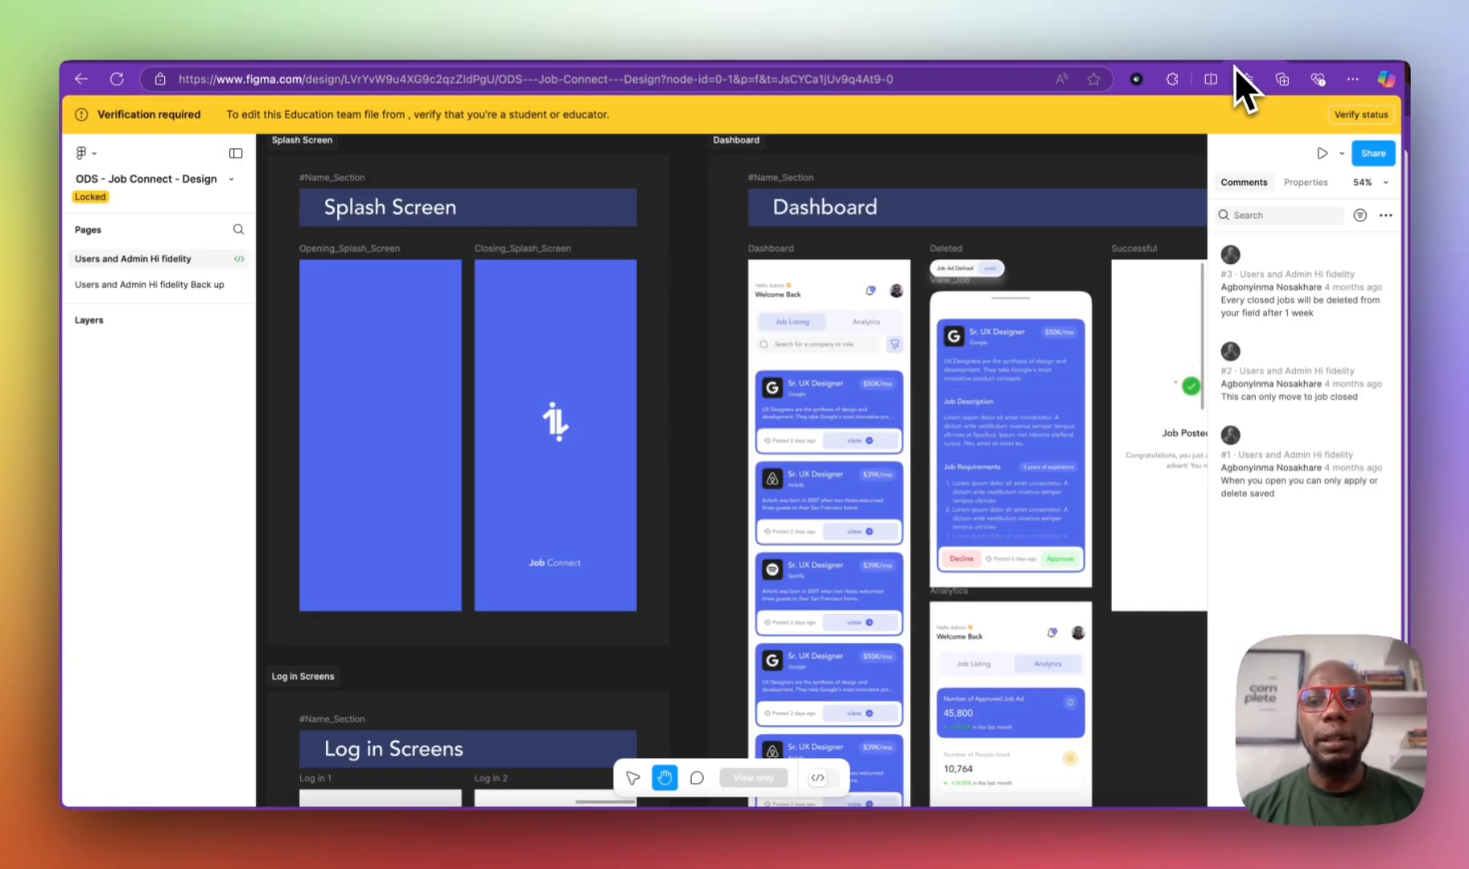
Step: Zoom out and pan across the Job Connect Figma design to view the Splash Screen and Dashboard sections
scroll(828, 410, down, 3)
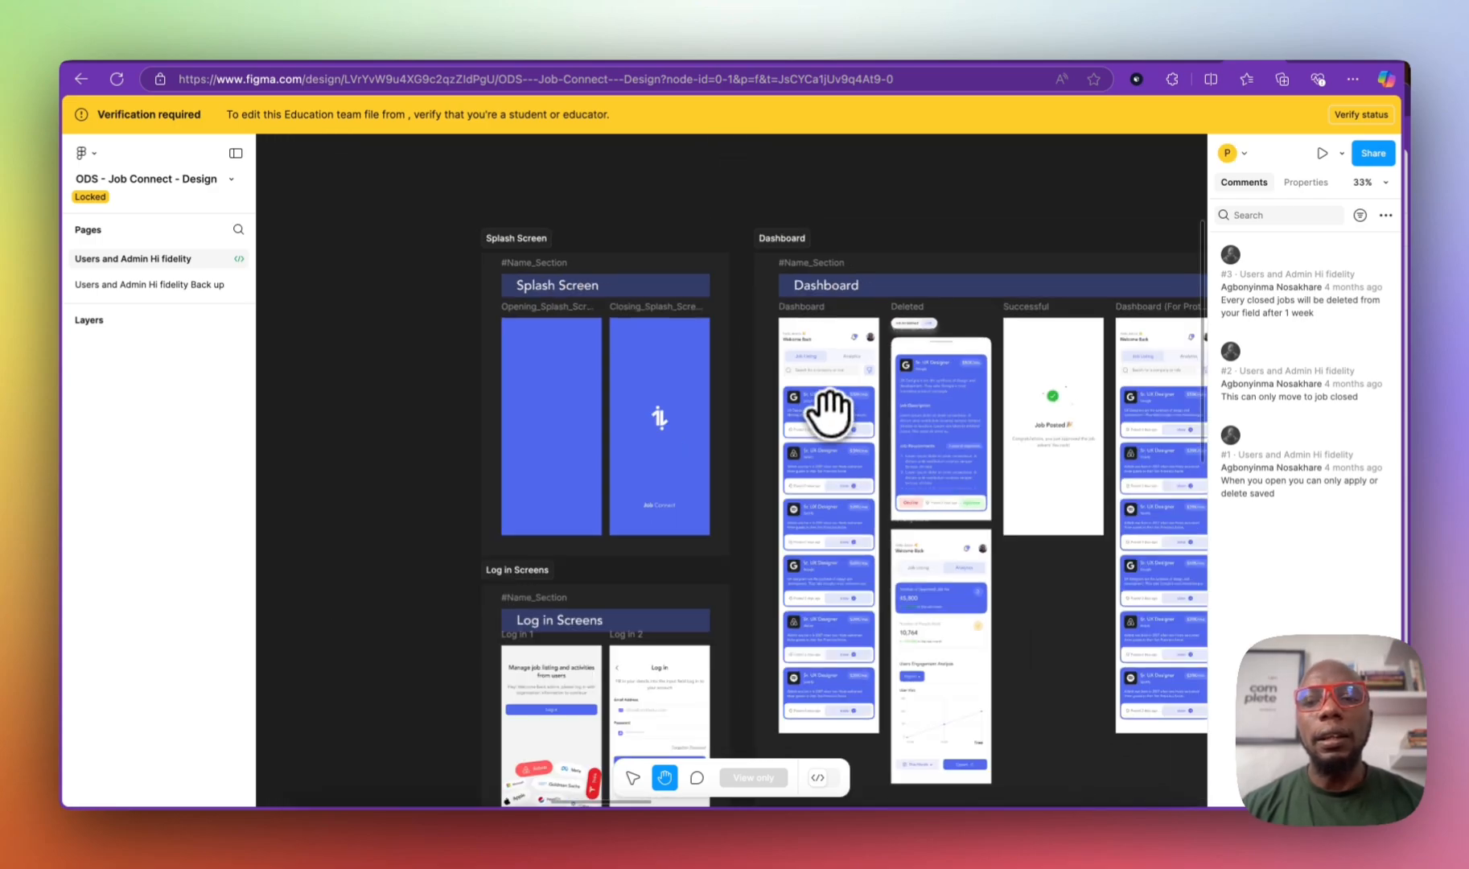
scroll(673, 351, down, 3)
scroll(624, 331, down, 2)
scroll(623, 332, left, 2)
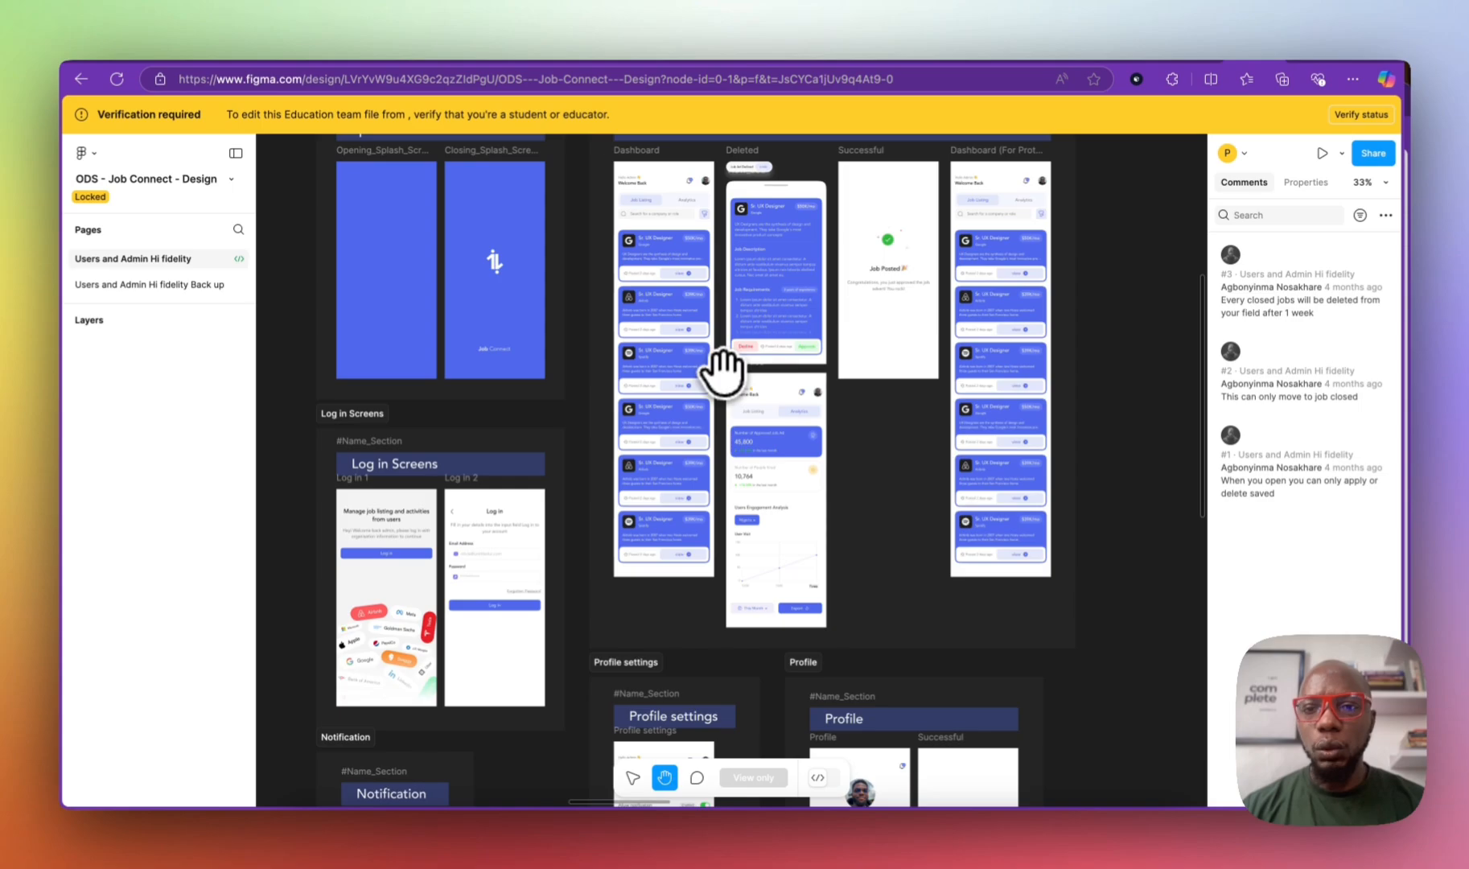
drag(722, 322, 737, 374)
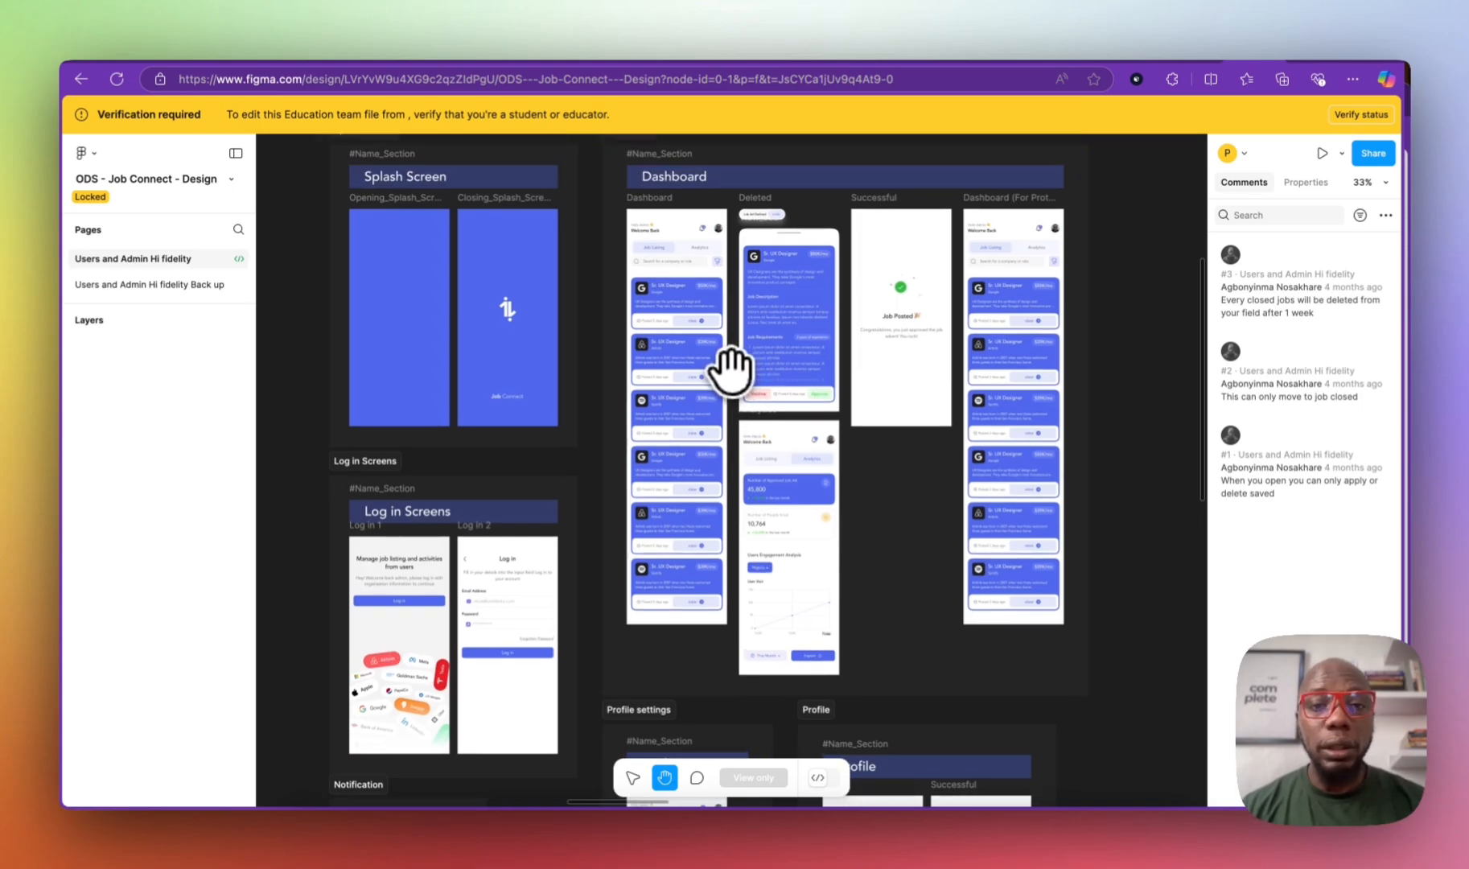
scroll(724, 330, left, 2)
scroll(693, 326, right, 3)
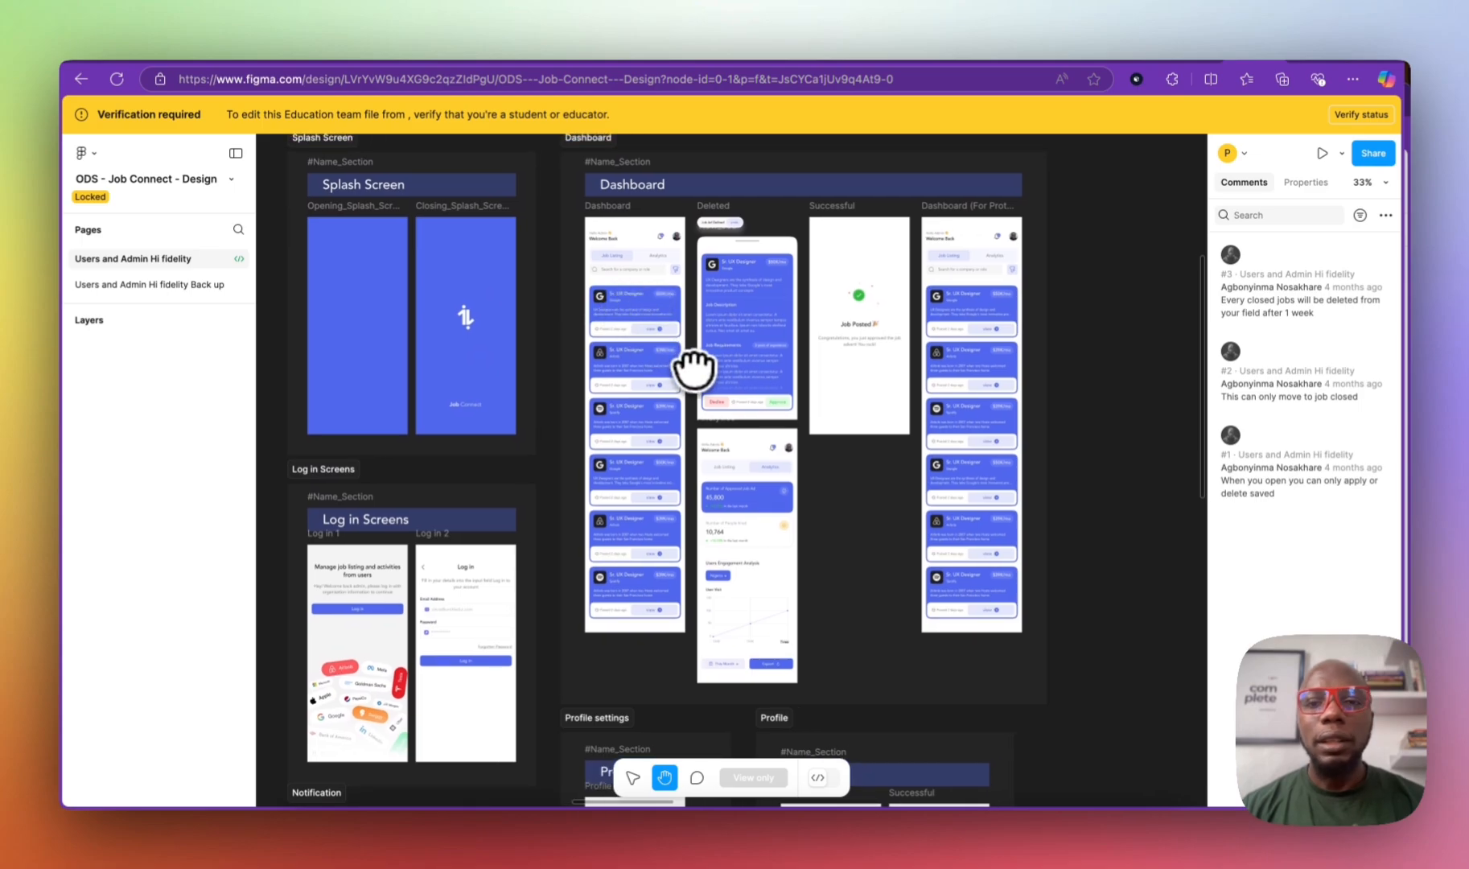
scroll(650, 367, down, 5)
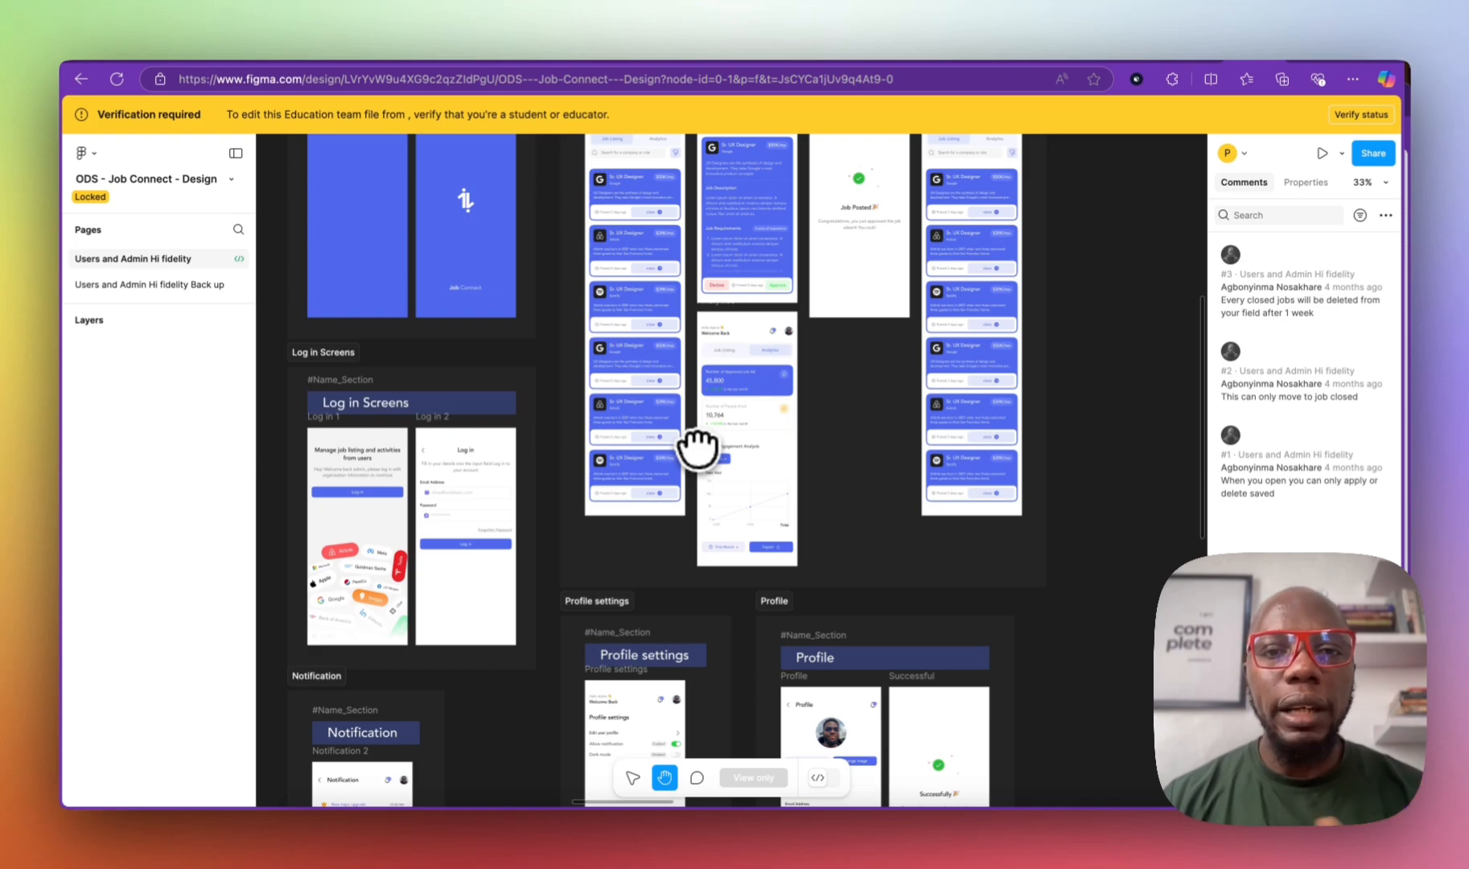
scroll(697, 447, up, 10)
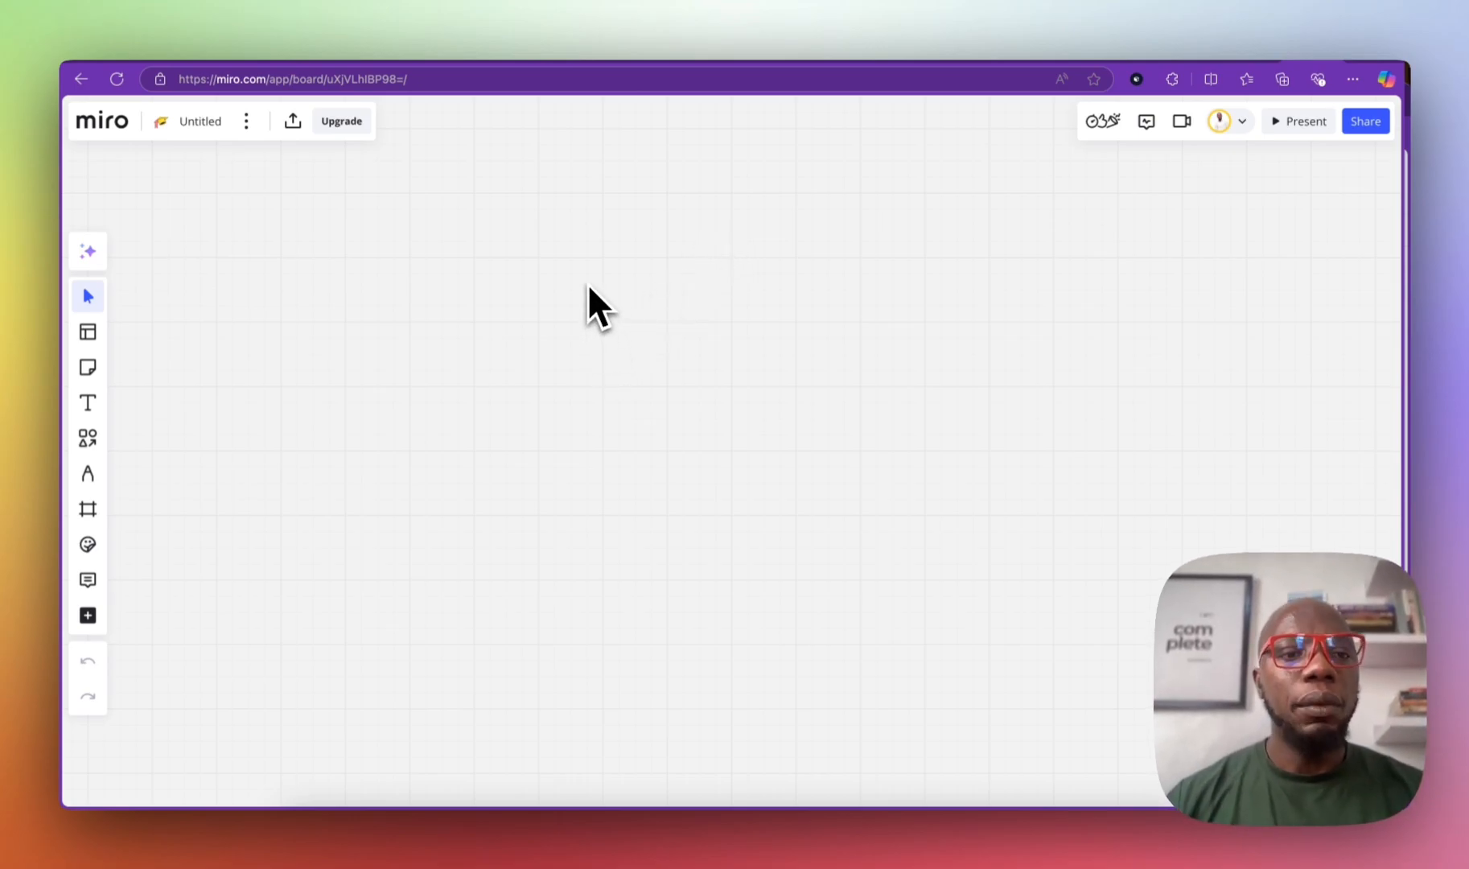
Step: Dismiss the Templates gallery on the blank Miro board
click(88, 333)
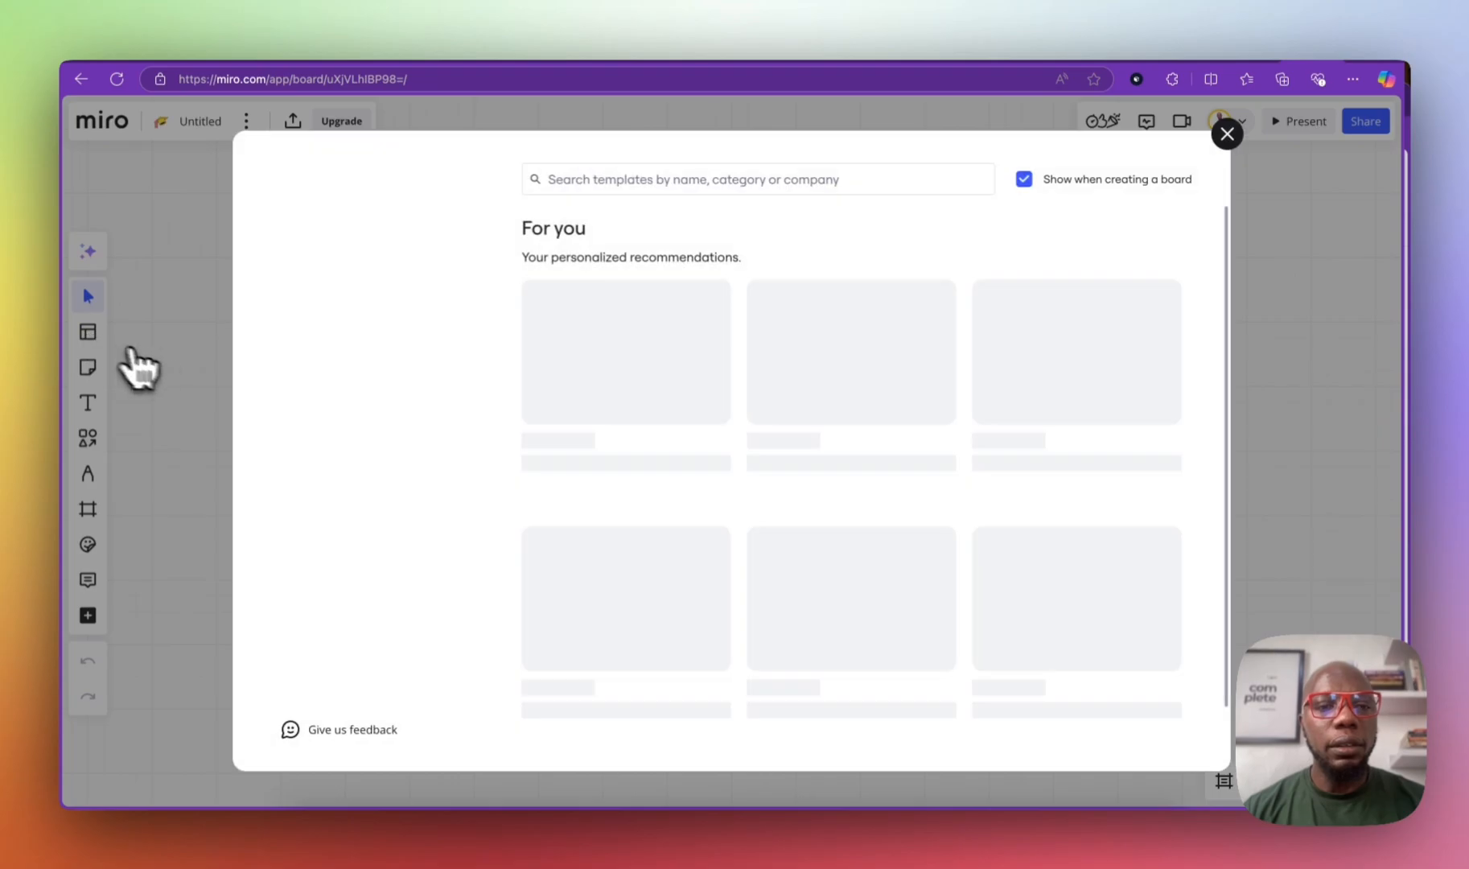
click(1226, 135)
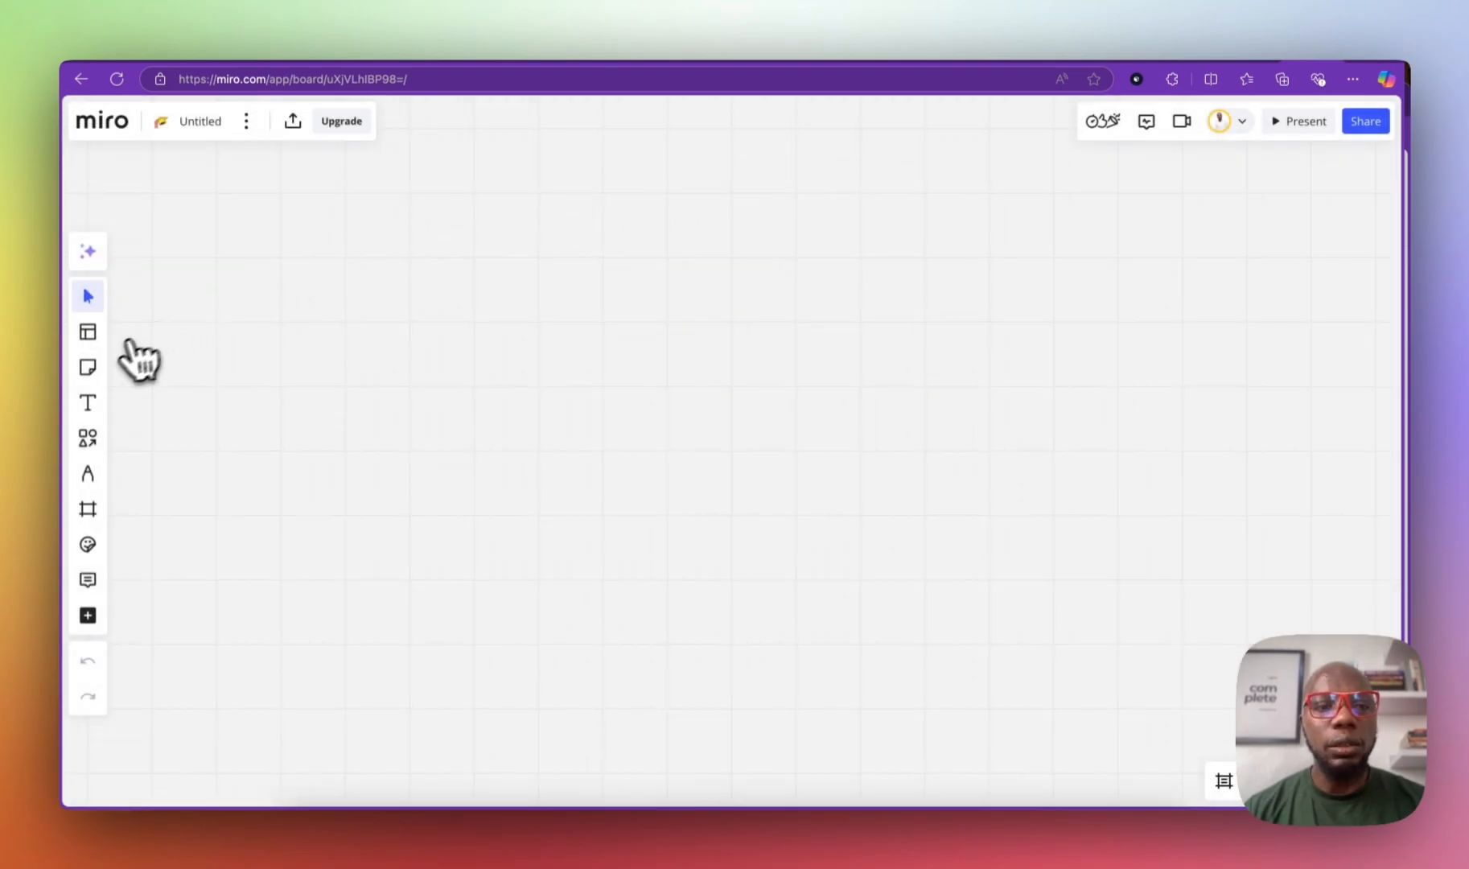
click(88, 333)
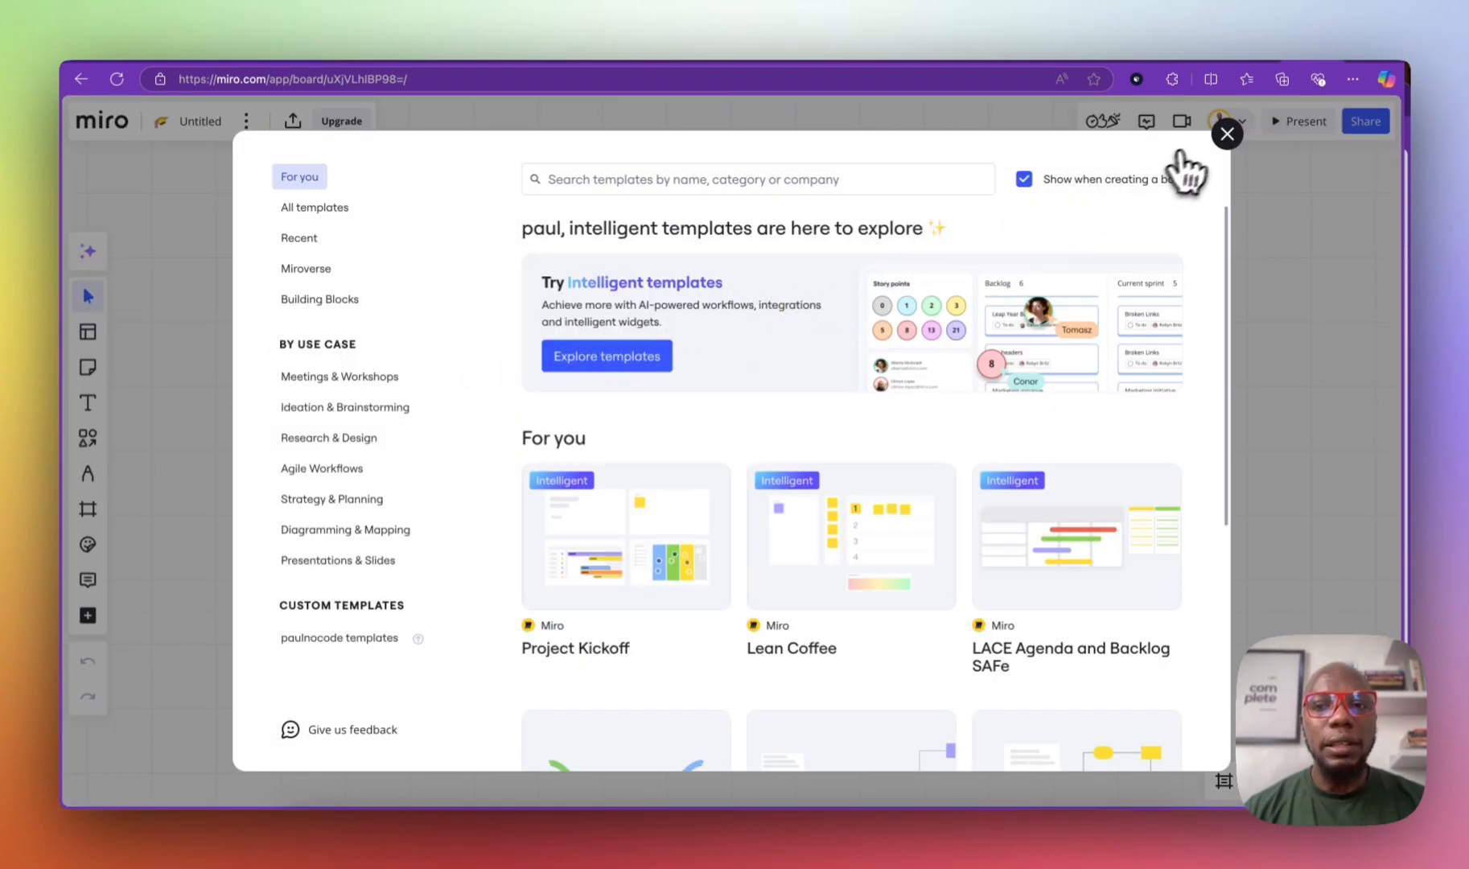
click(1226, 135)
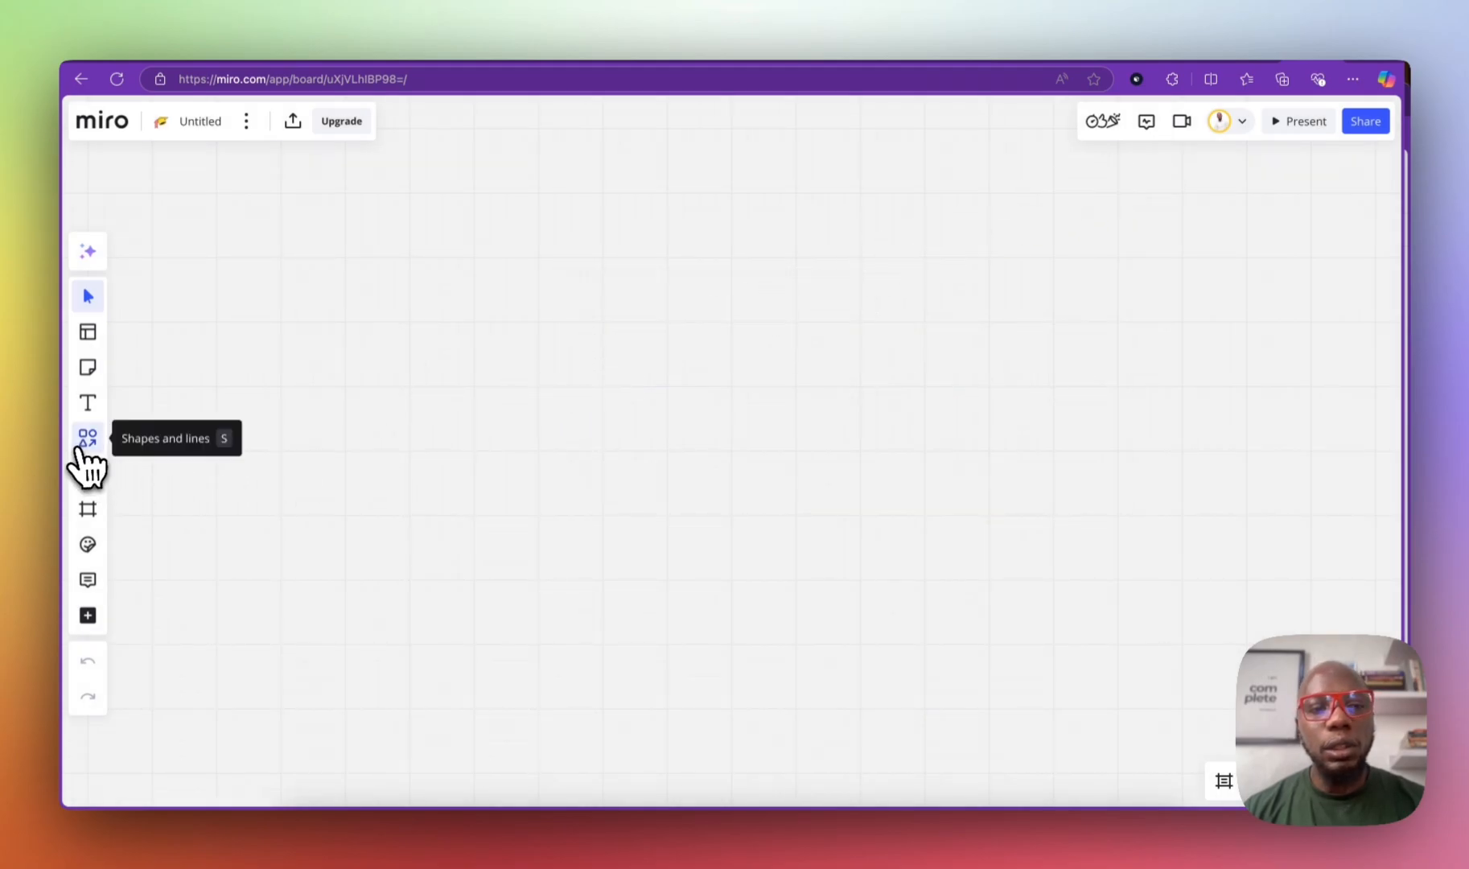
Step: Add a 16:9 frame, narrow it into a portrait Frame 1, and move it left
click(88, 512)
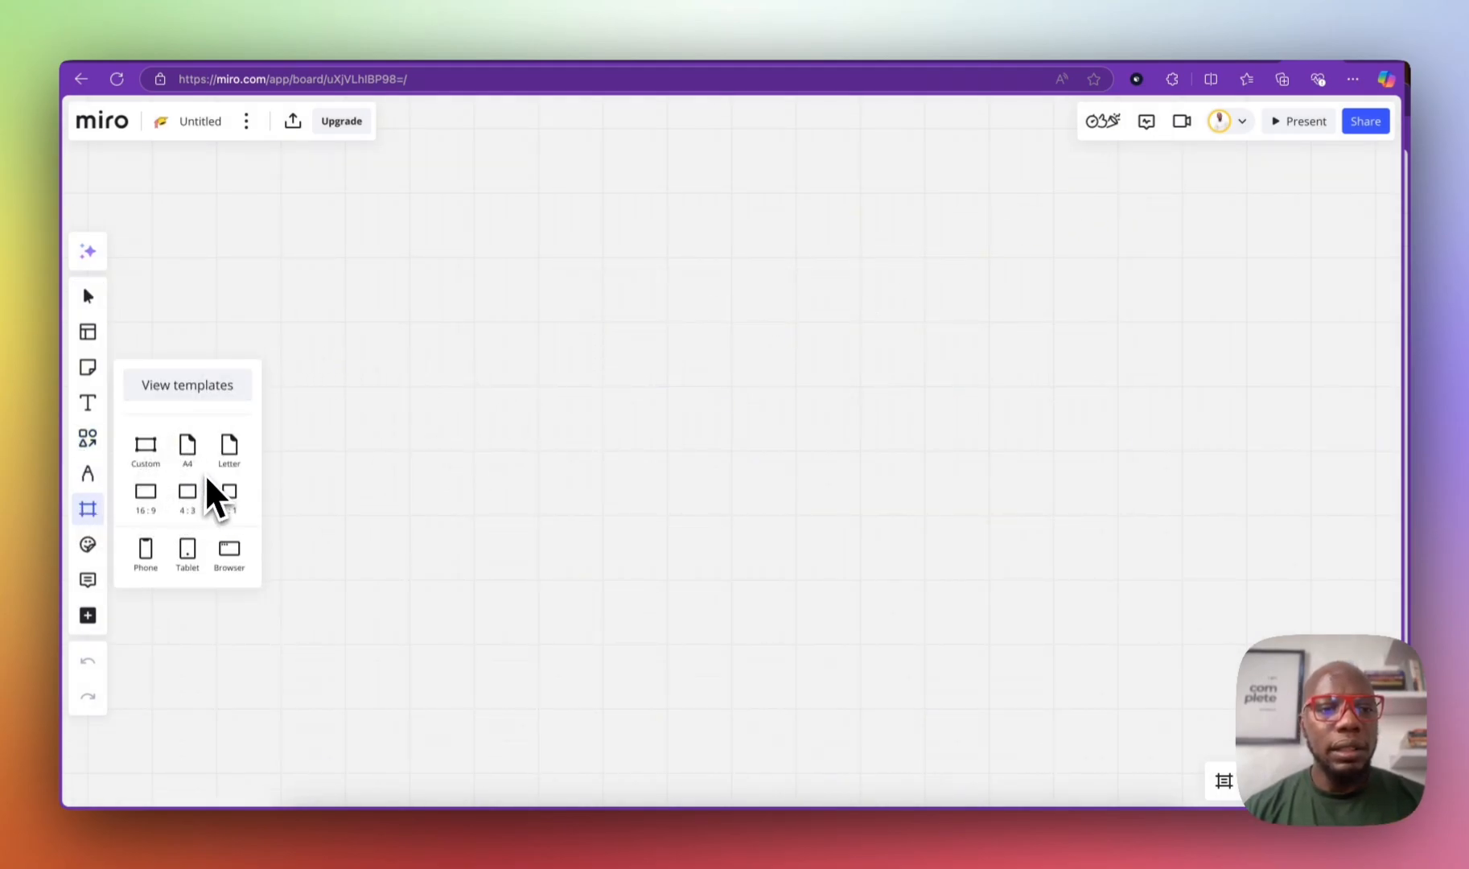
drag(146, 492, 419, 262)
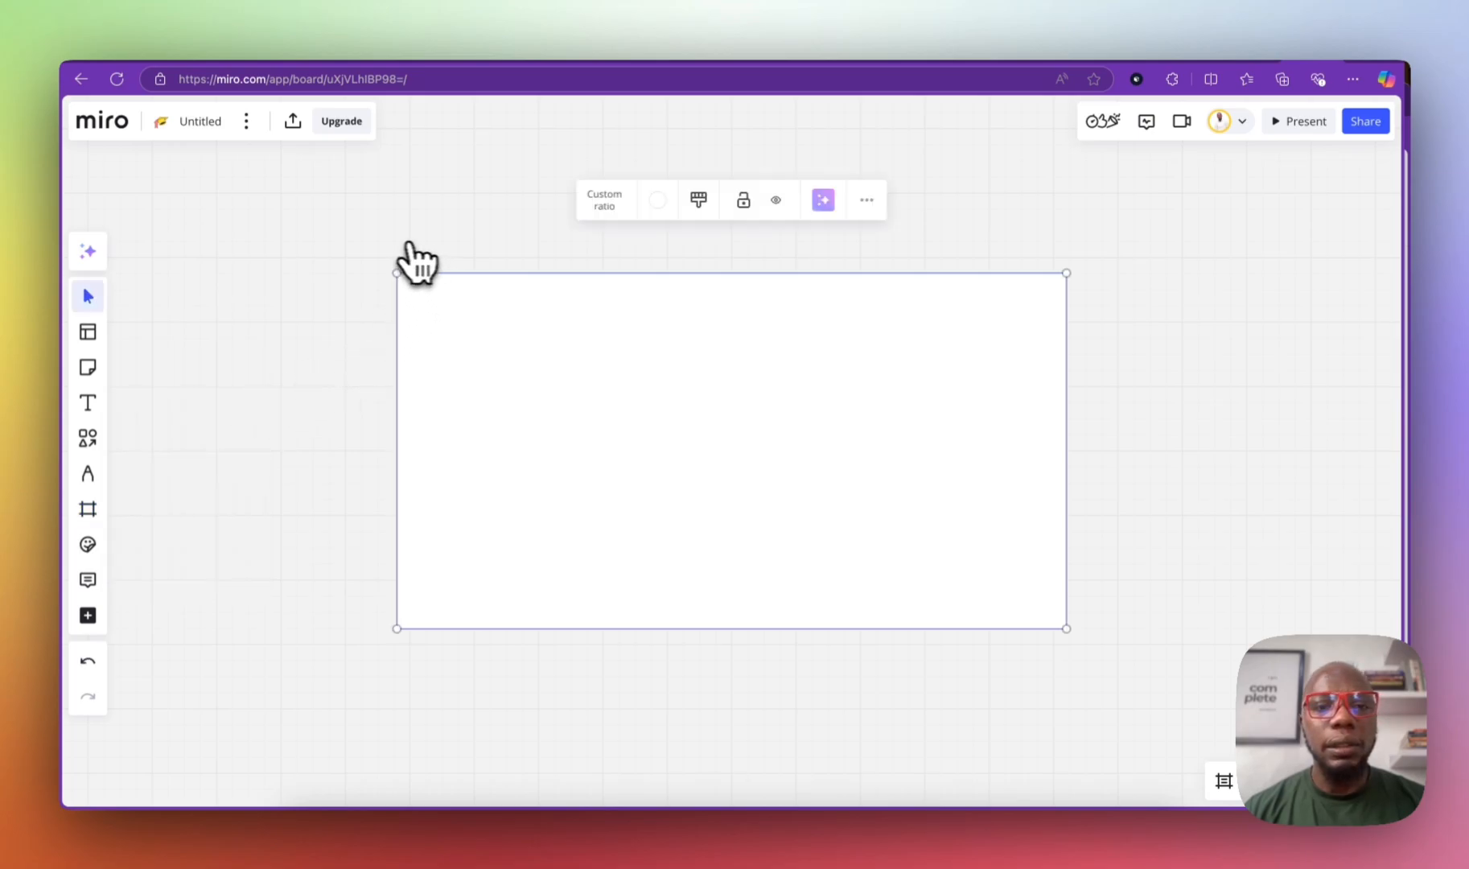
click(1066, 354)
drag(1066, 354, 628, 358)
scroll(630, 363, down, 3)
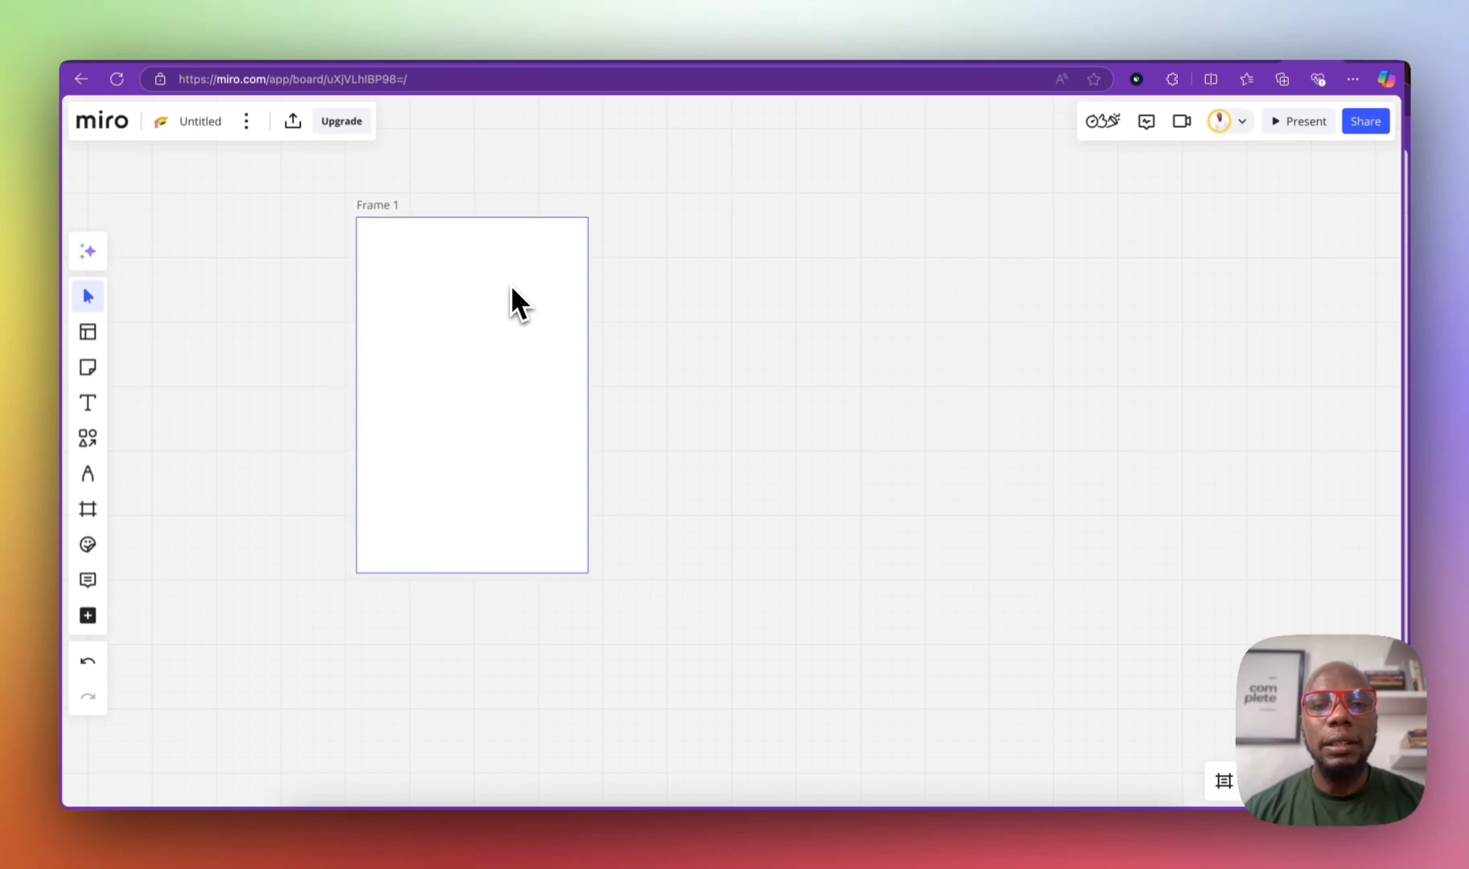
click(513, 289)
drag(497, 358, 381, 360)
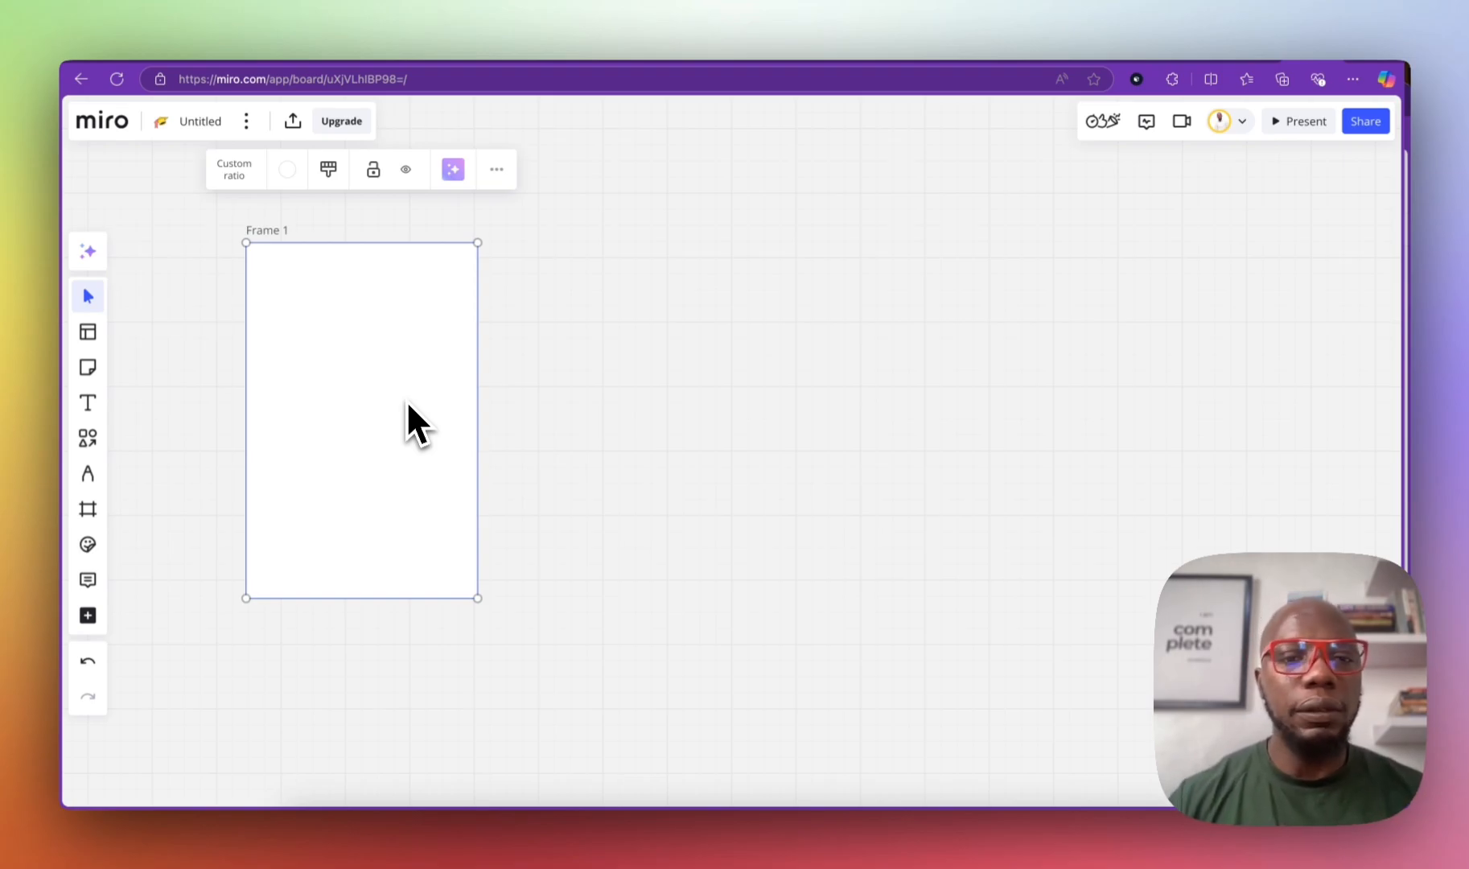
Step: Make Frame 1 taller and place a house sticker found by searching 'house'
drag(406, 597, 426, 697)
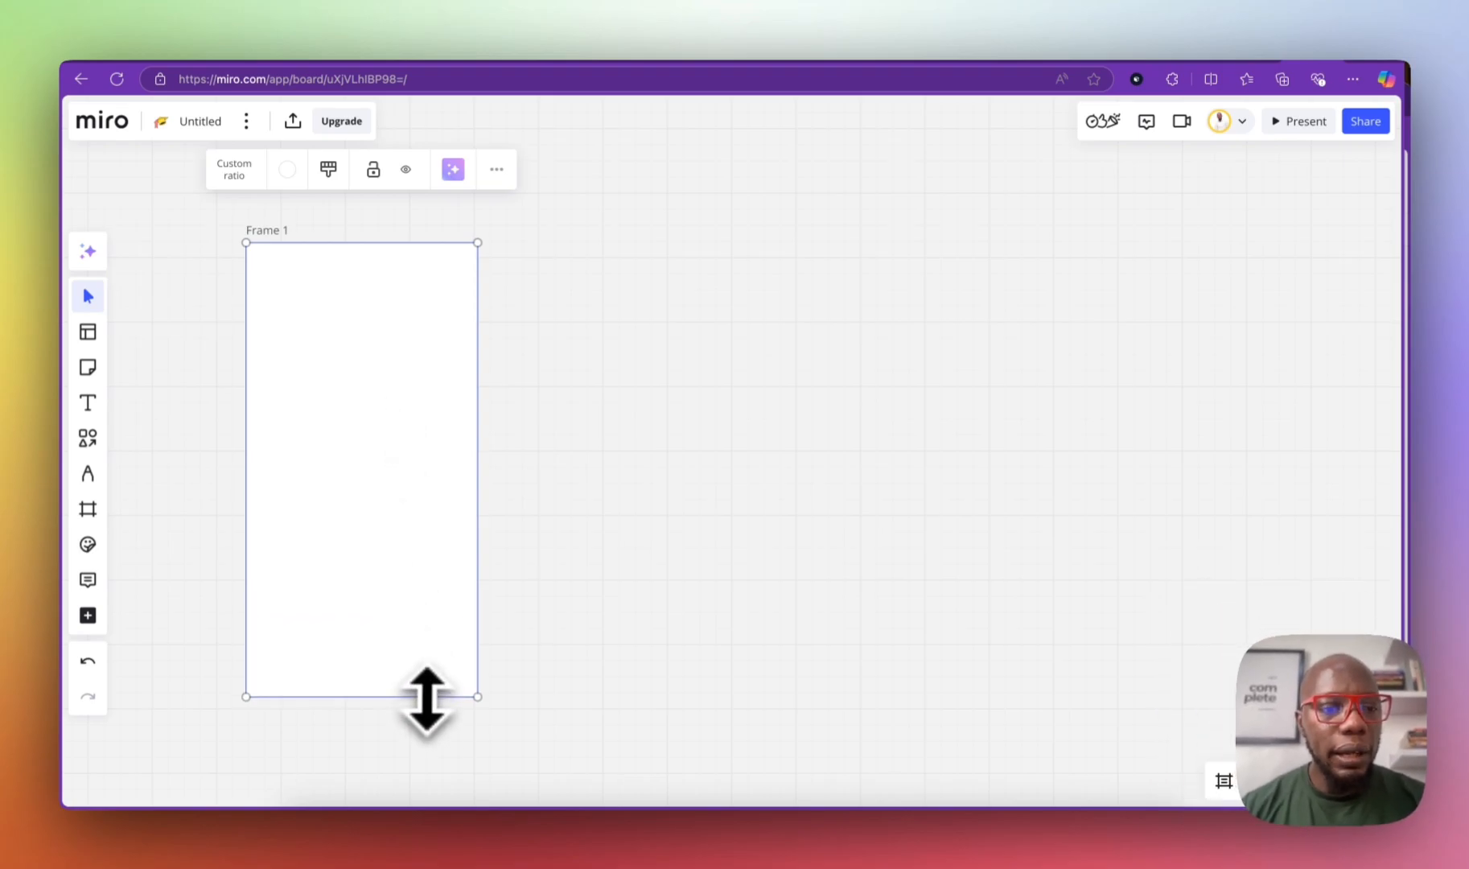
click(85, 549)
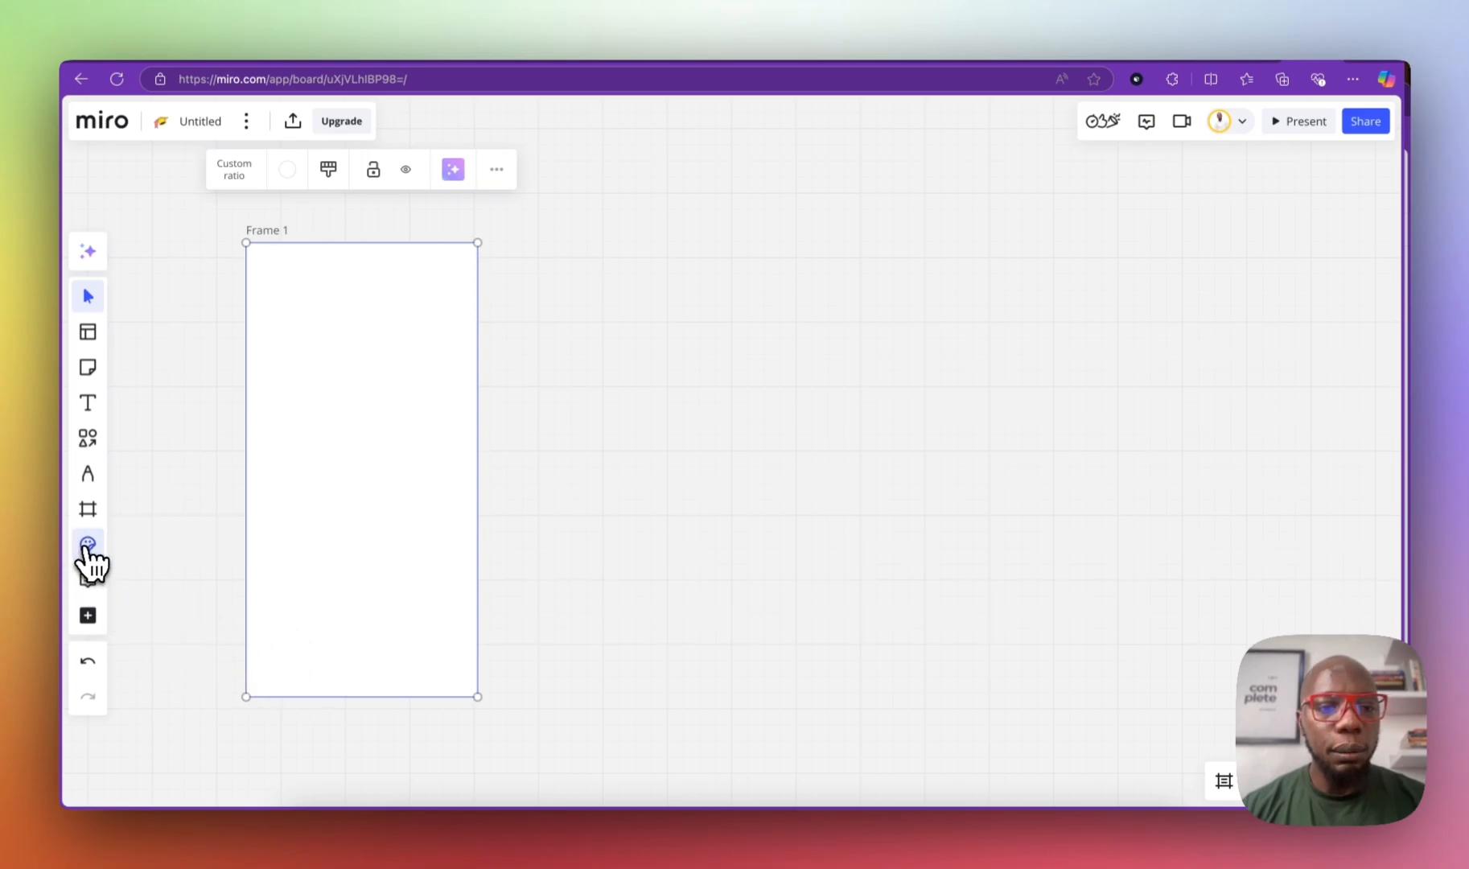
text(house)
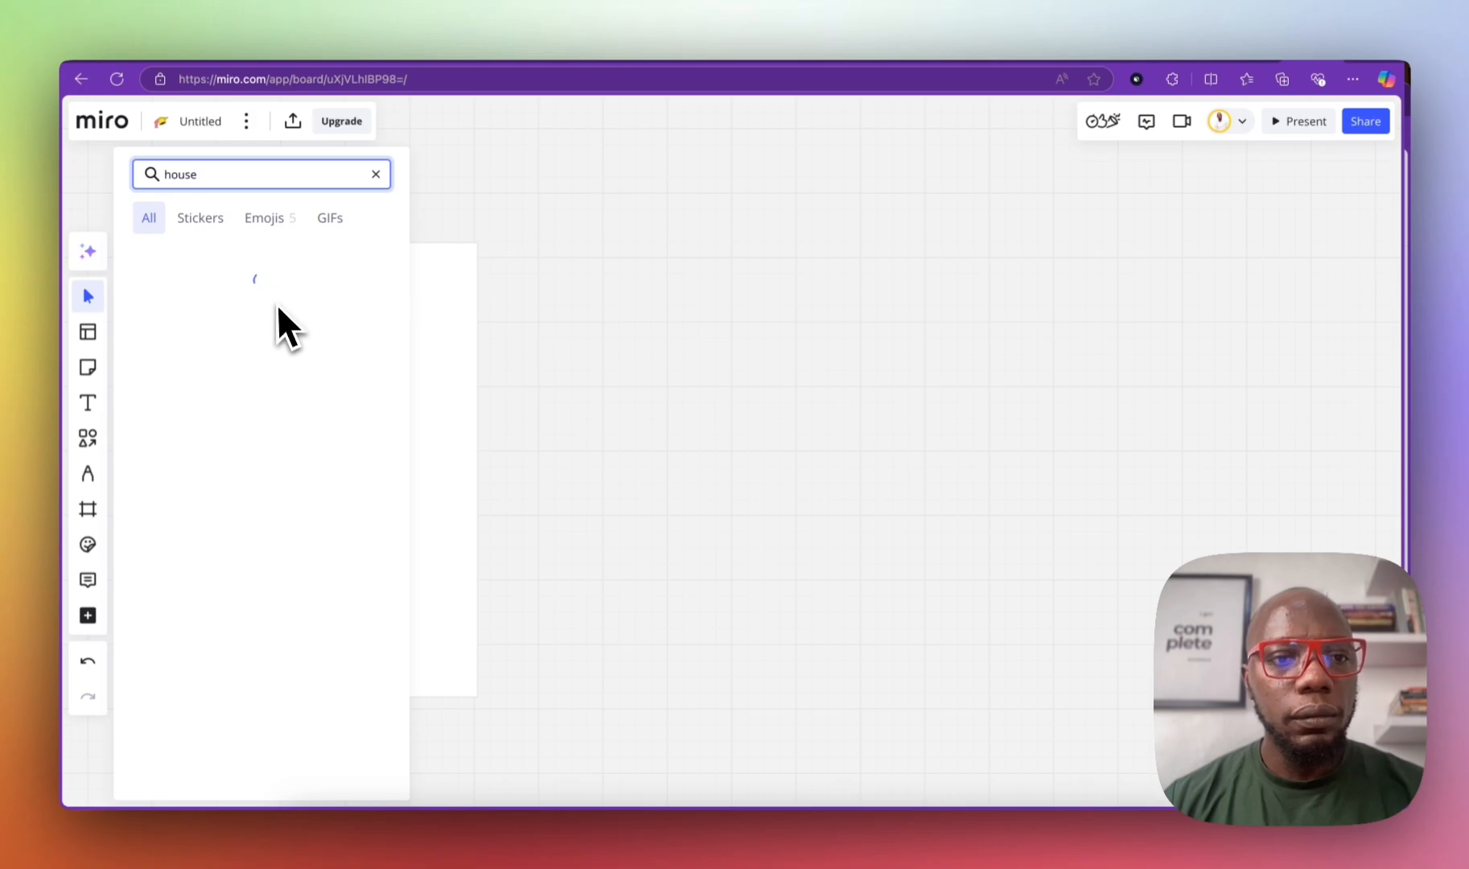
drag(265, 336, 476, 329)
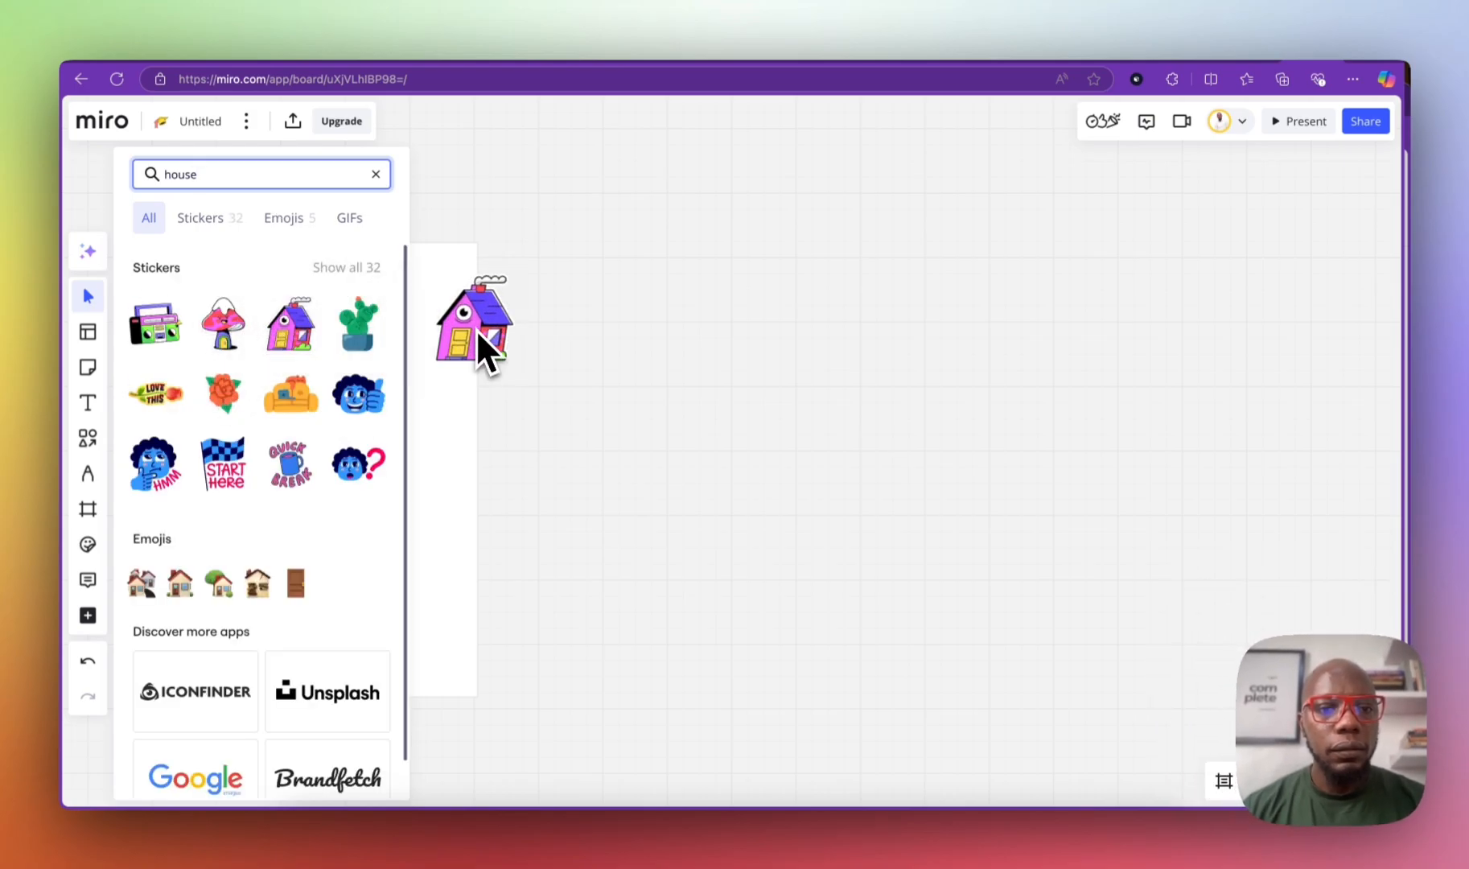
Step: Move the house sticker above Frame 1's top-right corner and shrink it to a tiny icon
click(376, 174)
click(462, 240)
drag(482, 346, 490, 225)
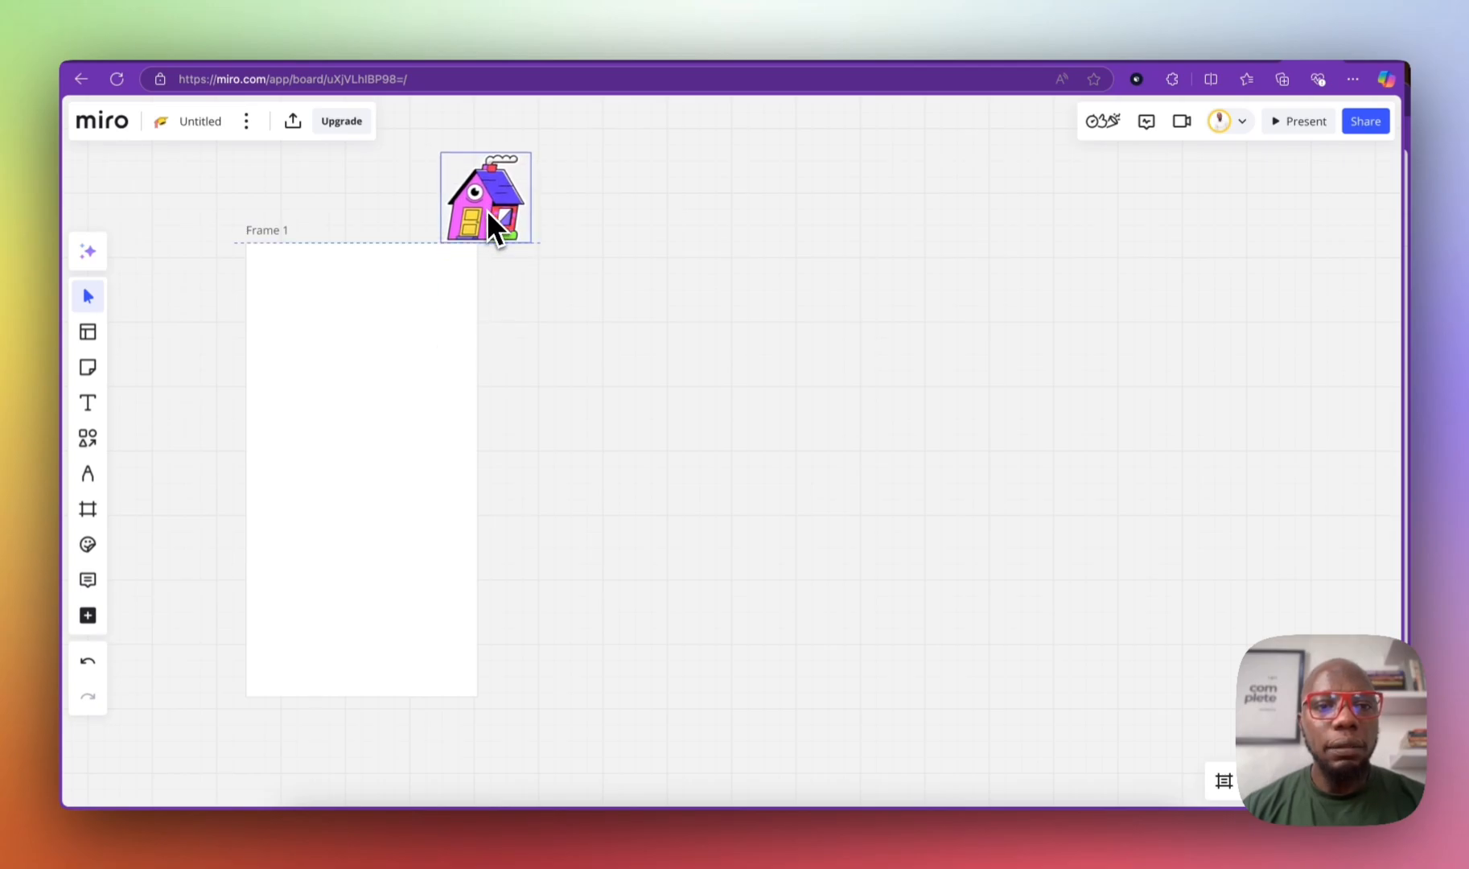
drag(531, 153, 461, 229)
click(562, 352)
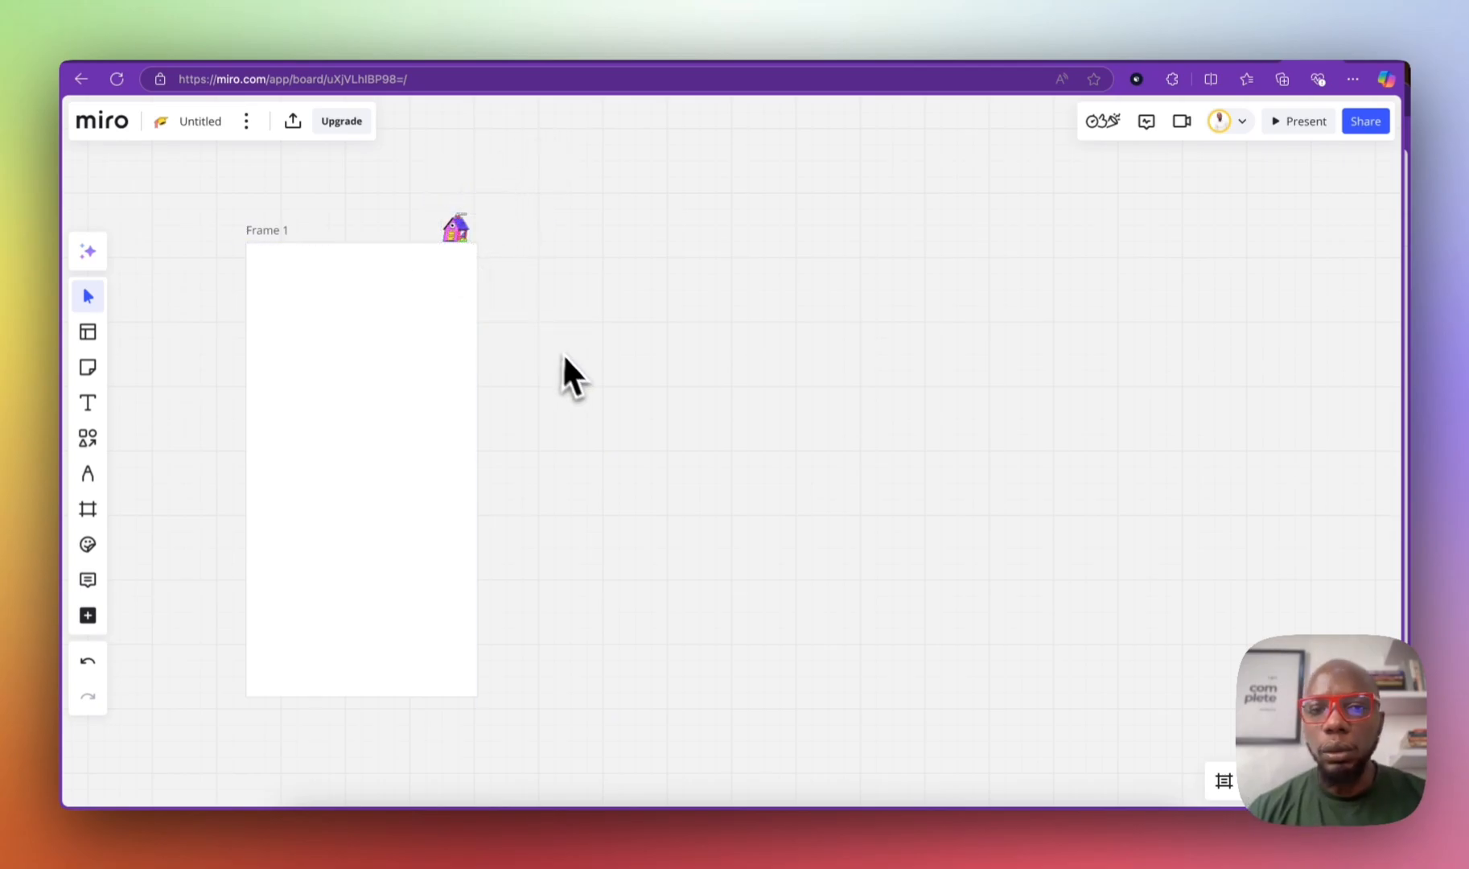
Step: Add the text label 'Home page with house' inside Frame 1
click(87, 404)
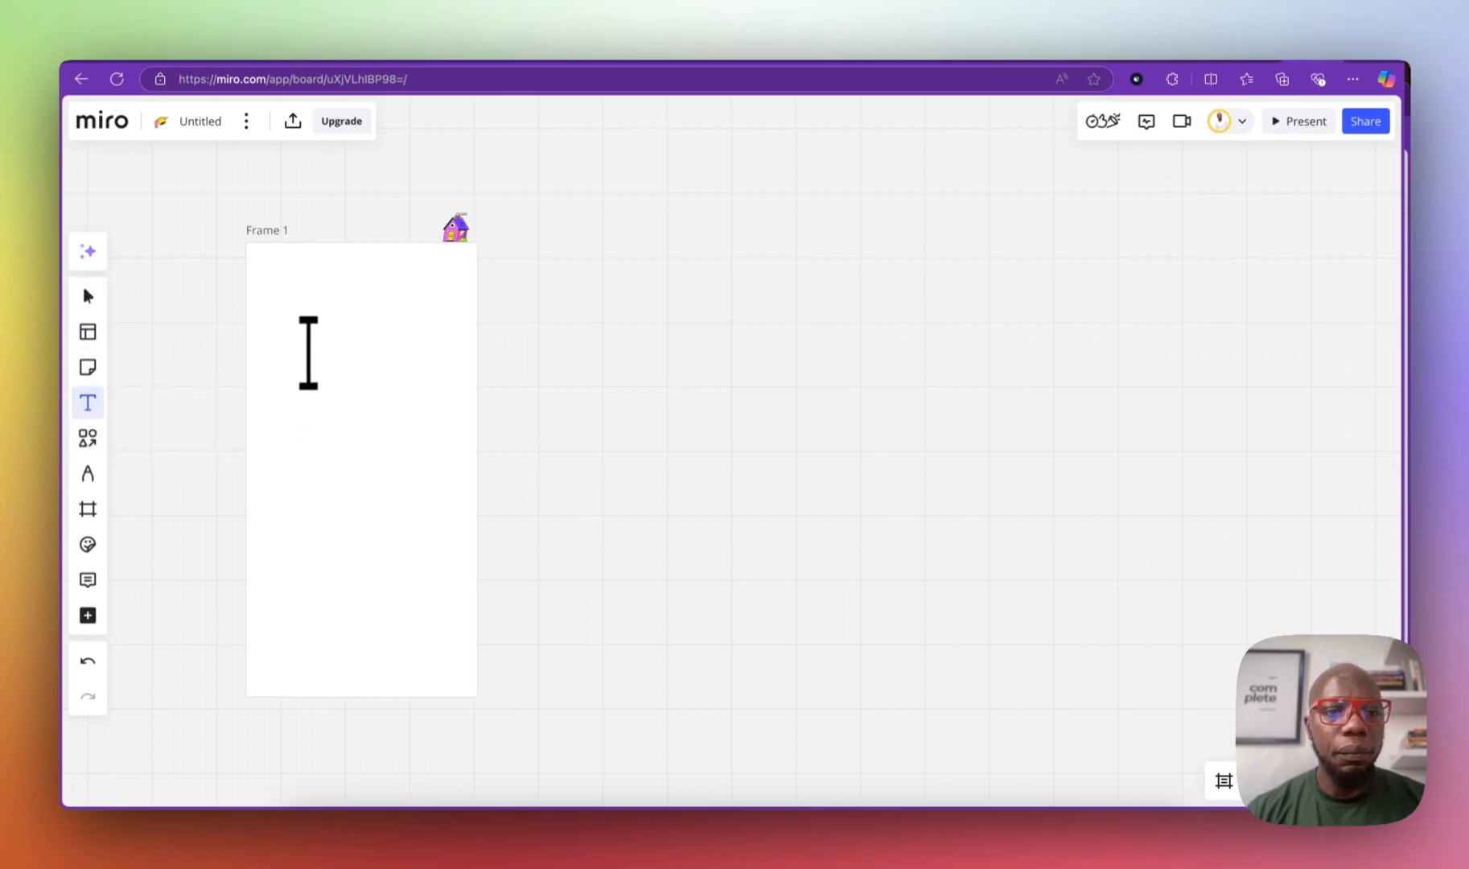
click(308, 354)
text(Home page with house)
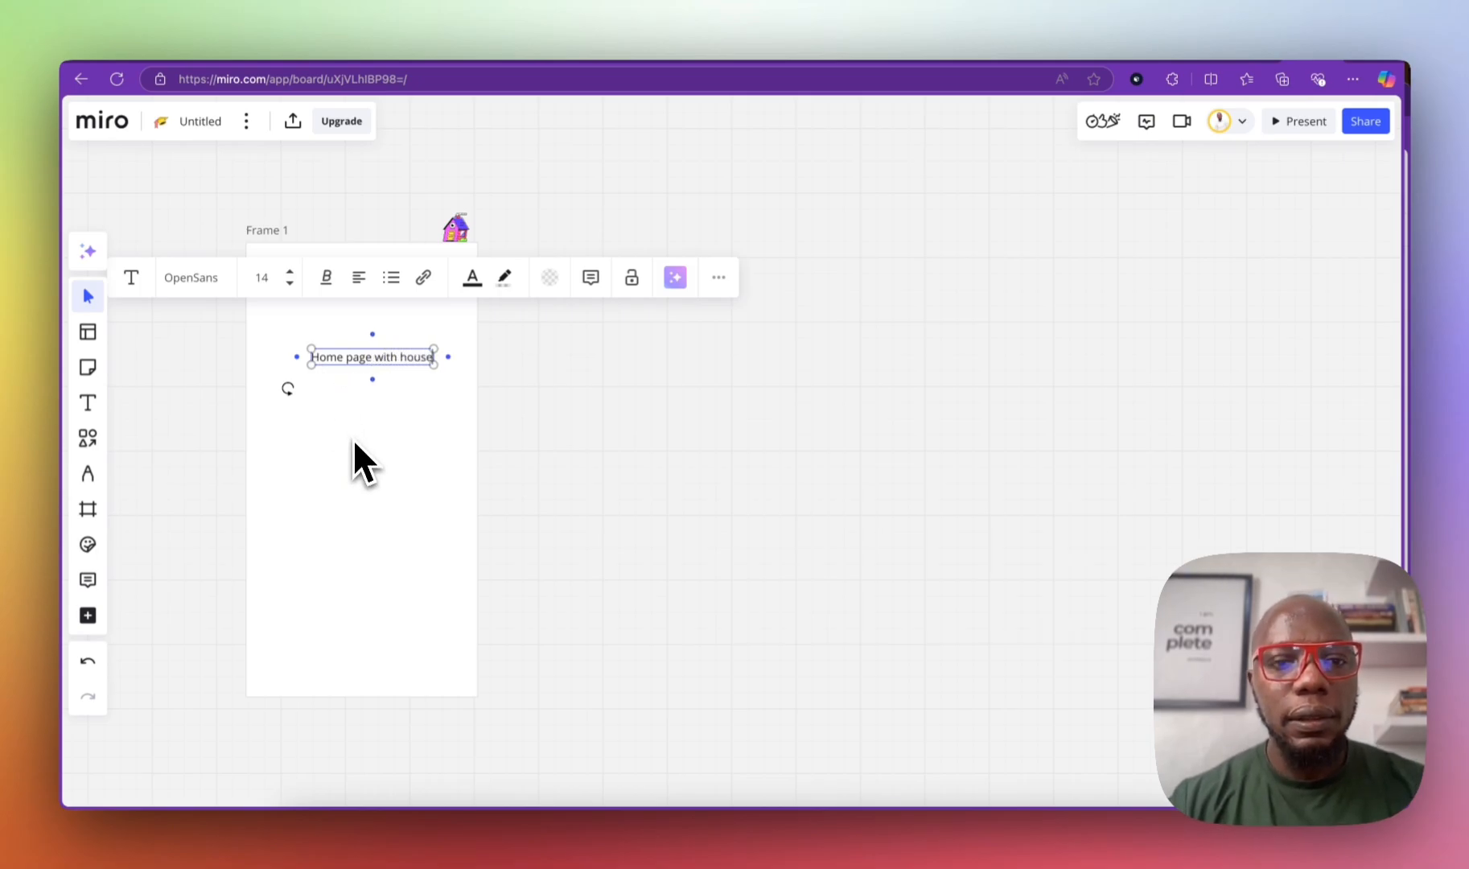
click(444, 484)
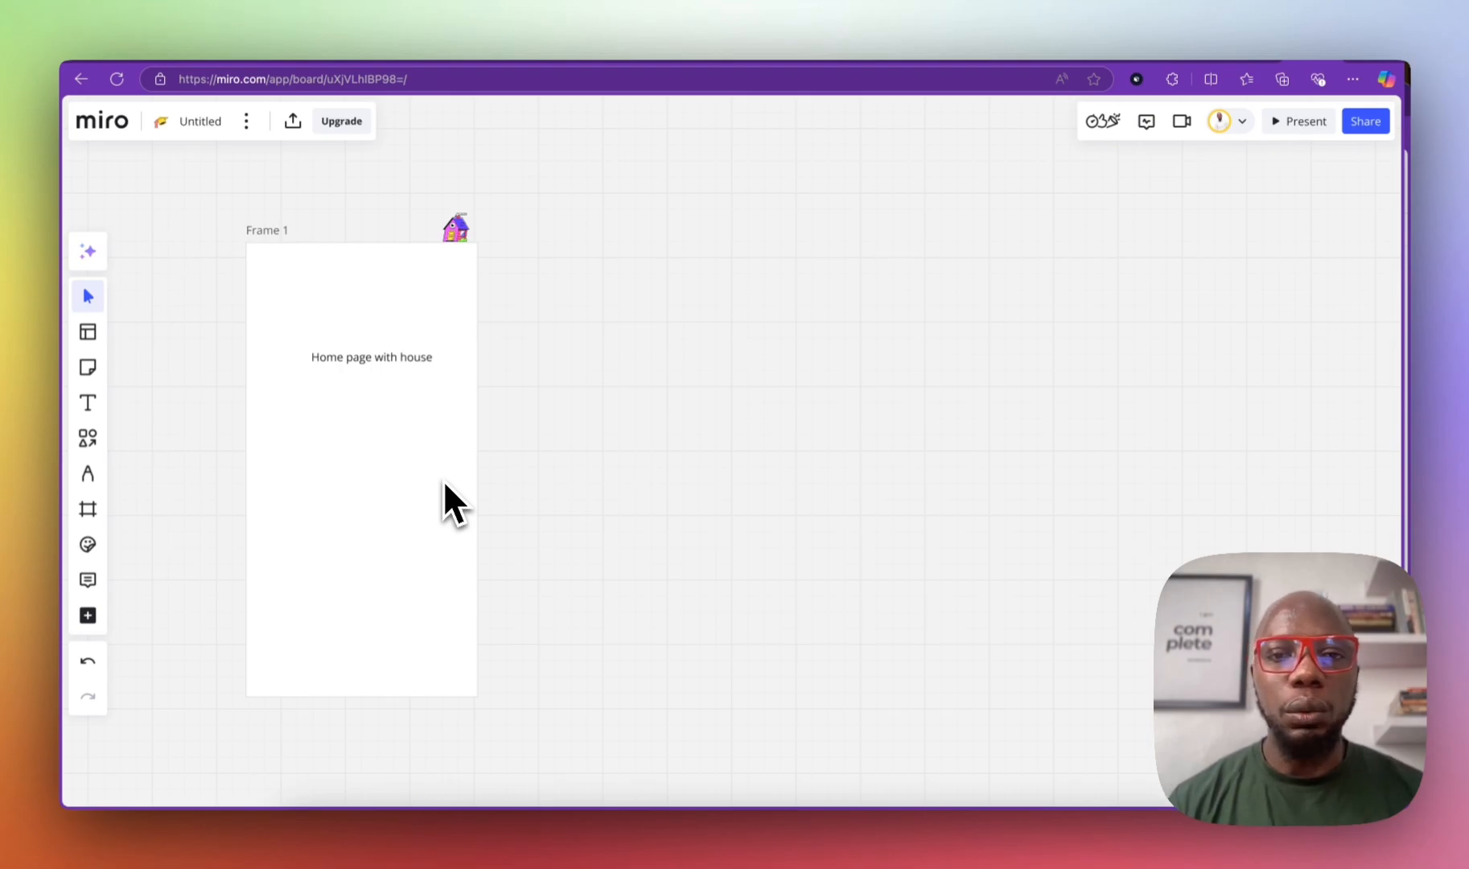
Step: Nudge the 'Home page with house' label down and left within Frame 1
click(421, 371)
click(416, 367)
drag(414, 369, 401, 390)
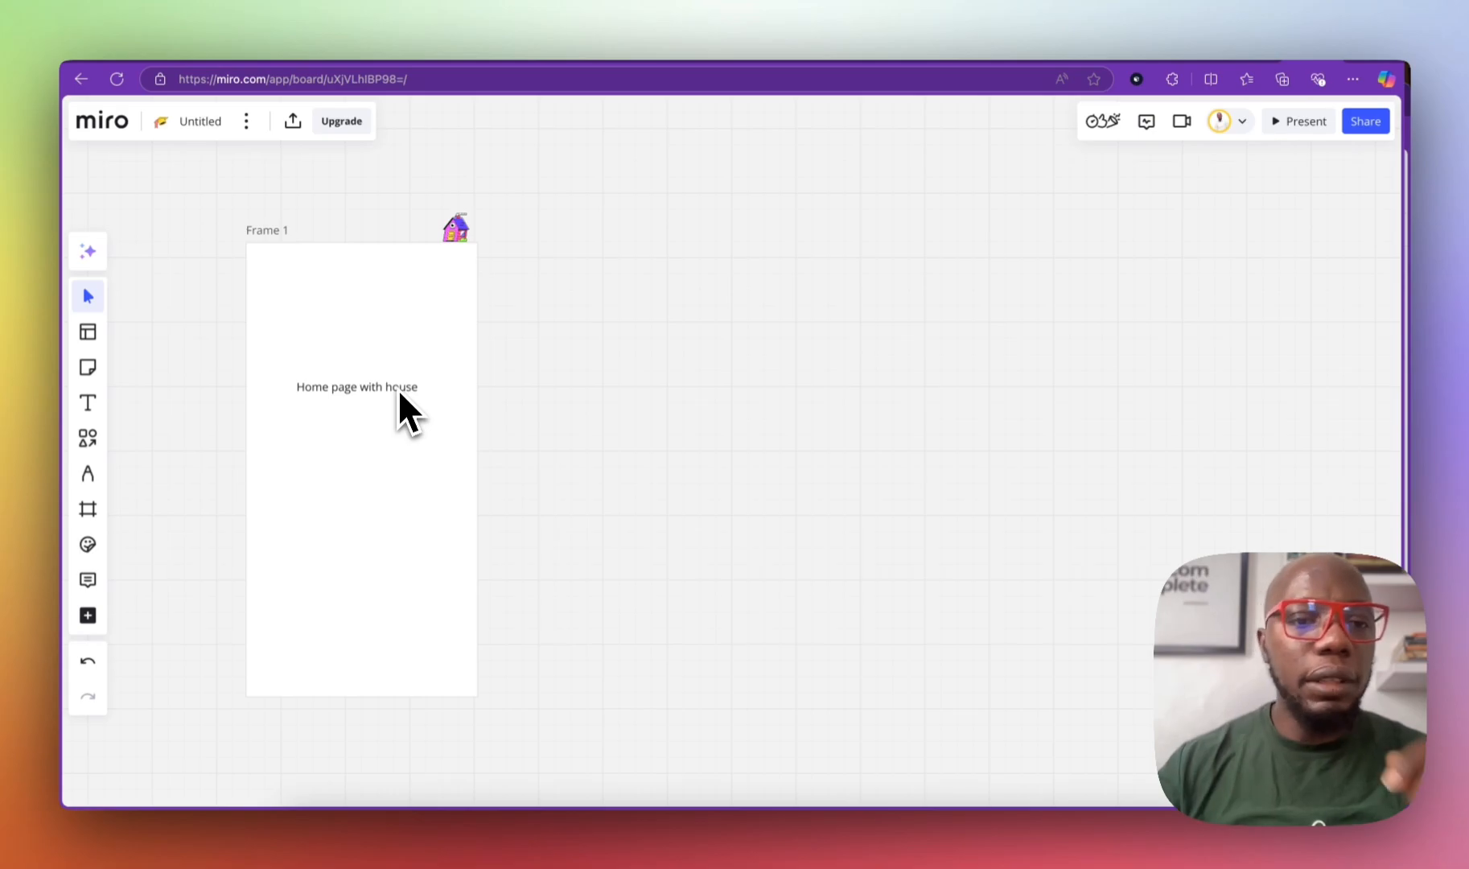
Step: Add a widened rectangle in Frame 1 below the 'Home page with house' heading
click(397, 390)
click(393, 389)
drag(393, 390, 397, 437)
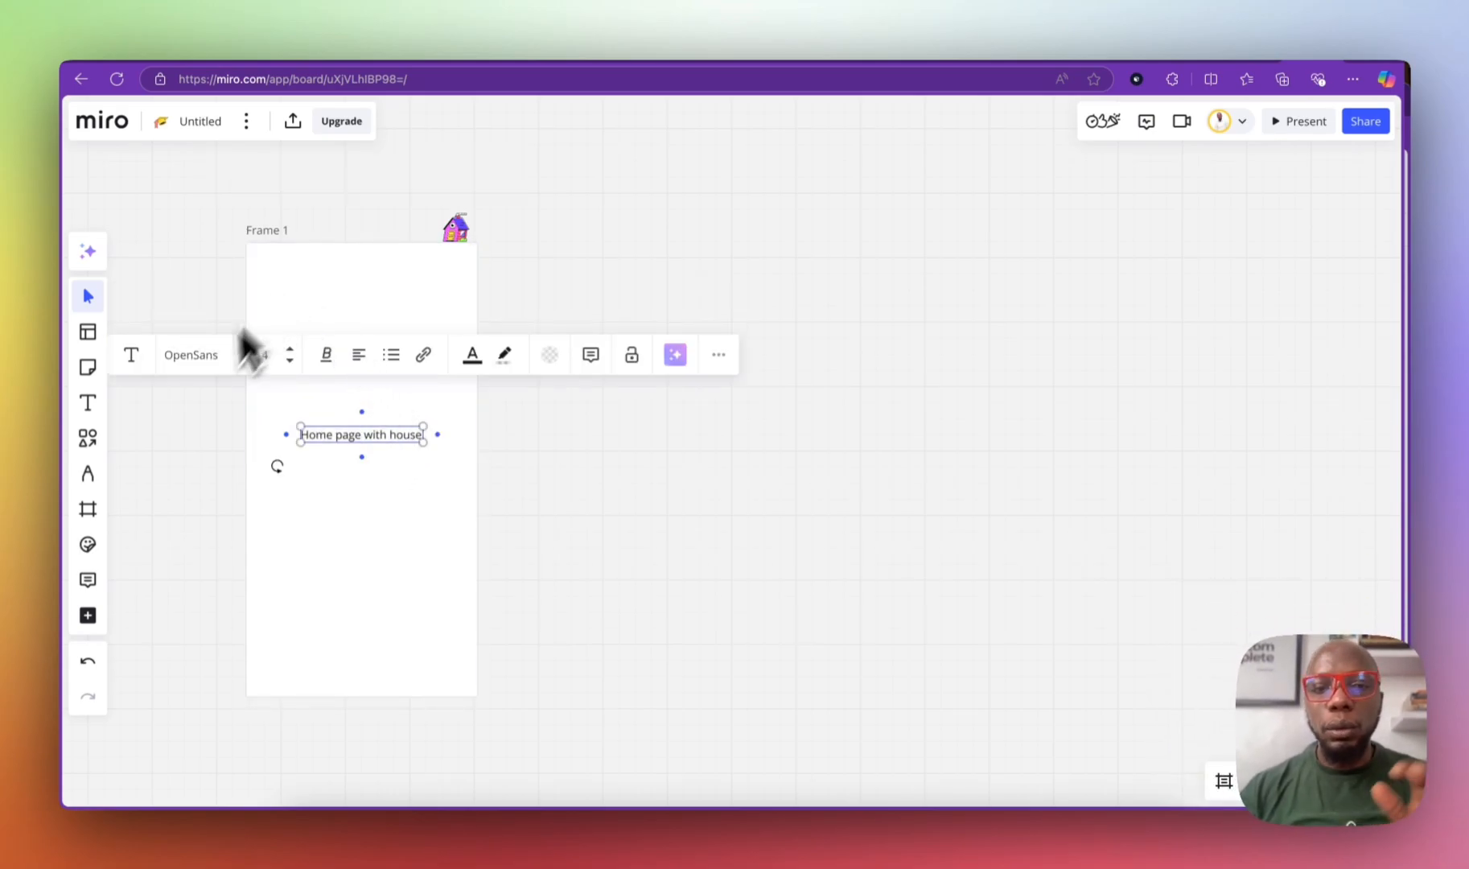
click(89, 438)
click(153, 464)
click(338, 330)
mouse_move(388, 334)
mouse_down()
mouse_move(459, 339)
mouse_move(365, 332)
mouse_up()
drag(367, 442, 371, 278)
drag(370, 333, 367, 366)
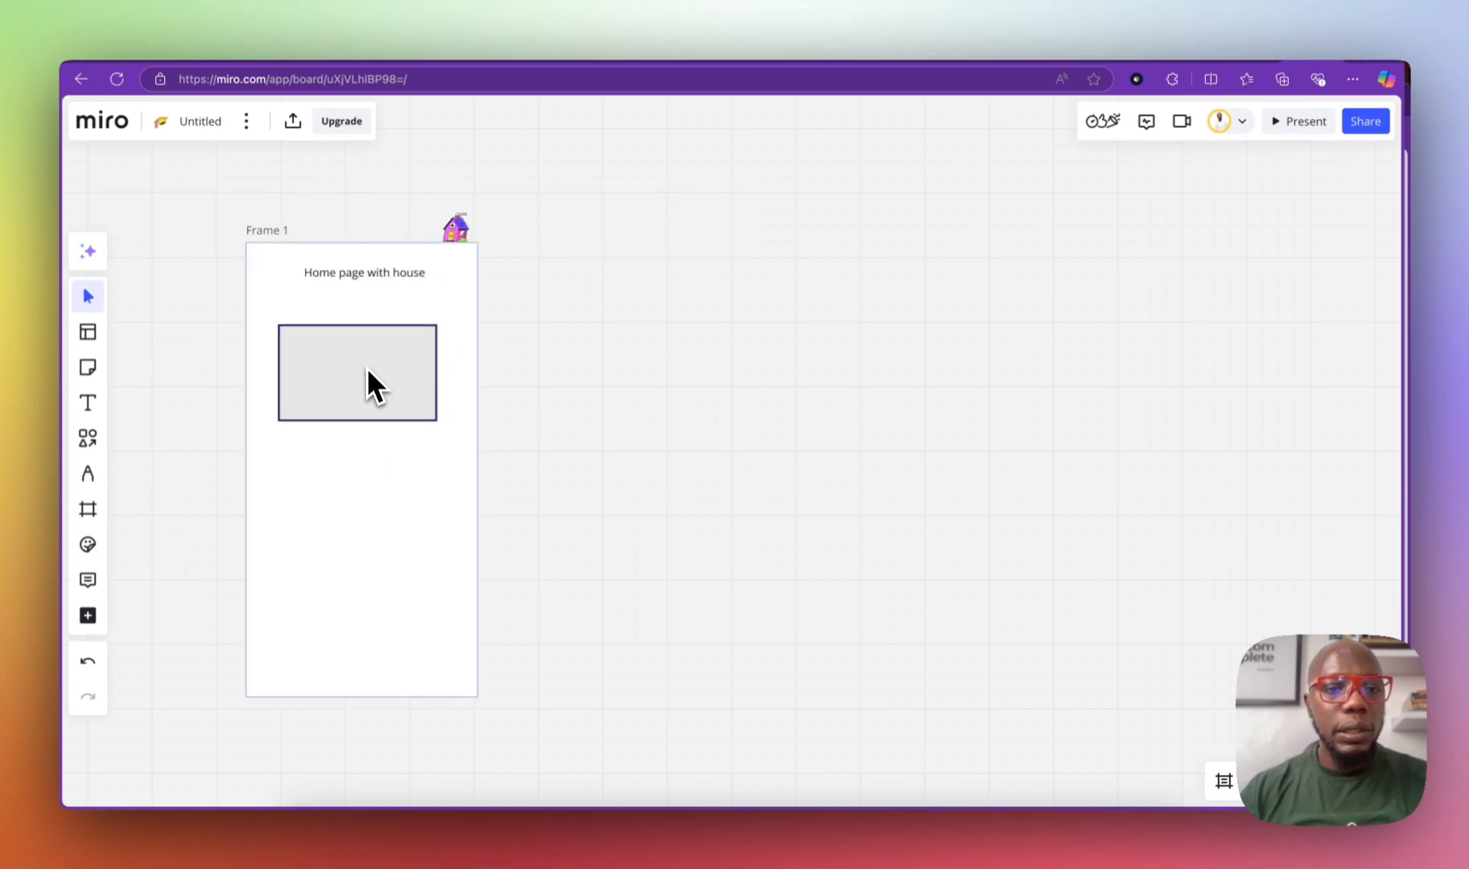
Step: Duplicate the rectangle twice to stack three aligned boxes
click(342, 402)
key(super+d)
text(d)
drag(361, 478, 361, 465)
key(super+d)
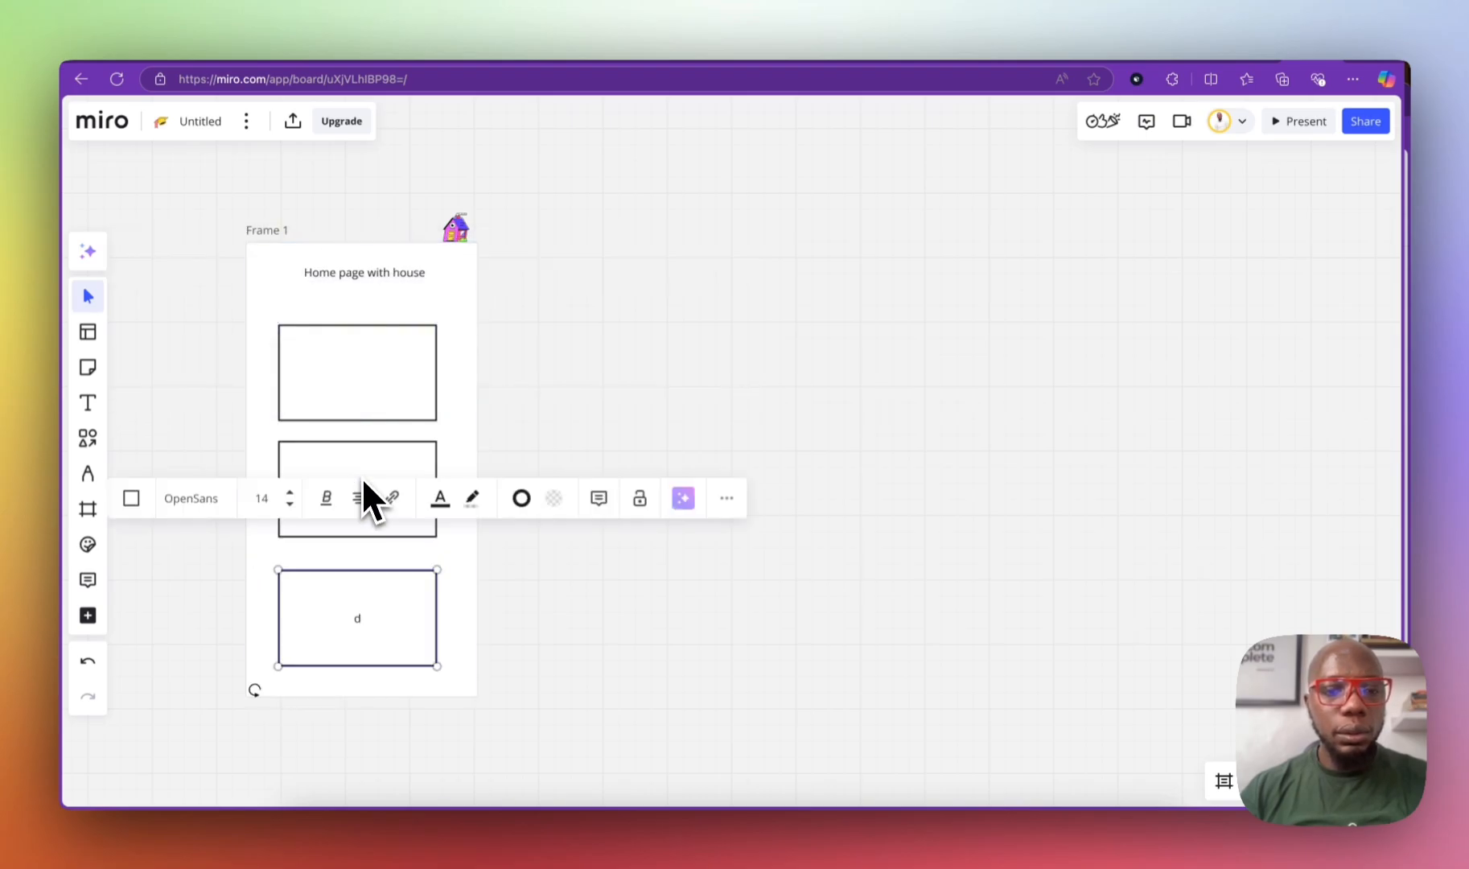
drag(357, 585, 353, 602)
Step: Label the three boxes Home 1, Home 2 and Home 3
double_click(355, 377)
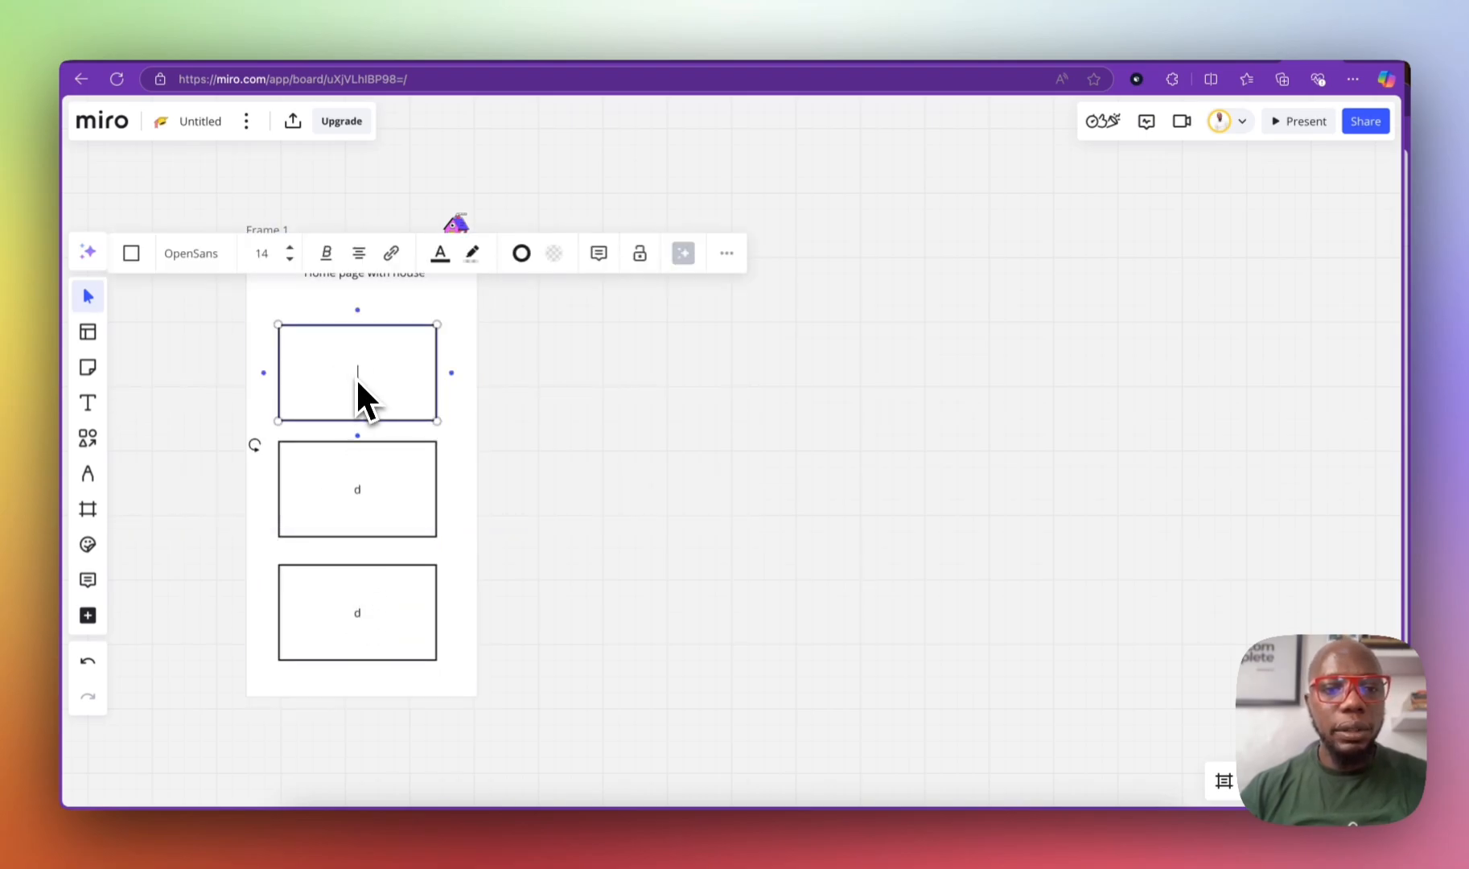
text(Home 1)
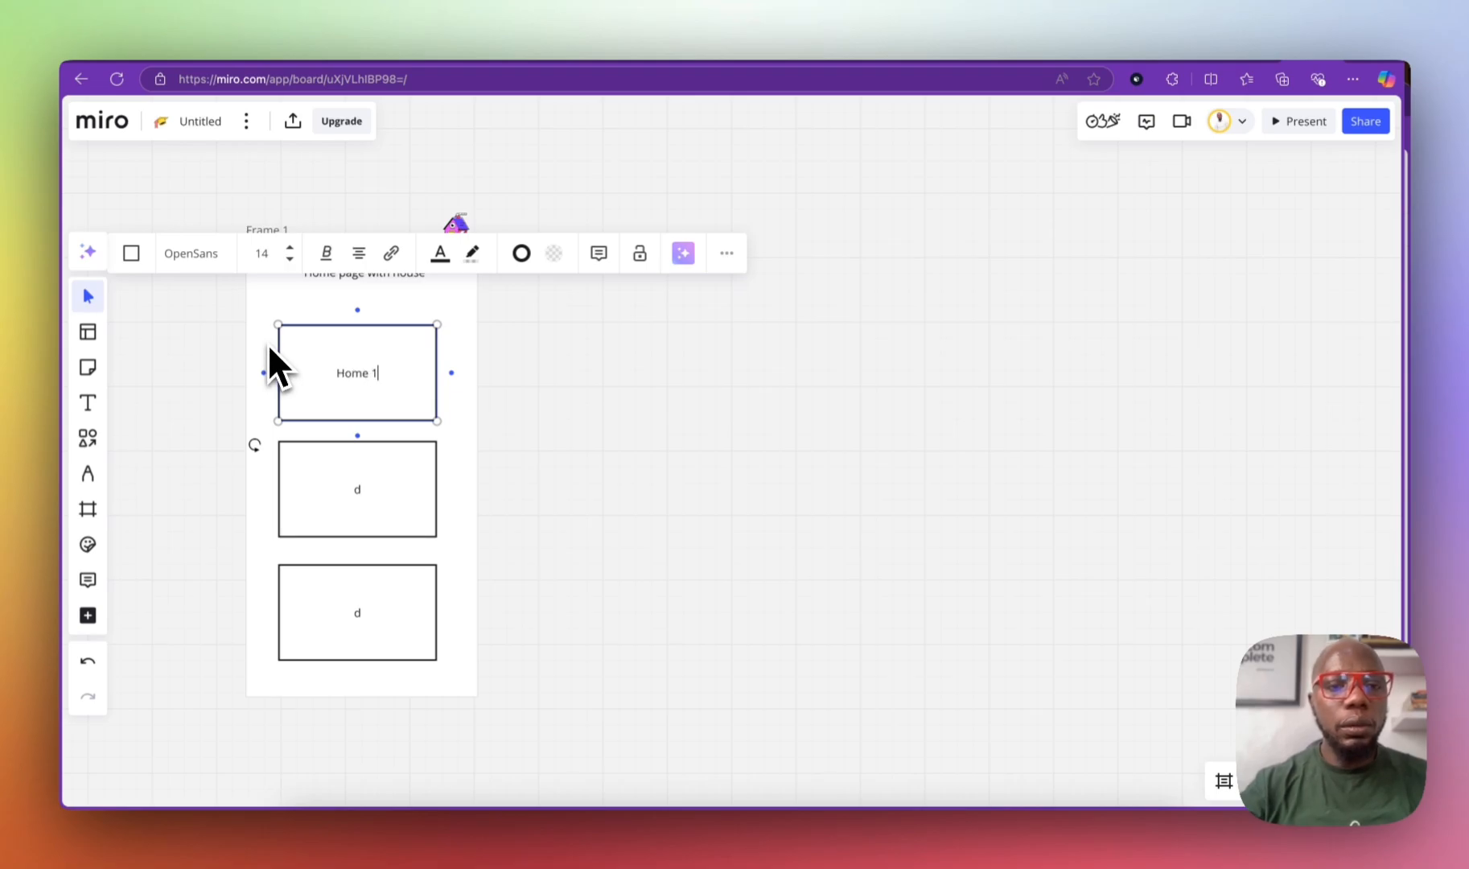
click(360, 486)
text(Home 2)
click(371, 608)
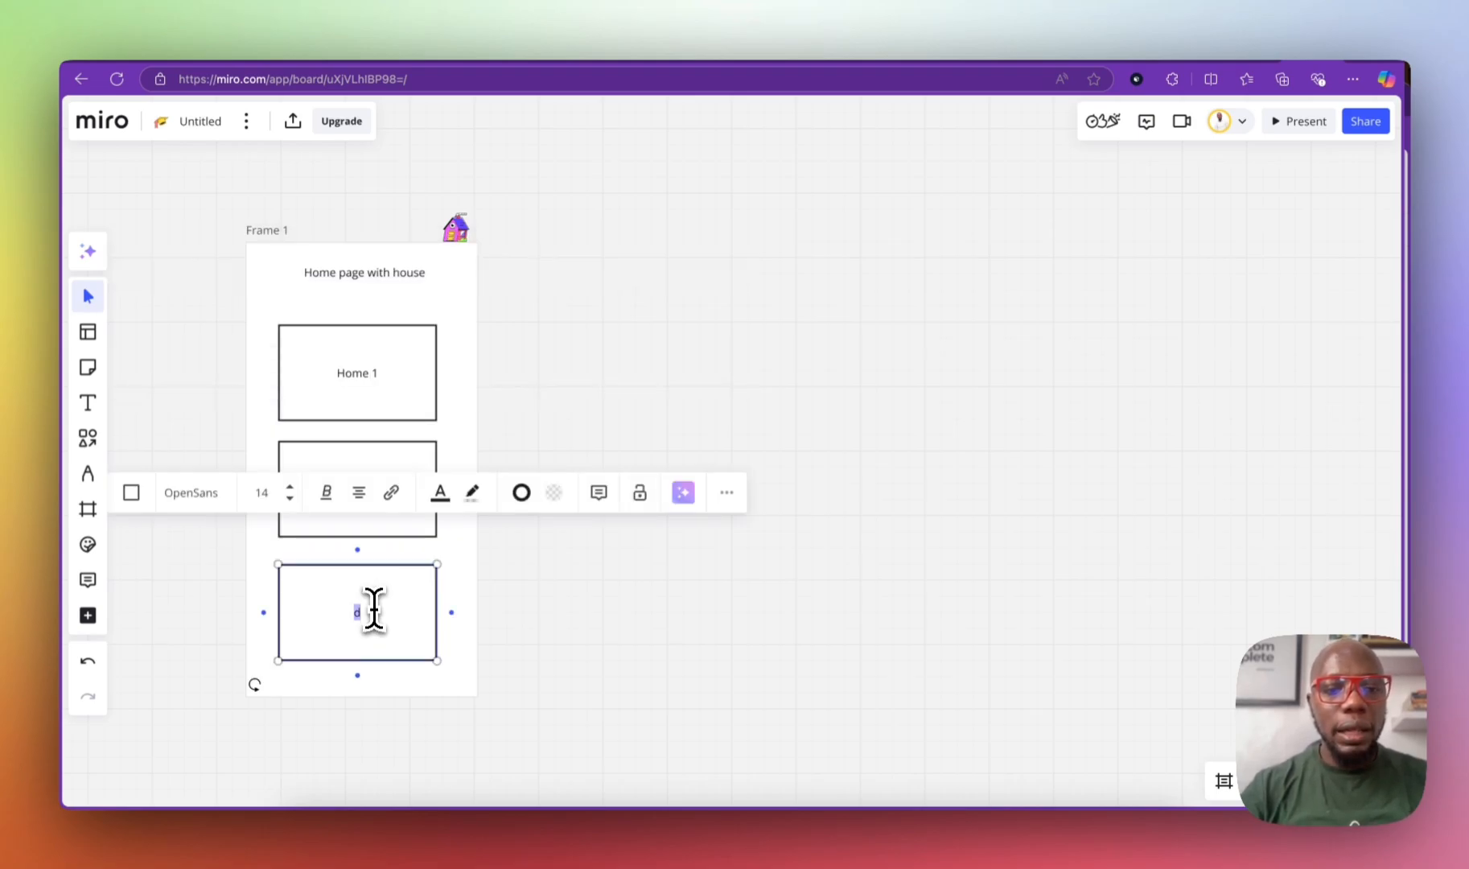
text(Home 3)
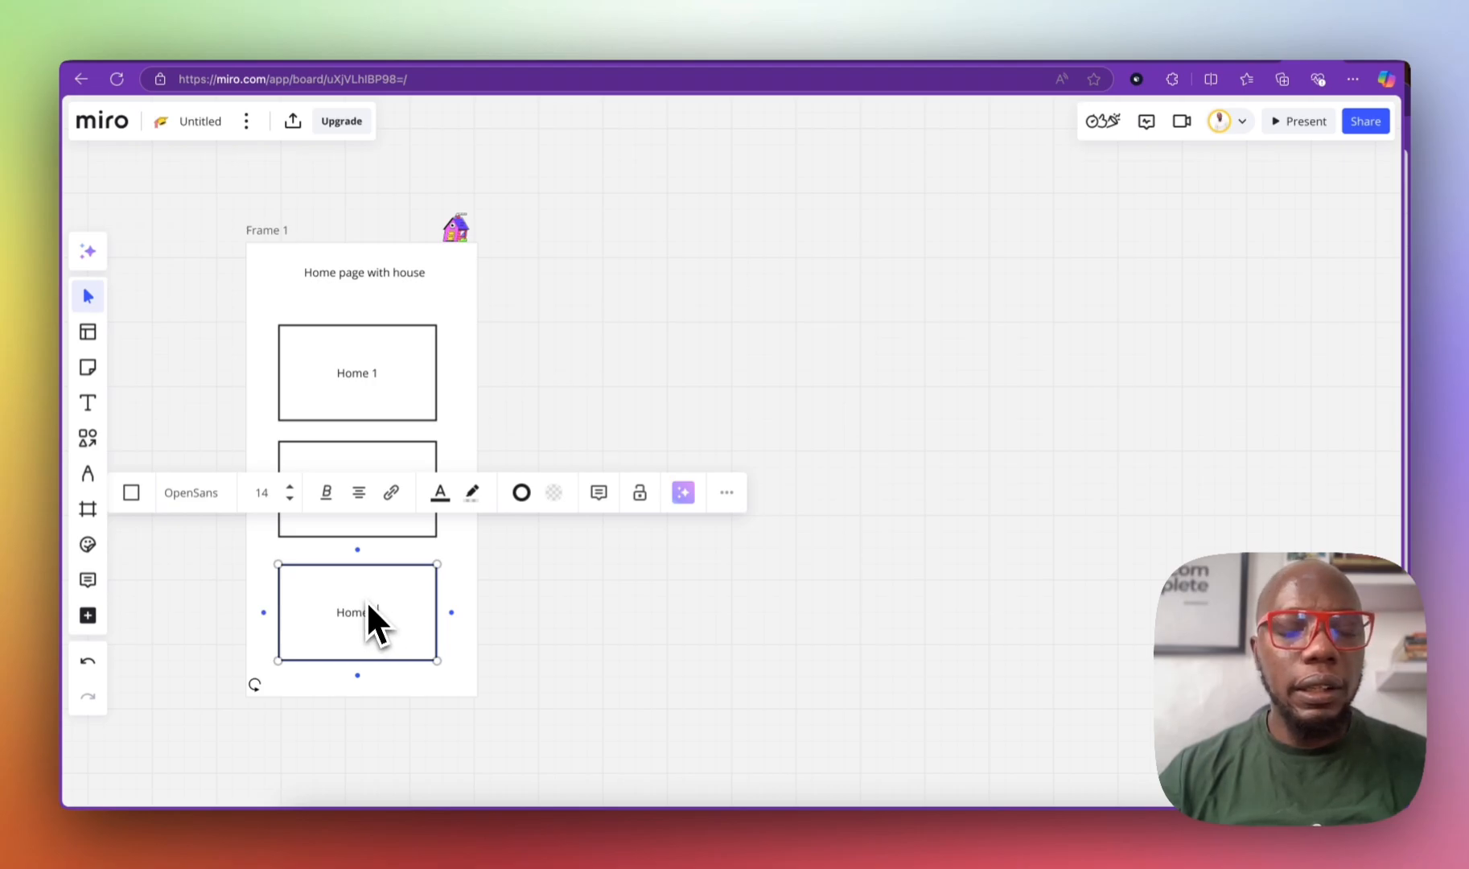
click(495, 431)
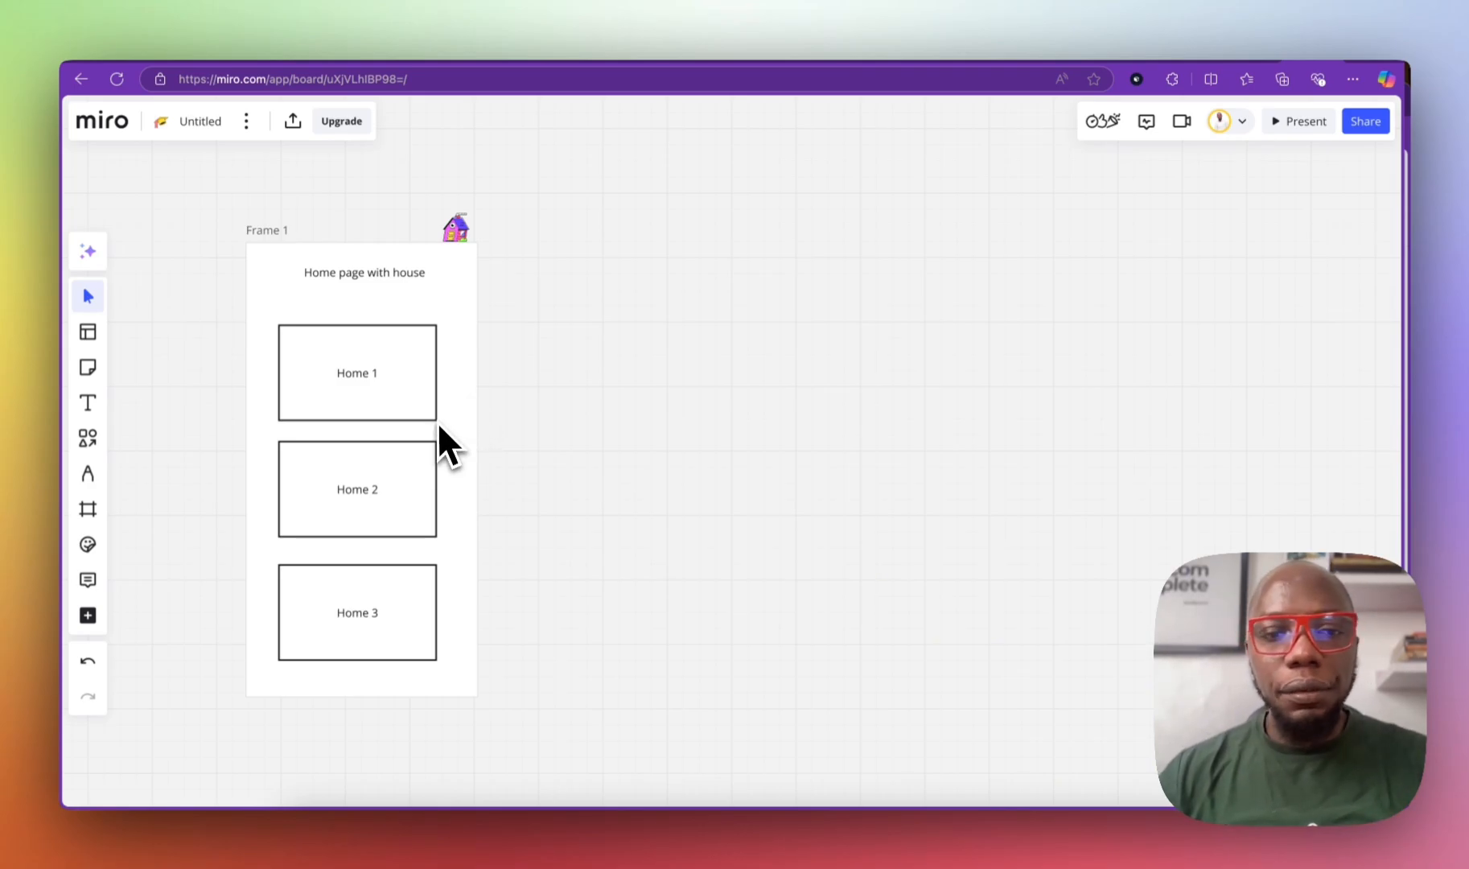
Step: Draw a tall rectangle to the right of Frame 1 and widen it
click(379, 290)
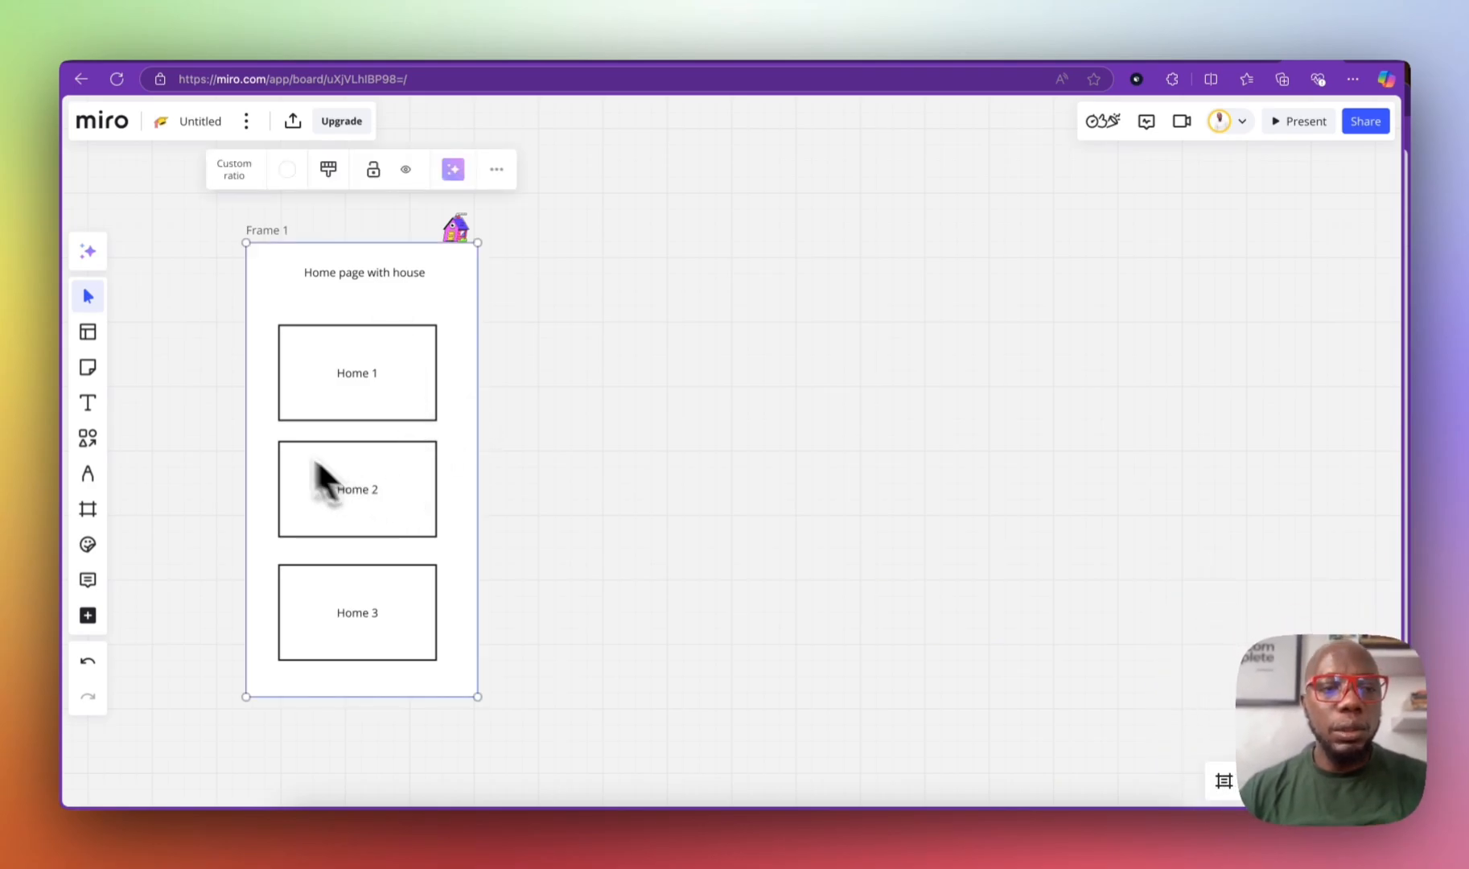
click(406, 391)
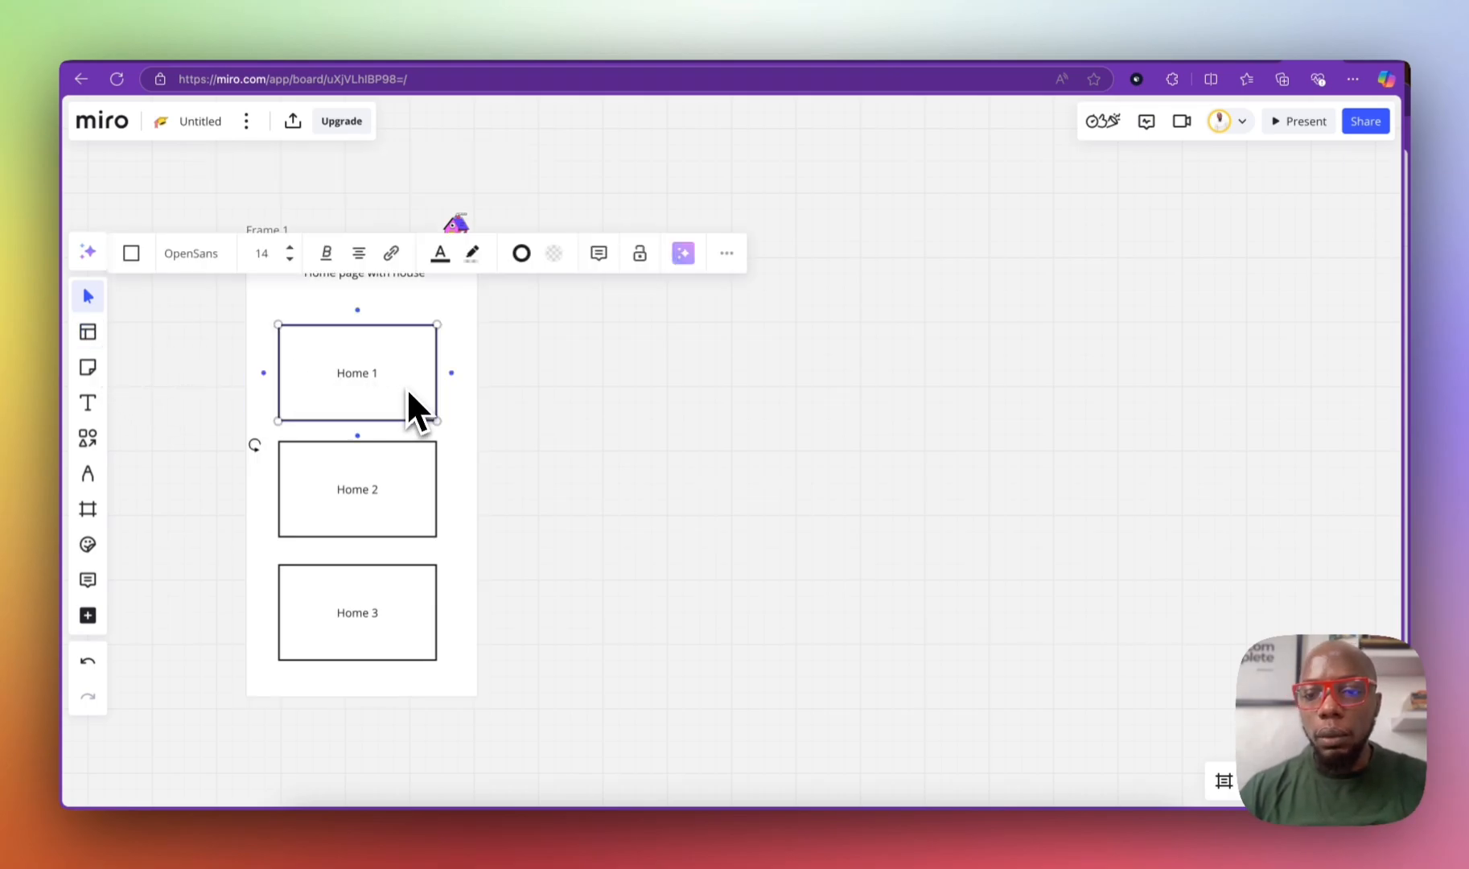
click(88, 333)
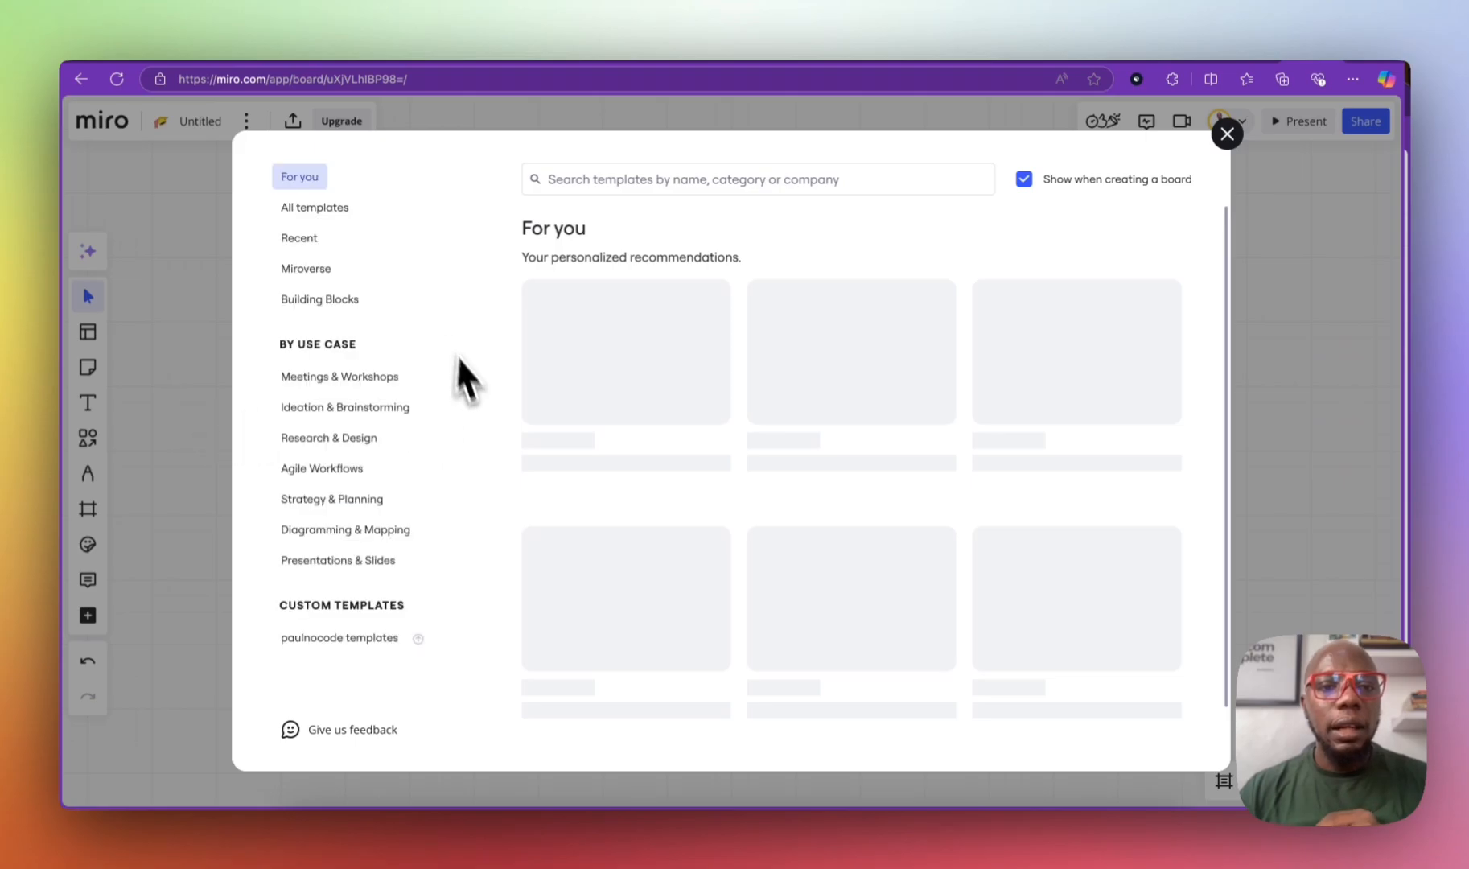
click(1231, 135)
click(89, 442)
click(139, 463)
drag(585, 238, 770, 701)
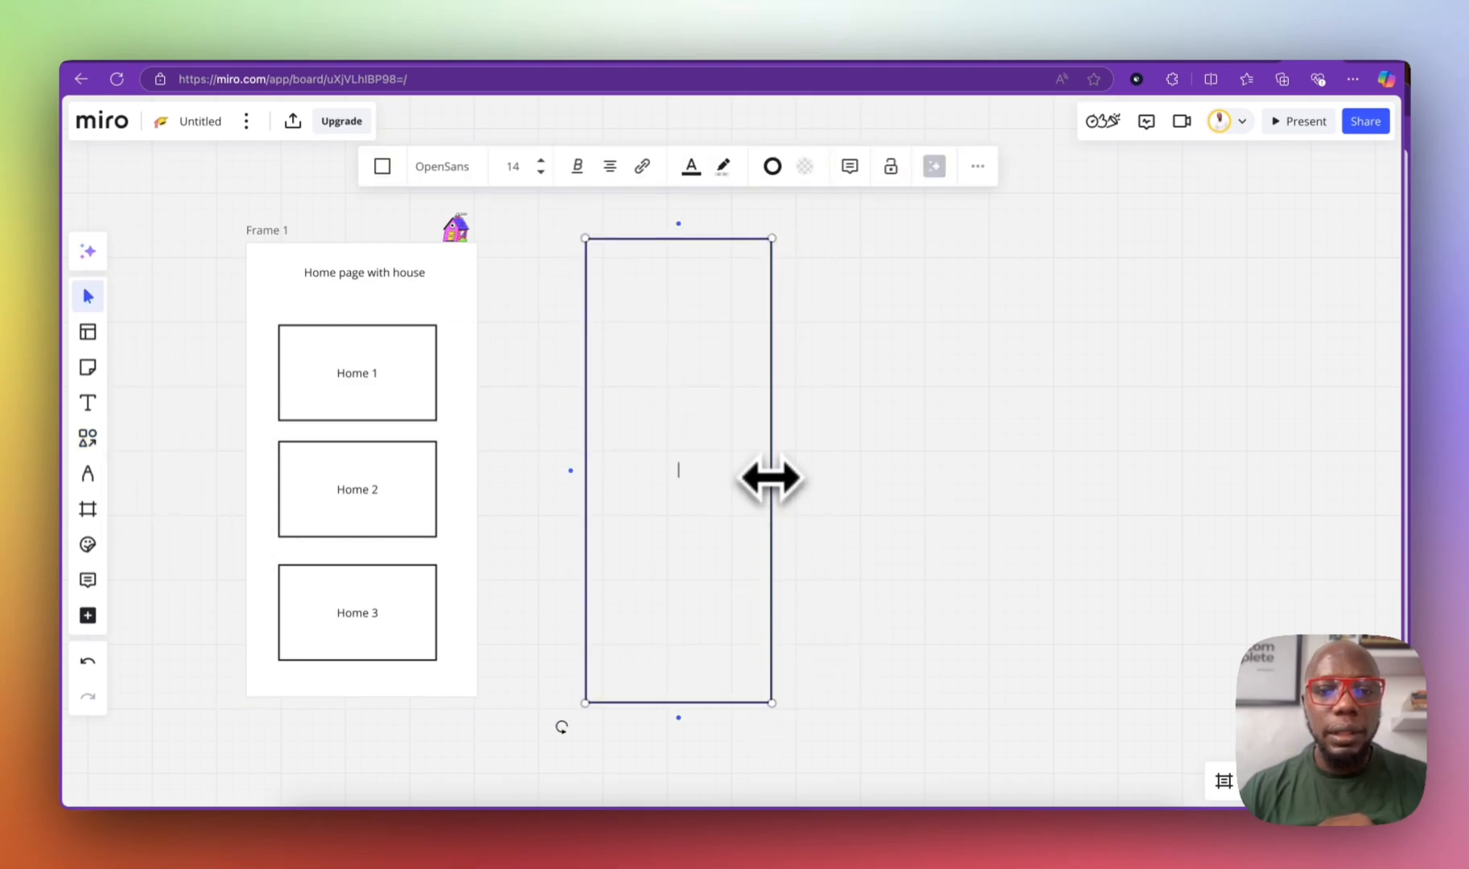
drag(770, 477, 829, 478)
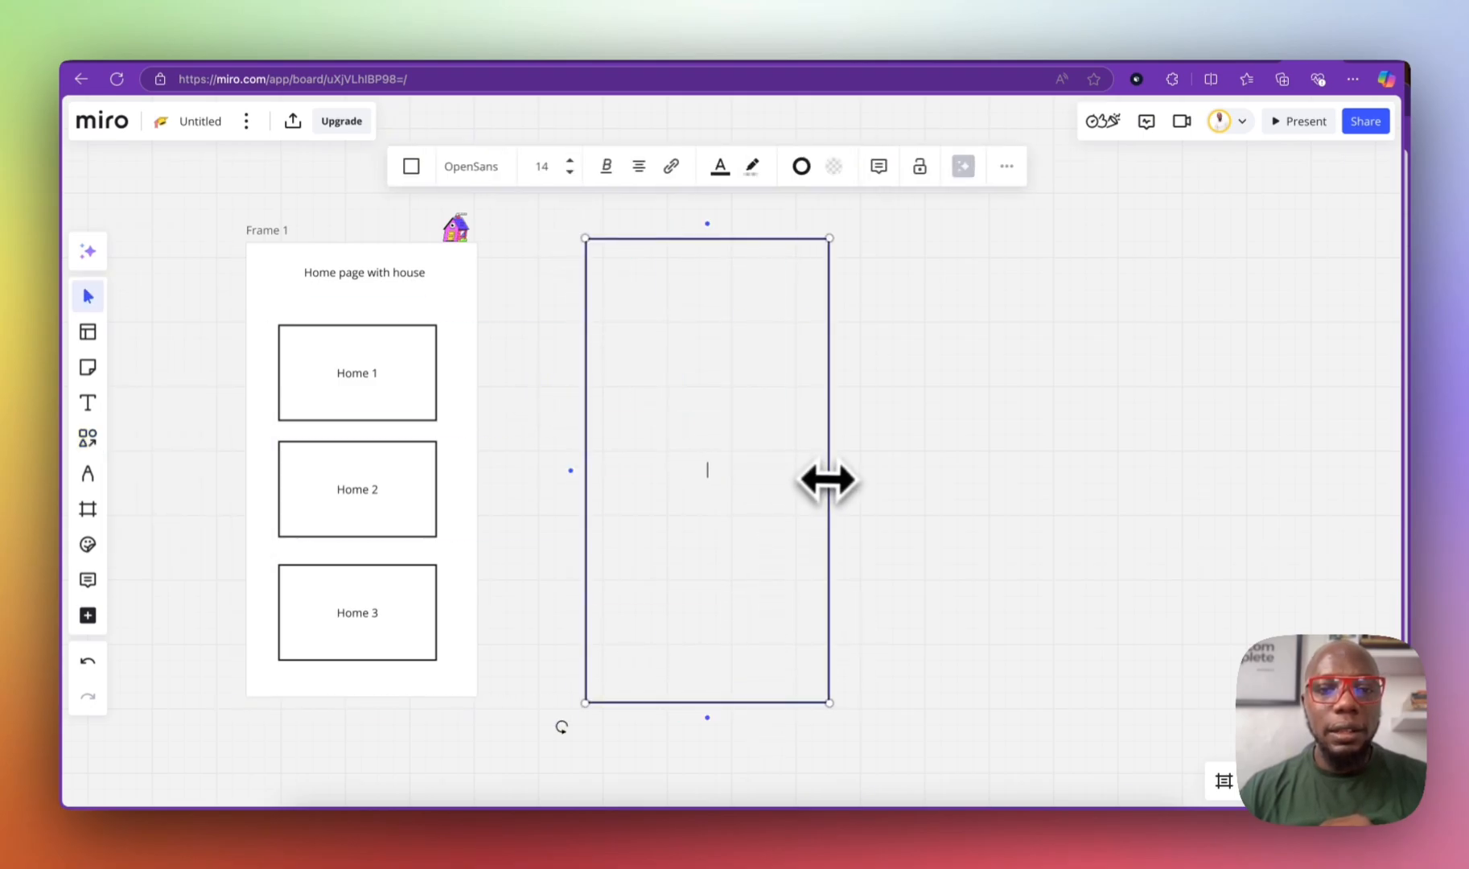
Step: Move the tall empty rectangle further right and down on the board
click(417, 169)
click(641, 324)
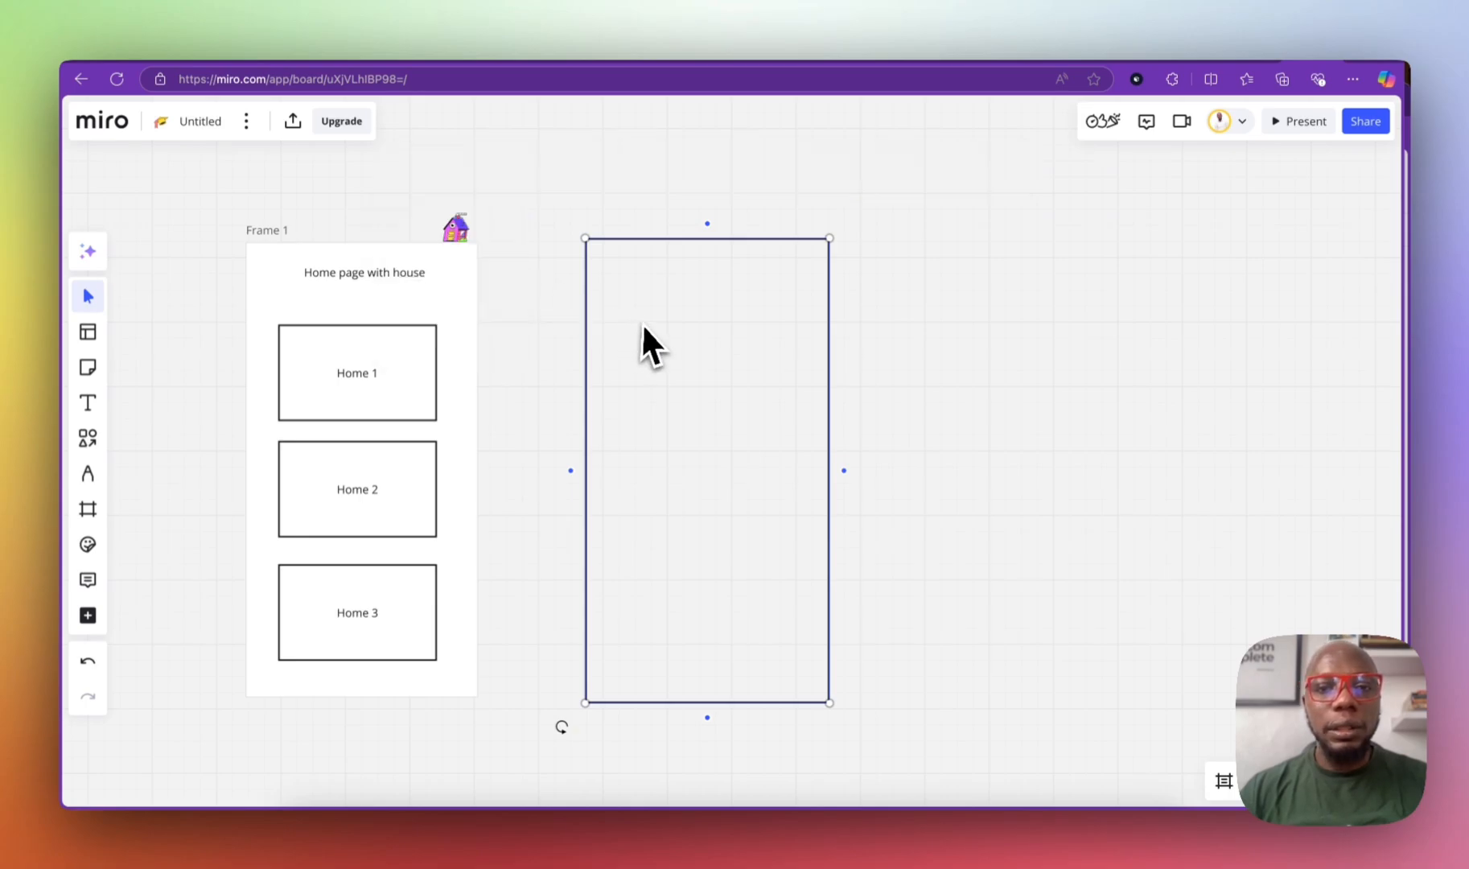
click(663, 339)
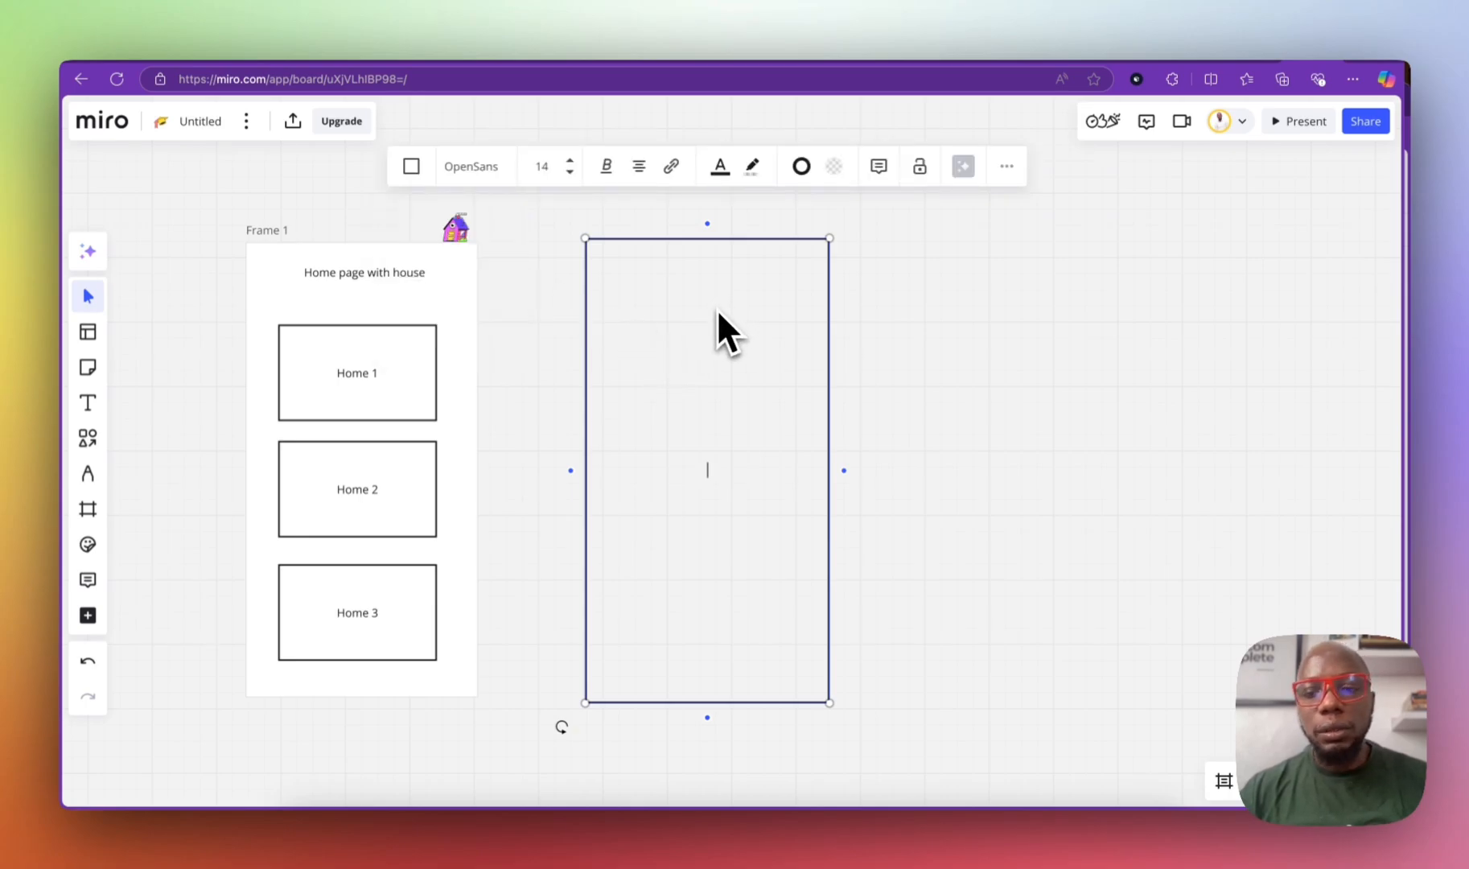
click(849, 261)
click(806, 250)
click(414, 166)
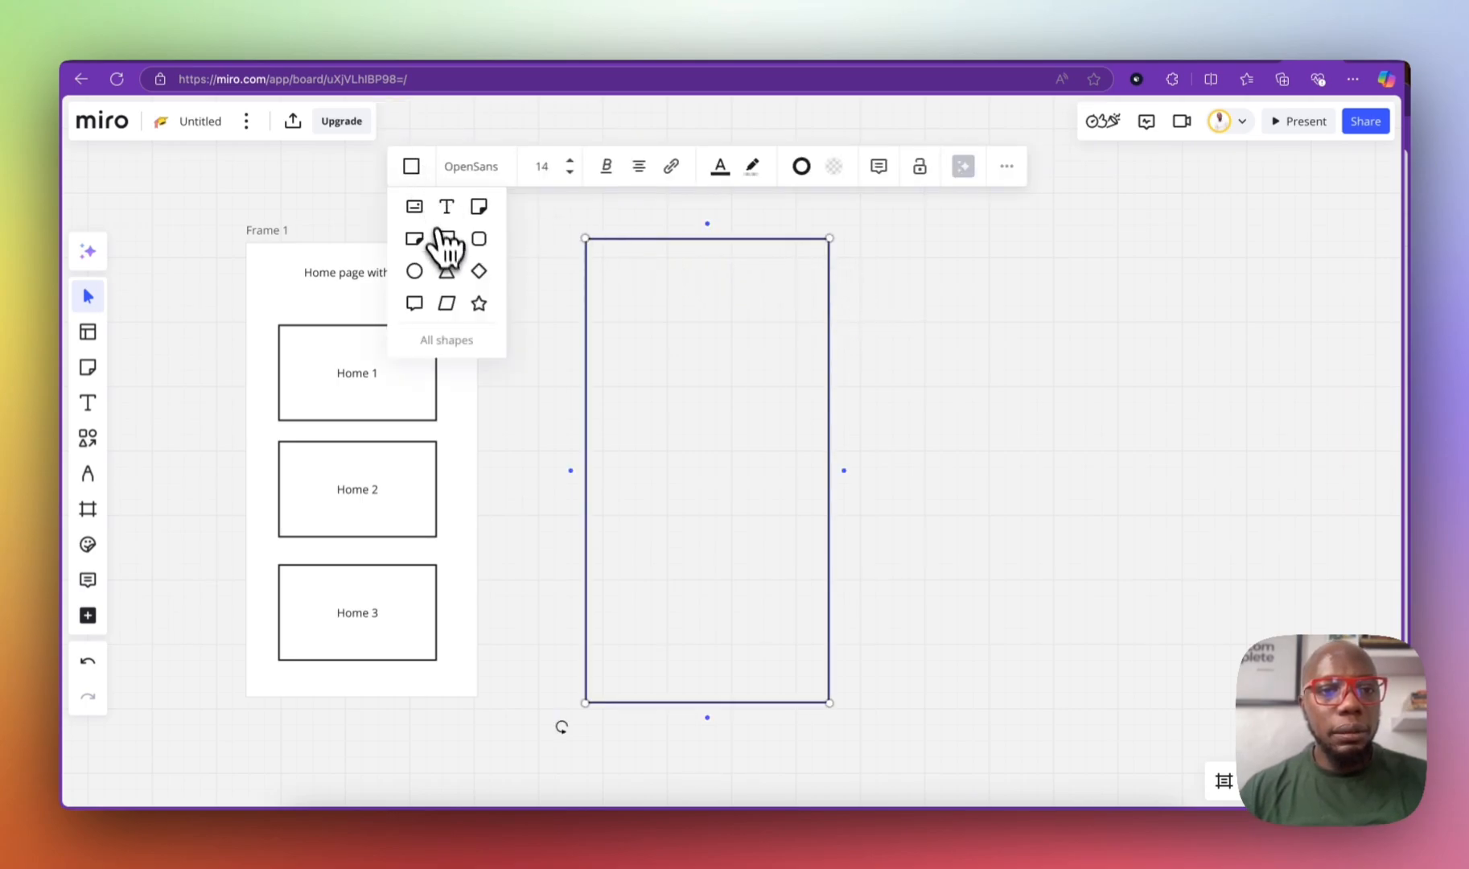
drag(631, 330, 1072, 319)
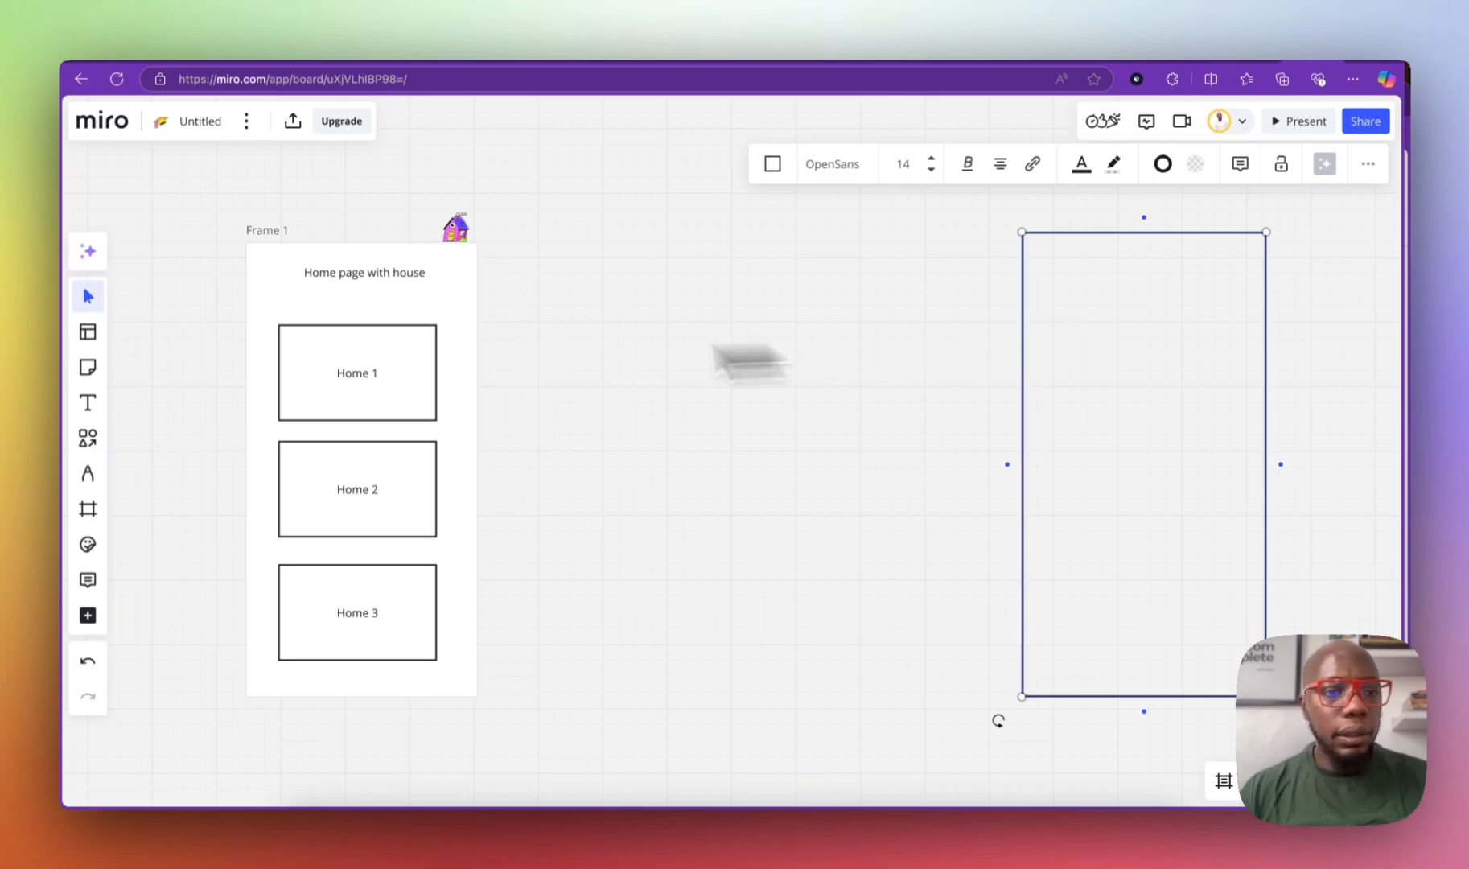
click(94, 447)
click(90, 508)
Step: Add a phone-preset Frame 2, delete the loose tall rectangle, and shift Frame 2 right
click(144, 452)
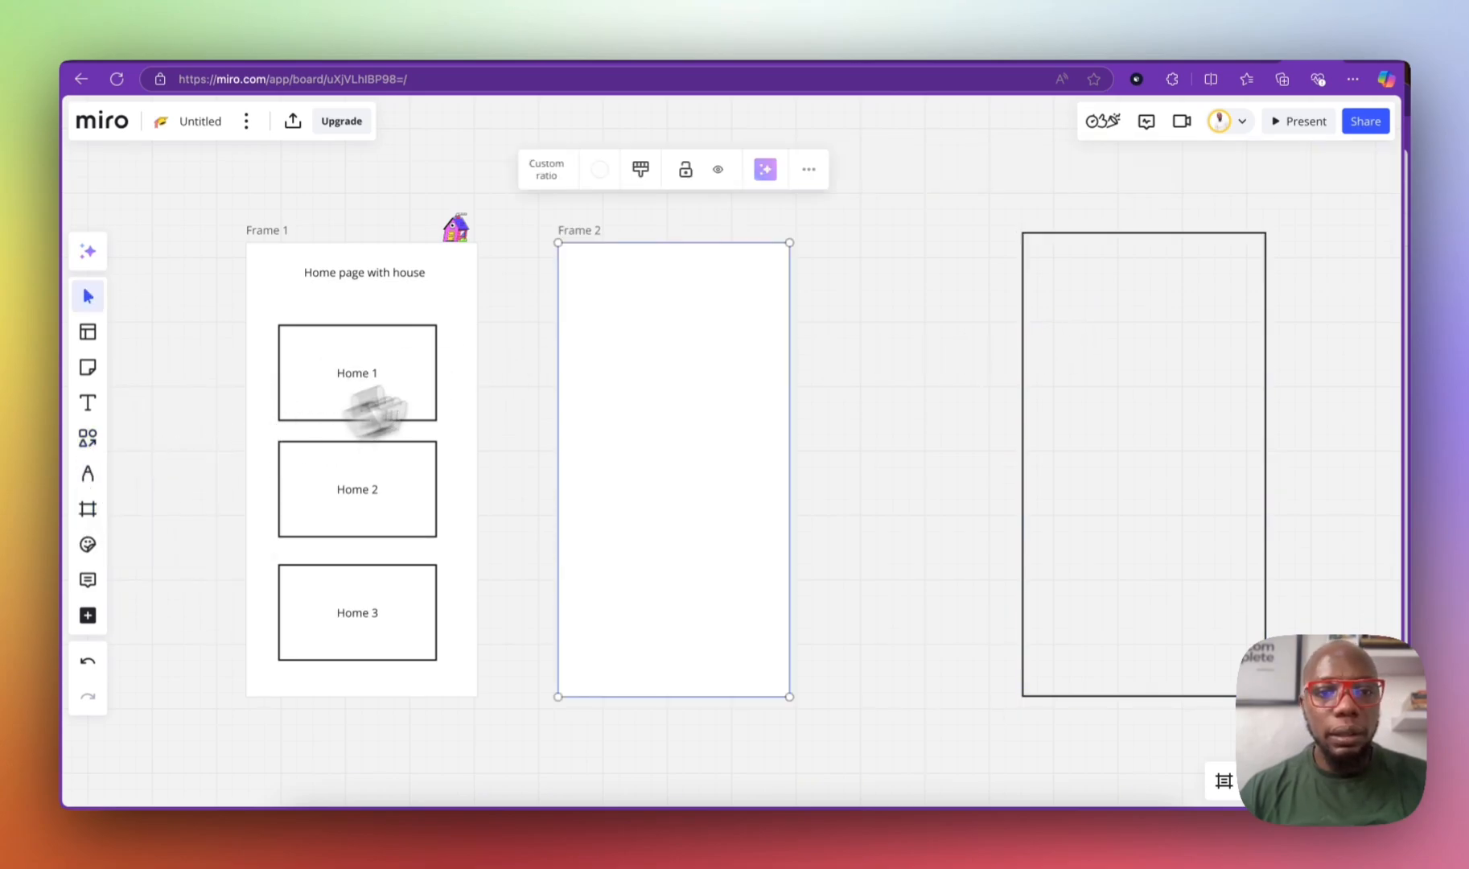
click(1107, 312)
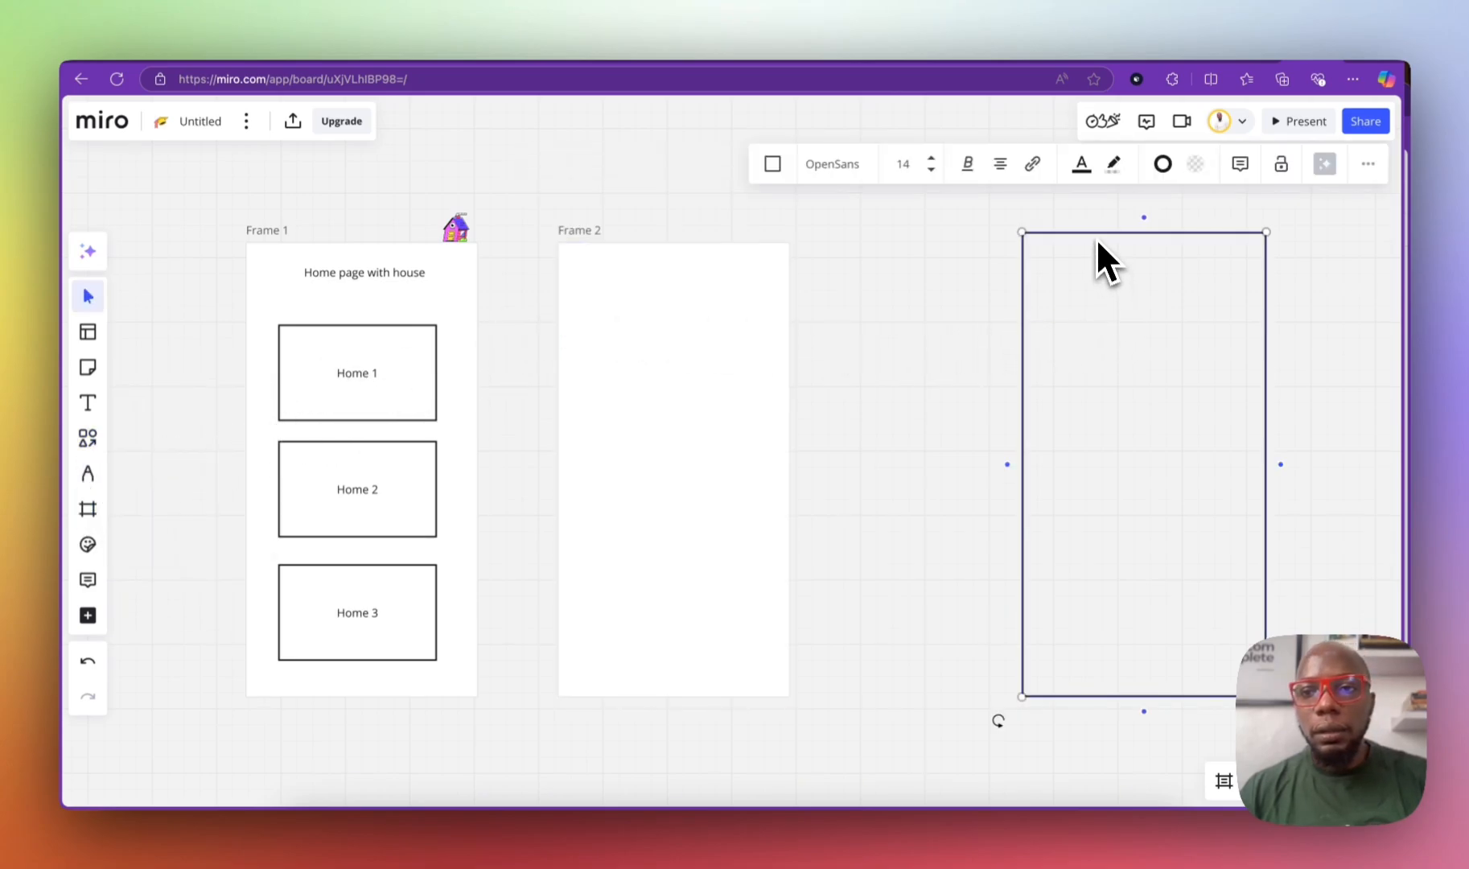
click(1368, 163)
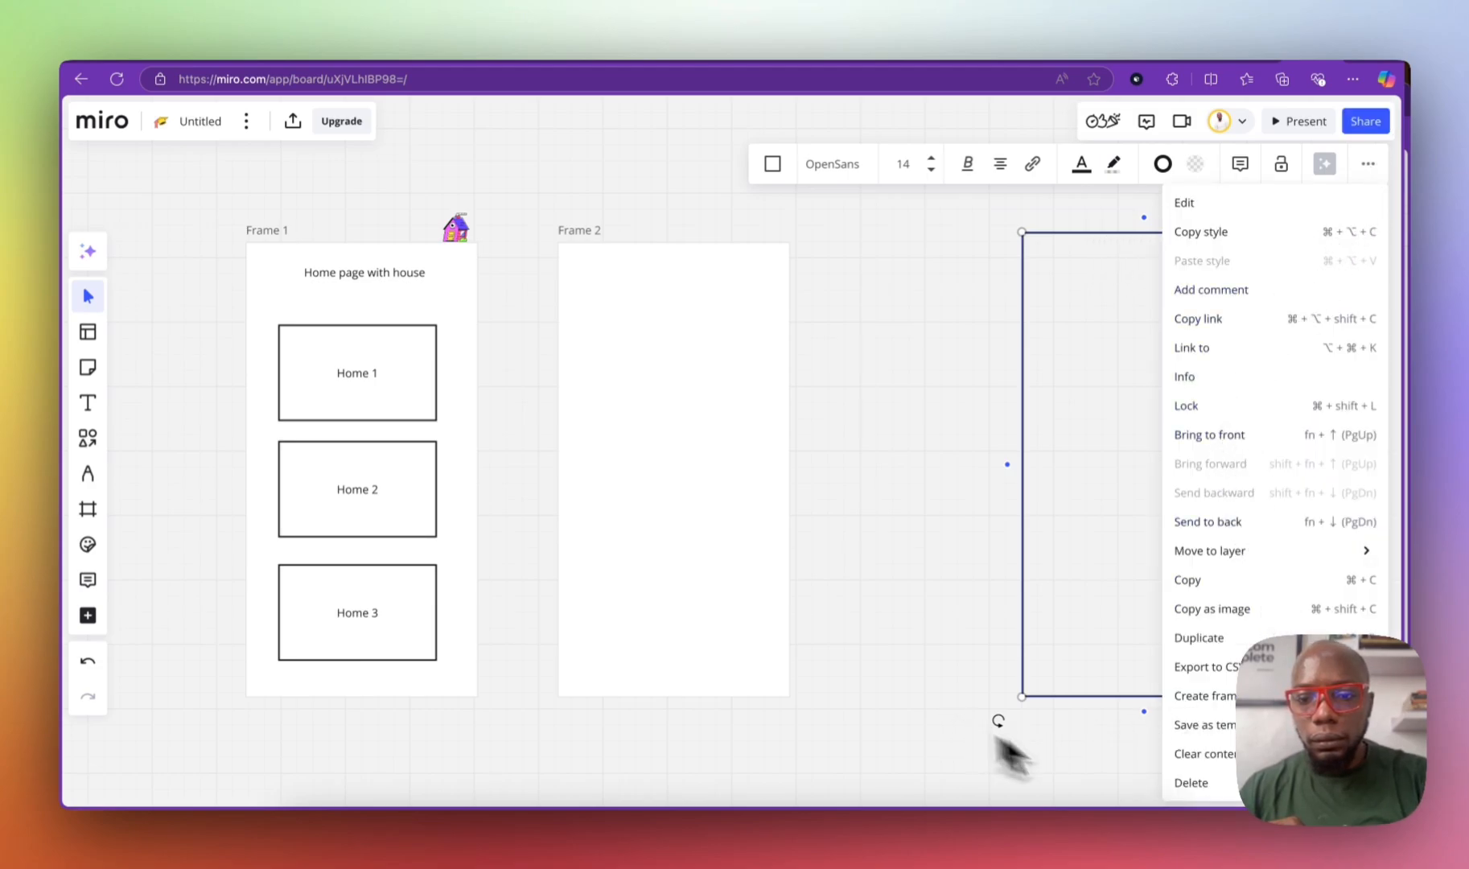
click(1208, 781)
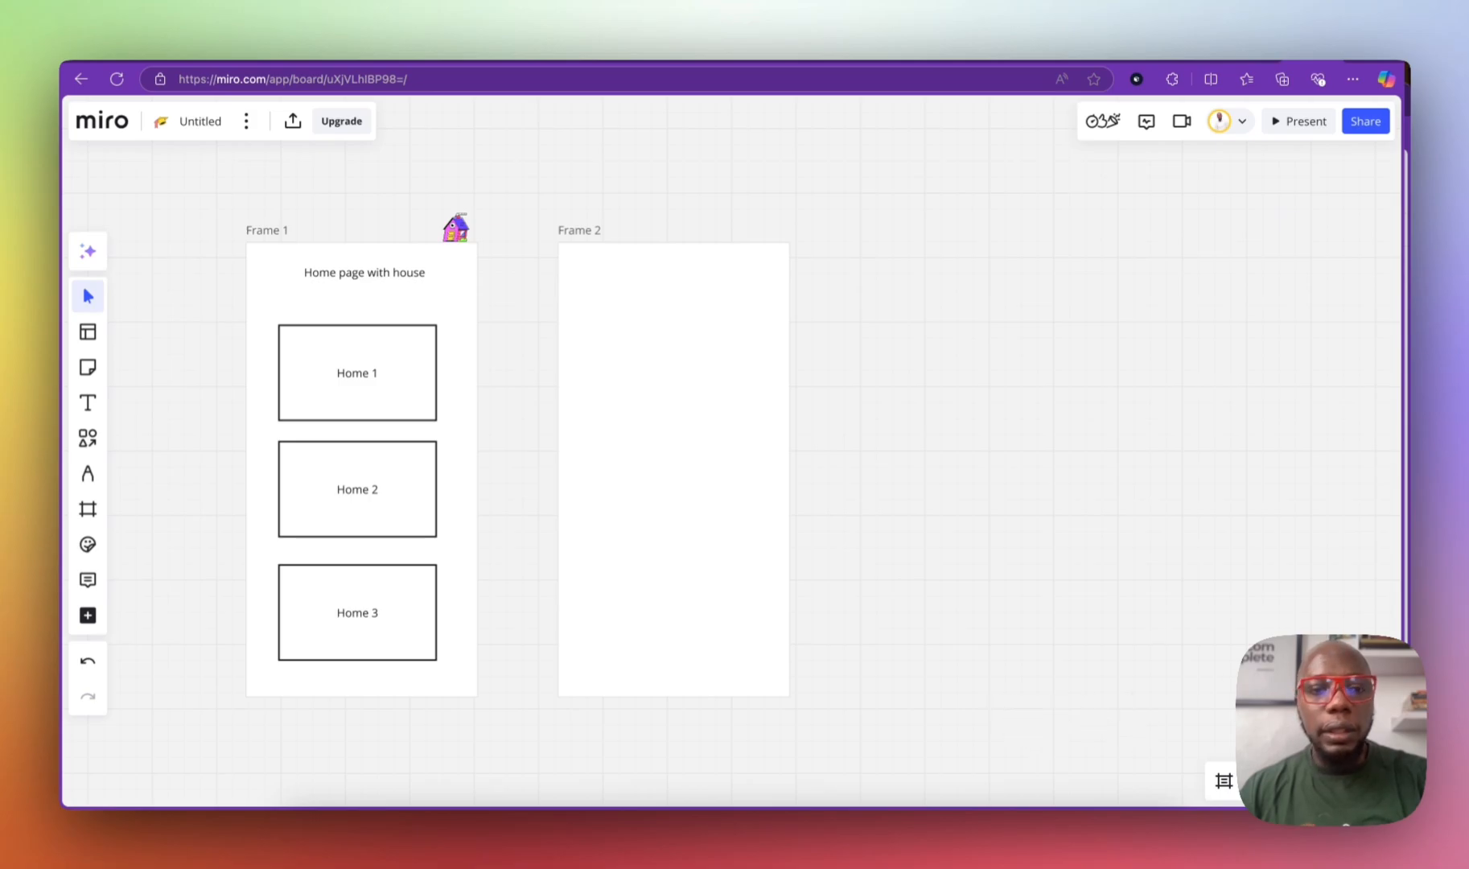
drag(606, 390, 751, 386)
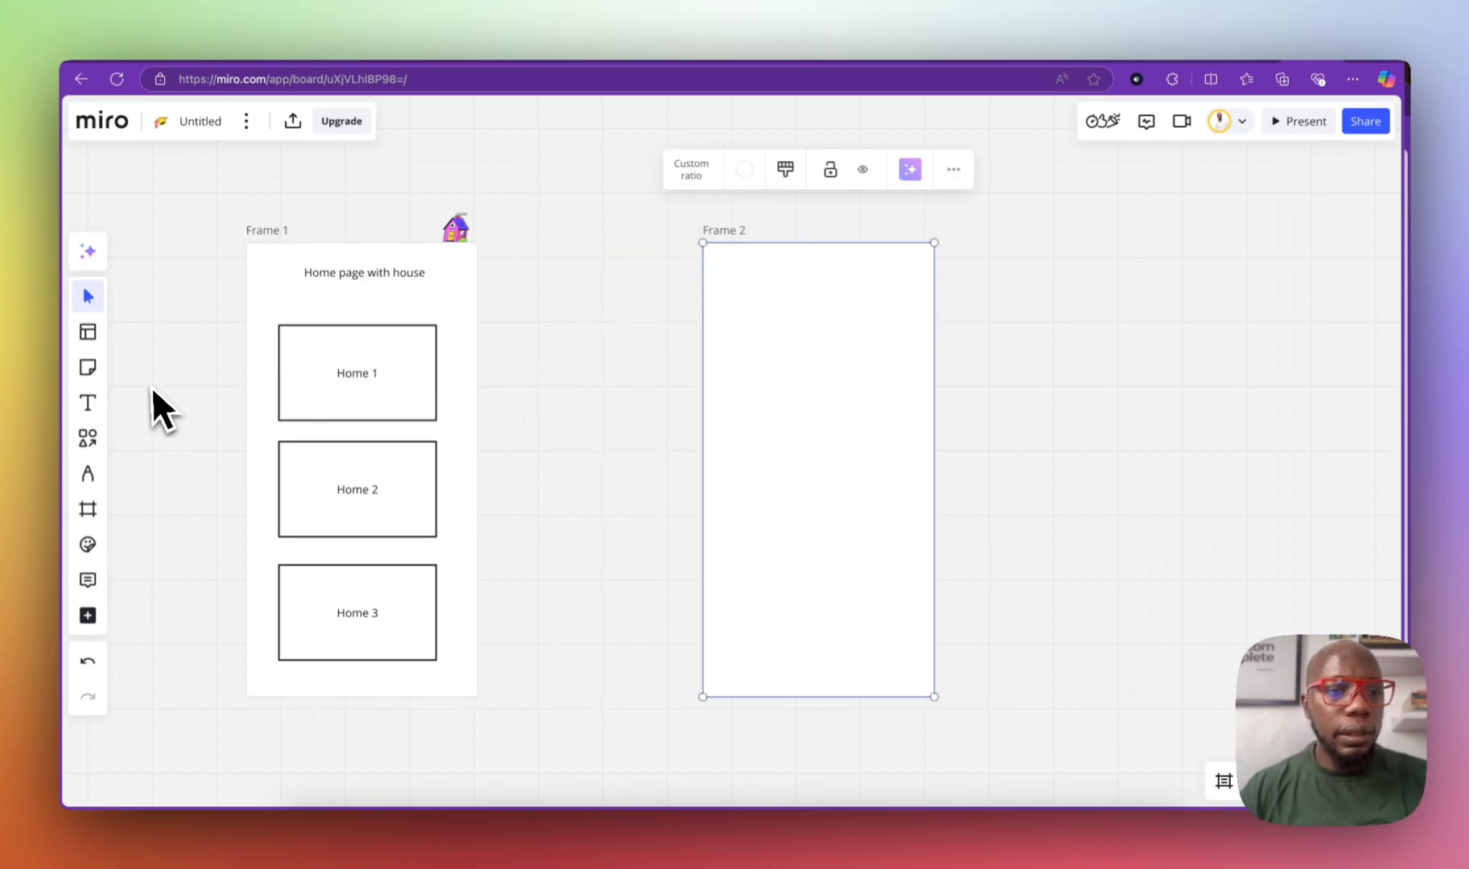
Step: Add the centred heading 'Property detailed screen' at the top of Frame 2
click(88, 402)
click(781, 281)
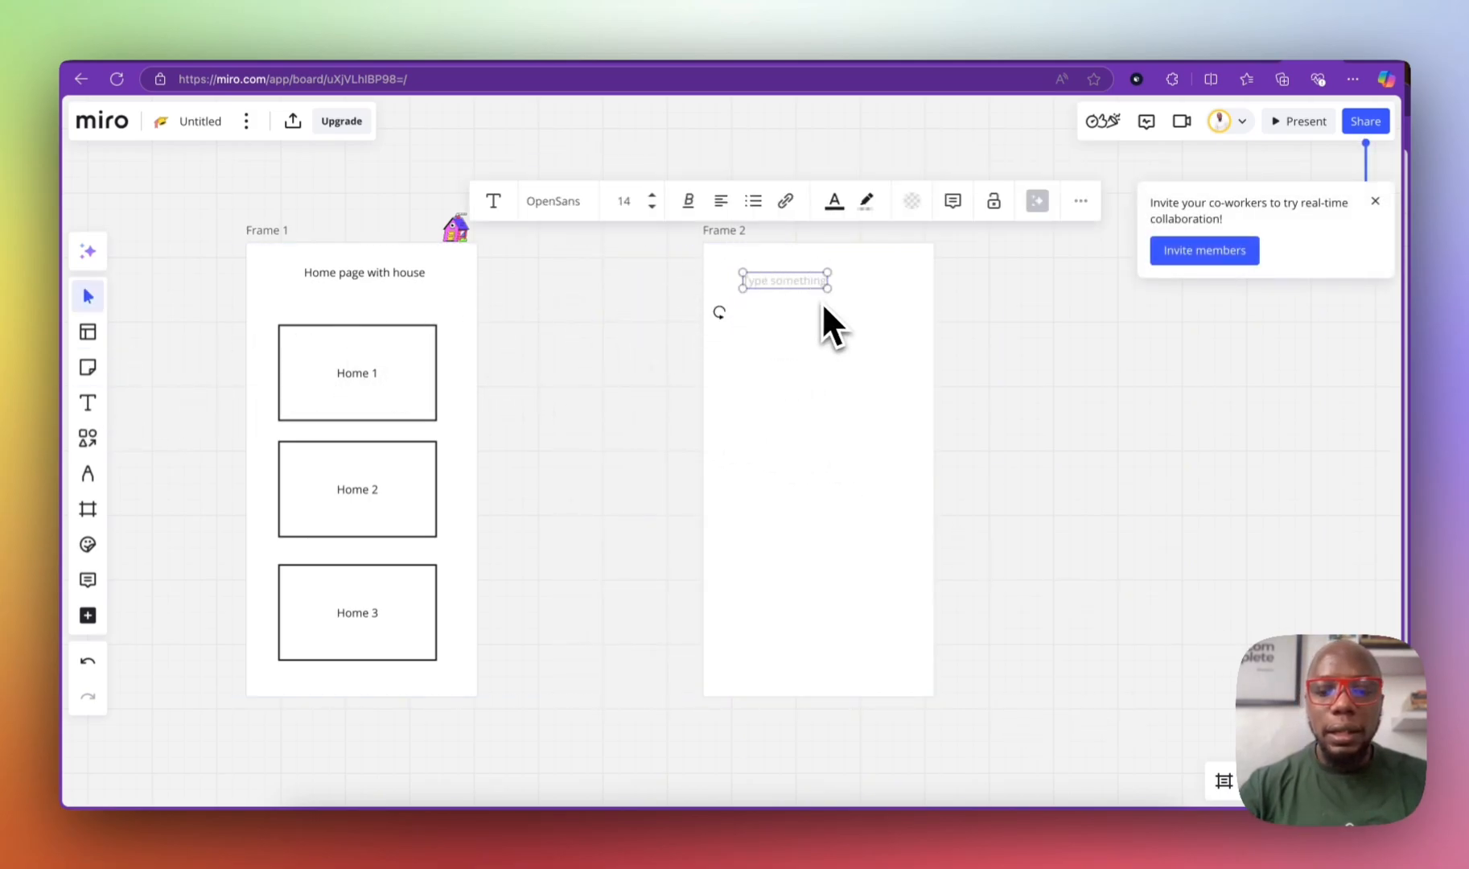
text(Prop)
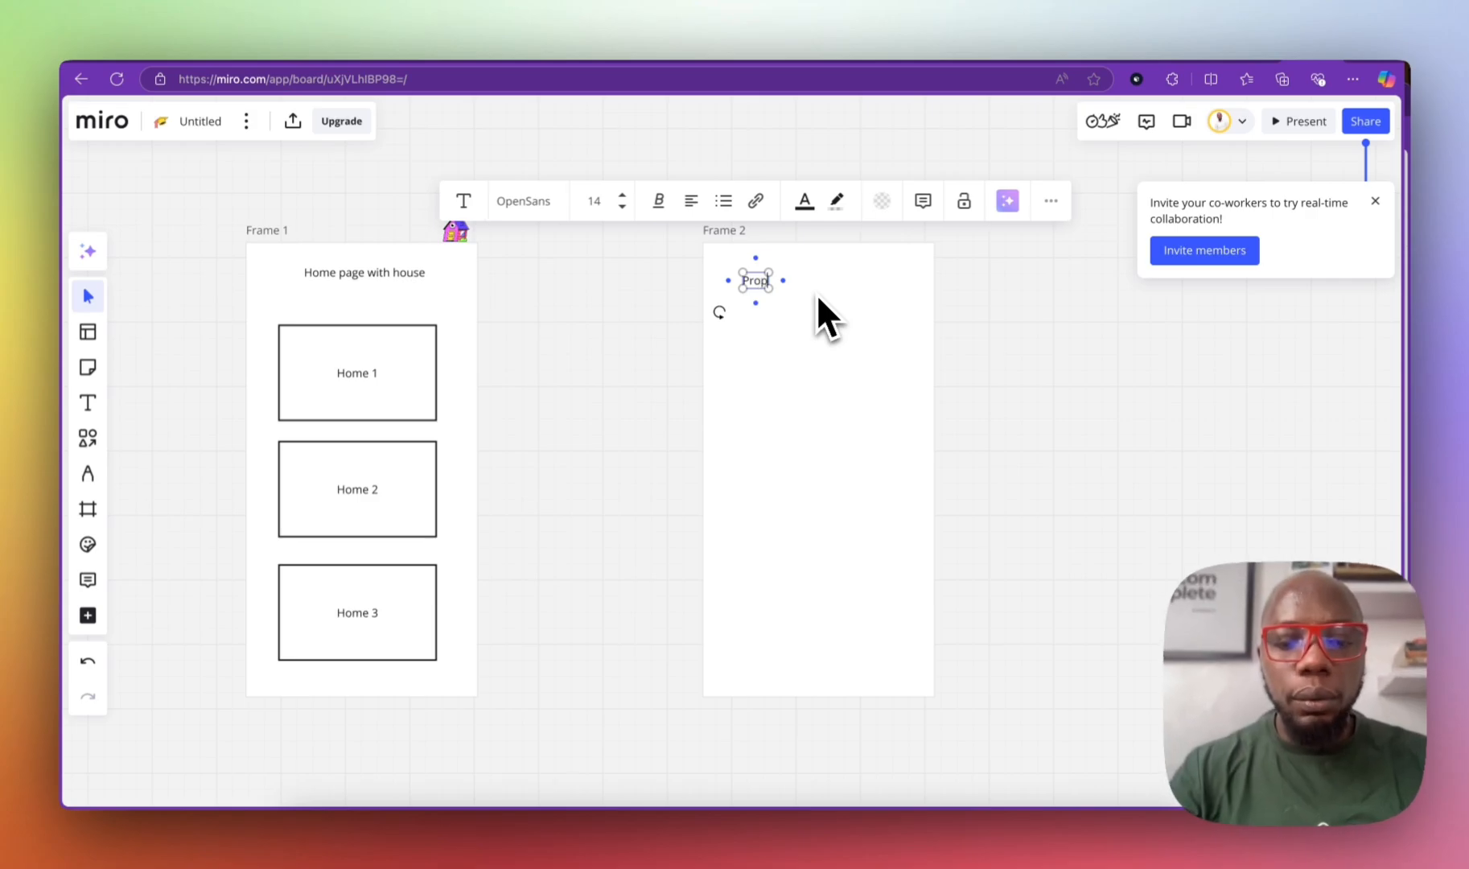
text(erty detai)
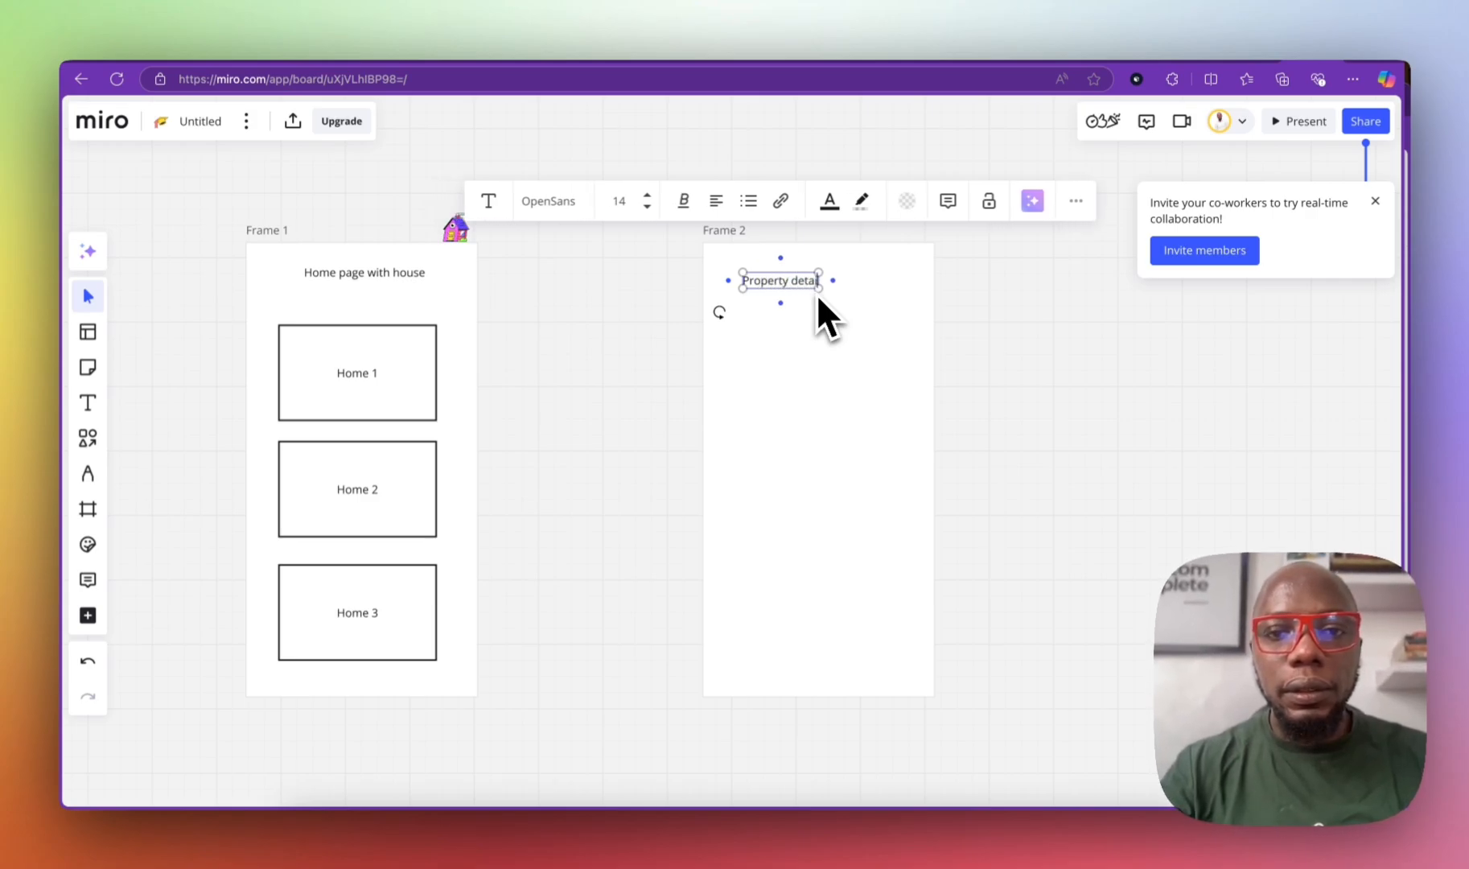
text(led screen)
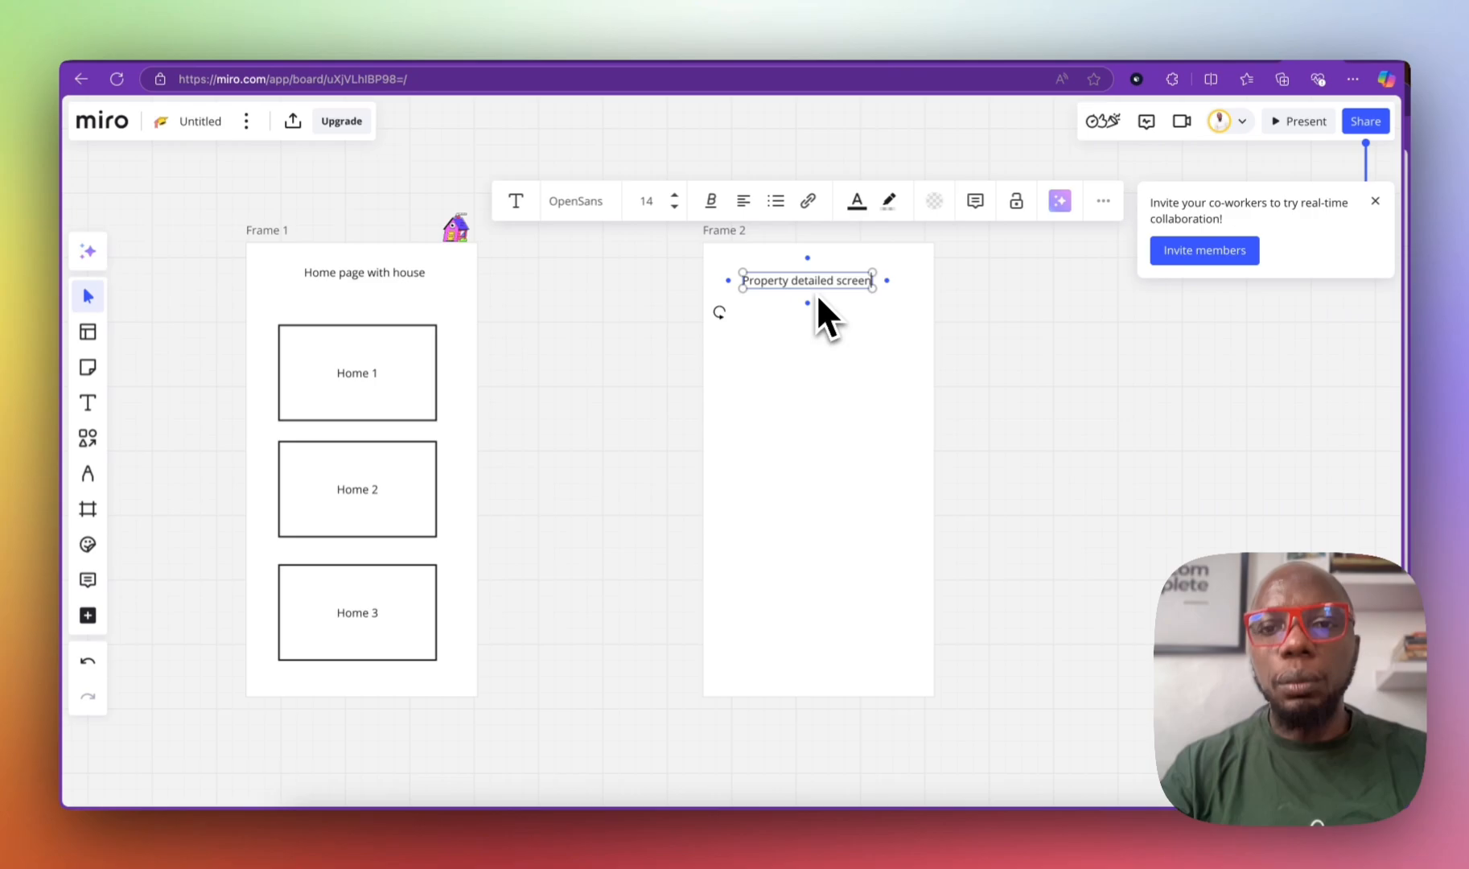
drag(841, 295, 850, 295)
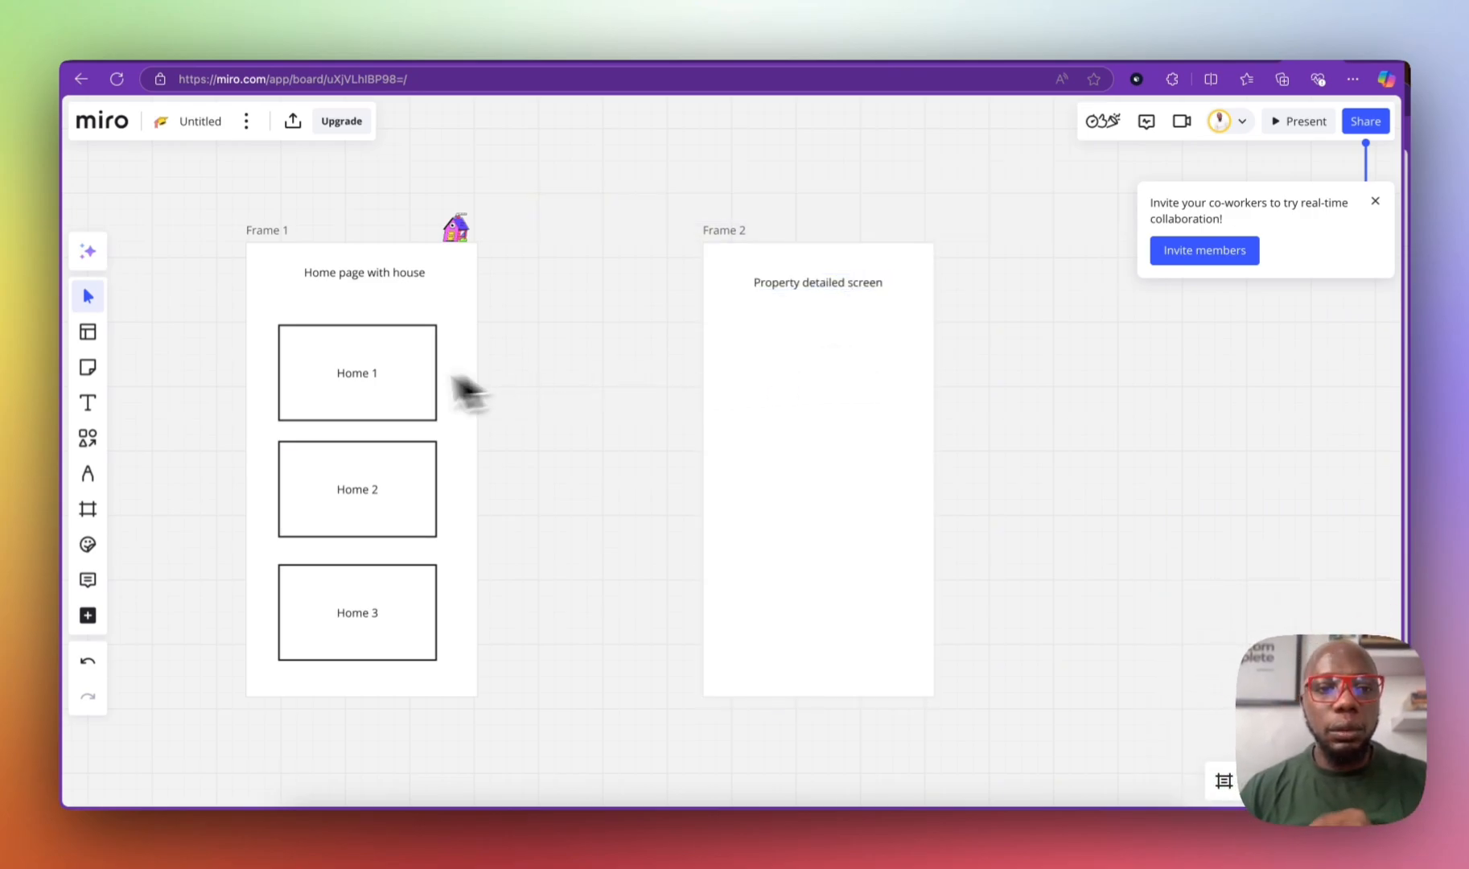
click(362, 375)
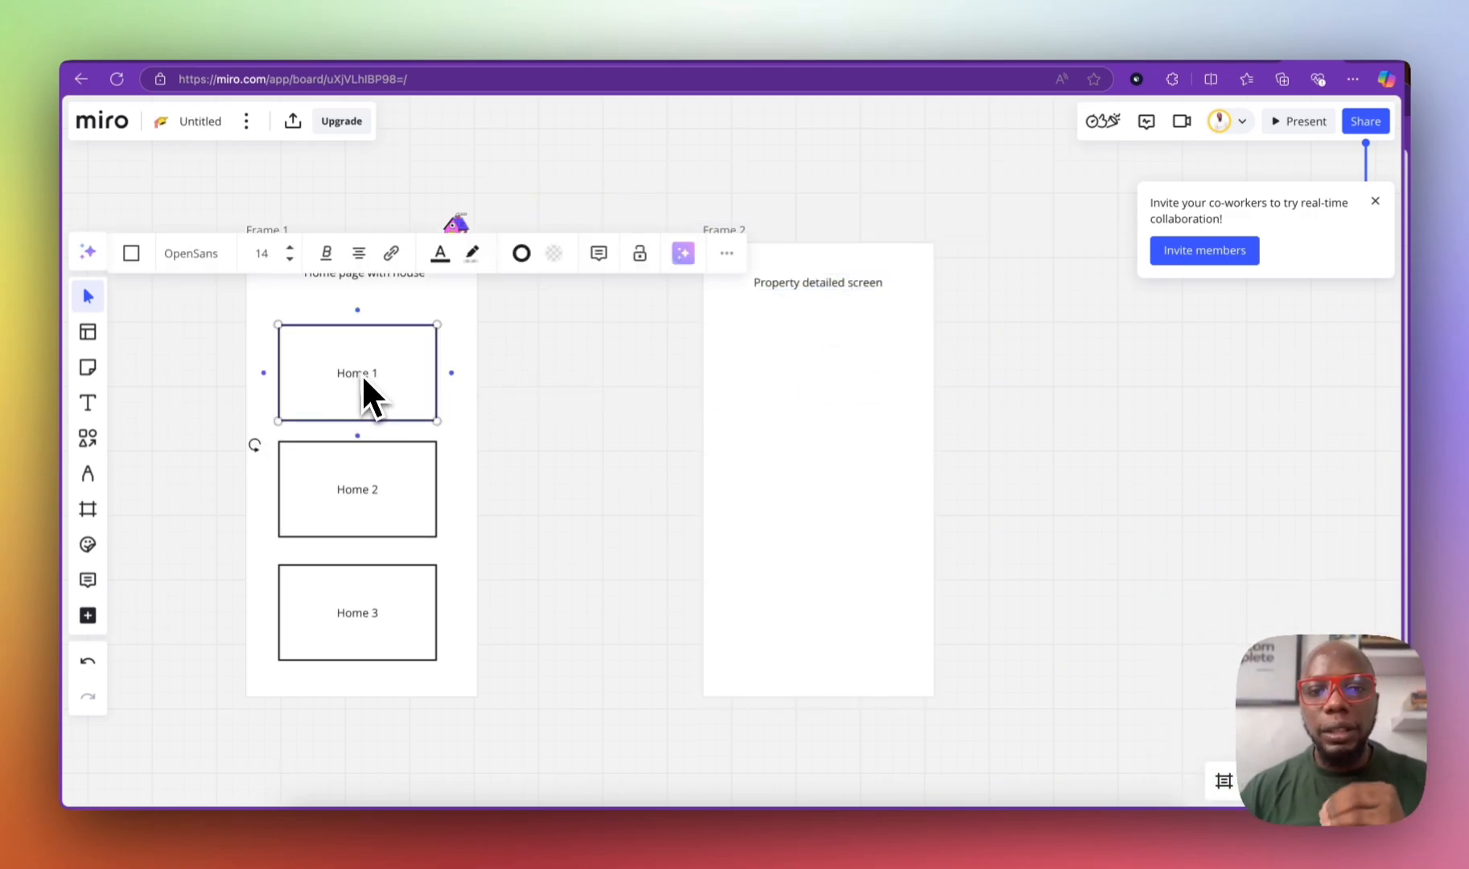
Step: Draw an elbow connector from Home 1 to a tall rectangle in Frame 2, then move Frame 2 closer
click(94, 450)
click(210, 416)
drag(440, 391, 738, 341)
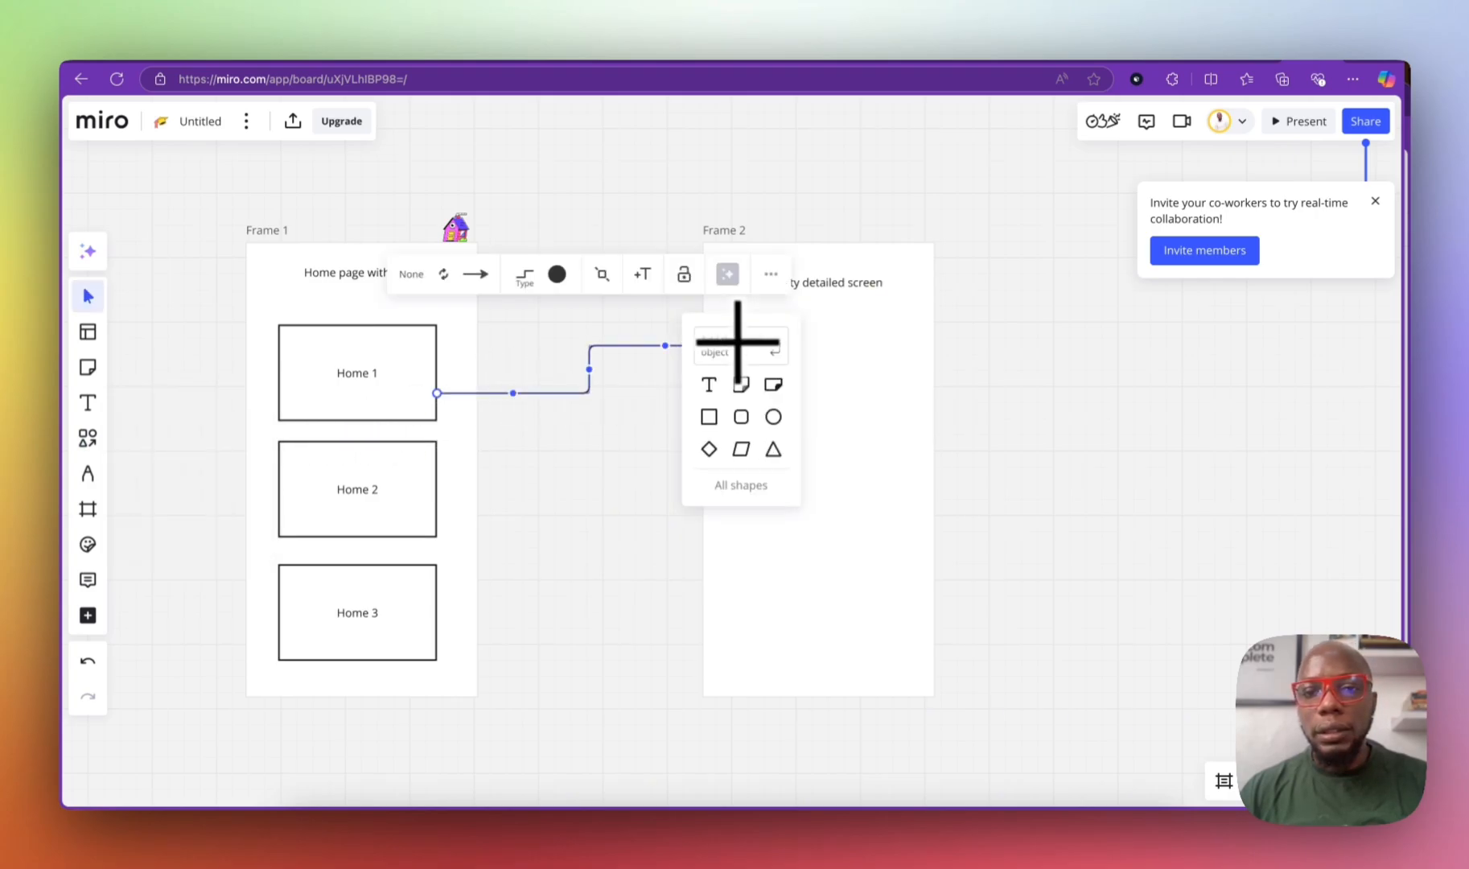
click(718, 415)
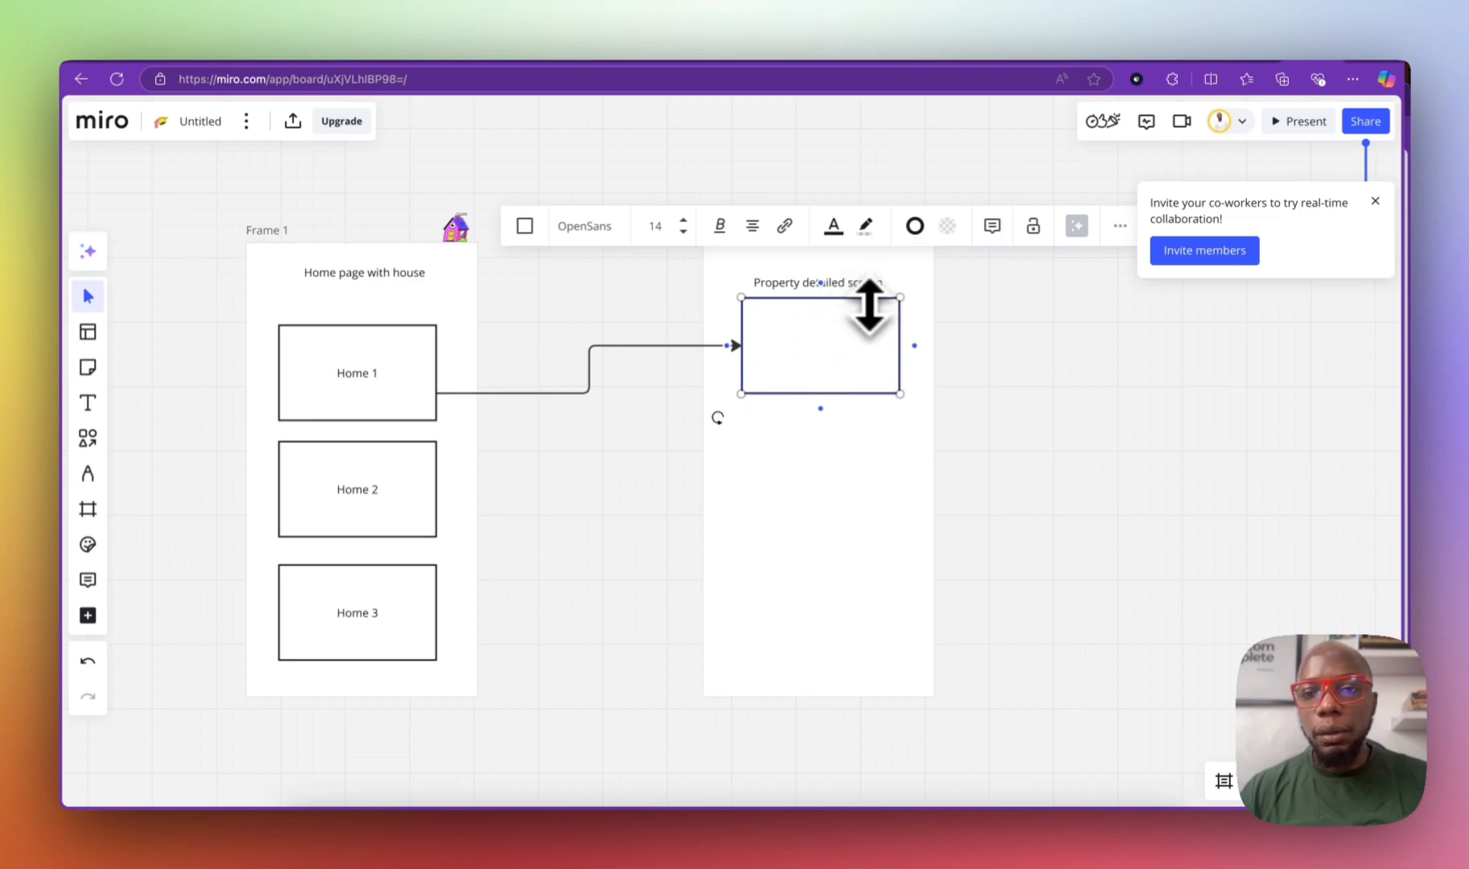
drag(857, 393, 848, 622)
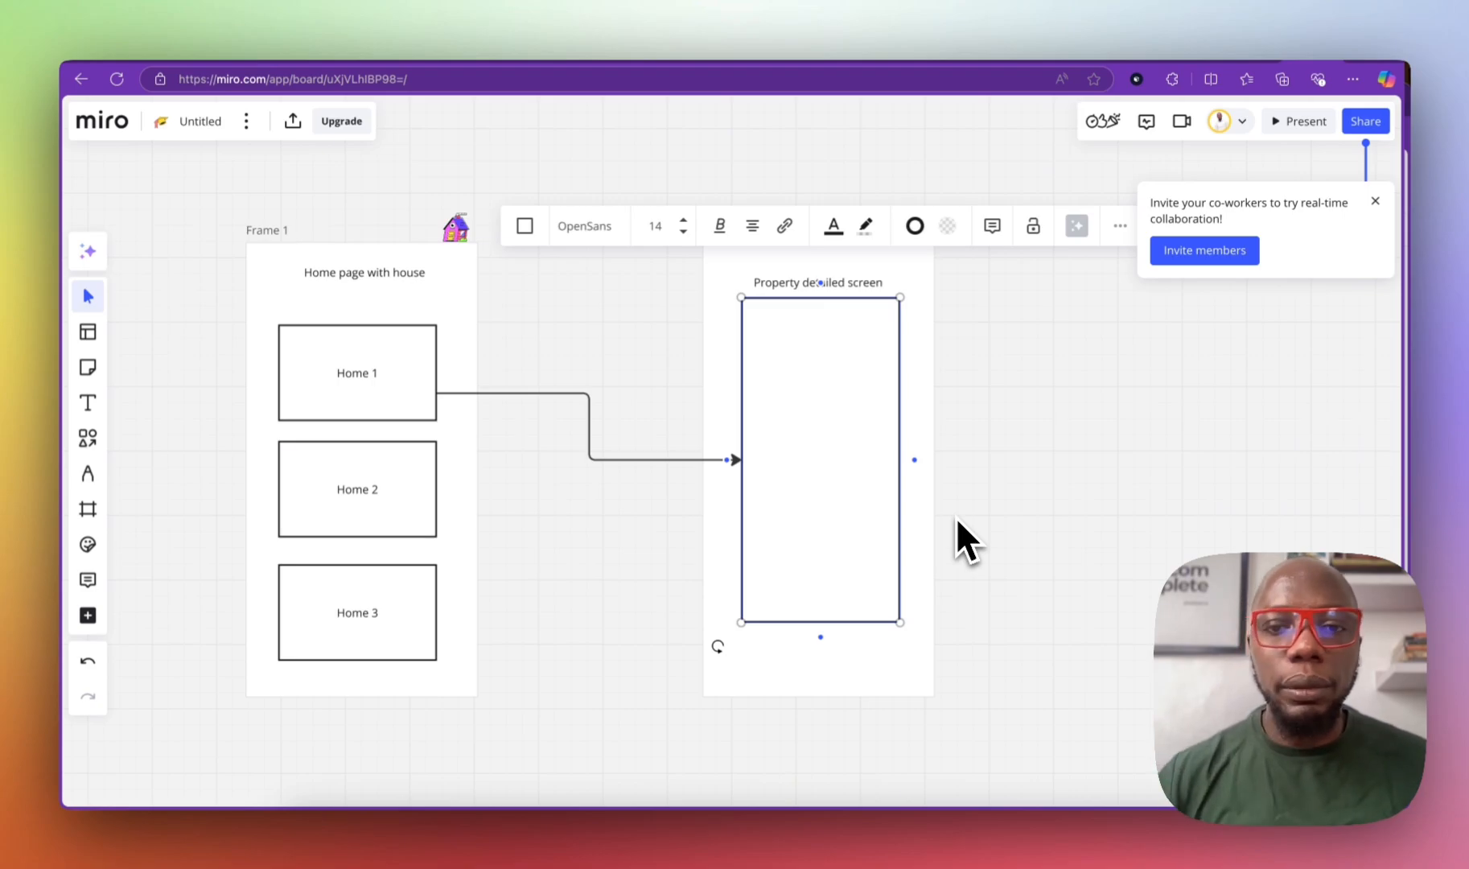
click(572, 278)
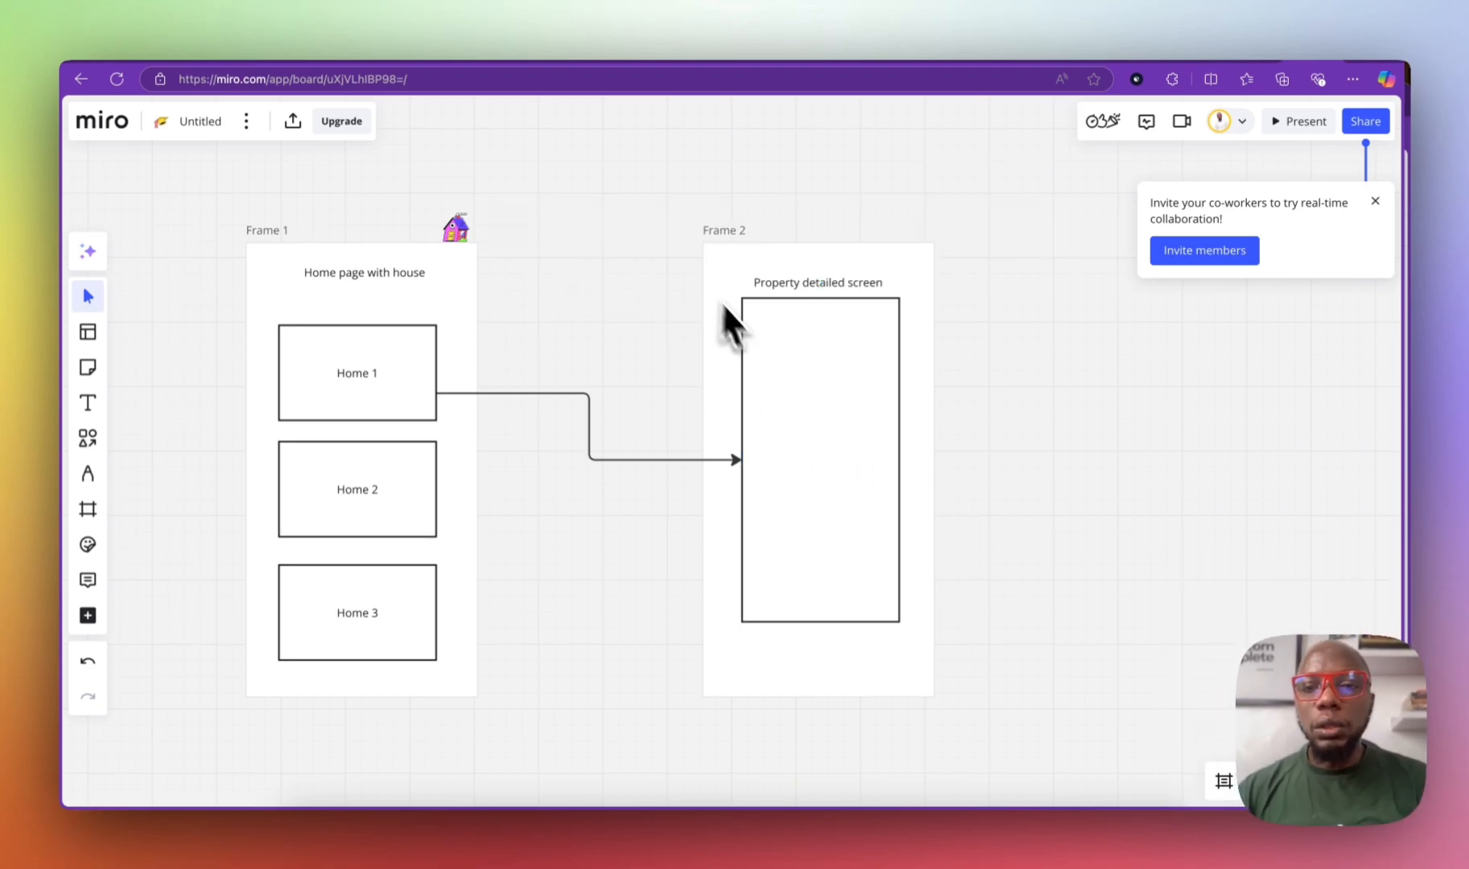
drag(731, 246, 646, 233)
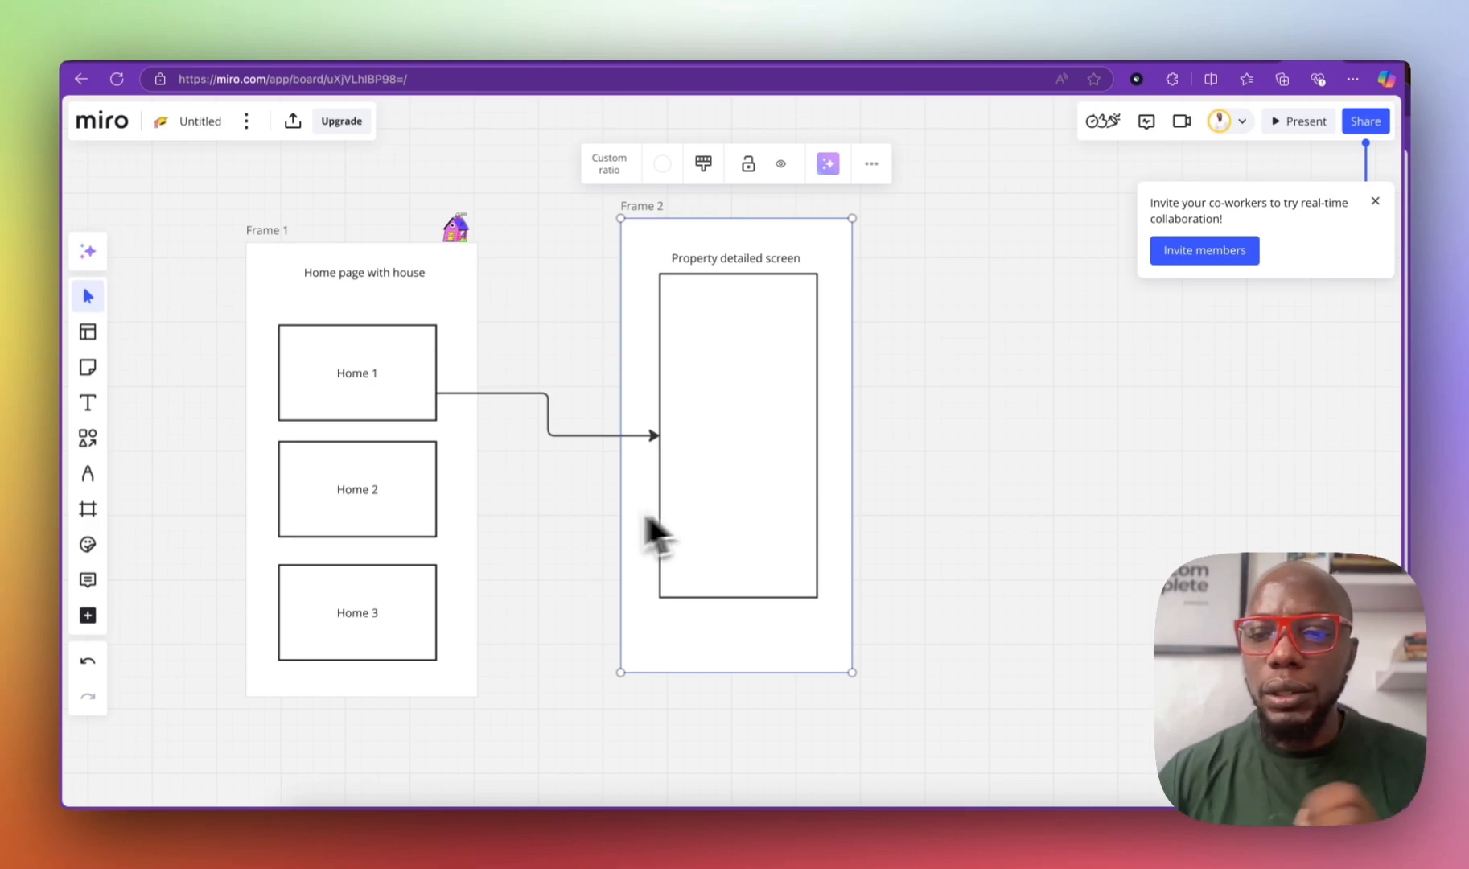
Step: Add a lime-green rectangle labelled 'CTA' below the tall box in Frame 2
click(87, 440)
click(139, 463)
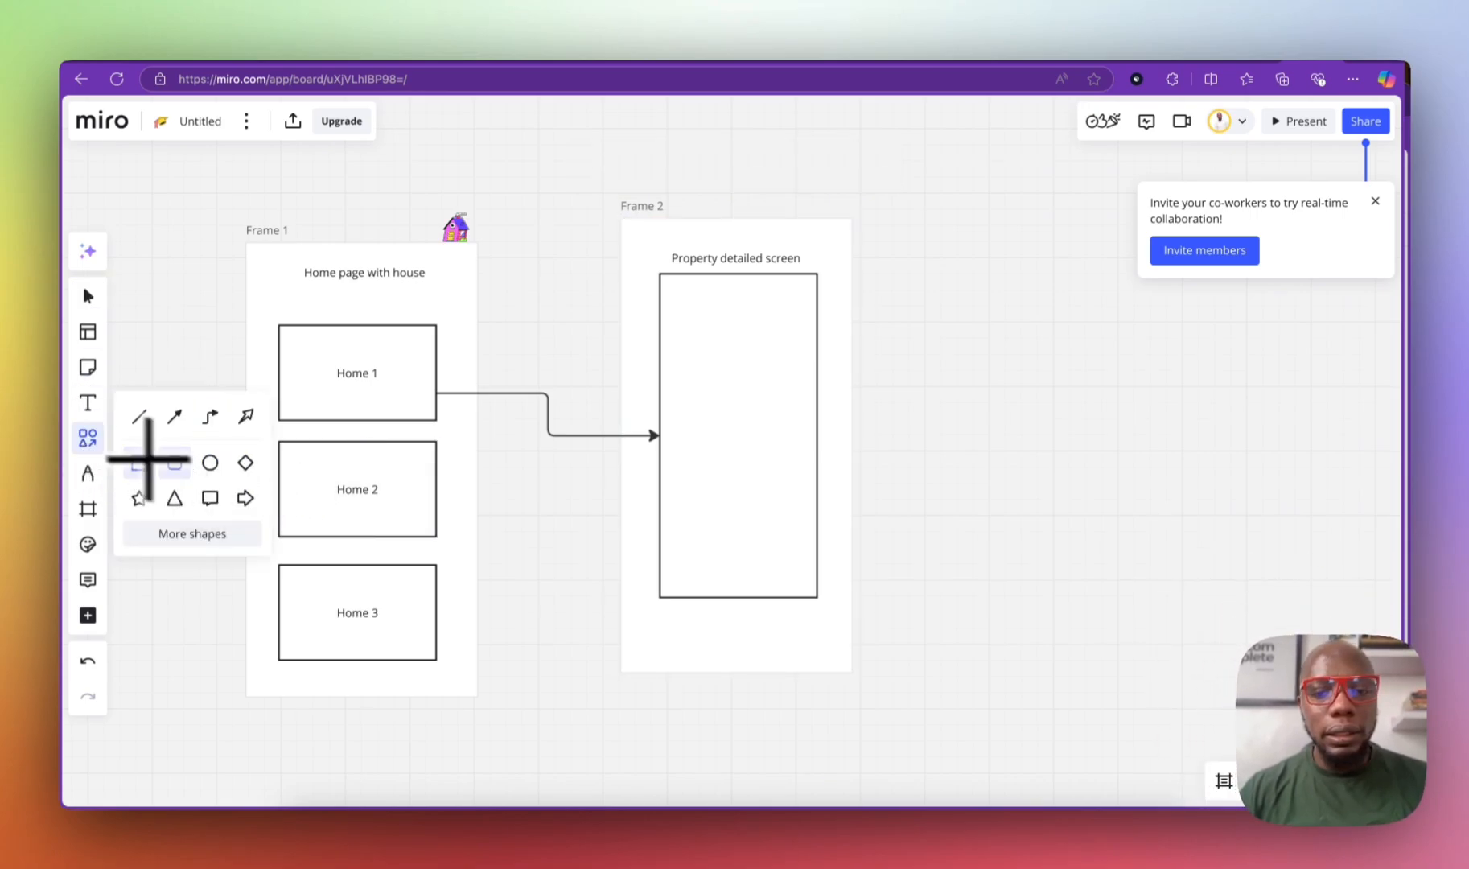
drag(664, 621, 814, 652)
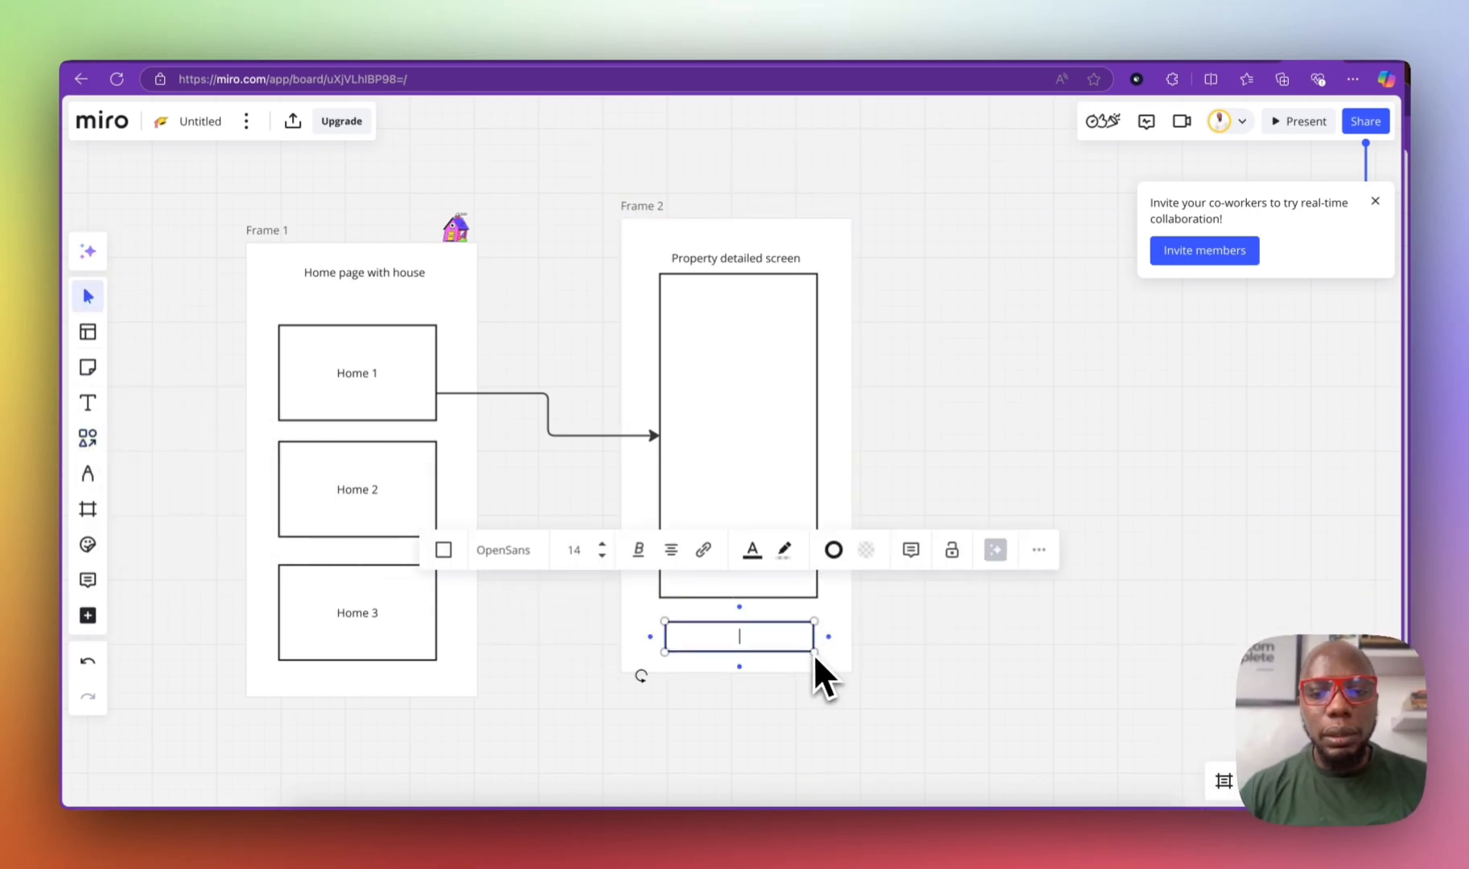
text(CTA)
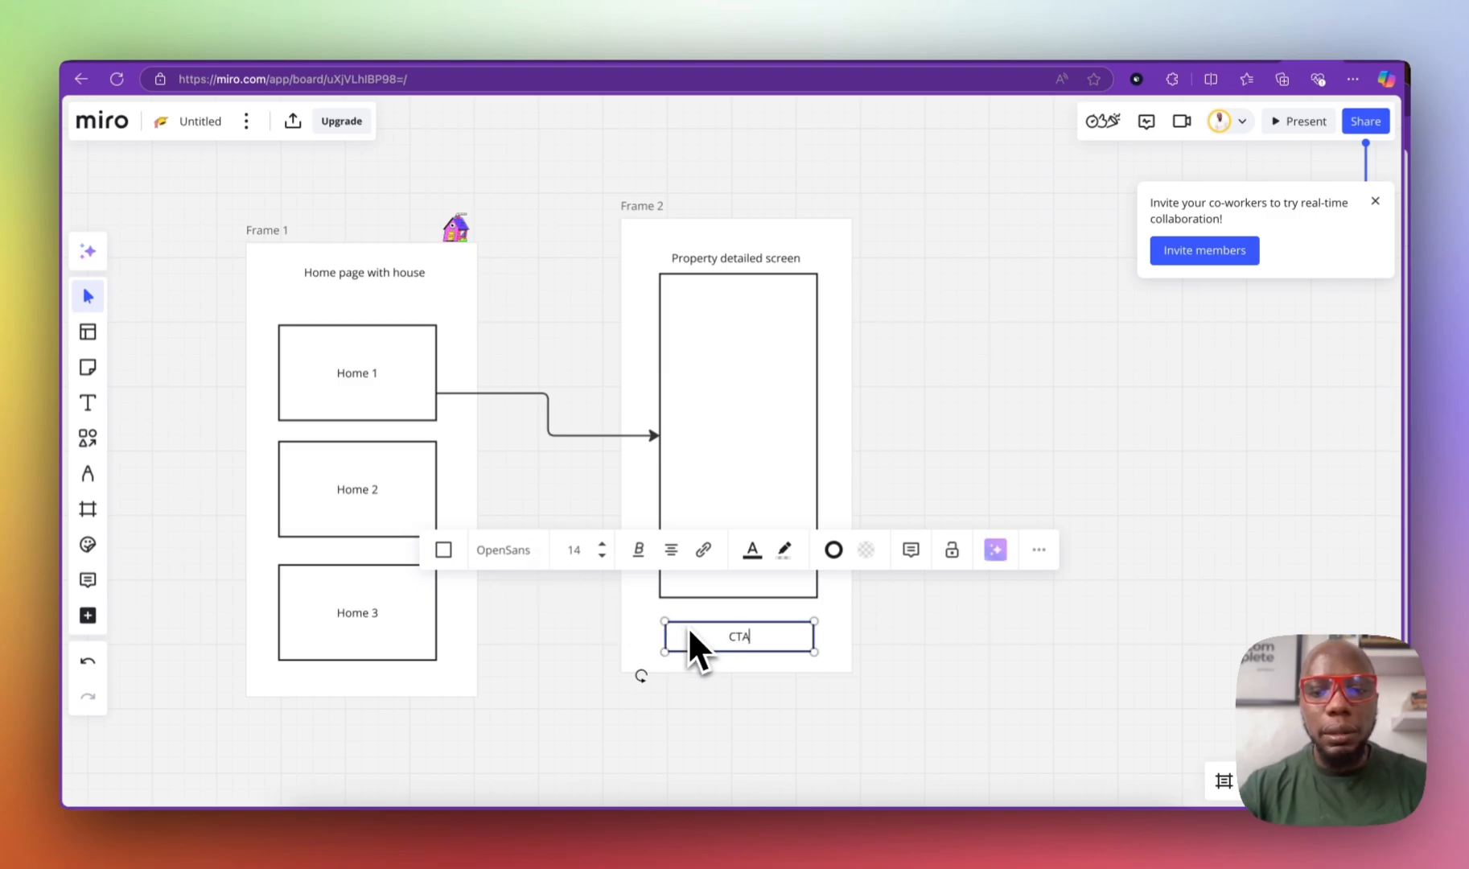
click(694, 629)
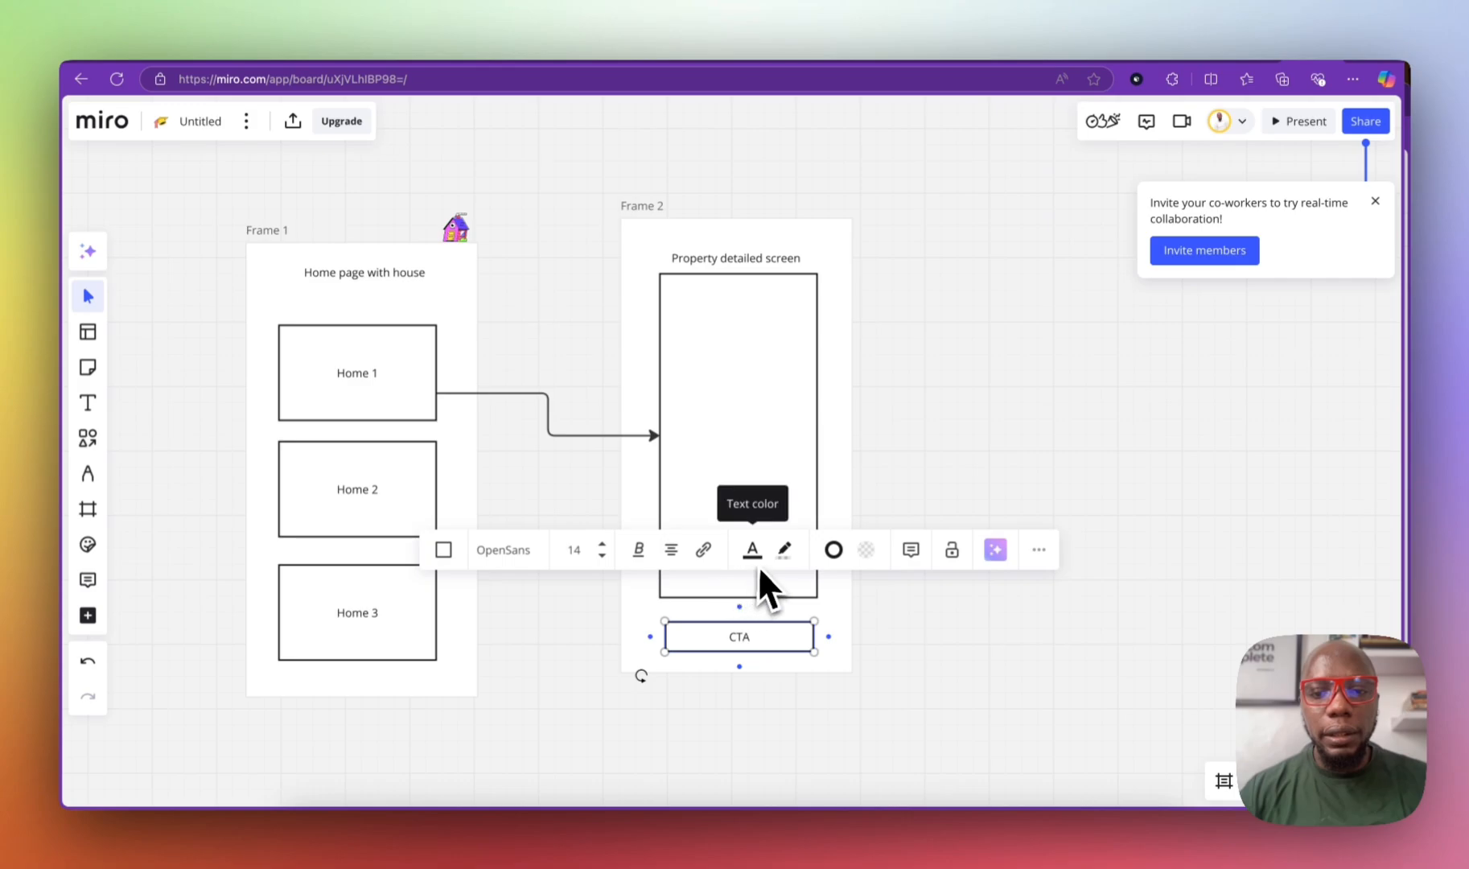
click(866, 549)
click(883, 399)
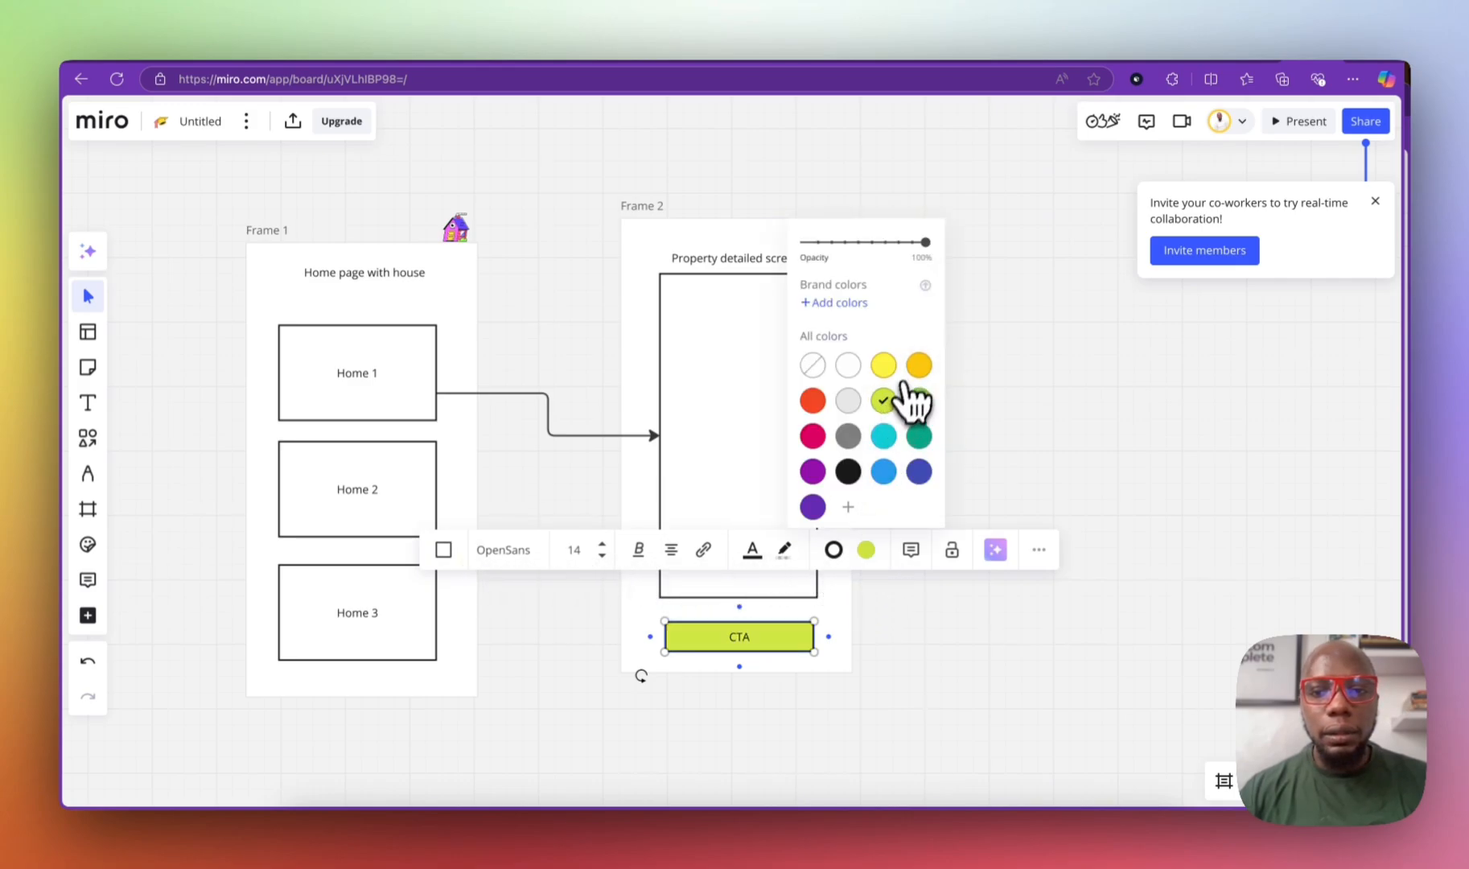
click(883, 366)
click(895, 398)
Step: Move Frame 2 beside Frame 1 with their top edges aligned
click(858, 627)
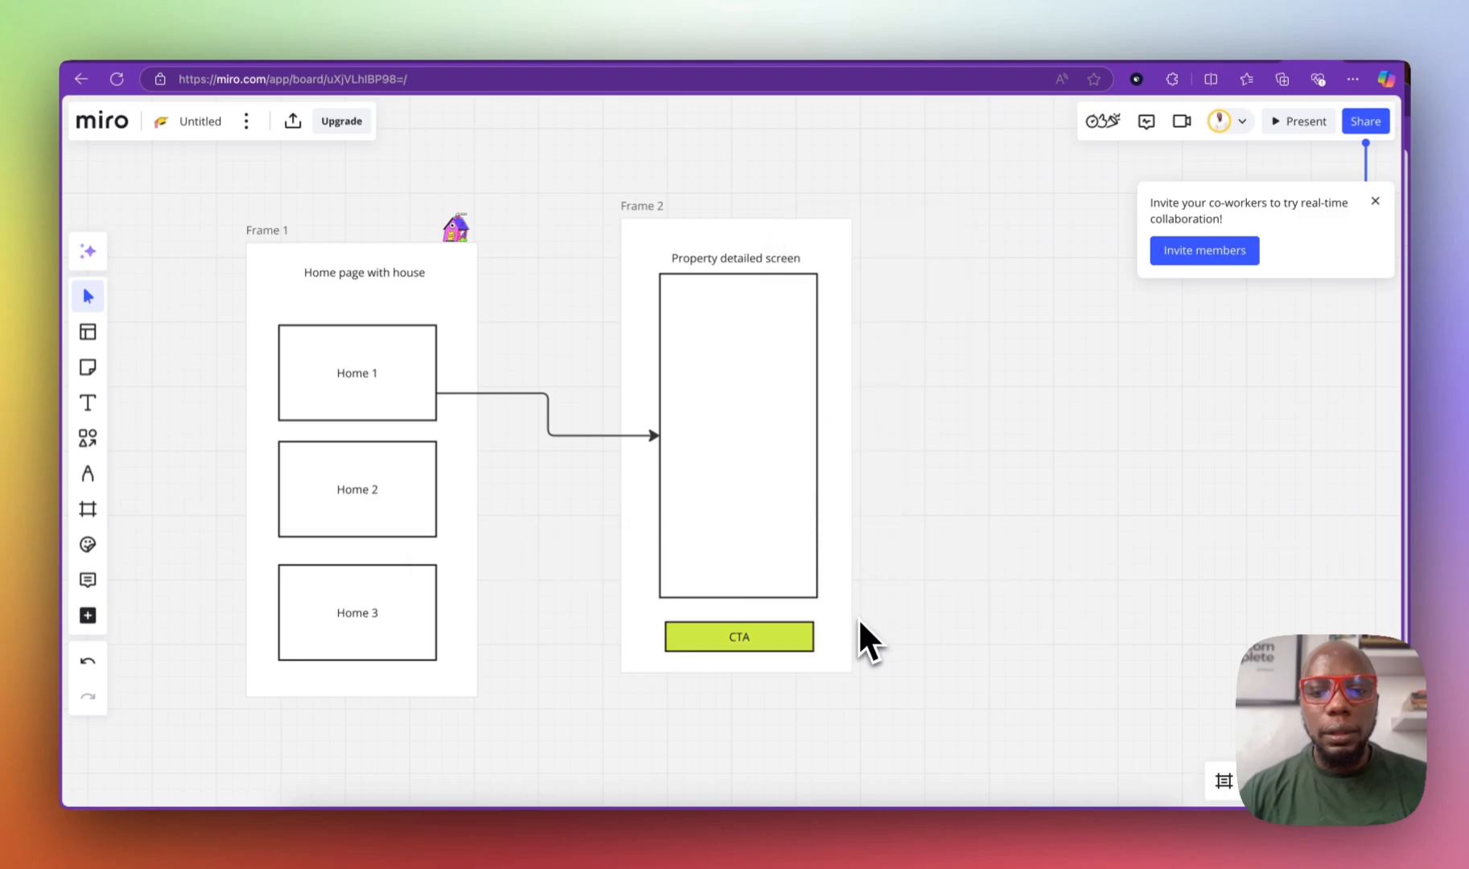
click(836, 635)
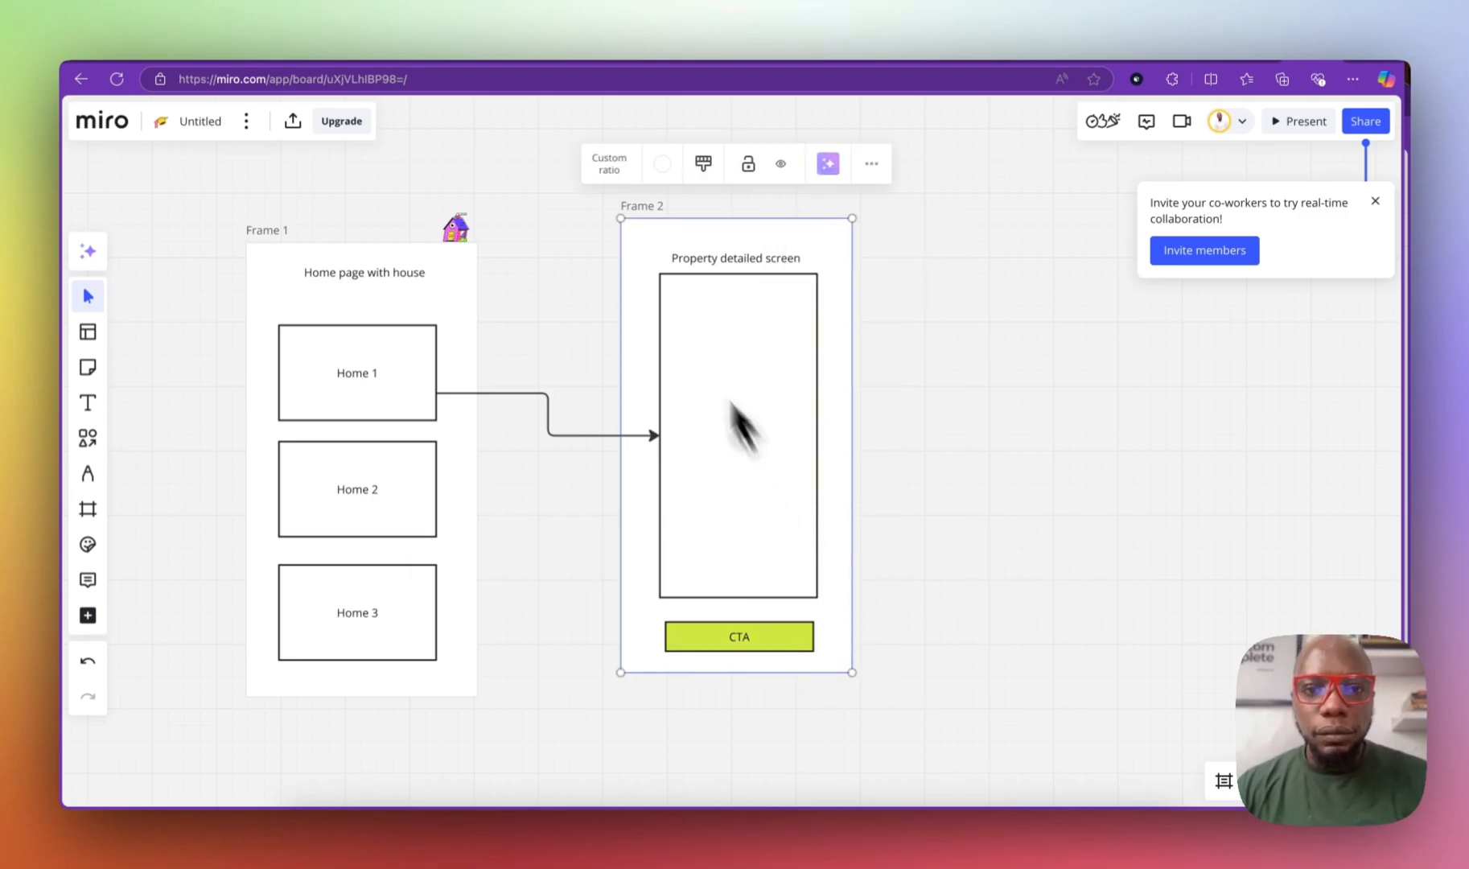
drag(637, 219, 551, 233)
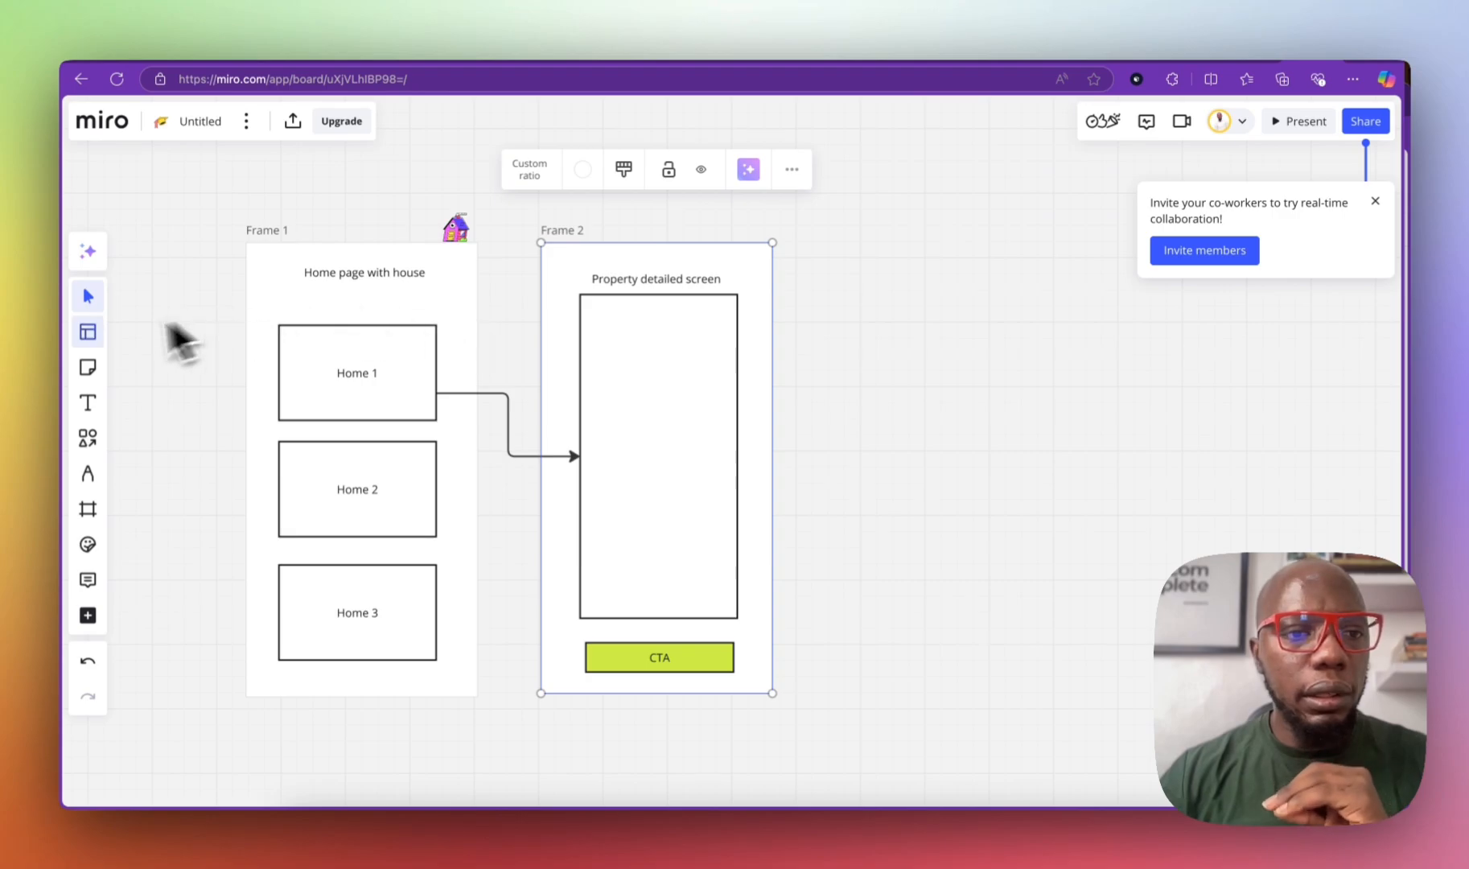
Step: Draw a 'search' bar under the Home page title in Frame 1, then resize and center it
click(90, 438)
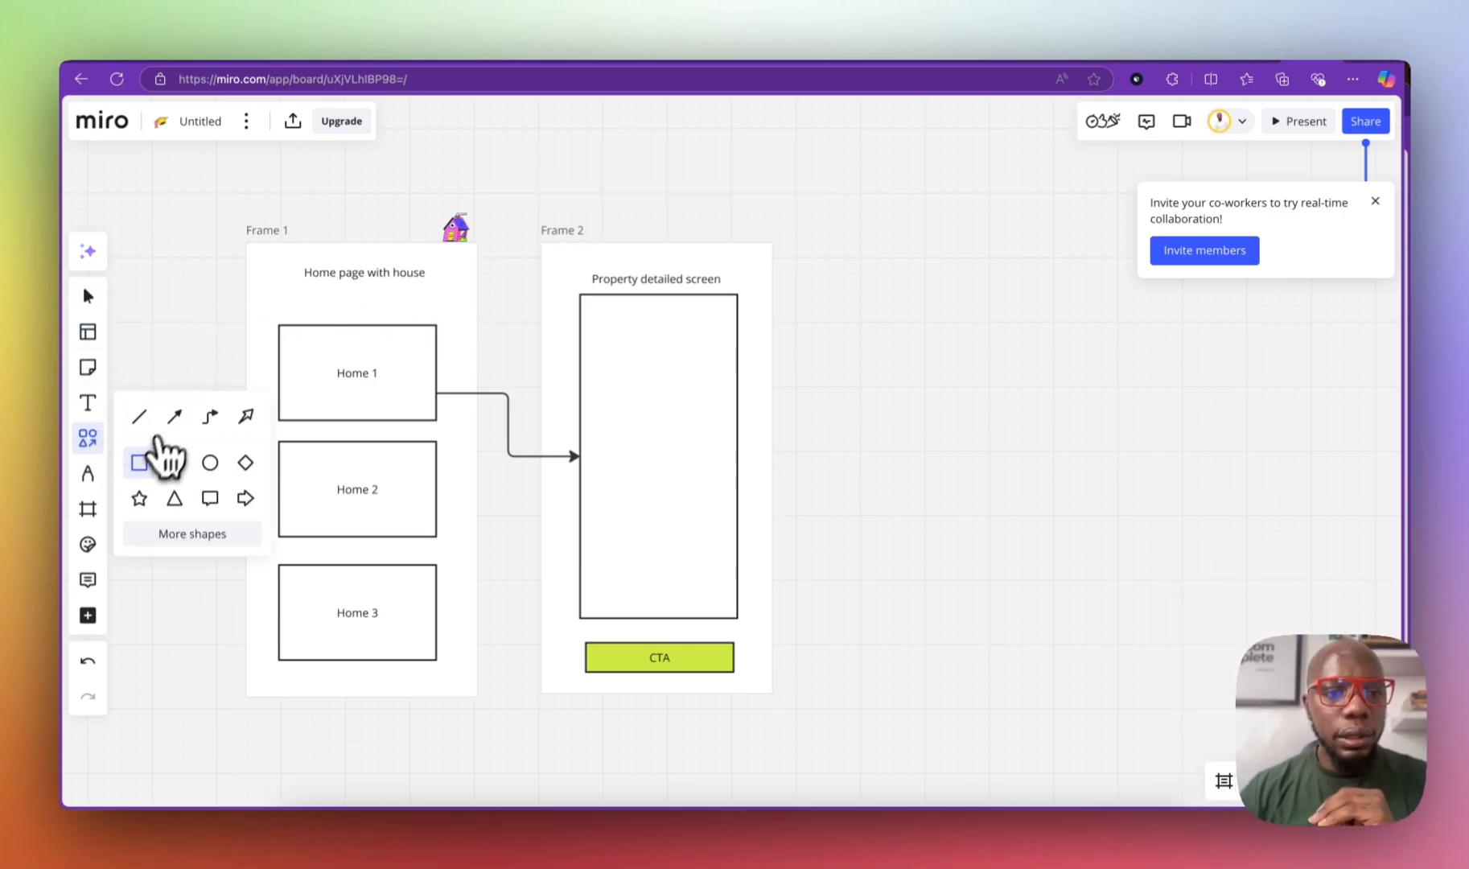
drag(296, 293, 439, 307)
text(search)
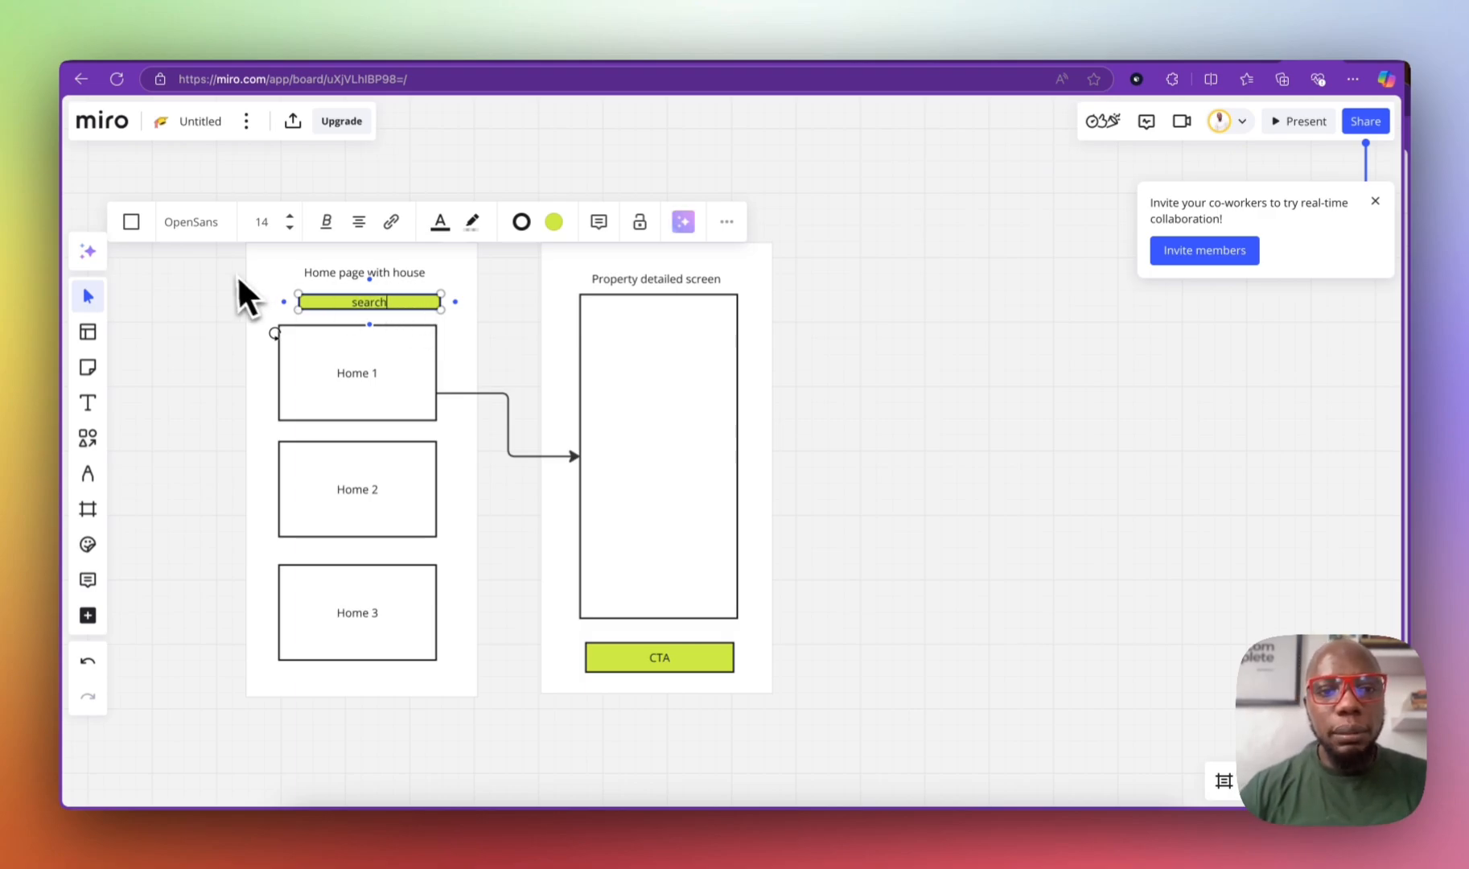
click(236, 288)
click(418, 304)
drag(418, 303, 390, 282)
click(396, 279)
click(390, 299)
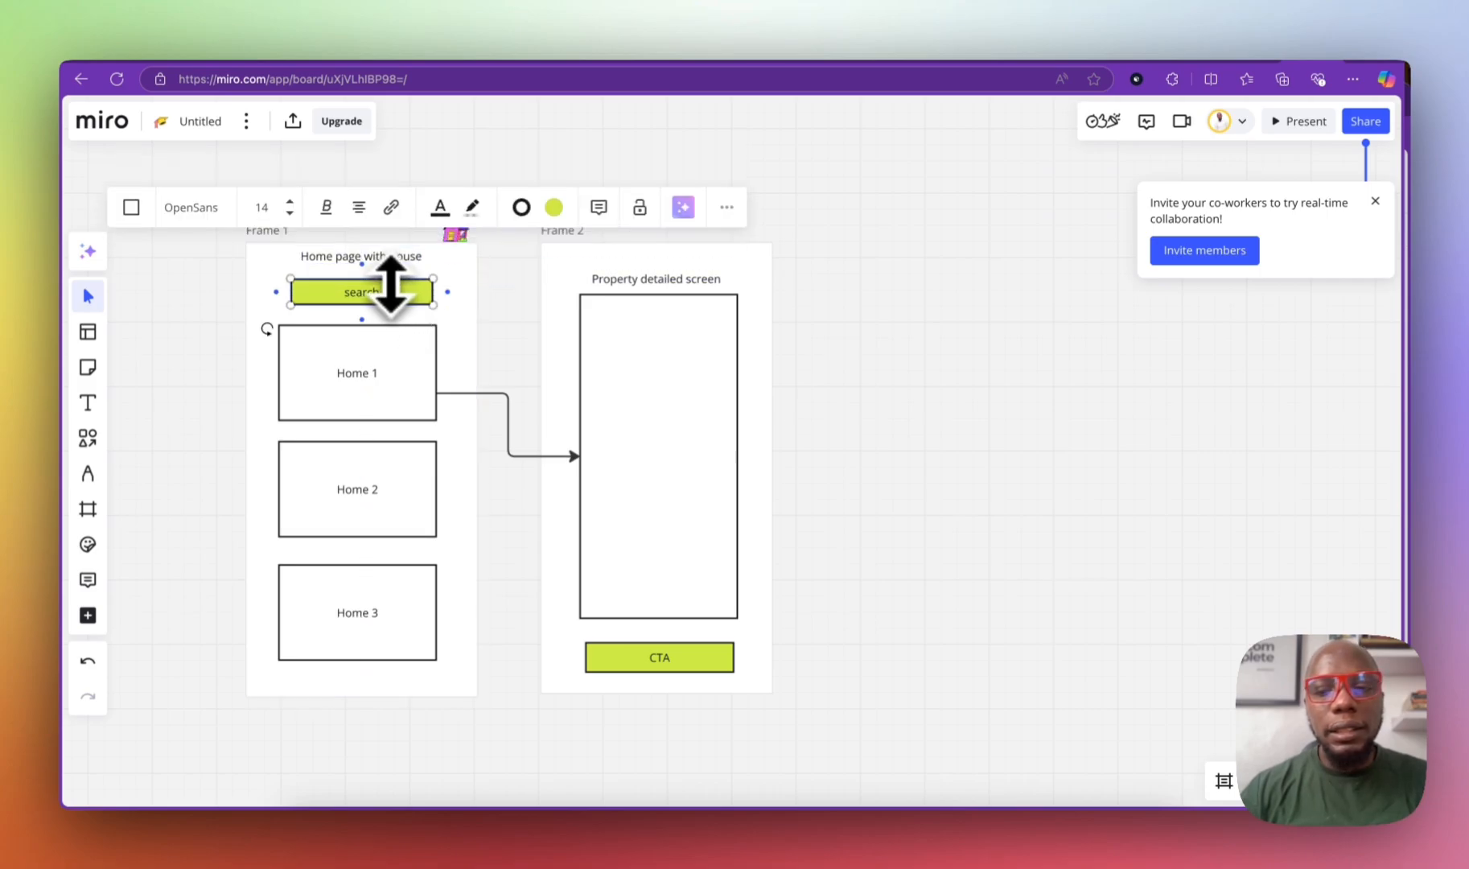
click(517, 309)
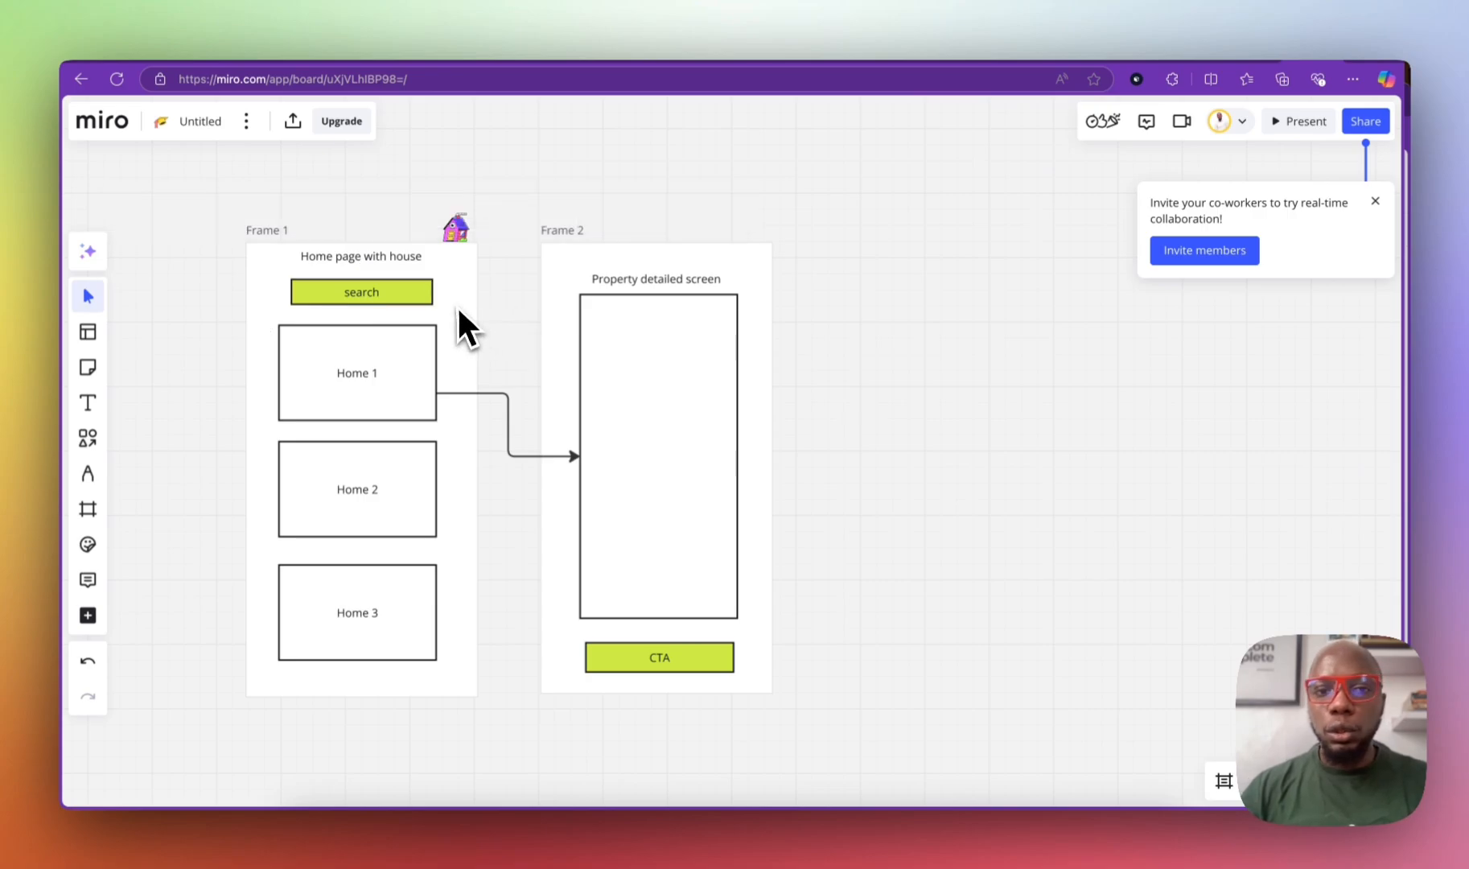
drag(385, 293, 369, 289)
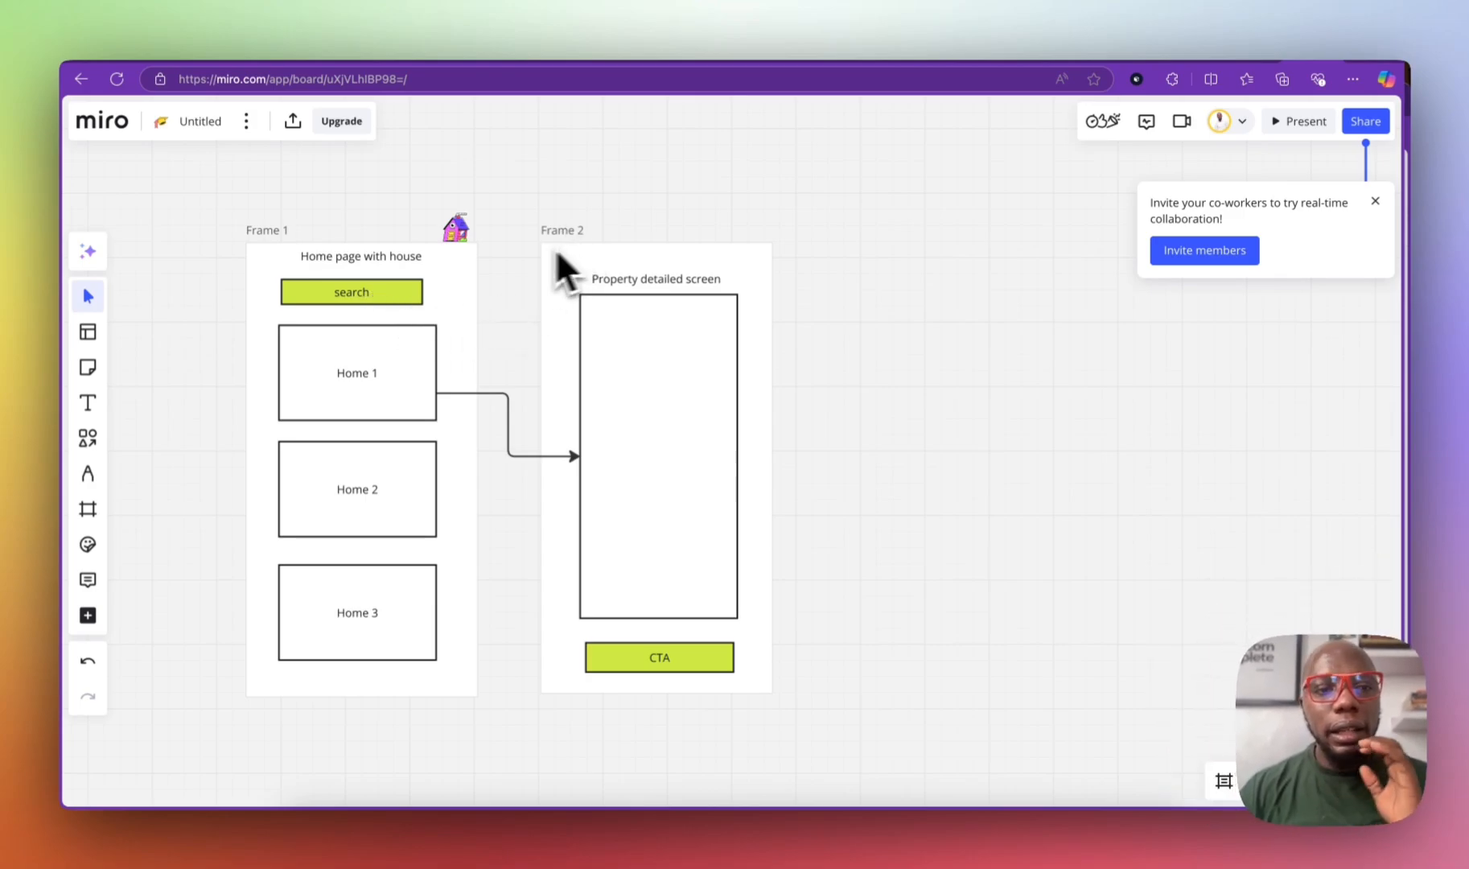
Step: Add a new Frame 3 from the frame presets and place it right of Frame 2
click(88, 438)
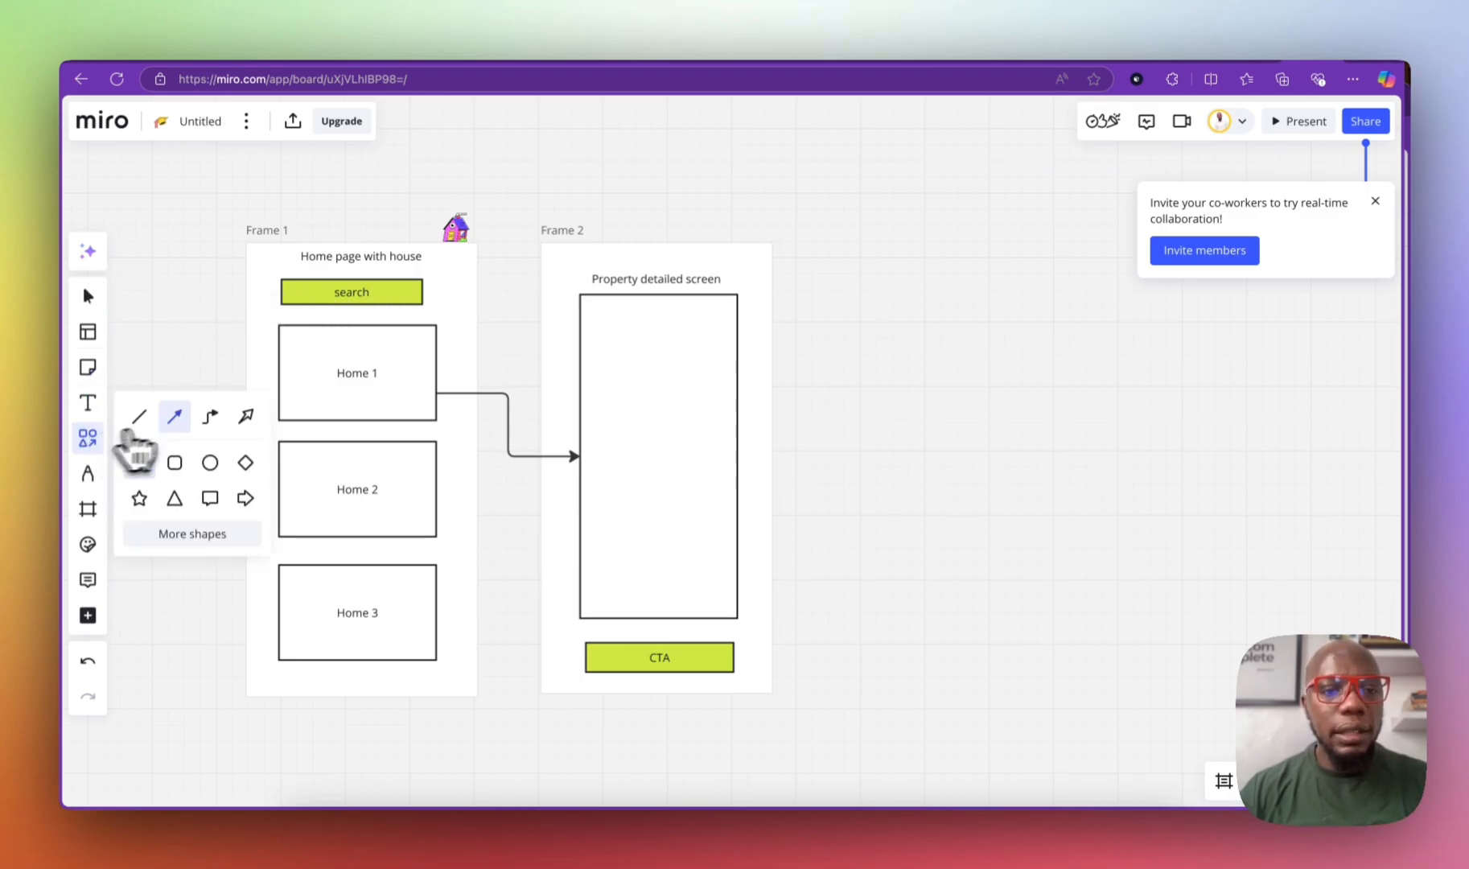
click(89, 511)
click(143, 480)
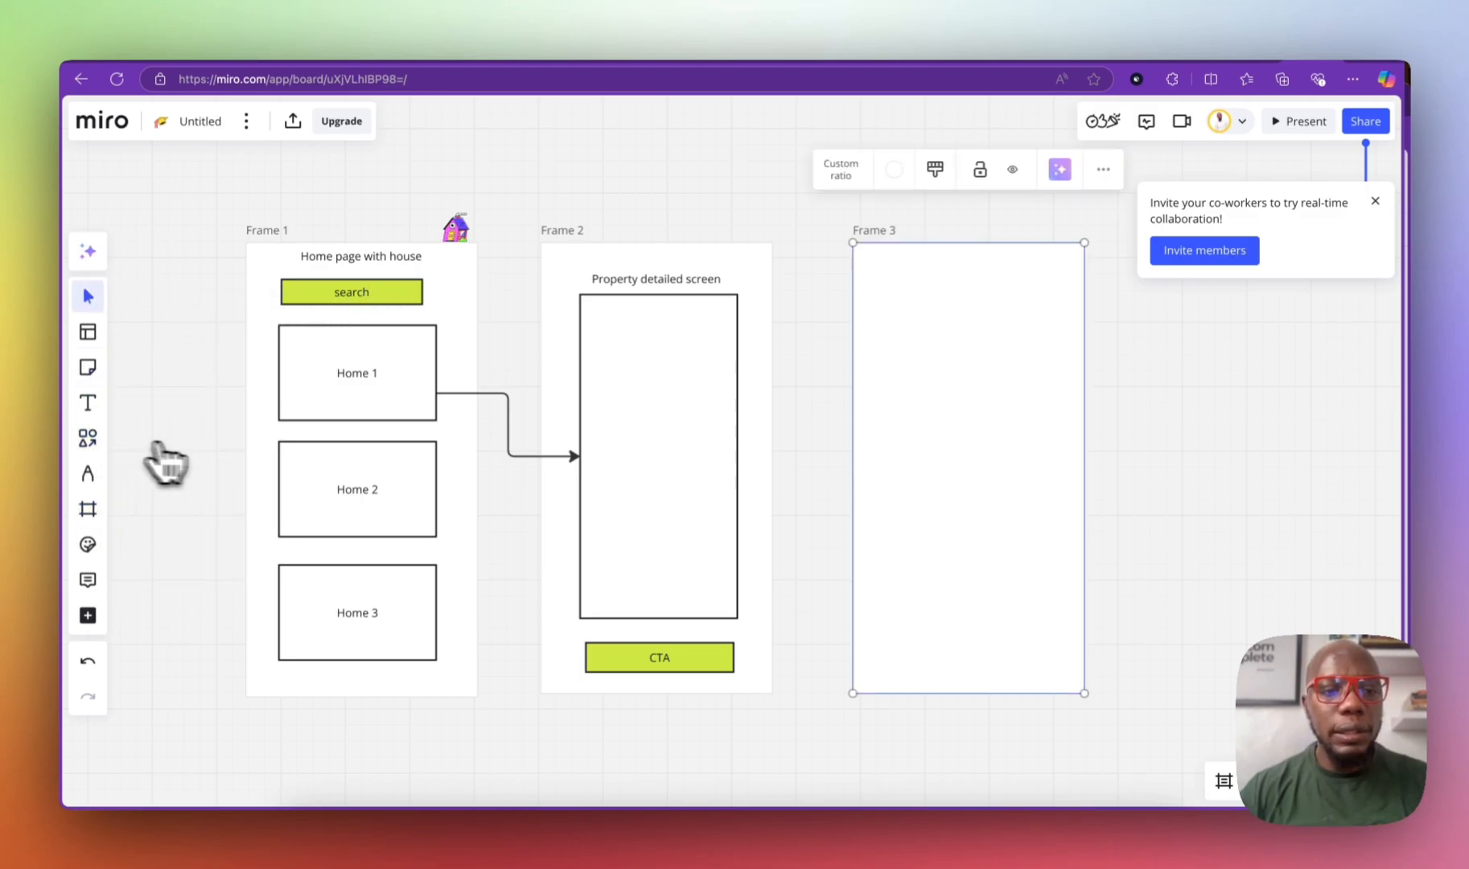
drag(875, 230, 867, 232)
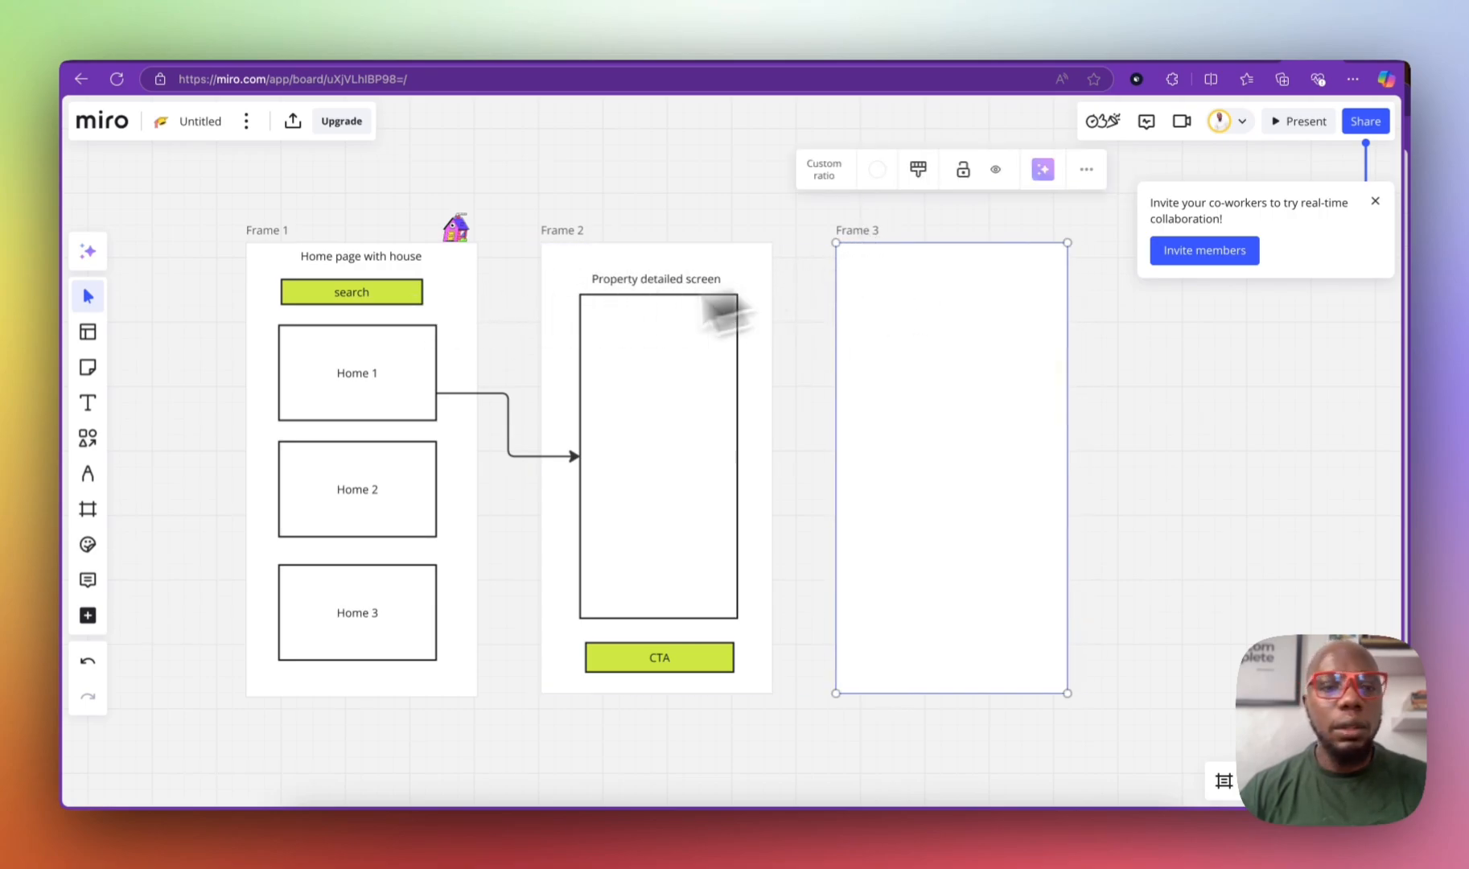
Step: Add a centered 'Authentication' title at the top of Frame 3
click(88, 402)
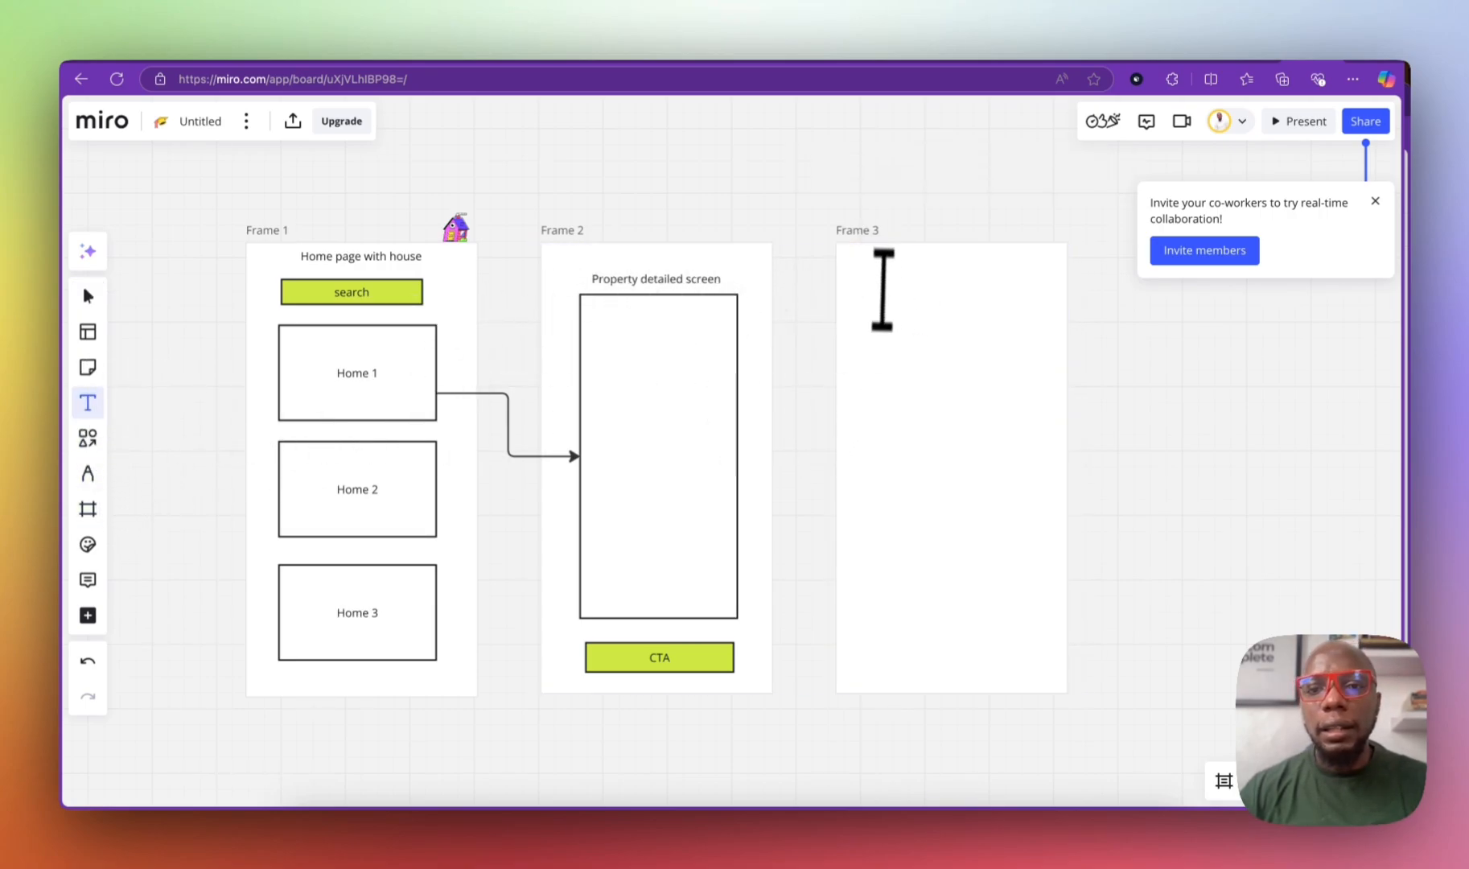
click(889, 265)
text(Authentication)
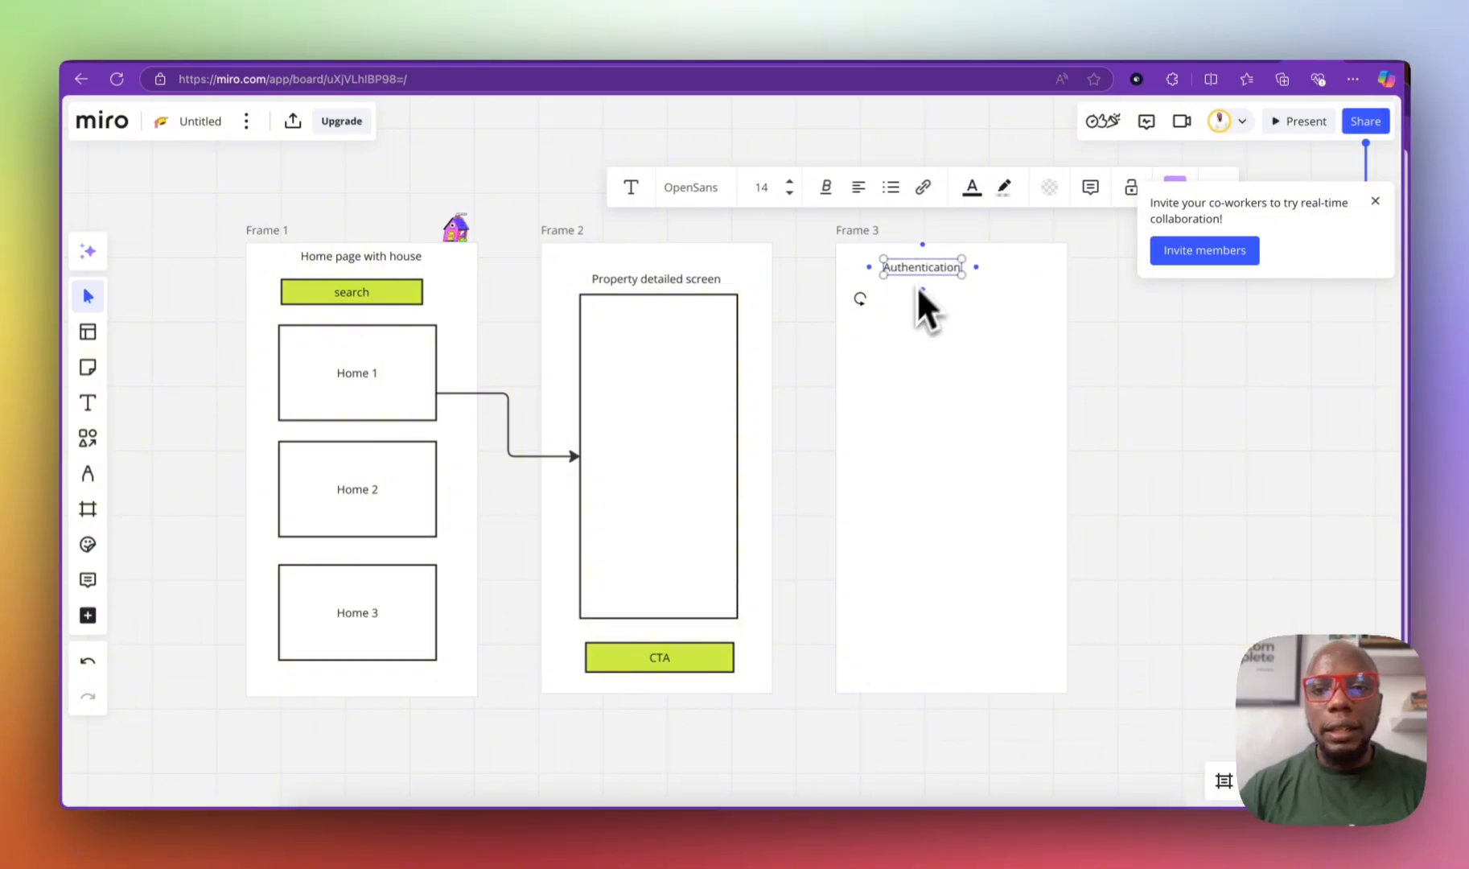
click(945, 434)
click(932, 272)
drag(932, 272, 962, 274)
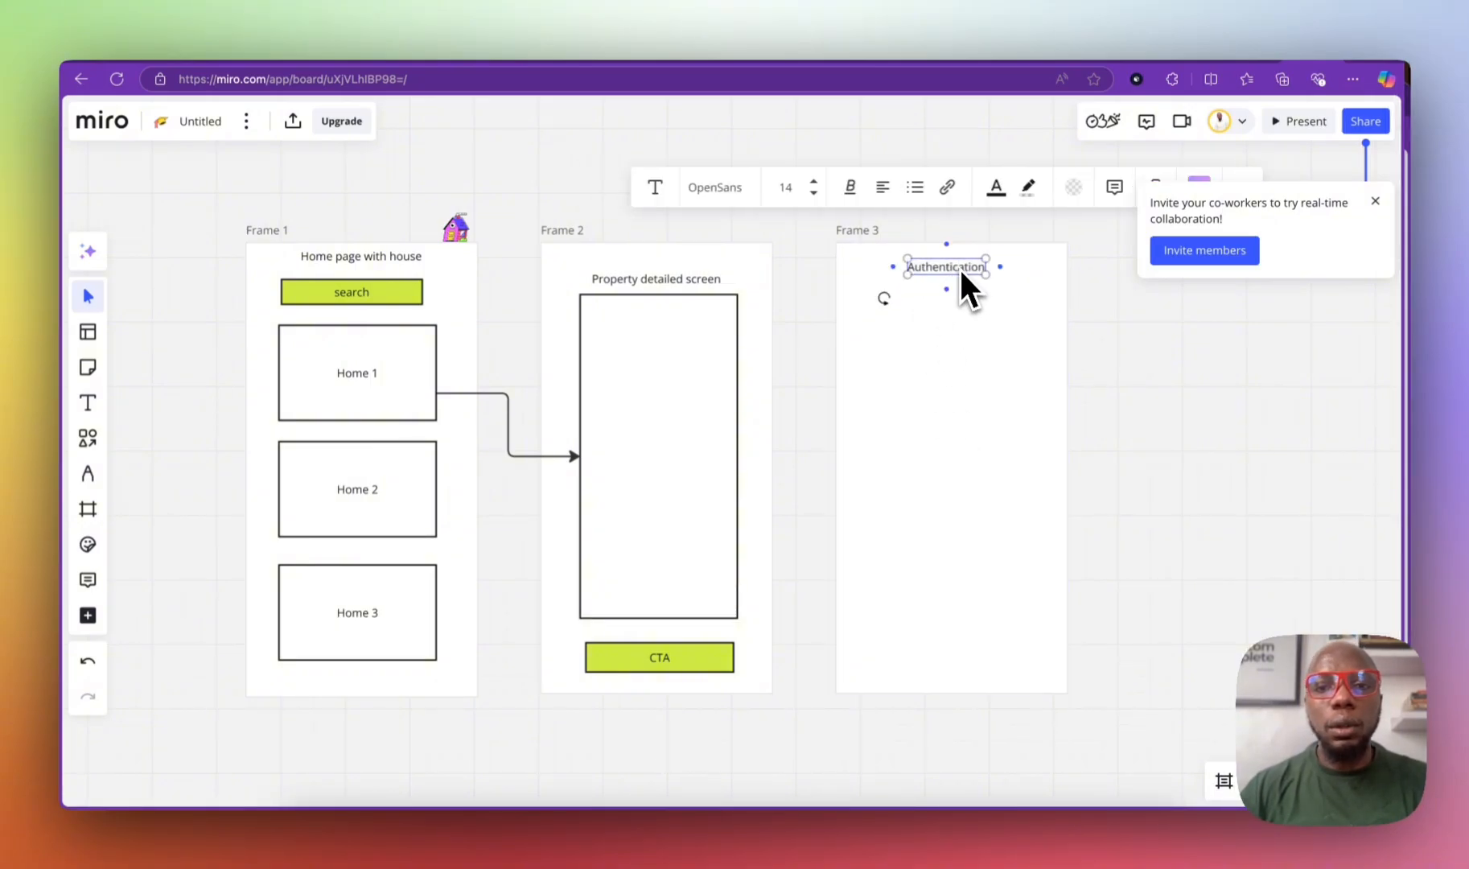
click(897, 406)
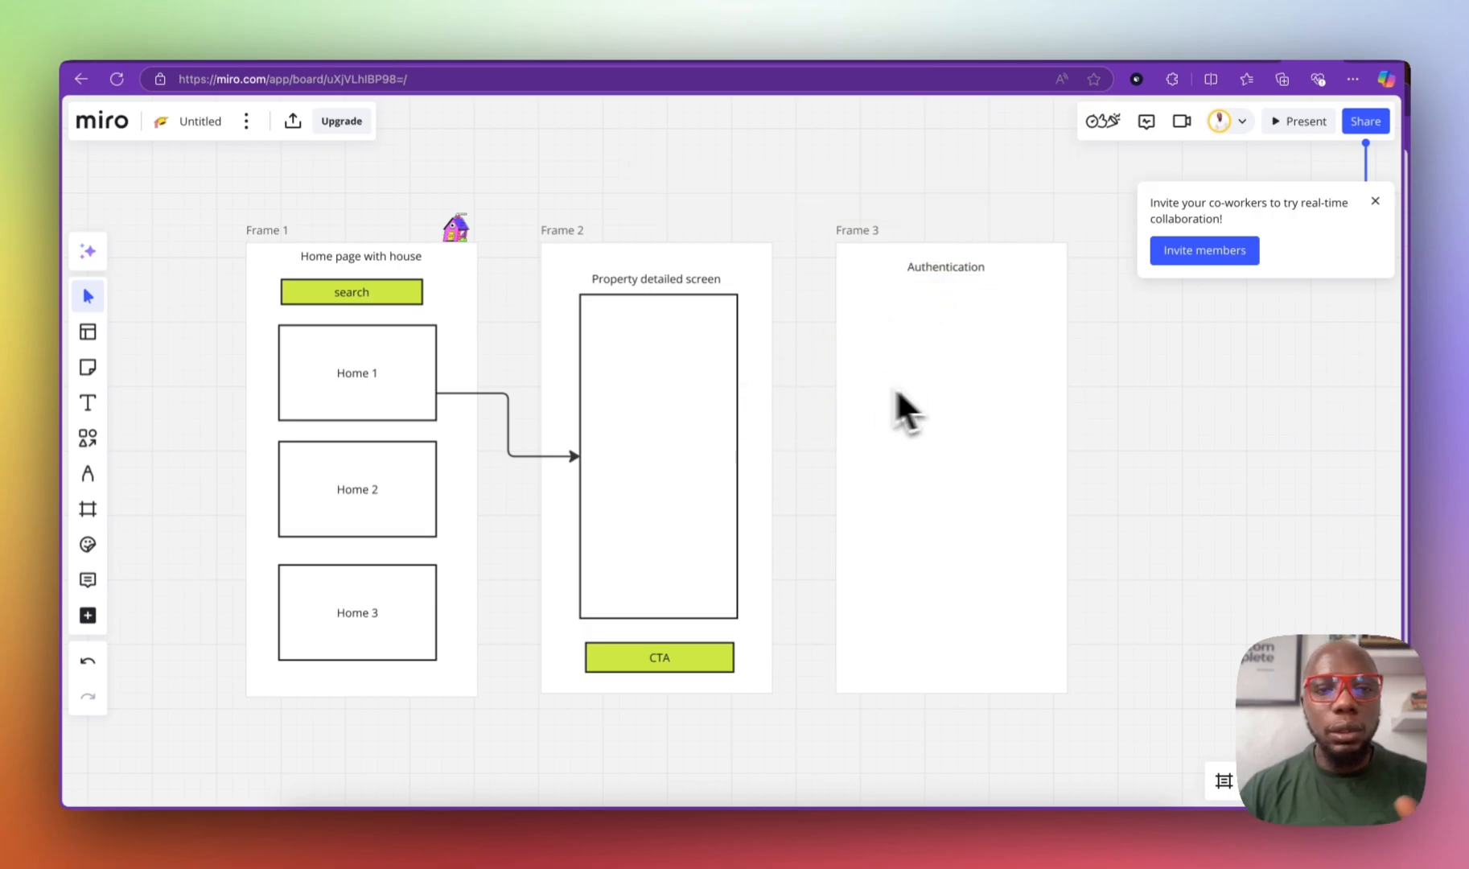
click(88, 368)
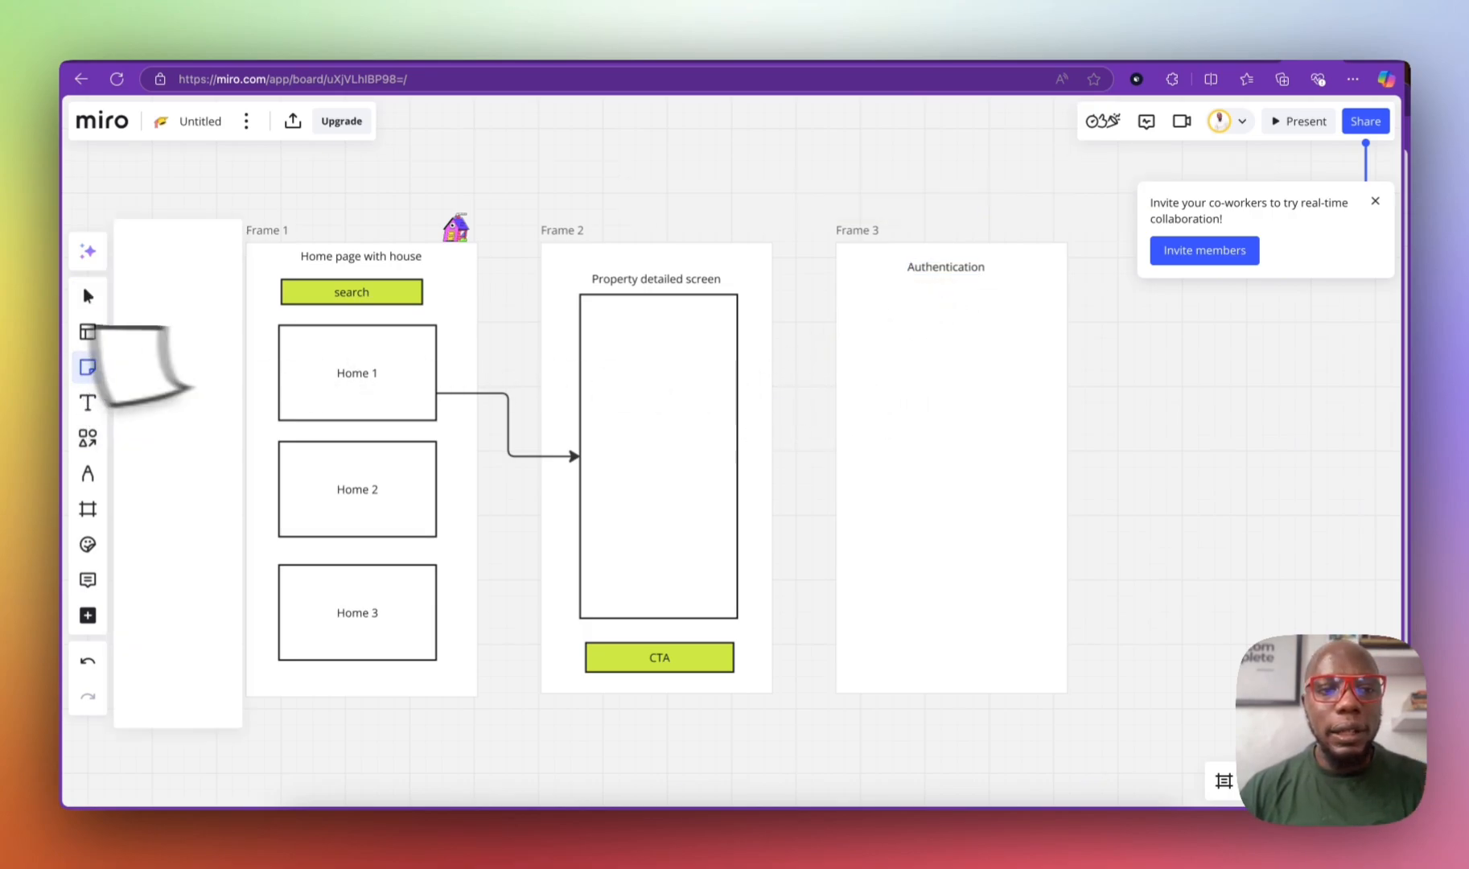
Step: Add a 'Login' sticky note in Frame 3 and a duplicate 'signup' note below it
click(947, 347)
text(Login)
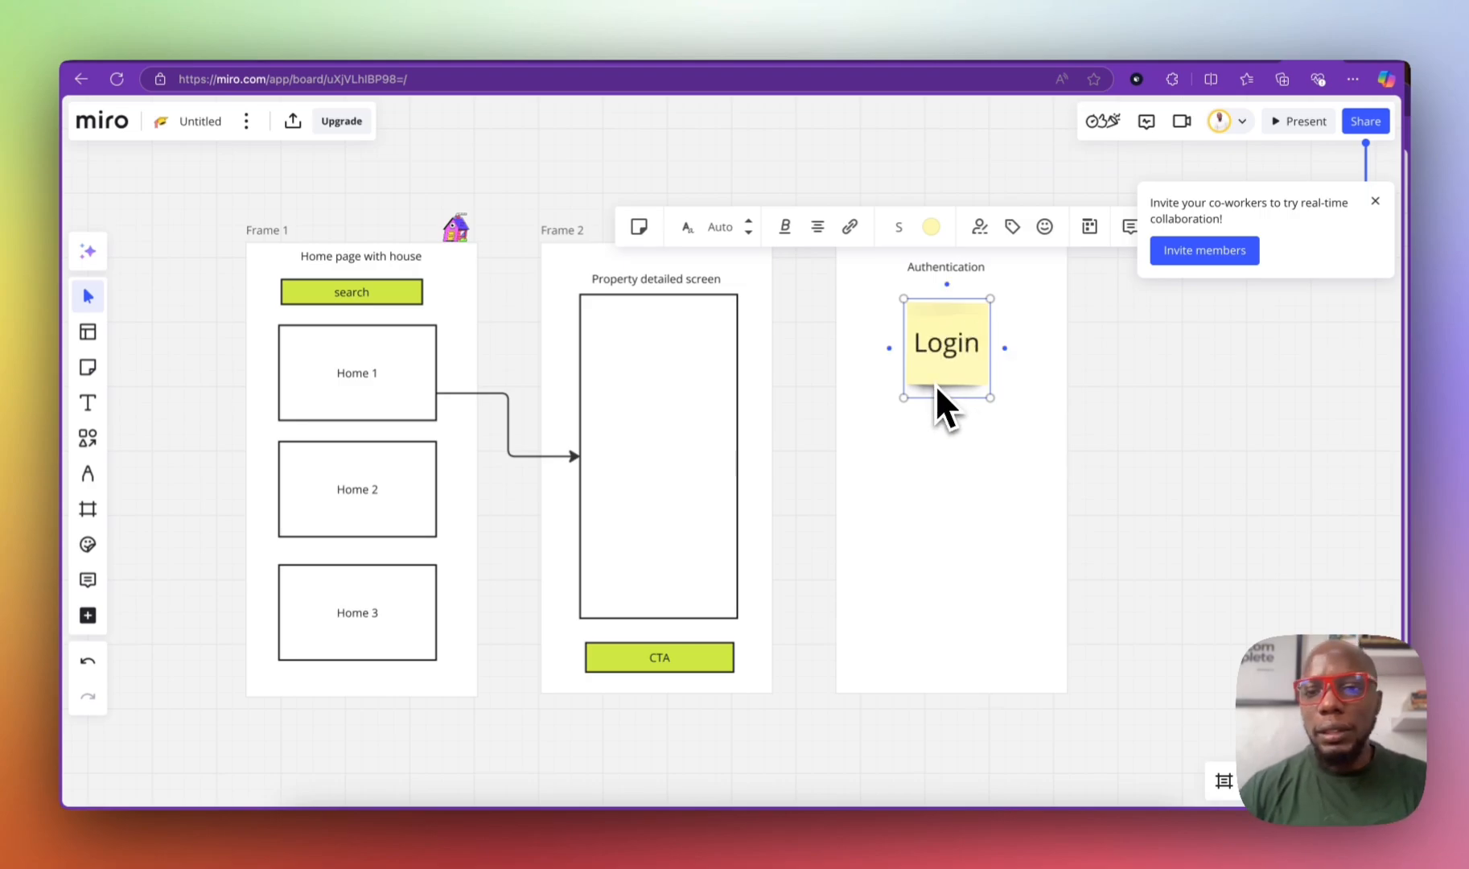
click(941, 466)
click(947, 359)
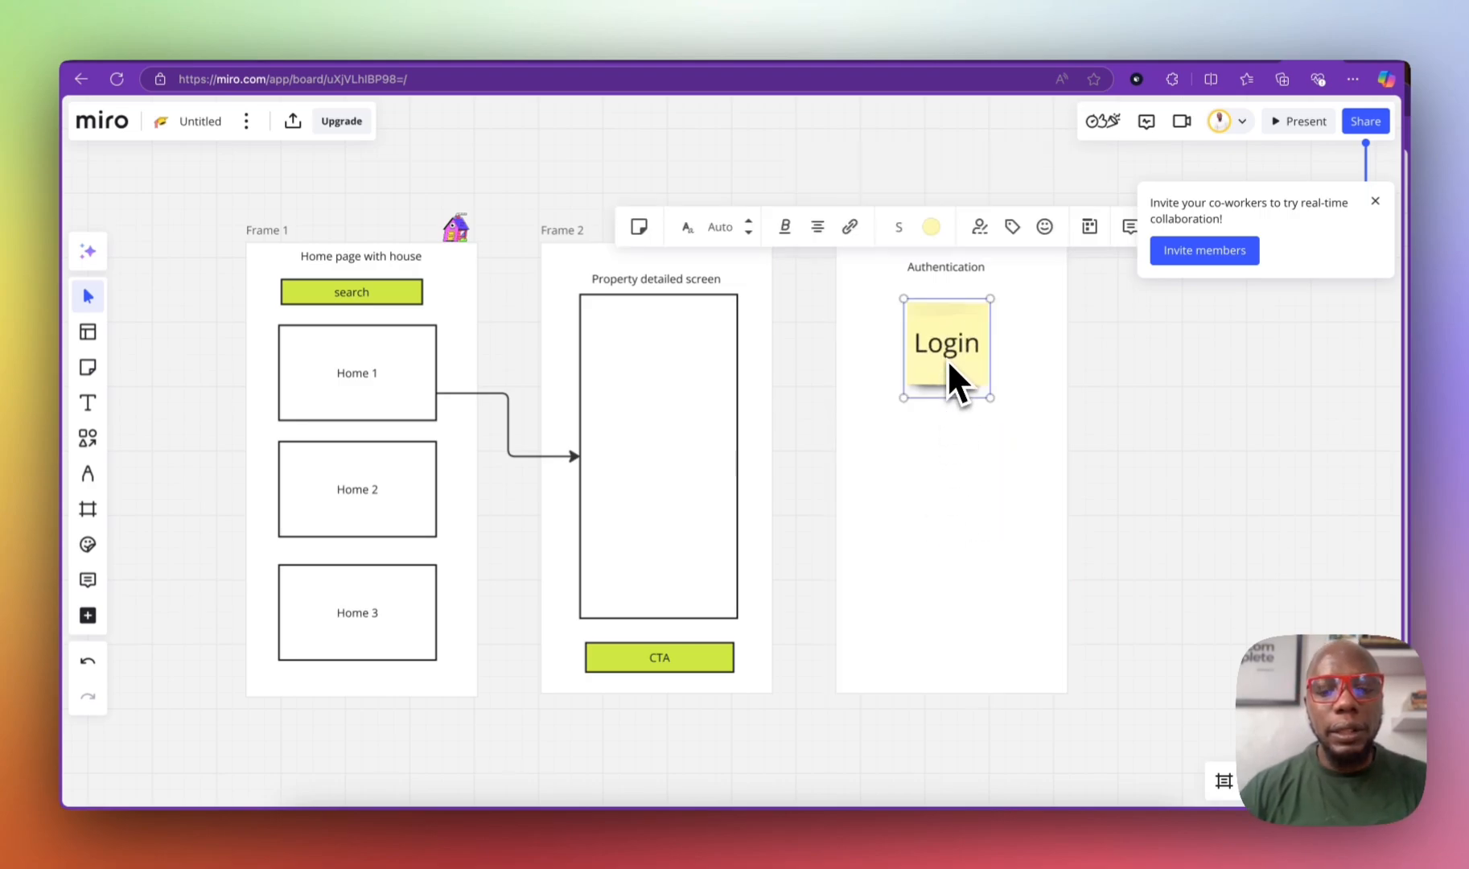
key(super+d)
text(signu)
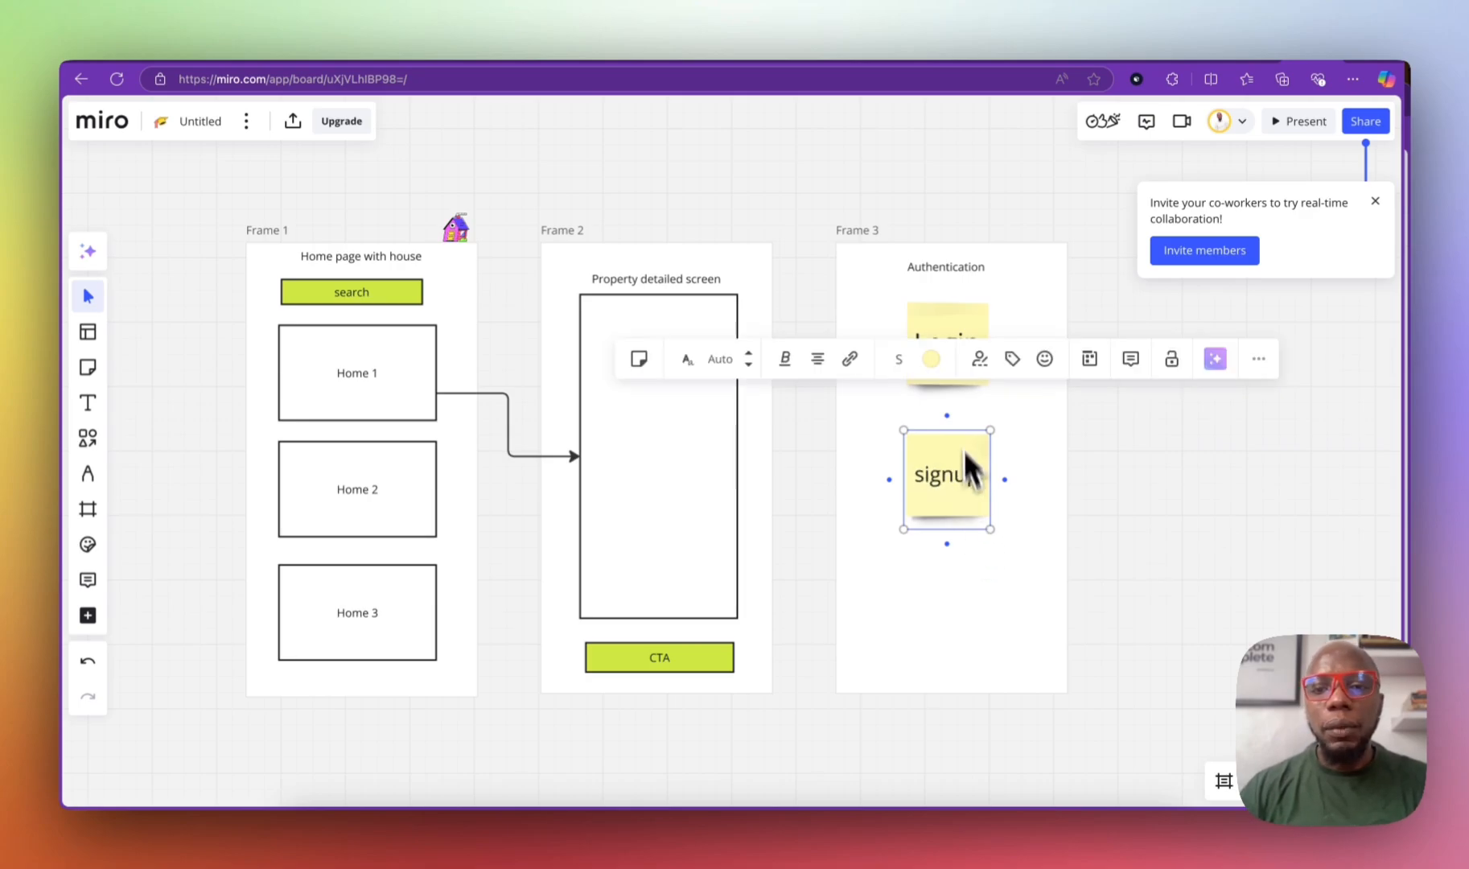
drag(960, 451, 965, 438)
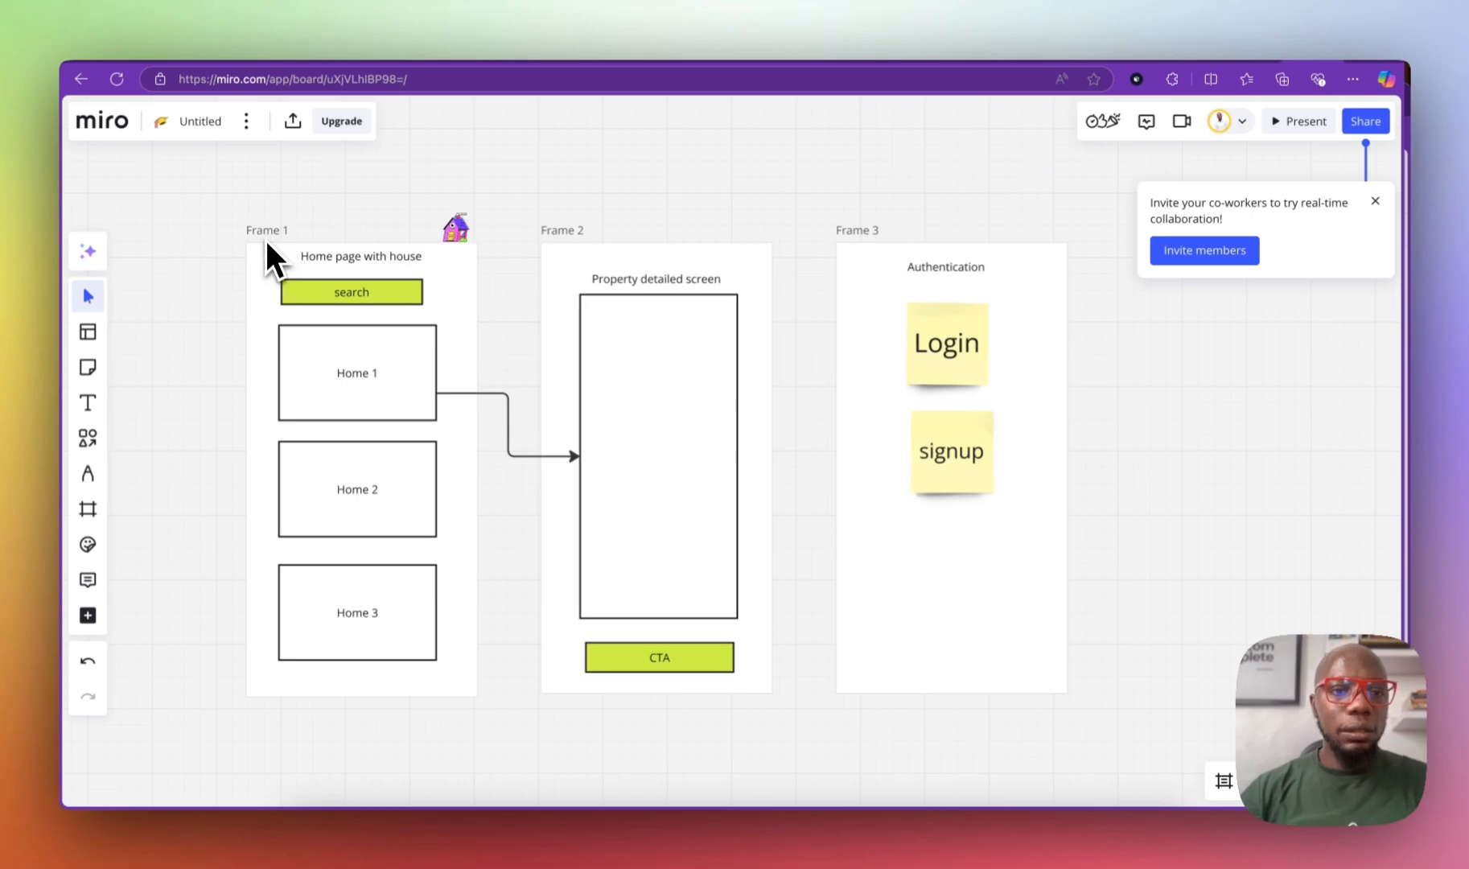
Step: Arrange Frames 1, 2 and 3 in a neat, aligned row side by side
drag(266, 238, 242, 226)
drag(552, 231, 530, 218)
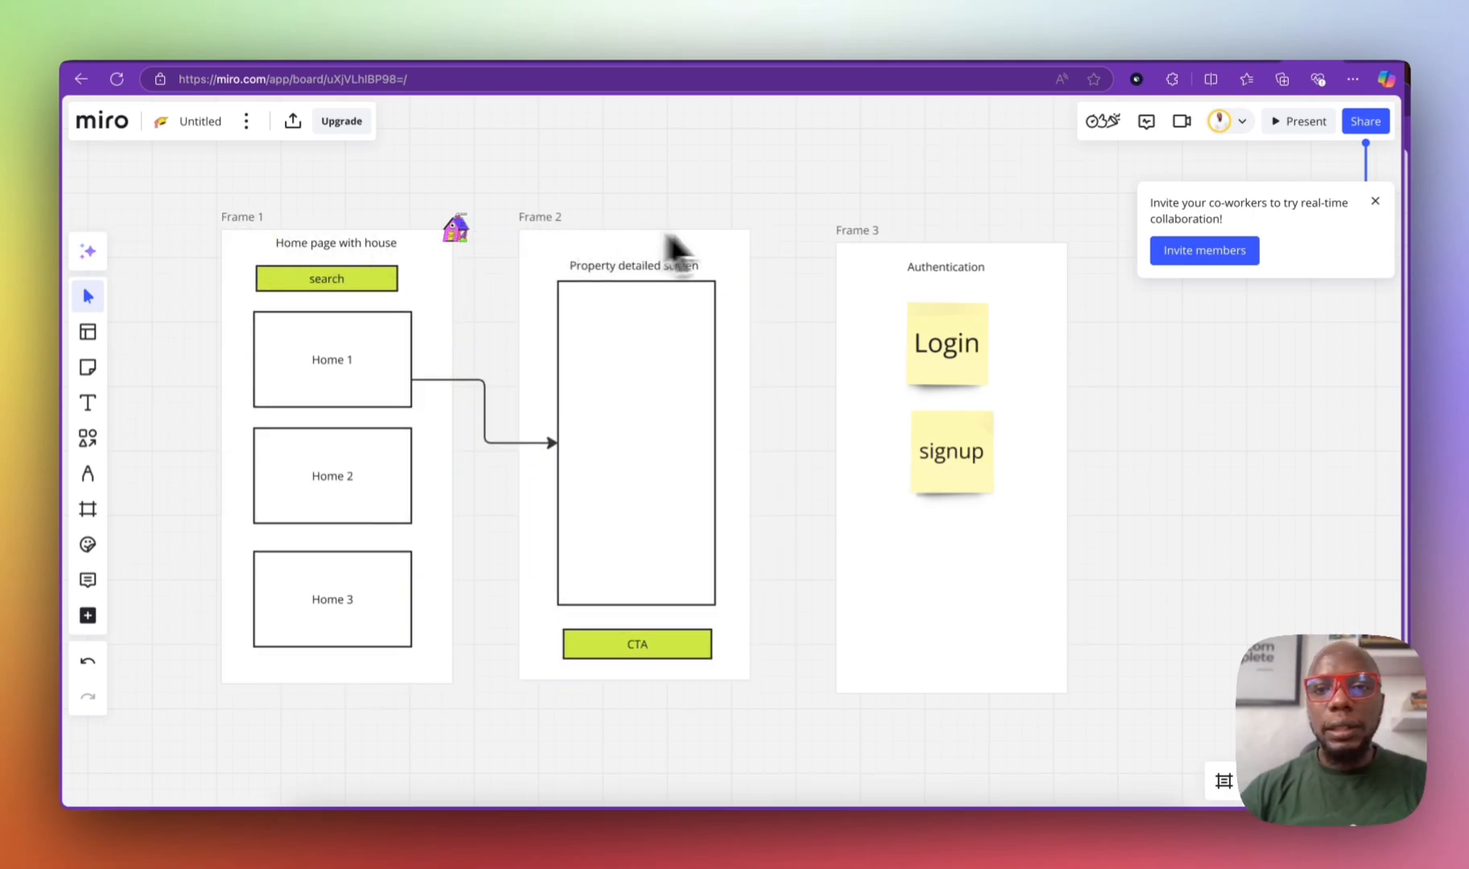
drag(876, 243, 837, 224)
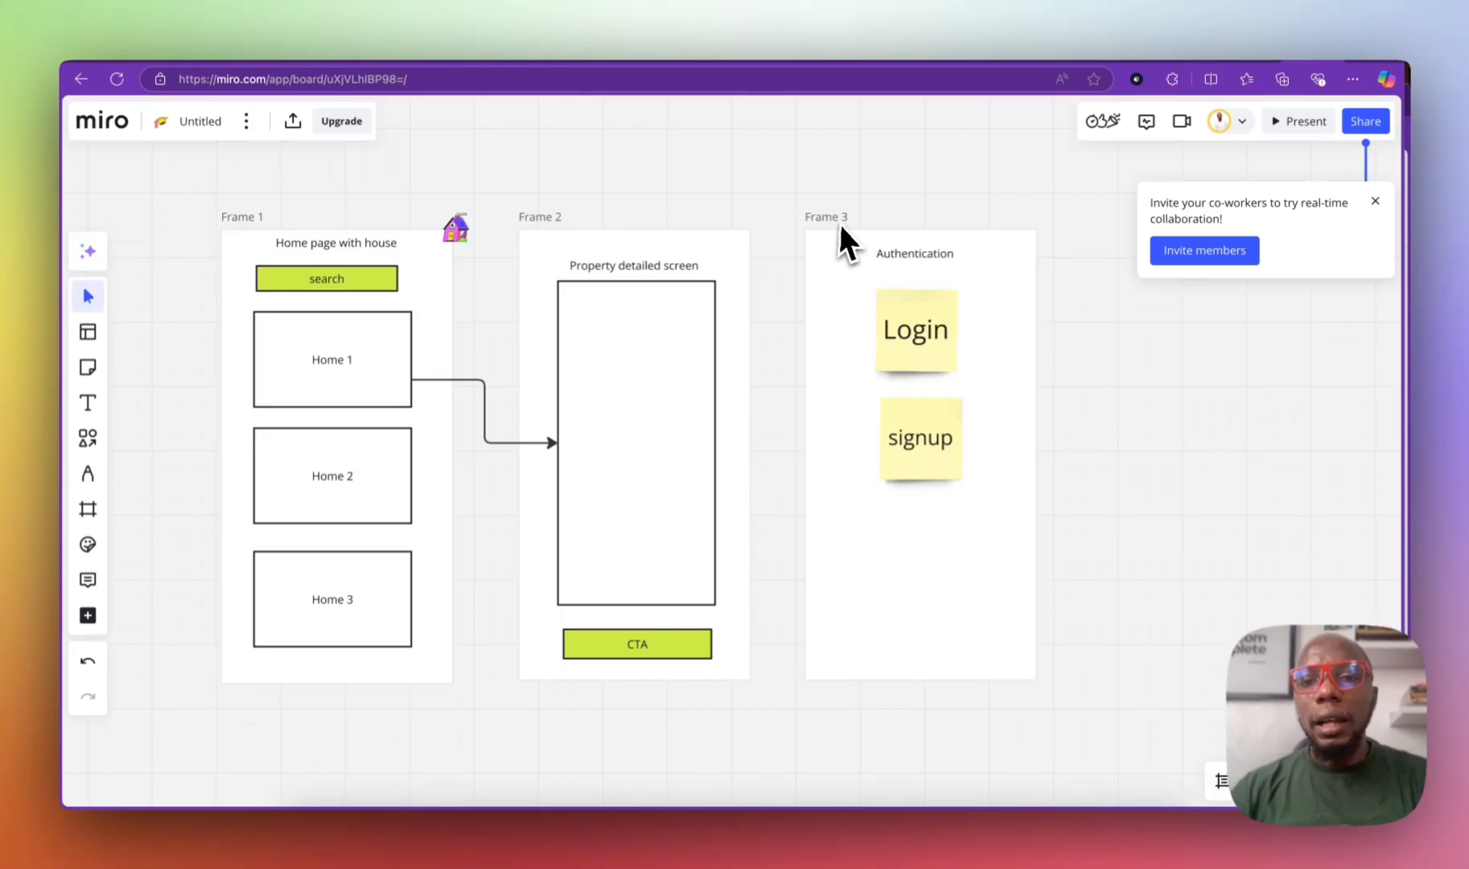
drag(840, 224, 808, 206)
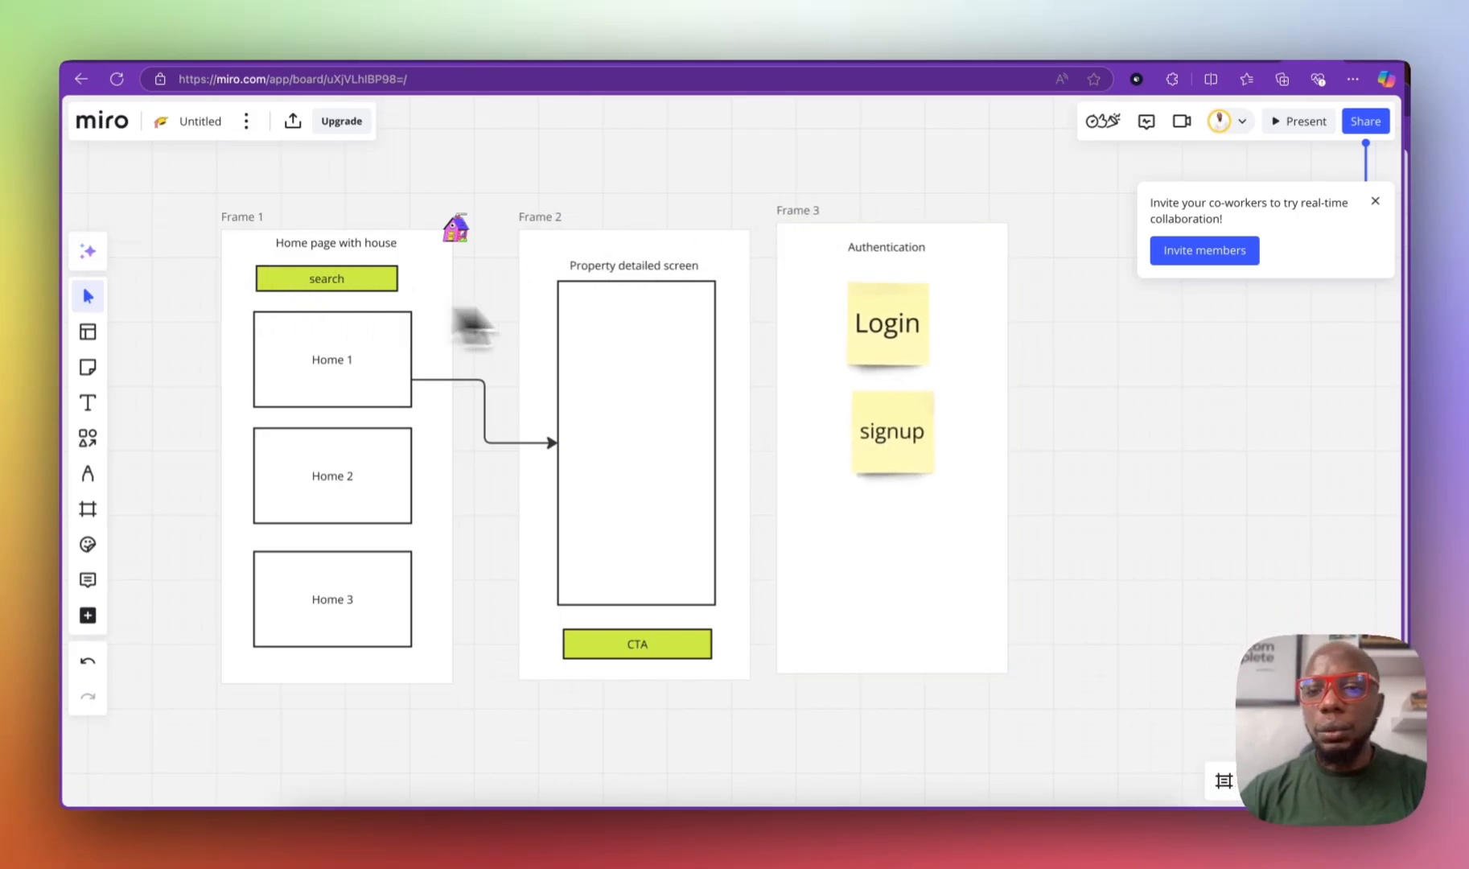
drag(210, 171, 1003, 664)
scroll(919, 615, down, 3)
scroll(918, 612, down, 3)
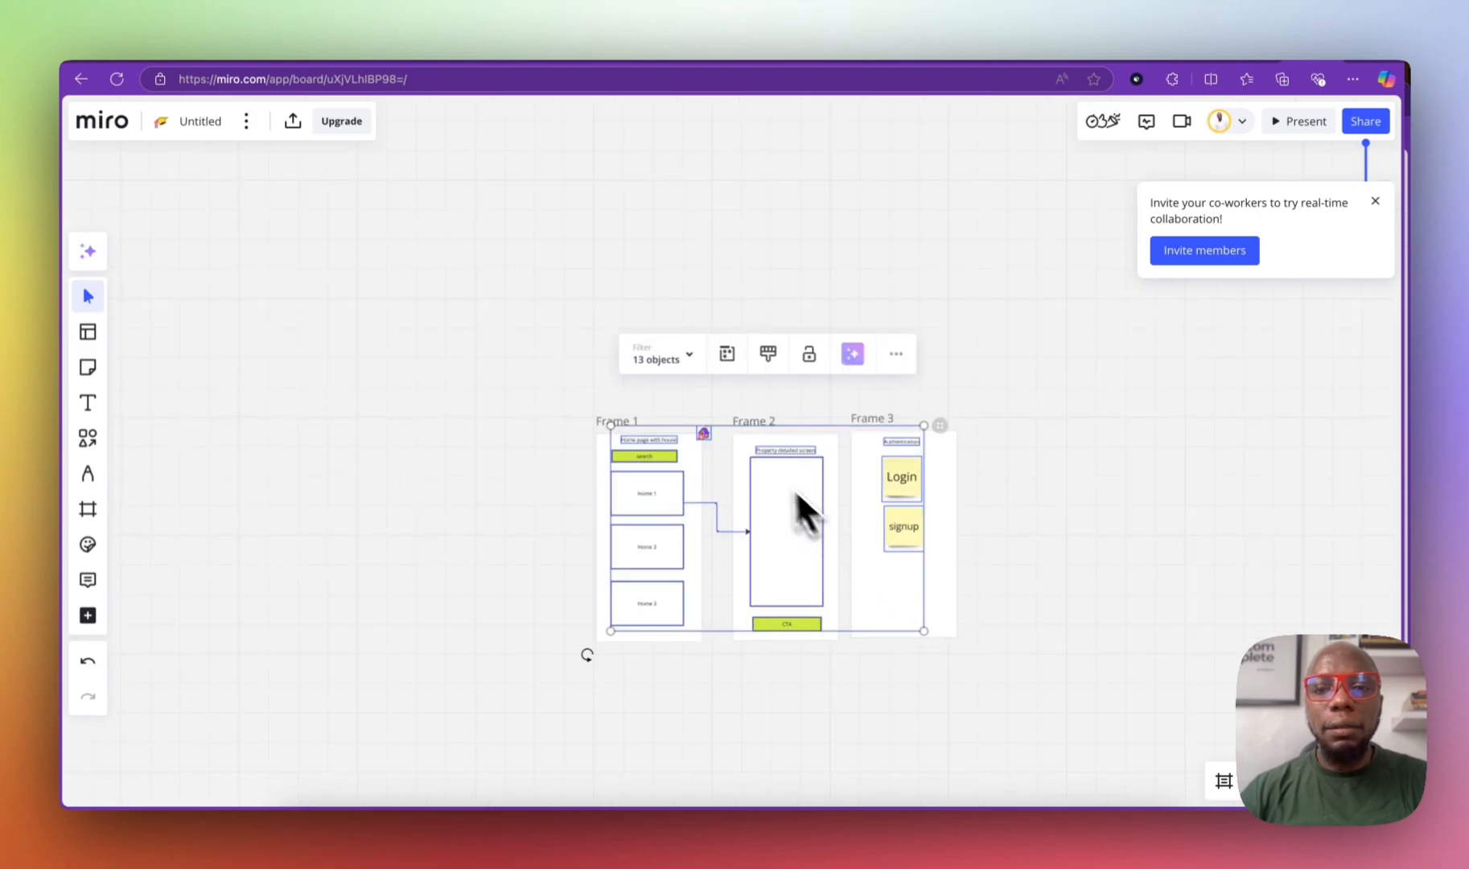
scroll(755, 456, up, 3)
drag(551, 415, 365, 299)
drag(744, 406, 585, 282)
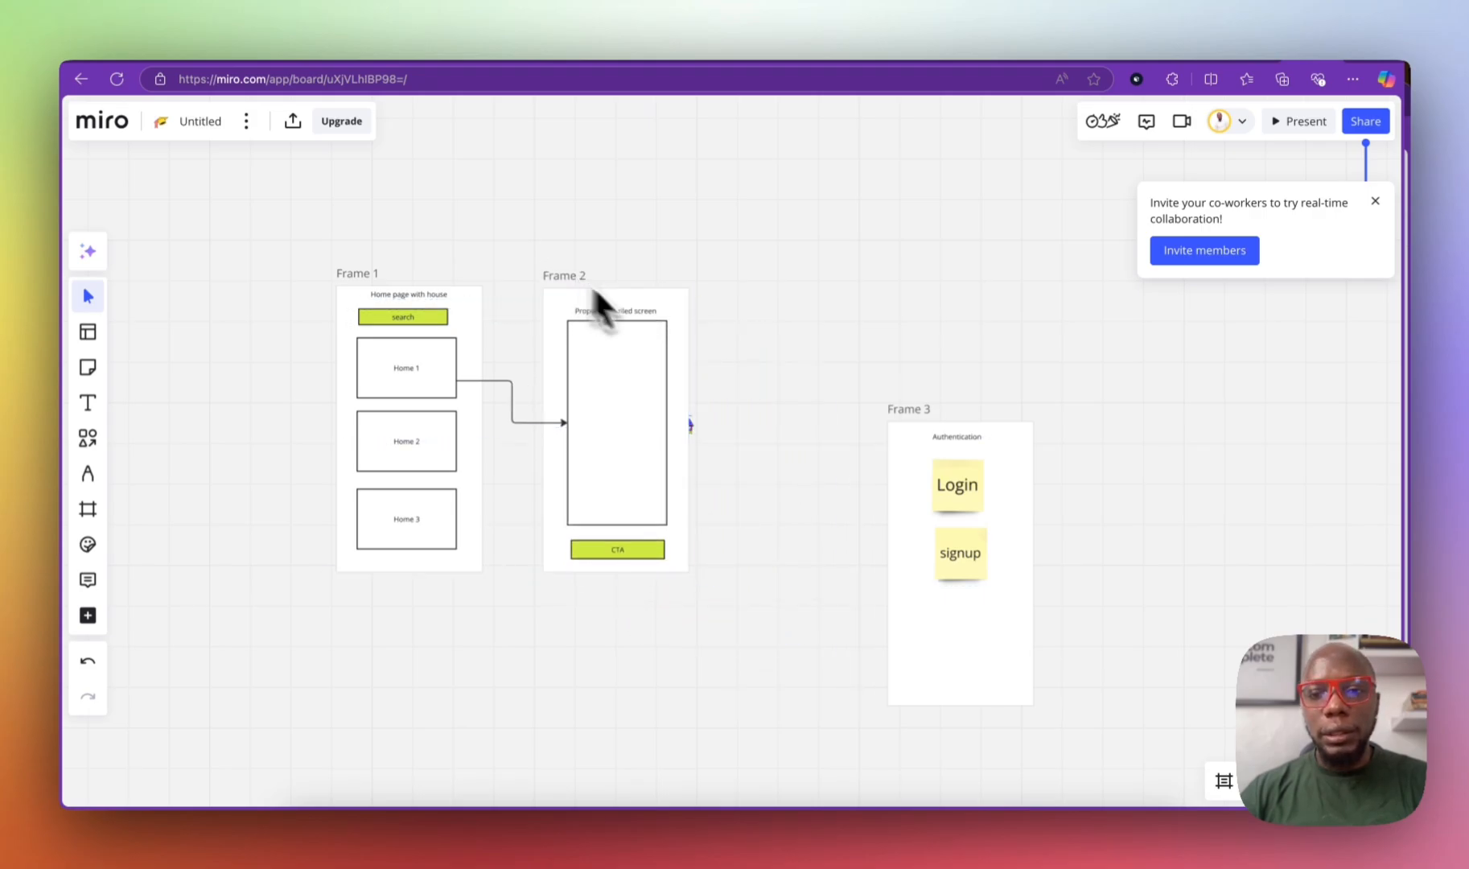
drag(918, 414, 739, 275)
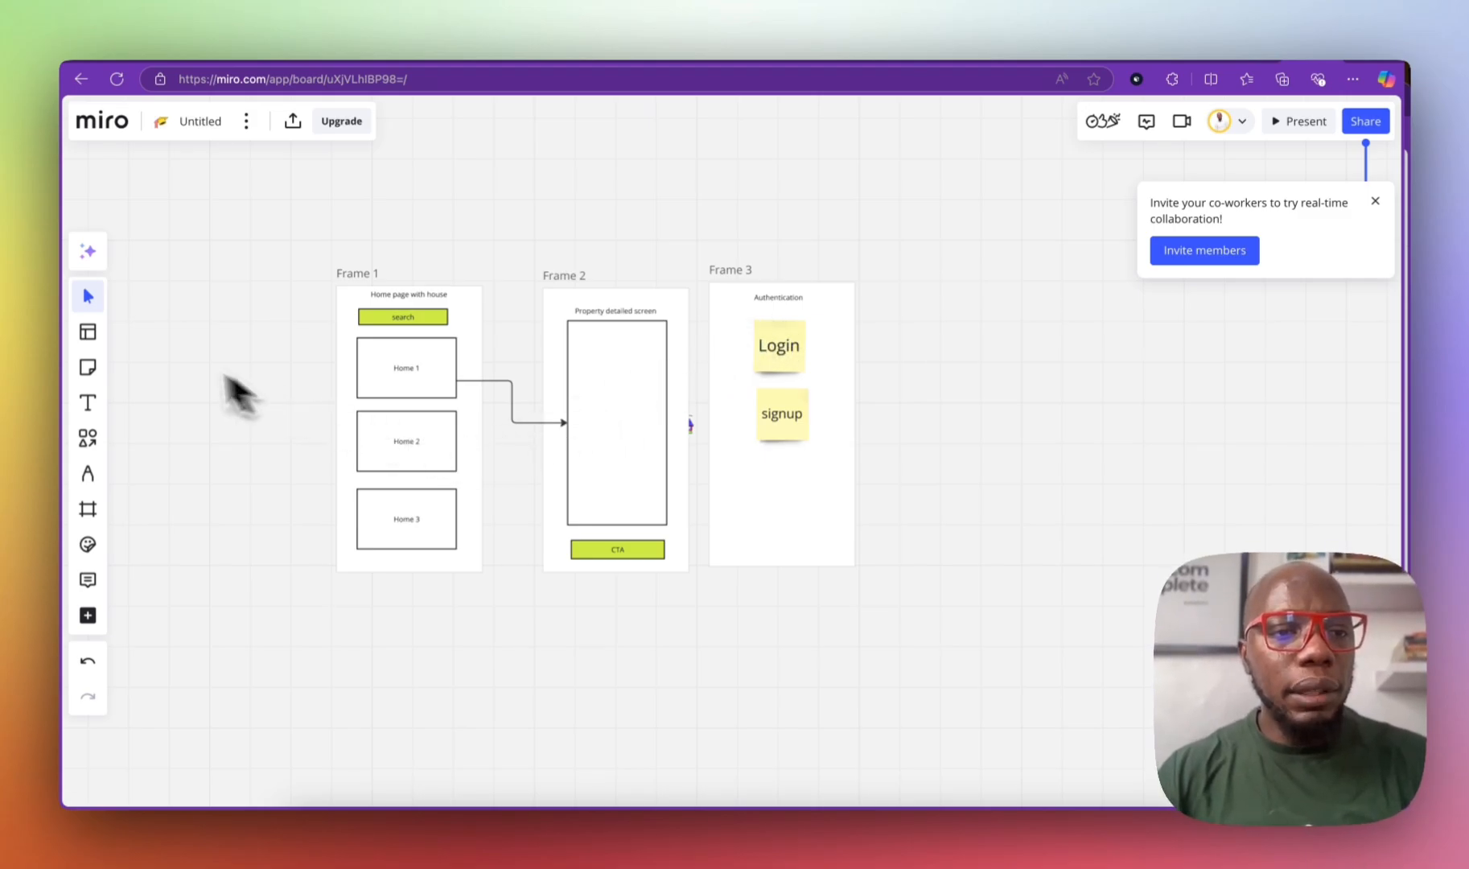
Step: Add a phone-sized Frame 4 to the right of Frame 3
click(88, 440)
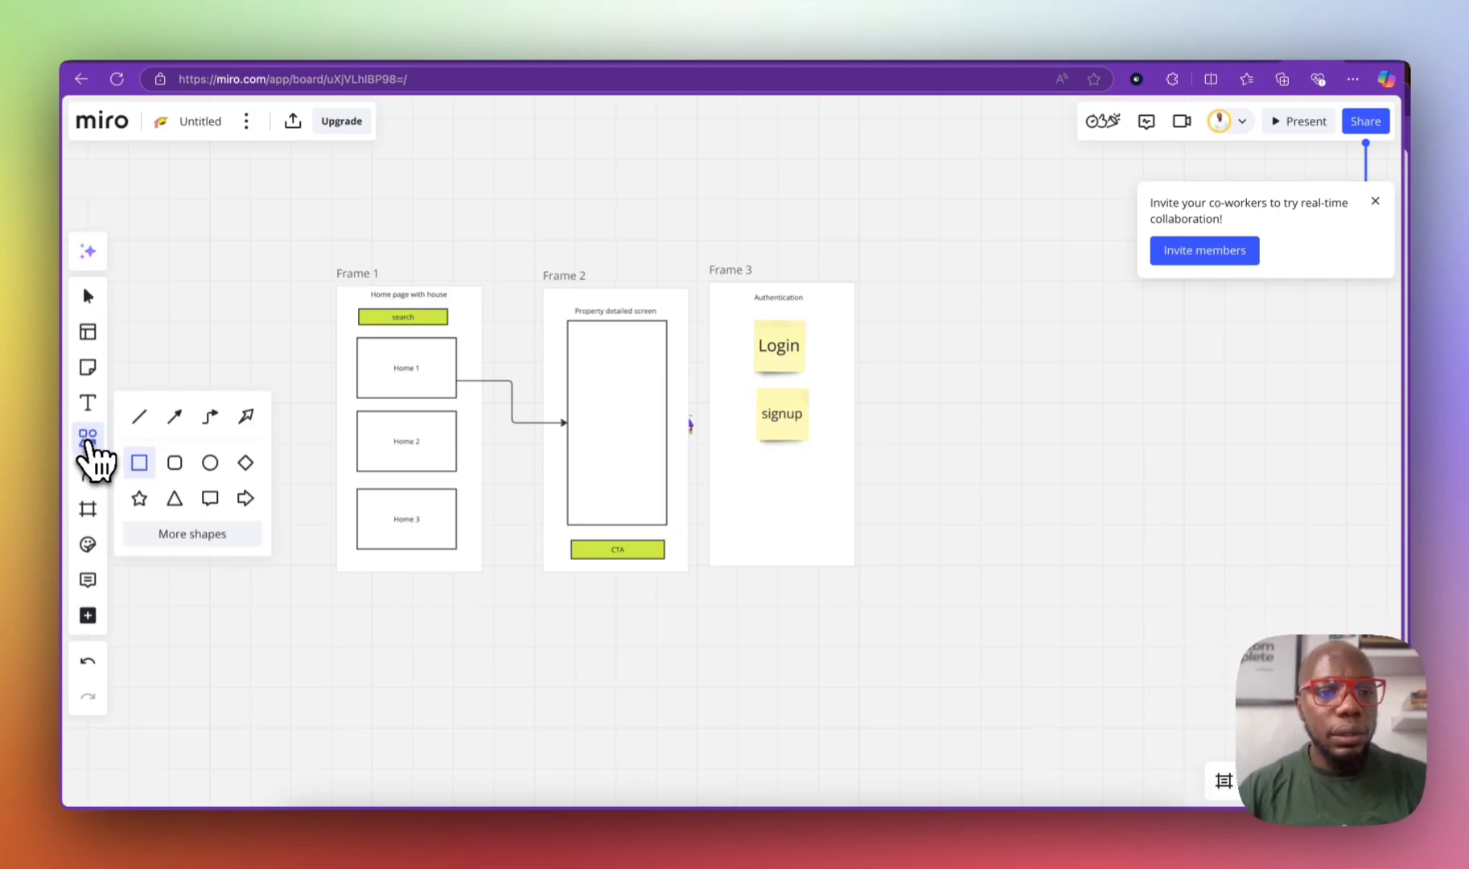
click(88, 509)
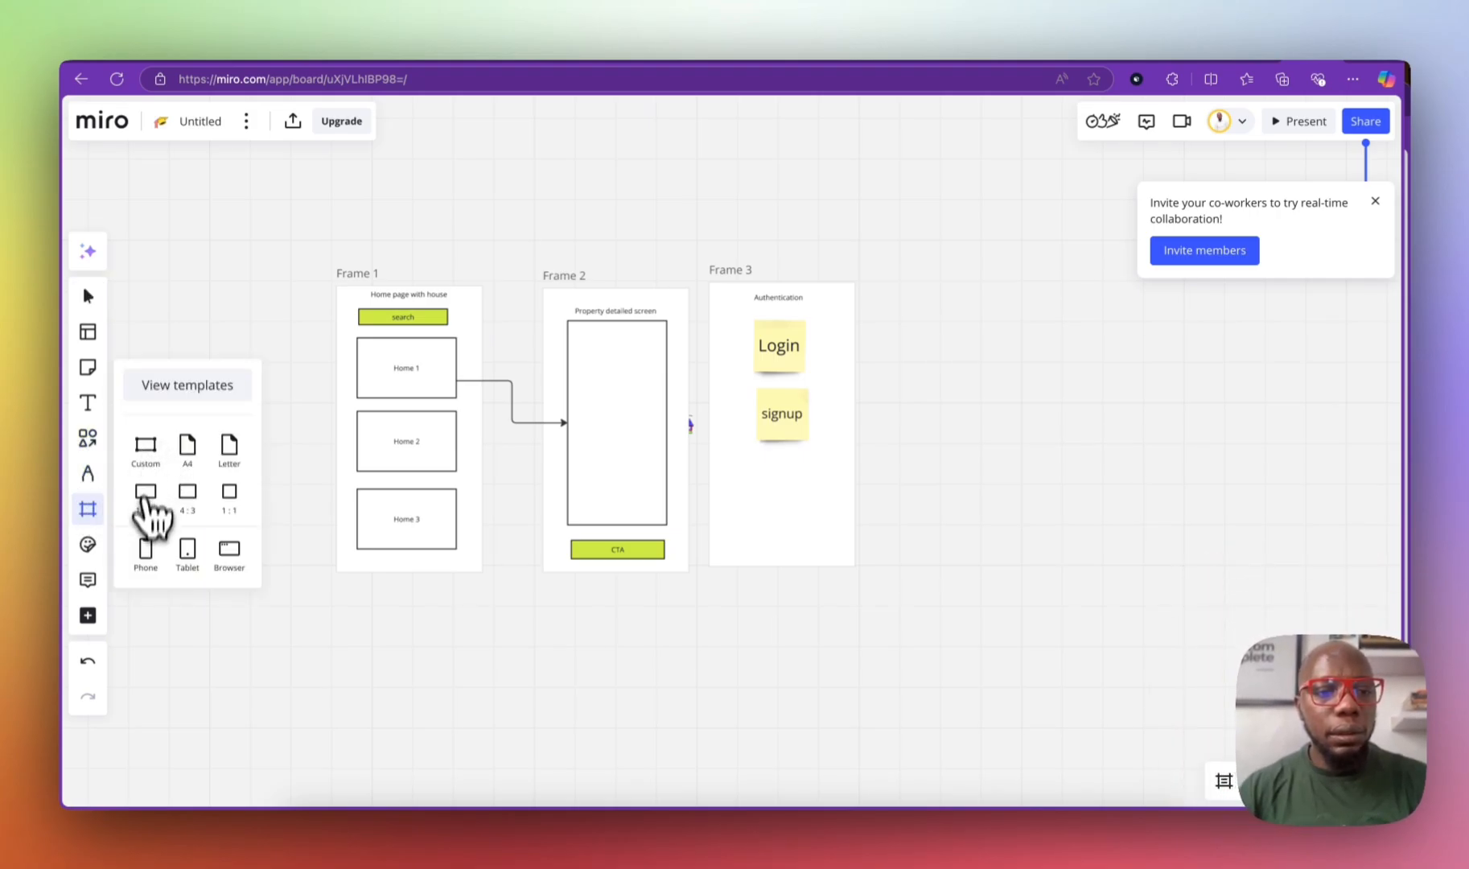
click(147, 551)
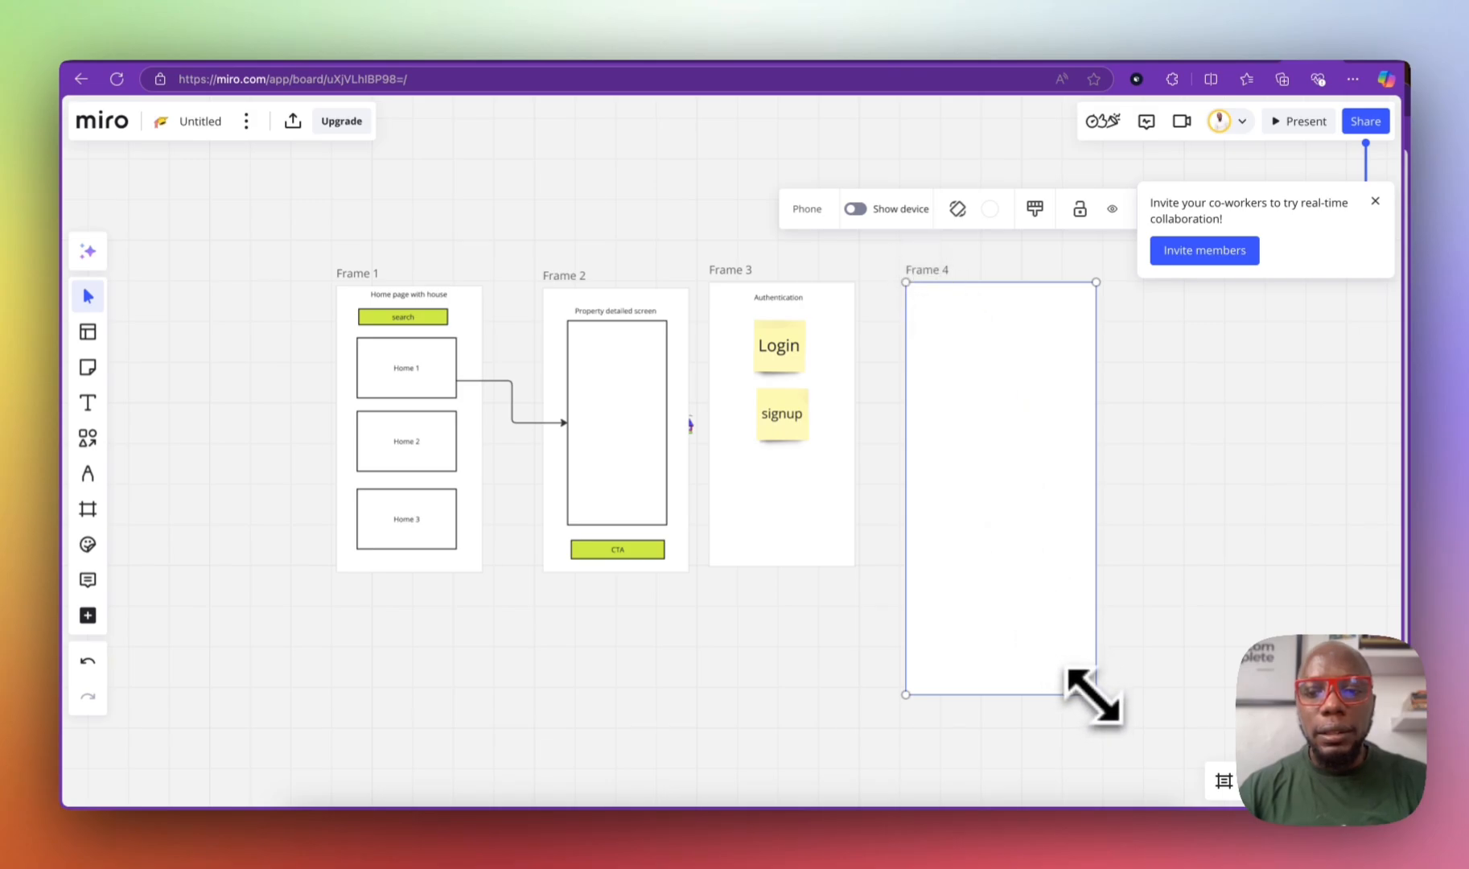
click(957, 344)
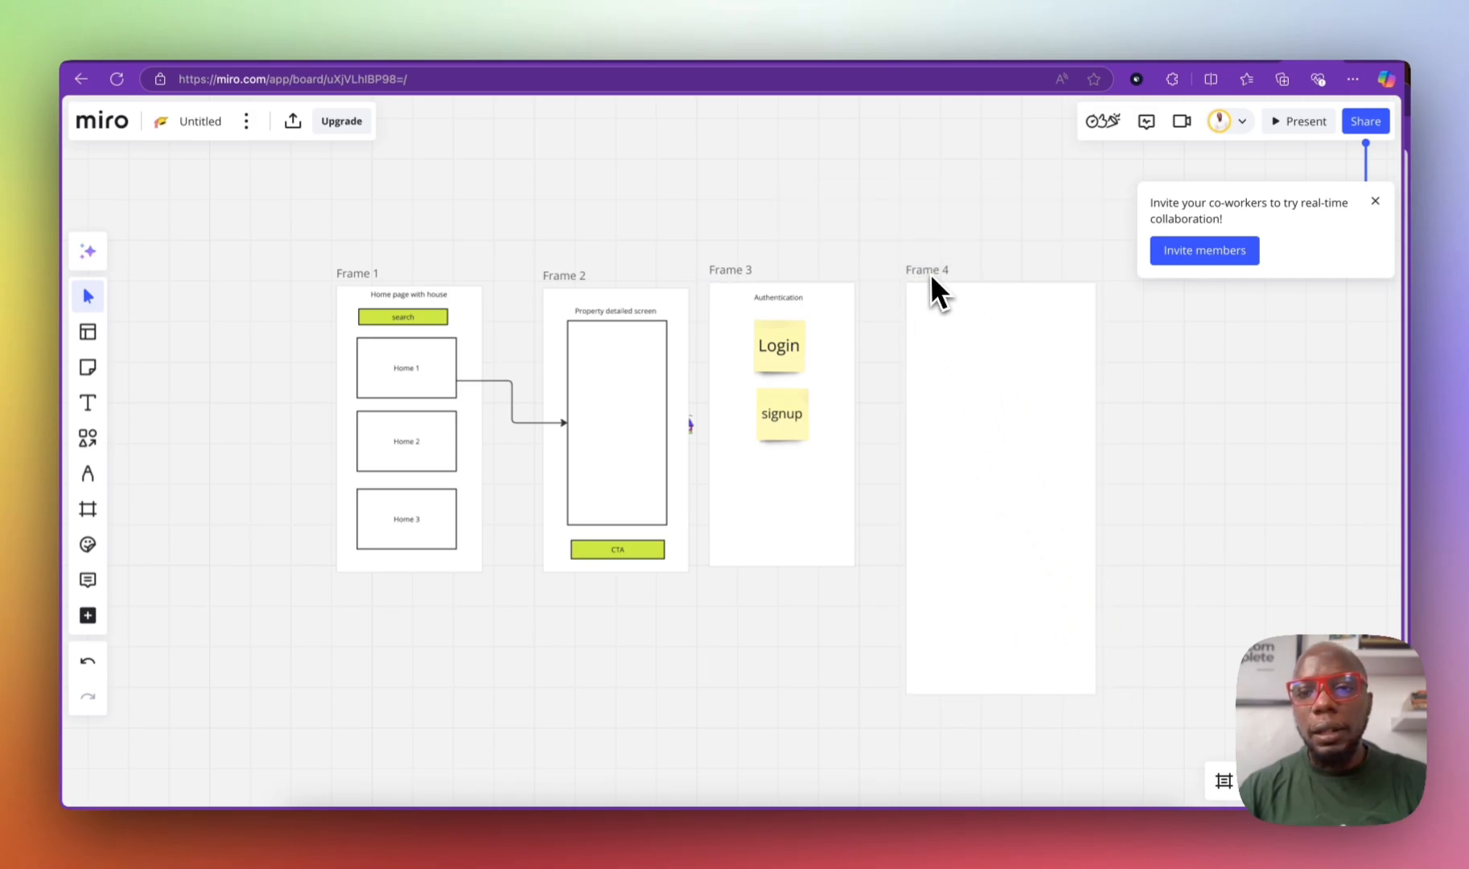
click(937, 293)
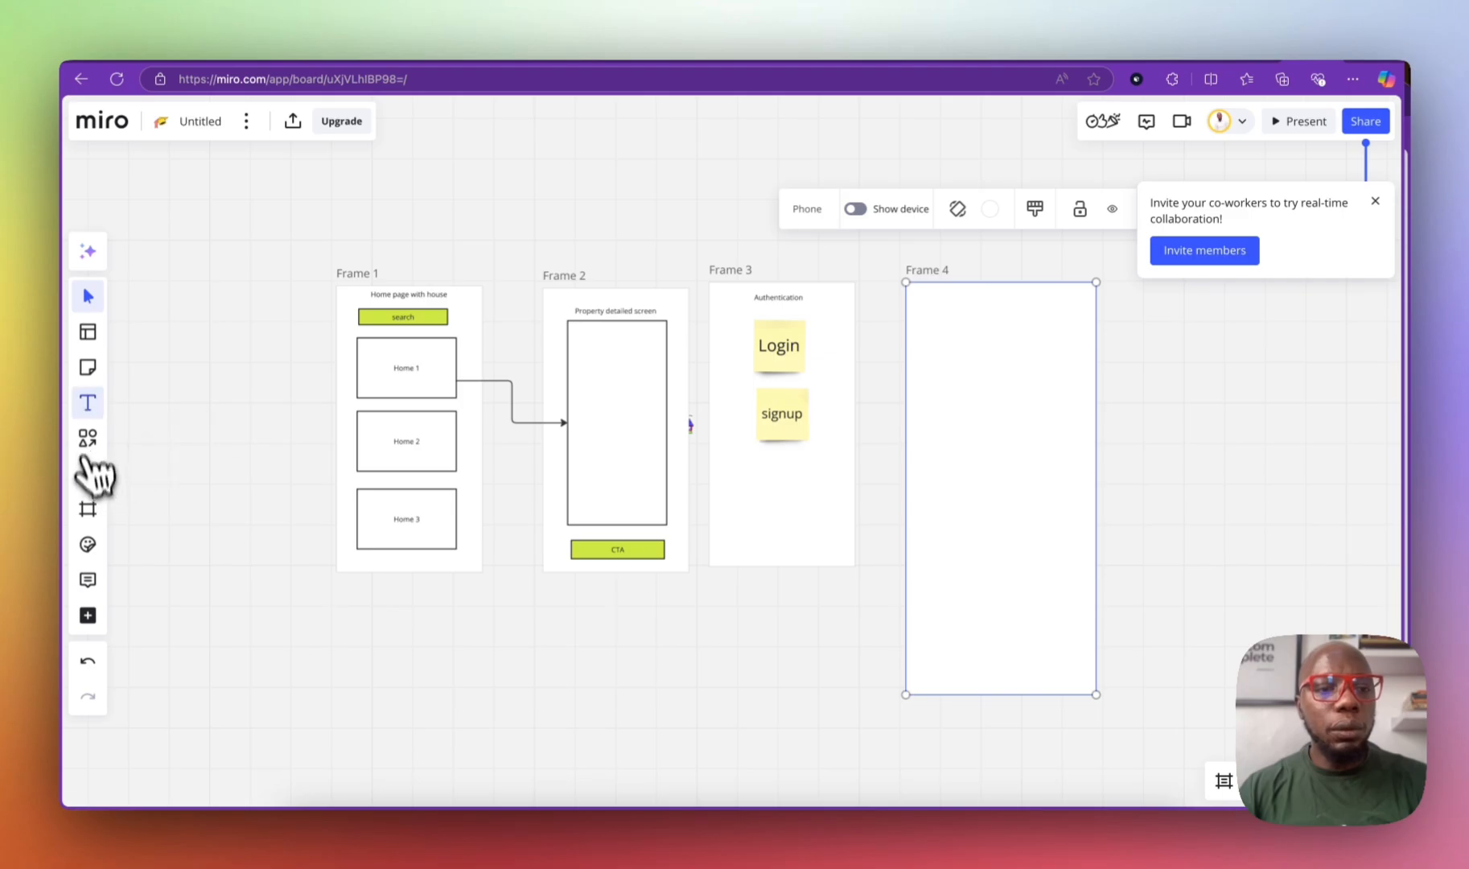
Step: Place the heading 'List your property' at the top-left of Frame 4
click(88, 402)
click(985, 310)
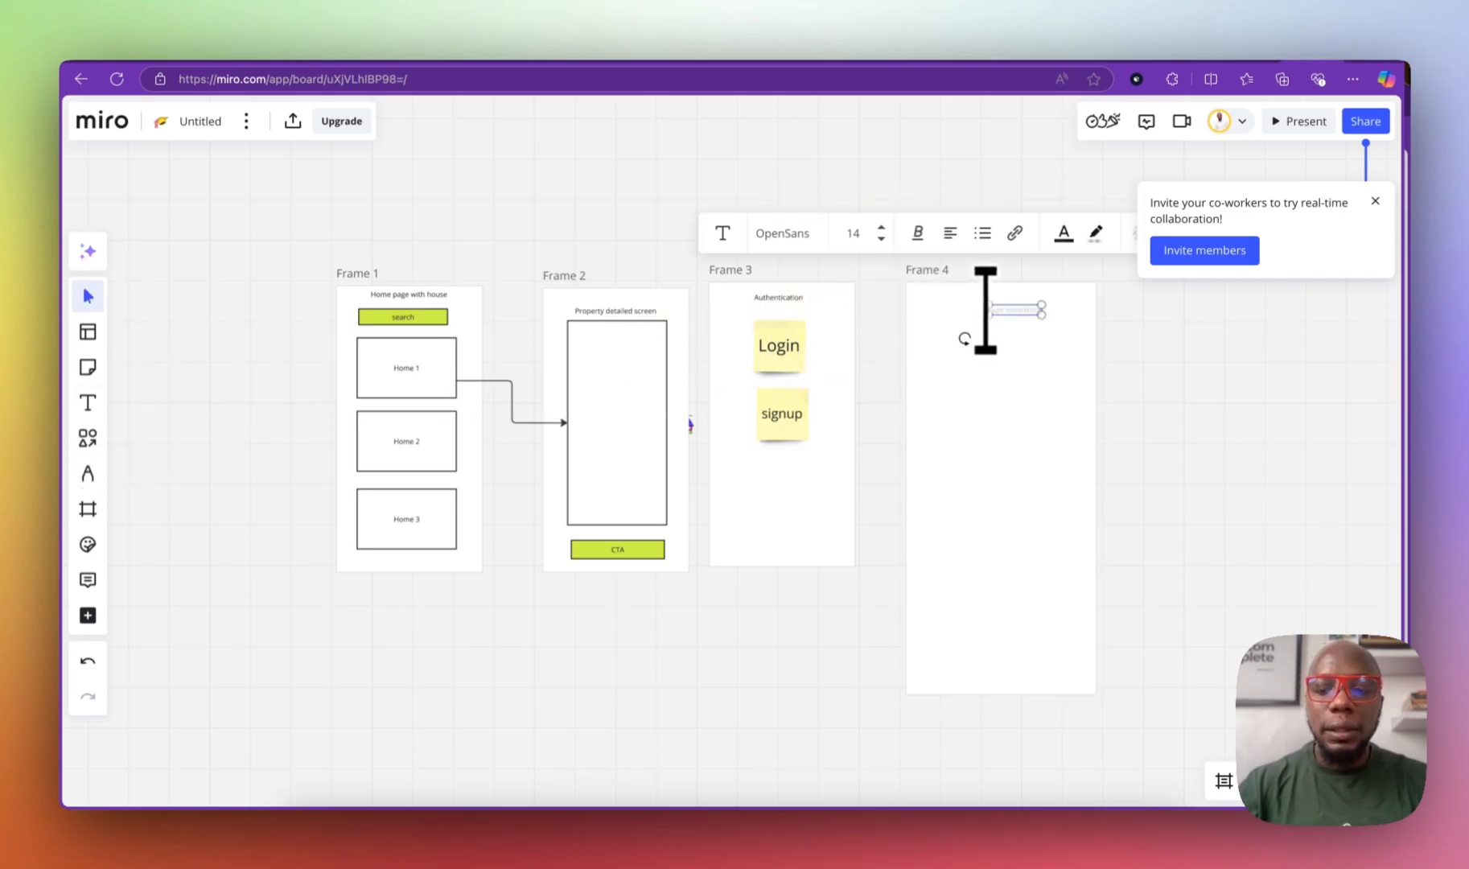
text(List your p)
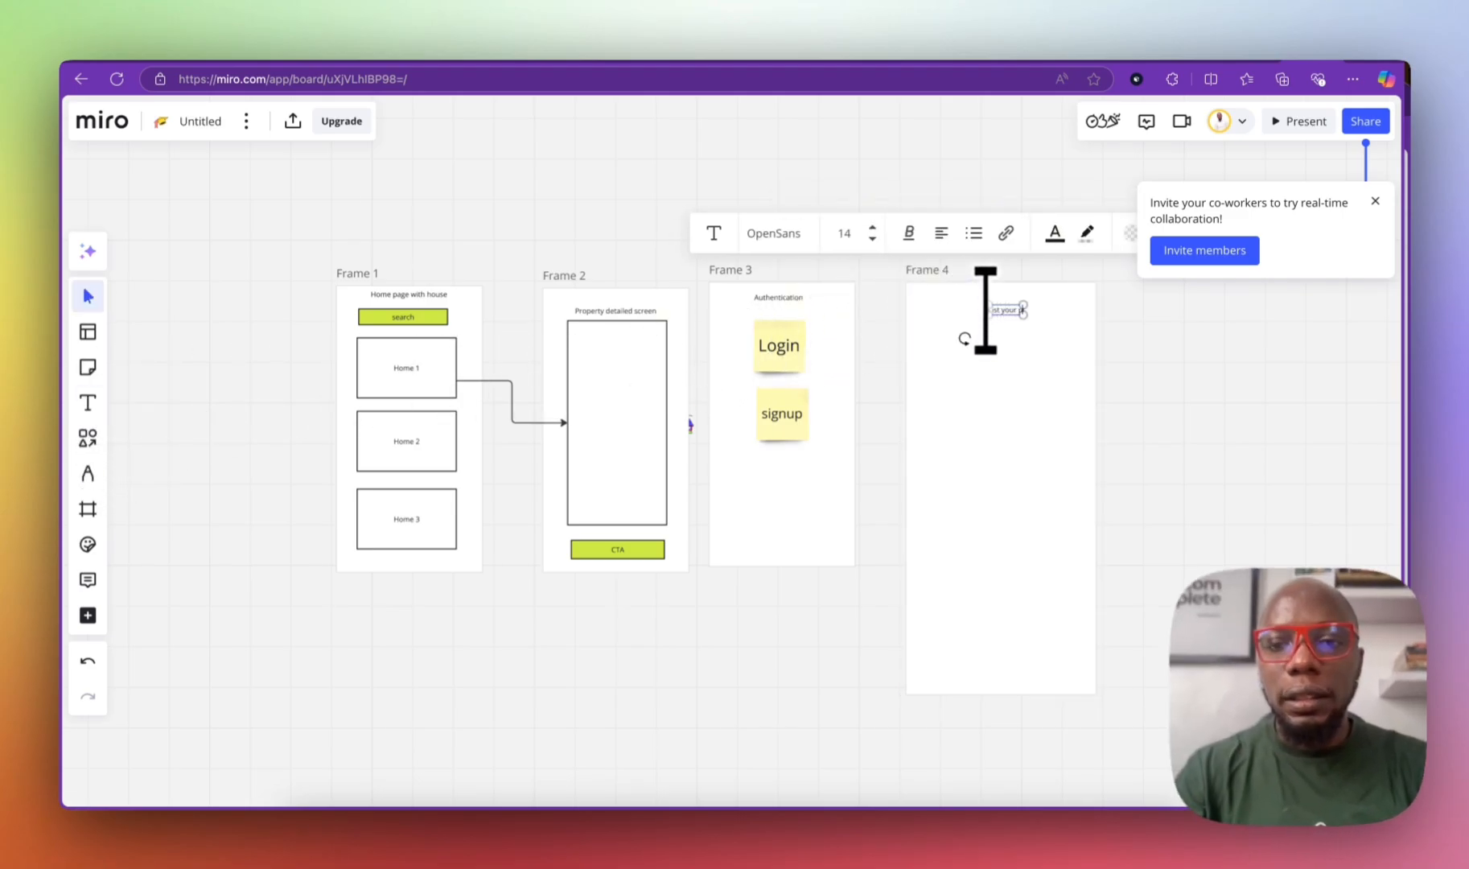
text(roperty)
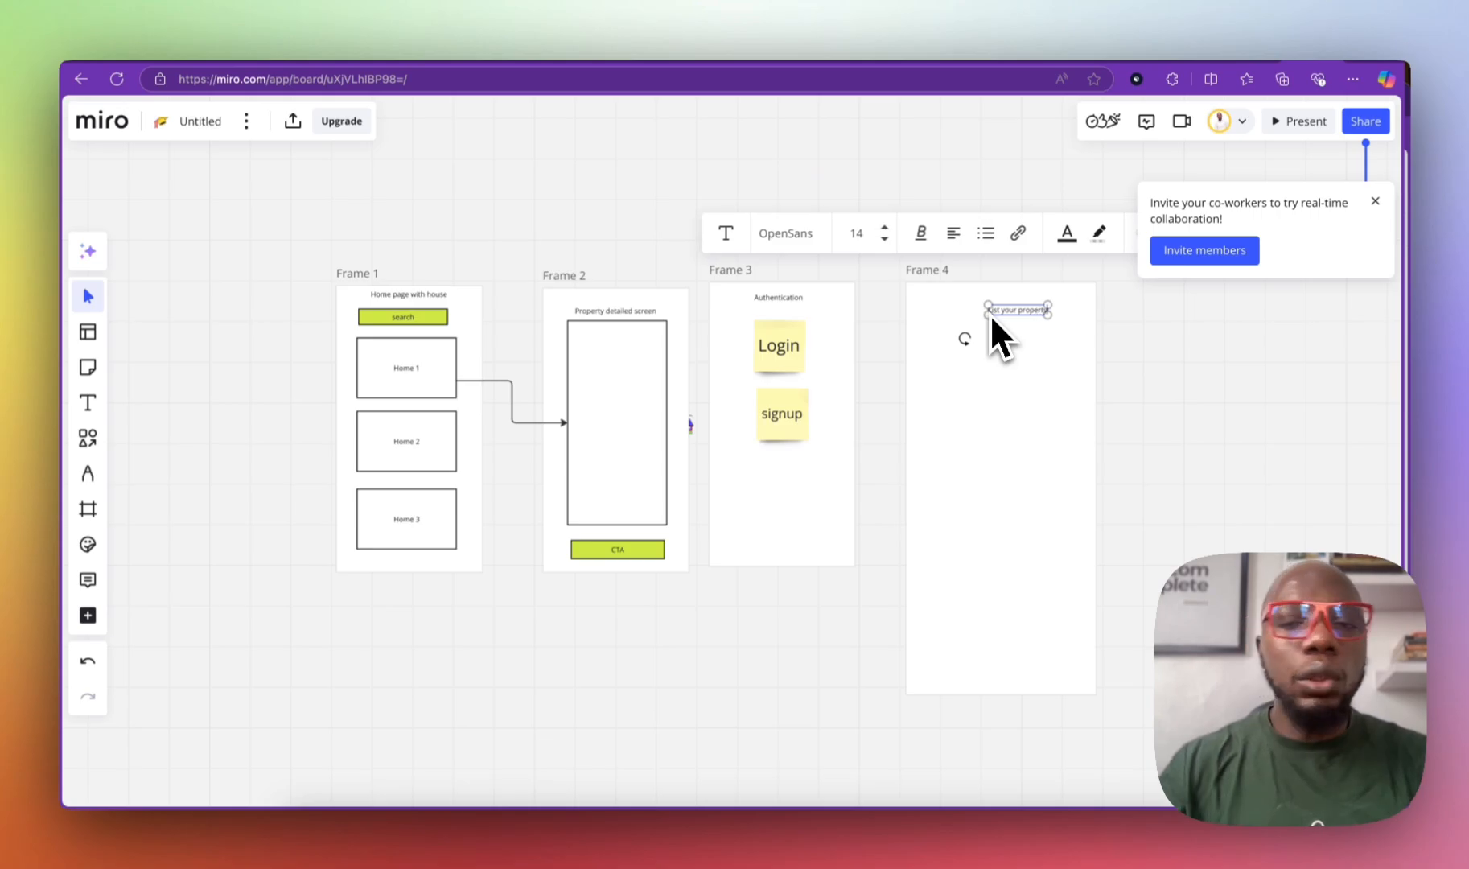
click(1049, 426)
drag(1003, 328, 973, 337)
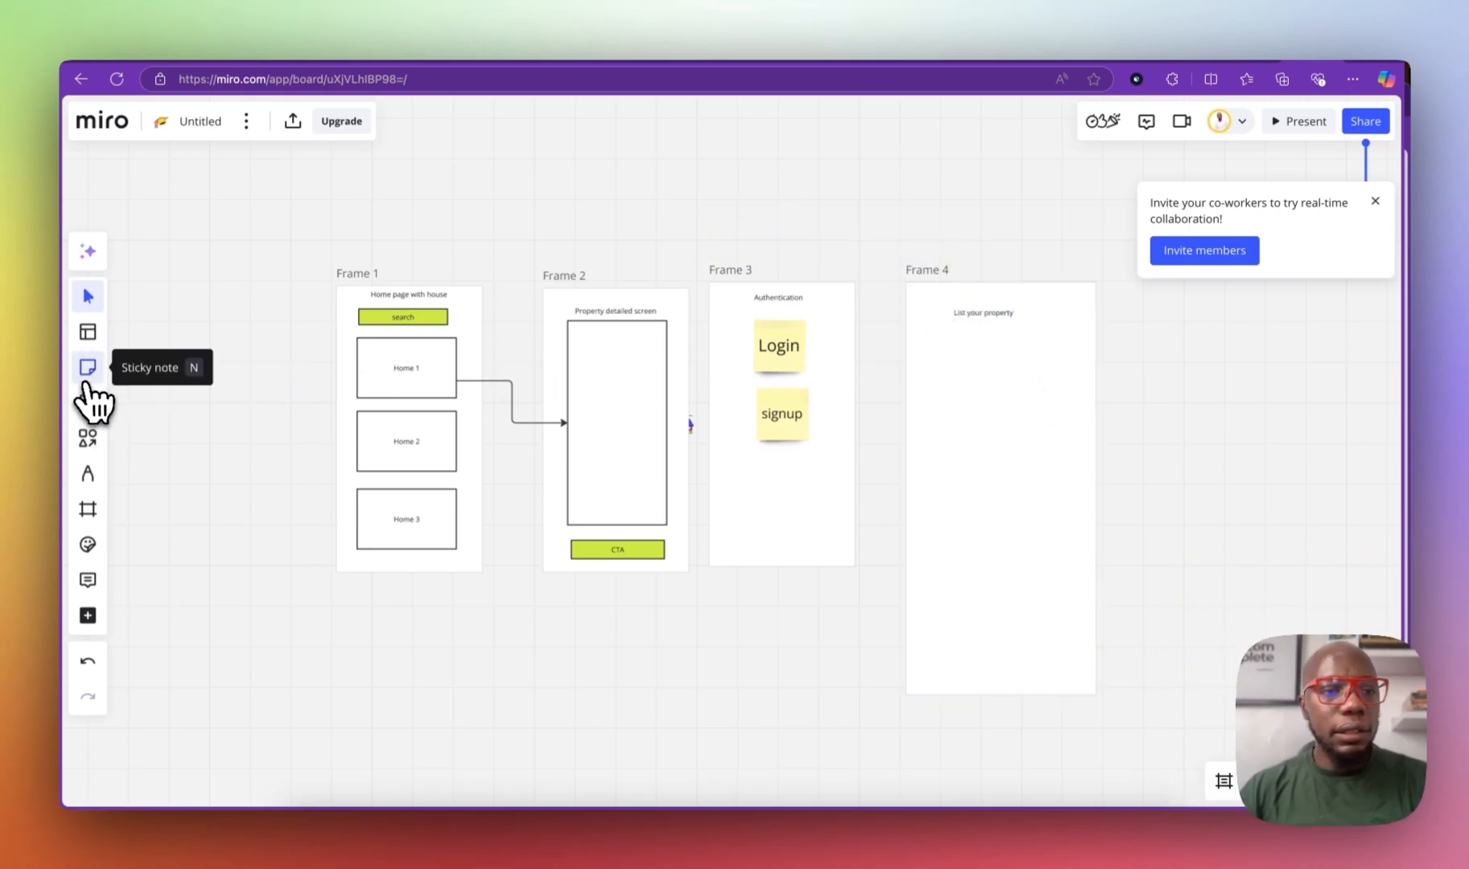
Step: Place a sticky note in Frame 4 with lines 'Listing details', 'Address' and '- house description'
click(87, 383)
click(994, 425)
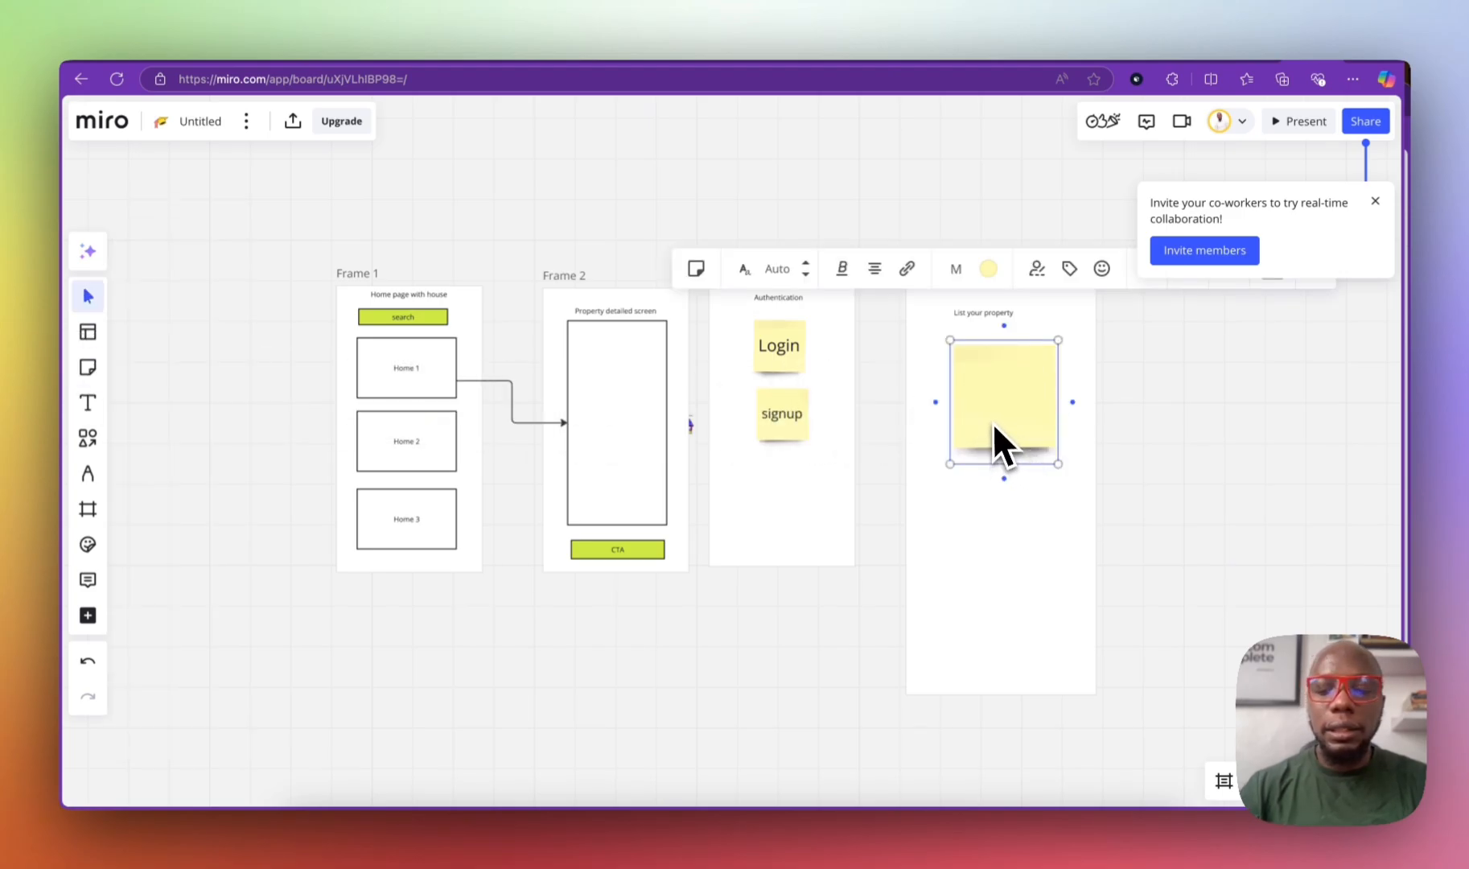
text(Listing details)
key(Return)
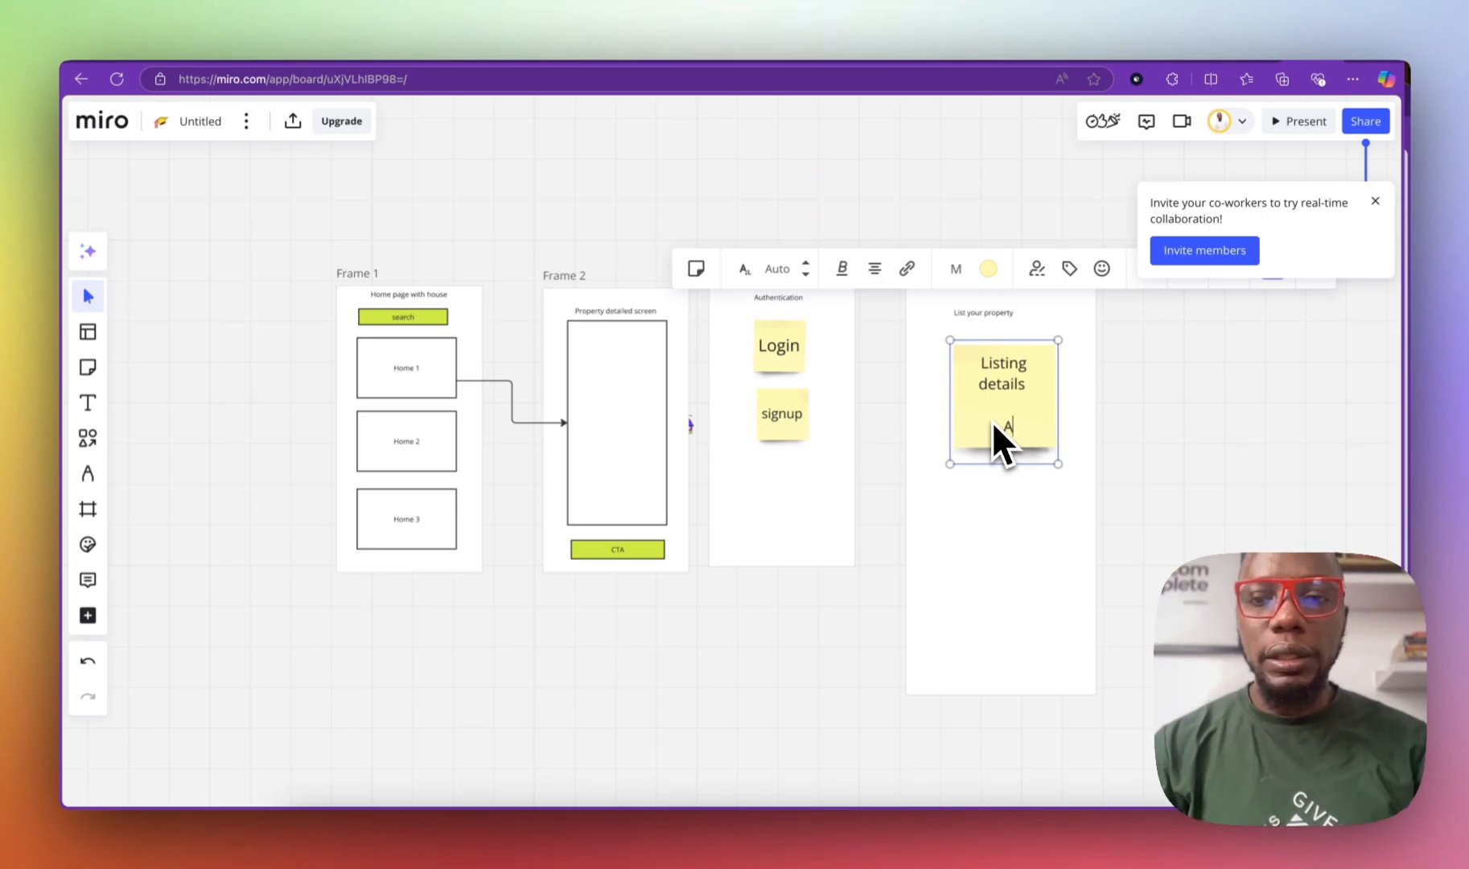
text(Address)
key(Return)
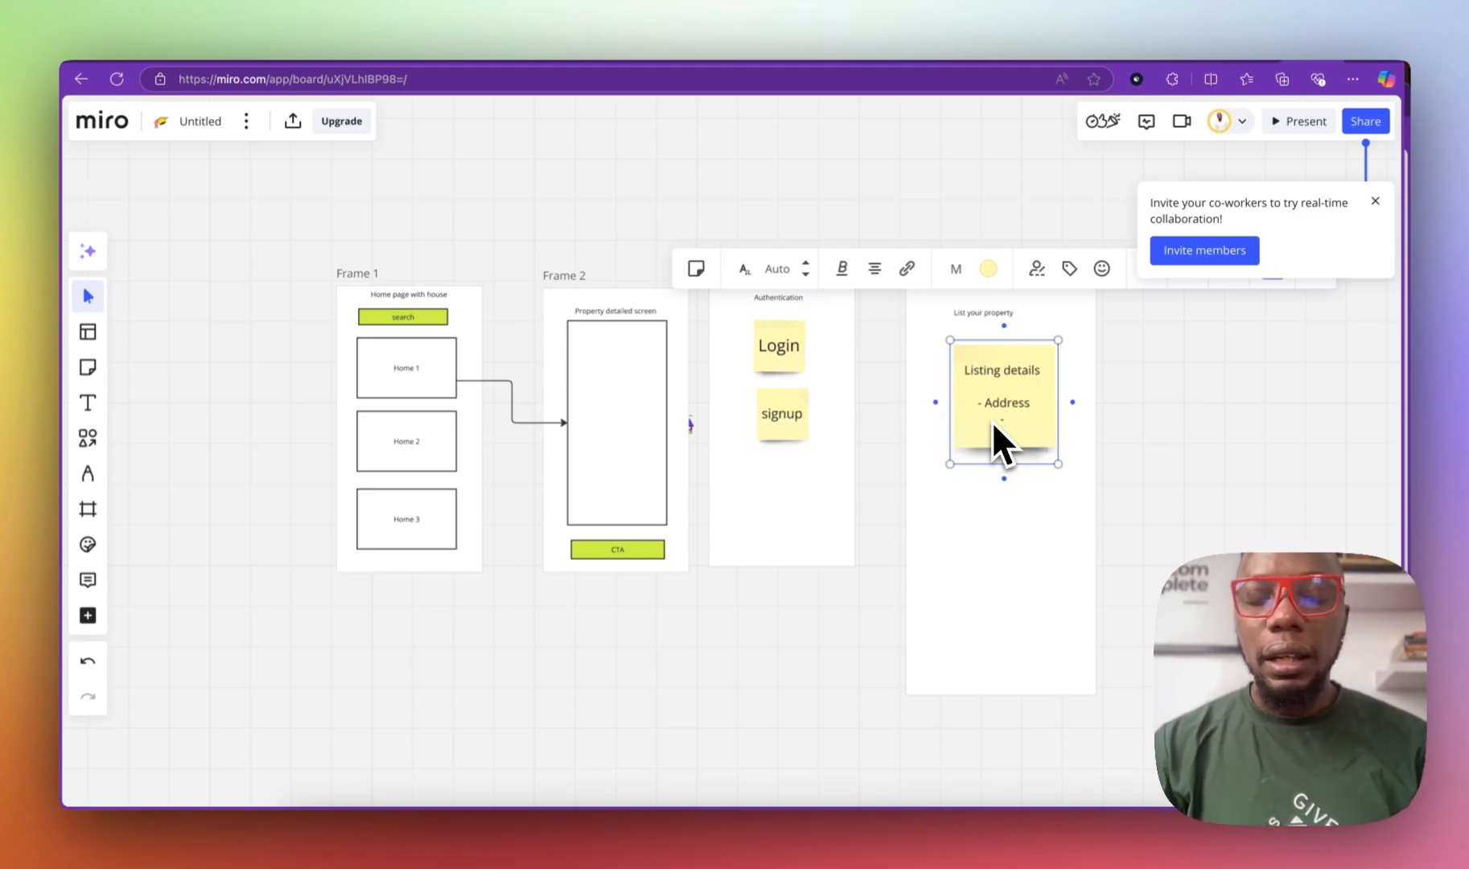
text(- house description)
key(Return)
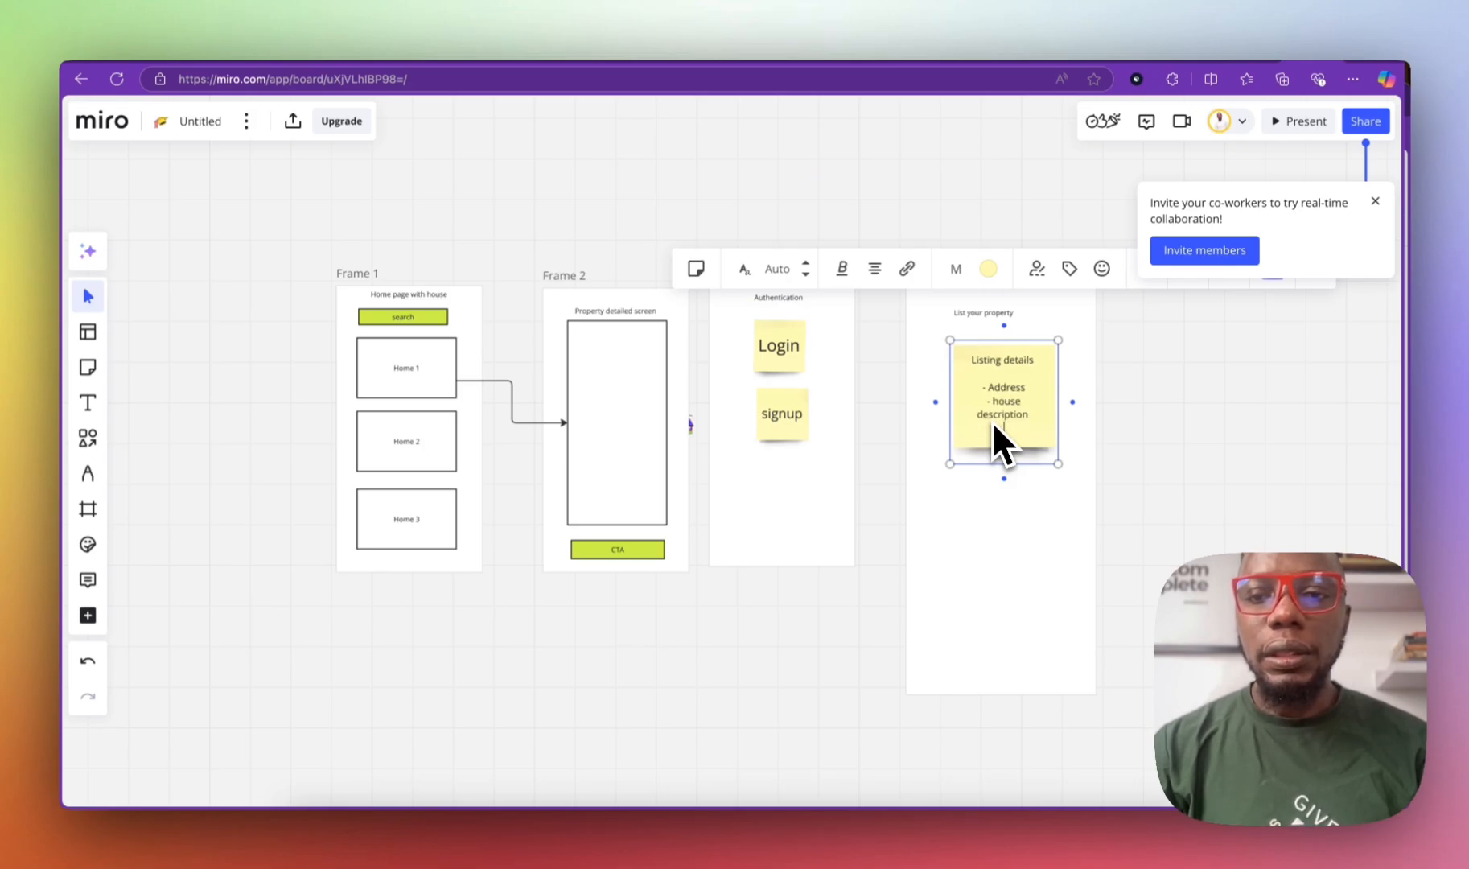
Step: Continue the note with '- Title', 'Owner', 'cost' and supporting amenities lines
text(- Title)
key(Return)
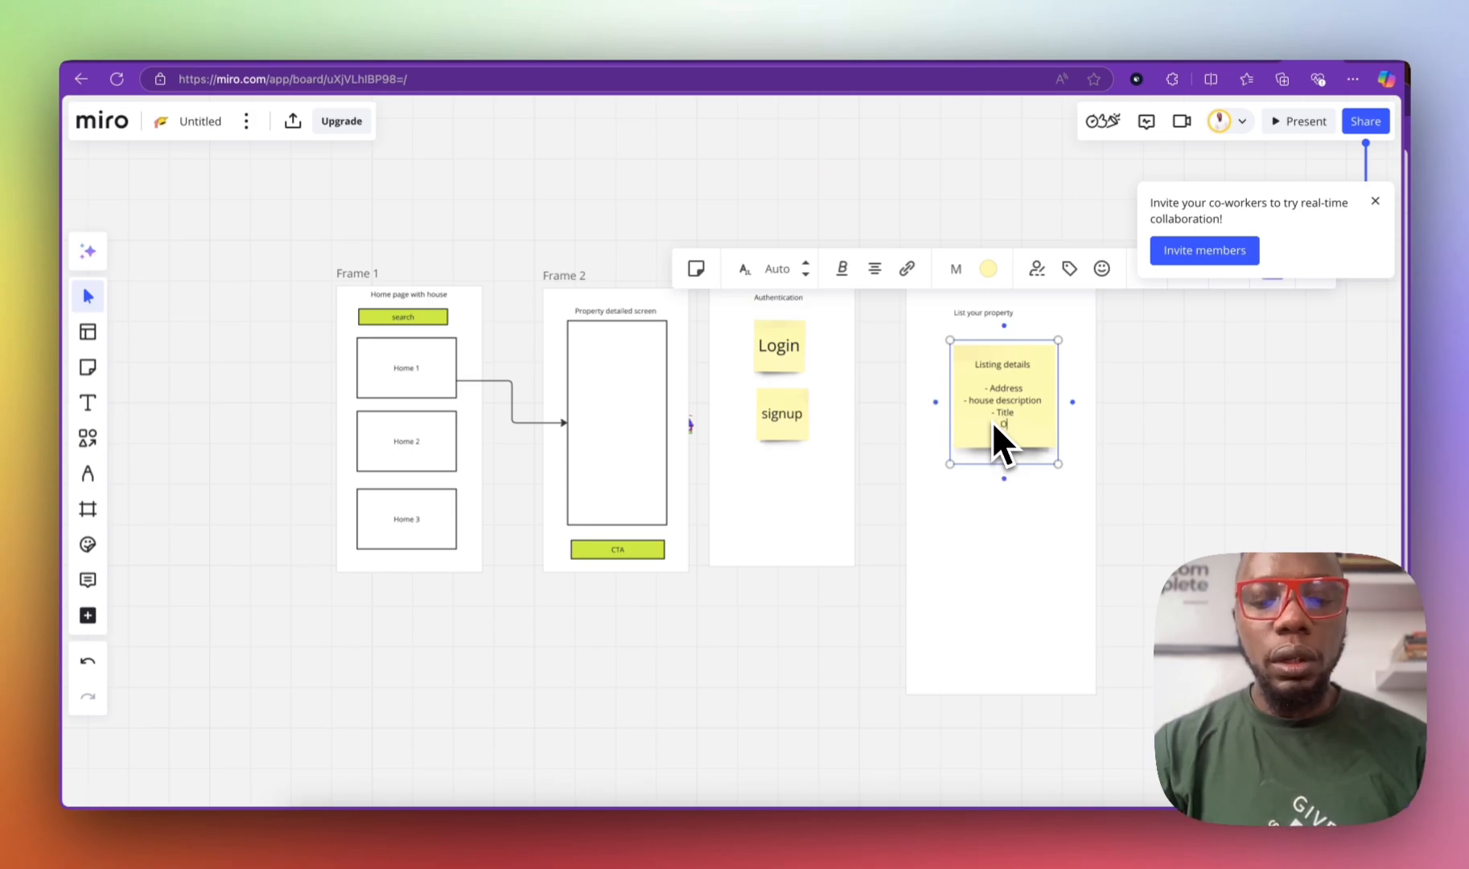
text(Owner)
key(Return)
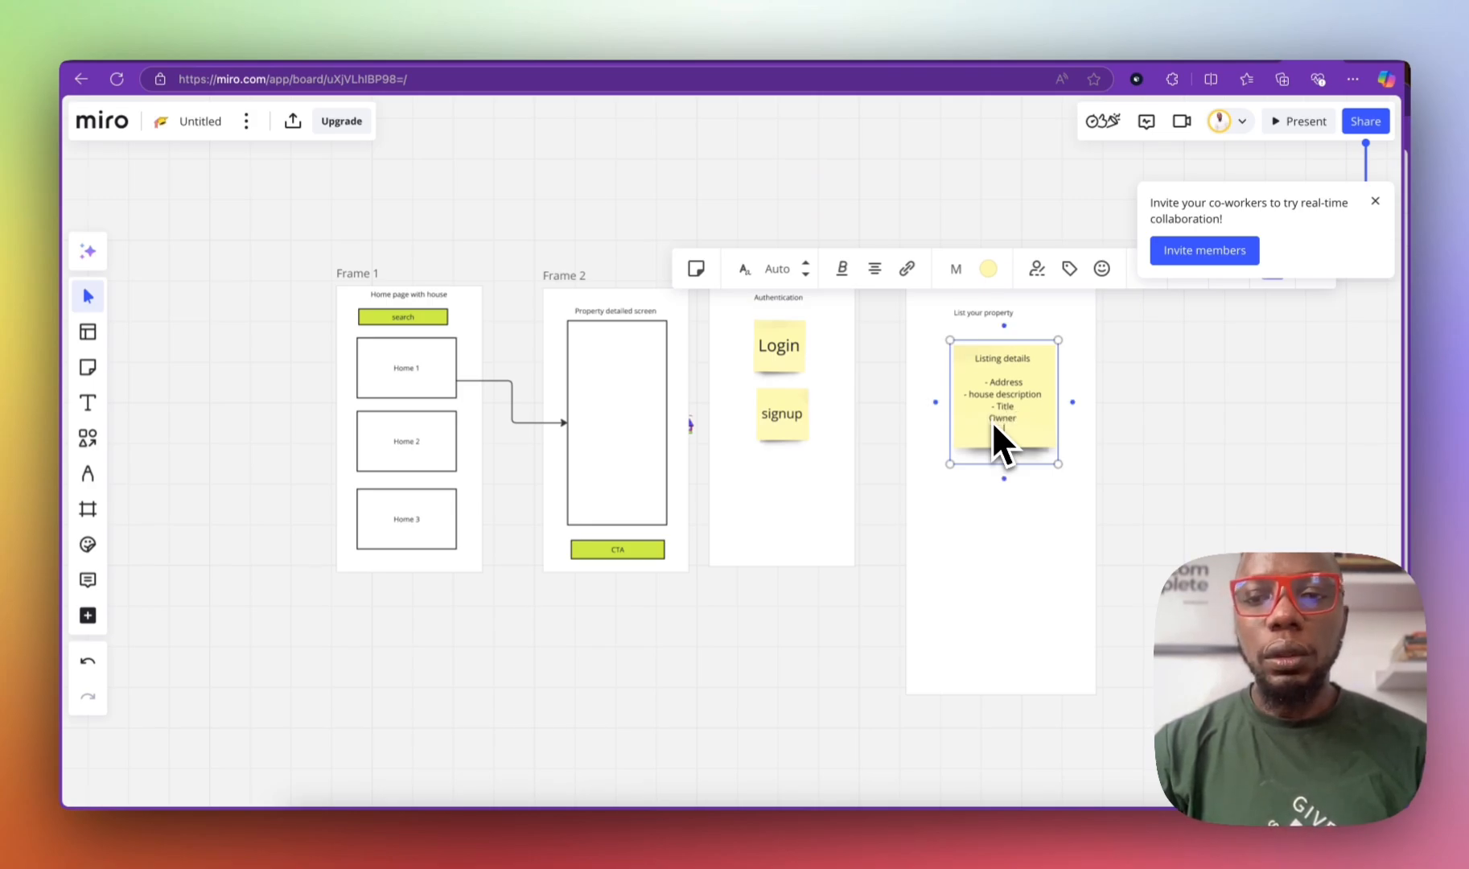
text(cost)
key(Return)
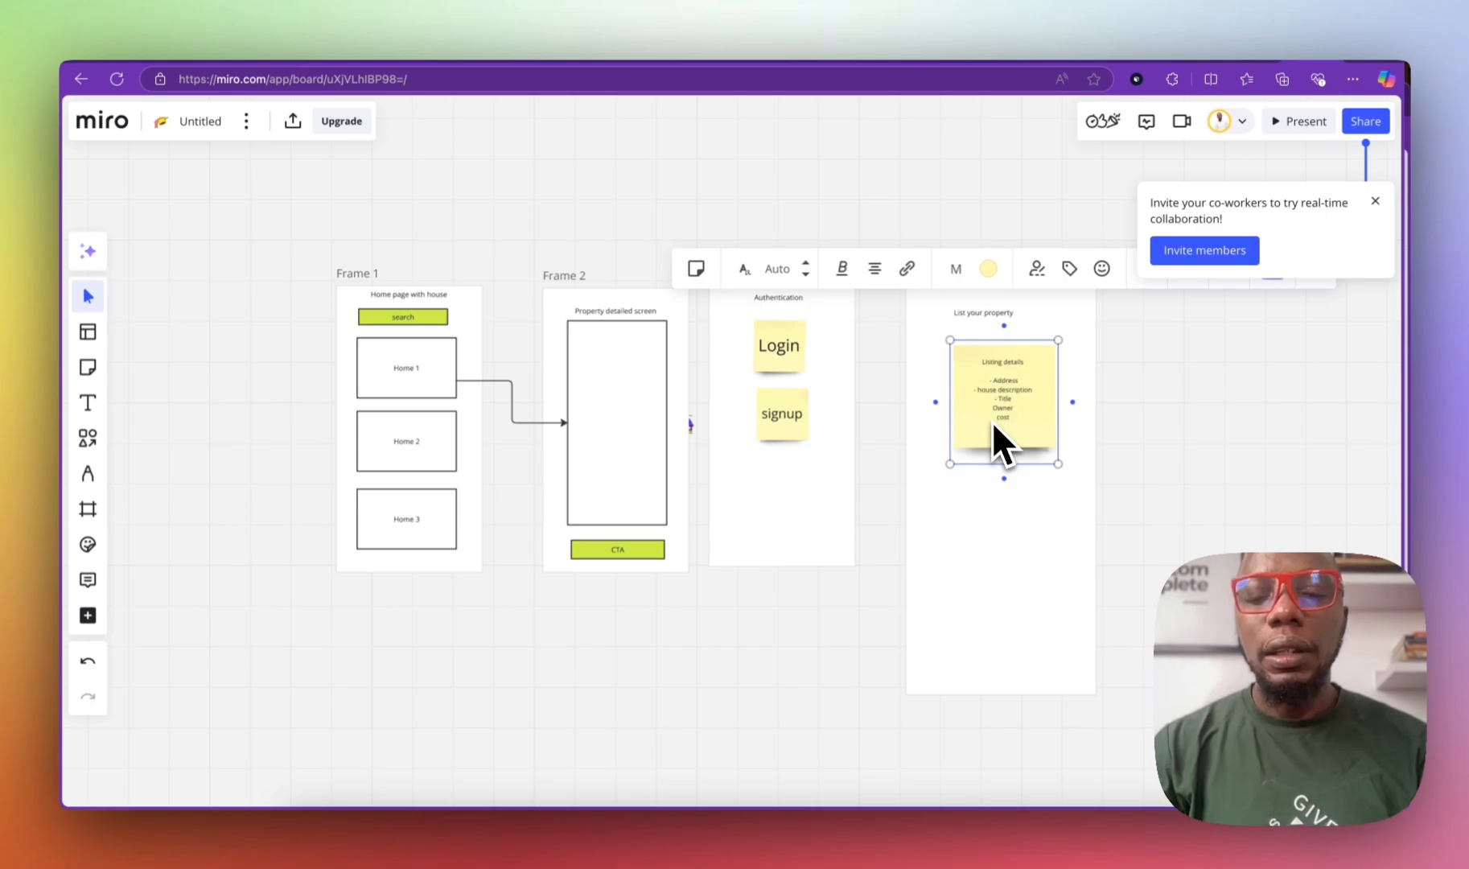
text(supporting)
key(Return)
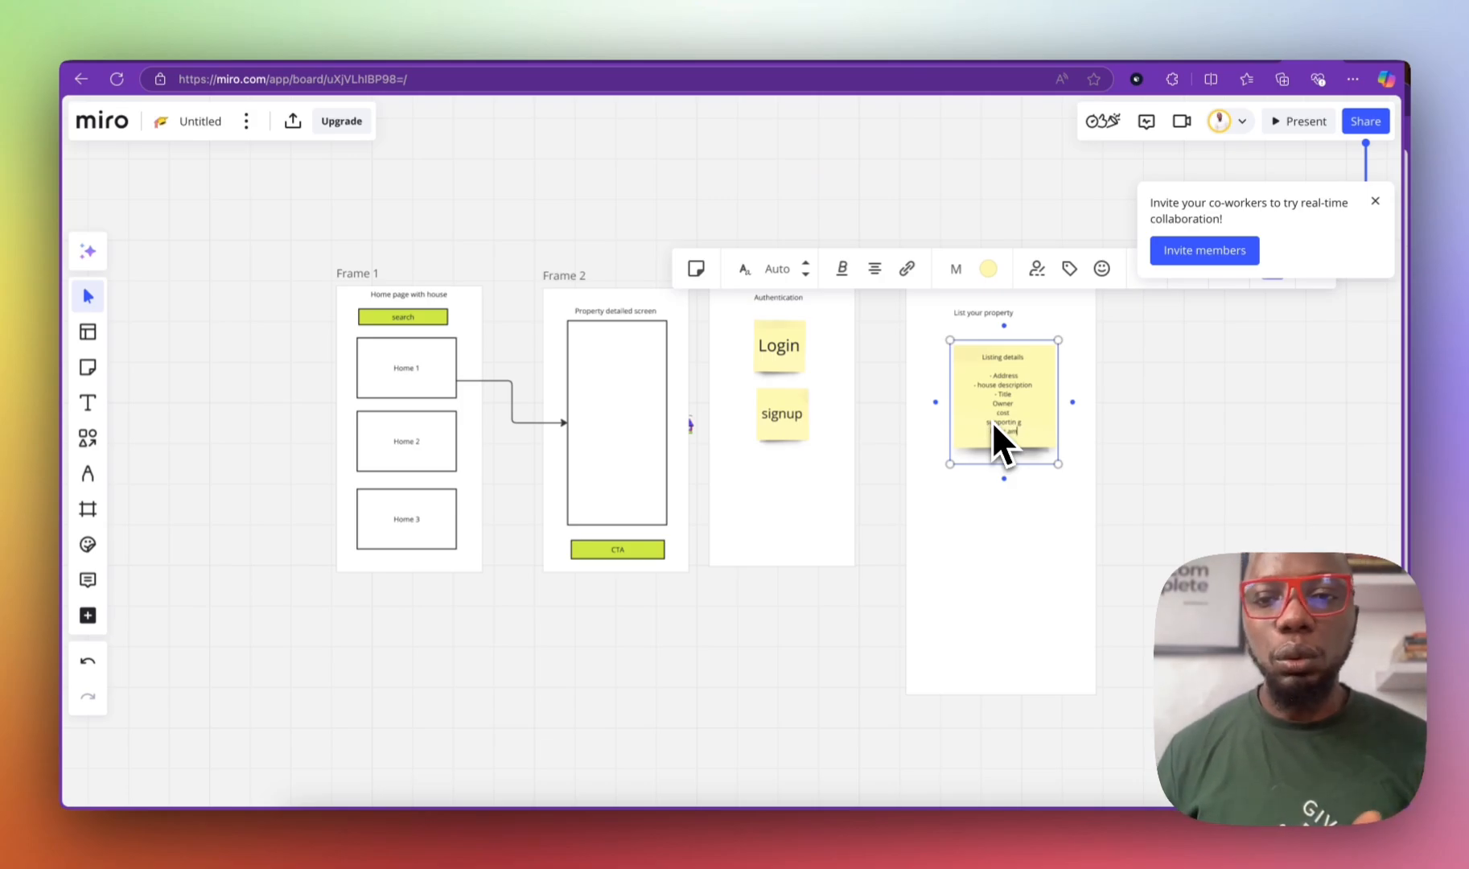
text(enities)
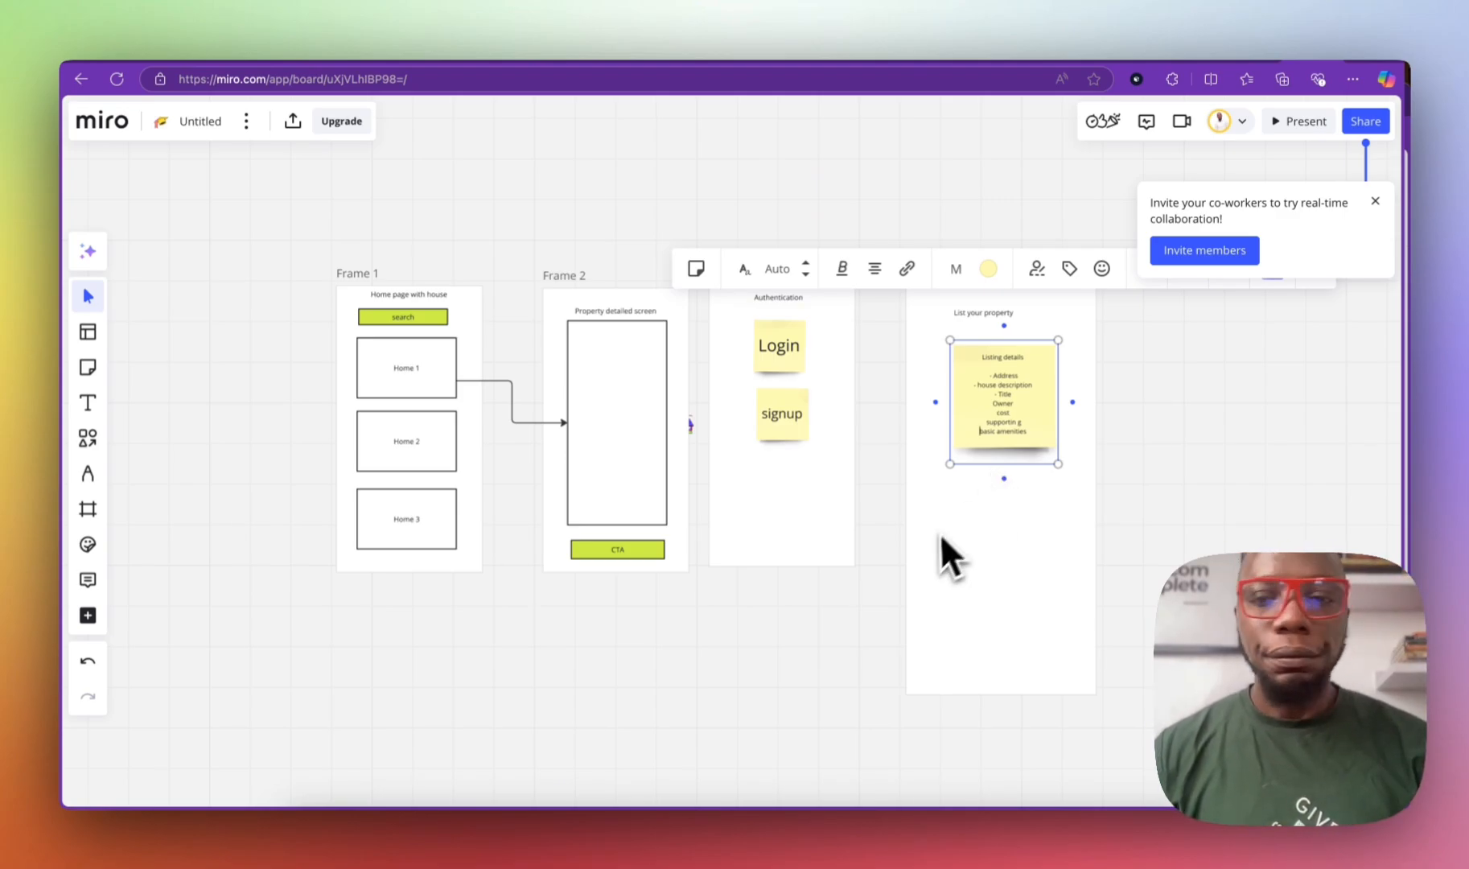
drag(933, 541, 926, 540)
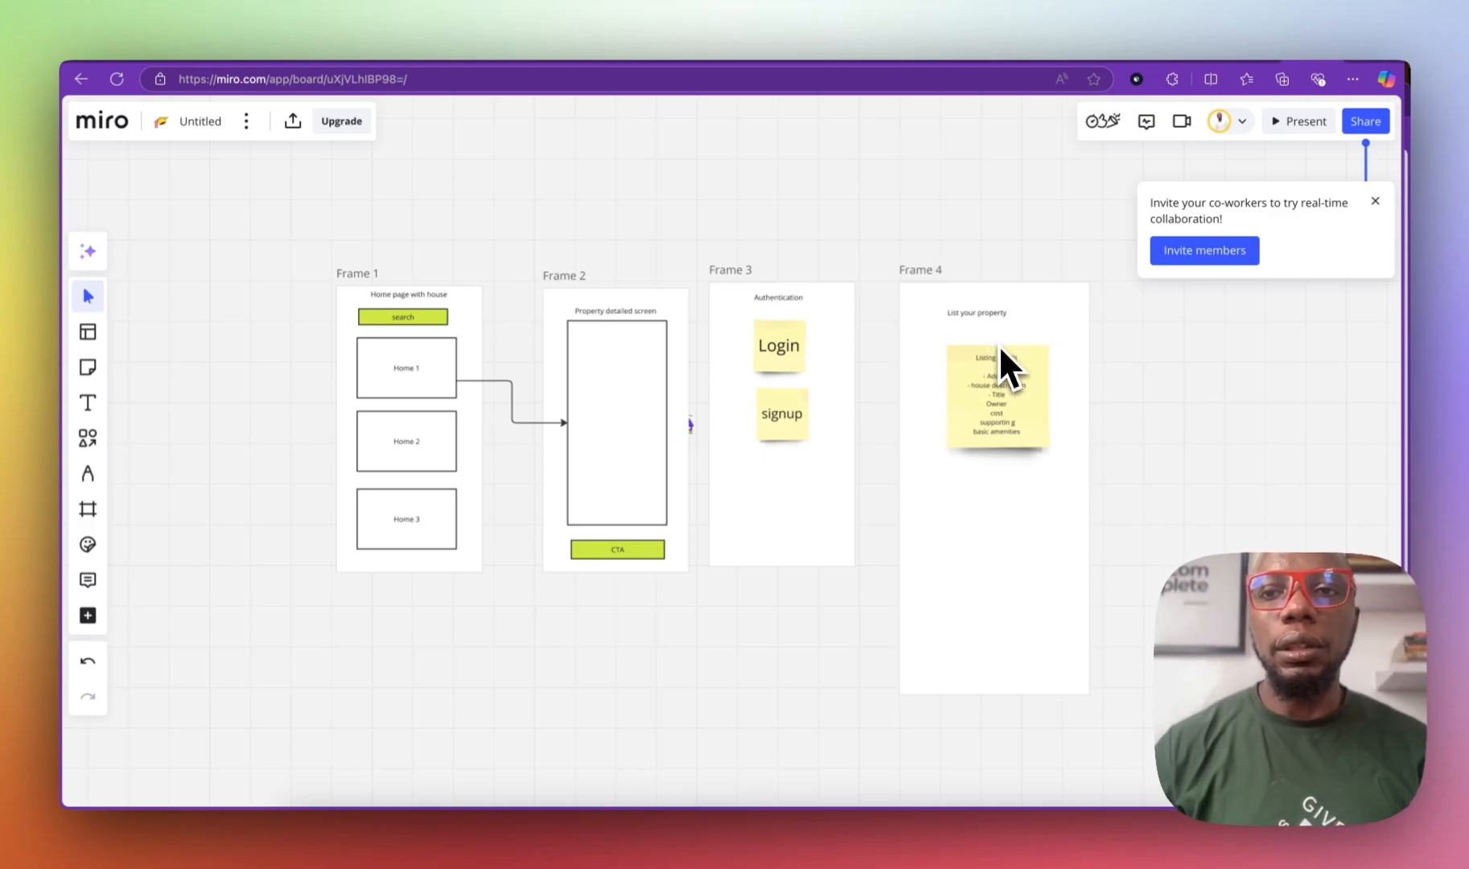
Step: Switch to the FlutterFlow dashboard and browse the grid of existing projects
click(1200, 41)
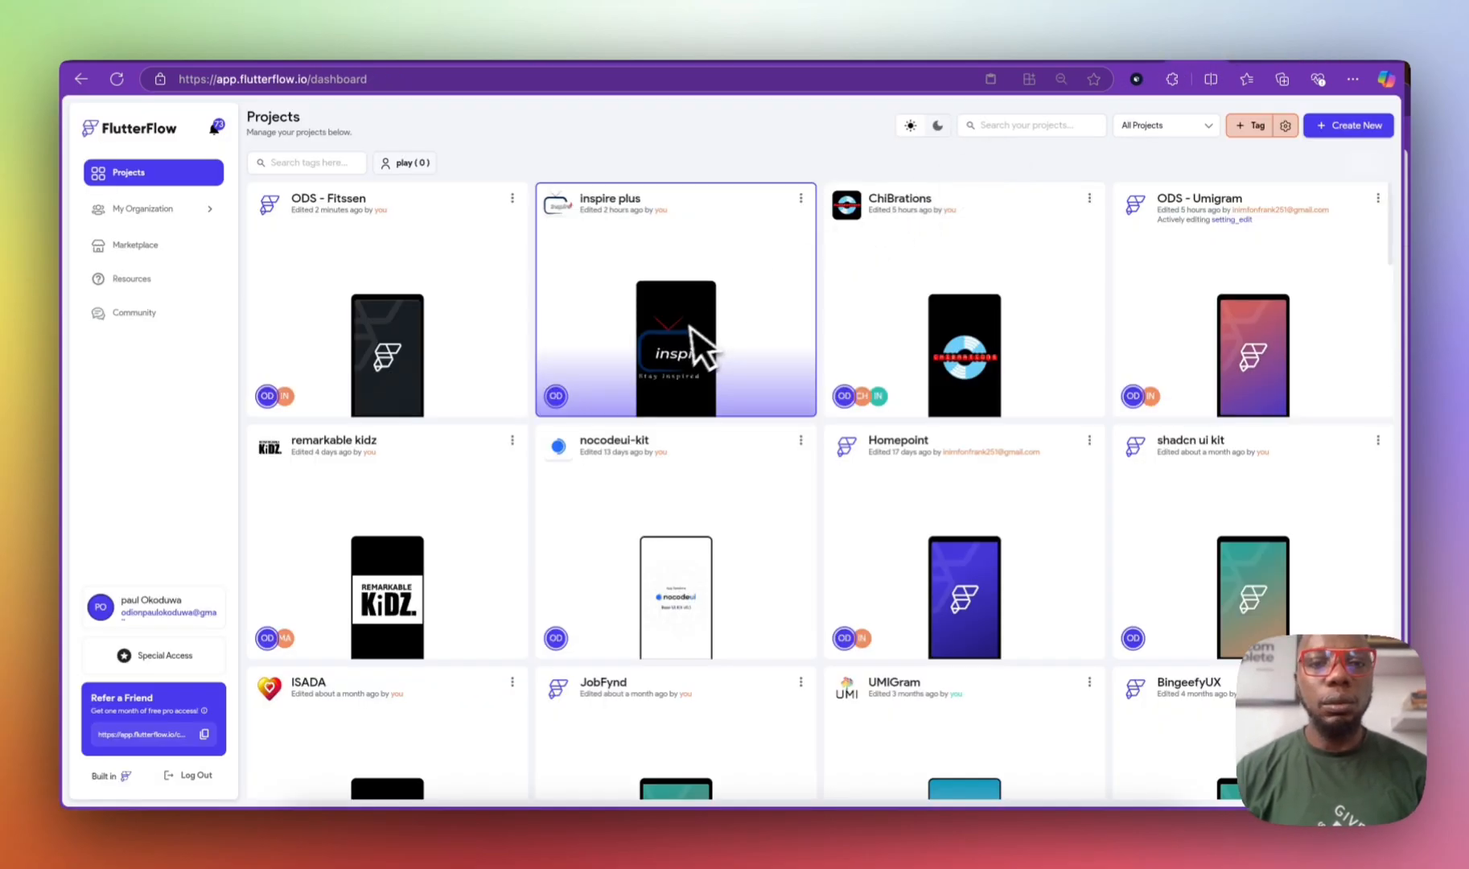
click(1345, 129)
click(1013, 230)
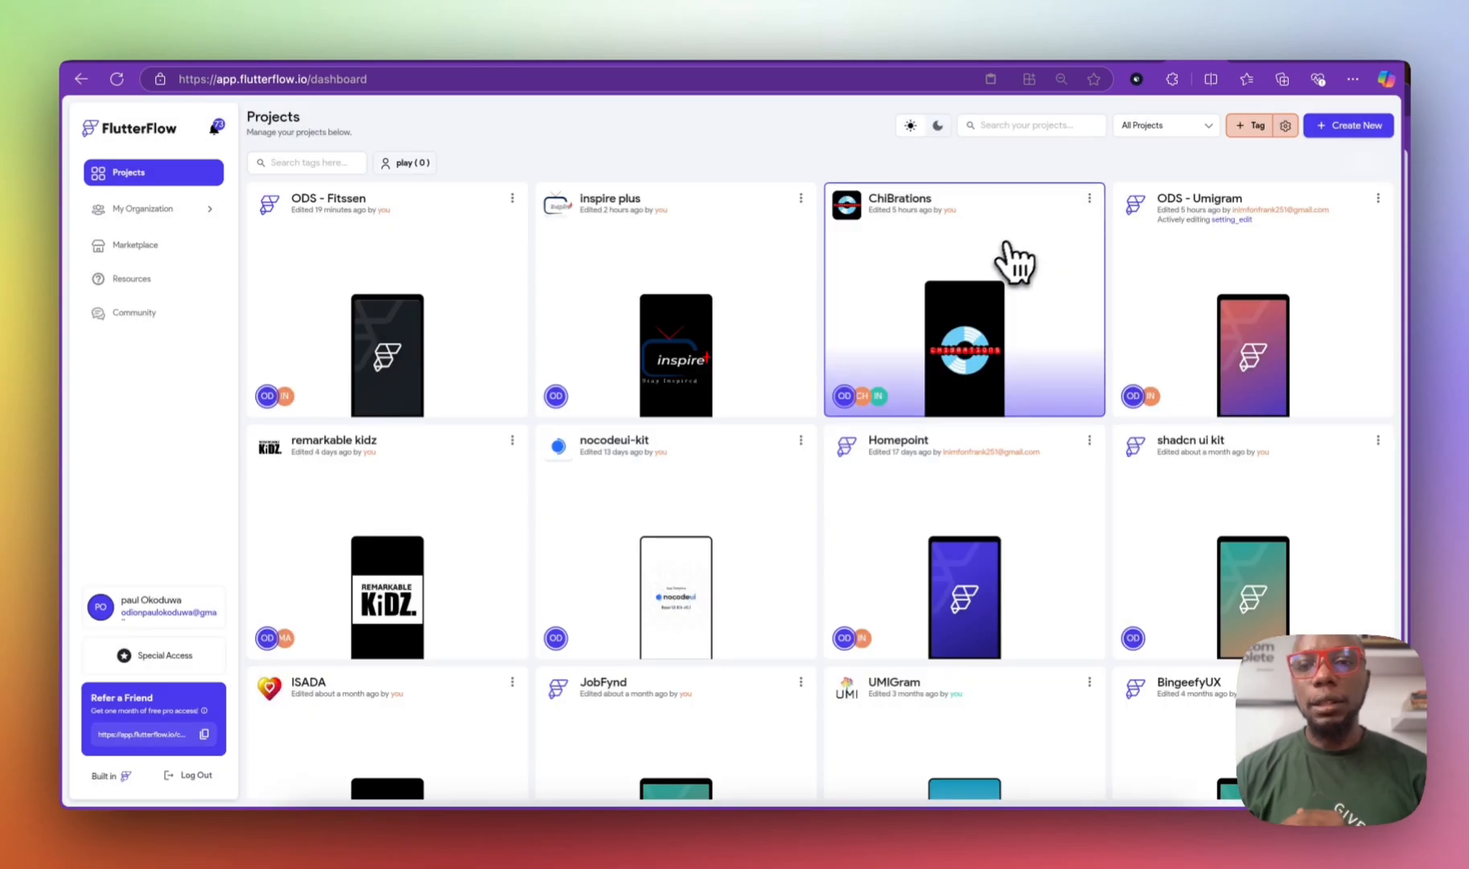
scroll(714, 386, down, 10)
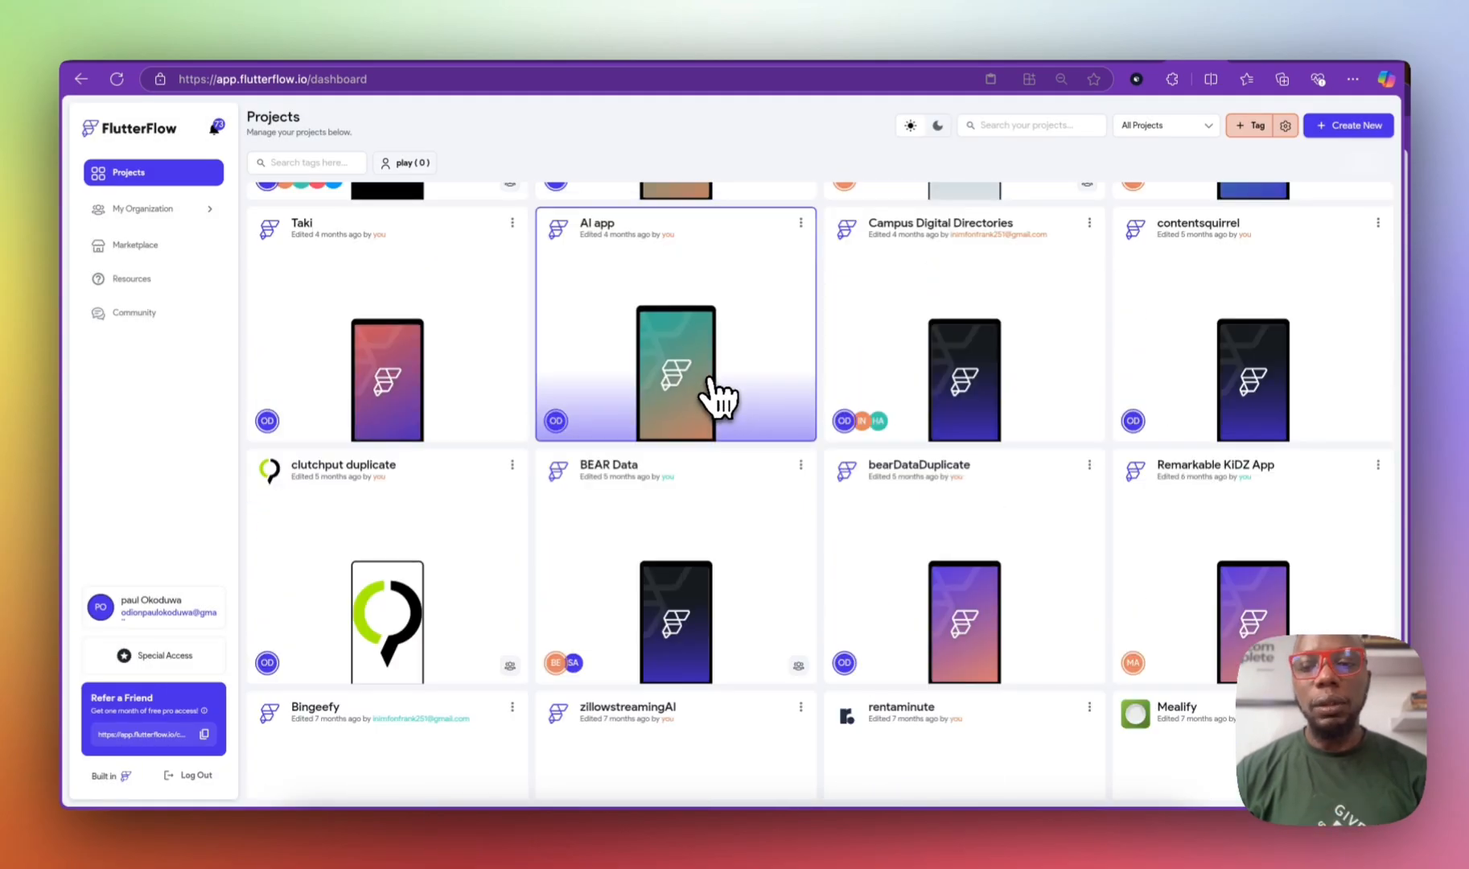
scroll(709, 382, down, 7)
scroll(710, 382, up, 8)
scroll(681, 350, up, 6)
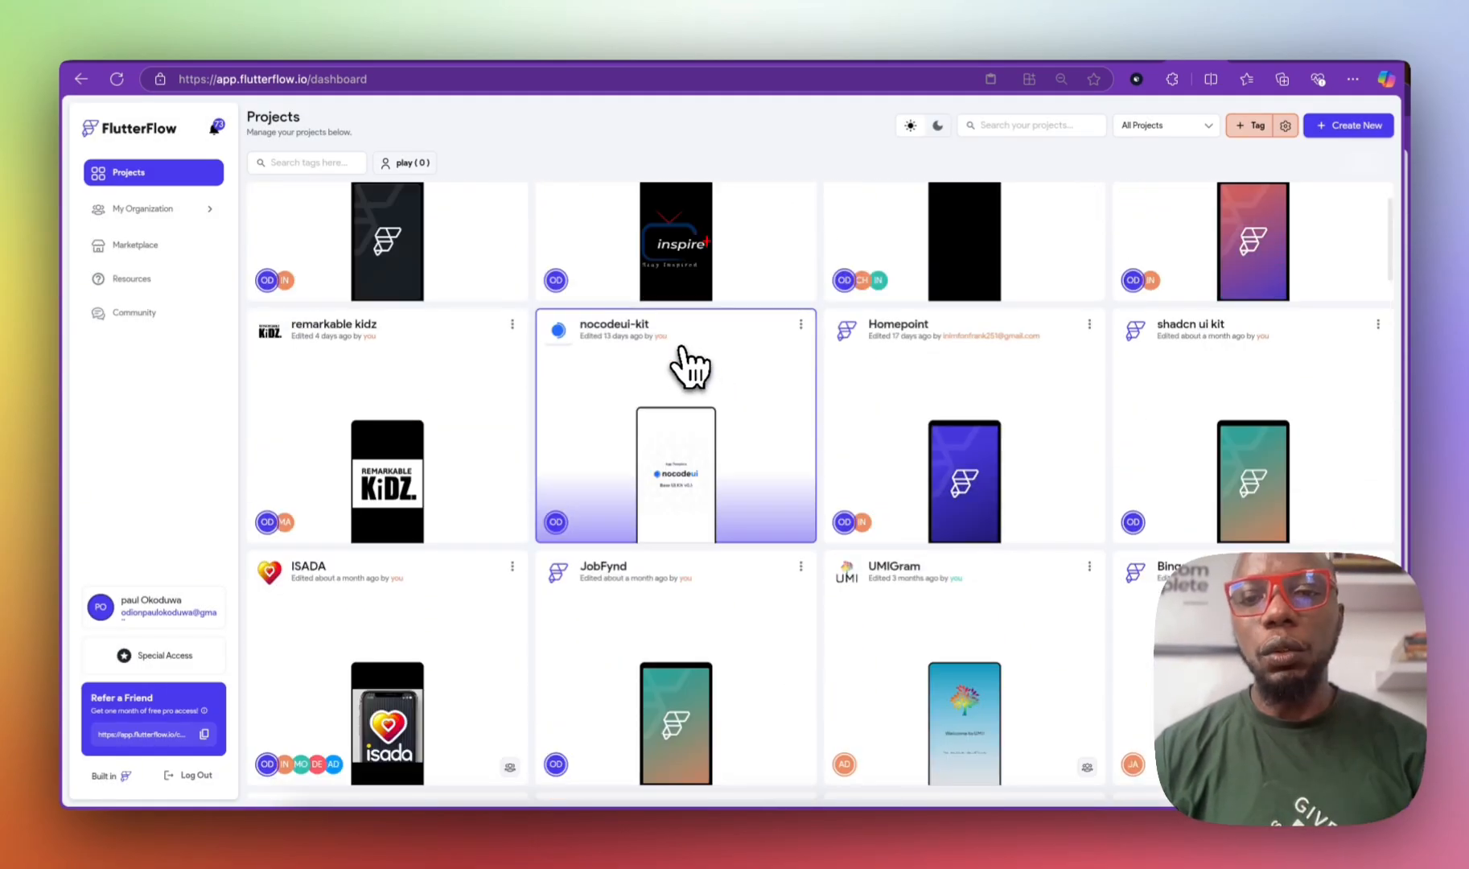
scroll(689, 366, down, 5)
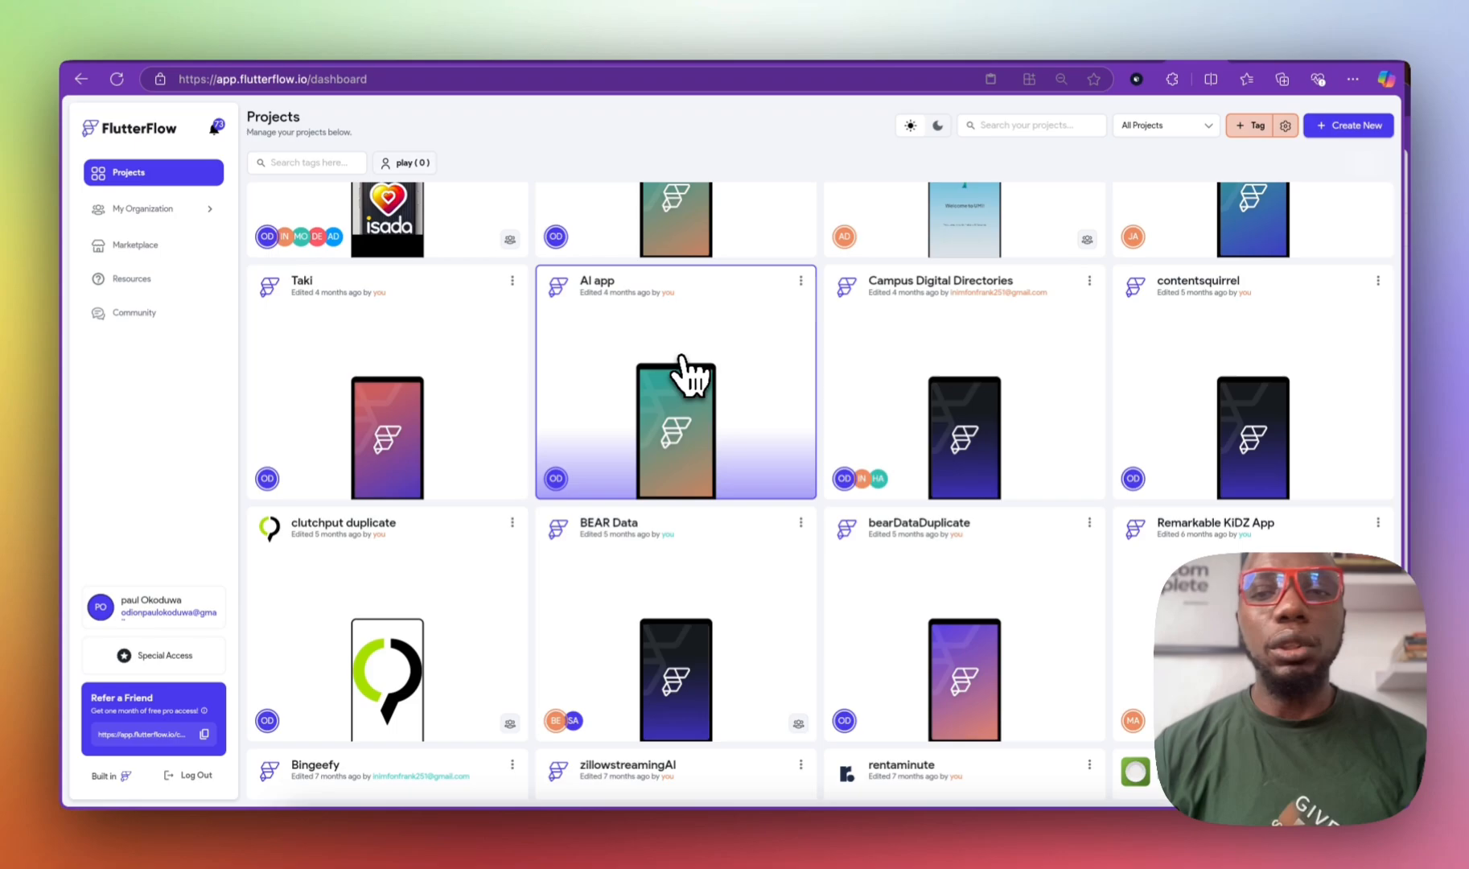
scroll(680, 370, up, 6)
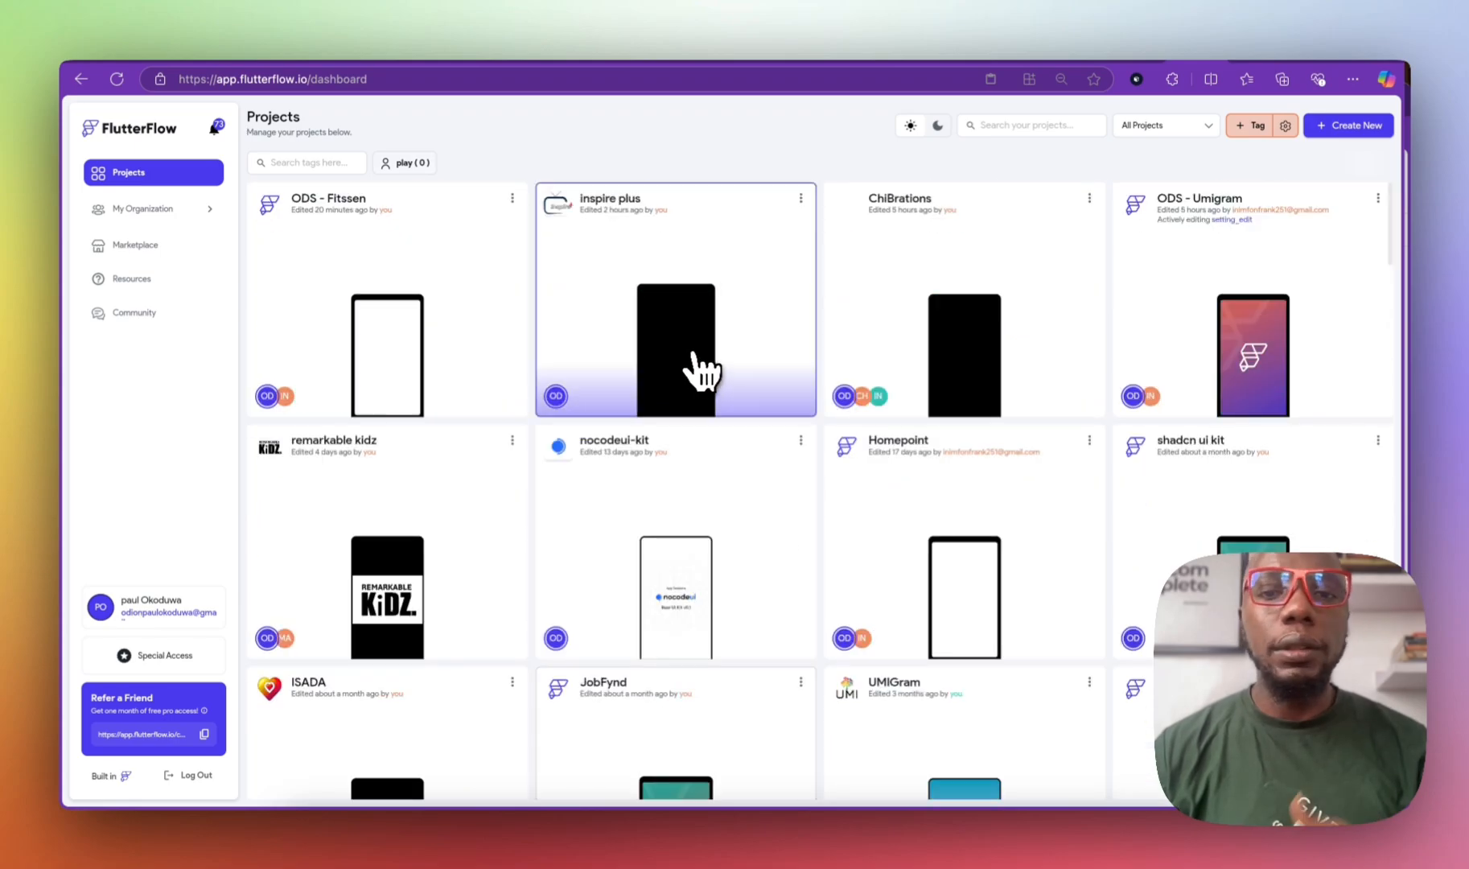
Step: Start a new project named 'Listaside' and create it as a blank app
click(1351, 128)
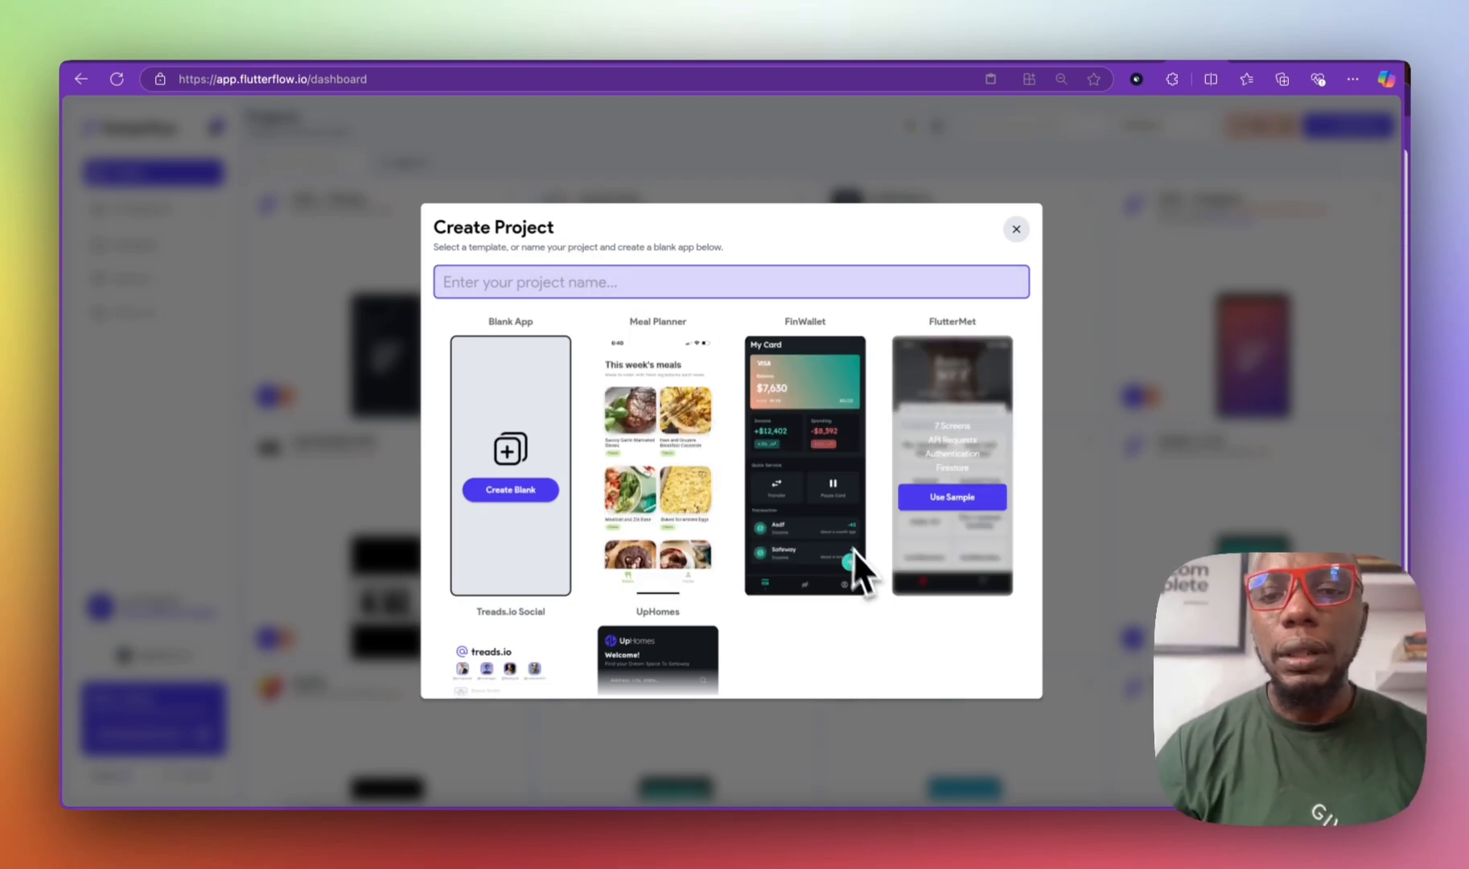
scroll(844, 417, down, 3)
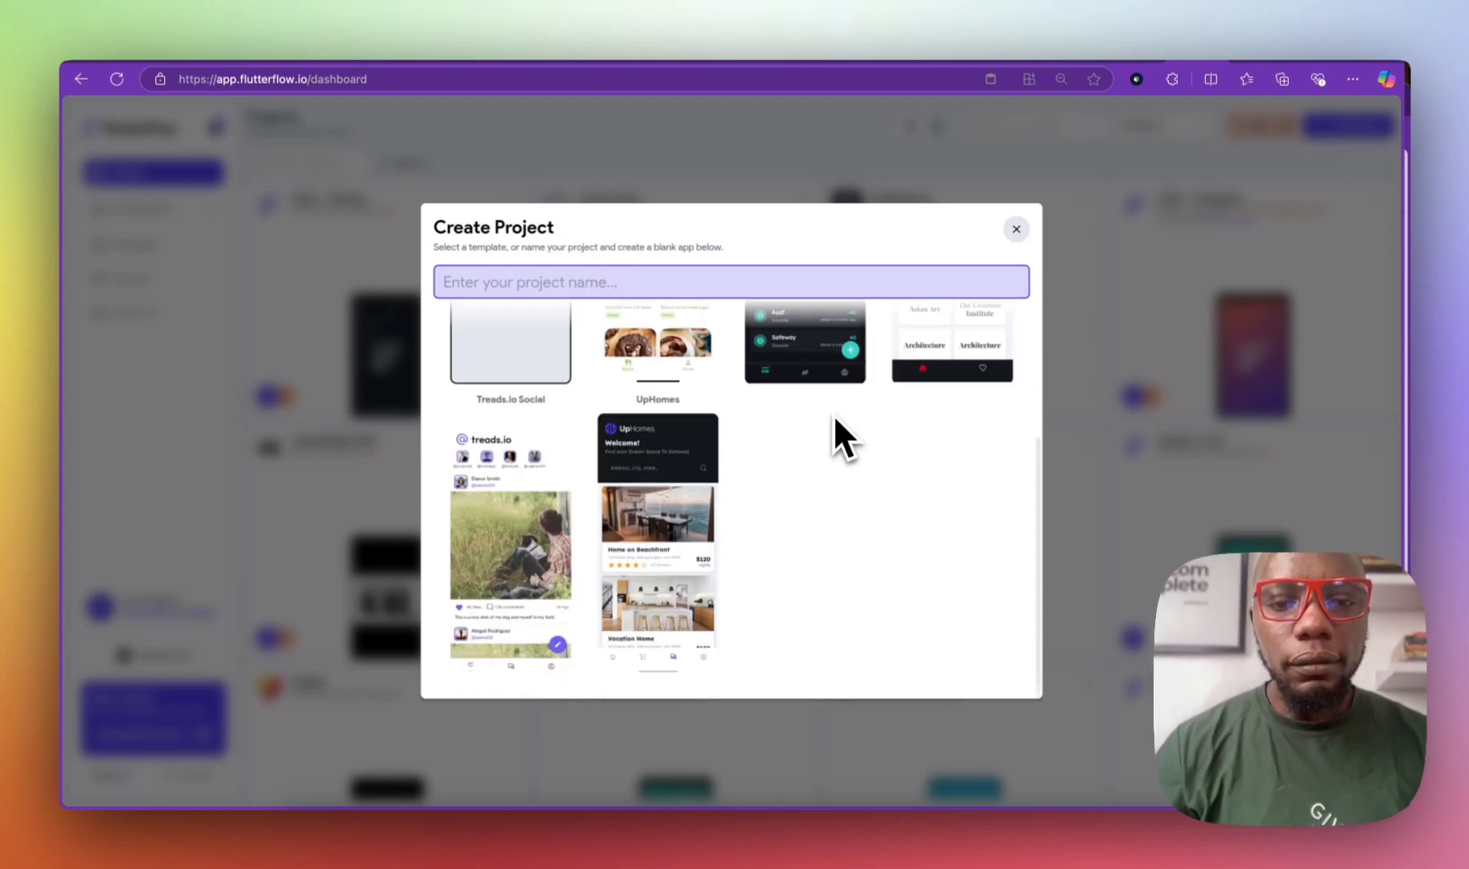
mouse_move(622, 567)
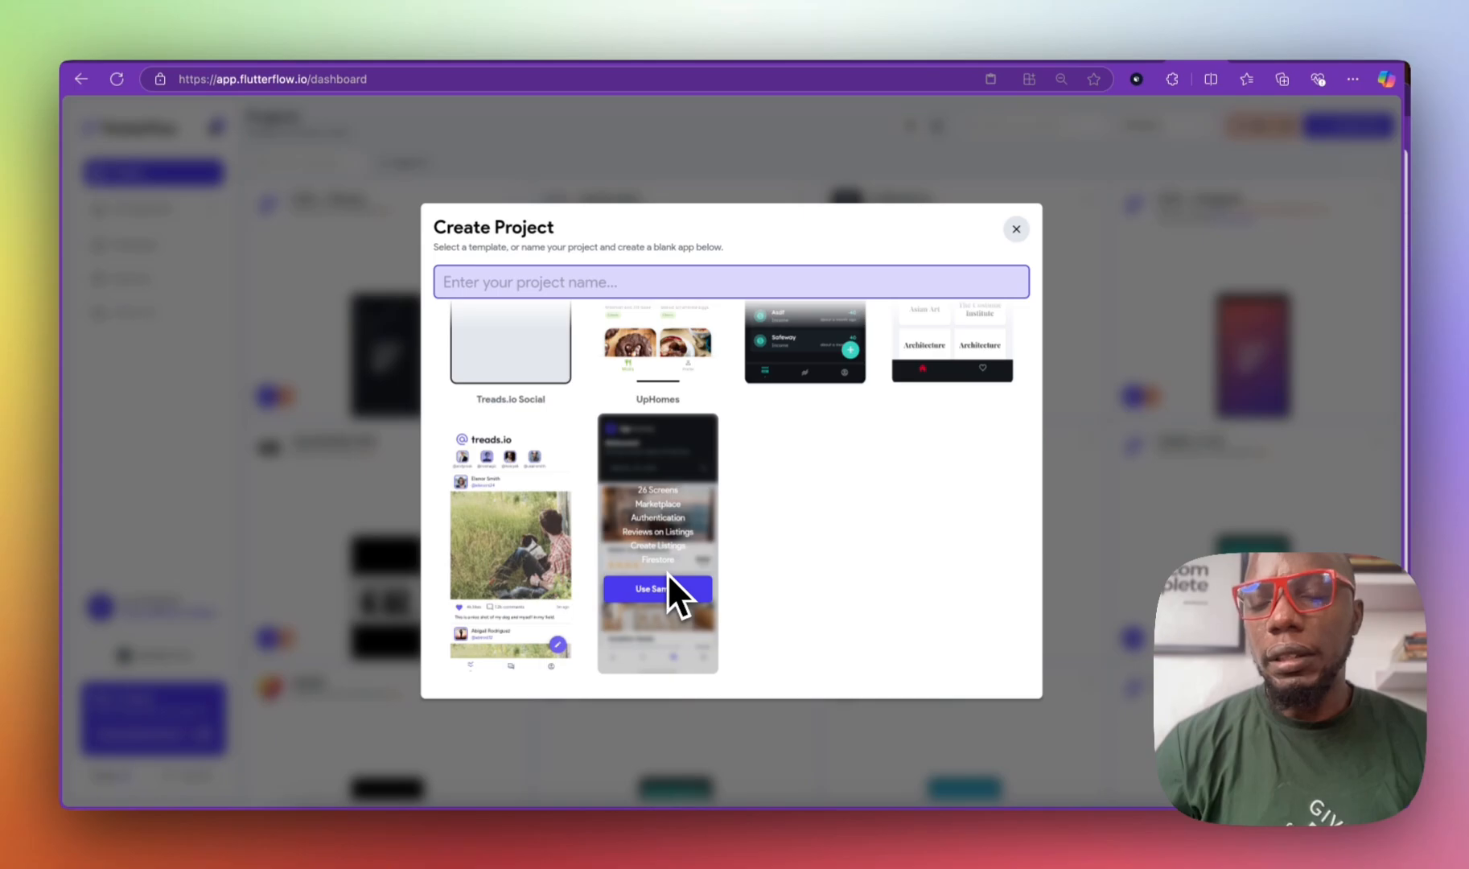
scroll(665, 573, up, 5)
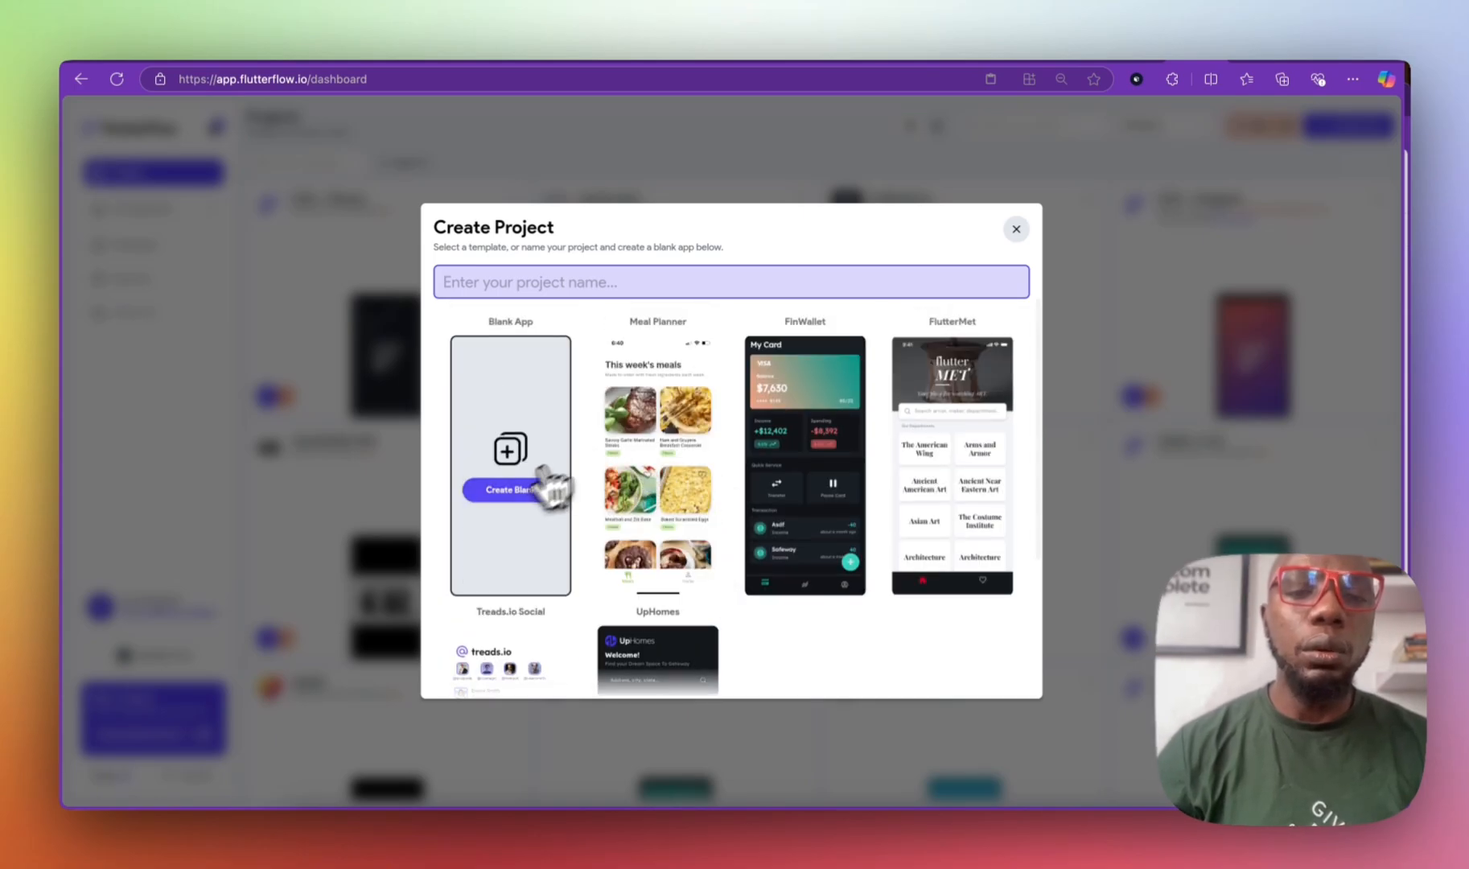
click(513, 498)
click(595, 281)
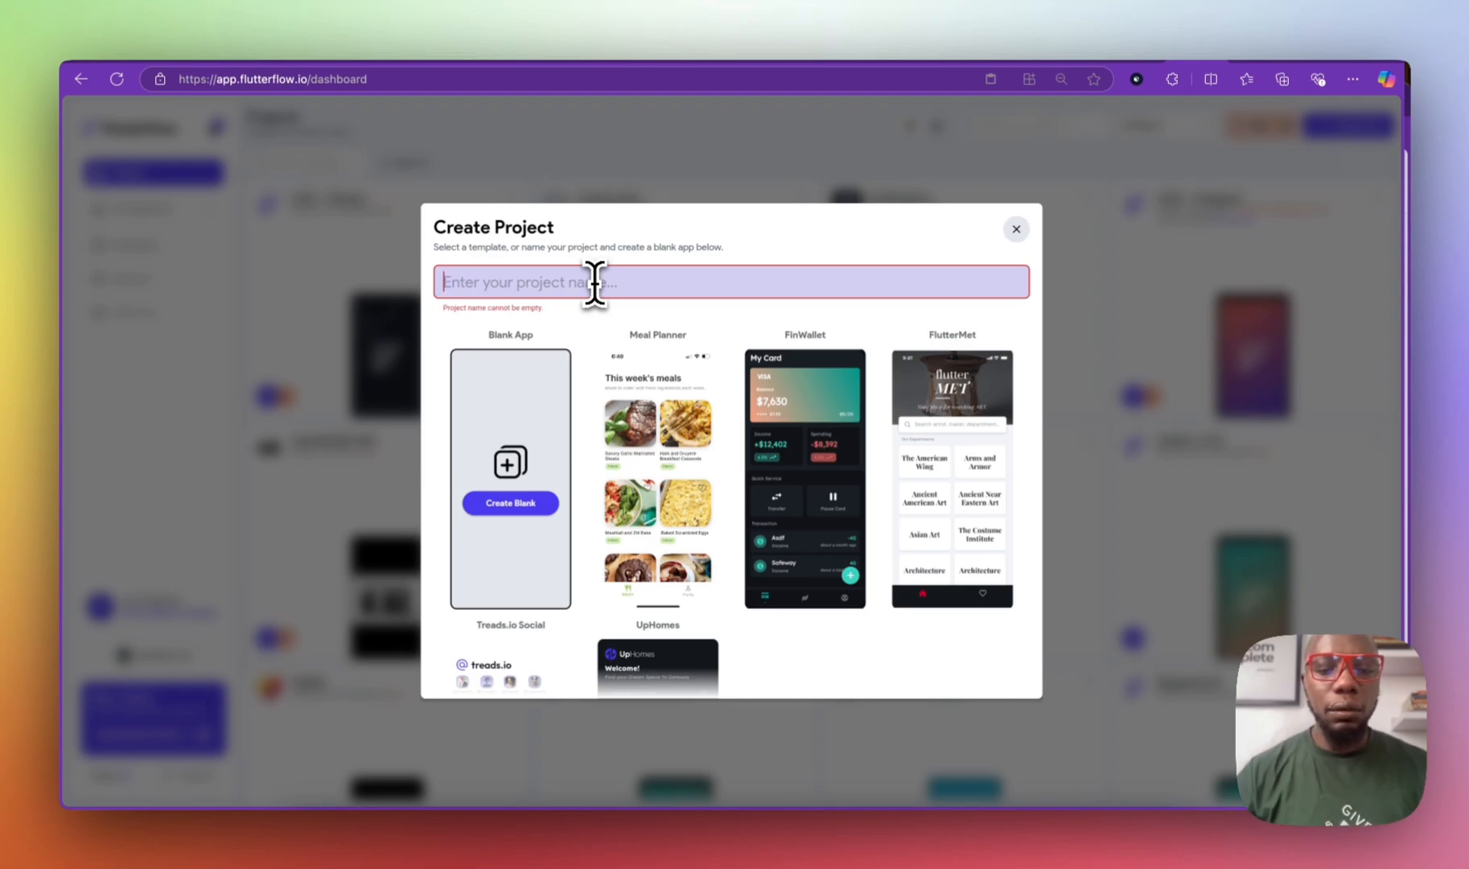
text(List)
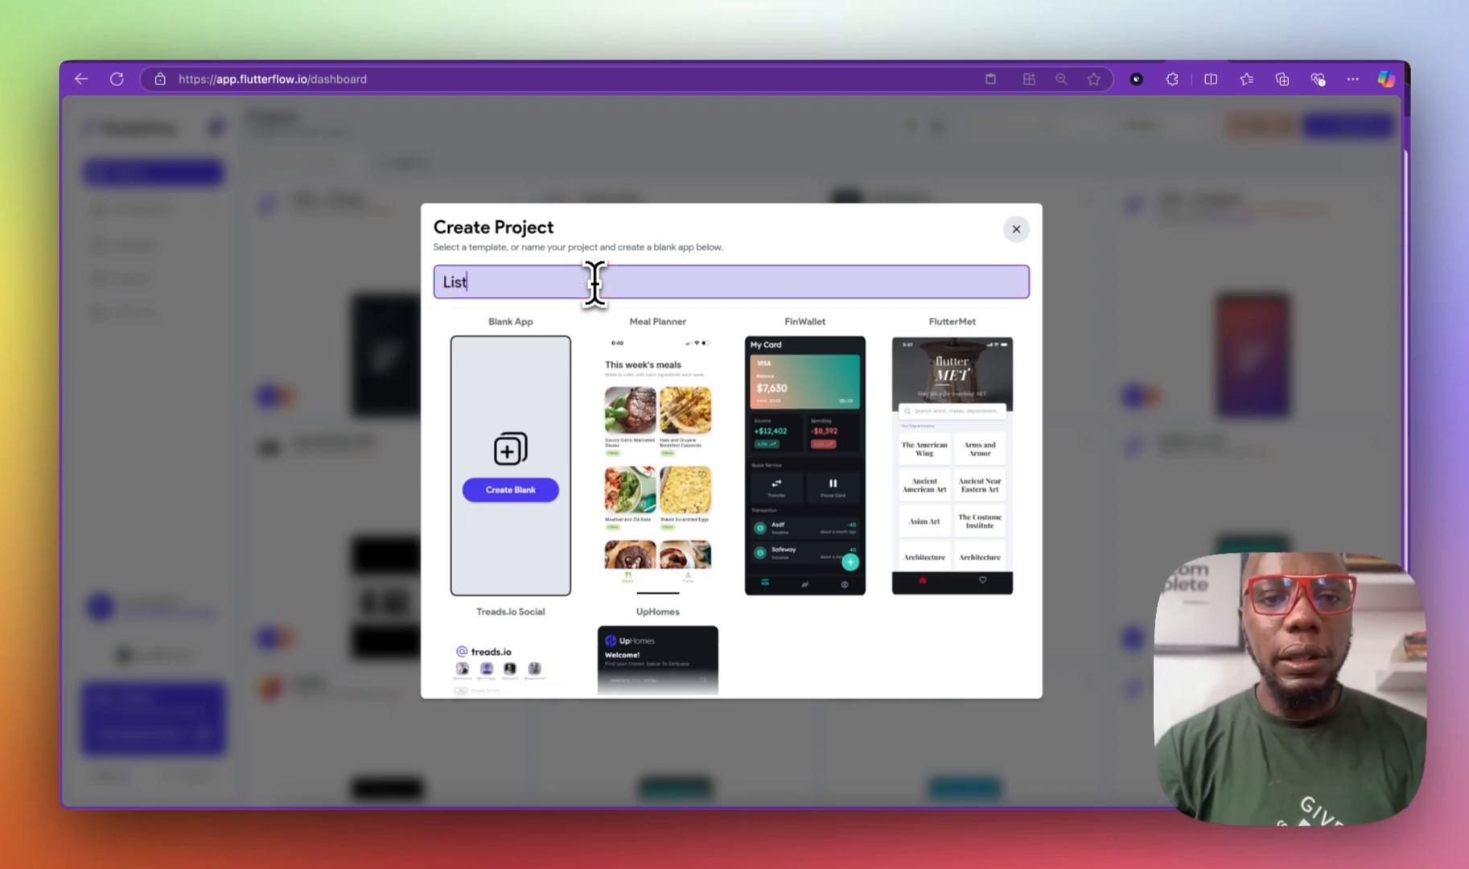
text(aside)
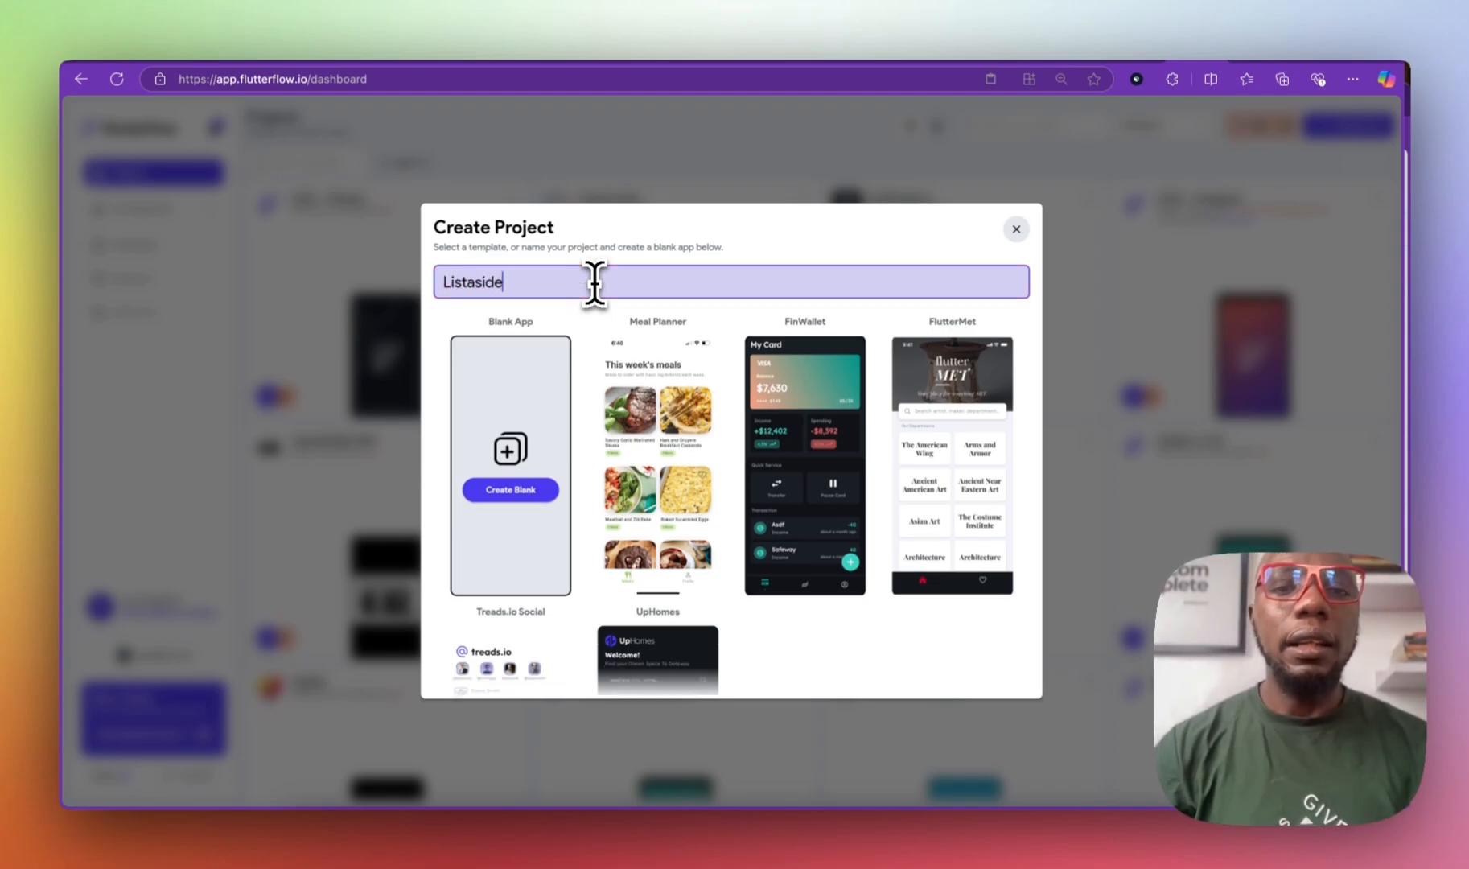
click(518, 495)
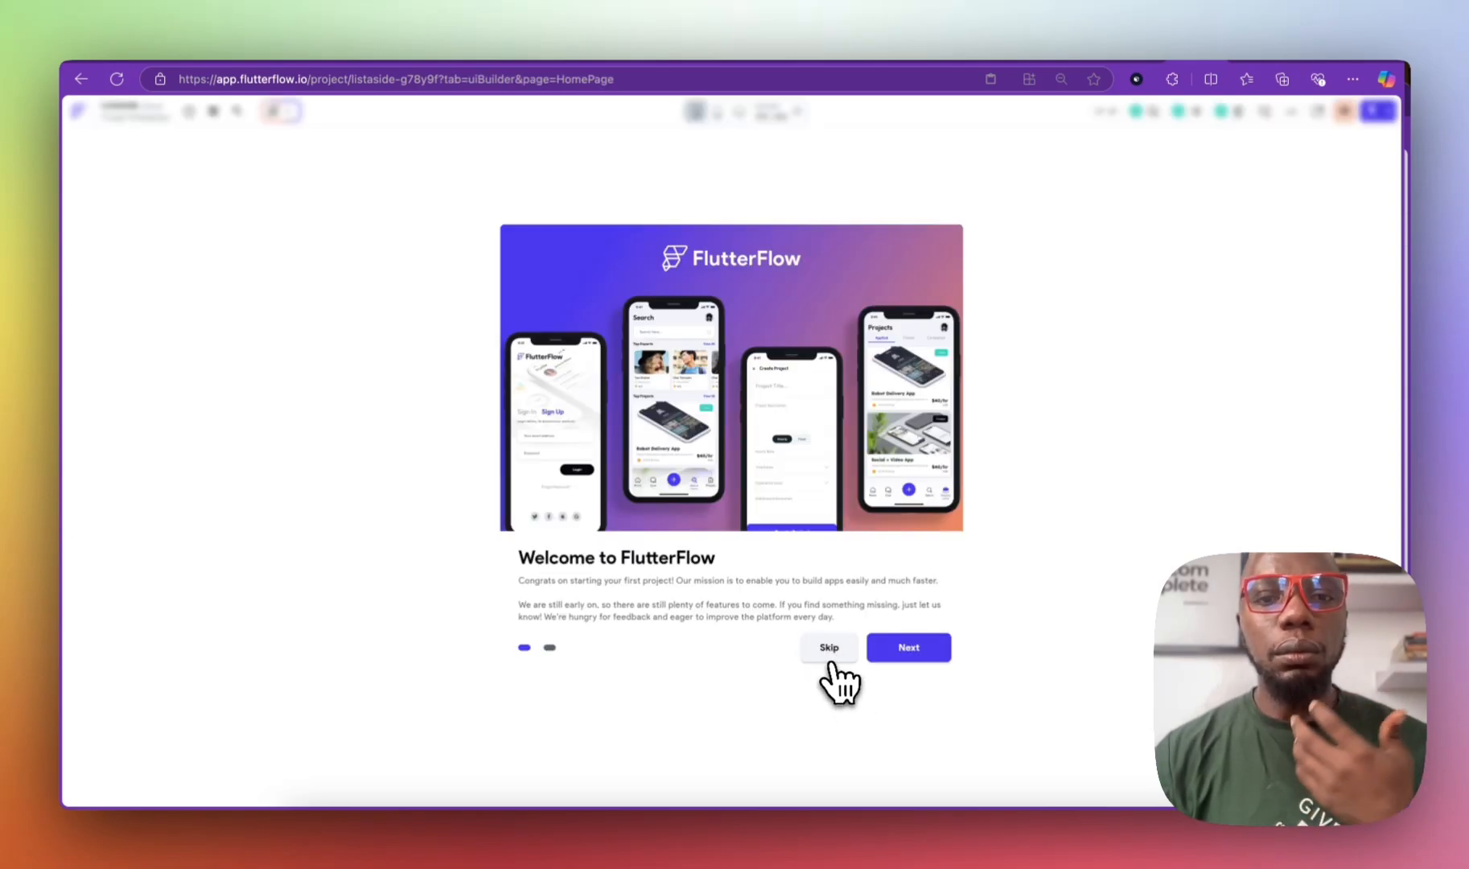
Step: Skip the welcome screens and go to App Settings > Firebase for Listaside
click(891, 649)
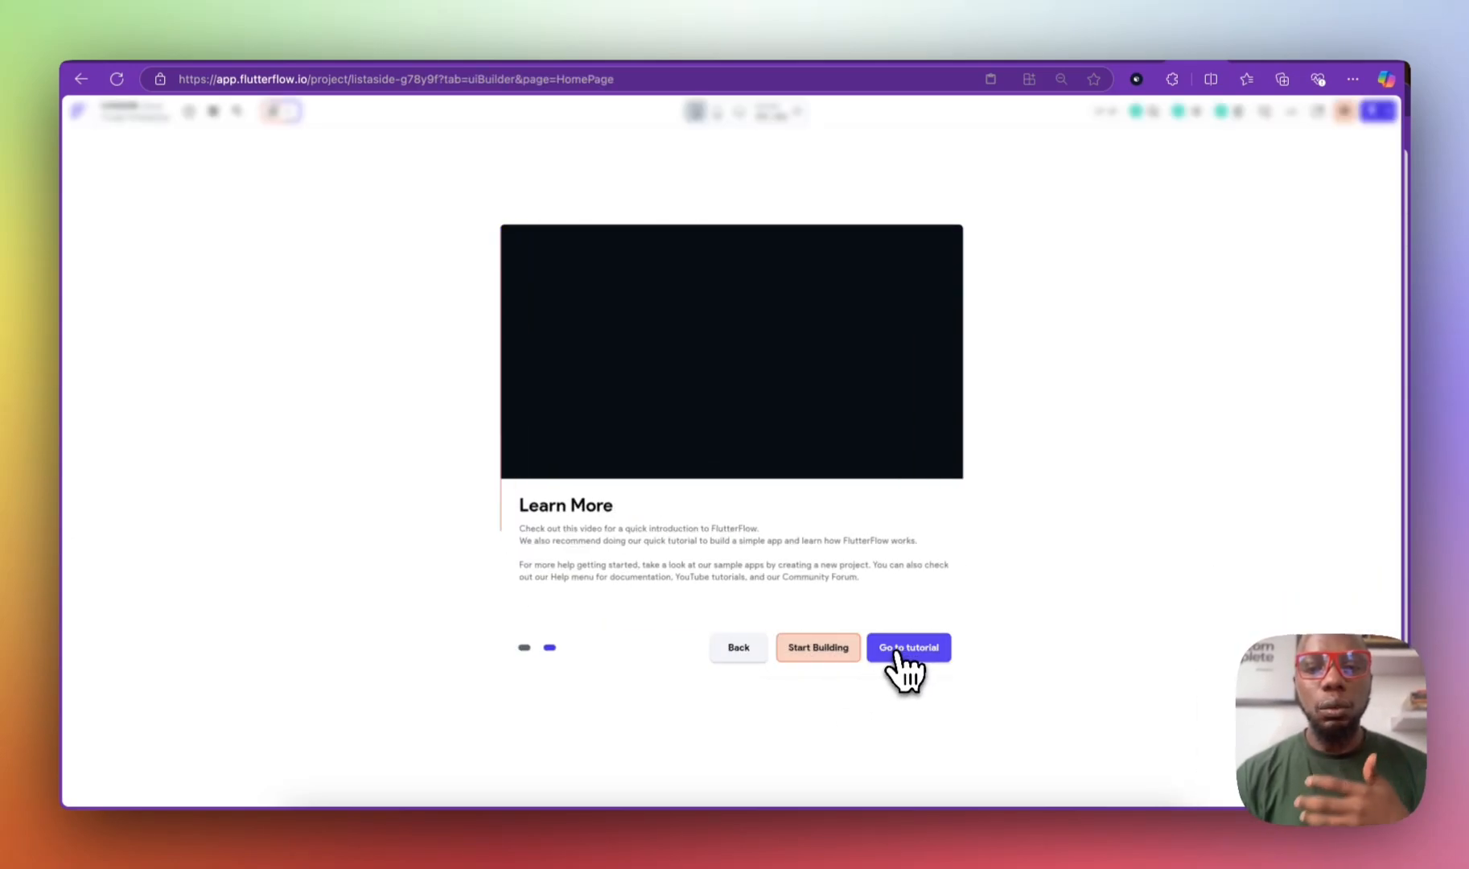
click(809, 649)
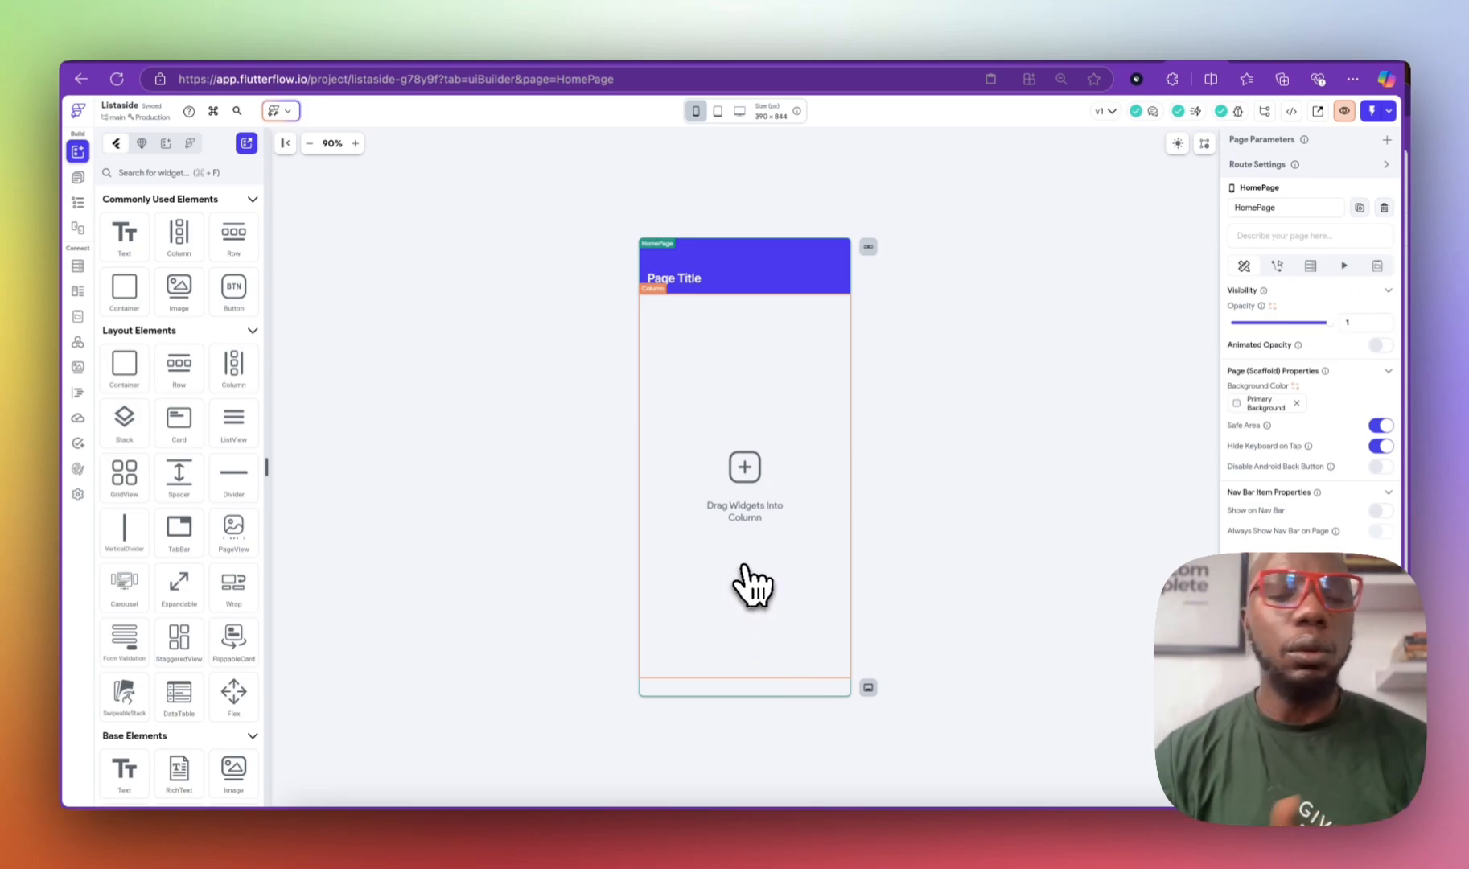
click(77, 494)
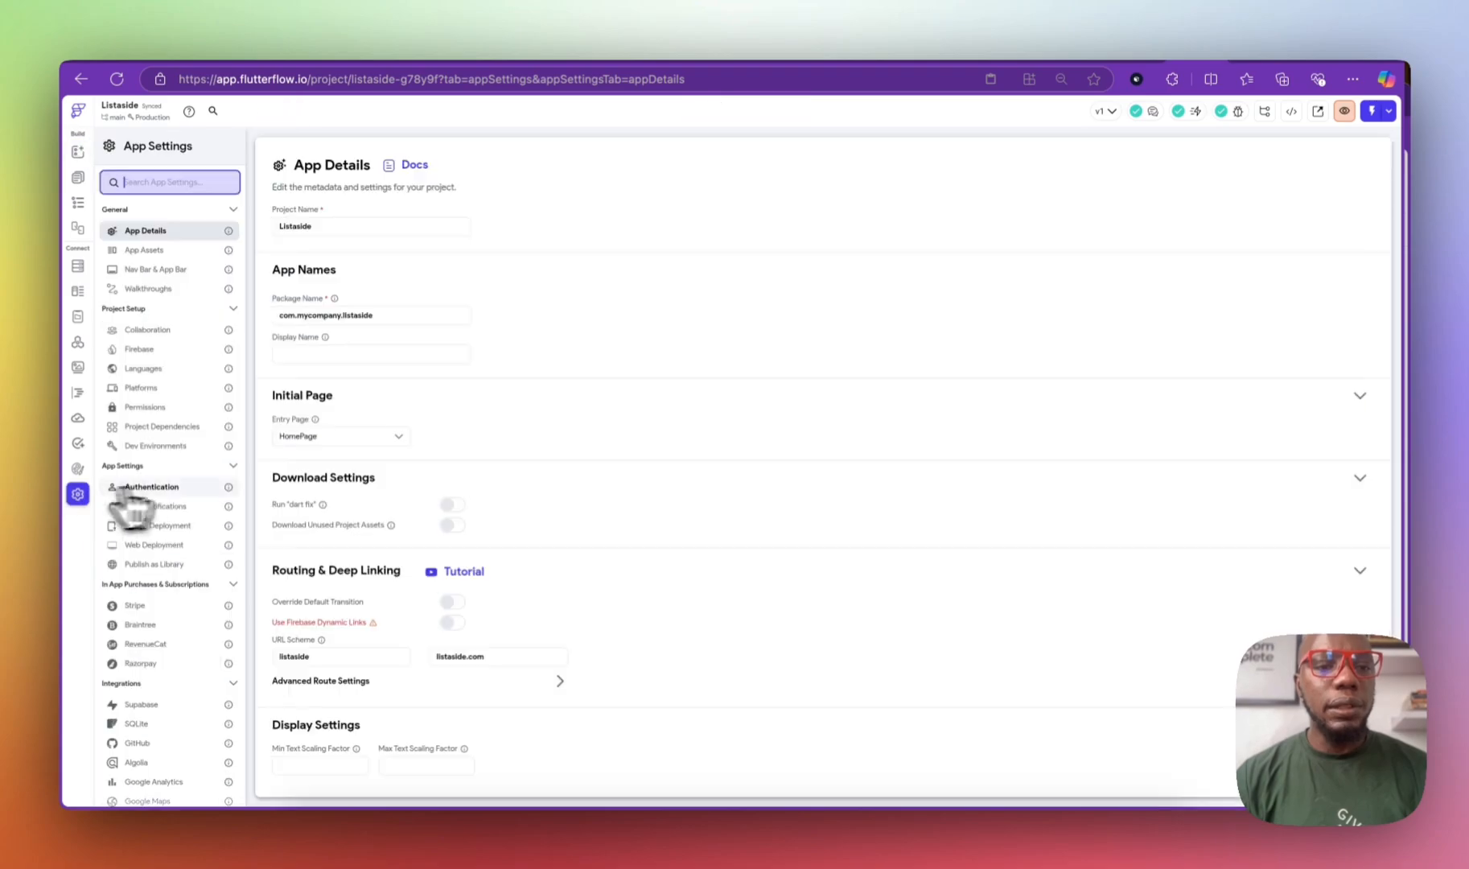
scroll(229, 494, down, 2)
scroll(228, 500, up, 2)
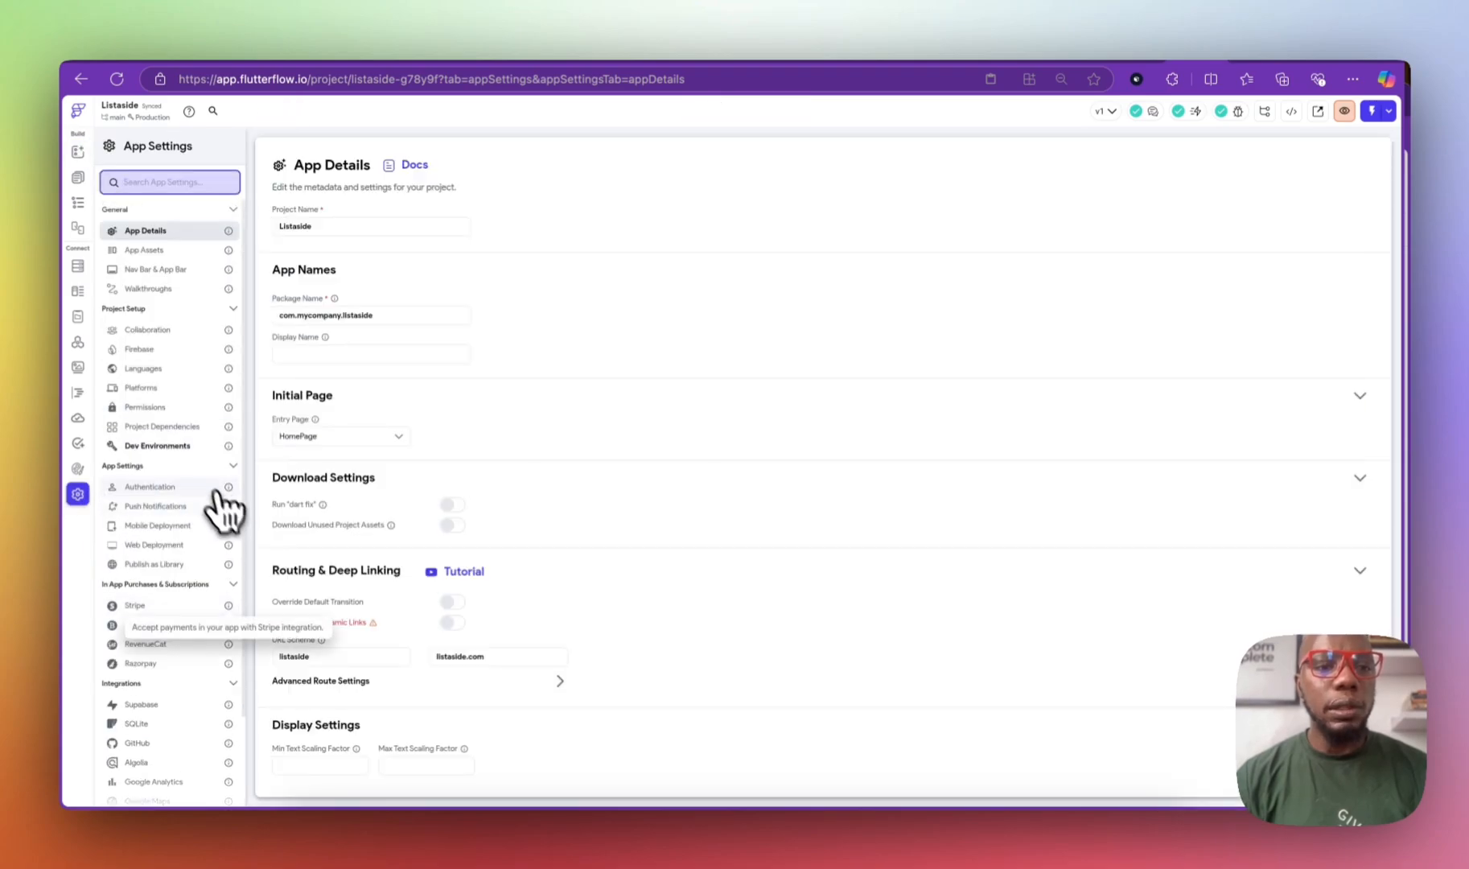
click(153, 351)
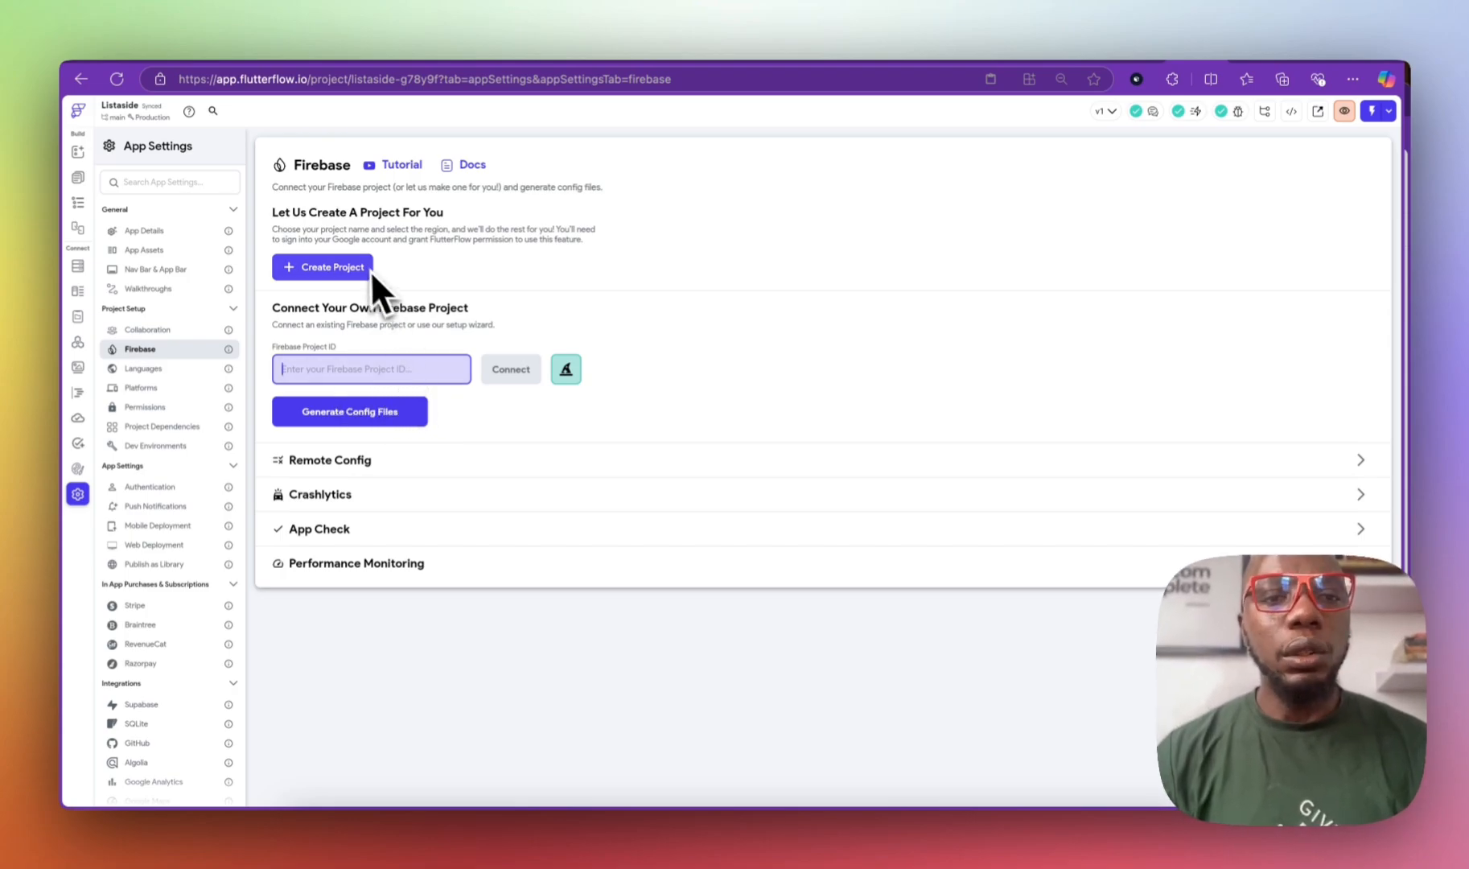
Step: Create a new Listaside Firebase project in region nam5 (United States) via Google sign-in
click(322, 272)
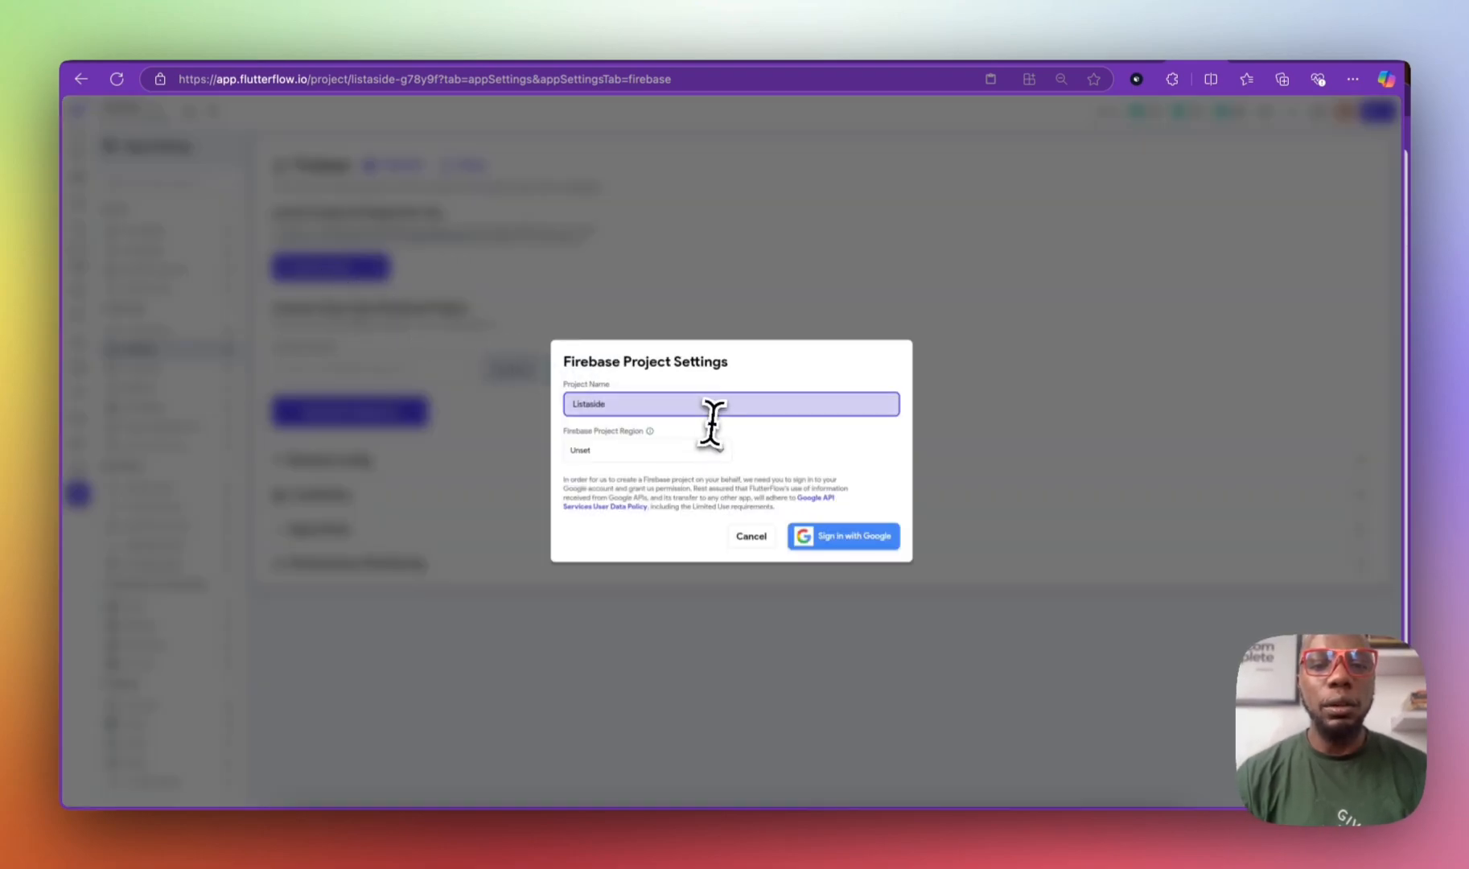
drag(604, 401, 486, 385)
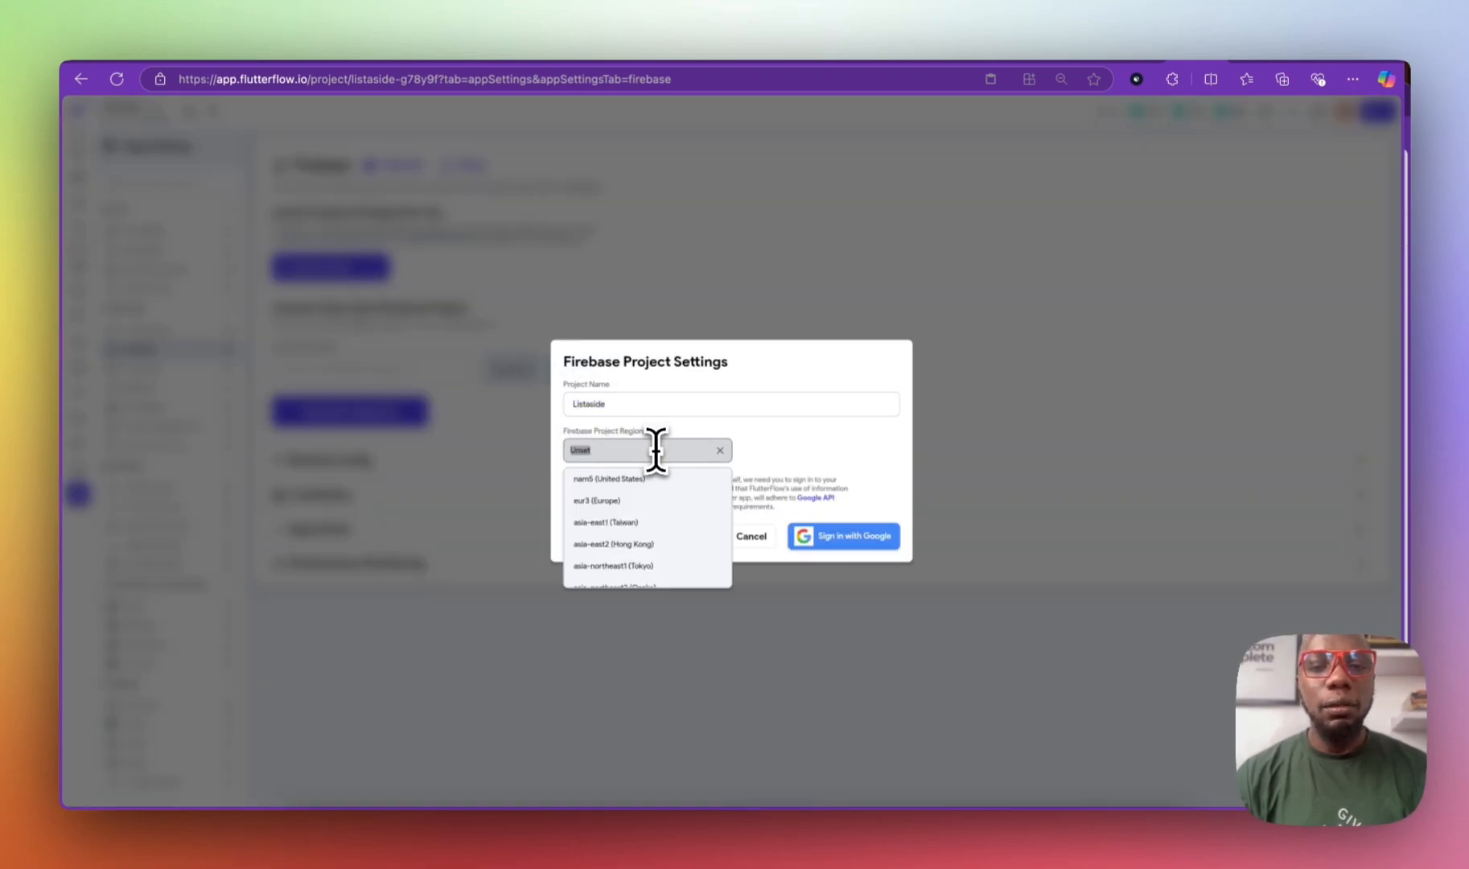
click(652, 483)
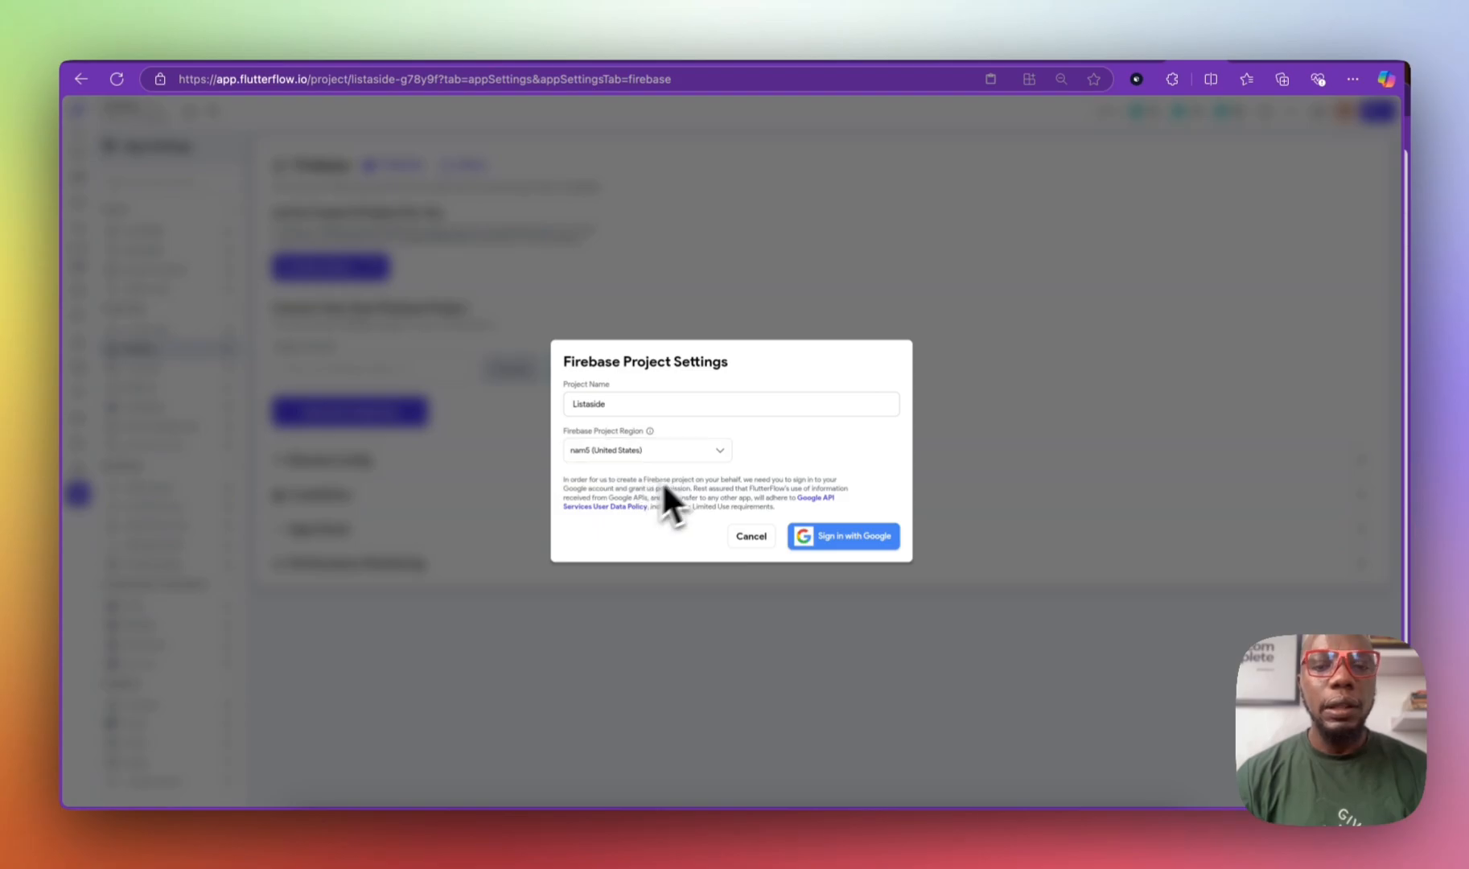
click(826, 537)
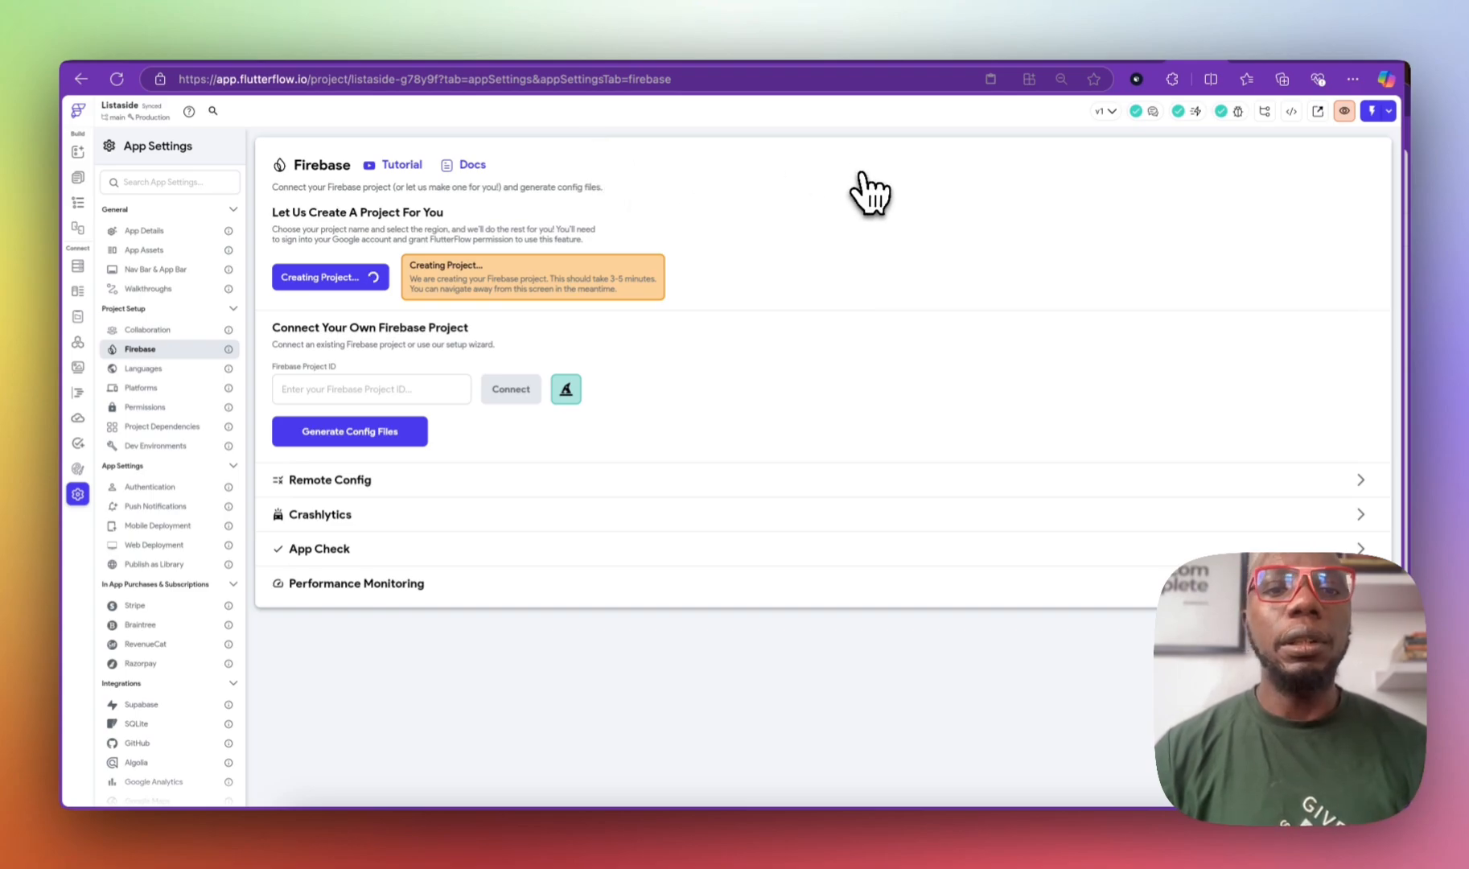
Step: In a new tab, load the Firebase website and go to its console's project list
click(1361, 48)
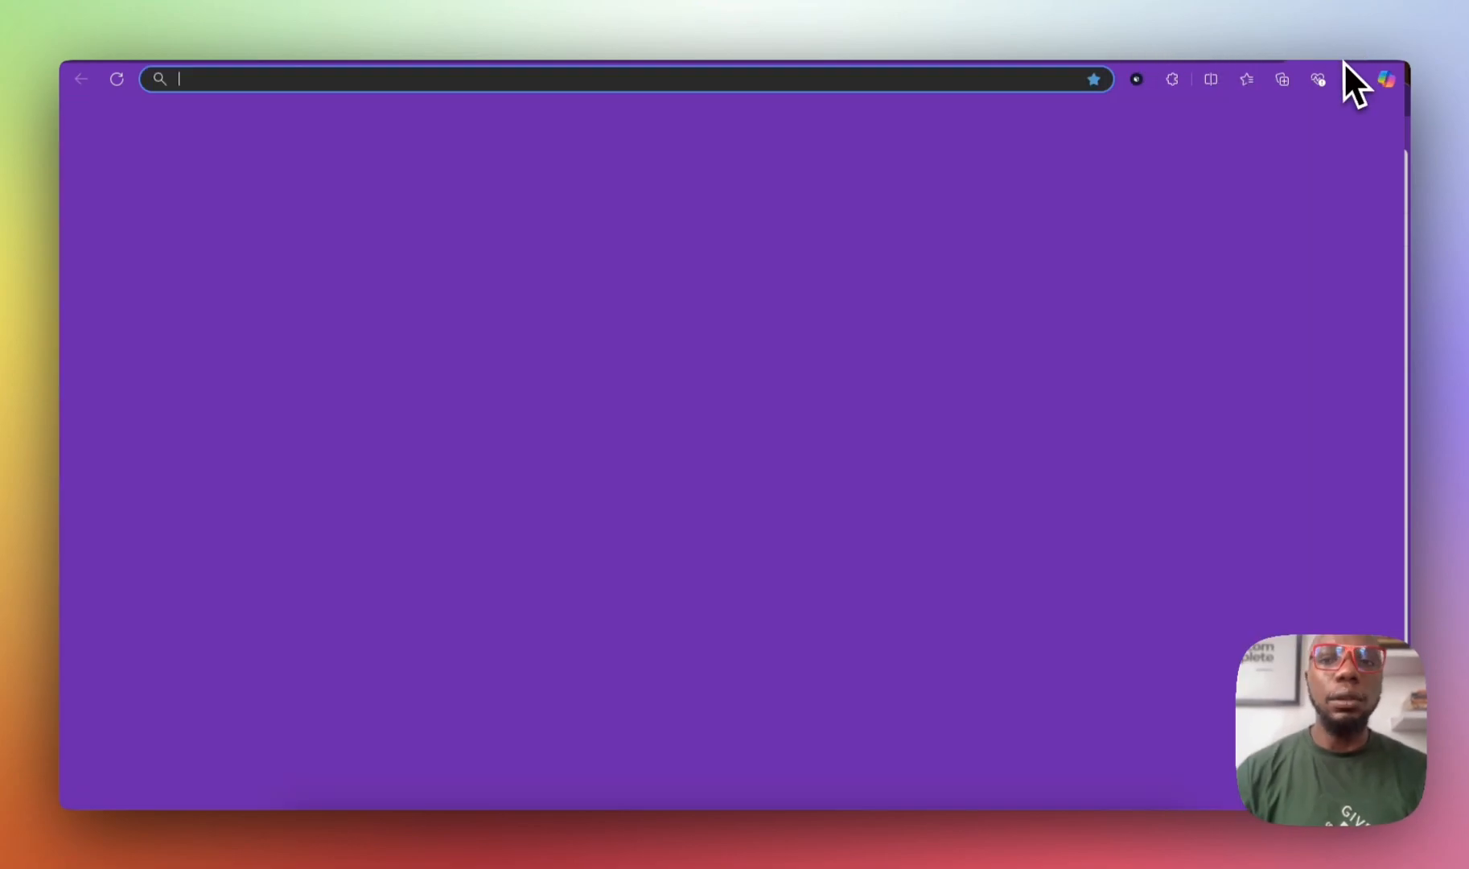
text(firebase.google.com)
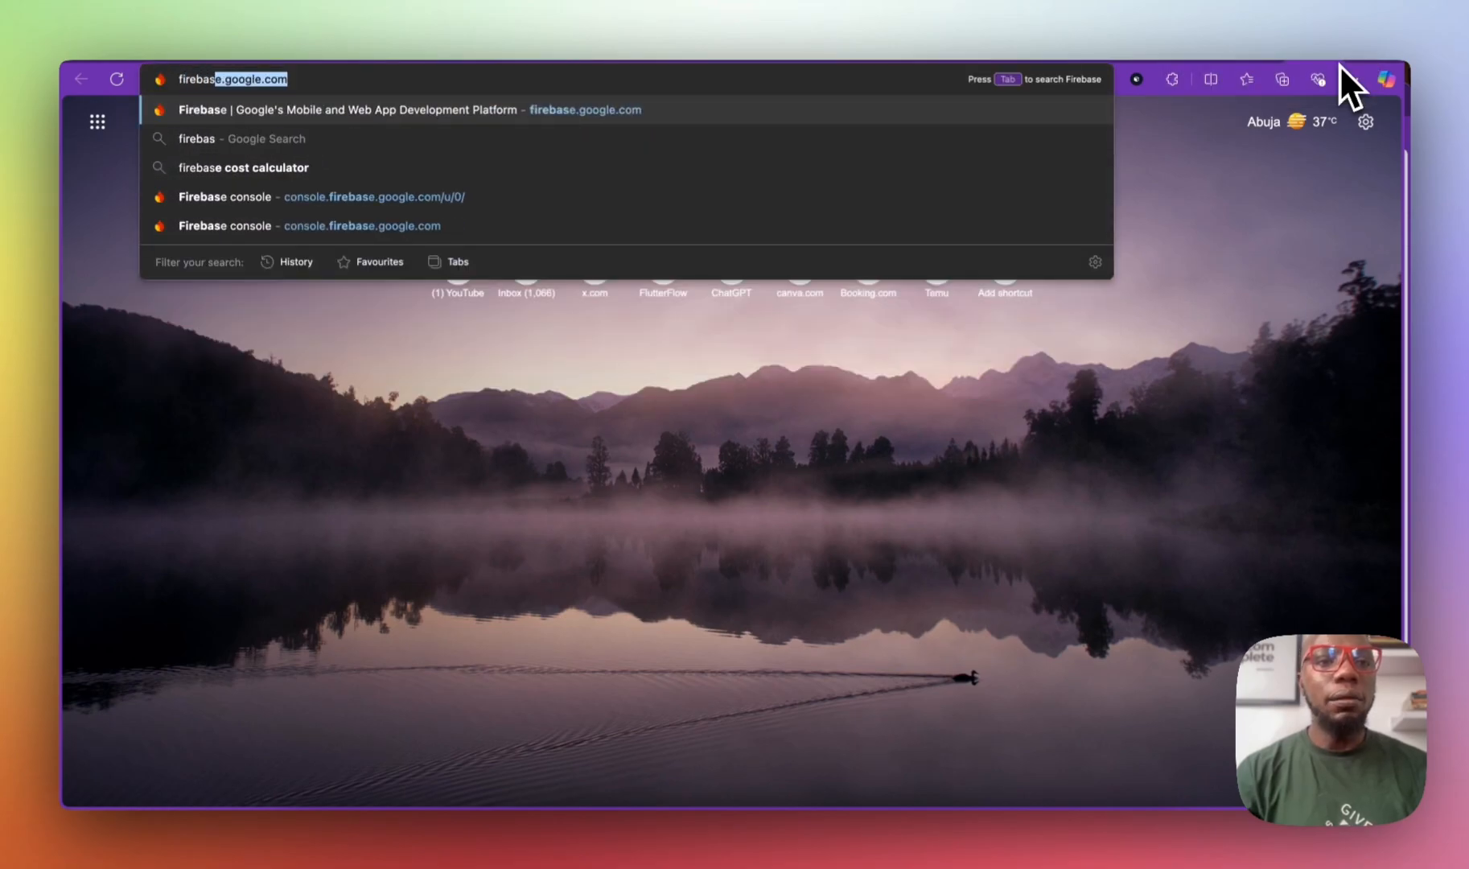
key(Return)
click(1158, 53)
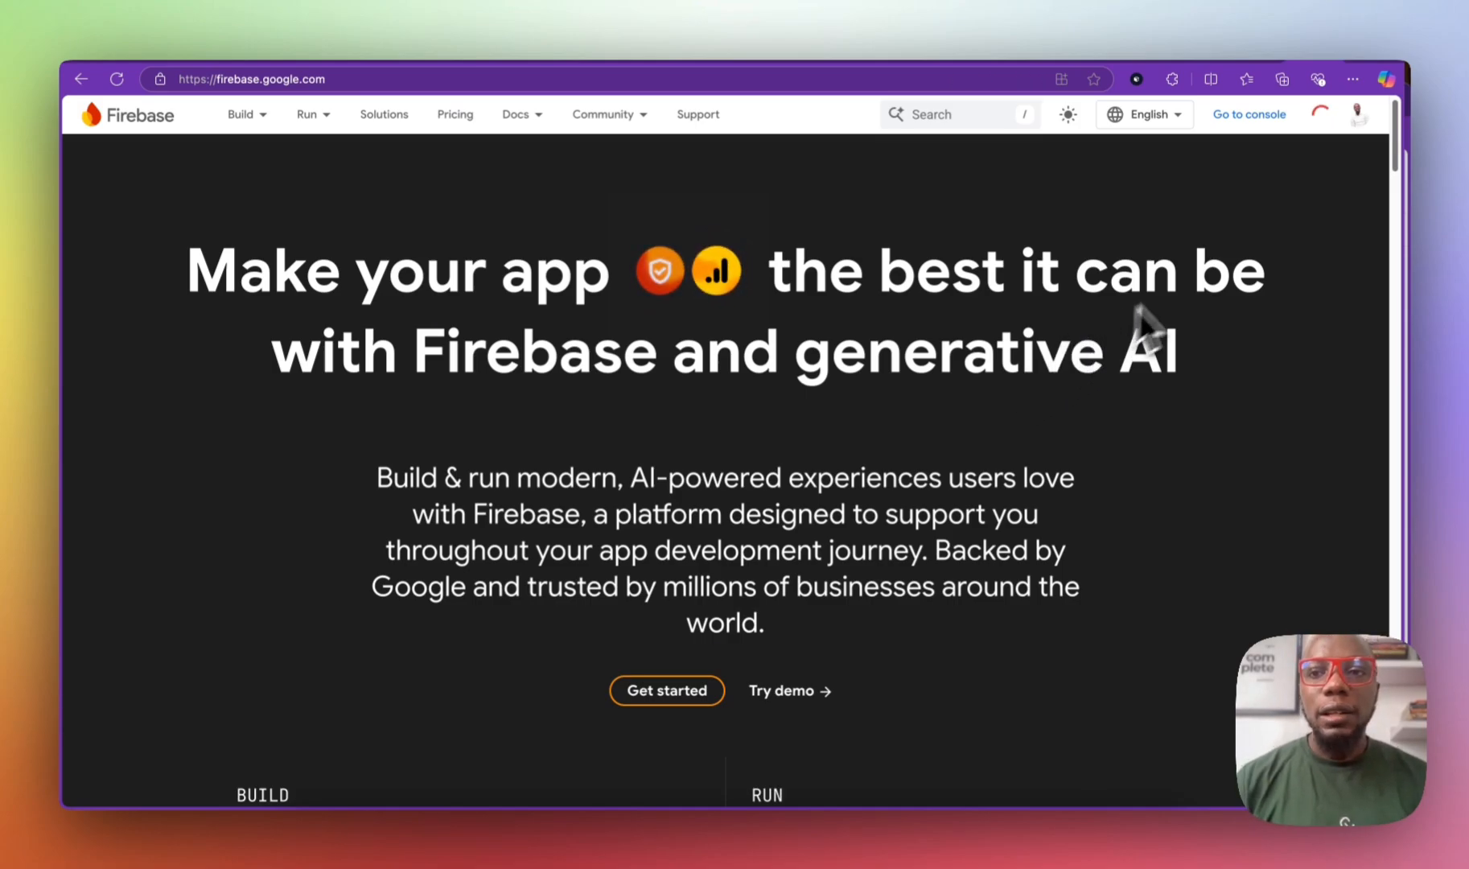
click(1253, 119)
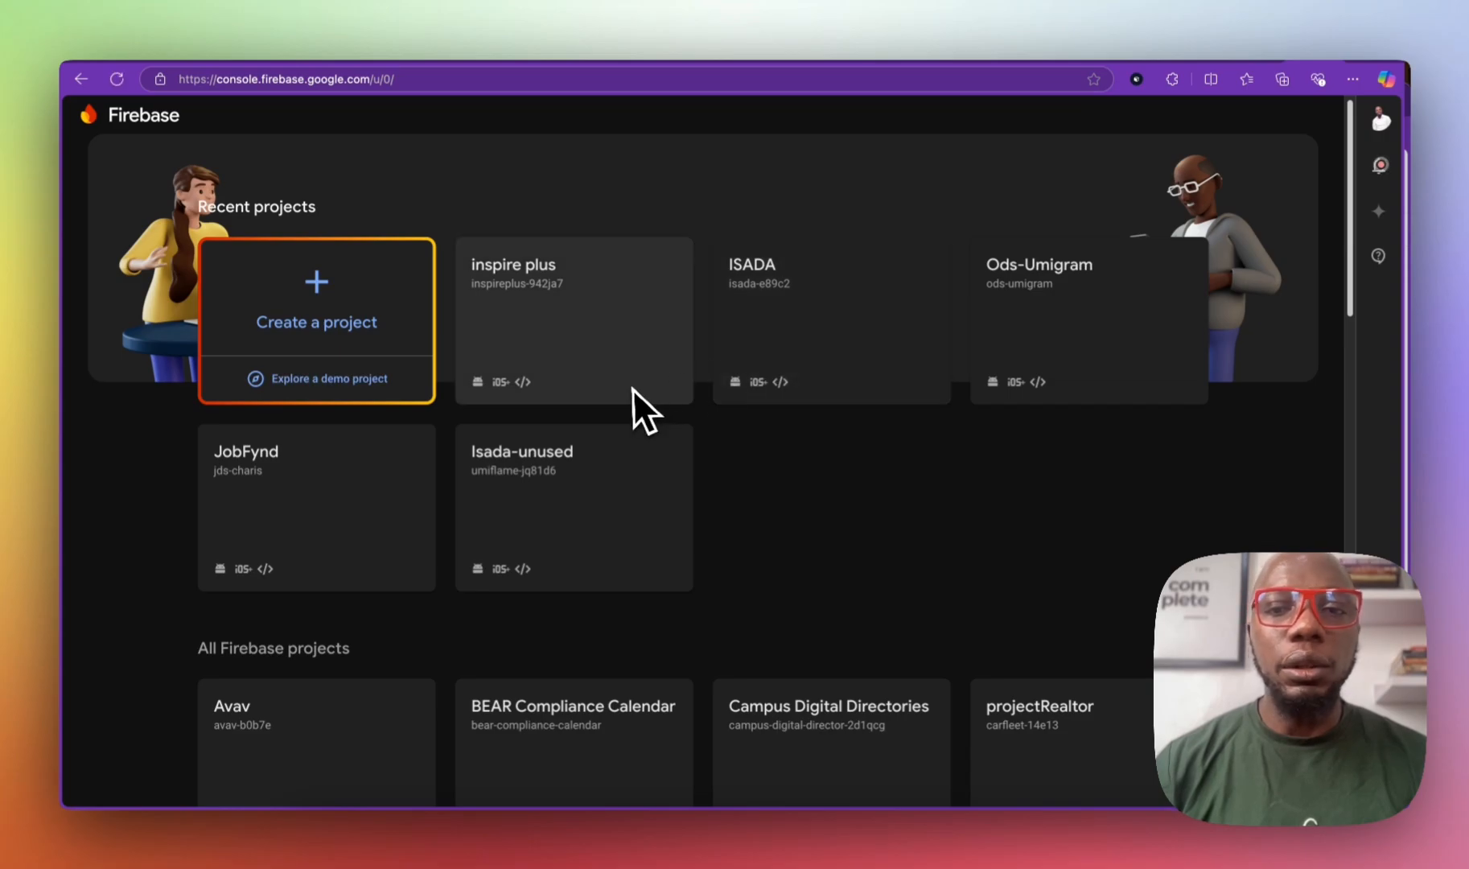
Step: Scroll the All Firebase projects grid to confirm Listaside is listed
scroll(633, 361, down, 10)
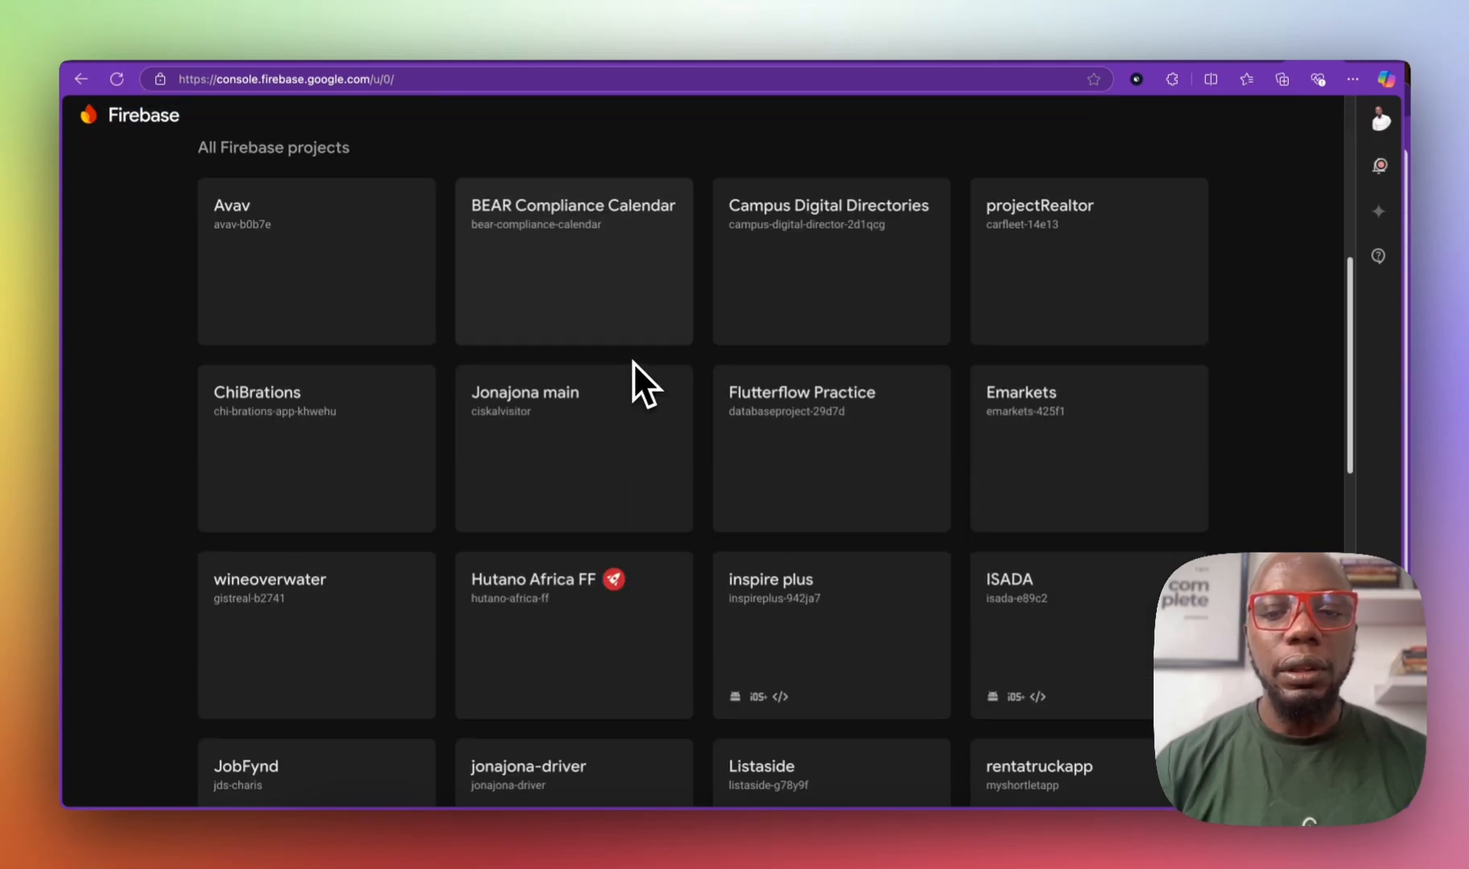
scroll(633, 361, up, 10)
scroll(633, 361, down, 10)
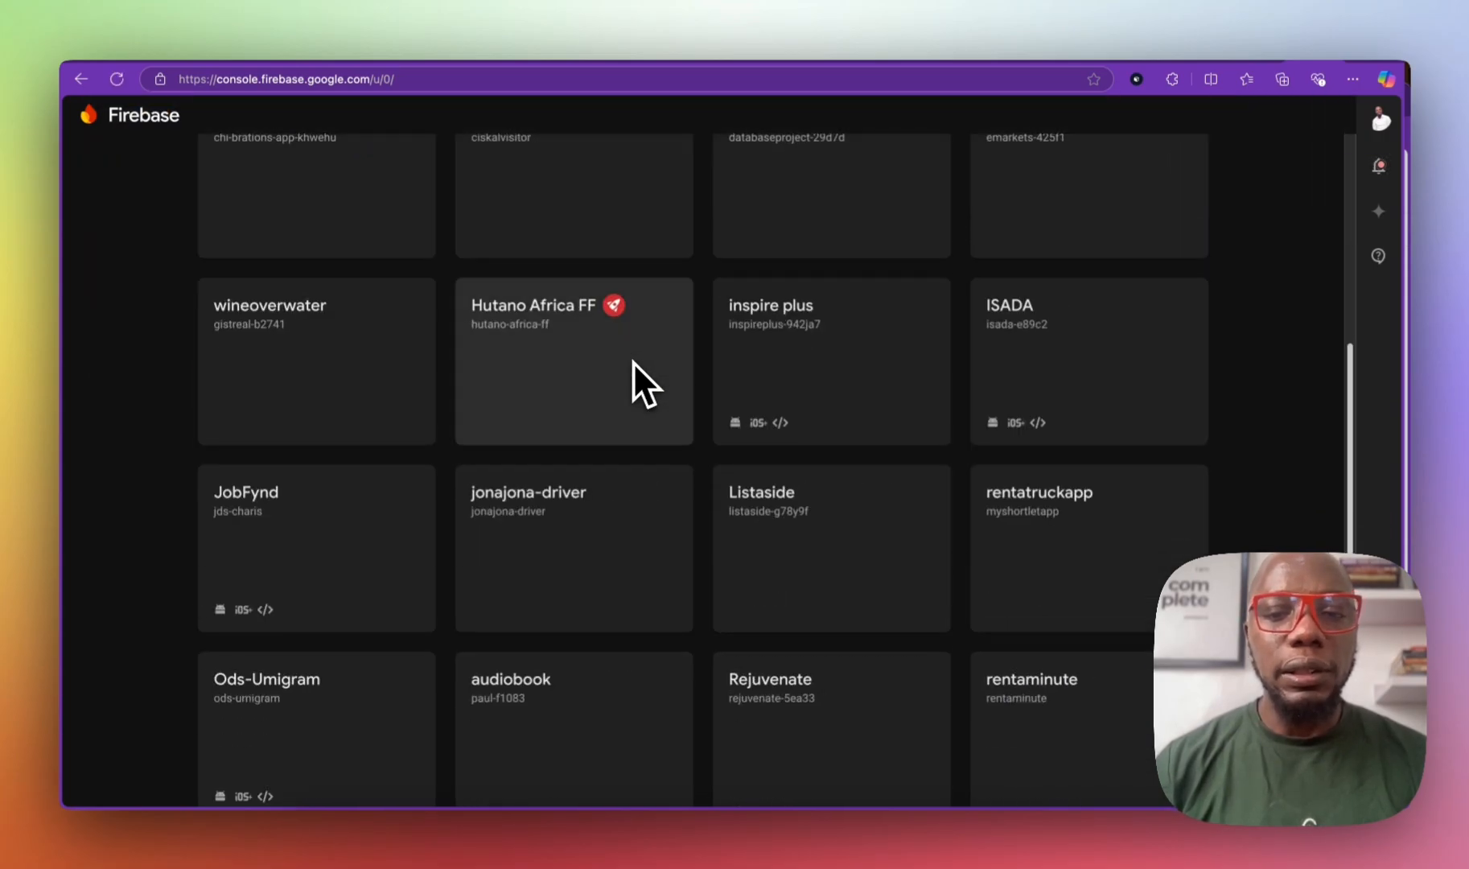
scroll(633, 361, down, 7)
scroll(633, 361, up, 8)
scroll(633, 361, up, 10)
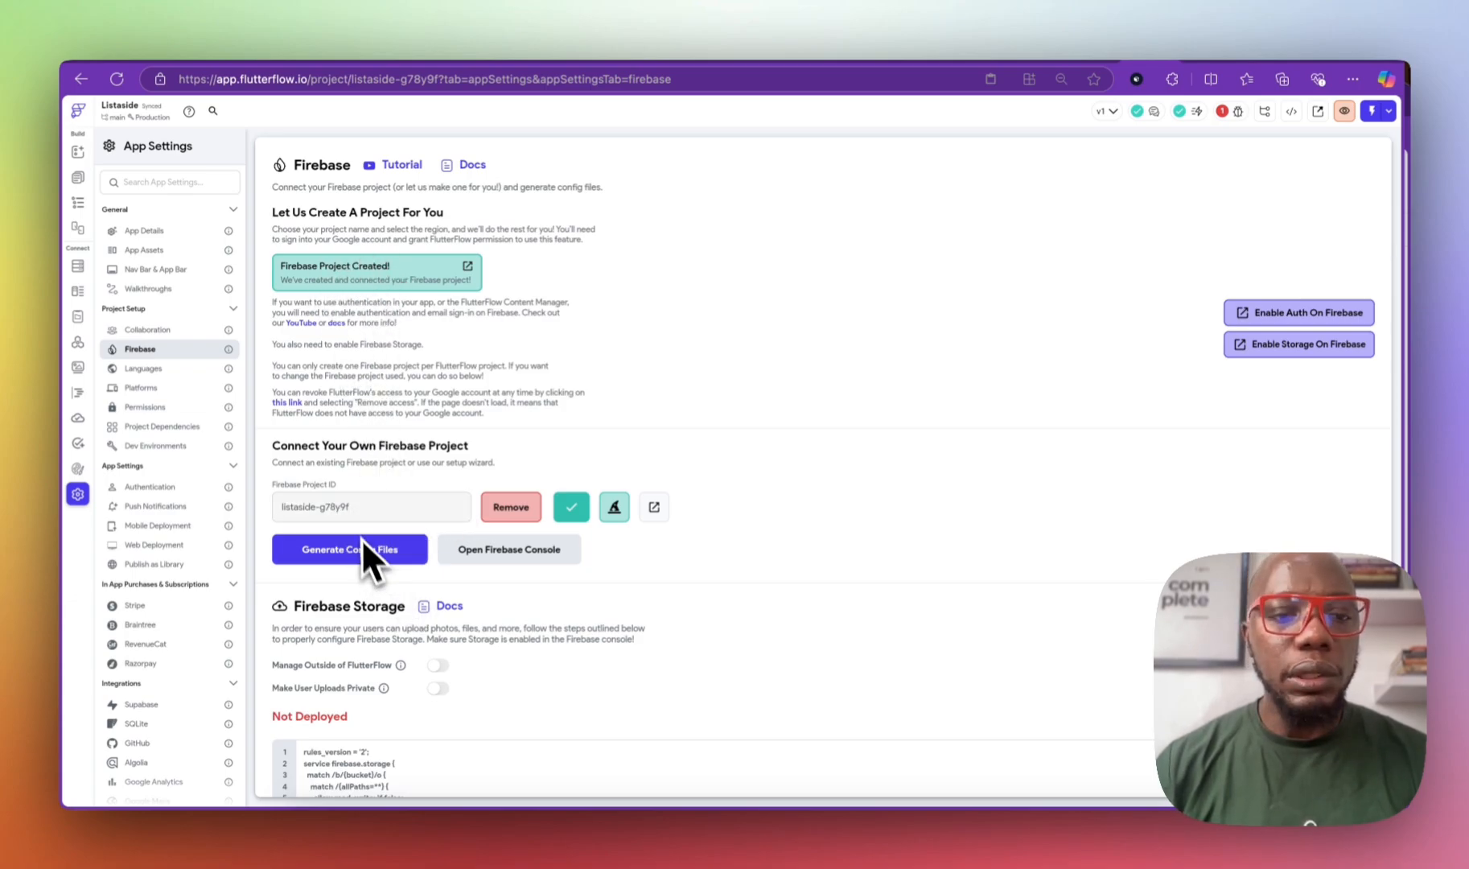
Step: Generate config files with package com.mycompany.listaside and nickname Listaside
click(390, 555)
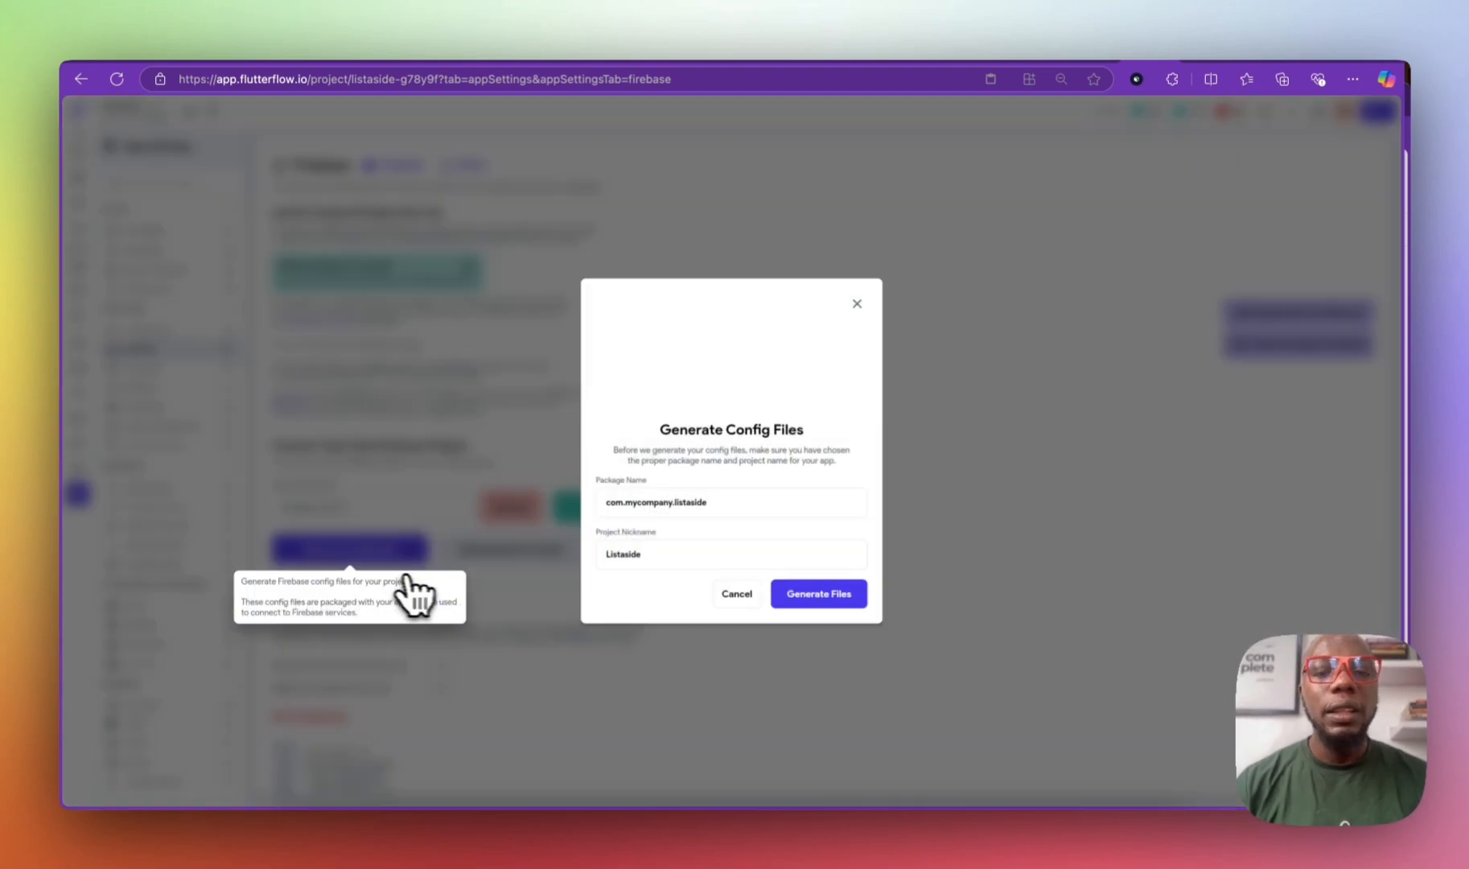
click(805, 593)
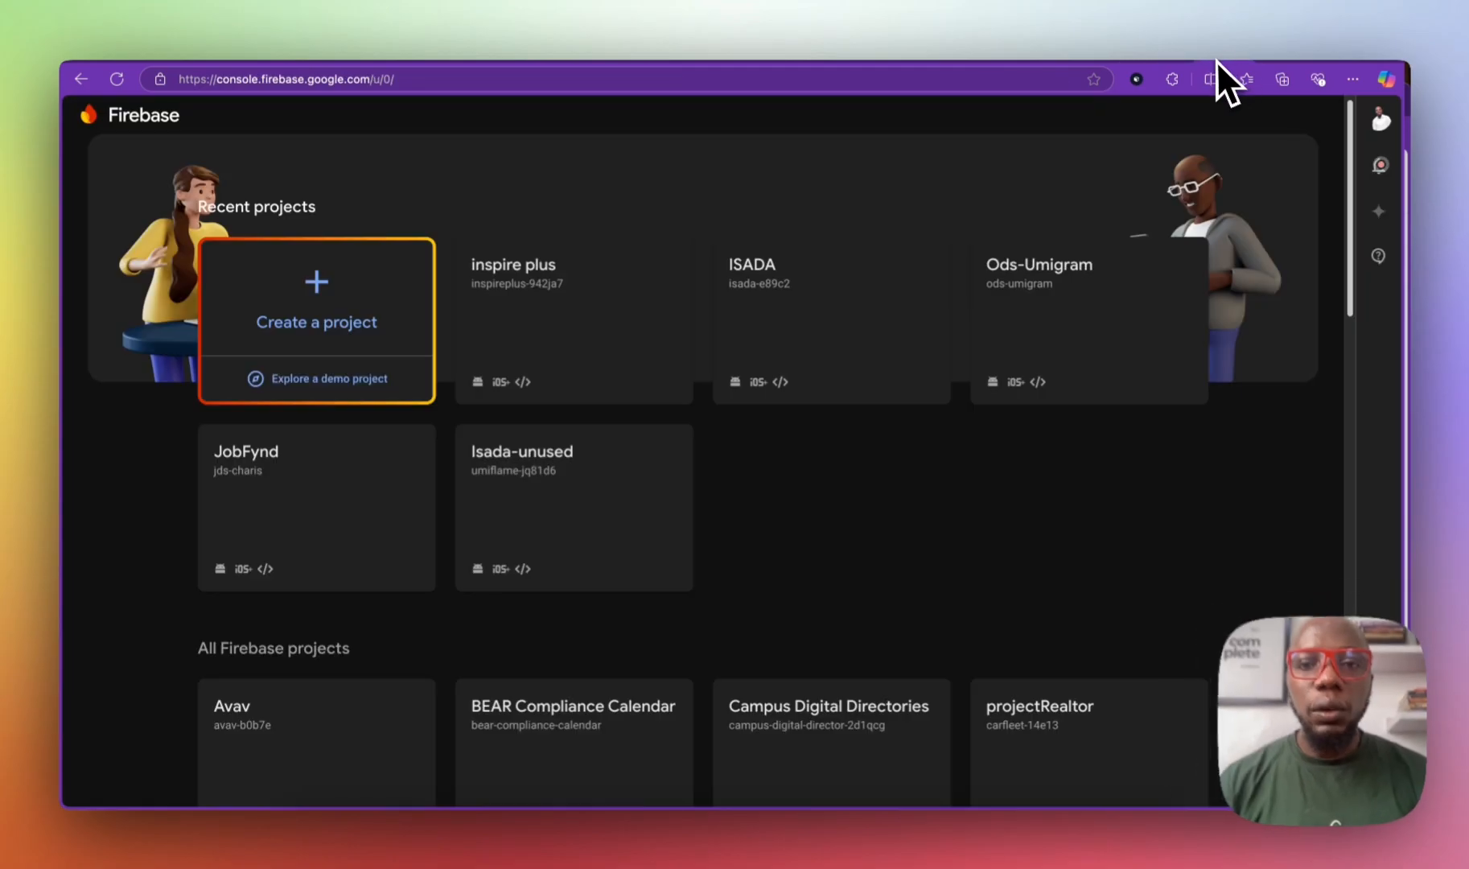
Step: Reload the Firebase projects page and open the Listaside project
scroll(764, 346, down, 5)
scroll(748, 354, up, 3)
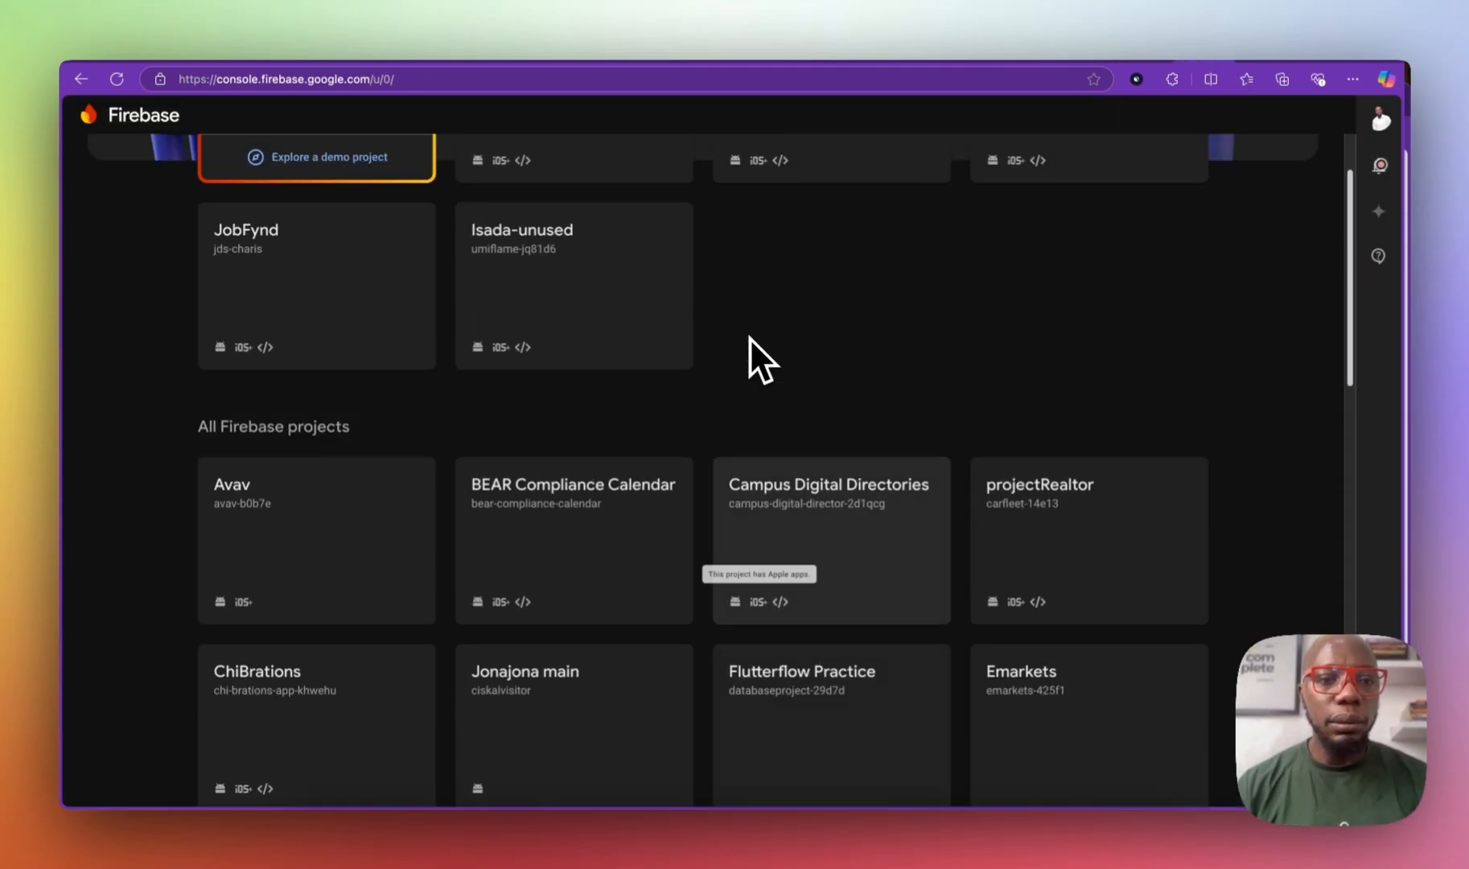
scroll(748, 350, down, 9)
click(118, 80)
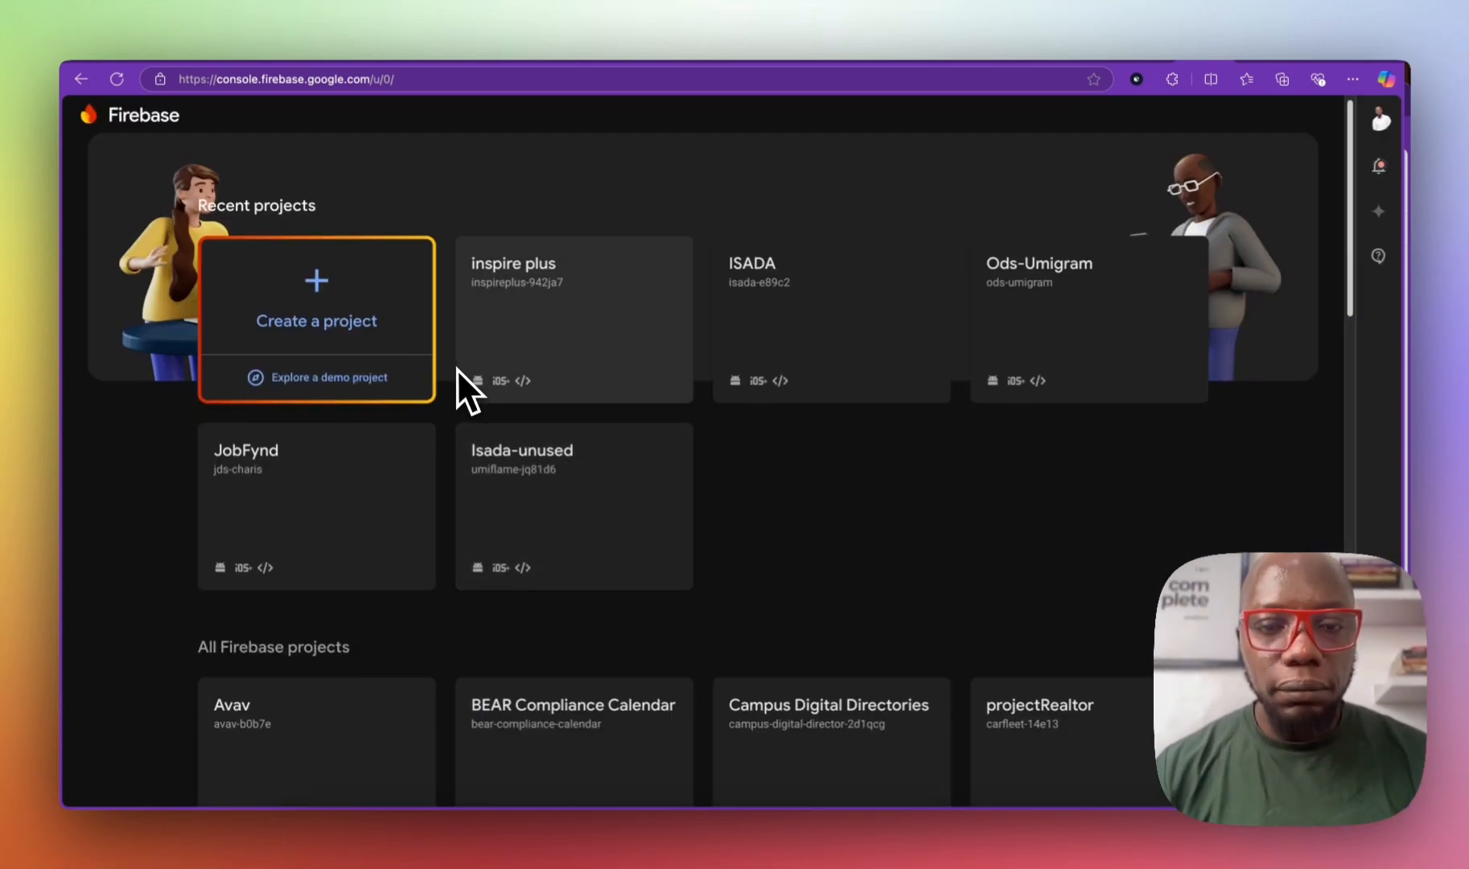
scroll(462, 372, down, 10)
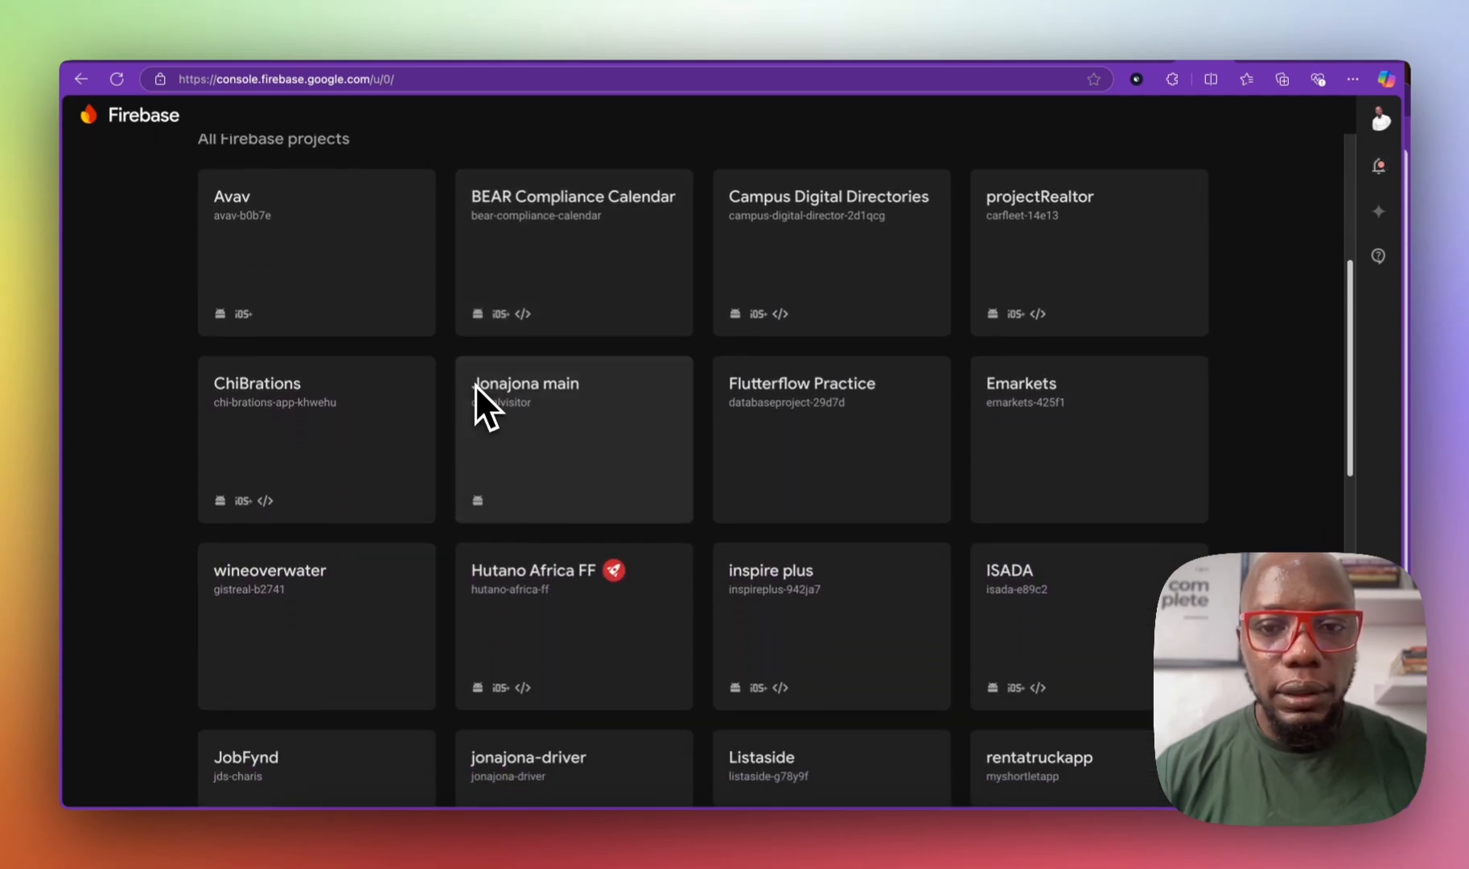
scroll(474, 384, down, 3)
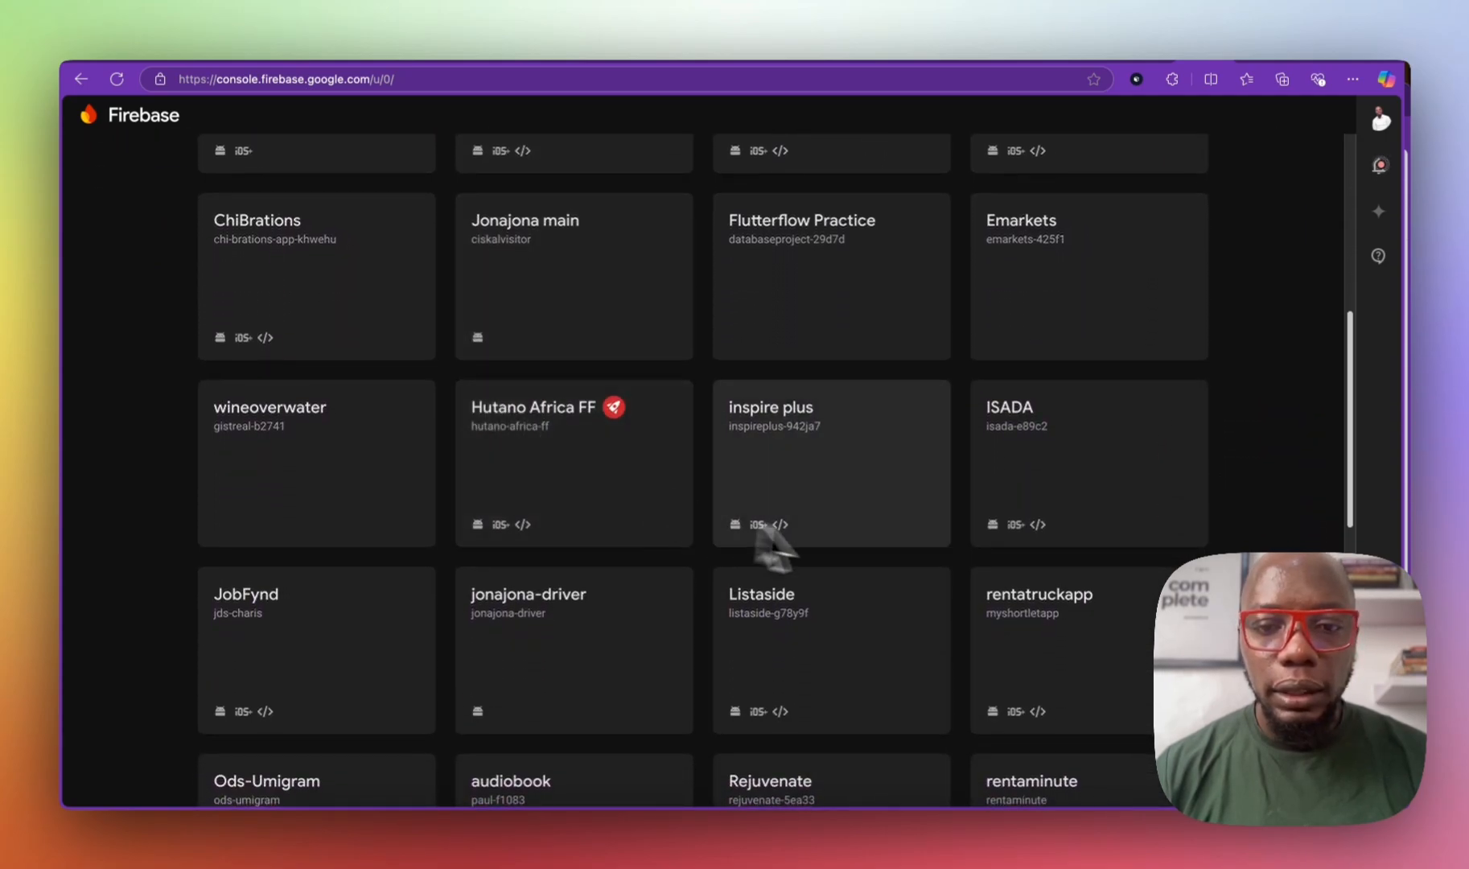
click(867, 650)
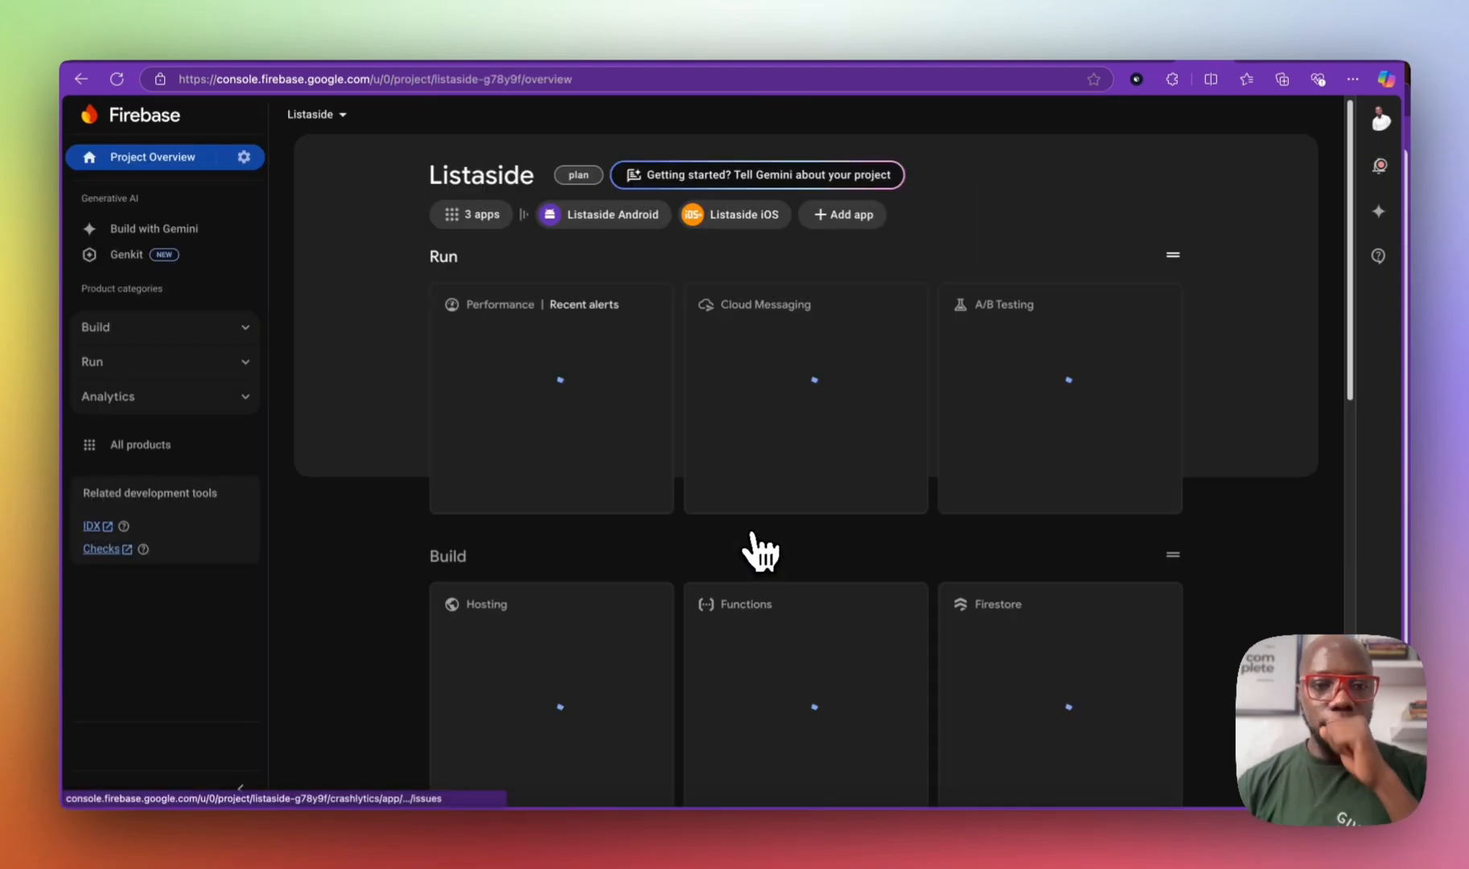
Step: Go to Firestore Database, then Build > Storage, which asks for a billing plan upgrade
click(206, 328)
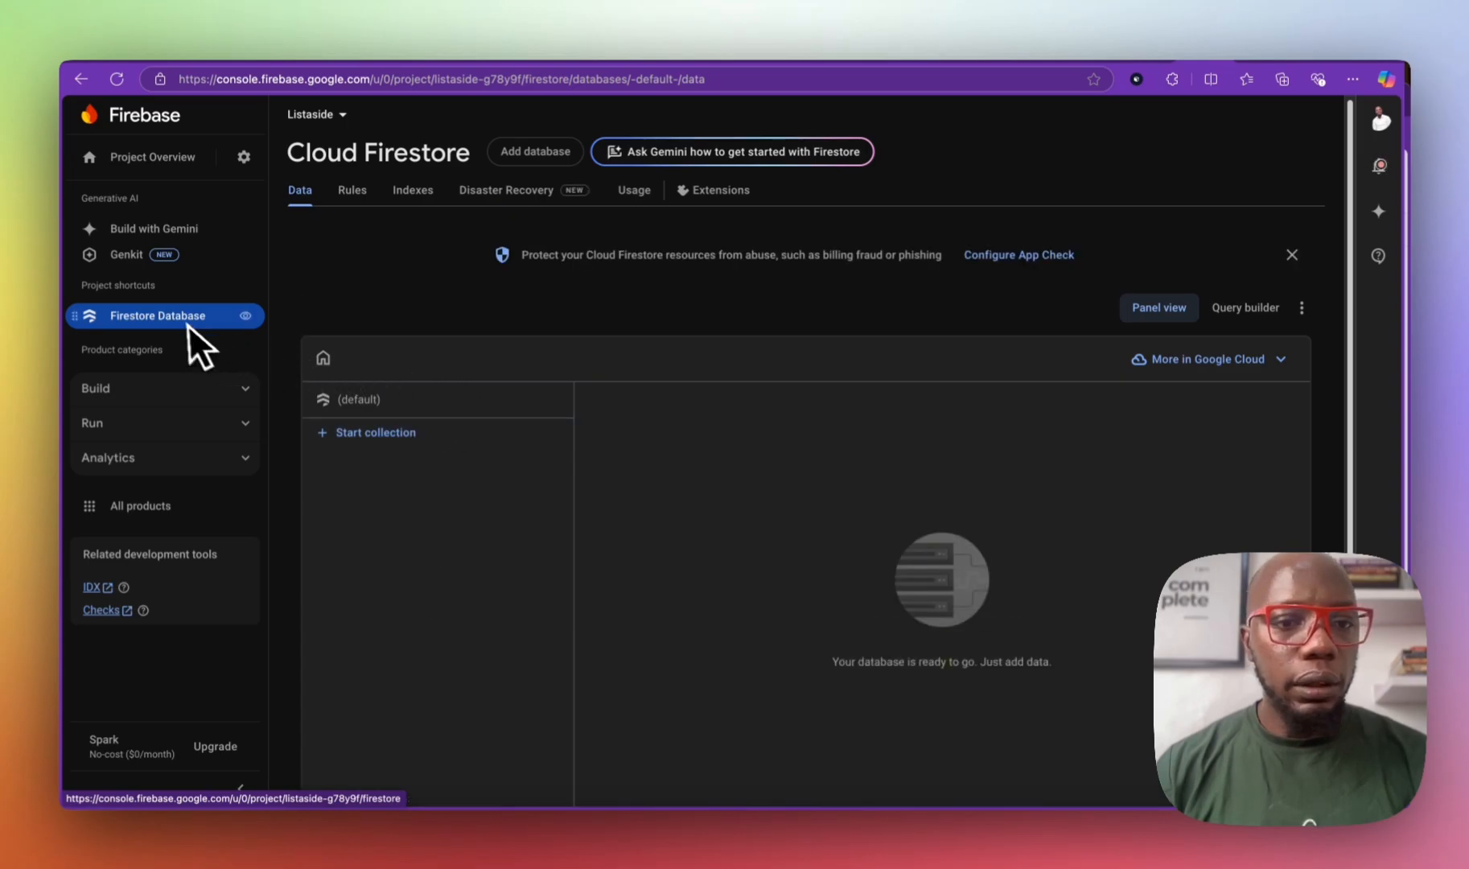
click(201, 388)
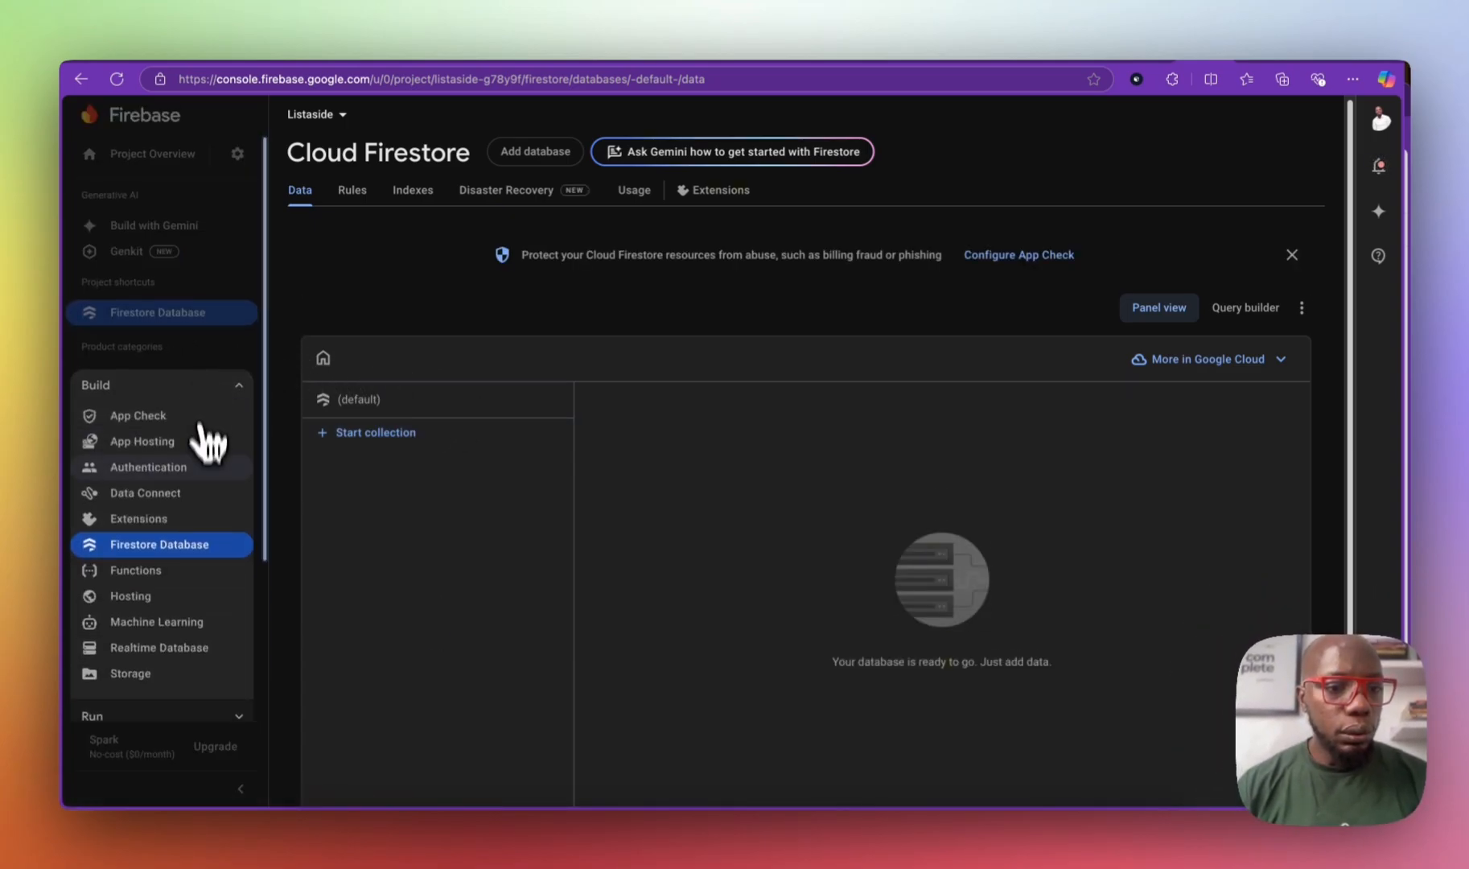
click(169, 675)
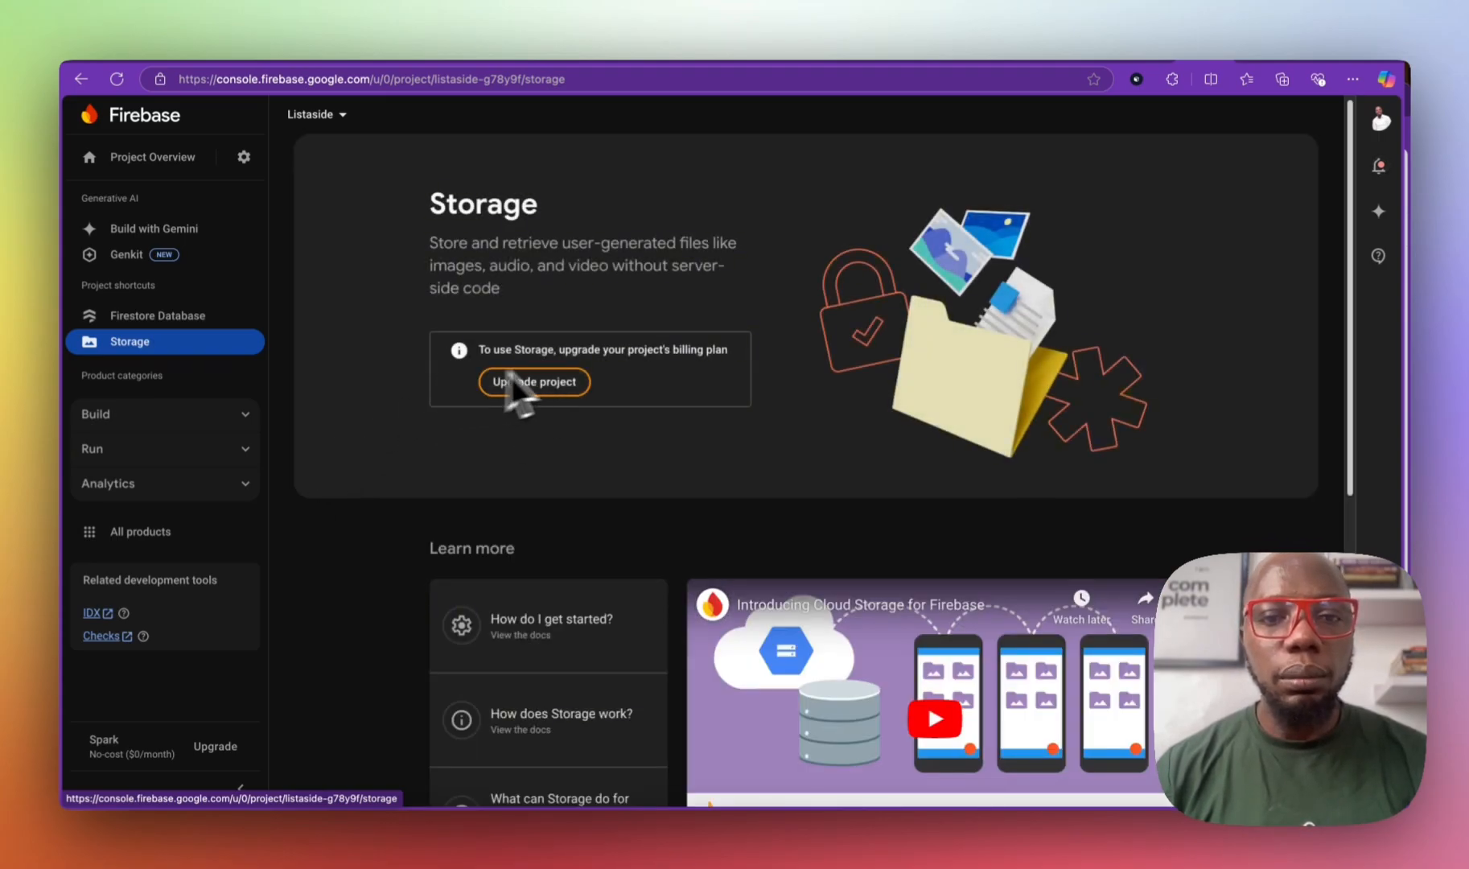
Step: Choose the pay-as-you-go Blaze plan using the Firebase Payment billing account
click(232, 743)
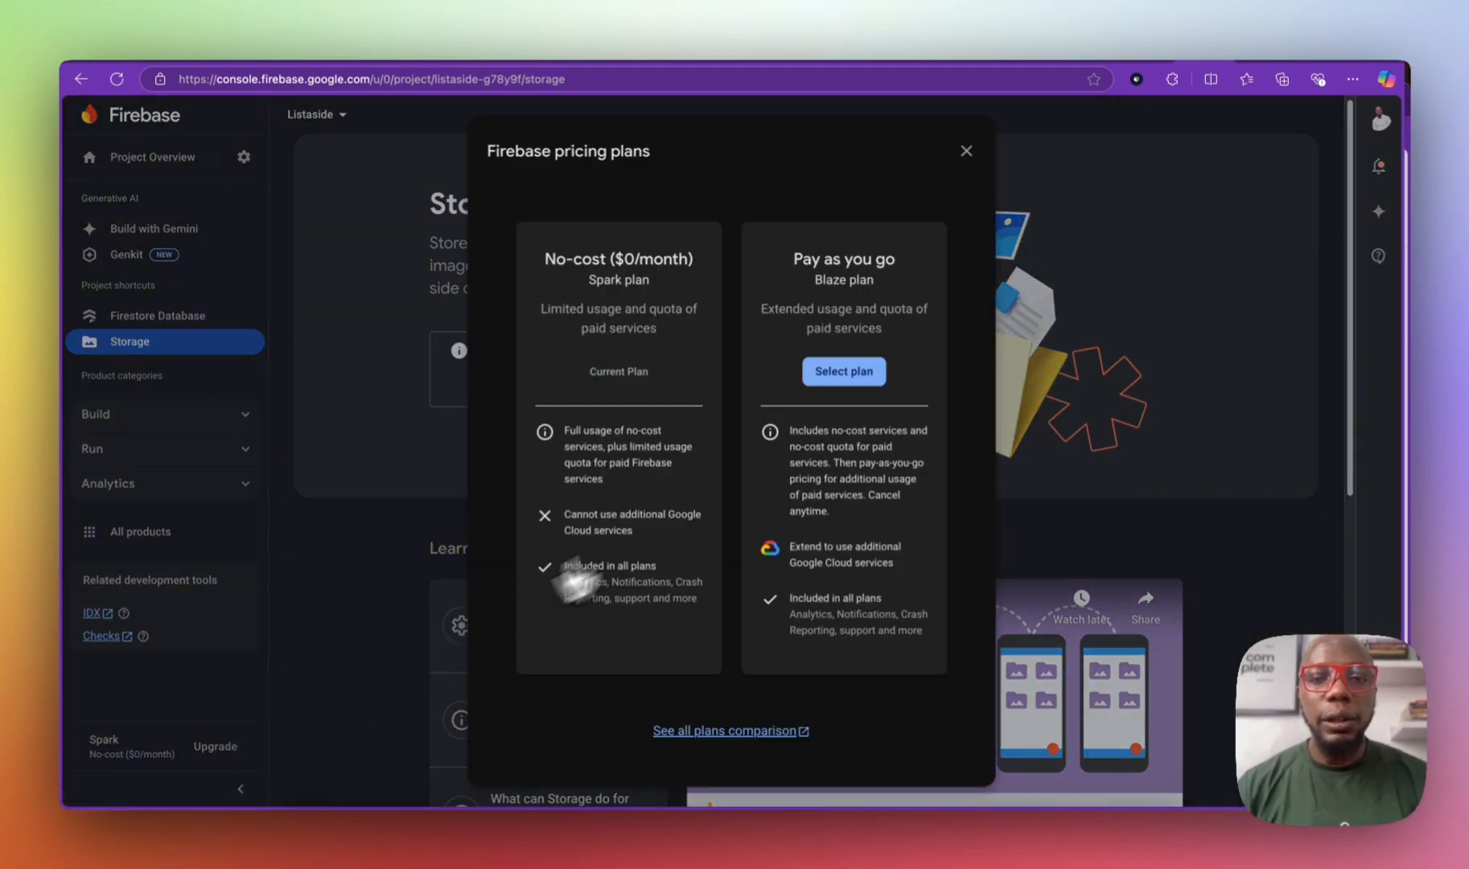
click(848, 374)
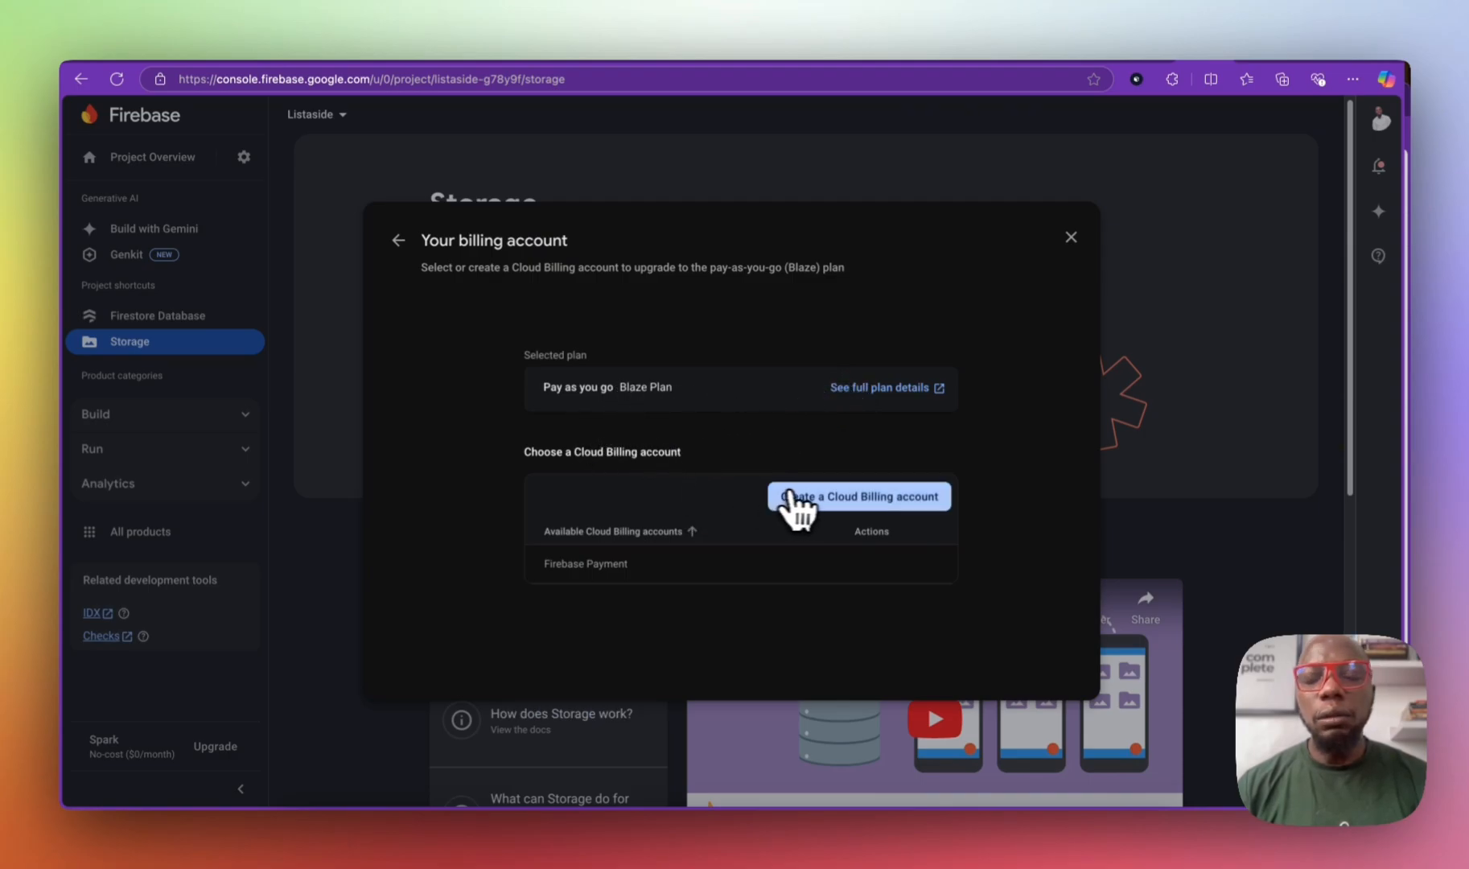
click(836, 496)
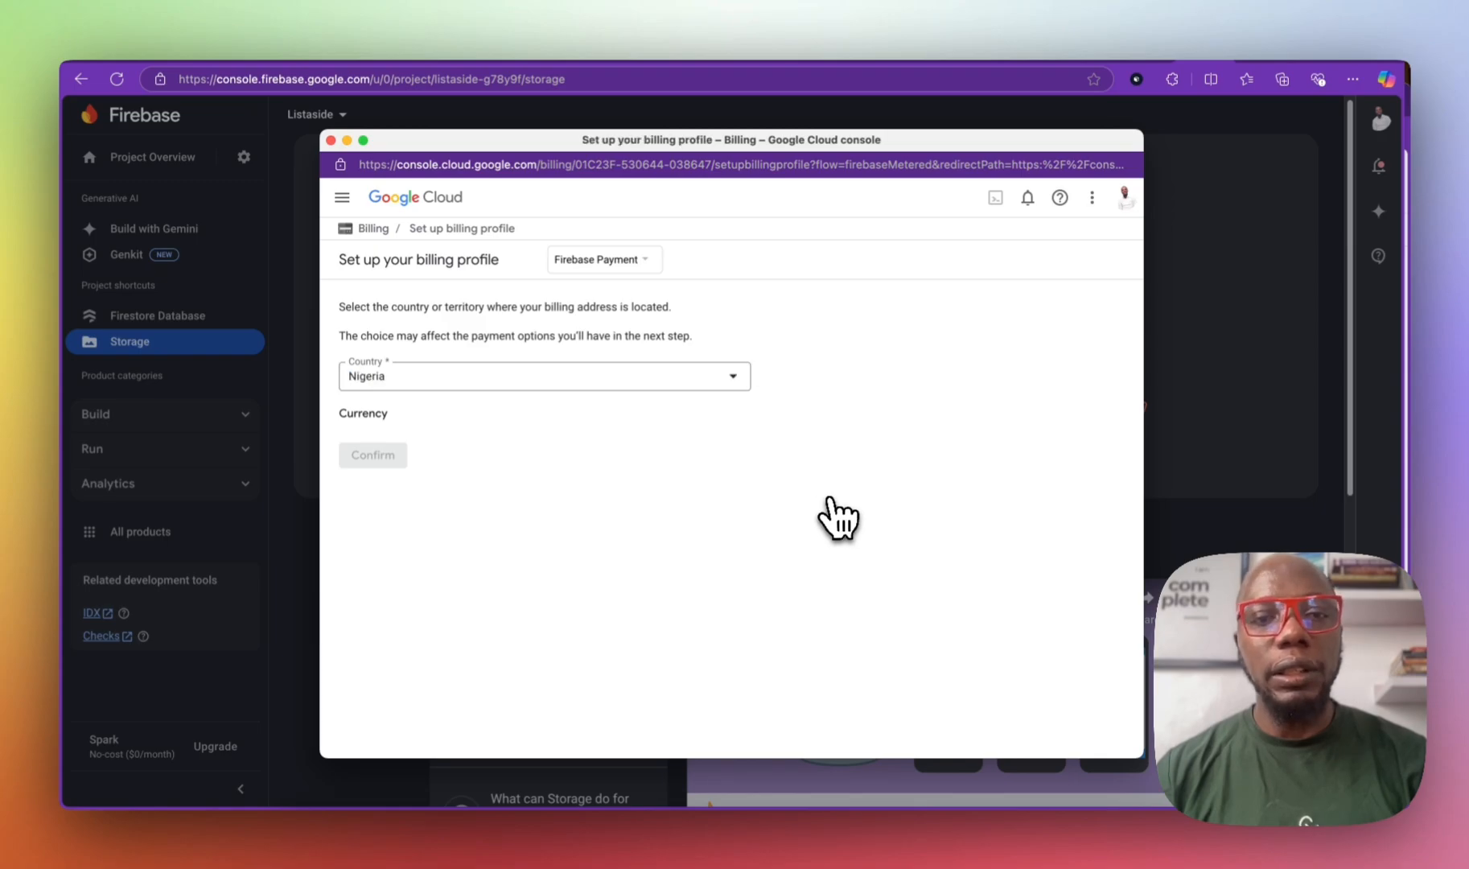
click(331, 141)
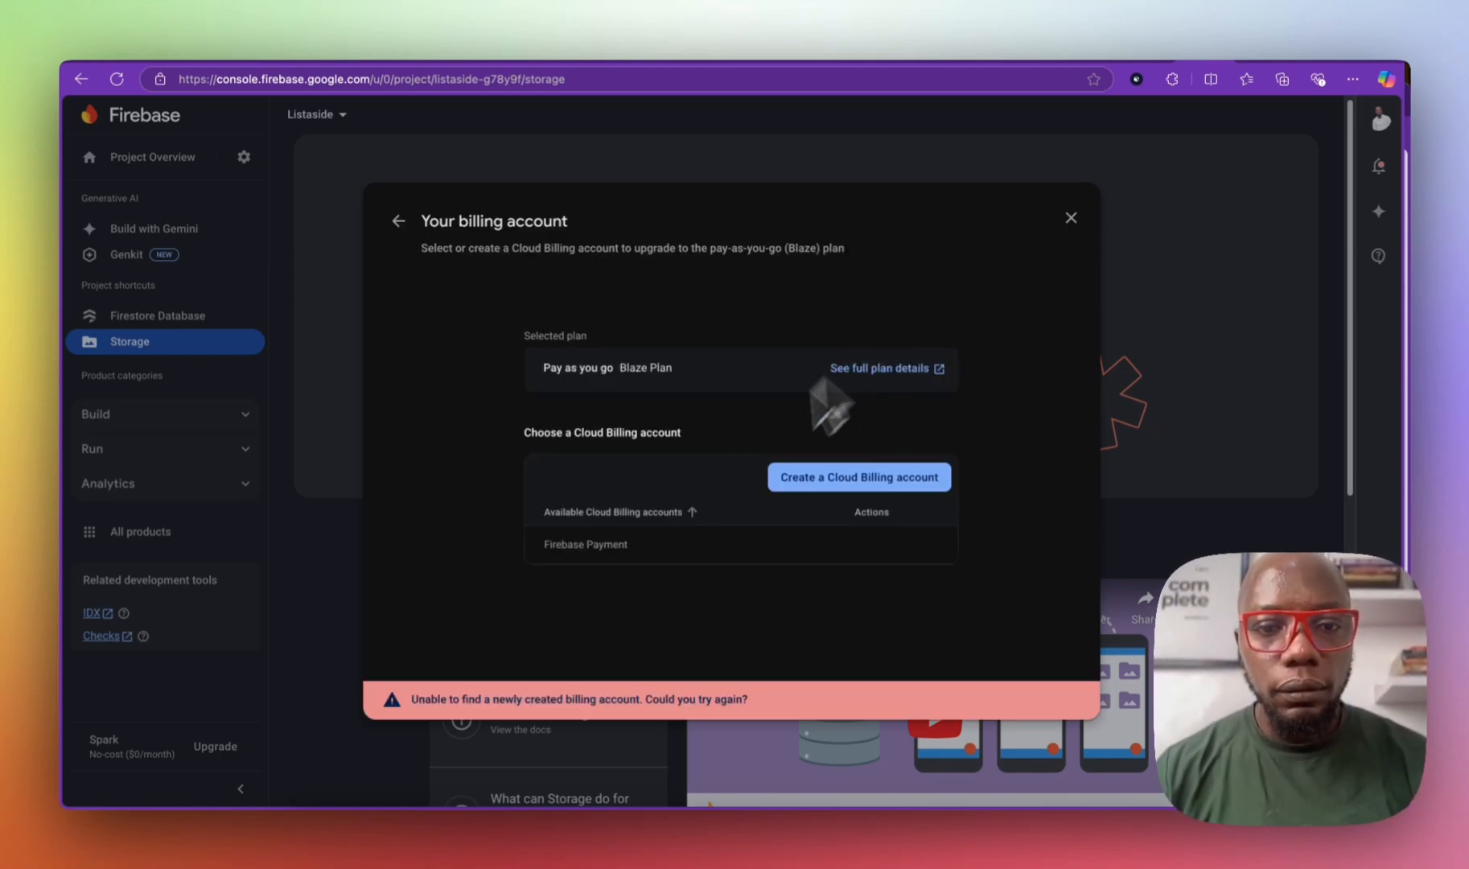
click(675, 557)
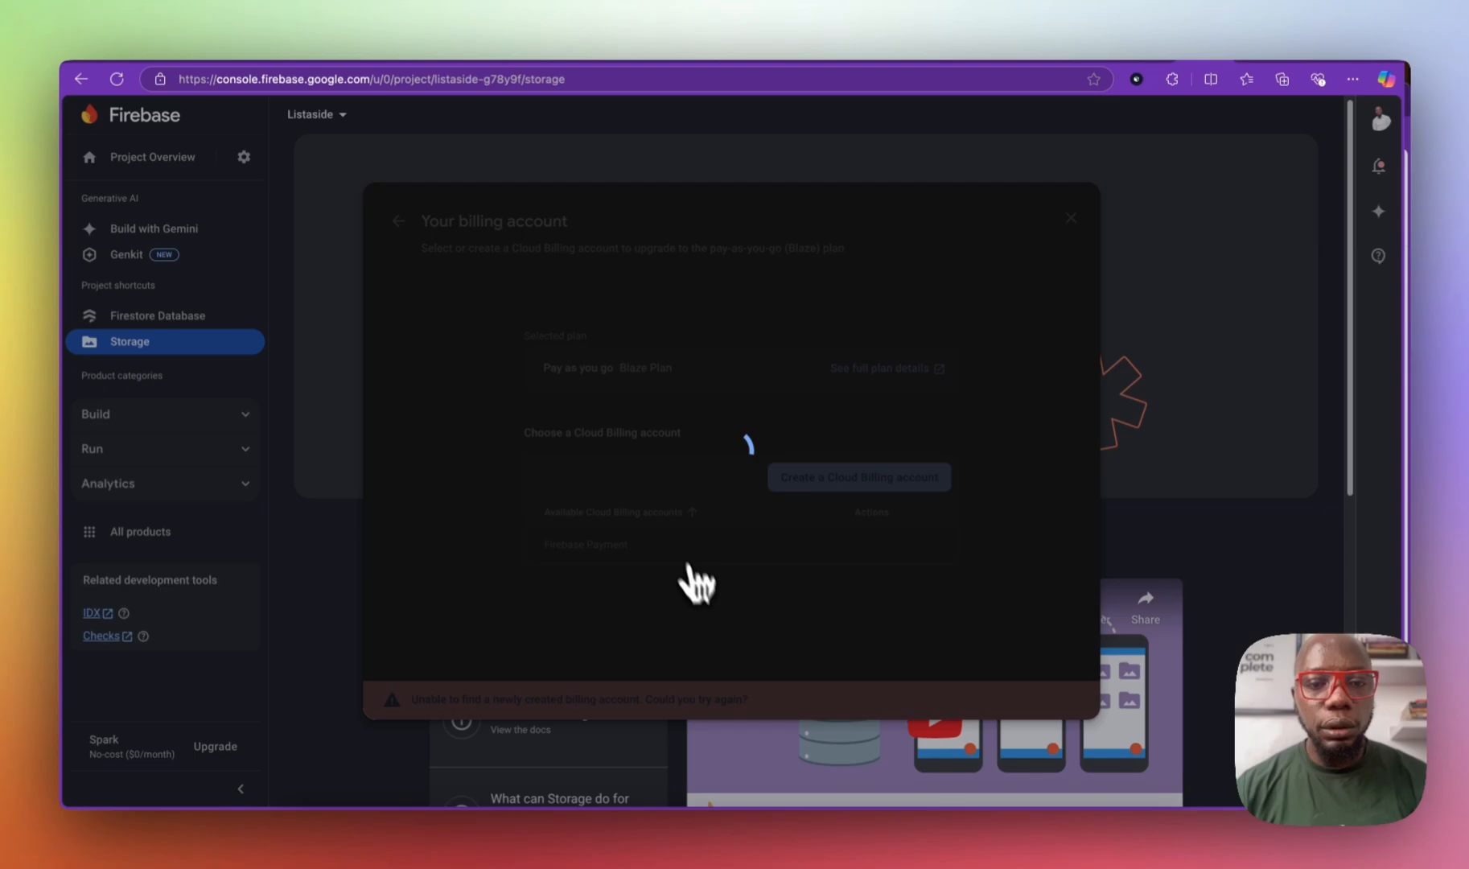
Step: Set a 1 USD budget and link the Cloud Billing account to the project
click(579, 491)
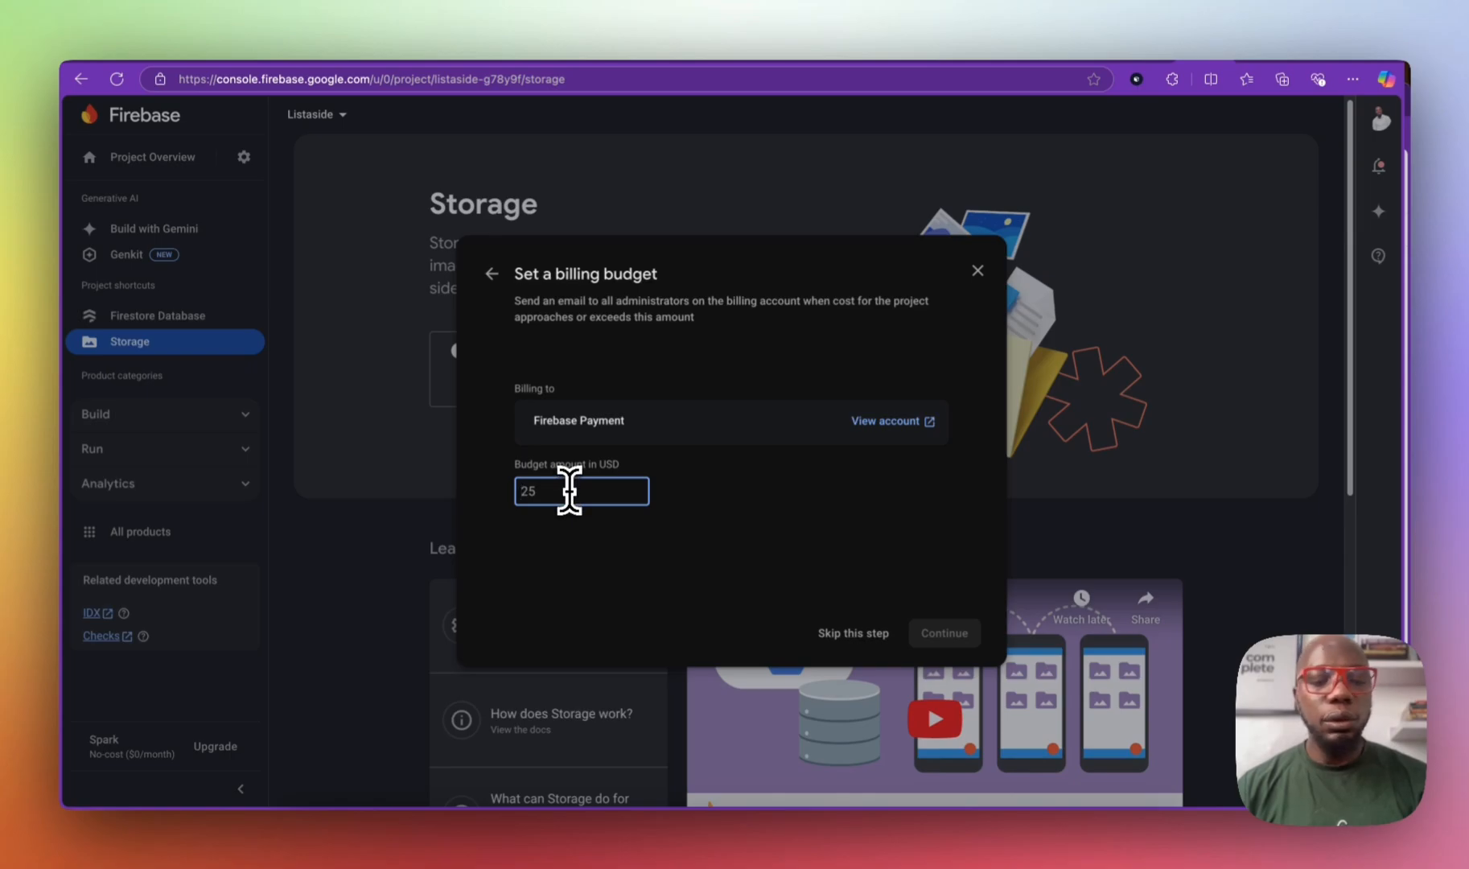
text(1)
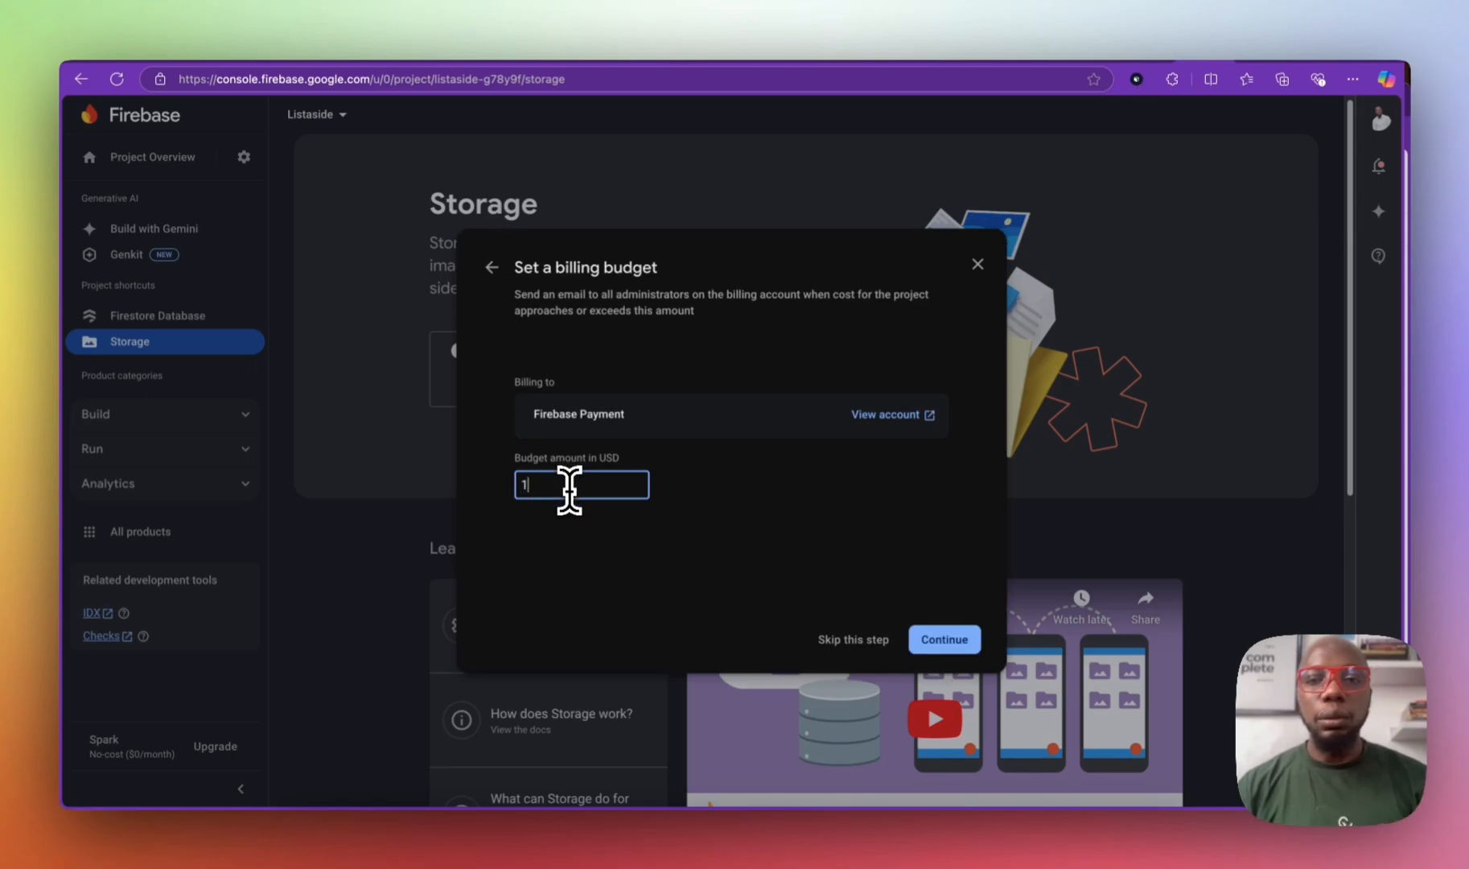
drag(569, 489, 475, 487)
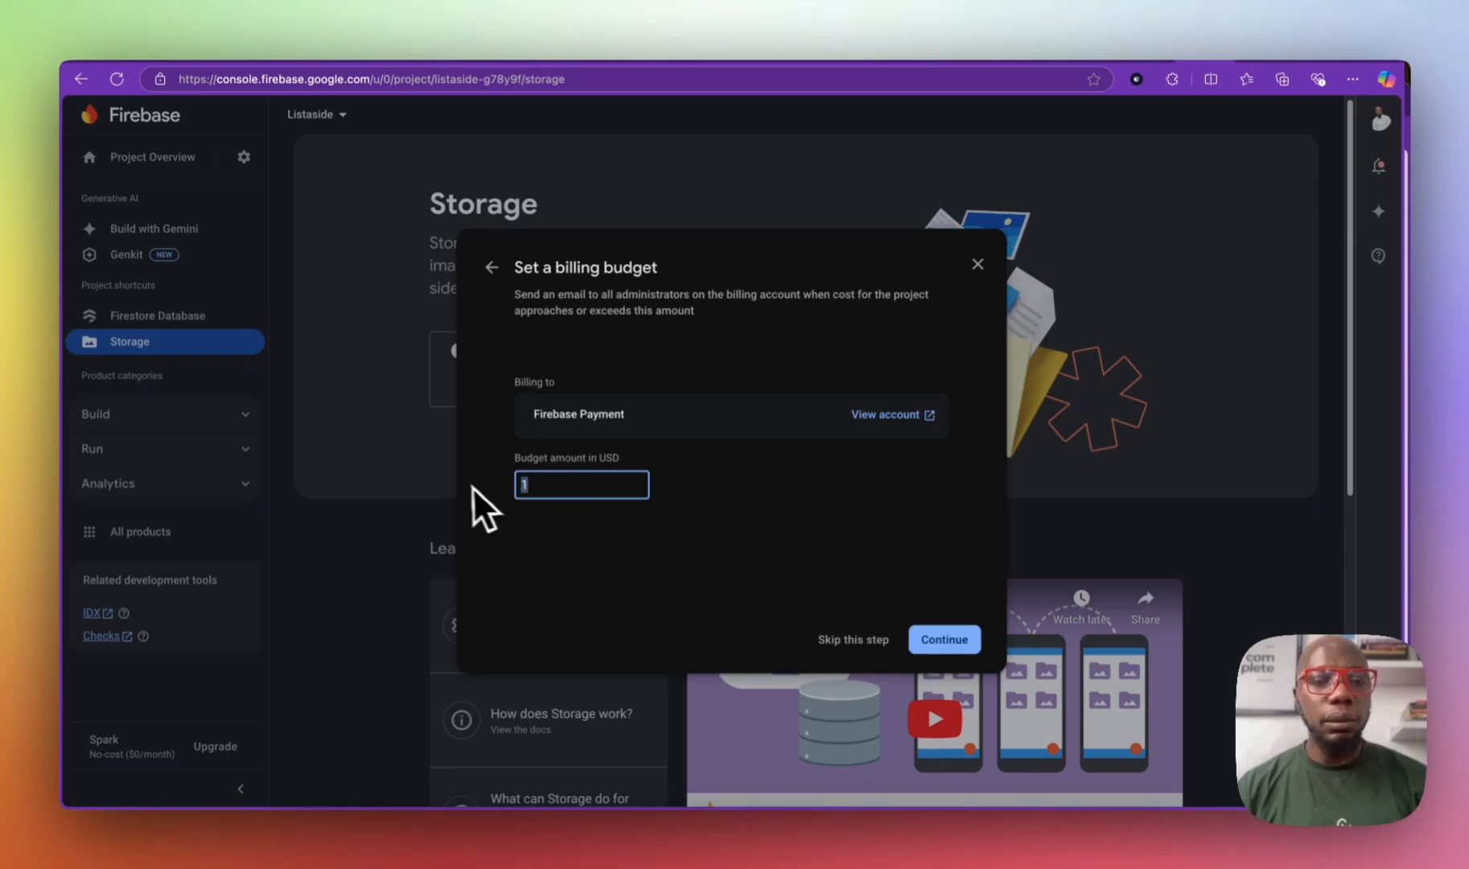
click(944, 641)
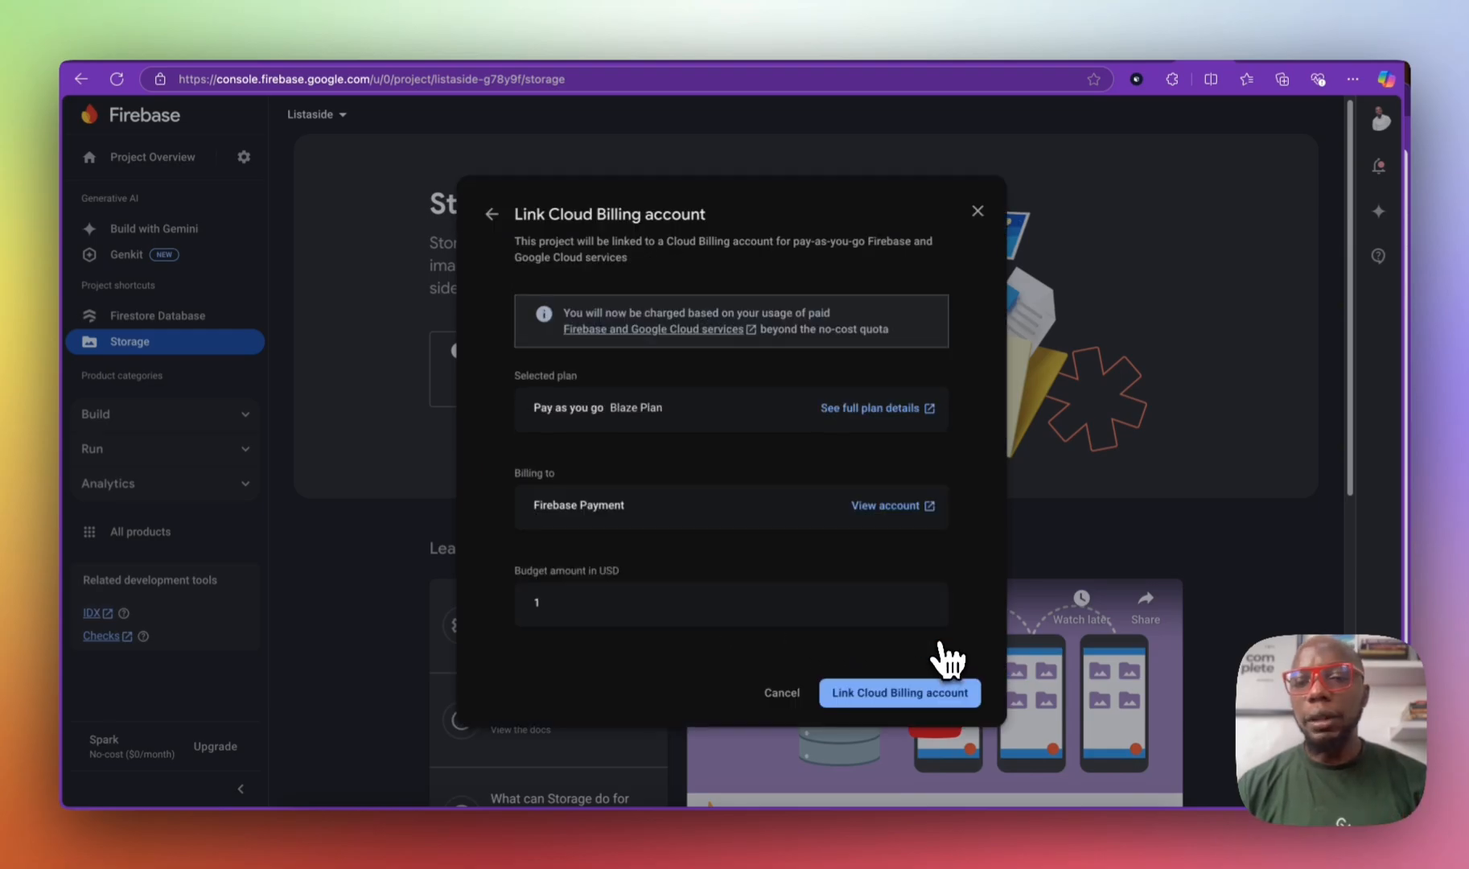
click(919, 693)
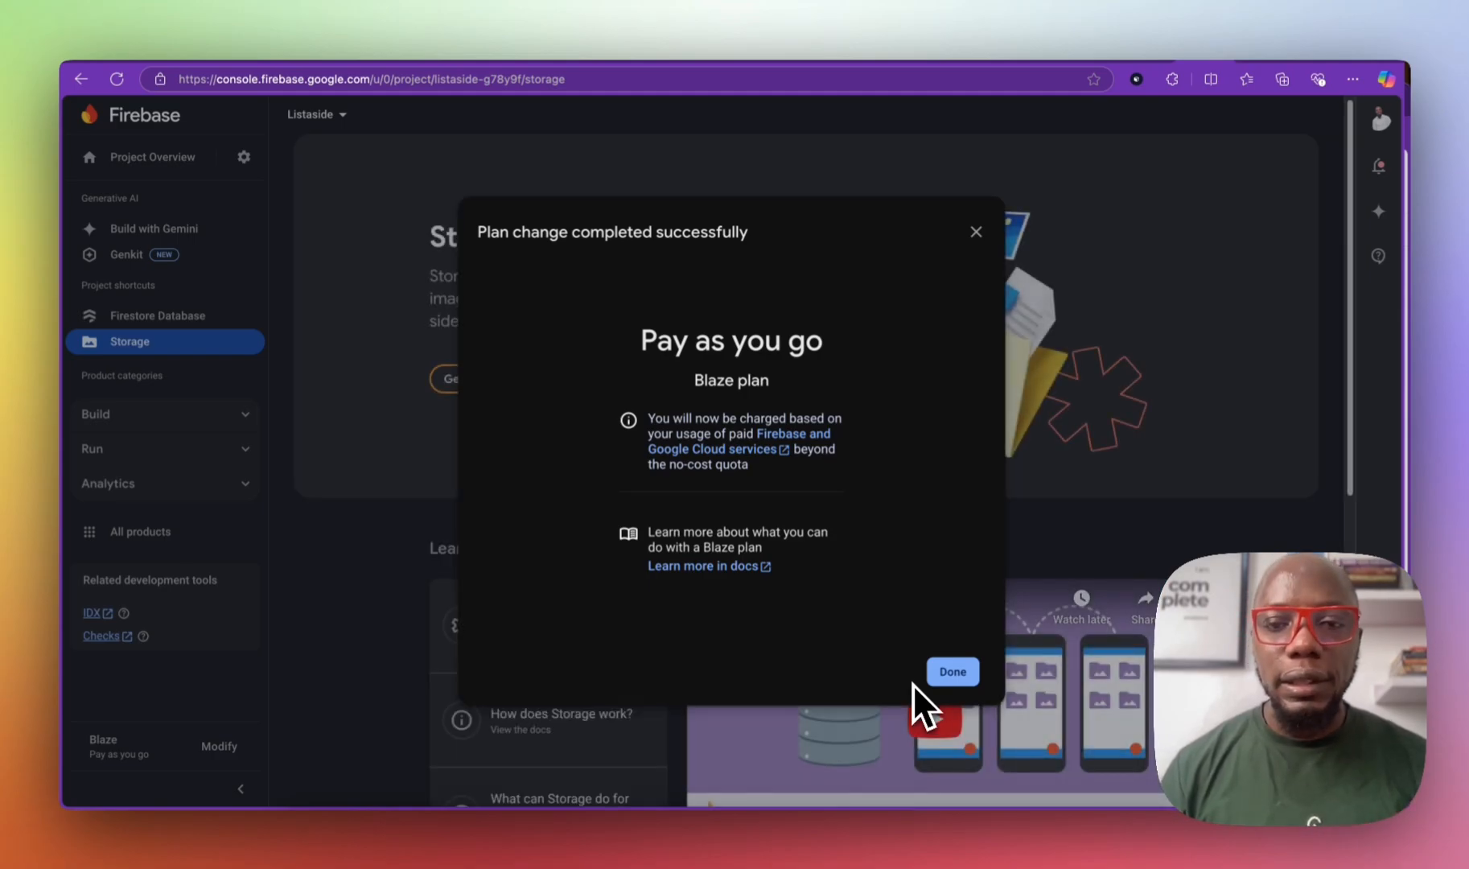
click(954, 671)
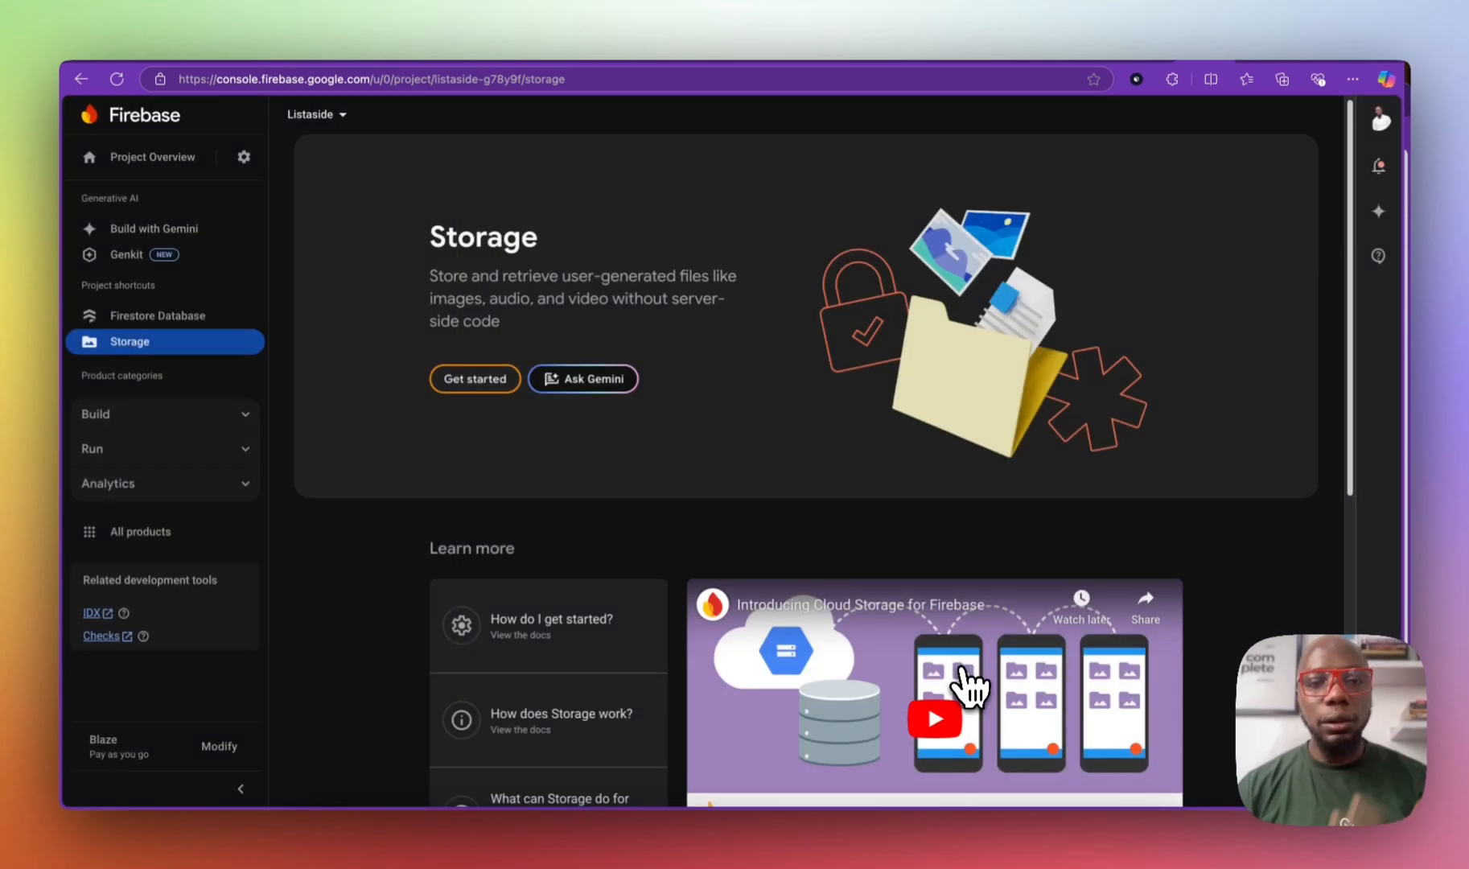
Step: Create the default Storage bucket in US-CENTRAL1 with test-mode security rules
click(470, 384)
mouse_move(745, 543)
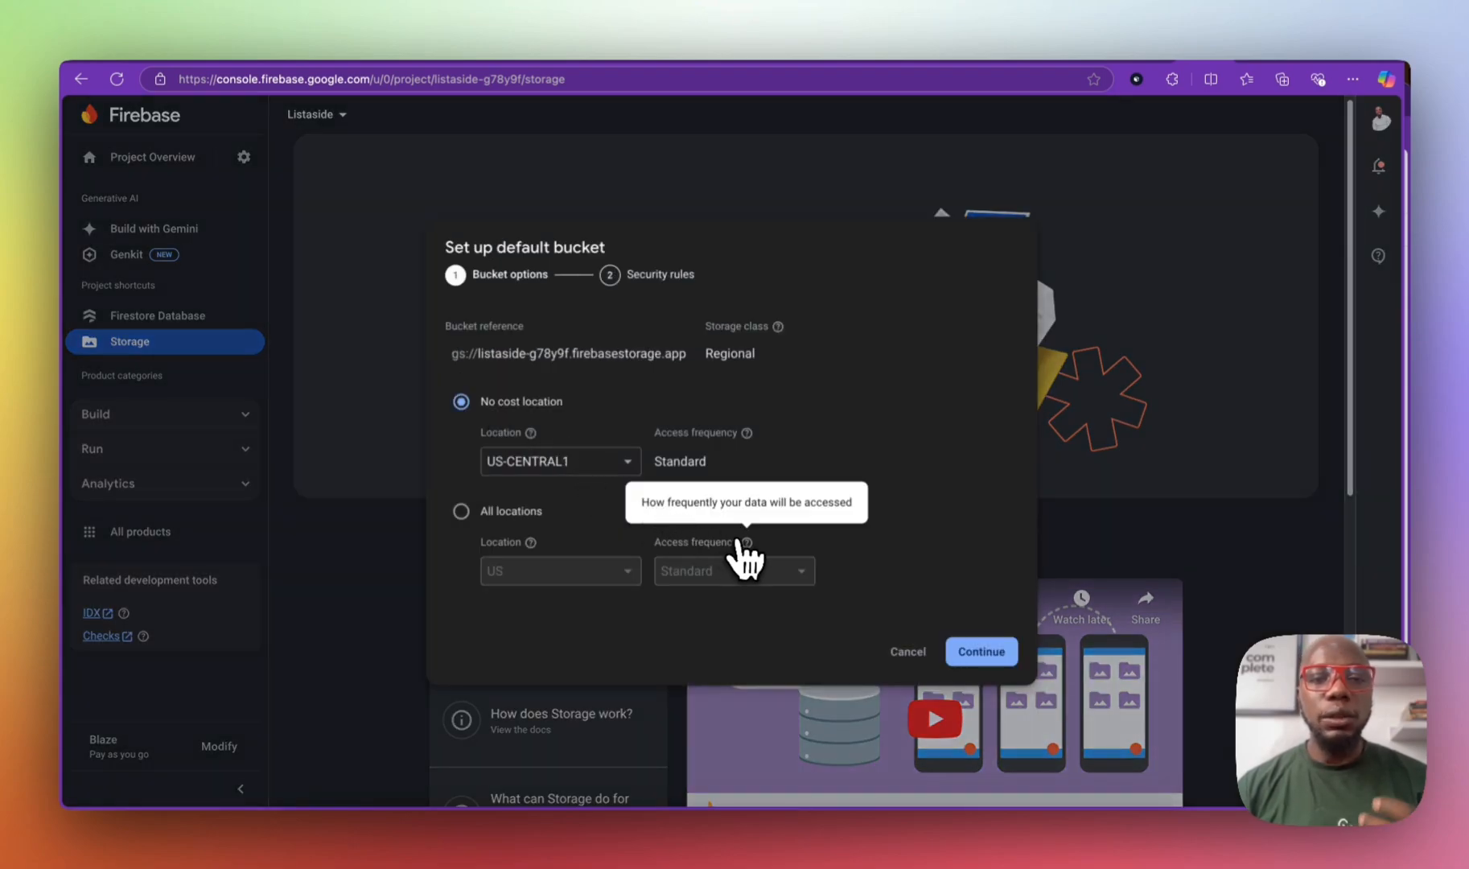
click(986, 653)
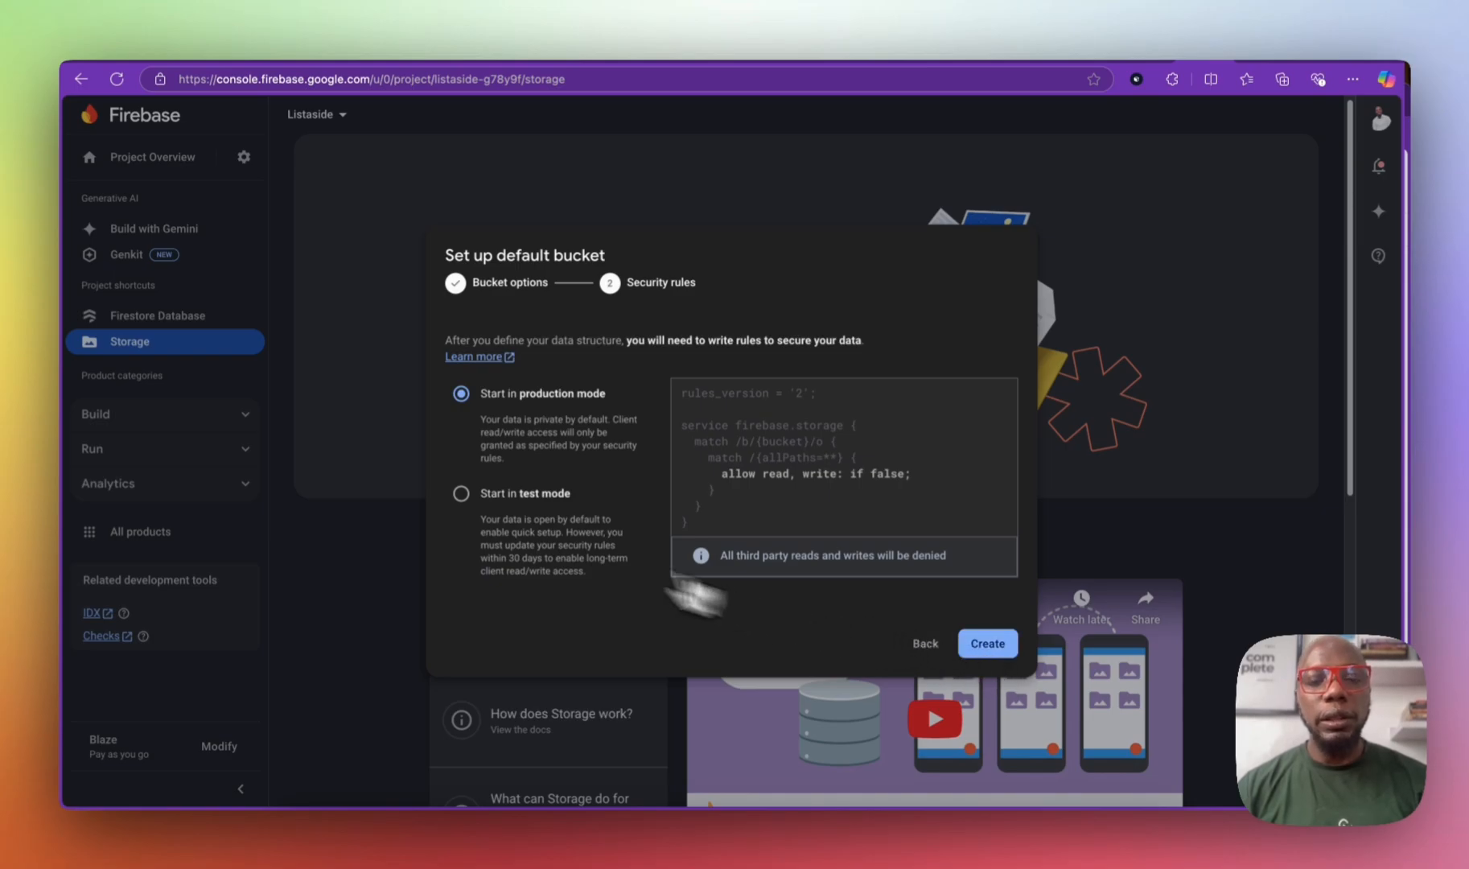
click(528, 492)
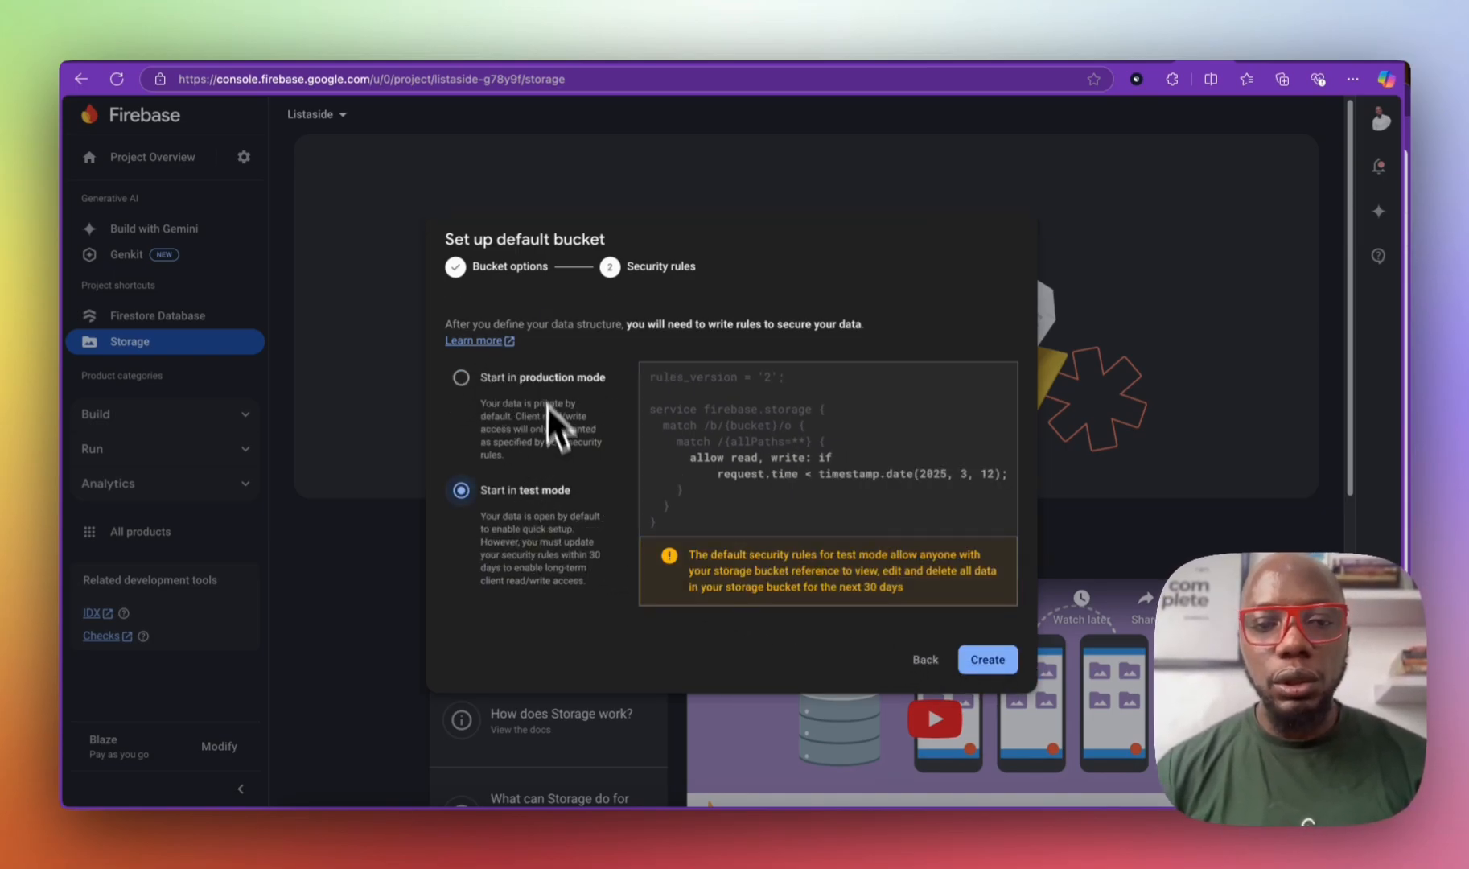
click(1012, 664)
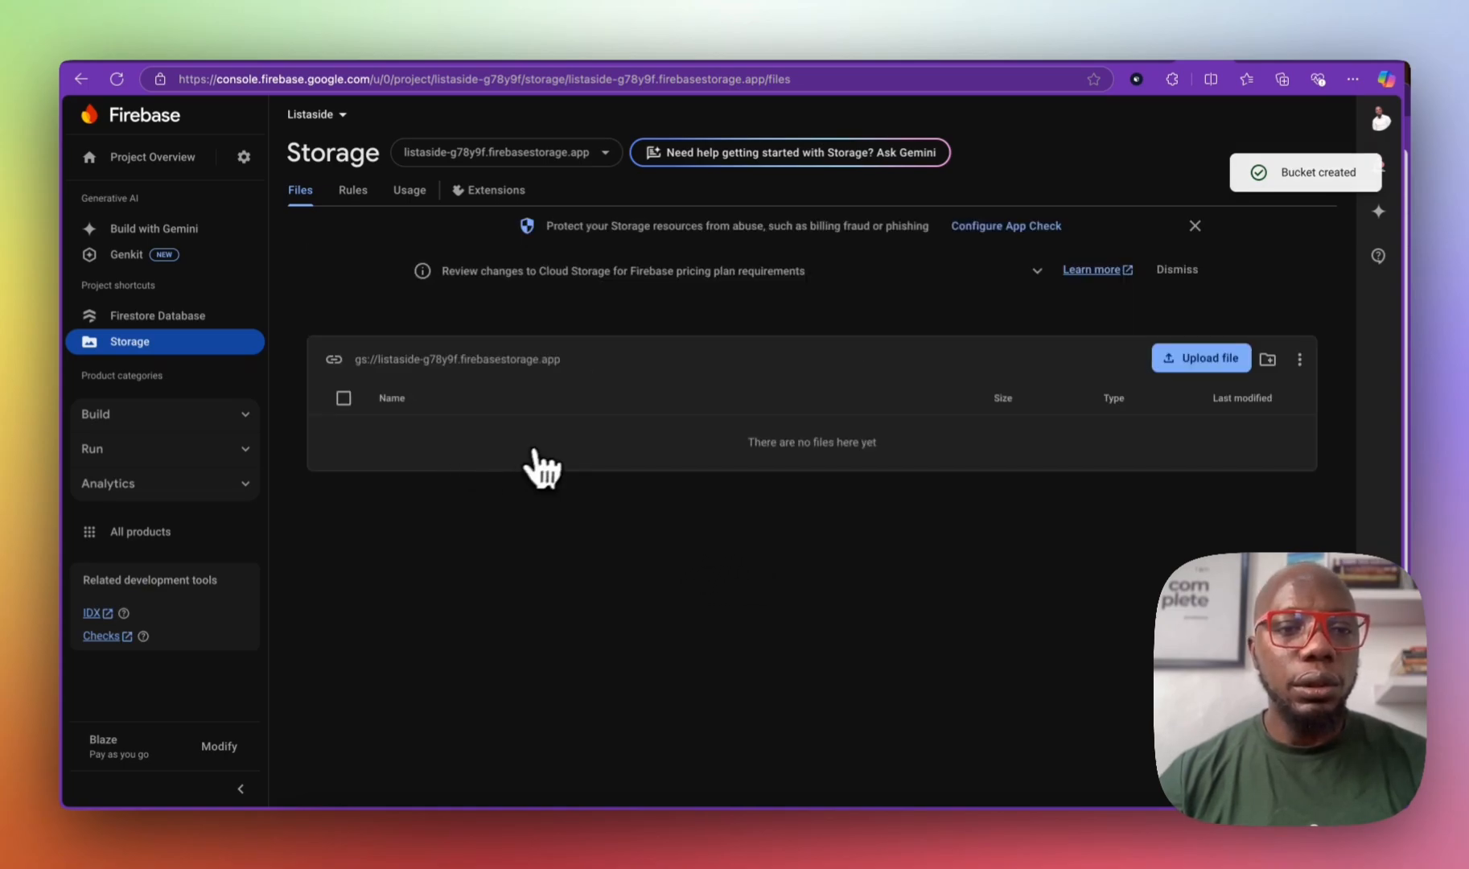
click(187, 415)
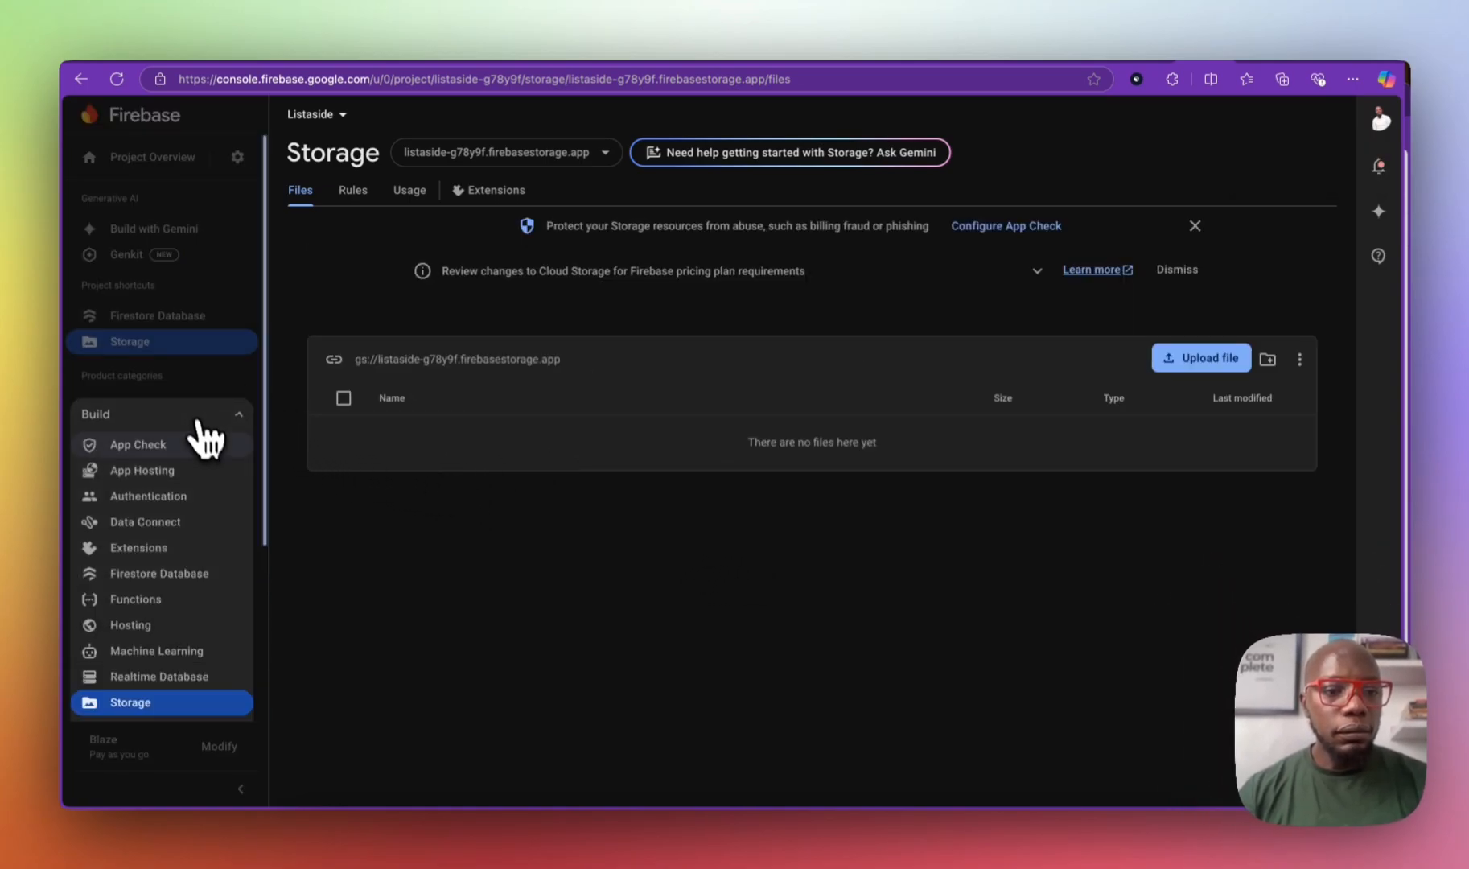
Step: Get started with Authentication and save the enabled Email/Password sign-in provider
click(173, 499)
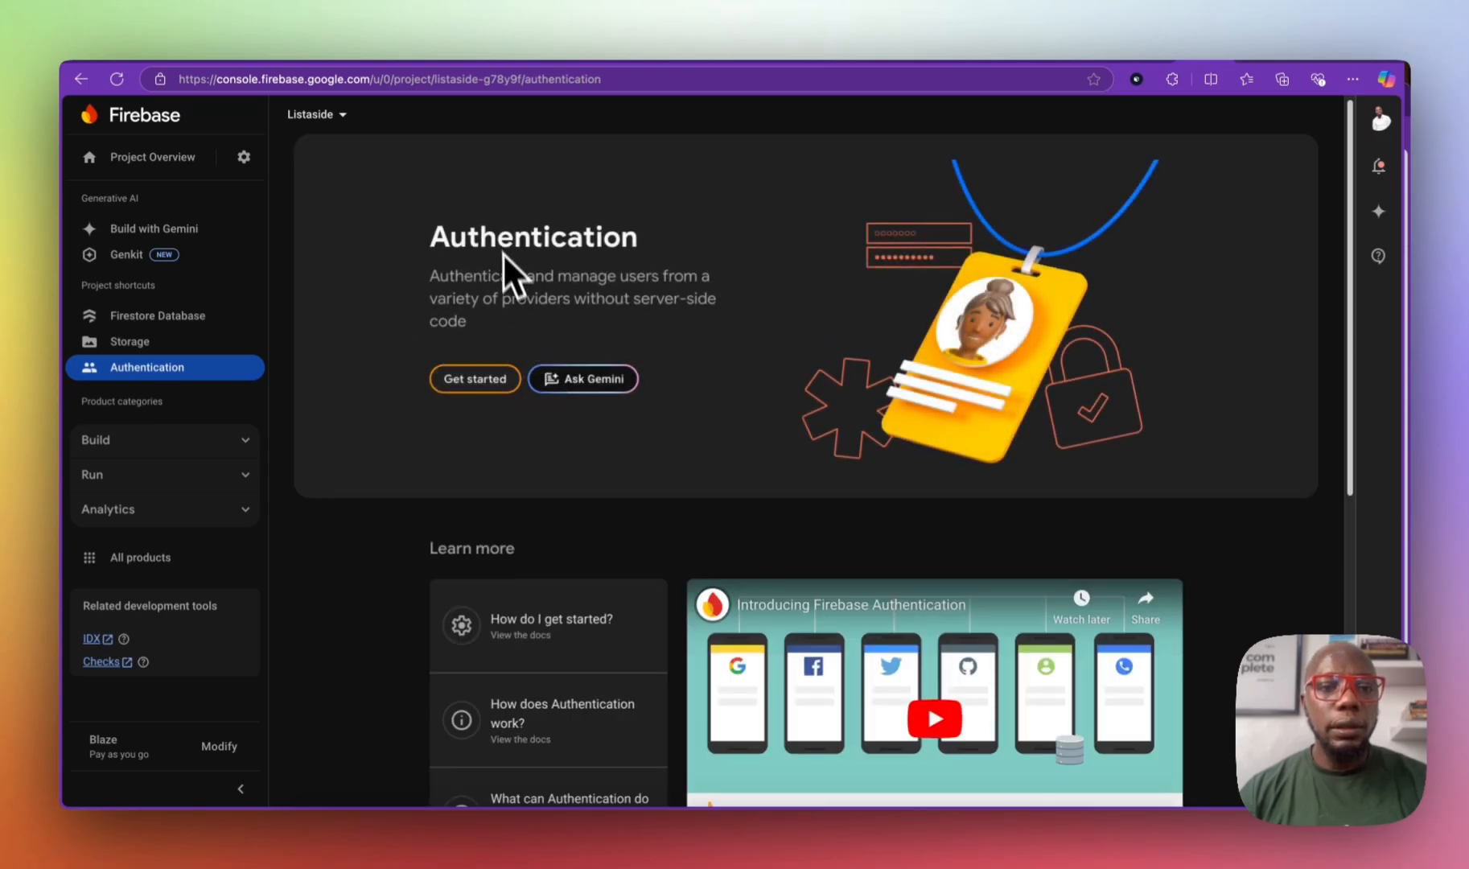
click(484, 375)
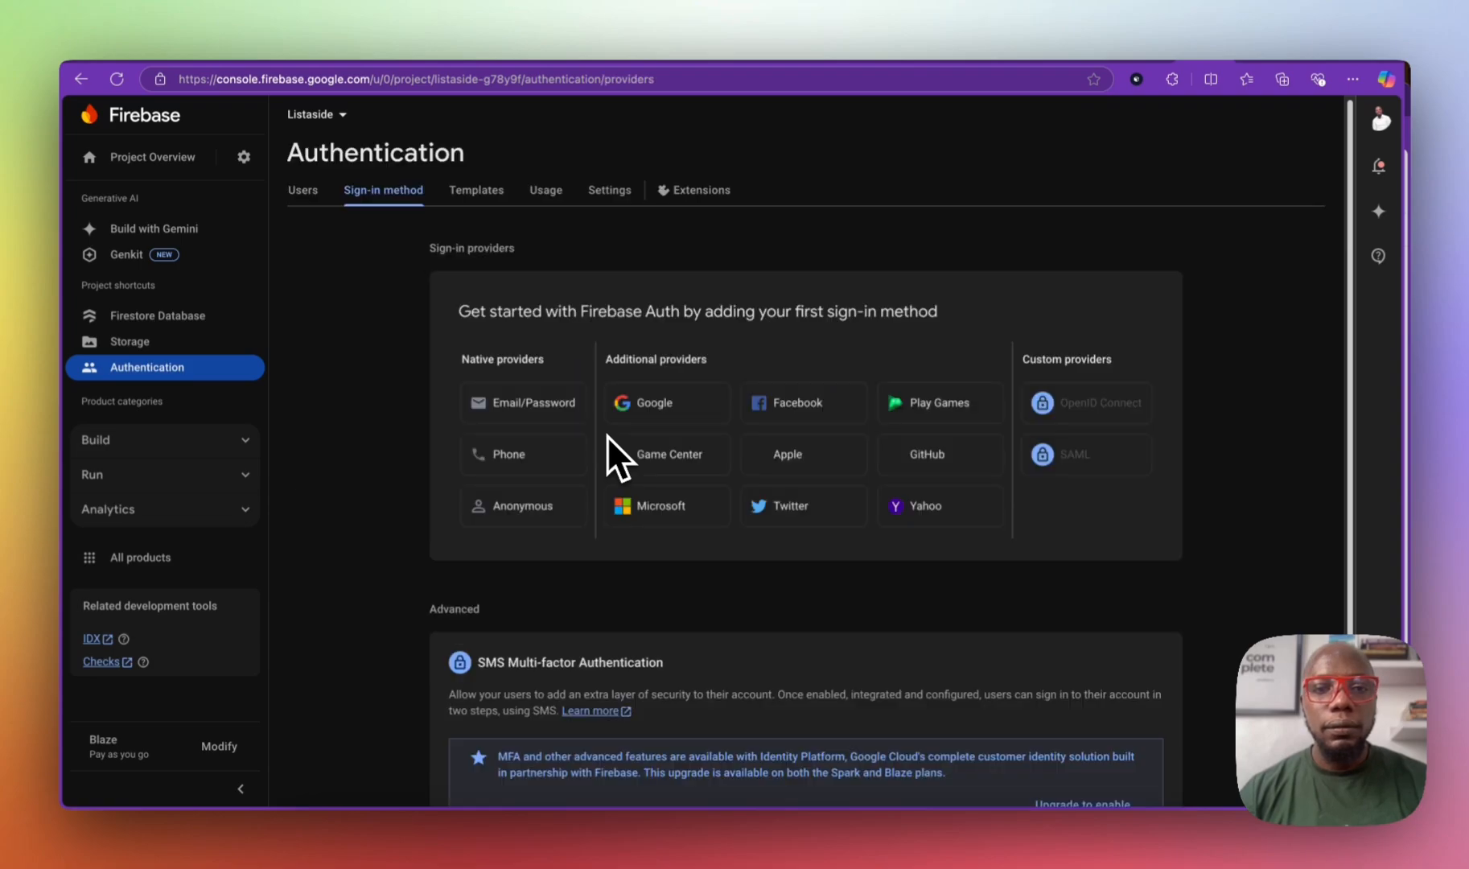
click(555, 402)
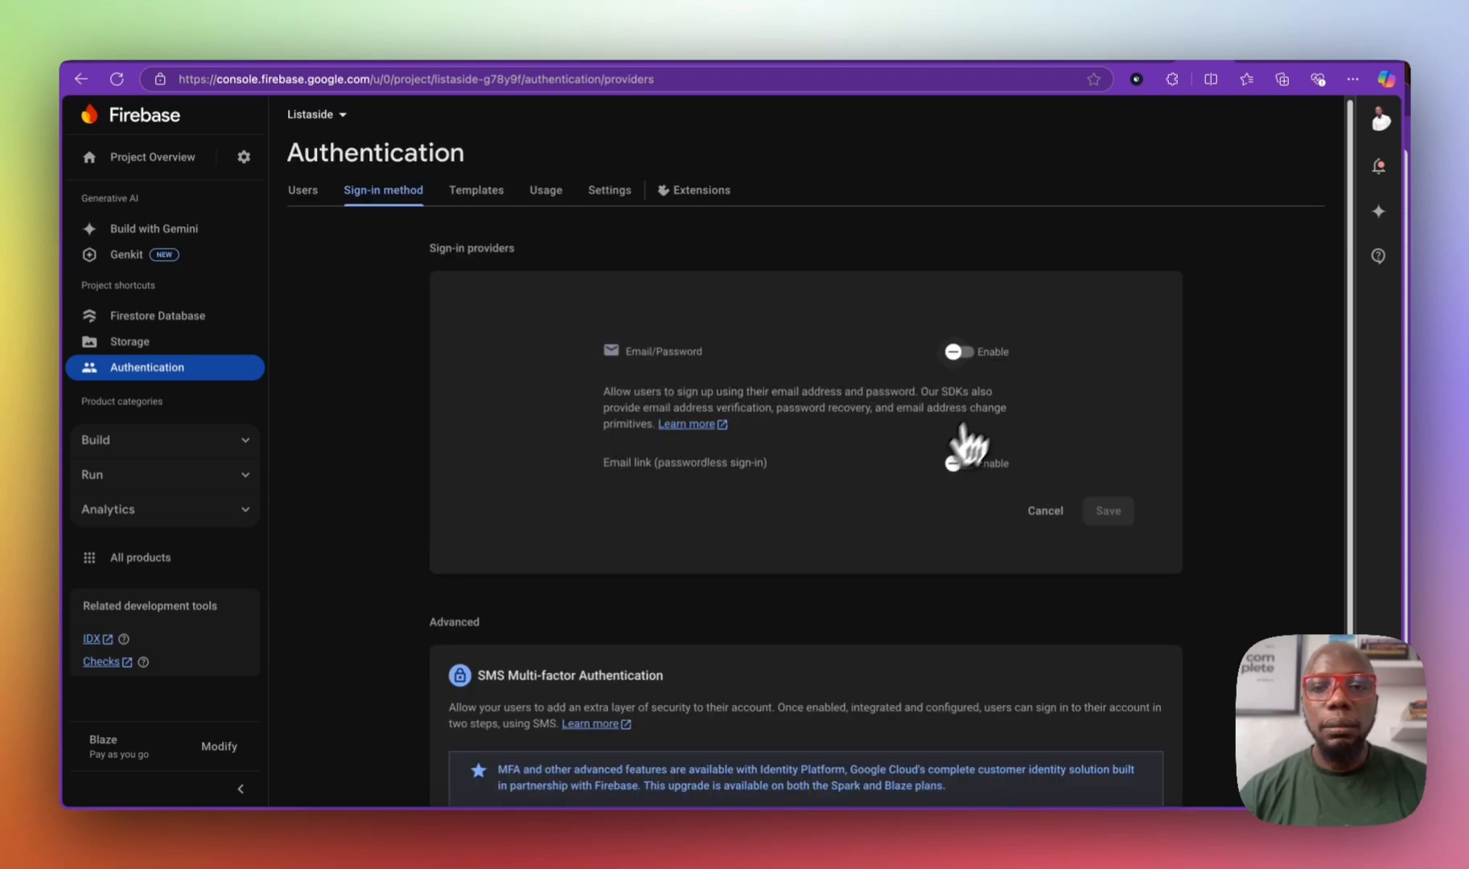
click(961, 352)
click(1107, 510)
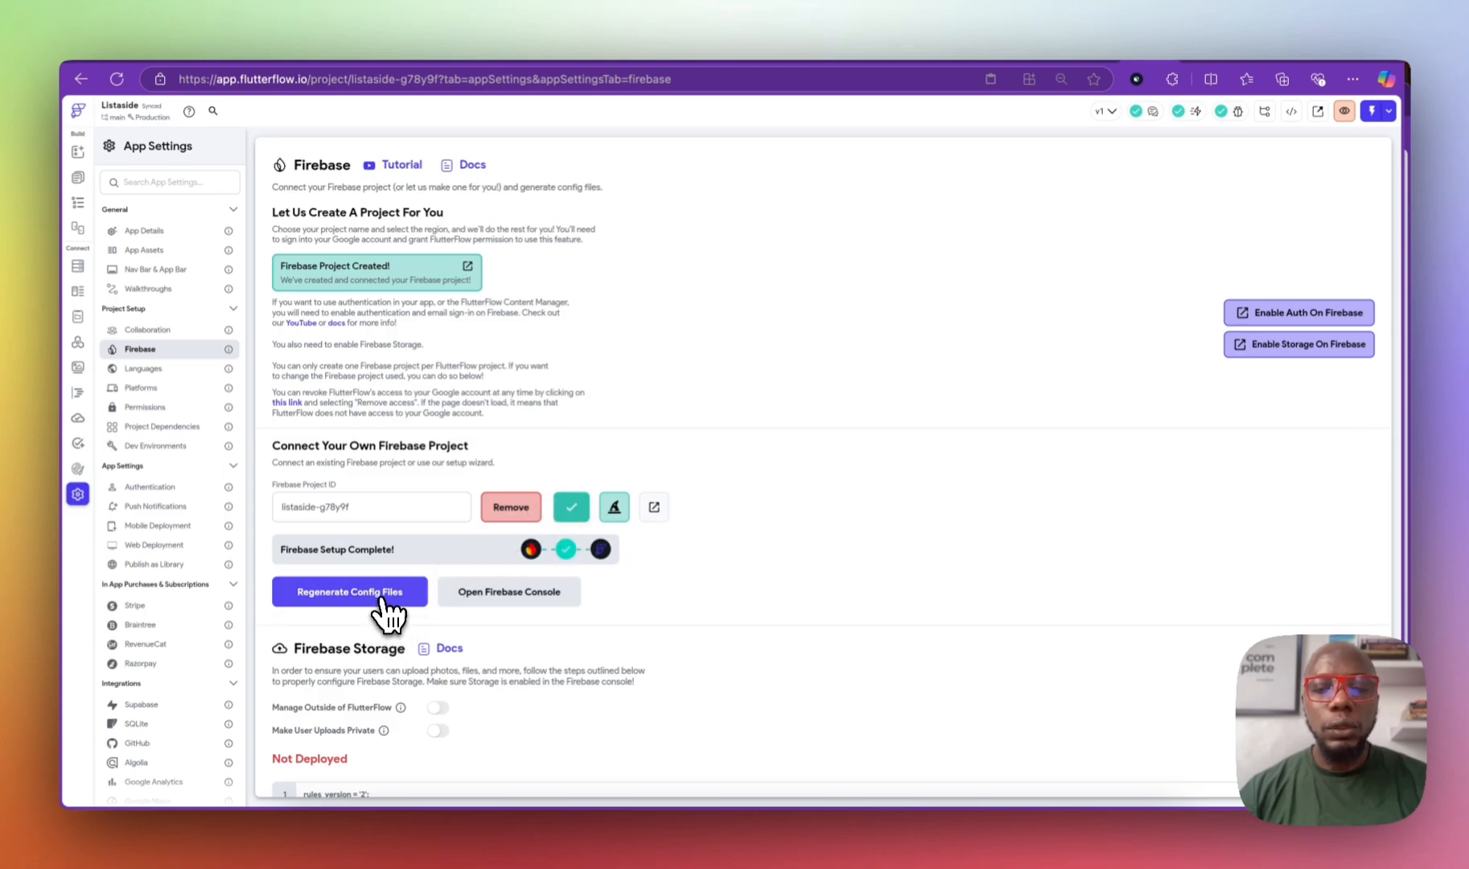
Step: Regenerate the Firebase config files for listaside and confirm with Generate
click(378, 599)
click(835, 596)
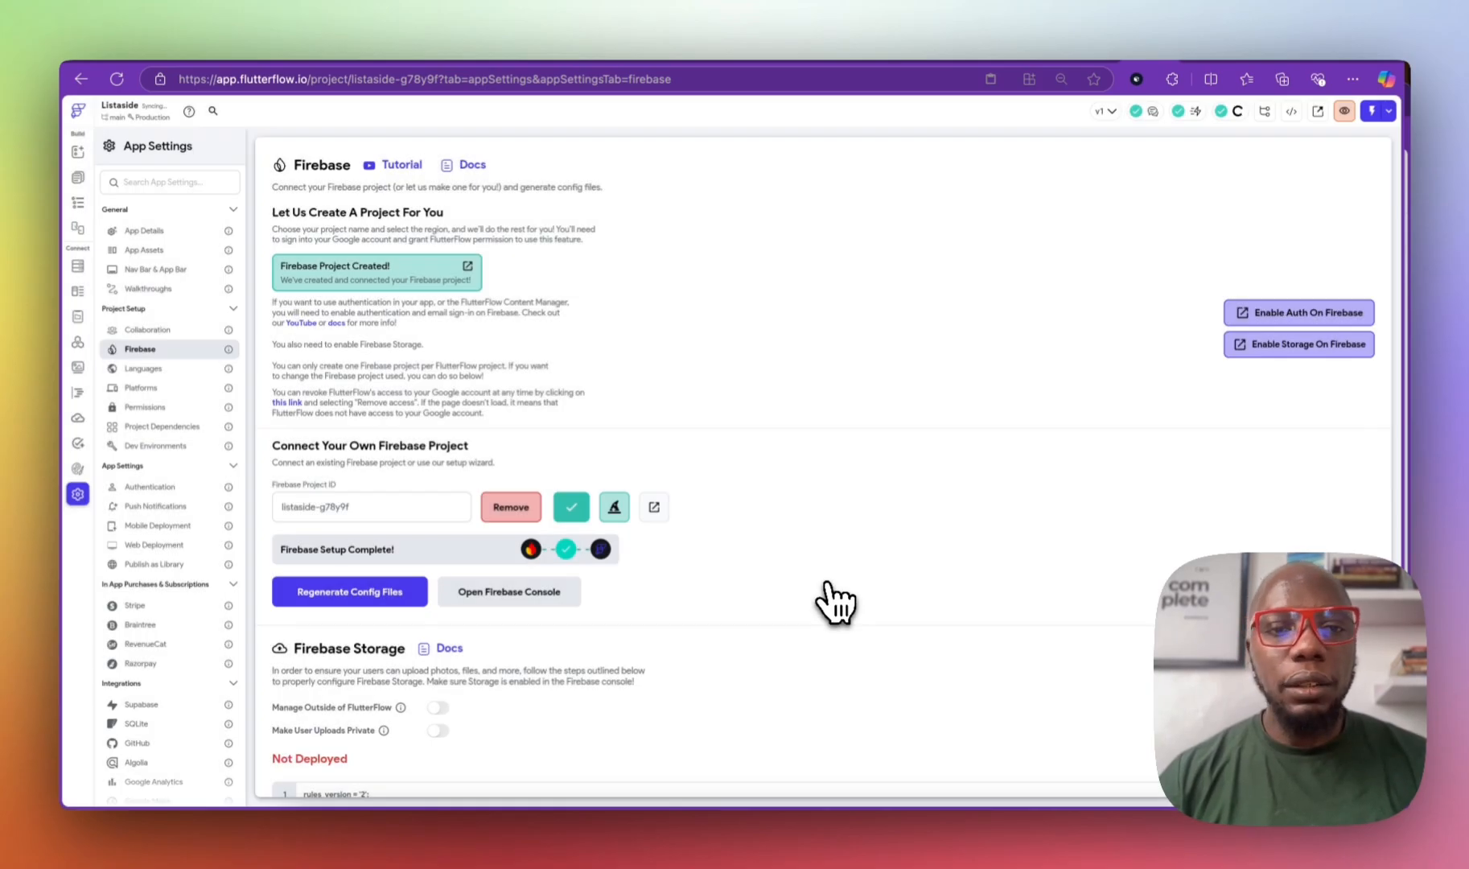
scroll(573, 551, down, 5)
scroll(571, 550, up, 4)
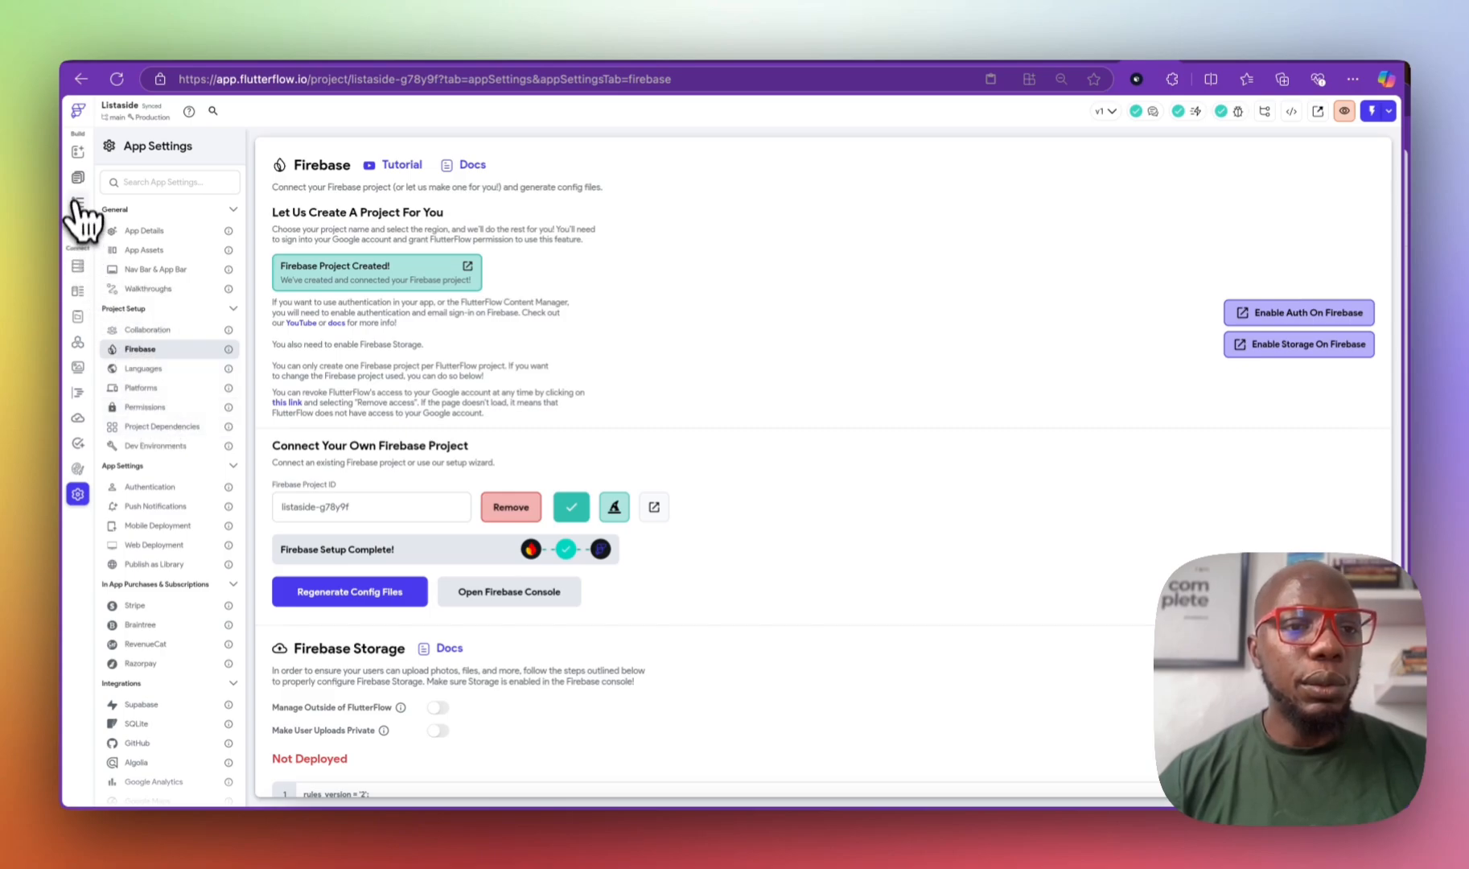
Step: In the Firestore schema view, create a new collection named 'users'
click(77, 265)
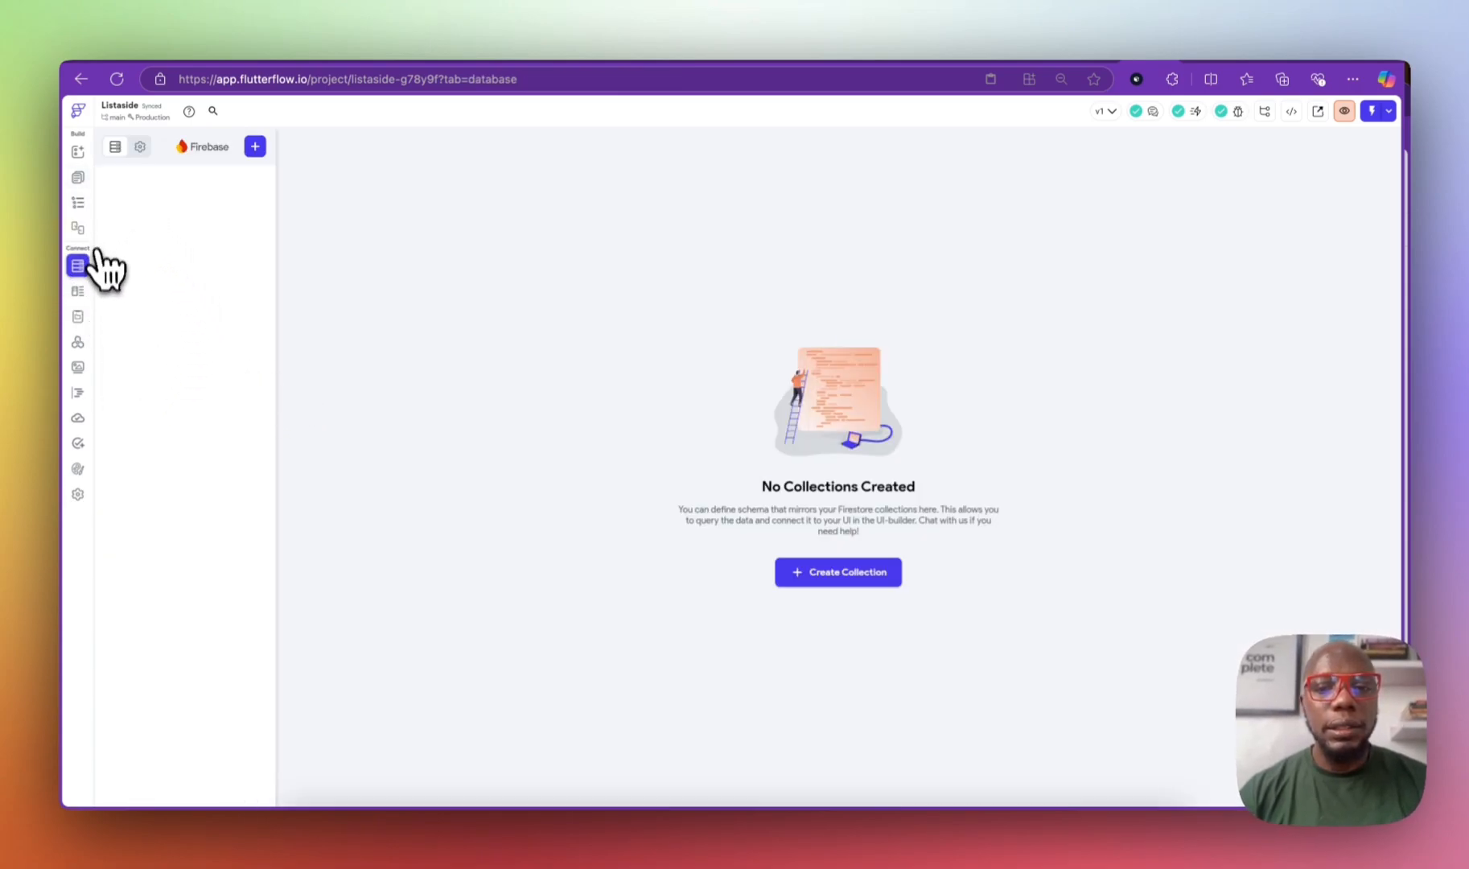
click(833, 585)
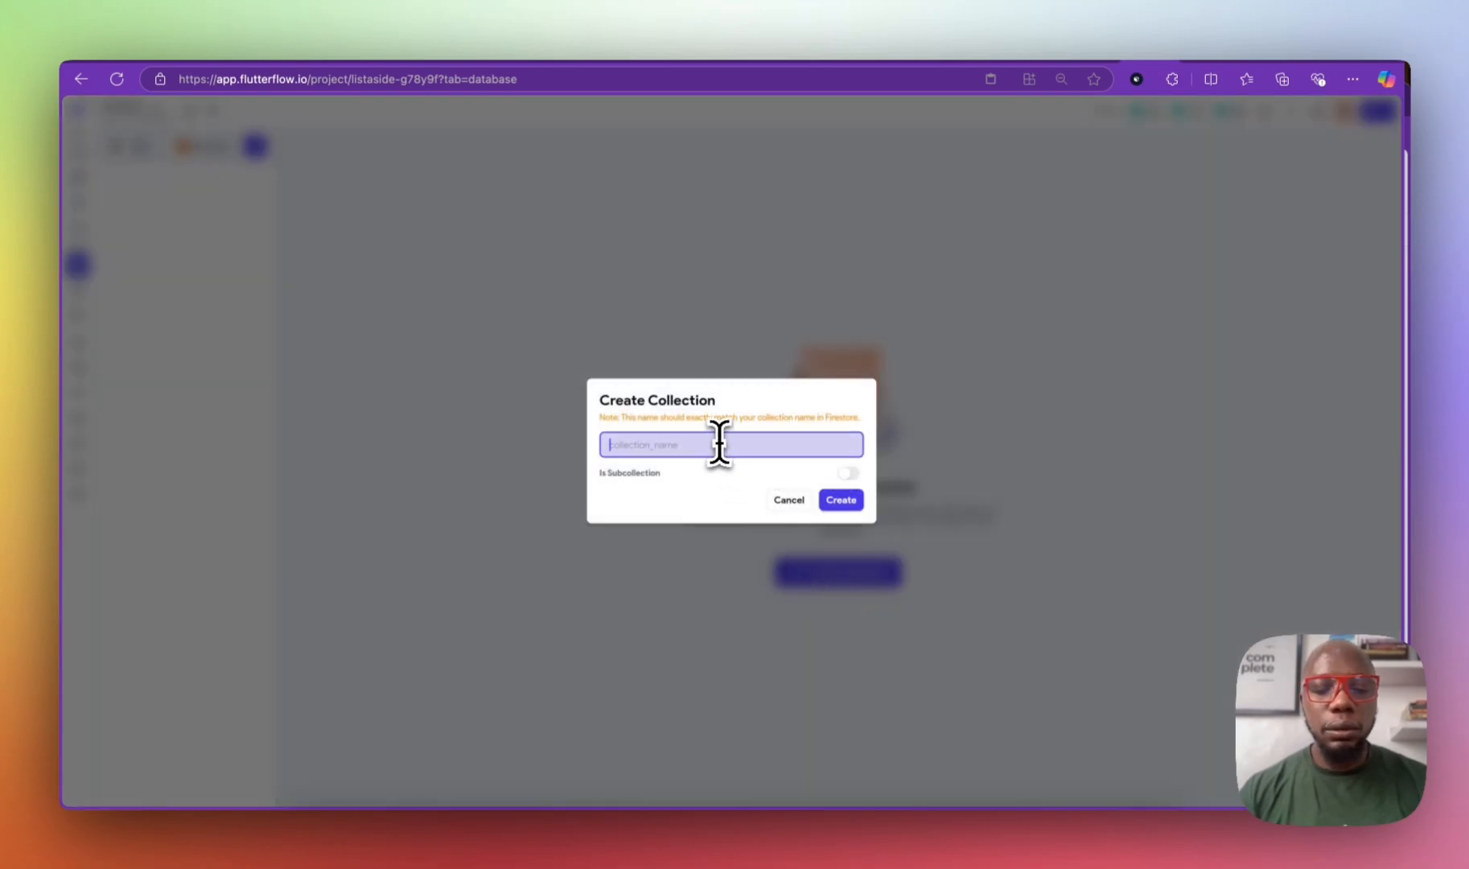
text(u)
key(BackSpace)
text(Use)
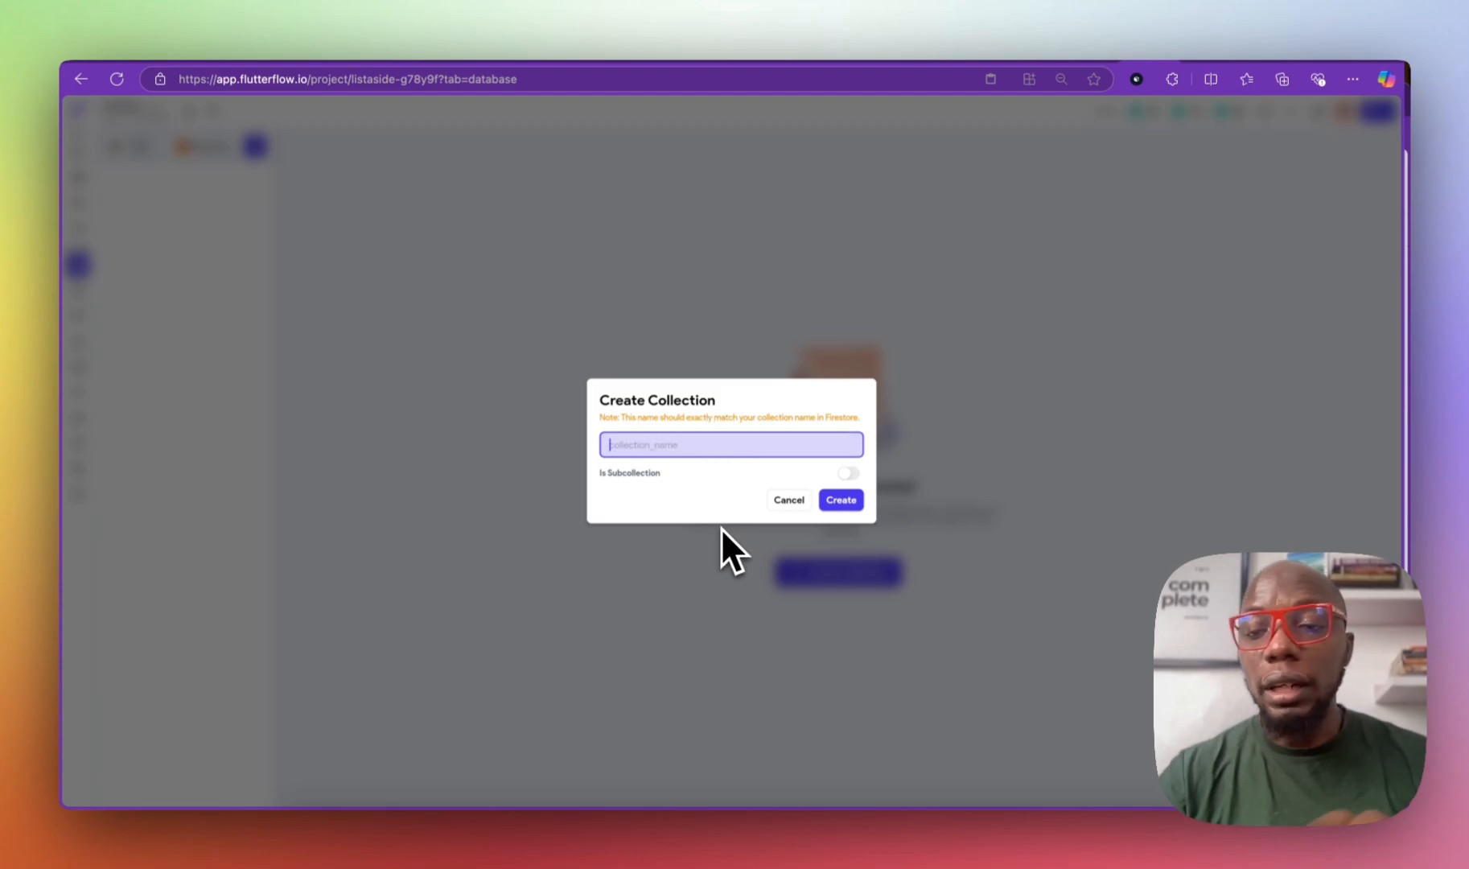
text(usersColec)
key(BackSpace)
key(BackSpace)
text(lectio)
key(BackSpace)
key(BackSpace)
key(BackSpace)
key(BackSpace)
key(BackSpace)
key(BackSpace)
key(BackSpace)
key(BackSpace)
key(BackSpace)
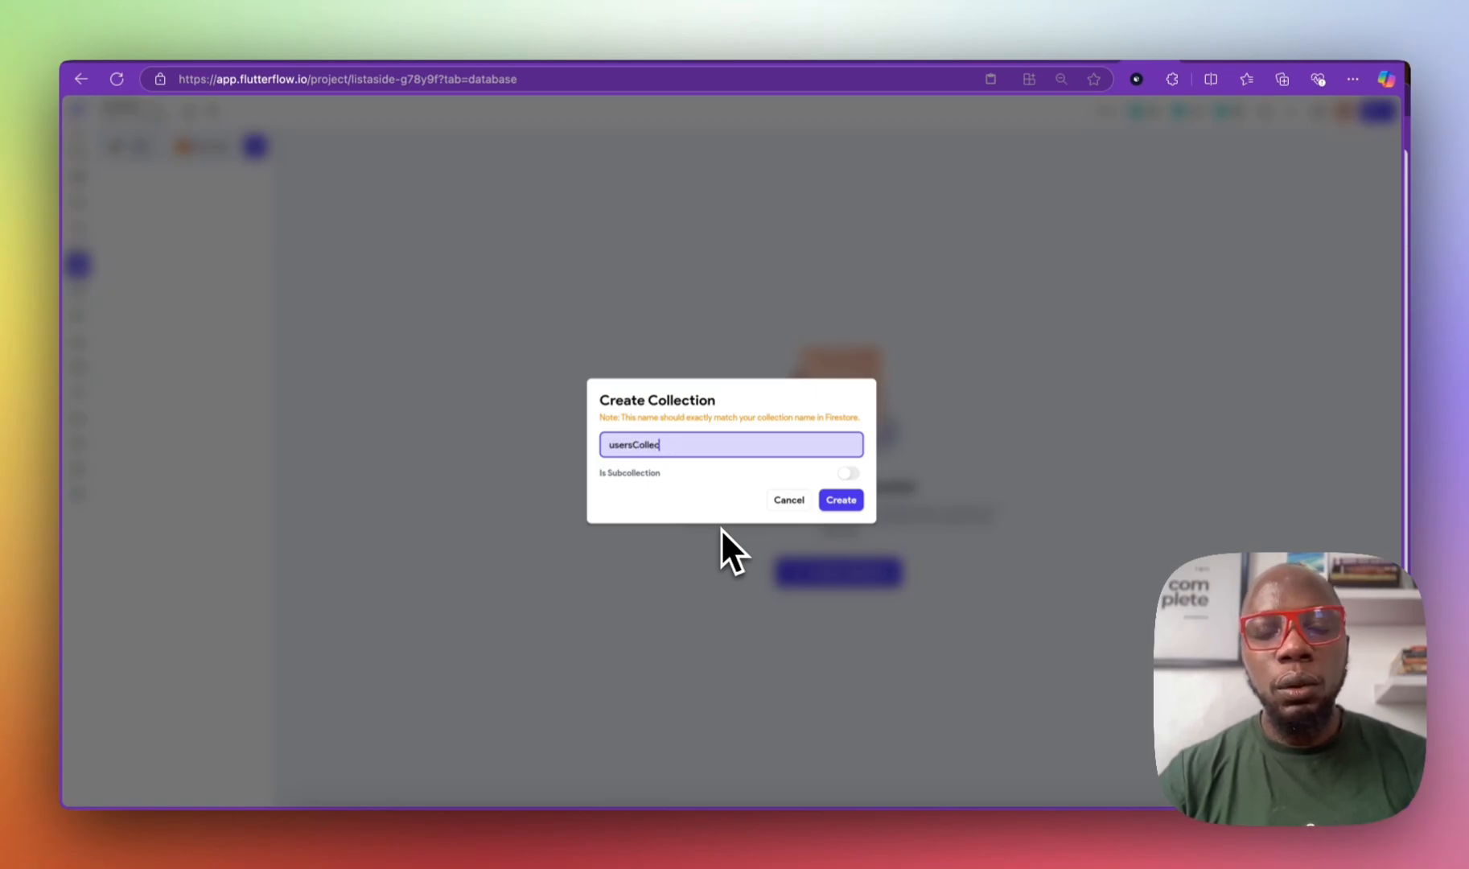
text(_col)
key(BackSpace)
key(BackSpace)
key(BackSpace)
key(BackSpace)
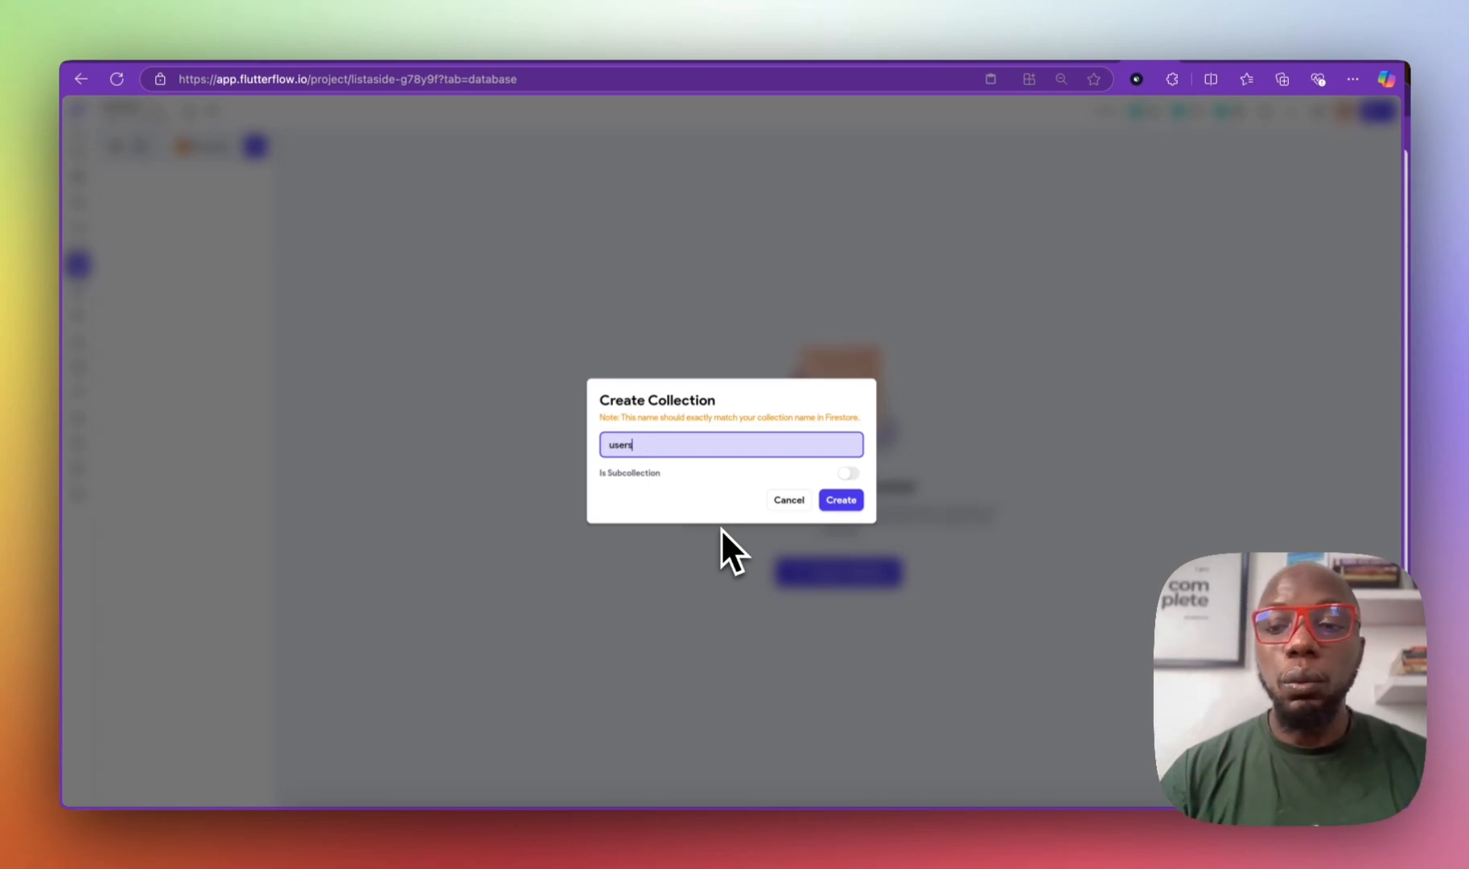
click(843, 503)
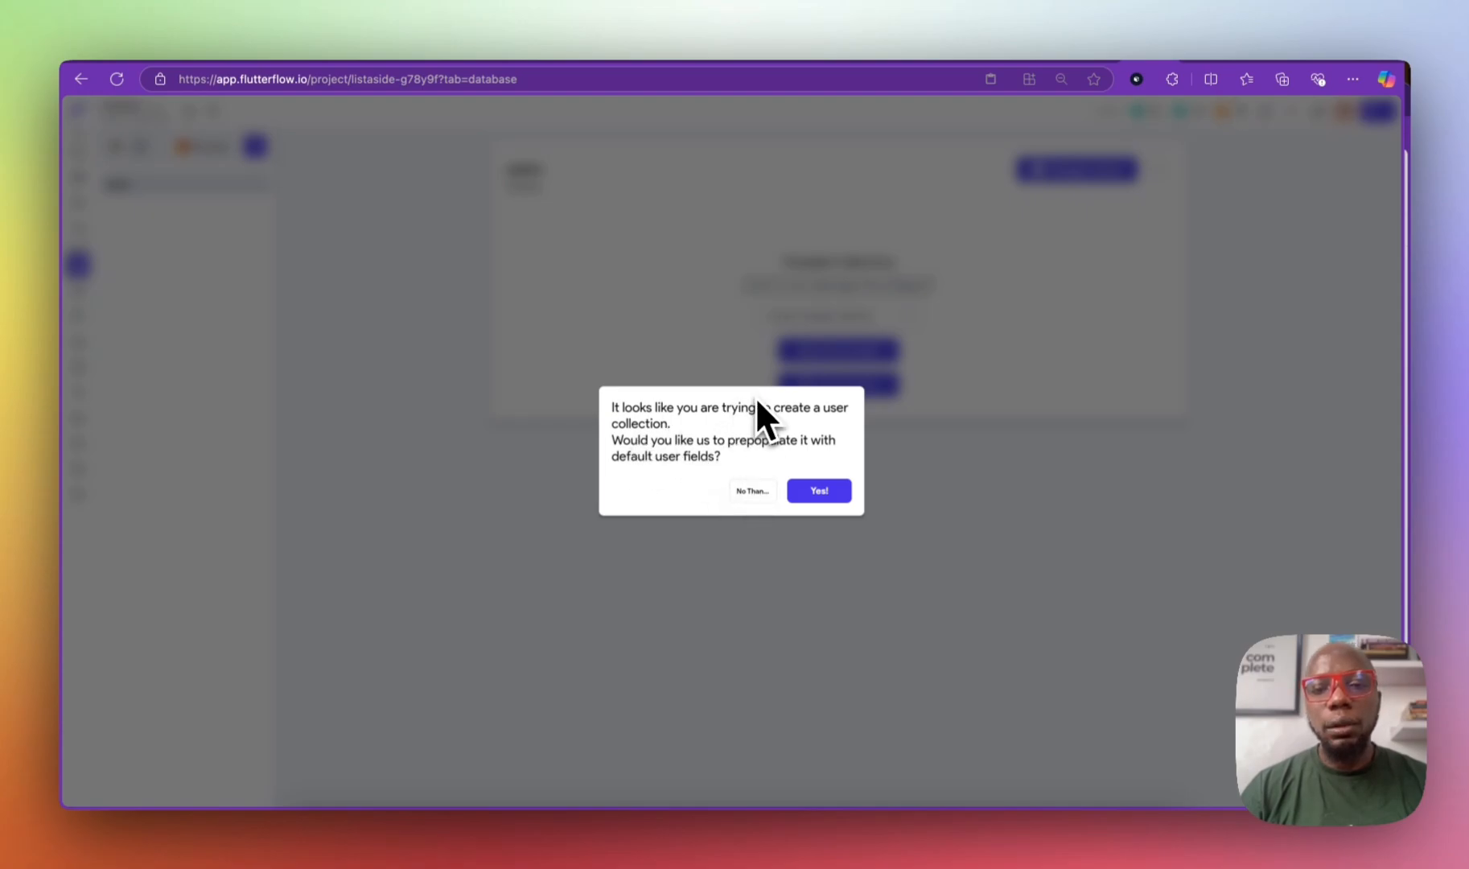
Step: Dismiss the prepopulate prompt and add String fields email and phone_number
click(752, 492)
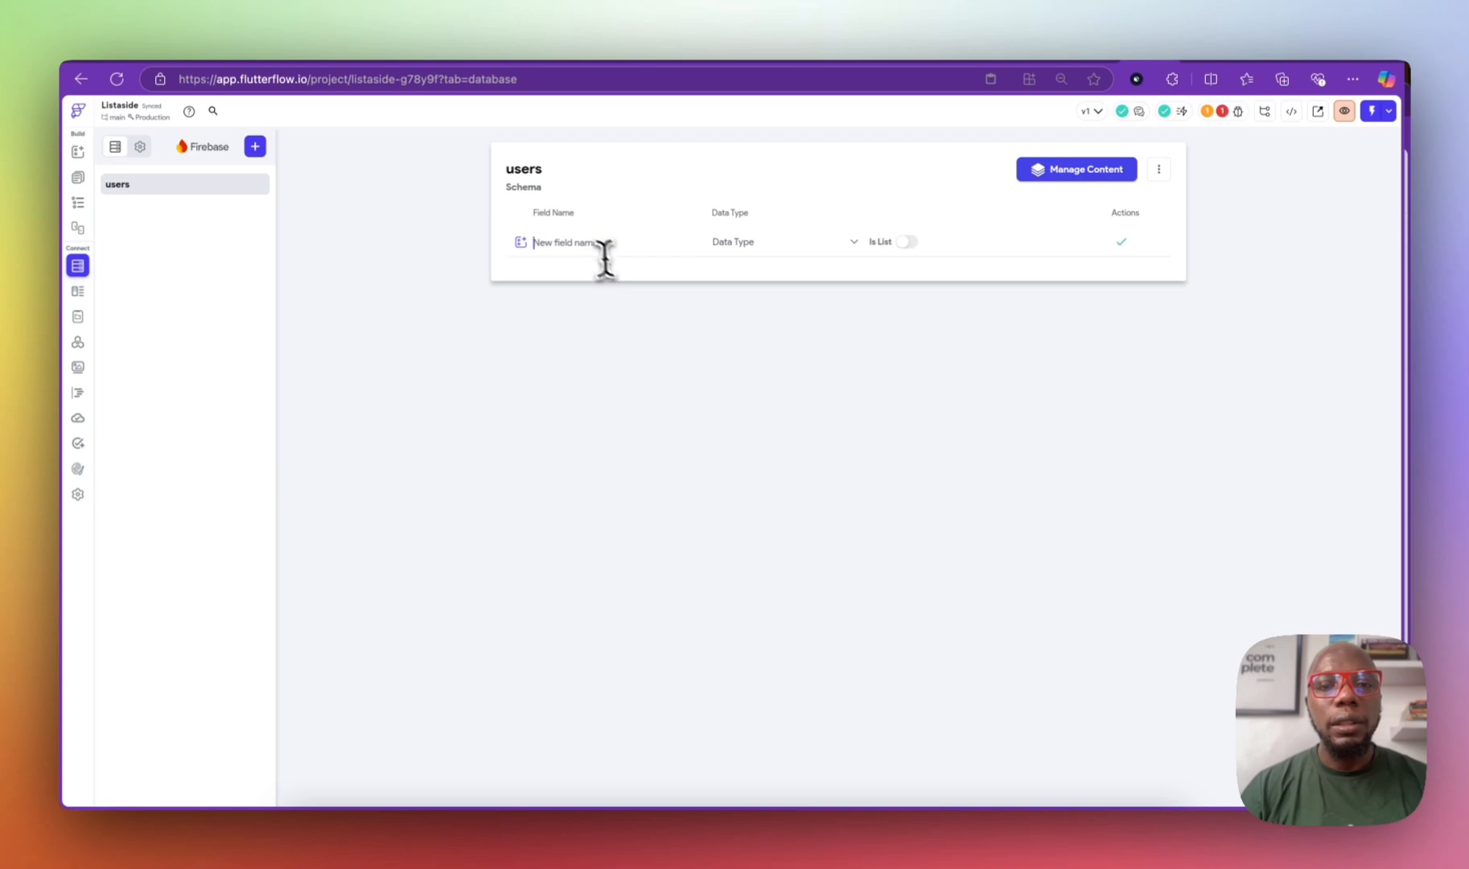
click(589, 246)
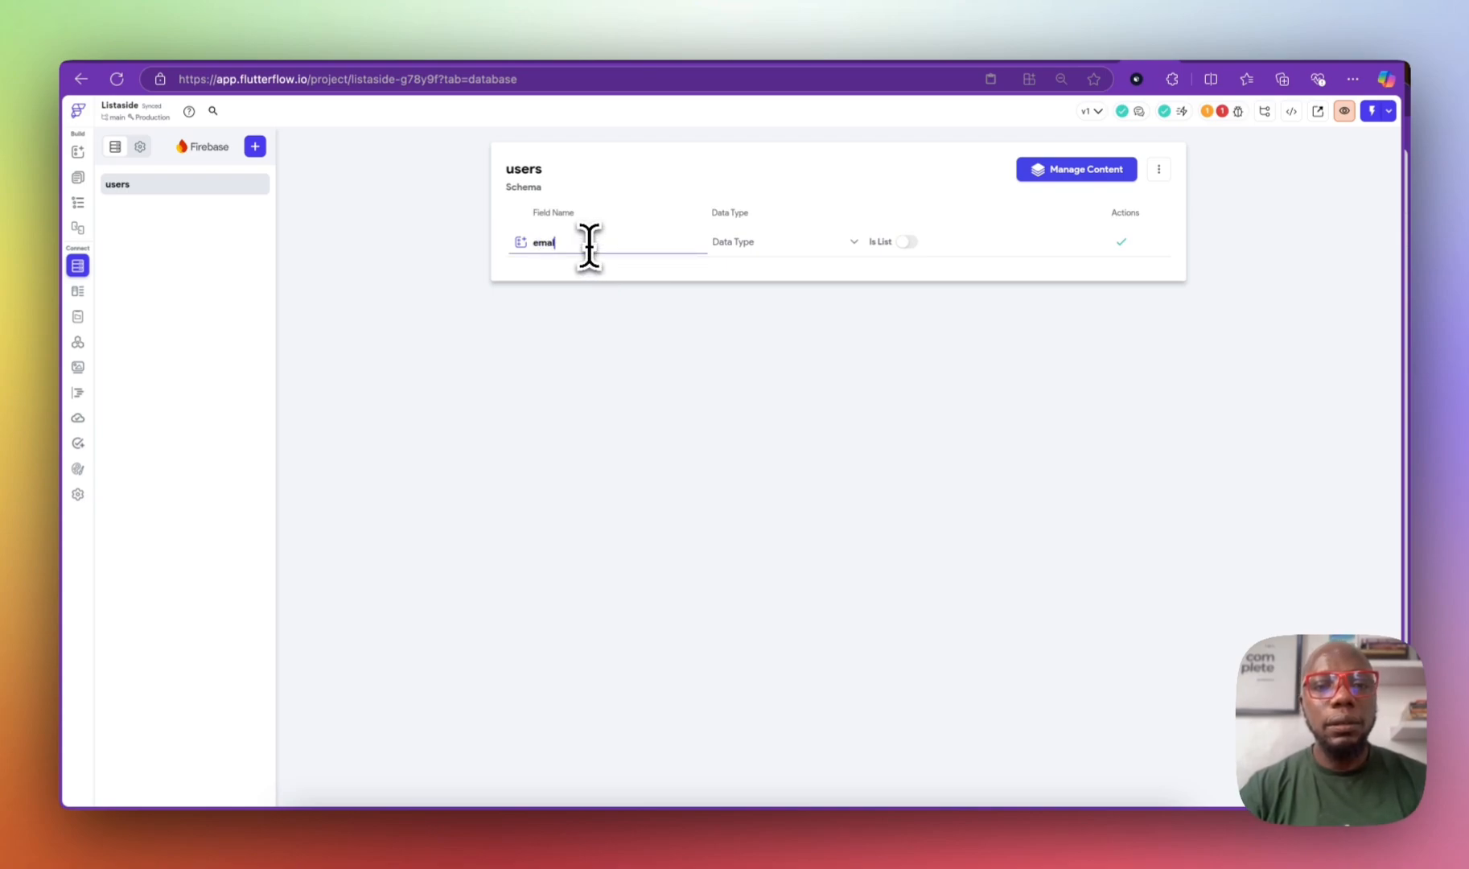
click(764, 242)
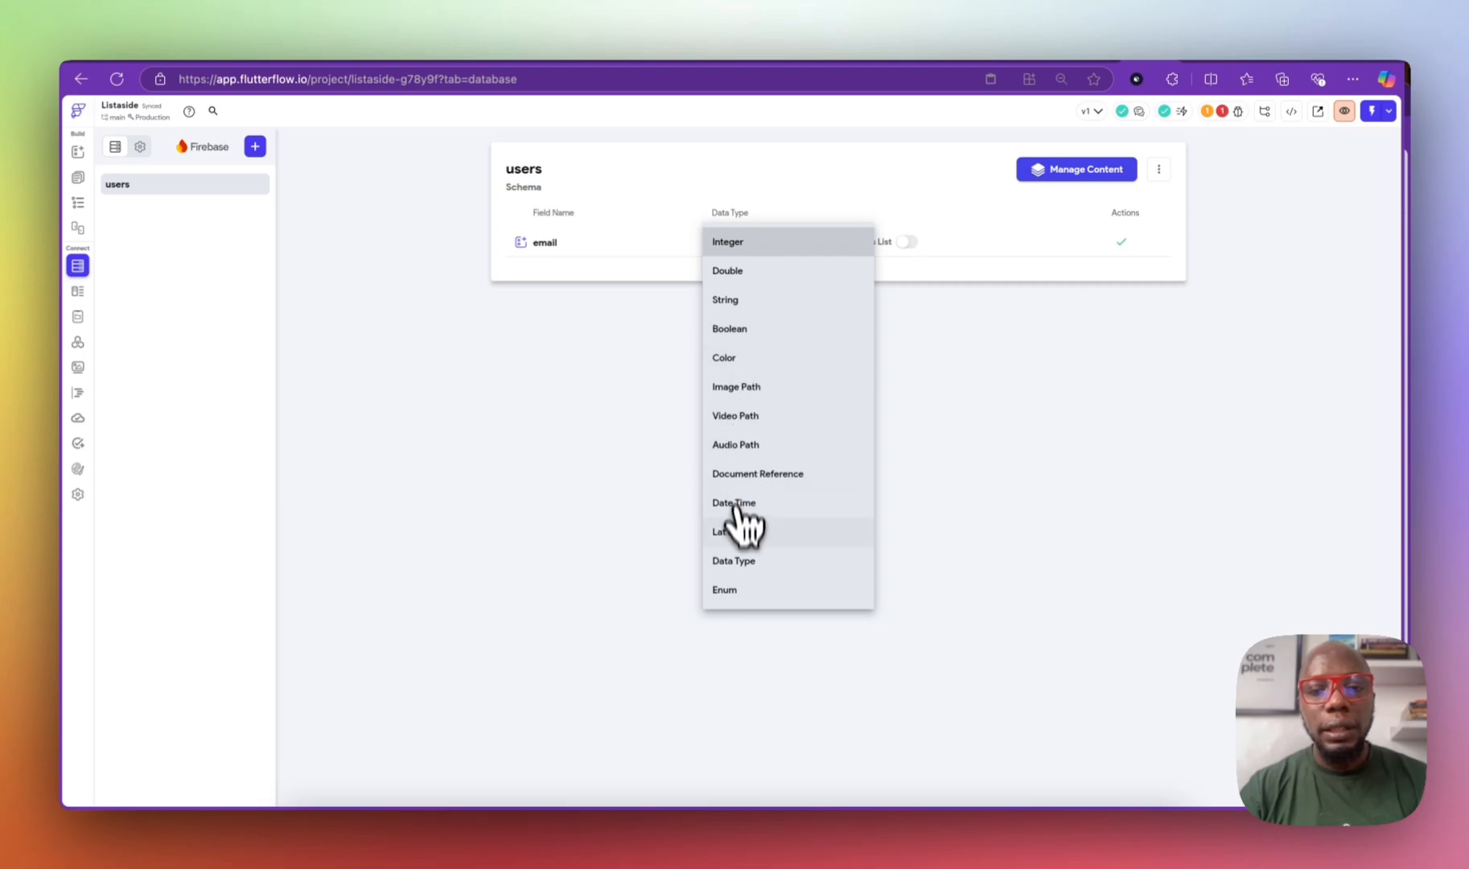
click(740, 302)
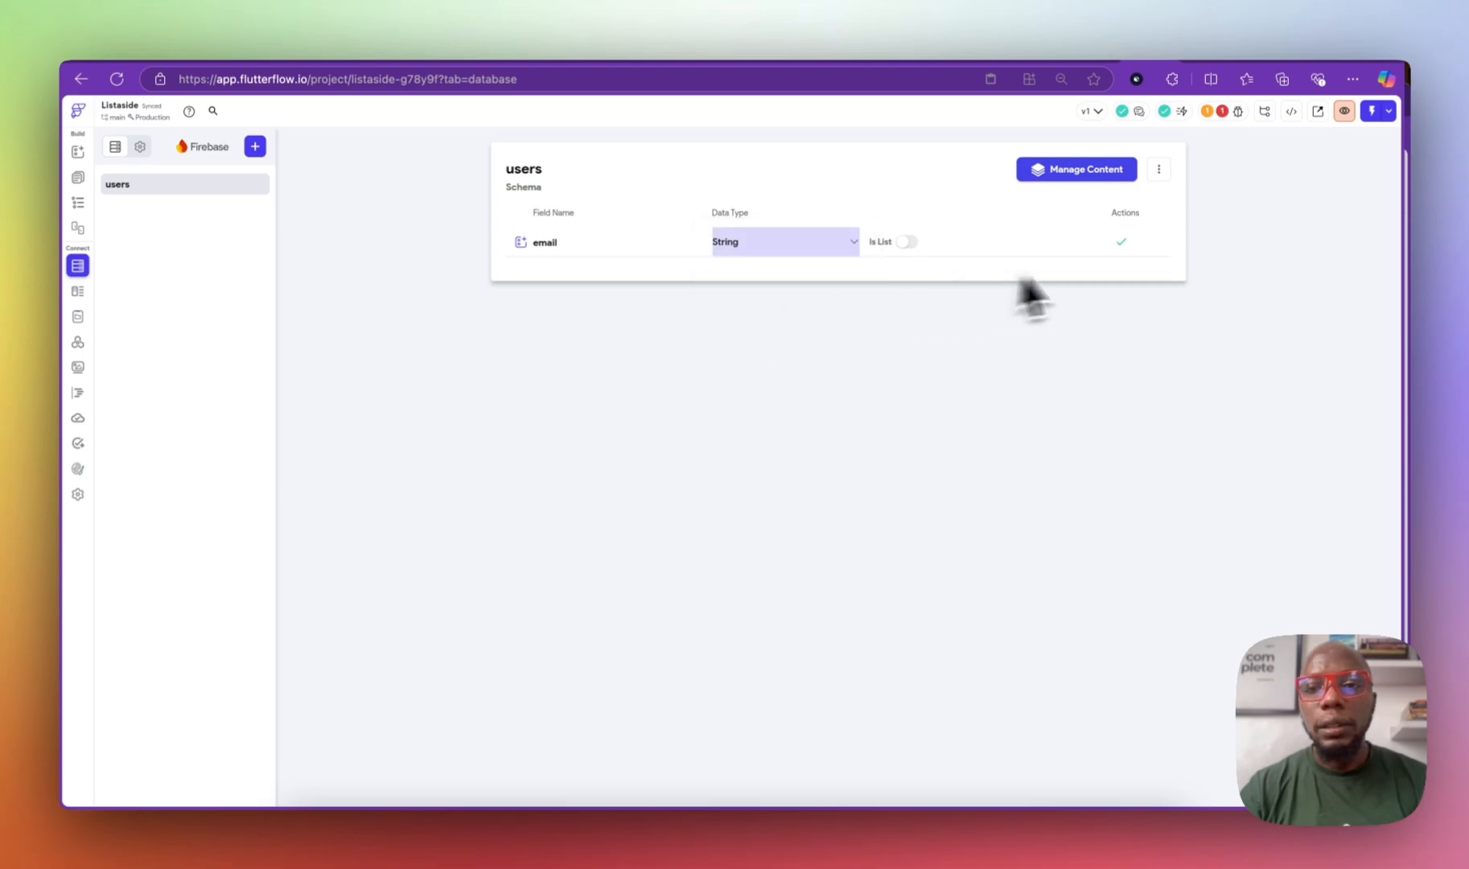
click(1121, 241)
click(625, 272)
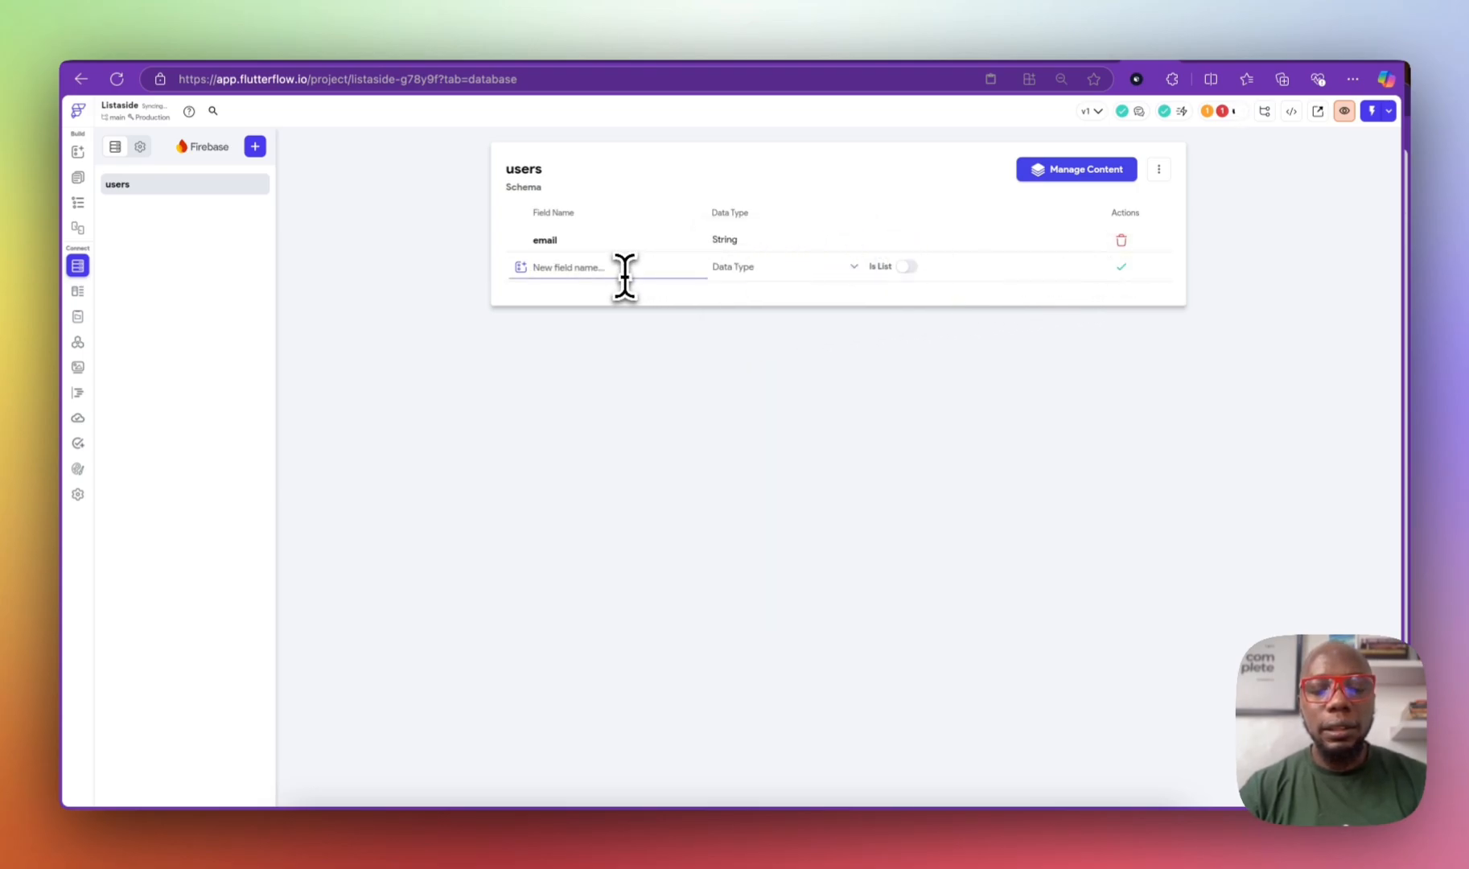
text(phone_number)
click(757, 267)
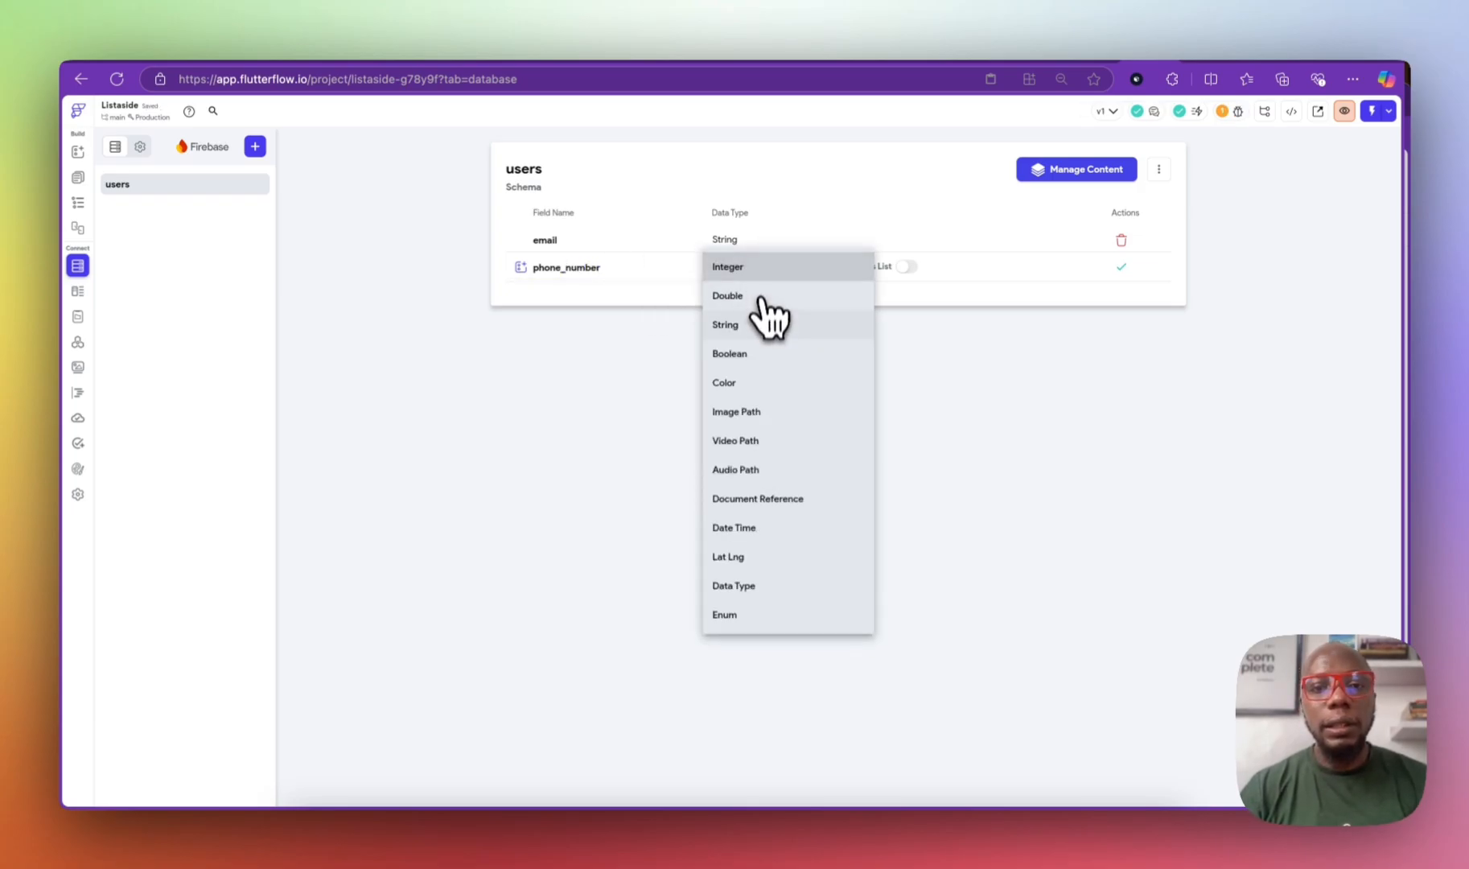
click(757, 324)
click(1120, 266)
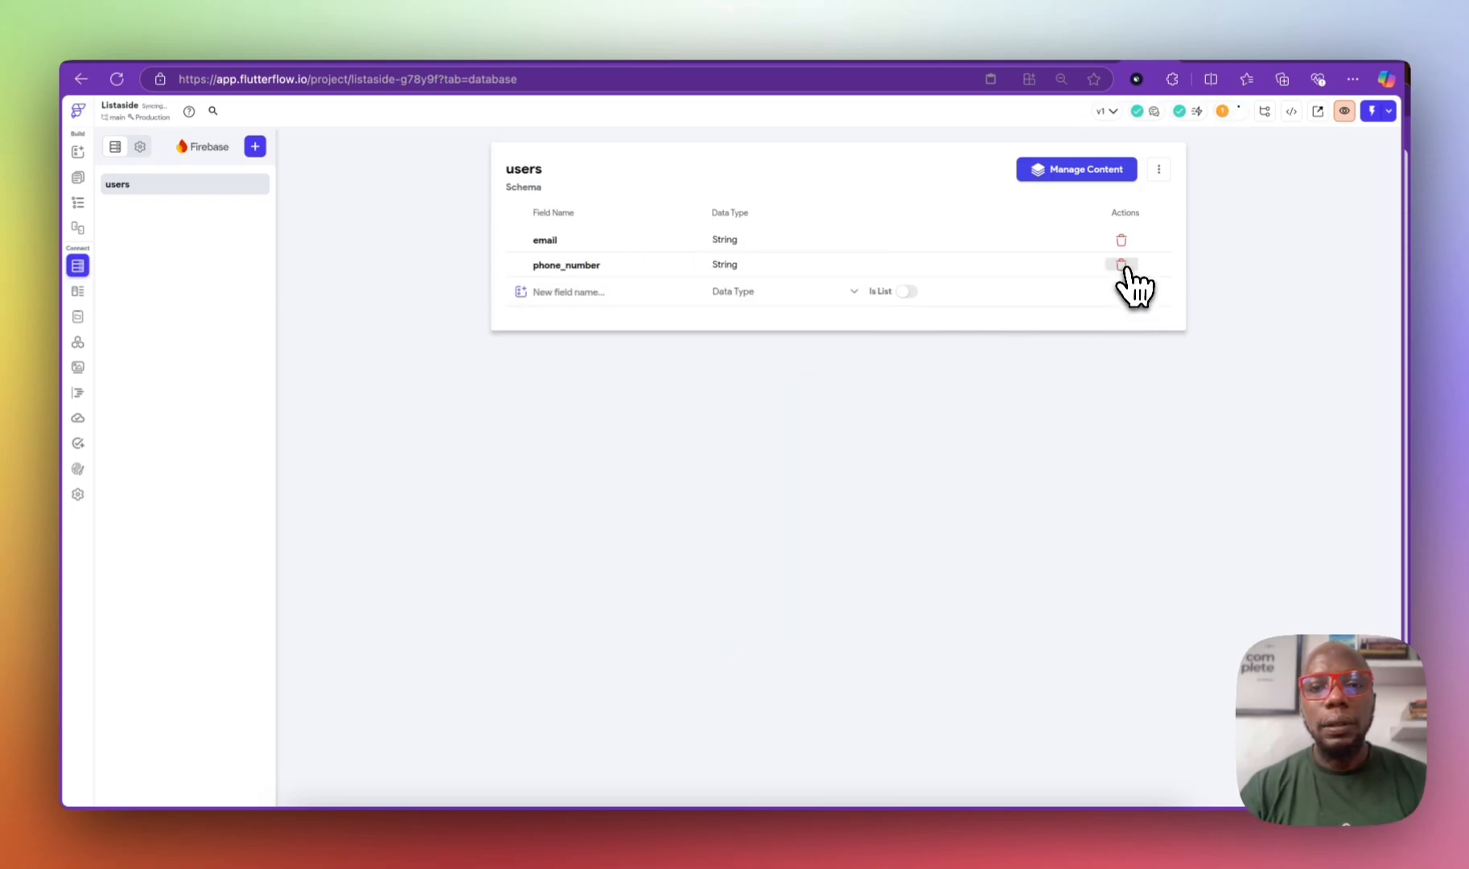
Step: Add a third String field named bio to the users schema
click(599, 296)
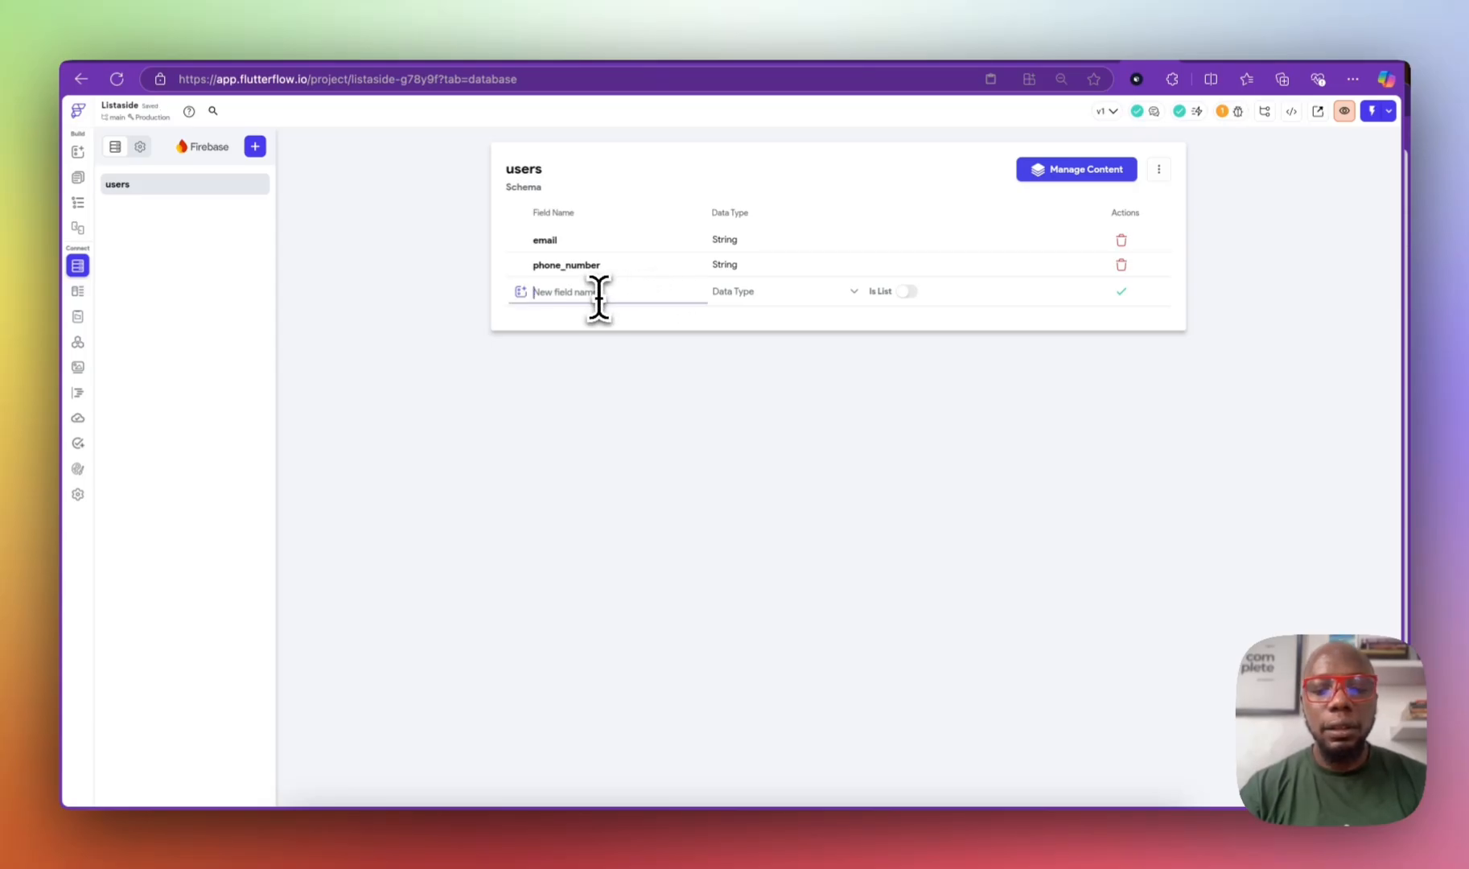
click(780, 291)
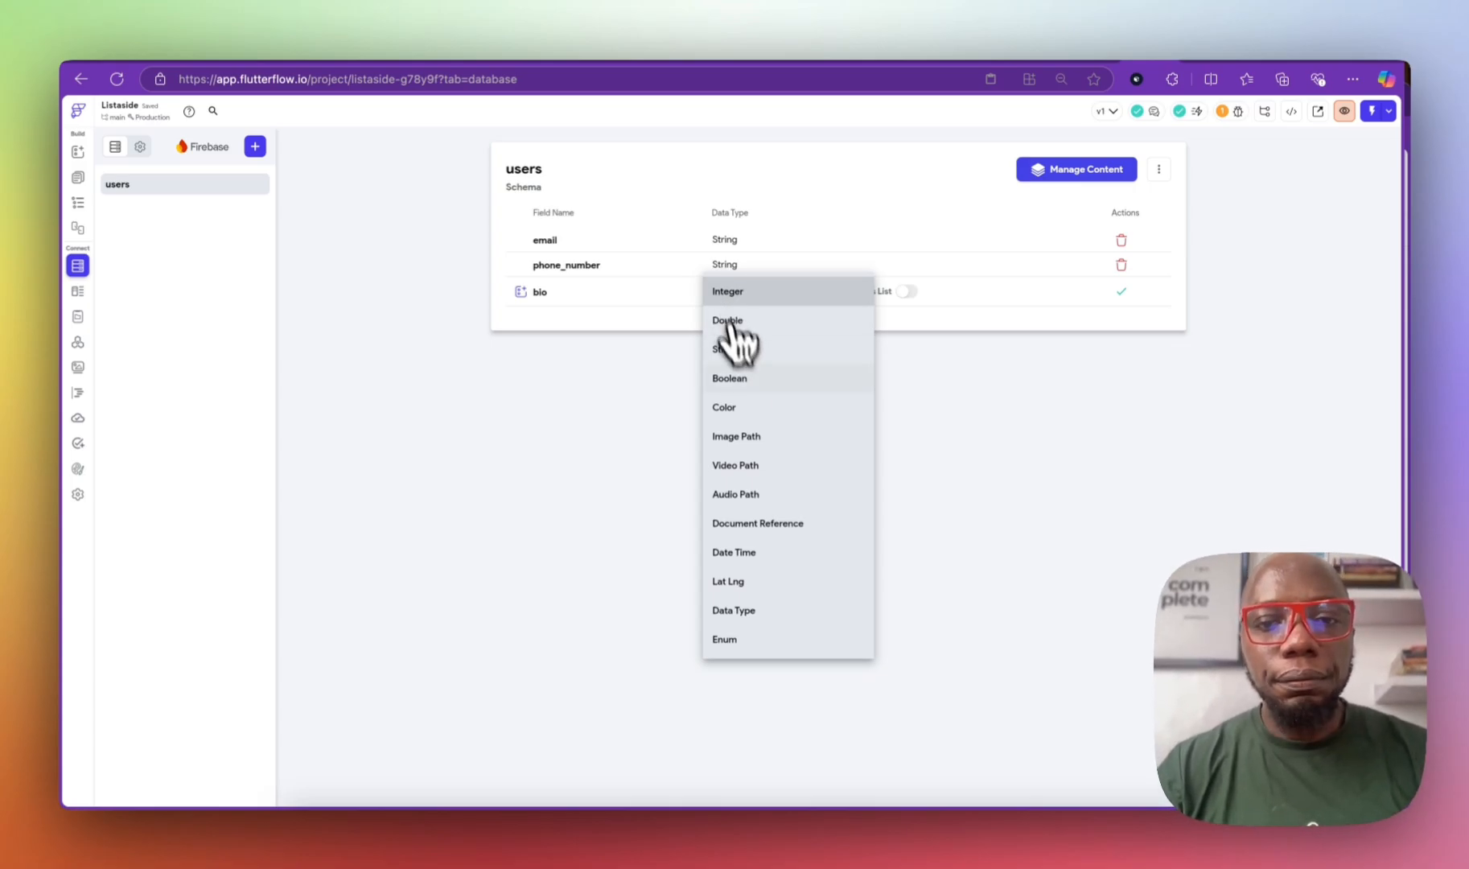
click(756, 291)
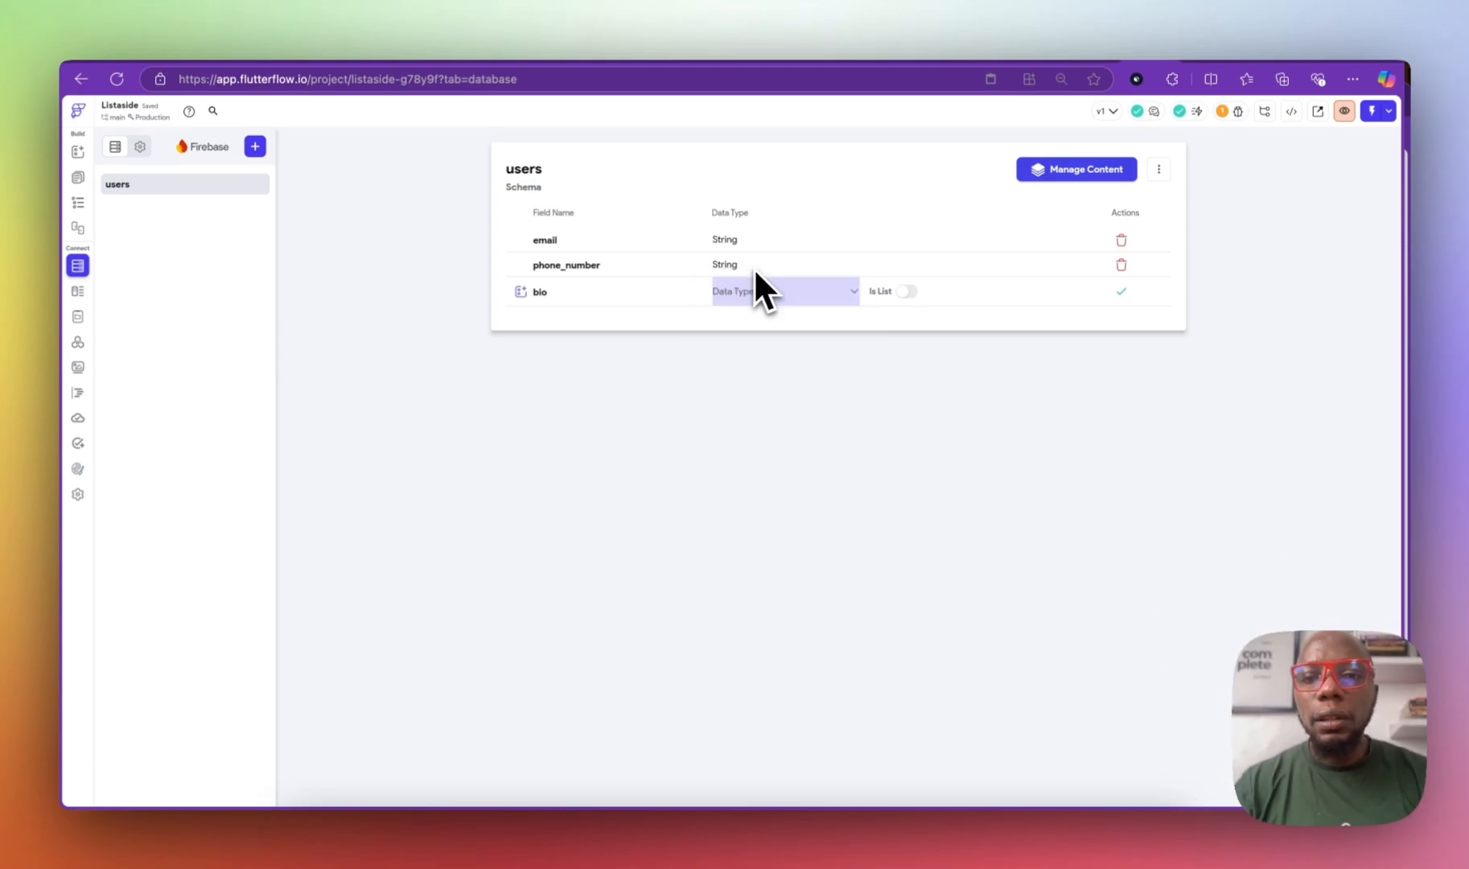
click(748, 291)
click(764, 359)
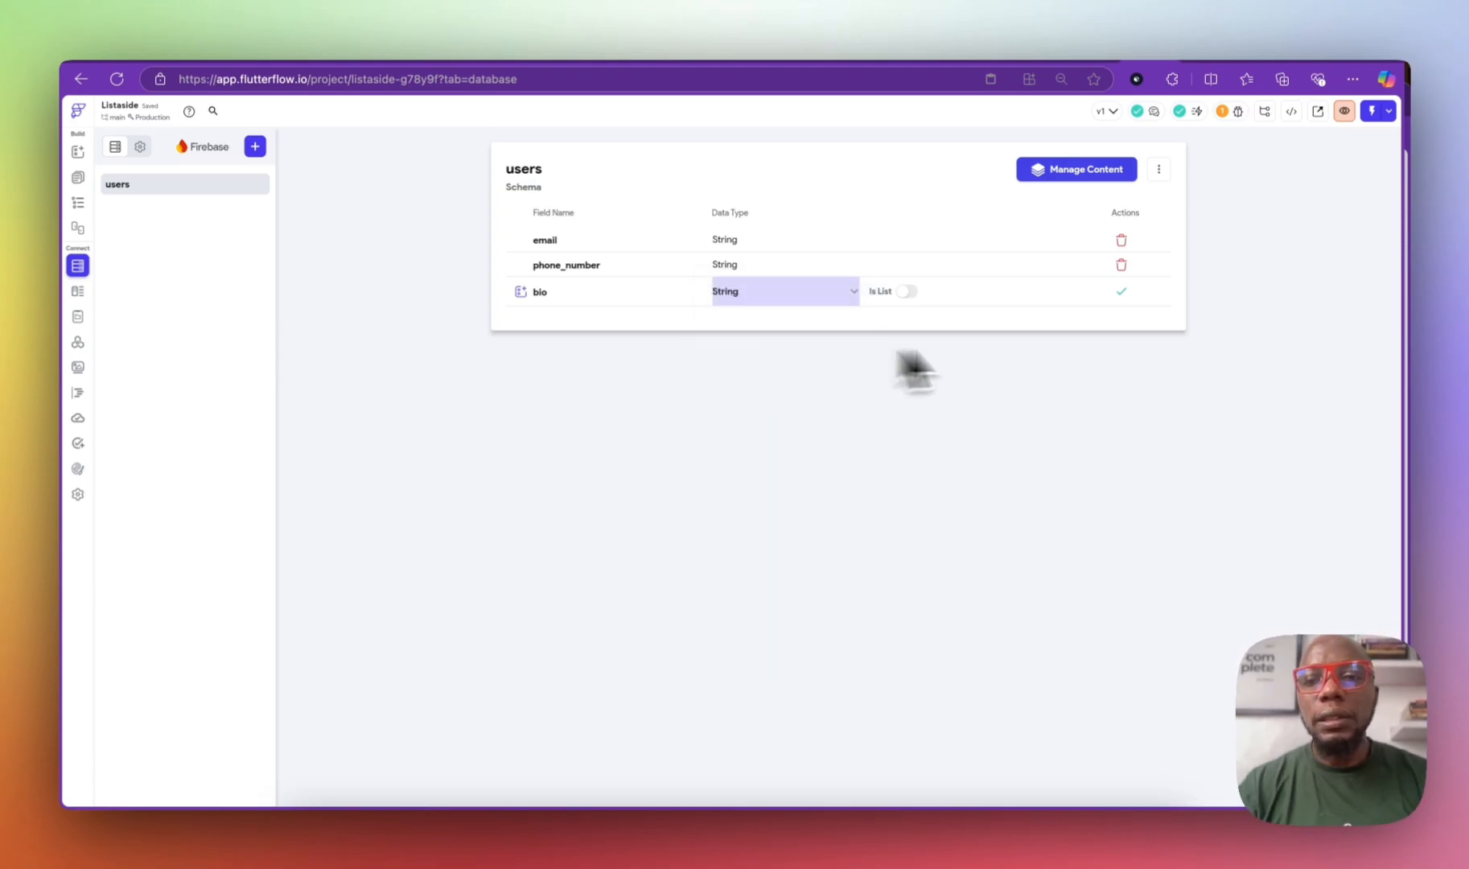
click(1121, 292)
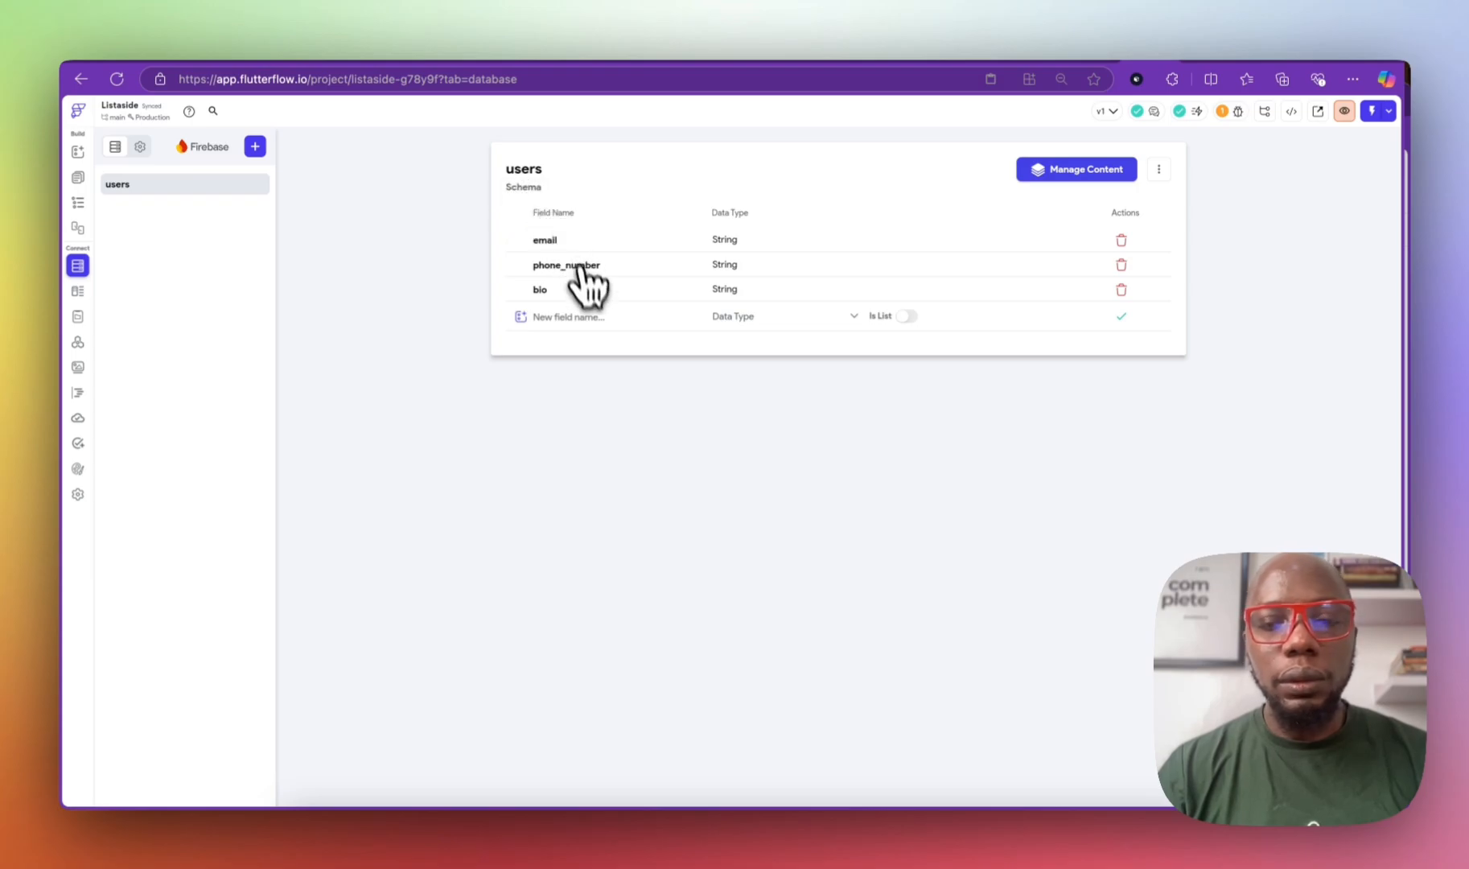
Step: Add created_time and modified_time as Date Time fields to the users collection
click(583, 316)
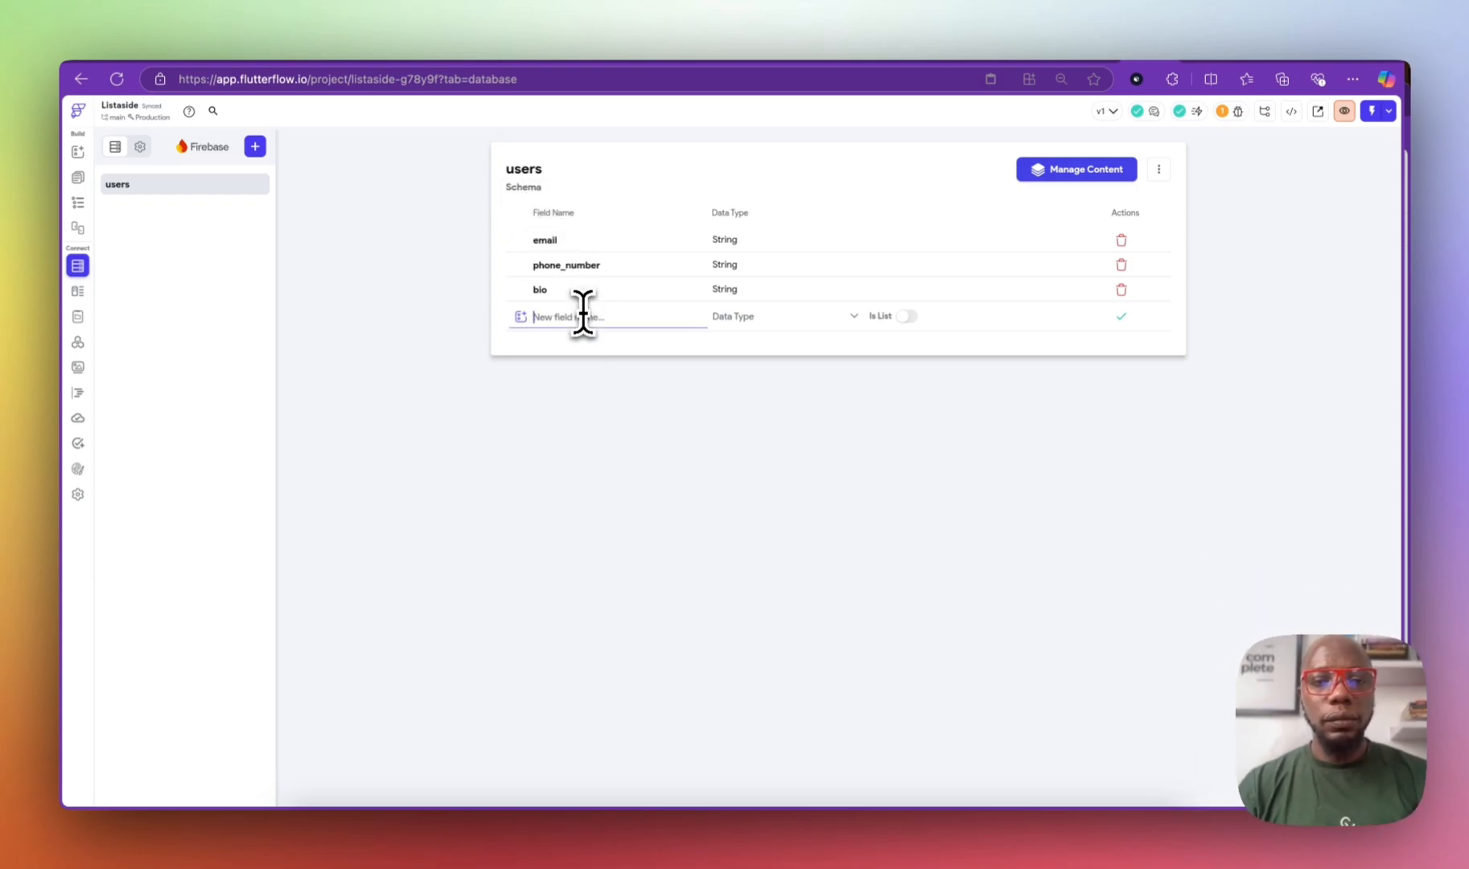
text(created)
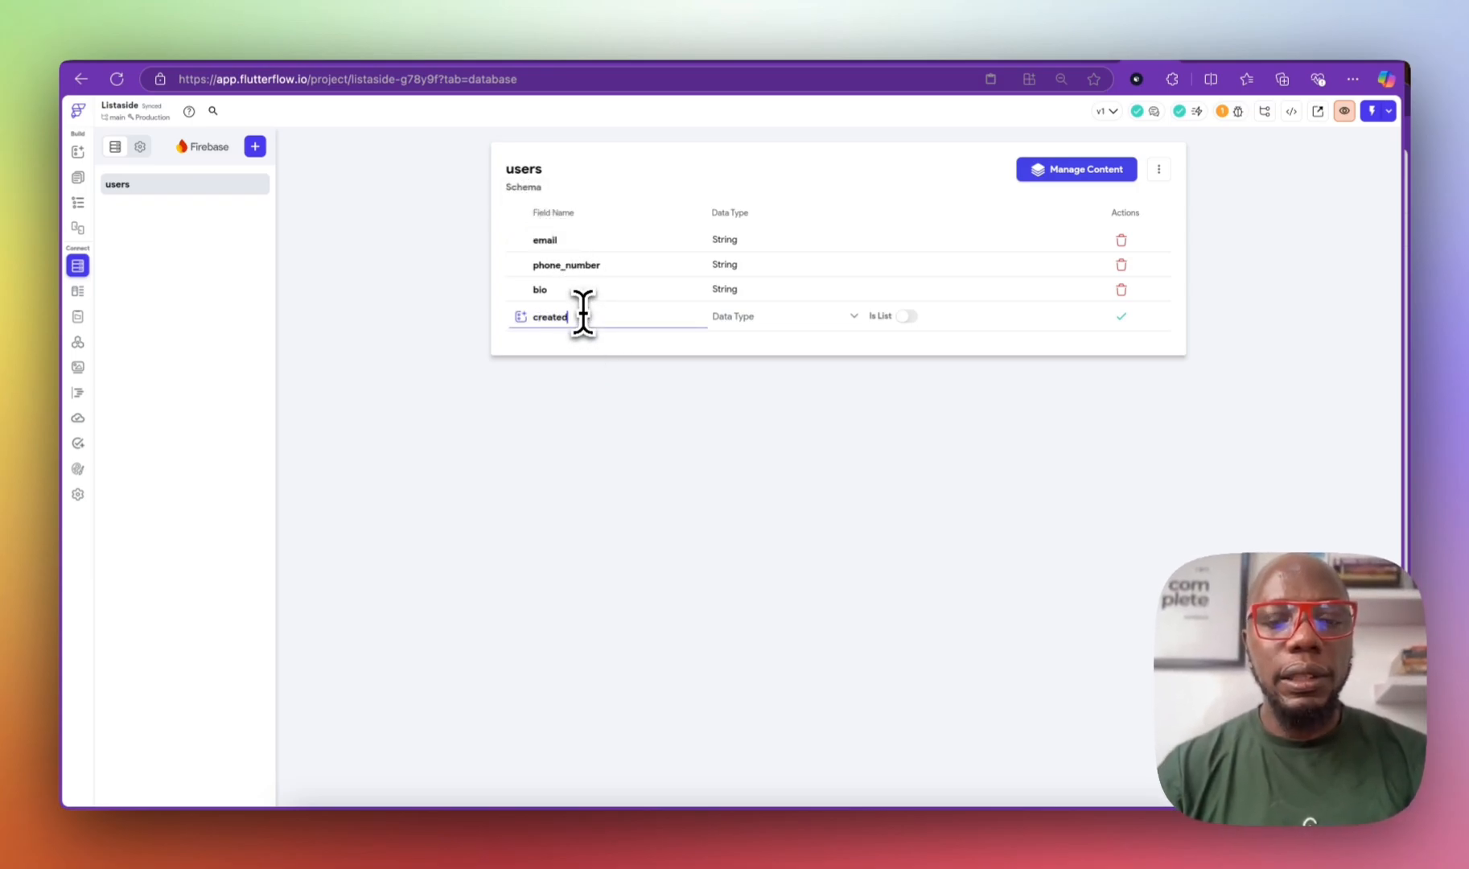
text(_time)
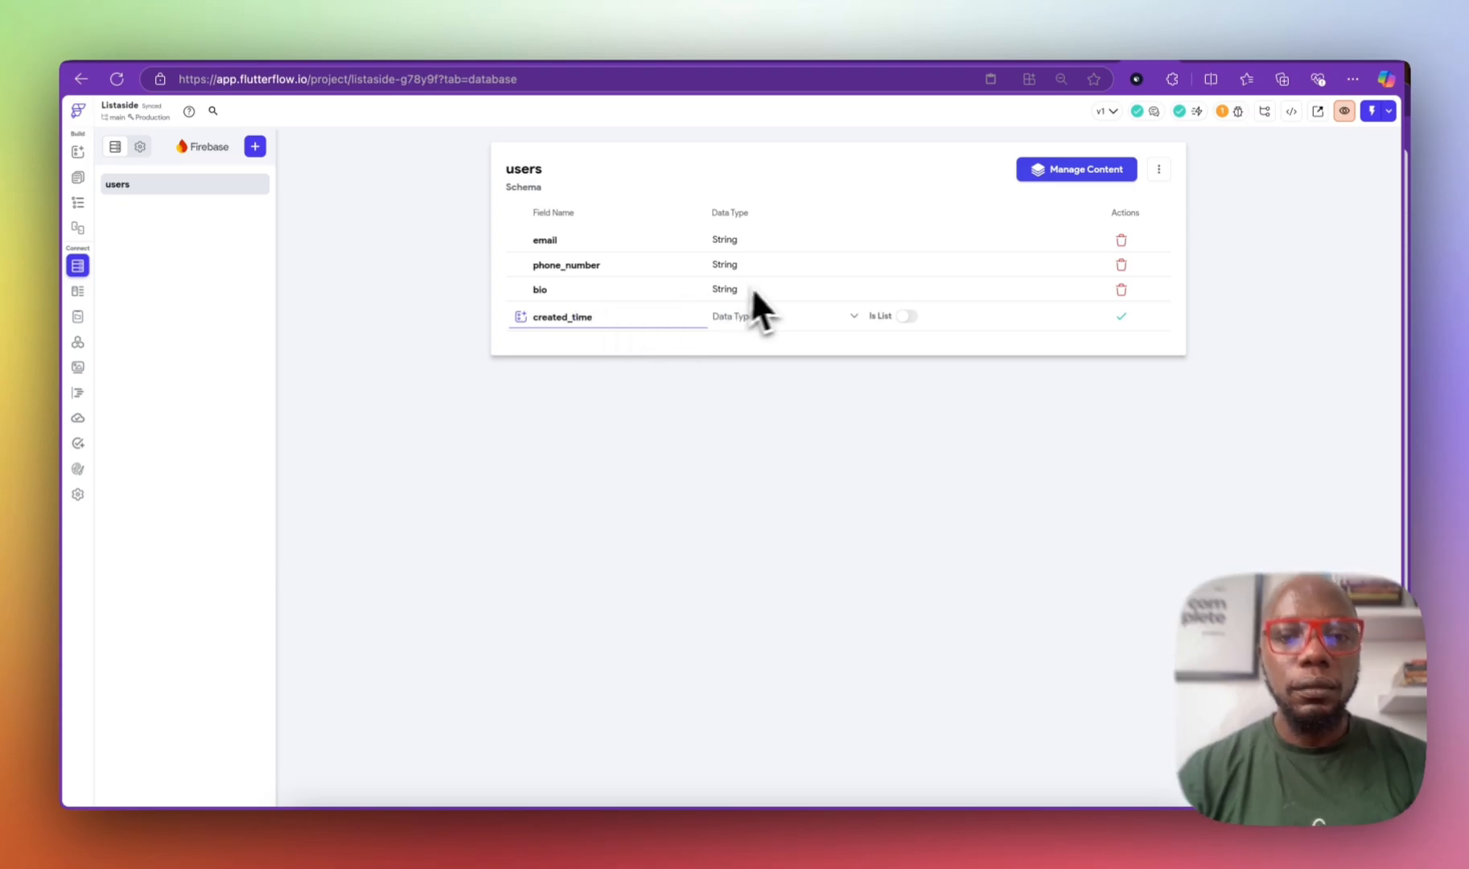
click(752, 316)
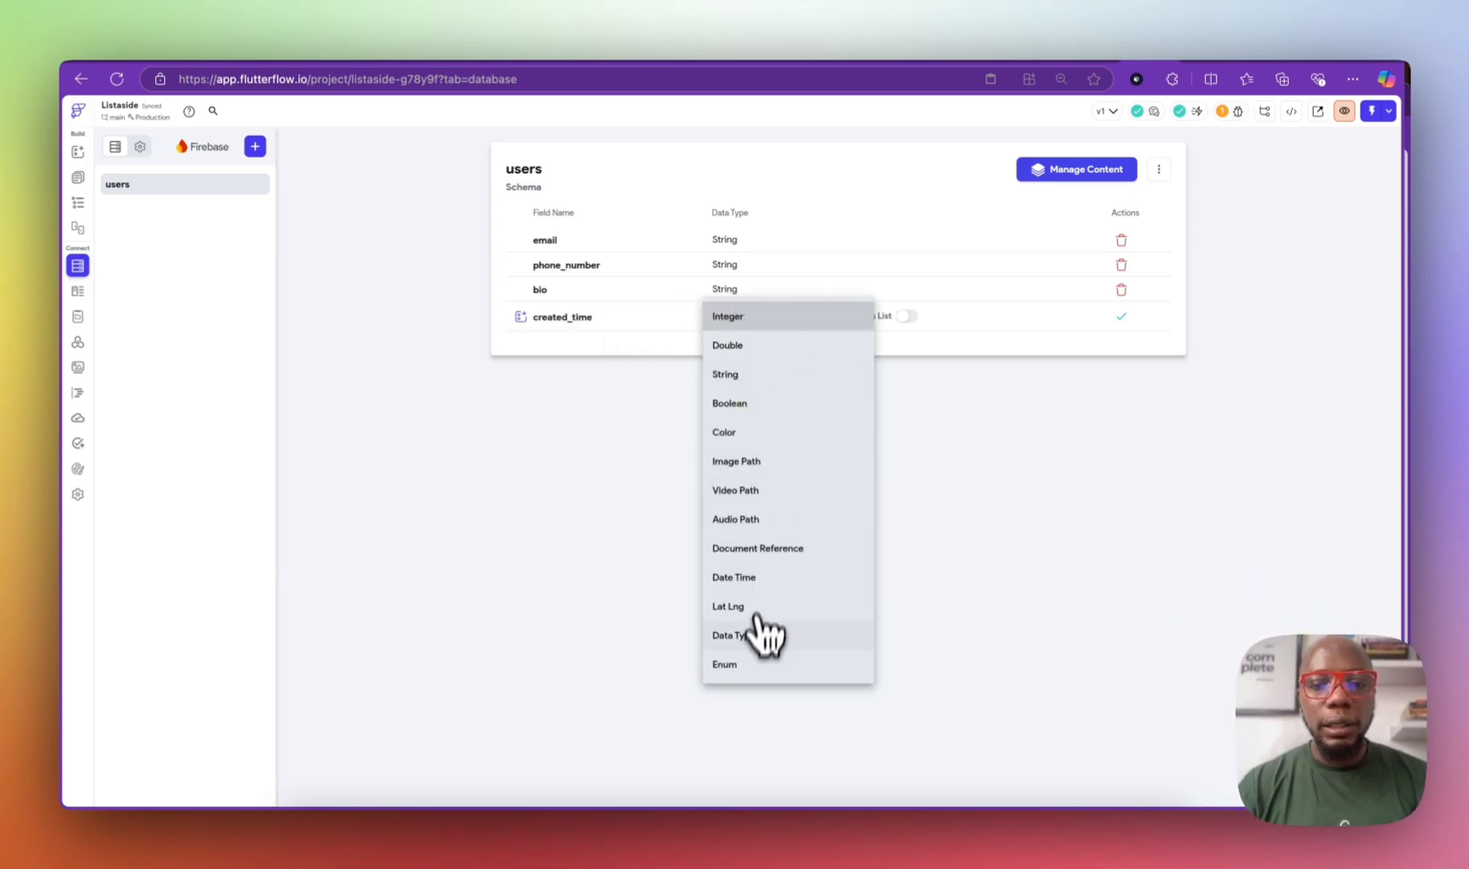
click(736, 577)
click(1120, 316)
click(660, 337)
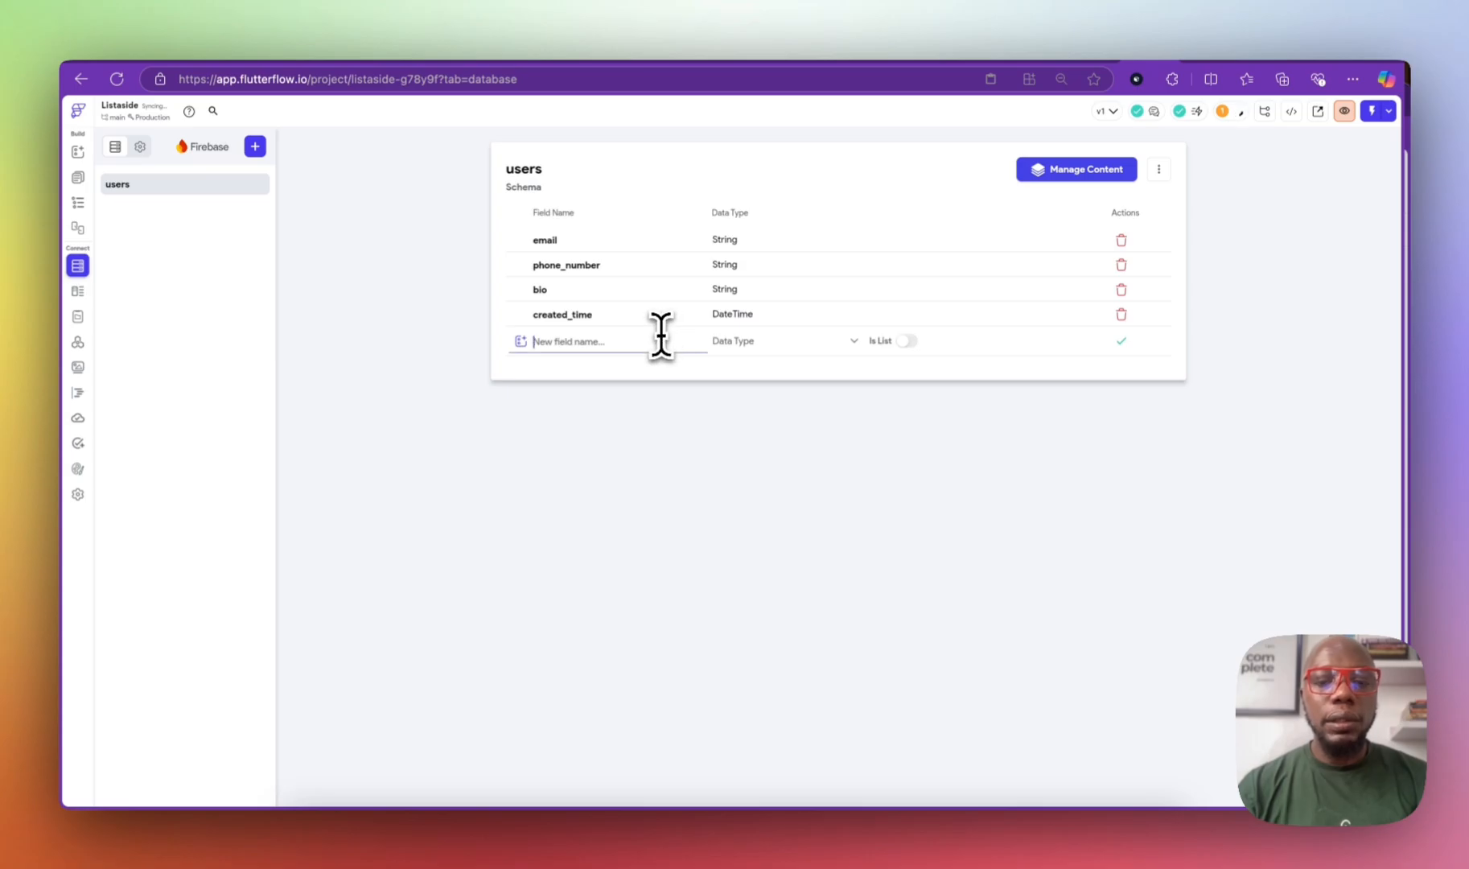
text(modi)
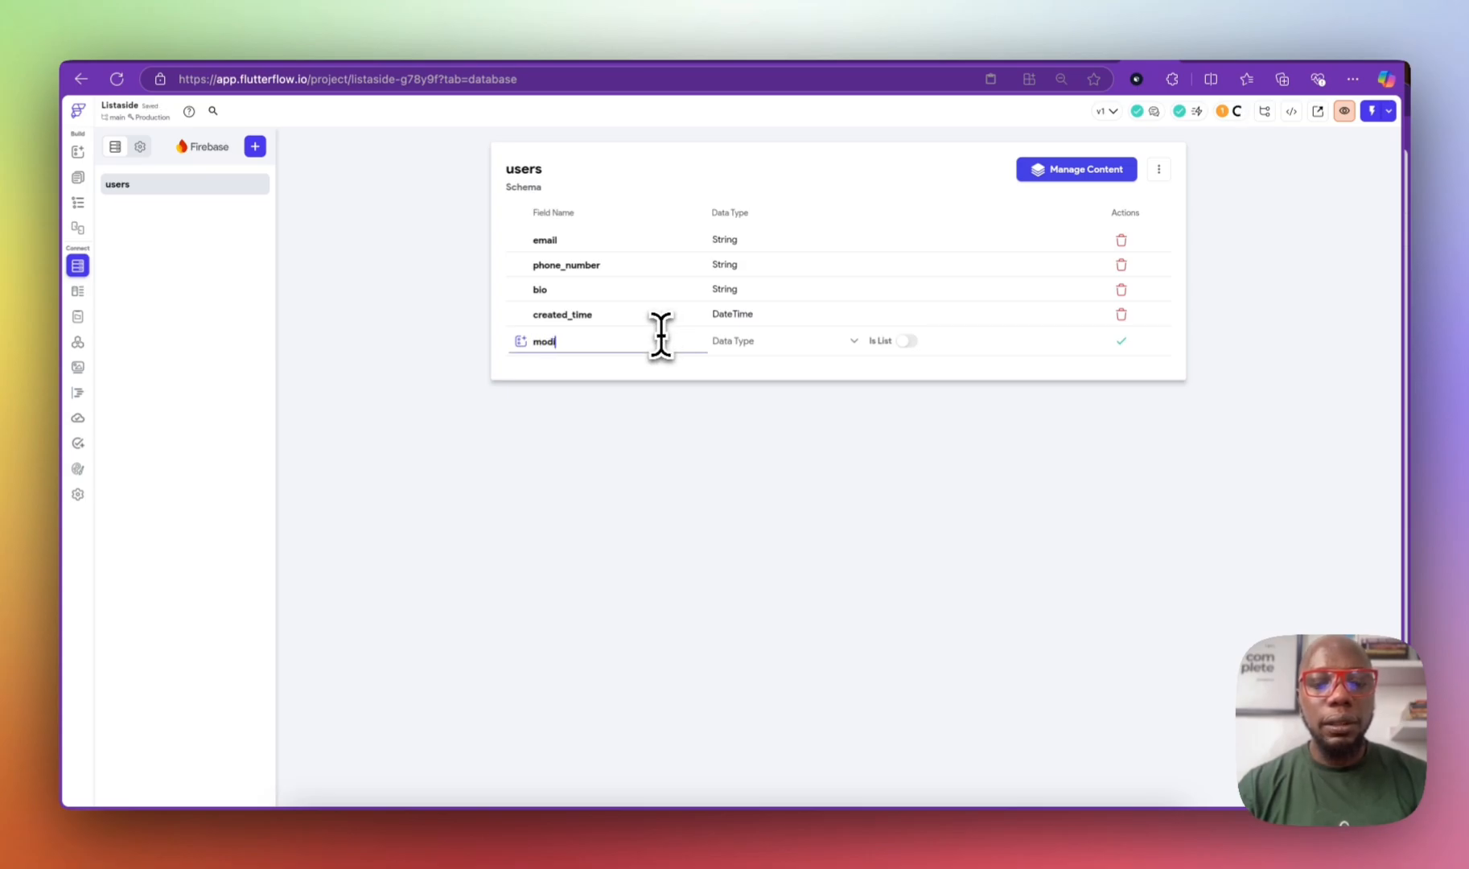
text(fied_)
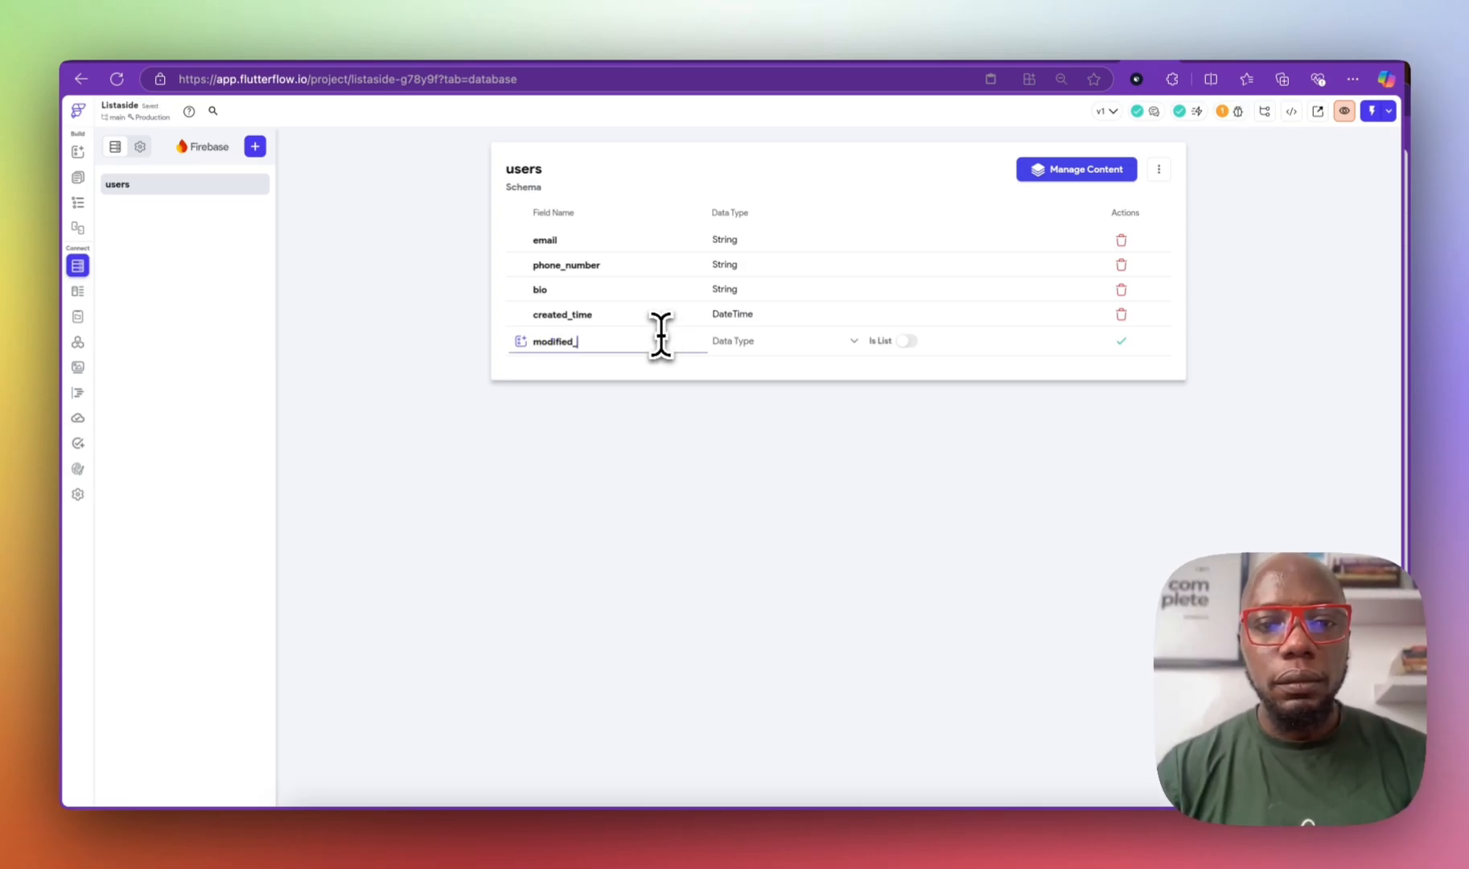
text(time)
click(748, 341)
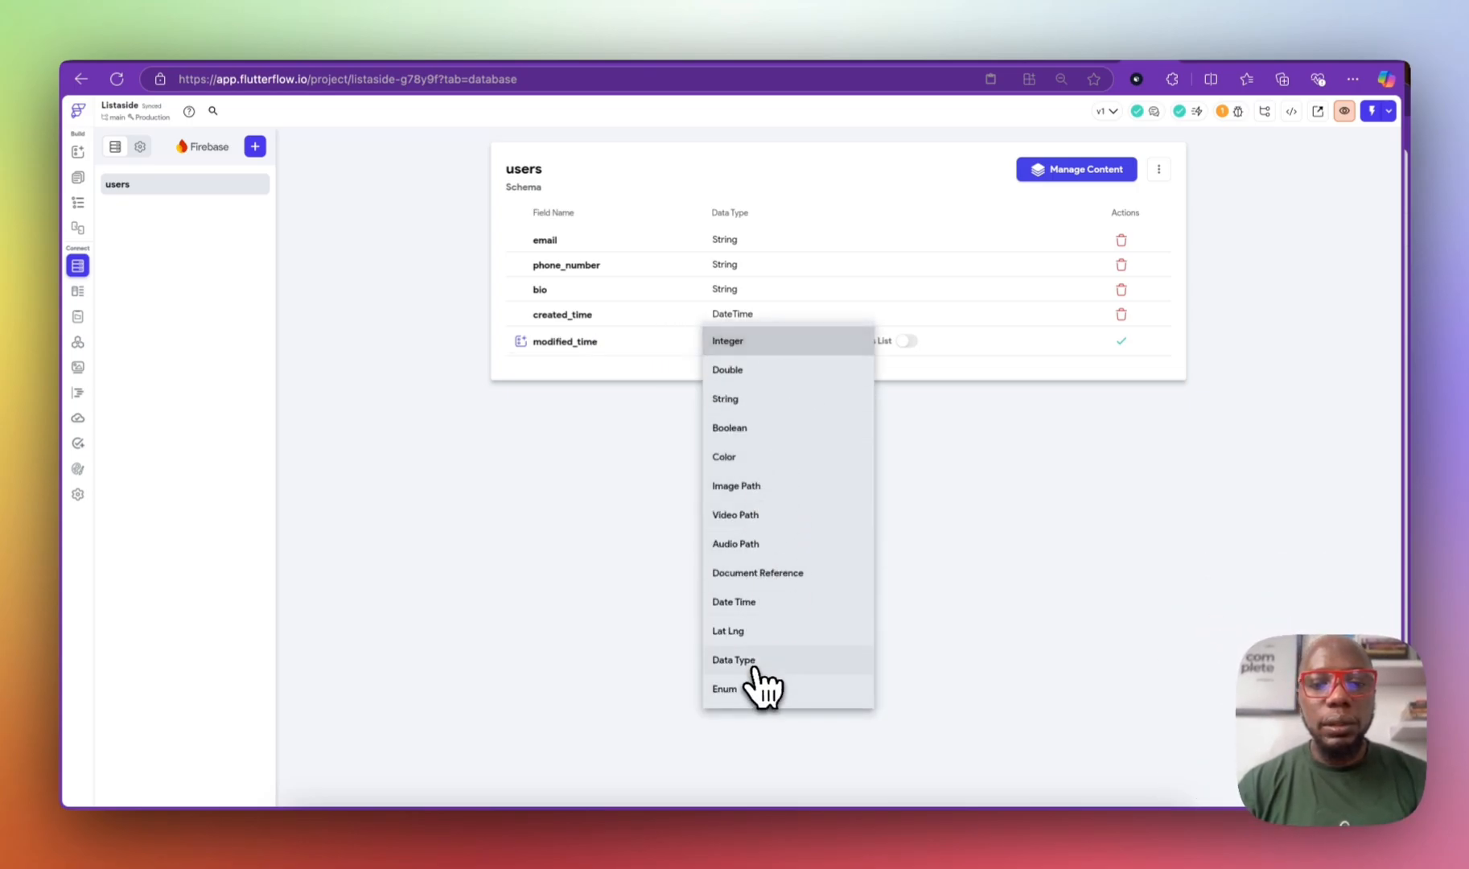
click(764, 604)
click(1121, 341)
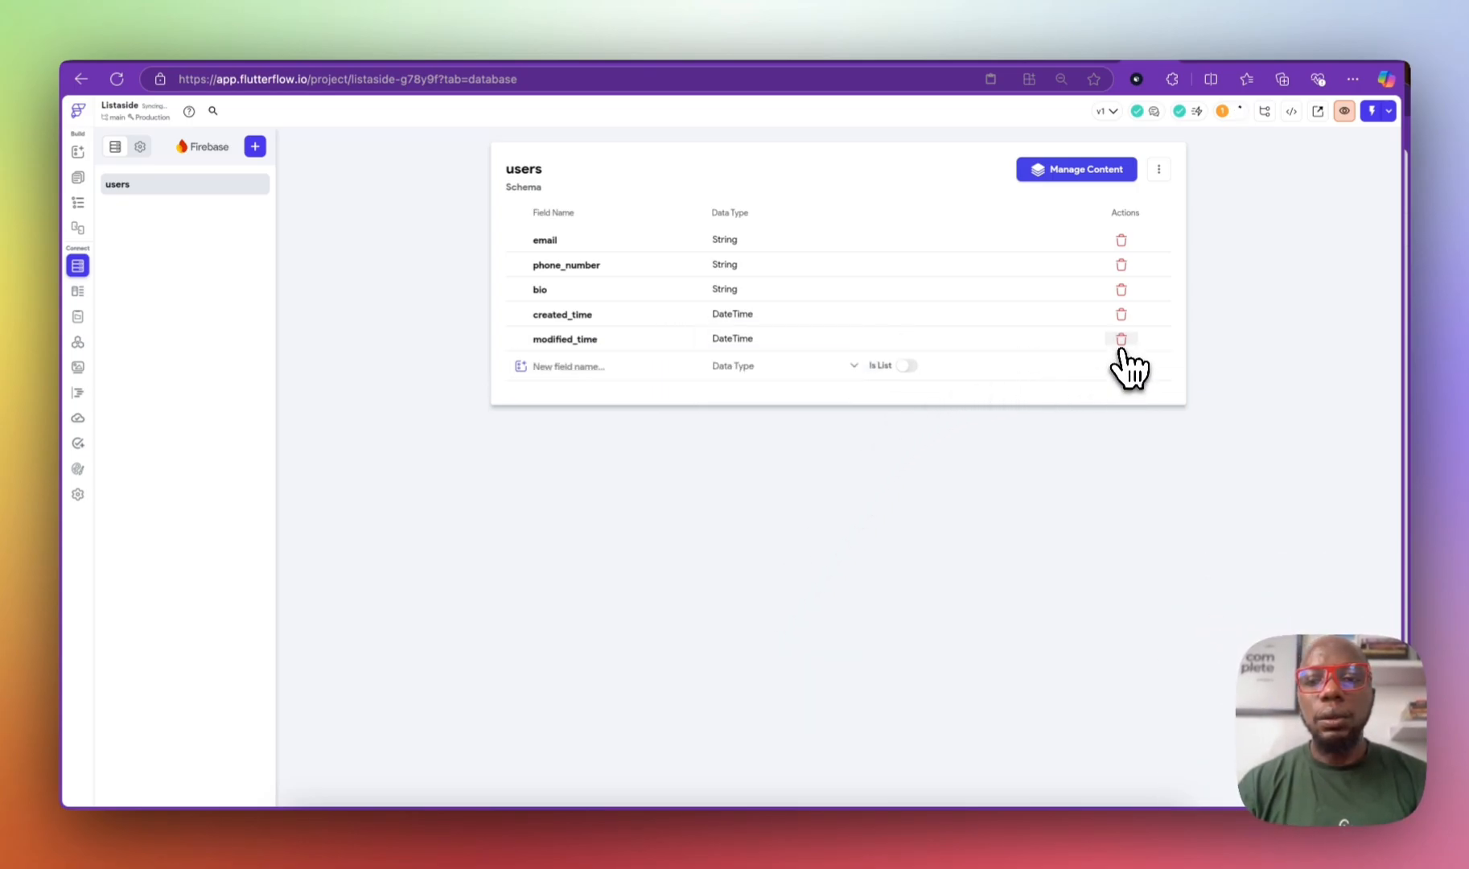
Step: Add a profile_photo field of type Image Path to users
click(628, 366)
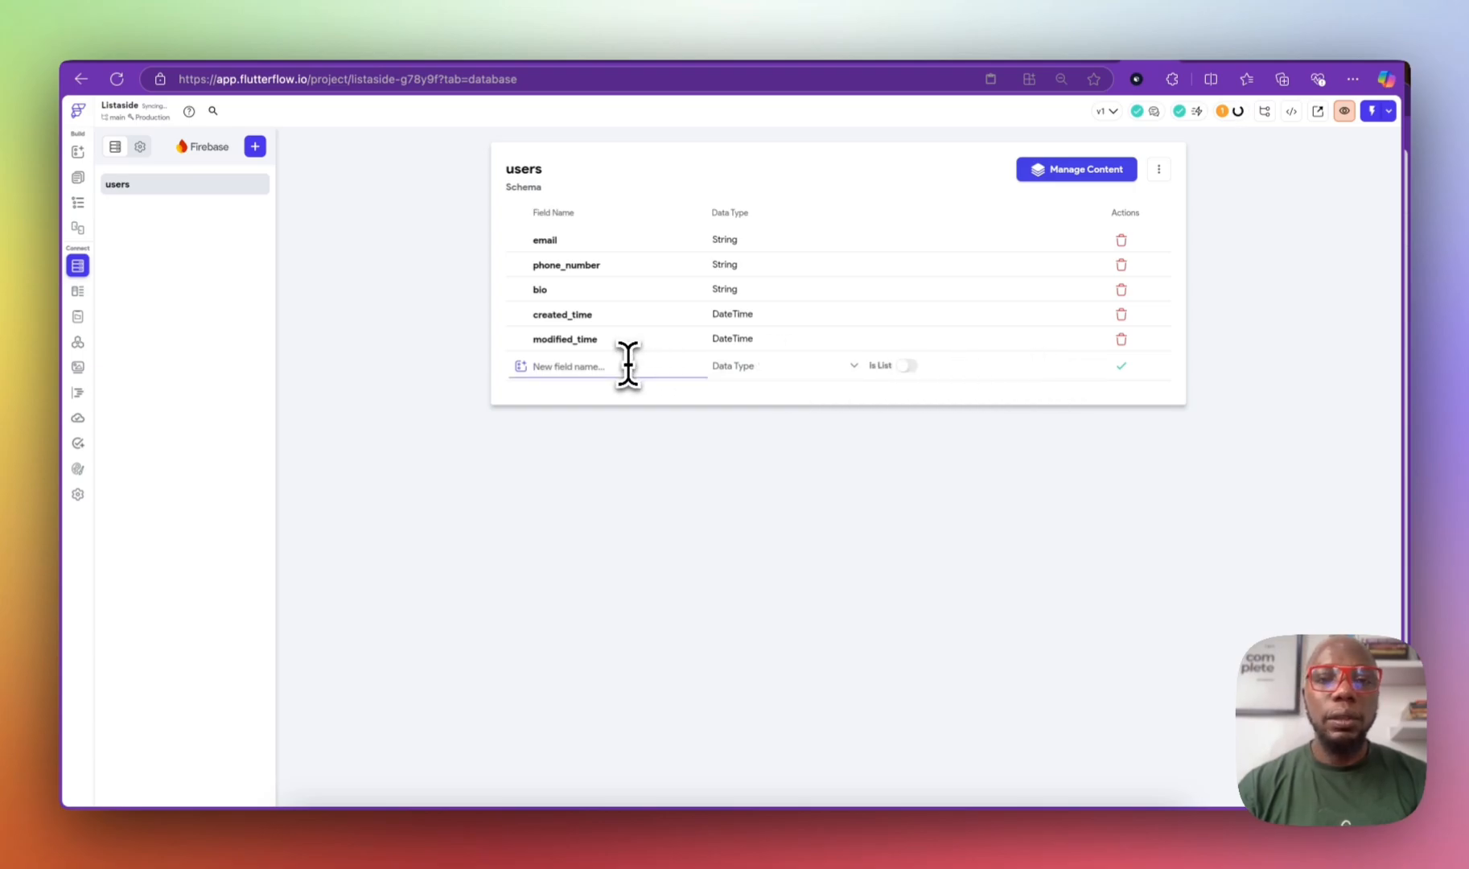
text(photo)
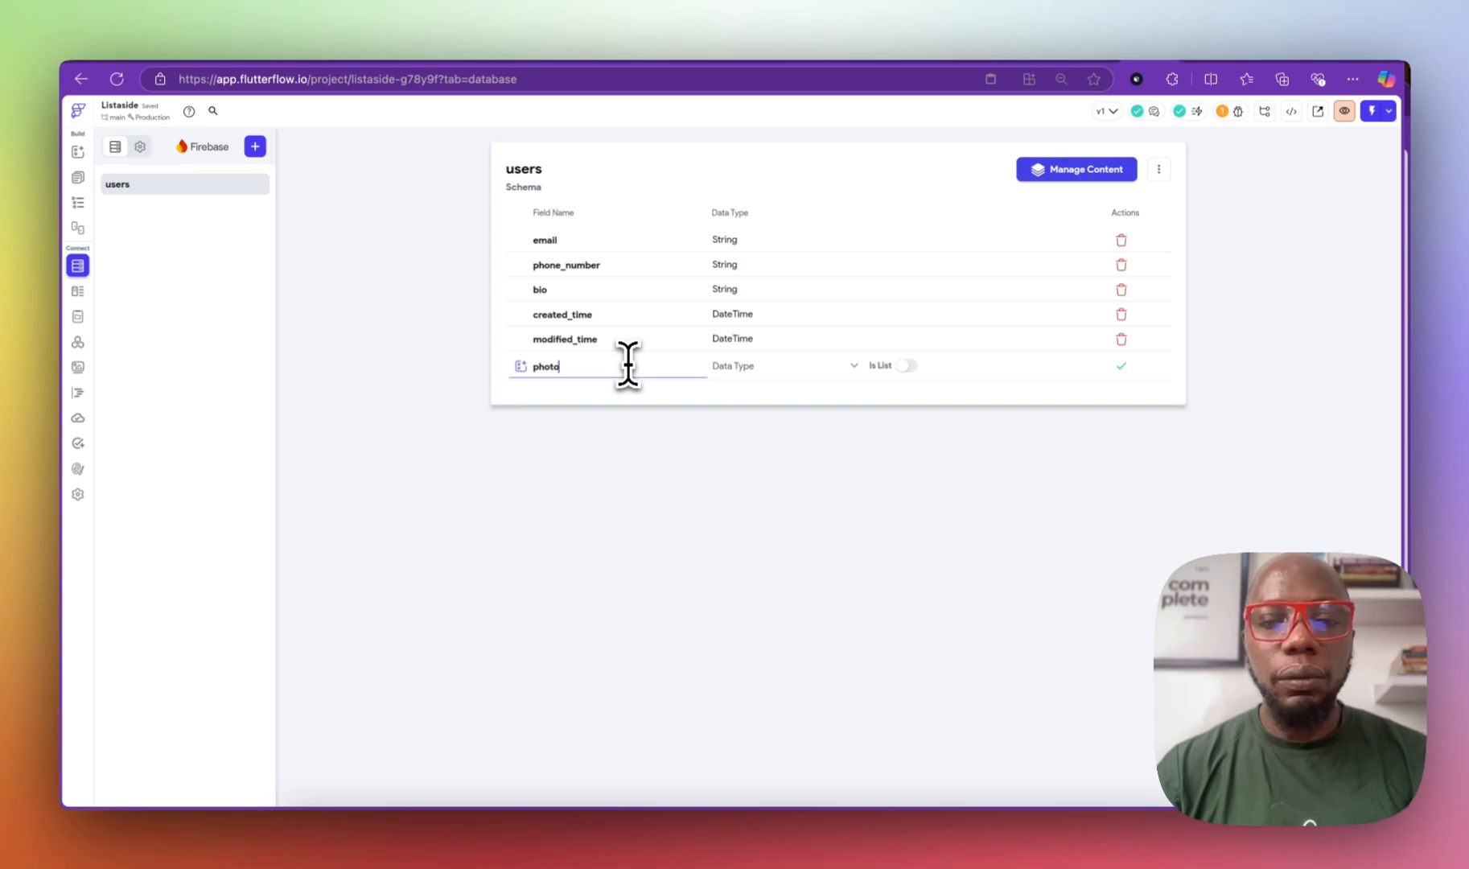
text(rofile_)
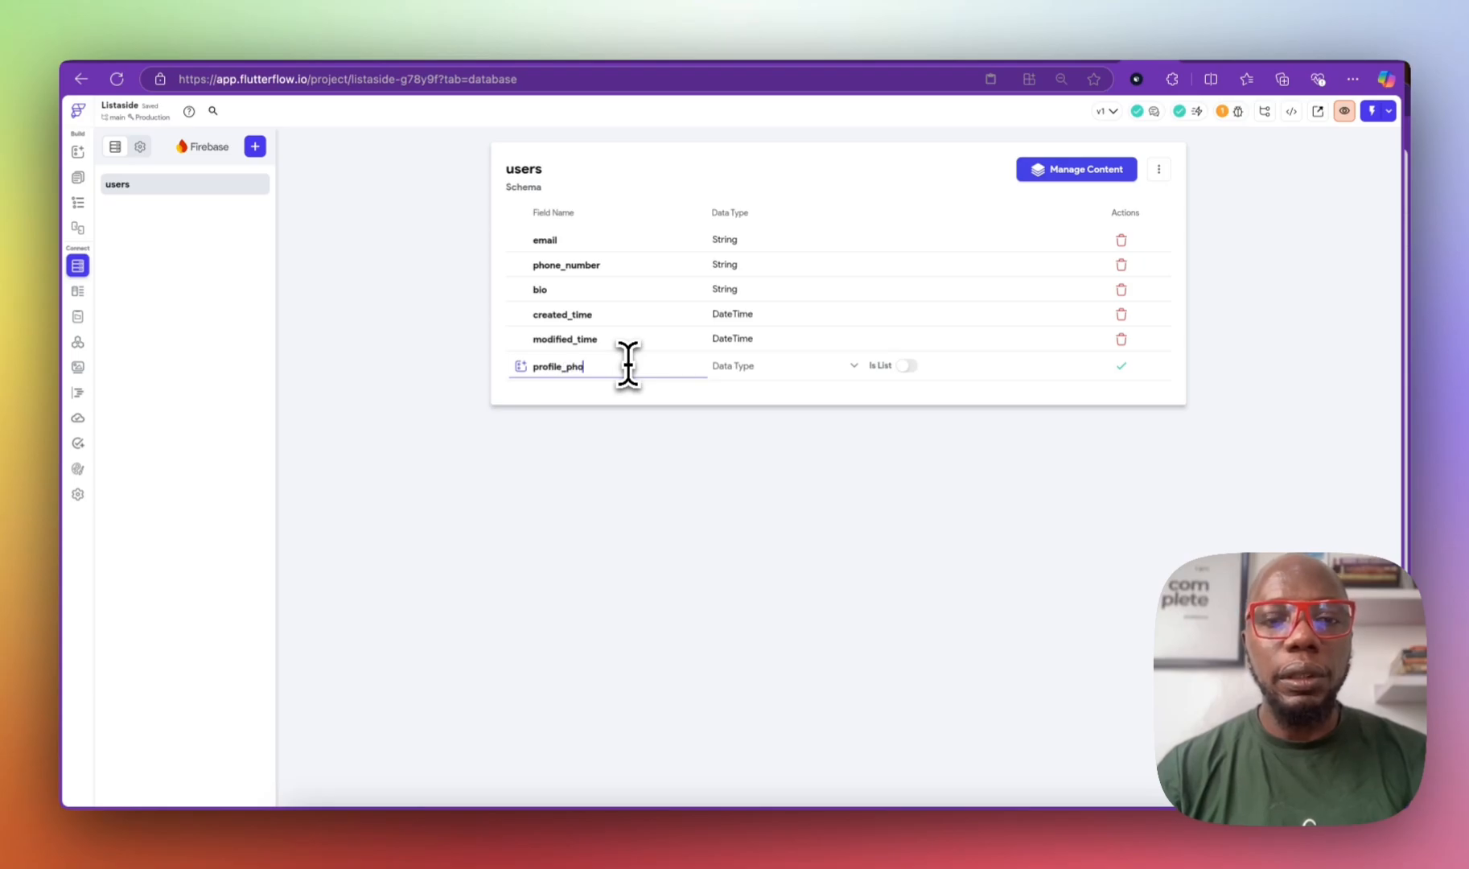
click(768, 368)
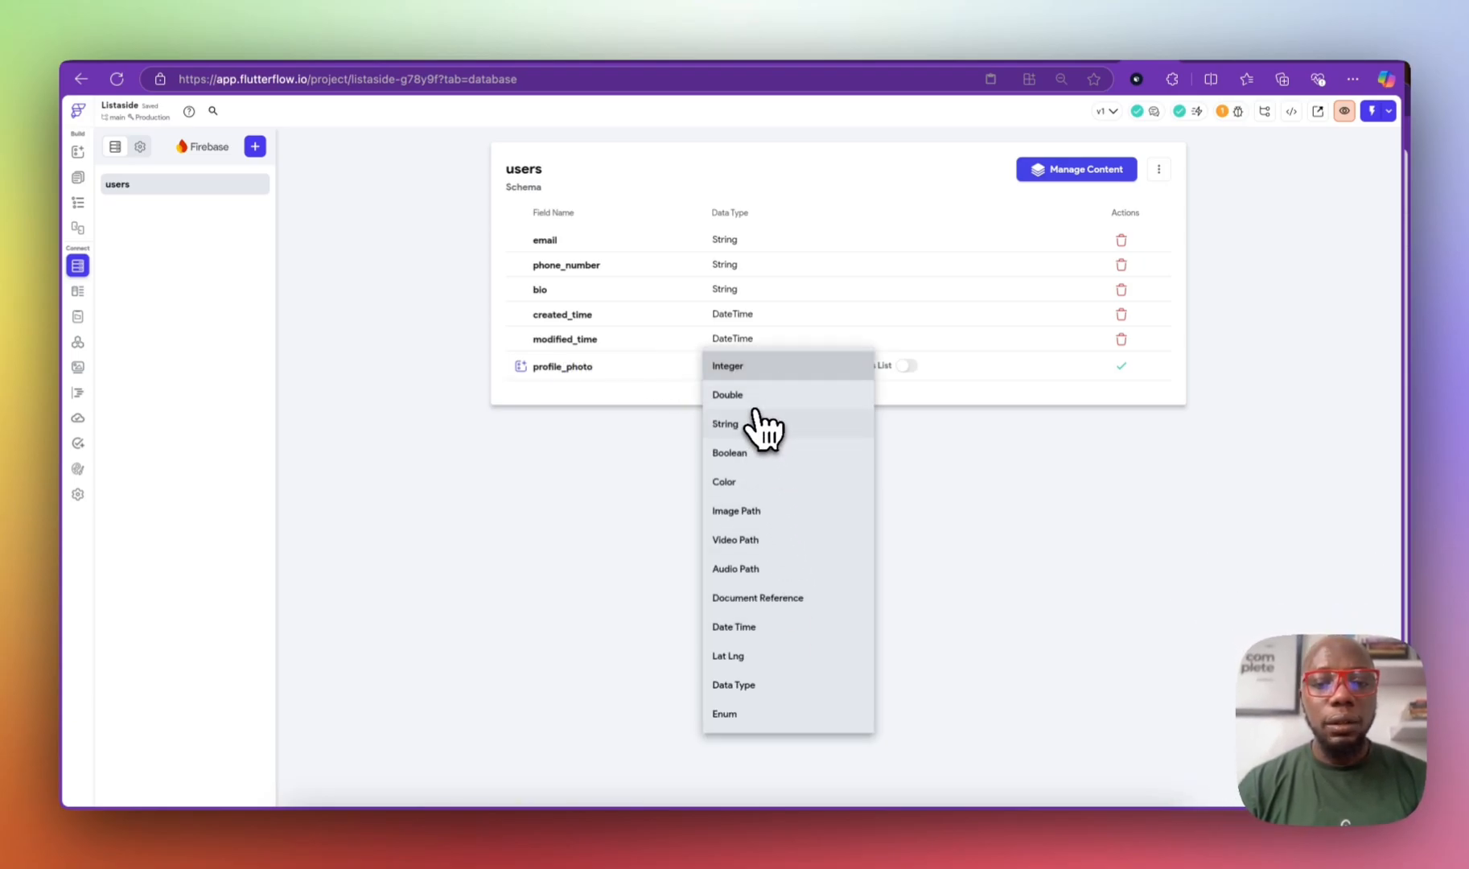
click(748, 511)
click(1117, 368)
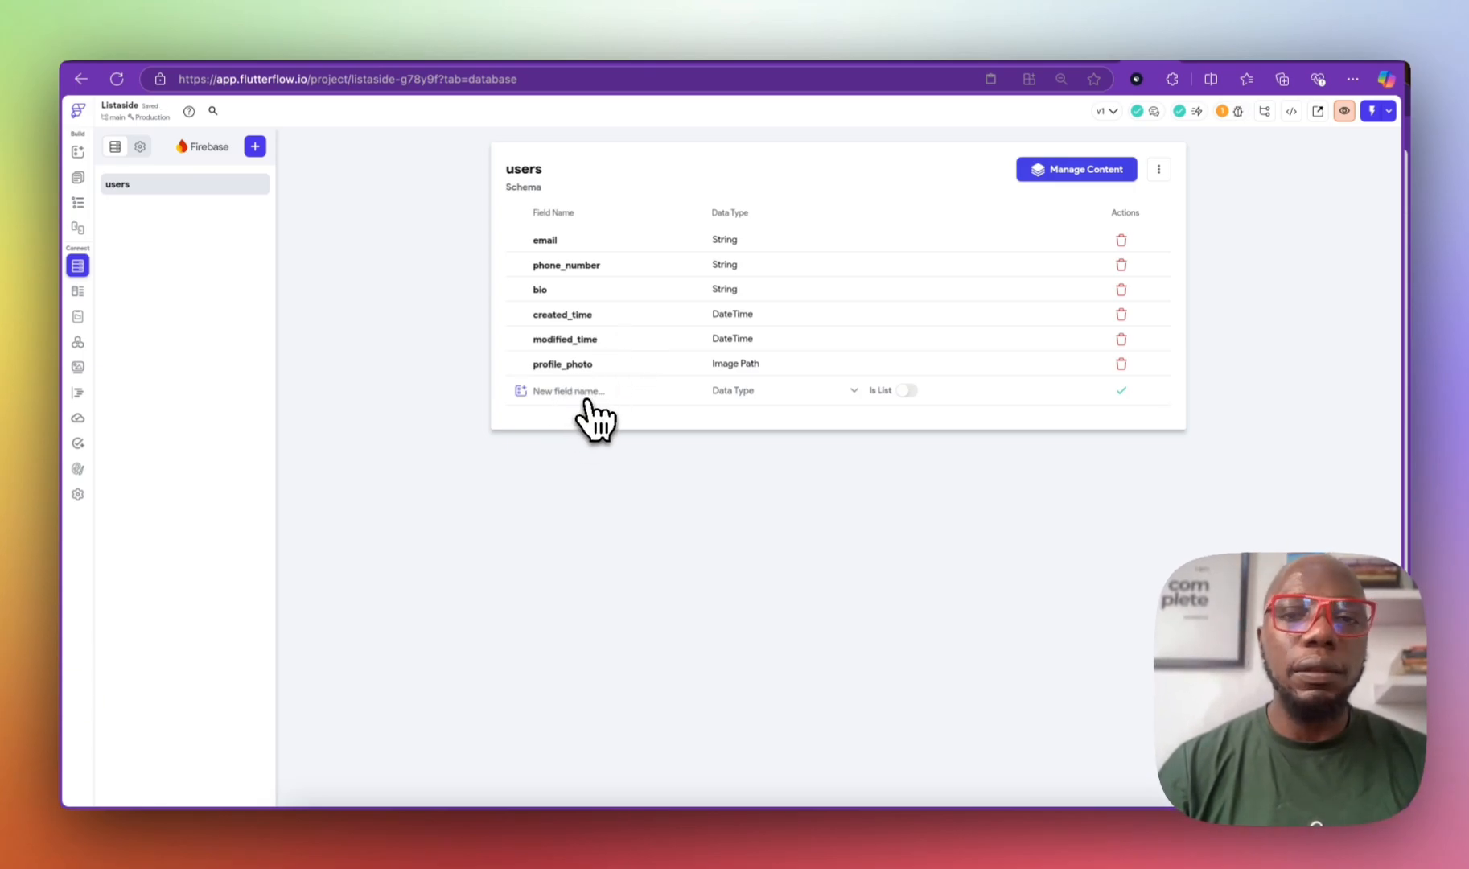
Step: Create a new custom data type named Address
click(78, 291)
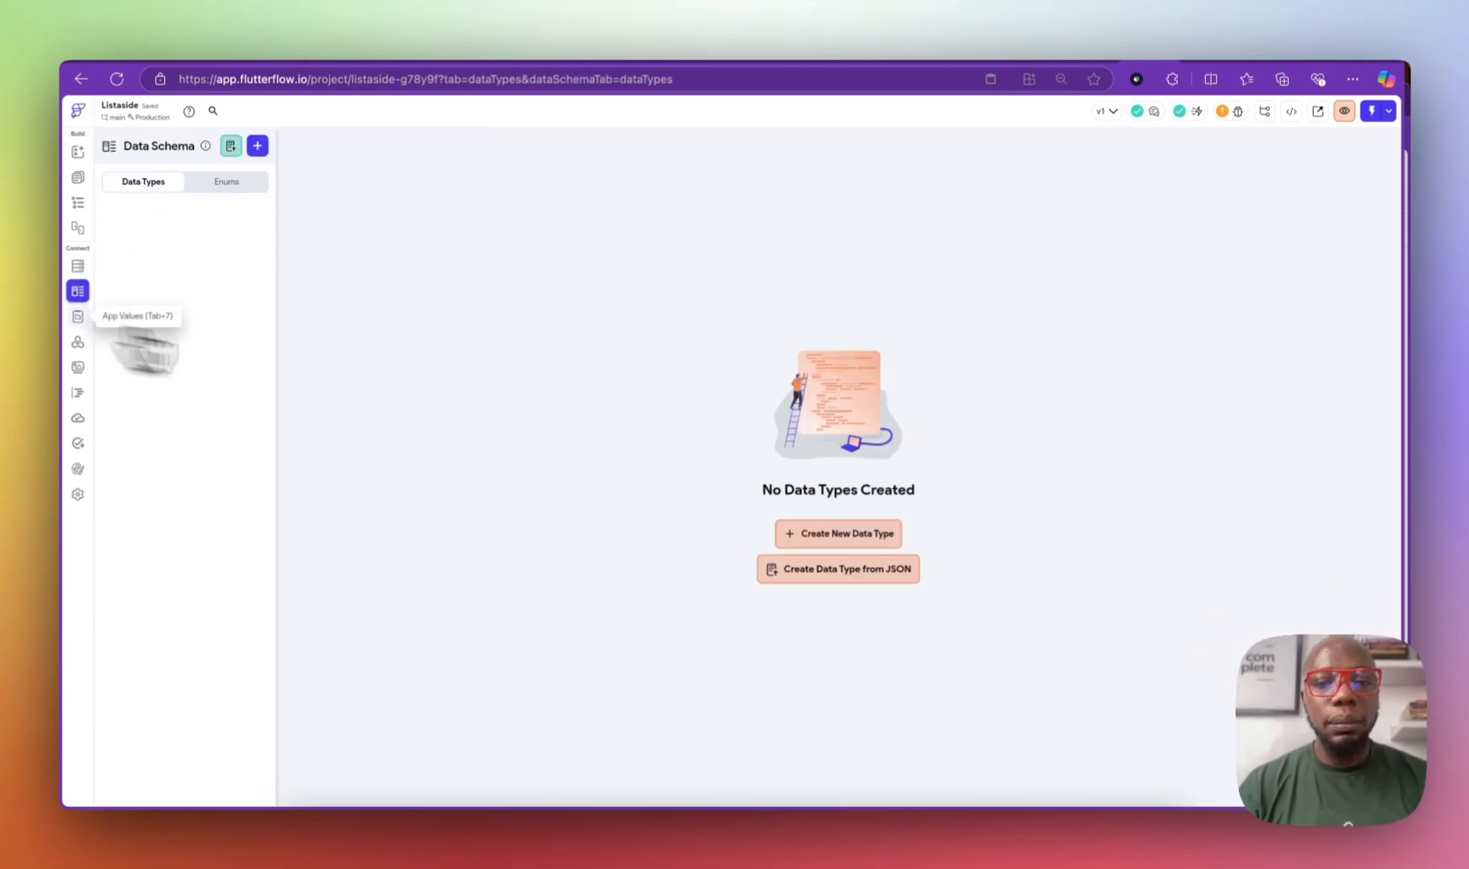
click(867, 533)
text(Address)
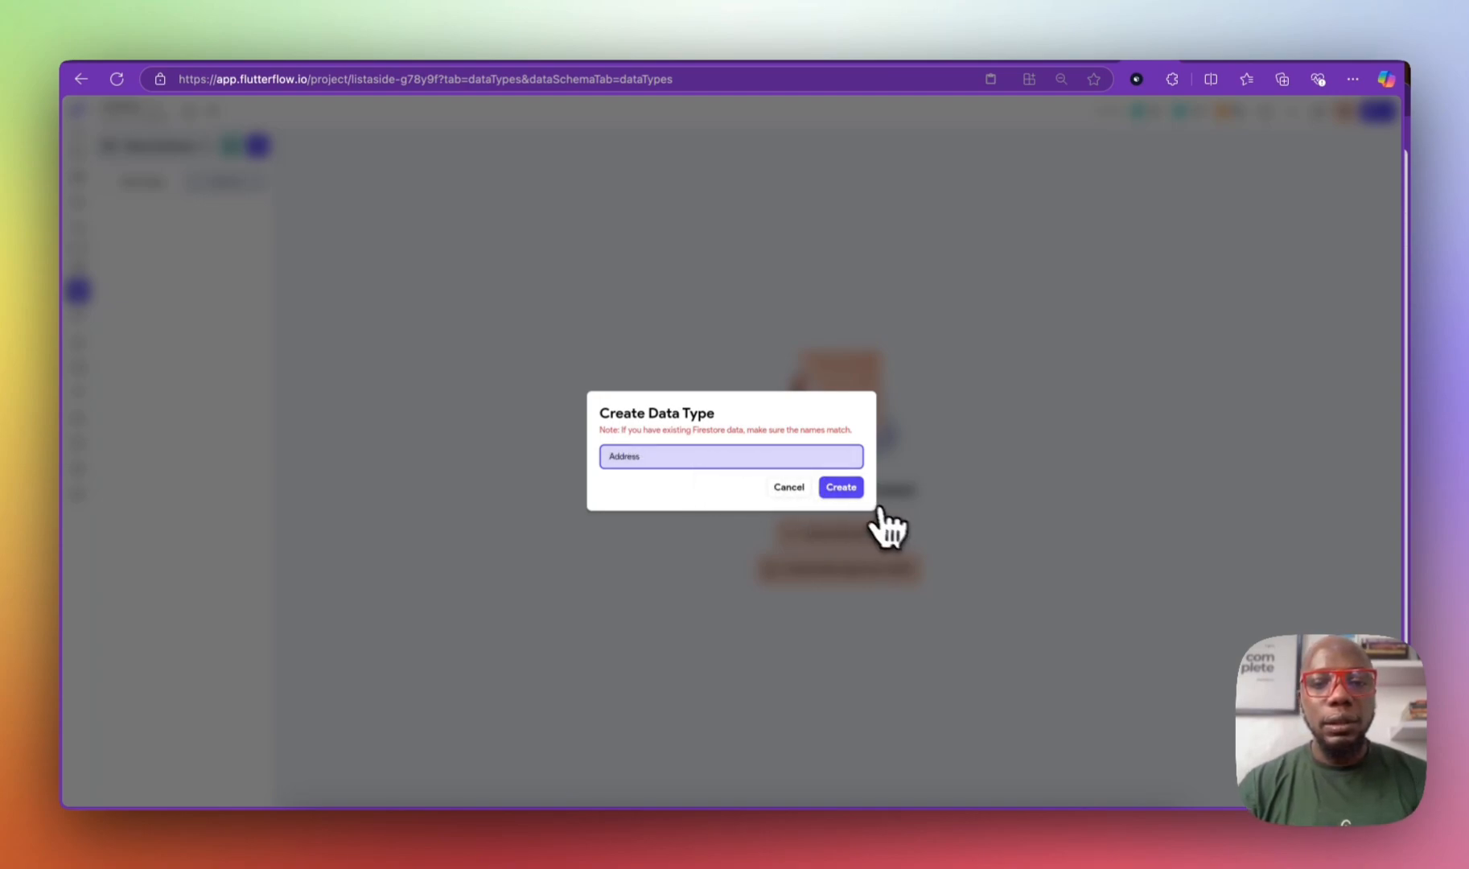
click(843, 488)
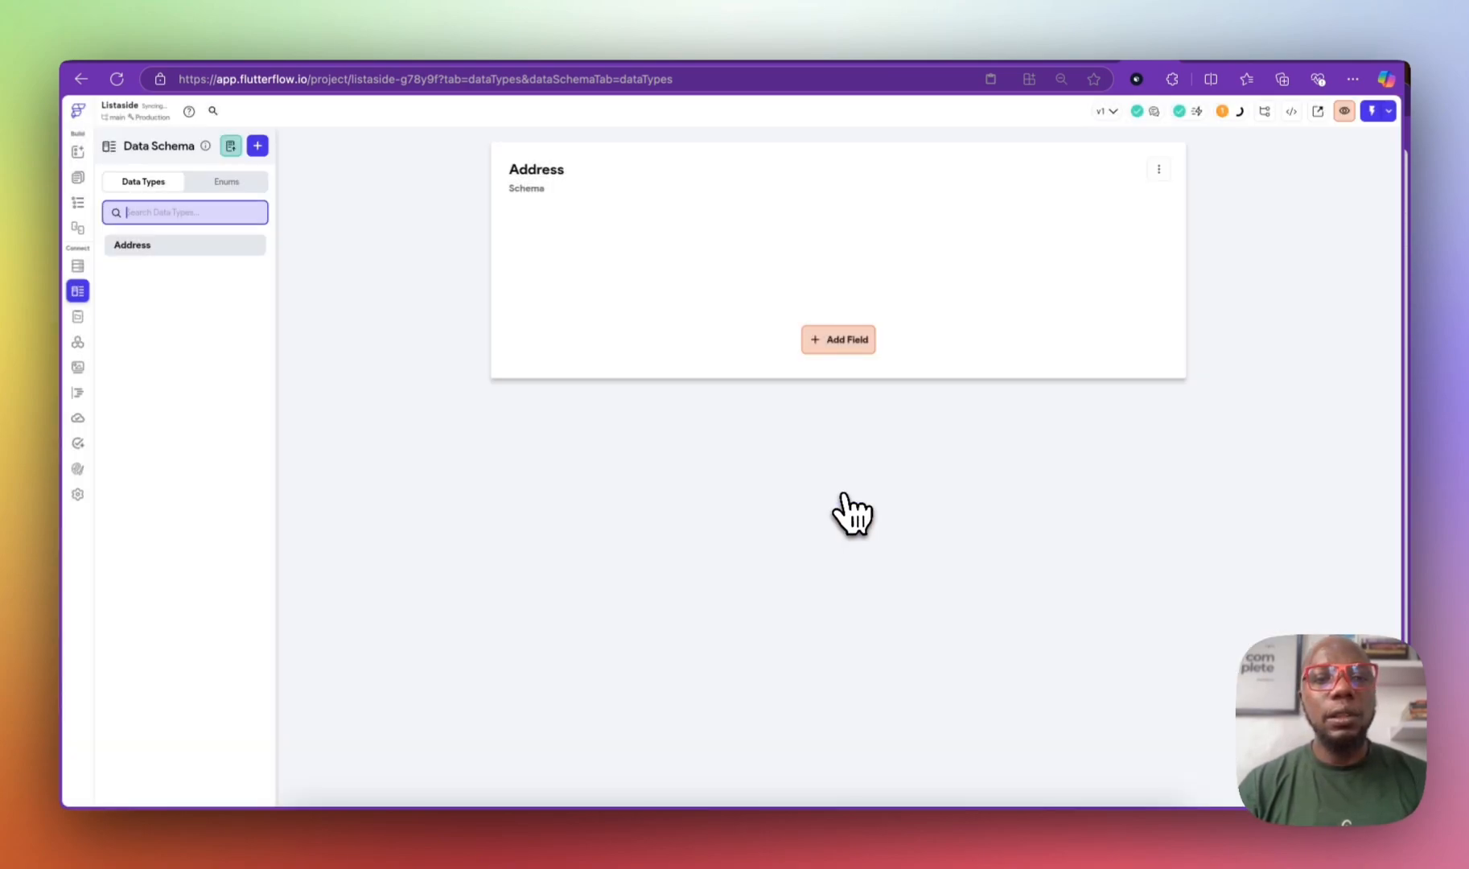
Step: Add house_no and street_address as String fields to Address
click(833, 341)
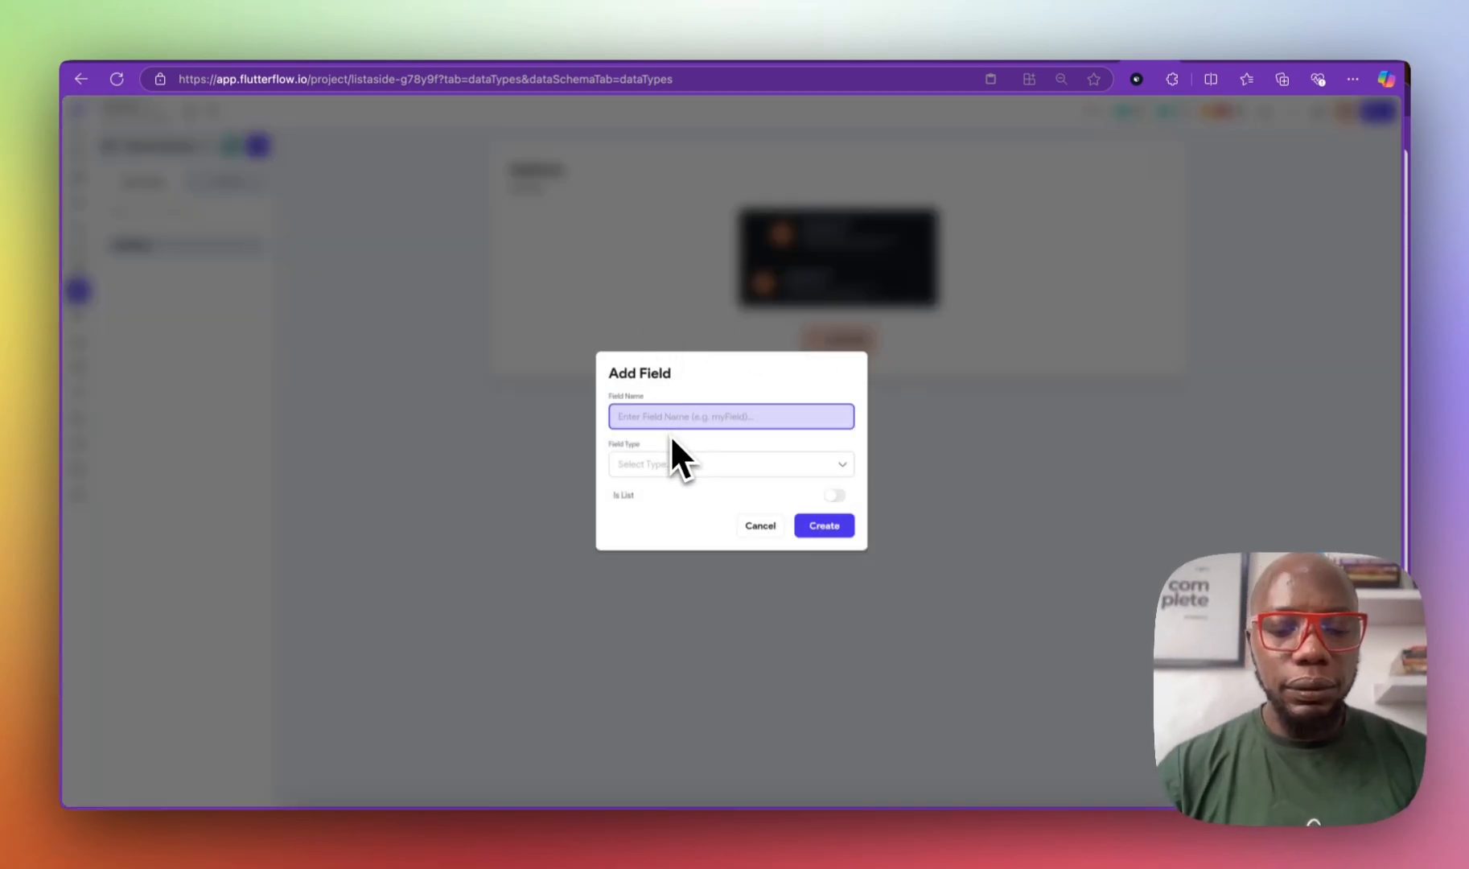
text(house_no)
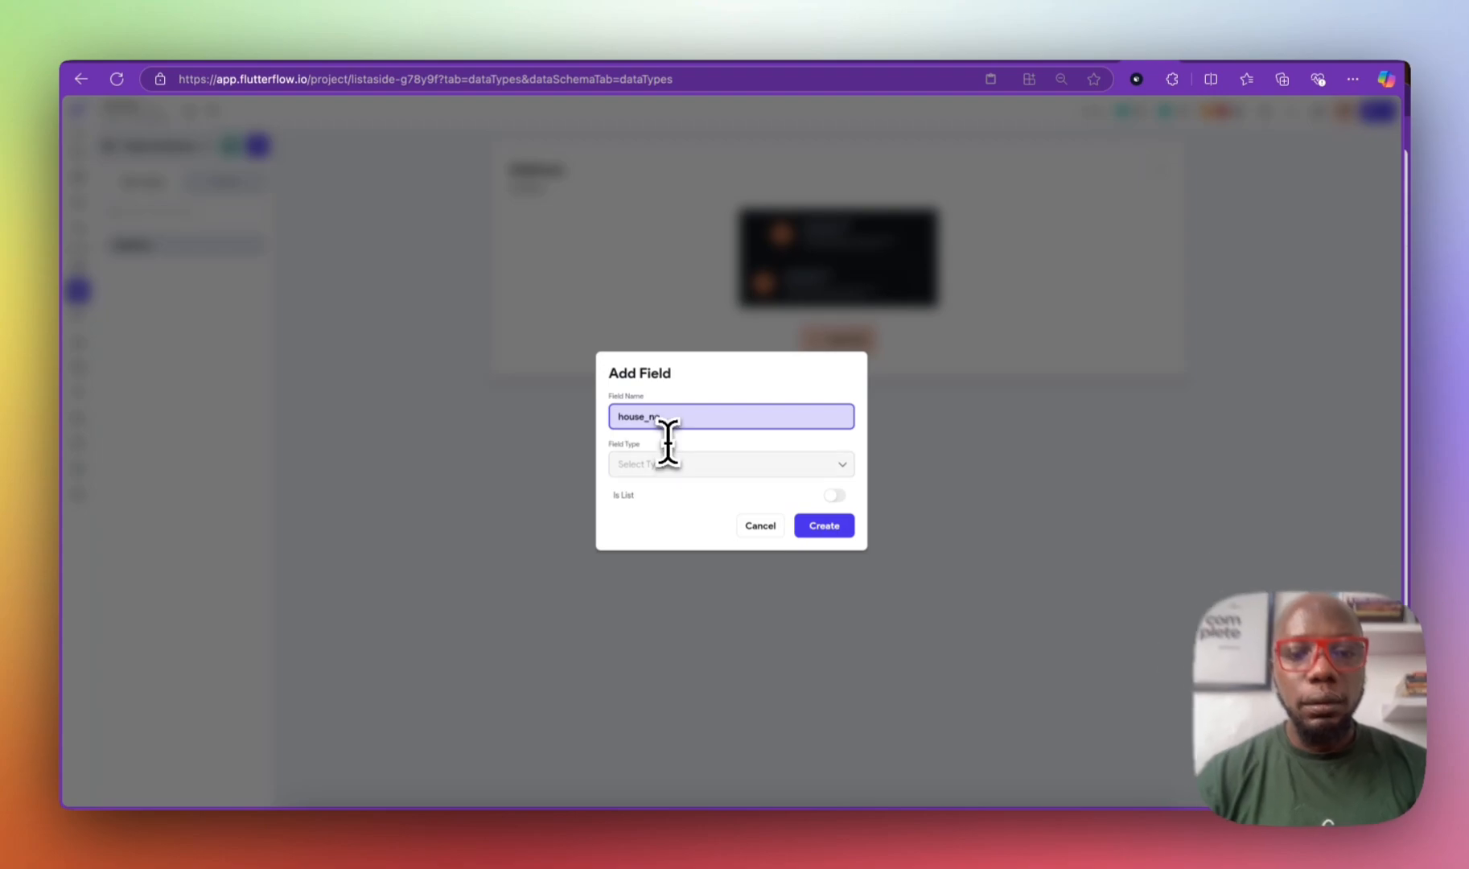
click(673, 462)
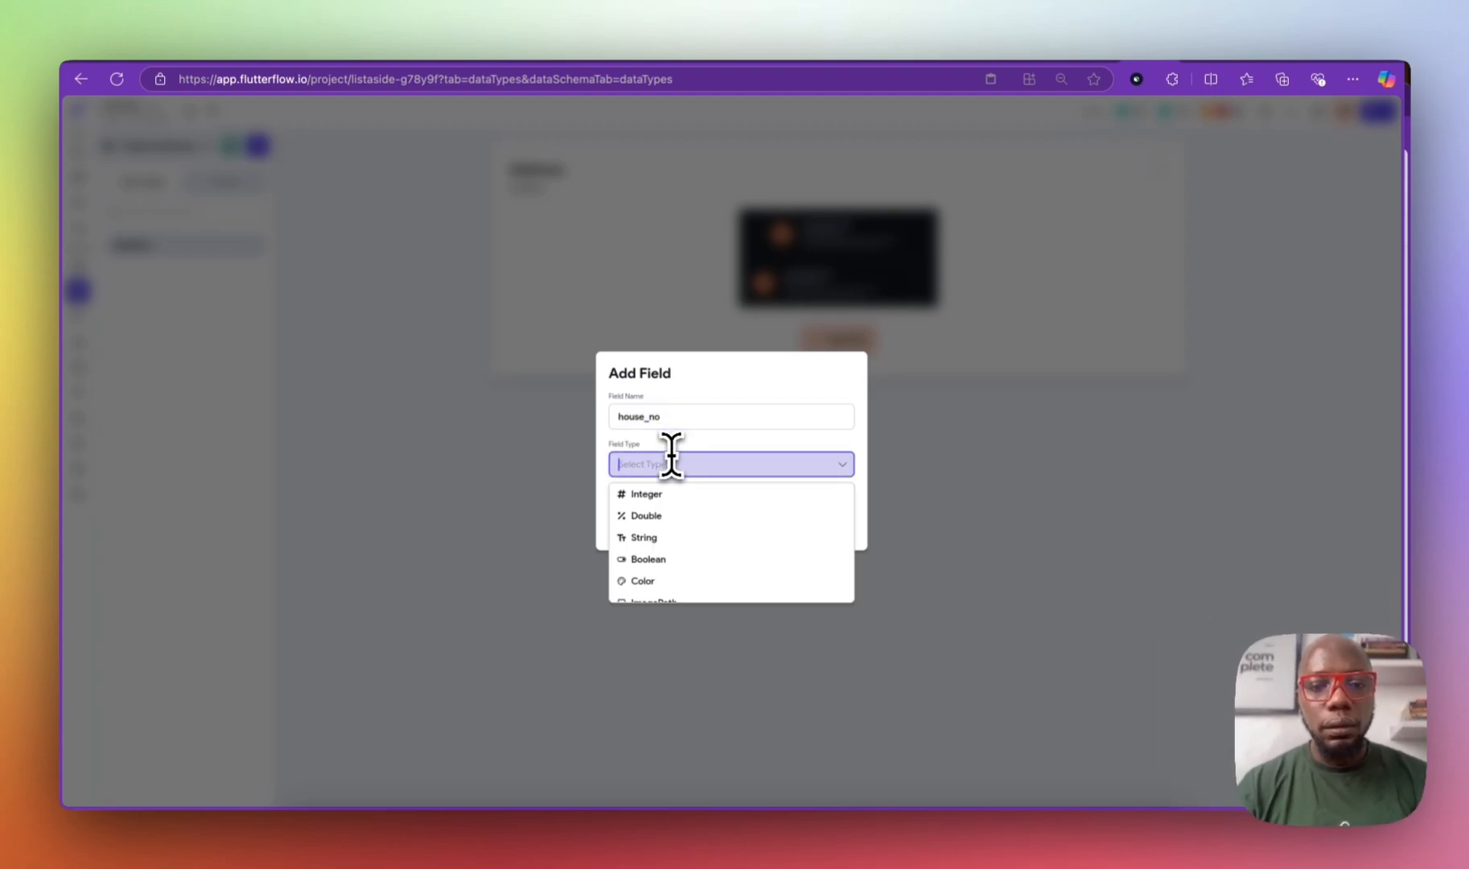
click(692, 537)
click(820, 528)
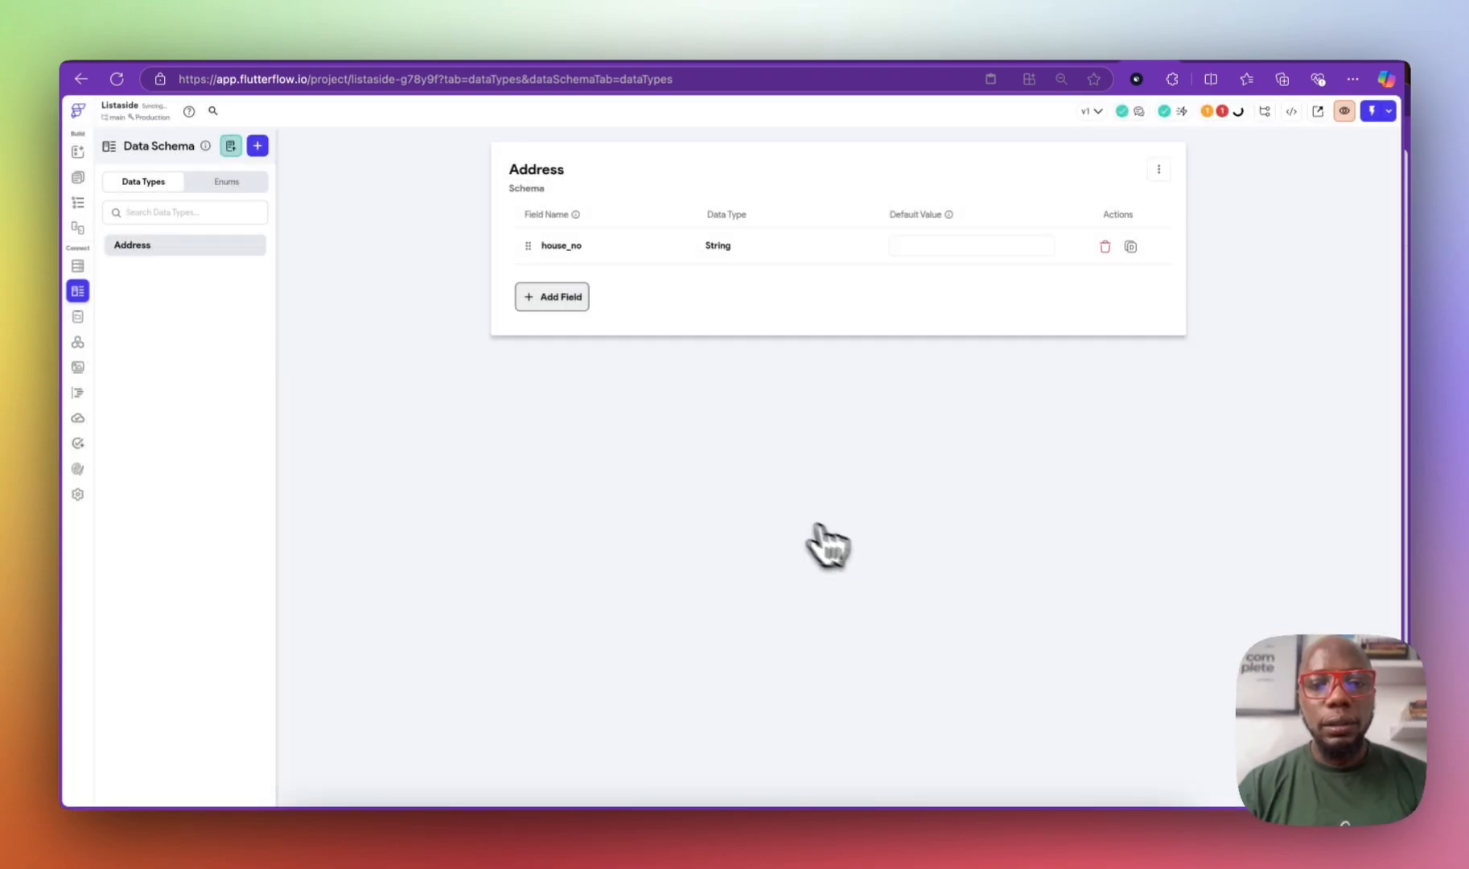
click(563, 304)
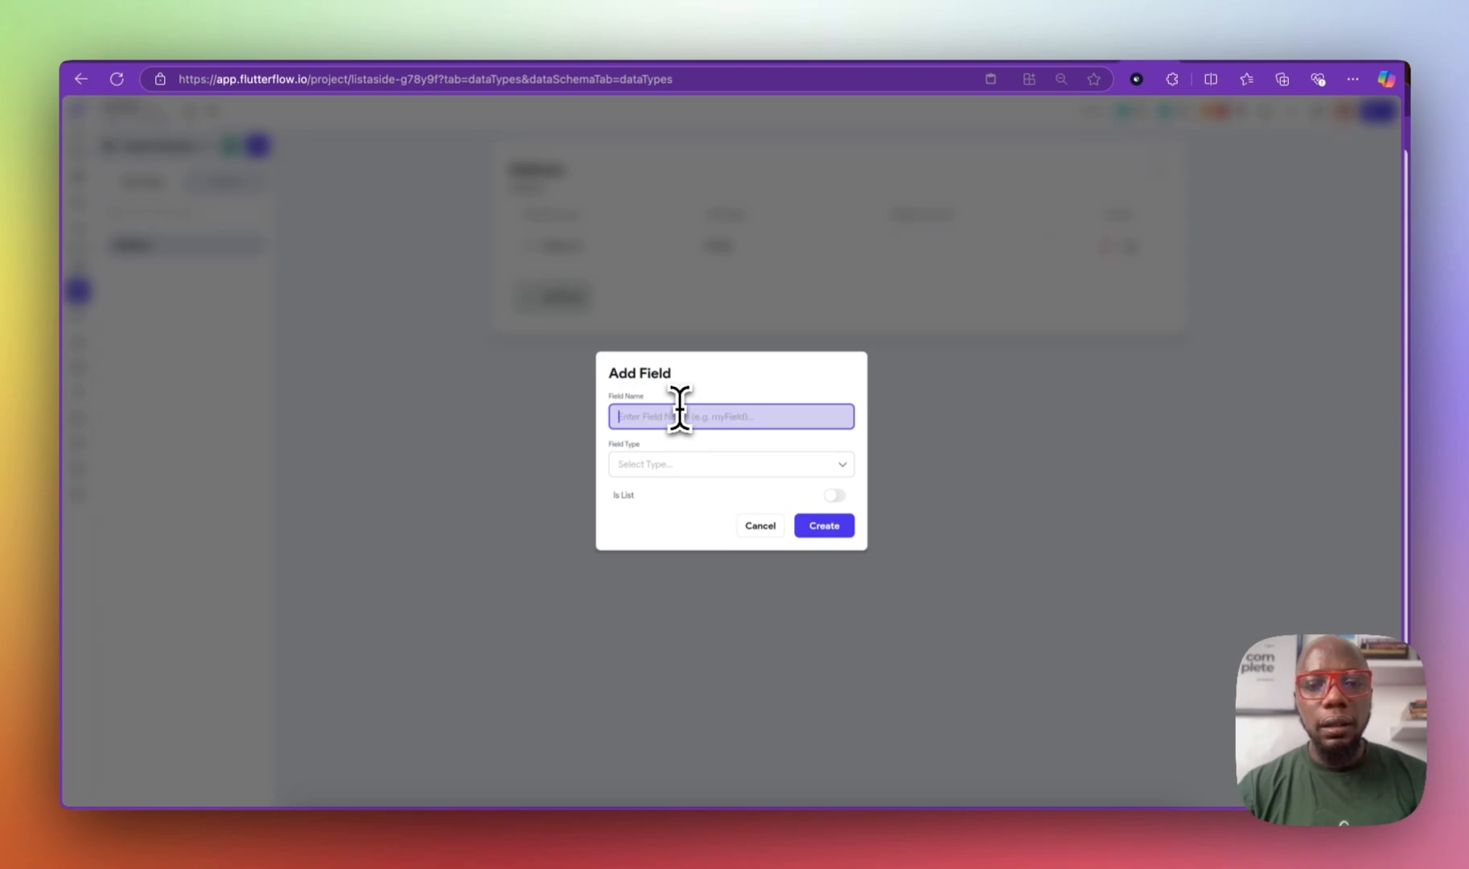
text(address)
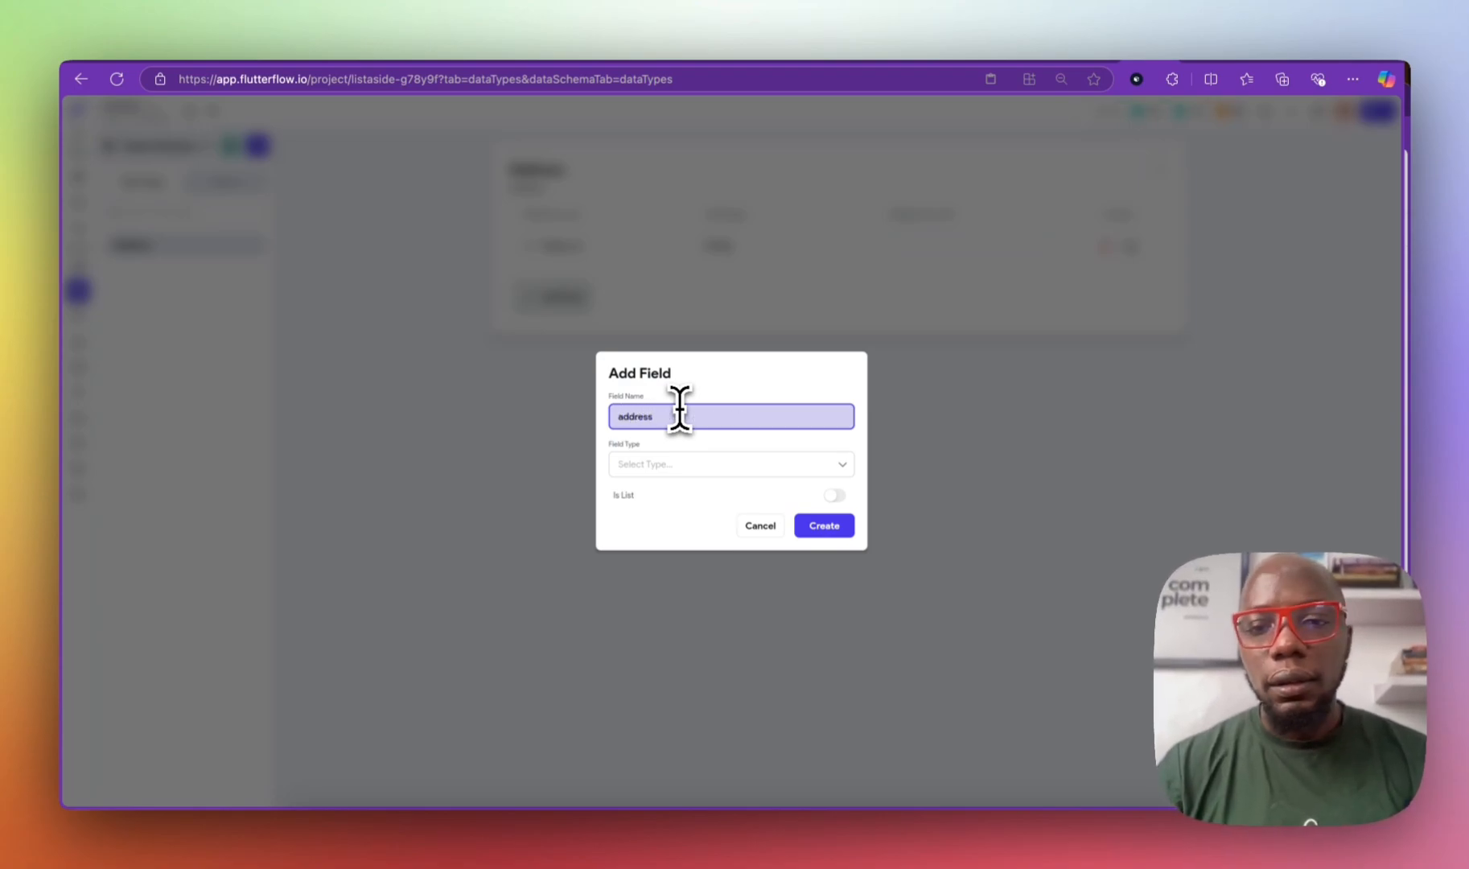
key(BackSpace)
key(BackSpace)
key(BackSpace)
key(BackSpace)
key(BackSpace)
key(BackSpace)
text(street_address)
click(762, 466)
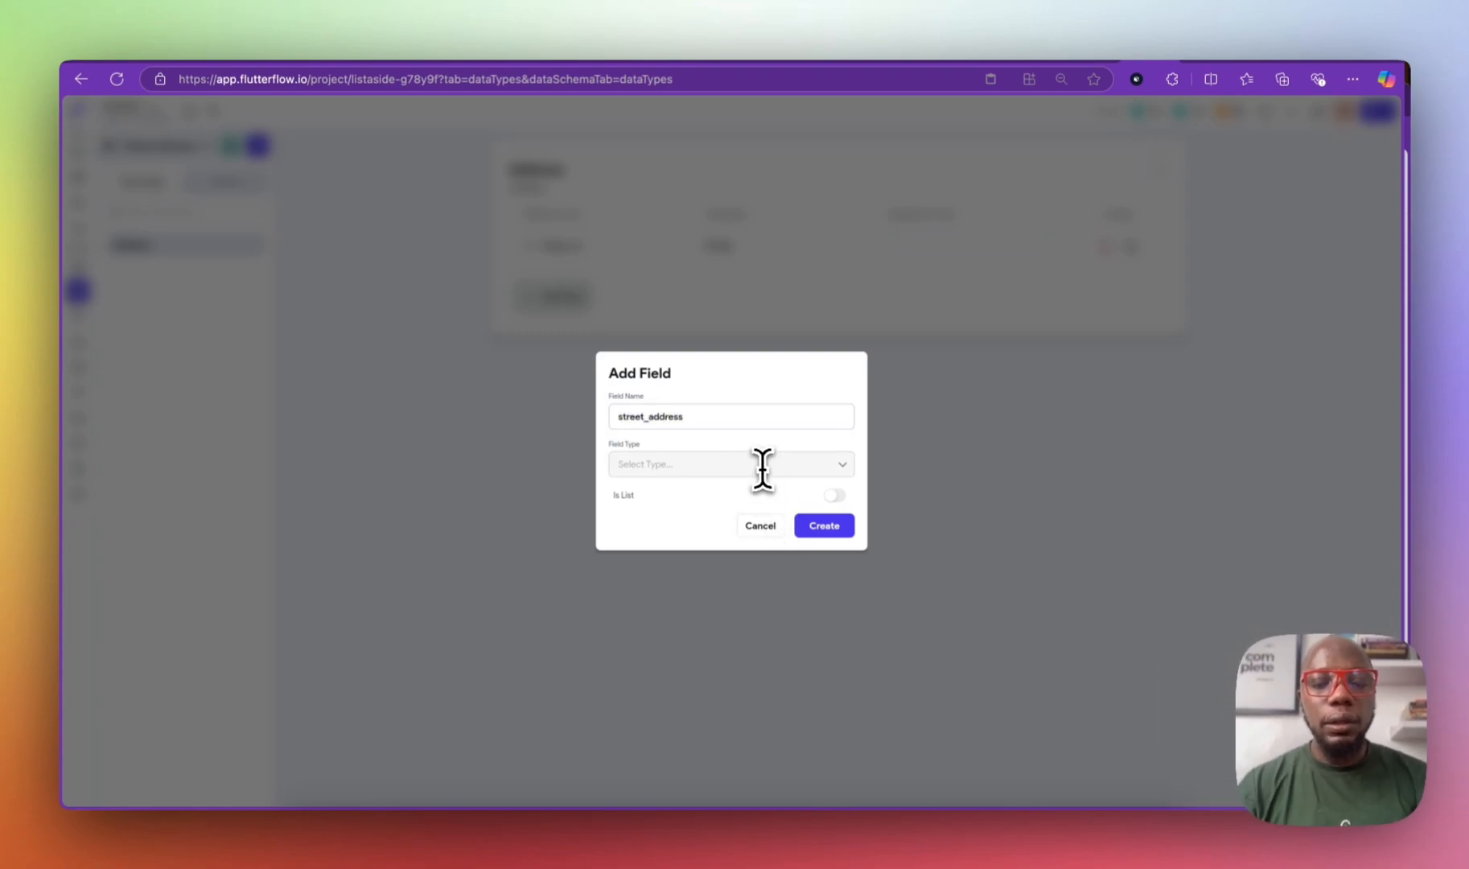
click(732, 539)
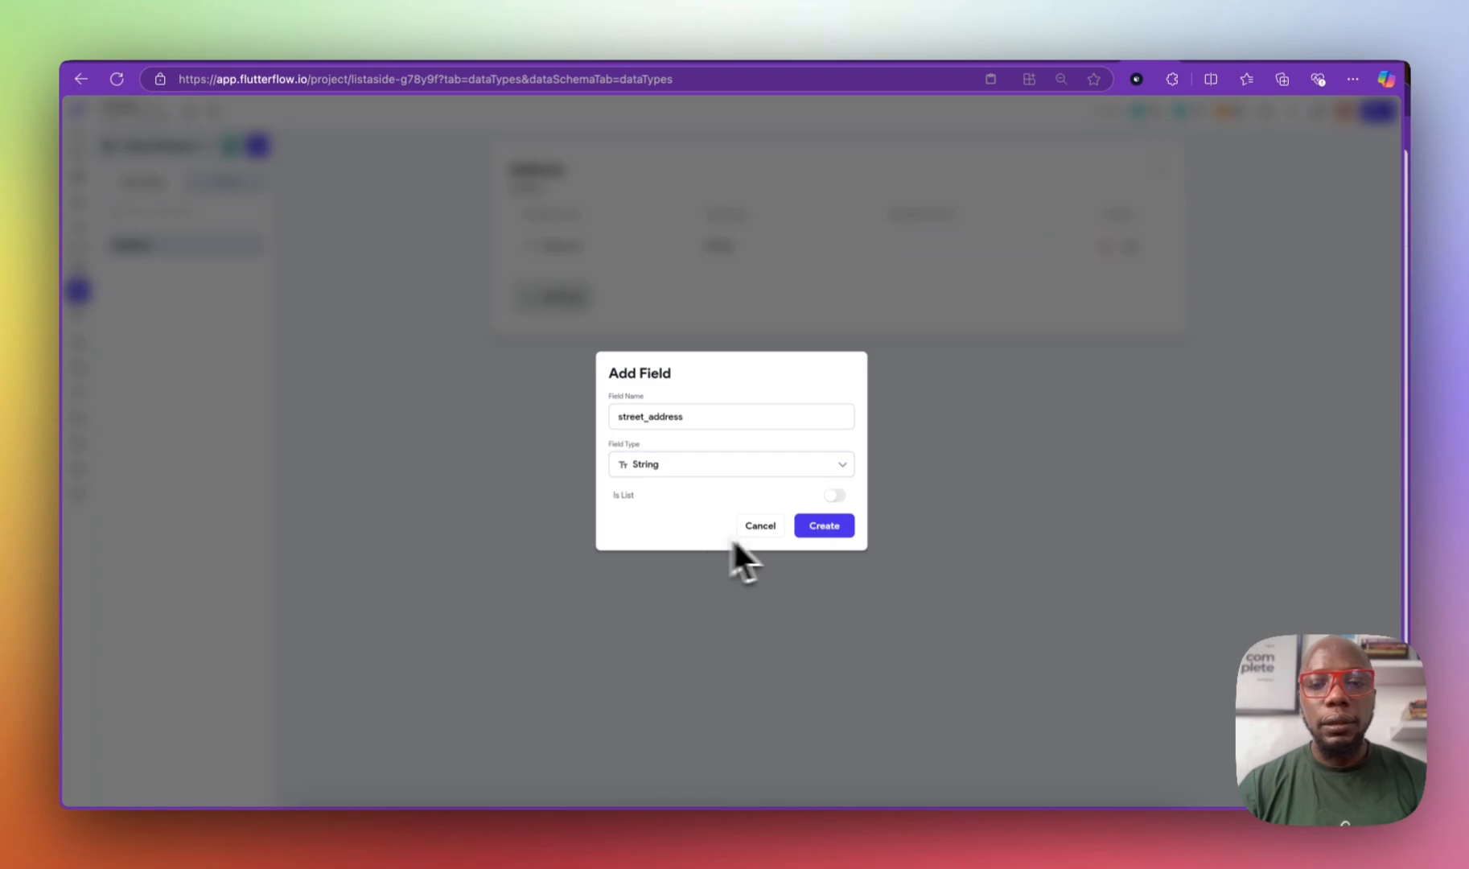
click(832, 537)
Step: Add city and zip_code String fields to Address
click(566, 343)
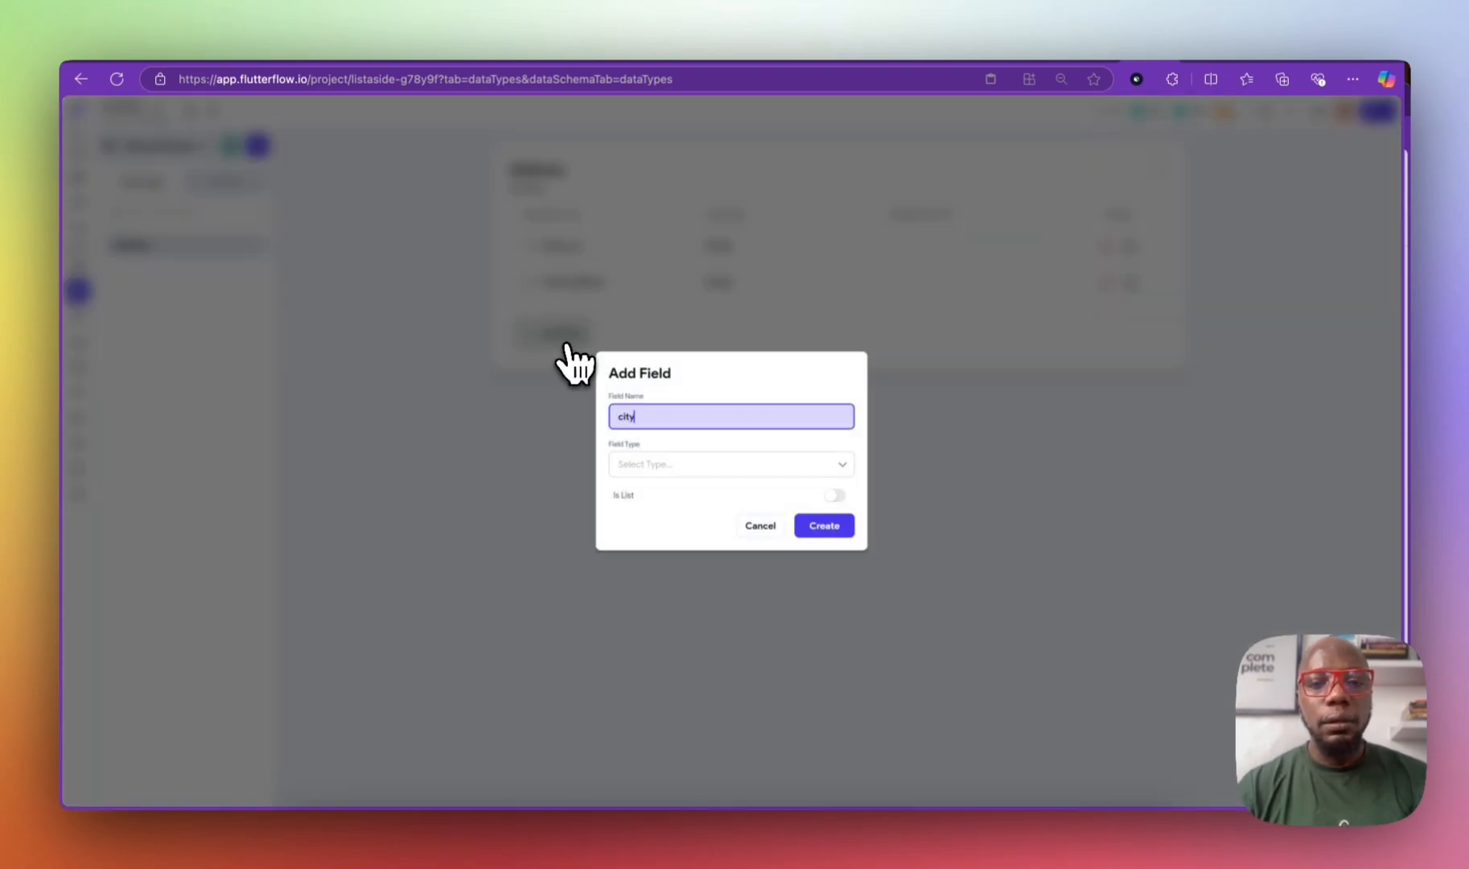
click(647, 464)
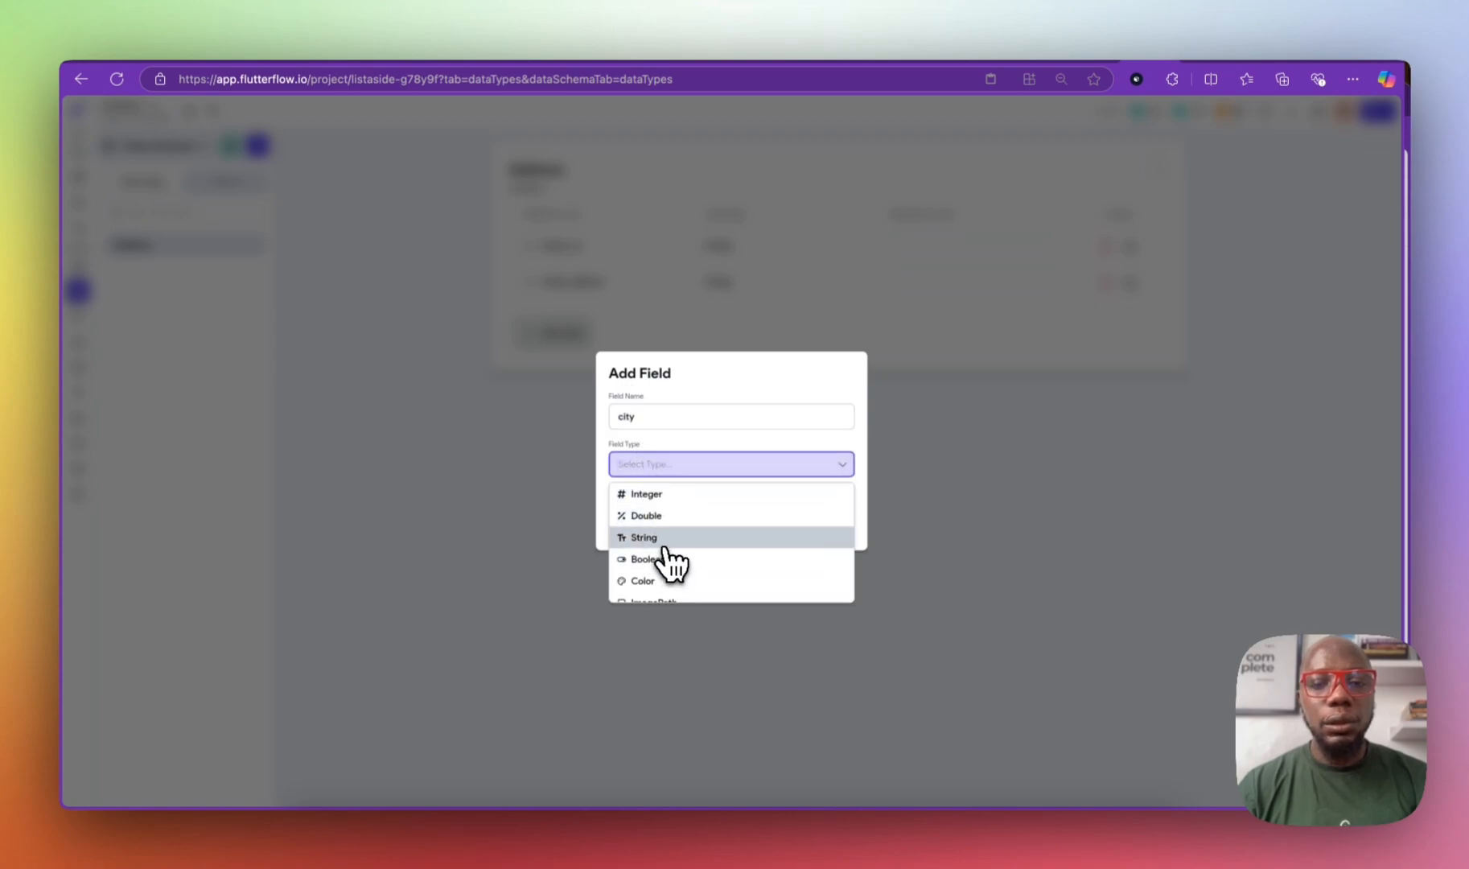
click(668, 533)
click(800, 529)
click(575, 372)
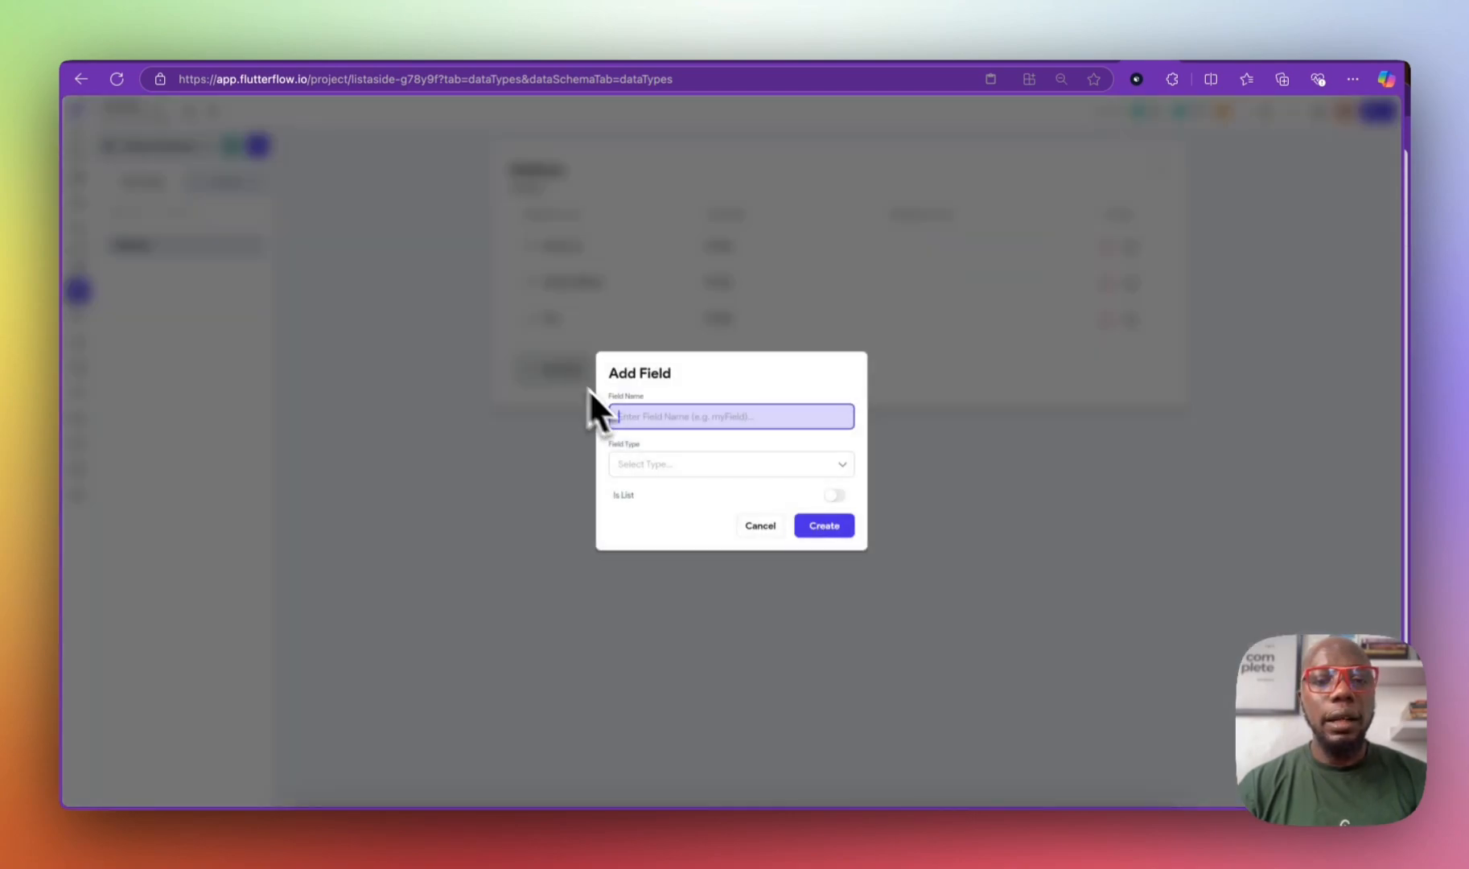
text(zip_code)
click(688, 463)
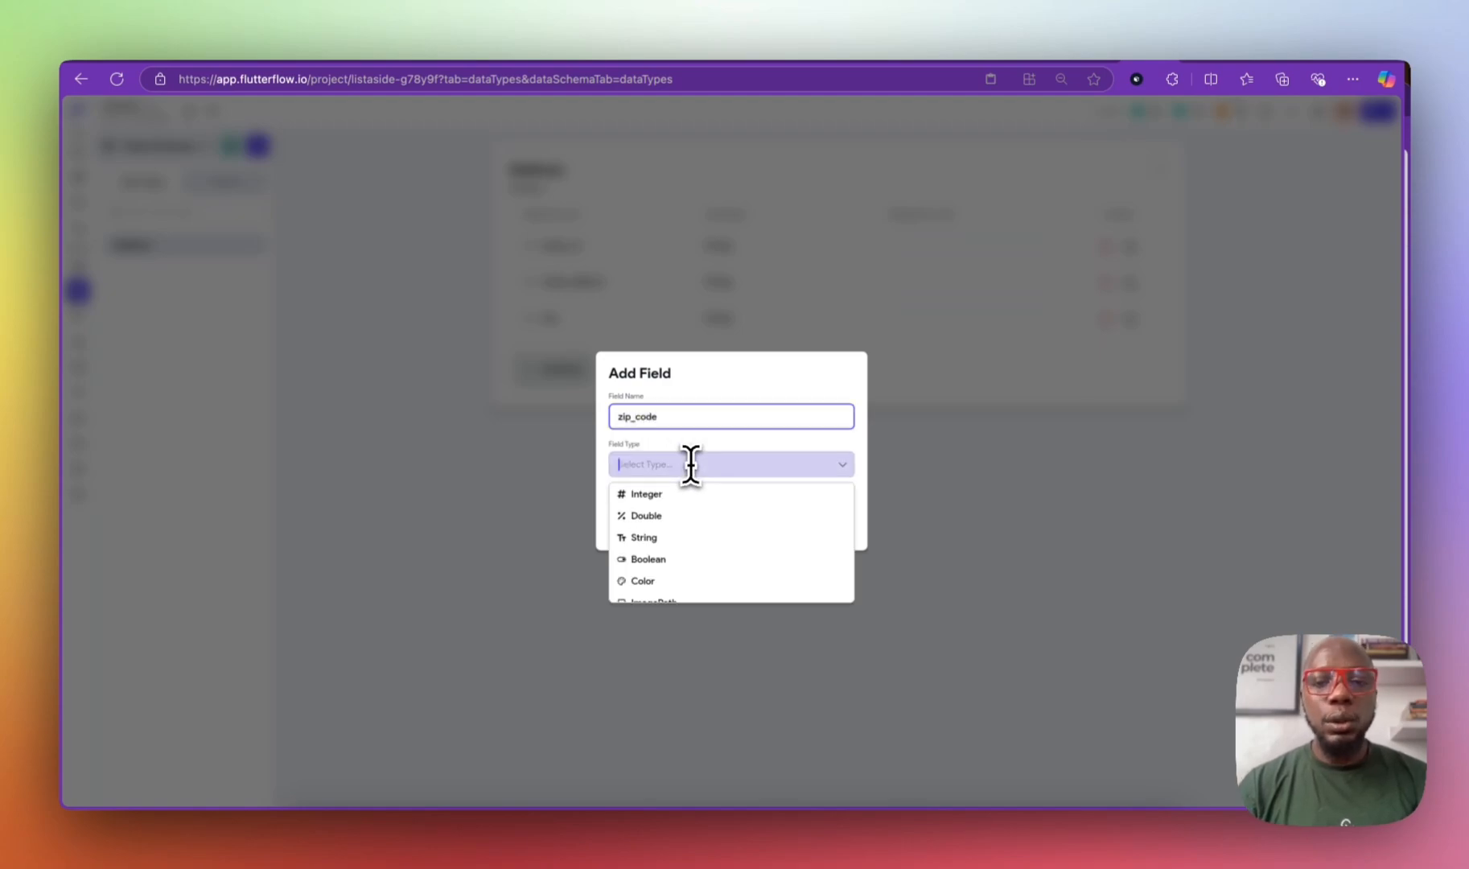
click(692, 538)
click(836, 526)
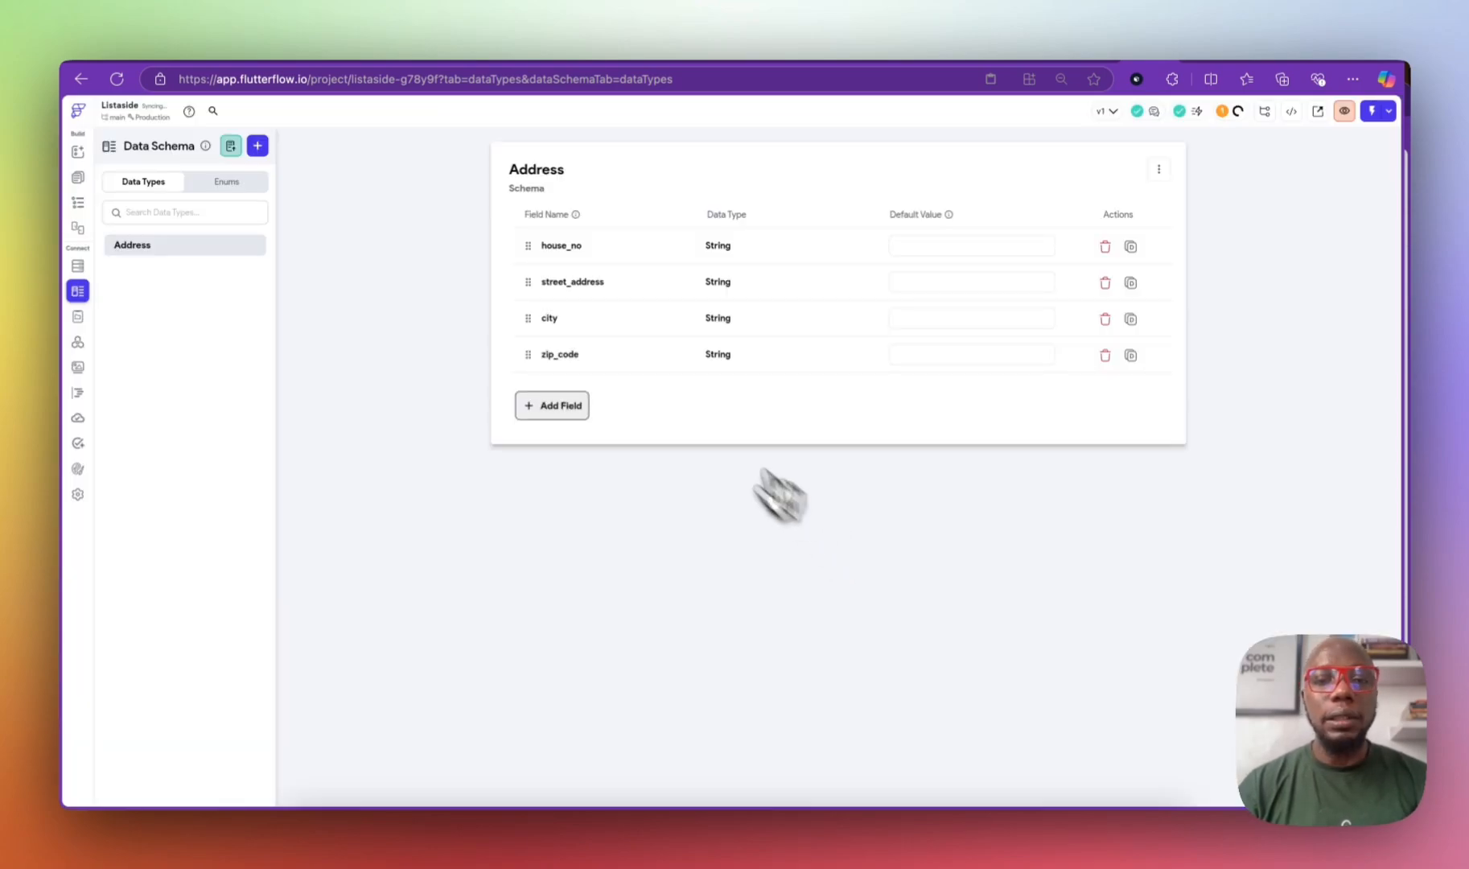
Step: Add a state String field and move it above zip_code
click(564, 407)
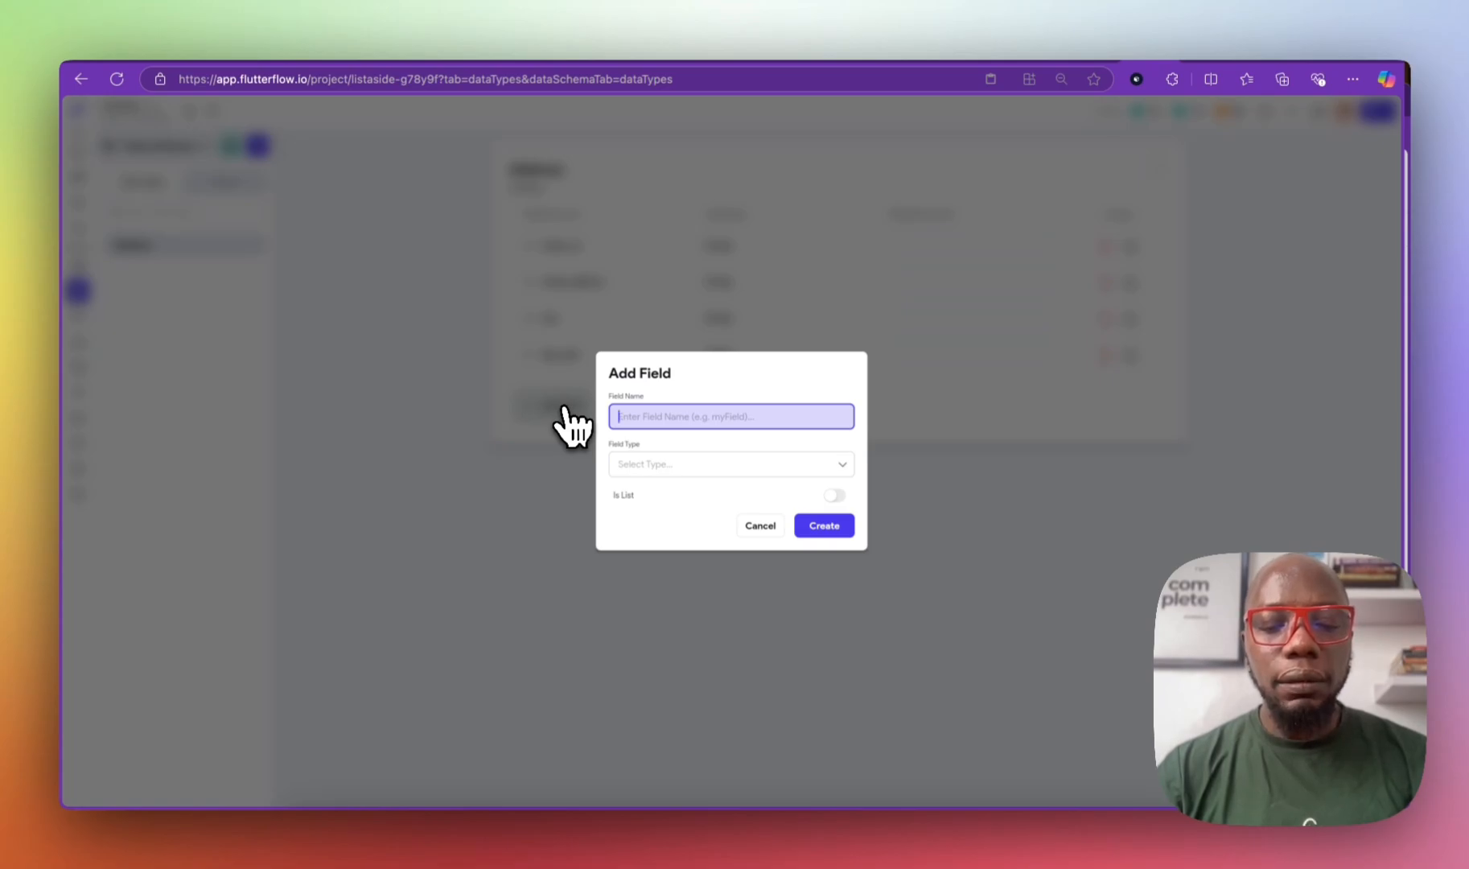
text(state)
click(679, 467)
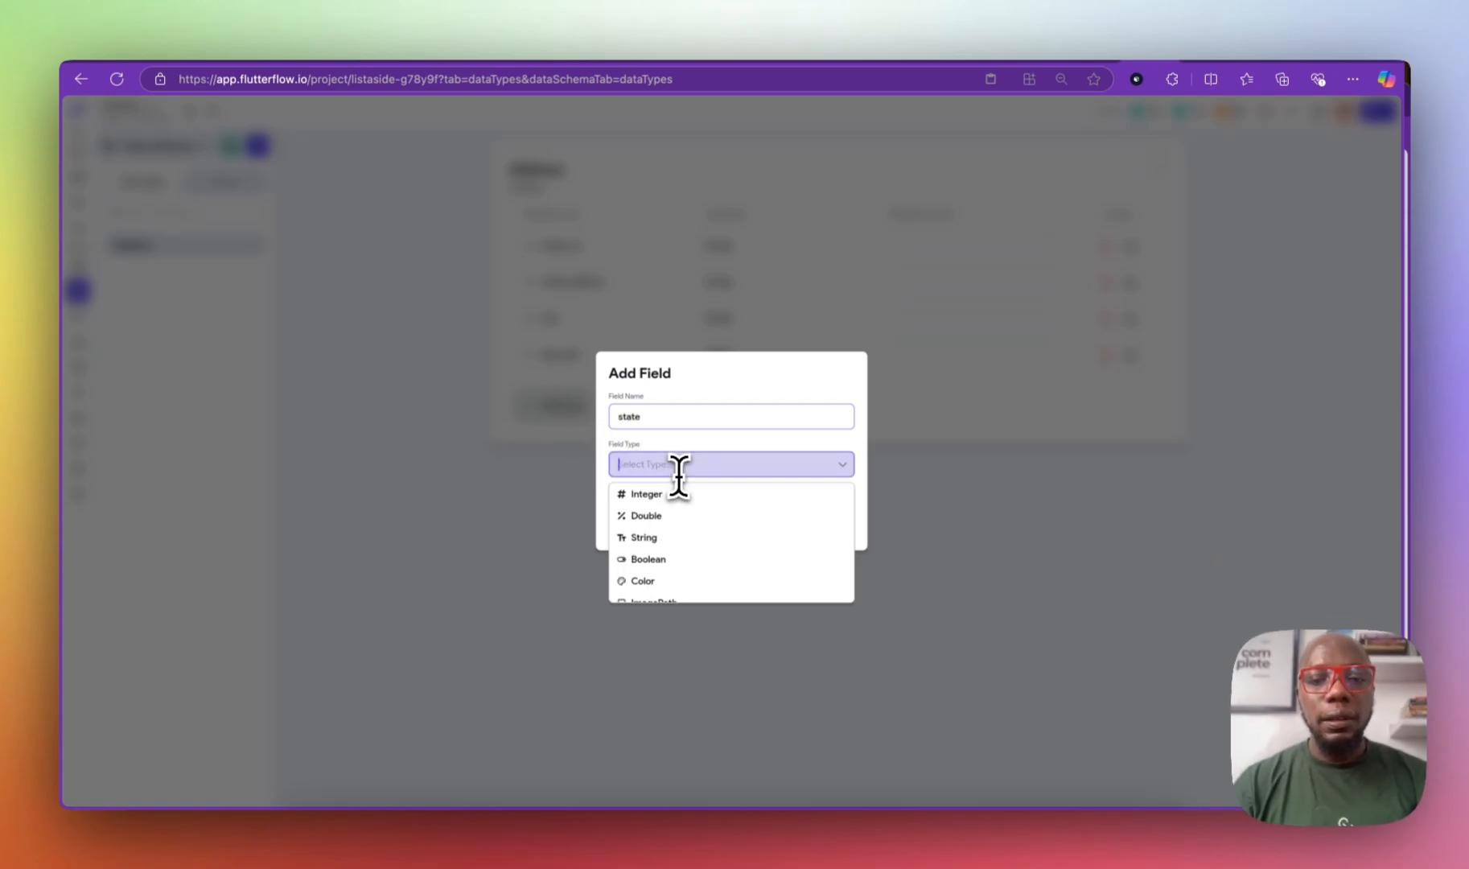
click(680, 537)
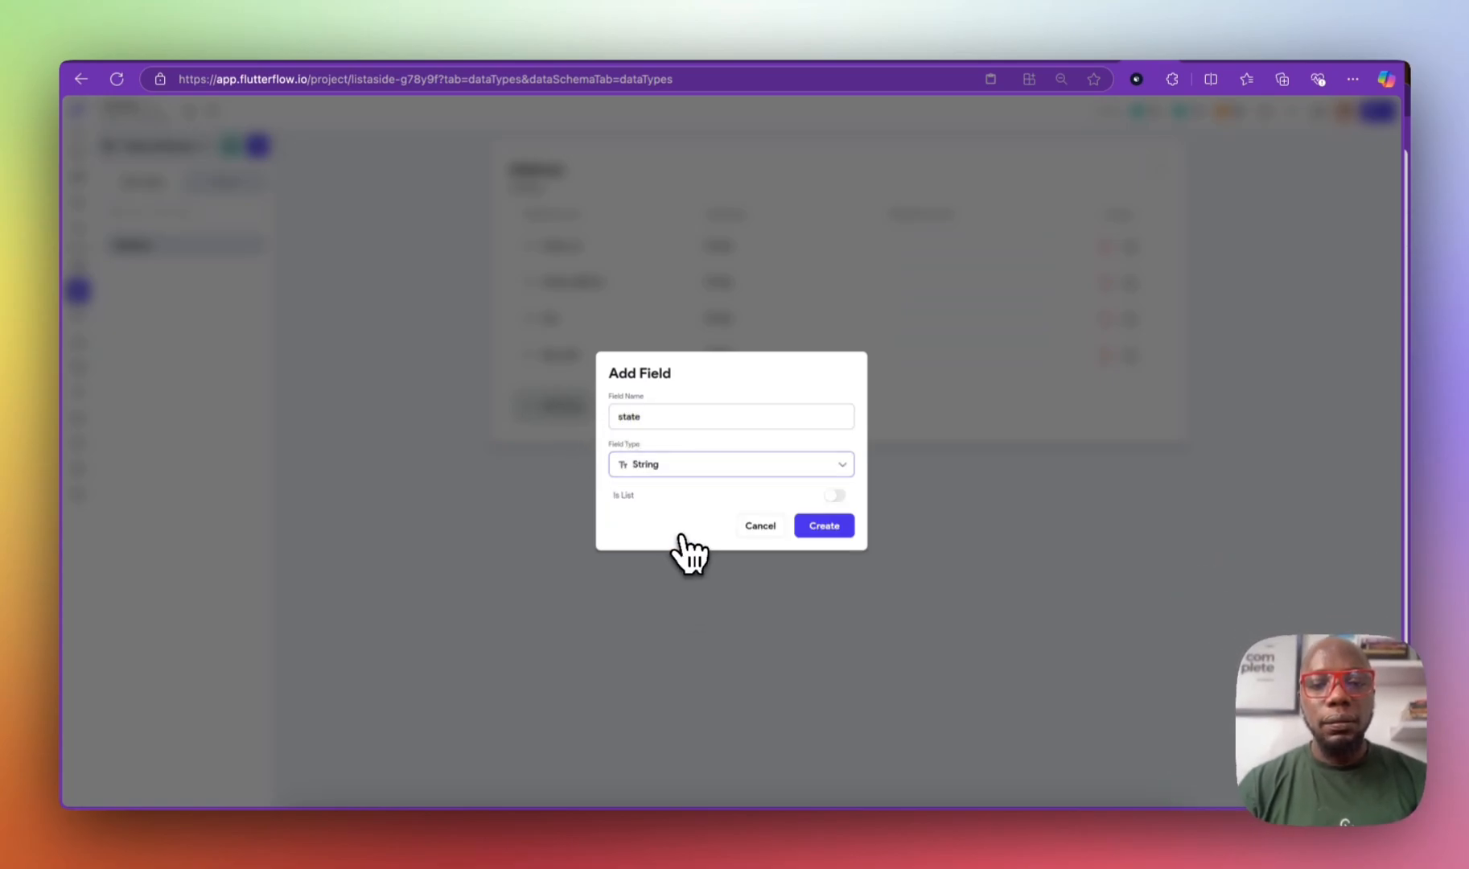
click(829, 530)
drag(527, 391, 528, 360)
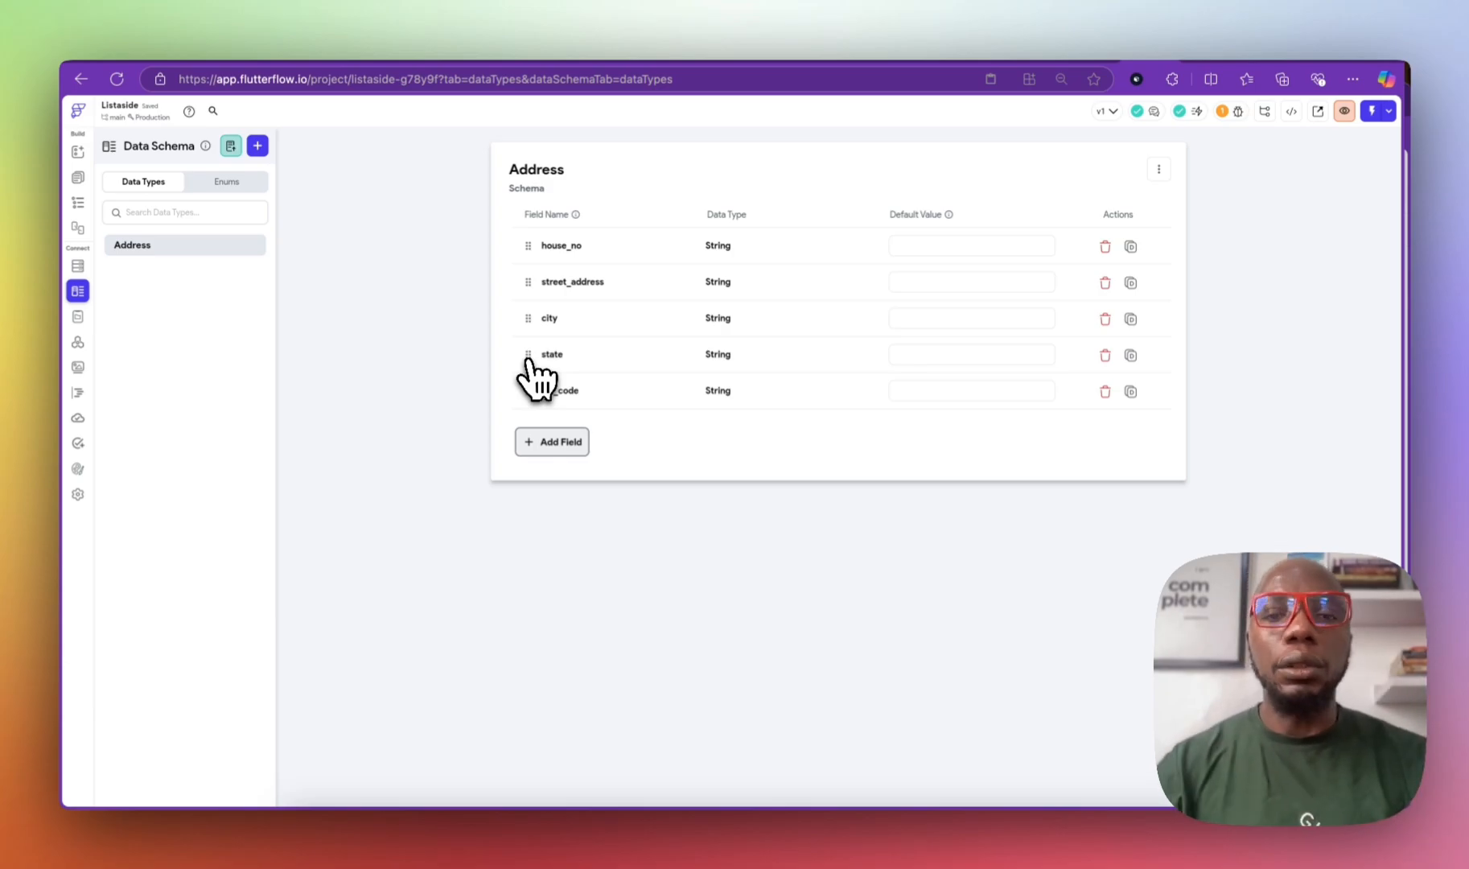
Step: Add an address field to users typed as the custom Address data type
click(80, 178)
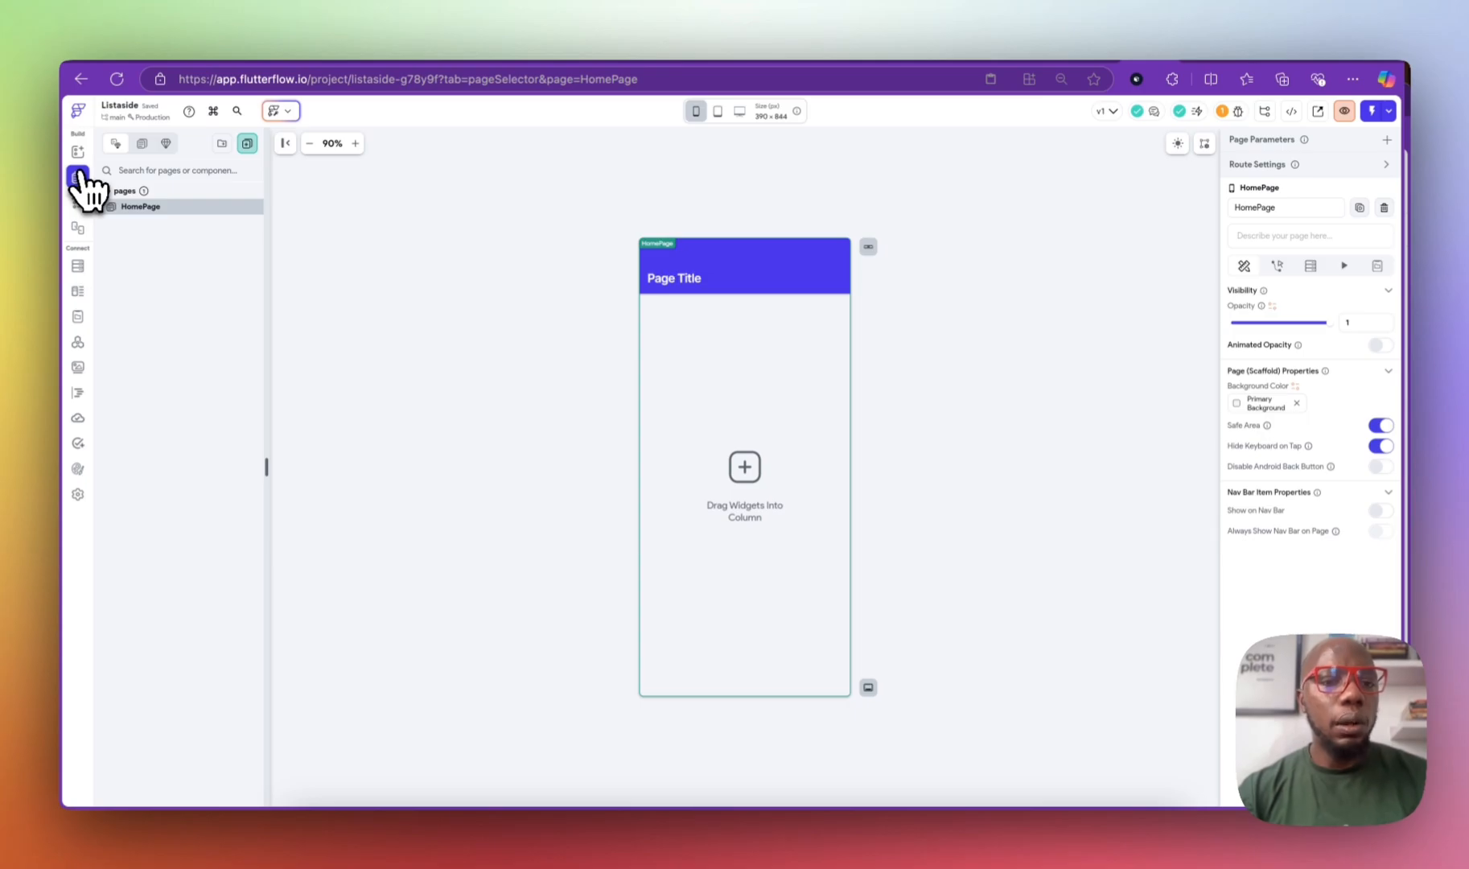
click(80, 267)
click(629, 392)
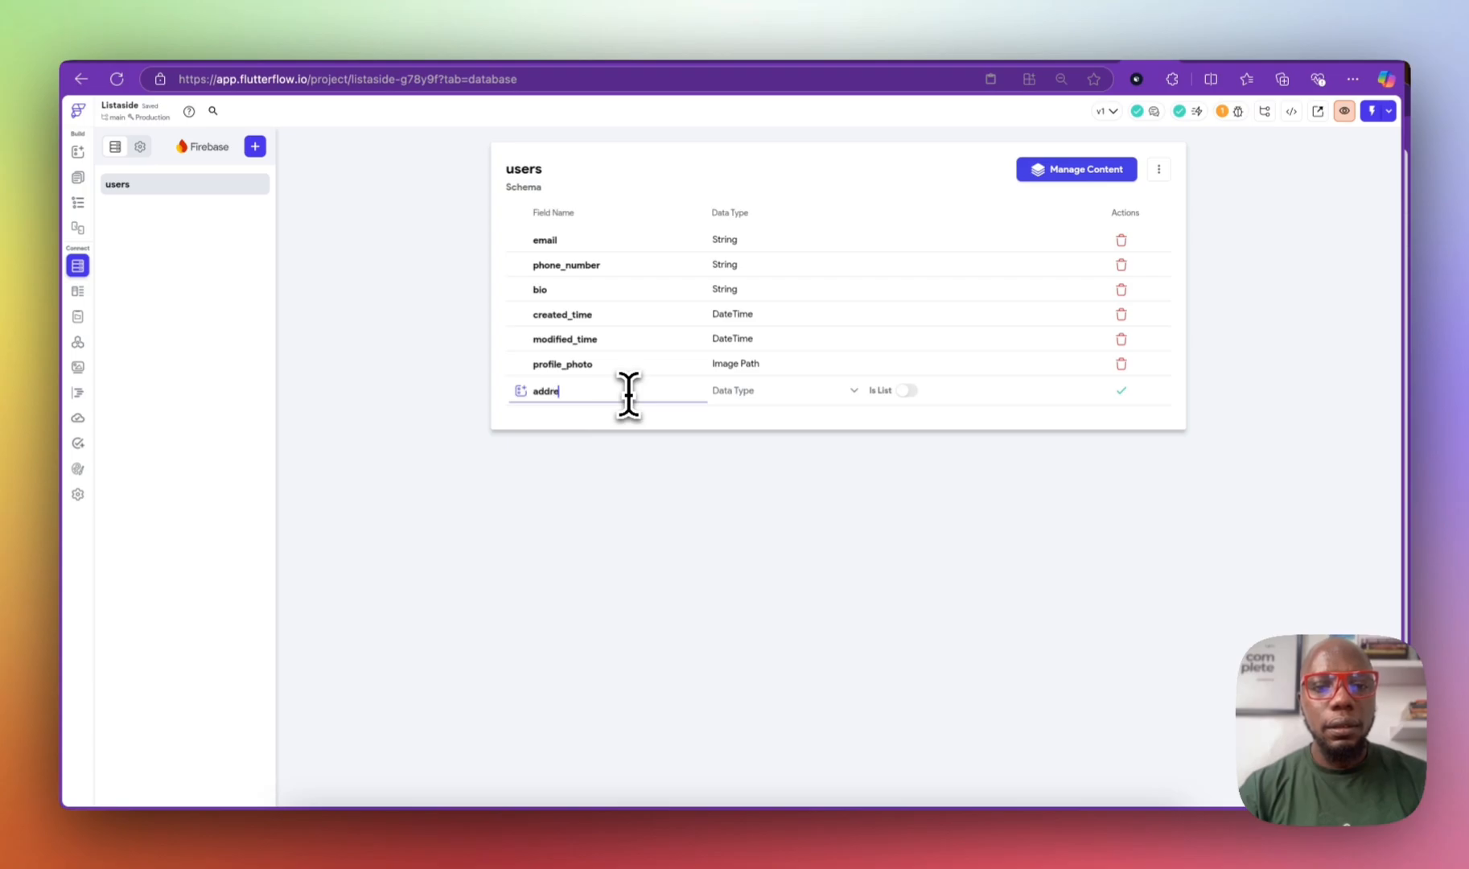
click(732, 392)
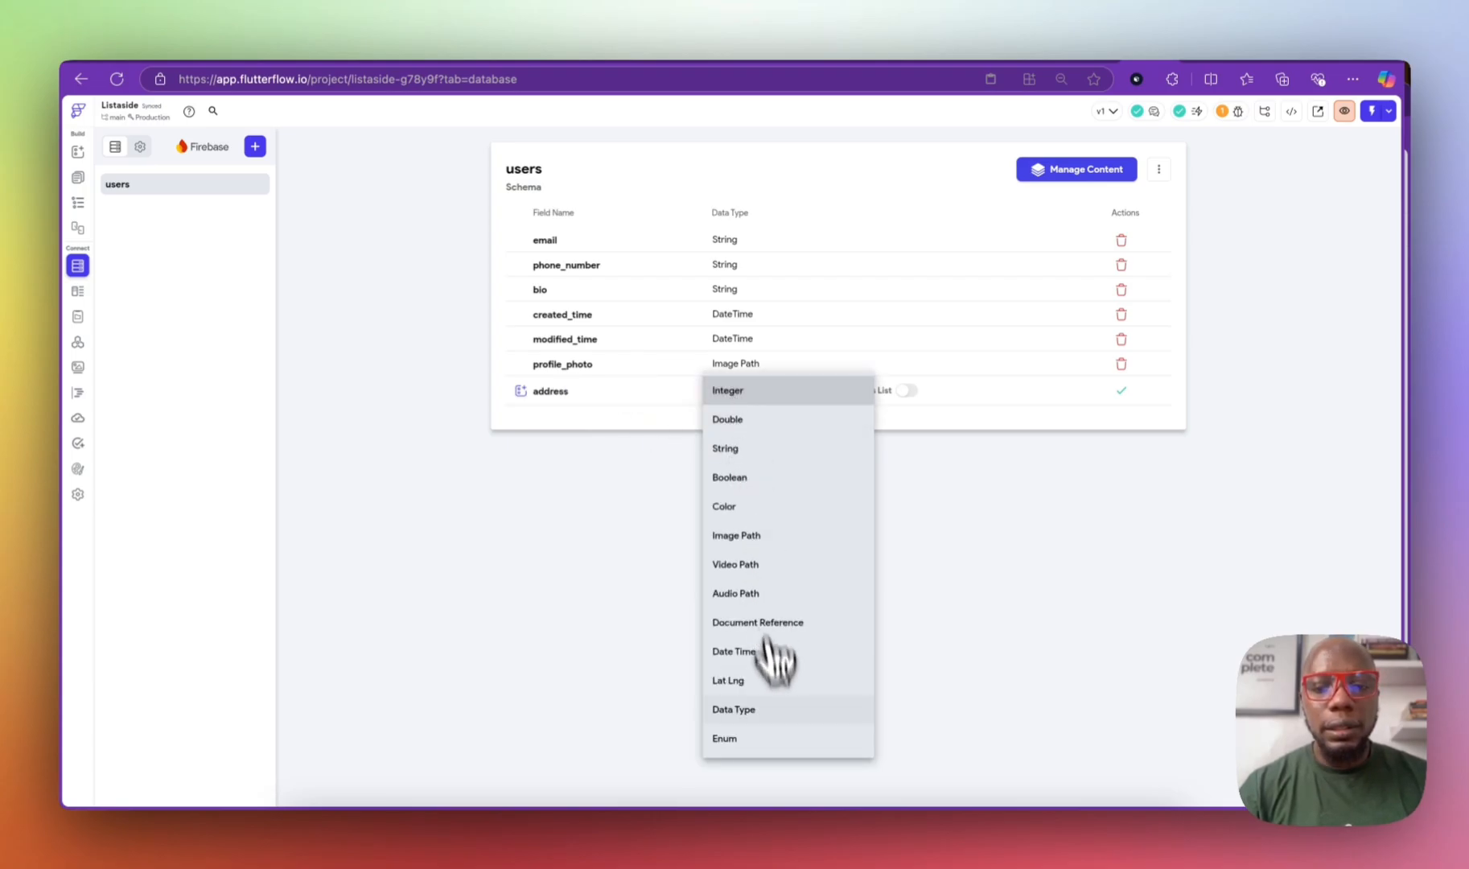
click(764, 706)
click(917, 393)
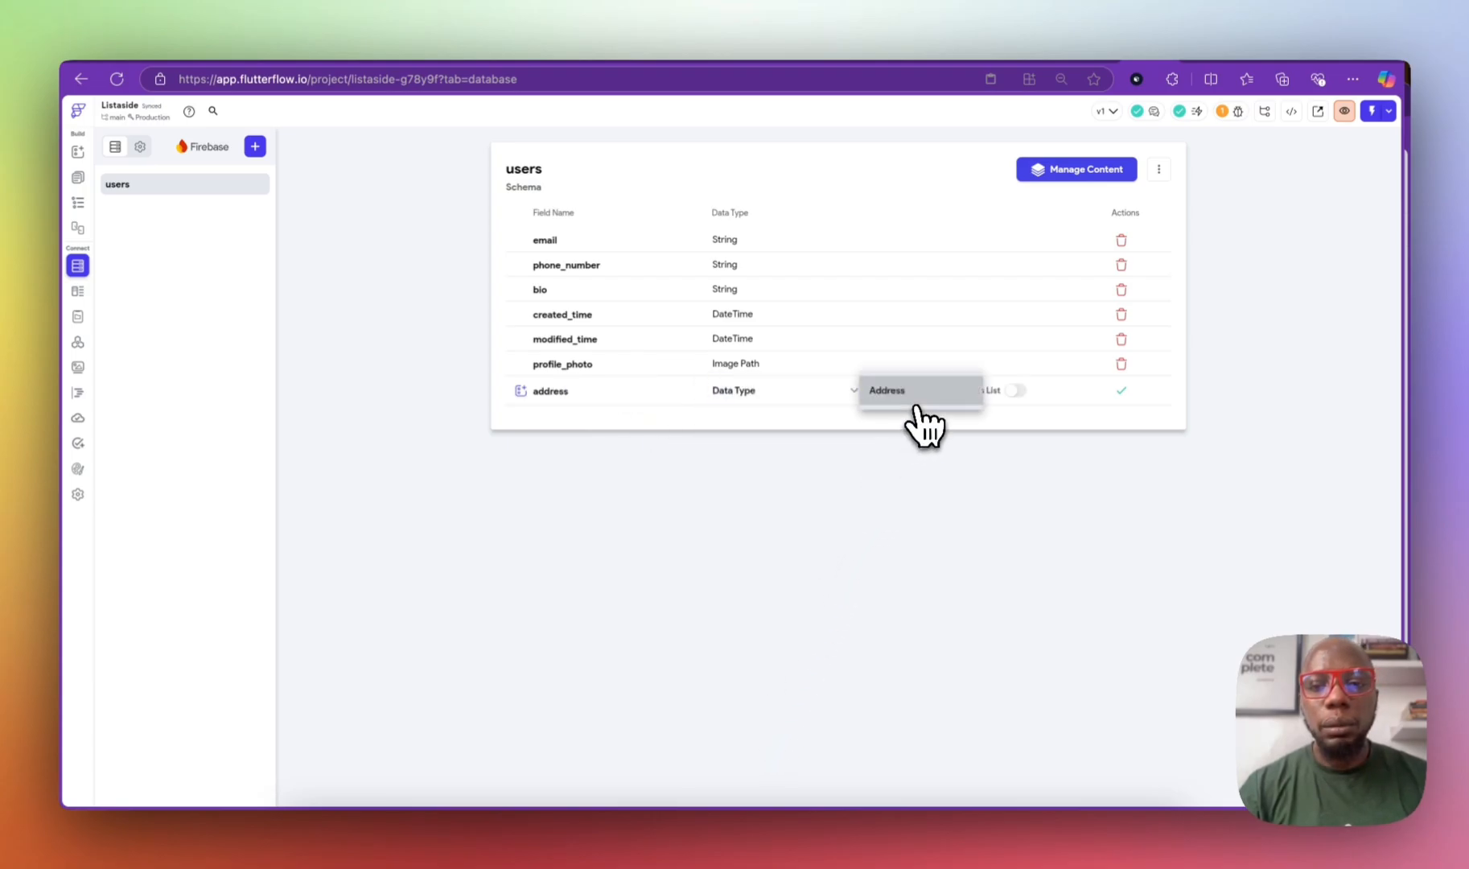
click(924, 393)
click(1125, 392)
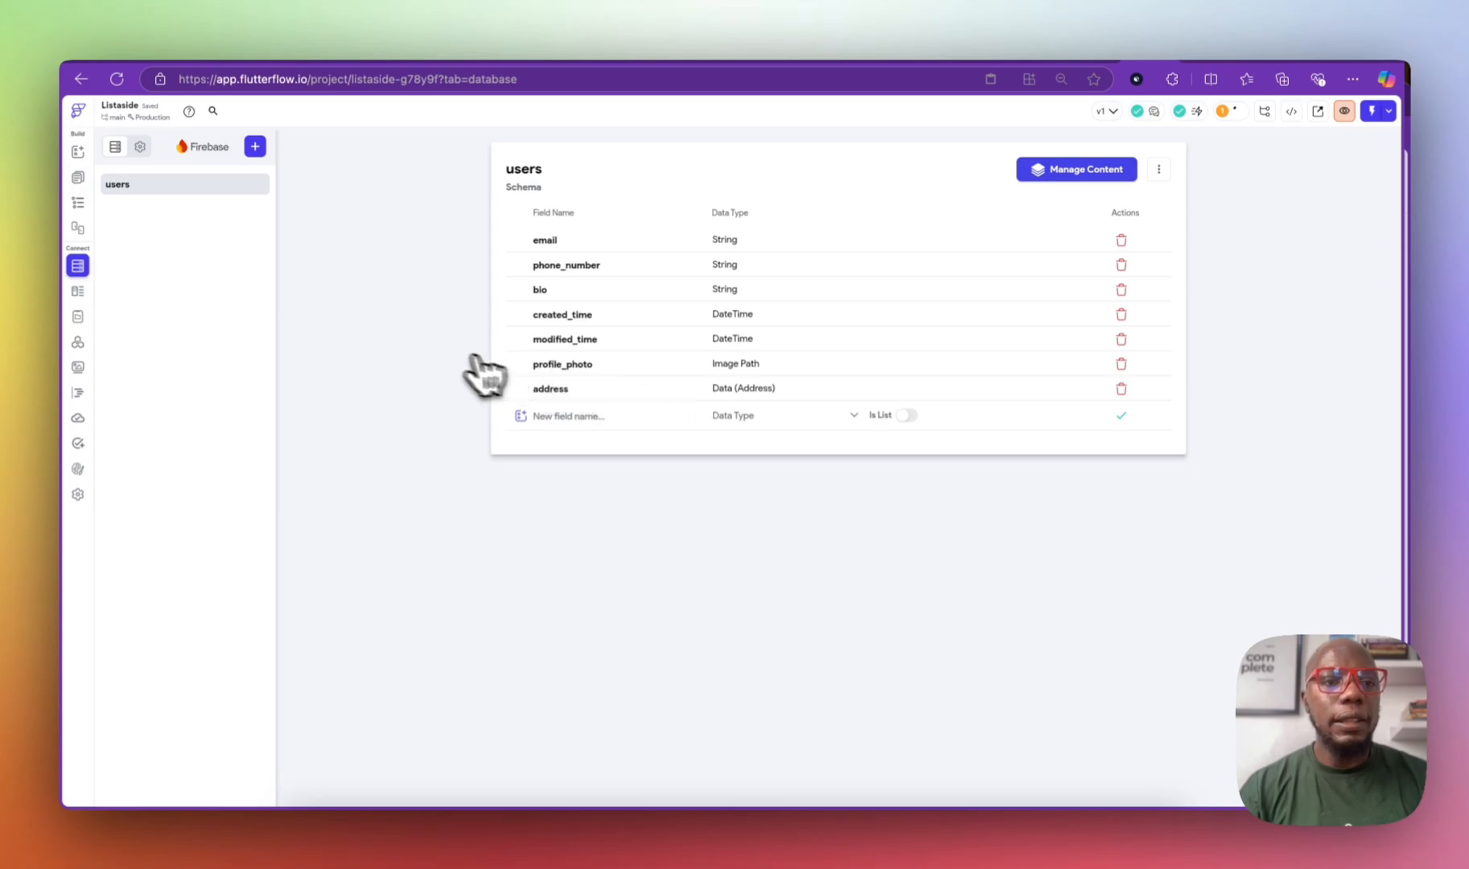
click(255, 147)
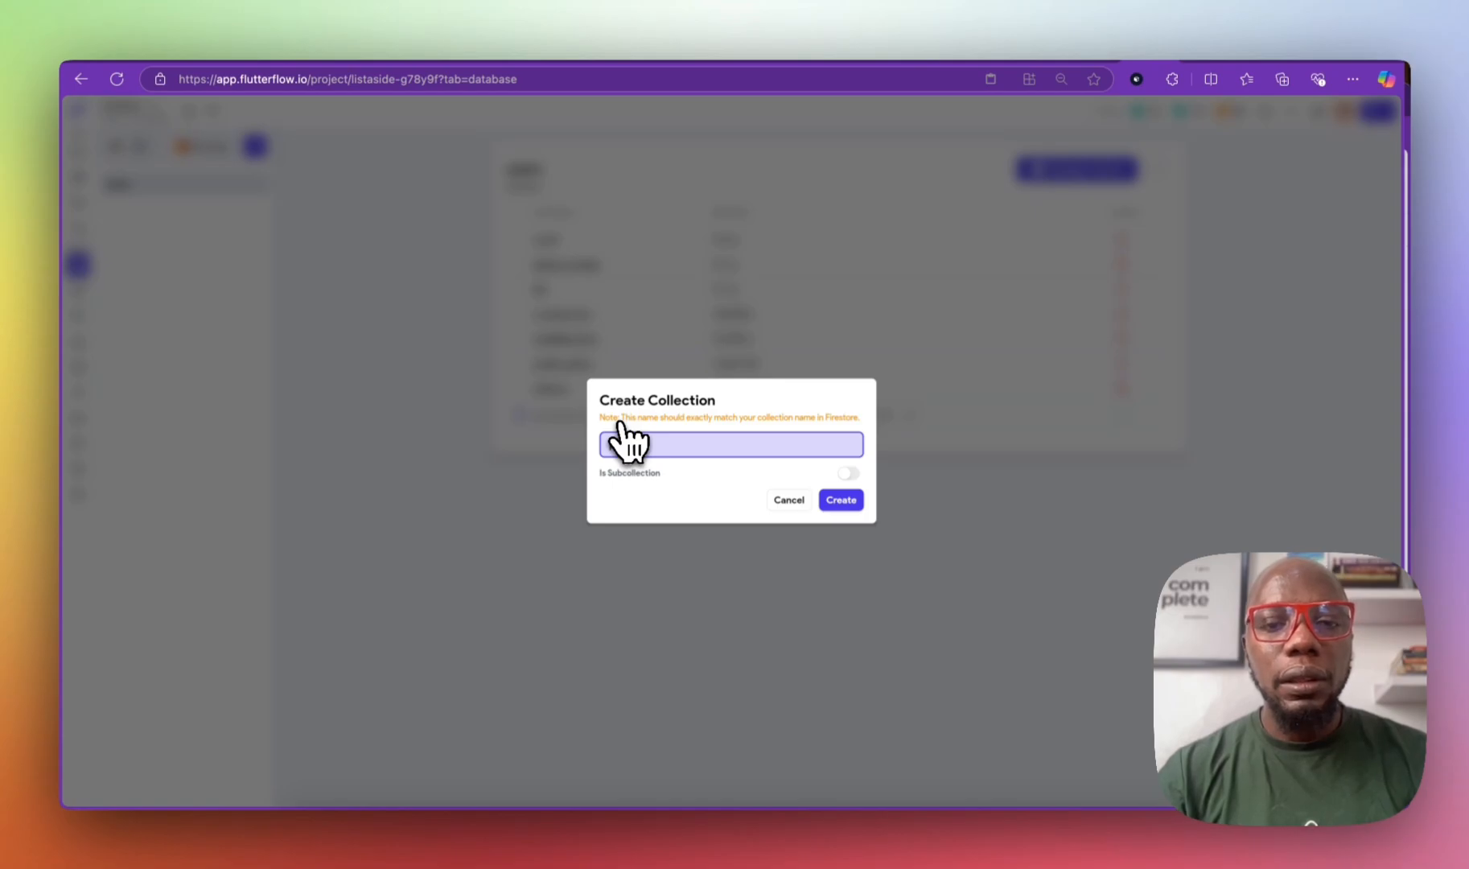
Step: Create a 'property' collection, starting its schema from scratch
text(property)
click(824, 499)
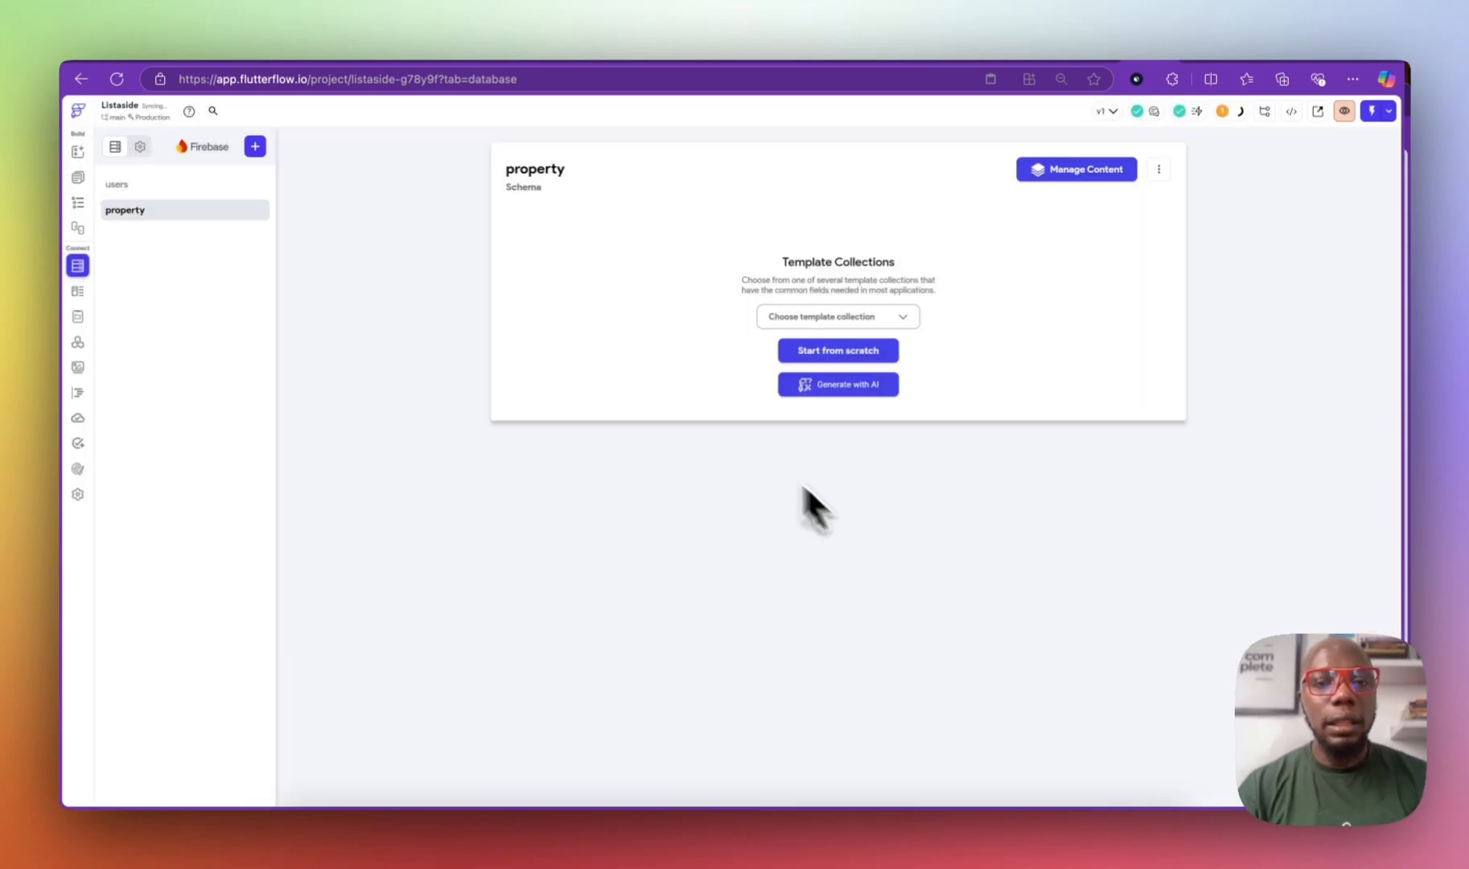
click(851, 352)
Step: Add Name and property_description as String fields to property
click(621, 246)
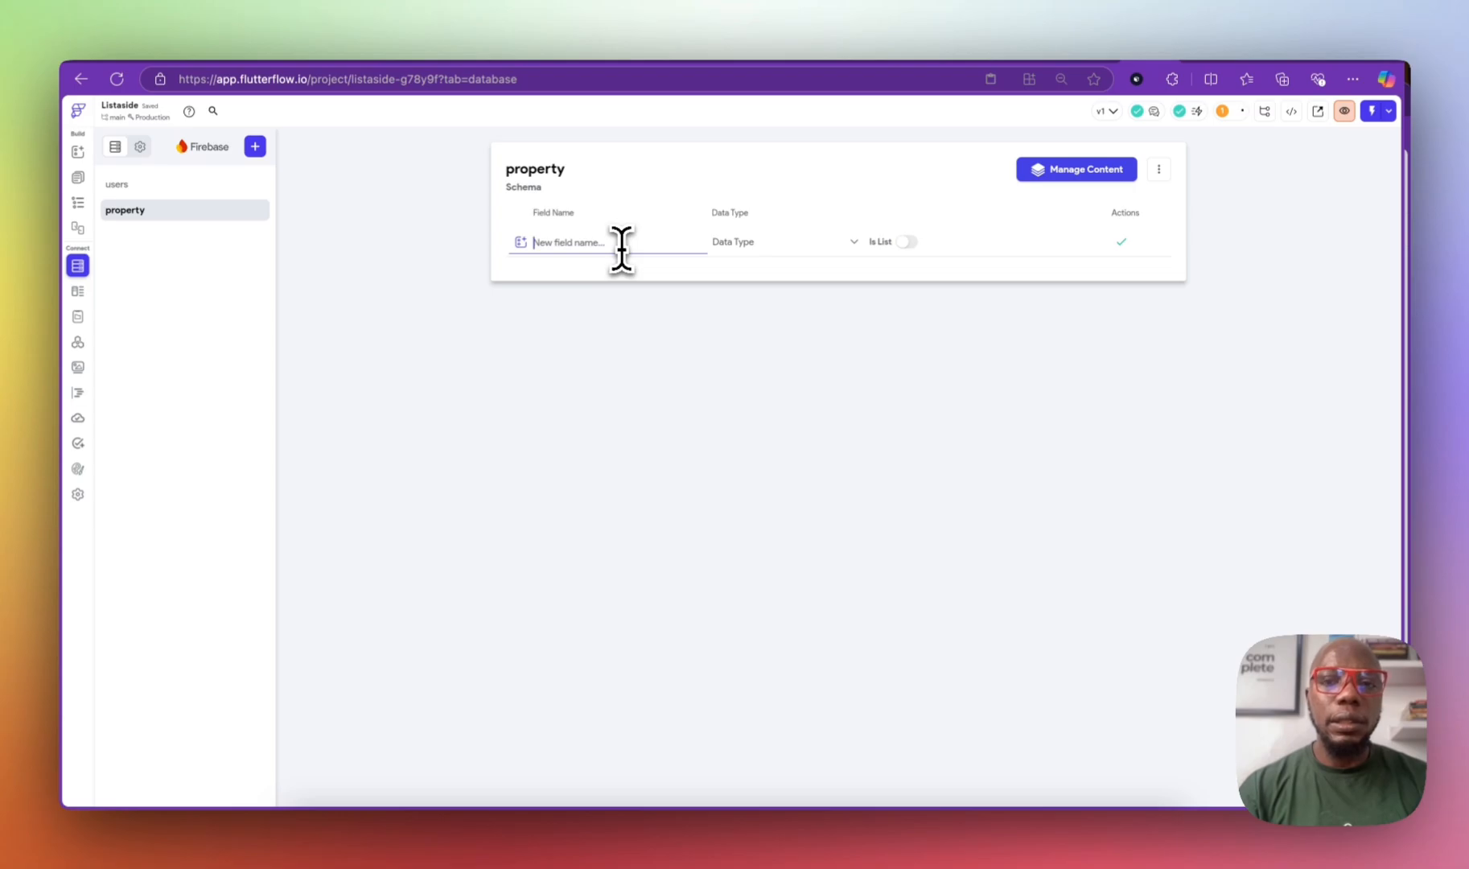
click(748, 245)
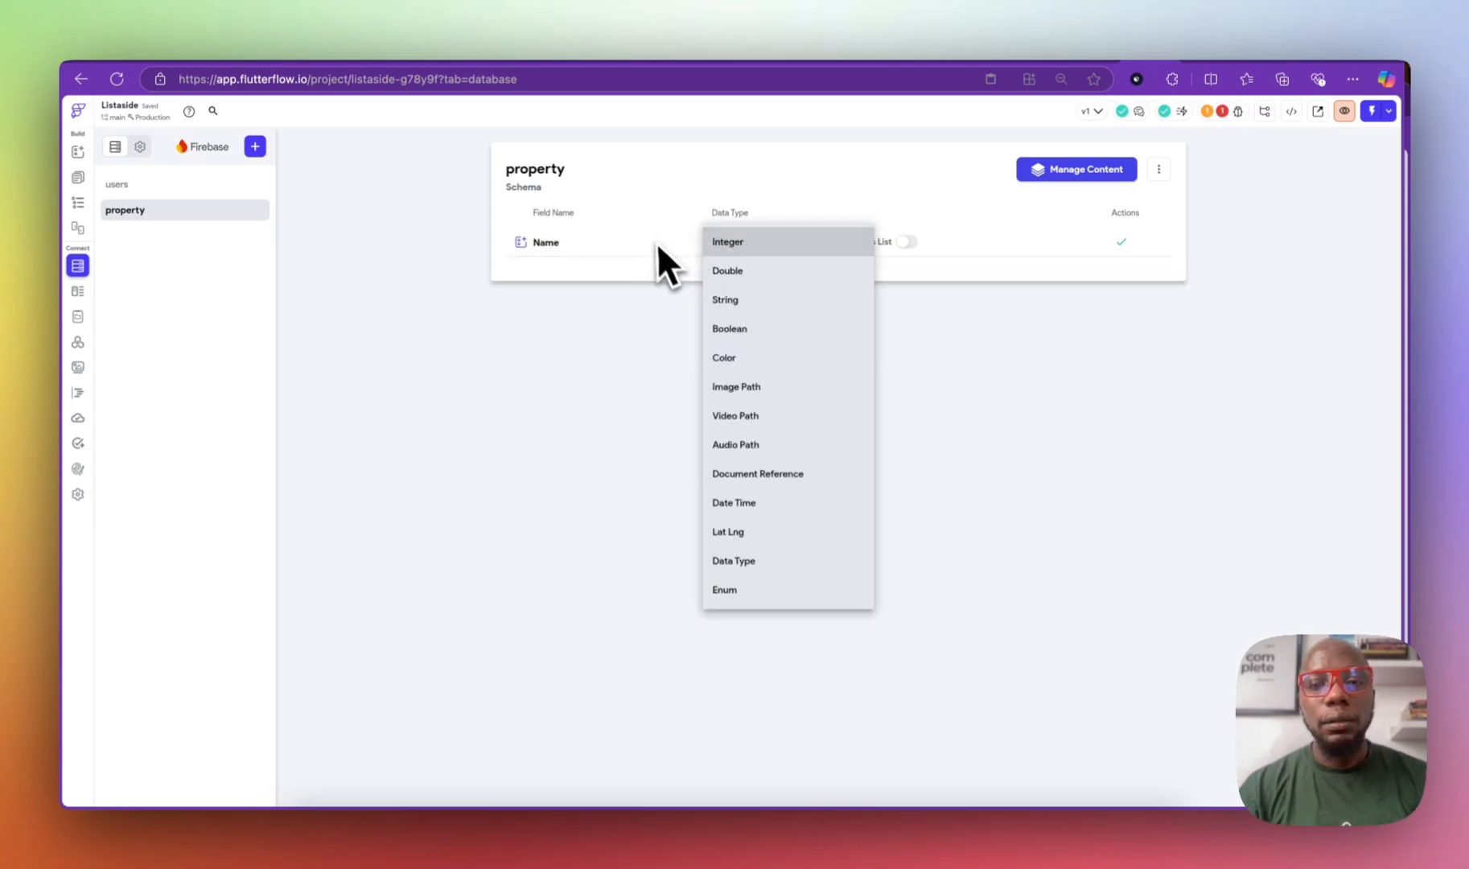
click(748, 299)
click(1120, 241)
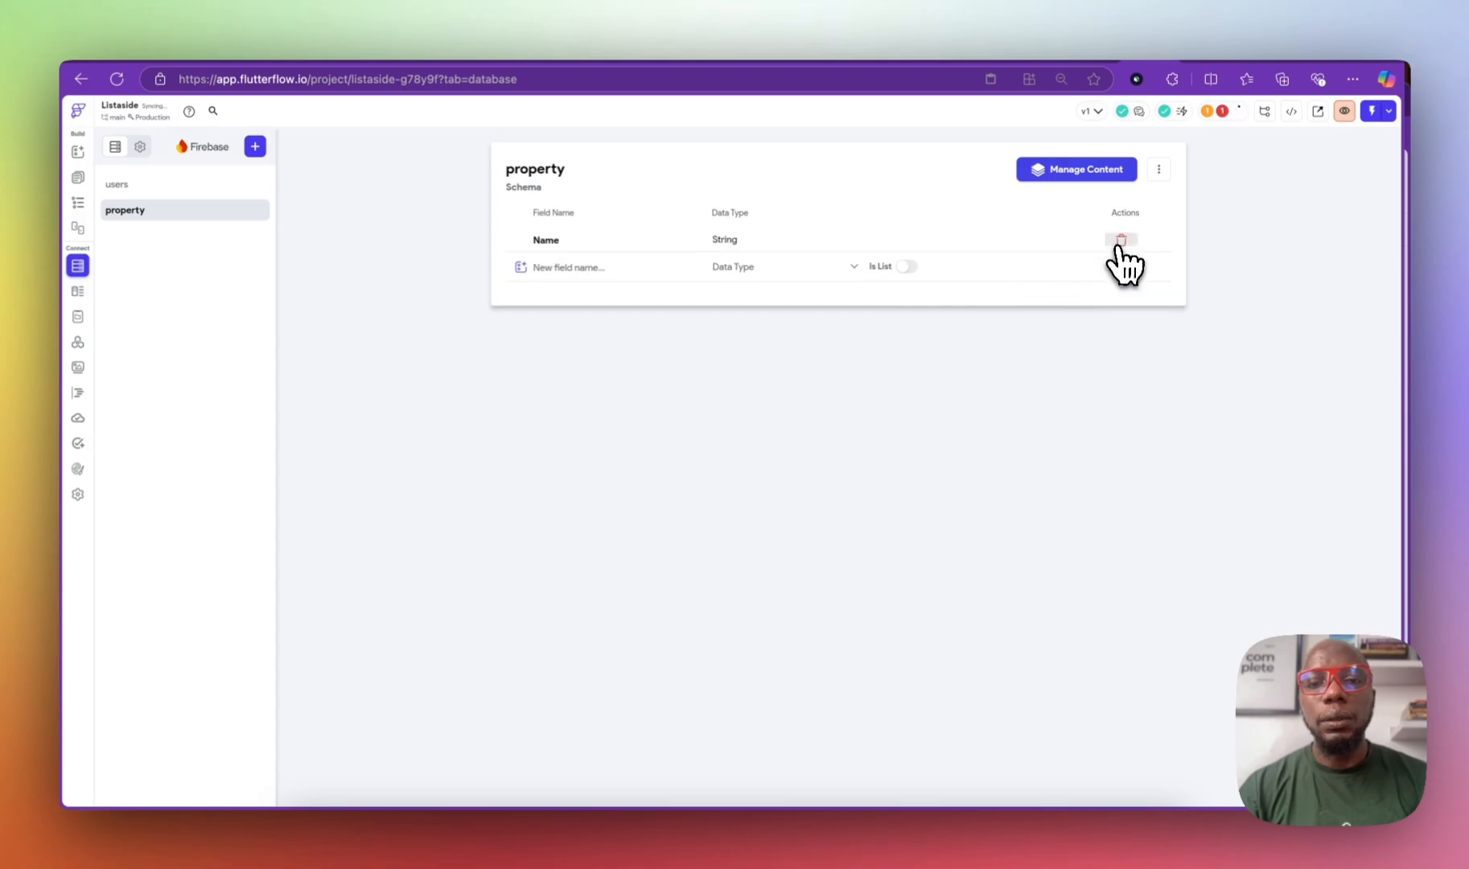
click(632, 267)
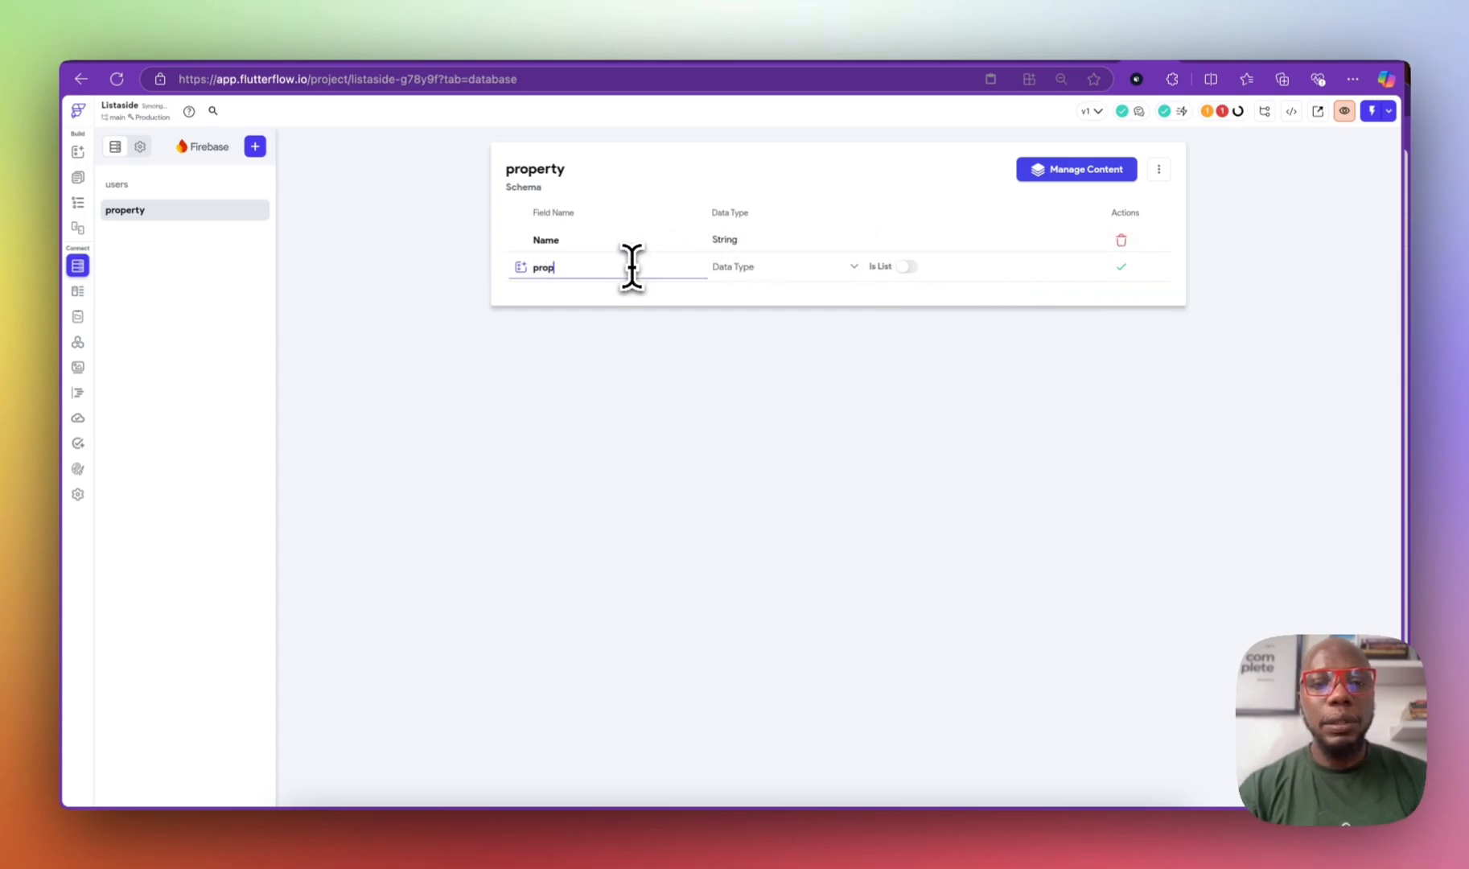
text(property_descr)
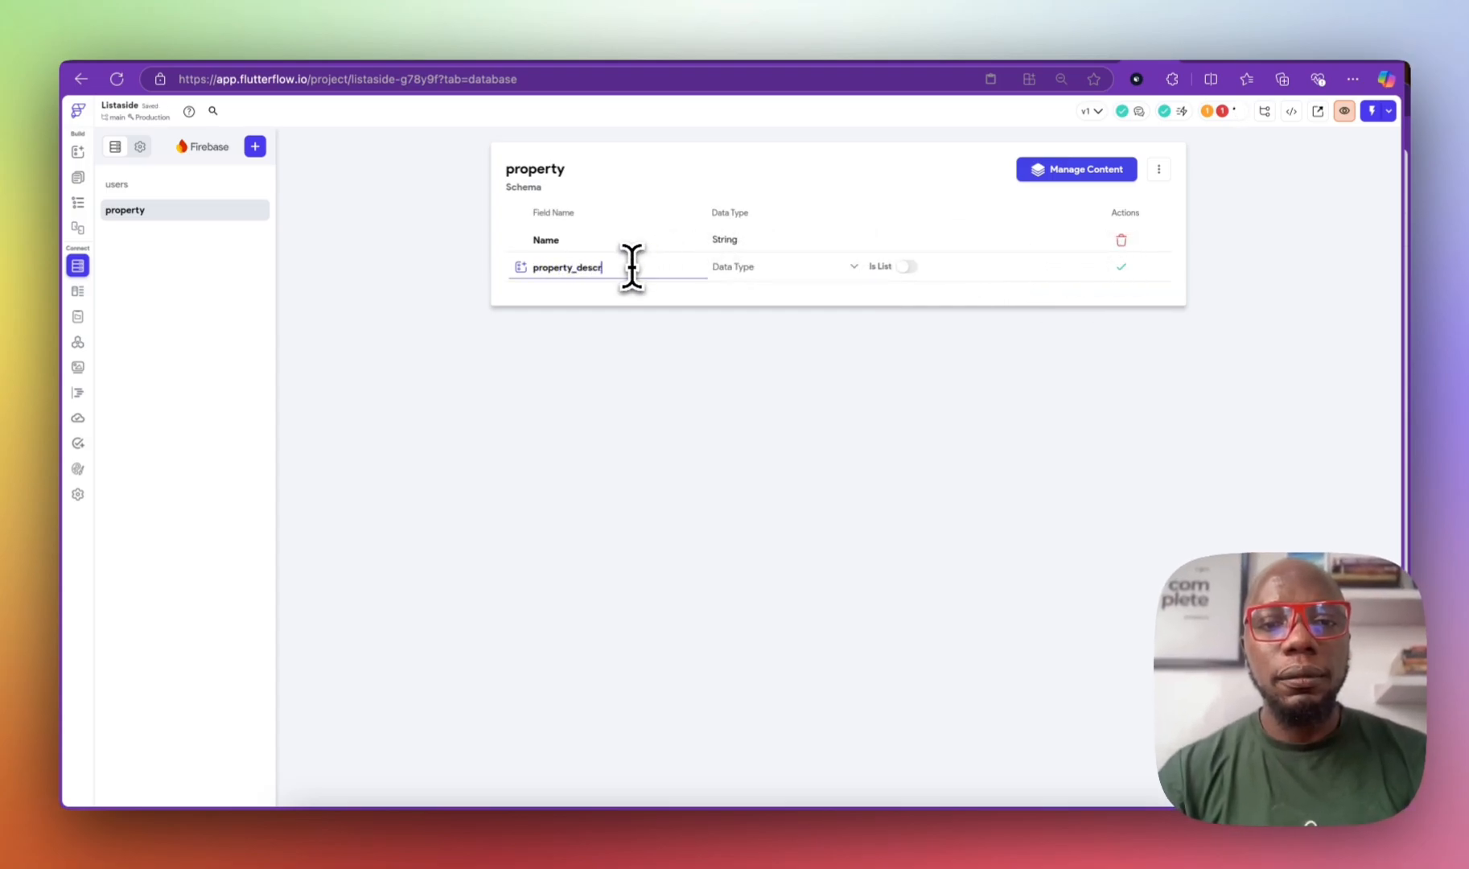
text(iption)
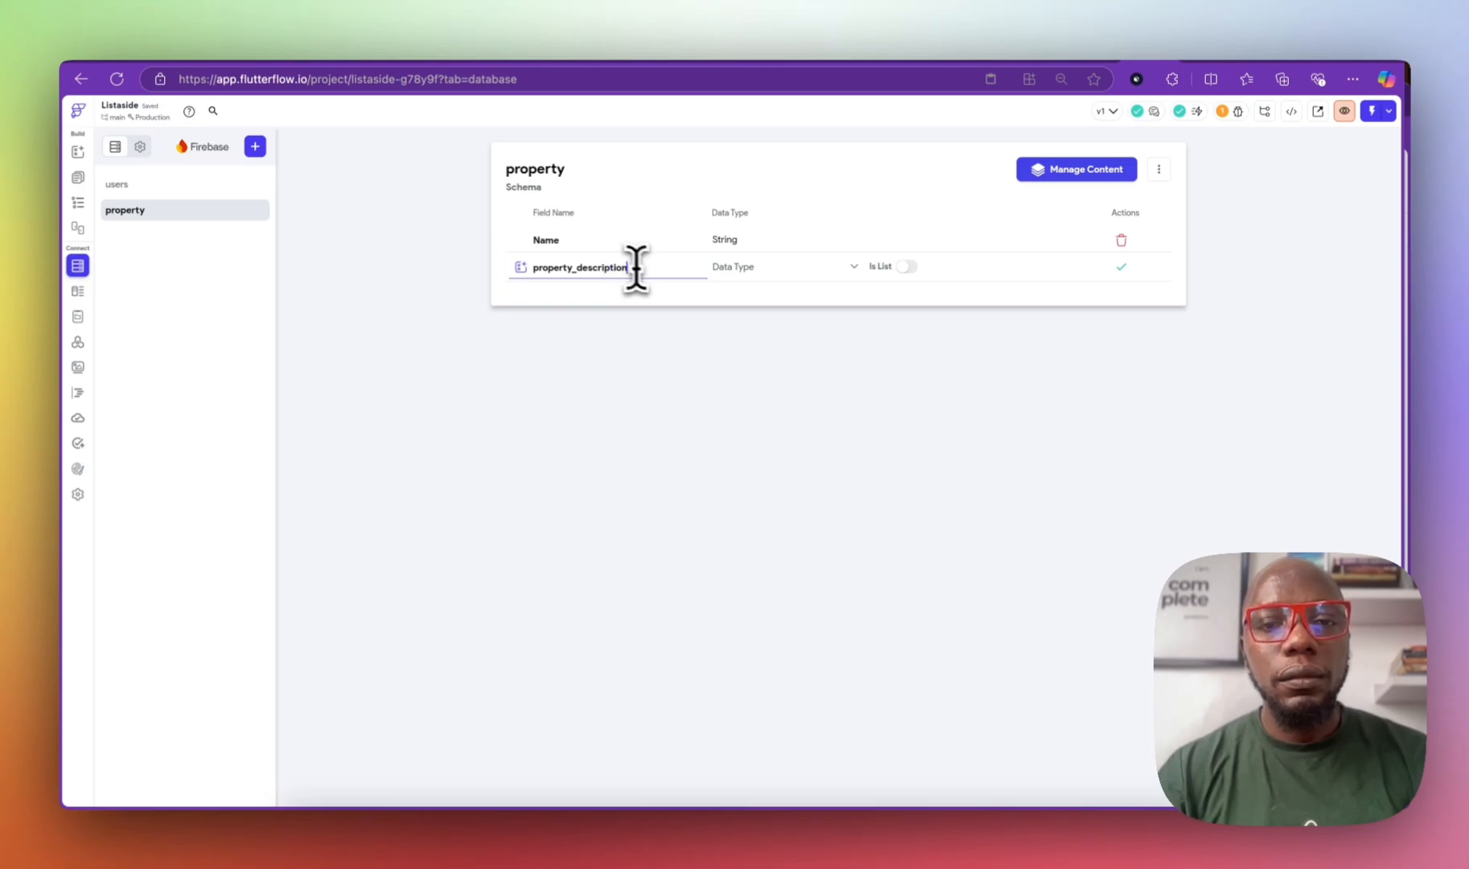
click(733, 268)
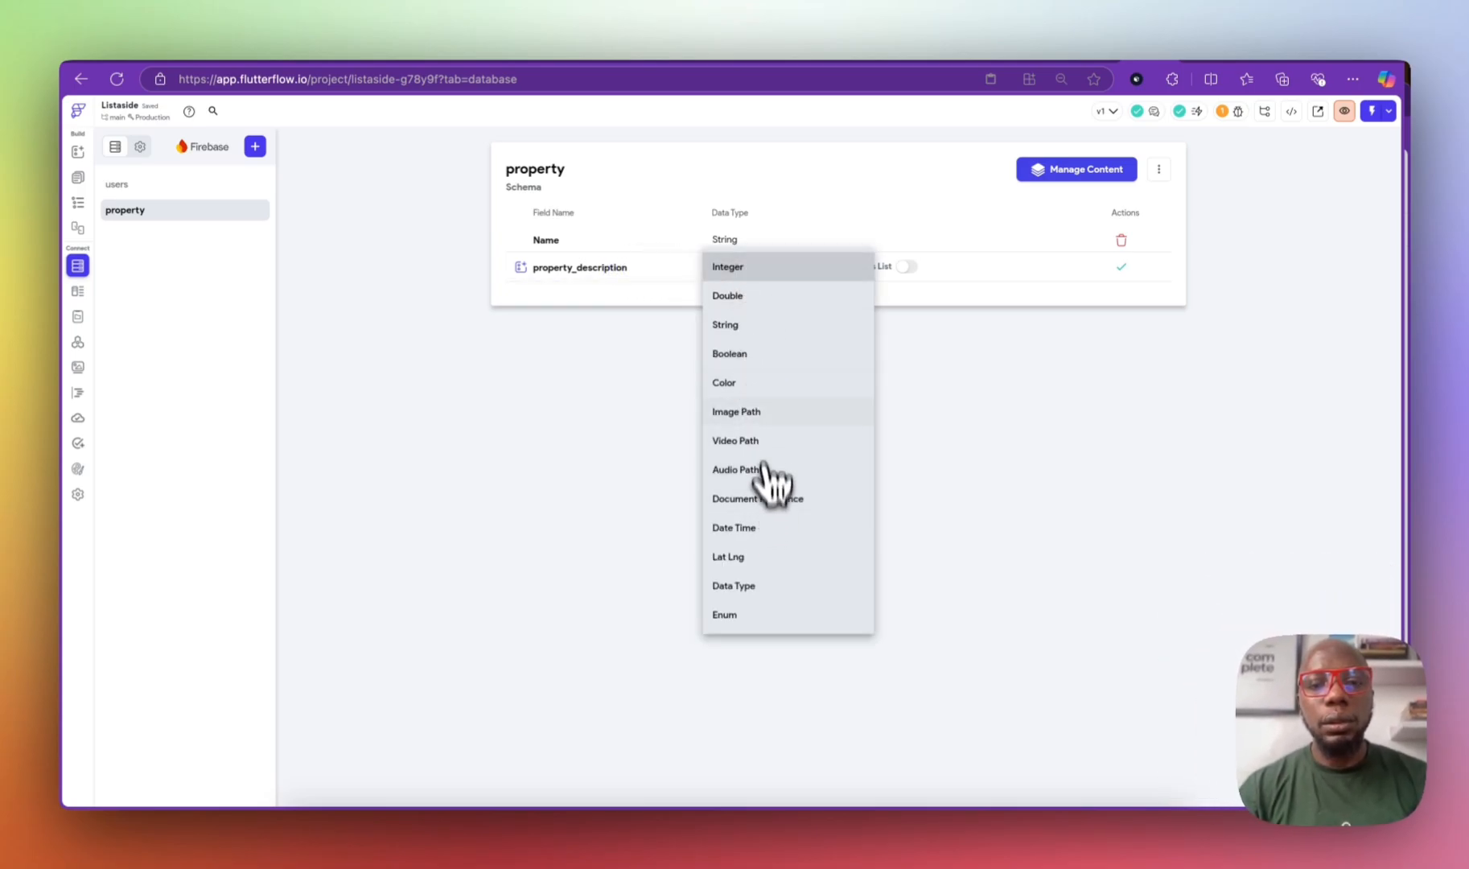
click(743, 323)
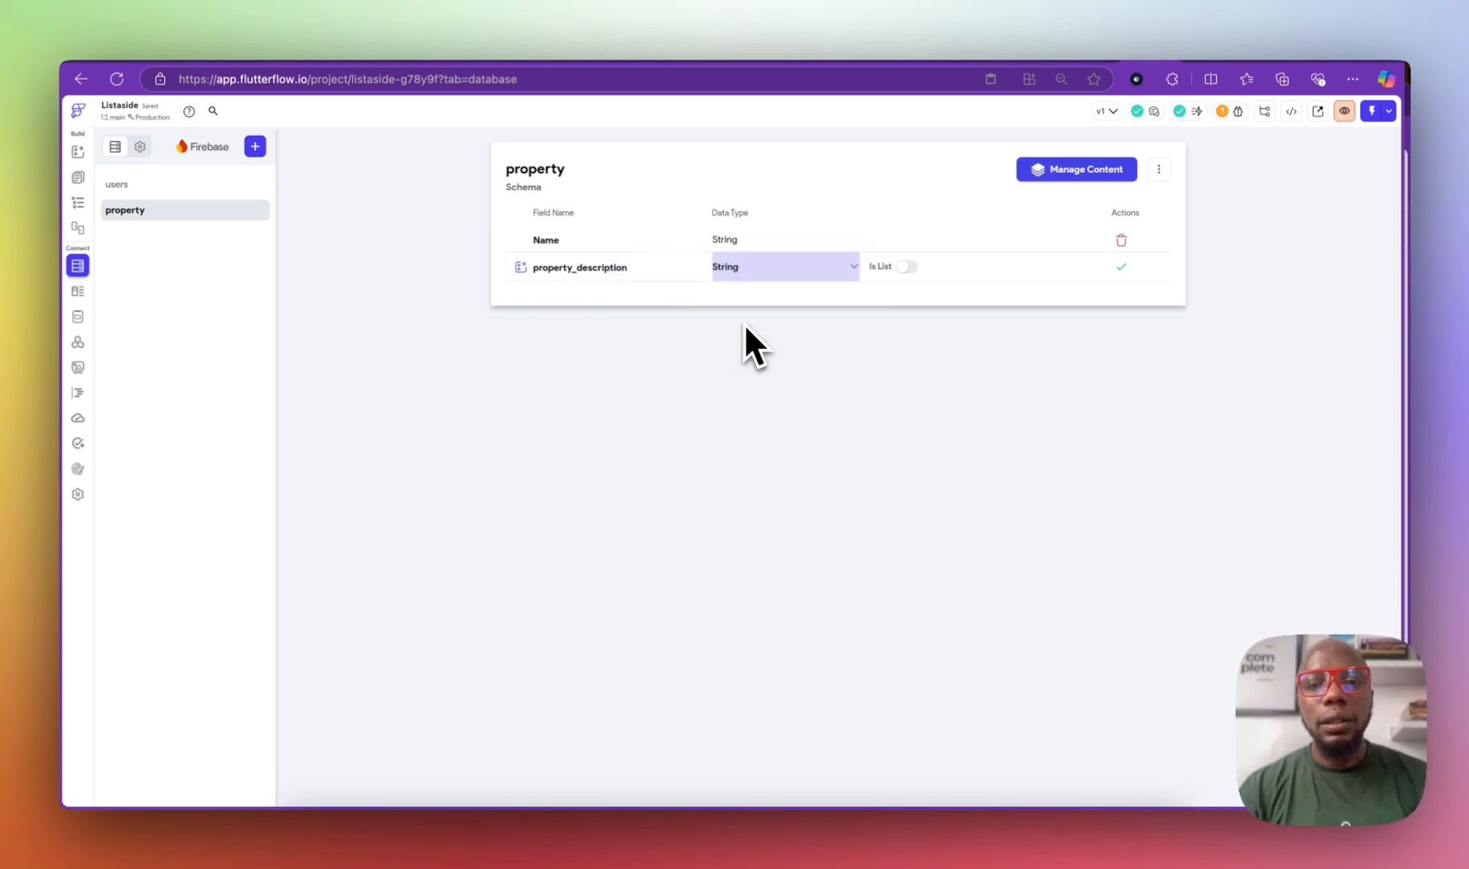
click(1118, 267)
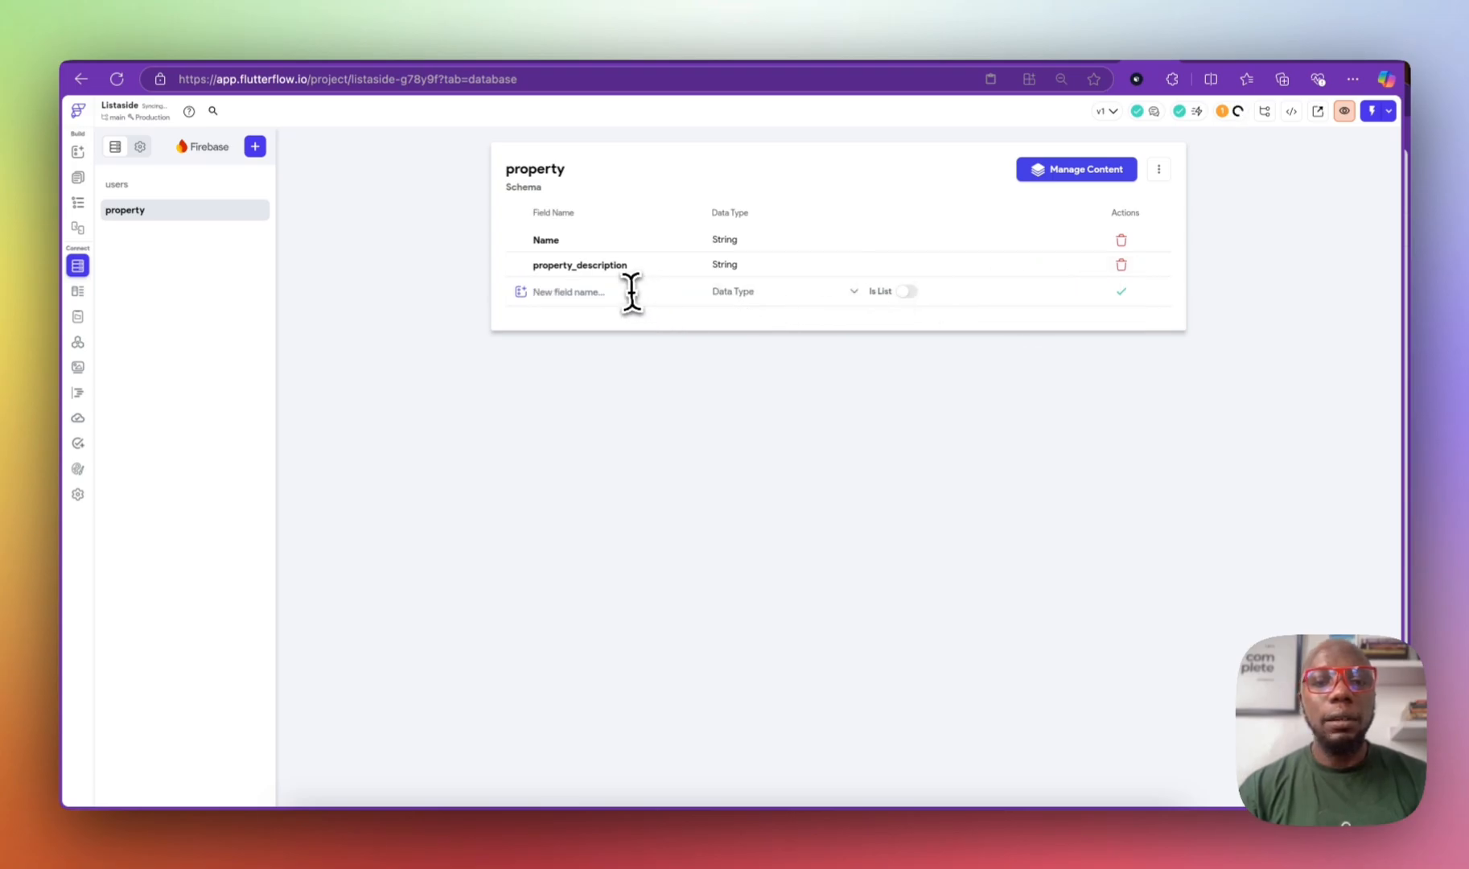
Step: Add an asking_price field of type Double, correcting the mistyped field name
text(property_value)
click(784, 291)
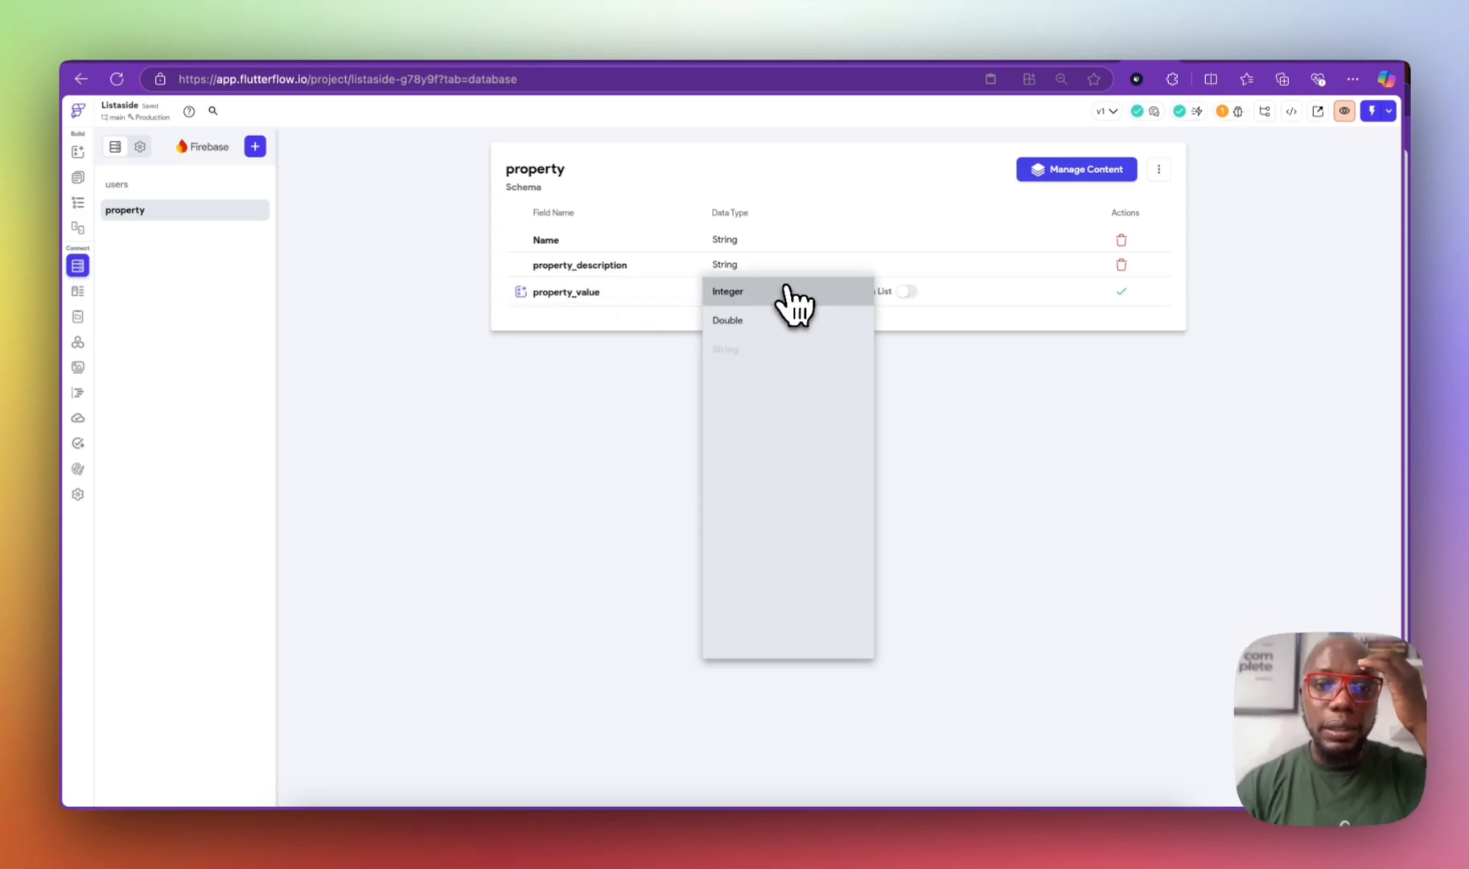
click(592, 291)
double_click(592, 292)
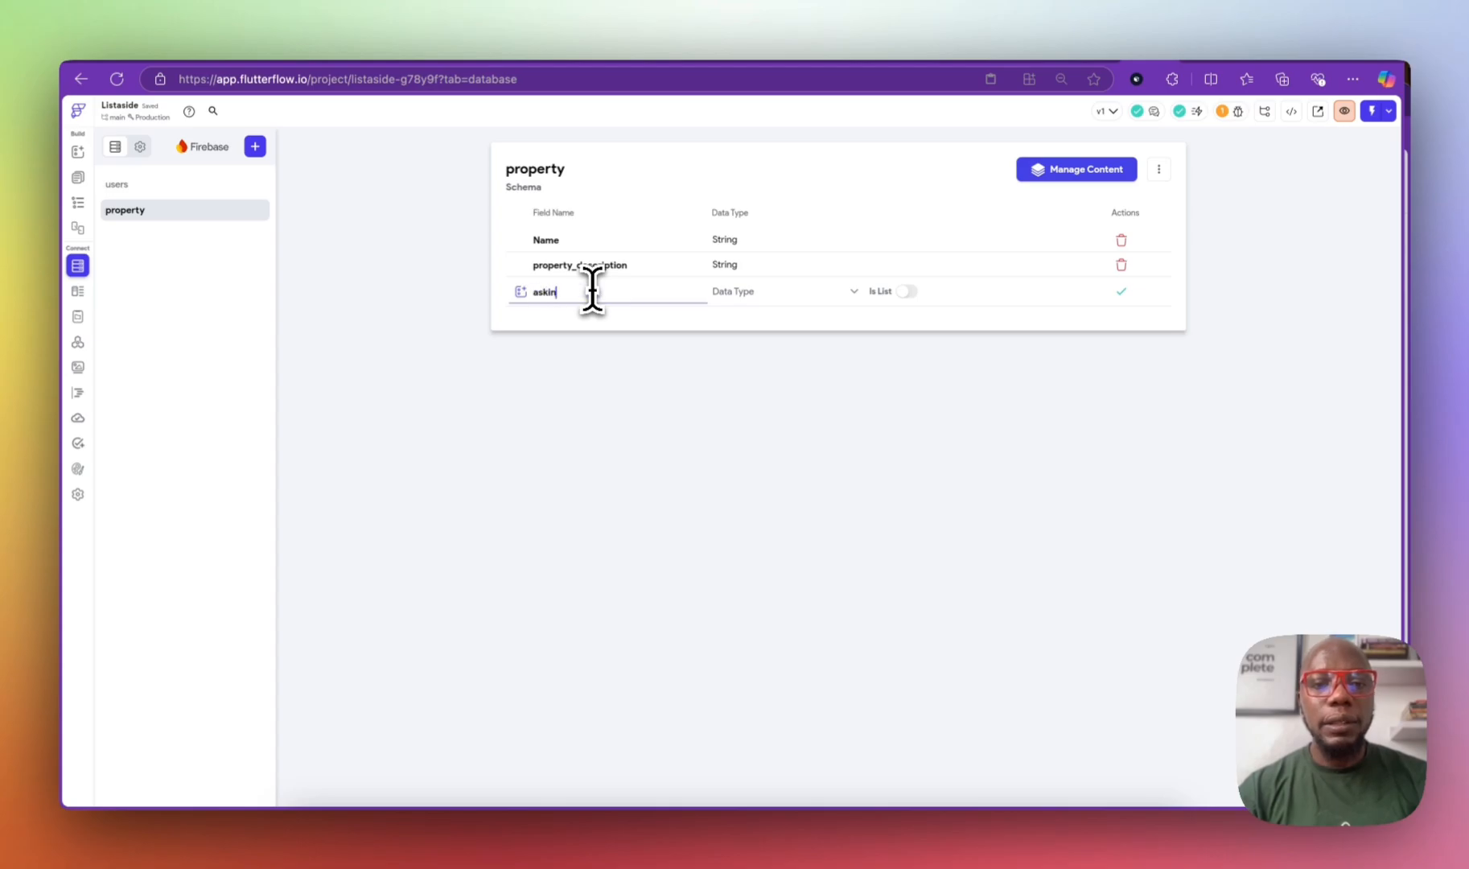
text(_proice)
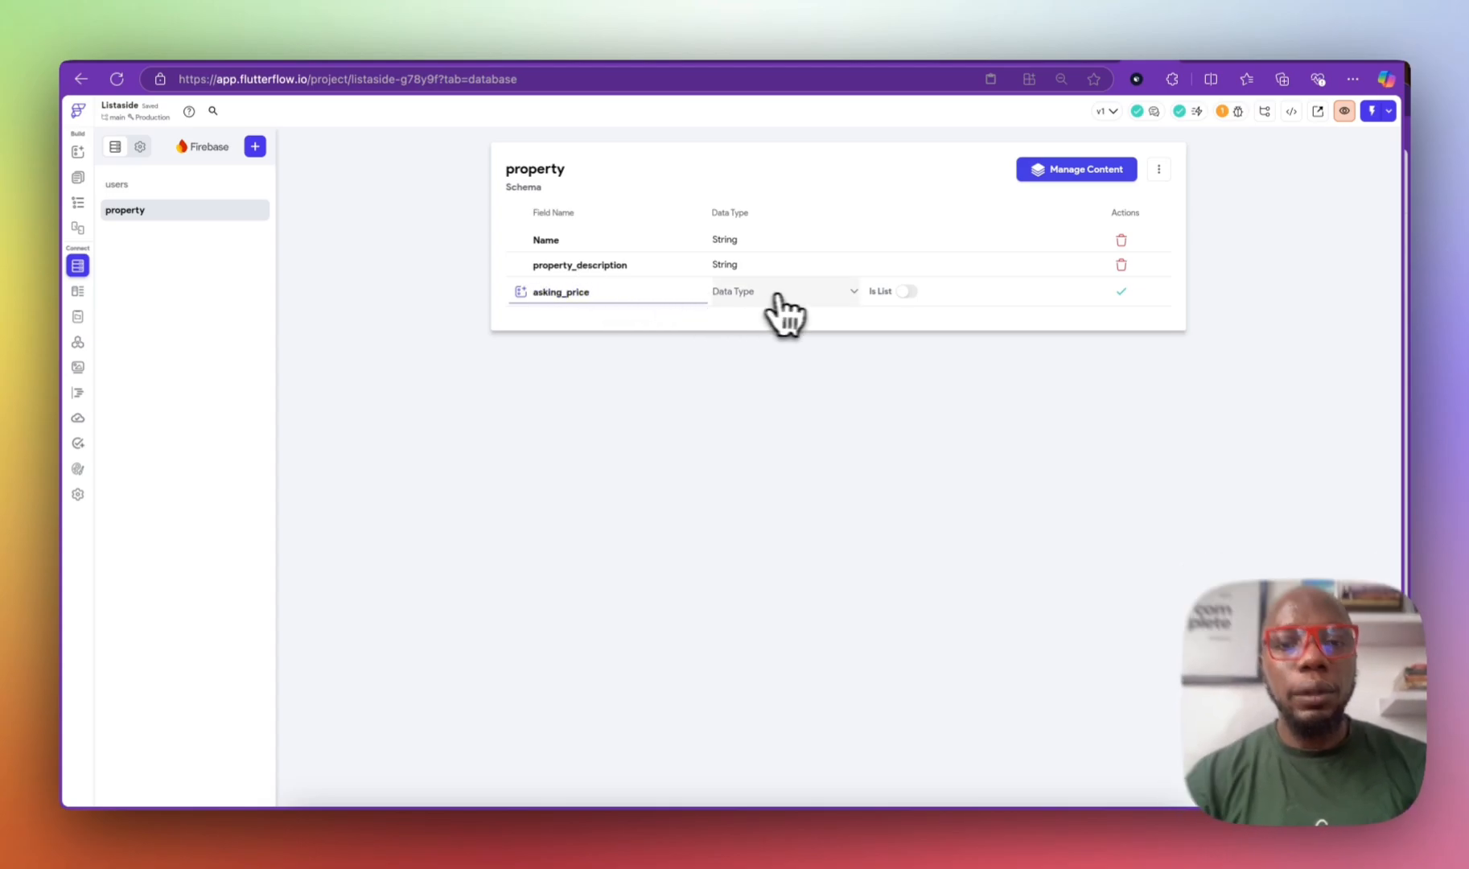
click(776, 299)
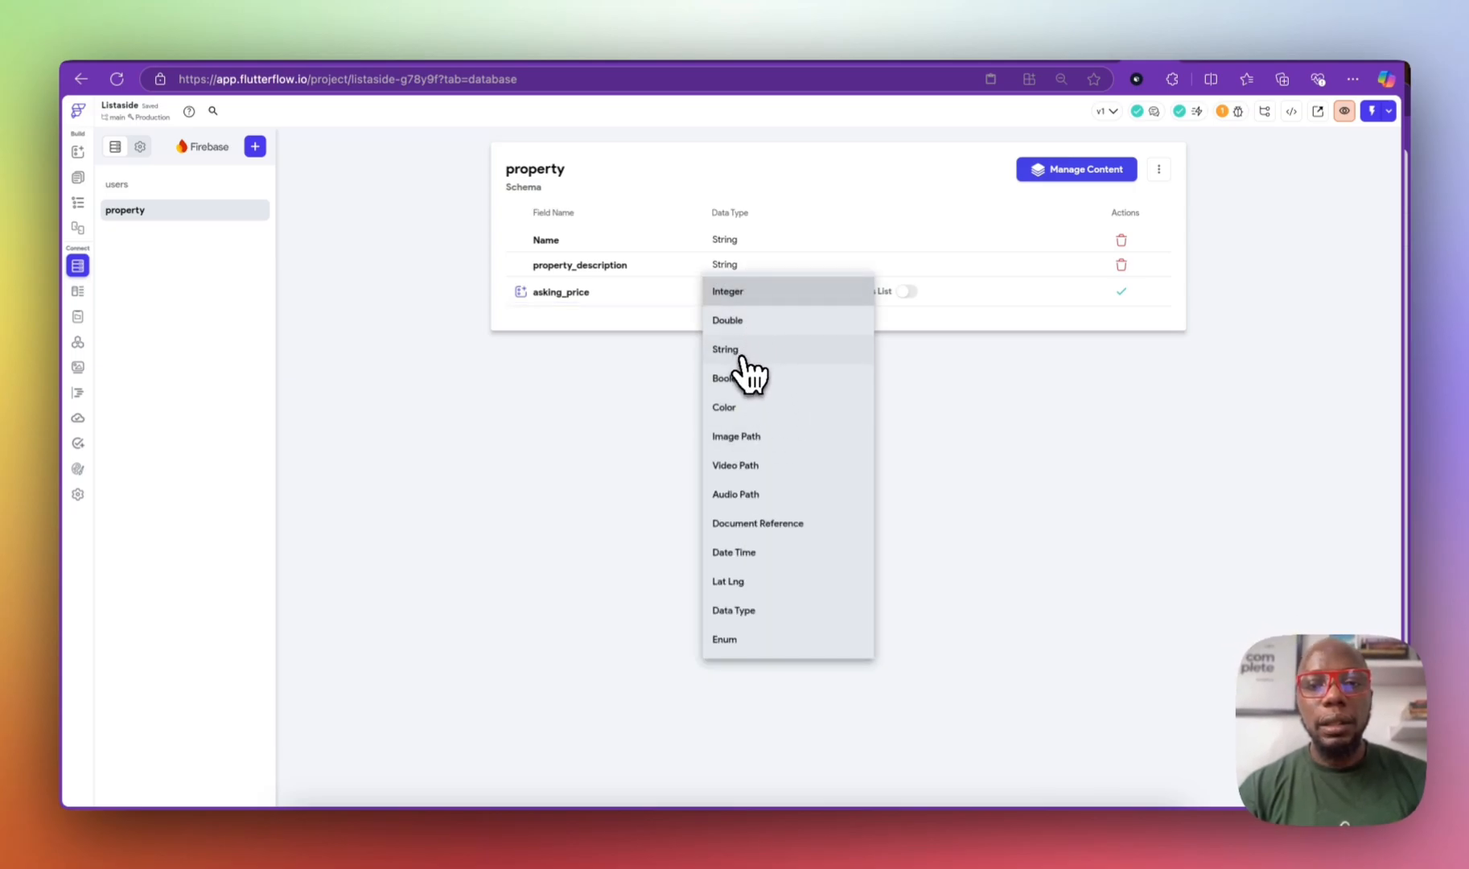
click(744, 349)
click(752, 292)
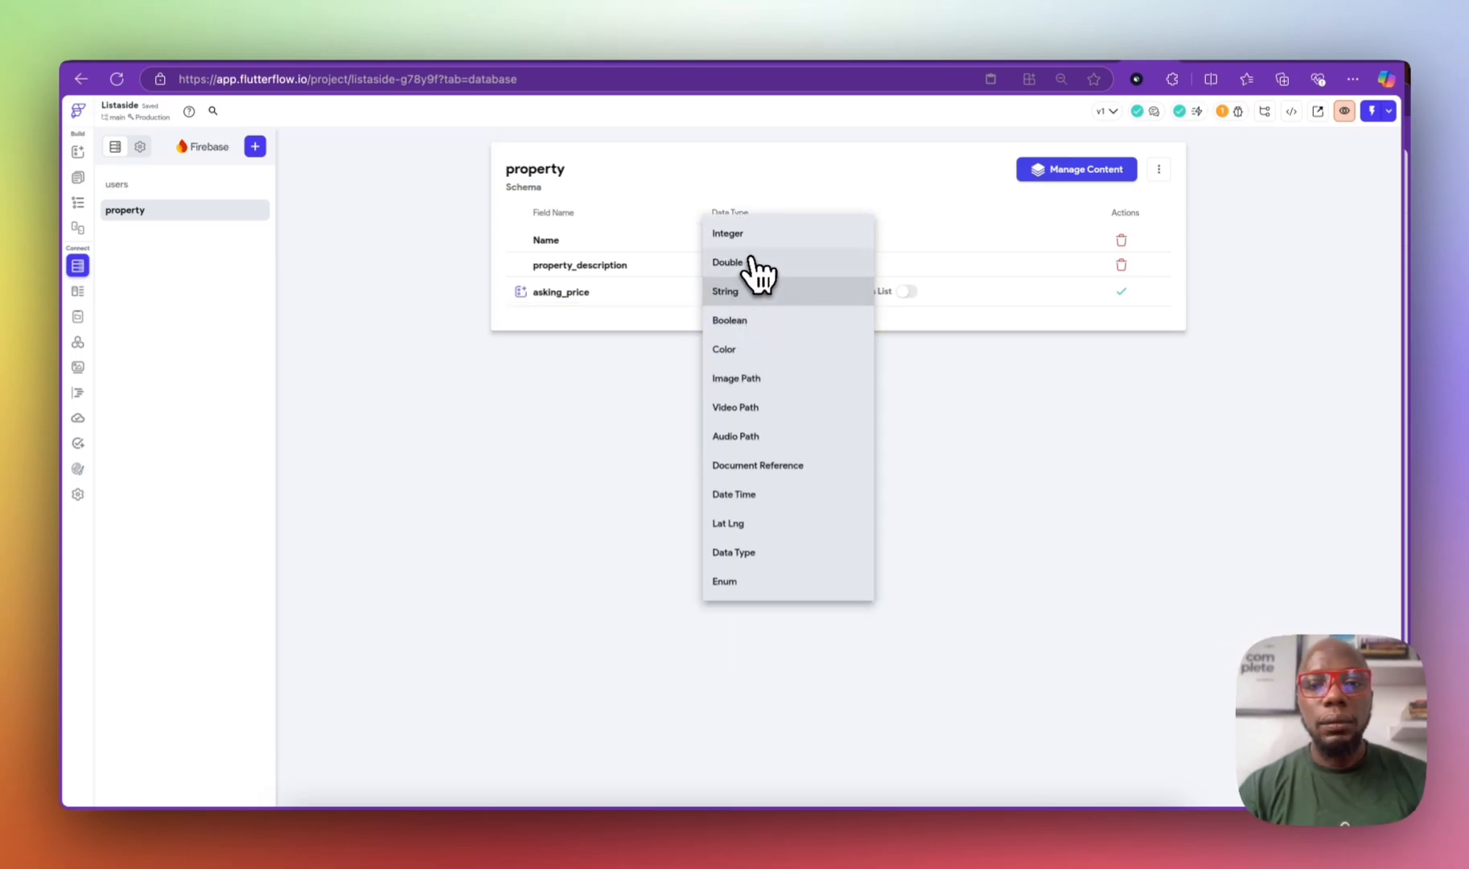
click(744, 259)
click(1120, 291)
Step: Add selling_price as Double and images as a list of Image Path
click(588, 316)
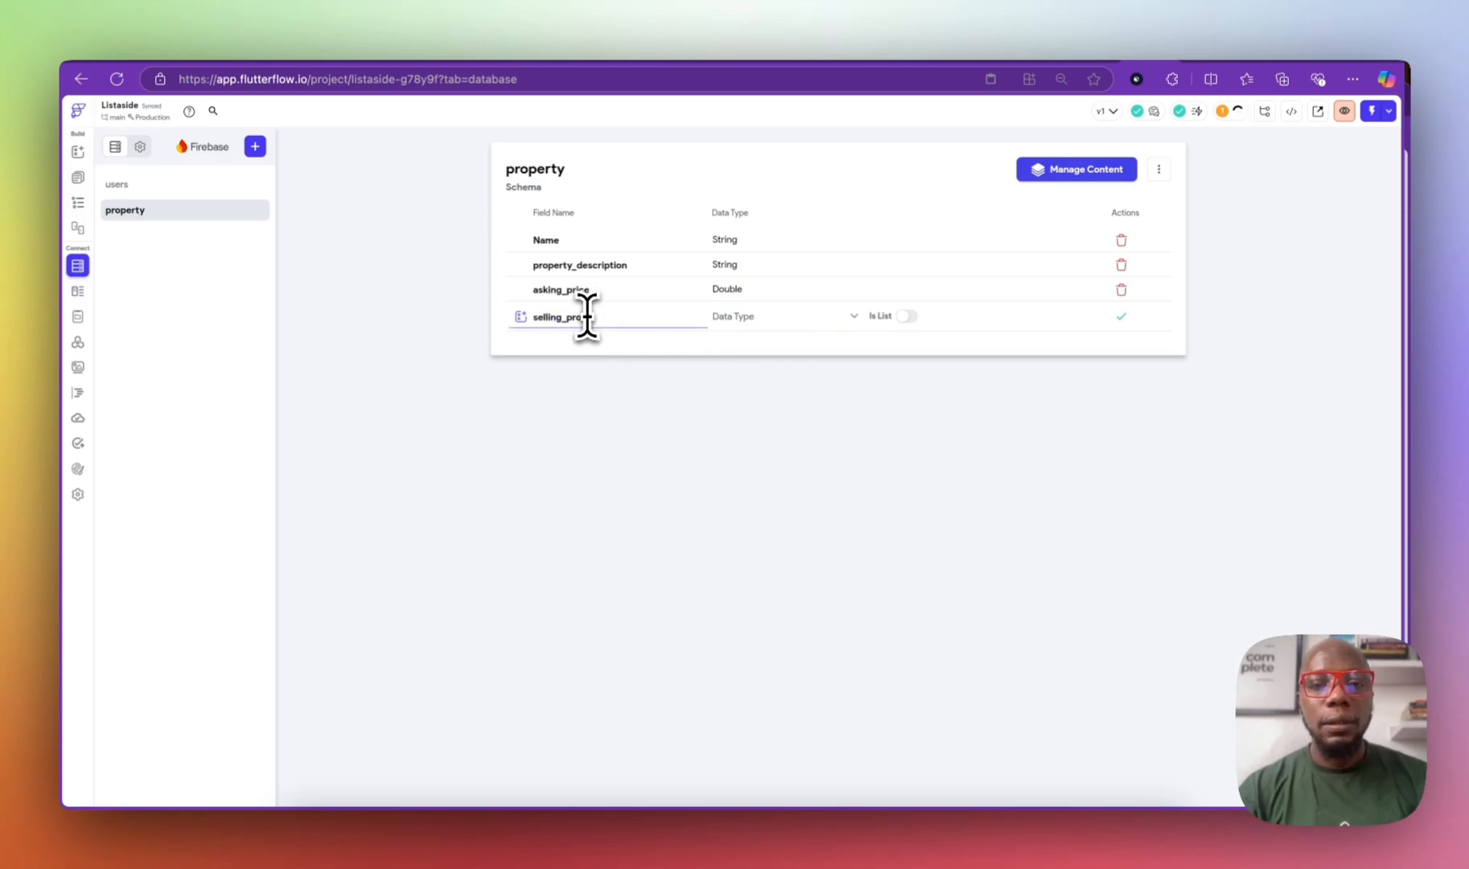
text(selling_price)
click(766, 318)
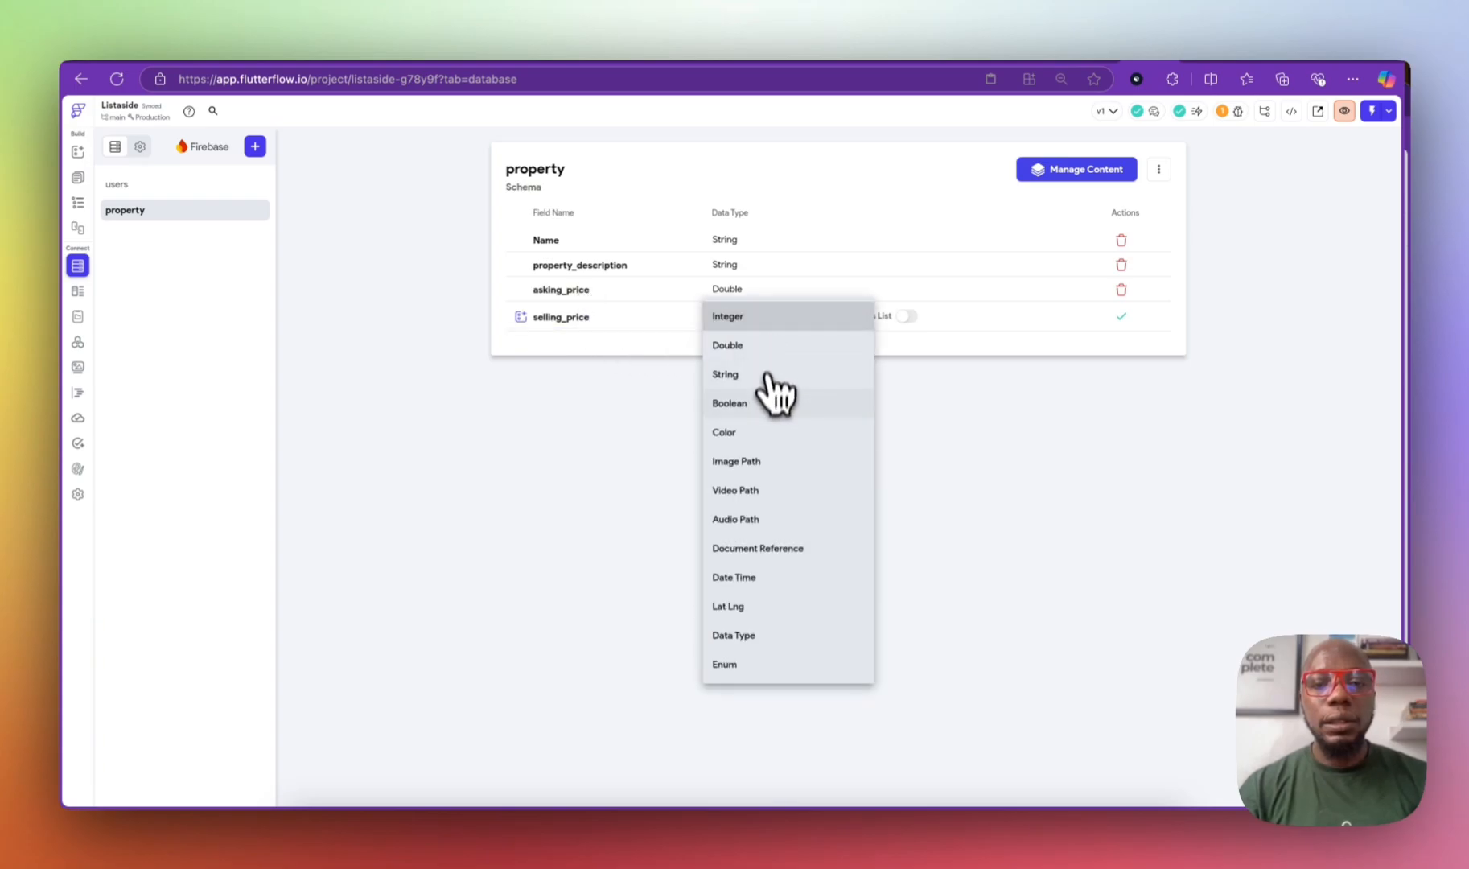
click(748, 348)
click(1120, 316)
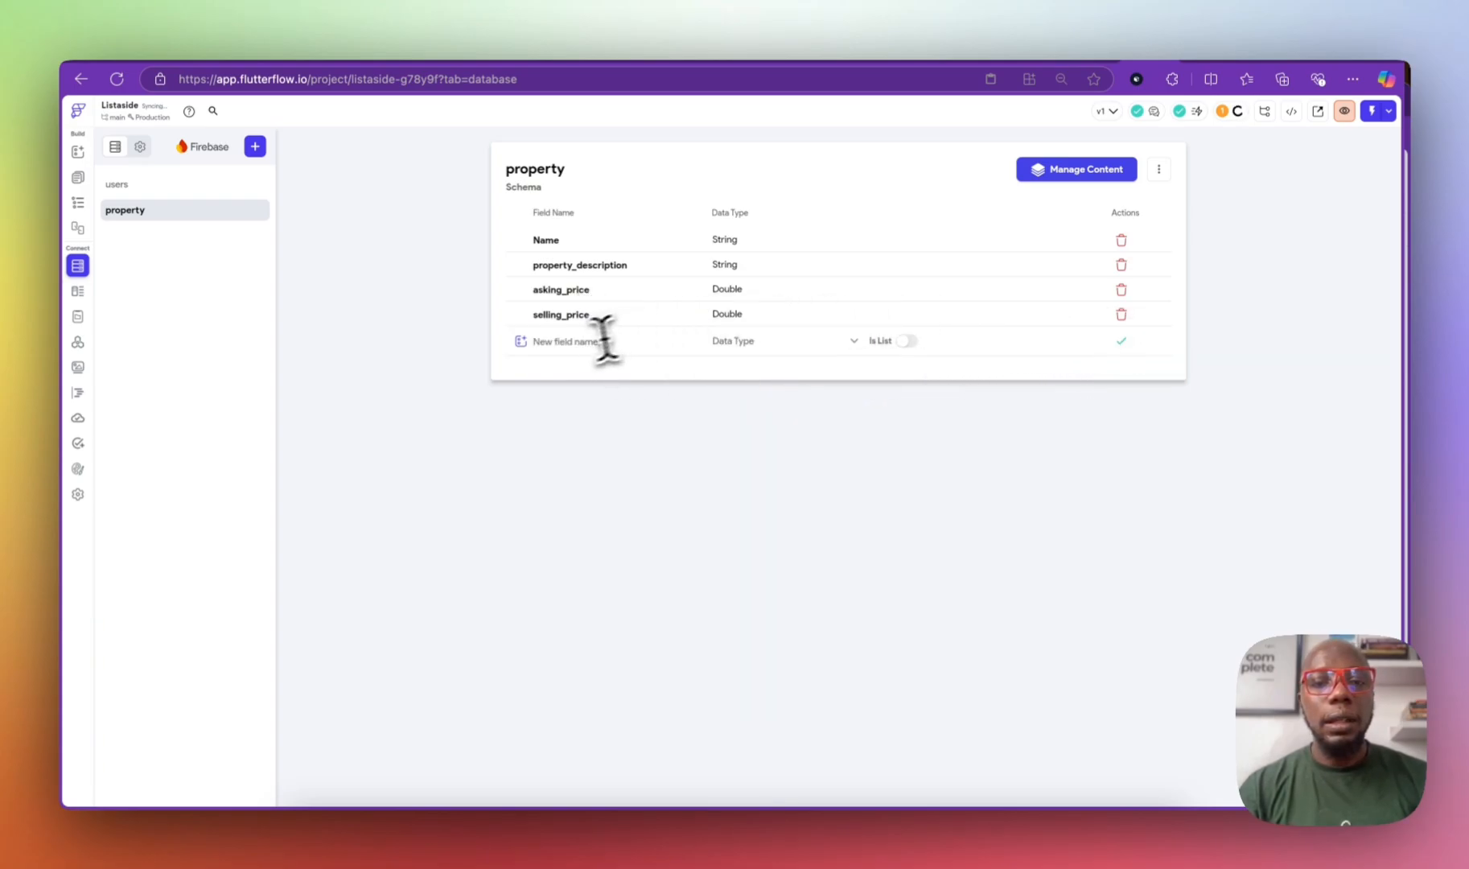
click(574, 342)
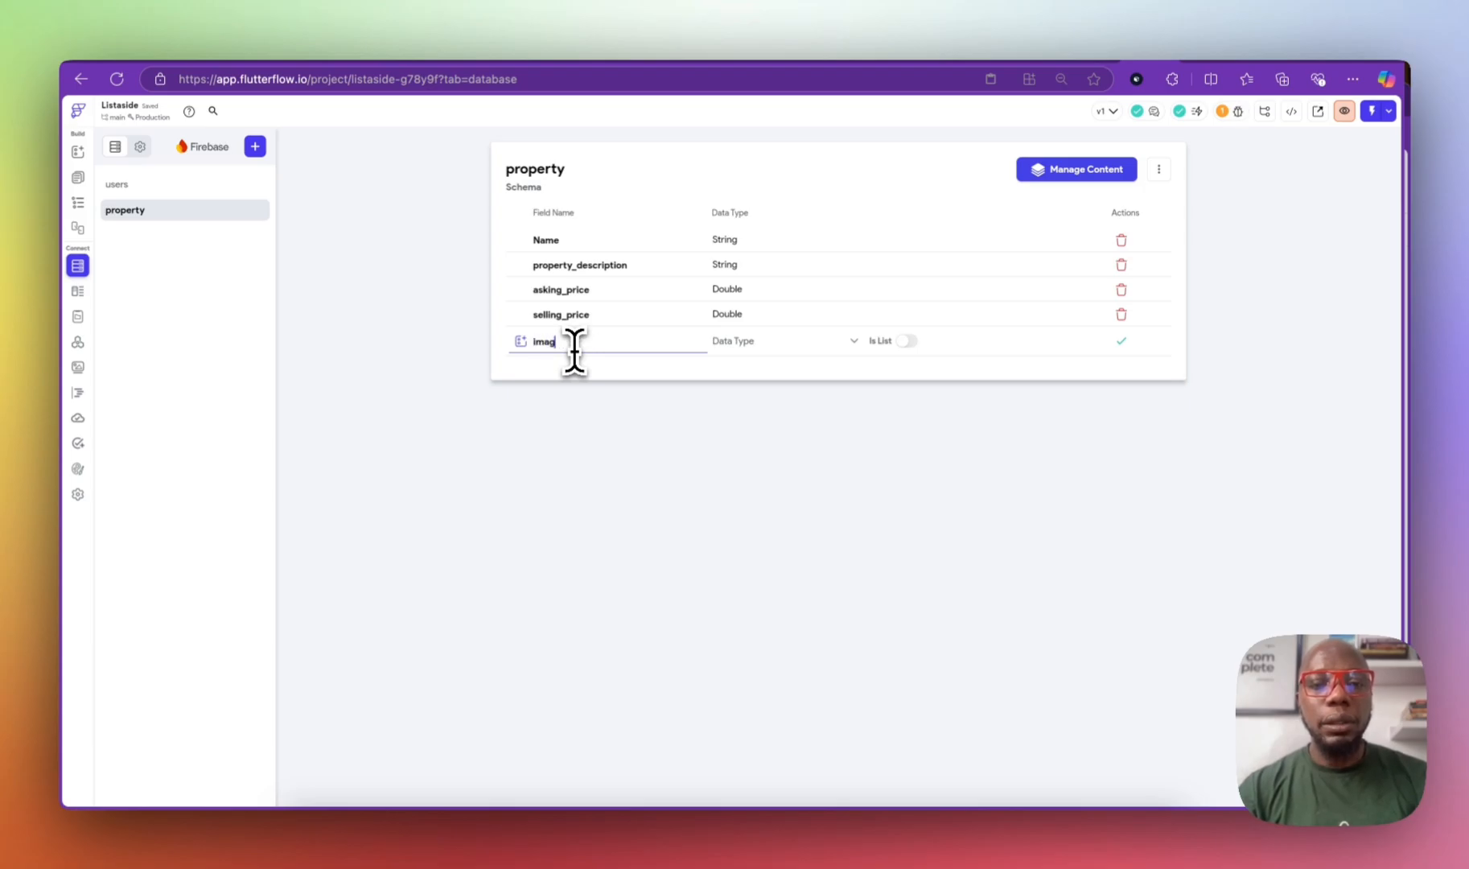
click(725, 340)
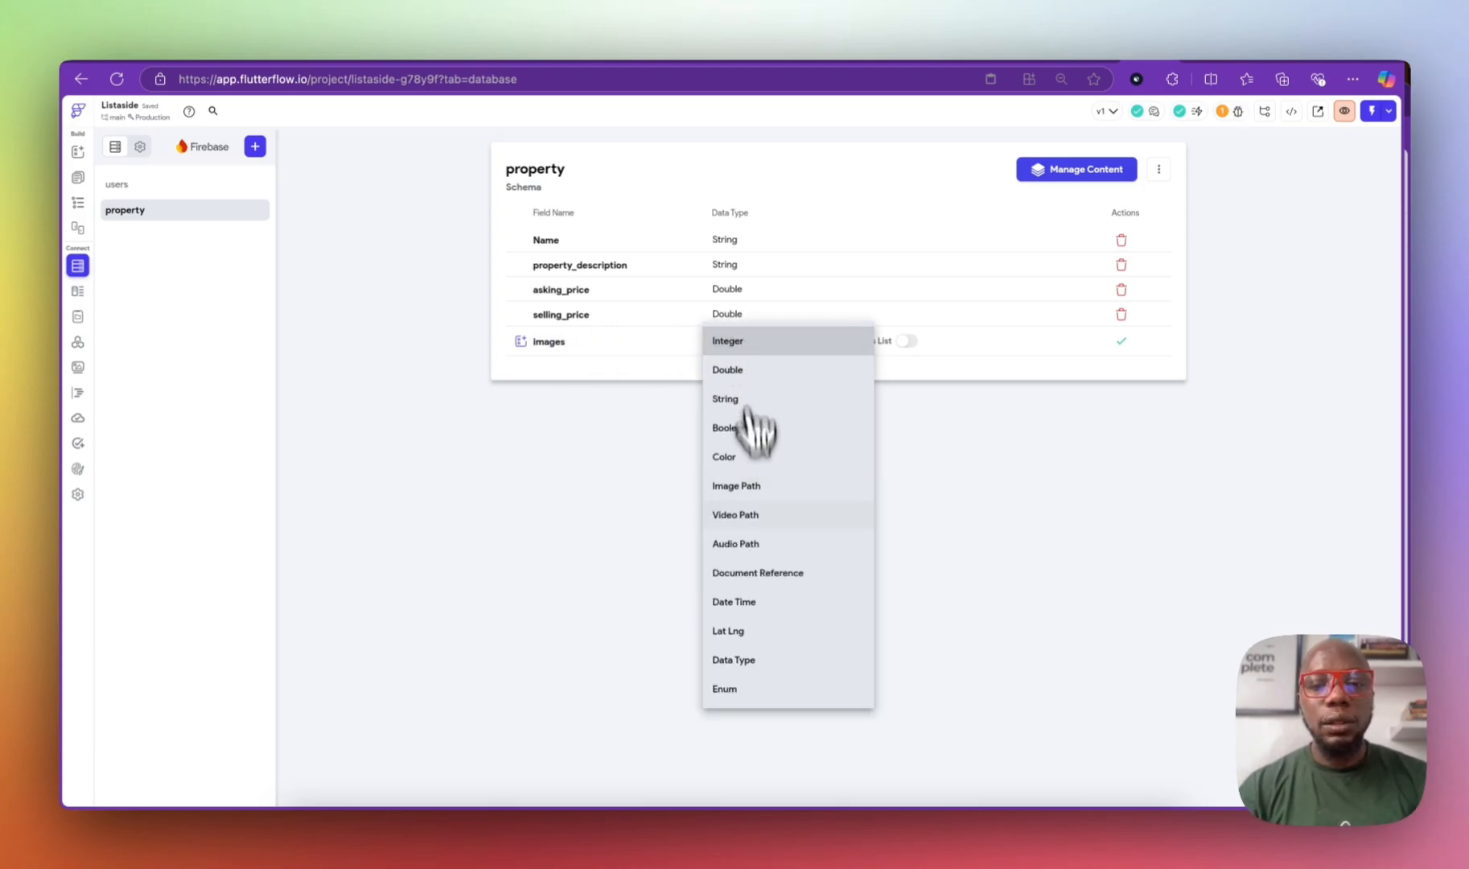
click(752, 487)
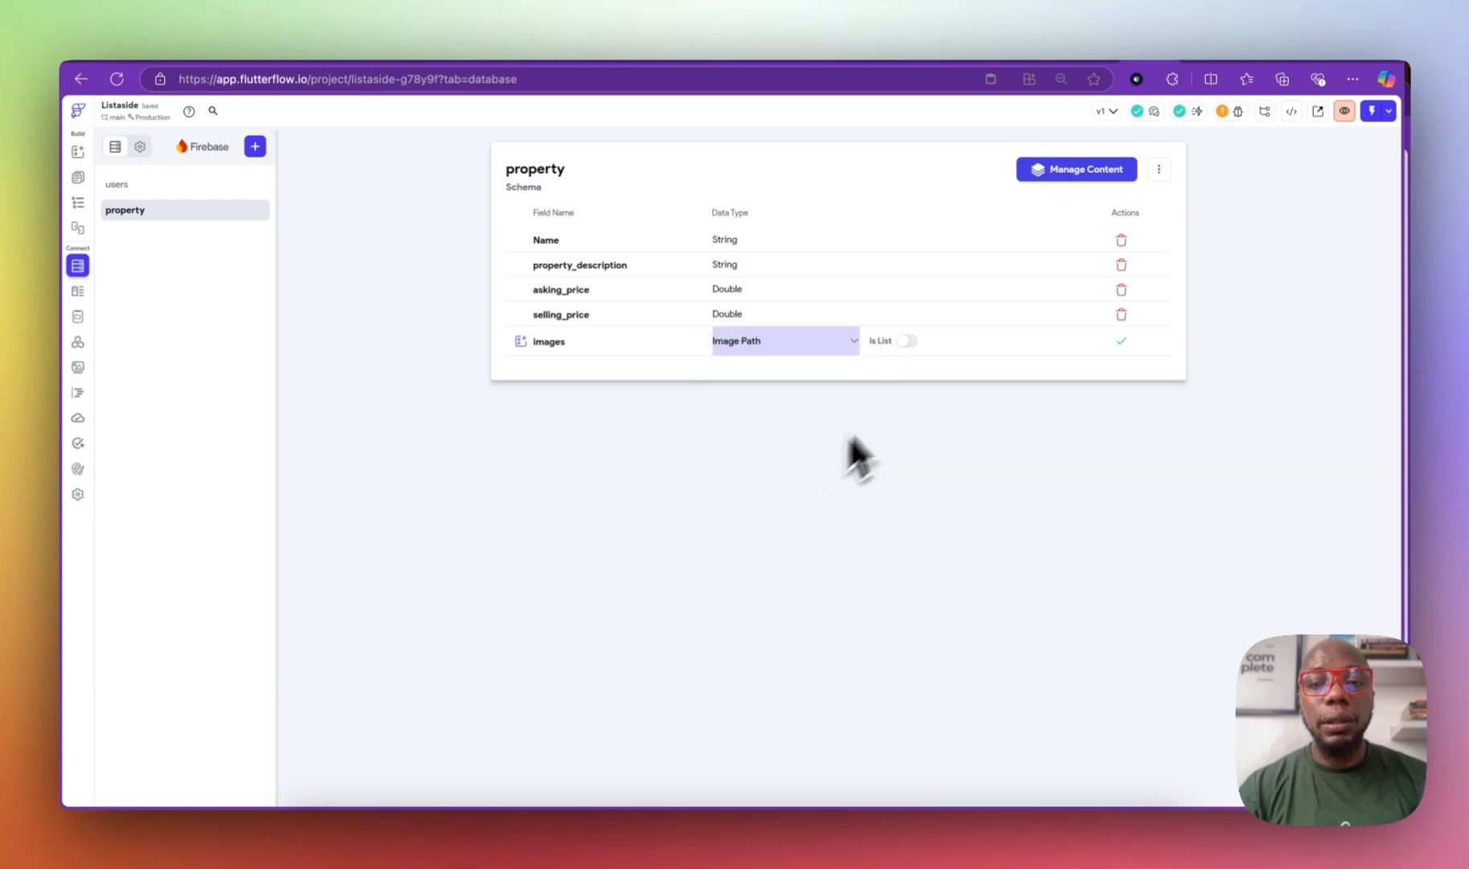
click(1121, 341)
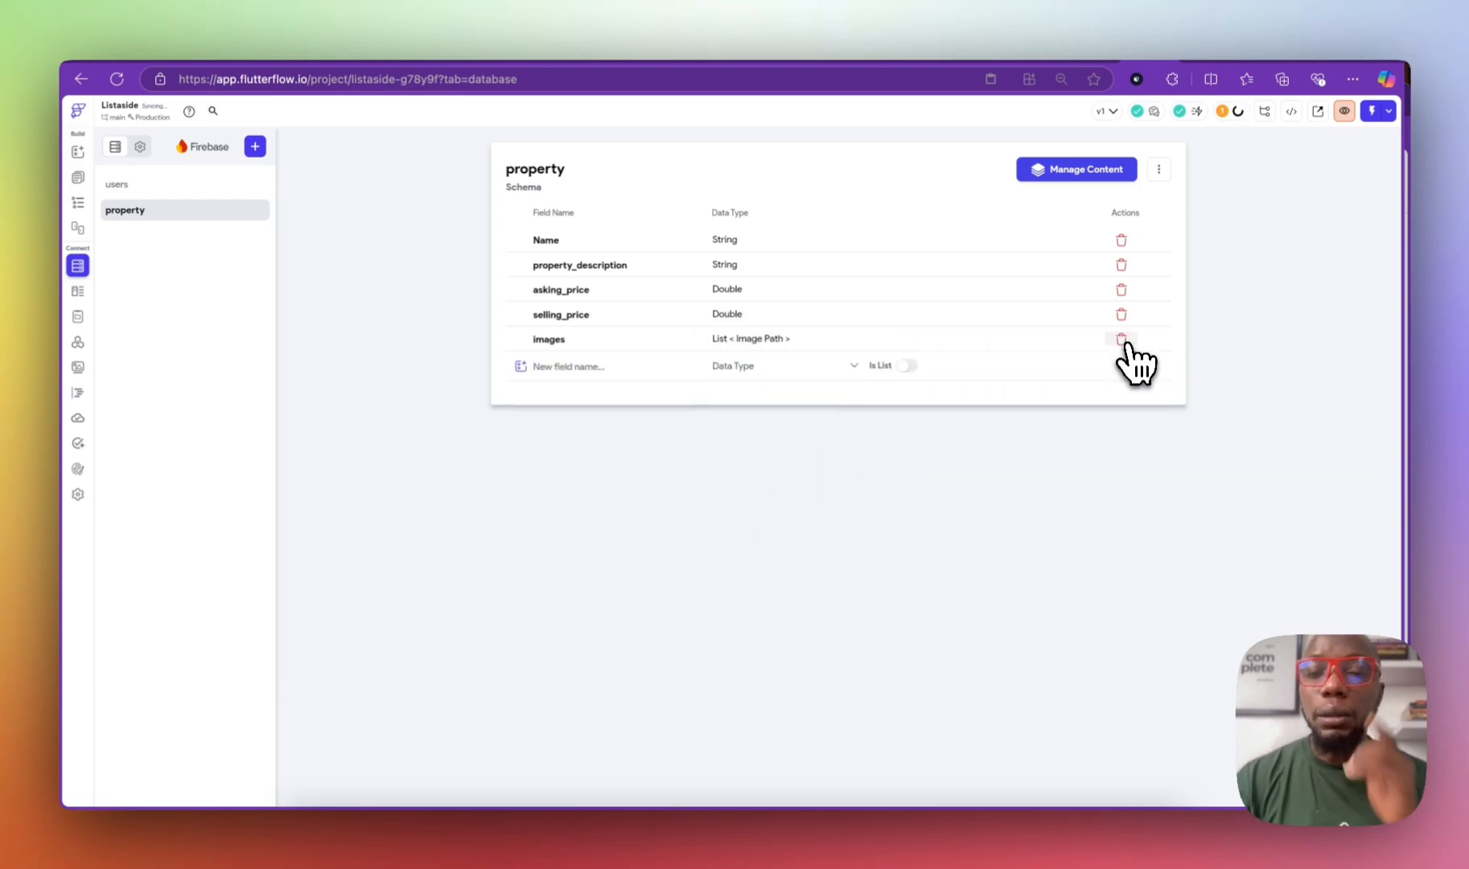
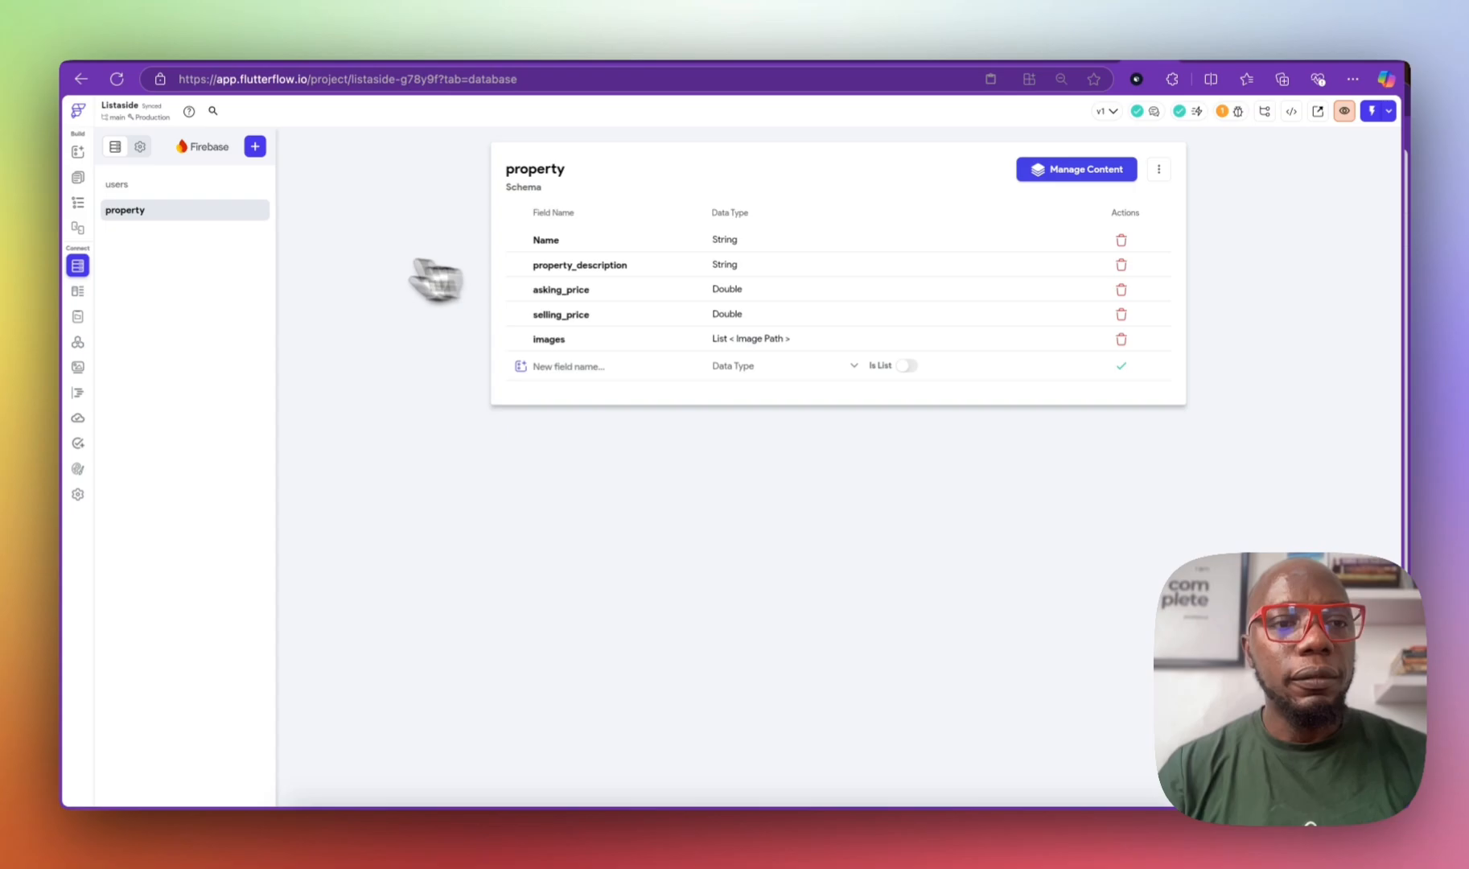
Step: Switch from the property collection schema to the HomePage in the page editor
click(79, 179)
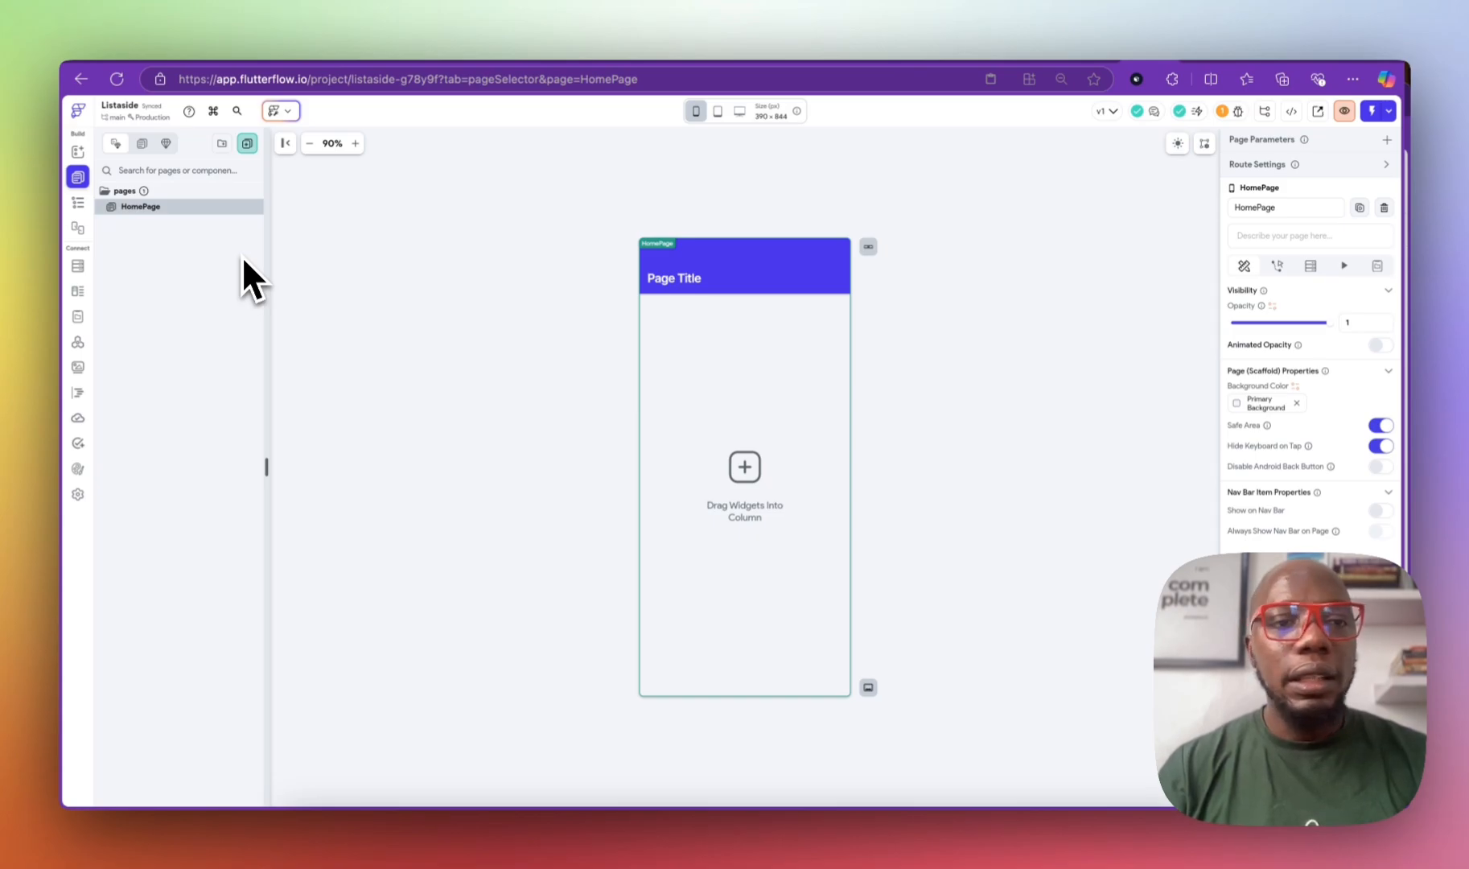
Step: Add a ListView inside the HomePage's main Column
click(78, 203)
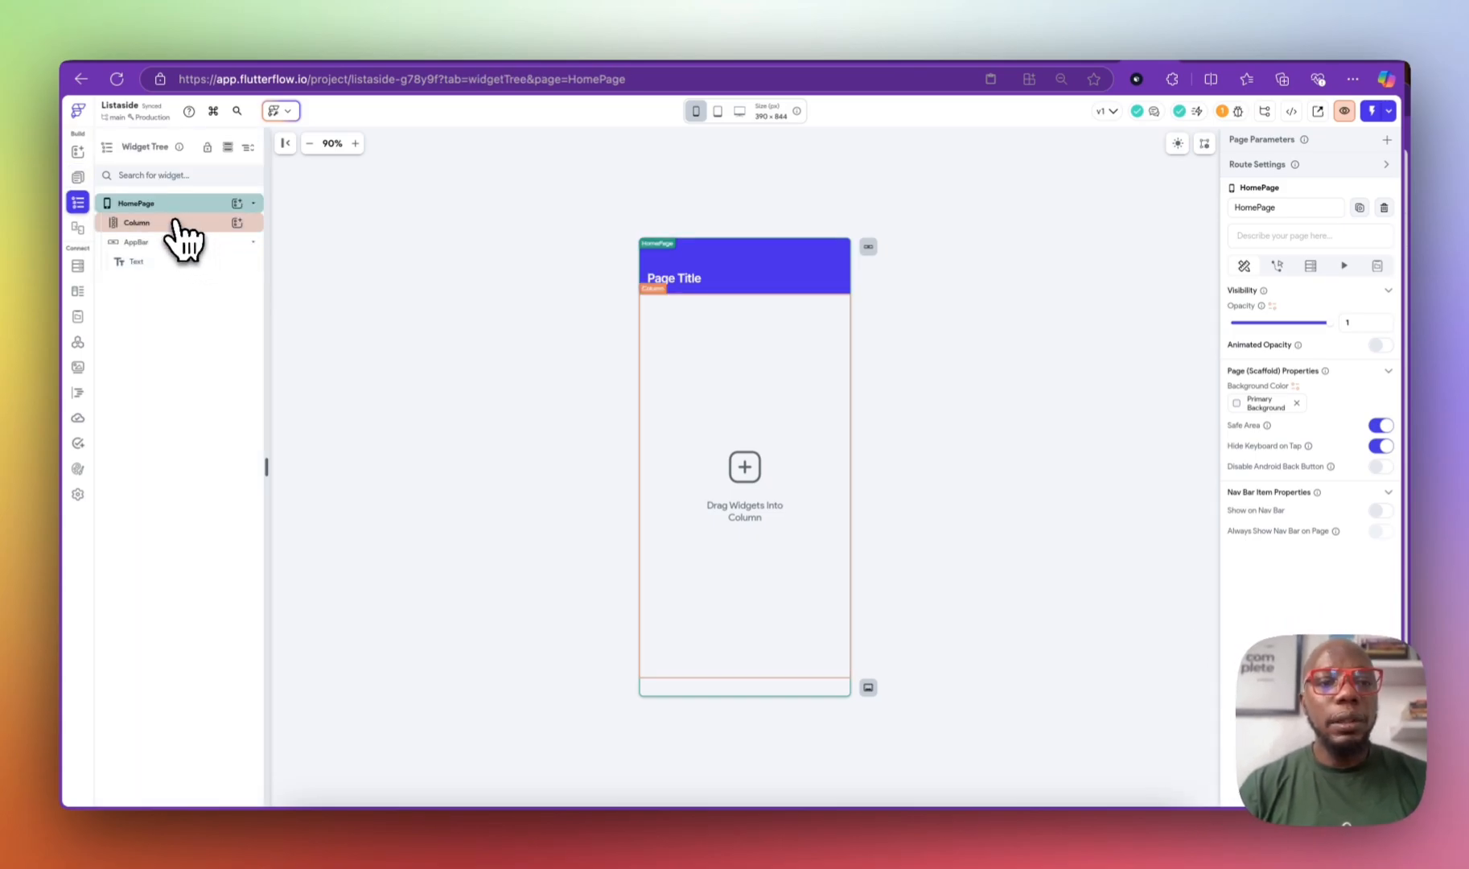
click(179, 222)
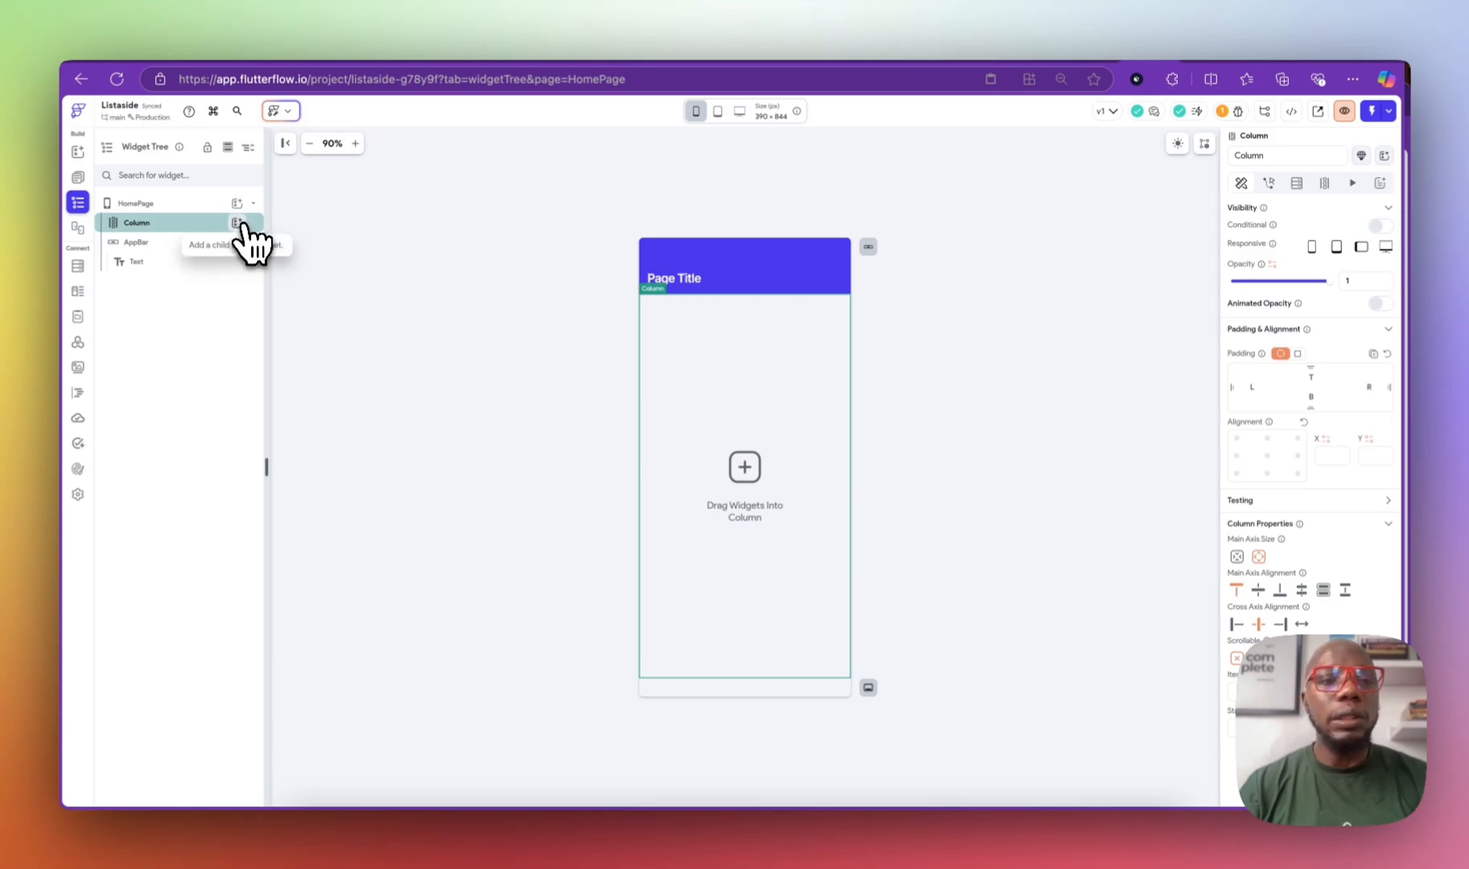
click(238, 223)
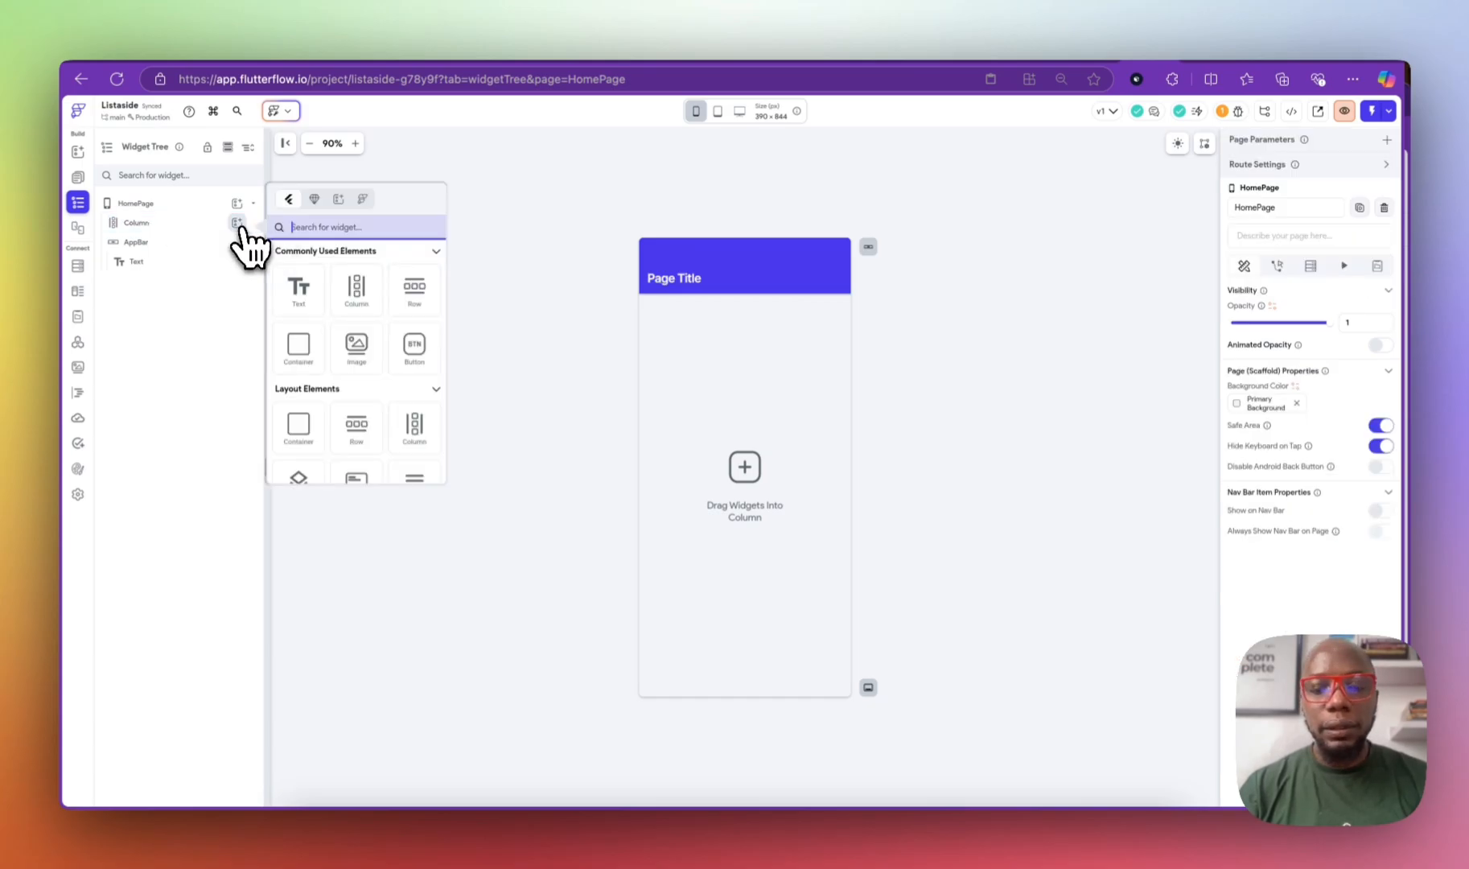
text(list)
click(297, 360)
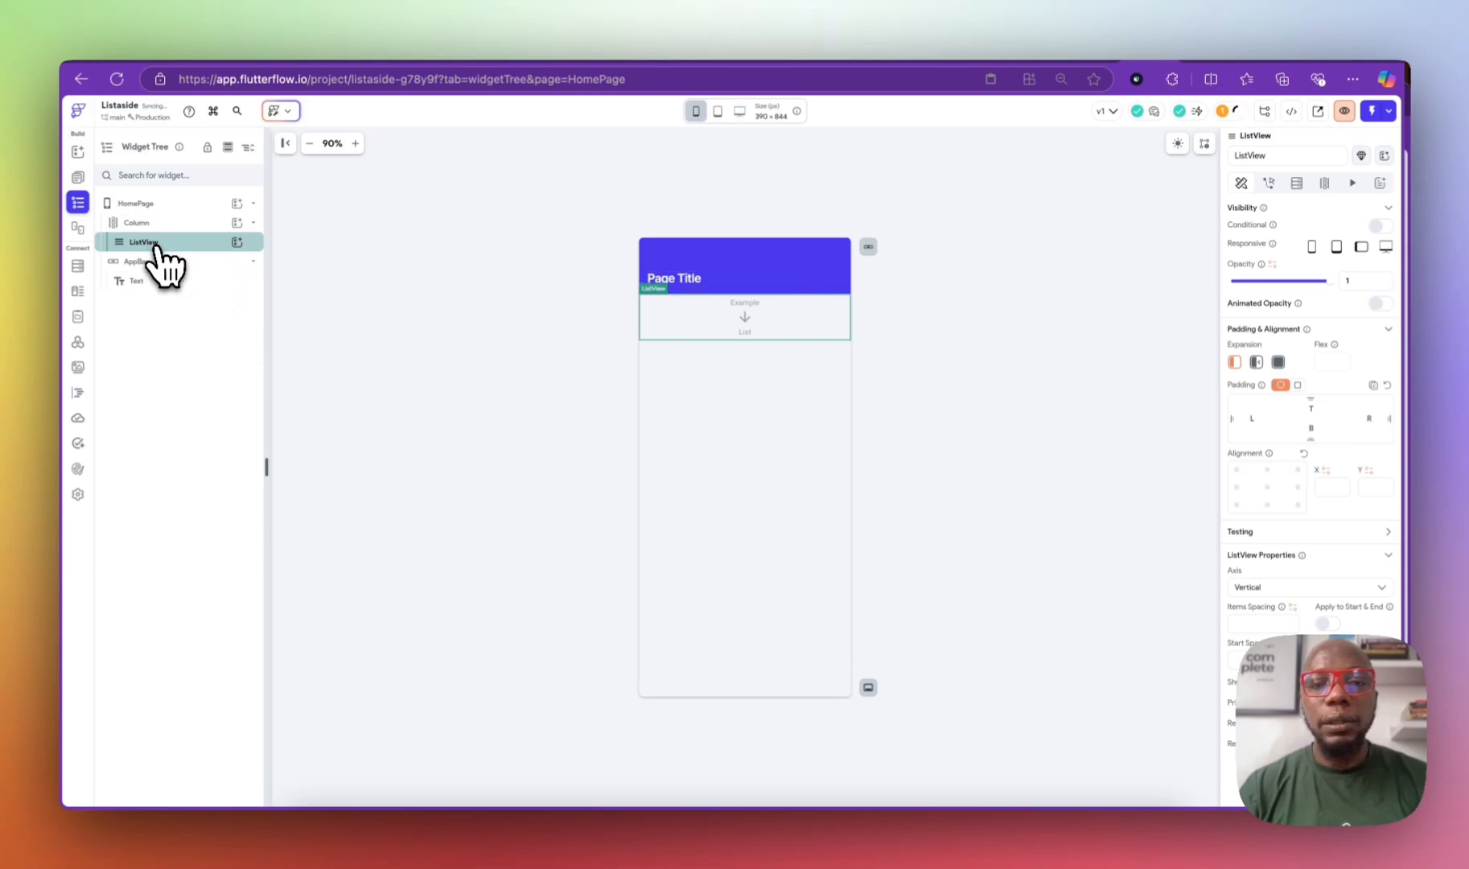
Step: Put a Container inside the ListView and a Column inside that Container
click(237, 242)
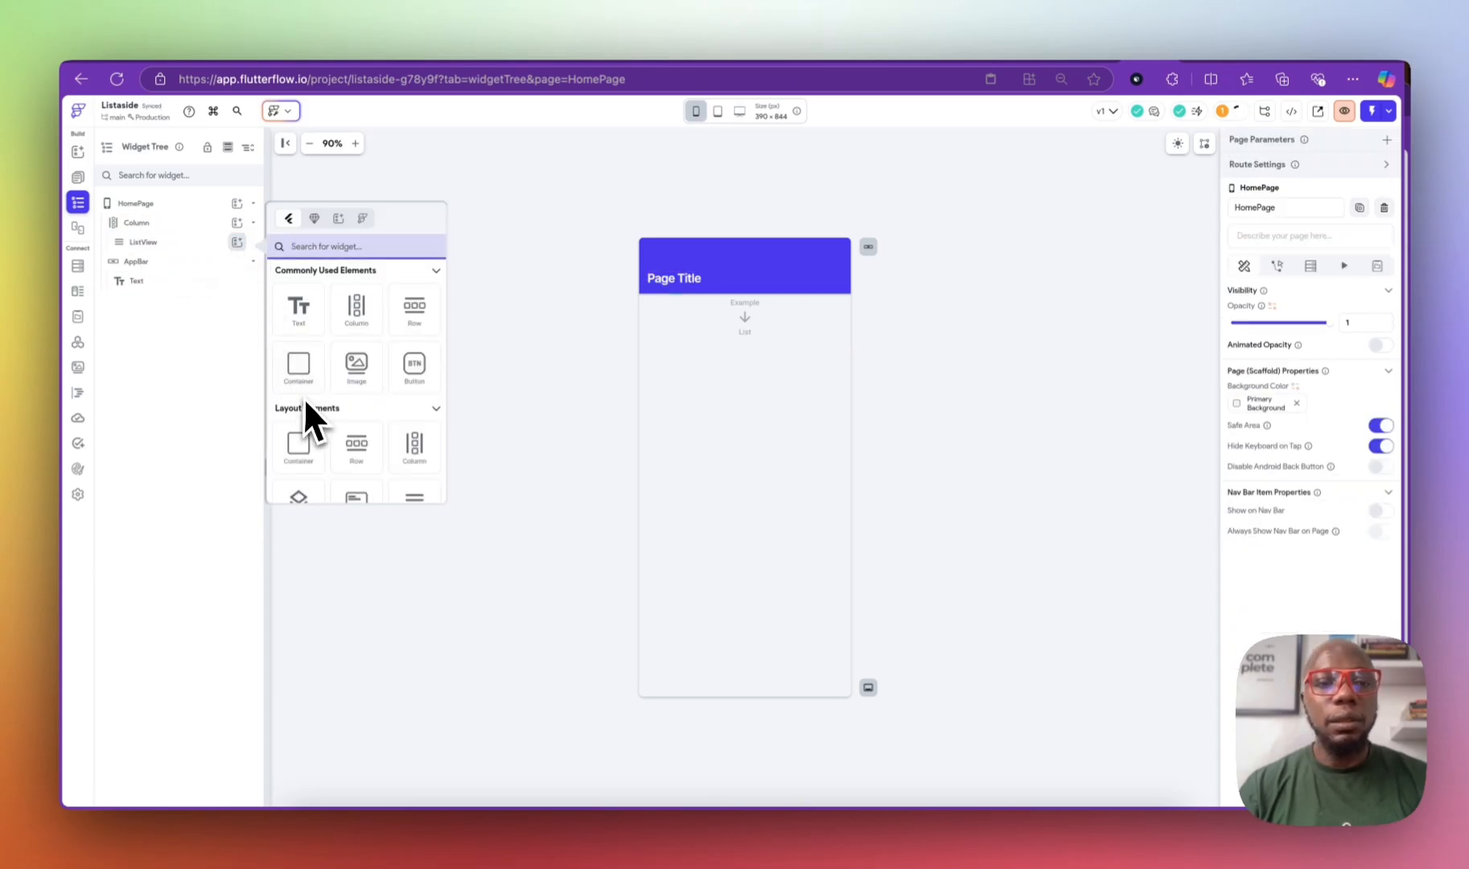
click(298, 366)
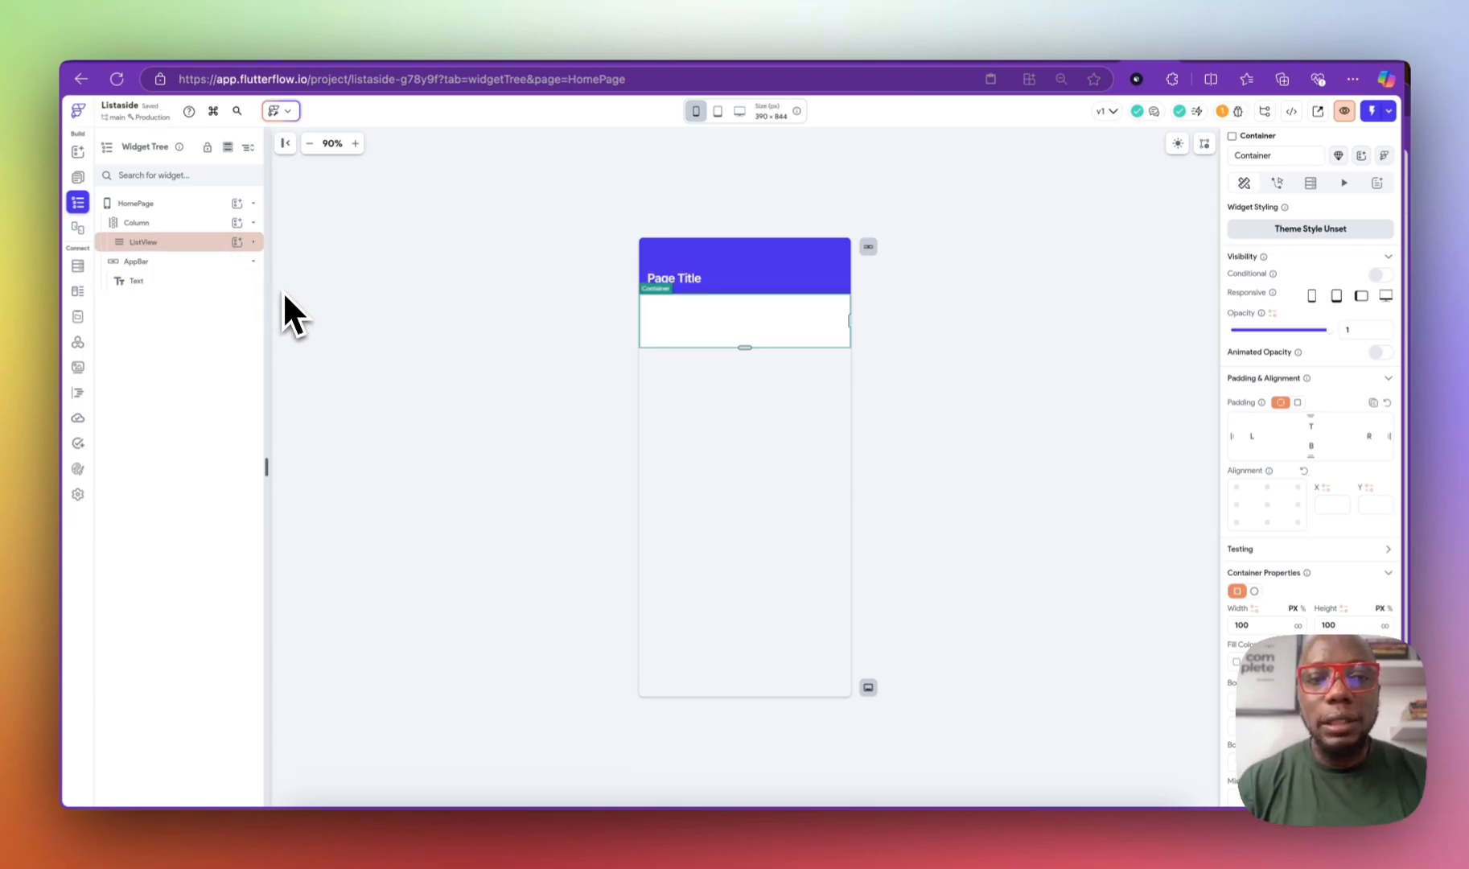
click(254, 258)
click(252, 243)
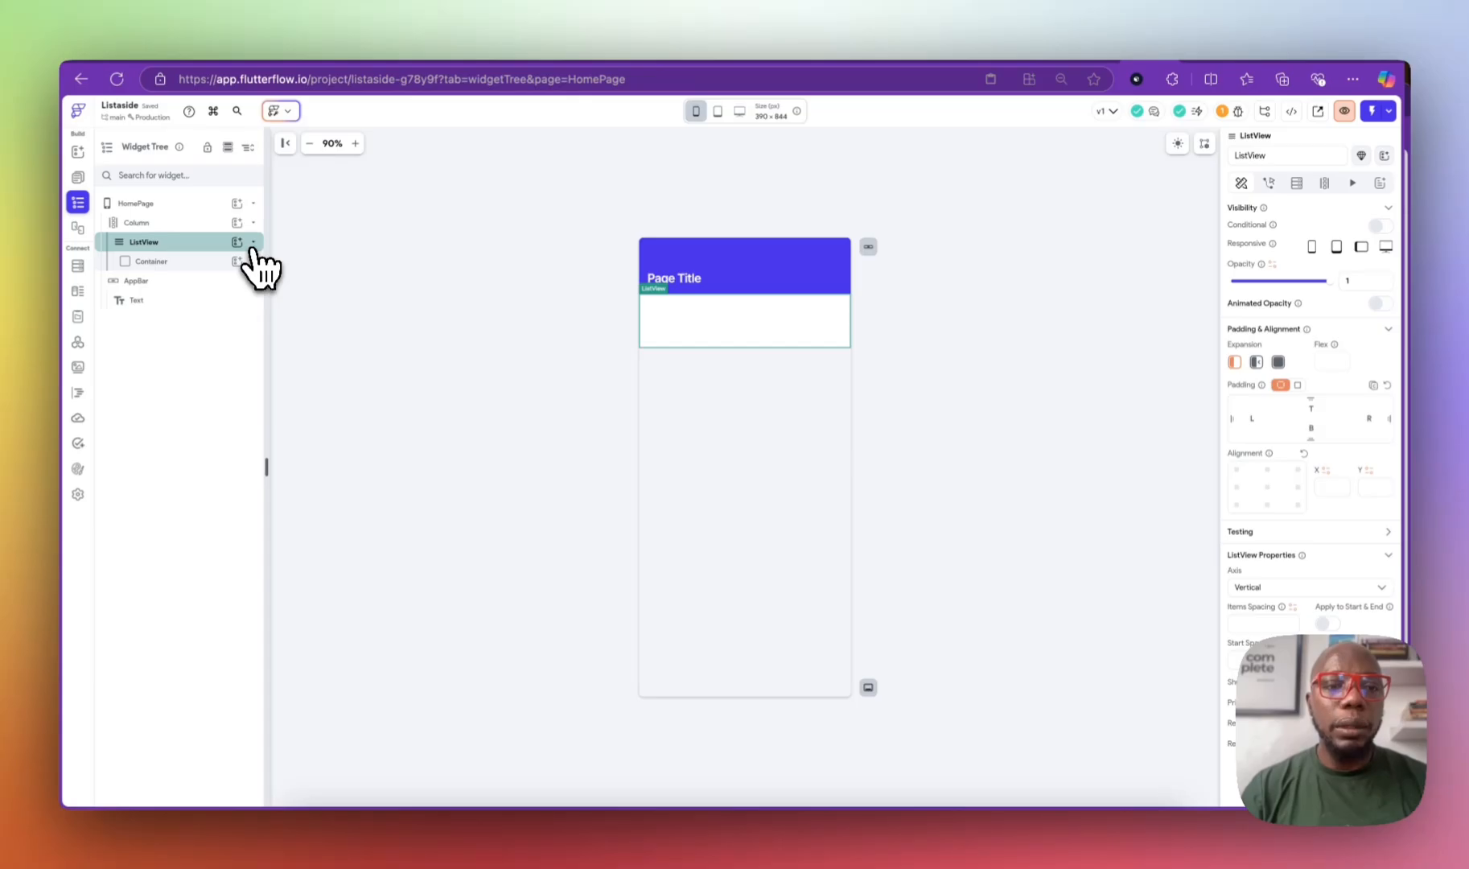
click(236, 260)
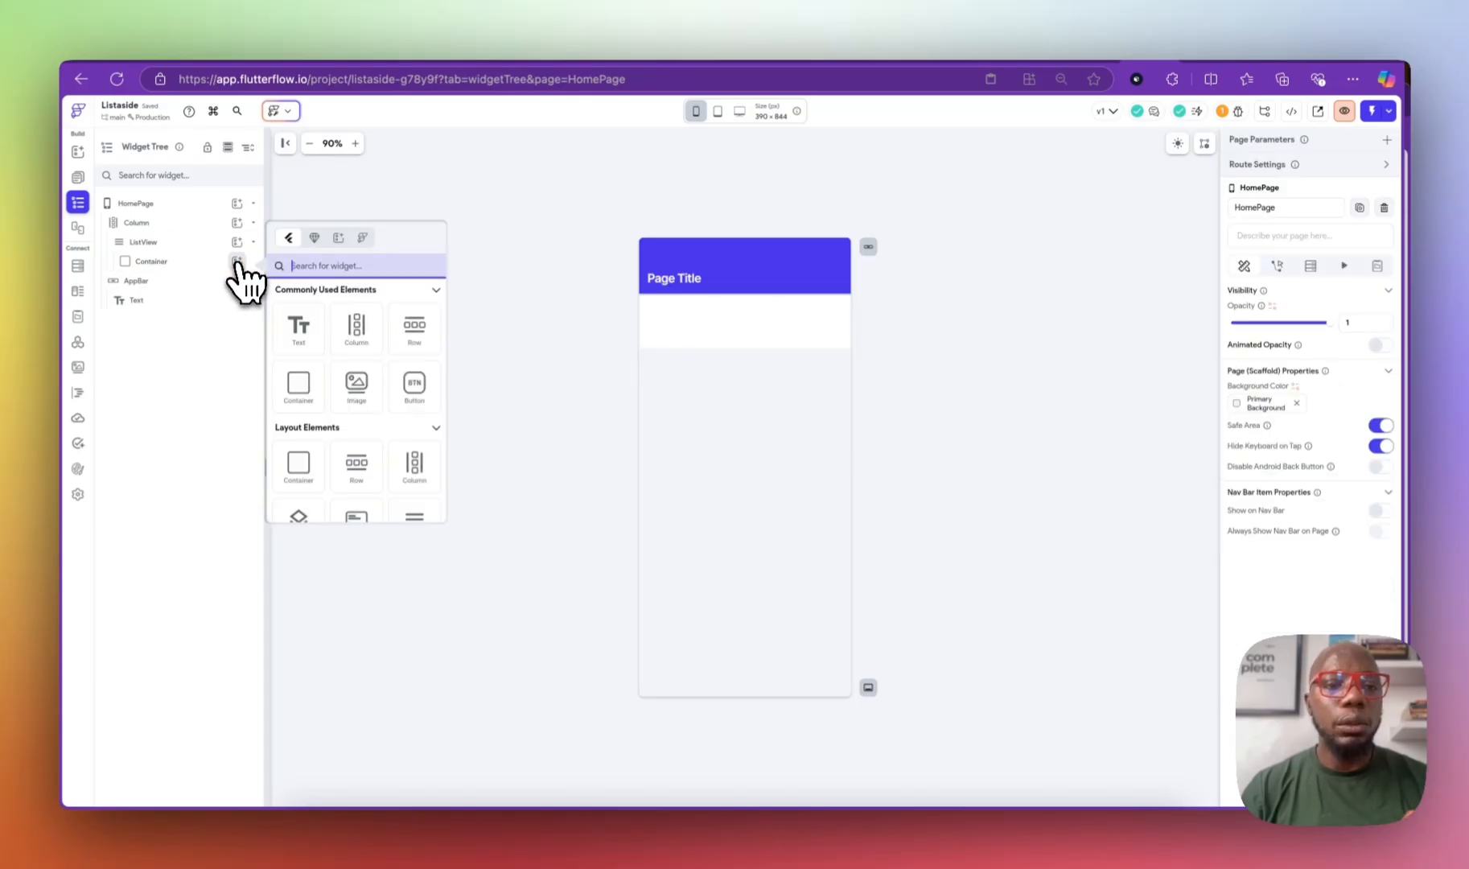
click(356, 331)
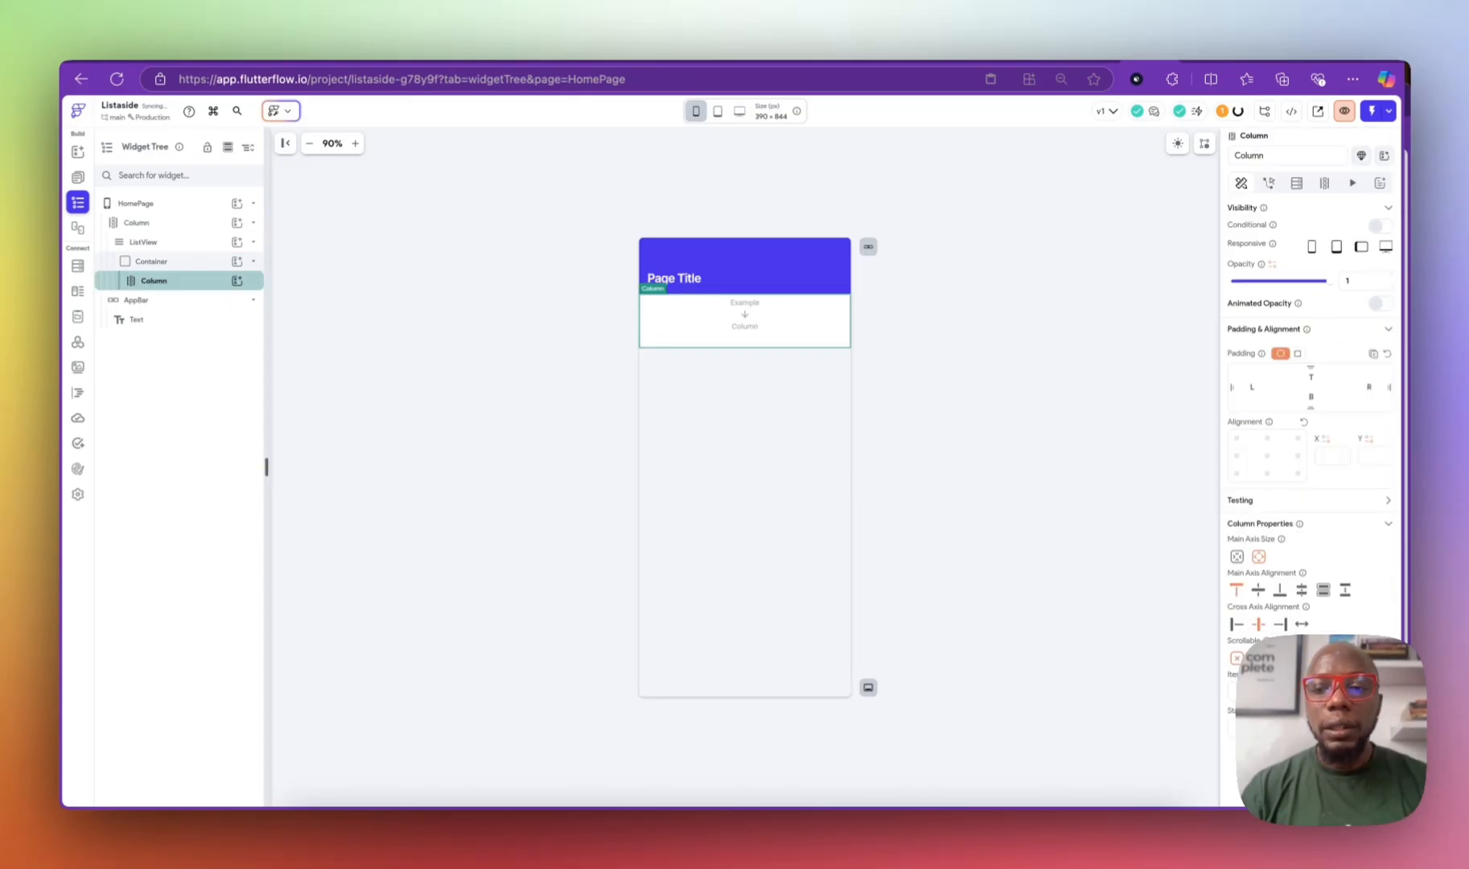
Step: Add an Image widget to the inner Column, found by searching 'image'
click(194, 229)
click(186, 243)
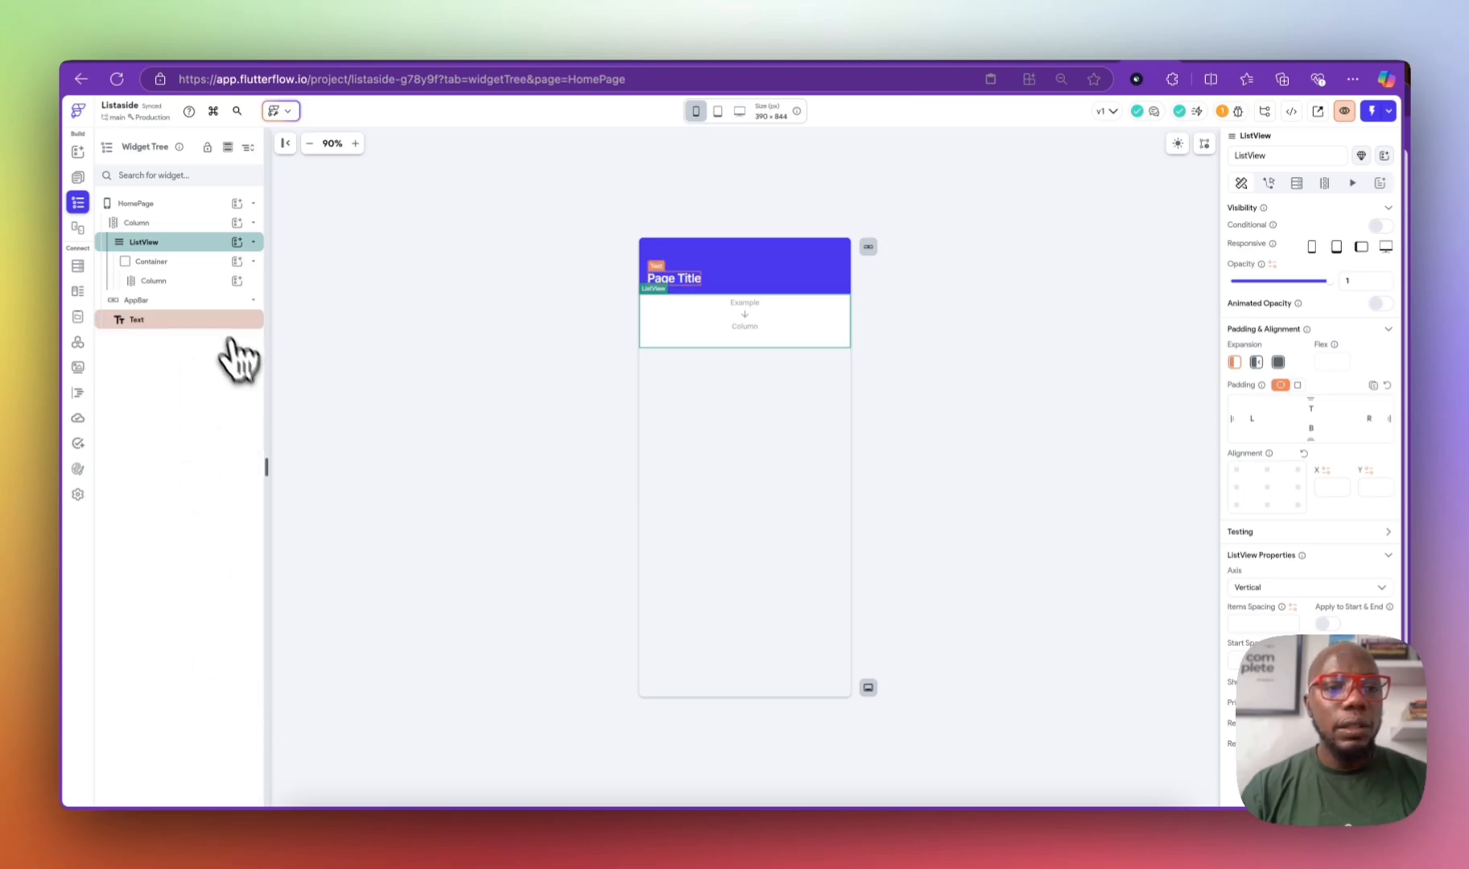
click(211, 280)
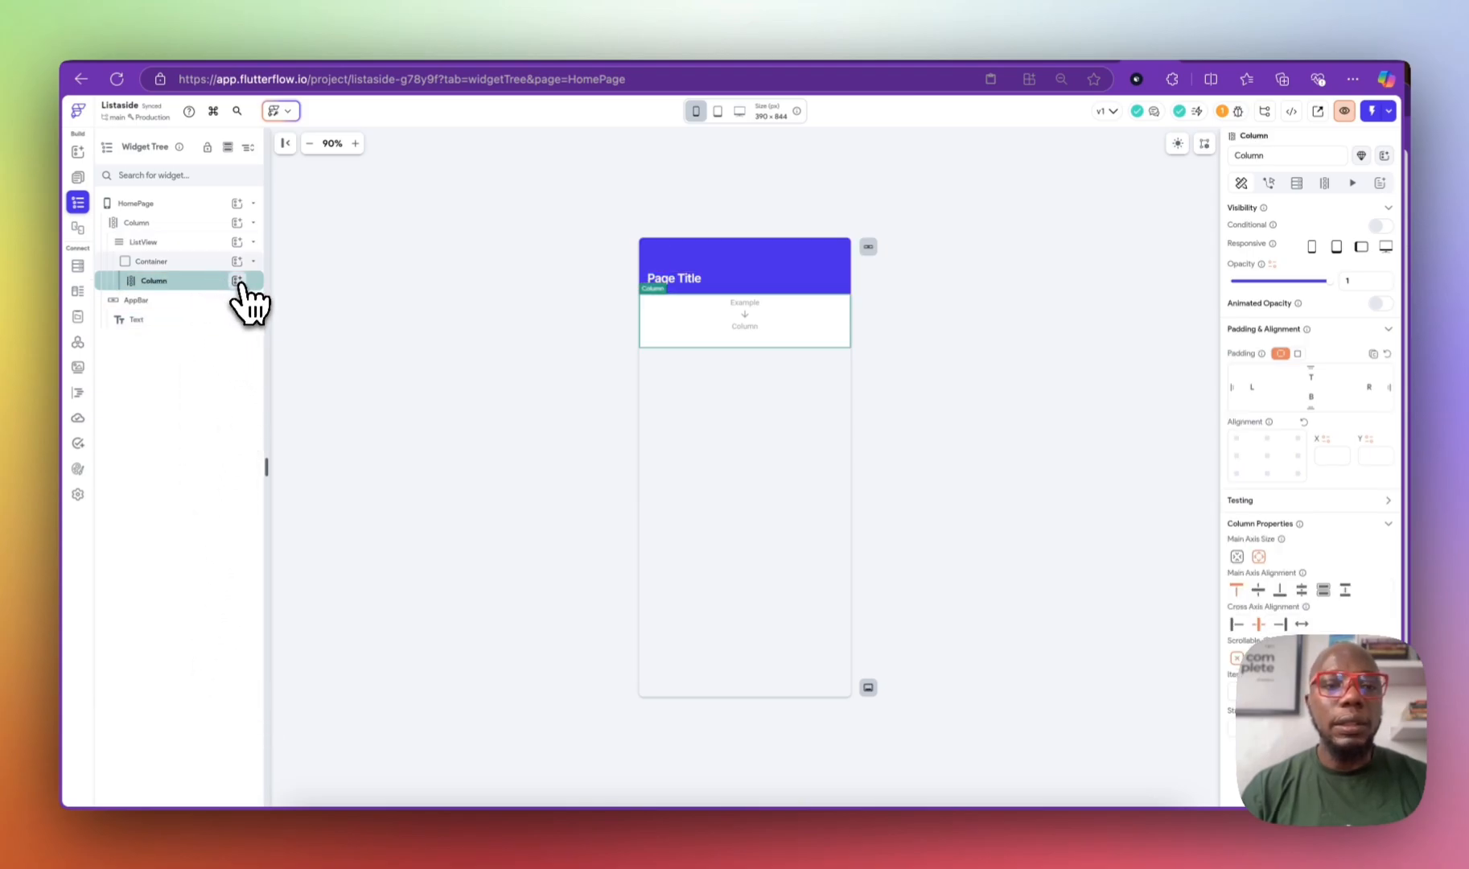
click(236, 281)
click(385, 290)
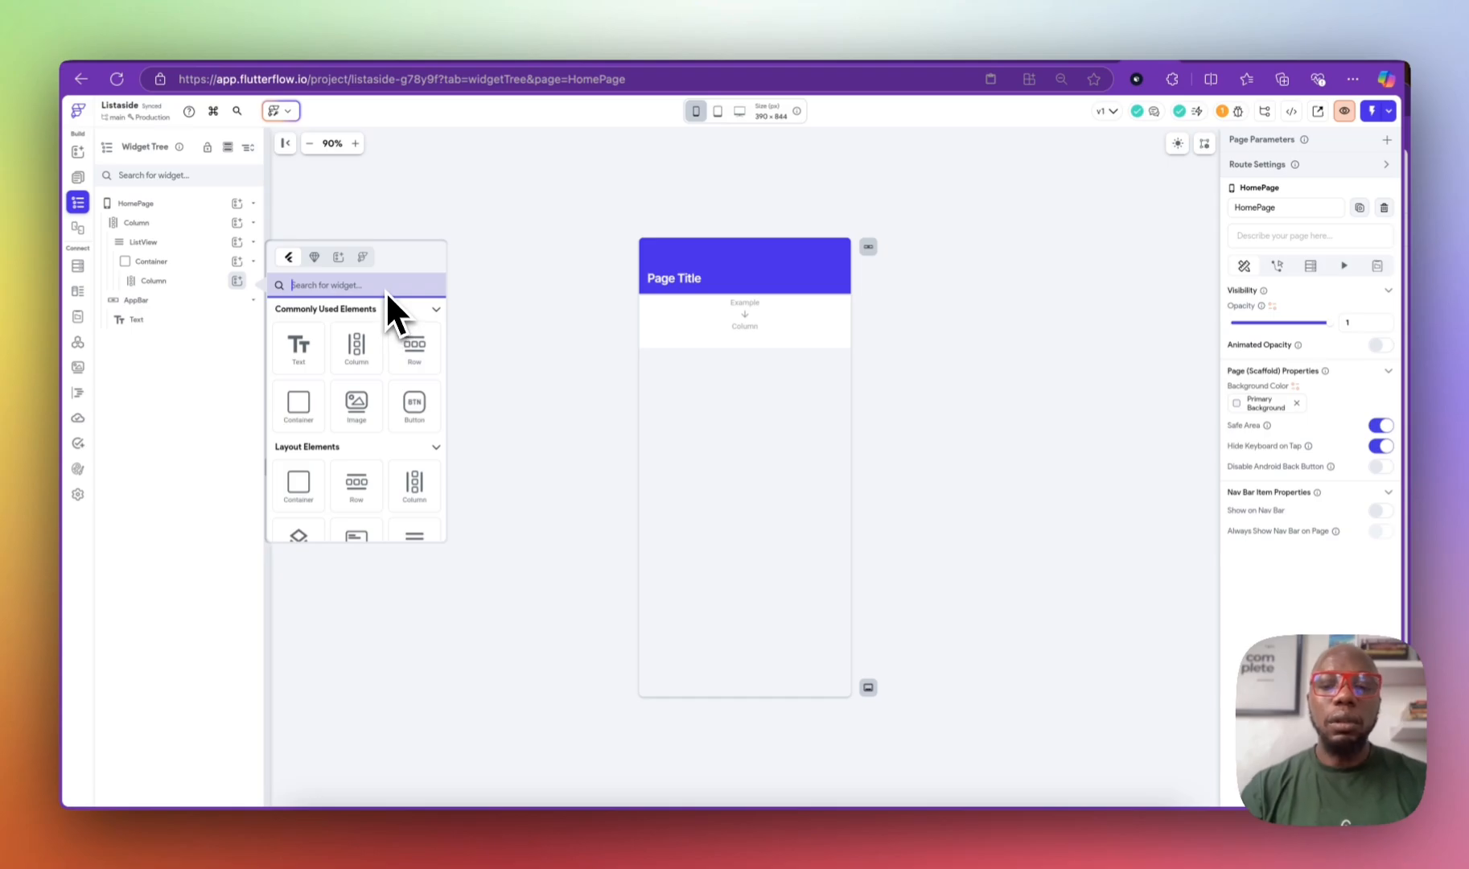
text(image)
click(302, 353)
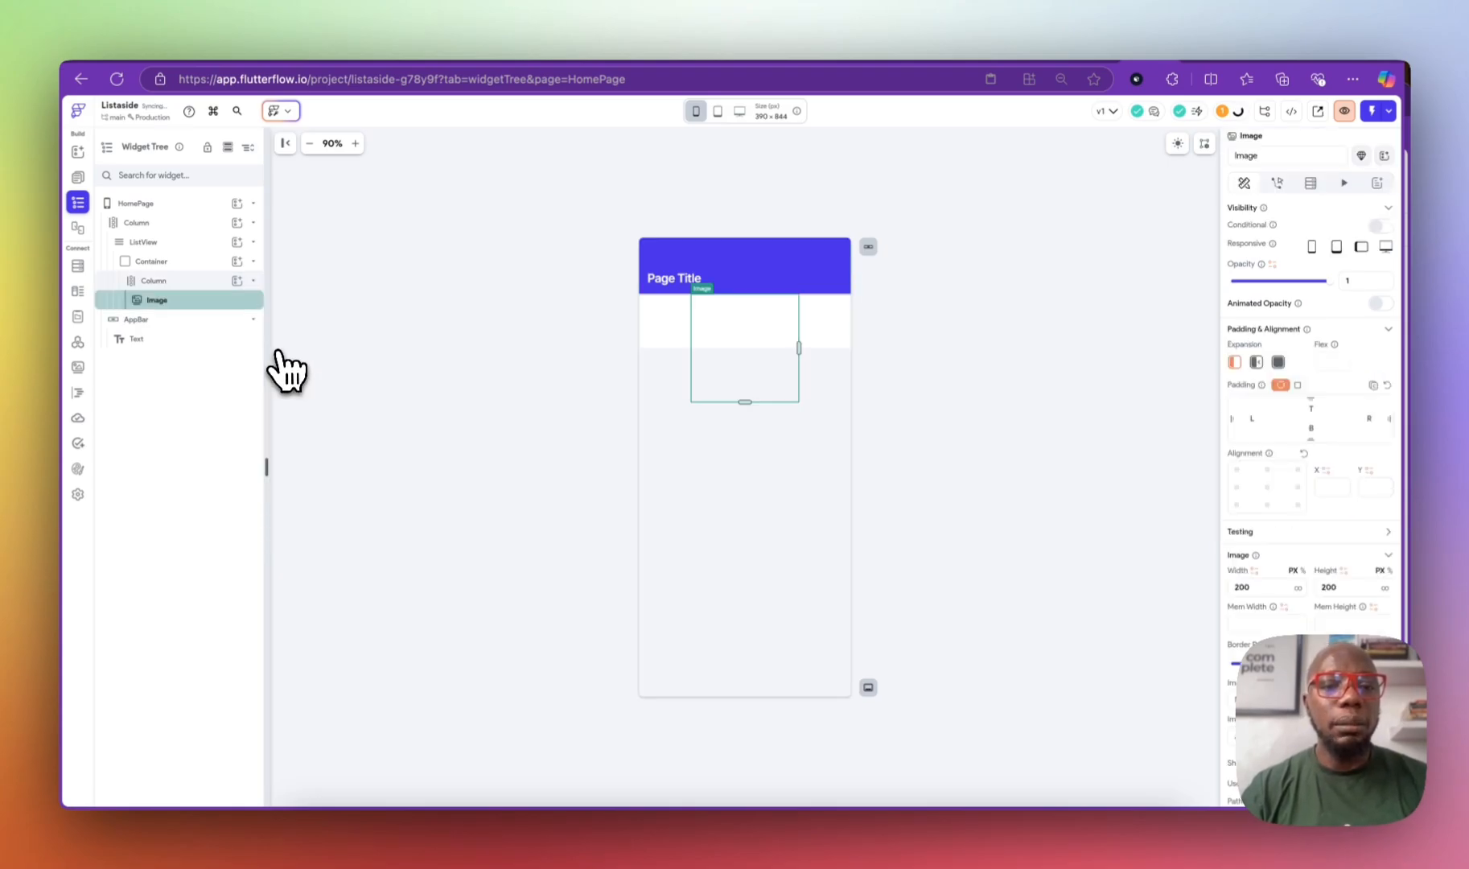
Step: Clear the Container's fixed 100 width and height so it wraps its content
click(186, 269)
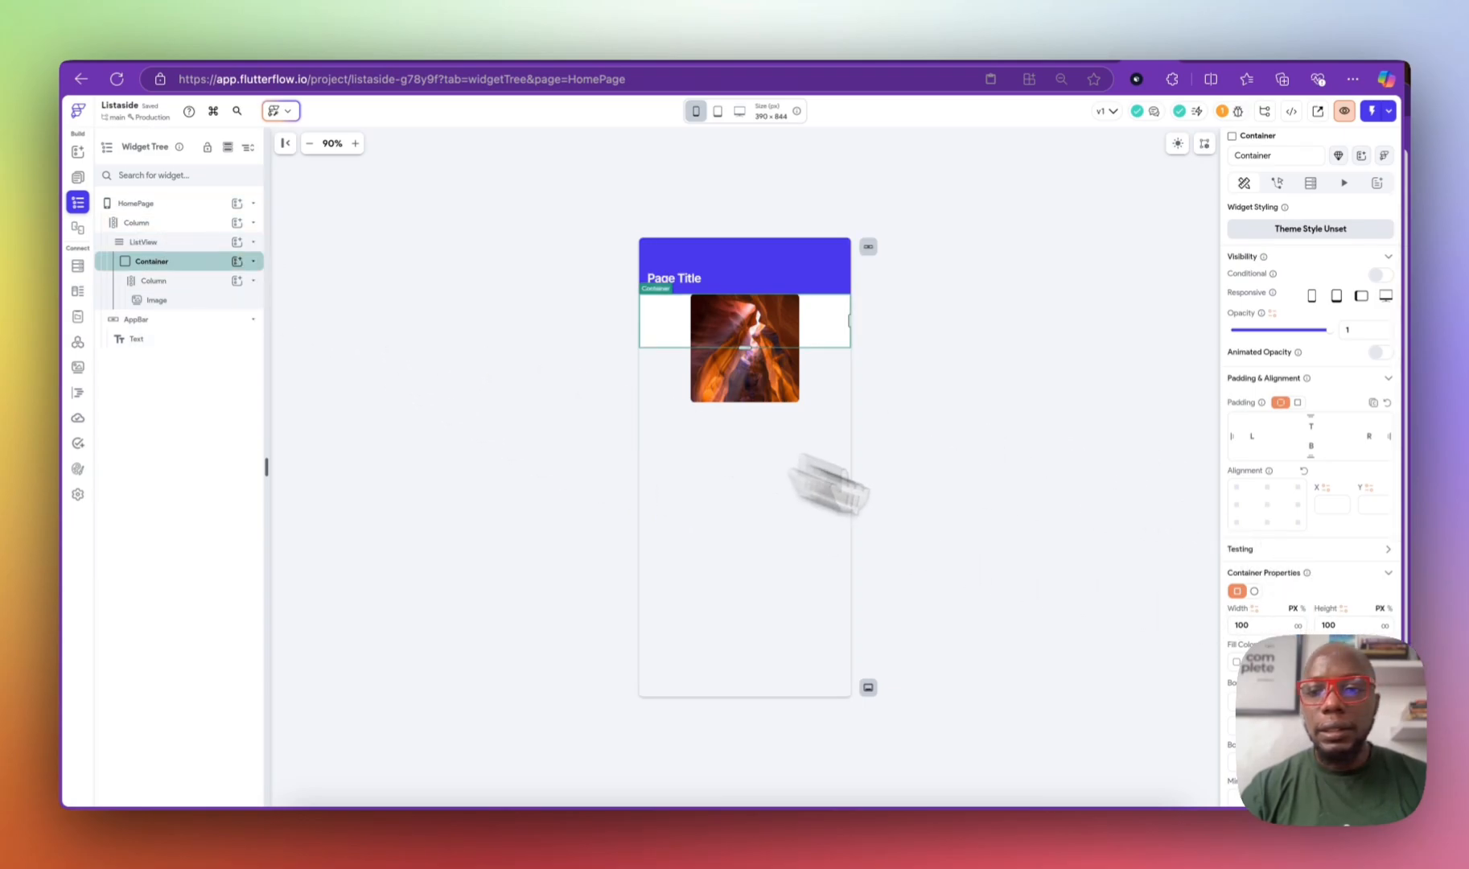
key(BackSpace)
key(BackSpace)
key(BackSpace)
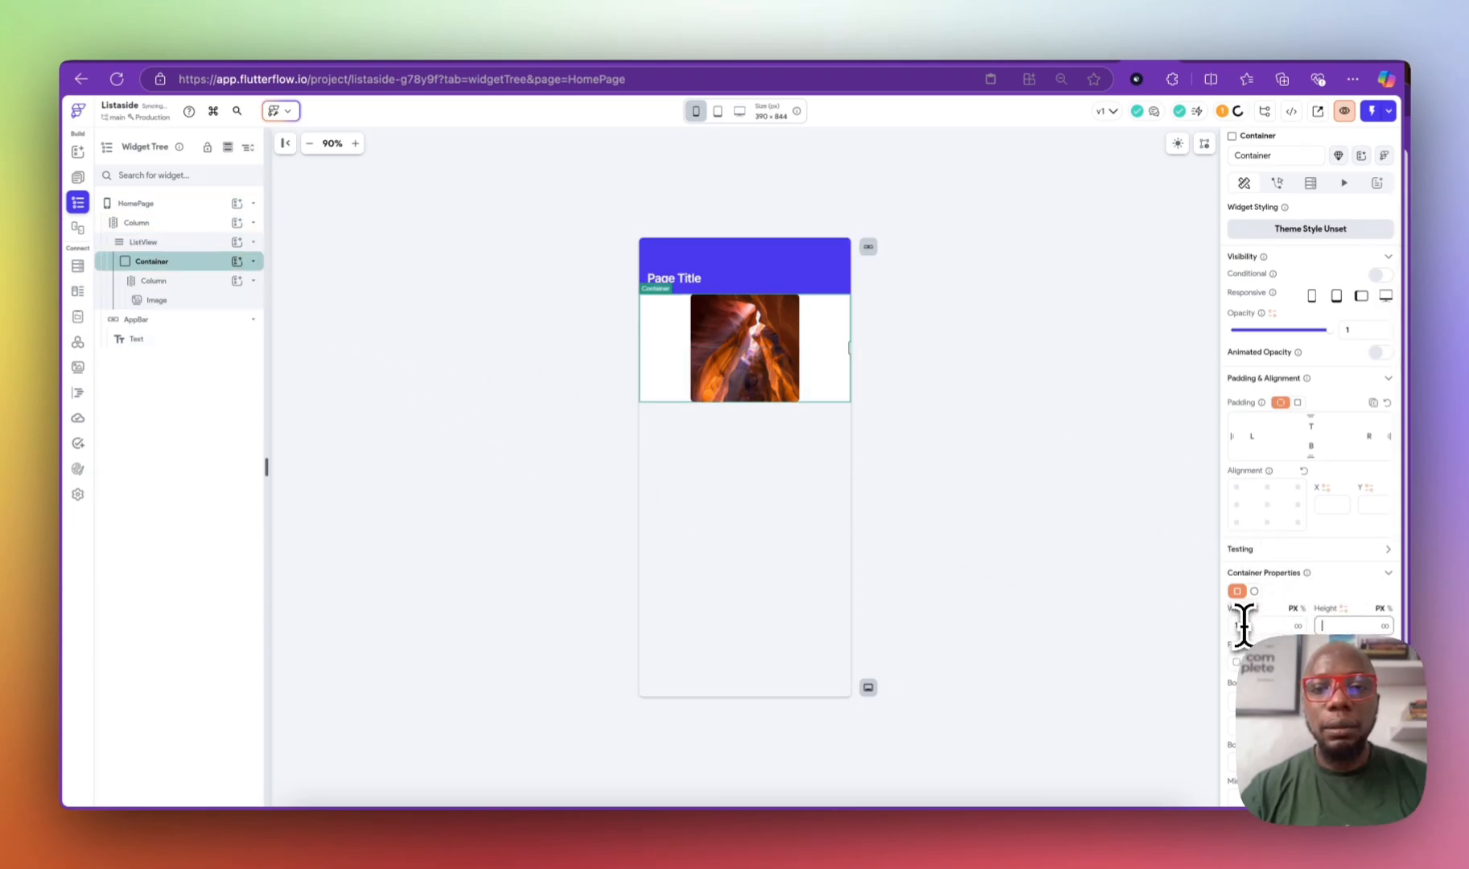
click(1278, 624)
key(BackSpace)
key(BackSpace)
key(BackSpace)
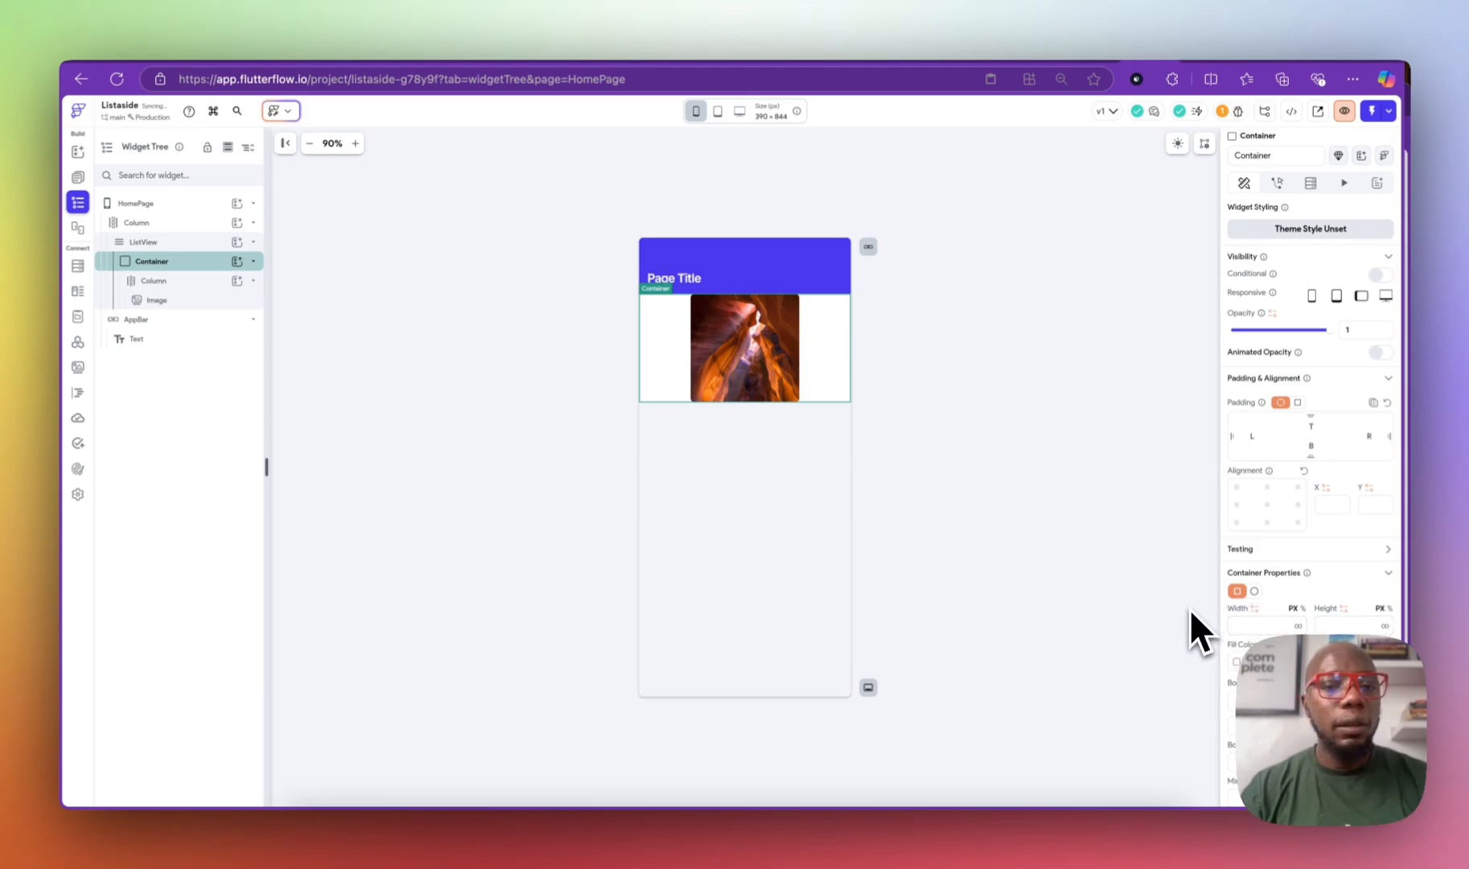
Step: Set the Image width to 100% and its height to 220 px
click(177, 299)
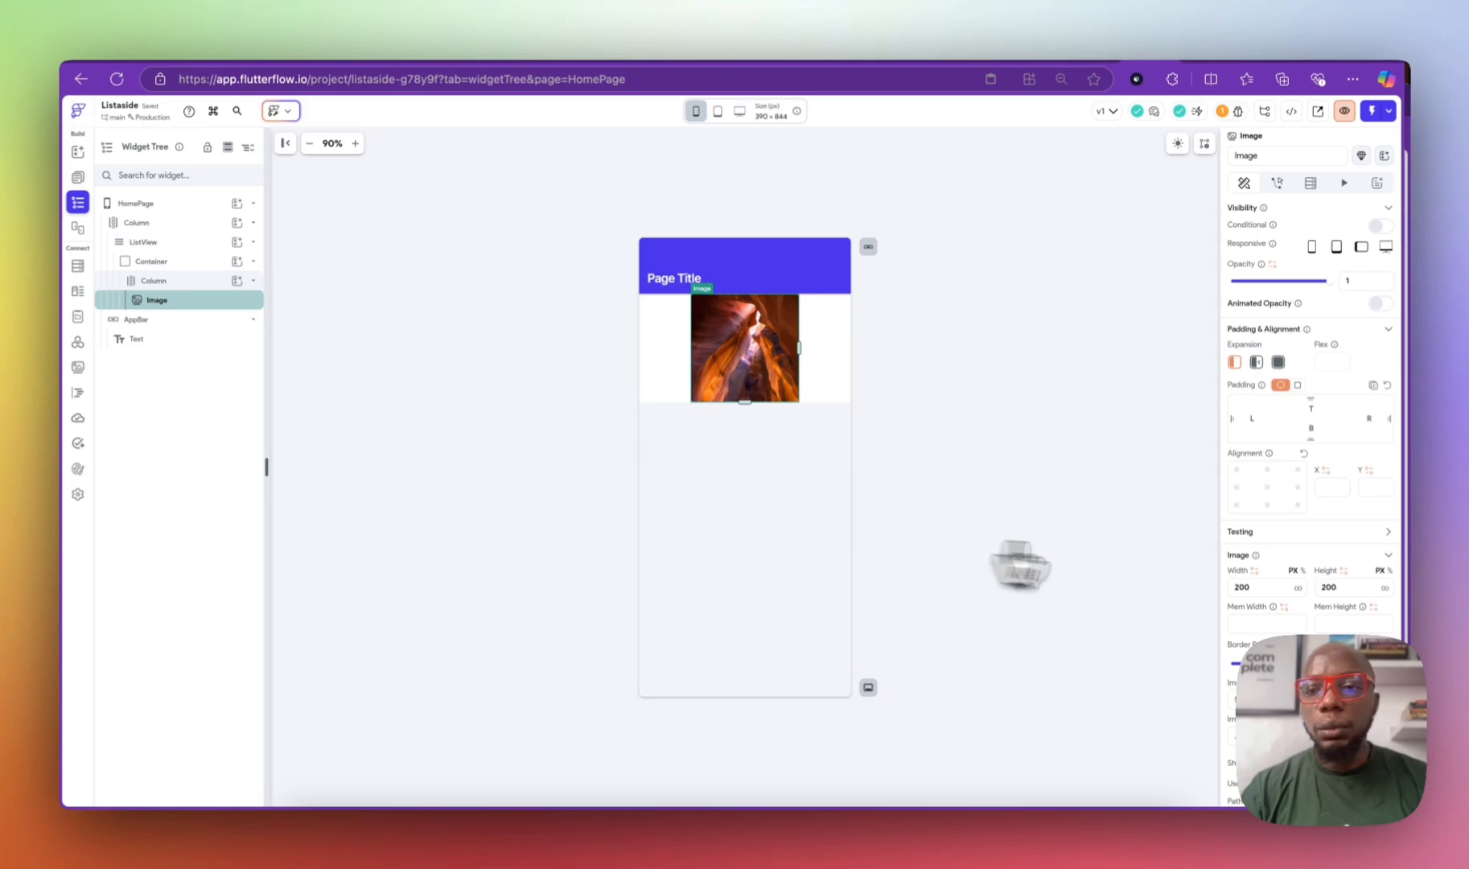
click(1278, 363)
click(1235, 364)
double_click(1245, 586)
key(BackSpace)
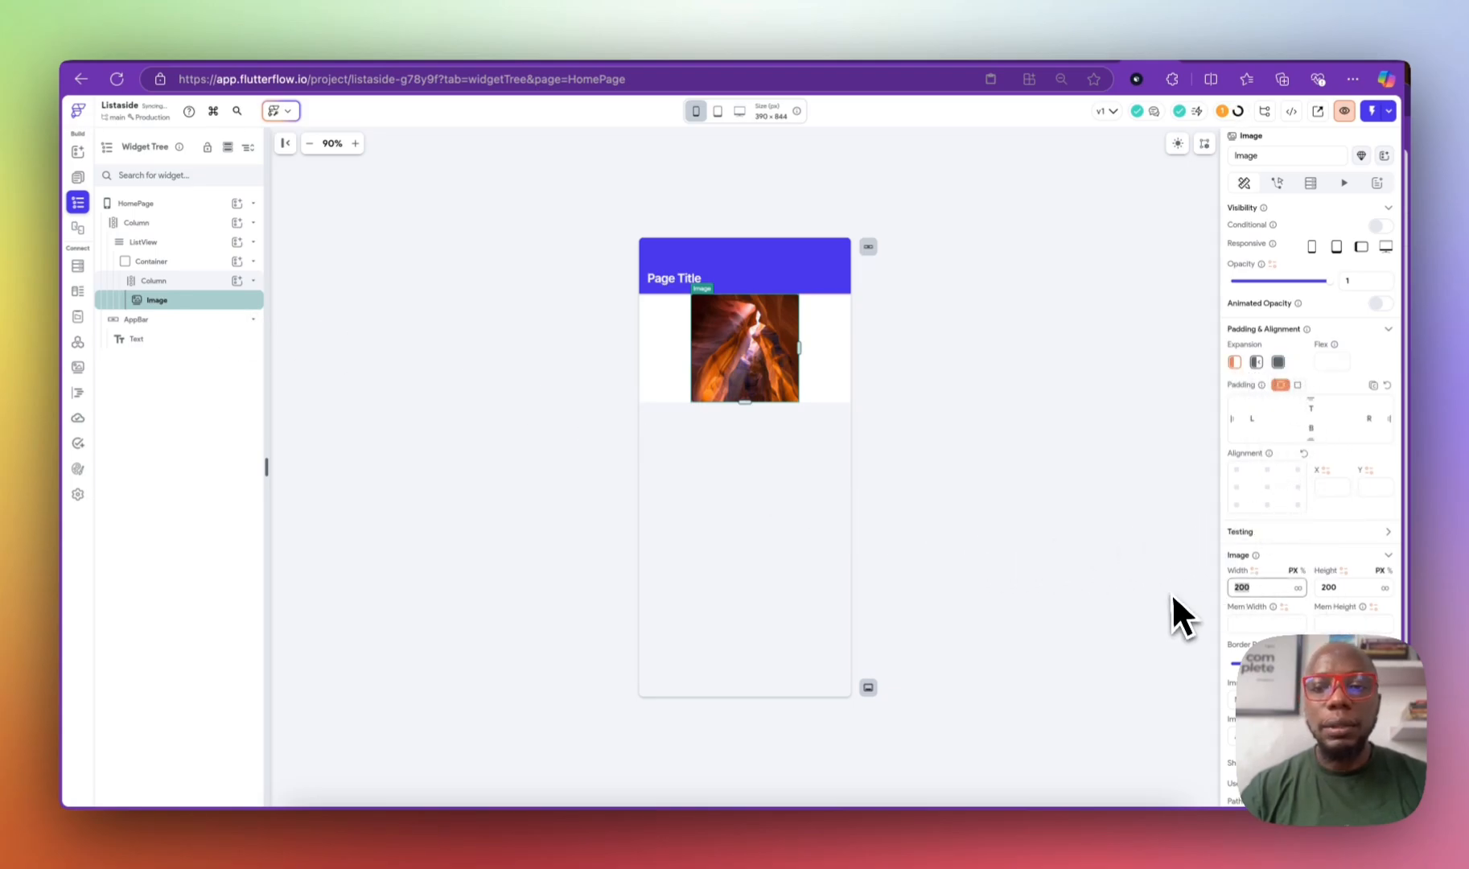
click(1302, 571)
click(1290, 588)
text(100)
drag(1345, 589, 1243, 576)
text(2)
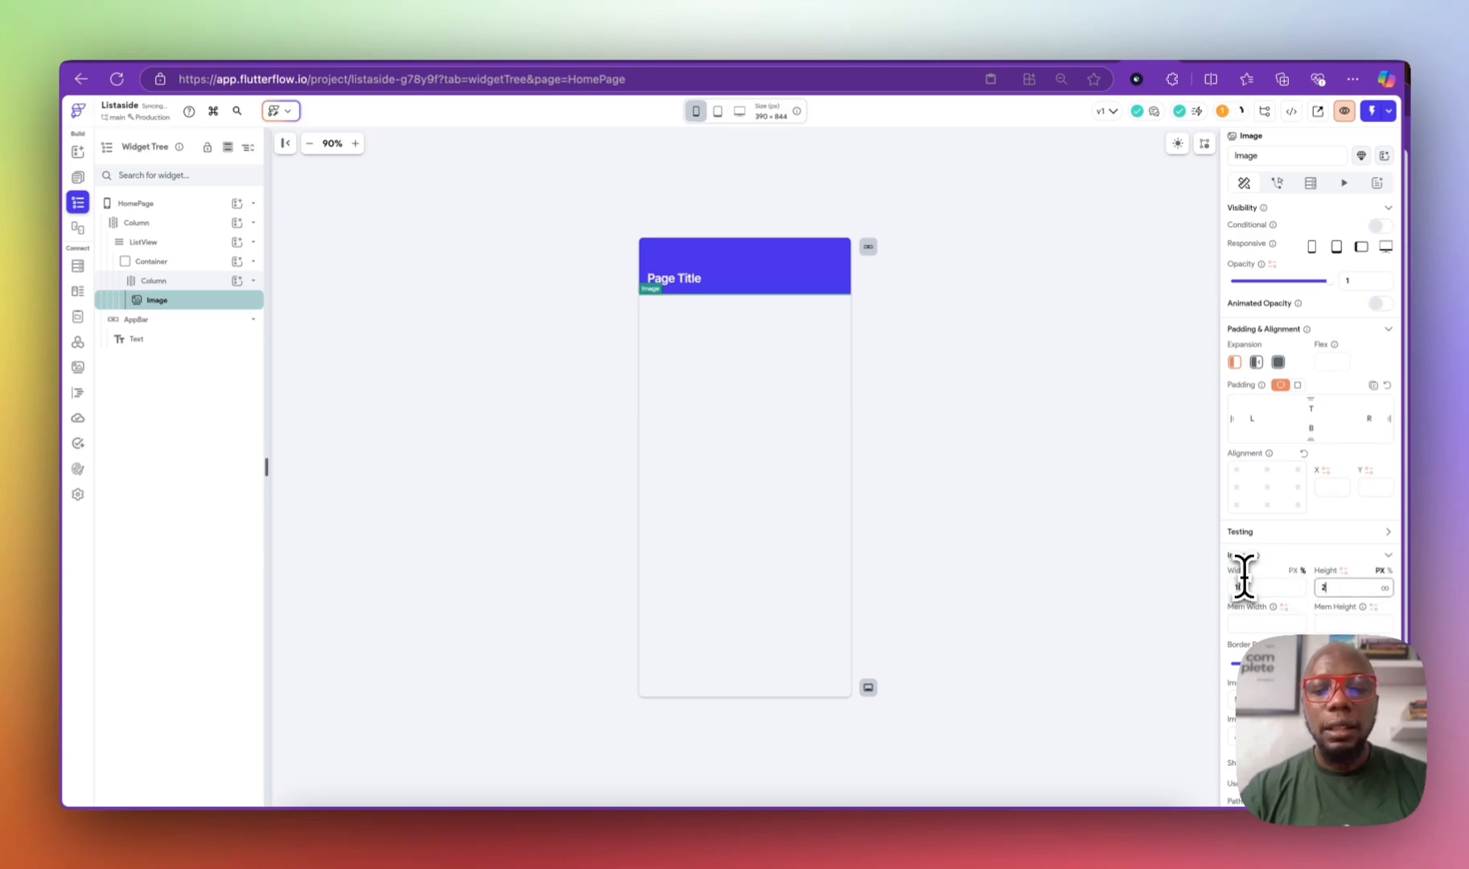
text(20)
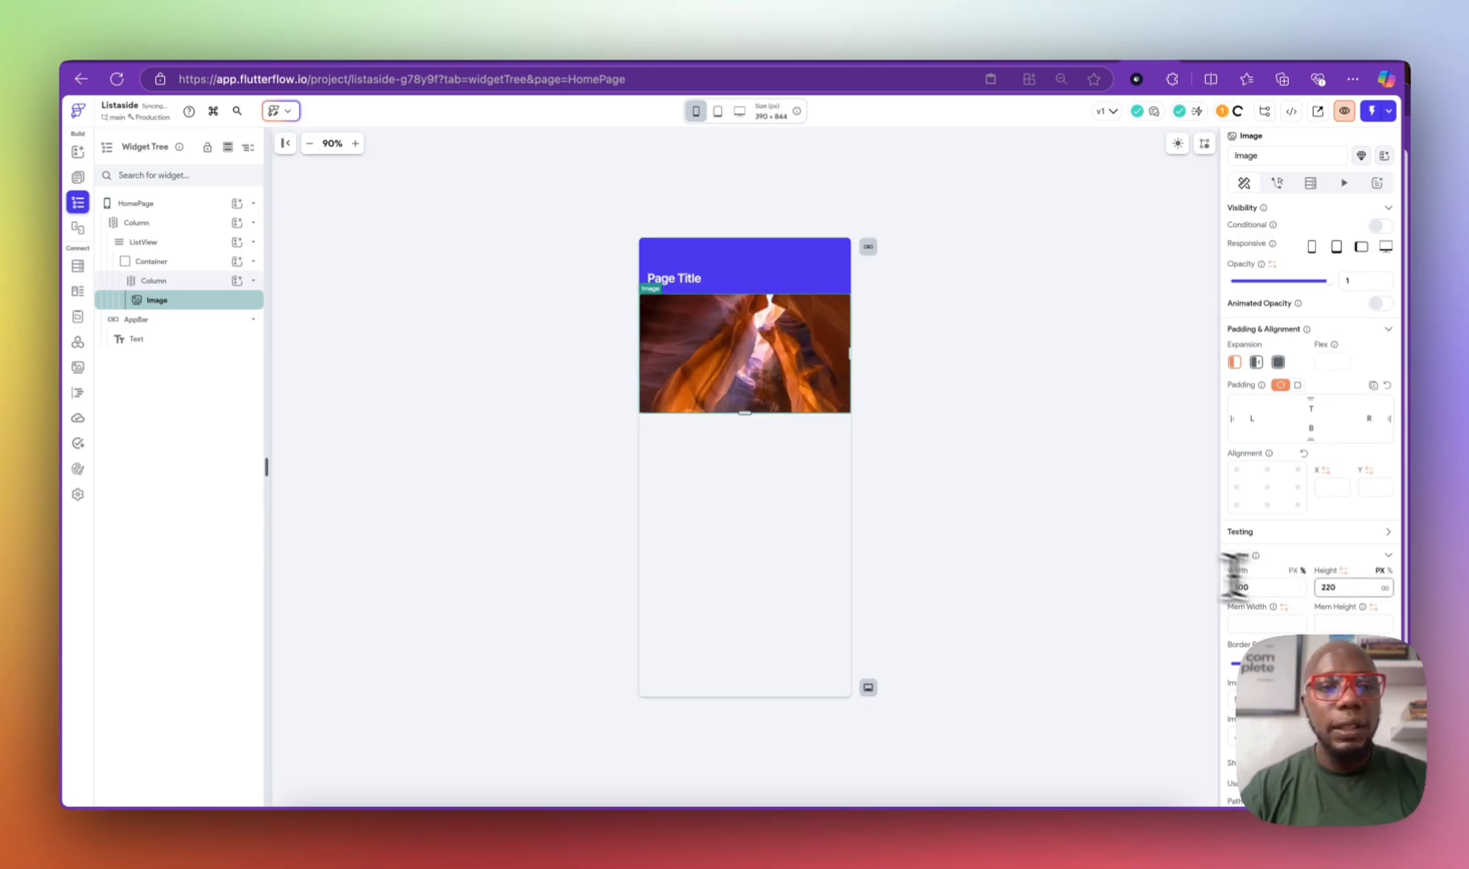
click(236, 280)
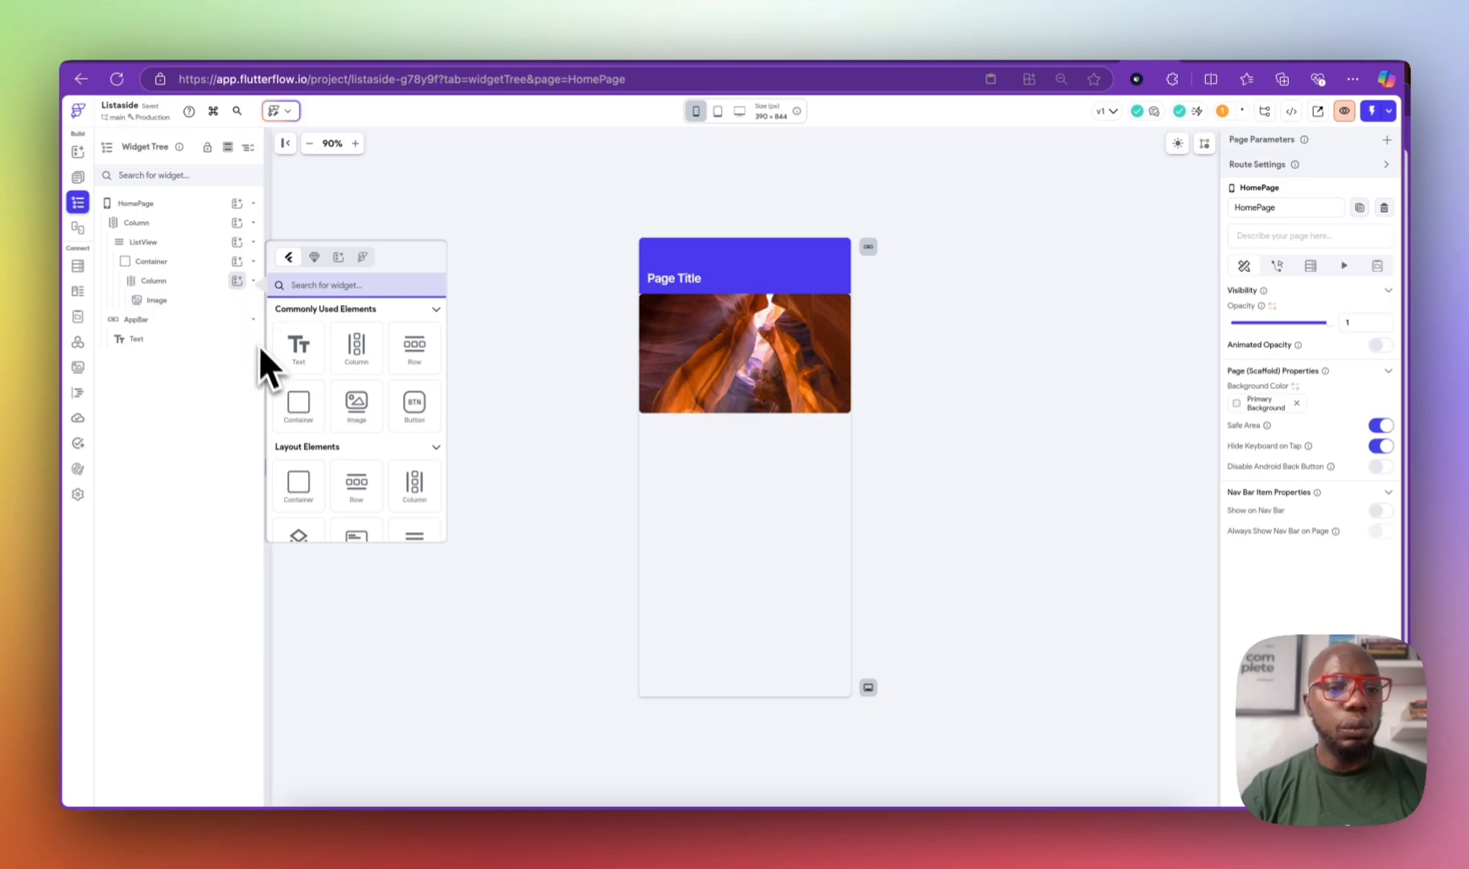
Step: Add a left-aligned Text below the image reading 'property title'
click(301, 351)
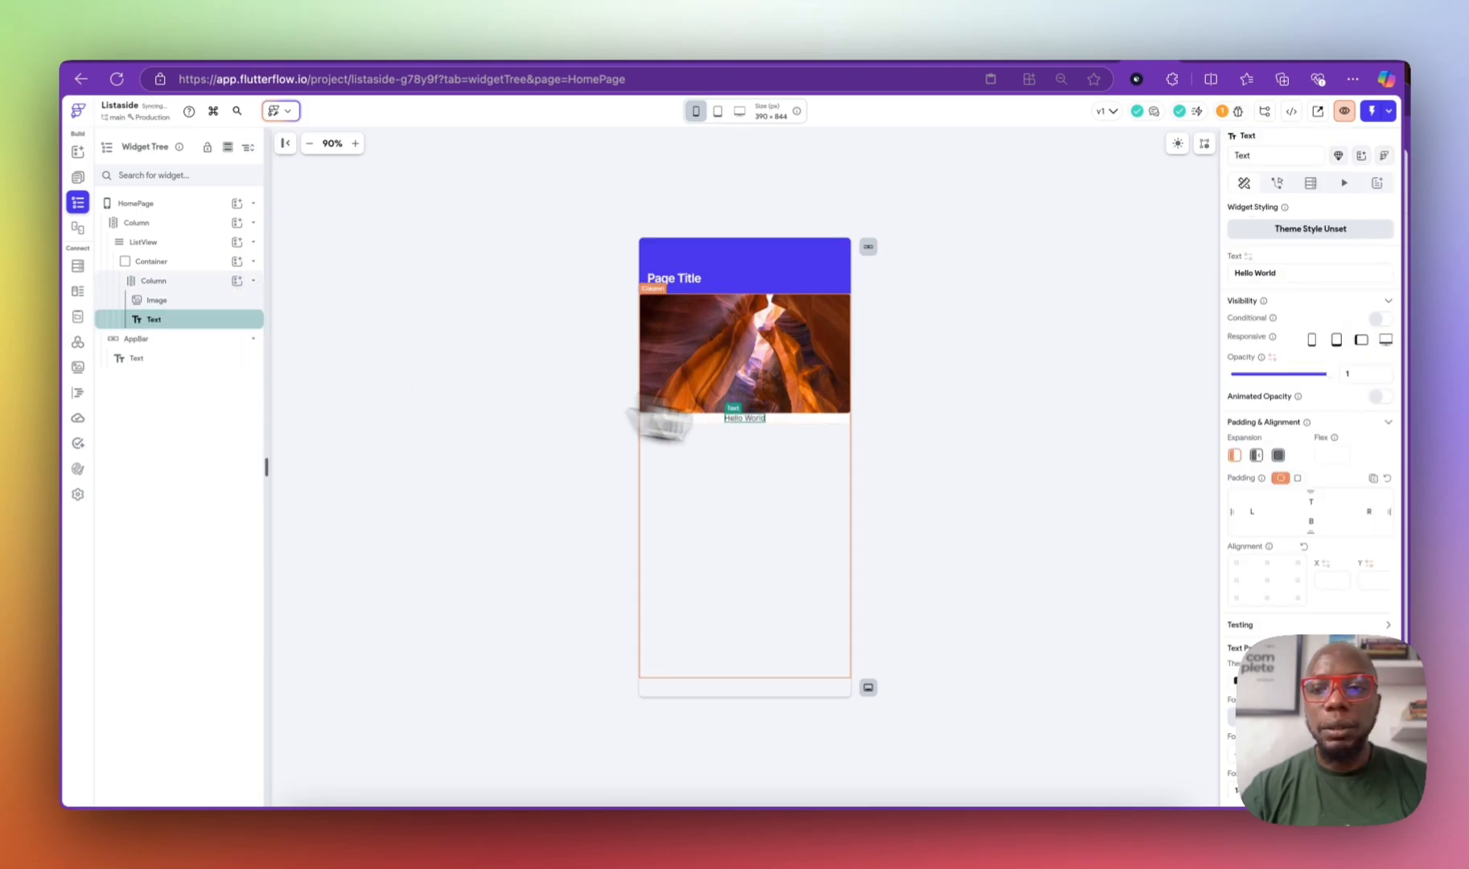
click(1236, 580)
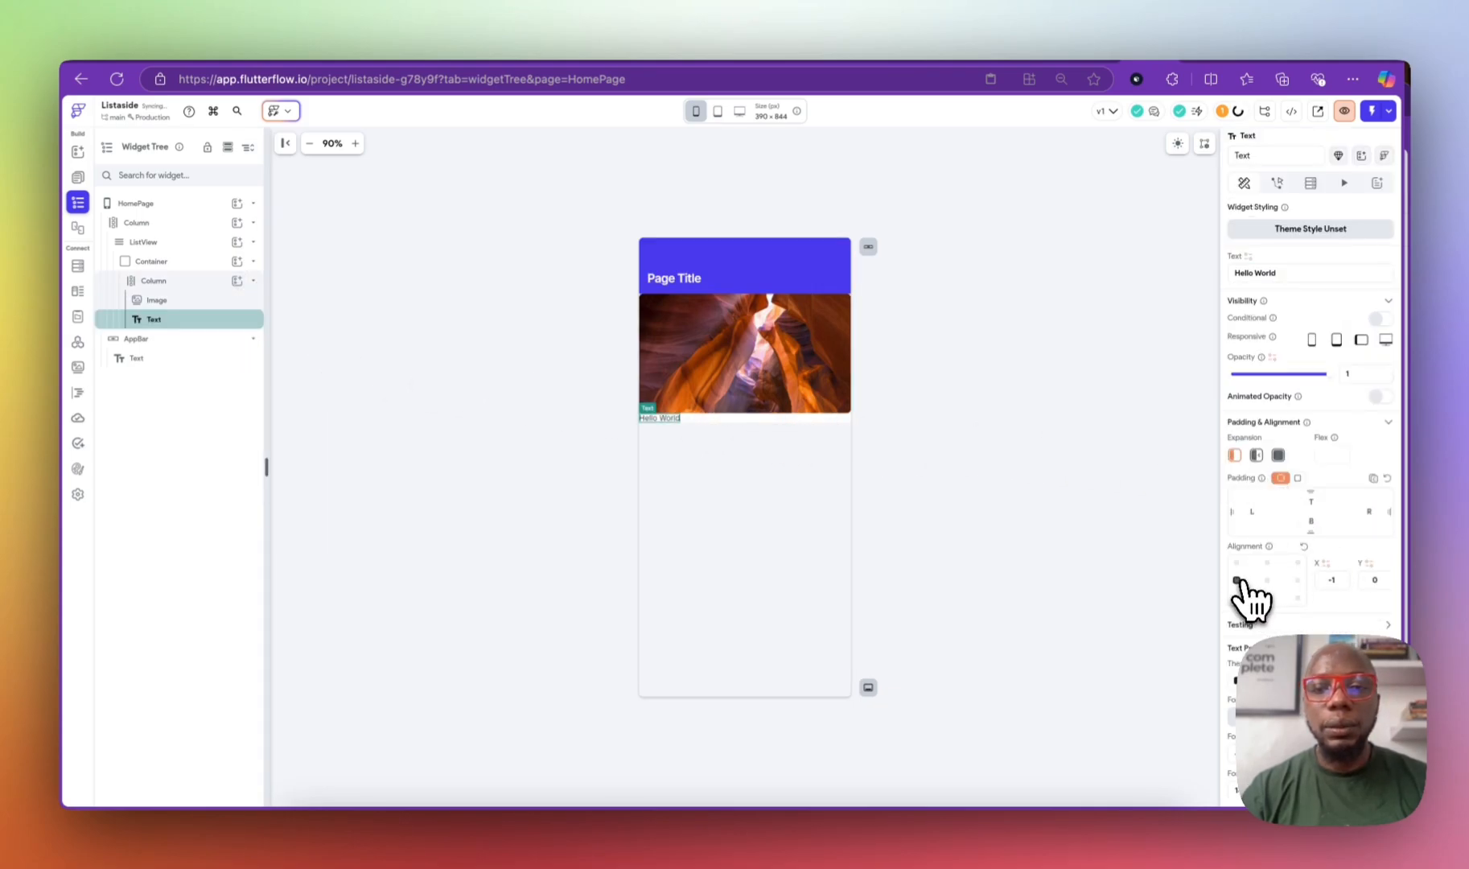
triple_click(1271, 274)
text(property title)
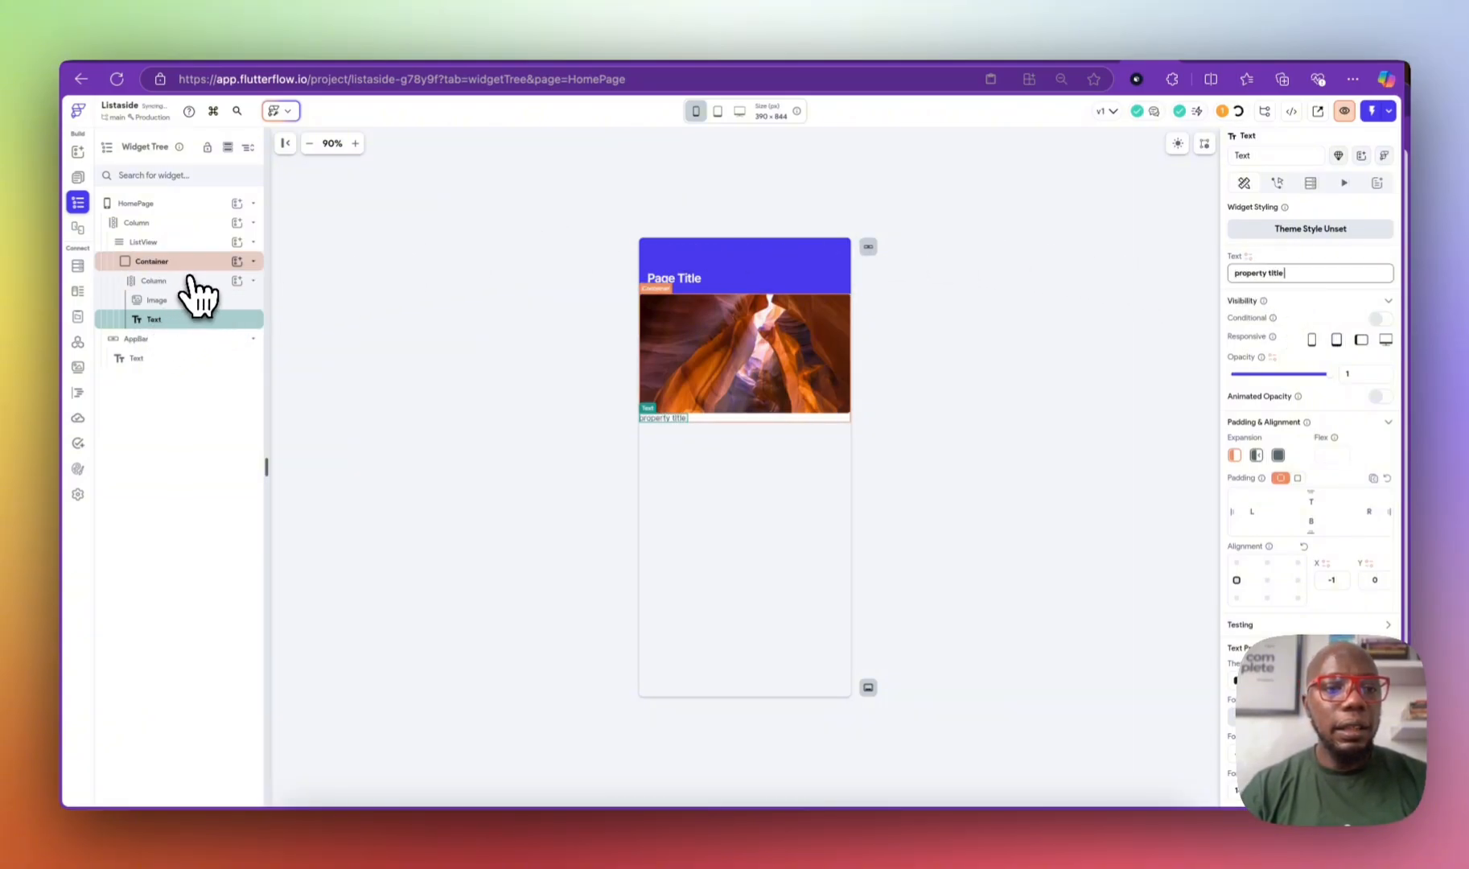
Step: Give the property title a larger title text style, trying Title Medium first
click(236, 279)
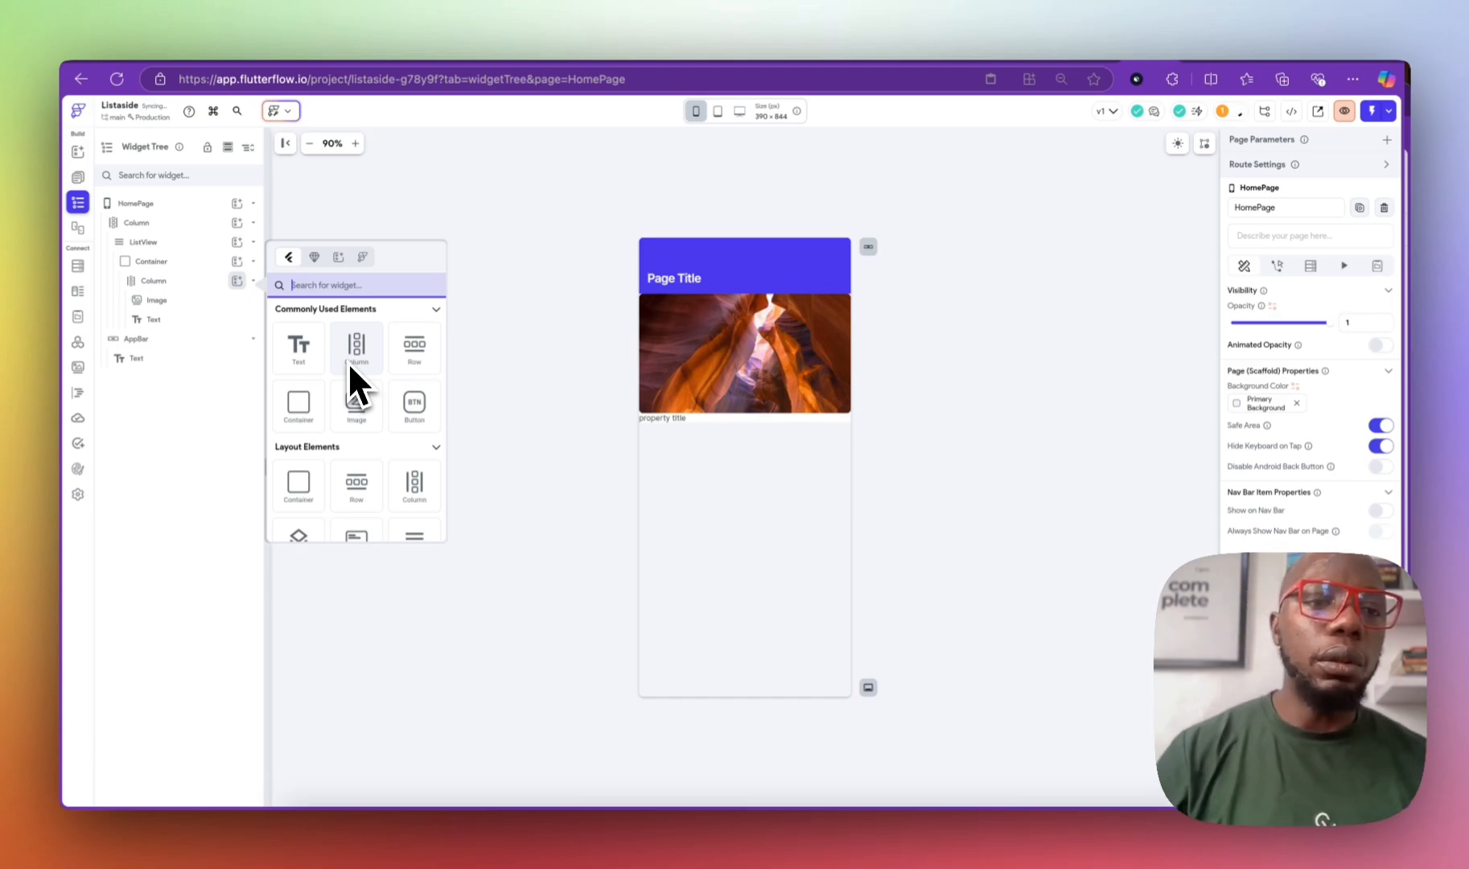
click(190, 319)
click(190, 318)
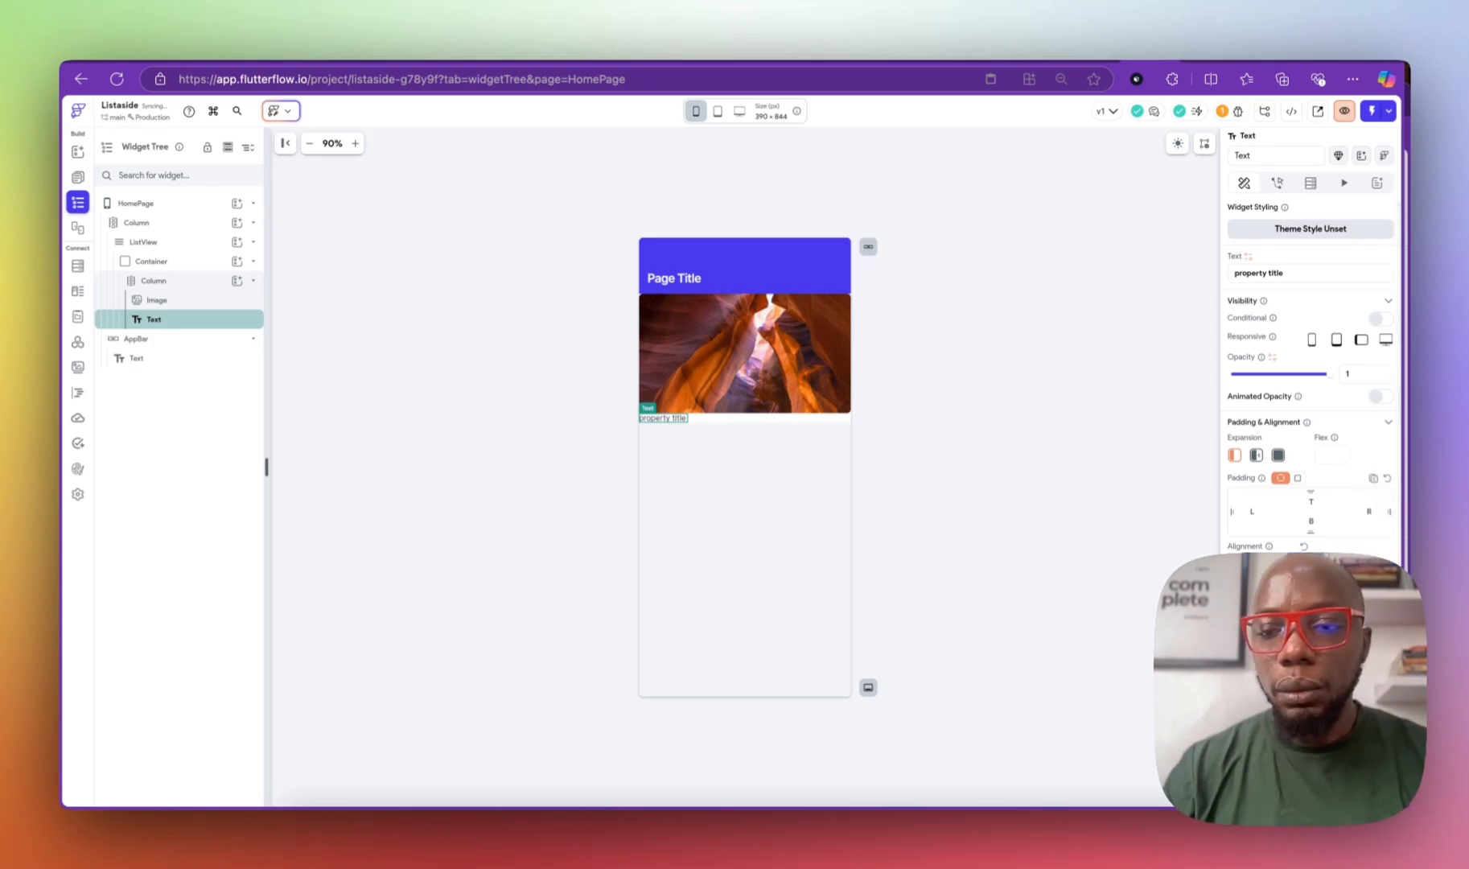
click(1287, 681)
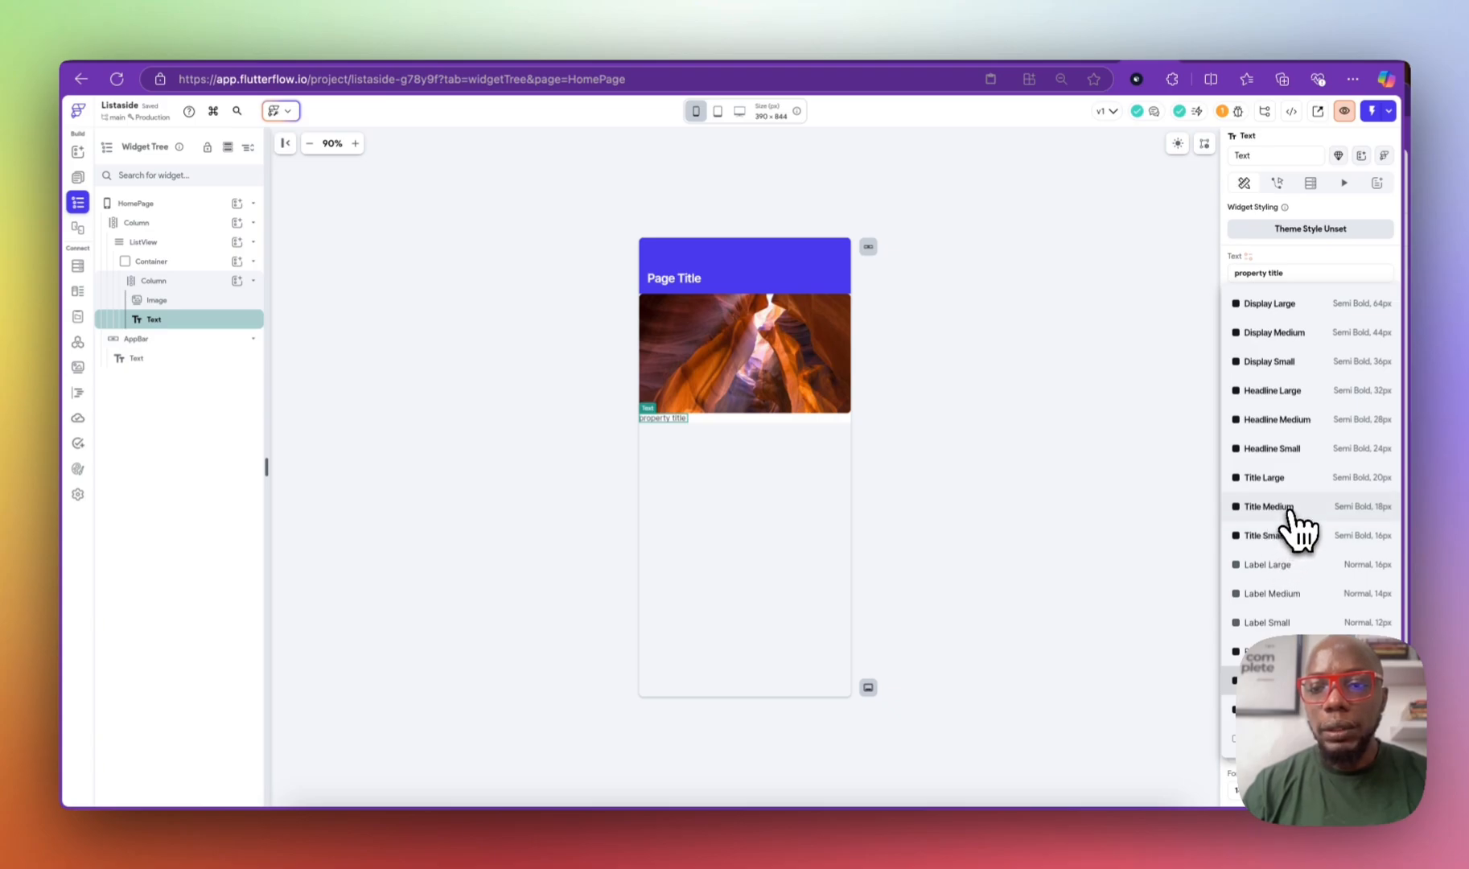
click(1289, 510)
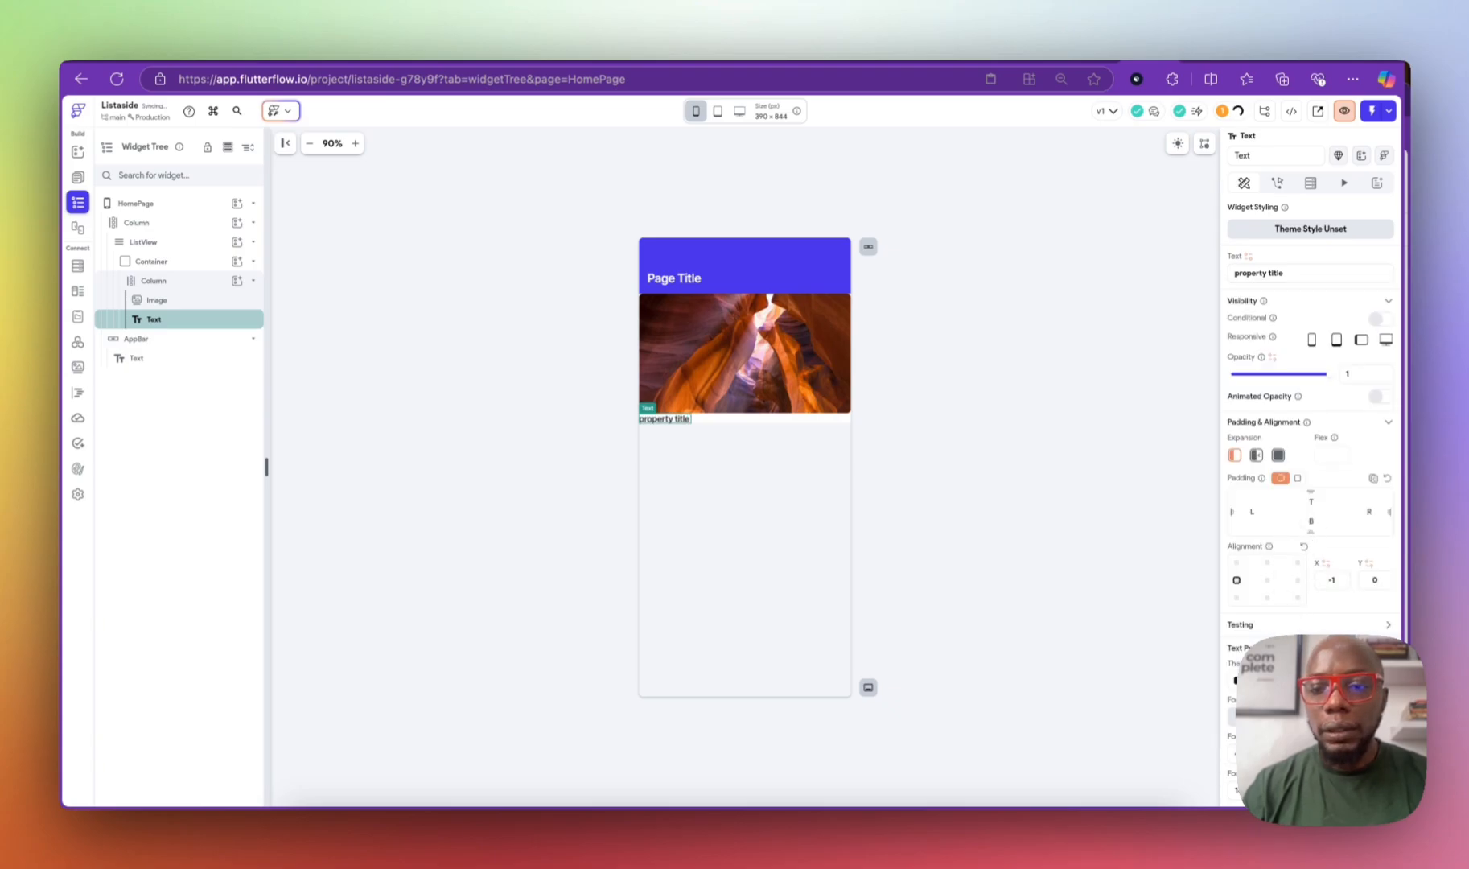
click(1304, 682)
click(1299, 525)
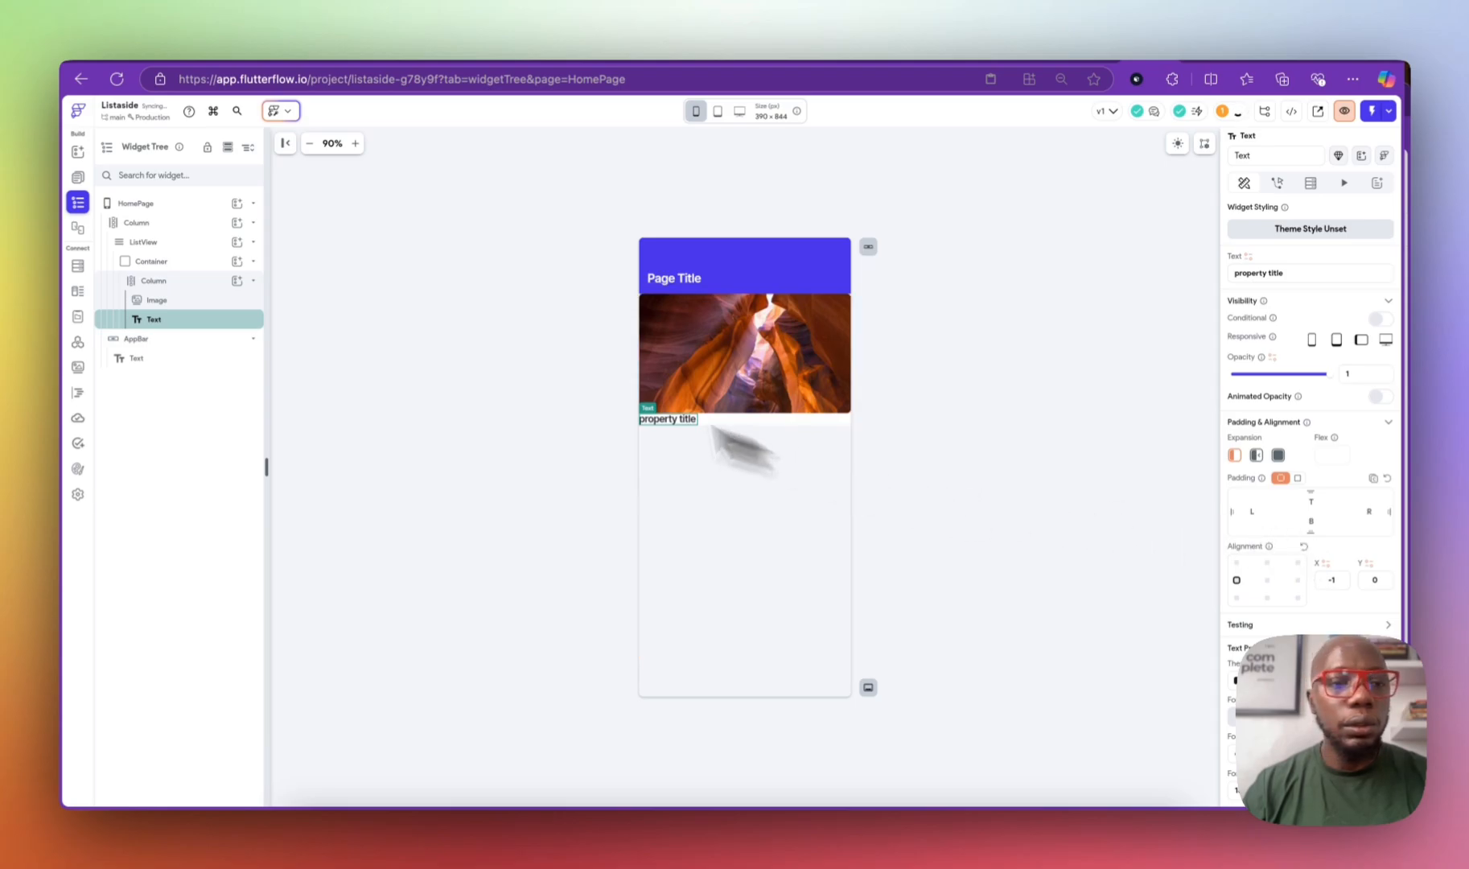
Step: Set the card Column's item spacing to 8 and left padding to 8
click(197, 279)
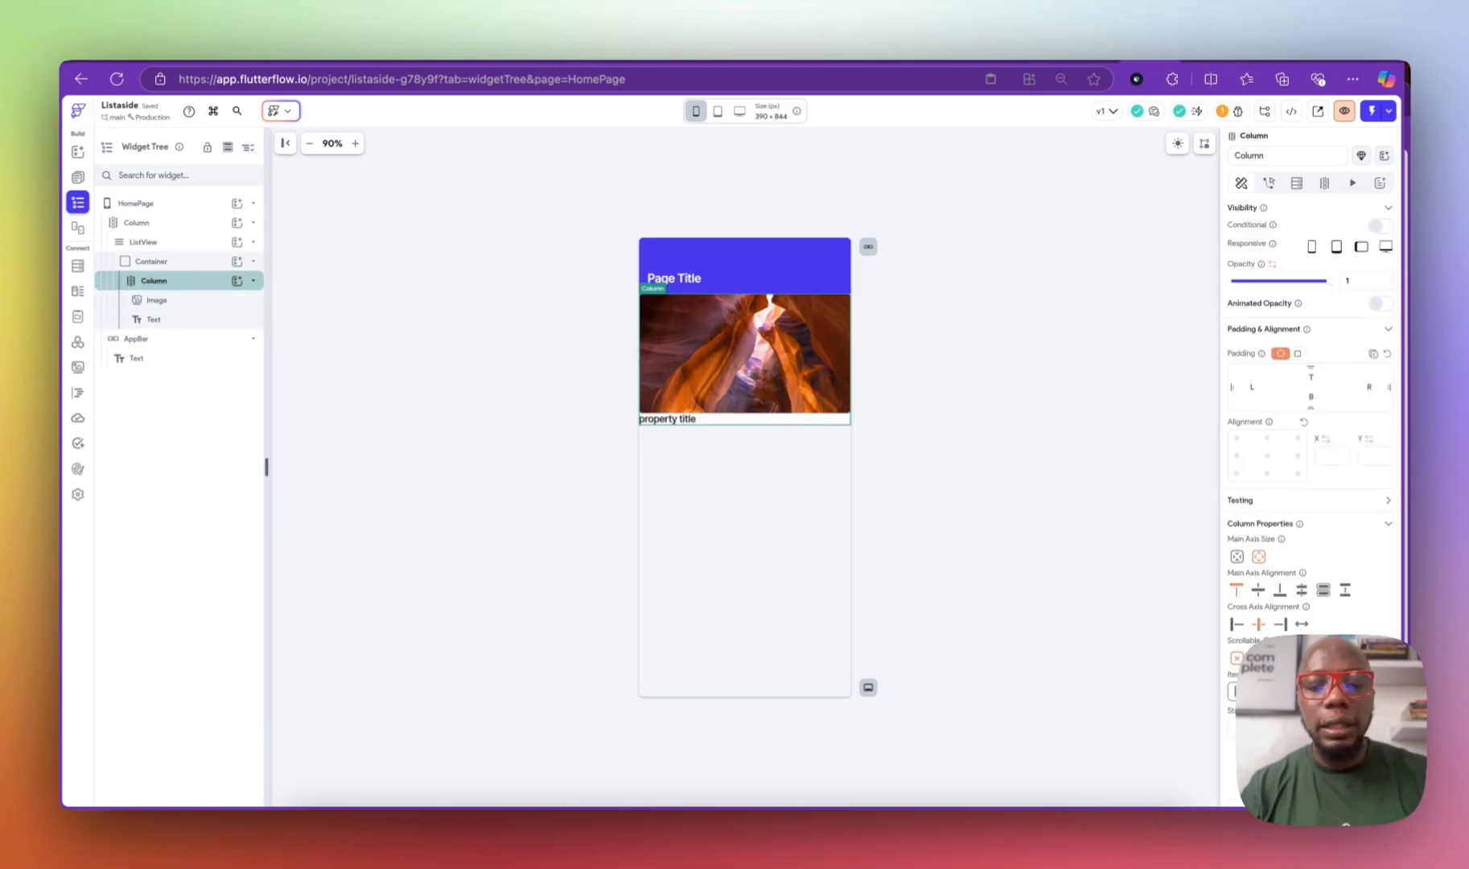
text(8)
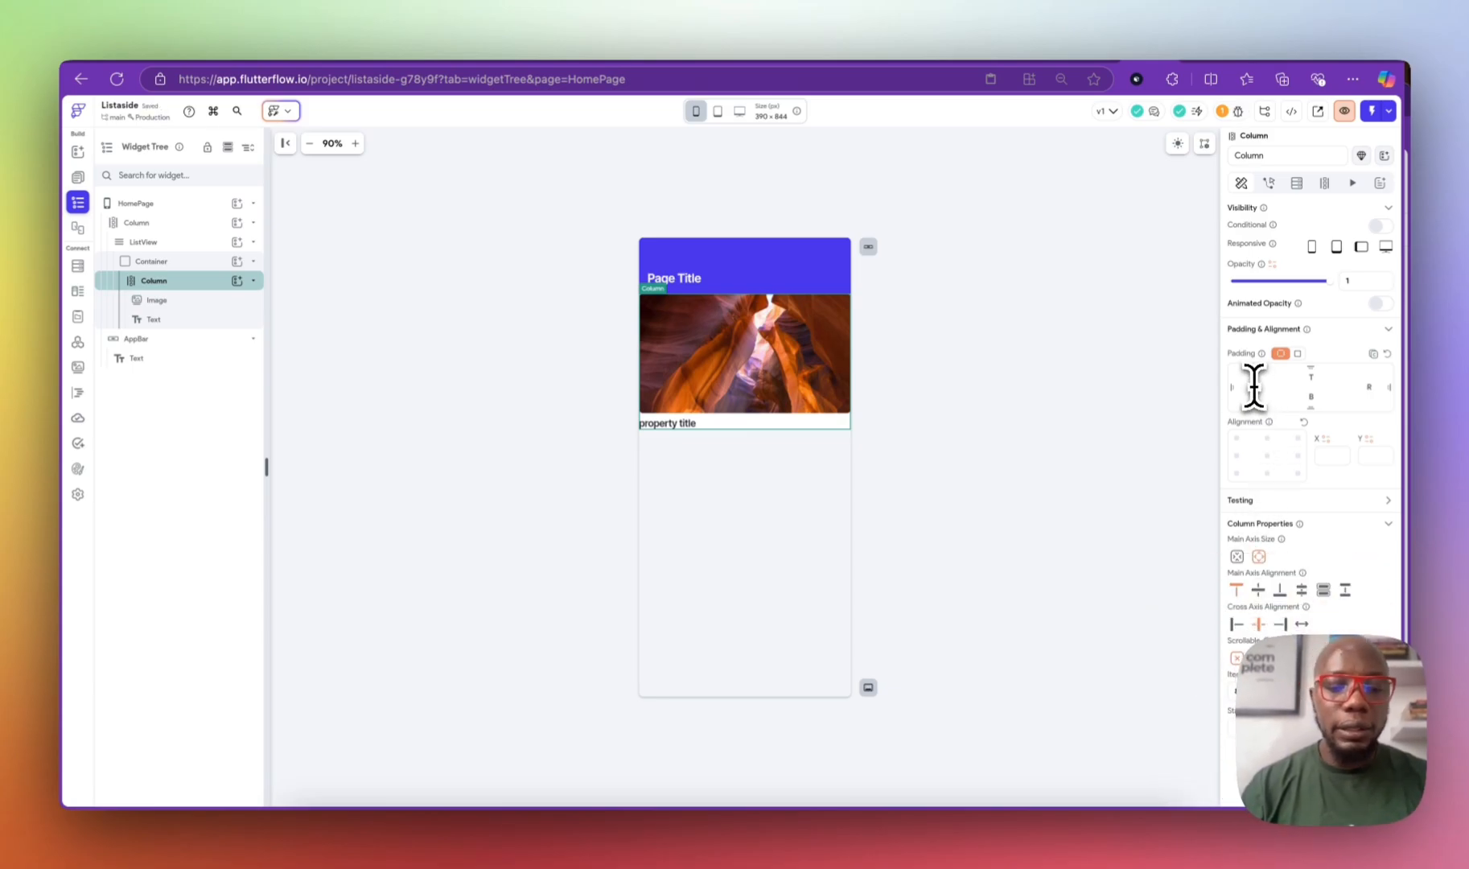
text(8)
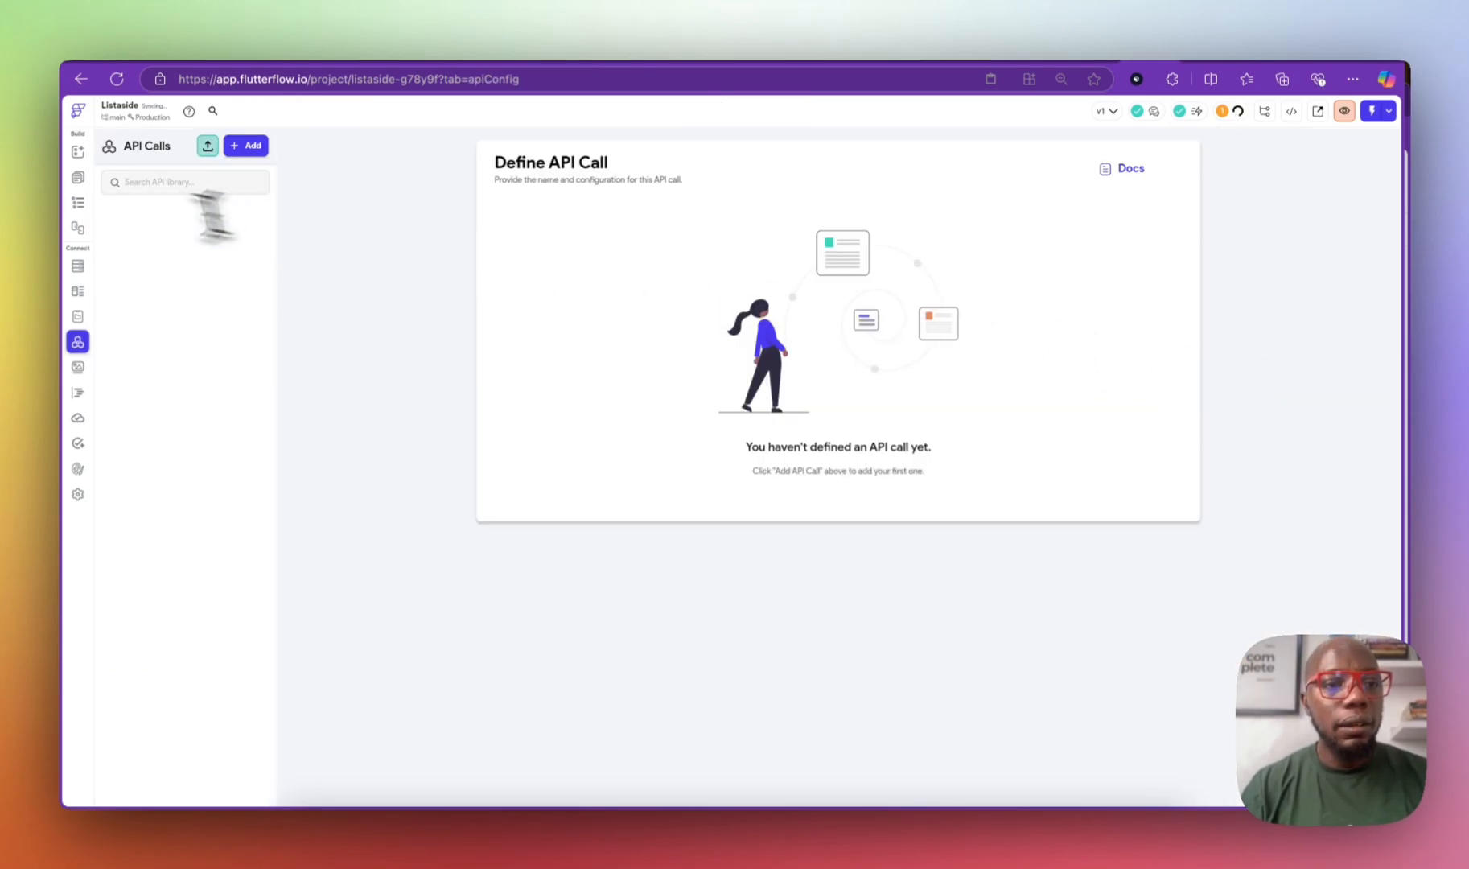
Step: Return to the HomePage widget tree and inspect the ListView's Backend Query settings
click(77, 177)
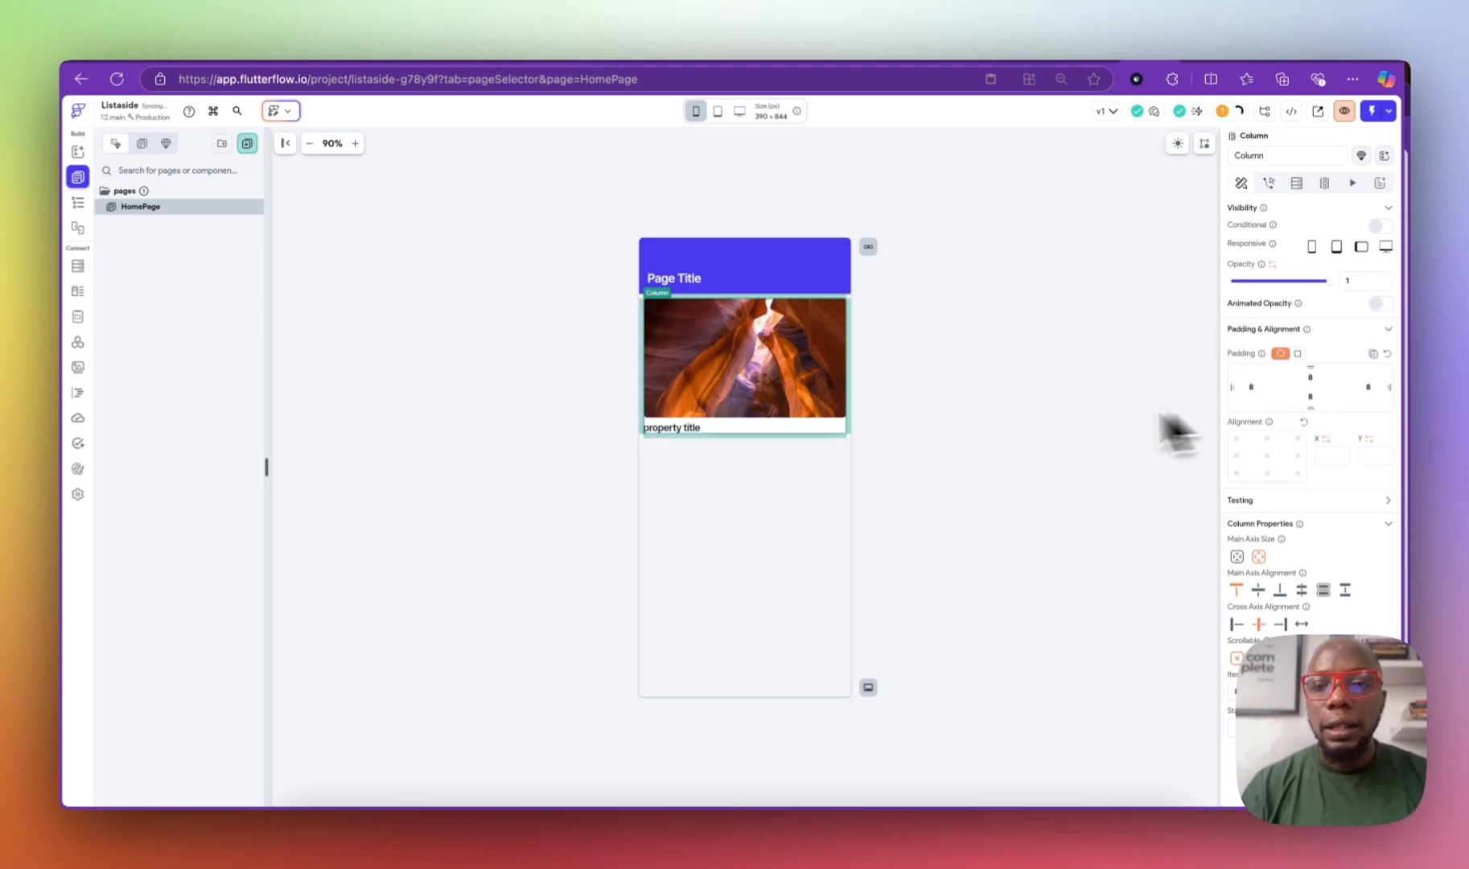
click(1006, 454)
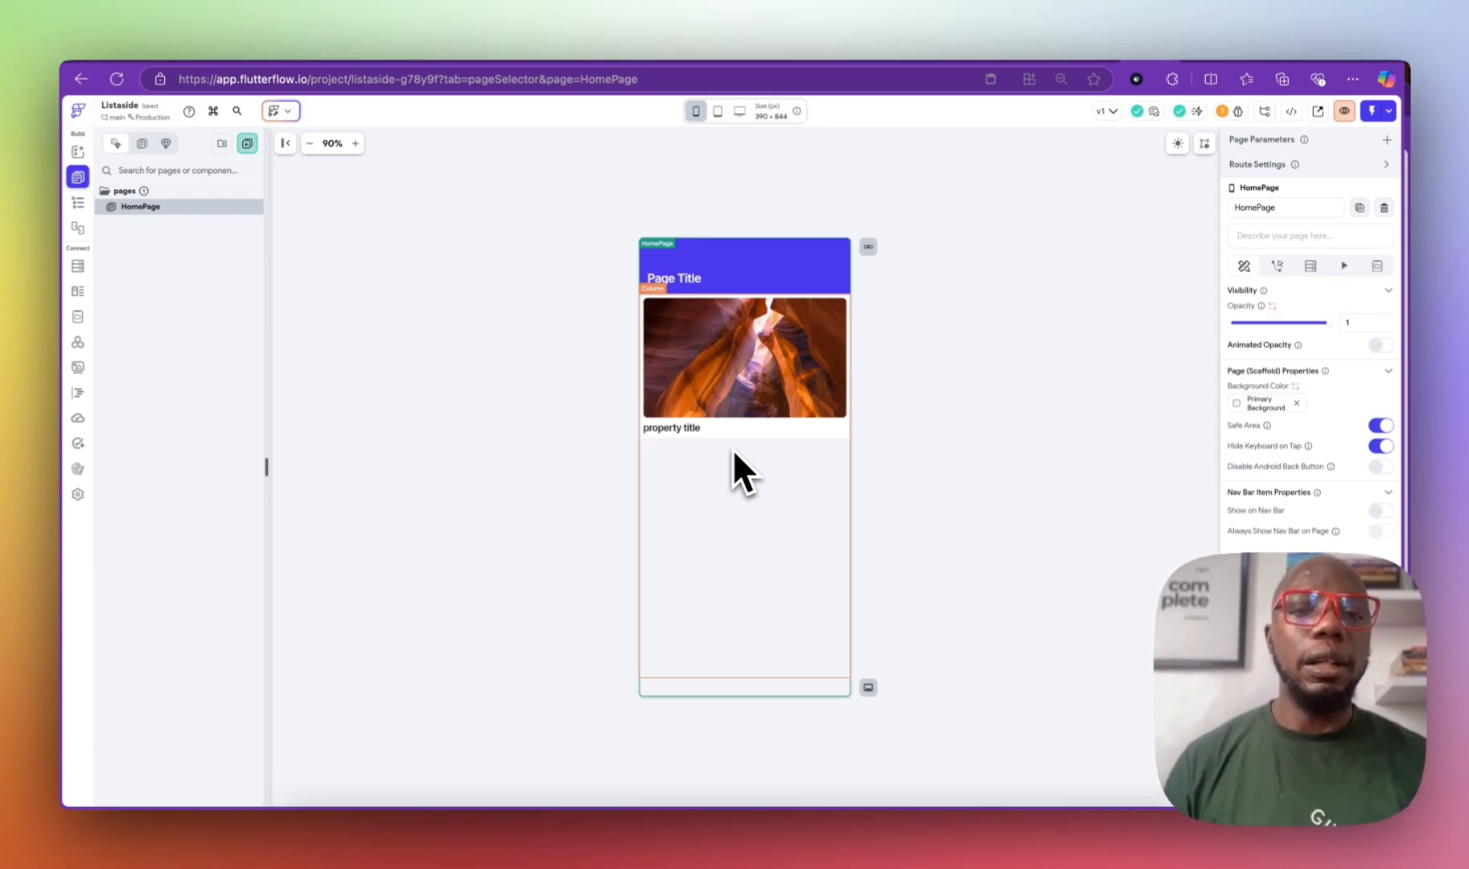
click(77, 202)
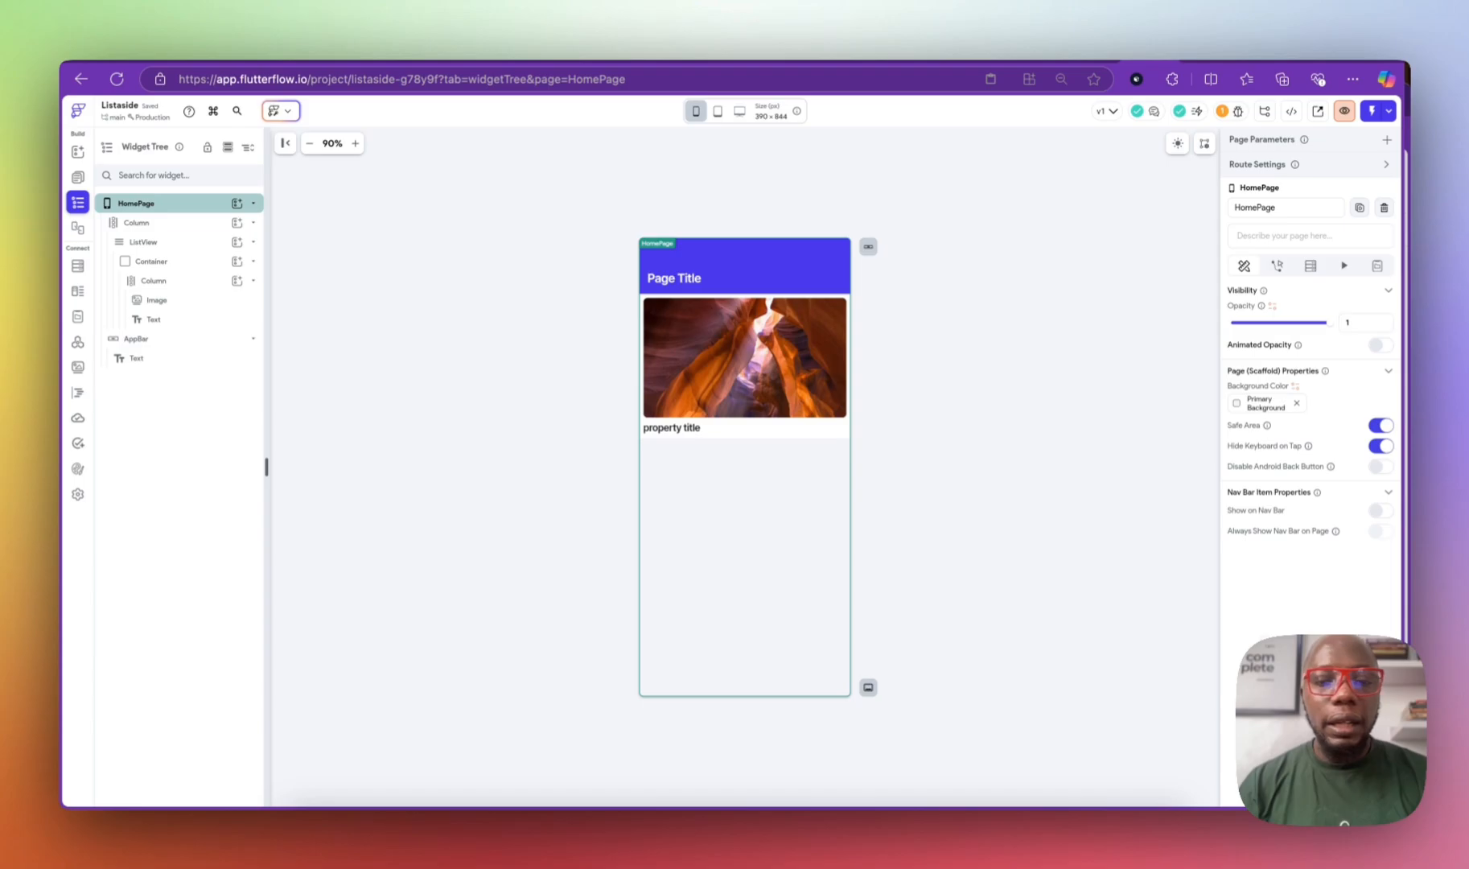
click(186, 243)
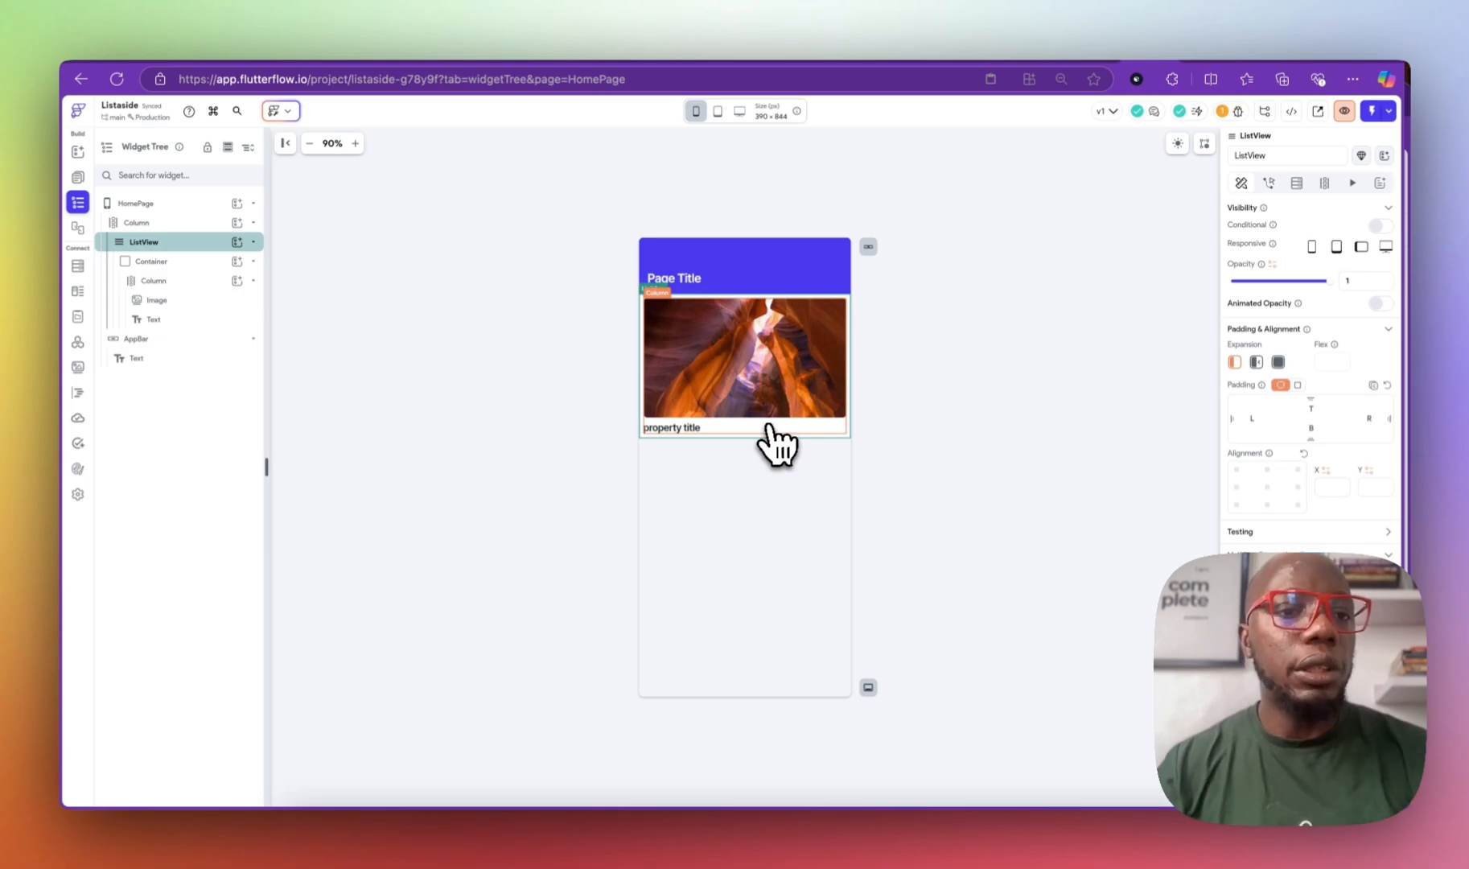
click(1295, 183)
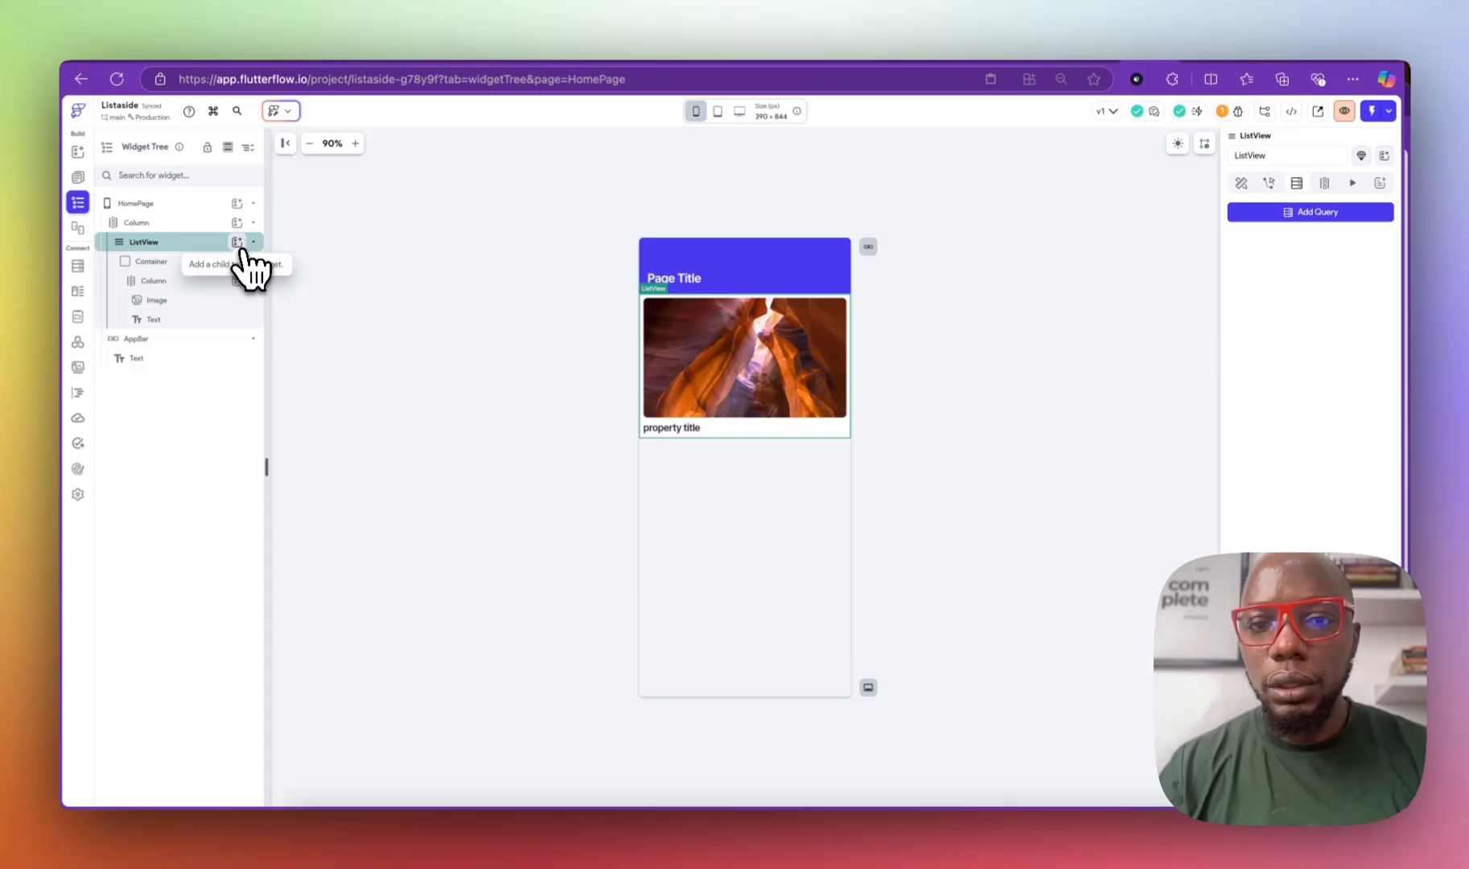
click(833, 257)
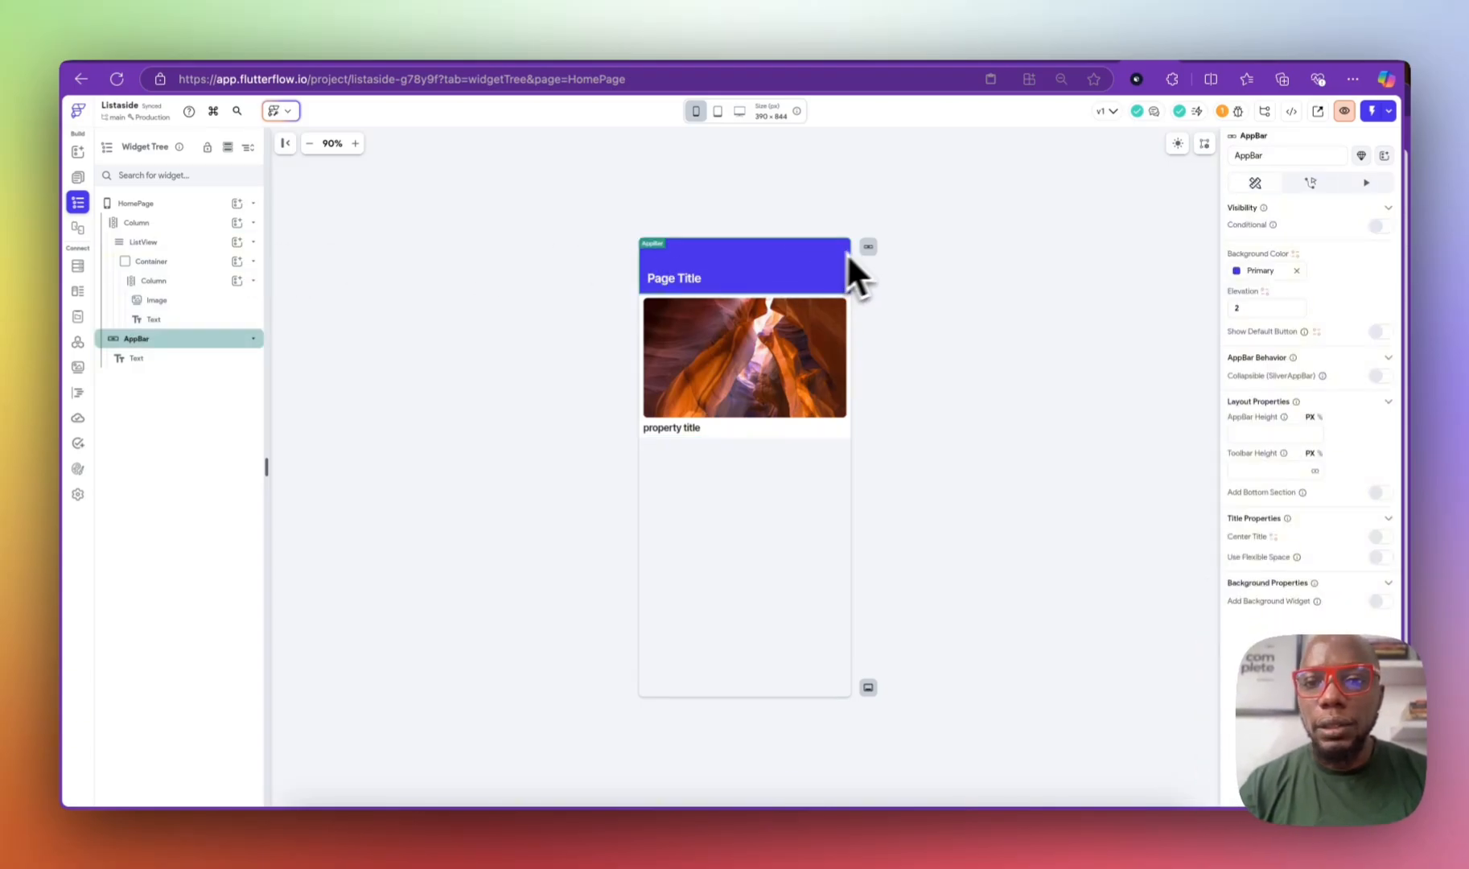
Step: Apply the Large Header back-button app bar style, then delete its back arrow, Page Title and Back texts
click(868, 246)
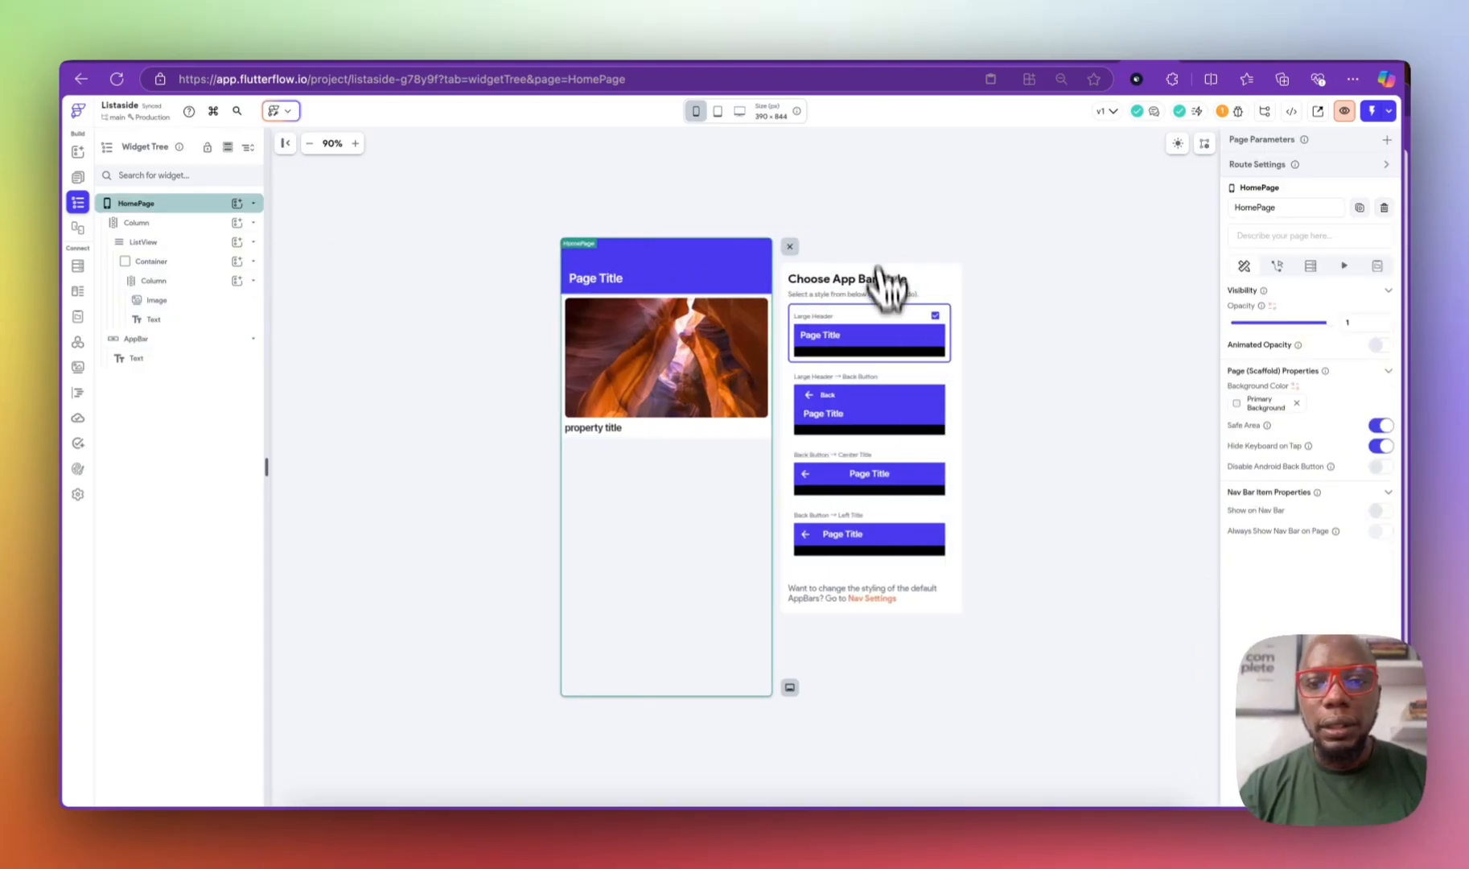
click(891, 422)
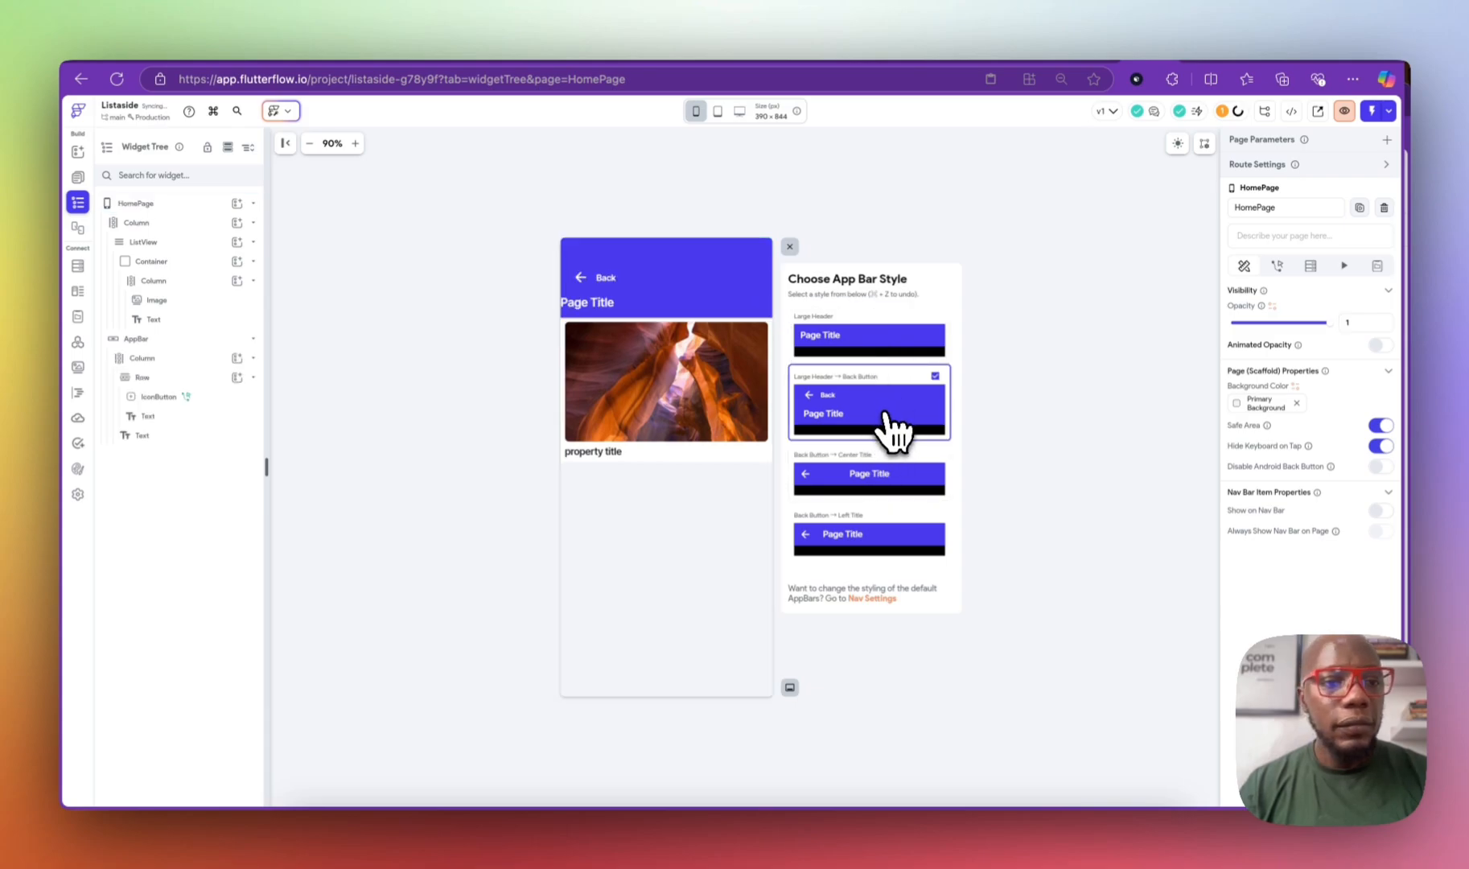
click(174, 380)
click(211, 415)
key(Delete)
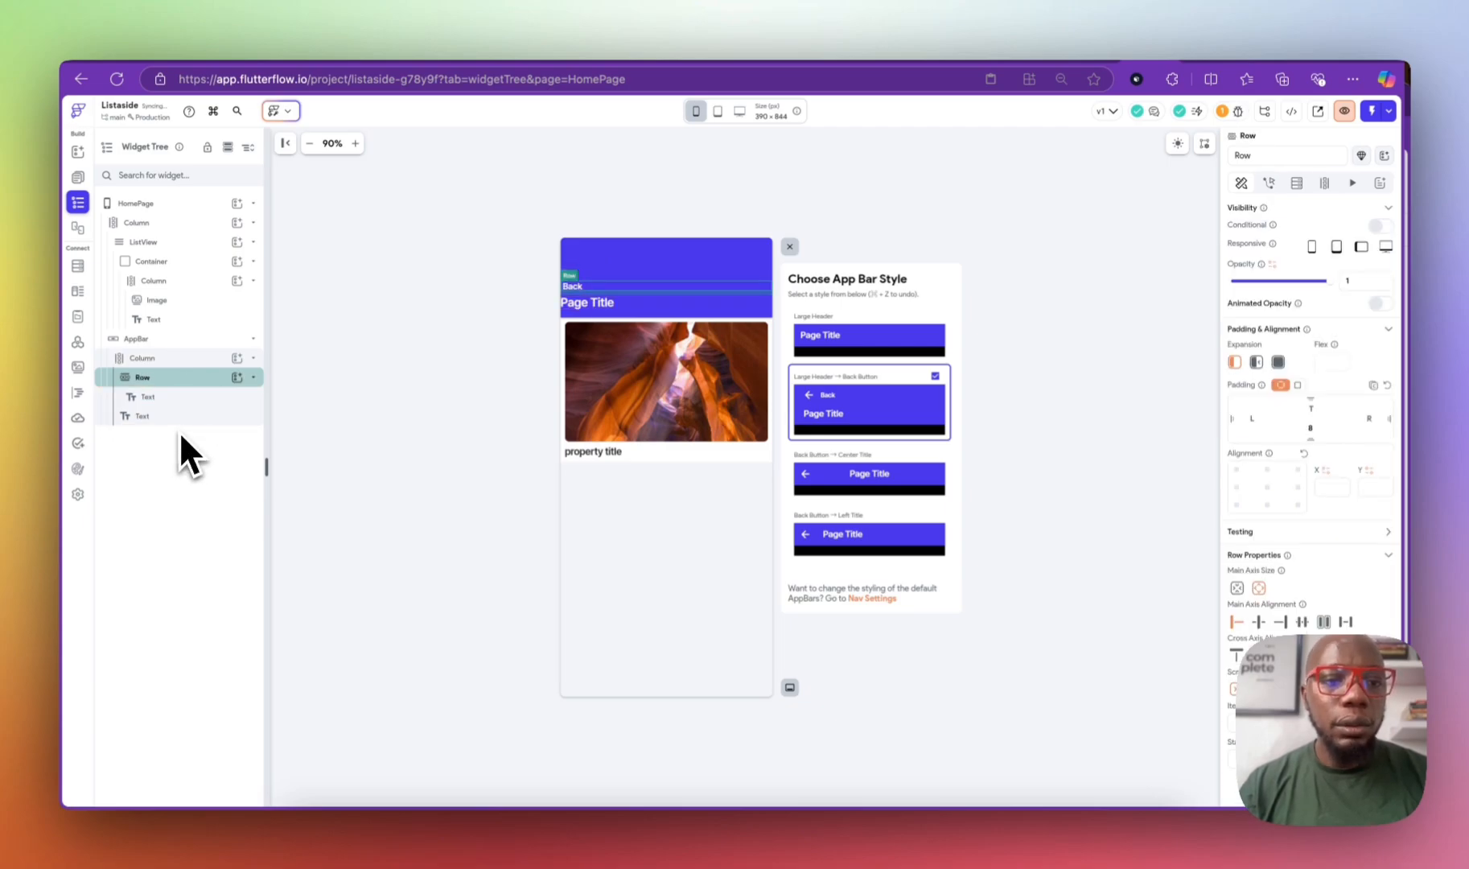
click(182, 415)
key(Delete)
click(192, 401)
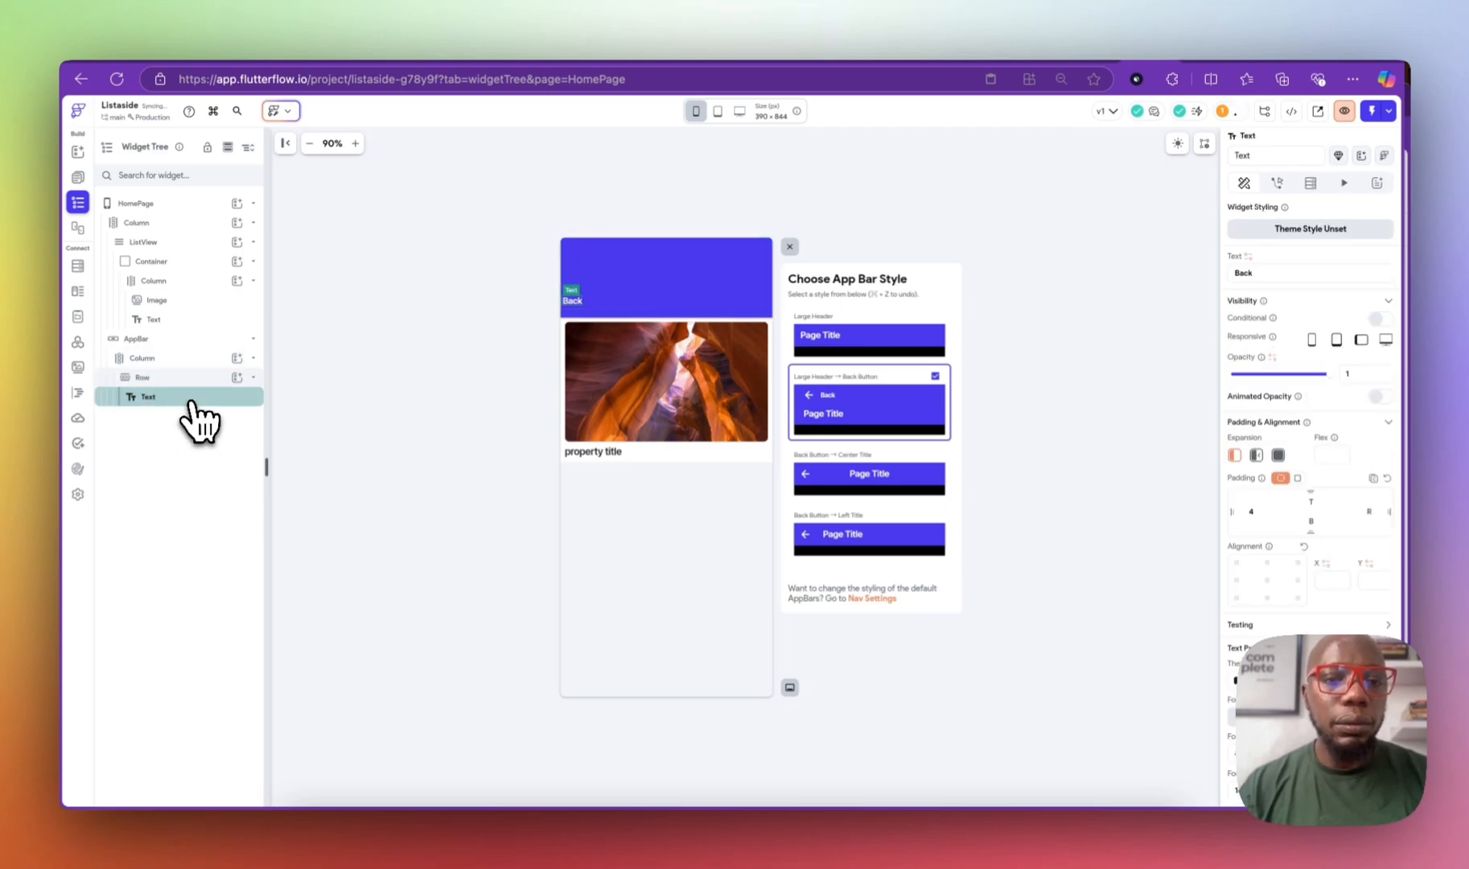
key(Delete)
Step: Begin searching the widget picker for an input widget to place in the empty Row
click(236, 378)
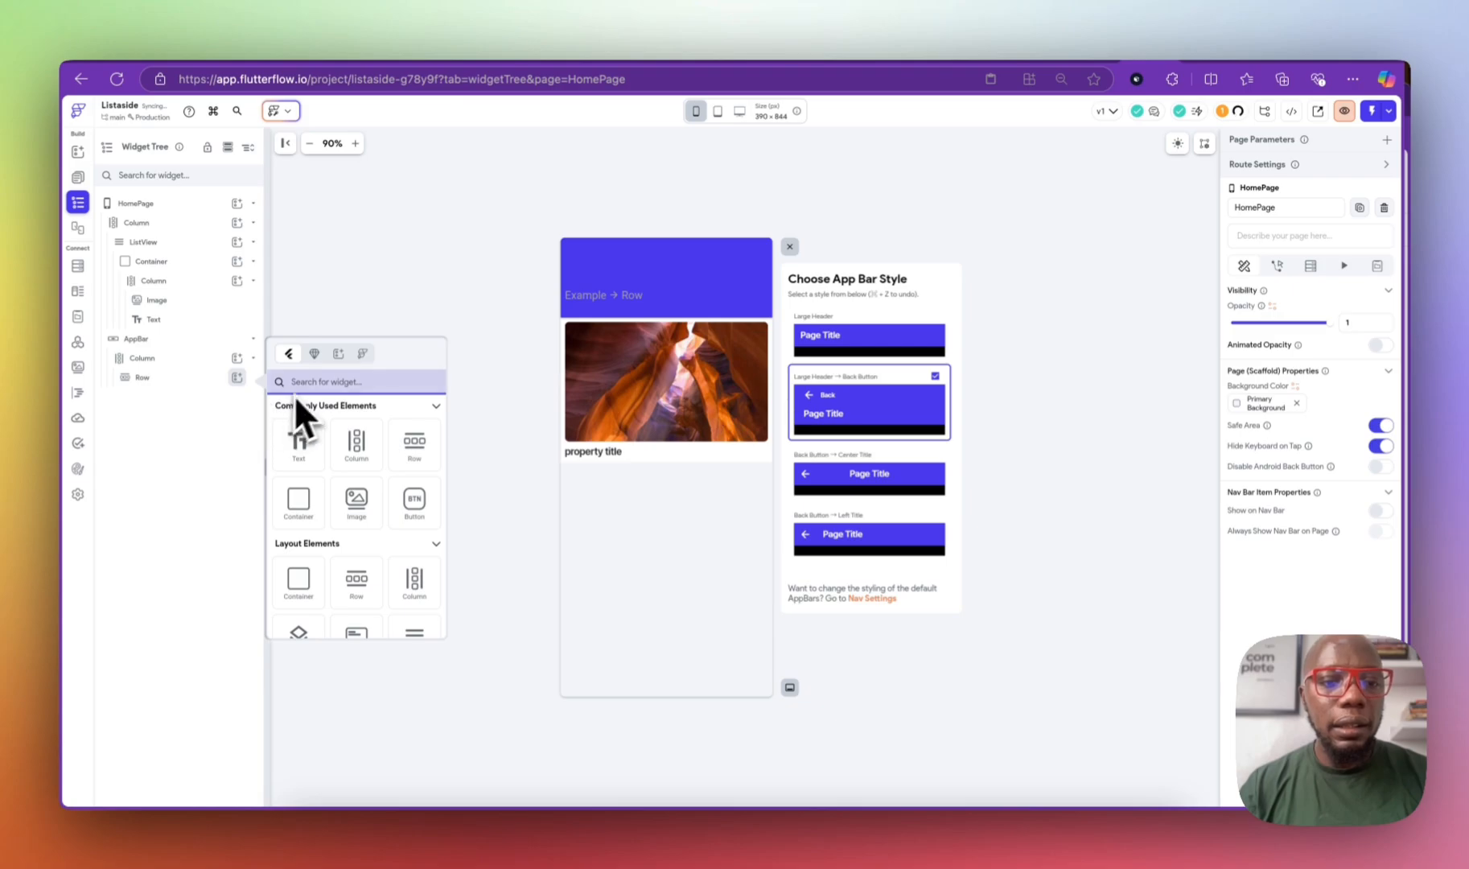
text(inp)
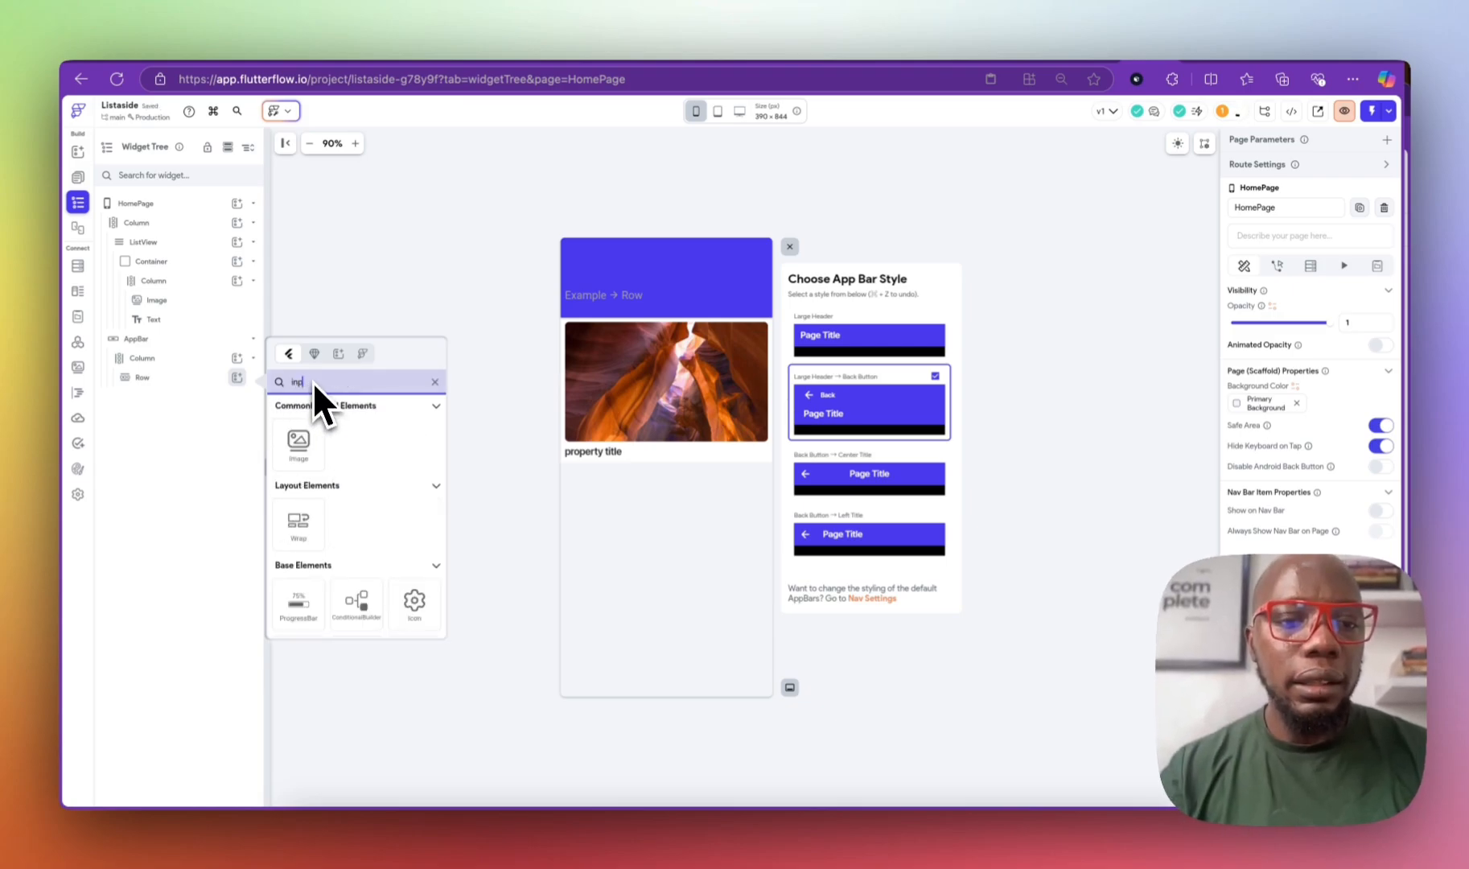
key(BackSpace)
key(BackSpace)
key(BackSpace)
Step: Search the widget picker for 'text' and add a TextField to the app bar's Row
text(t)
key(BackSpace)
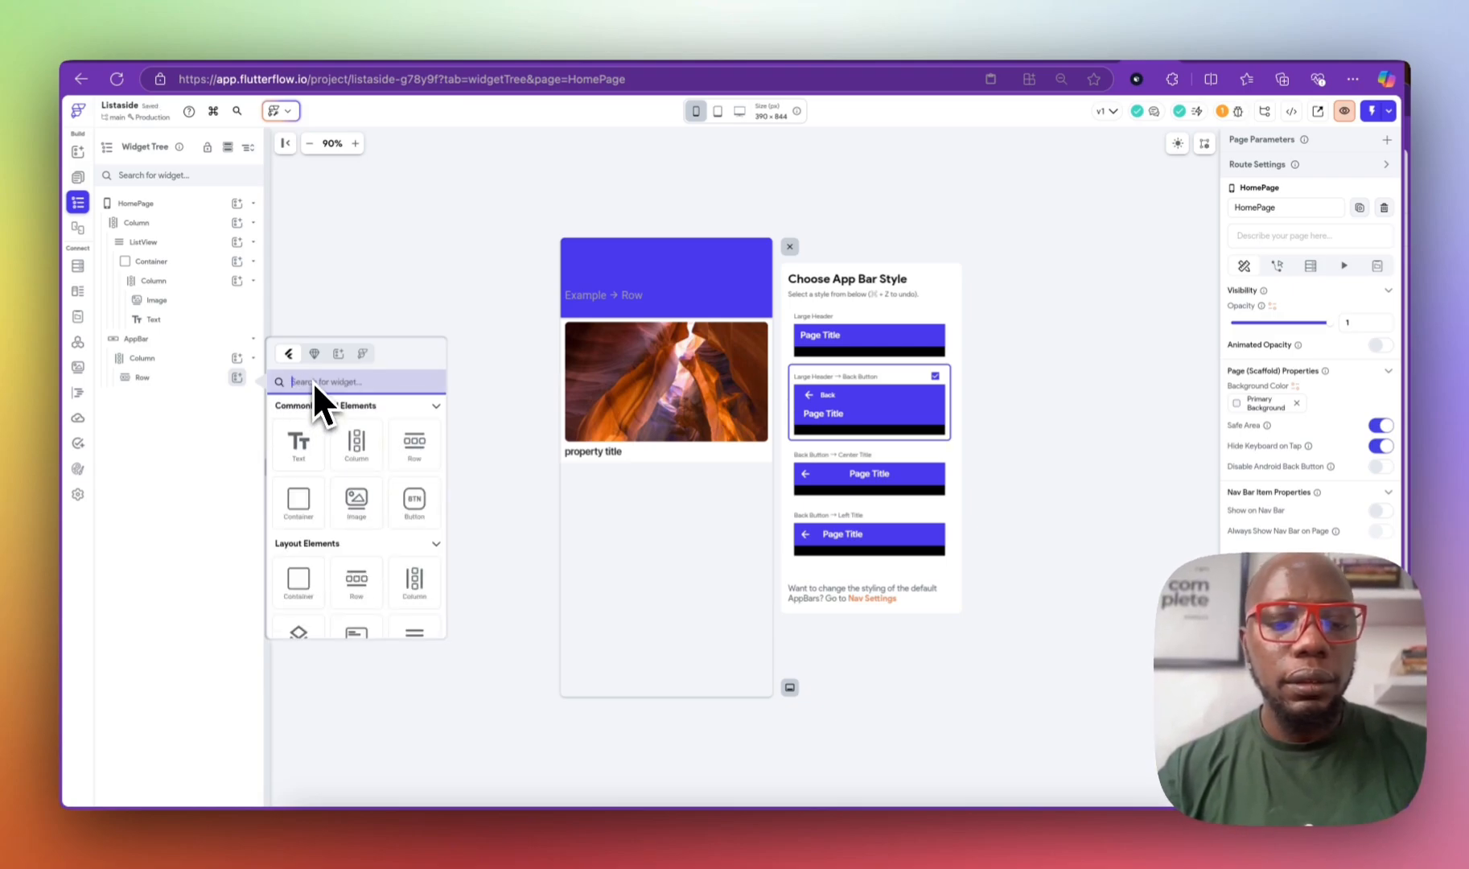
text(entry)
key(BackSpace)
key(BackSpace)
key(BackSpace)
key(BackSpace)
key(BackSpace)
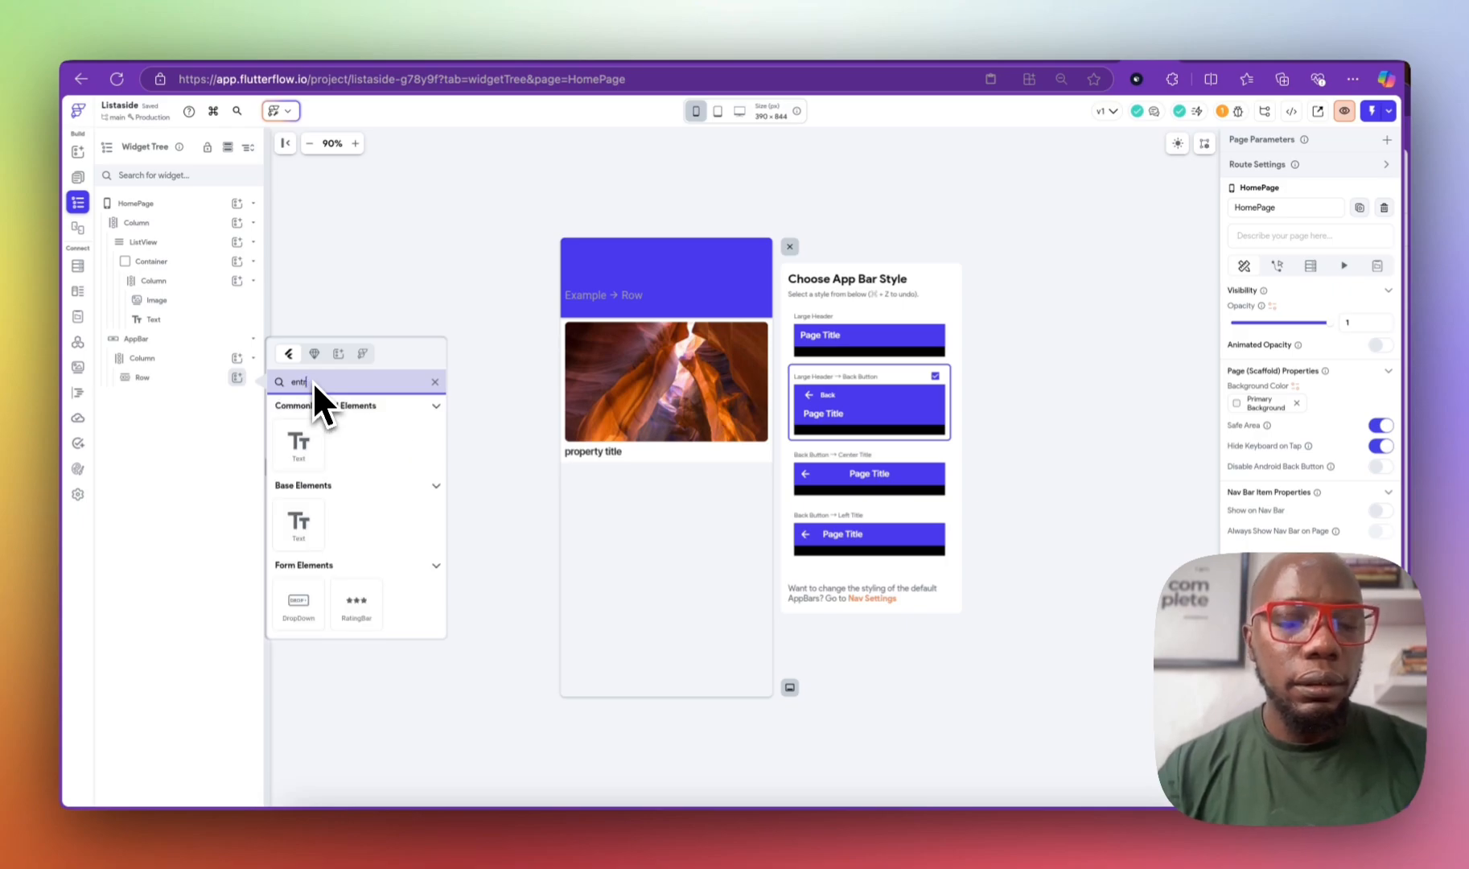
text(text)
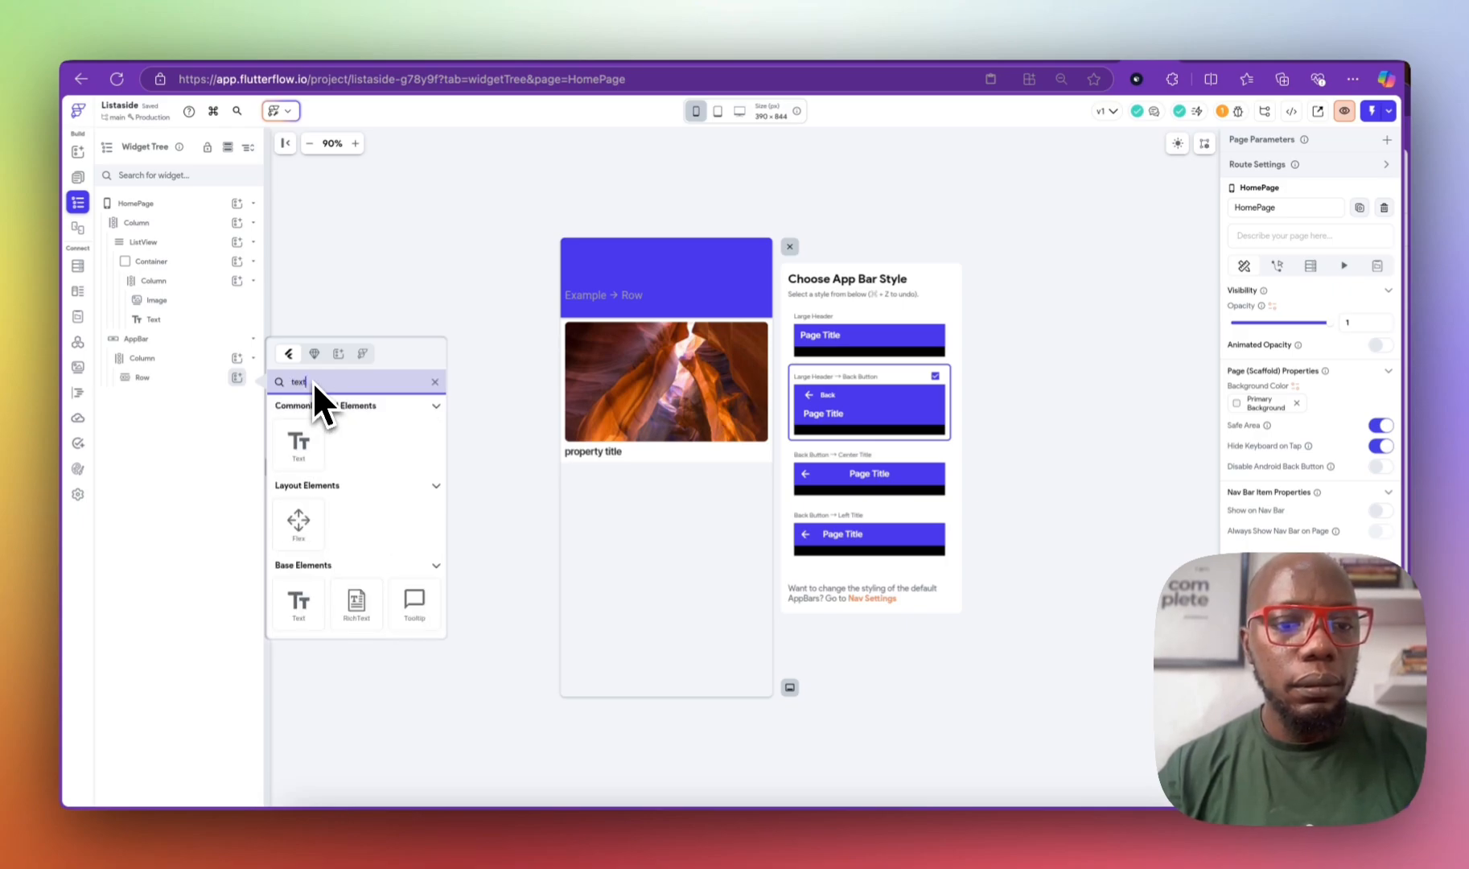
scroll(363, 534, down, 3)
click(297, 583)
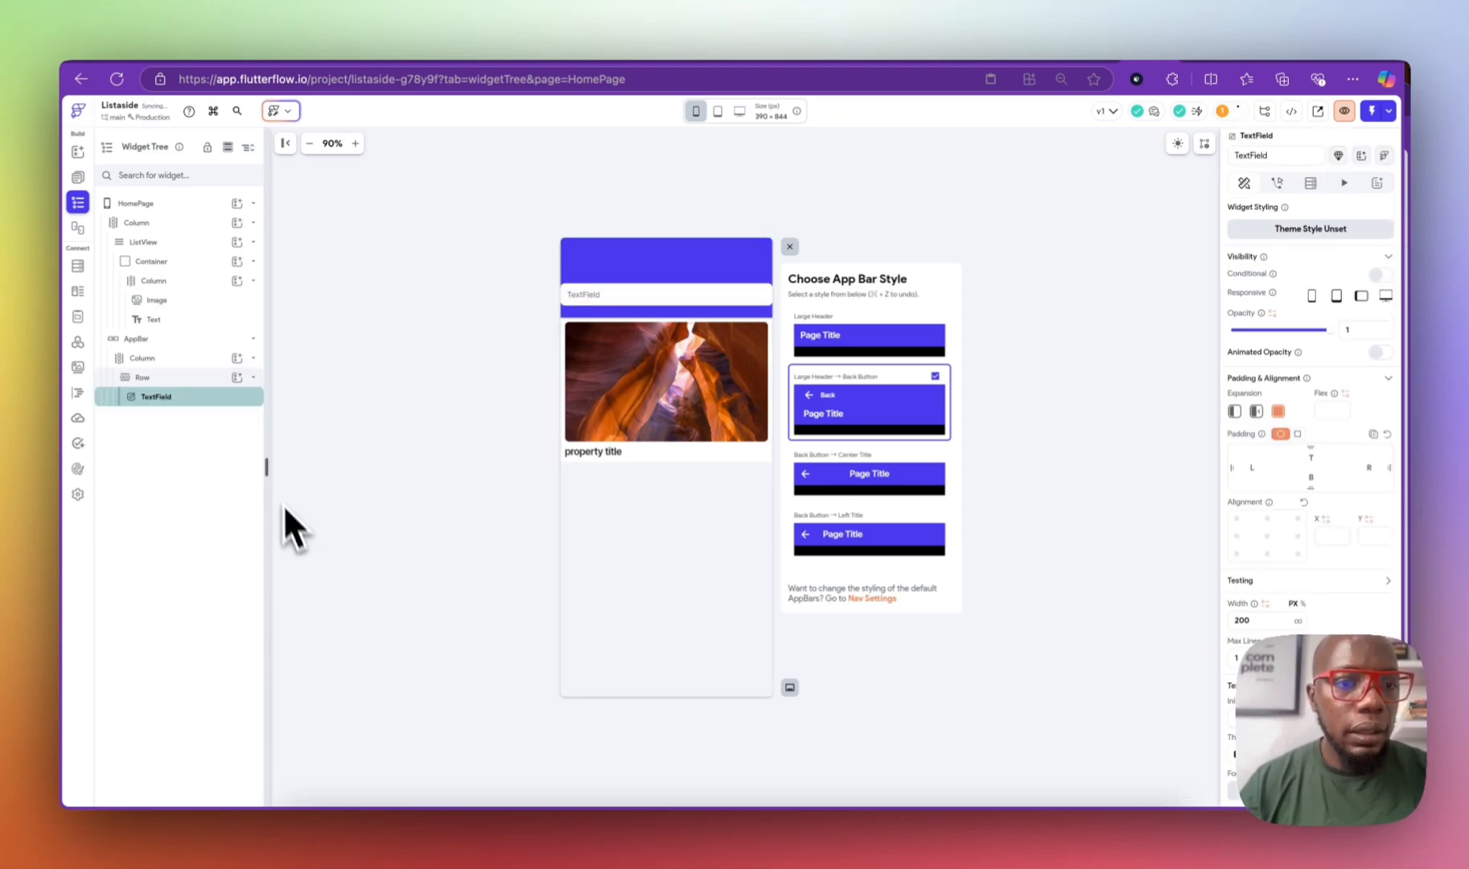
click(193, 378)
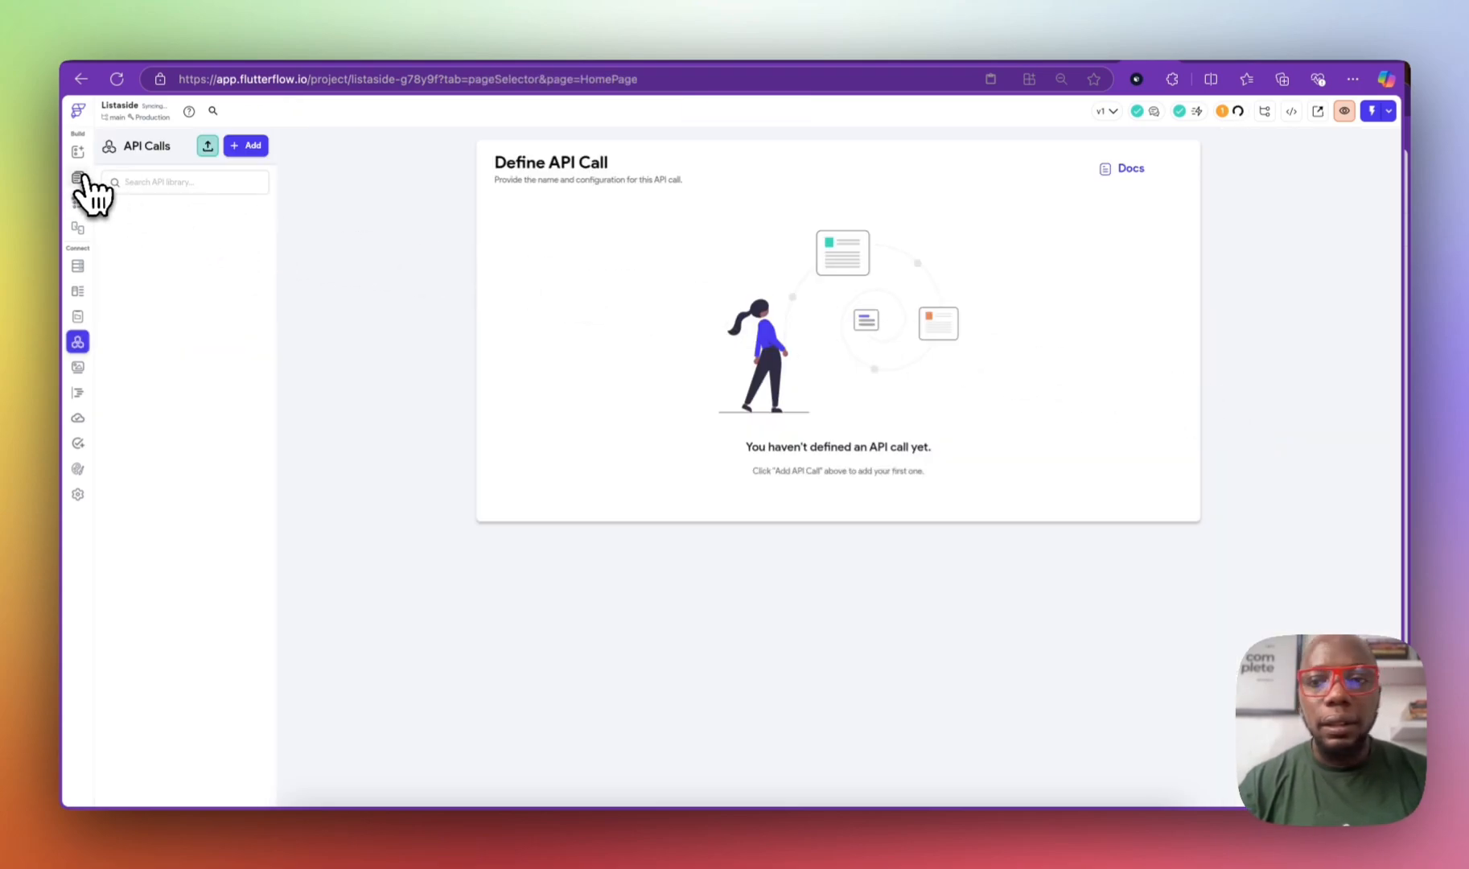
click(78, 178)
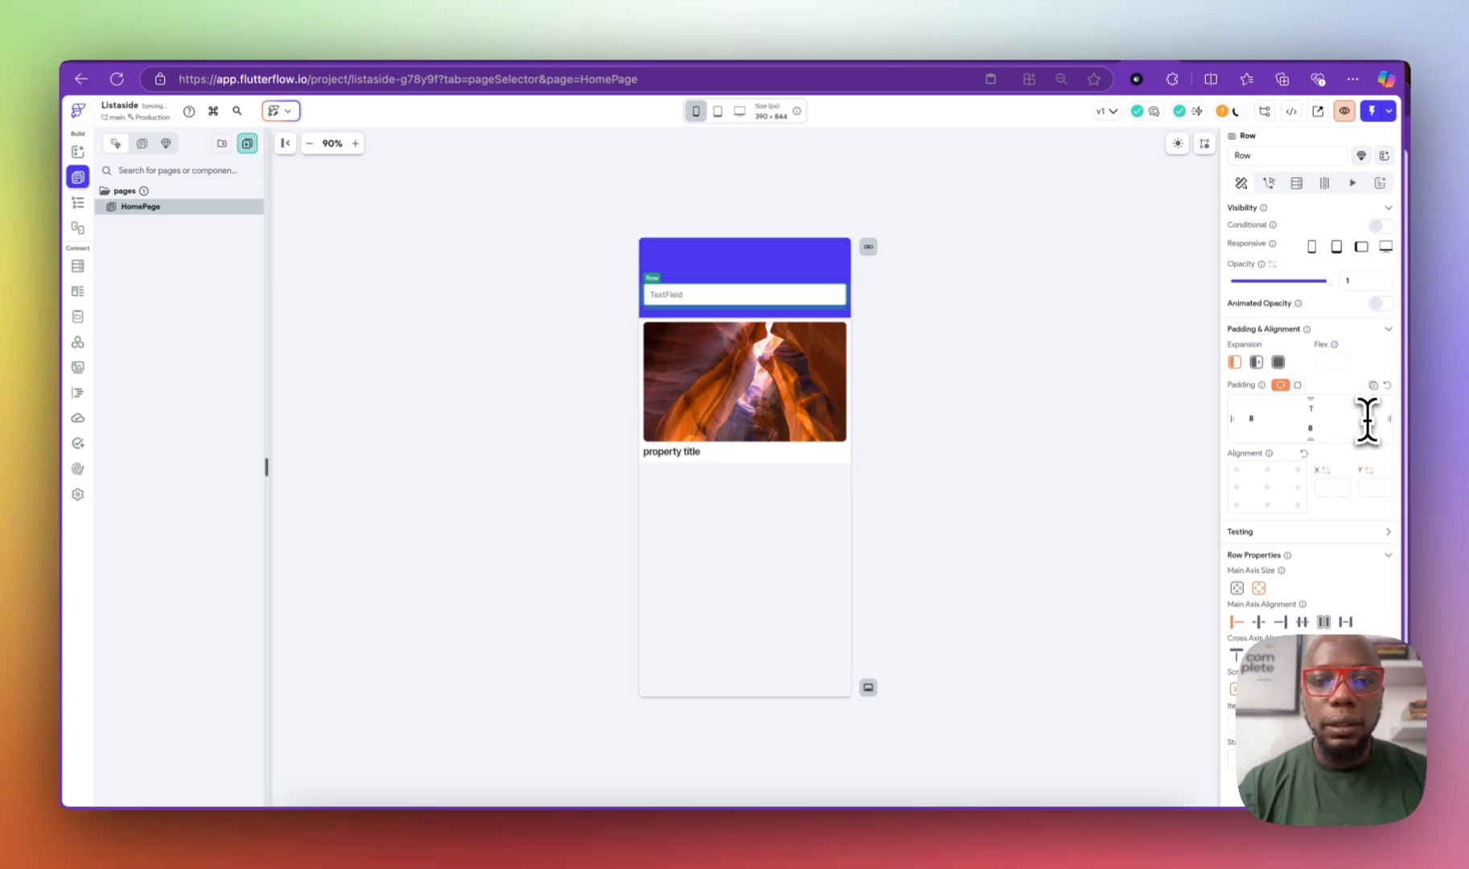
click(727, 291)
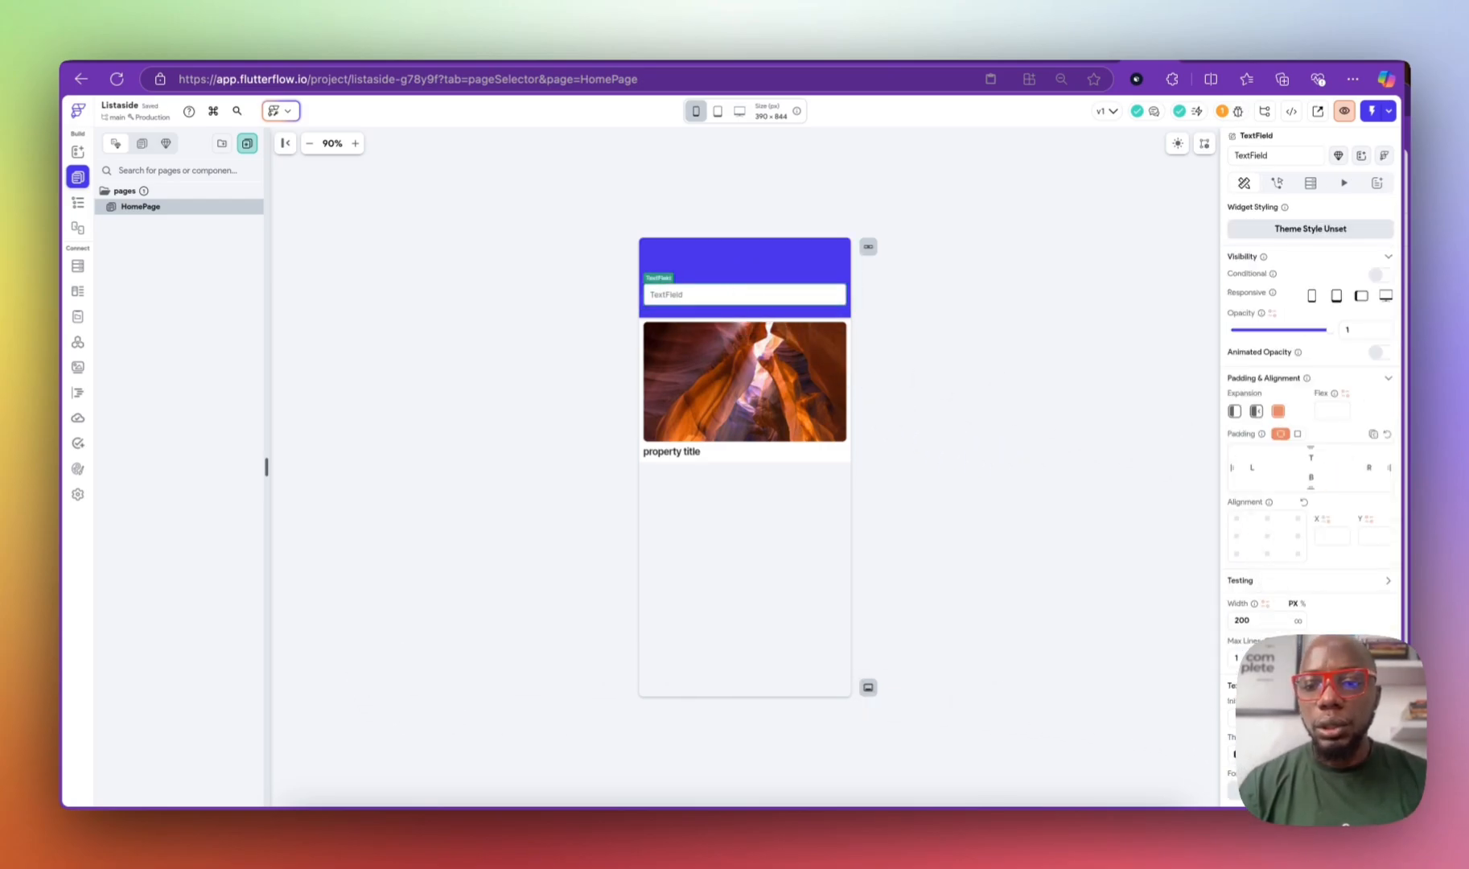
Step: Set the header TextField's hint text to 'search'
scroll(1309, 402, down, 10)
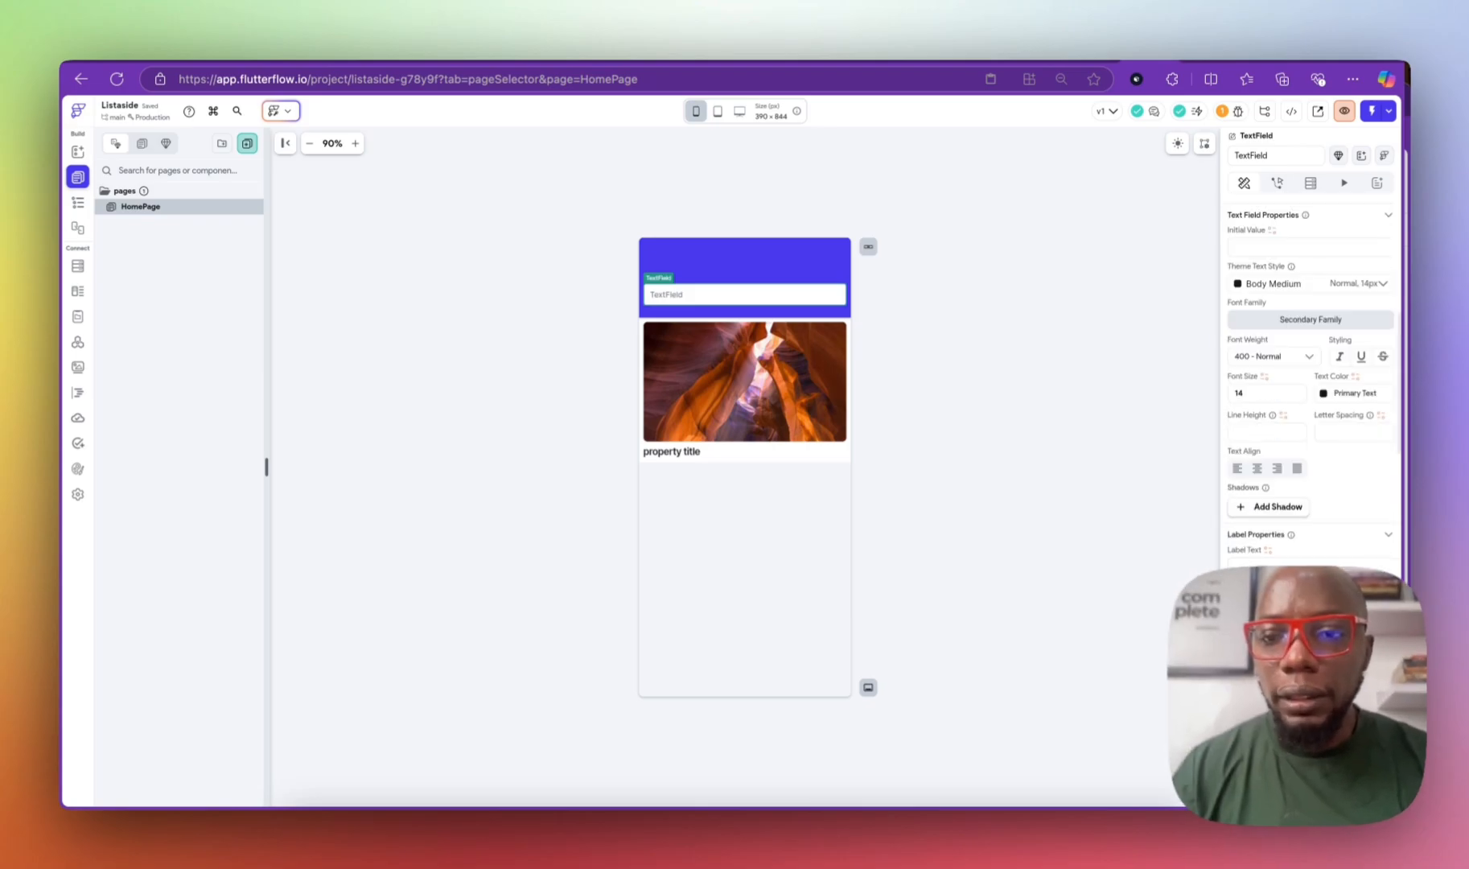
scroll(1298, 443, down, 5)
double_click(1229, 375)
text(search)
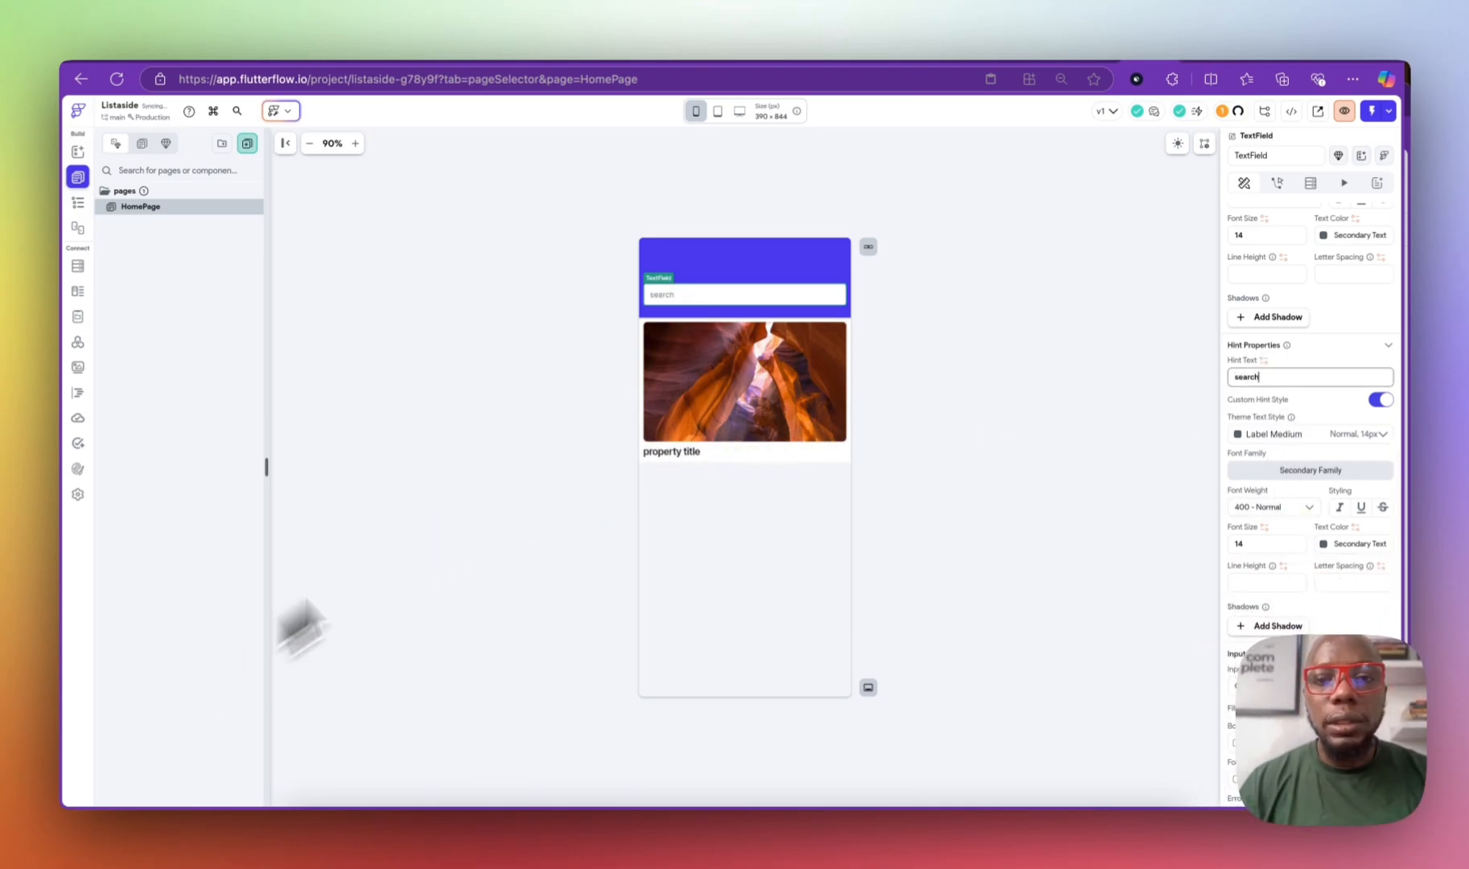
click(917, 318)
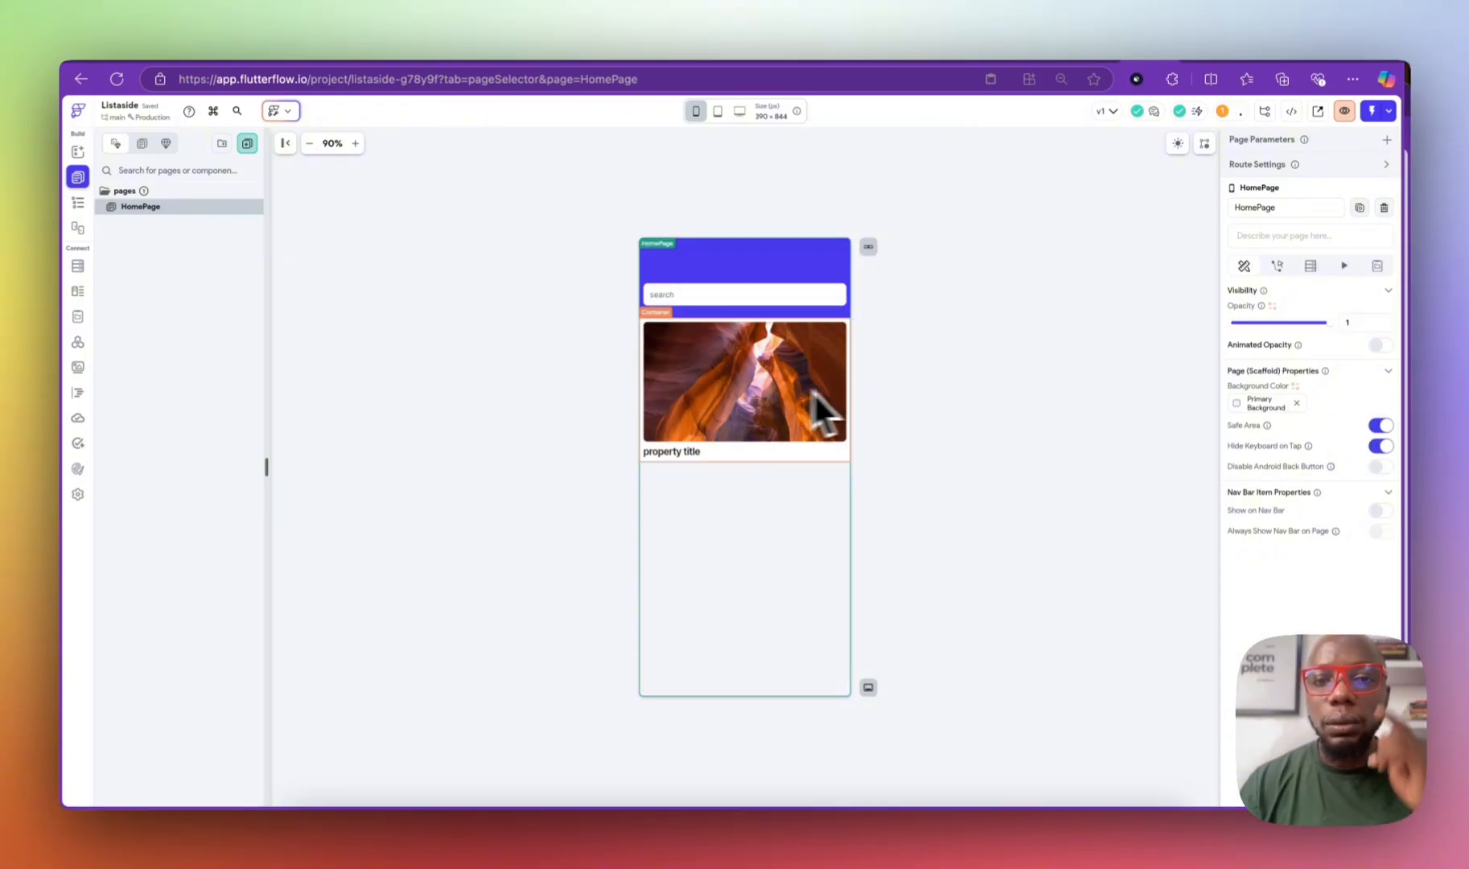
click(77, 202)
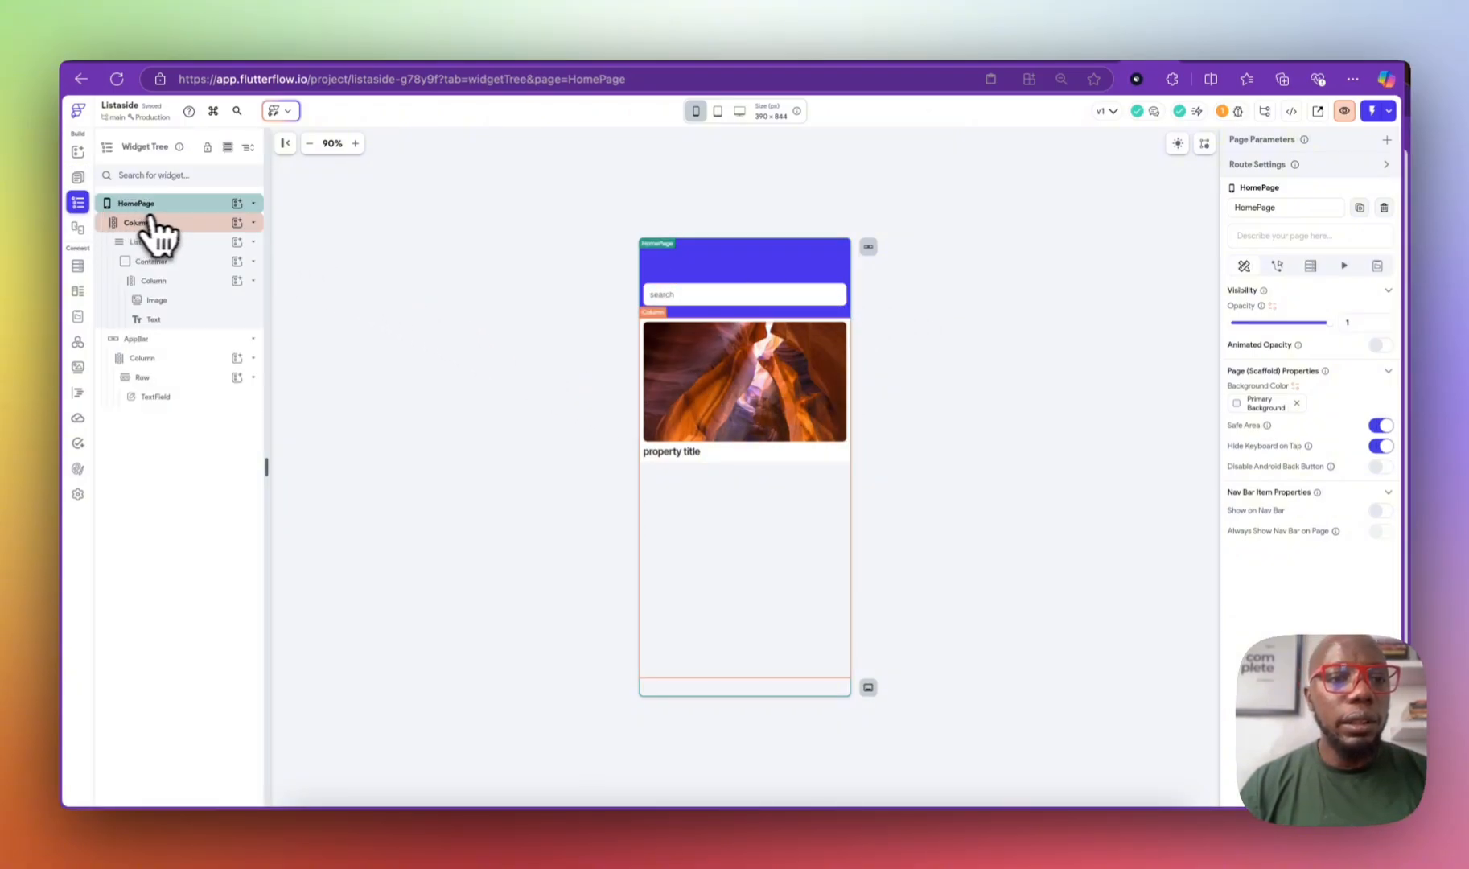
Step: Add a page backend query on the property collection returning a list of documents
click(1276, 266)
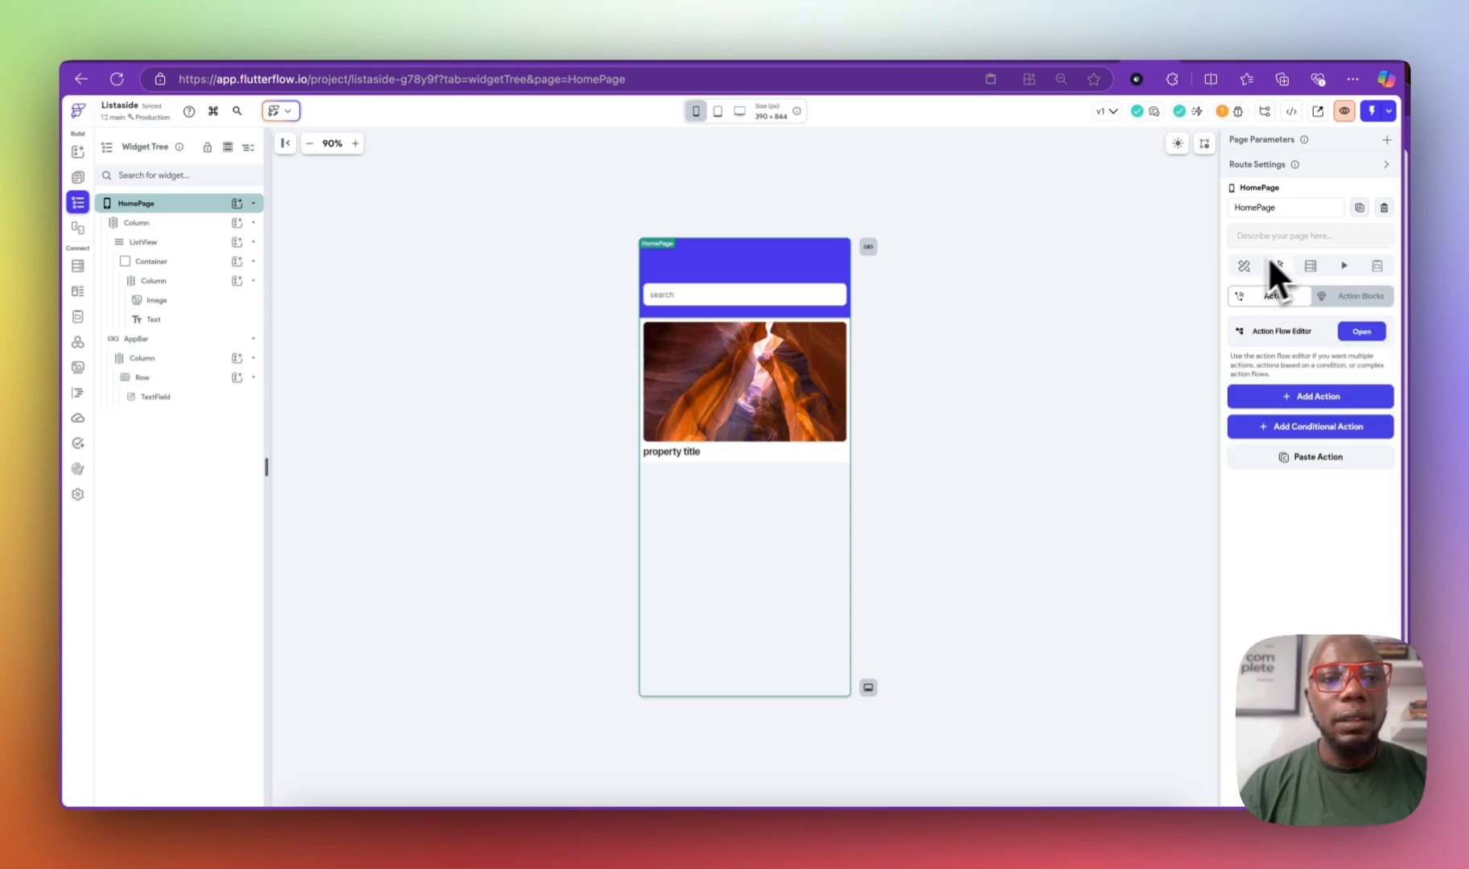
click(1310, 267)
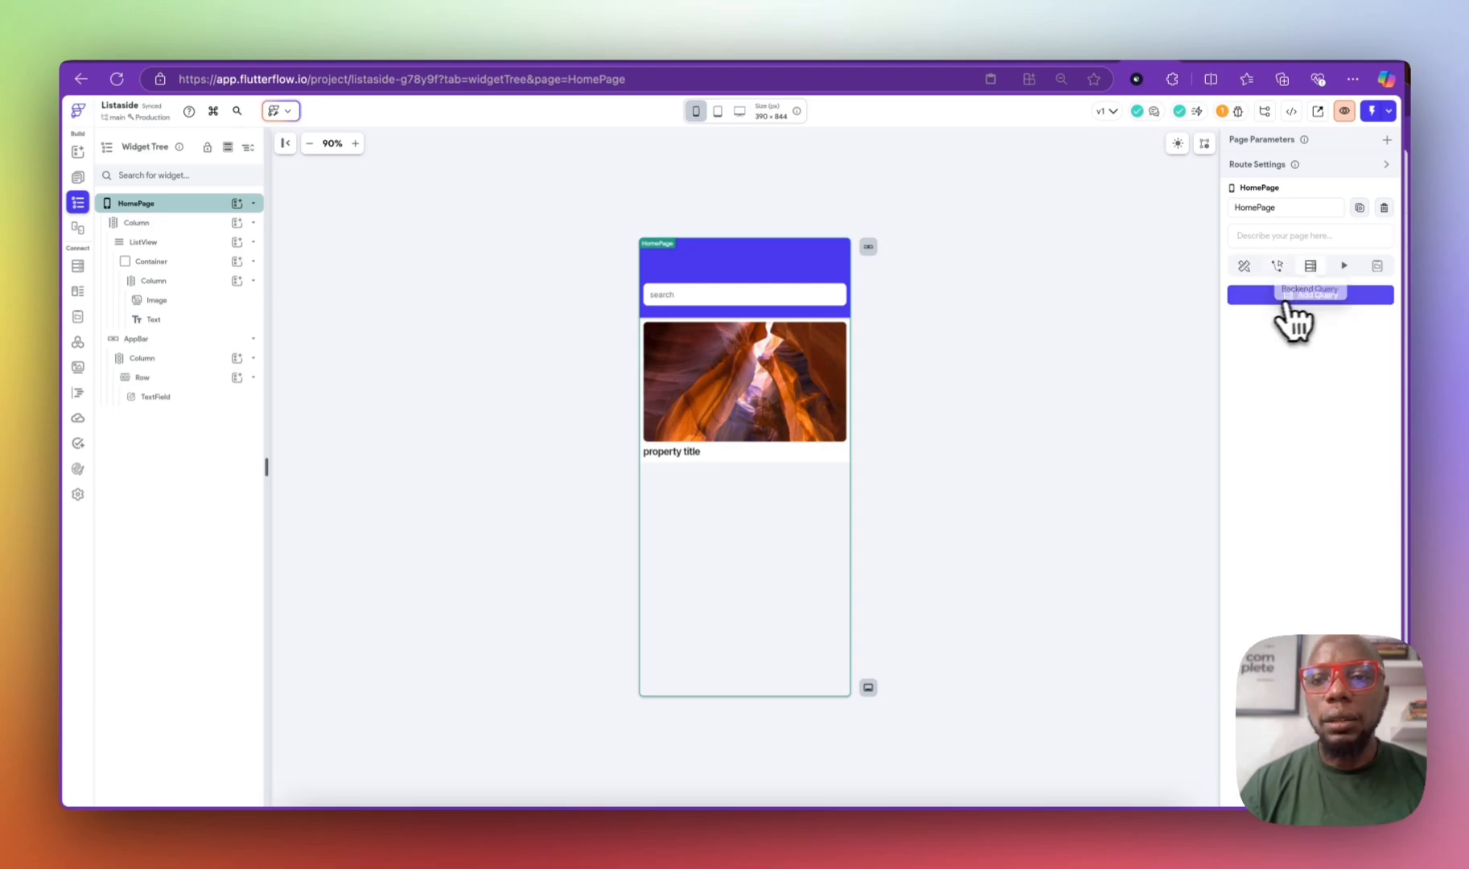
click(1291, 297)
click(1111, 321)
click(1096, 363)
click(1105, 410)
click(1104, 412)
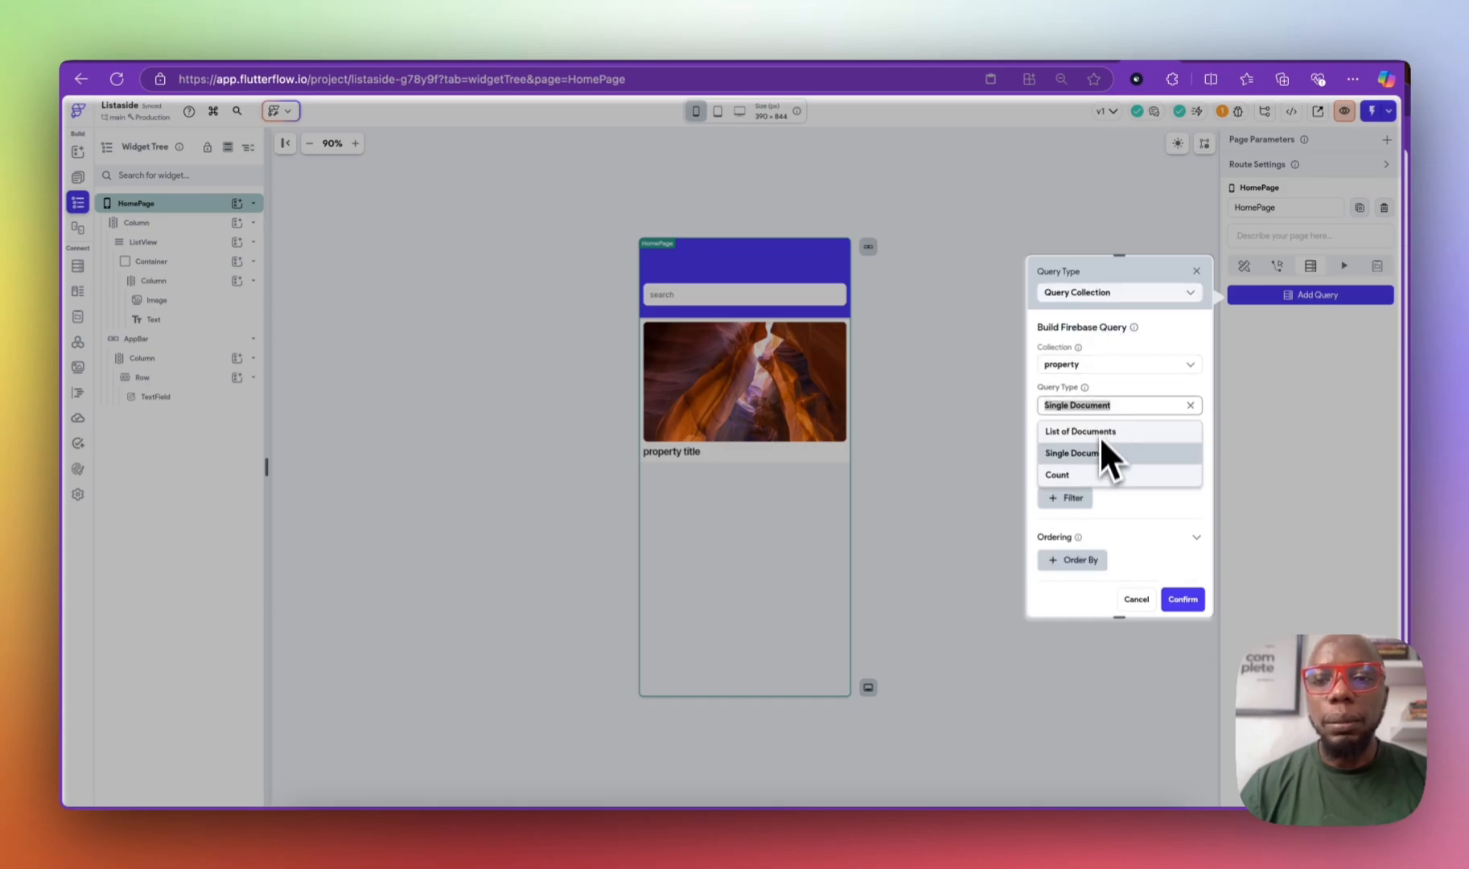
click(1094, 432)
Step: Remove the Name ordering, ignore empty filter values, and confirm the query
scroll(1100, 439, down, 3)
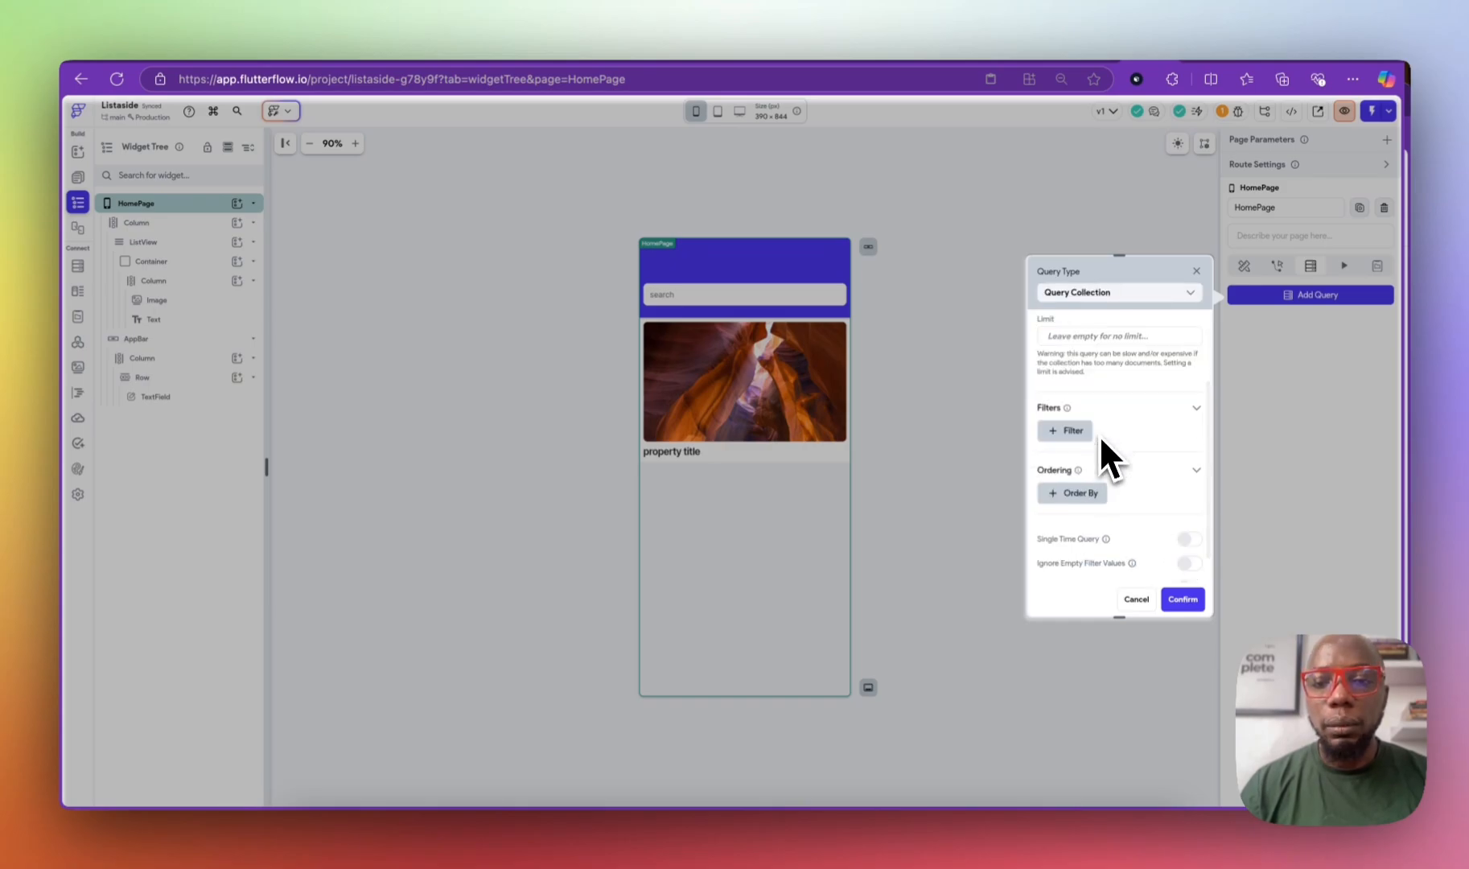
click(1082, 498)
click(1096, 540)
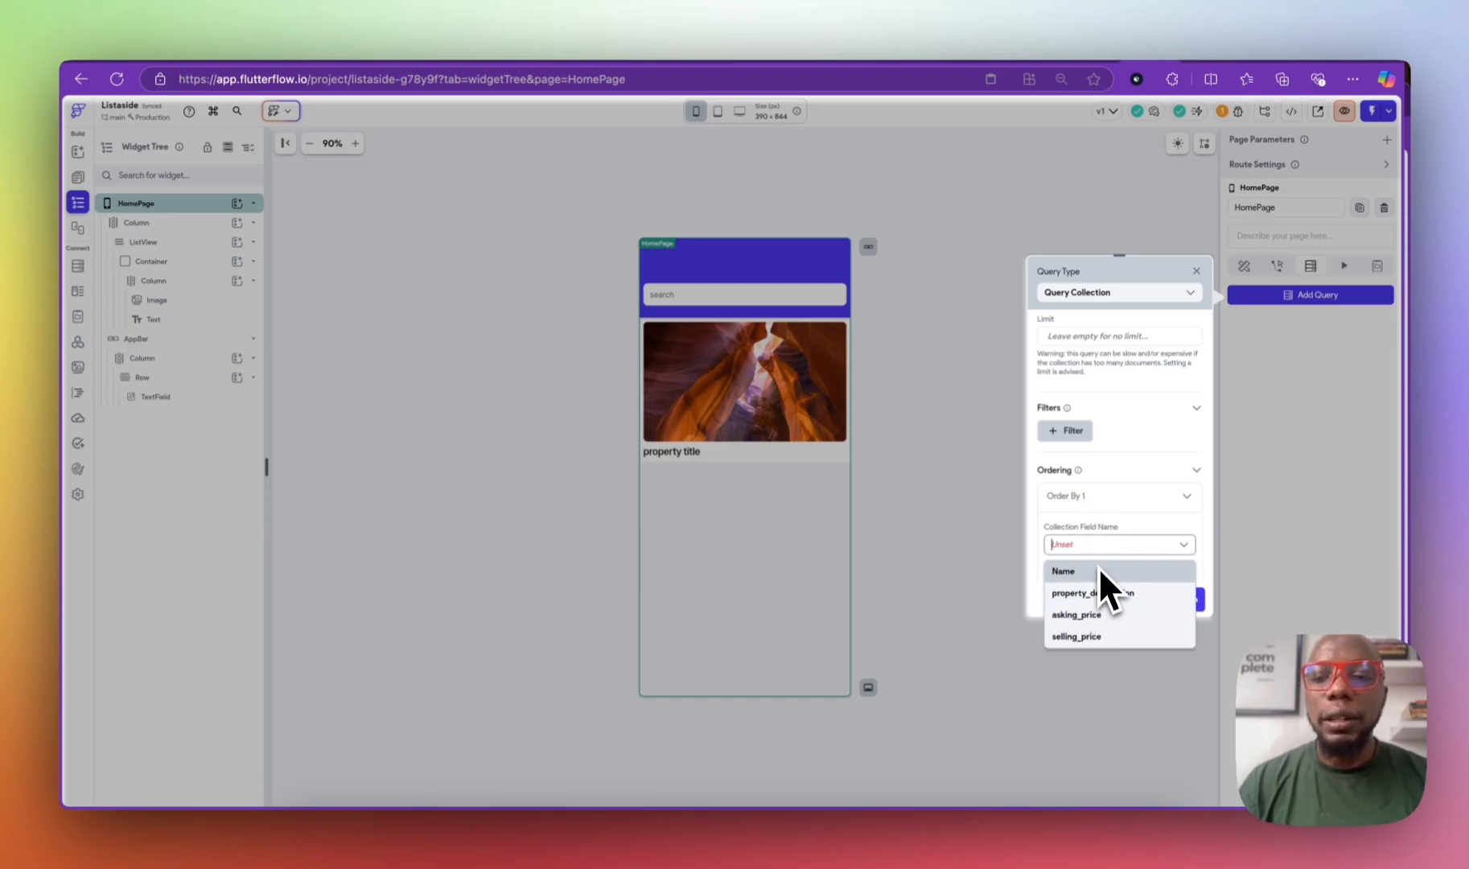
click(1097, 567)
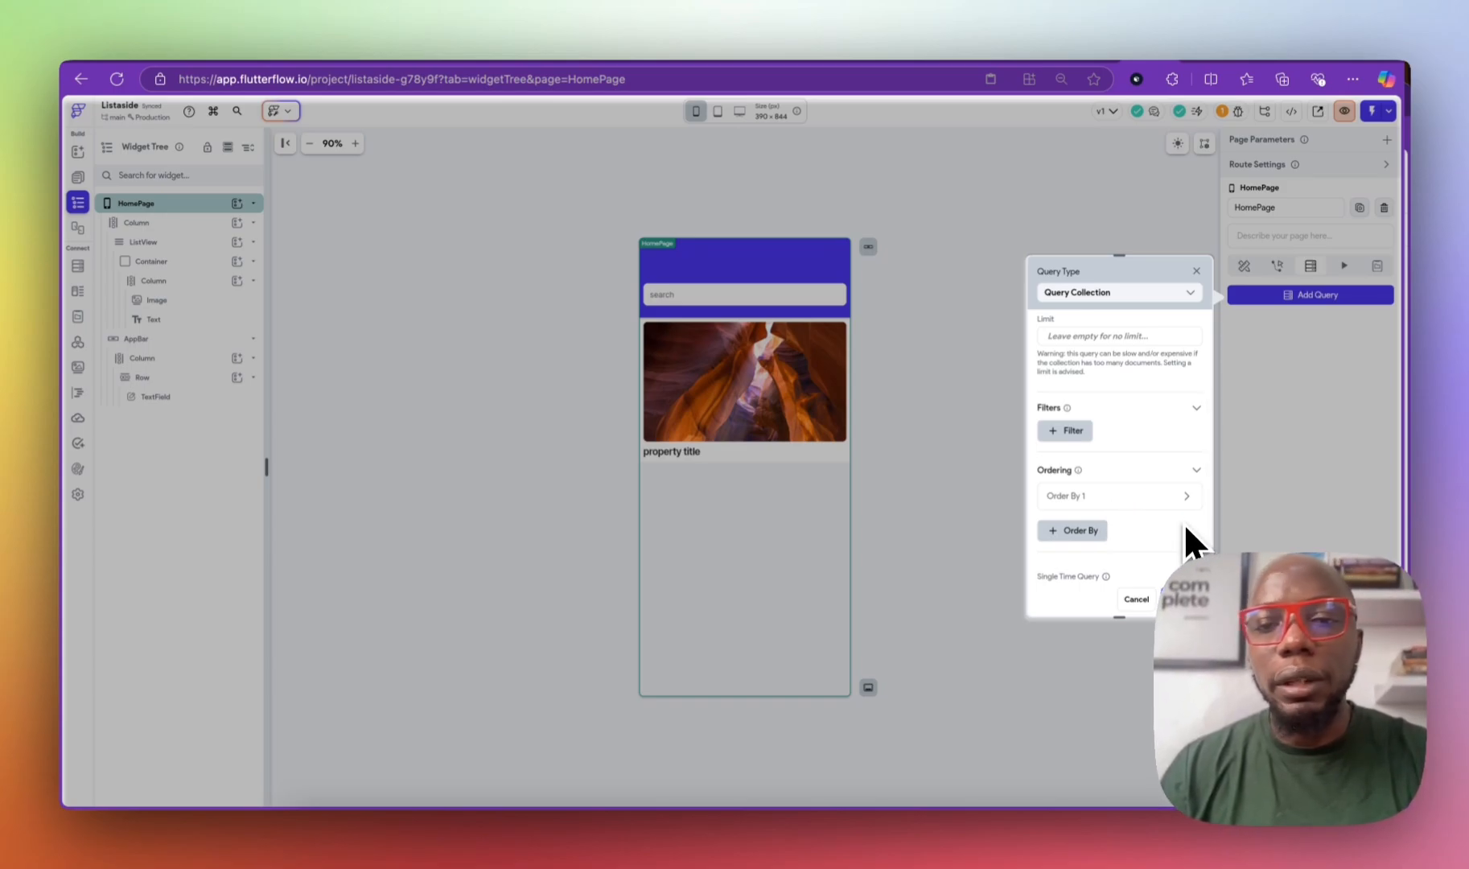
click(1156, 495)
scroll(1148, 549, down, 1)
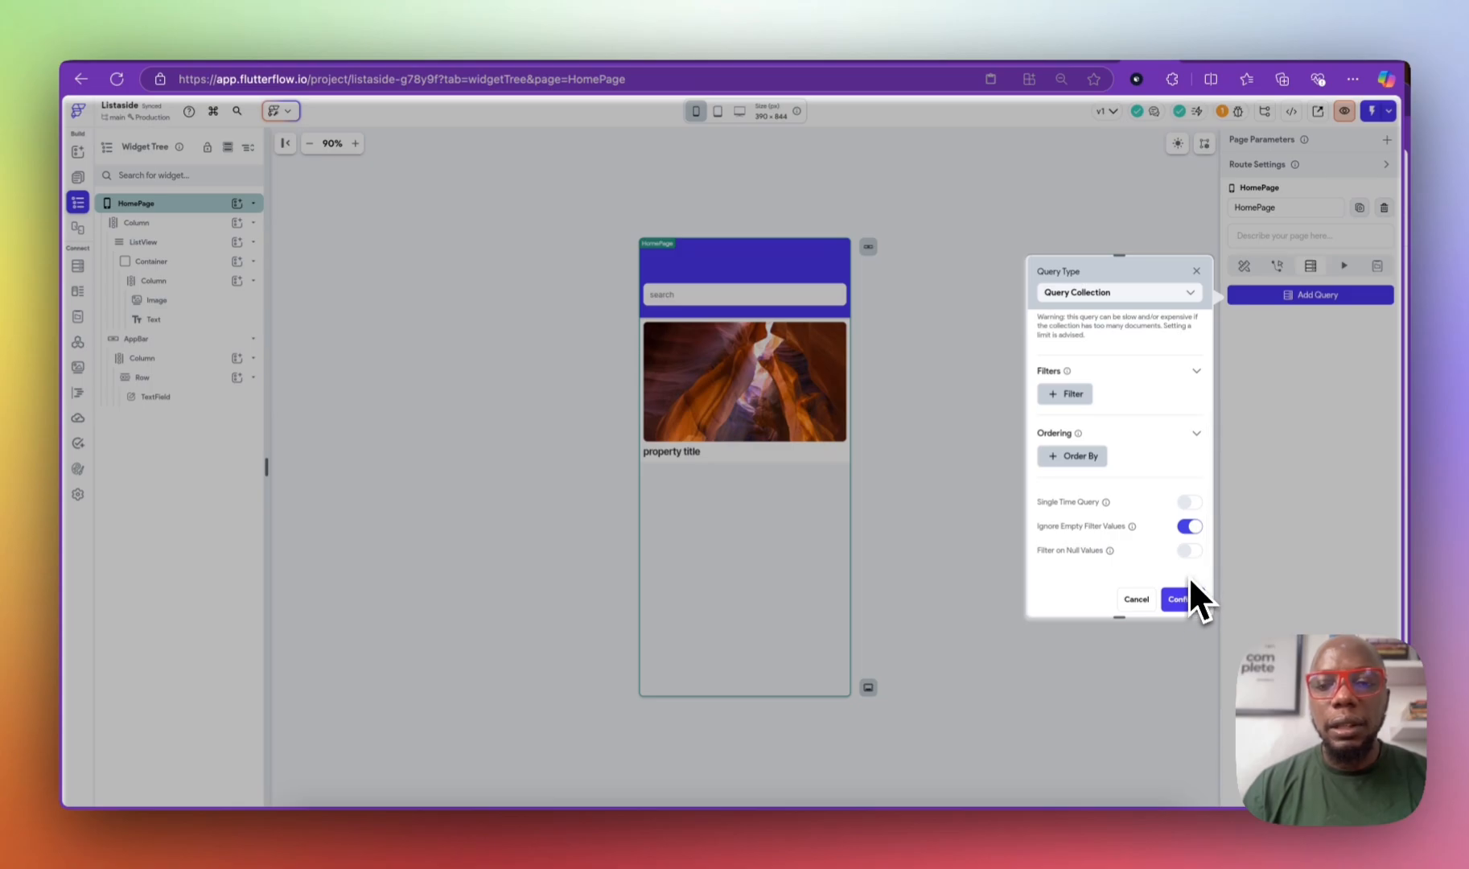
click(1189, 550)
click(1175, 603)
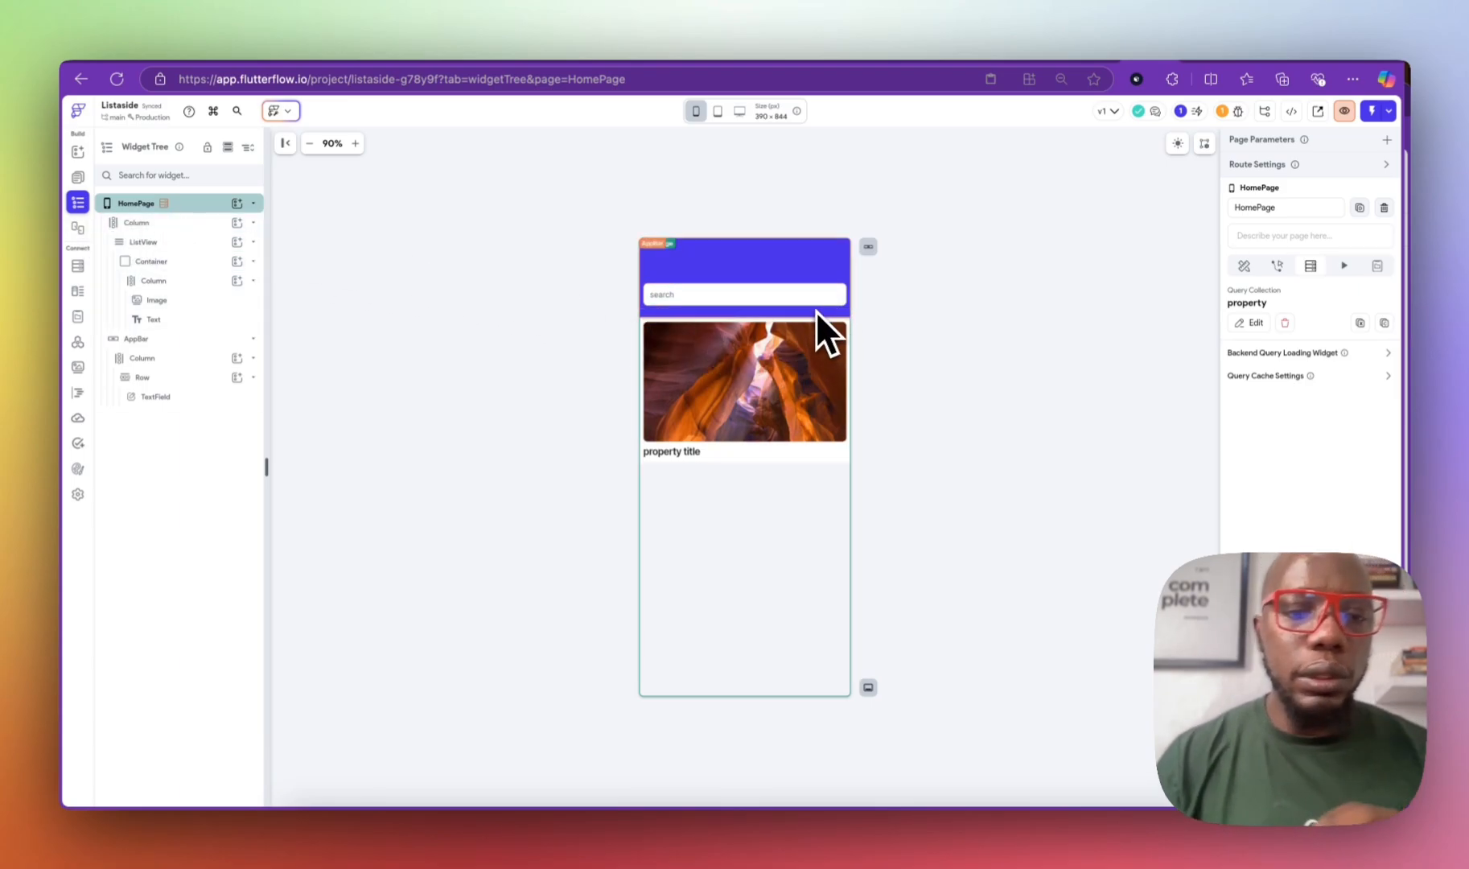
click(1389, 356)
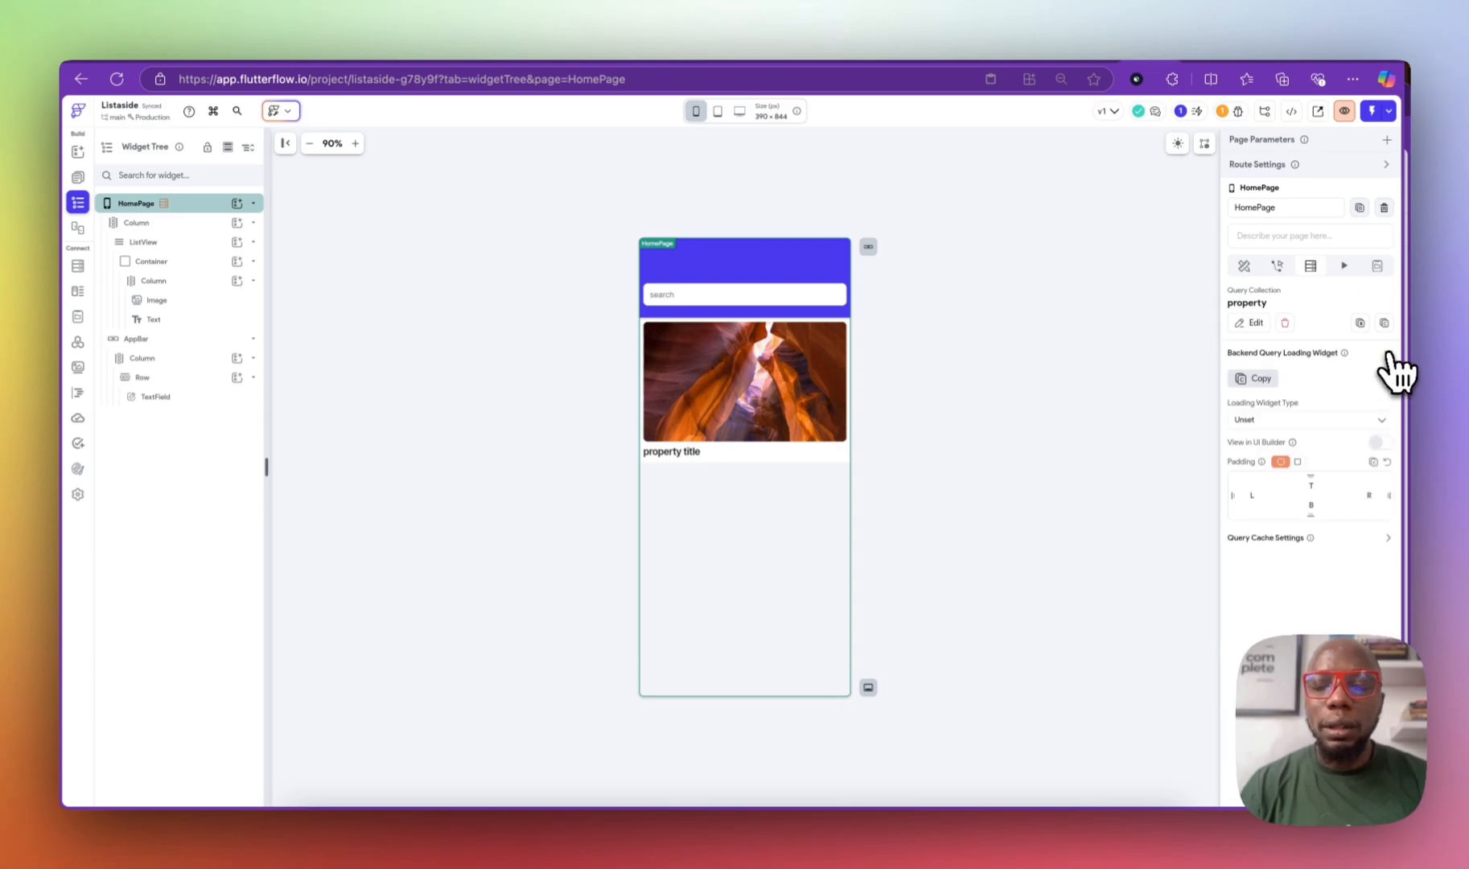
click(1298, 420)
click(1348, 368)
click(1385, 356)
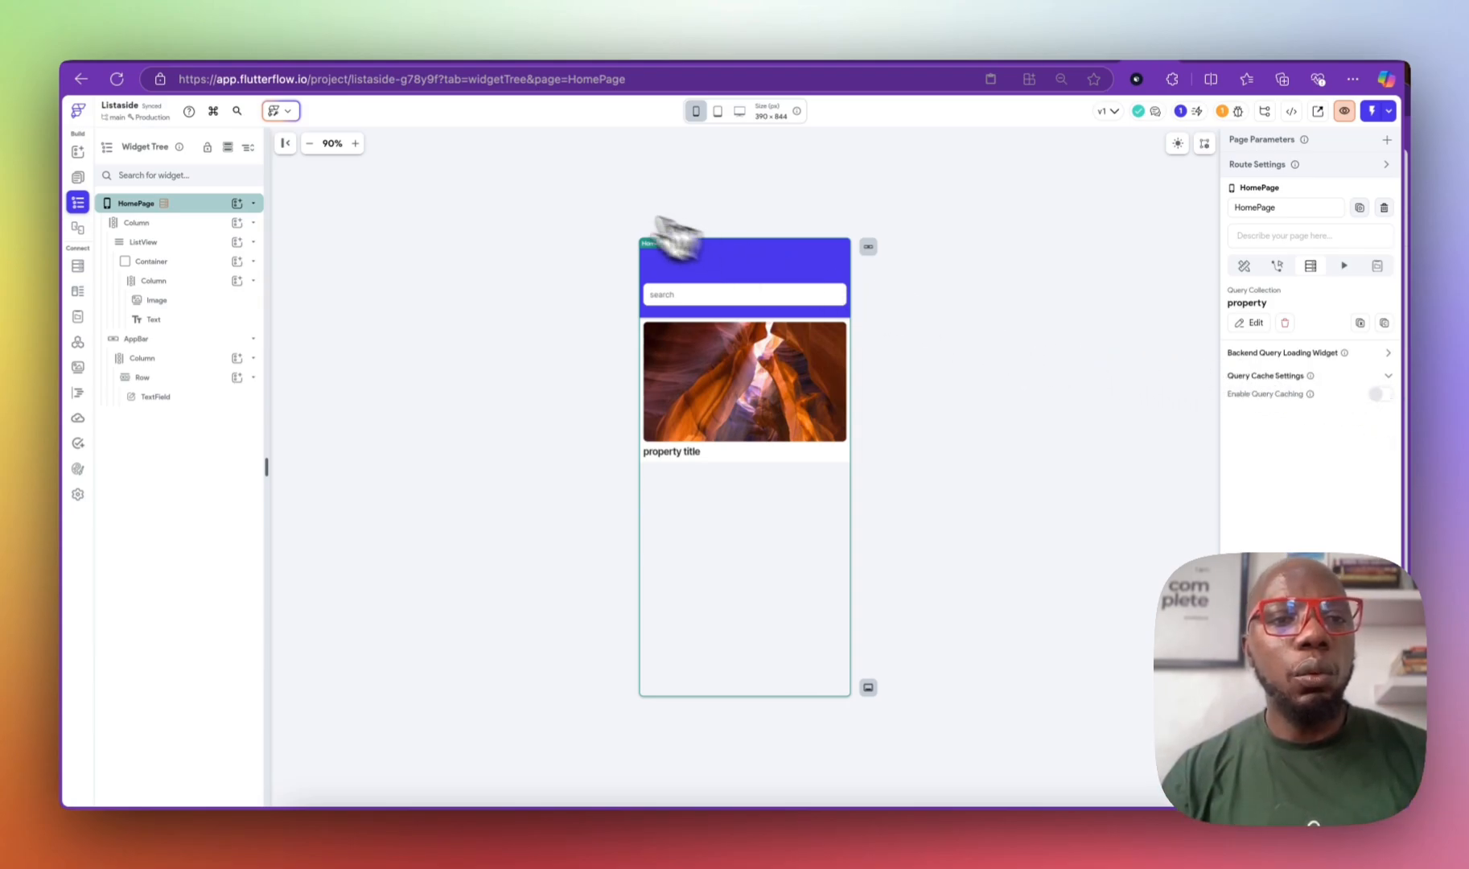
click(198, 203)
click(199, 203)
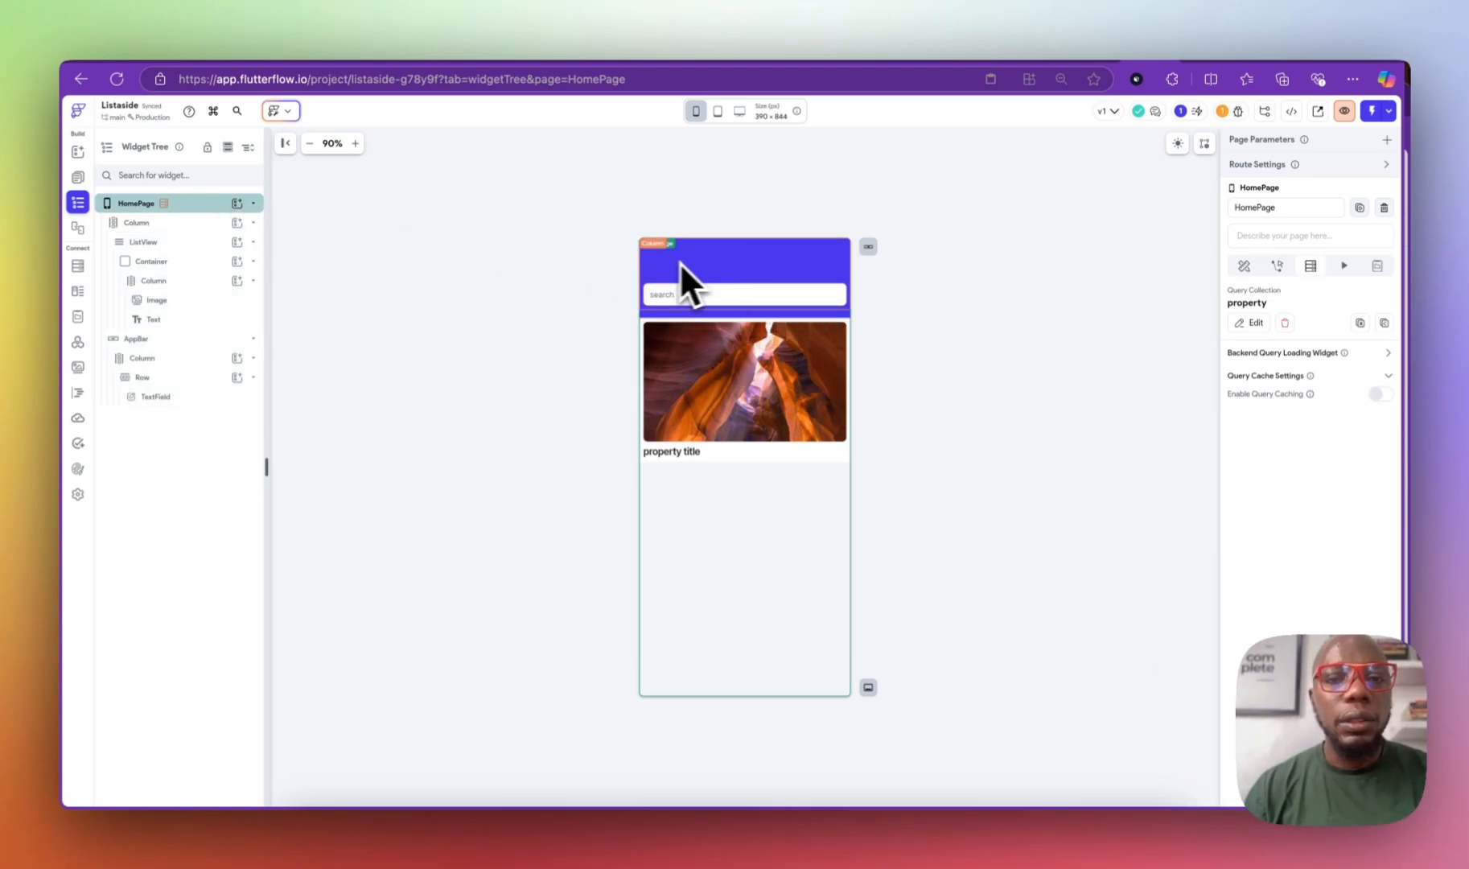
click(1378, 394)
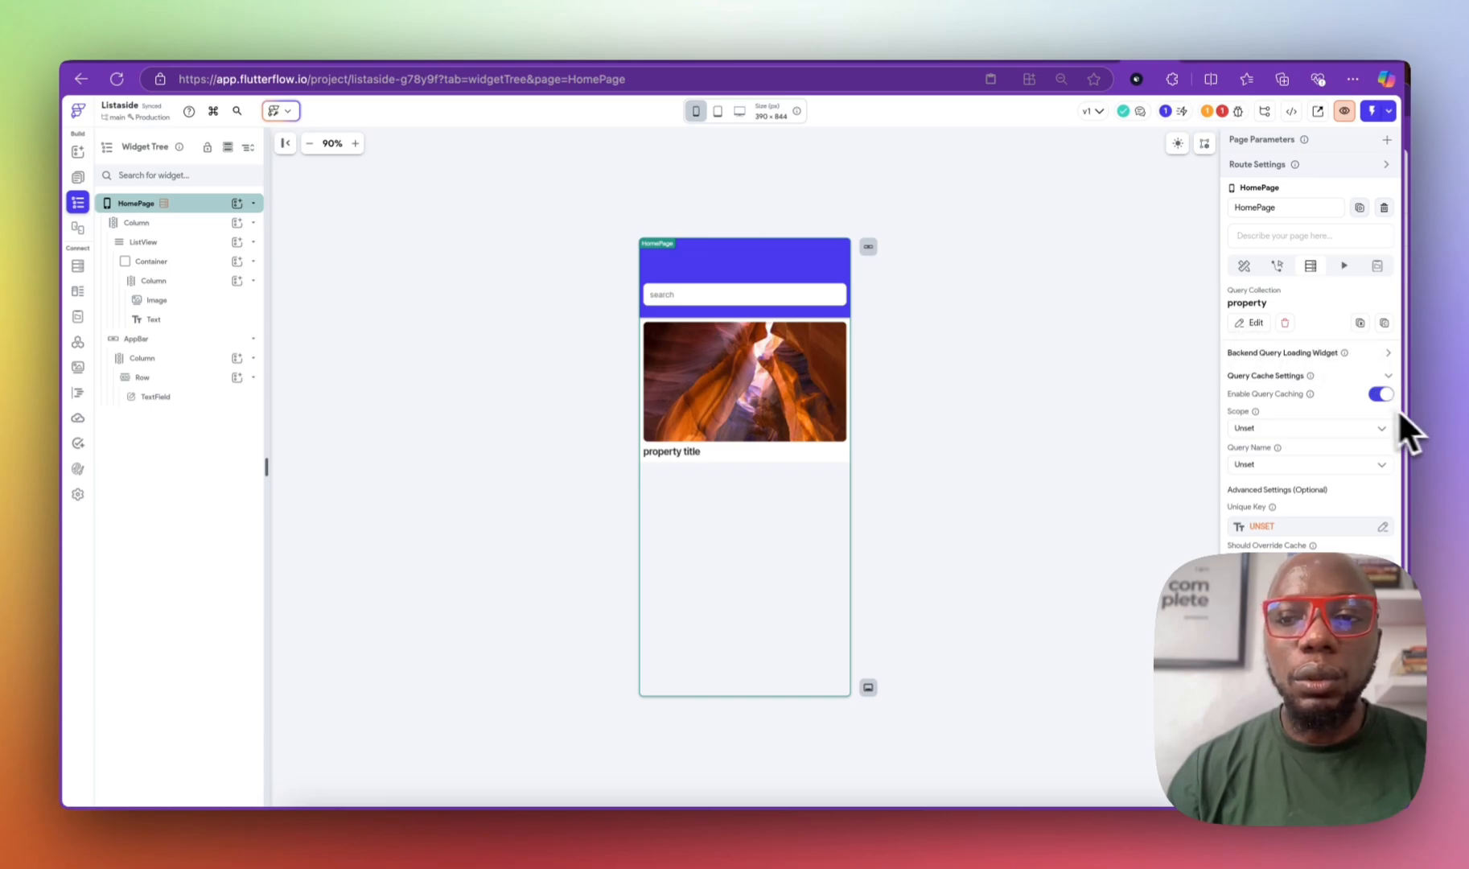
click(1377, 394)
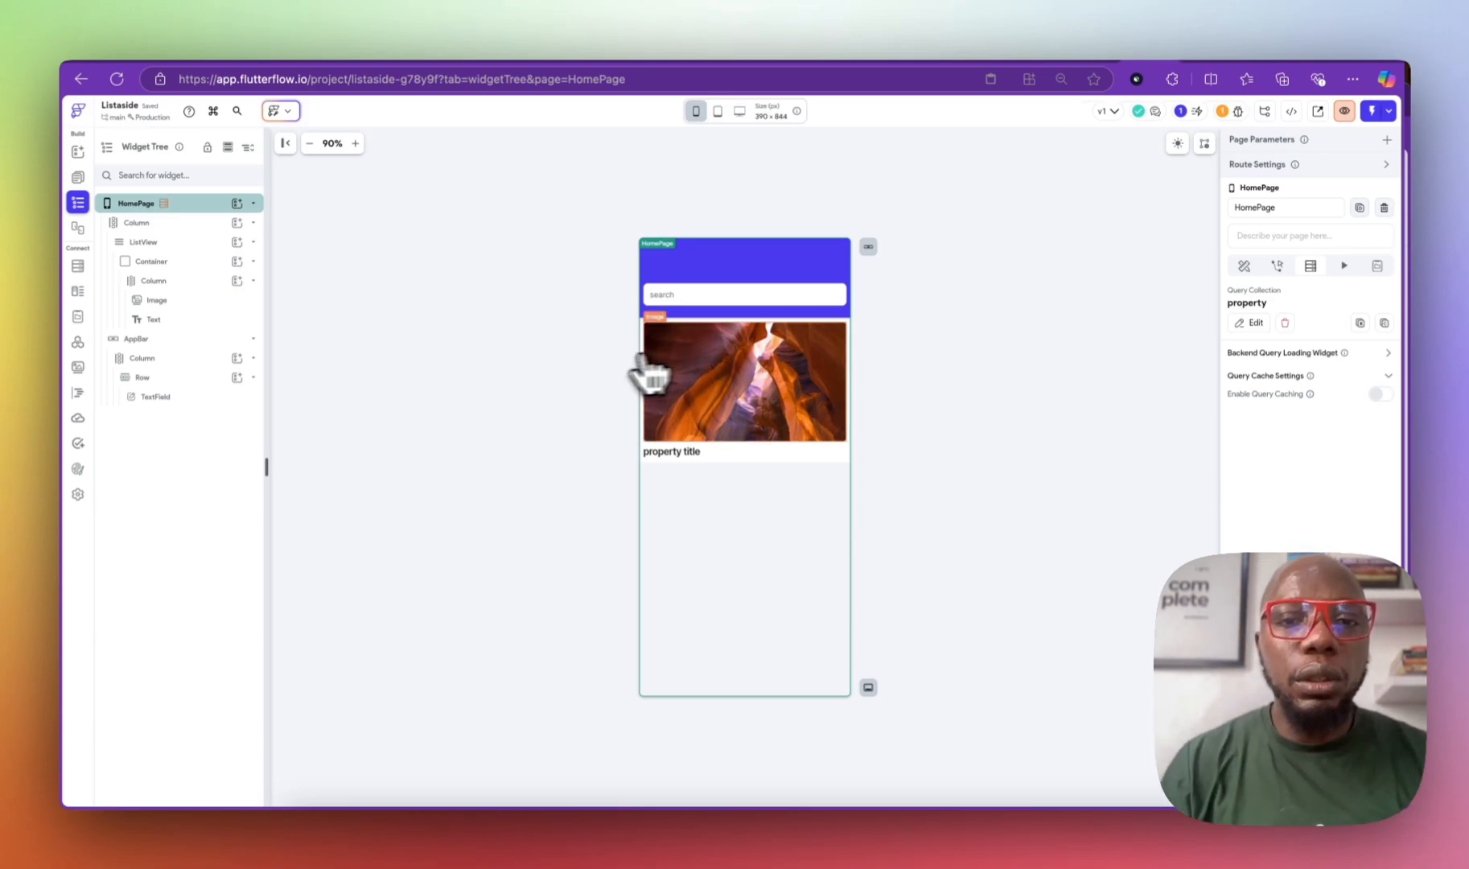
Step: Generate the ListView's children from property Documents with variable name childProperty, unchanged
click(165, 242)
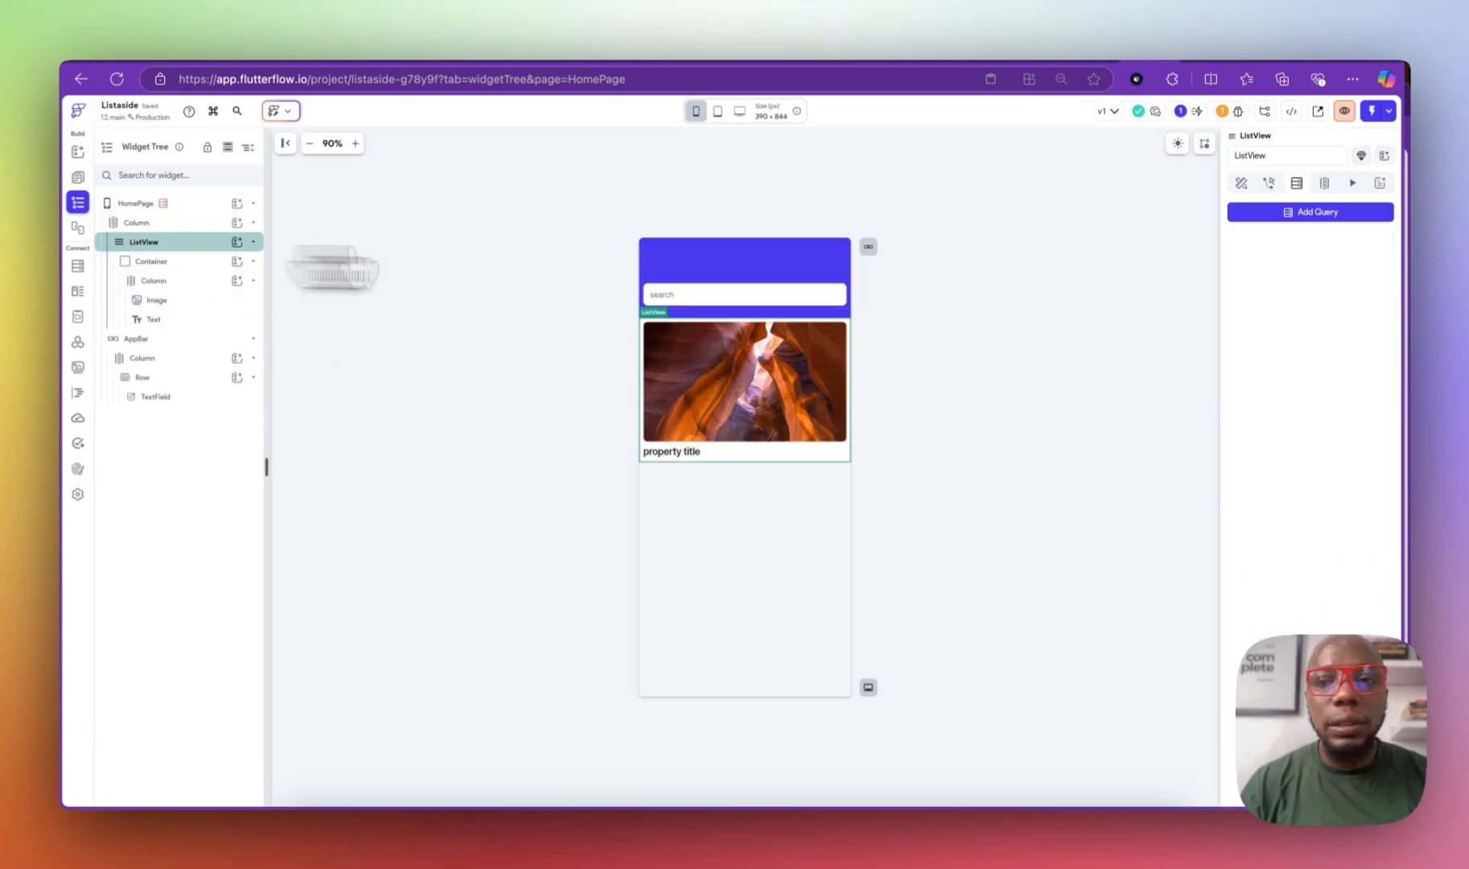
click(1324, 183)
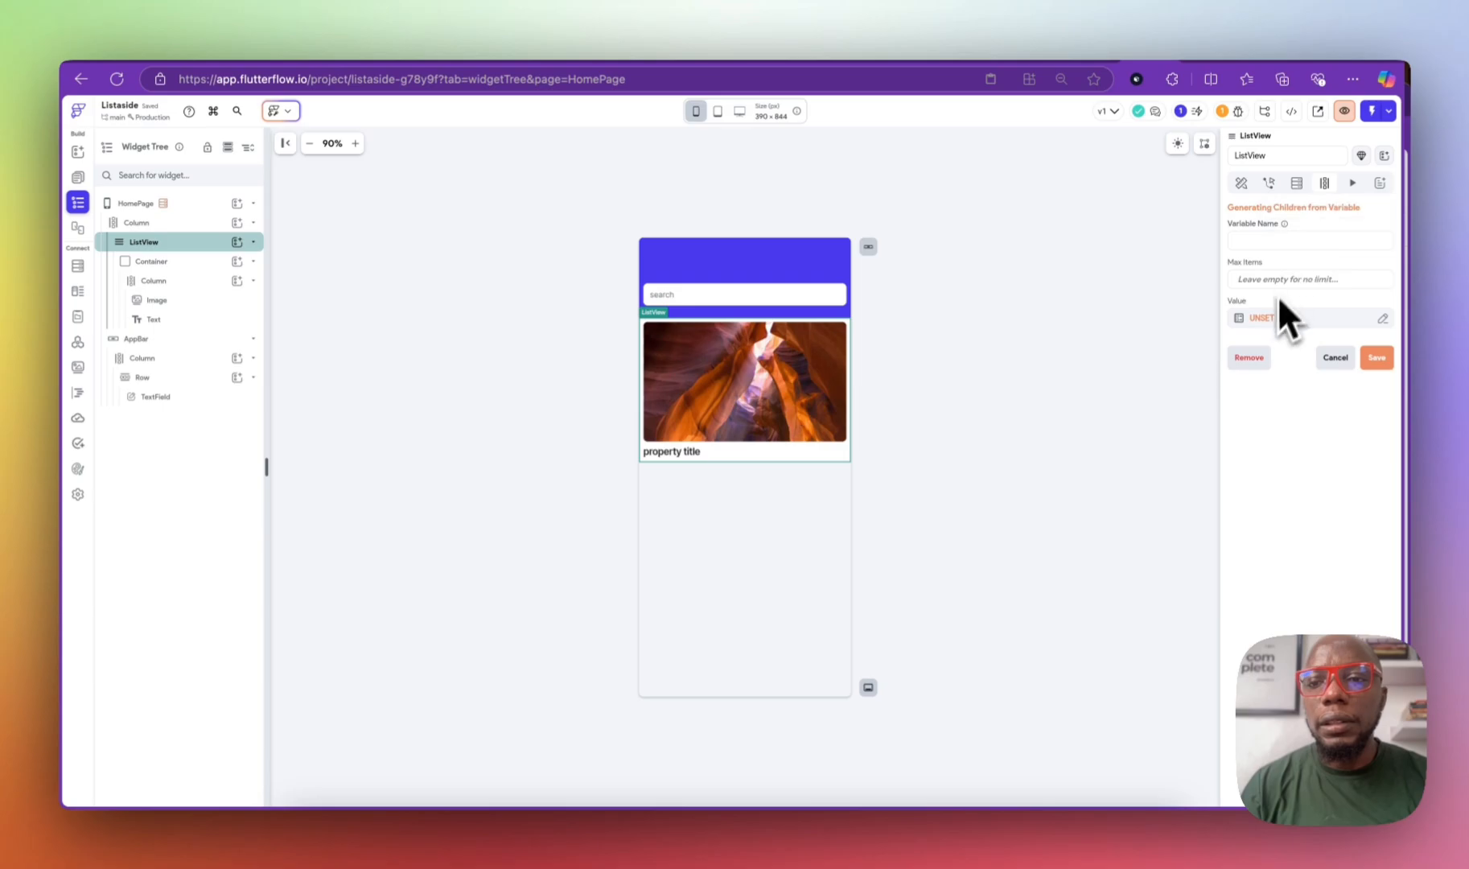
click(1266, 322)
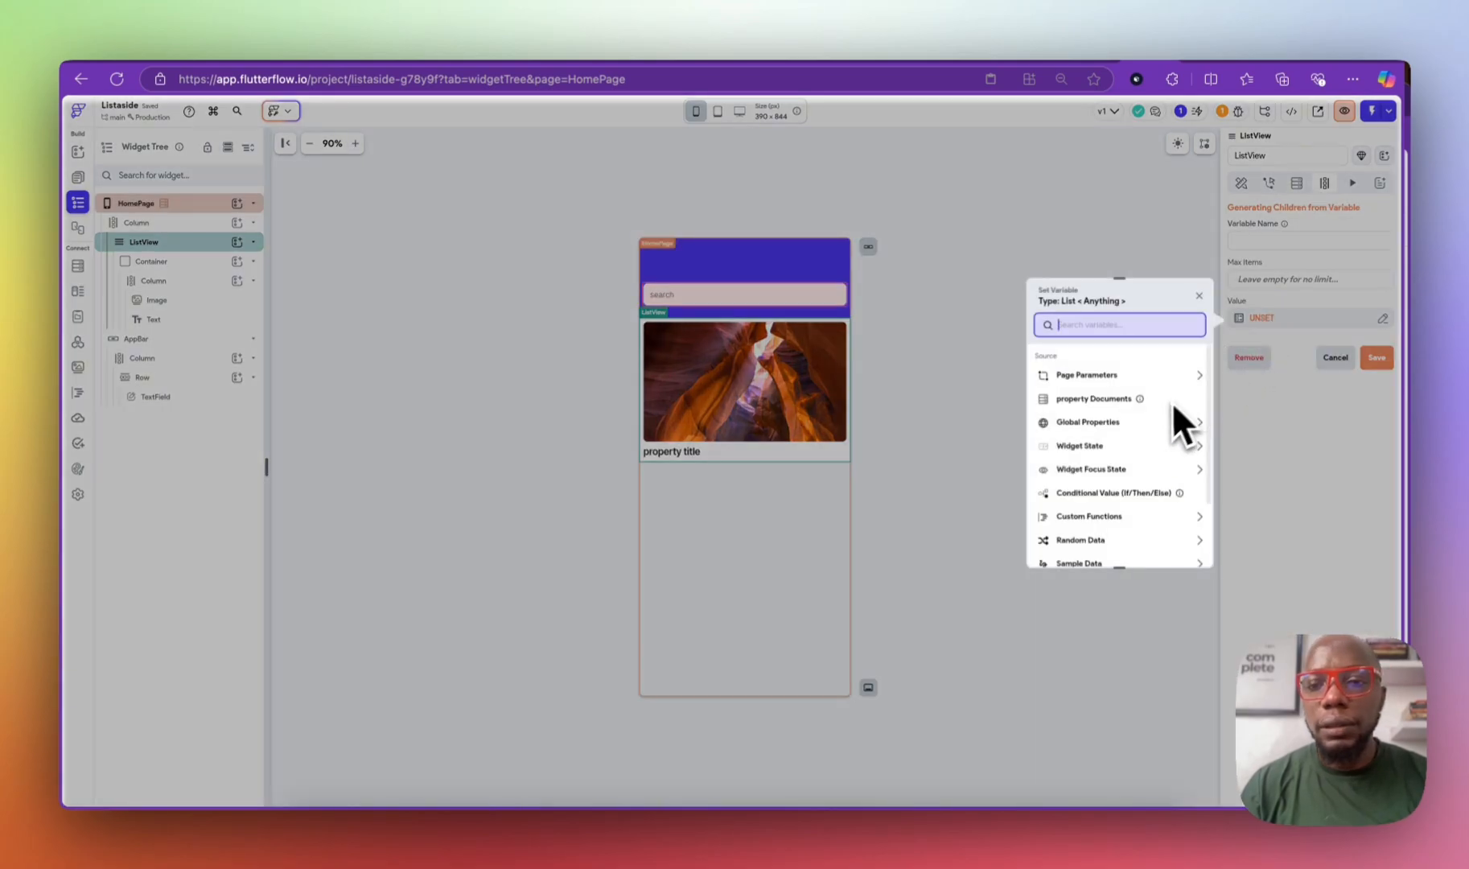
click(1116, 400)
click(1110, 395)
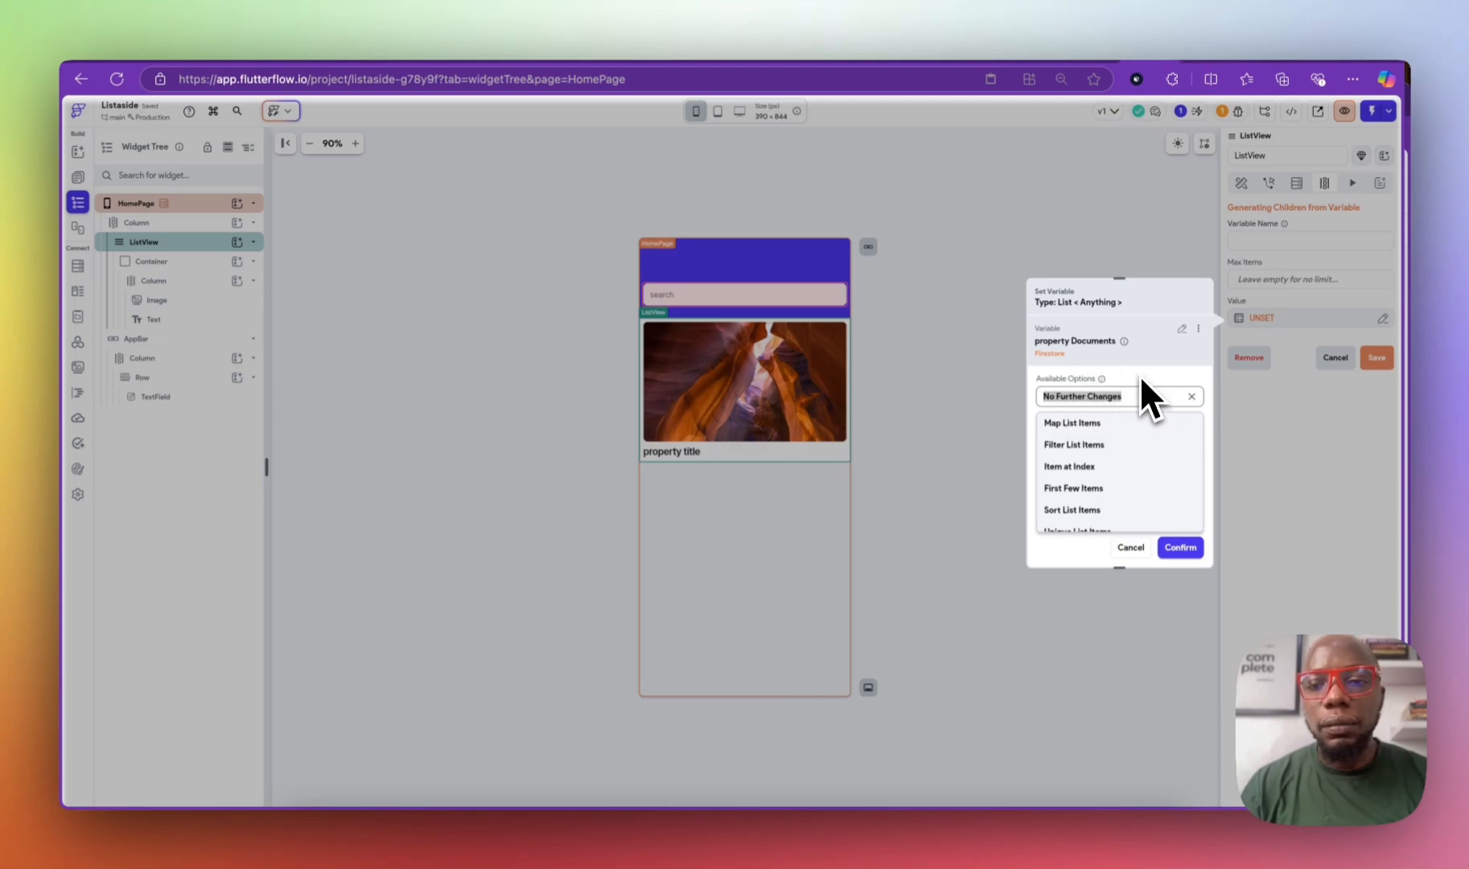
click(1151, 394)
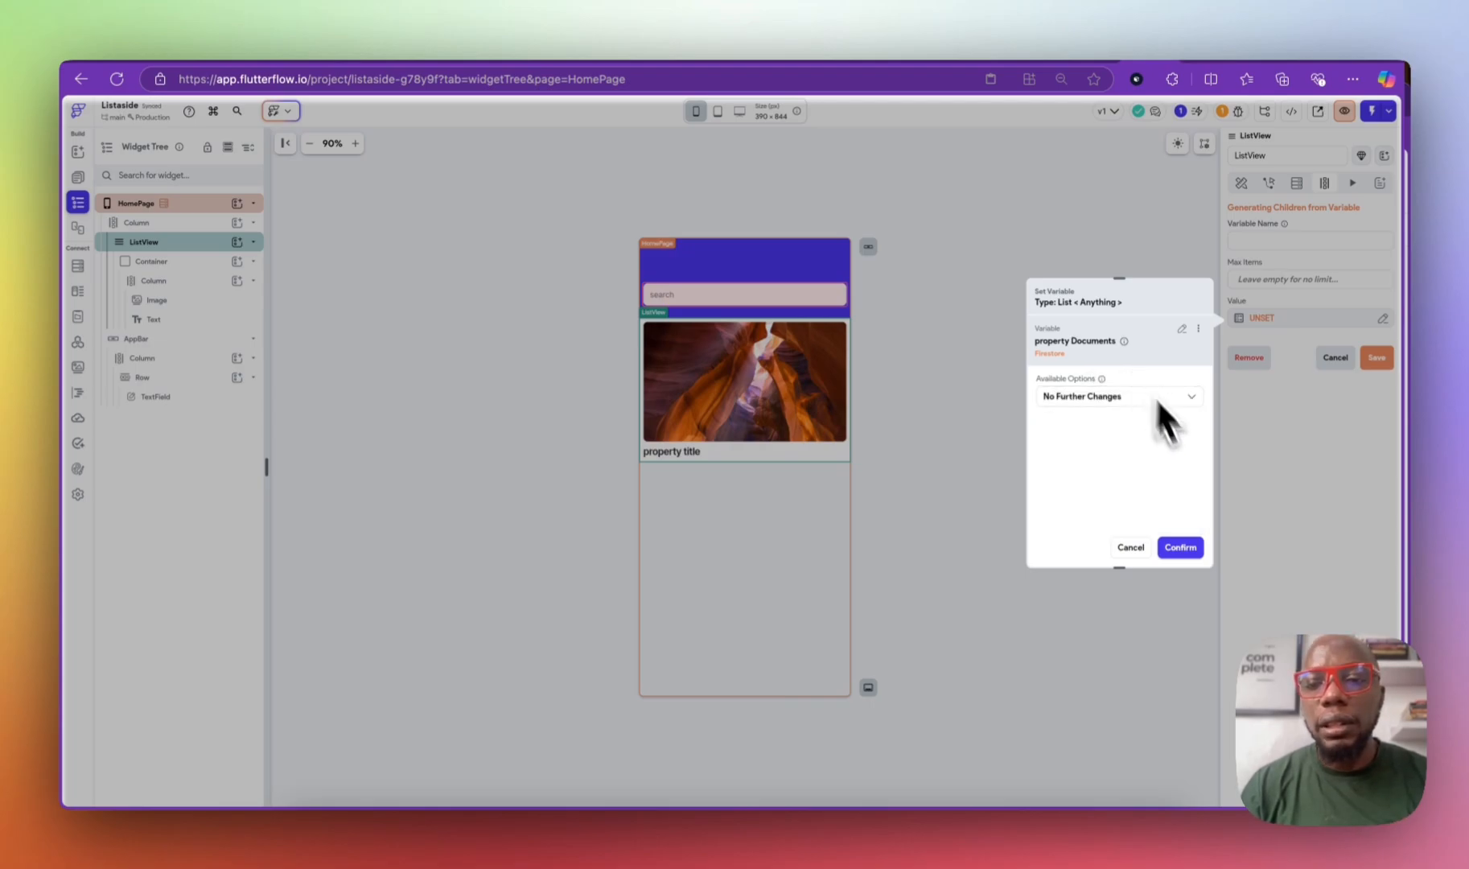
click(1184, 548)
click(1259, 241)
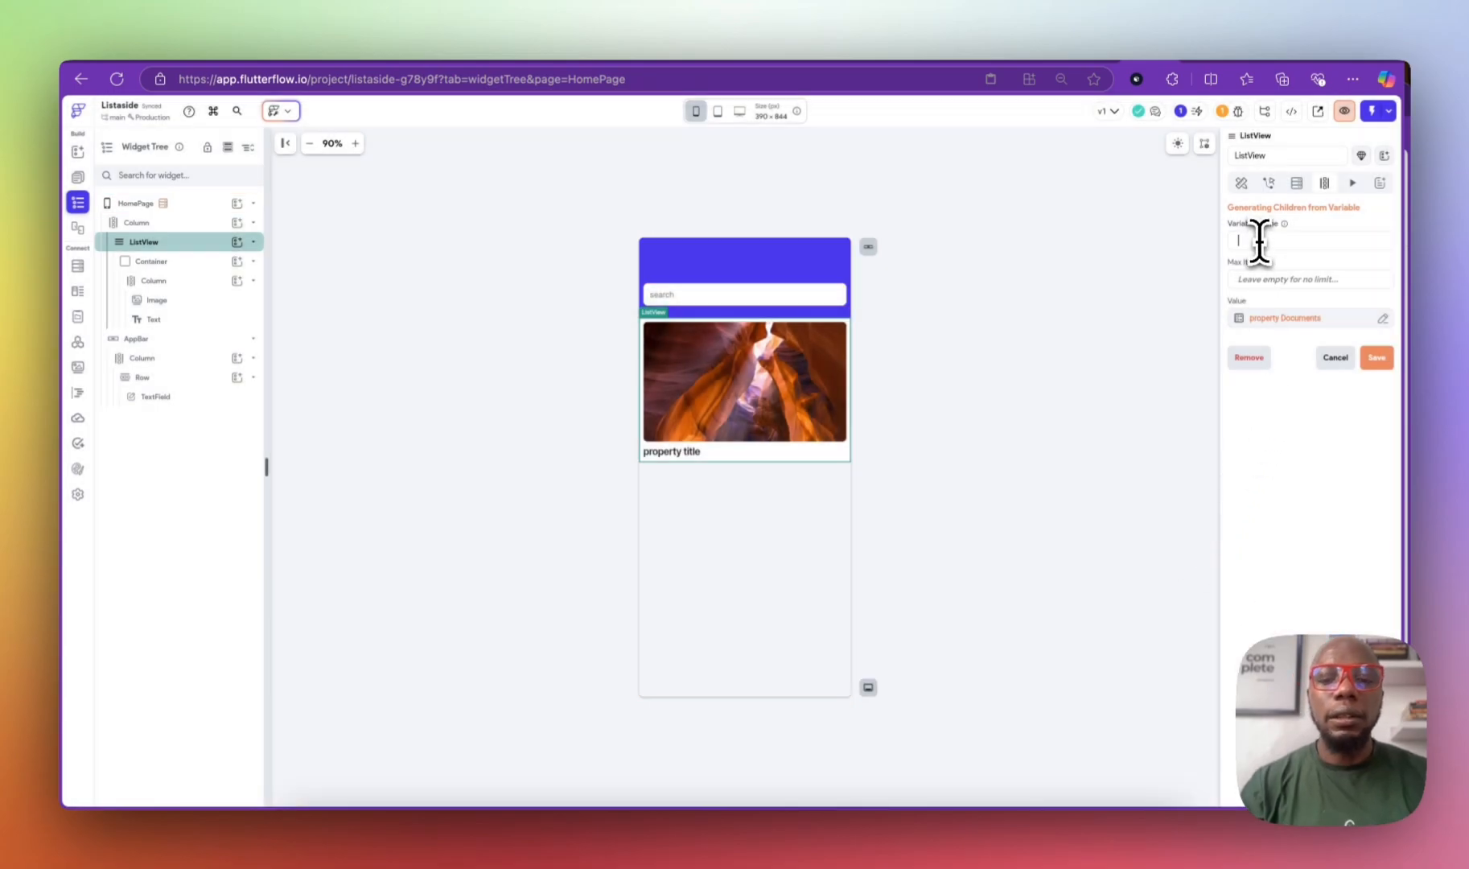
text(child)
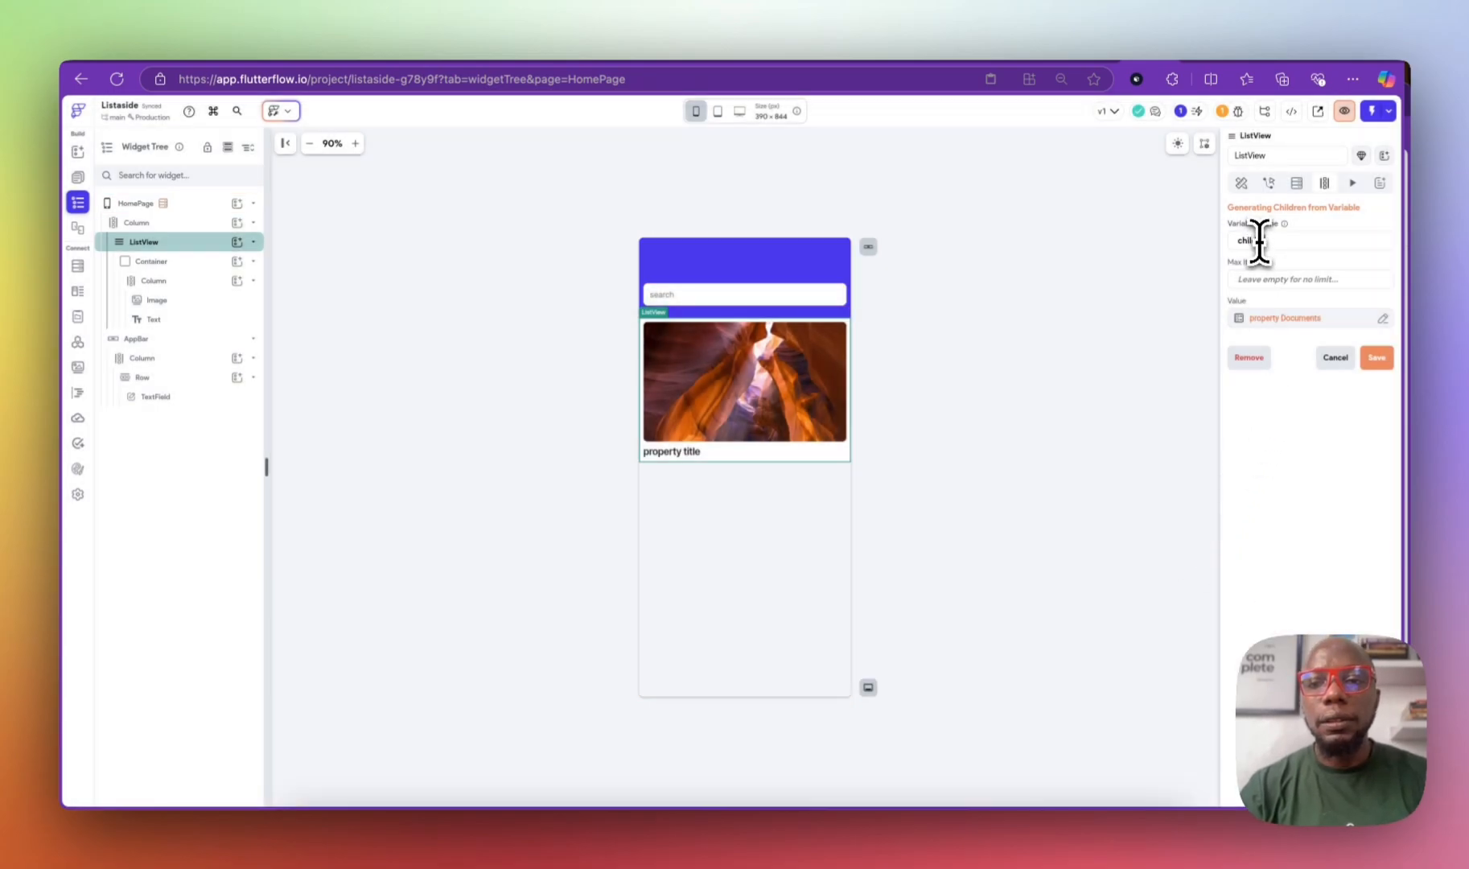
text(property)
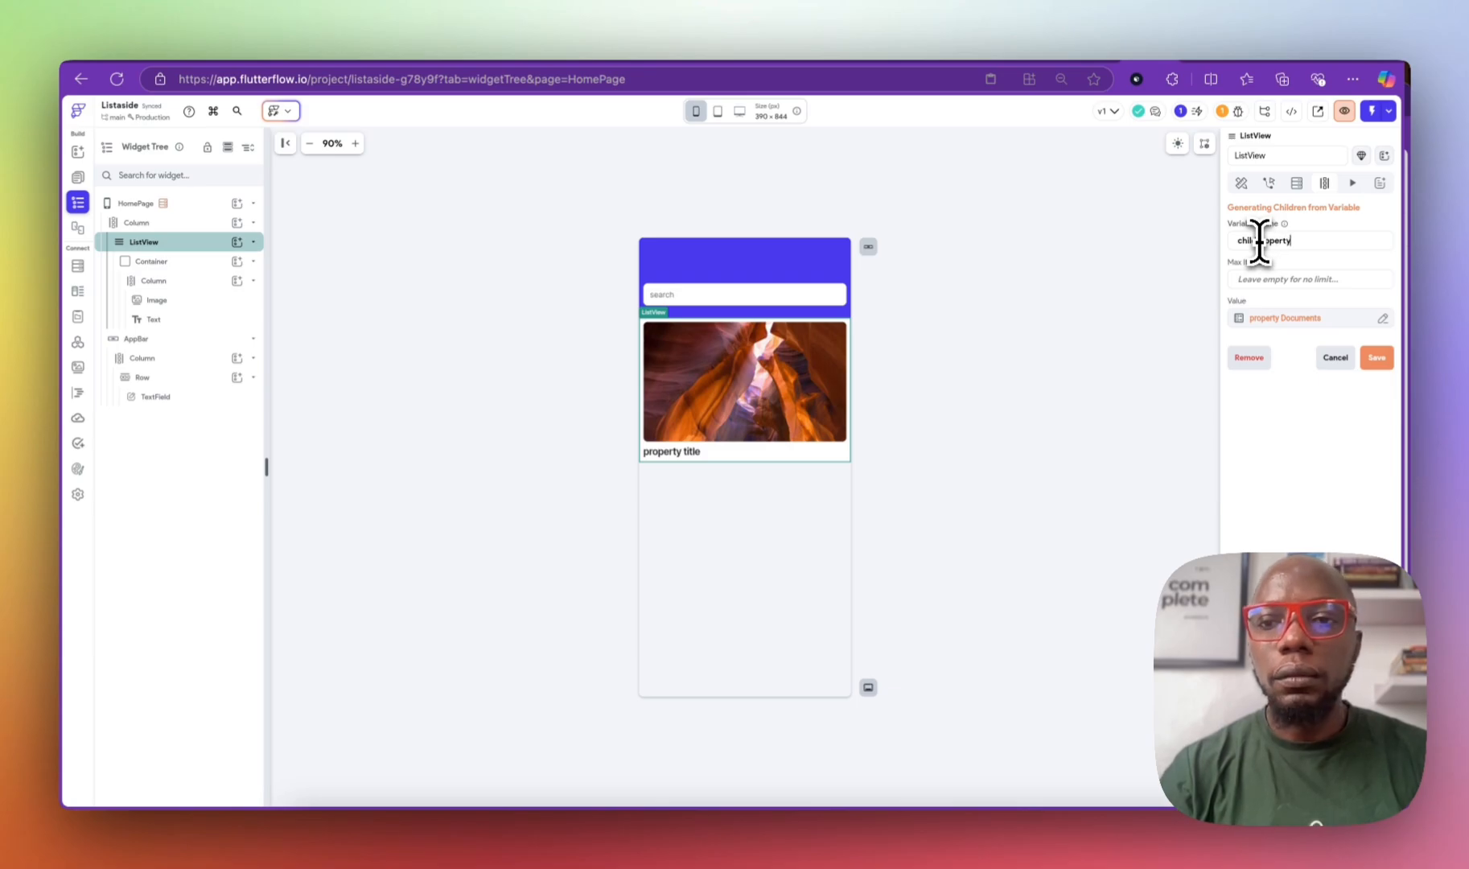
click(1391, 360)
click(820, 508)
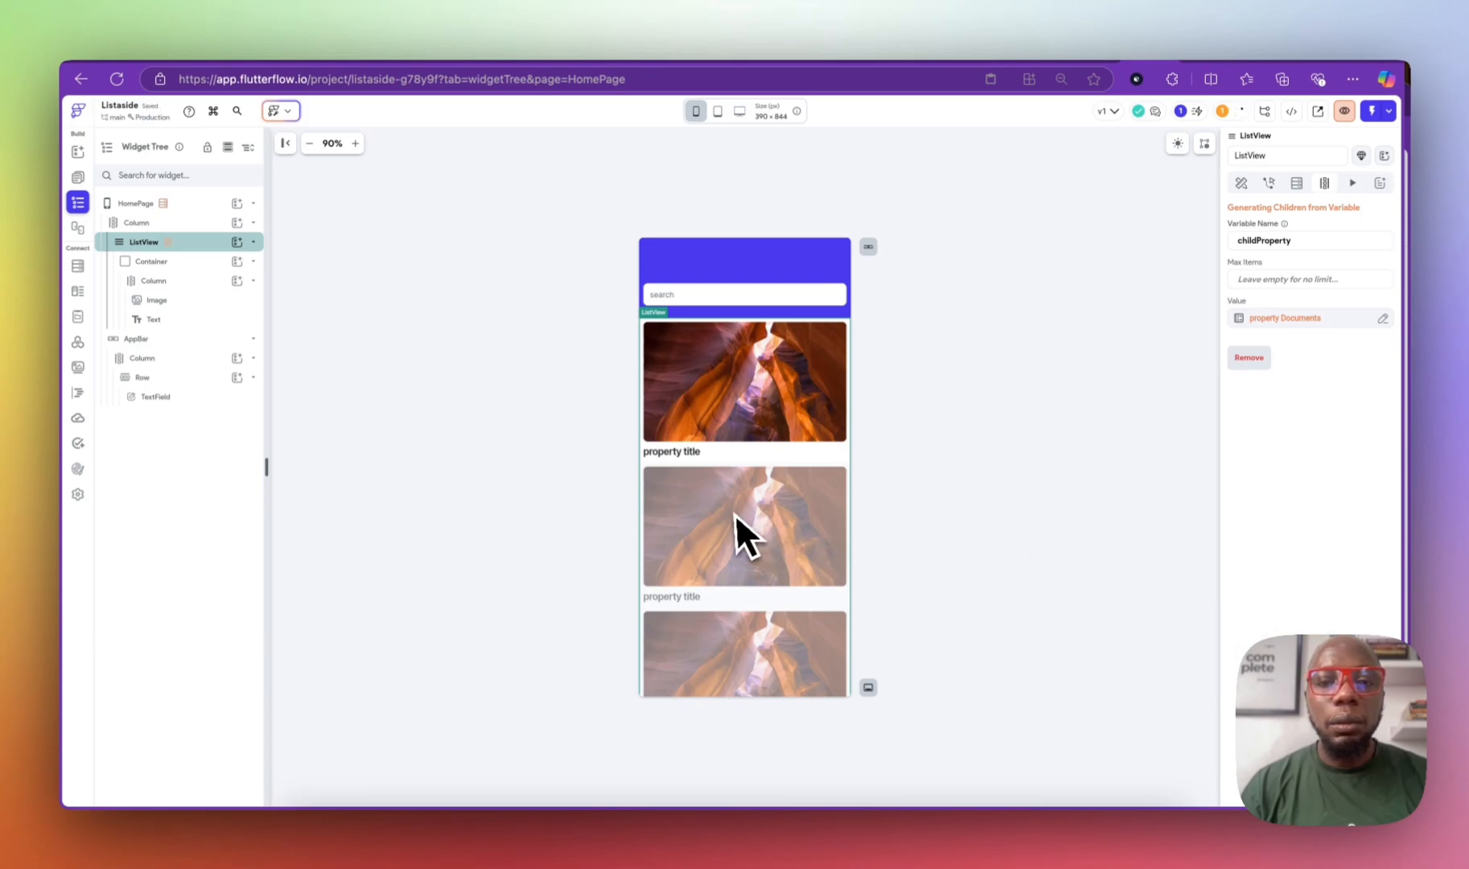
Step: Bind the card Image path to the First item of childProperty Item's images list
click(760, 402)
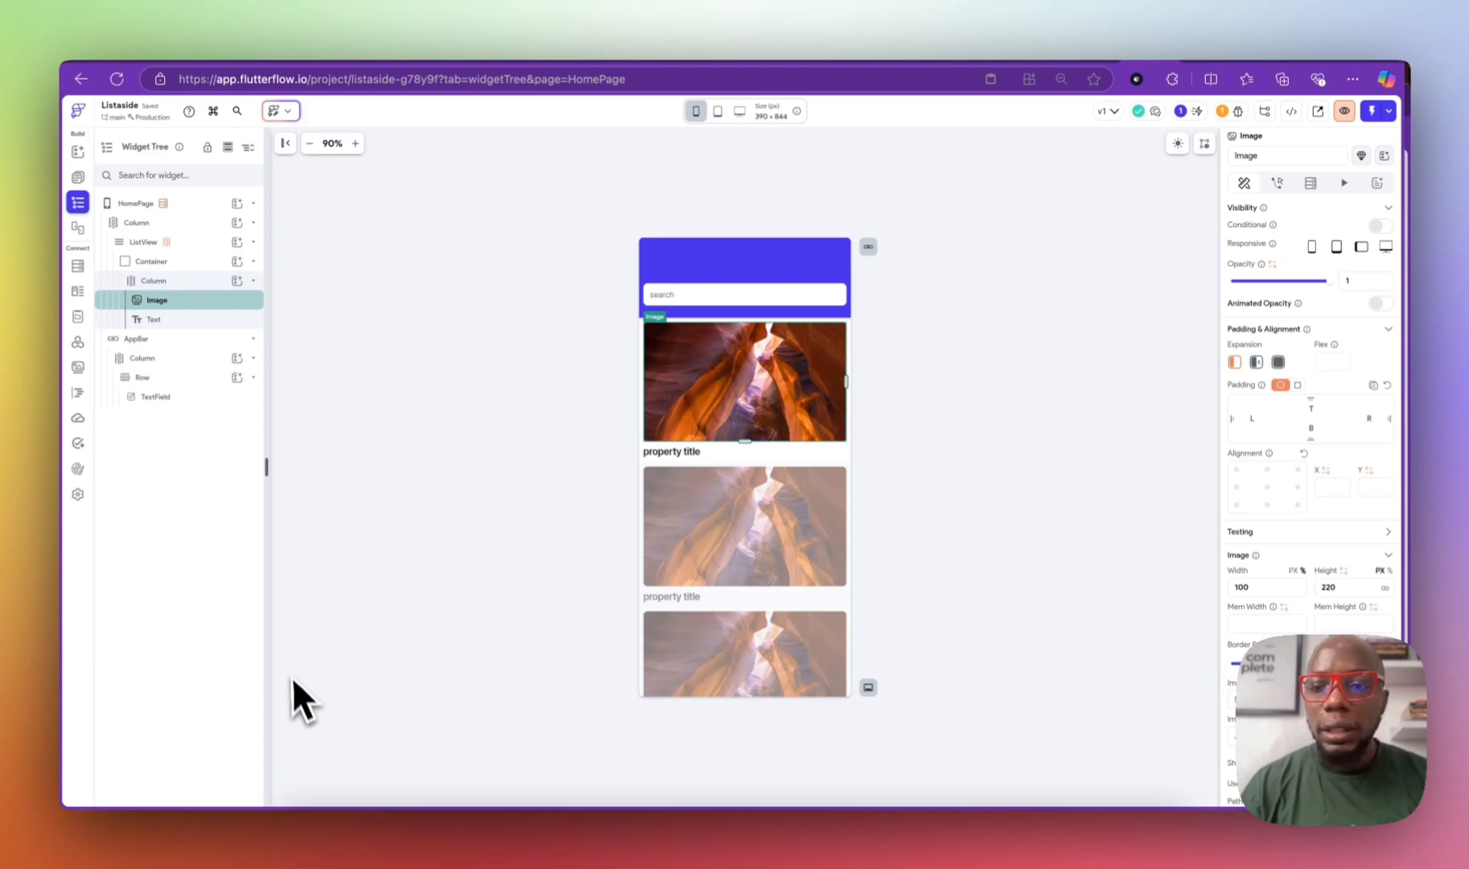
scroll(1303, 611, down, 3)
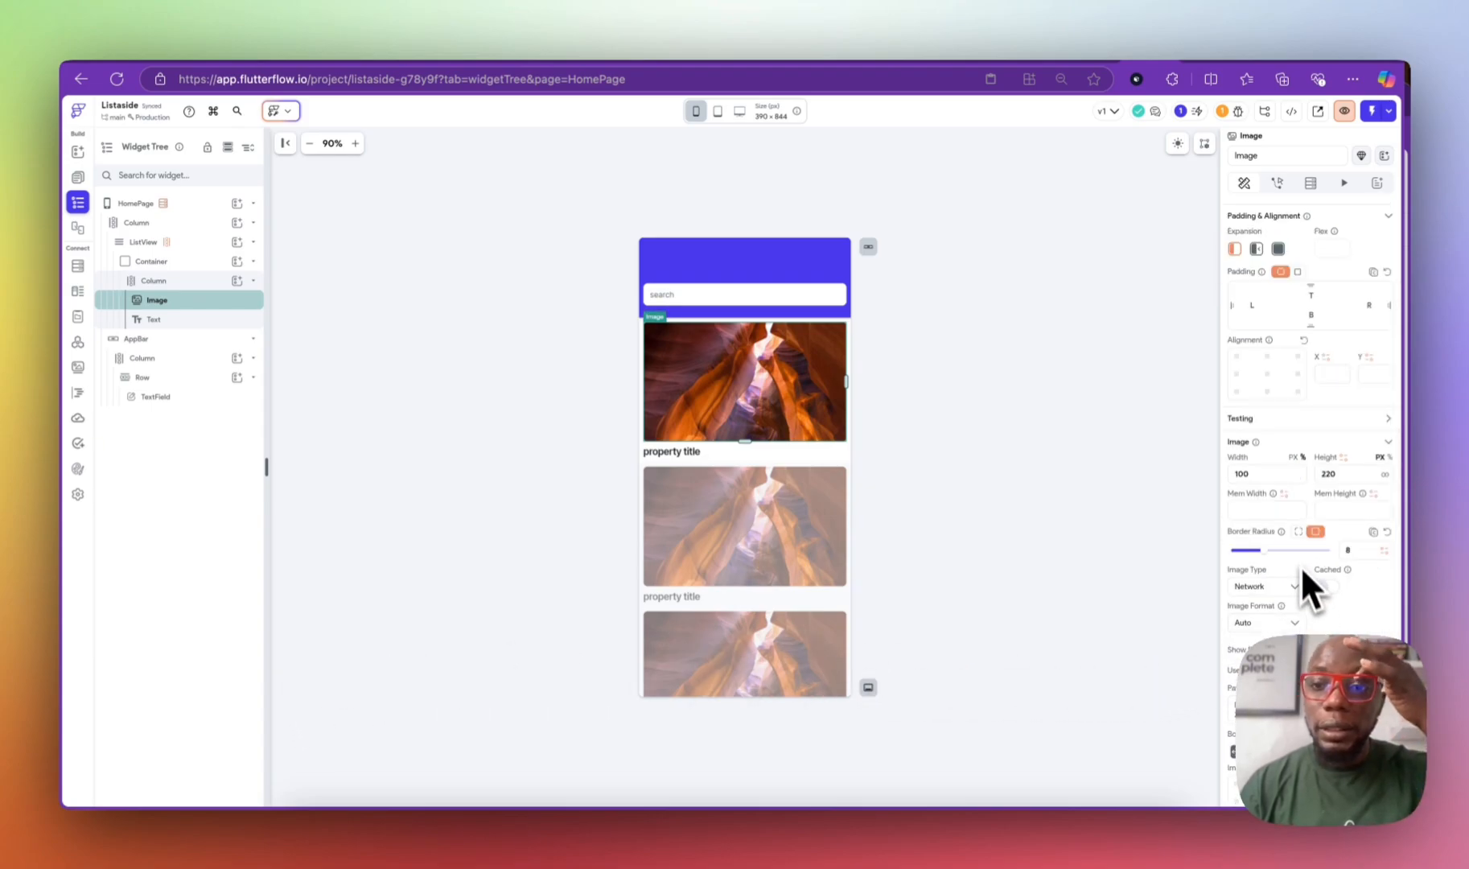
scroll(1279, 603, down, 2)
click(1263, 603)
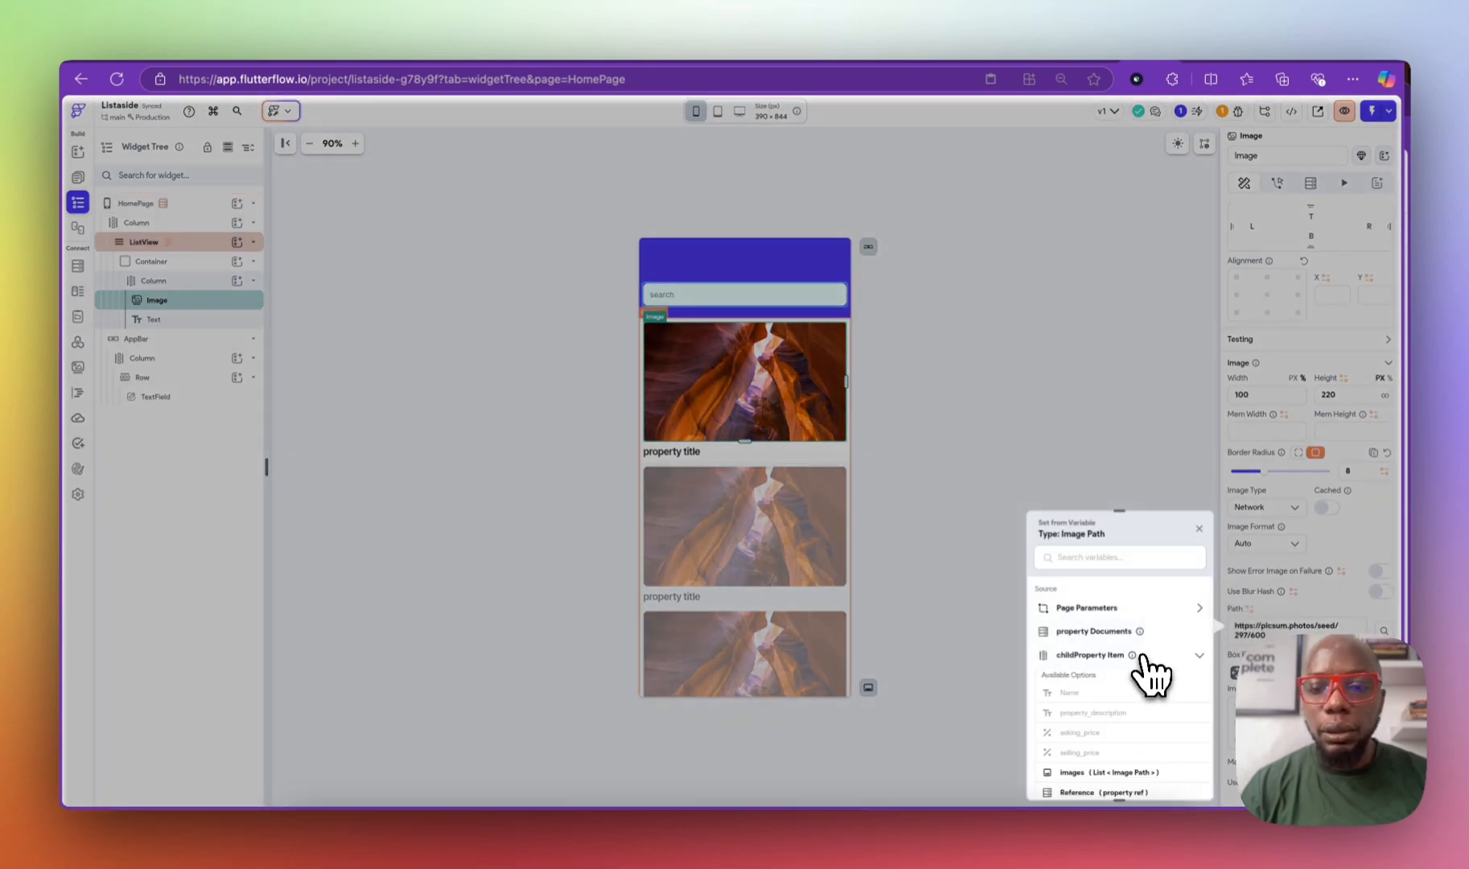
drag(1118, 515, 1114, 315)
click(1126, 580)
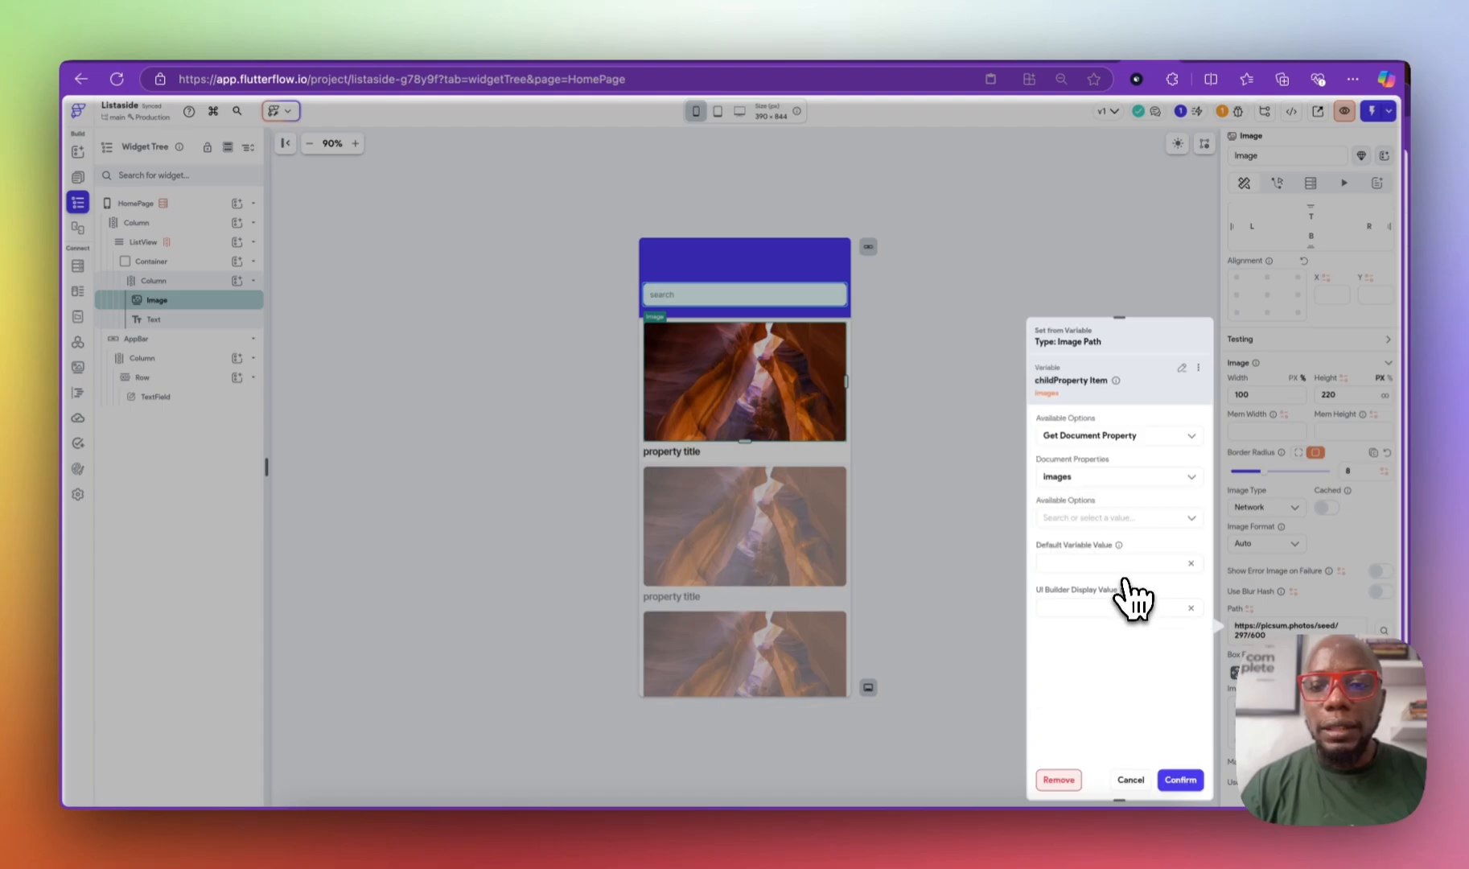
click(1102, 518)
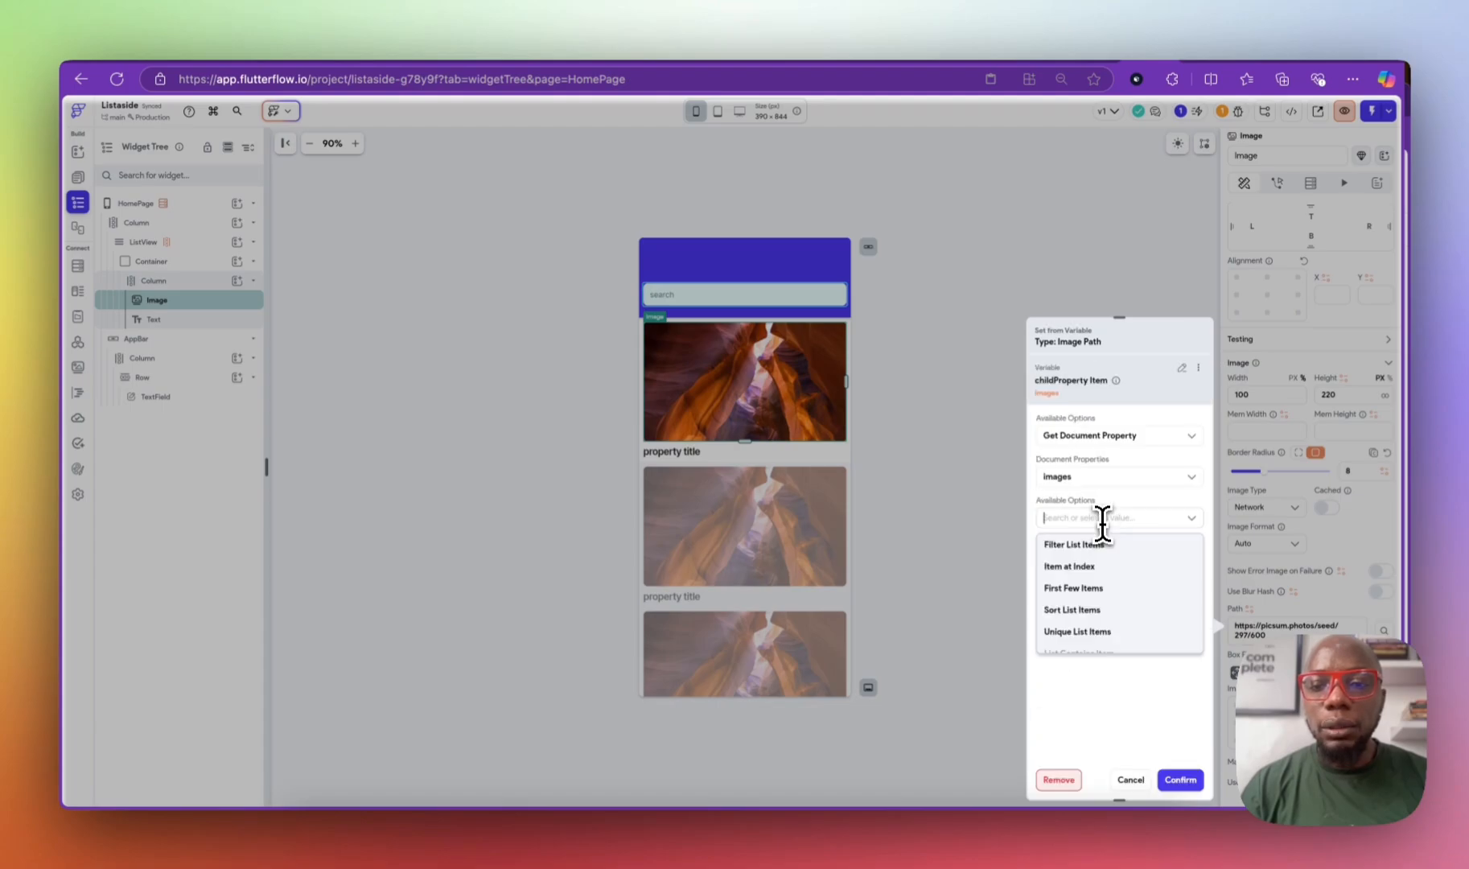
click(1110, 567)
click(1103, 557)
click(1096, 585)
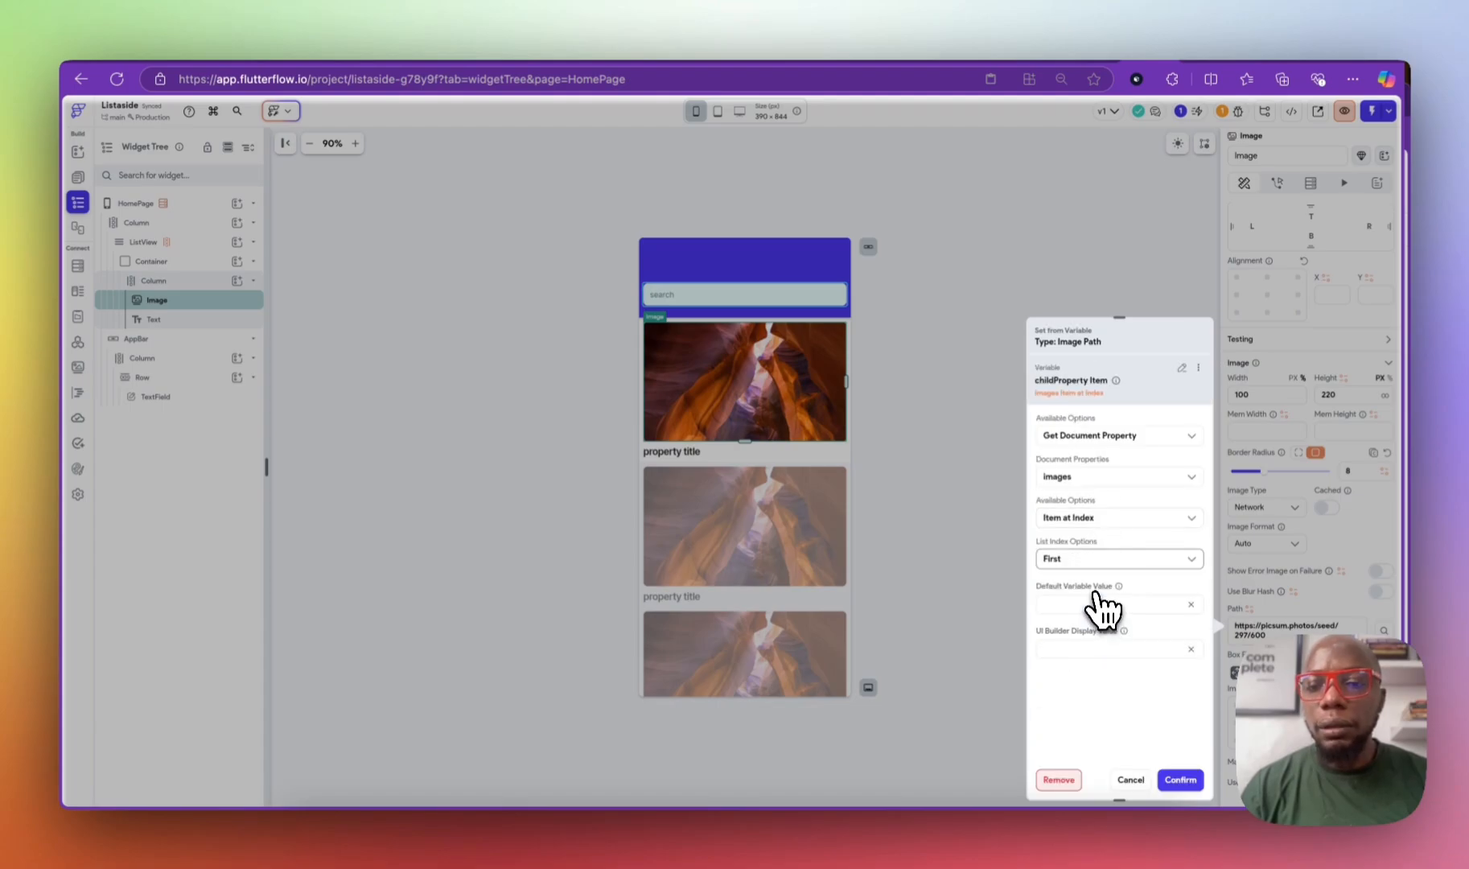
click(1176, 779)
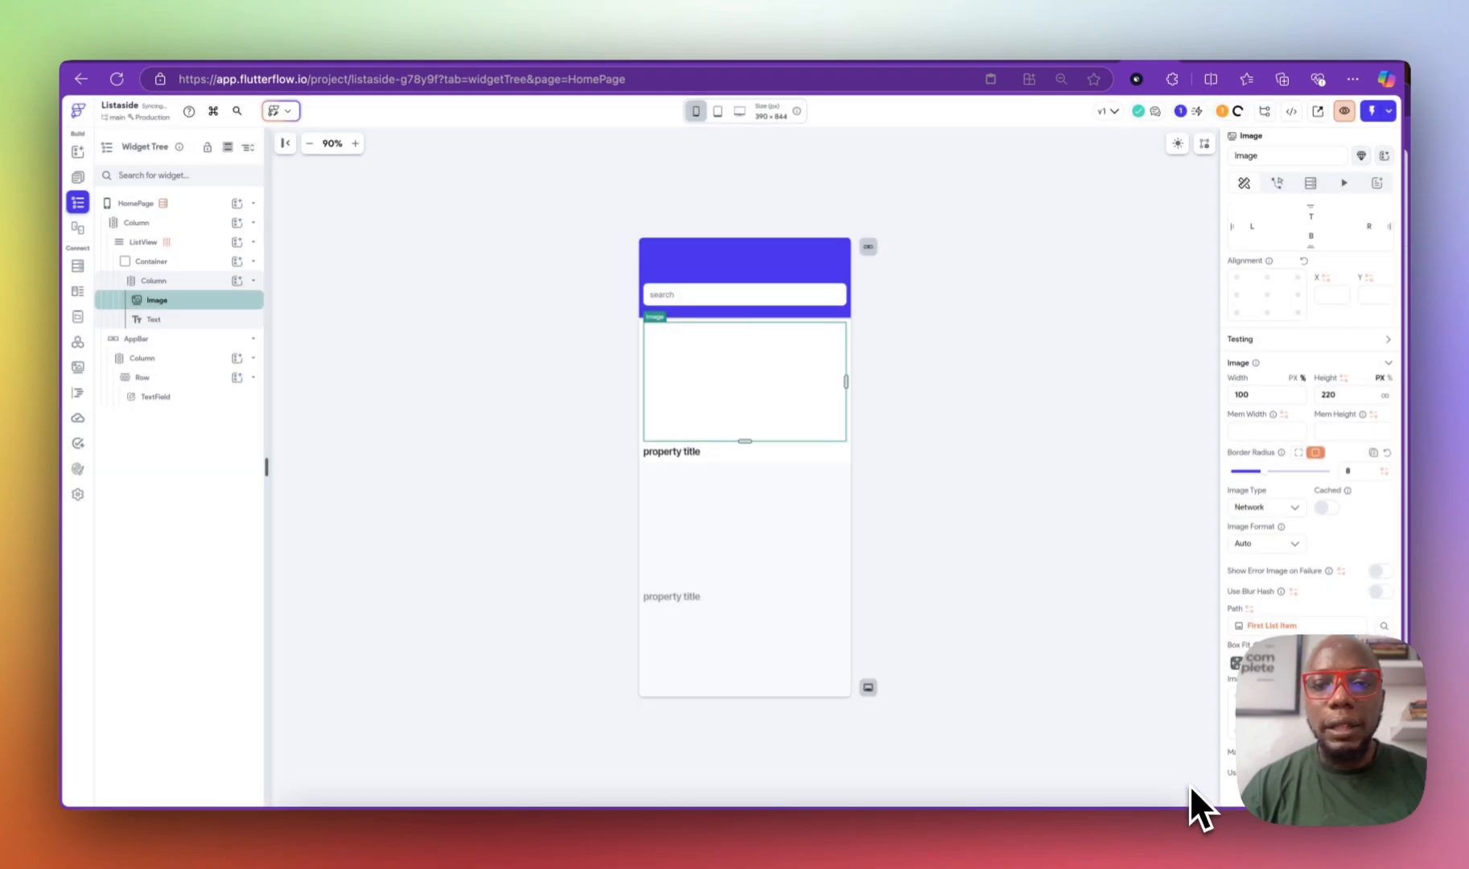
Step: Bind the card title text to childProperty Item's Name field, then select the ListView
click(683, 453)
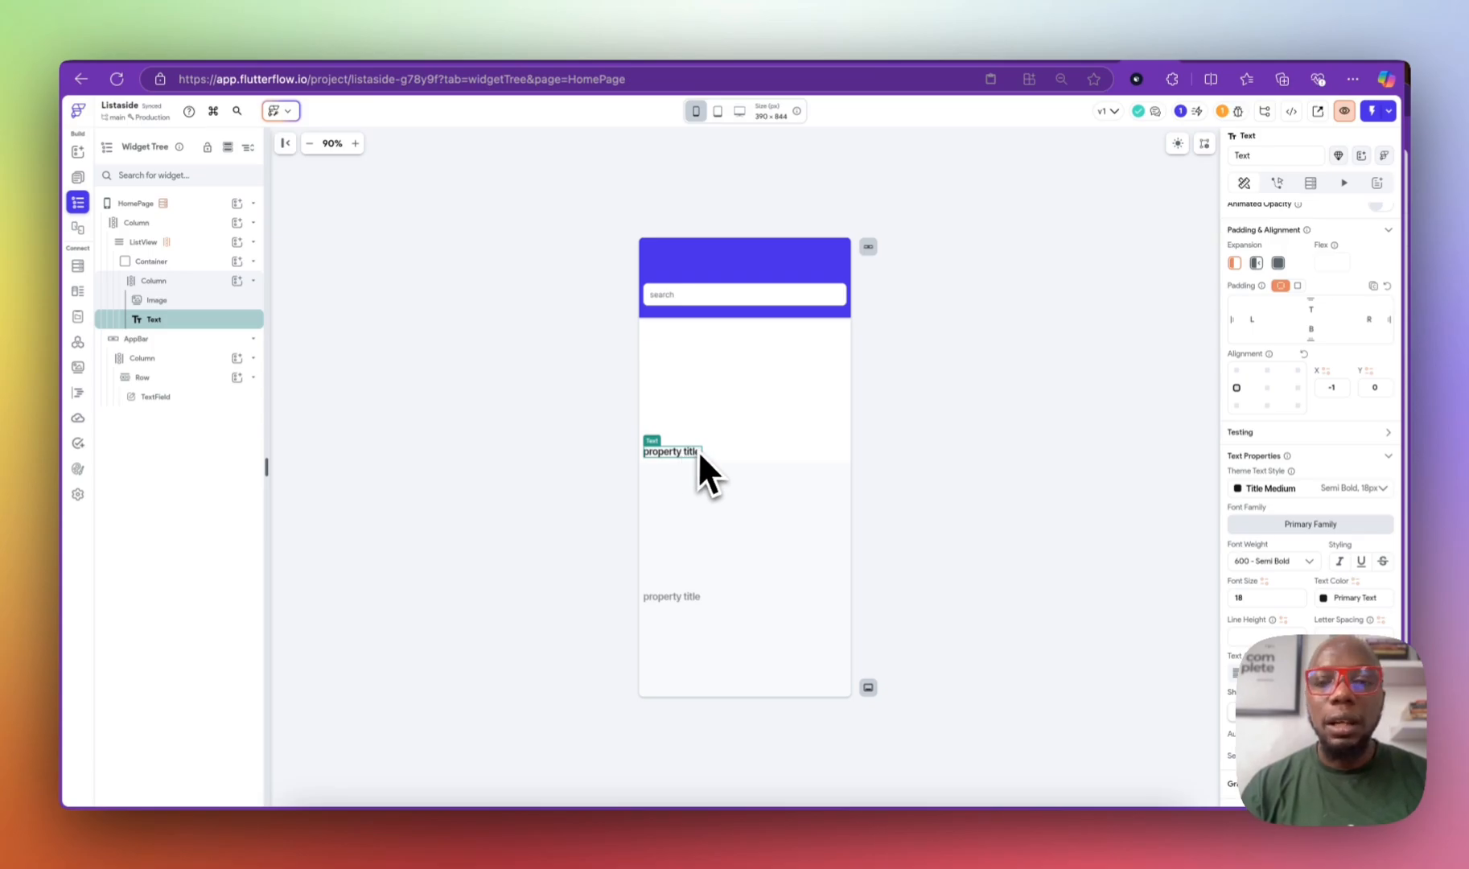
scroll(1250, 613, down, 5)
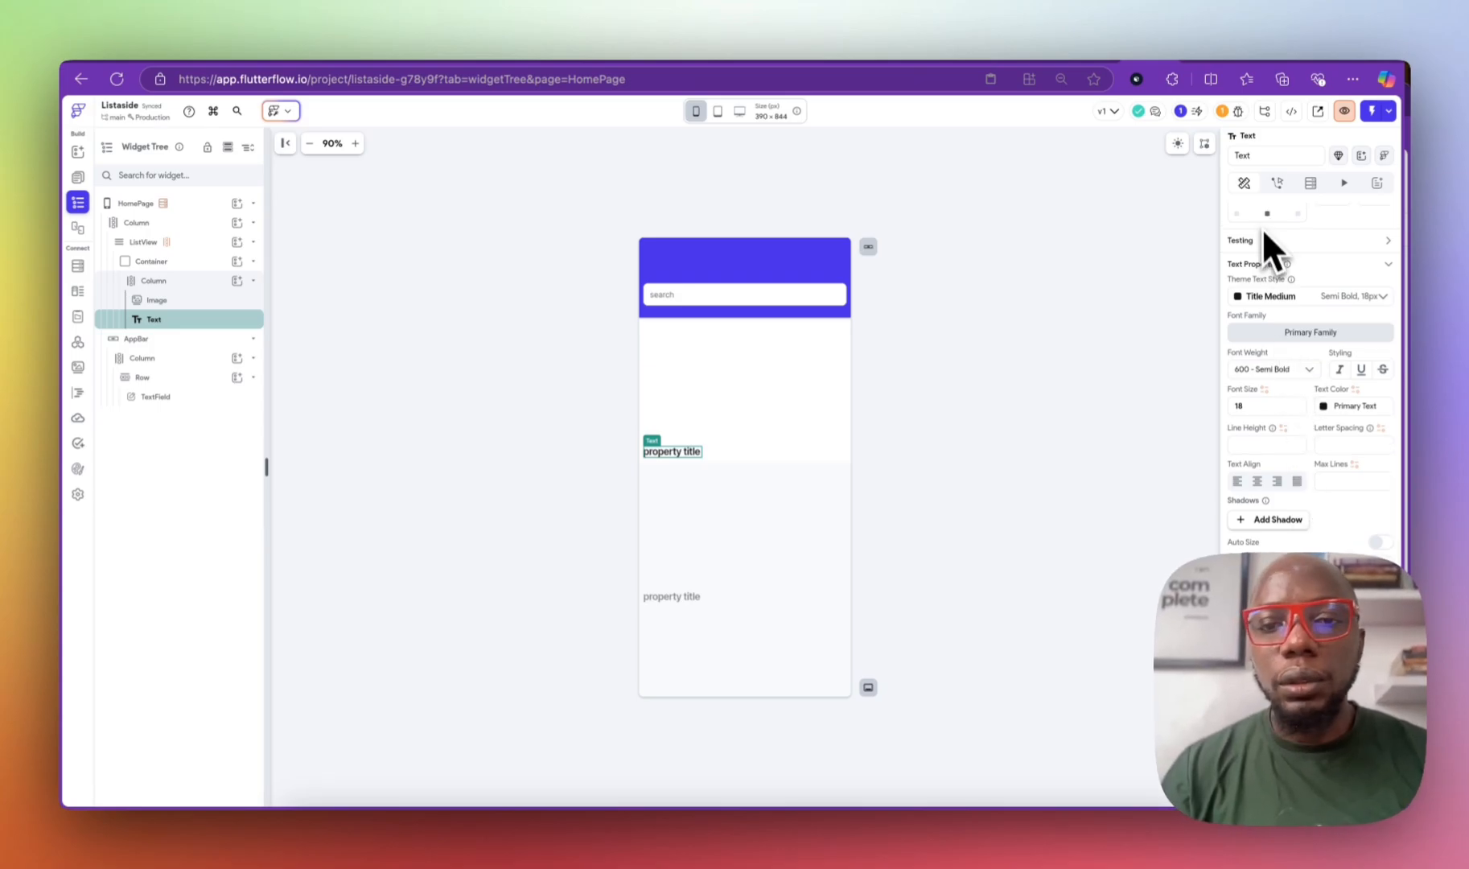
scroll(1282, 303, up, 5)
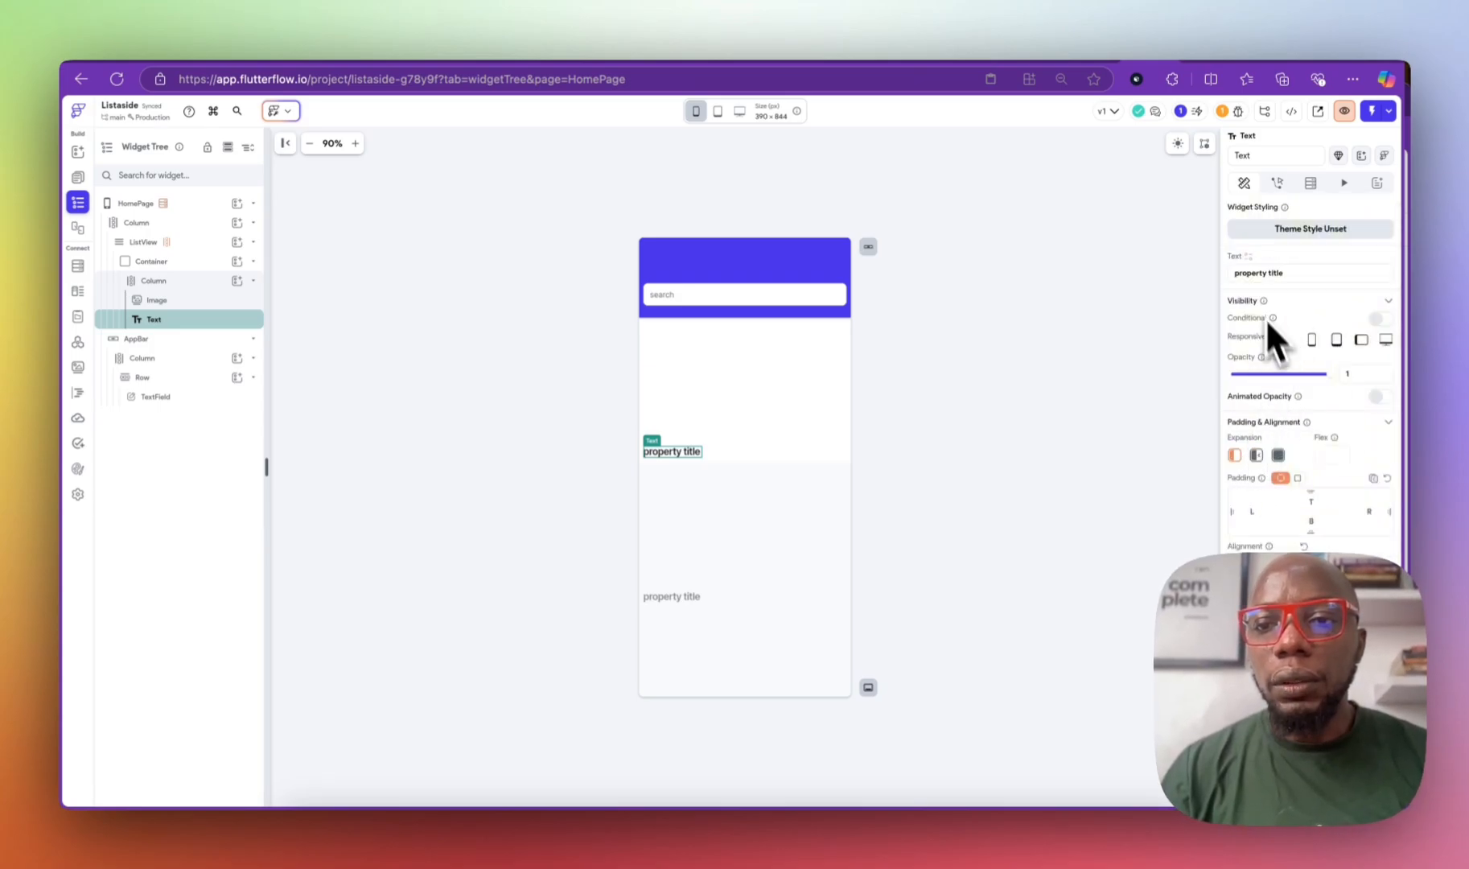
click(1248, 256)
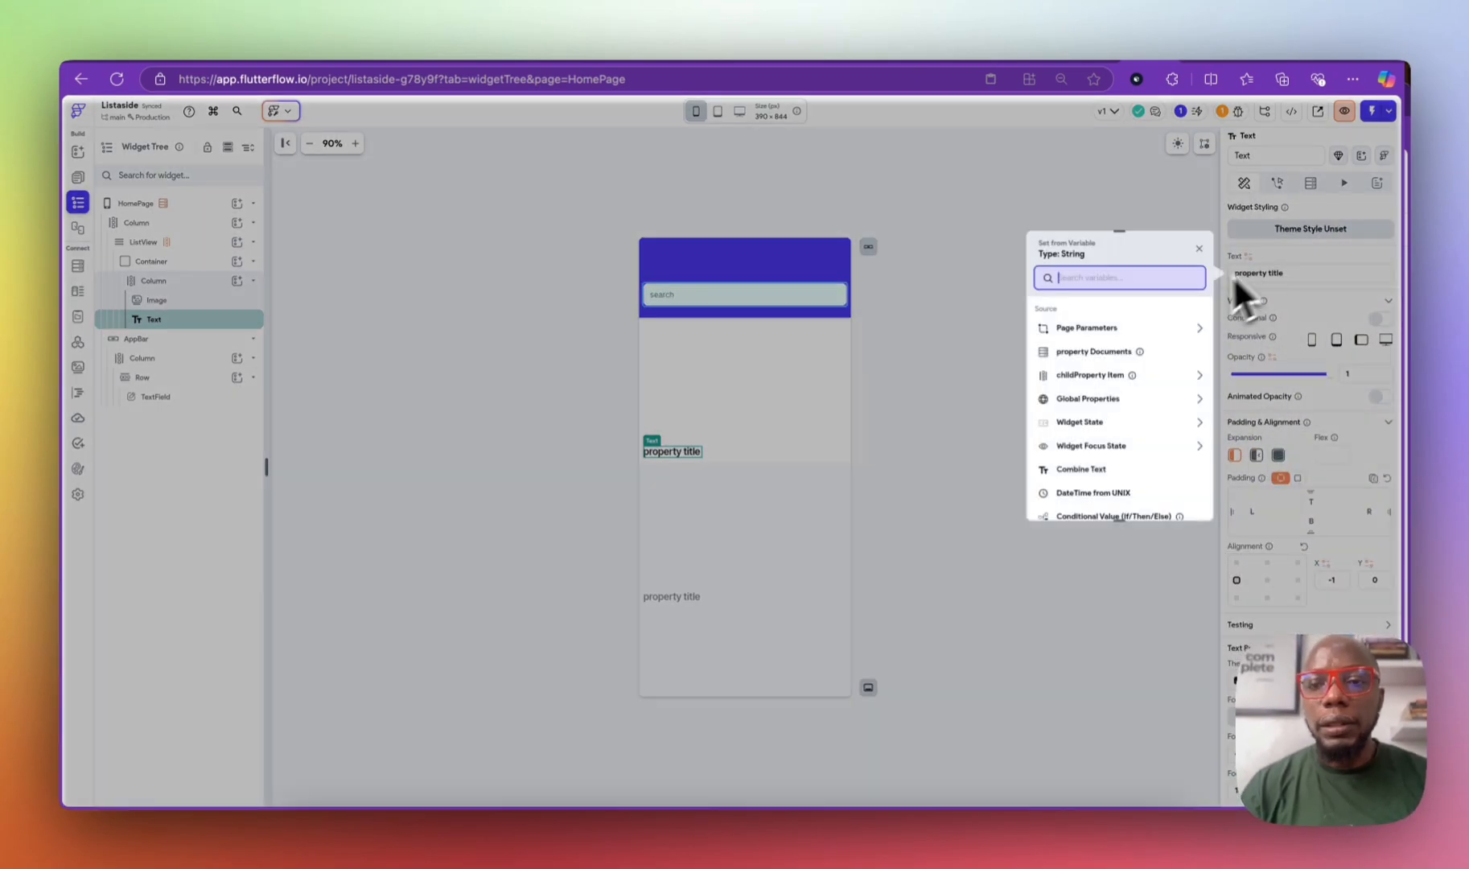
click(1122, 375)
click(1082, 410)
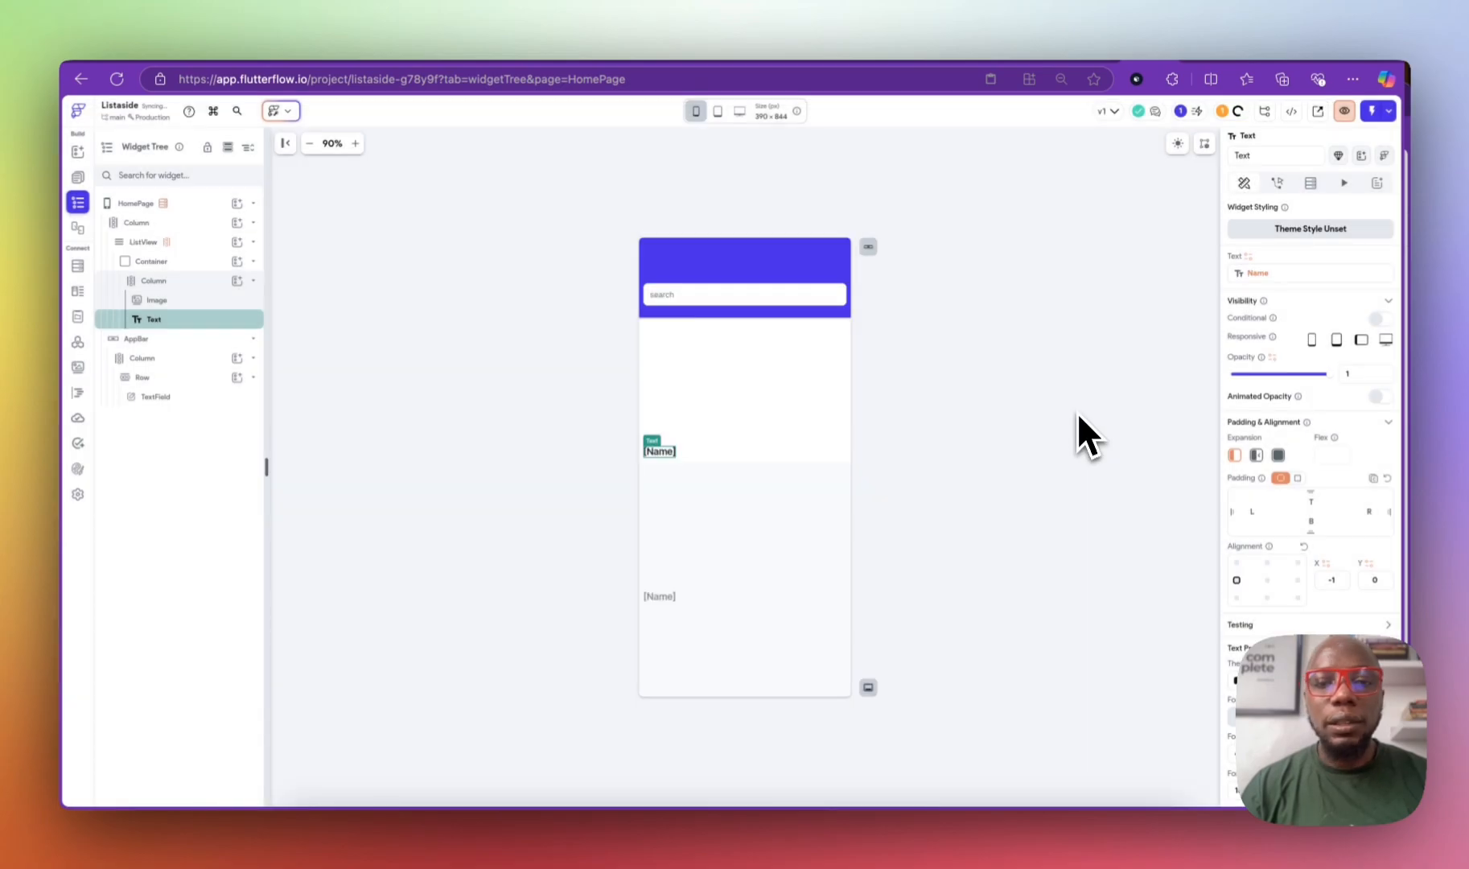
click(941, 431)
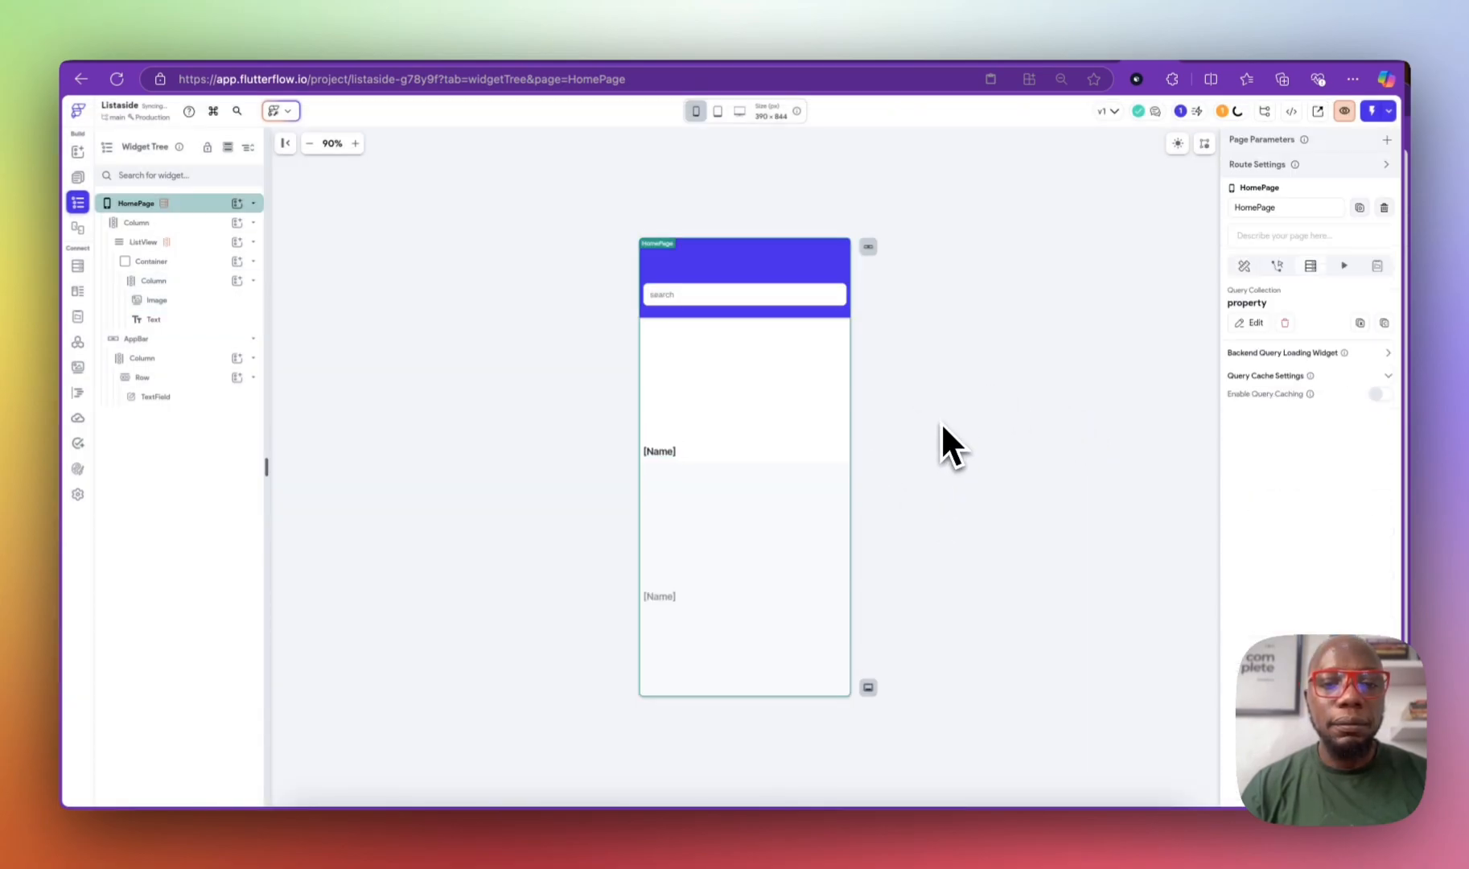
click(755, 497)
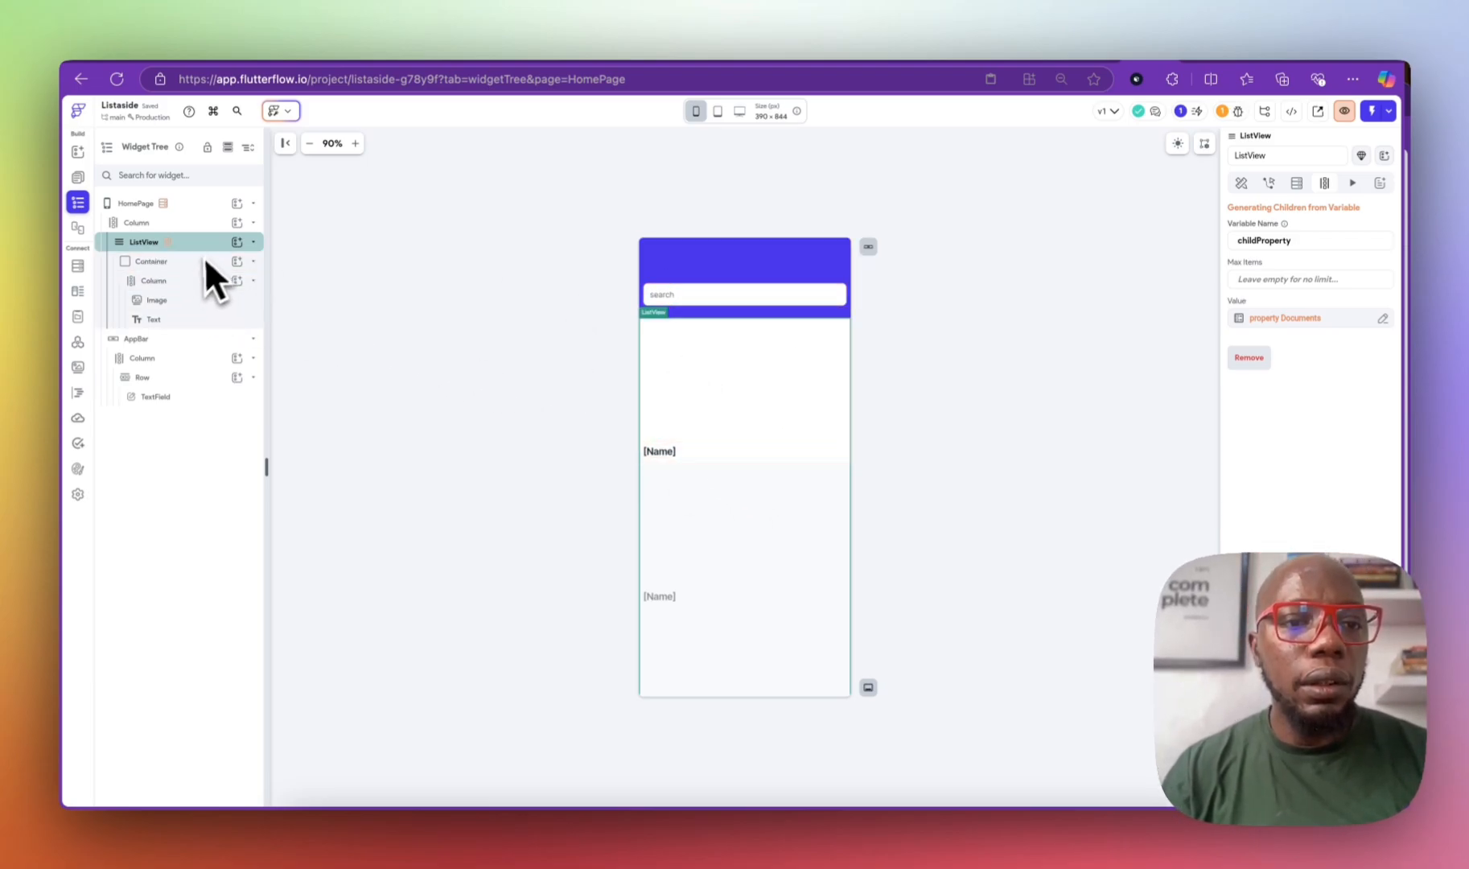
Step: Rename the app bar TextField widget to 'search'
click(667, 296)
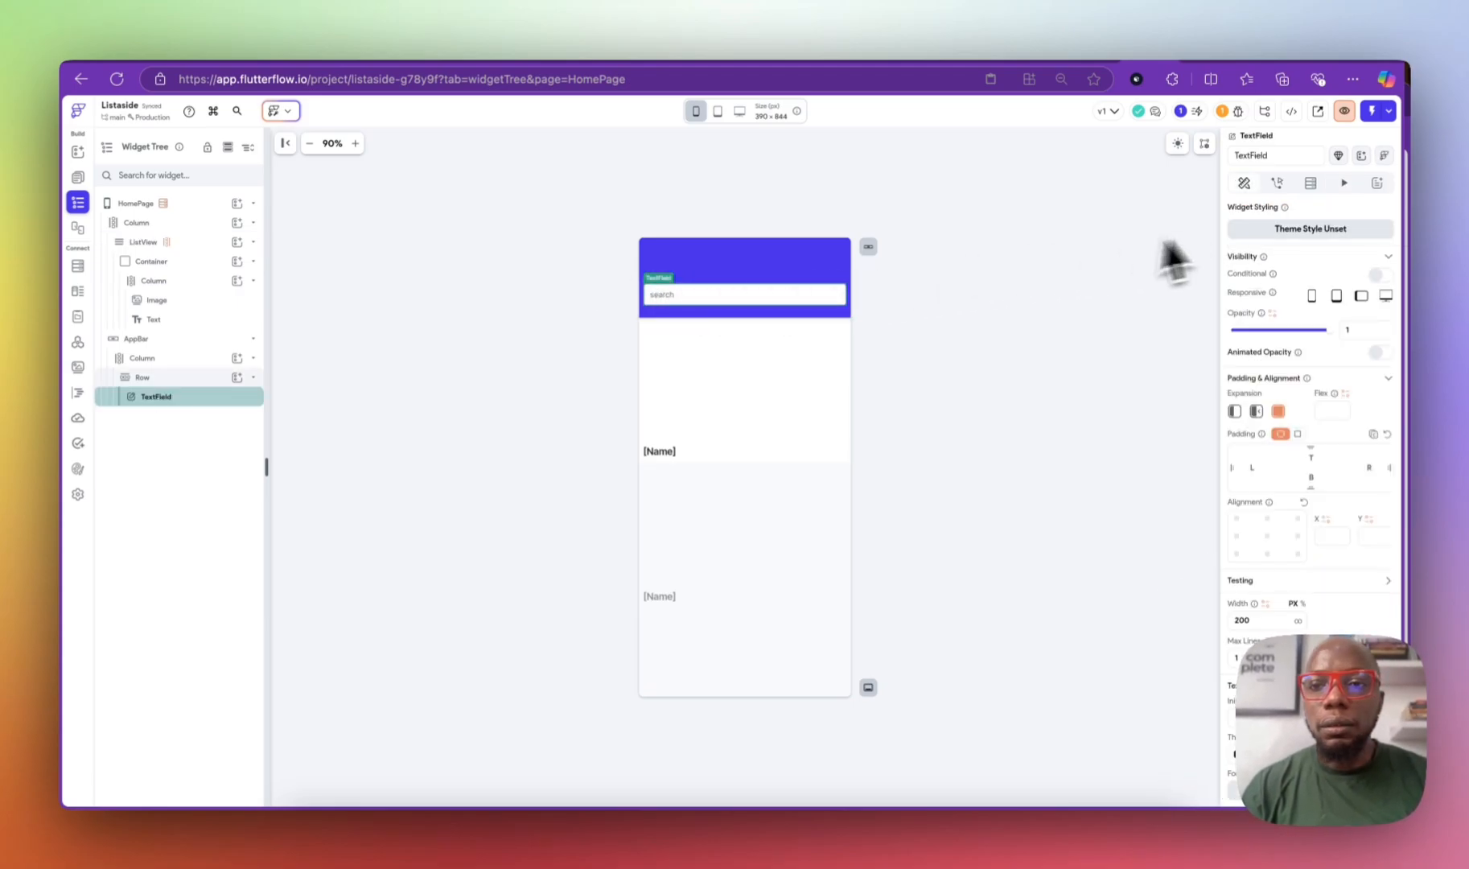
click(1297, 157)
text(search)
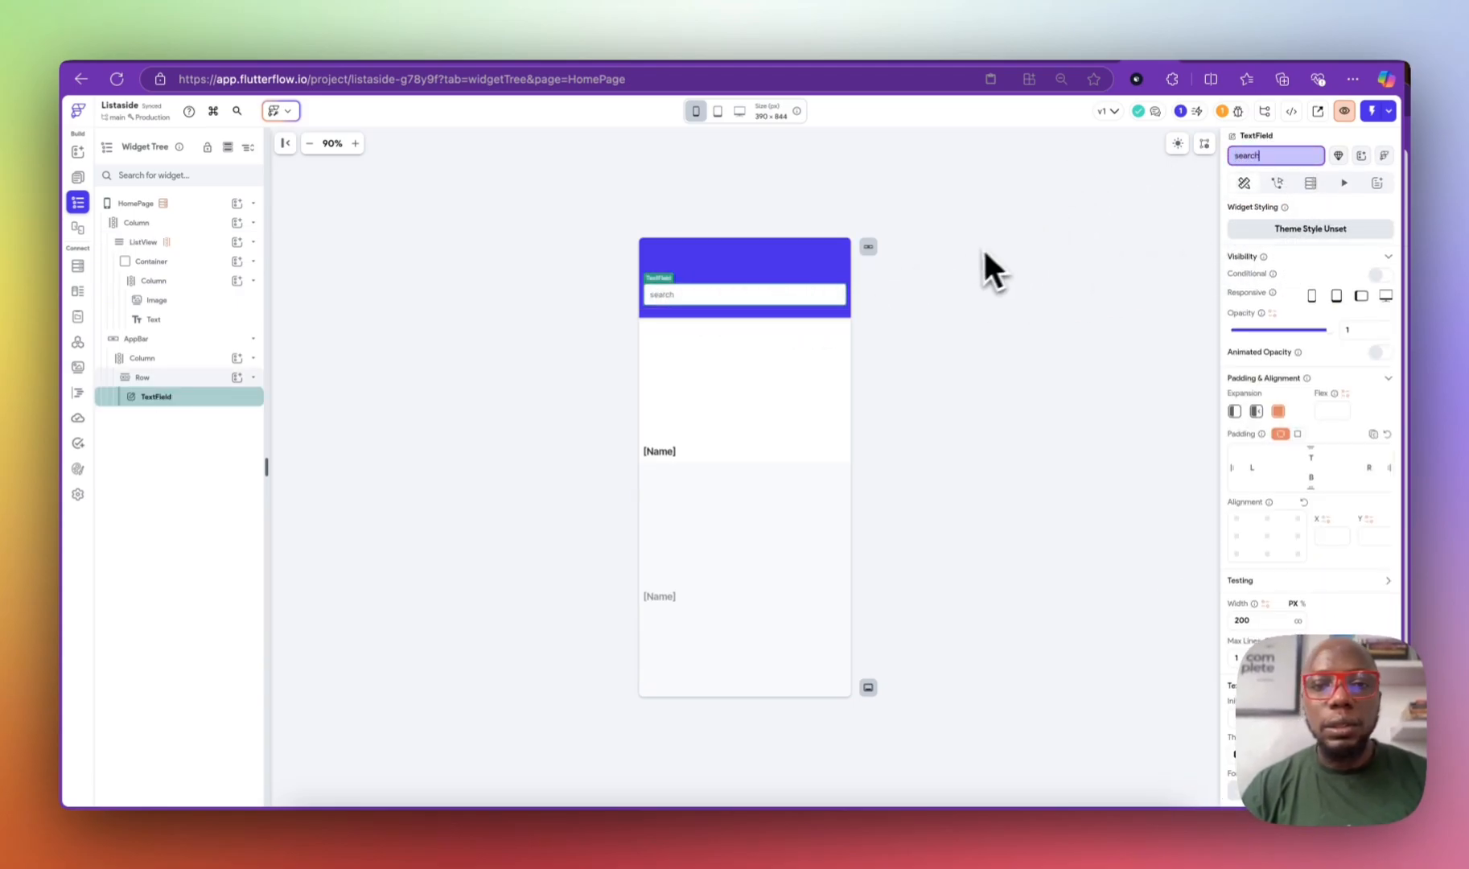
click(985, 246)
Step: Apply Filter List Items to the ListView's property Documents and start a comparison condition
click(216, 243)
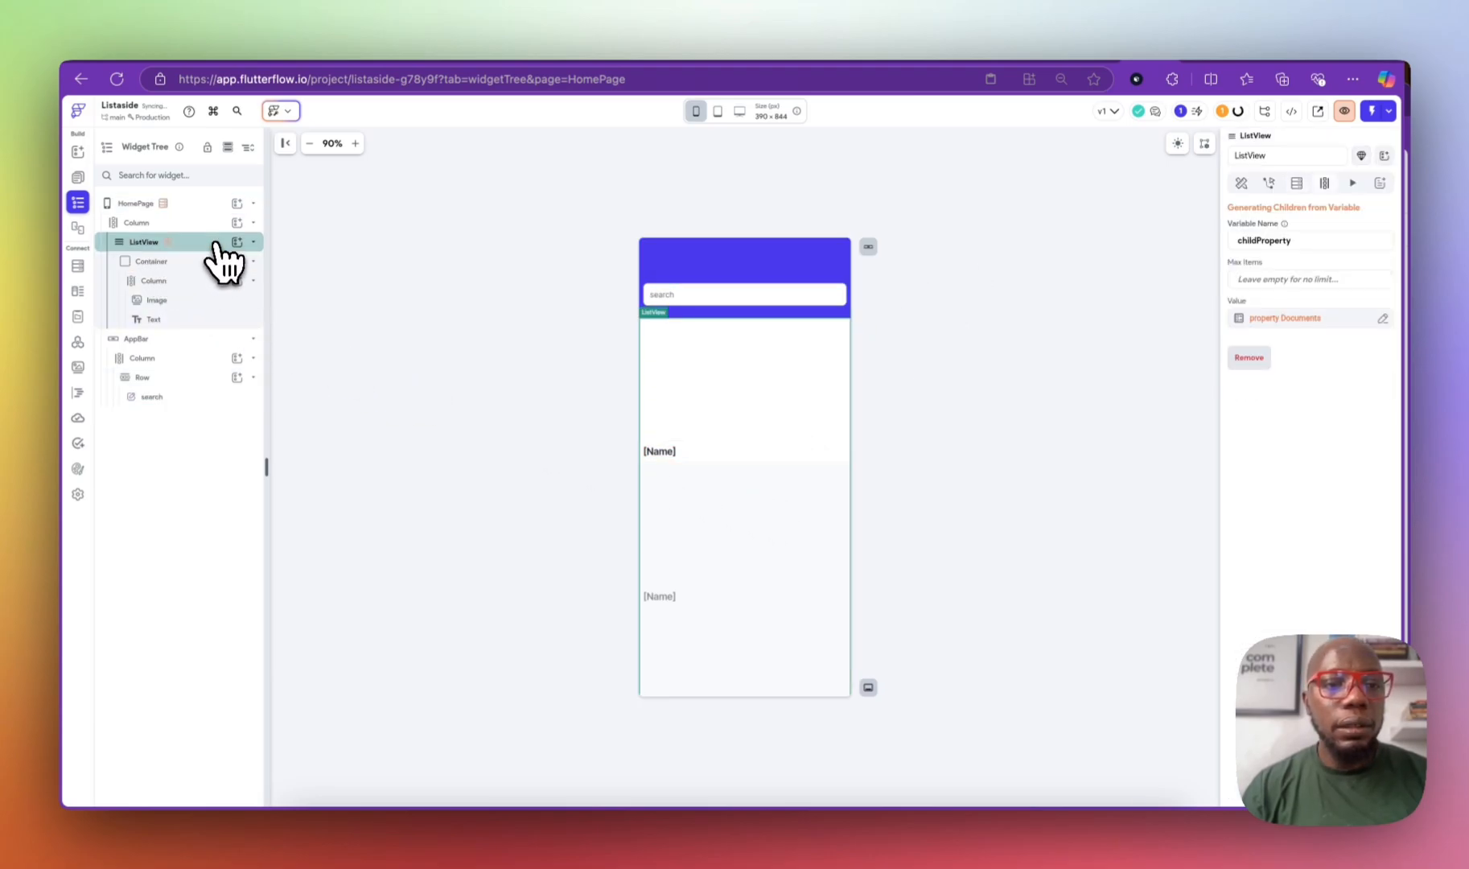
click(1270, 320)
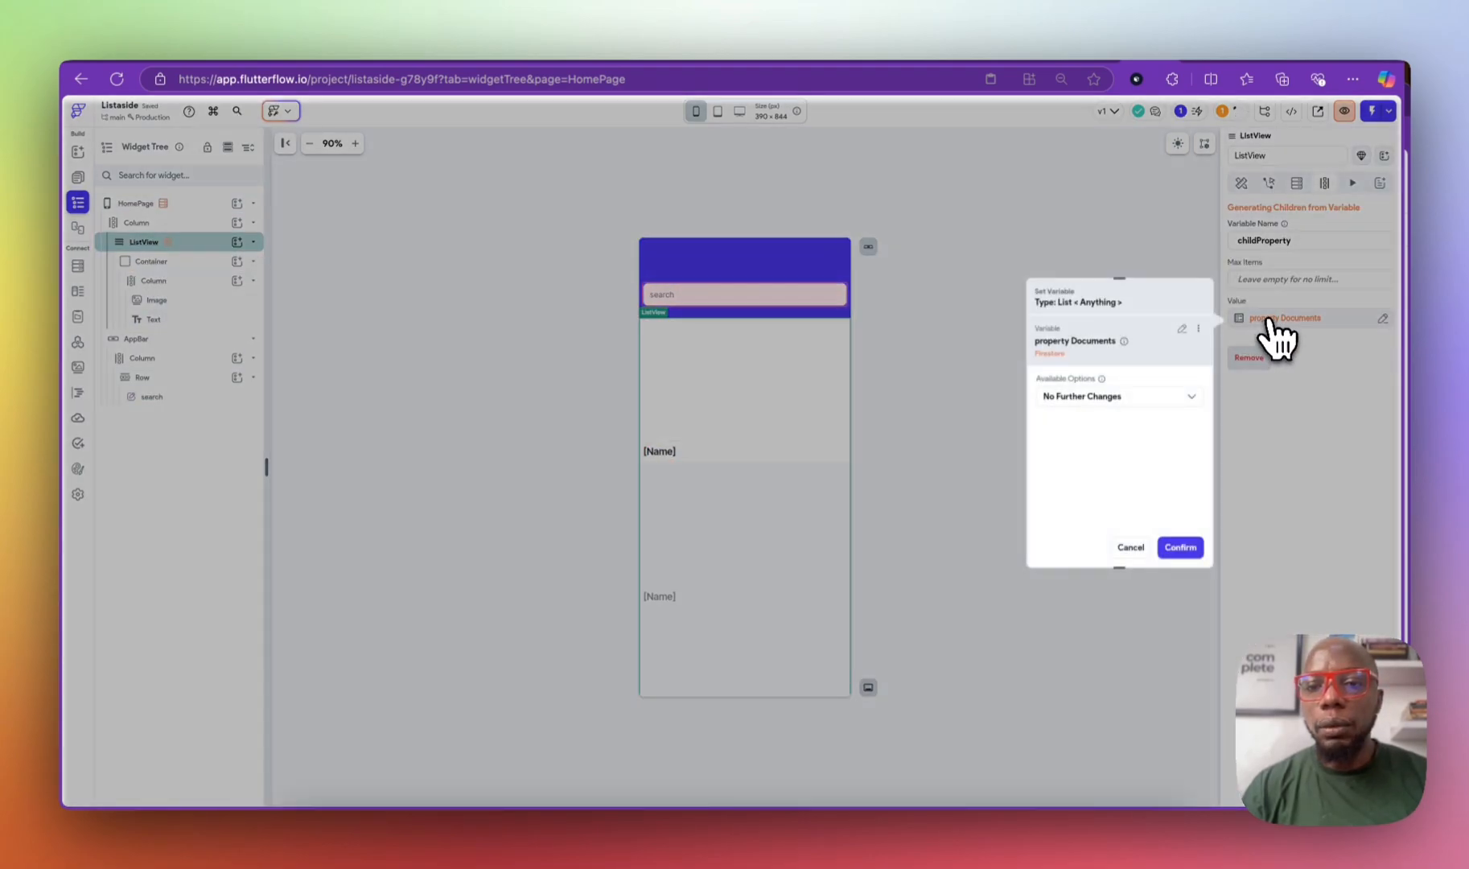
click(1050, 398)
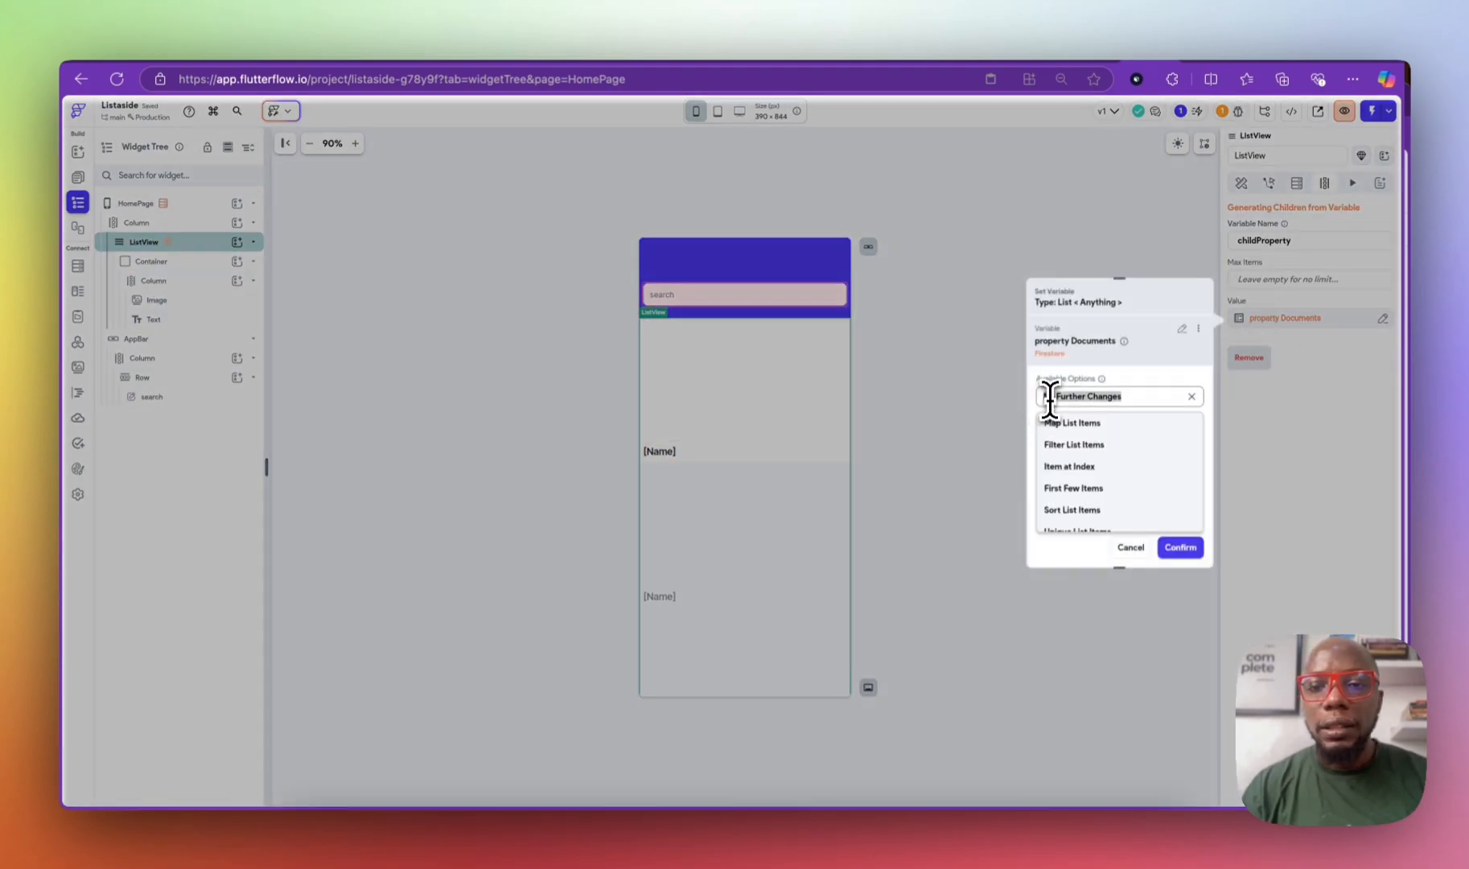
click(1082, 447)
click(1070, 439)
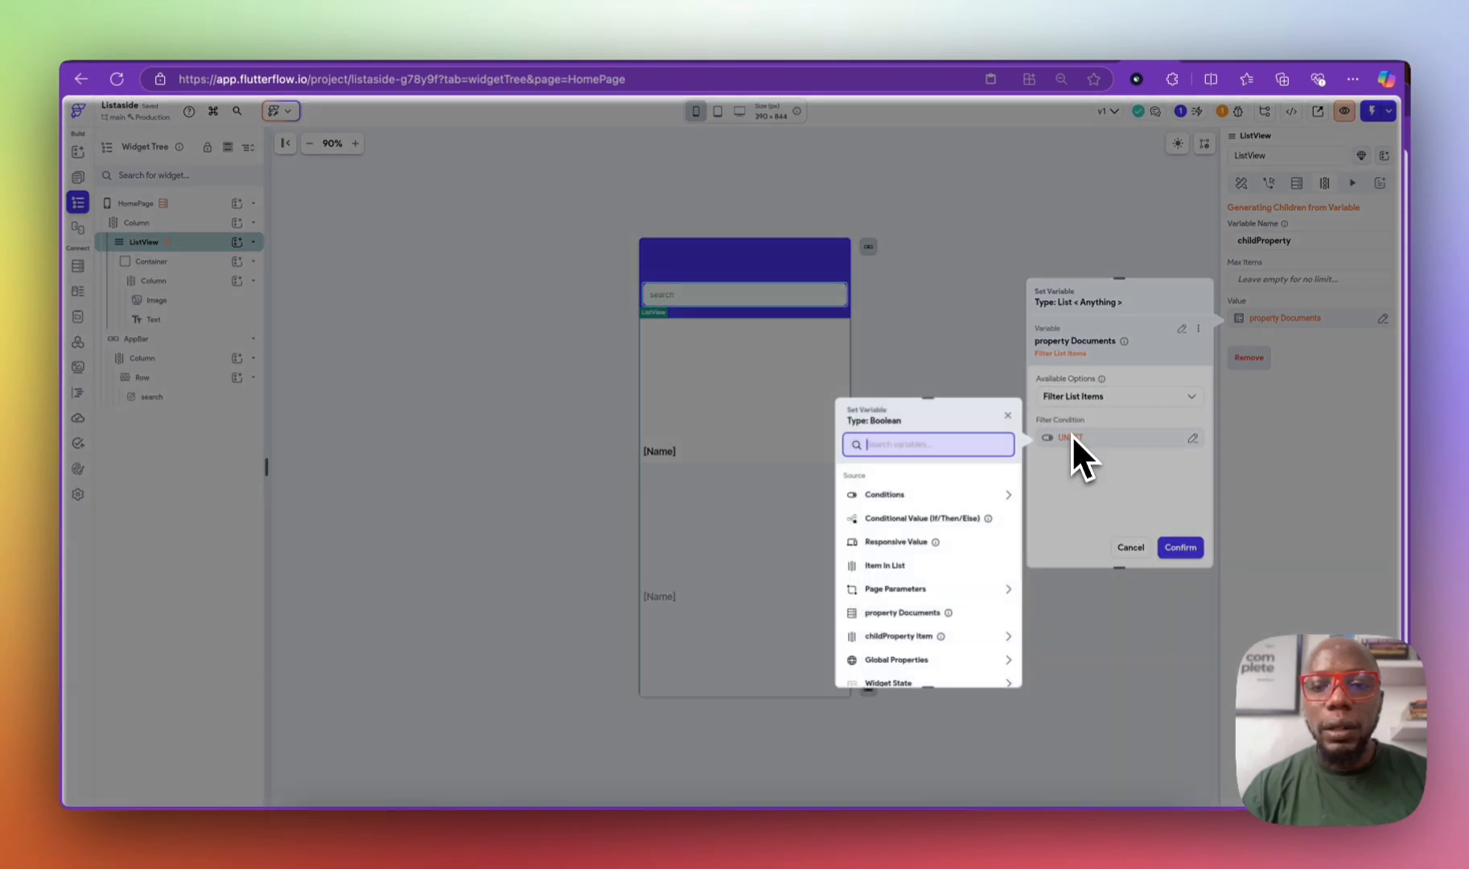
click(920, 564)
click(909, 523)
click(908, 563)
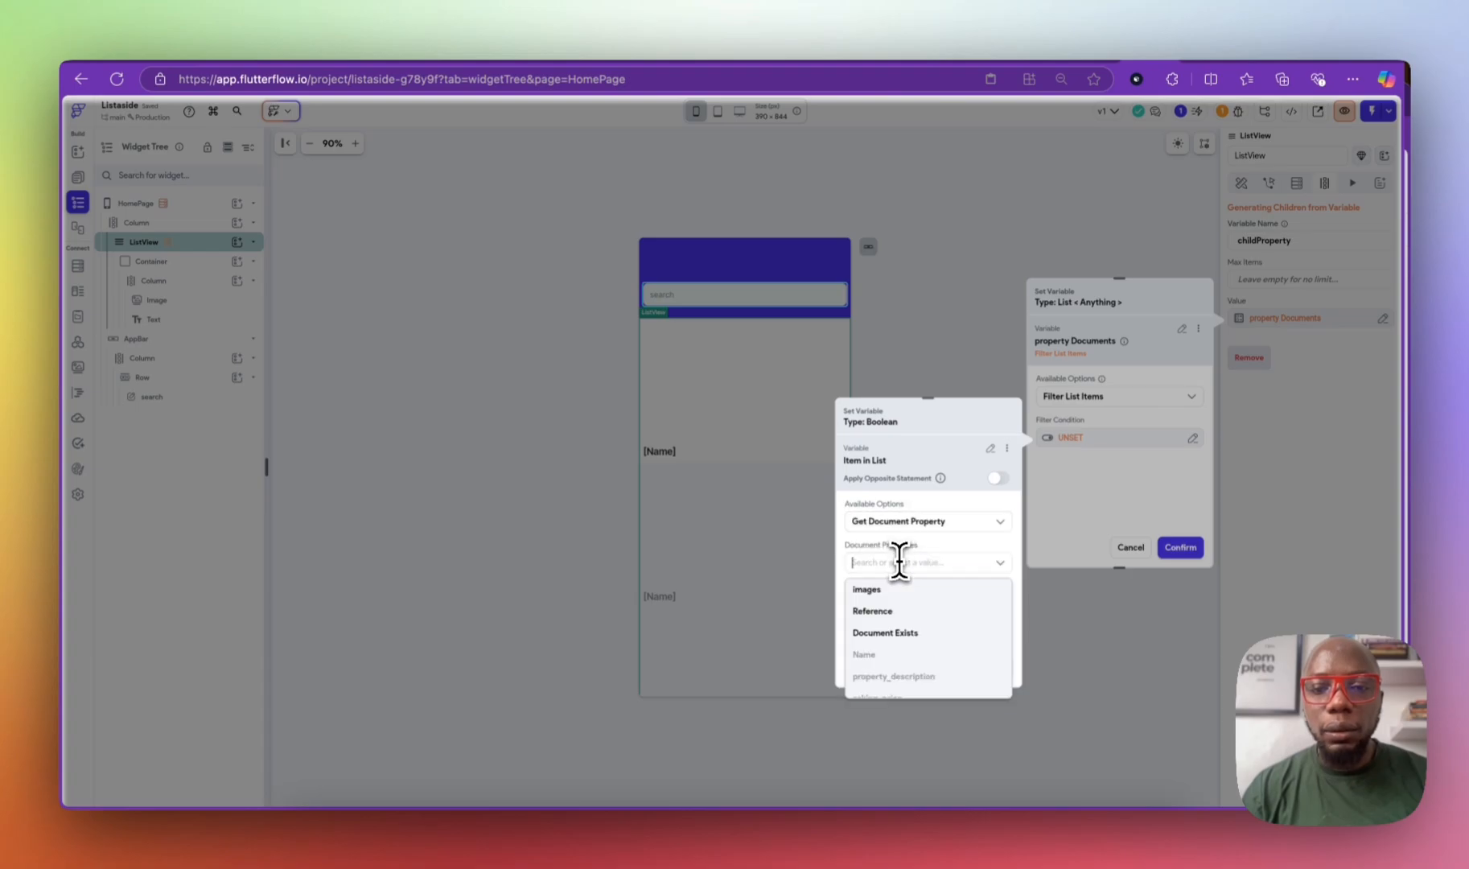
scroll(898, 620, down, 1)
scroll(906, 613, up, 1)
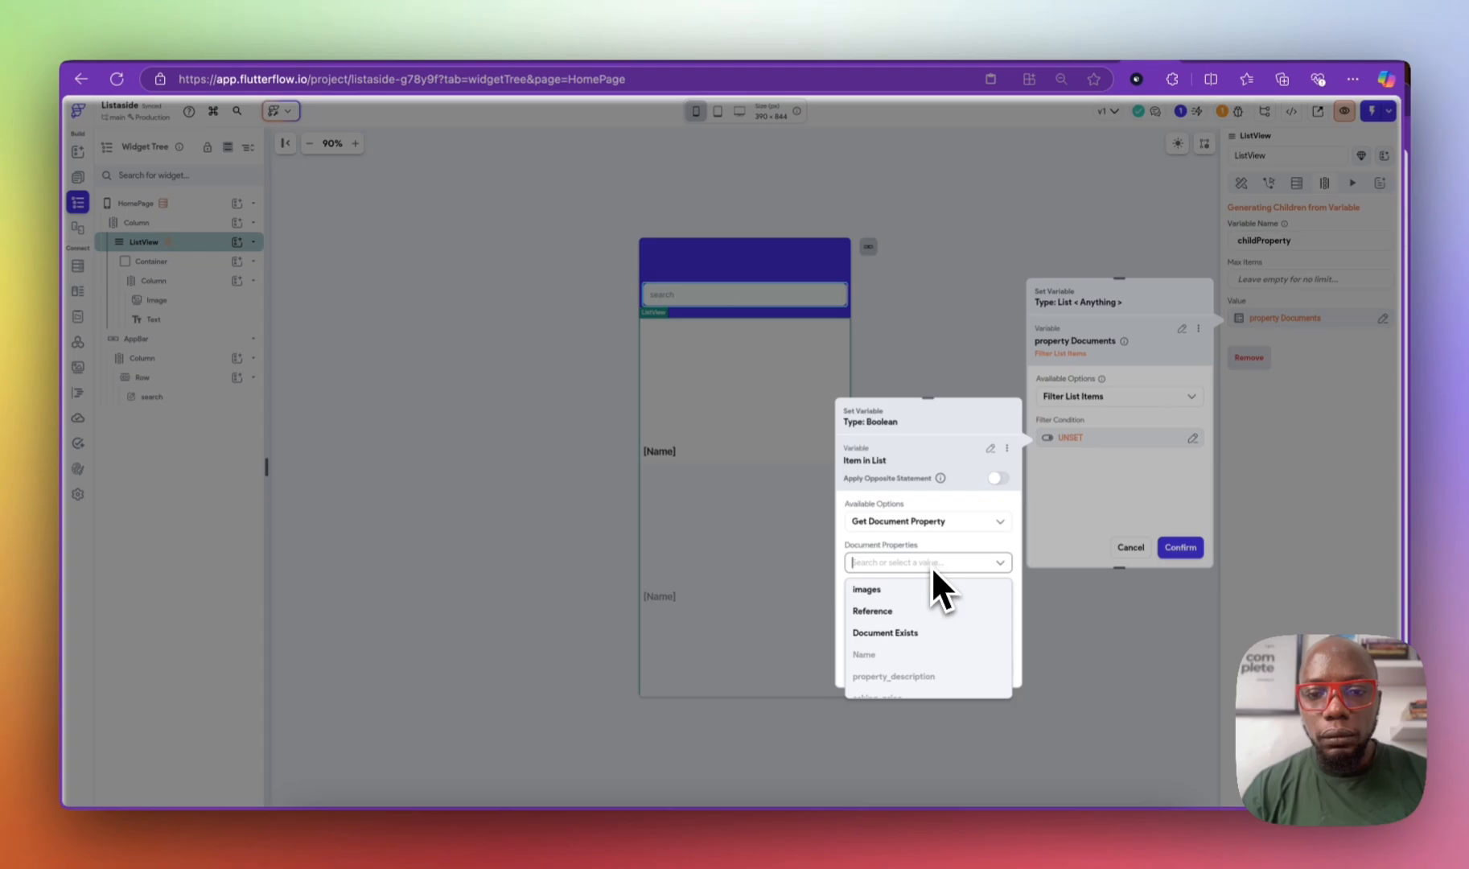
click(990, 448)
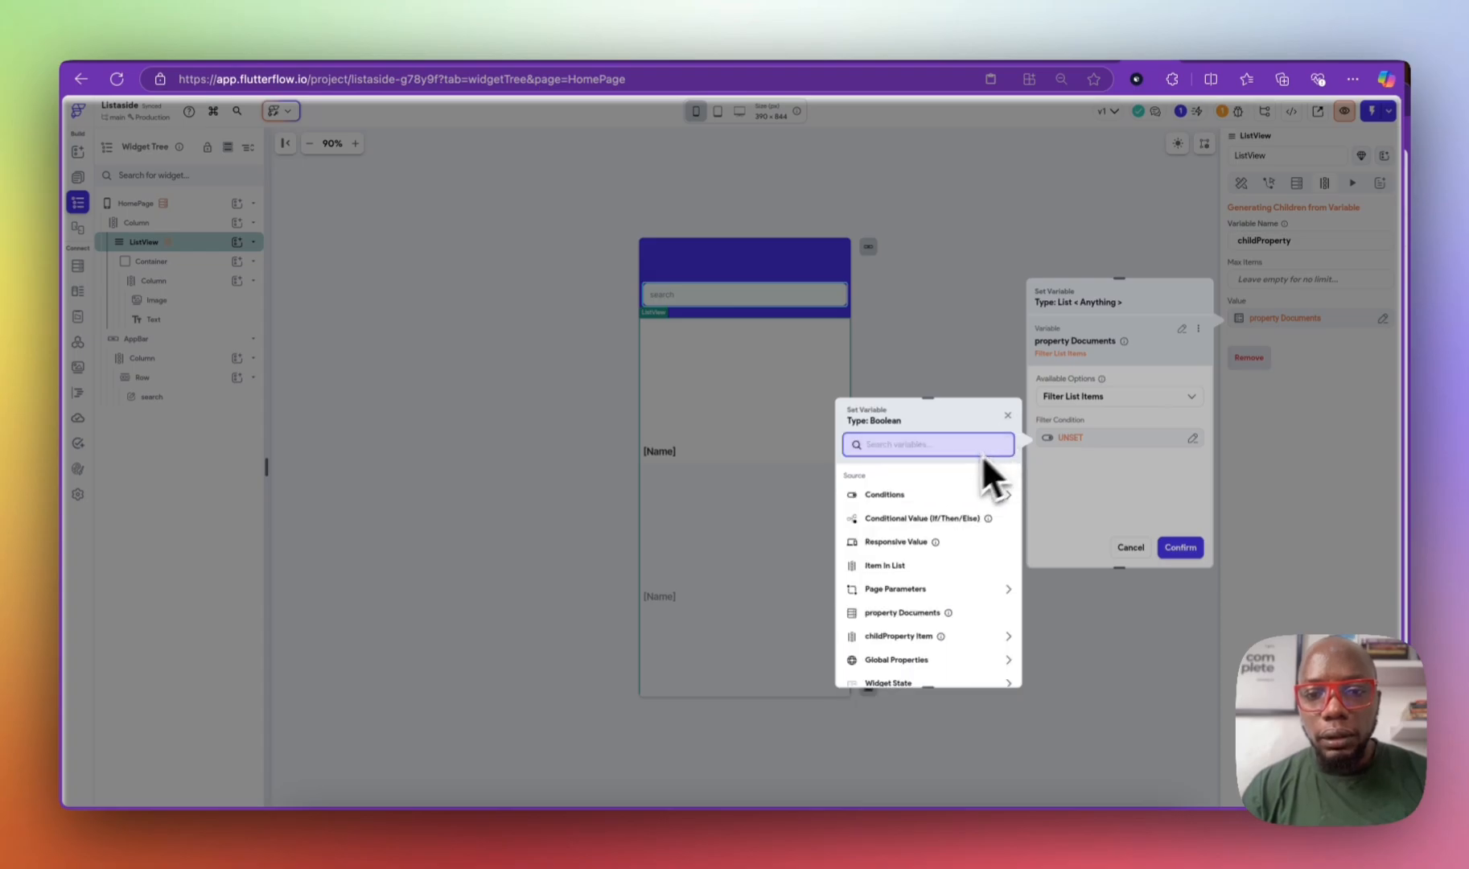
click(898, 496)
click(896, 546)
click(909, 514)
click(876, 535)
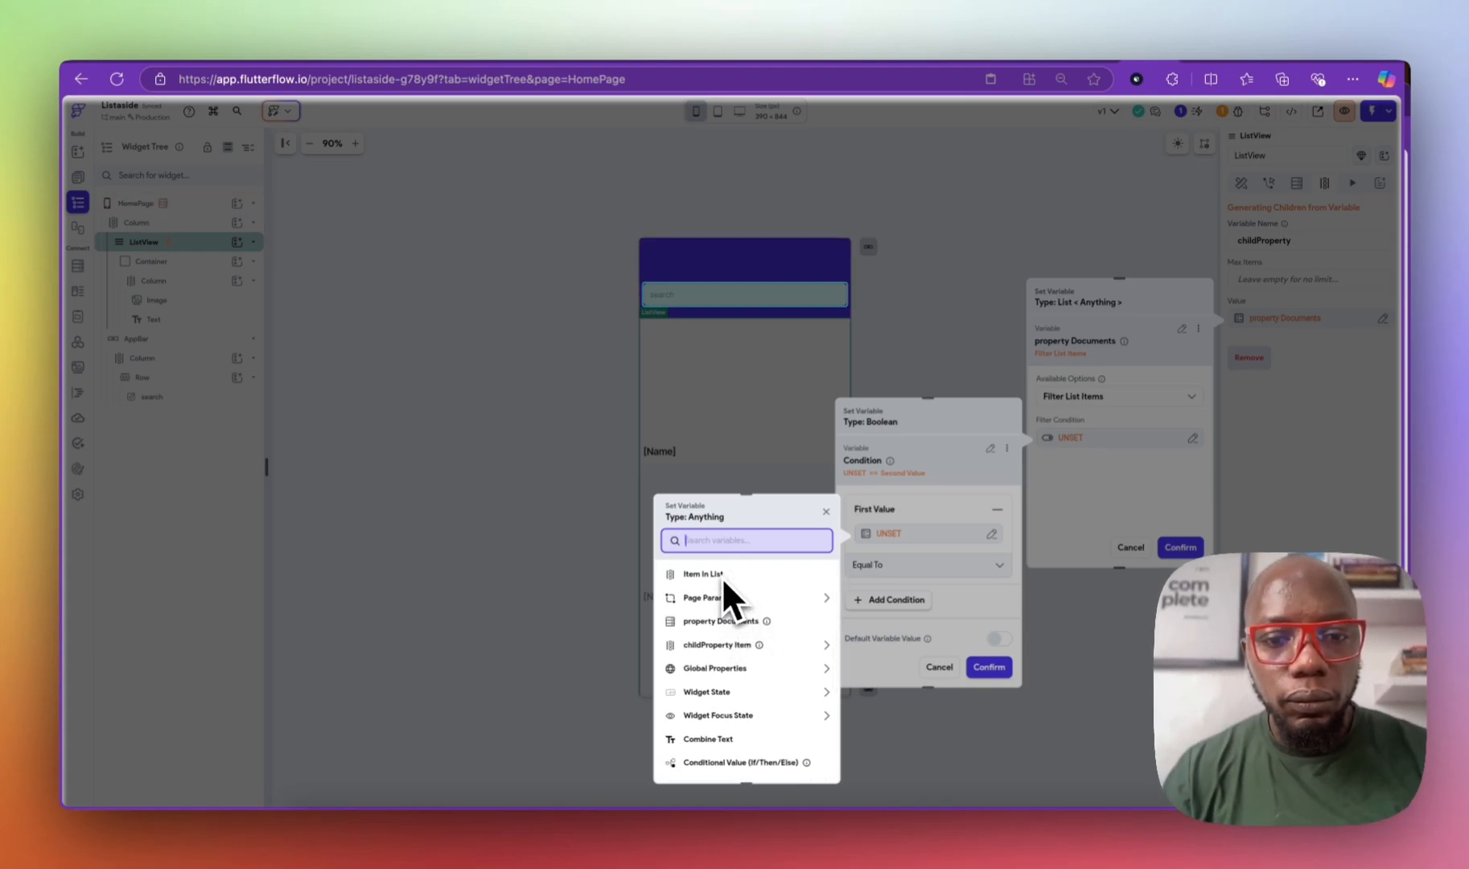
Step: Set the condition's first value to the list item's Name property
click(739, 645)
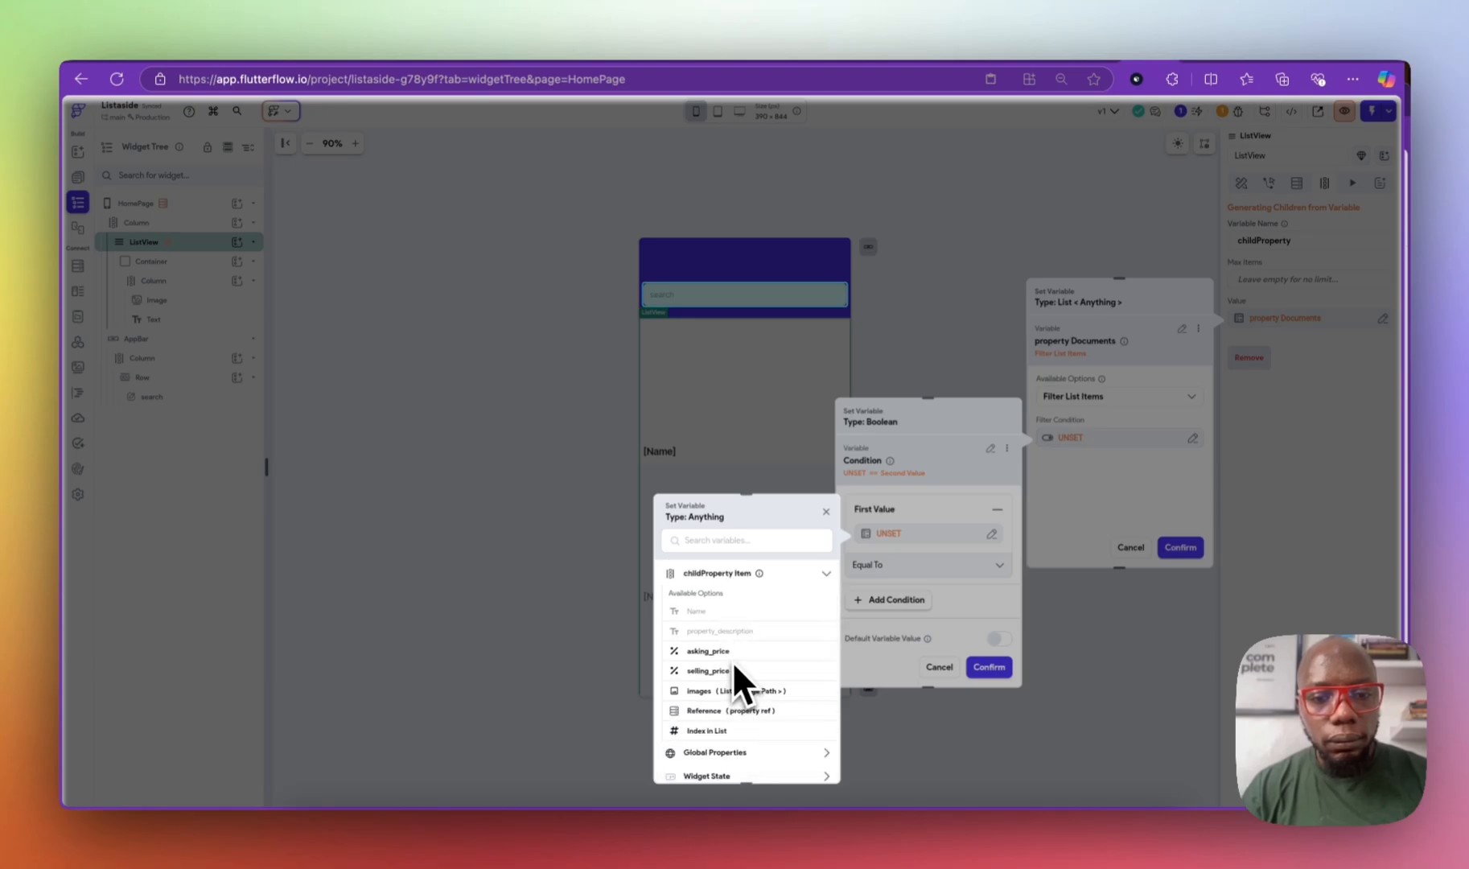
scroll(732, 661, up, 2)
click(726, 595)
click(723, 601)
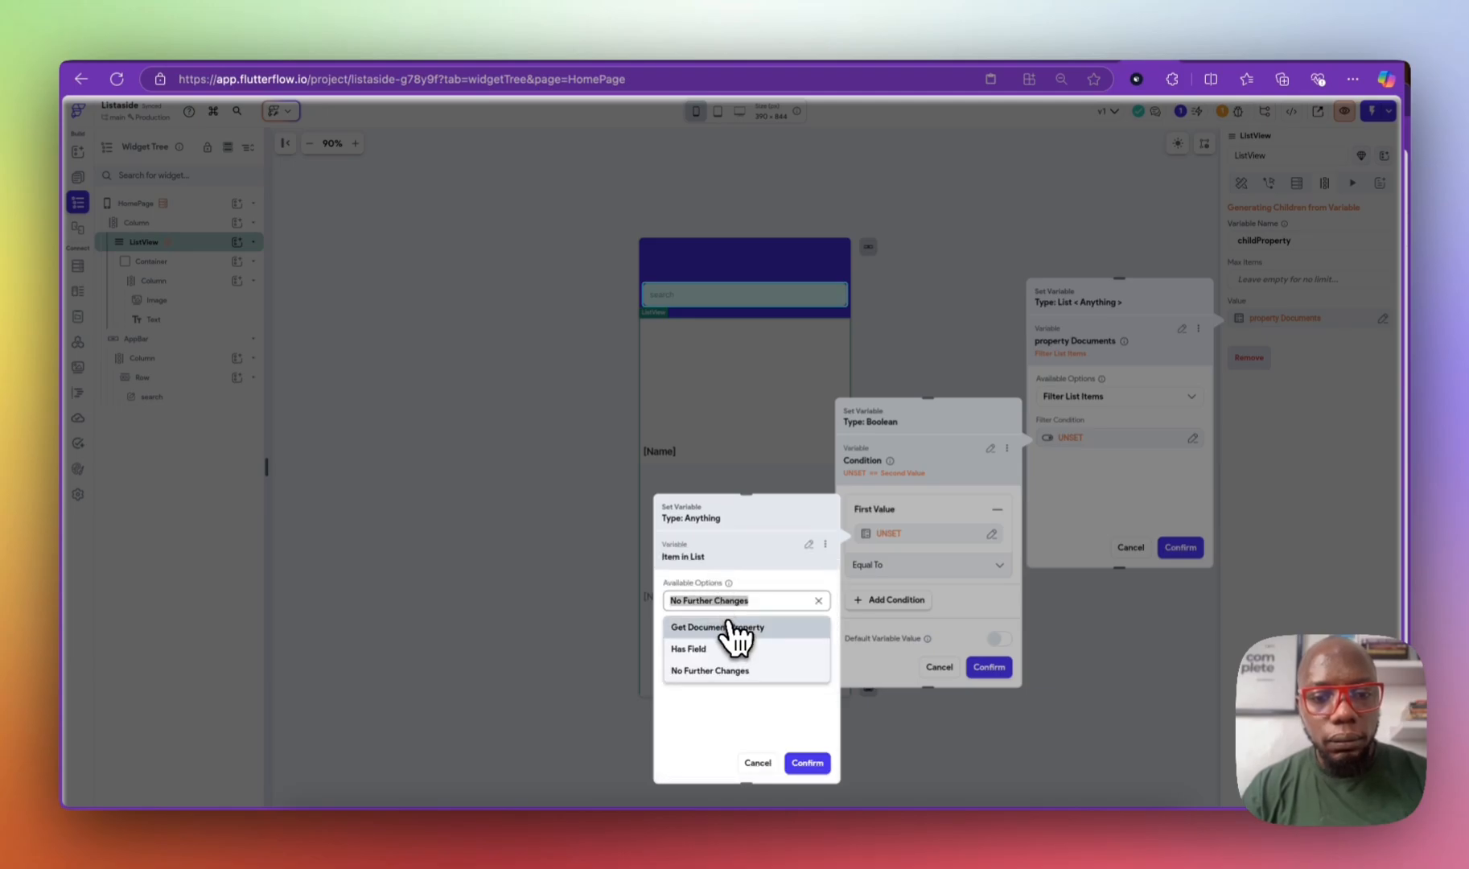
click(732, 627)
click(734, 641)
click(736, 668)
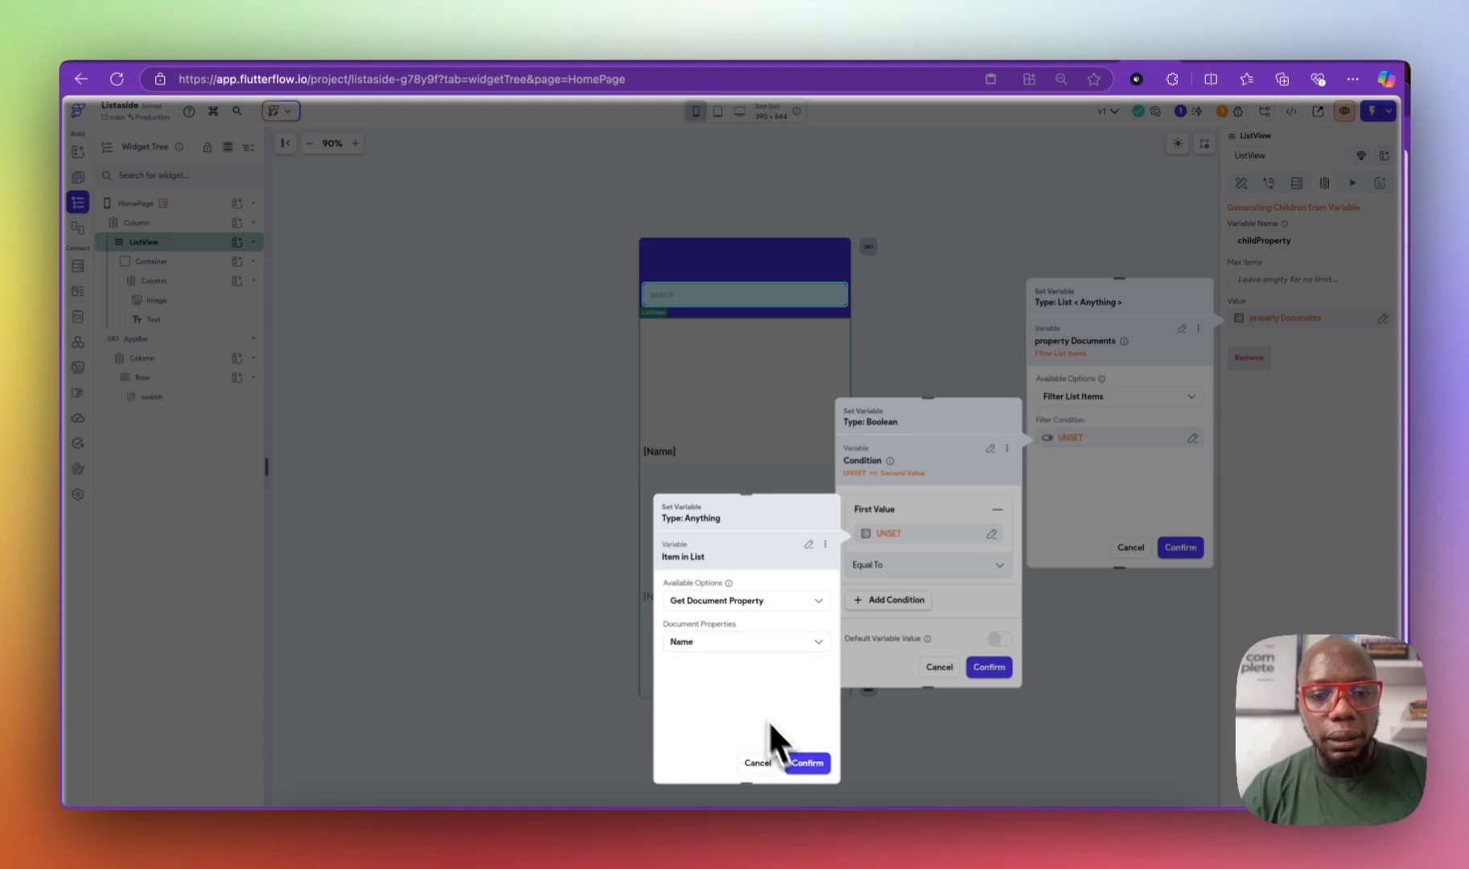
click(807, 762)
Step: Keep Equal To and compare against the item's Name, confirming the Name == Name condition
click(935, 596)
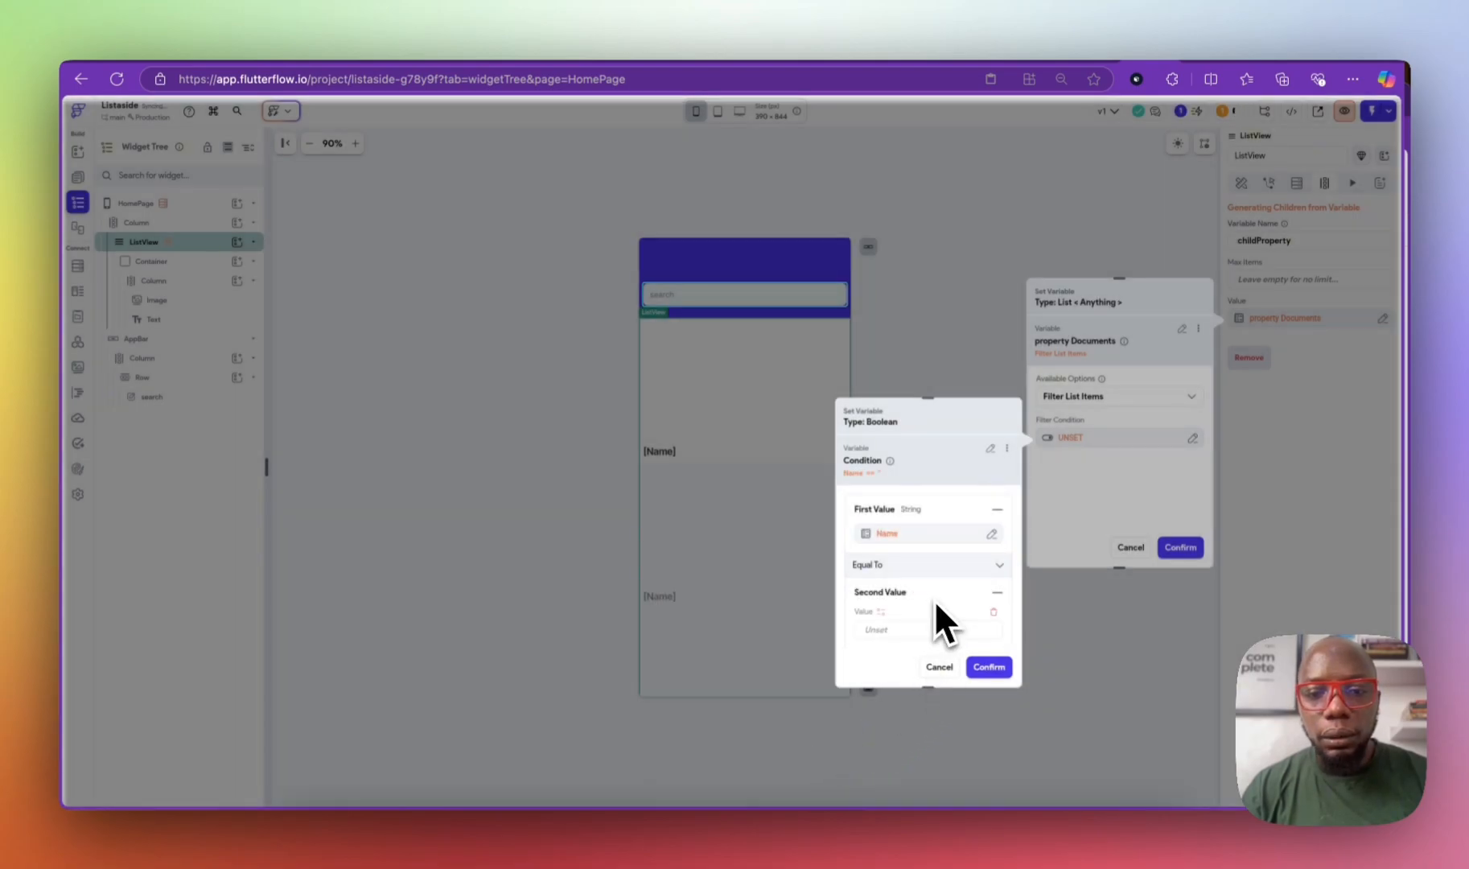
click(895, 564)
click(926, 399)
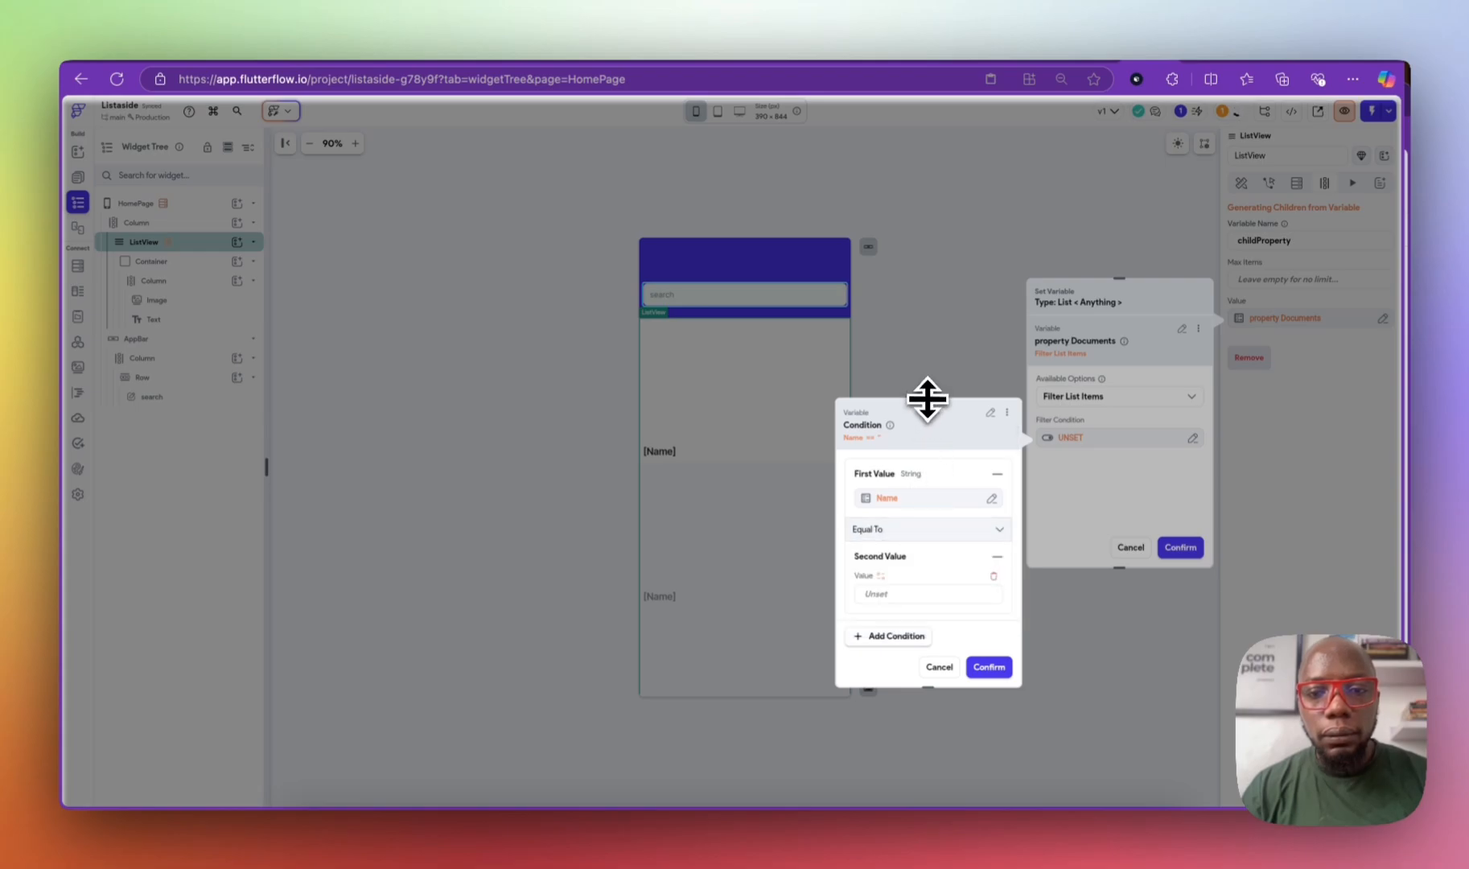
drag(929, 397, 919, 214)
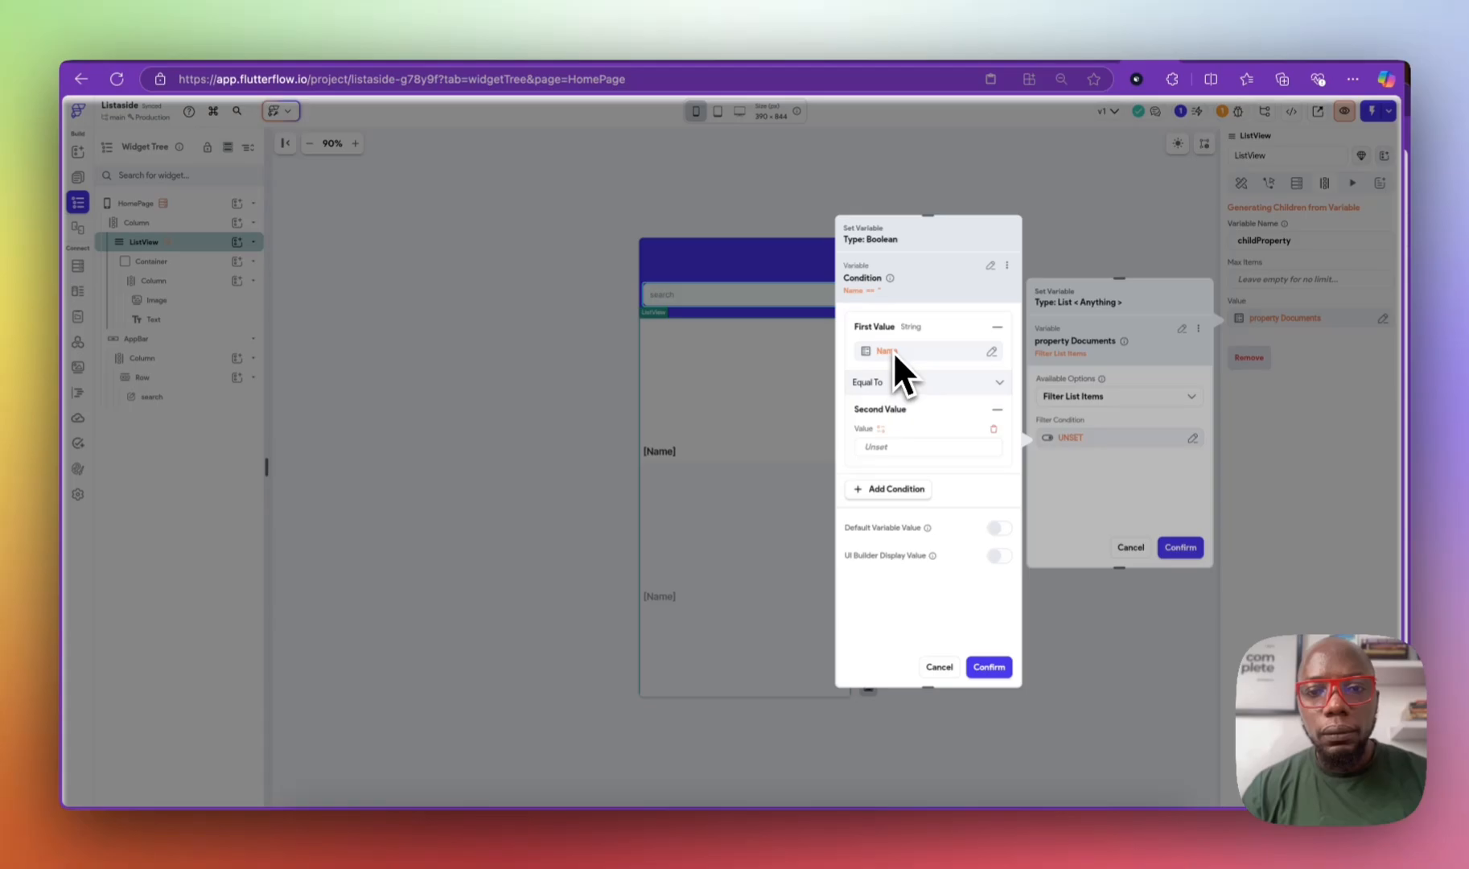
click(879, 445)
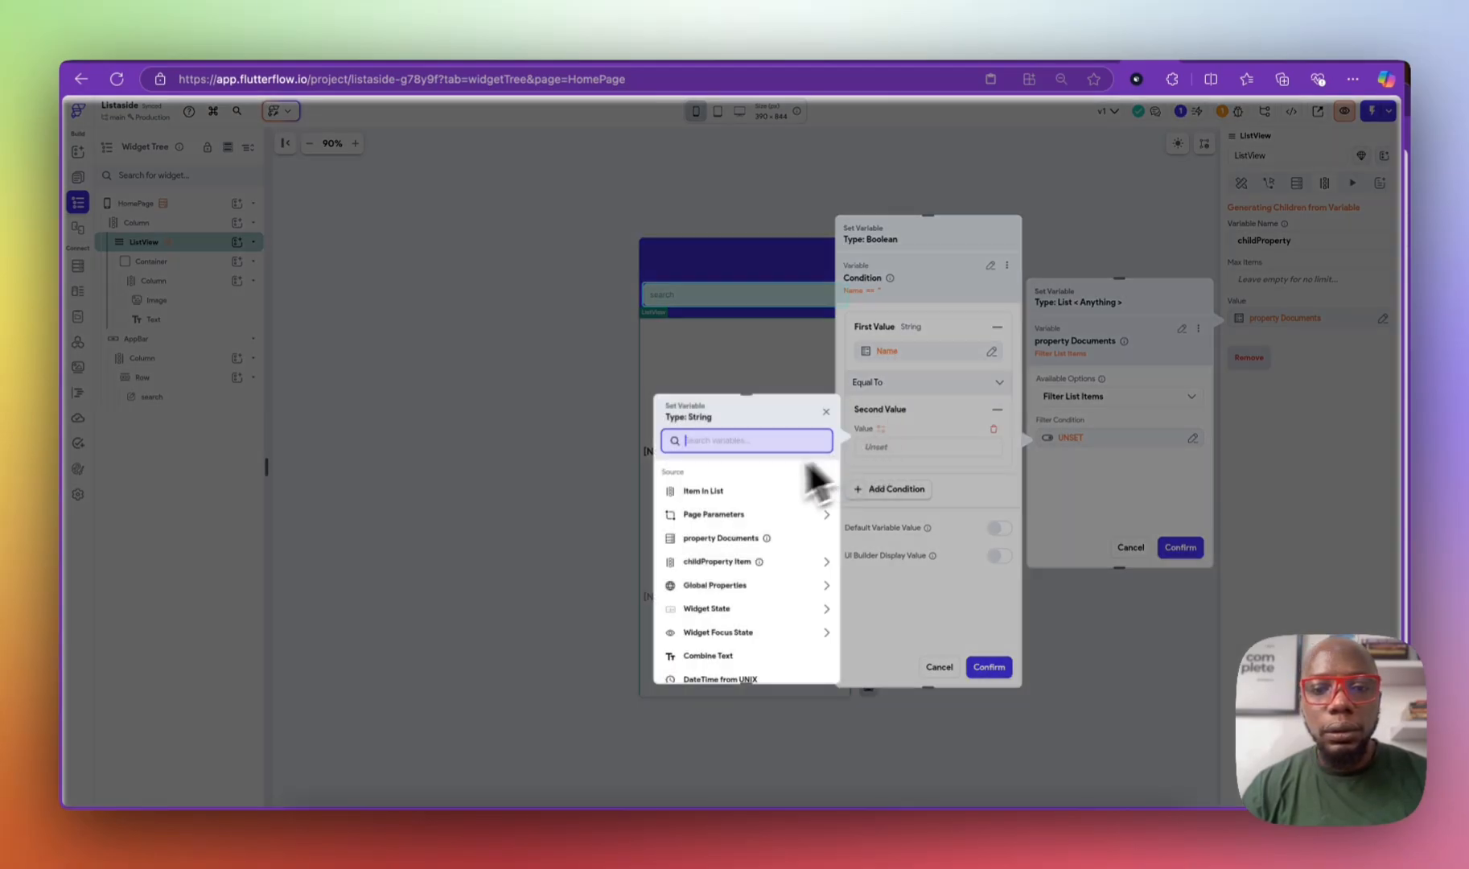
click(746, 492)
click(736, 502)
click(723, 527)
click(728, 535)
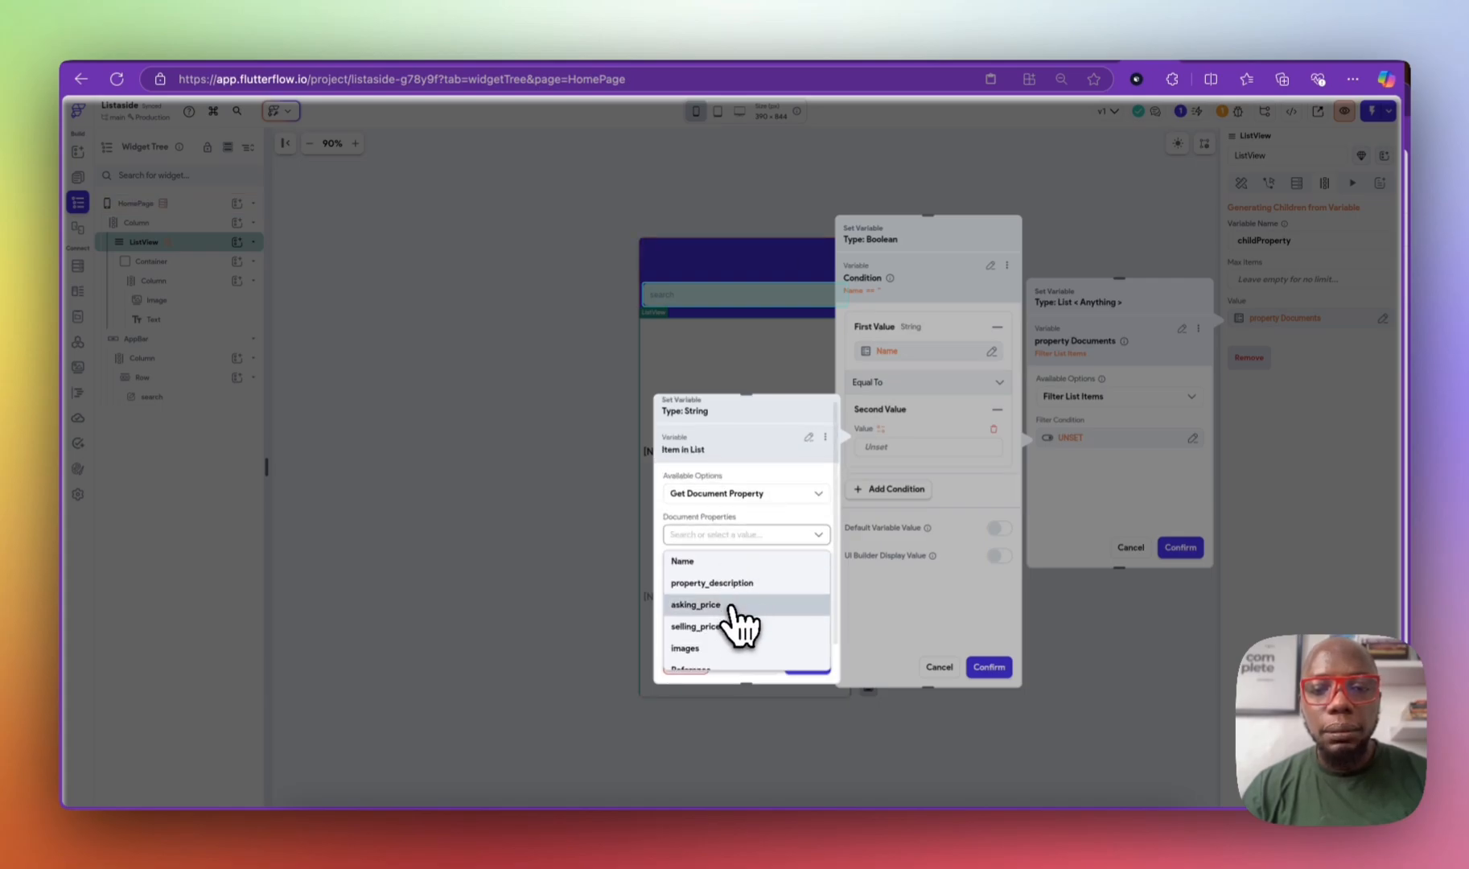
click(700, 561)
click(814, 665)
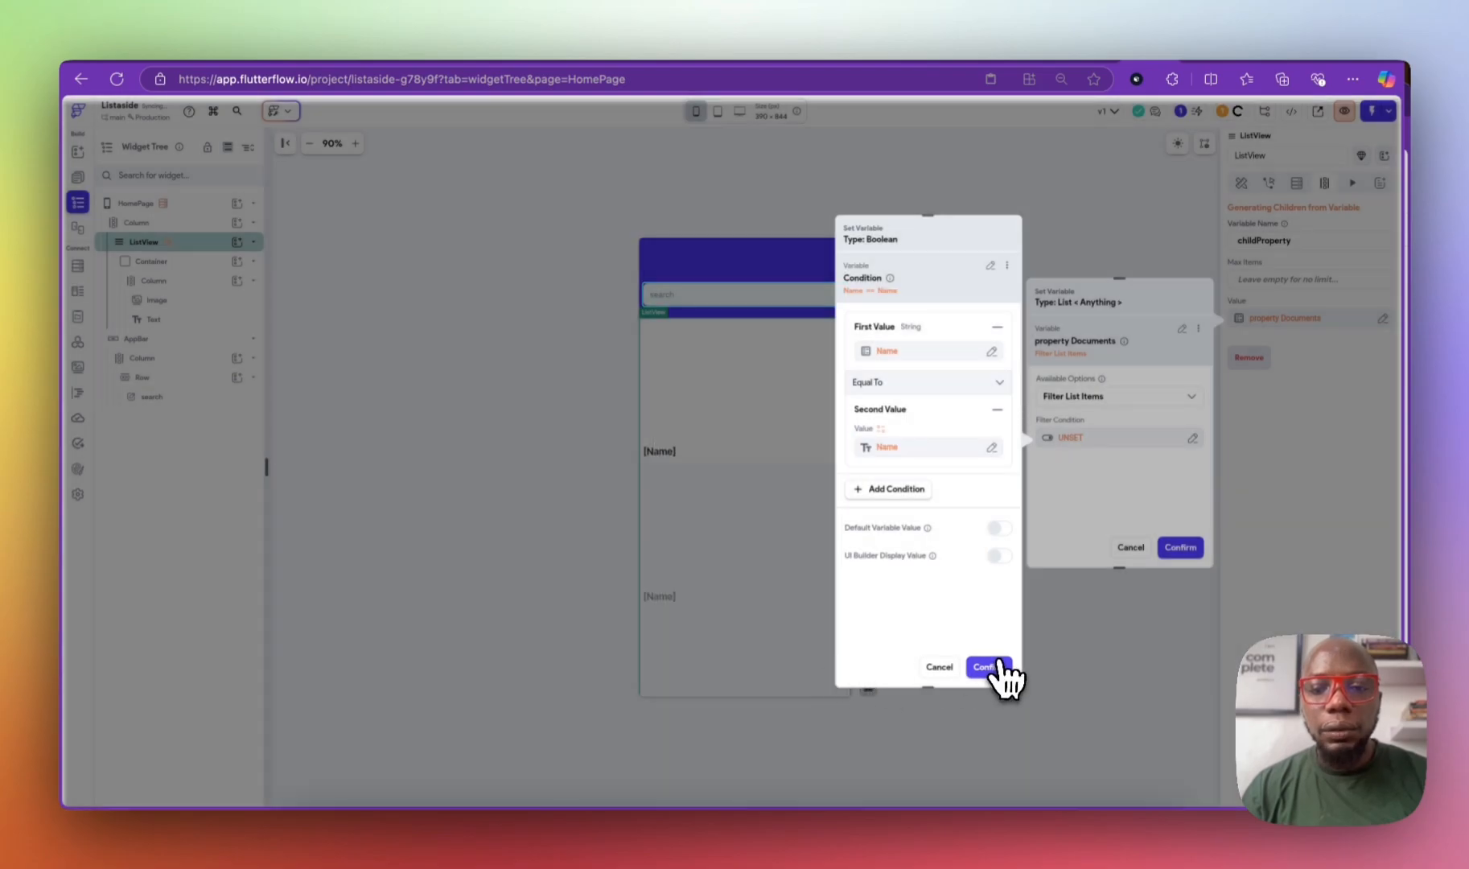
click(993, 667)
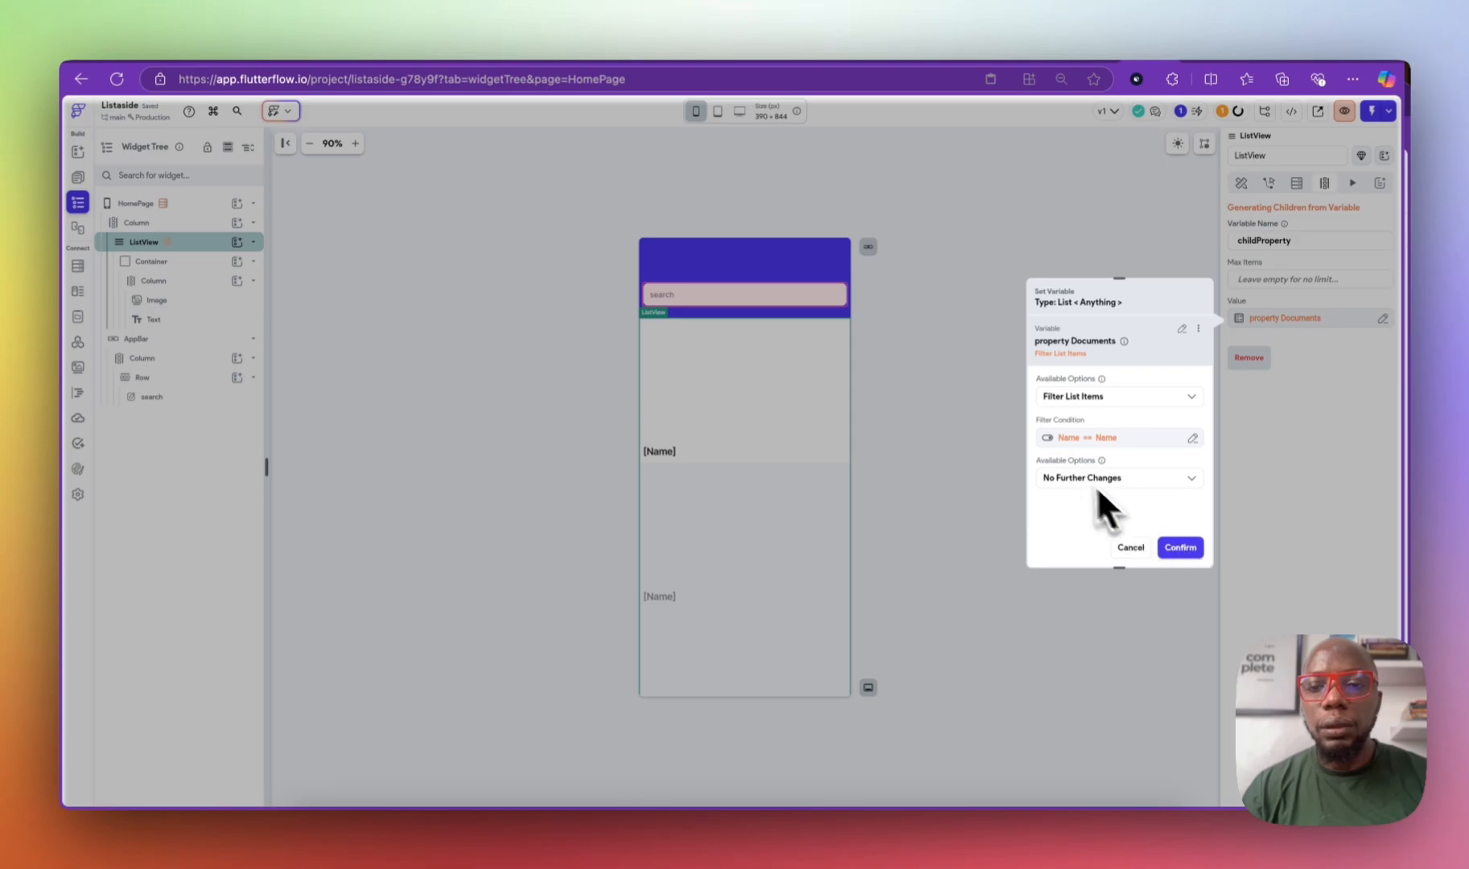
Step: Confirm the filtered data source and save the ListView
click(1074, 477)
click(1117, 428)
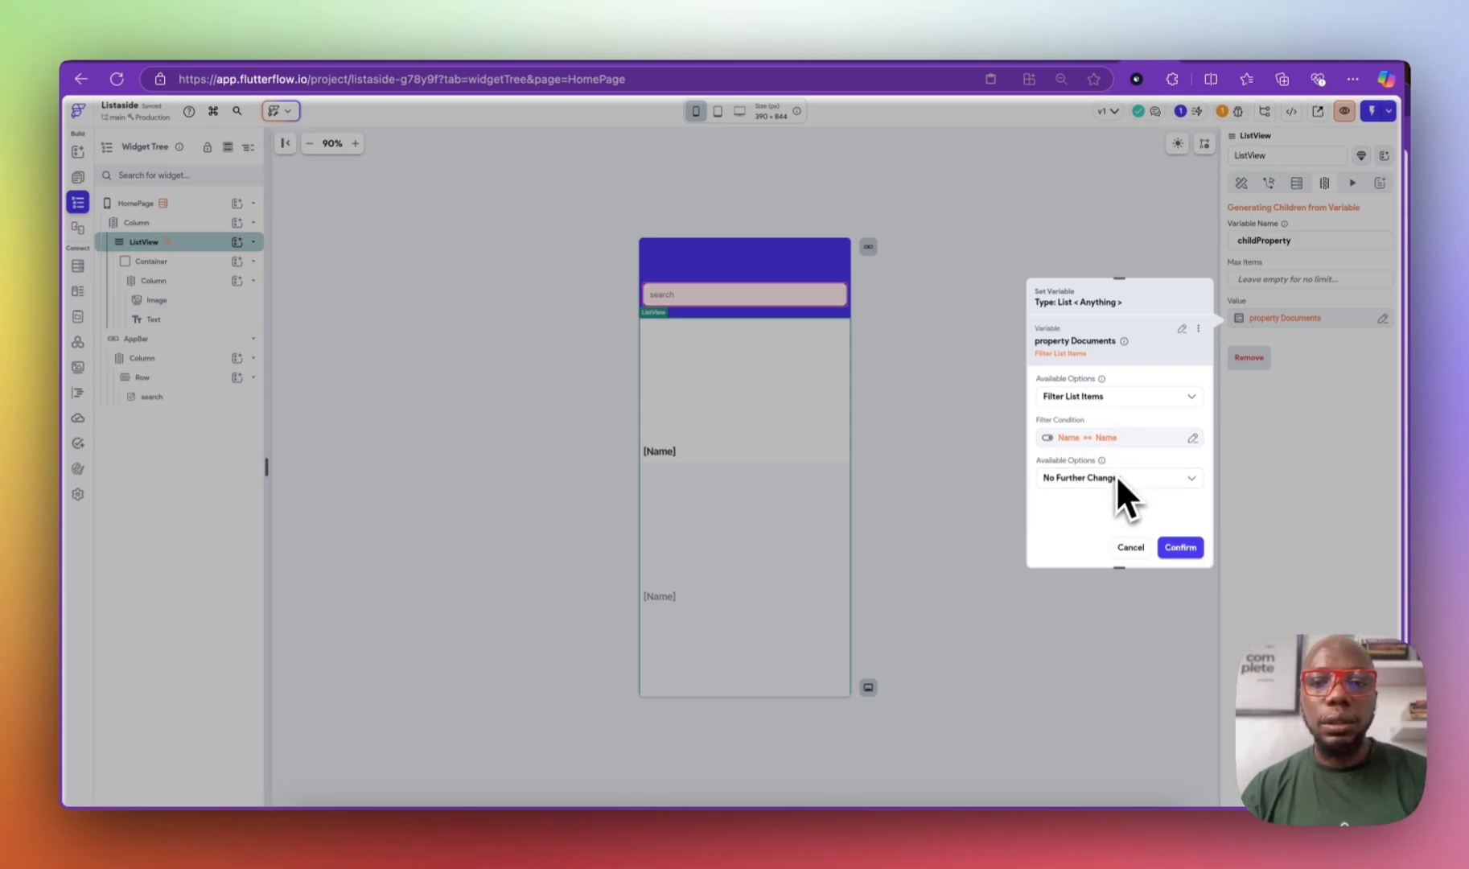
click(1187, 550)
click(1376, 358)
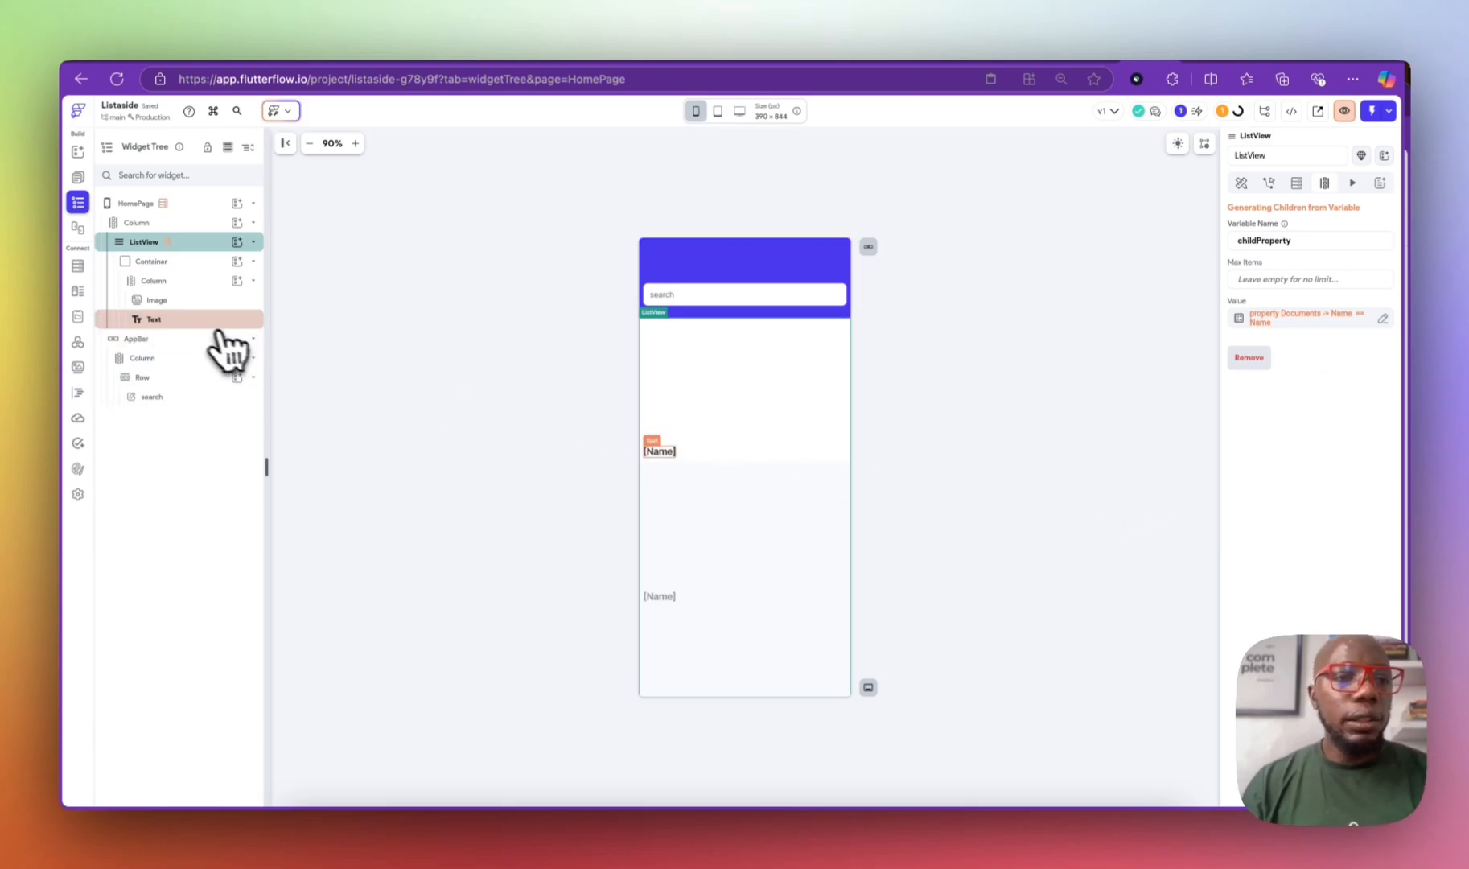
Step: Duplicate HomePage and name the copy property_detailscreen
click(77, 177)
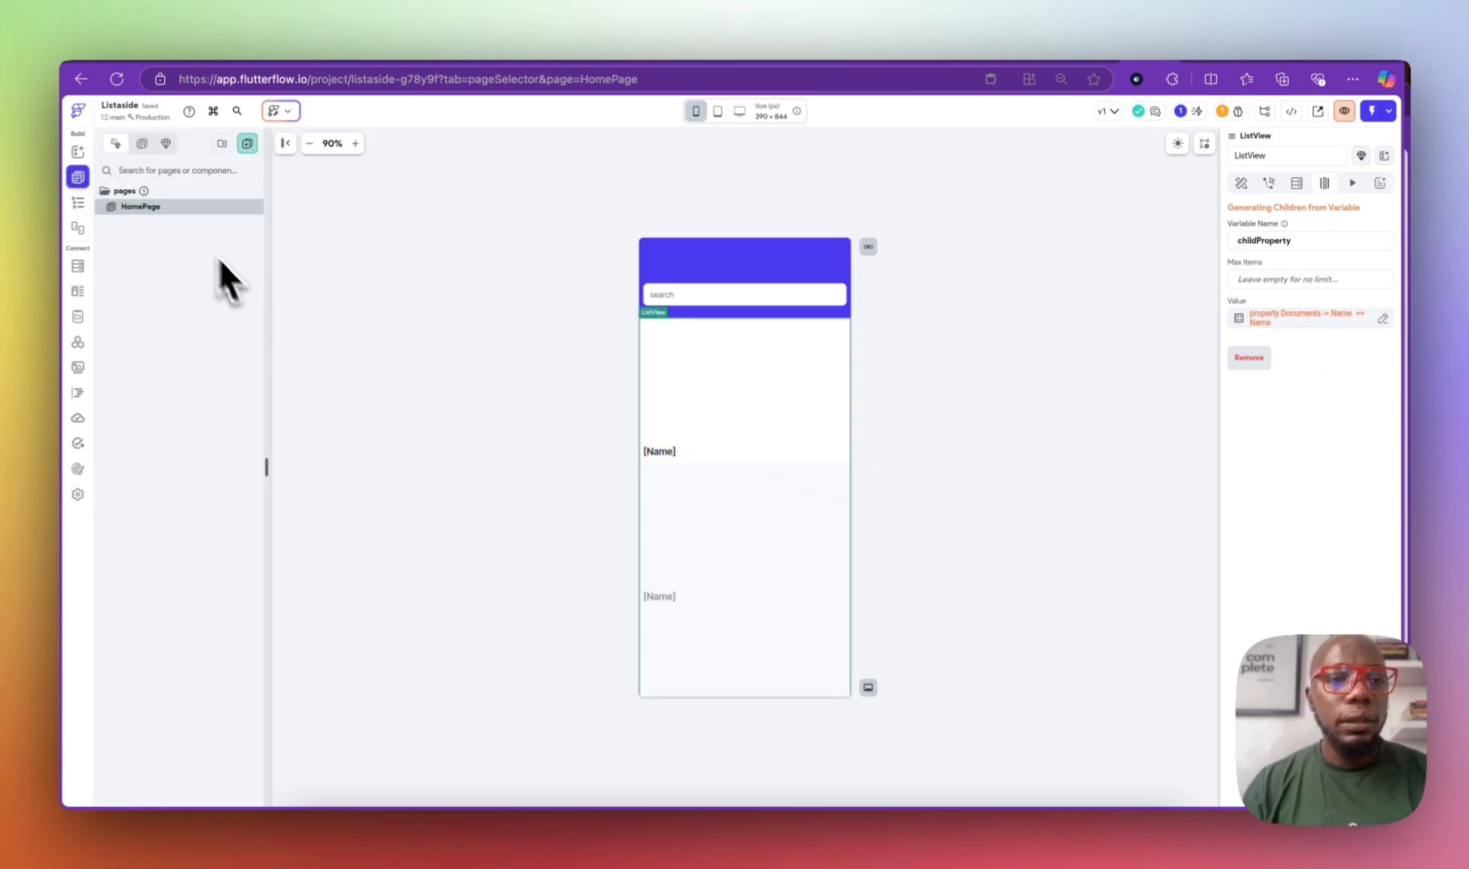
right_click(156, 211)
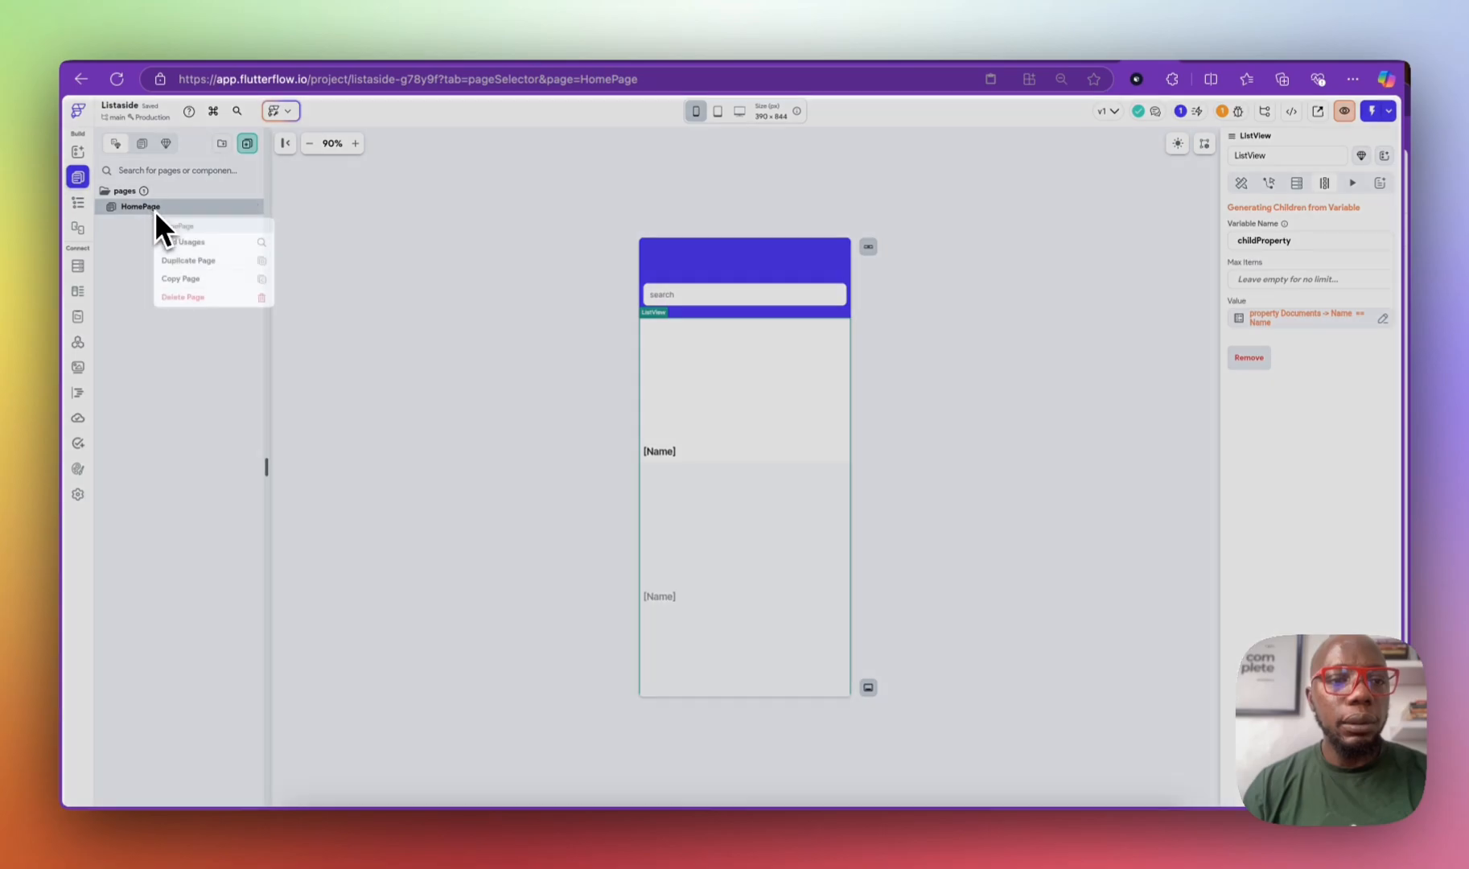
click(211, 261)
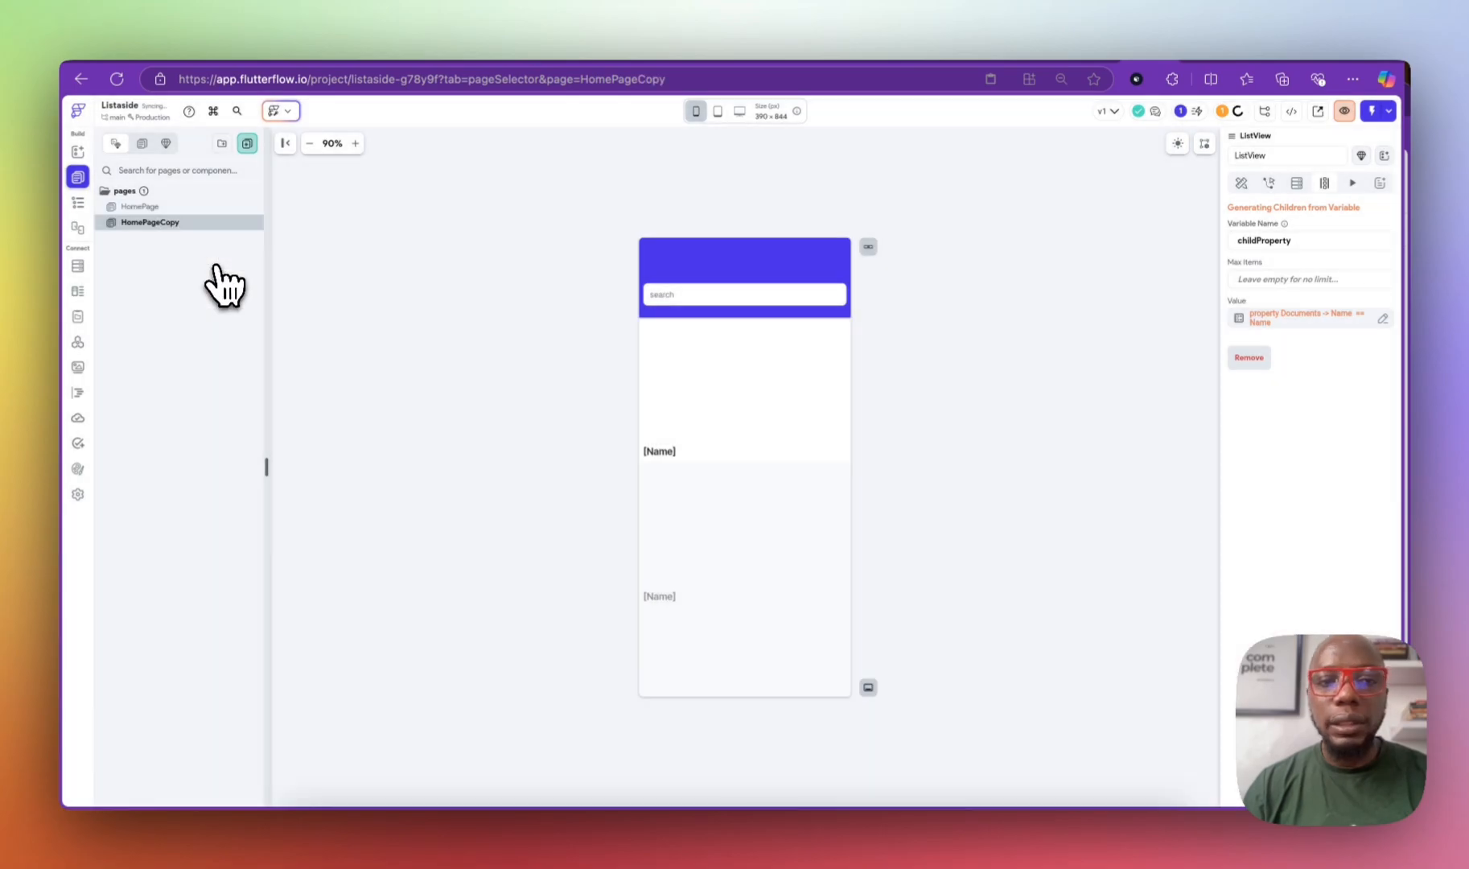
click(176, 225)
text(propety)
key(BackSpace)
key(BackSpace)
text(rty_de)
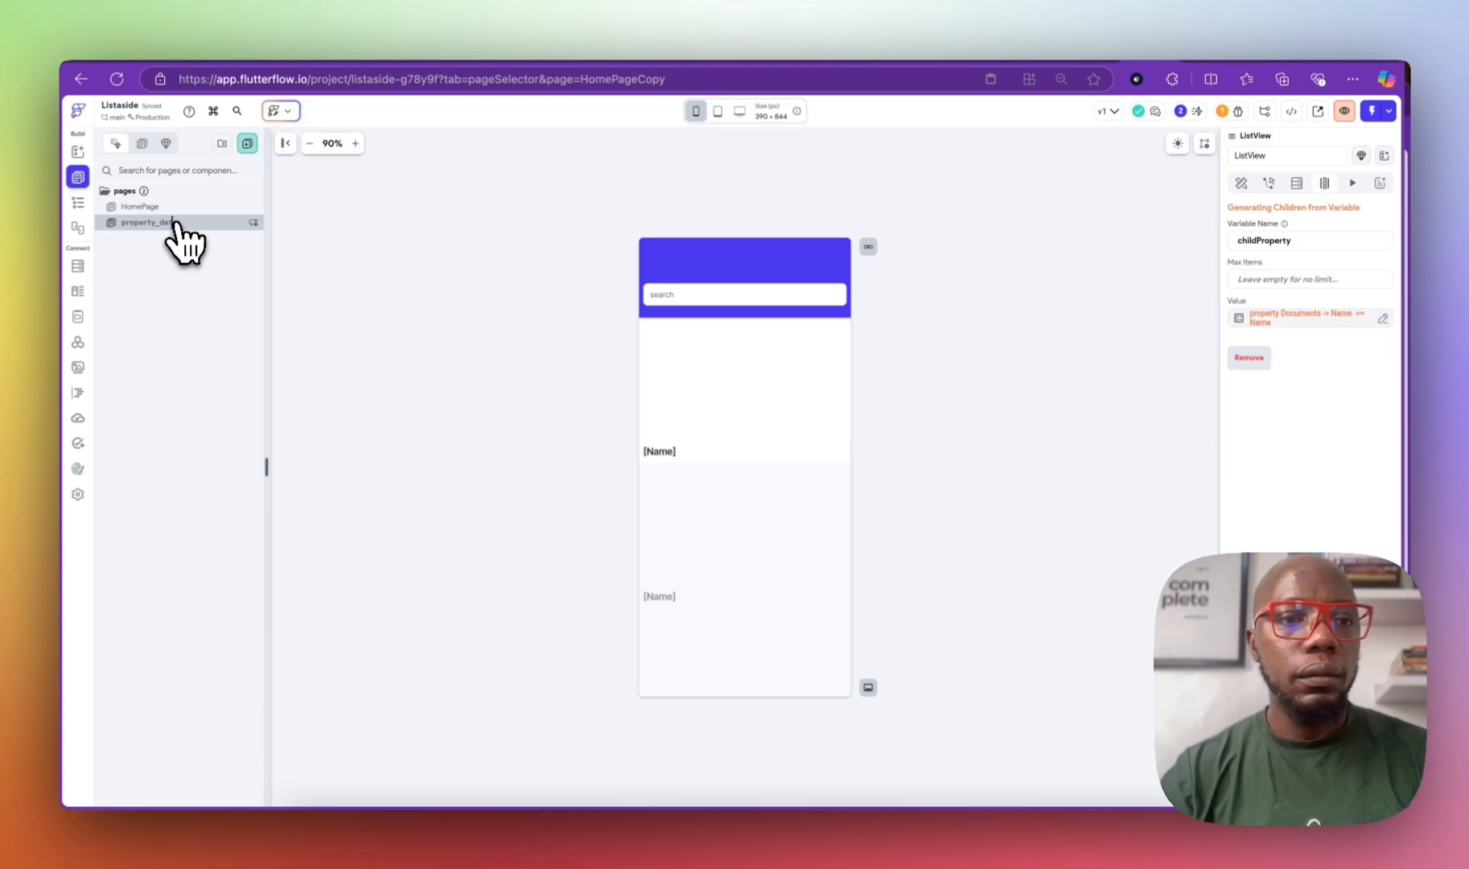
text(n)
key(Return)
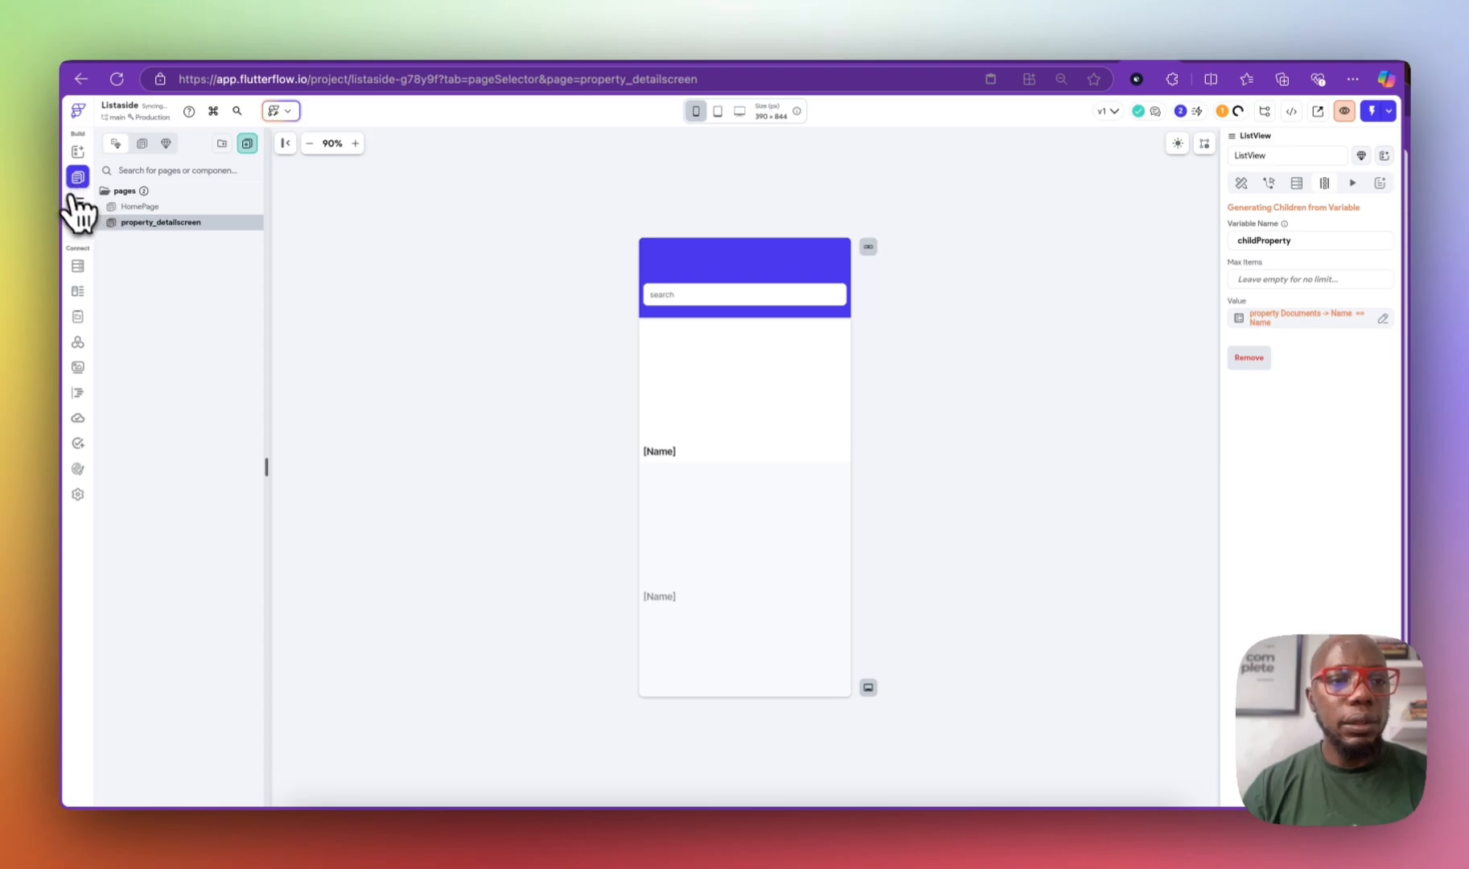
Step: Move the Container above the ListView and delete the leftover ListView
click(77, 202)
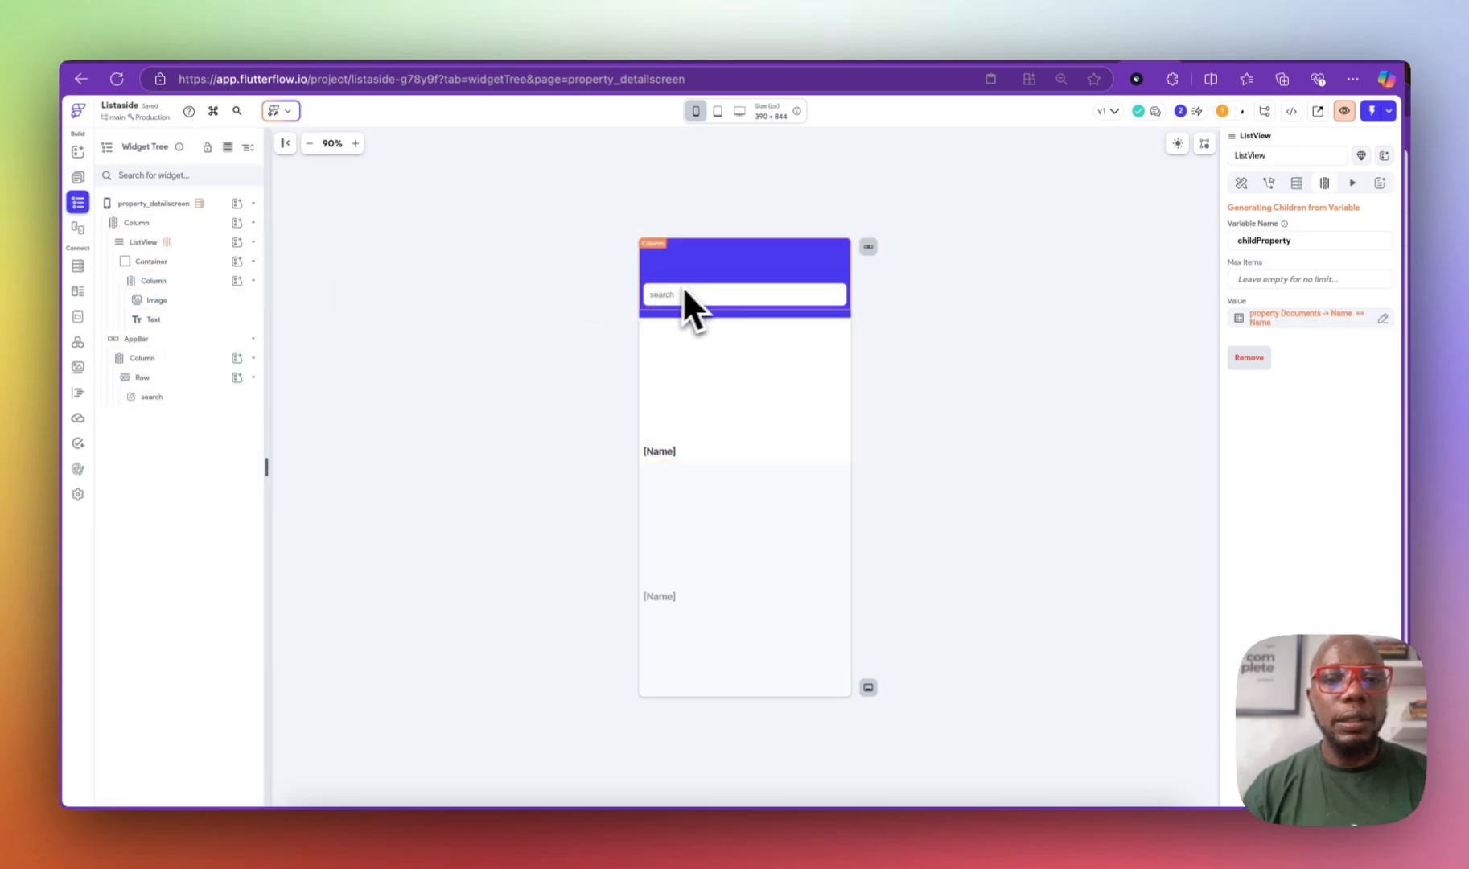
click(225, 264)
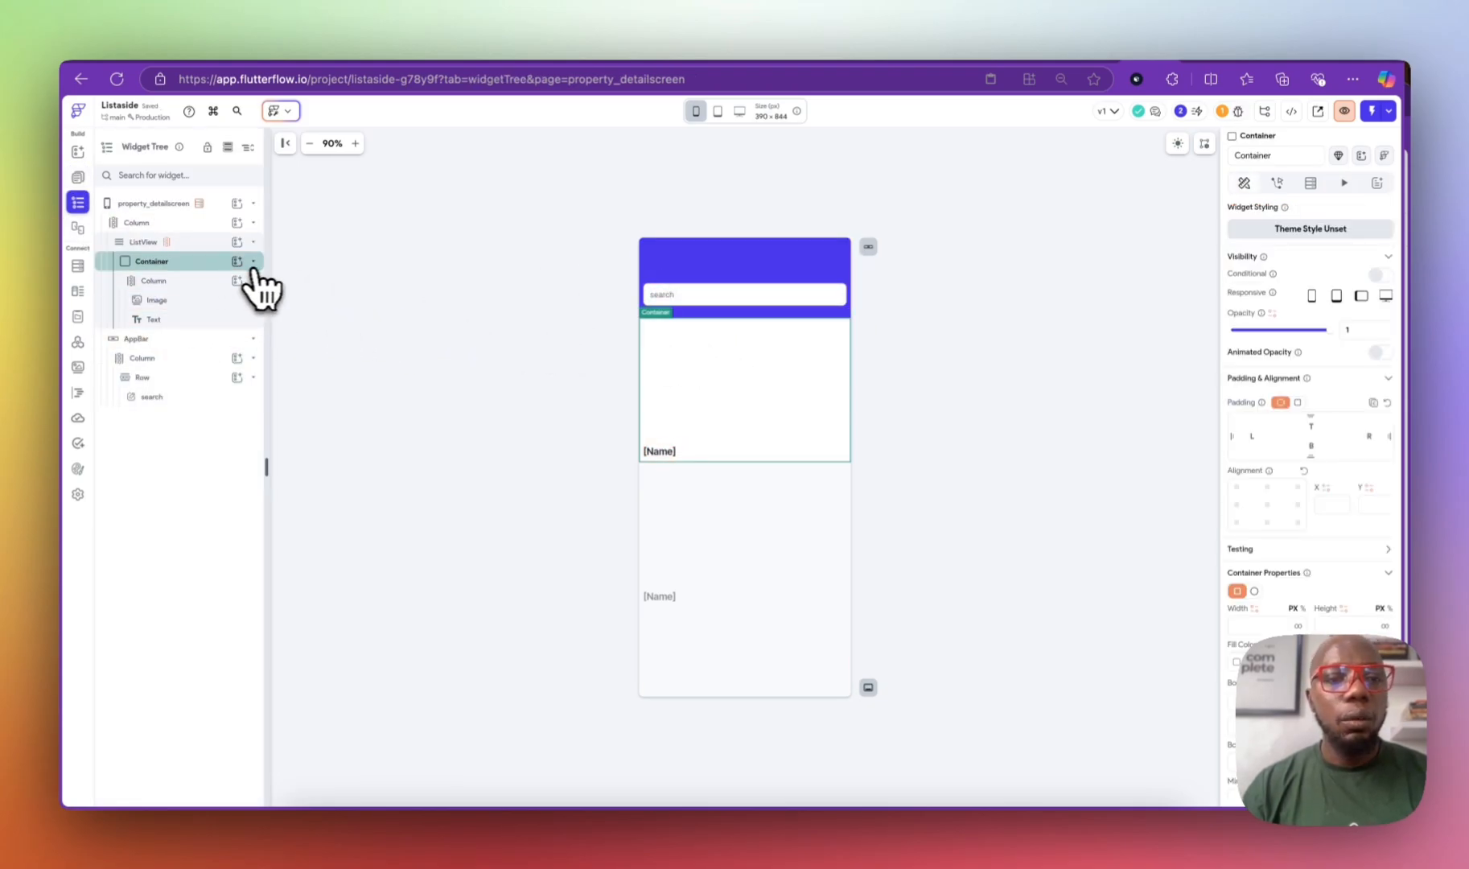
click(253, 263)
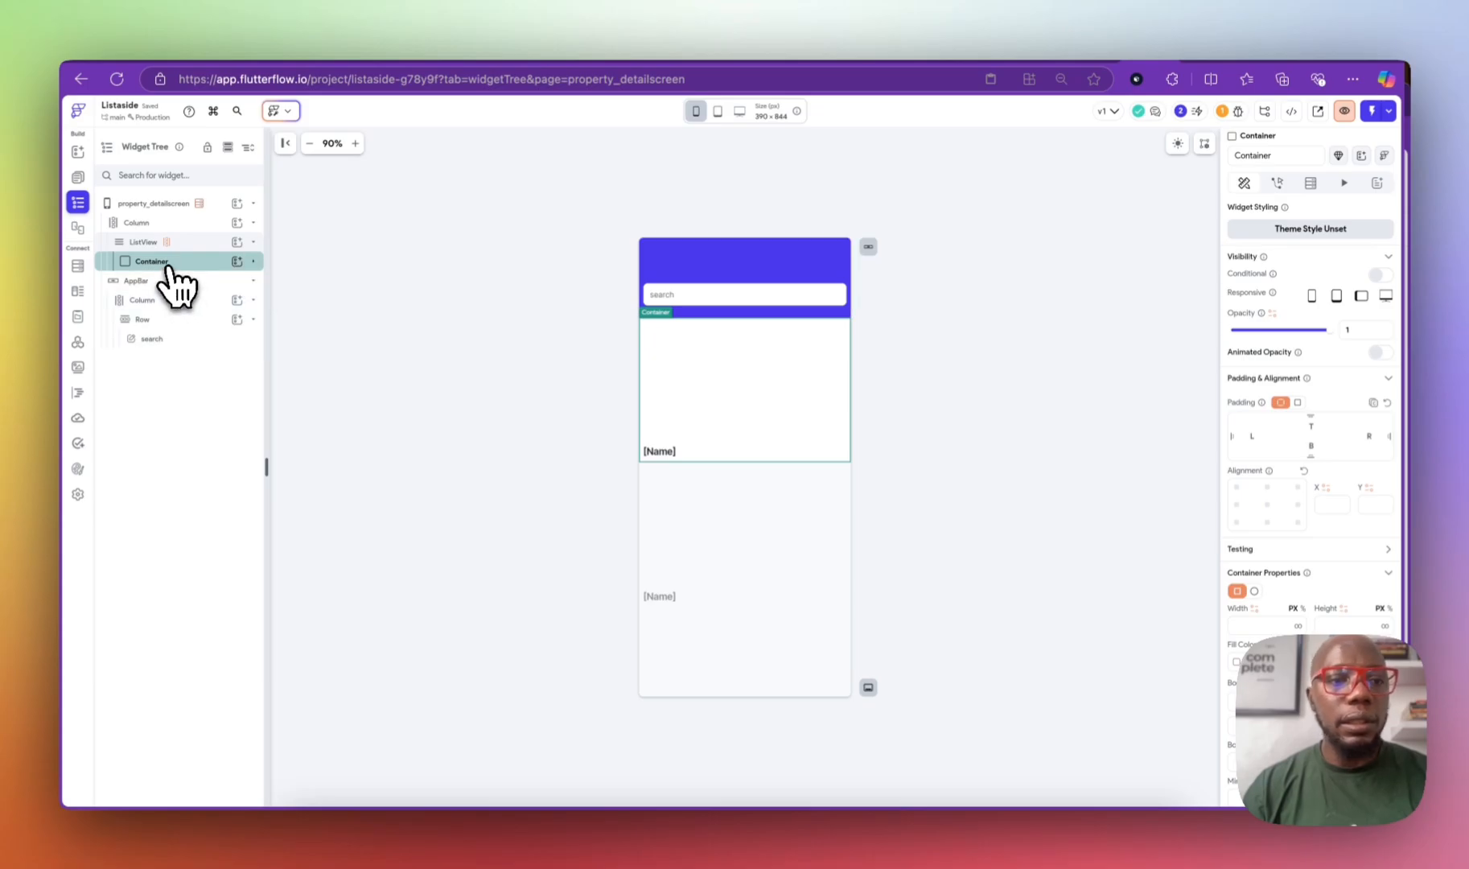
drag(173, 272, 169, 226)
click(778, 521)
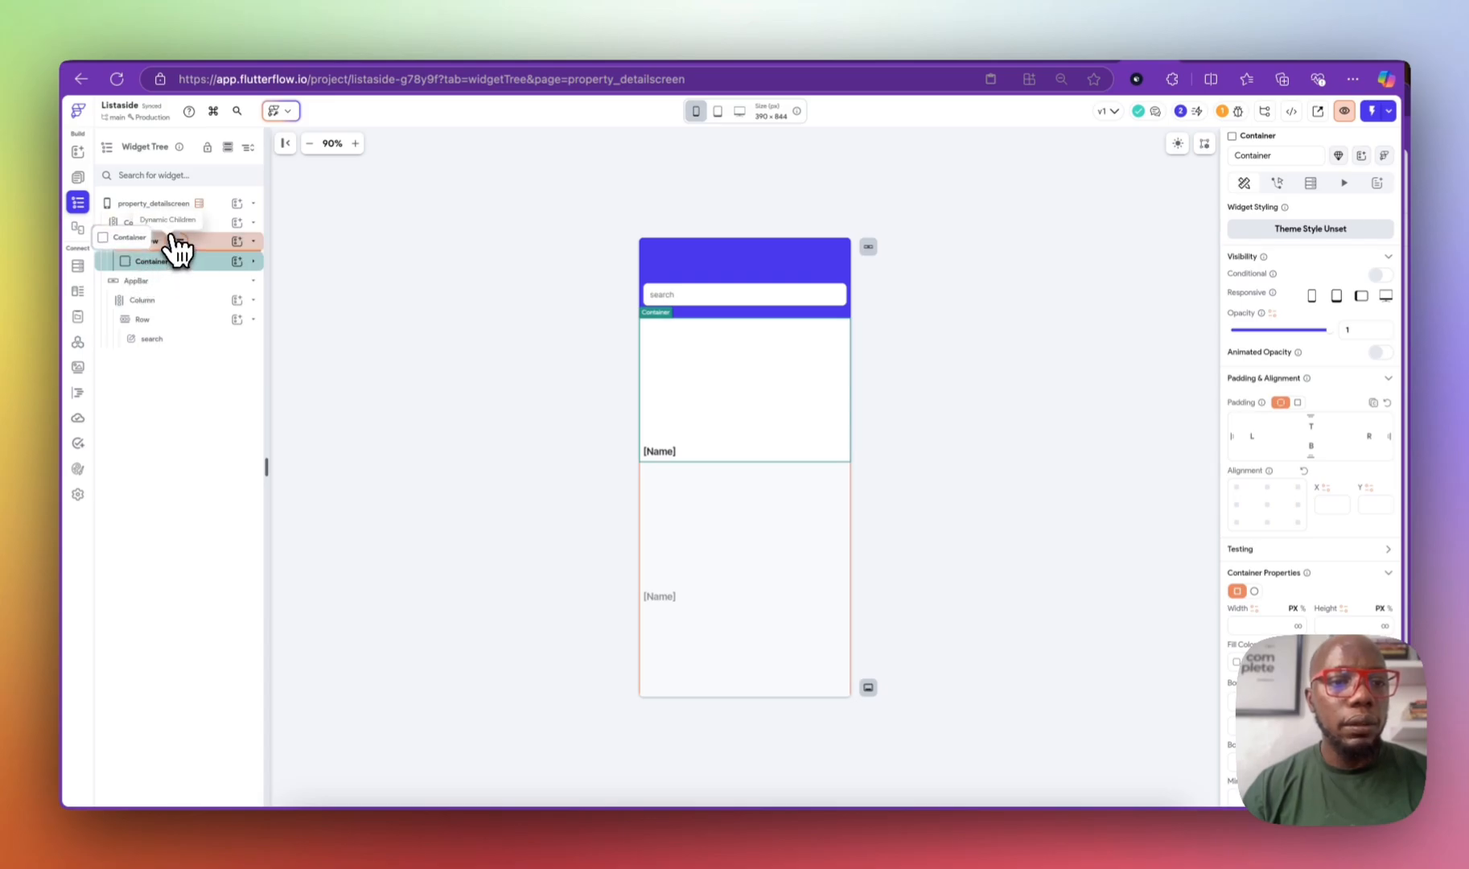
drag(195, 264, 196, 240)
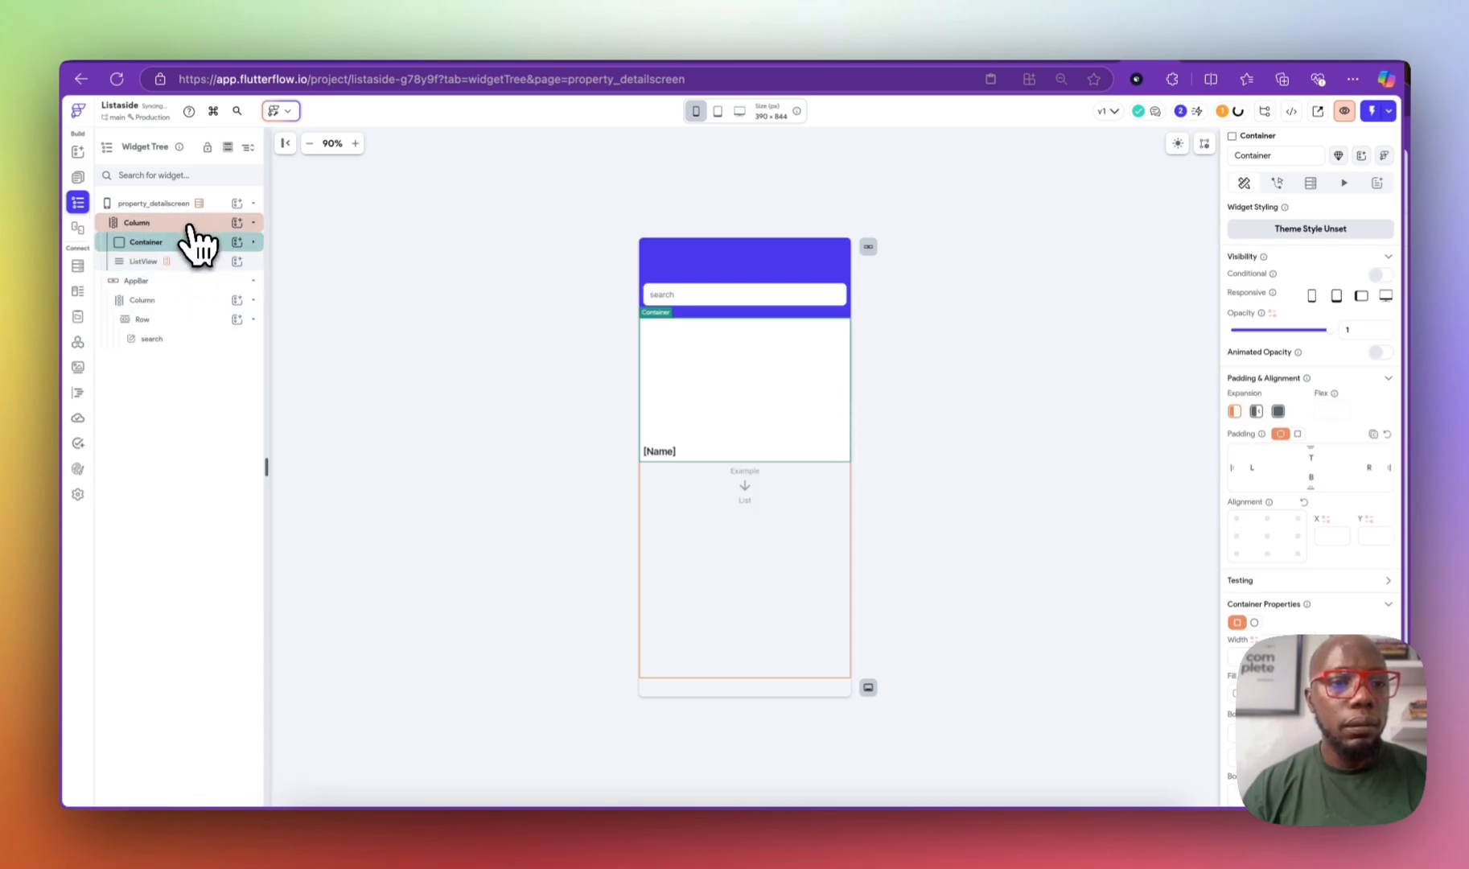
click(187, 259)
key(Delete)
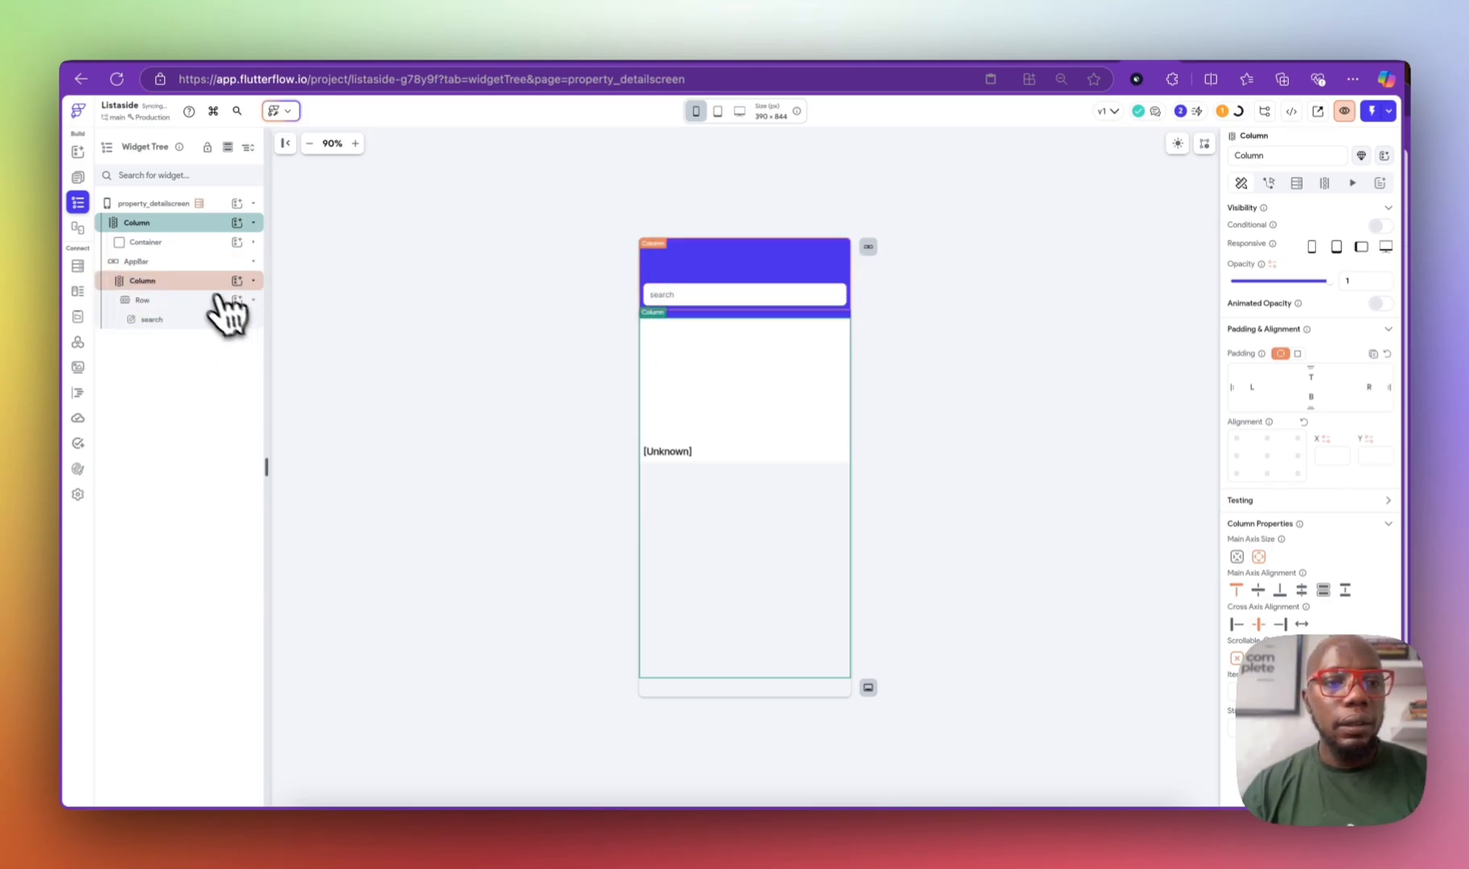
Step: Apply the Back Button / Center Title app bar style and set its title to 'details'
click(199, 262)
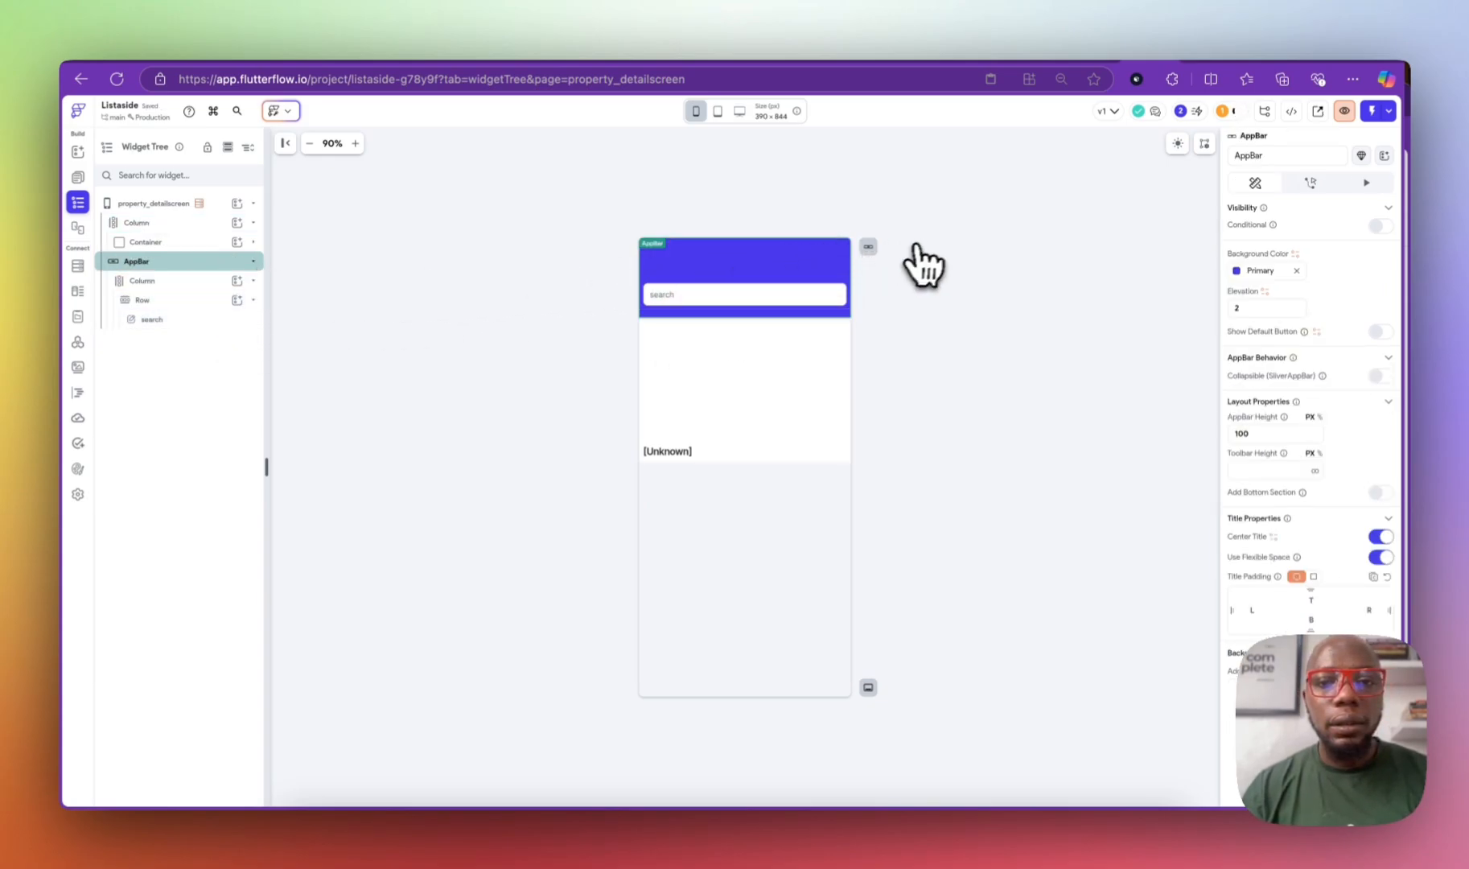
click(869, 247)
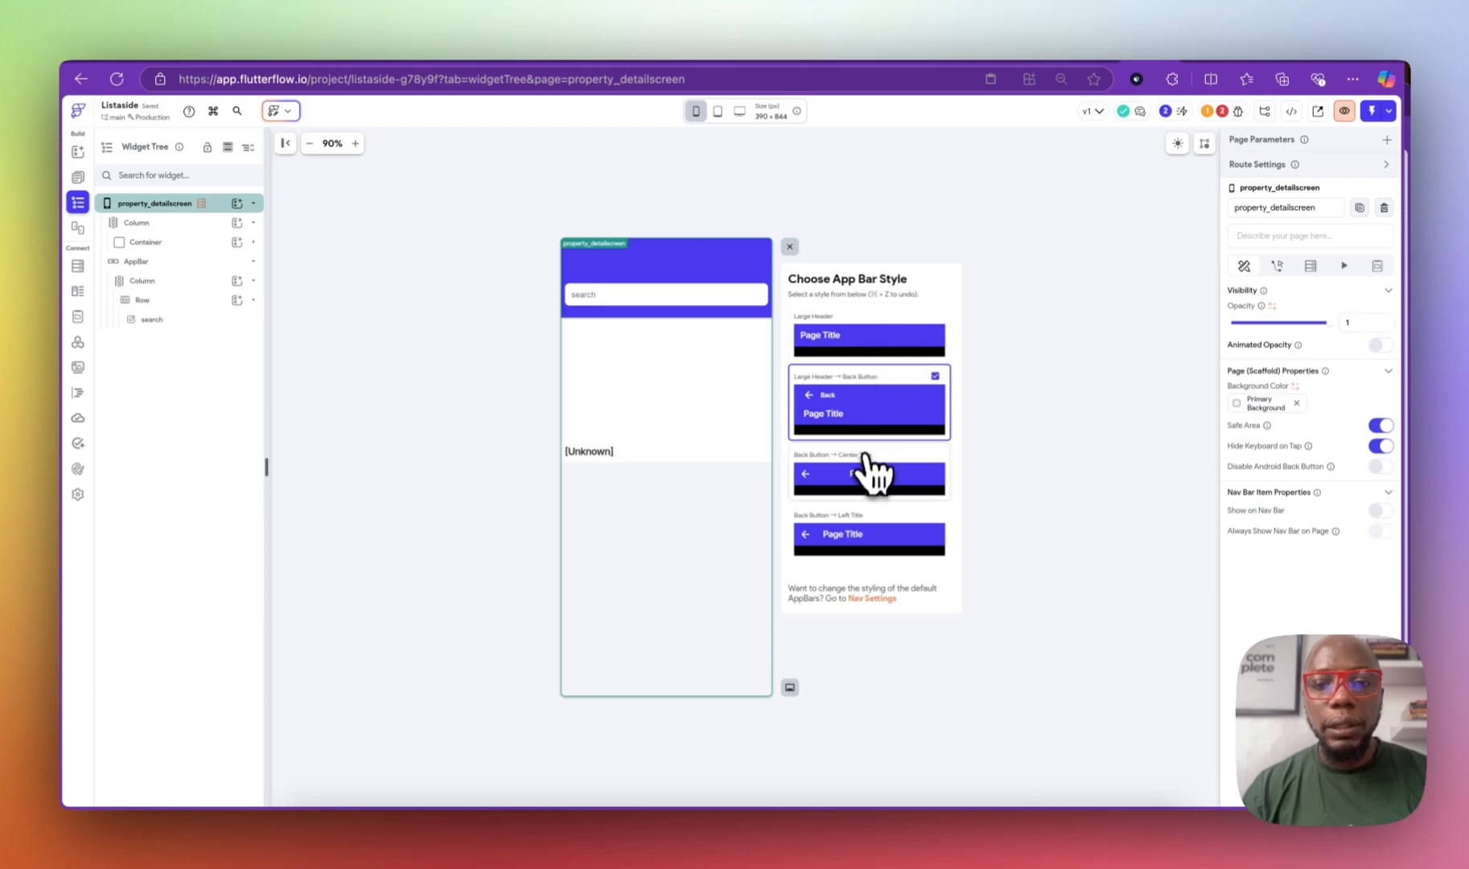
click(861, 472)
click(669, 278)
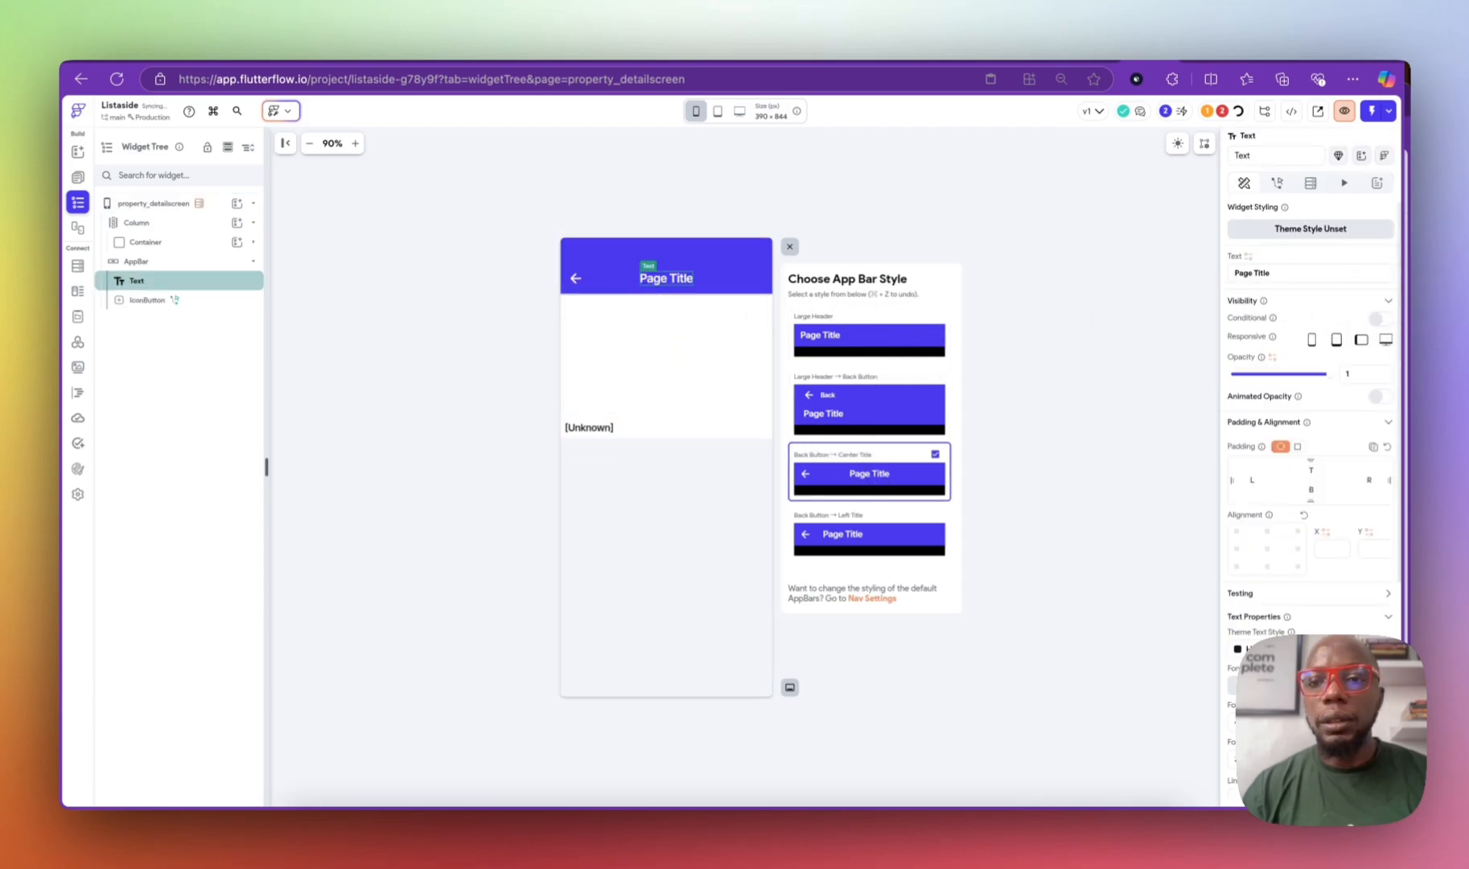
click(1335, 278)
text(de)
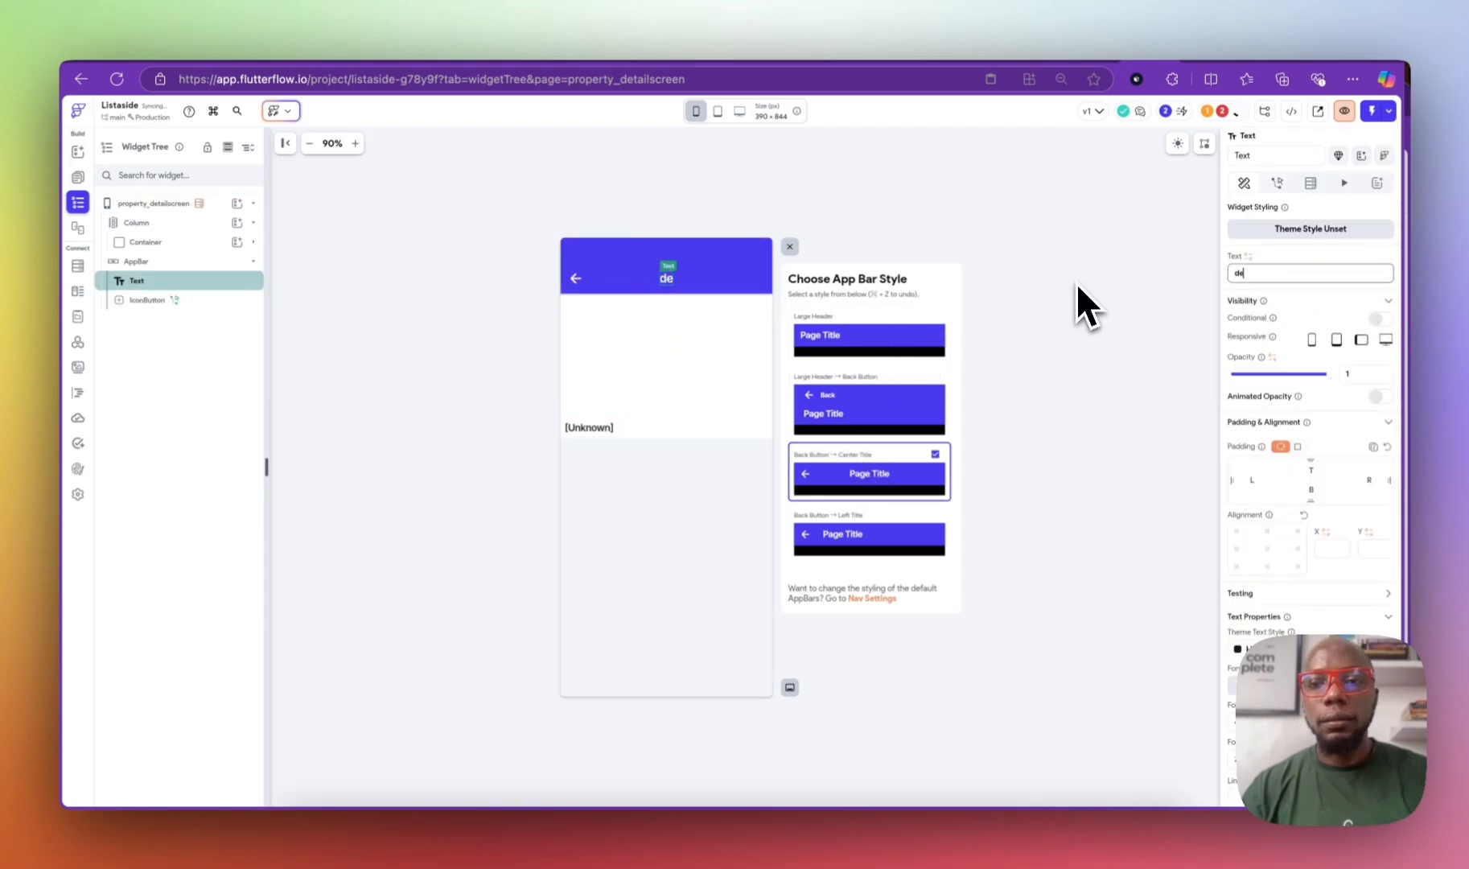
text(tails)
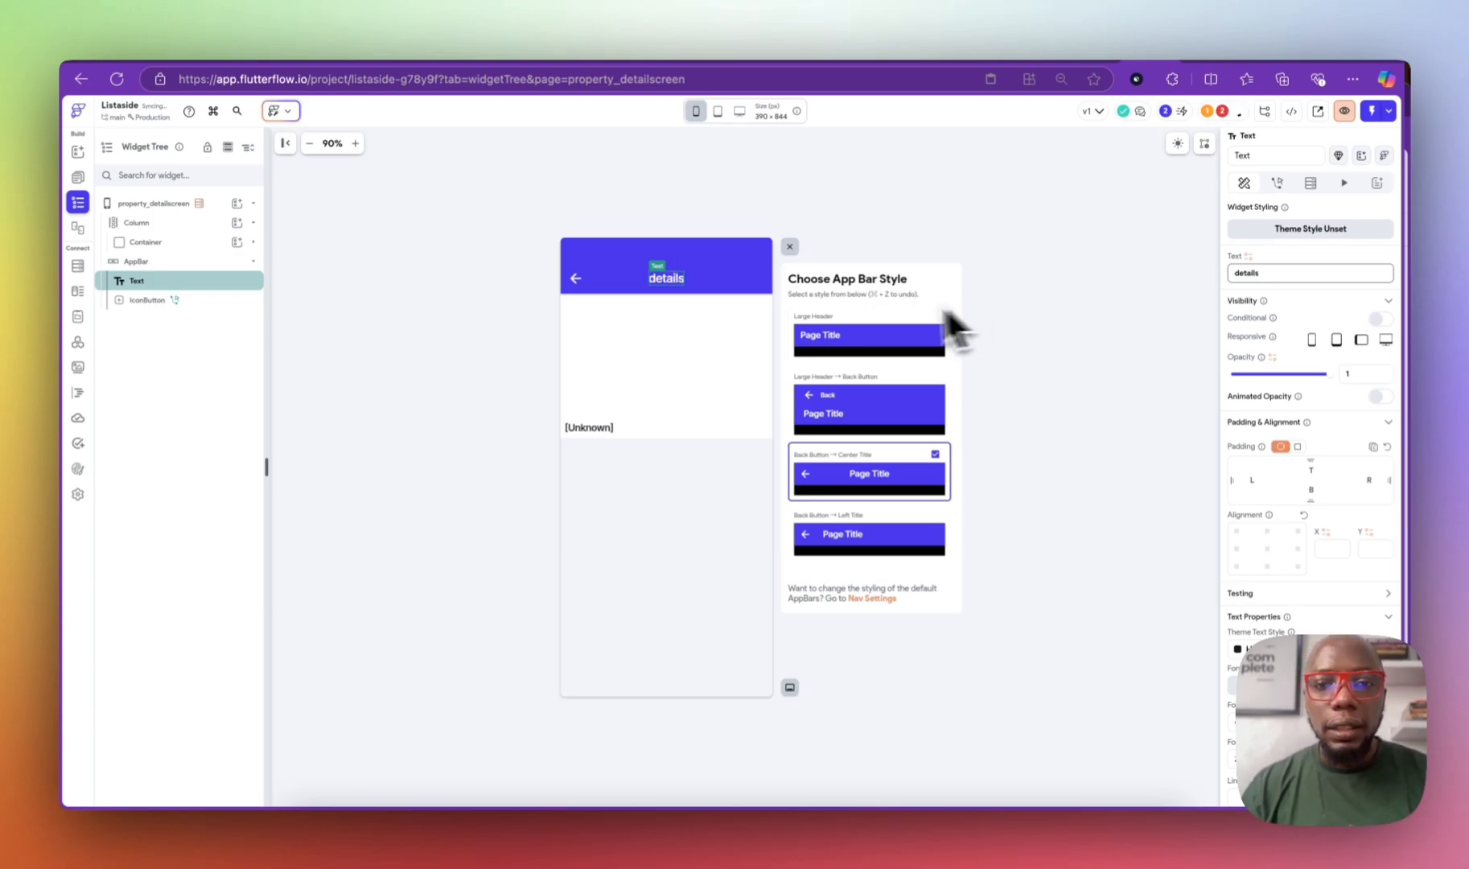
click(788, 246)
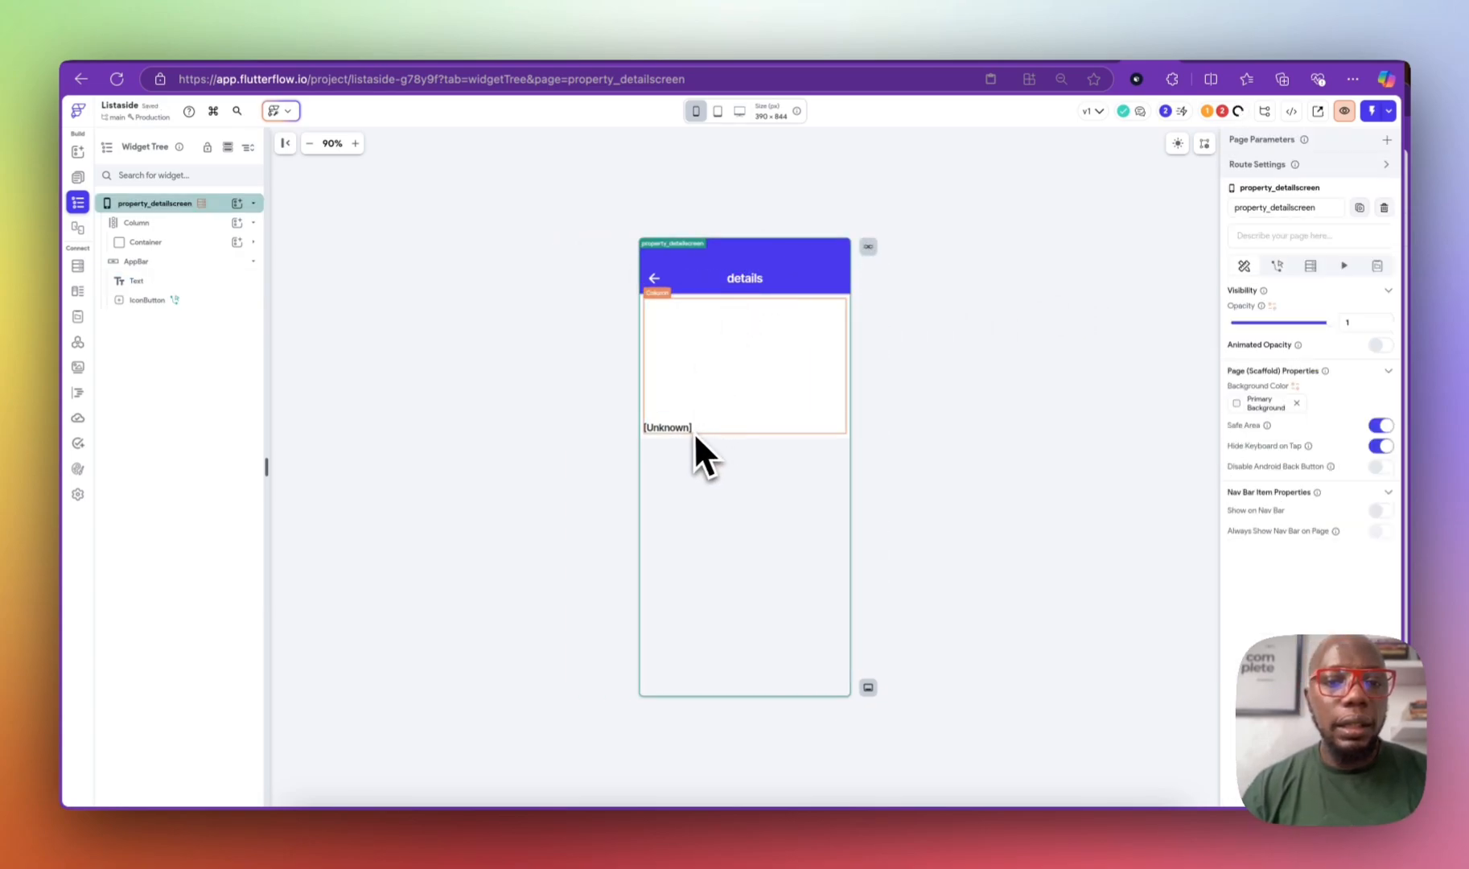
Step: Select the [Unknown] text and the page, then bring up the pages list
click(683, 427)
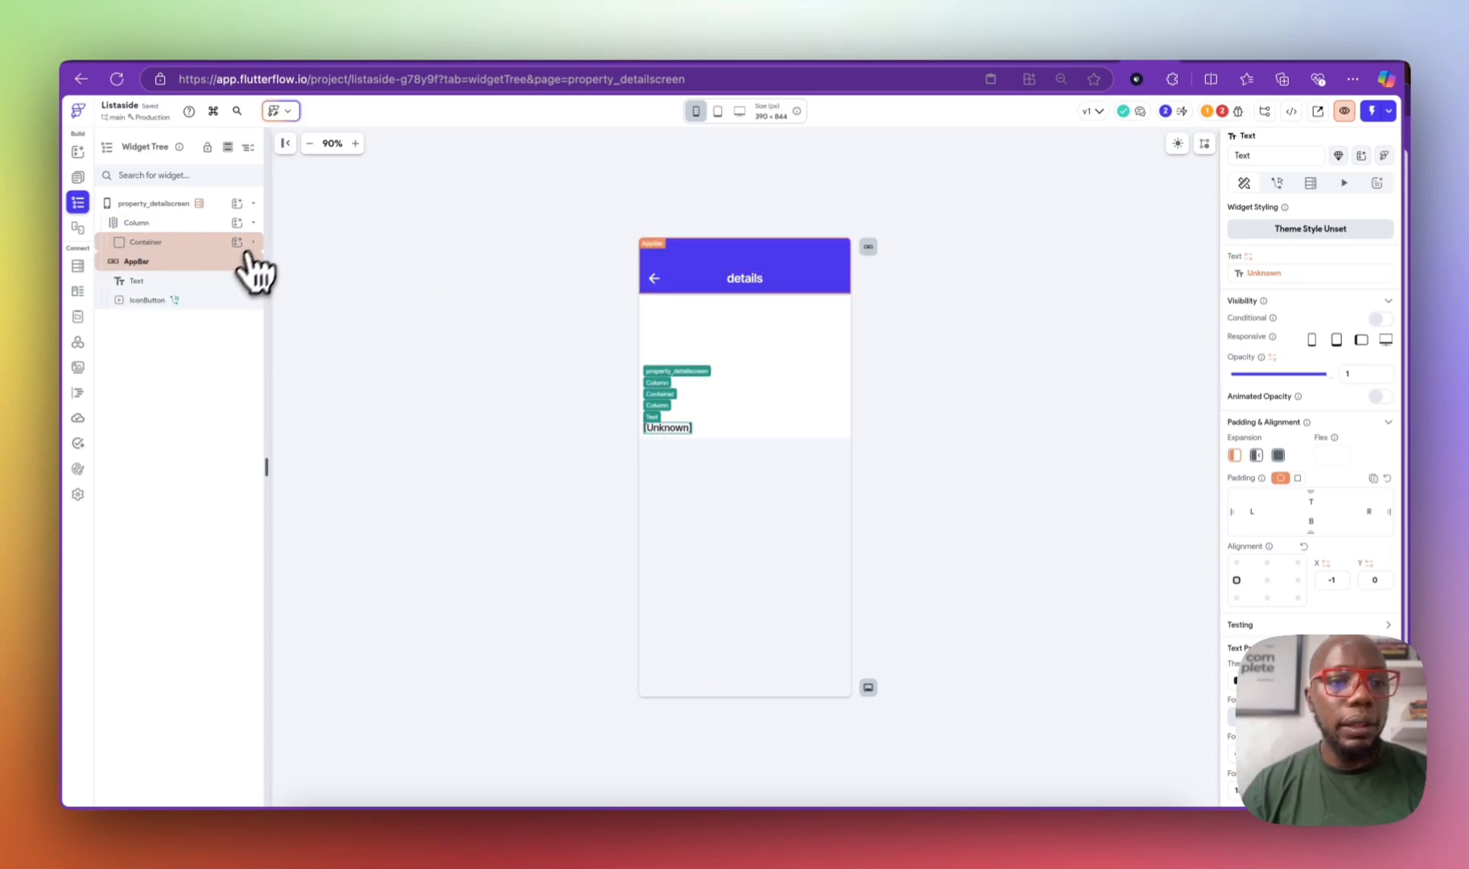
click(728, 465)
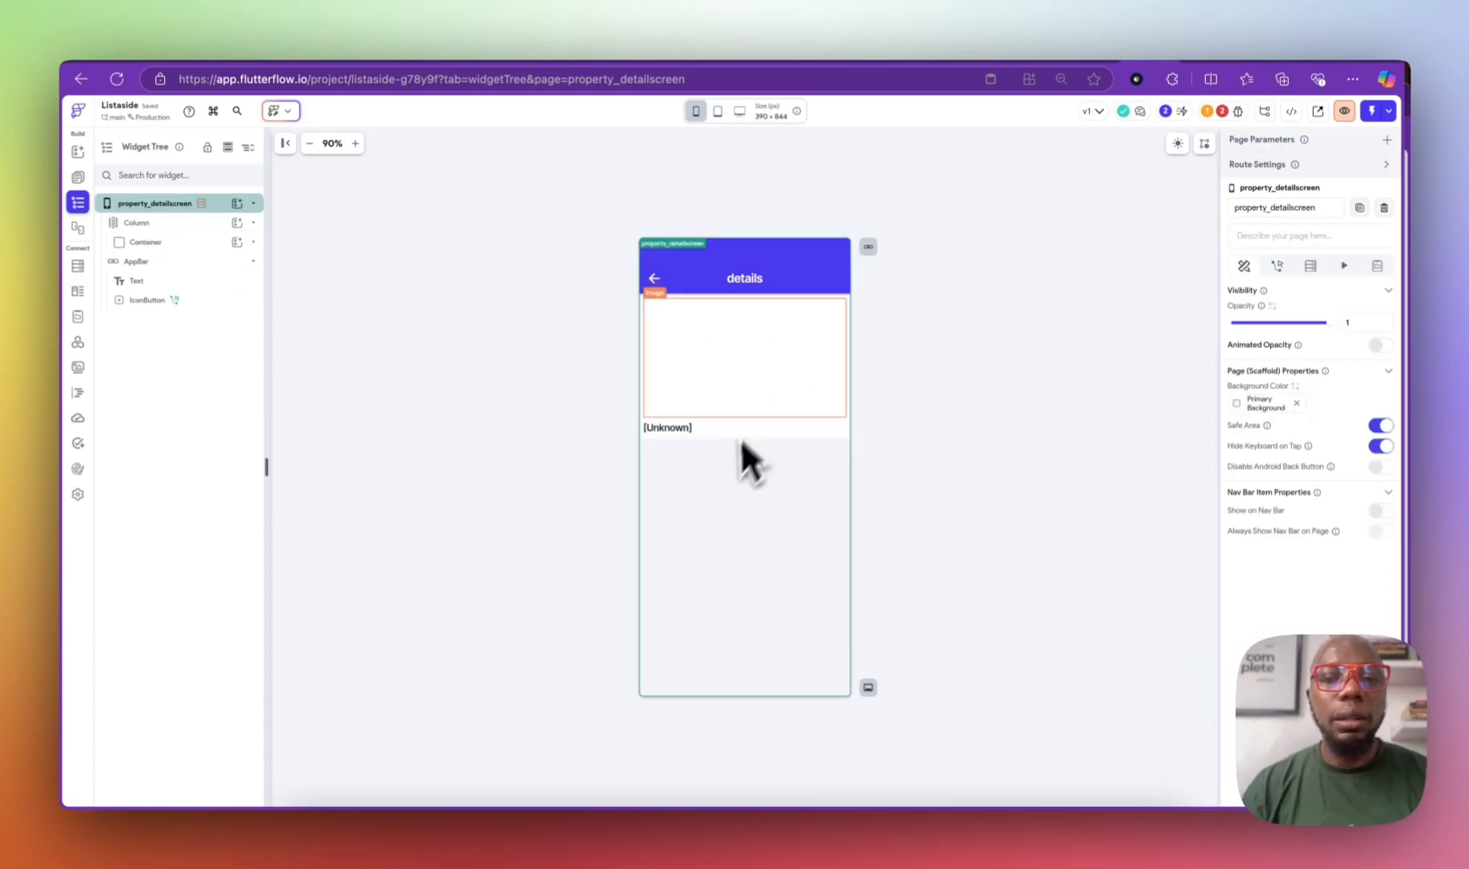
click(78, 177)
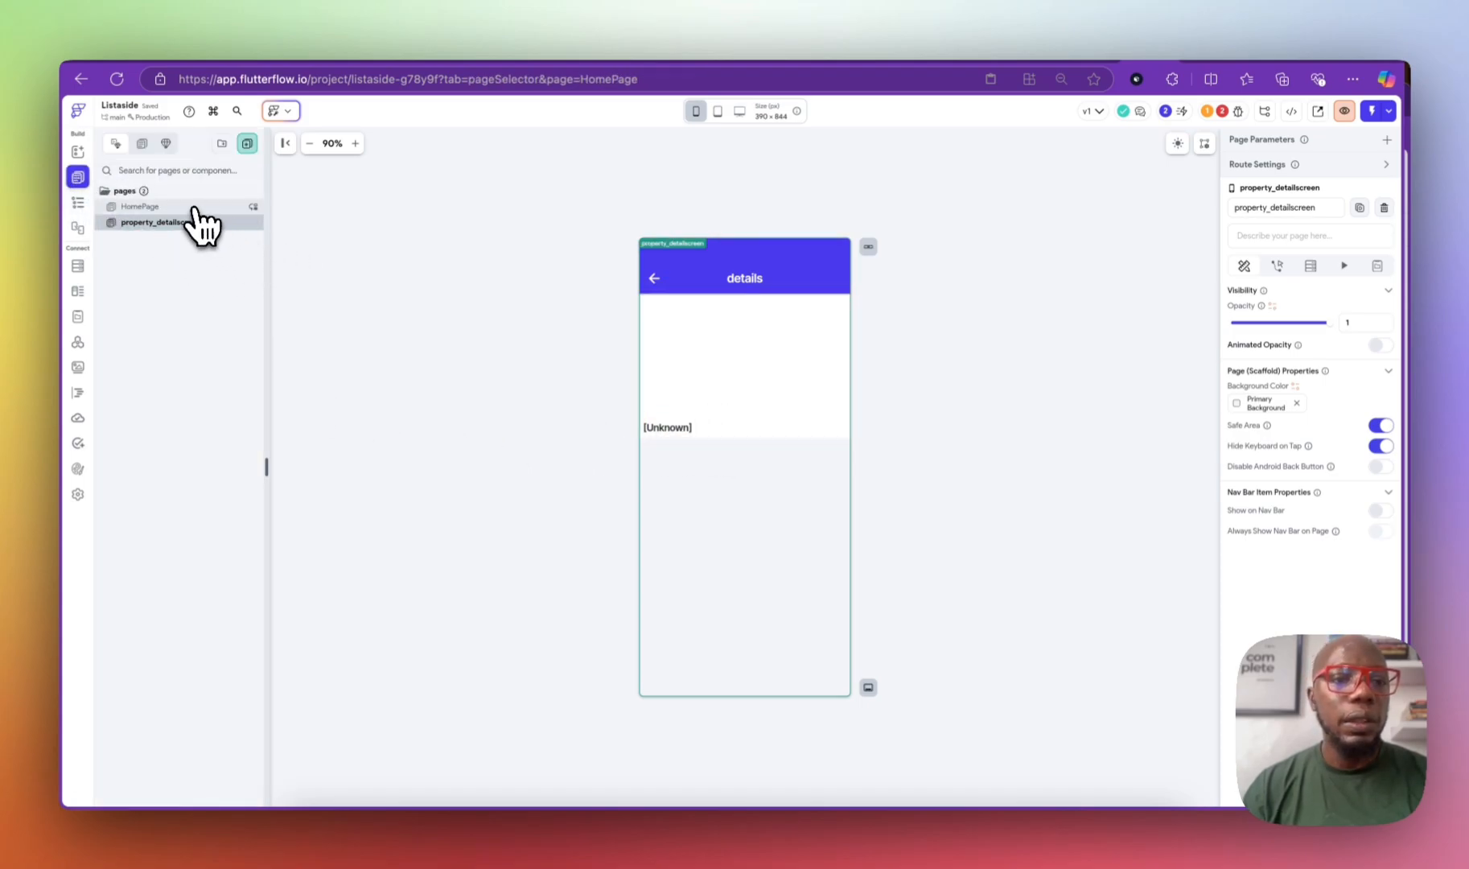
Step: Give HomePage's card Container an On Tap action navigating to property_detailscreen
click(145, 207)
click(78, 202)
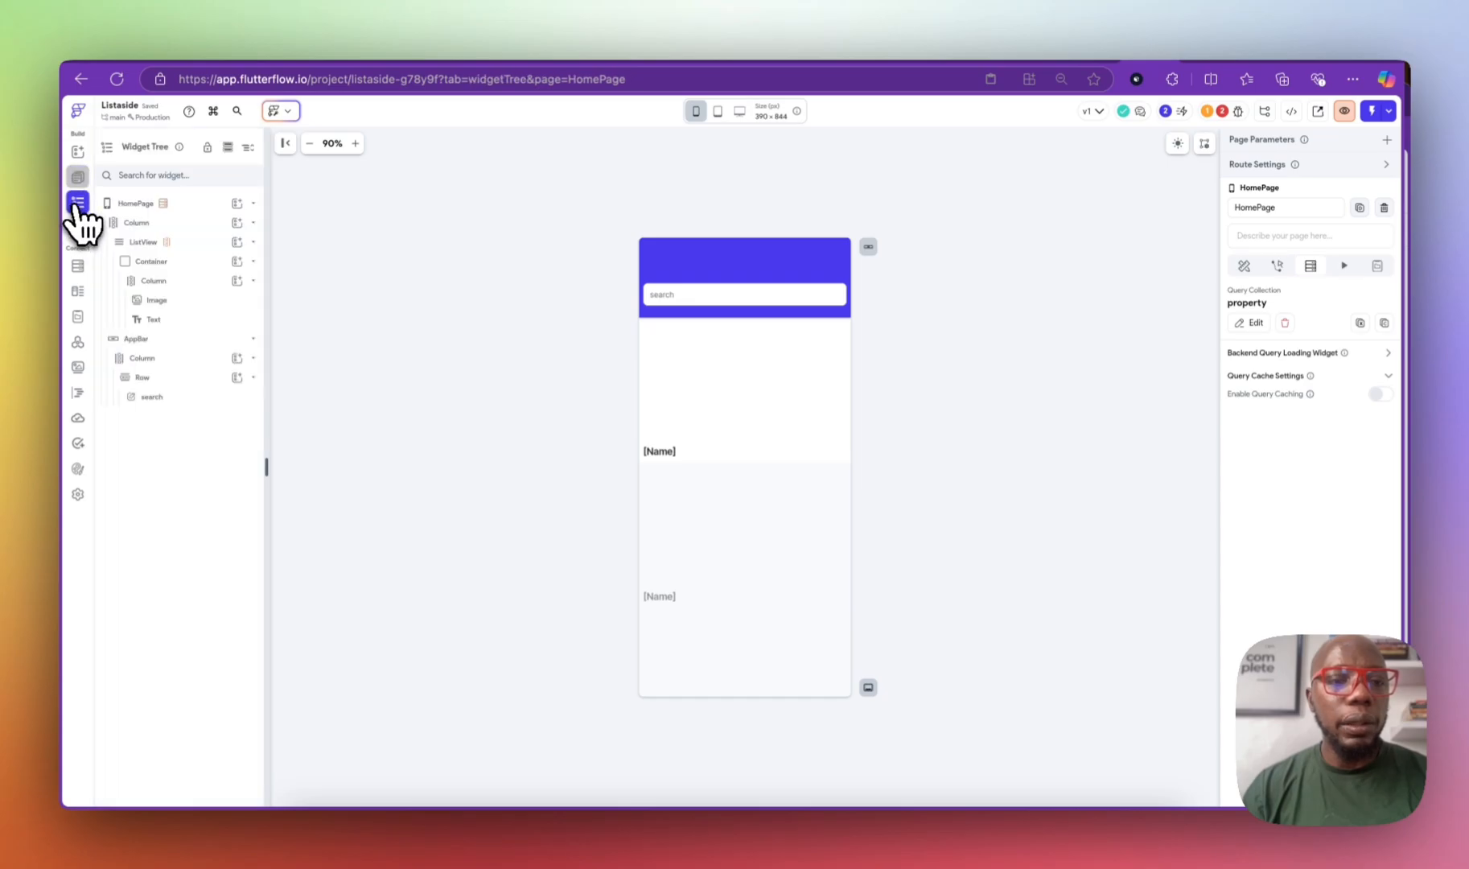
click(205, 263)
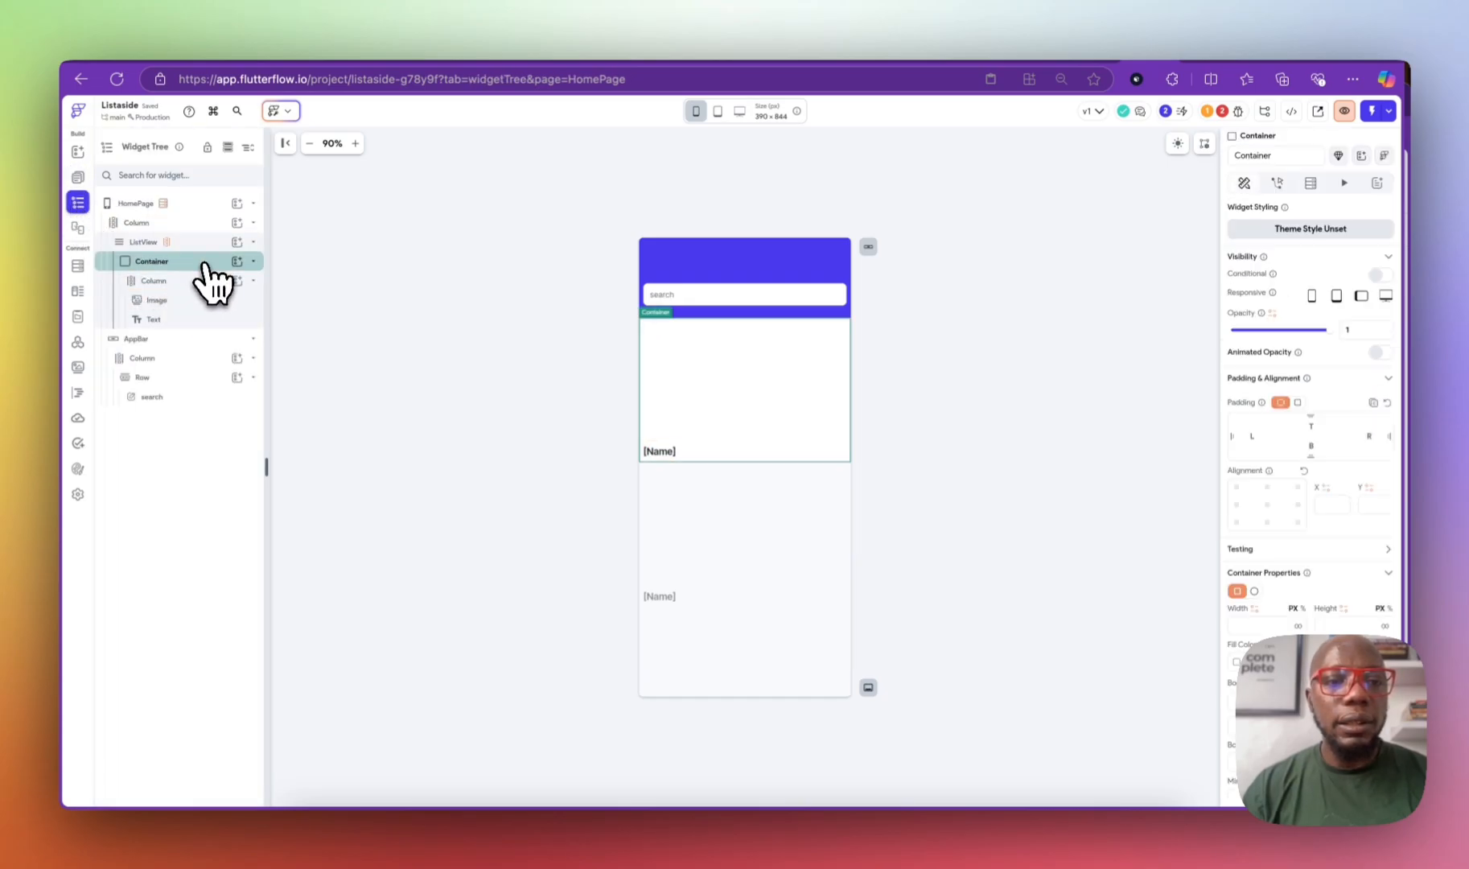
click(253, 261)
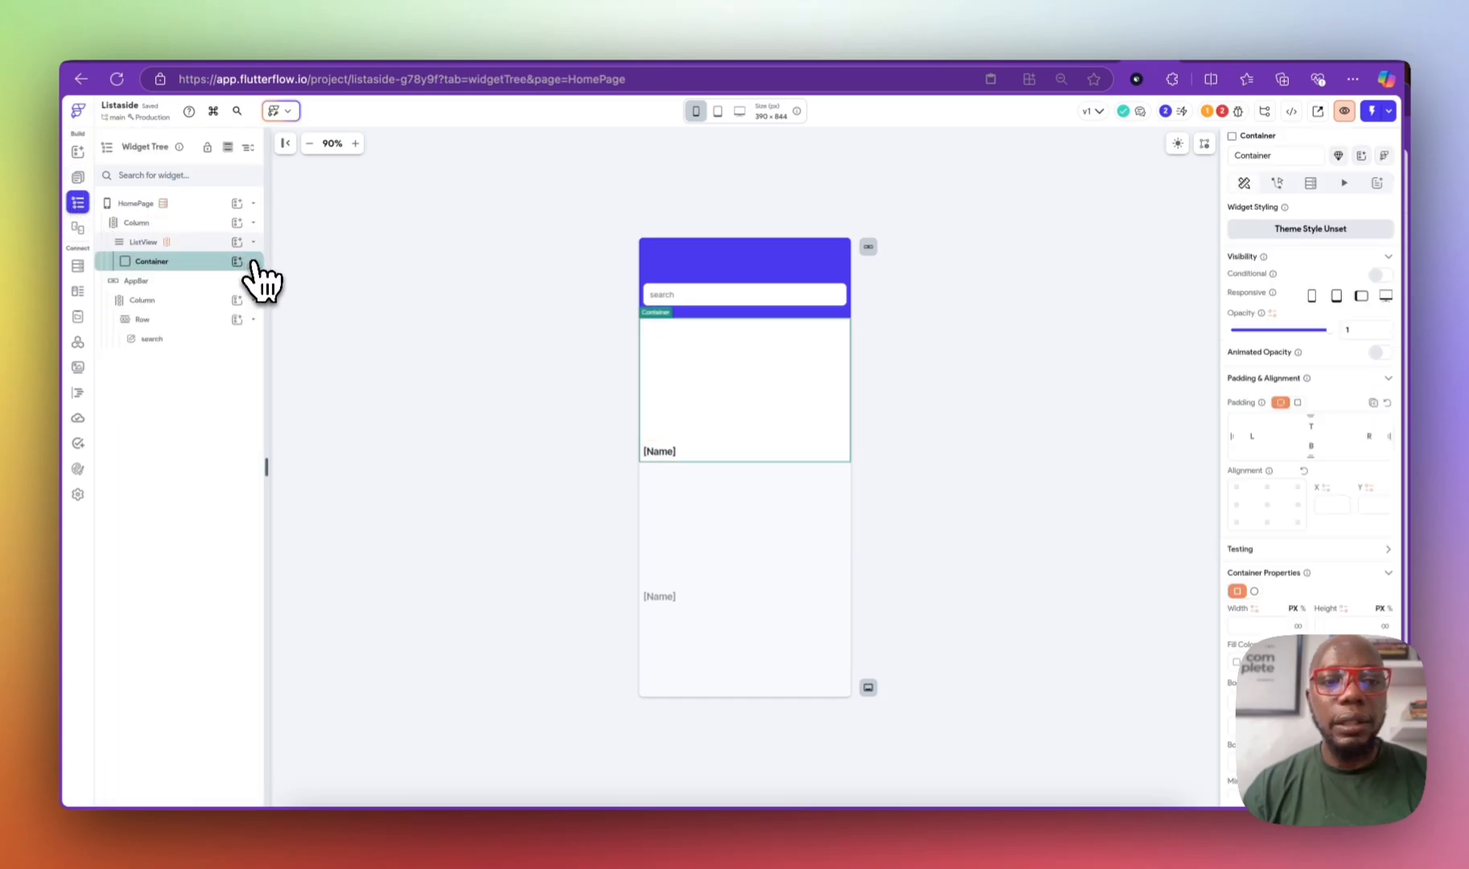
click(1279, 185)
click(1309, 314)
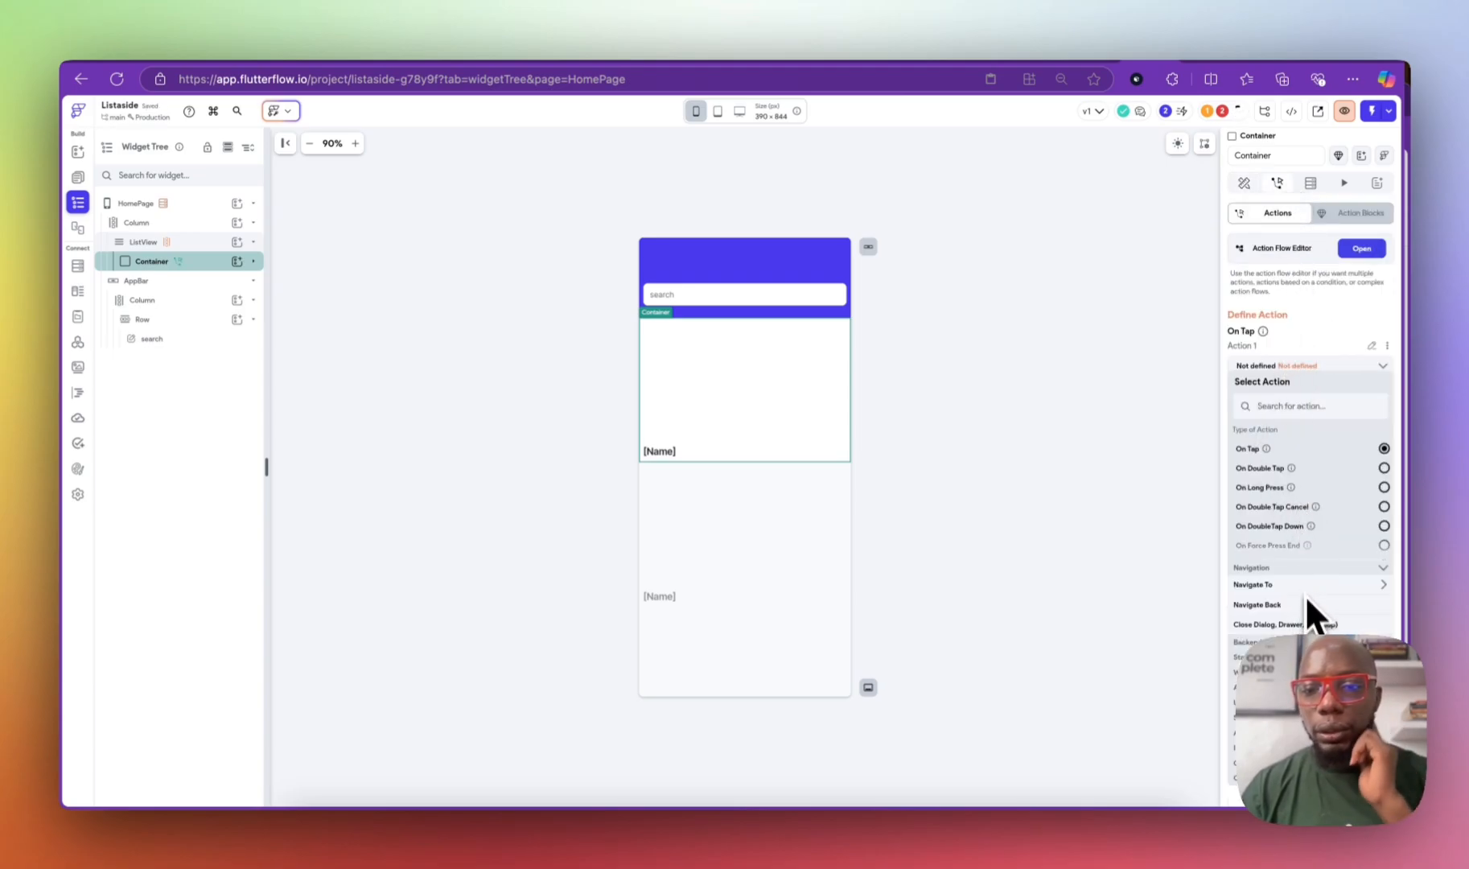
scroll(1307, 624, down, 1)
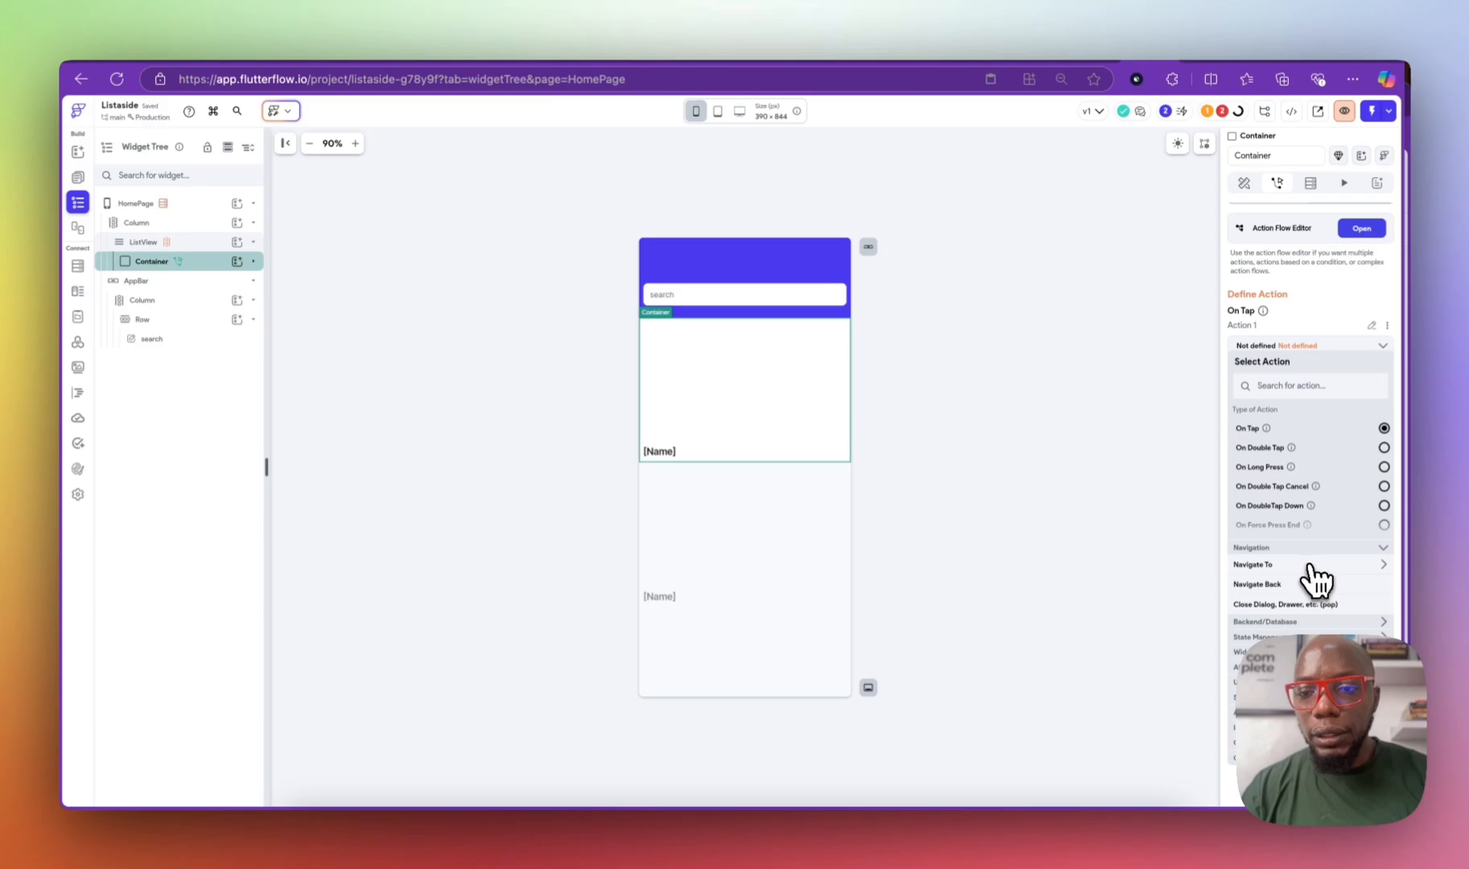
click(1308, 565)
click(1299, 602)
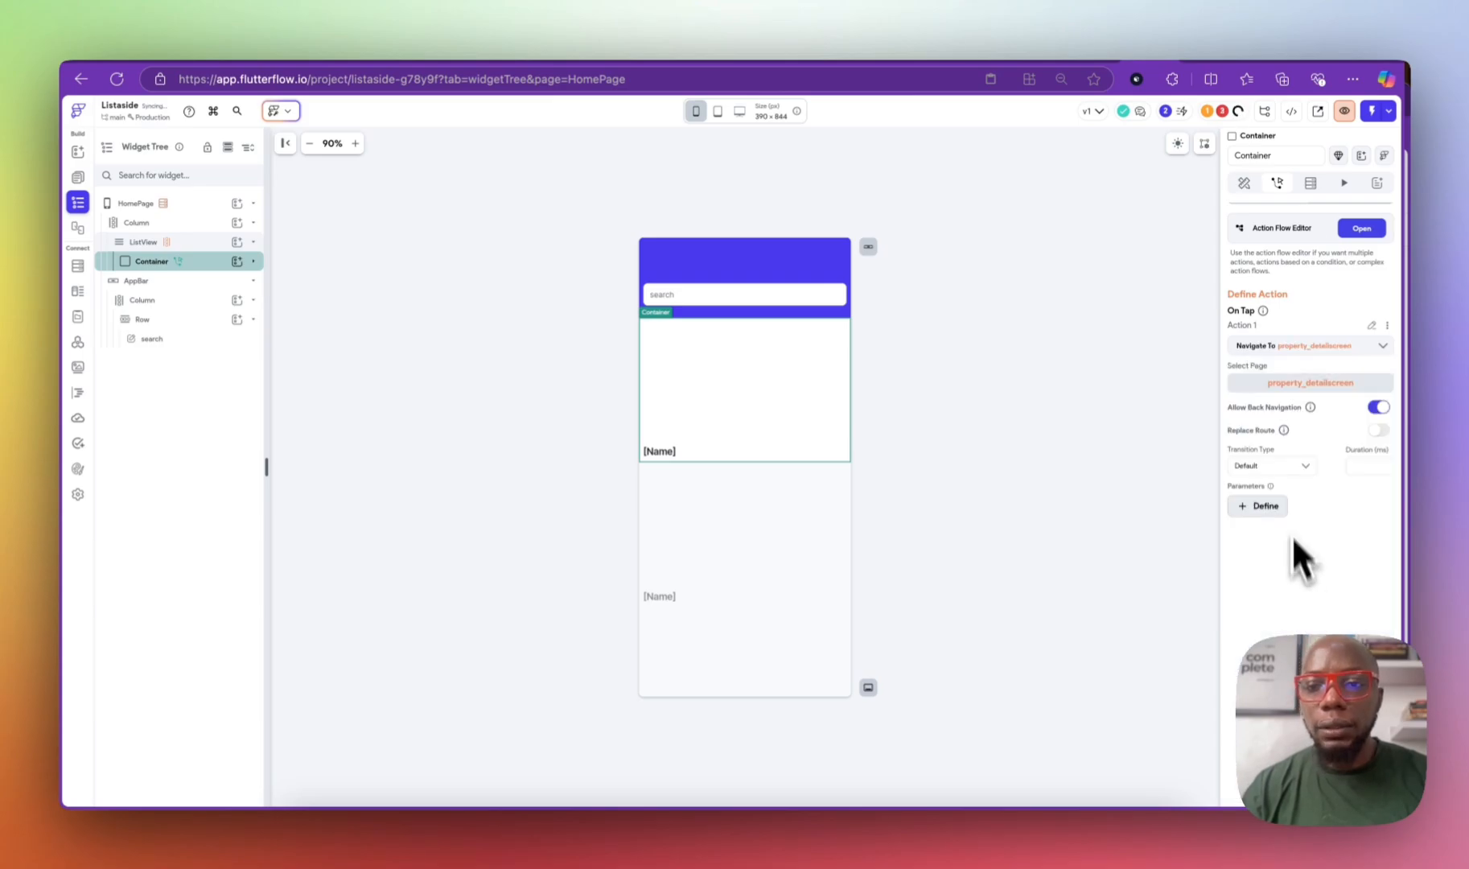
Step: Add a Document parameter named propertyDoc with Collection Type property
click(1261, 506)
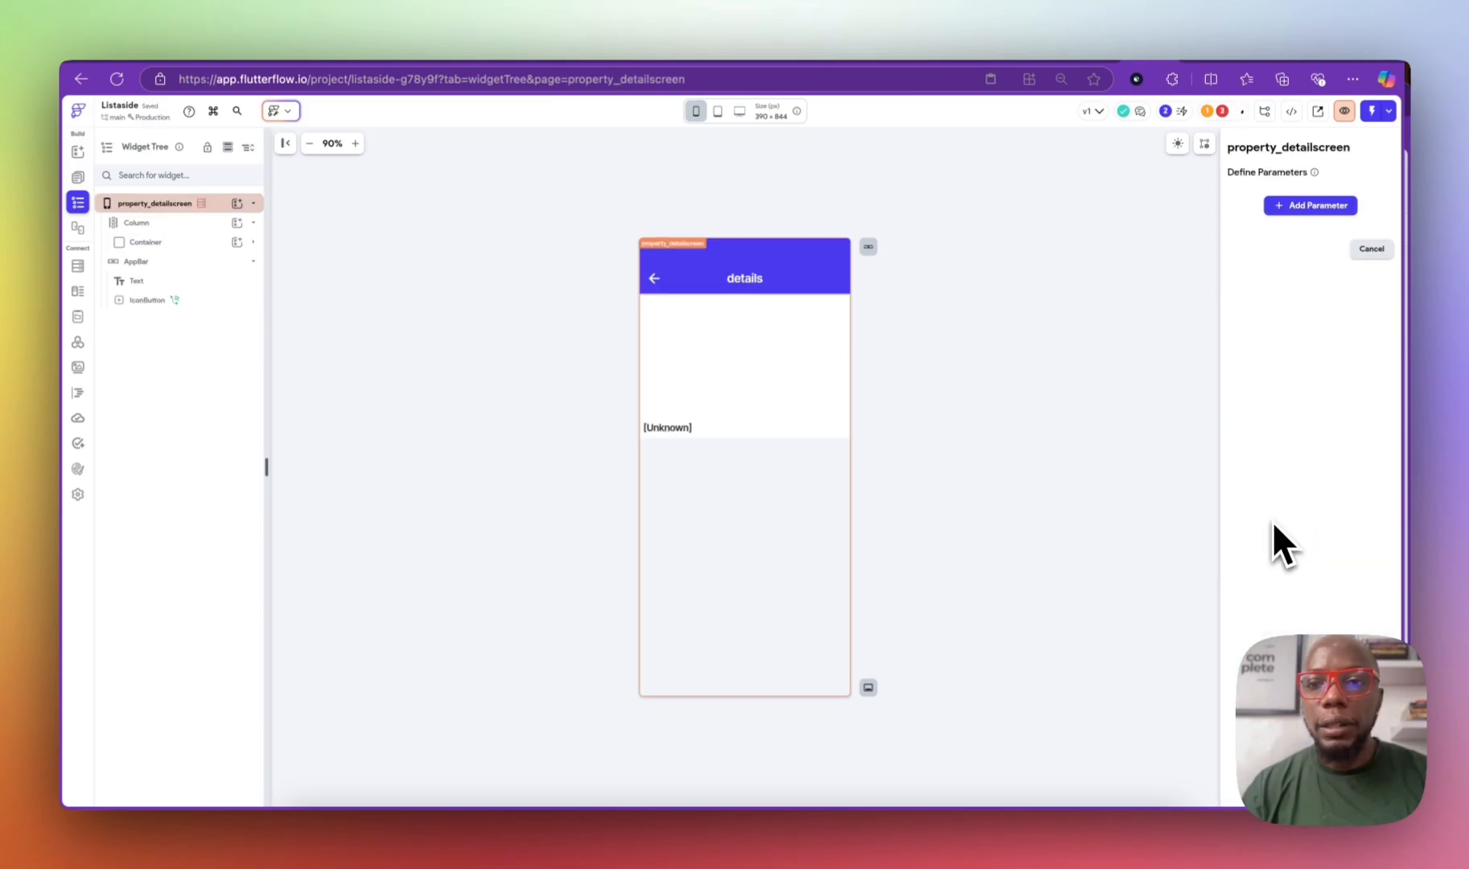
click(1309, 206)
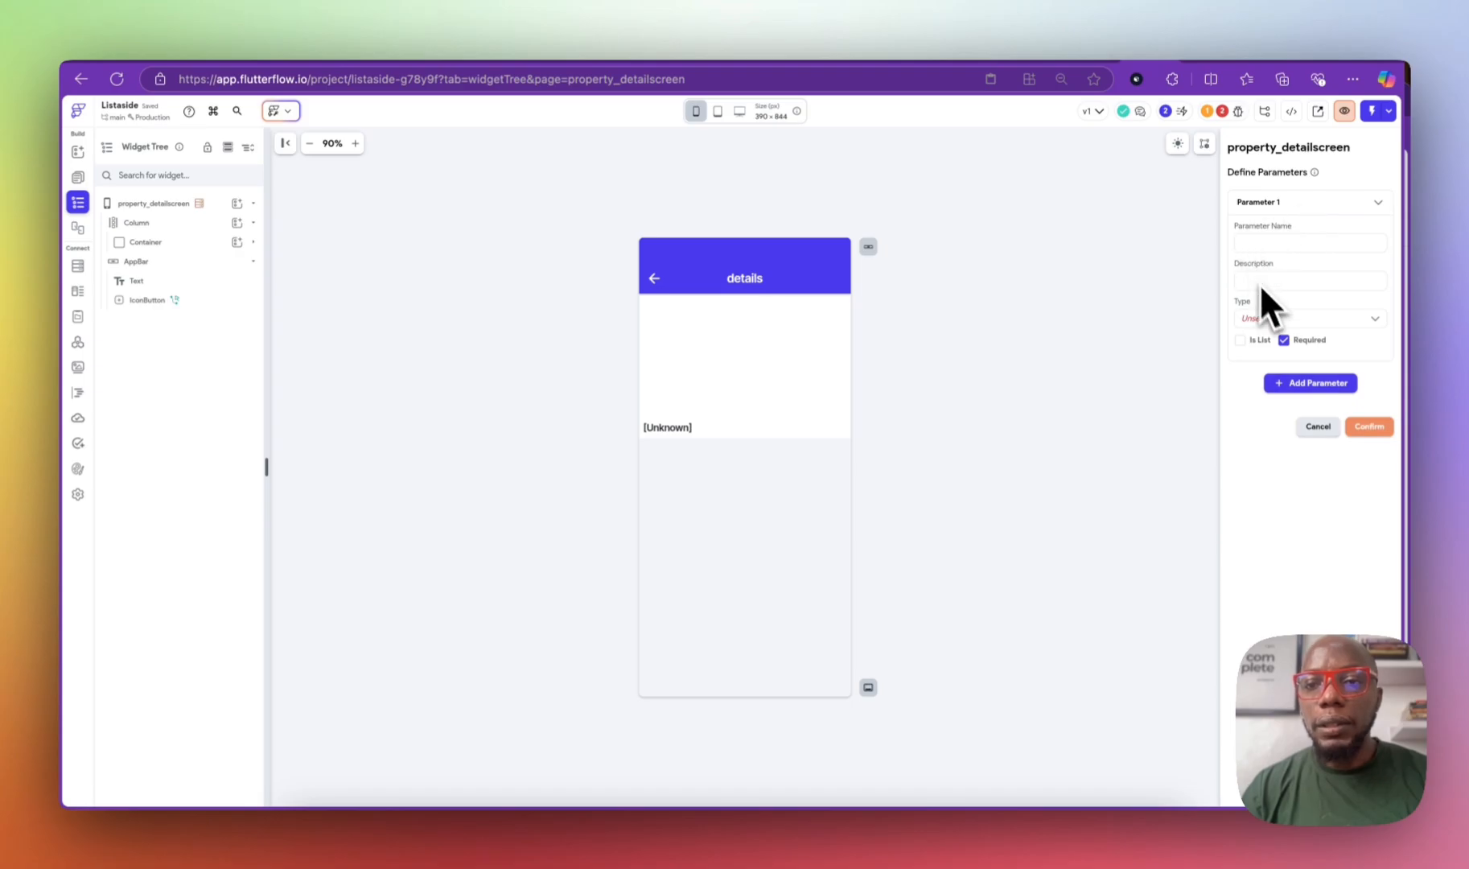
click(1256, 317)
scroll(1285, 406, down, 5)
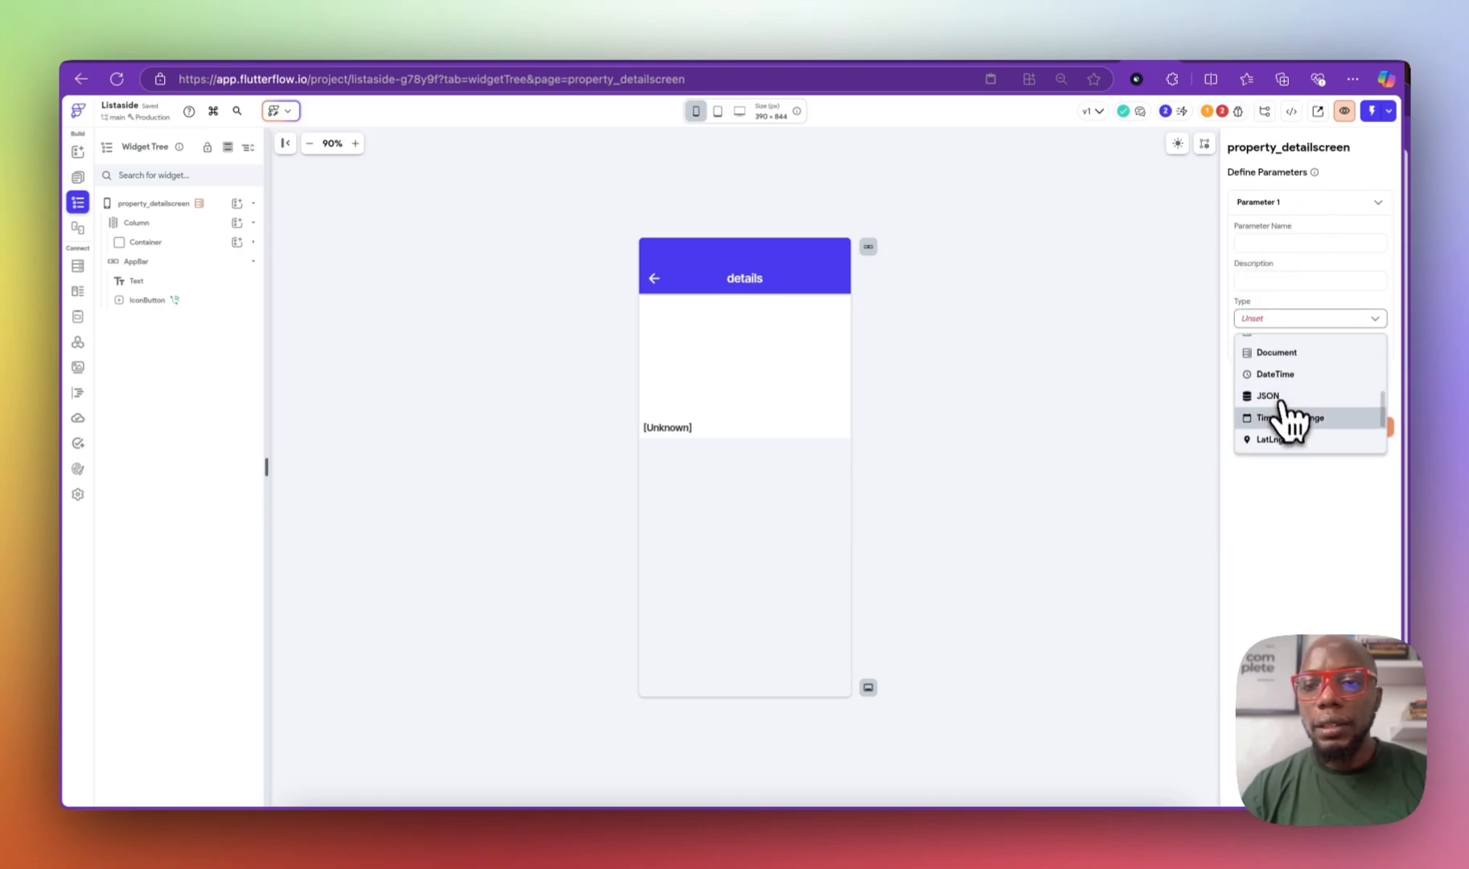
click(1287, 354)
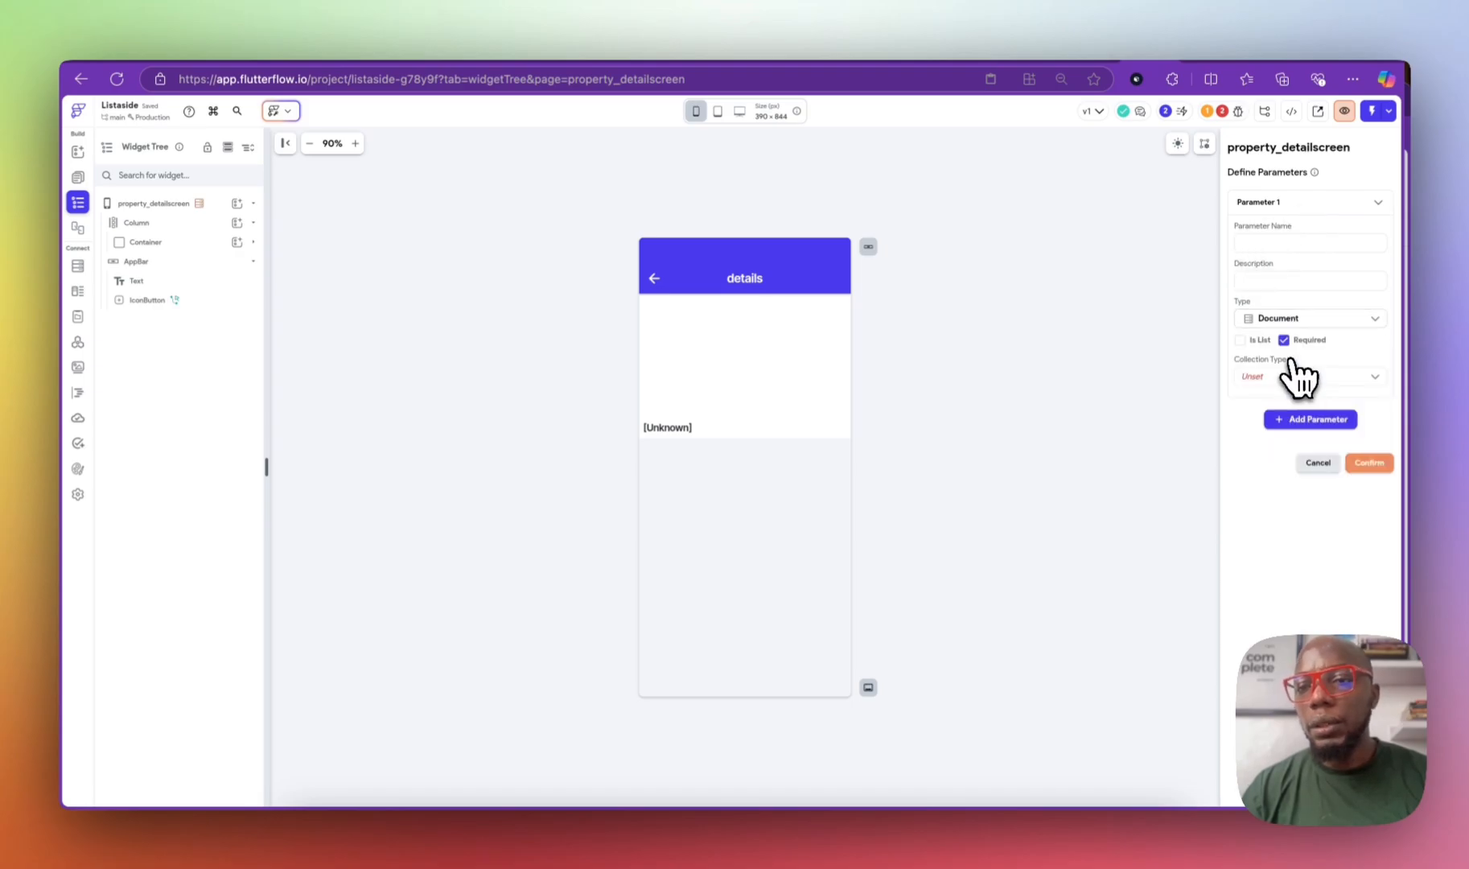
click(1253, 241)
text(property_doc)
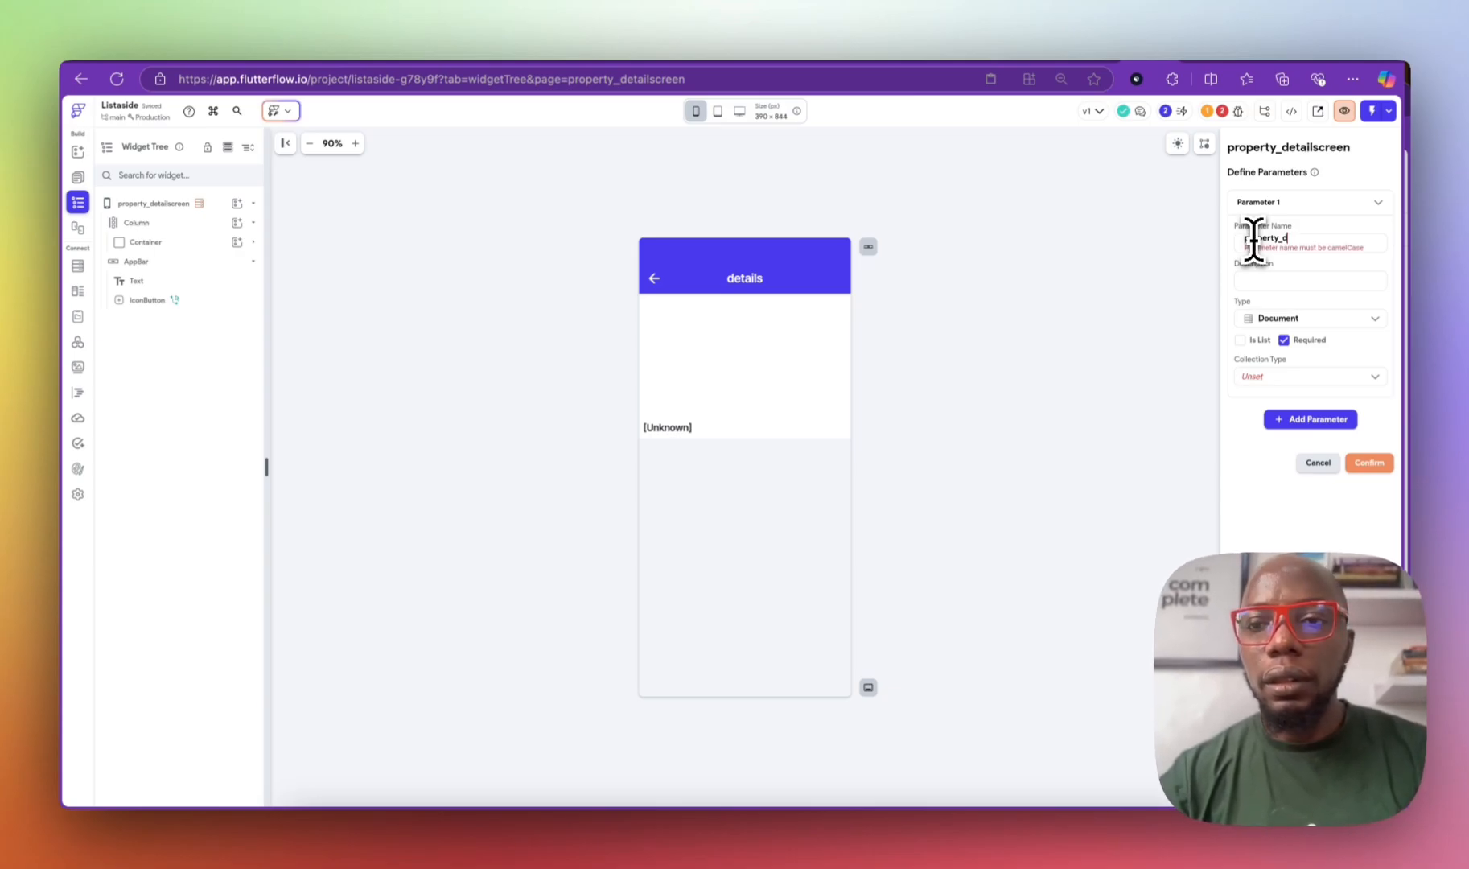
key(BackSpace)
key(BackSpace)
key(BackSpace)
key(BackSpace)
text(Doc)
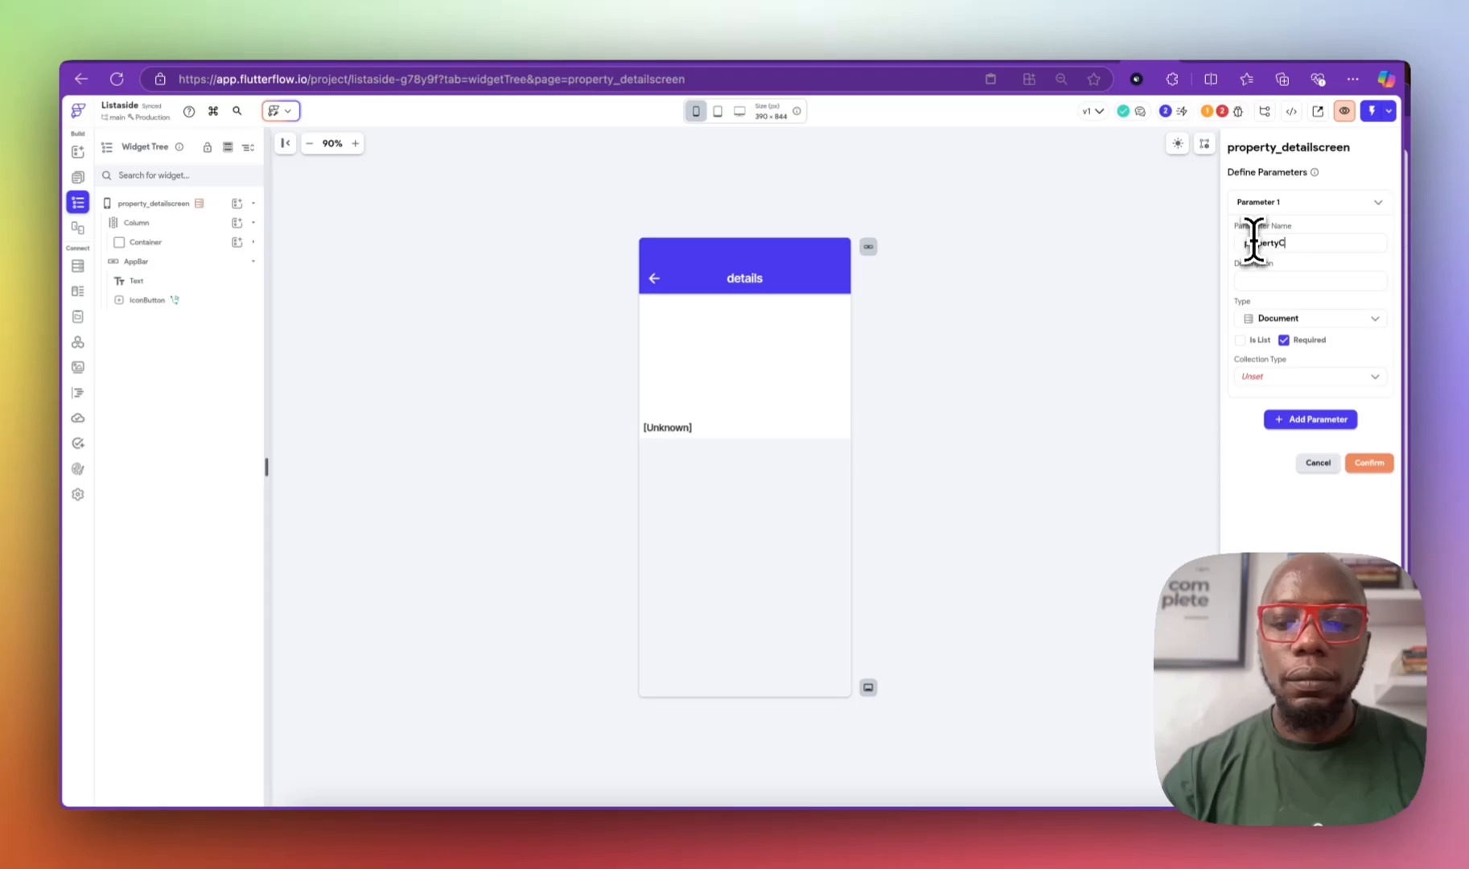
key(BackSpace)
key(BackSpace)
key(BackSpace)
text(Doc)
click(1263, 376)
click(1278, 422)
Step: Pass childProperty Item as the propertyDoc value in the navigate action, then open the pages list
click(1368, 463)
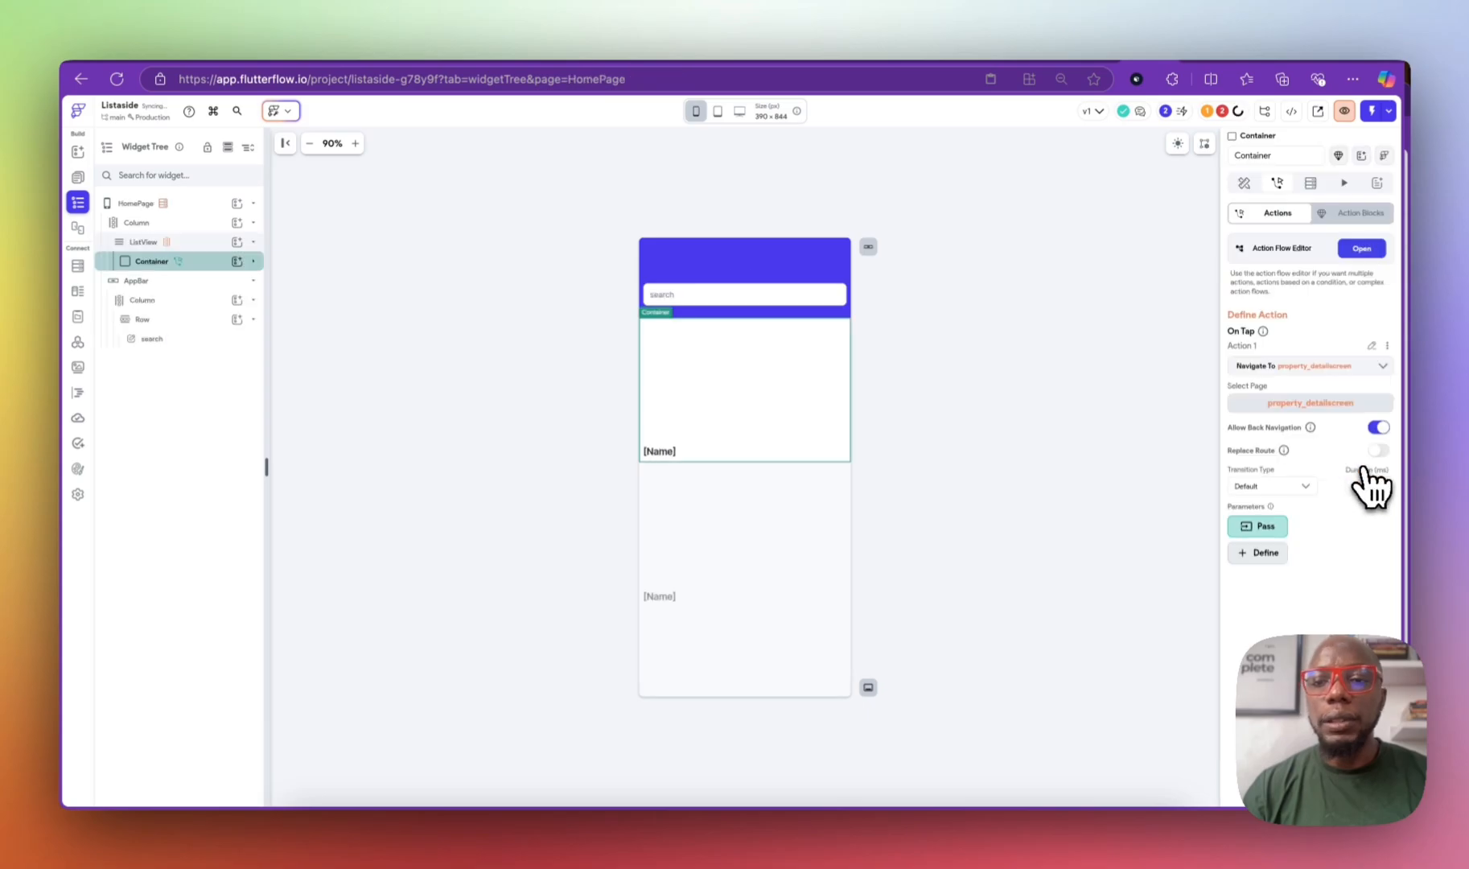
click(1257, 530)
click(1279, 531)
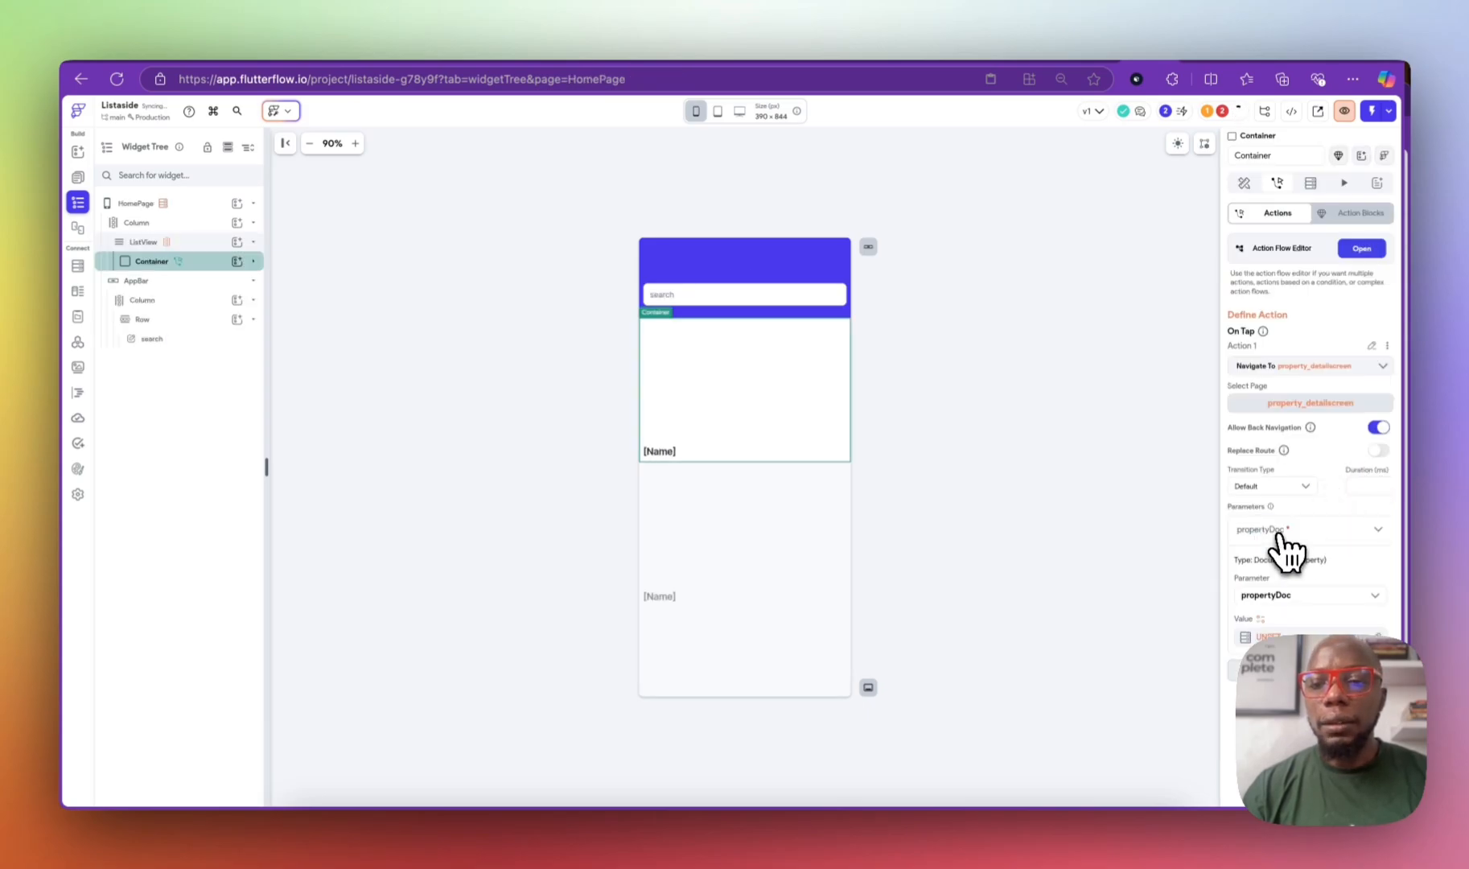
click(1287, 631)
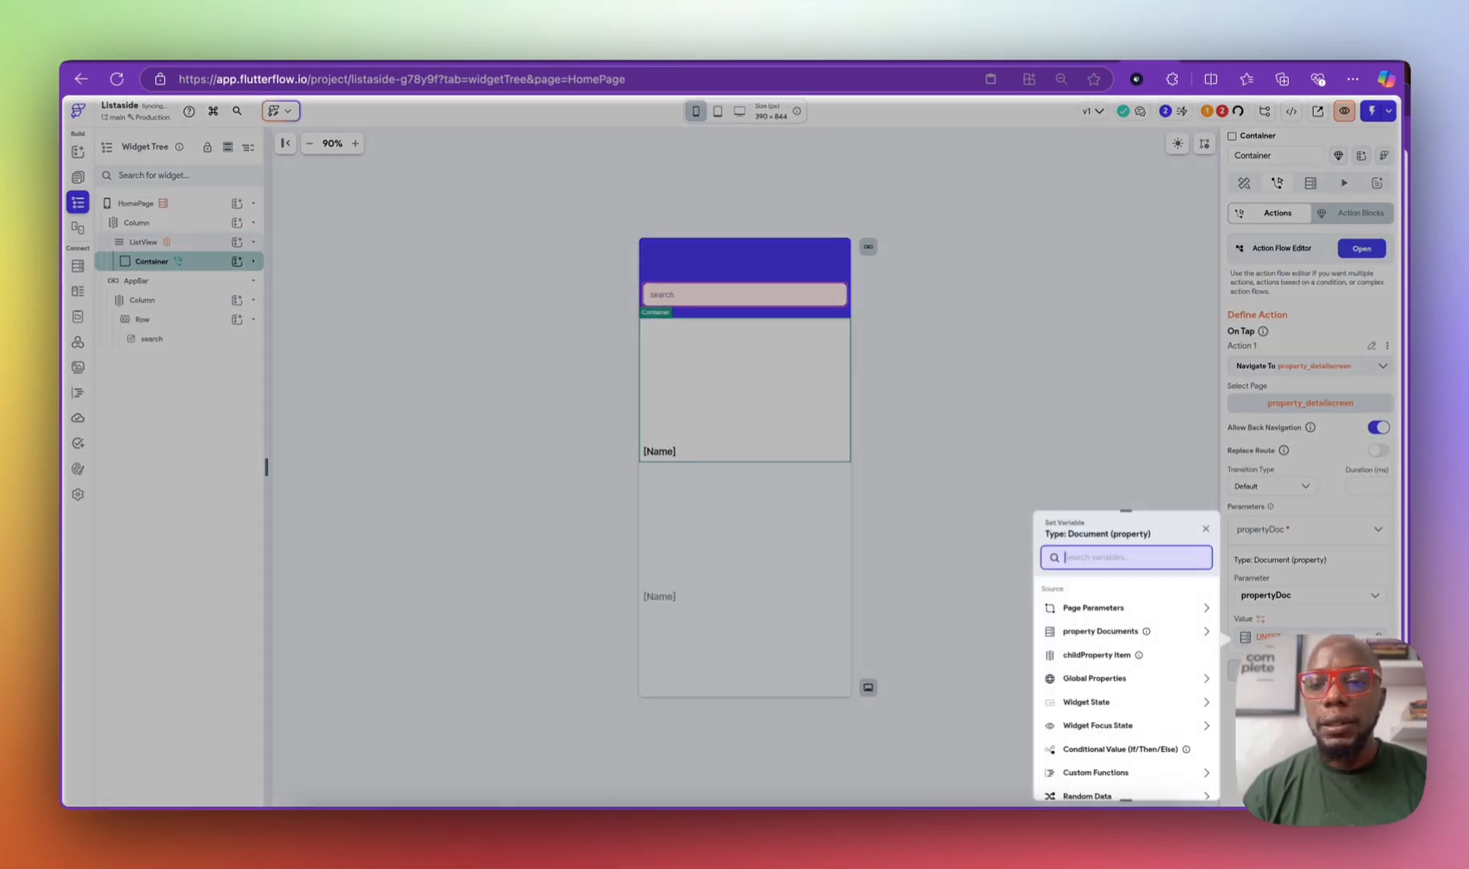
click(1126, 660)
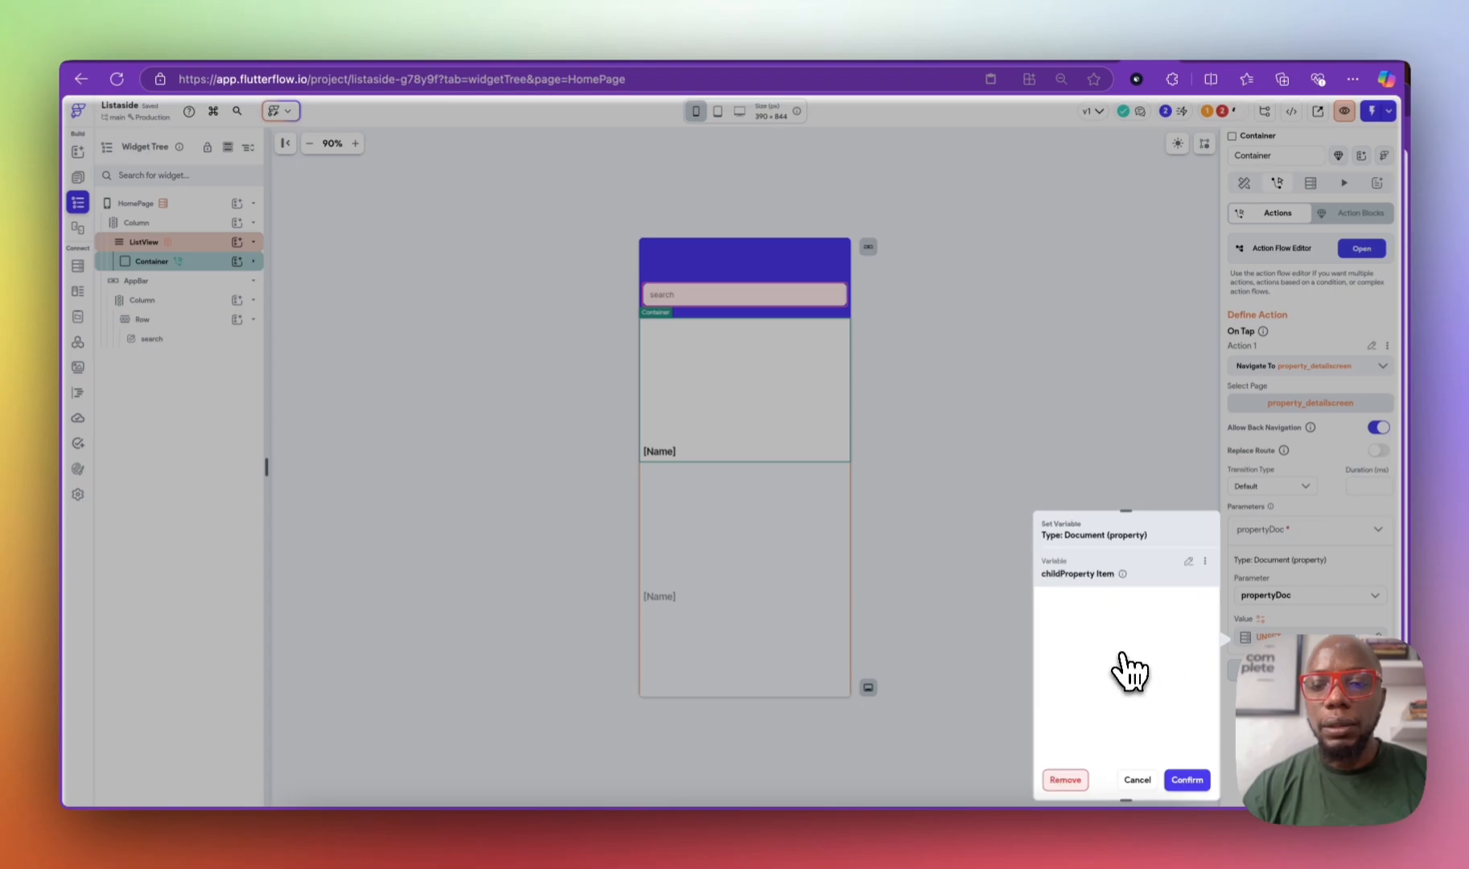
click(1186, 780)
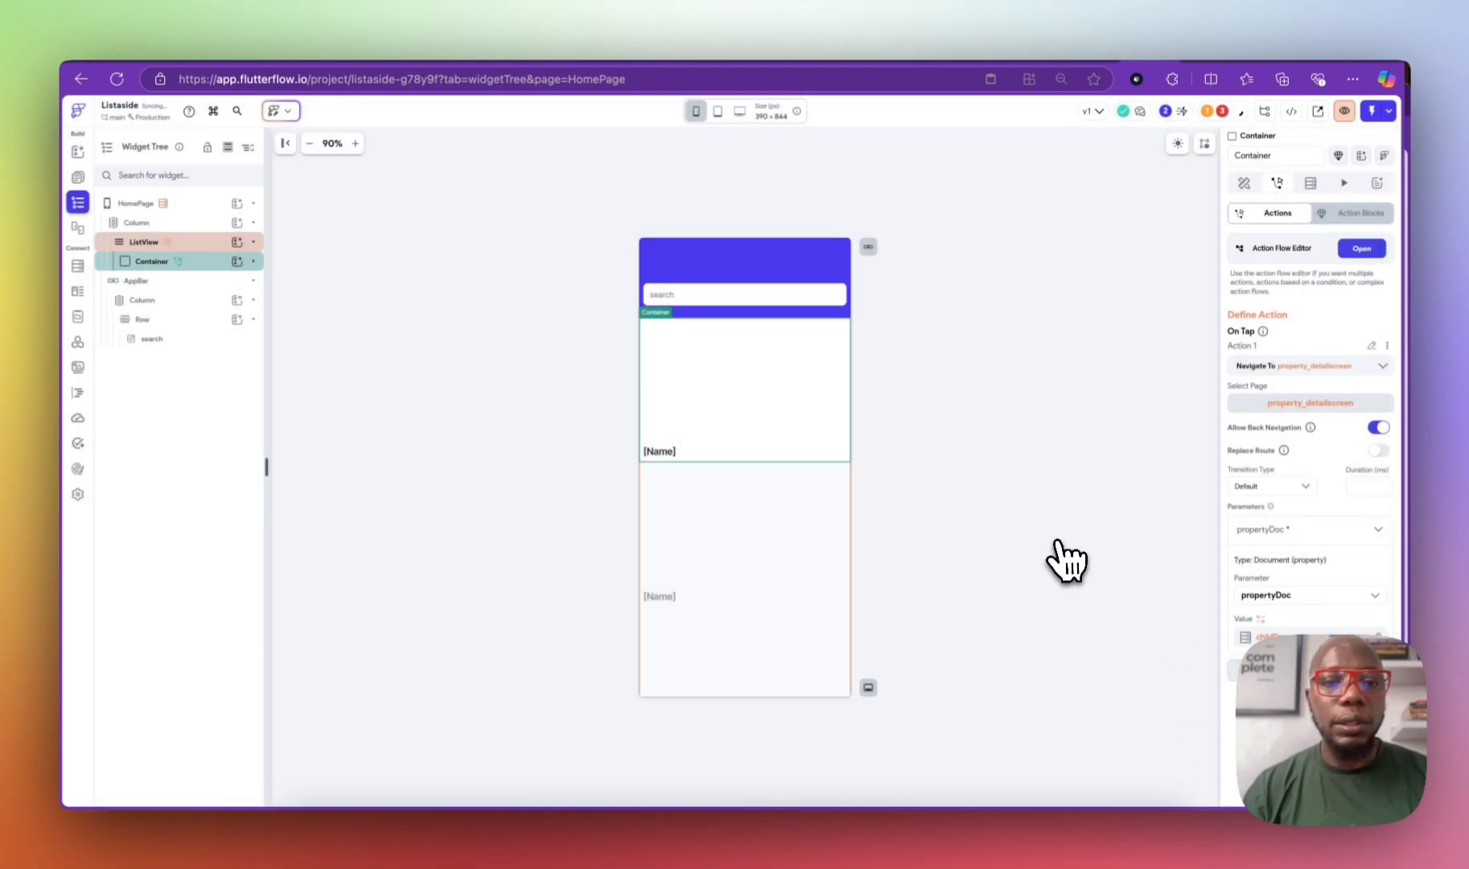
click(79, 178)
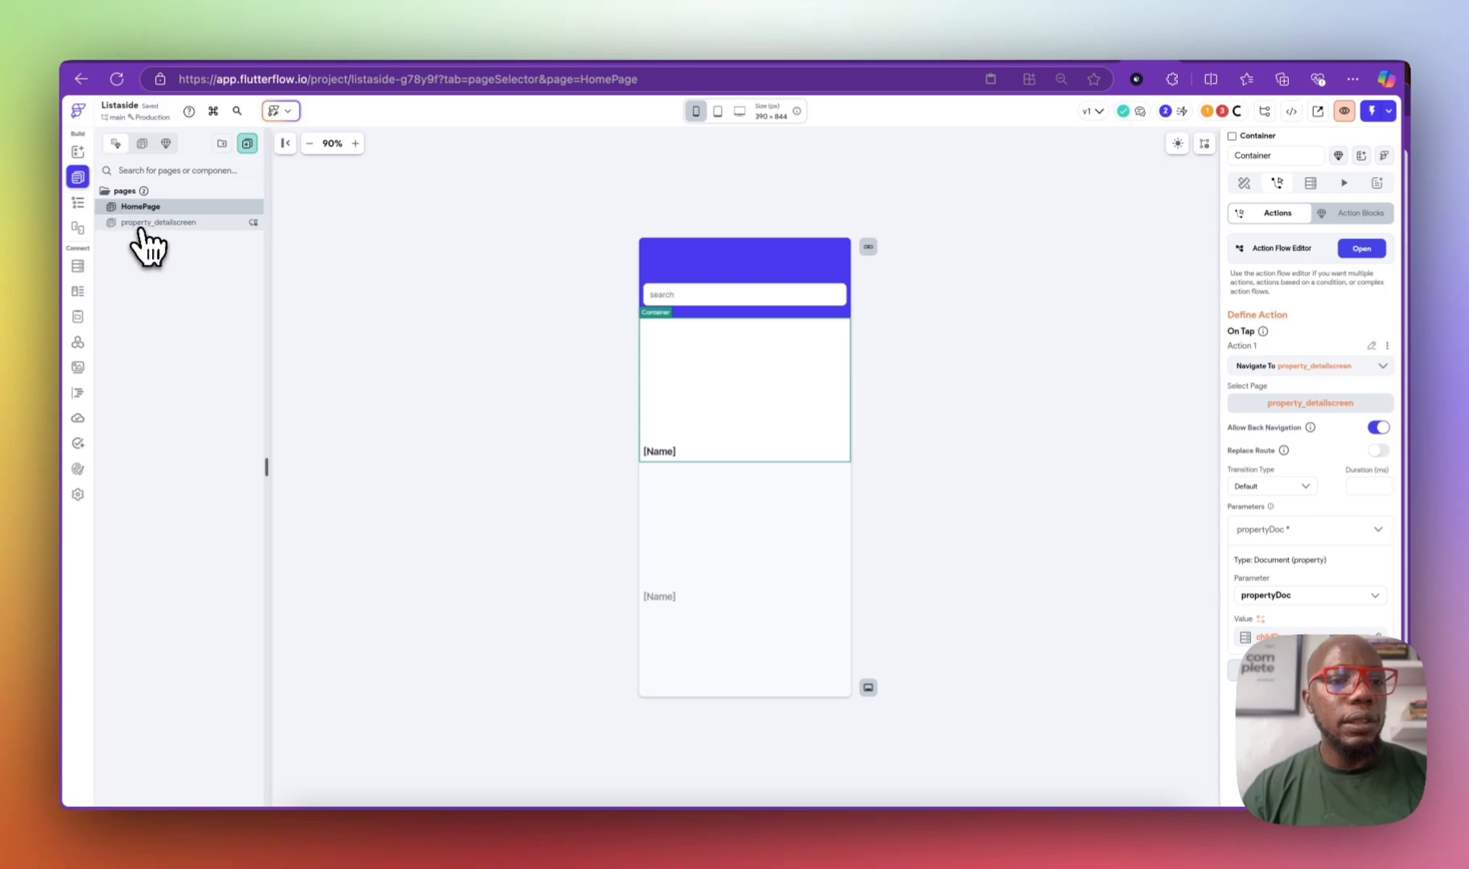
Step: Open property_detailscreen and inspect the Image's path variable options
click(153, 224)
click(78, 203)
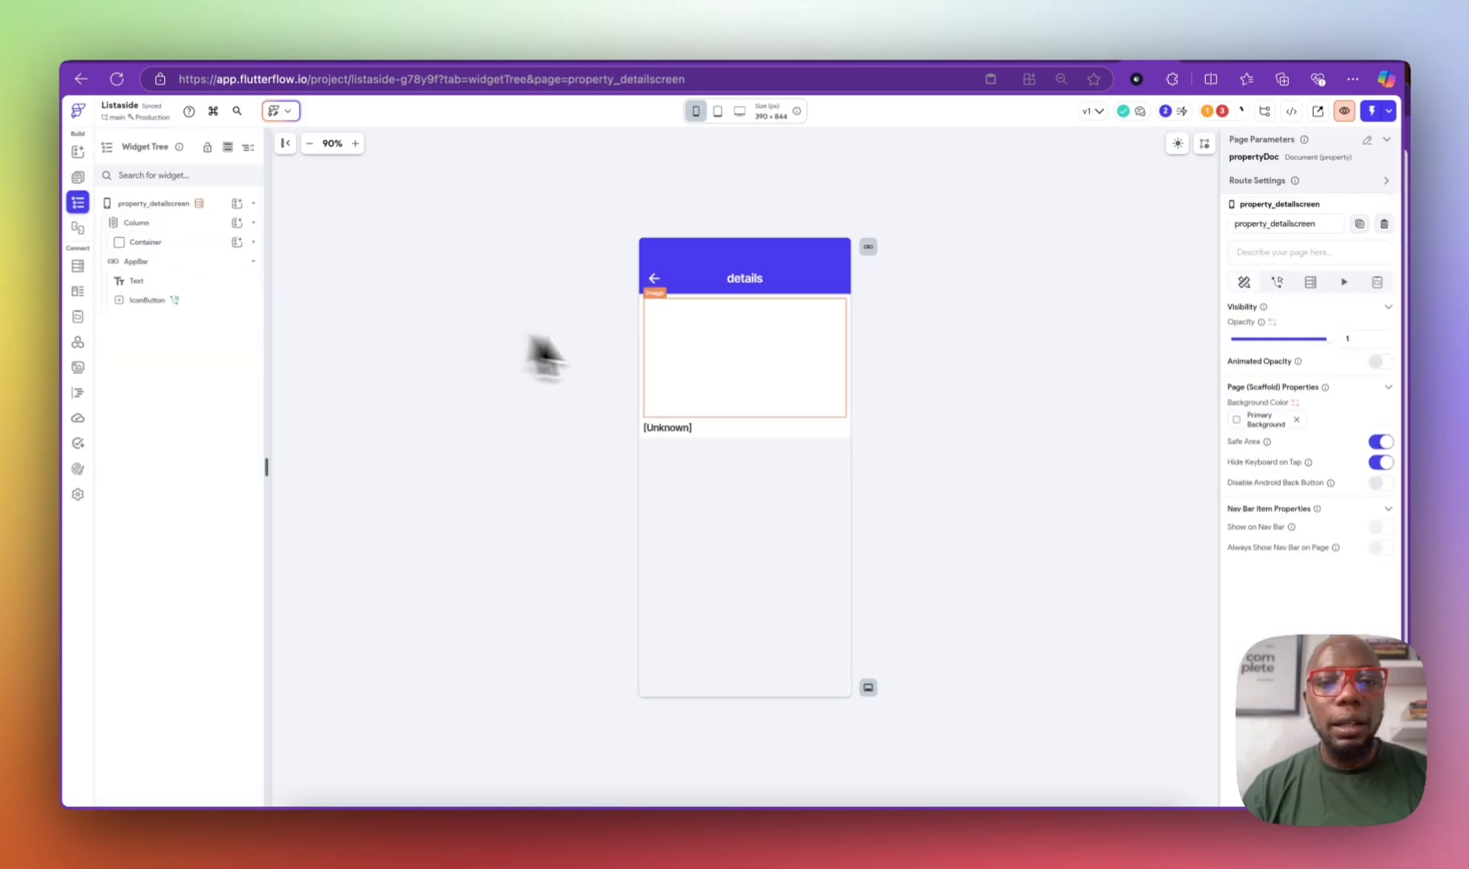
click(699, 335)
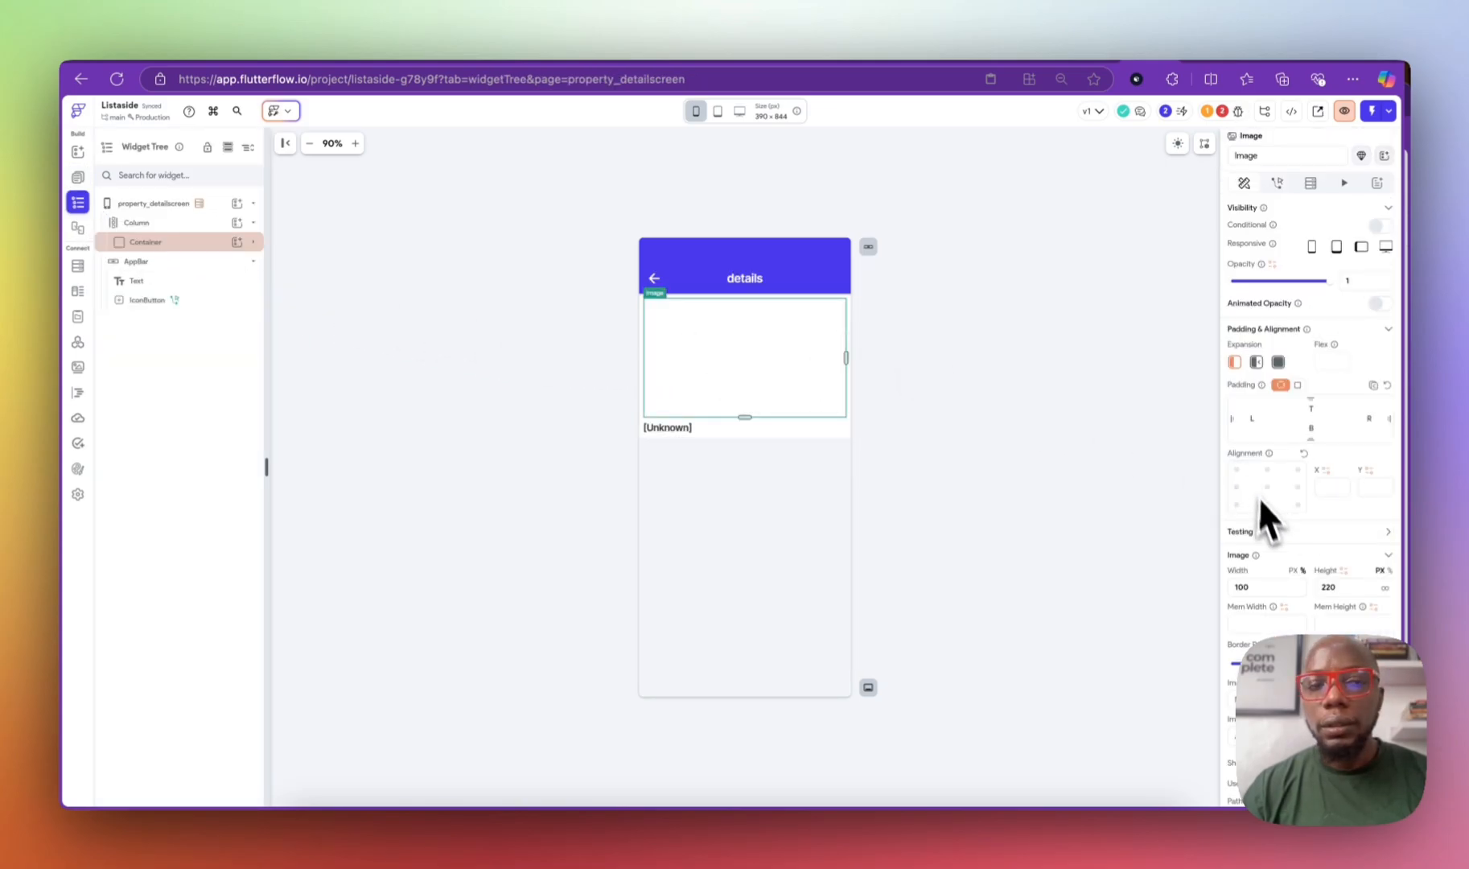
scroll(1262, 511, down, 3)
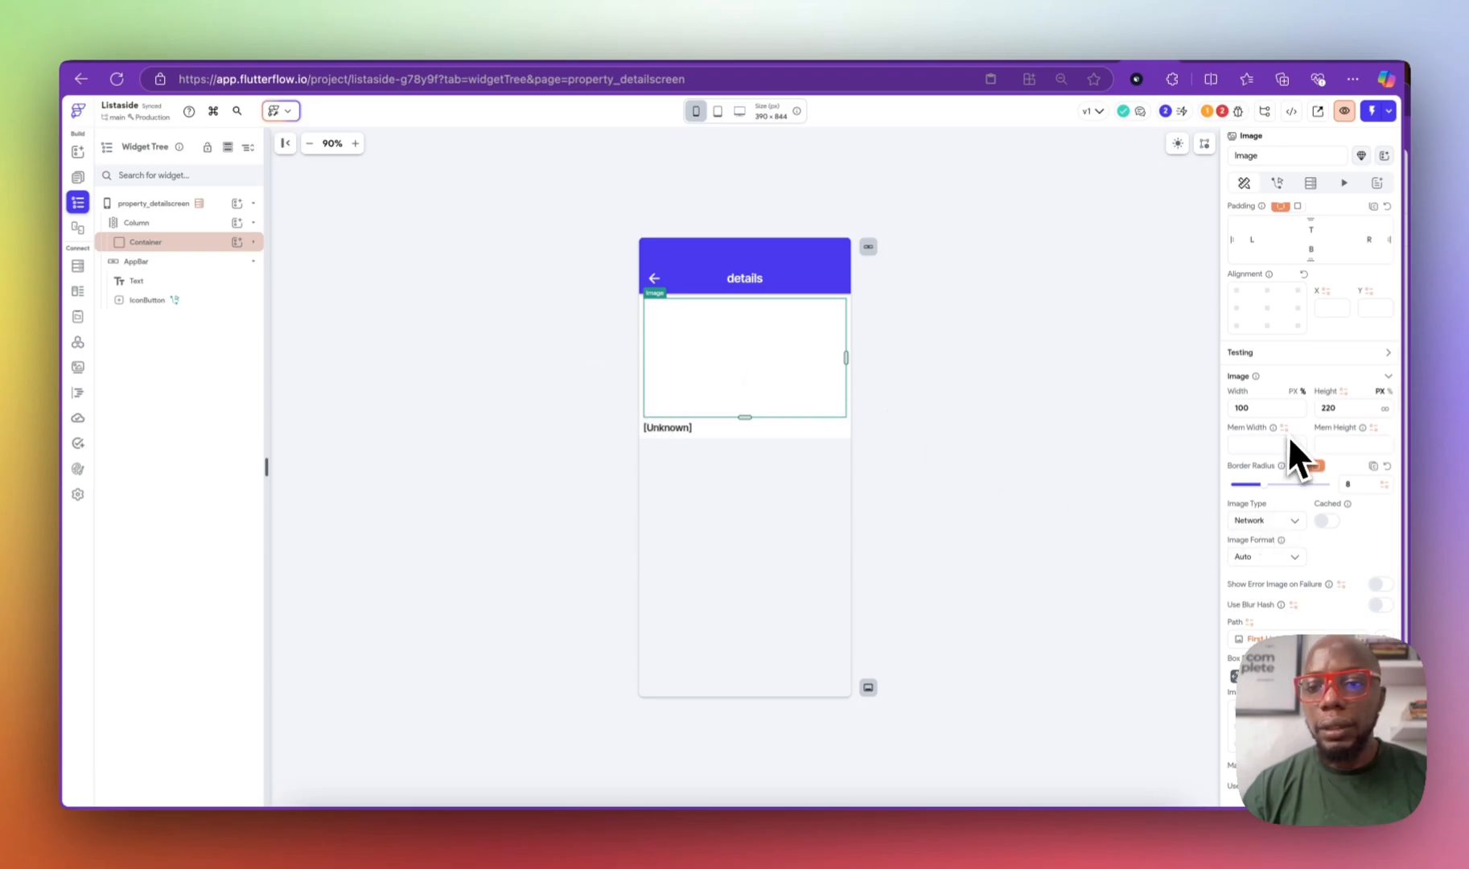
click(1271, 635)
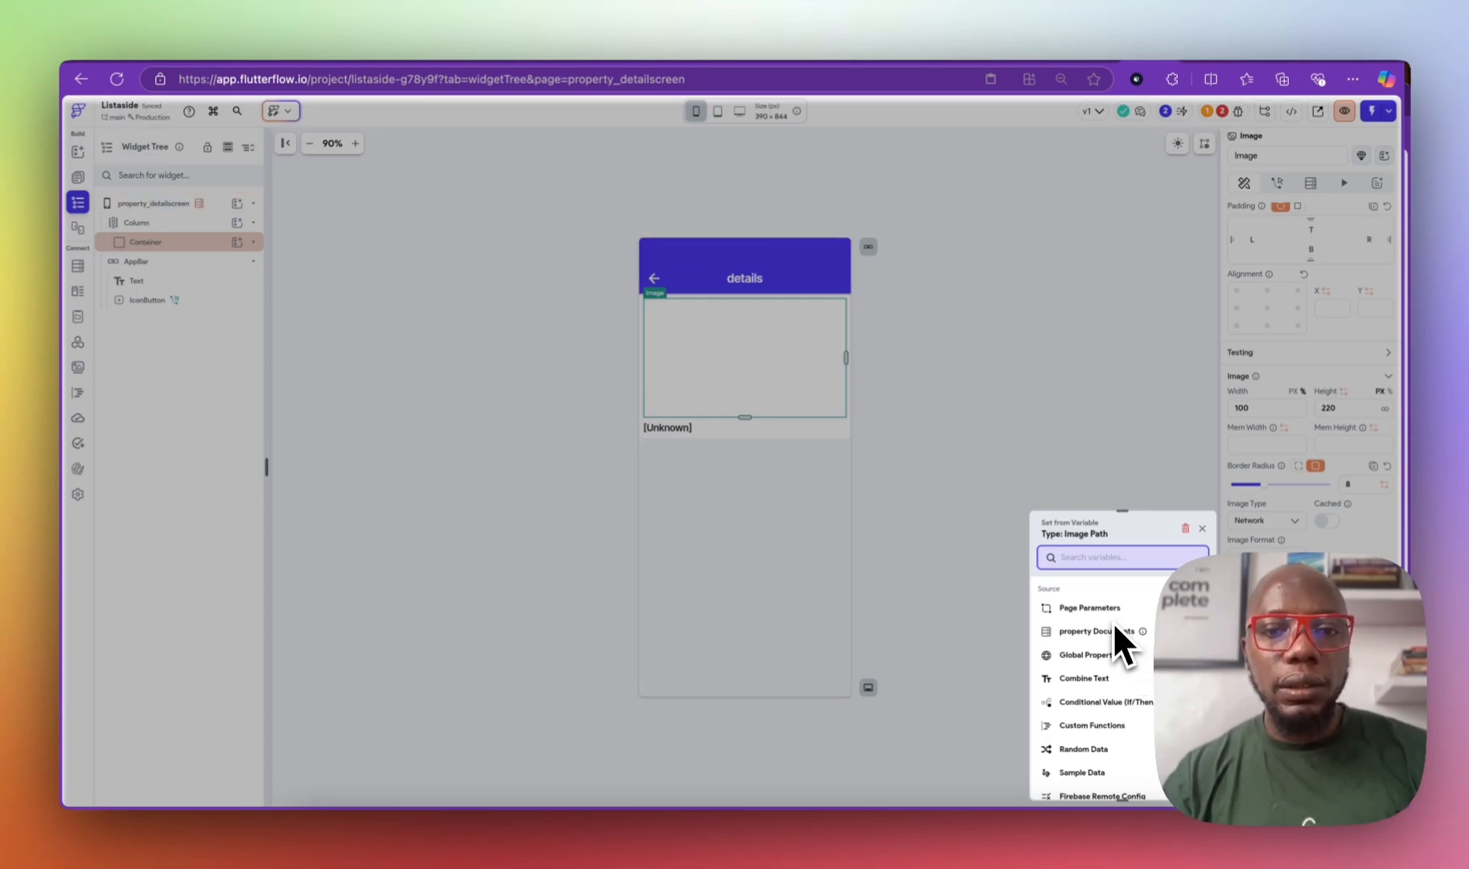
click(1202, 528)
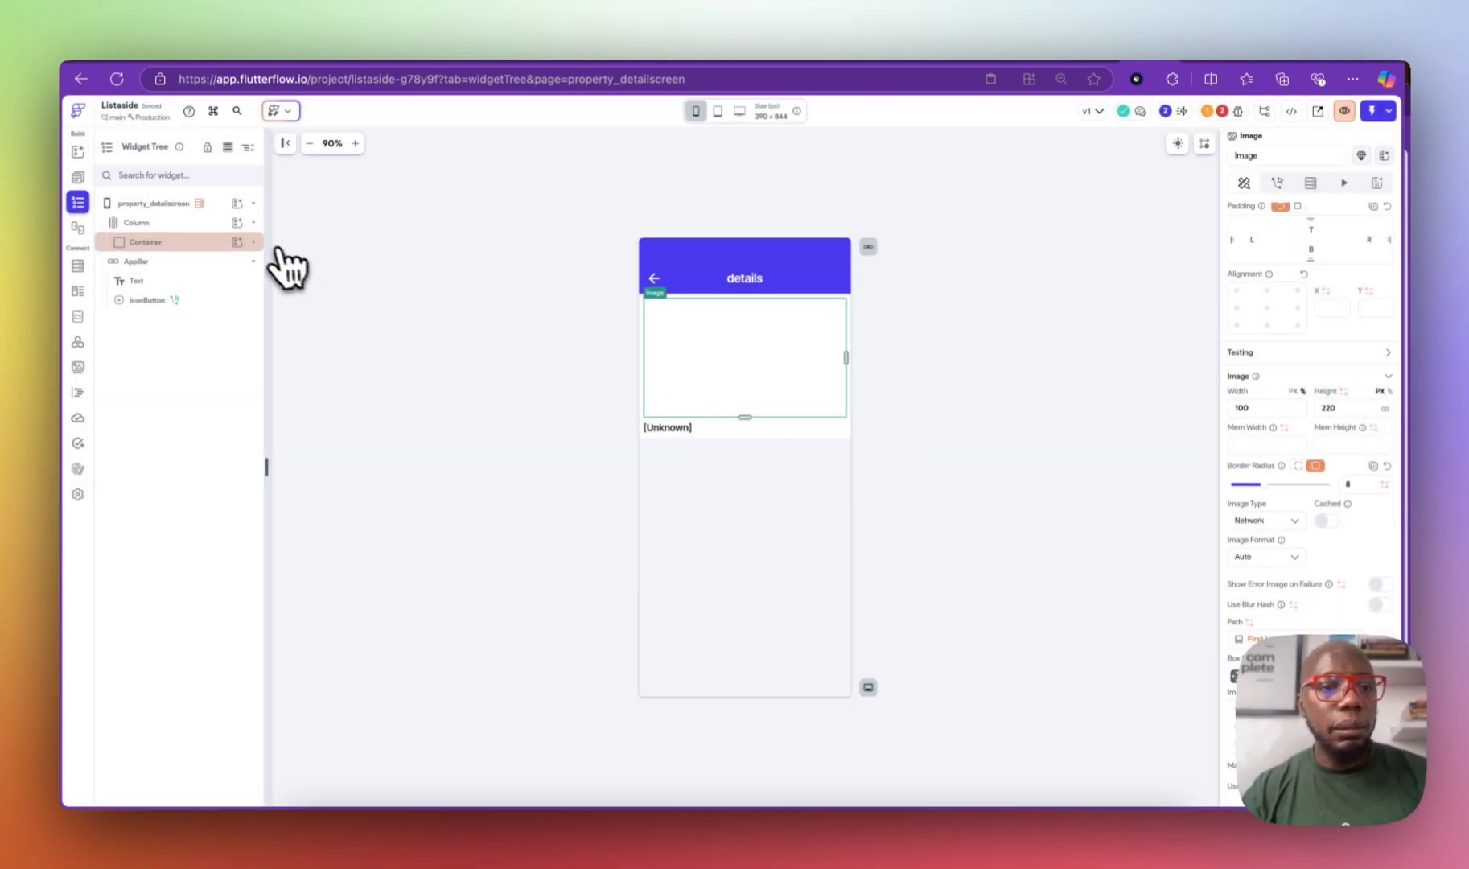
Step: Insert a Carousel widget into the Container's Column via a 'car' widget search
click(249, 243)
click(253, 242)
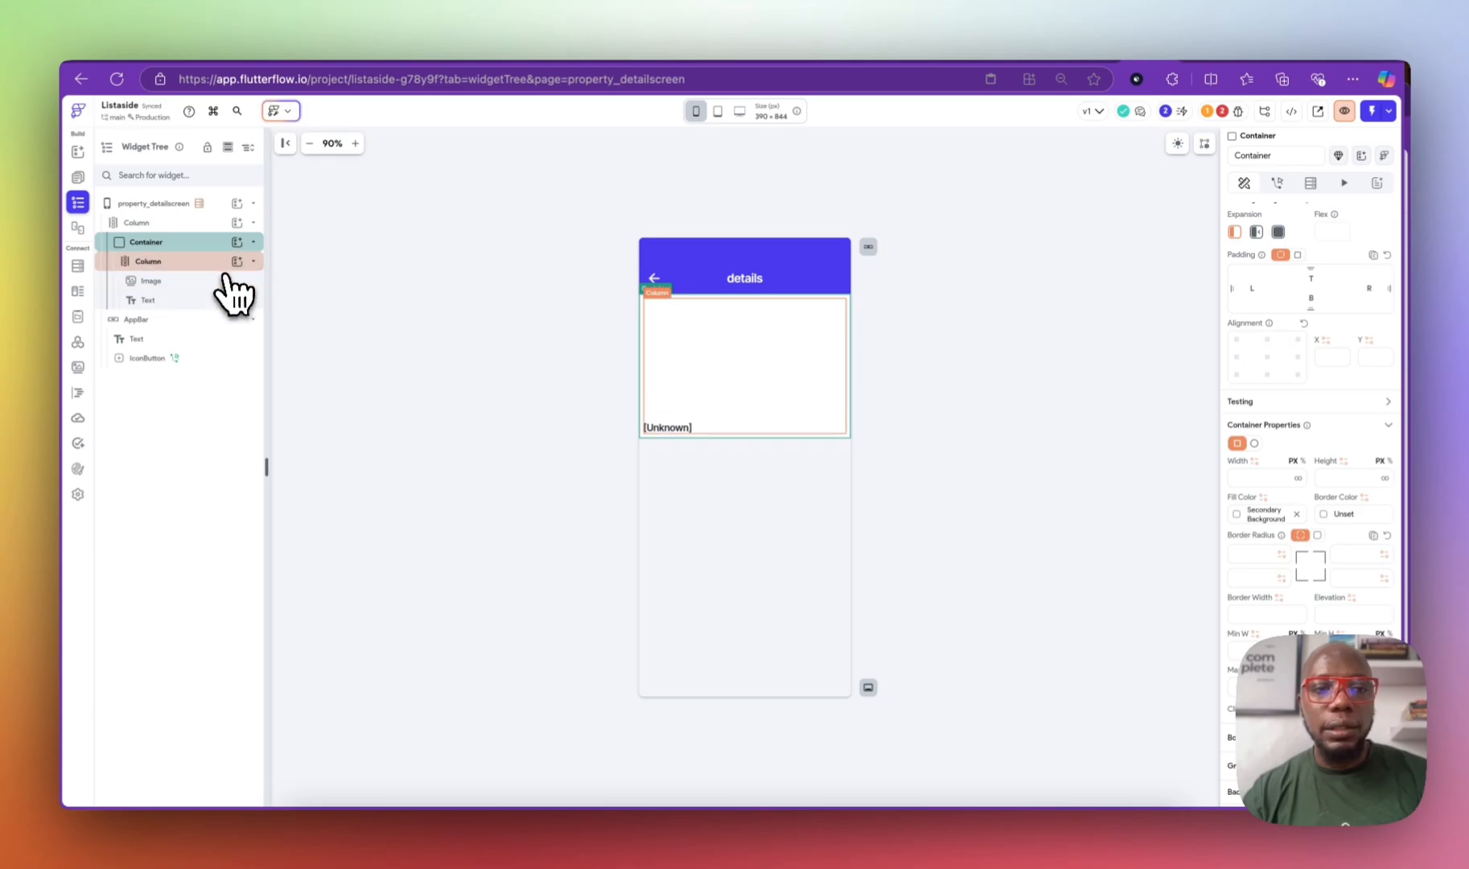
click(236, 262)
text(slide)
key(BackSpace)
key(BackSpace)
key(BackSpace)
key(BackSpace)
key(BackSpace)
text(car)
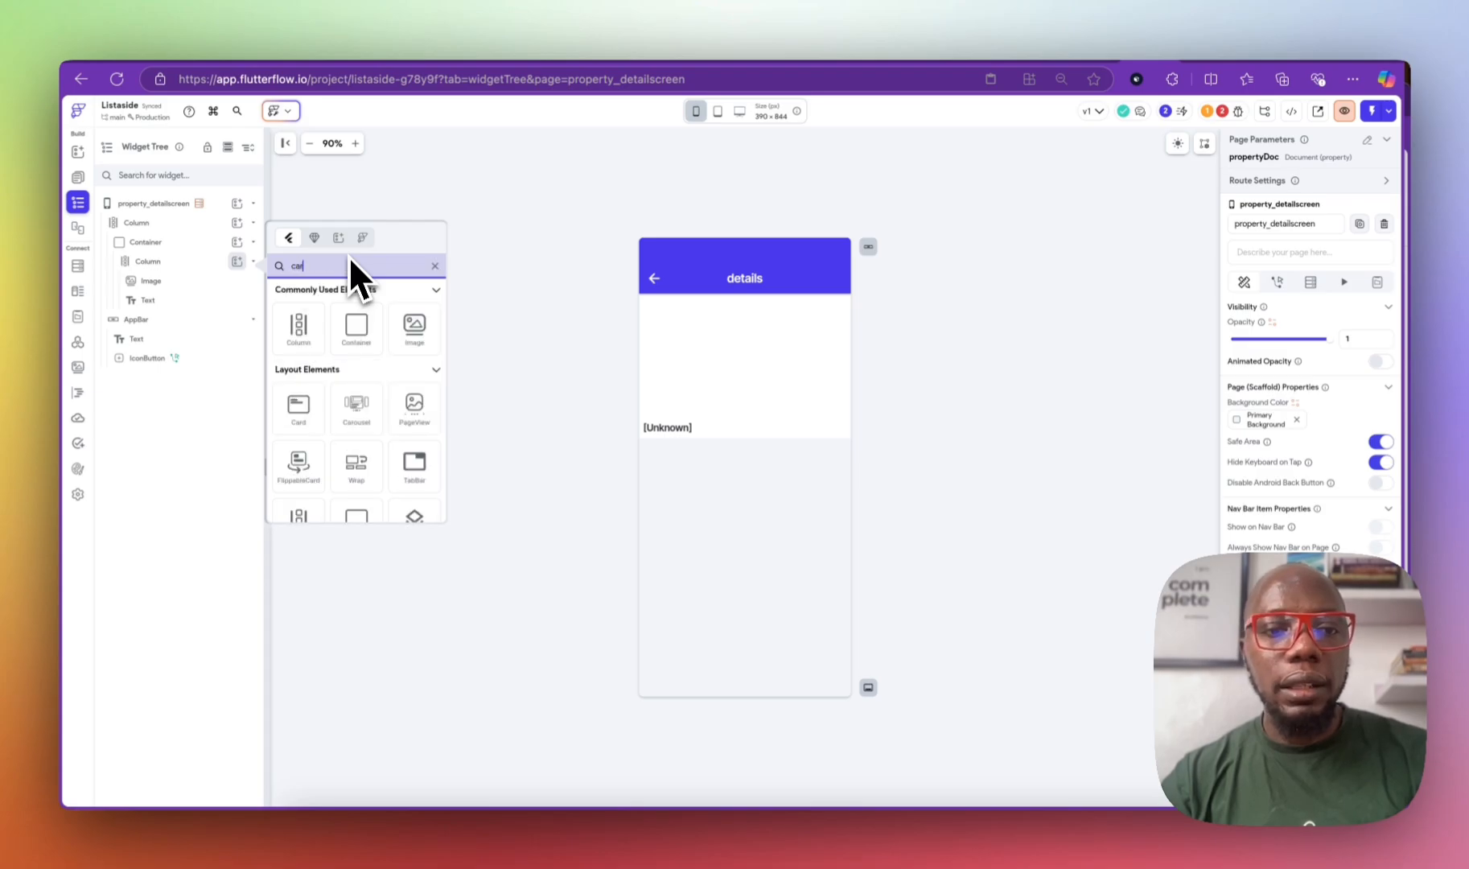
click(364, 406)
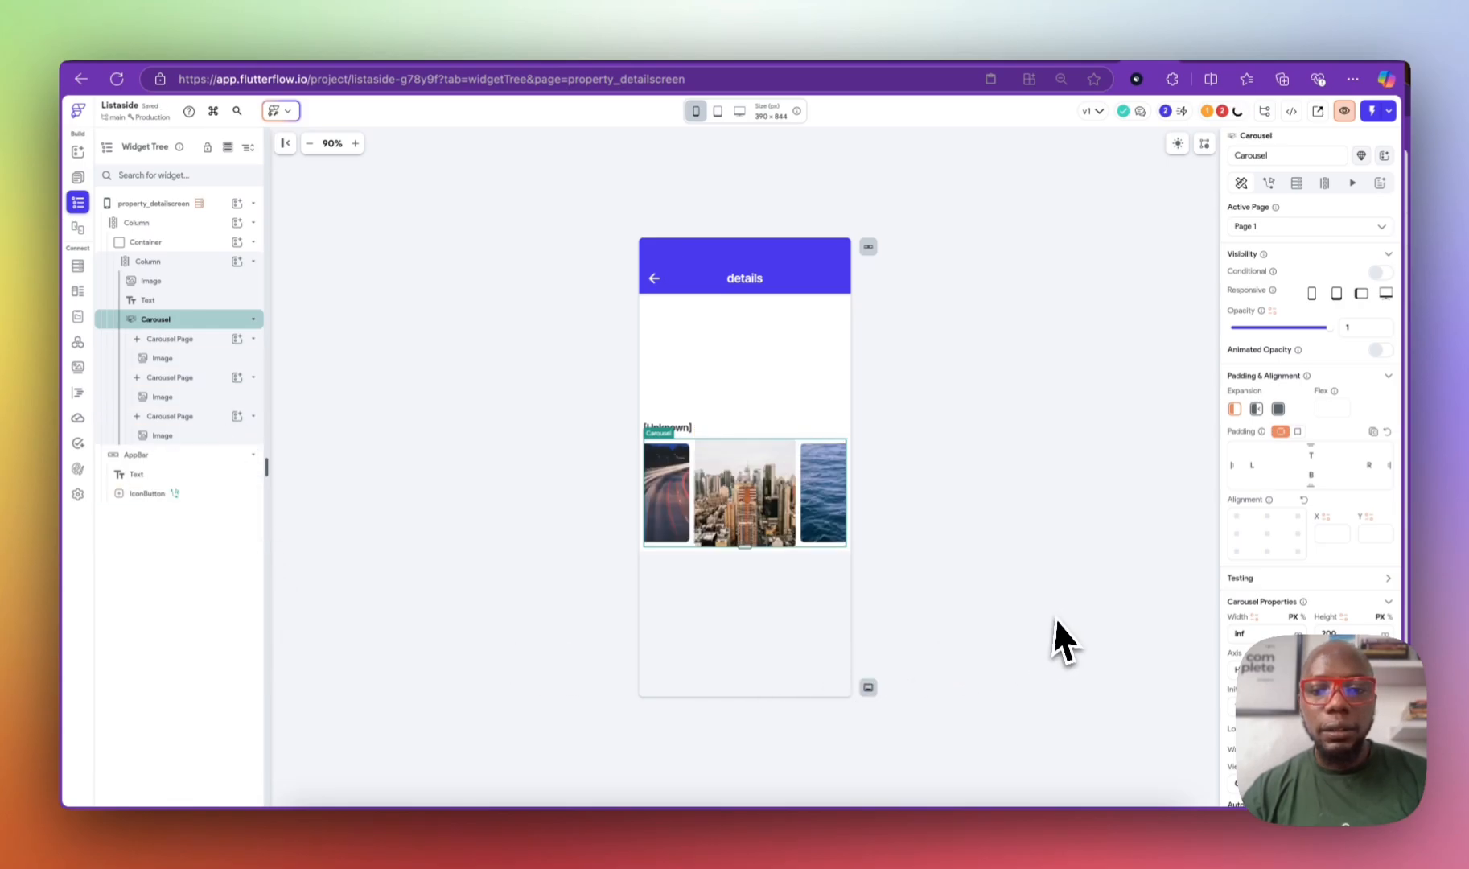
Step: Move the Carousel above the Image in the column's widget tree
click(148, 318)
drag(133, 338, 171, 302)
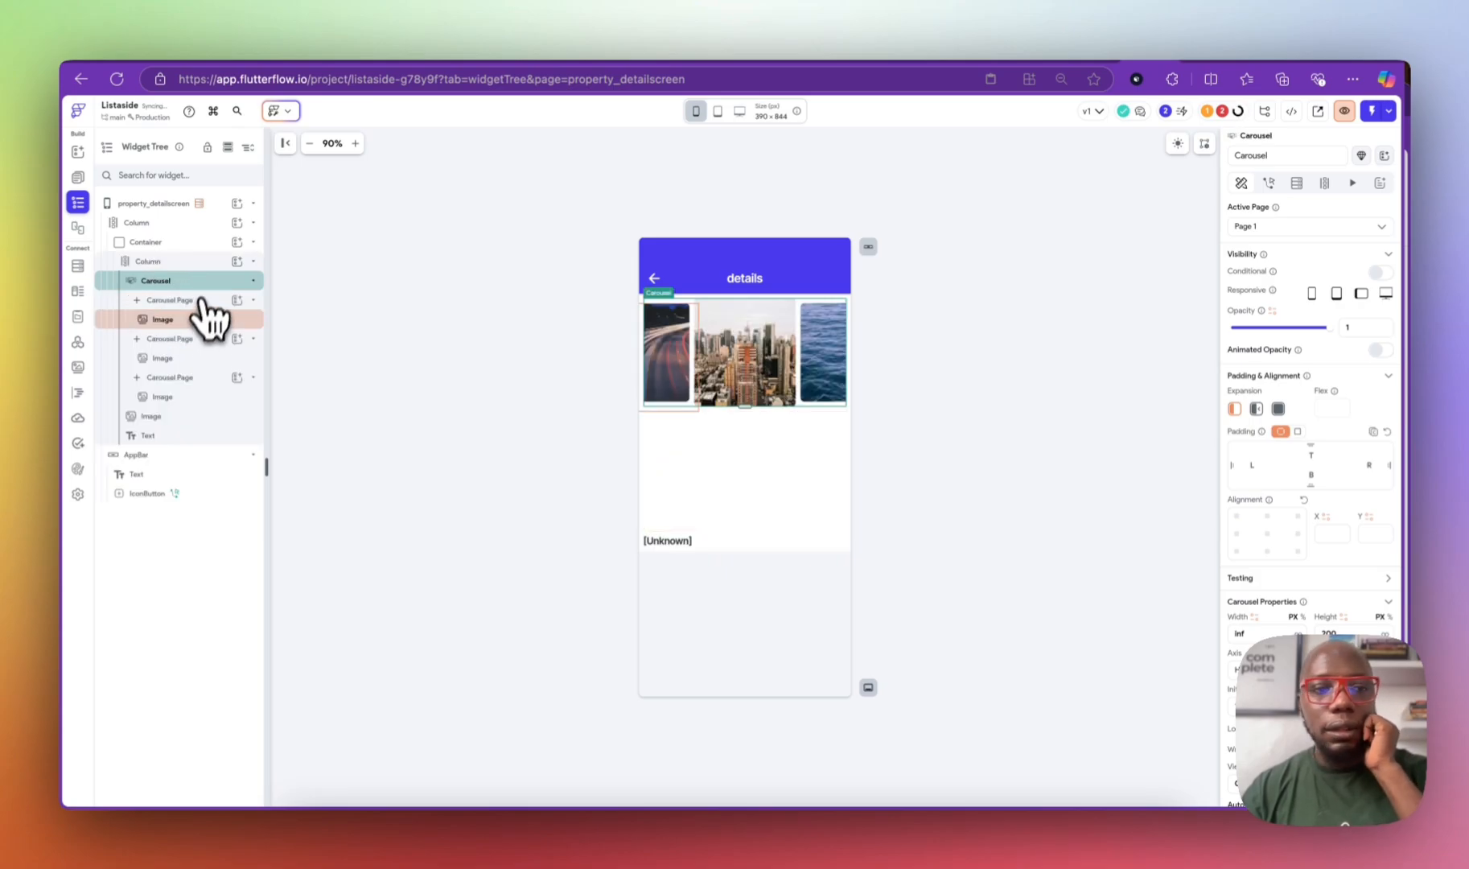
click(203, 321)
click(214, 281)
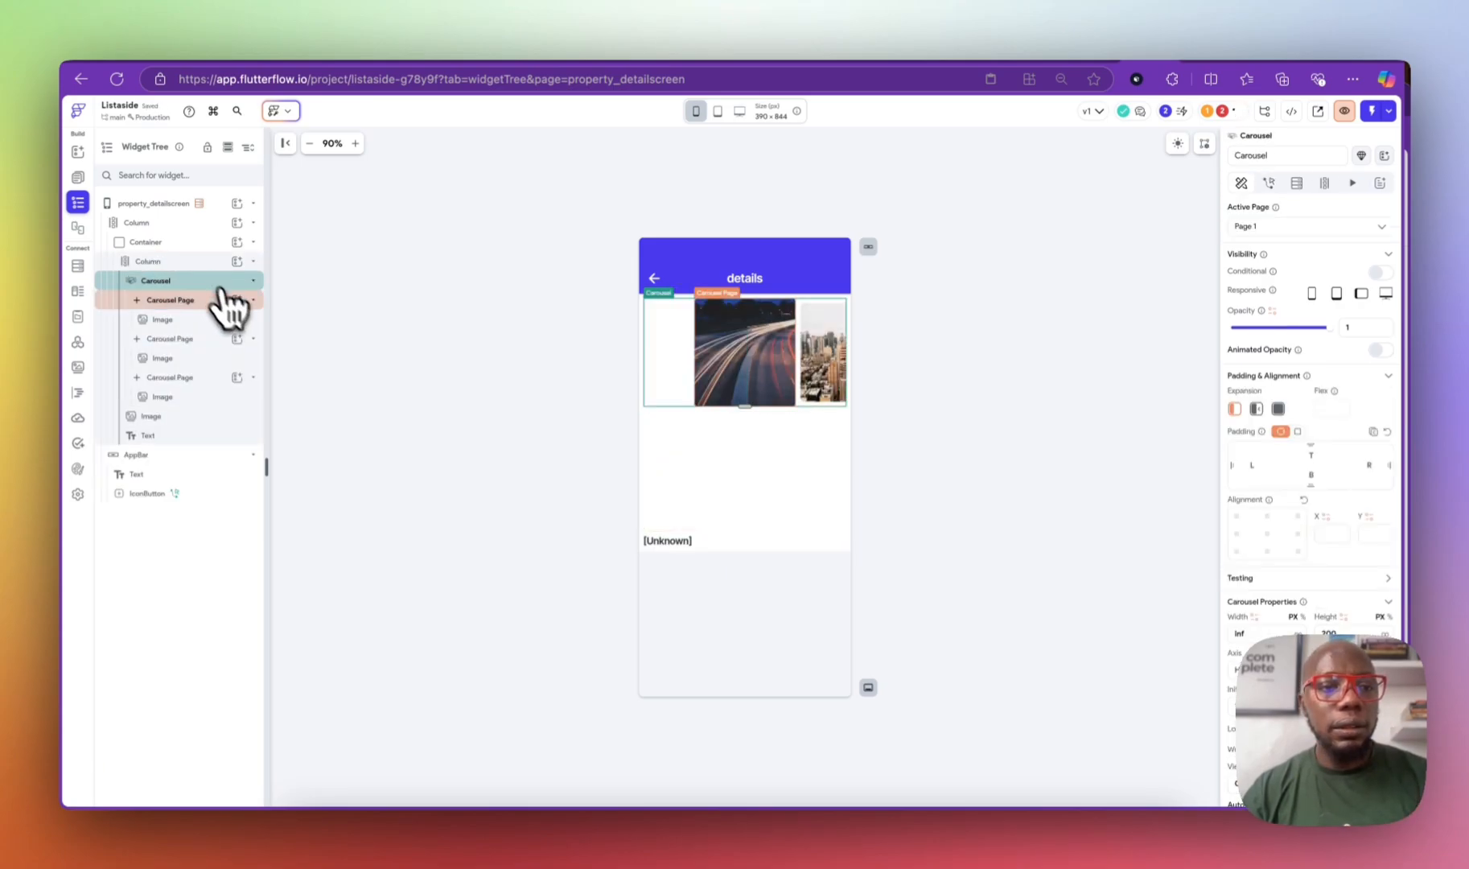
click(231, 283)
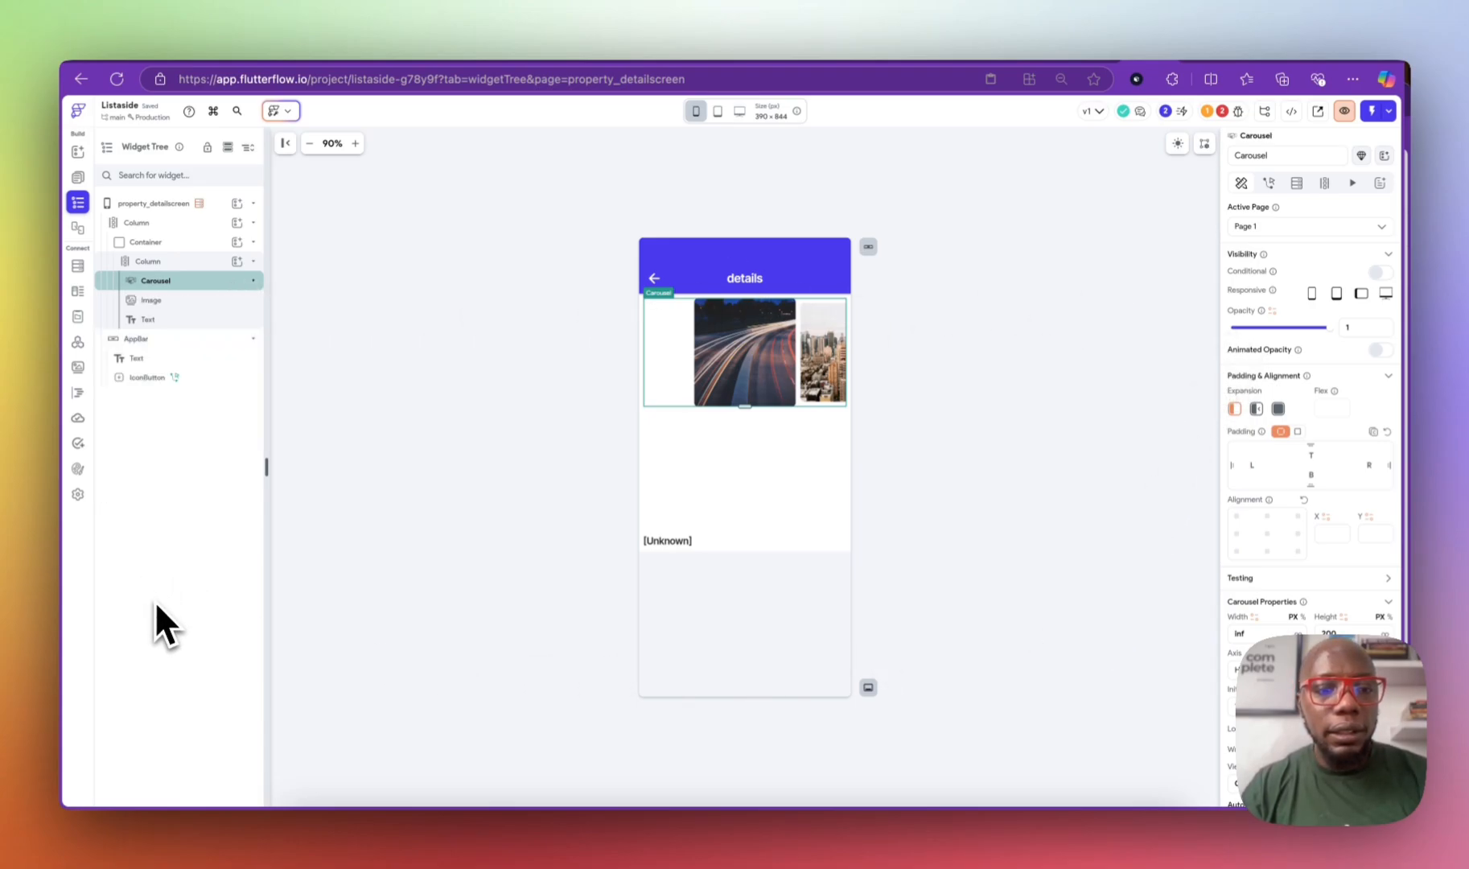
Step: Generate the carousel's children from the propertyDoc parameter's images list
click(1323, 183)
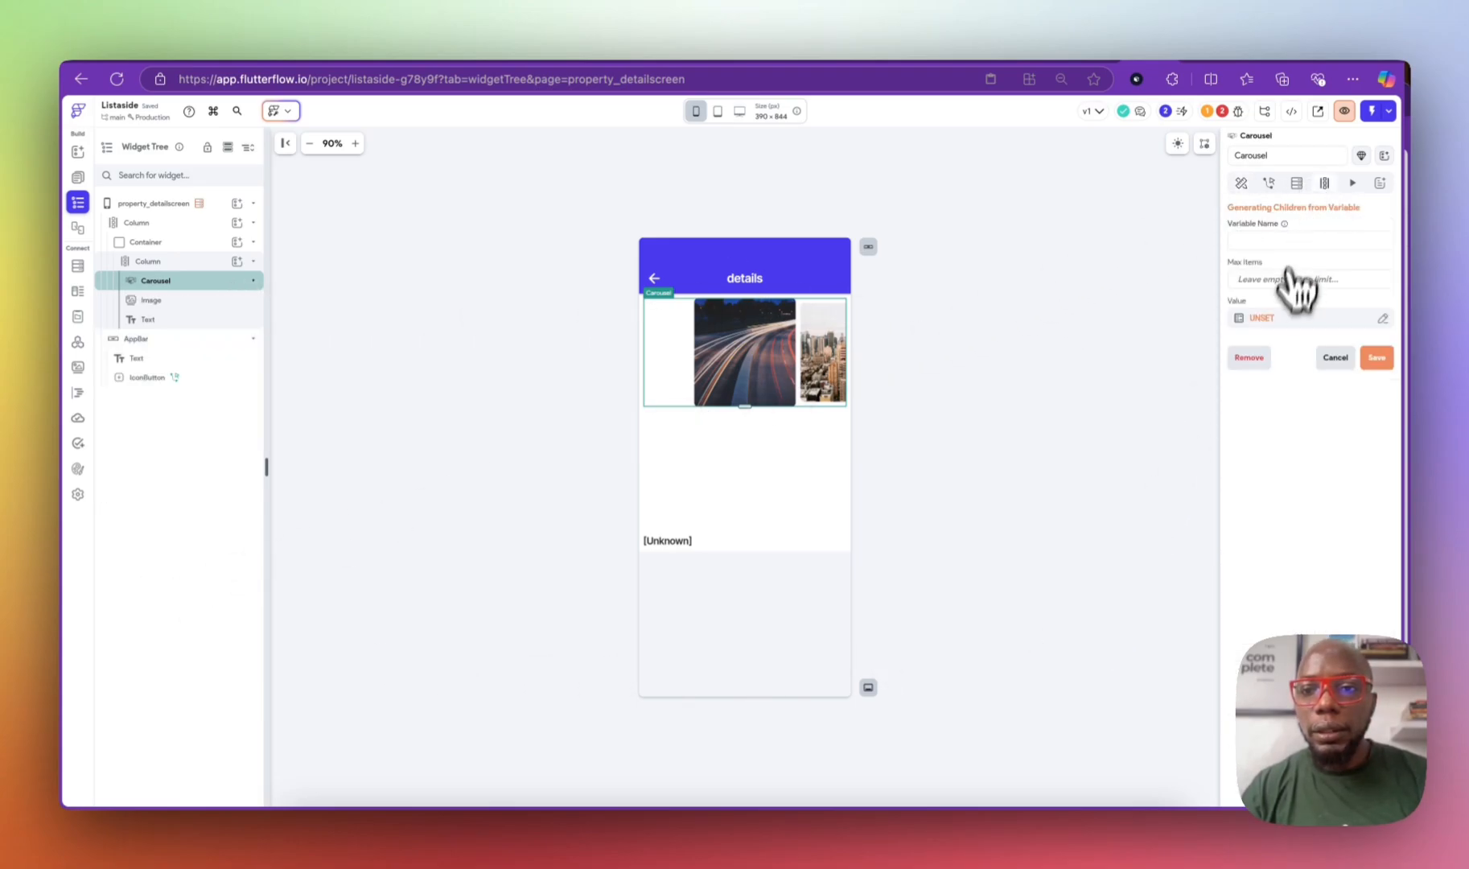
click(1267, 322)
click(1122, 427)
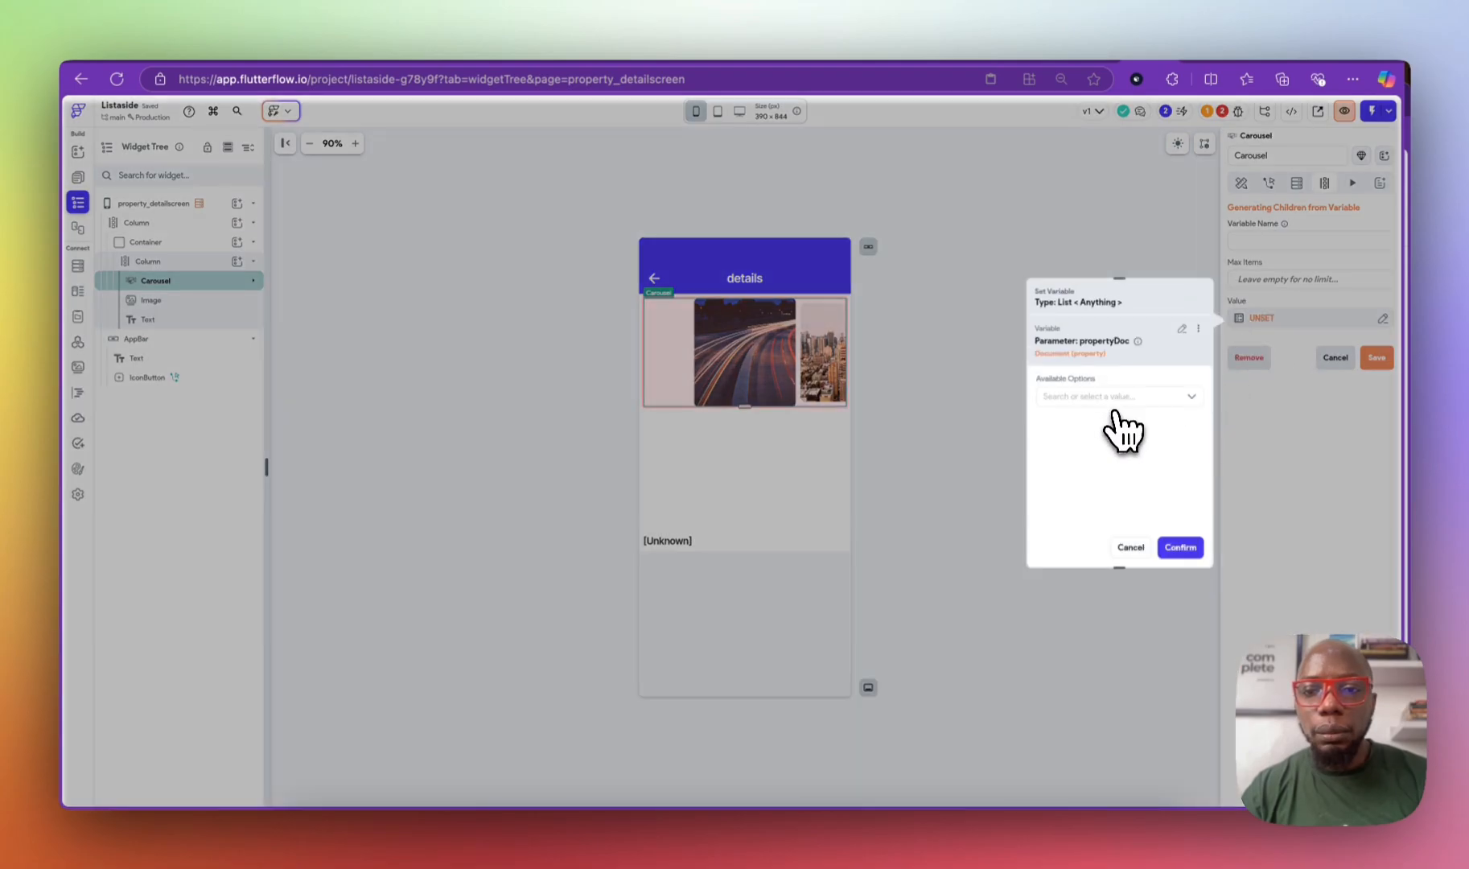
click(1107, 394)
click(1102, 420)
click(1097, 436)
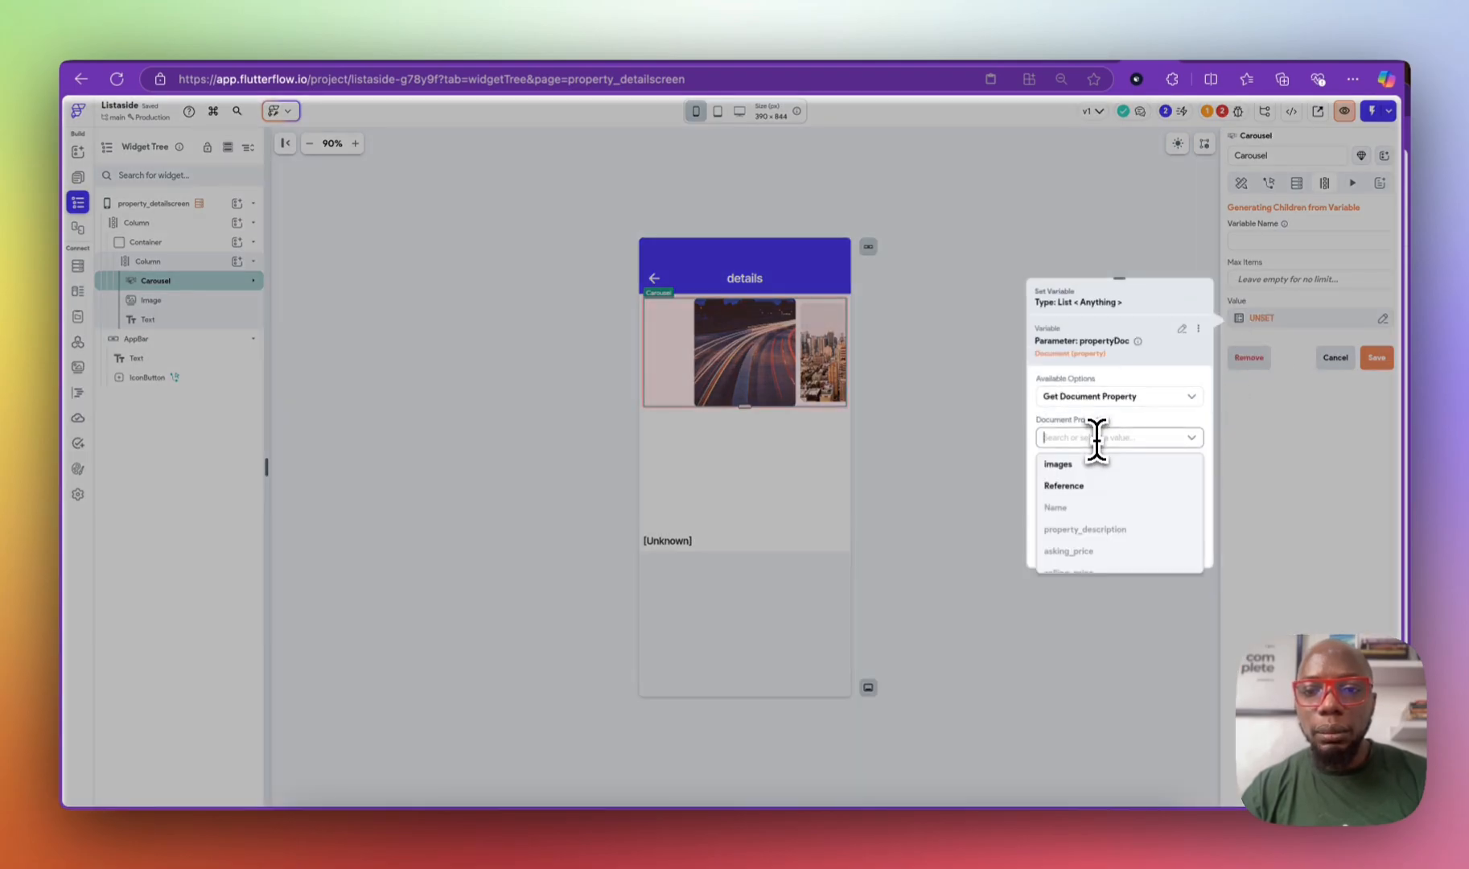
click(1099, 465)
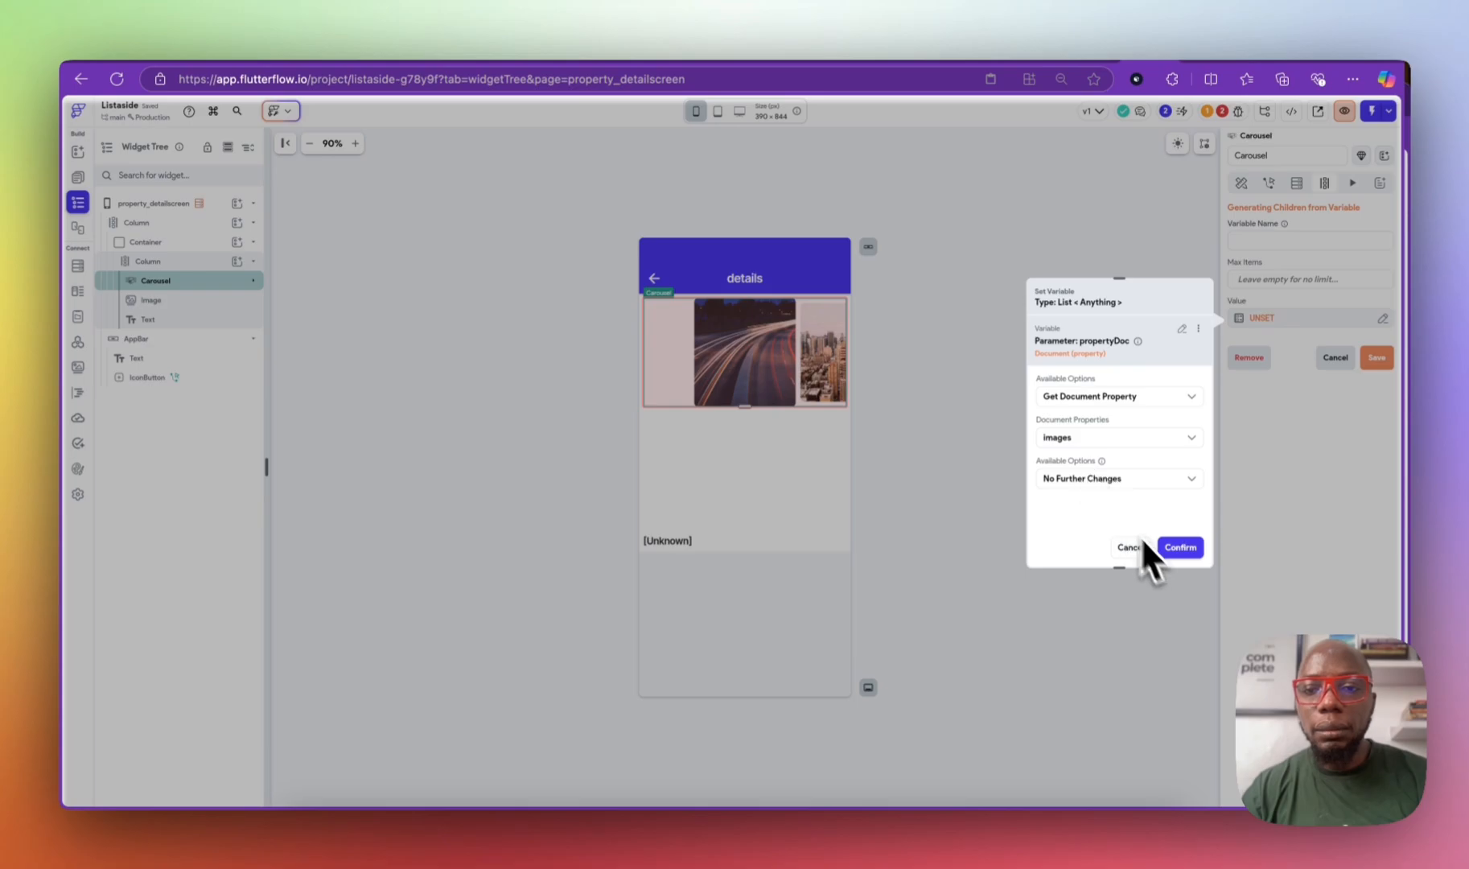
click(1147, 480)
click(1151, 478)
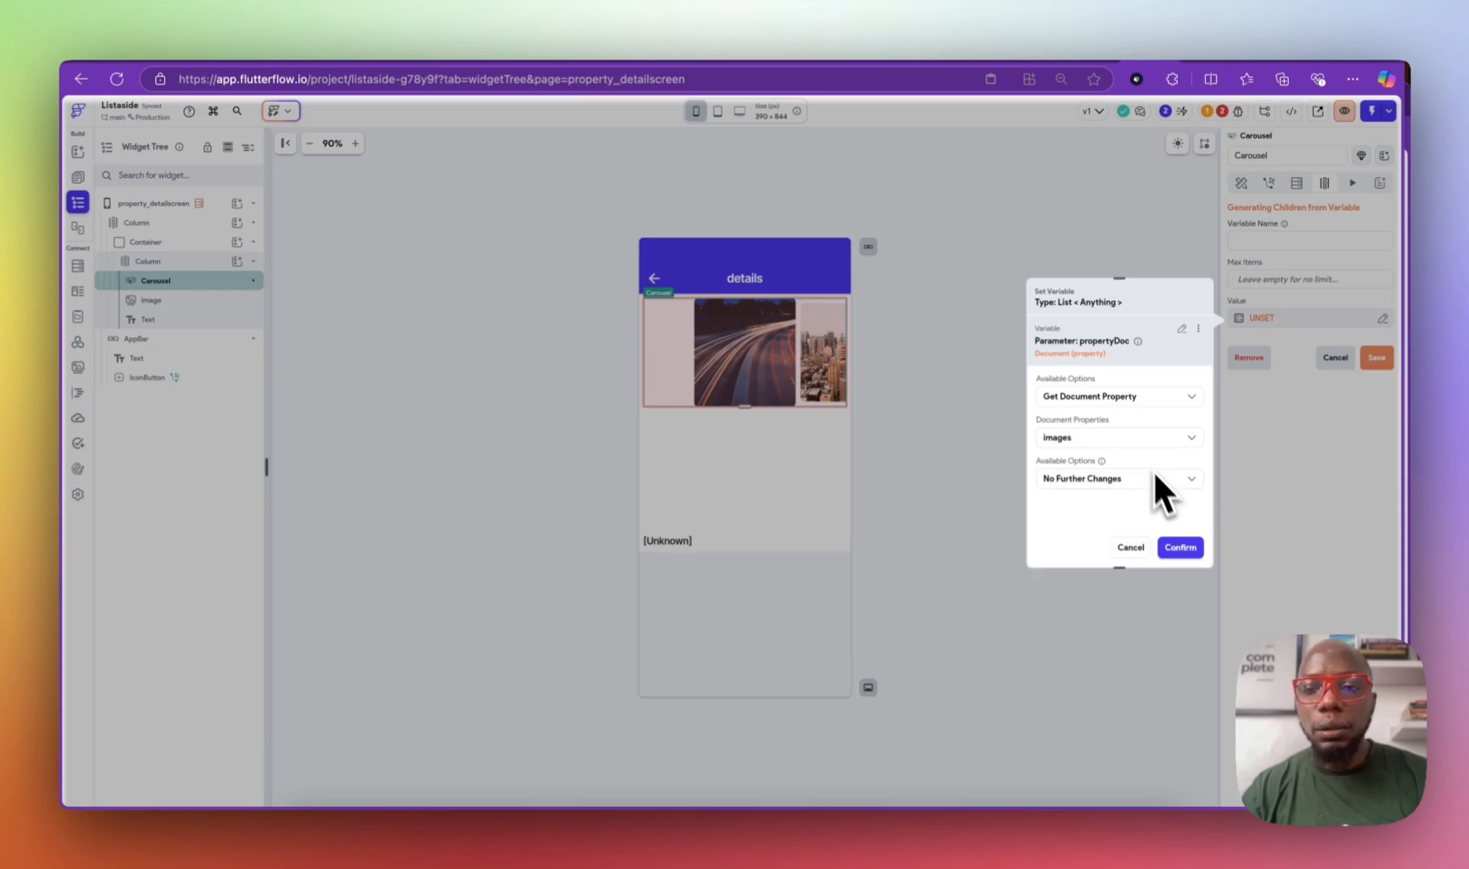
click(1181, 549)
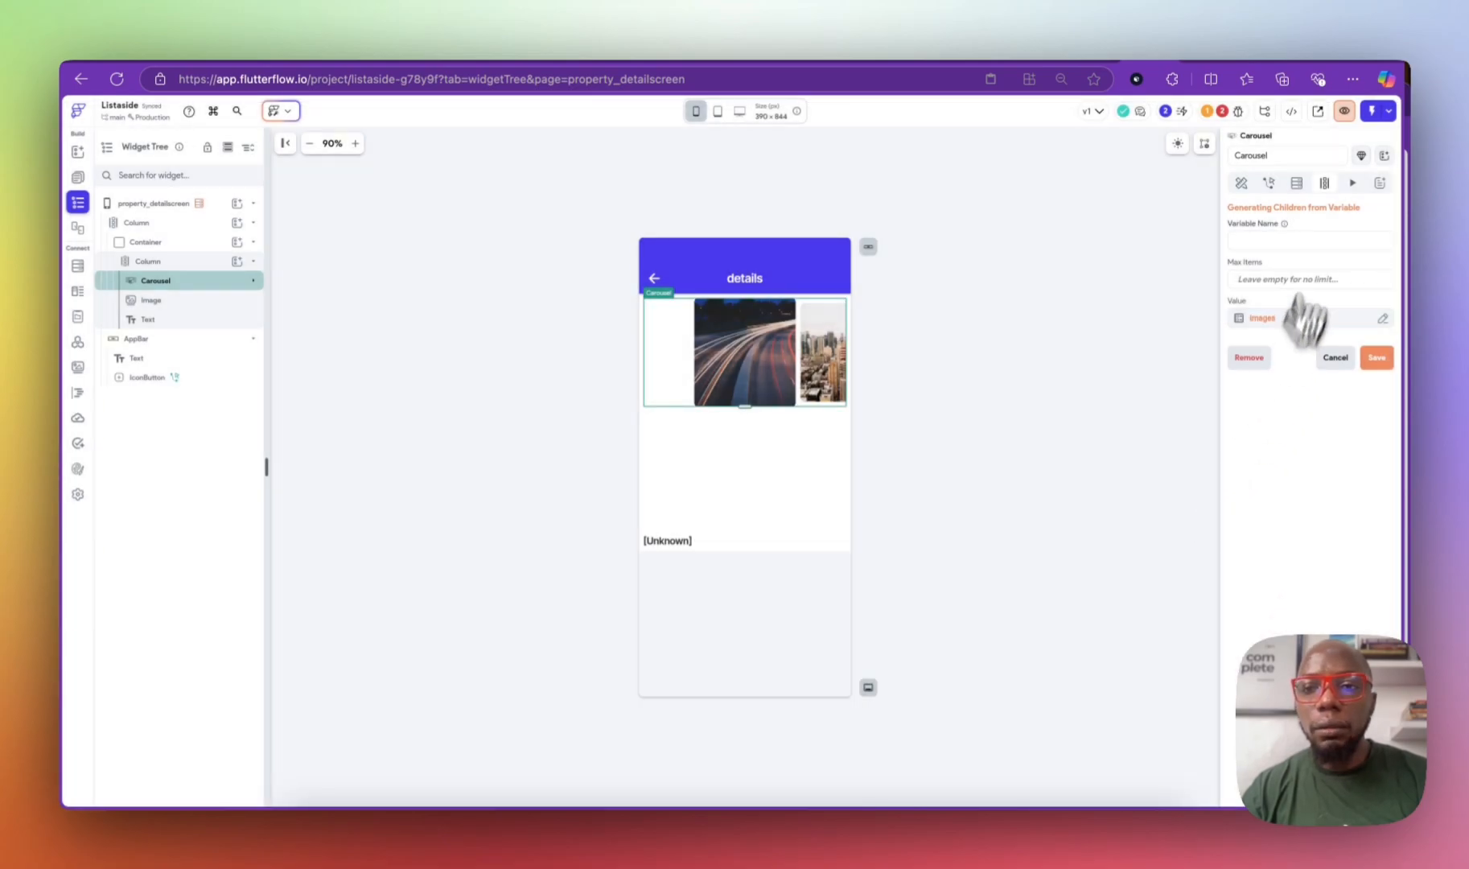
Step: Name the generated child variable property_images, save, and accept the first-child notice
click(1299, 239)
text(pro)
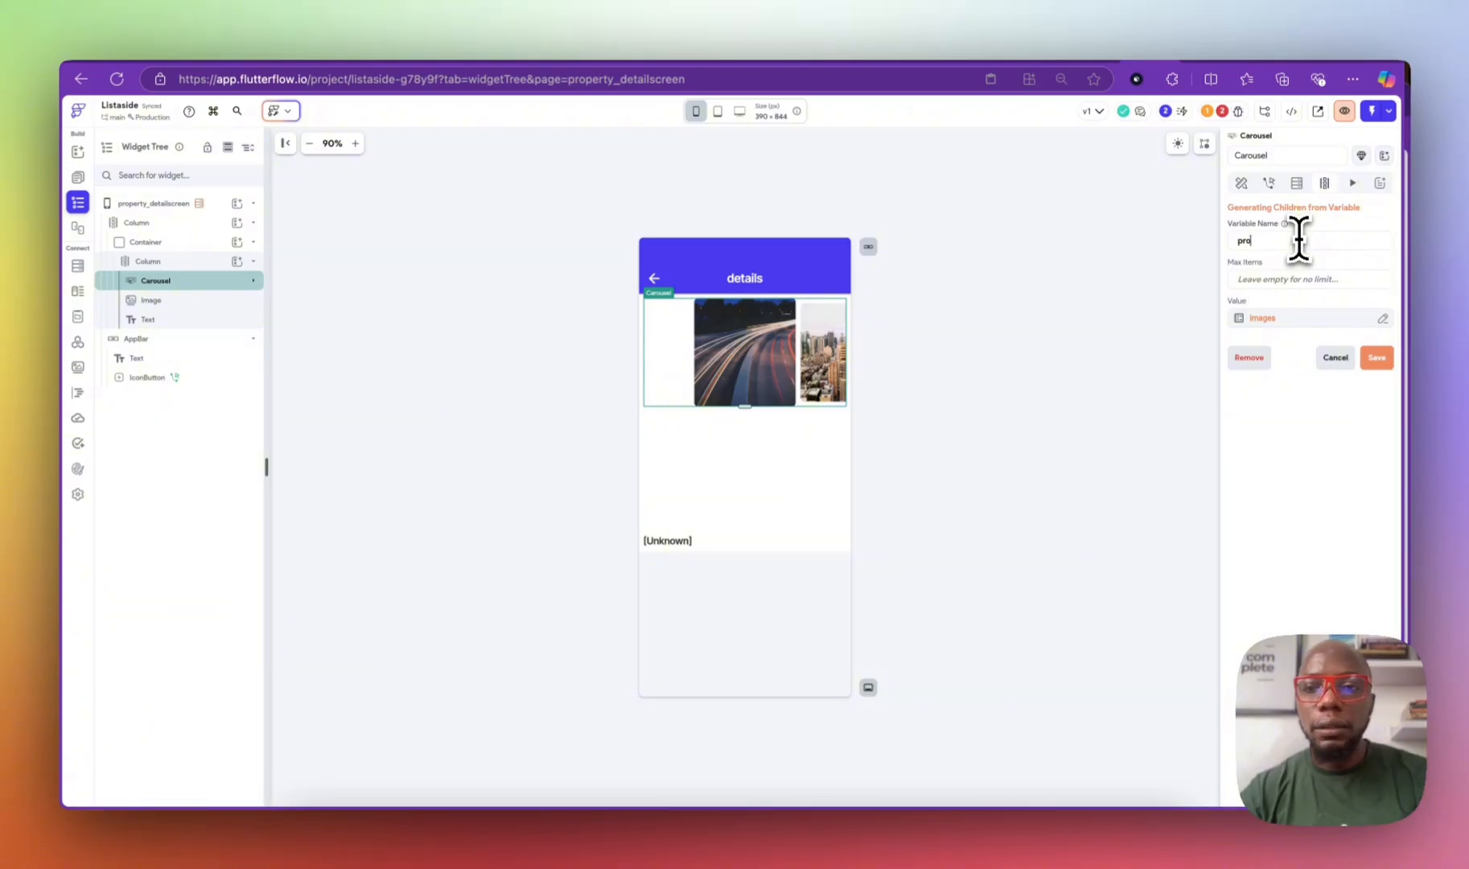
text(perty)
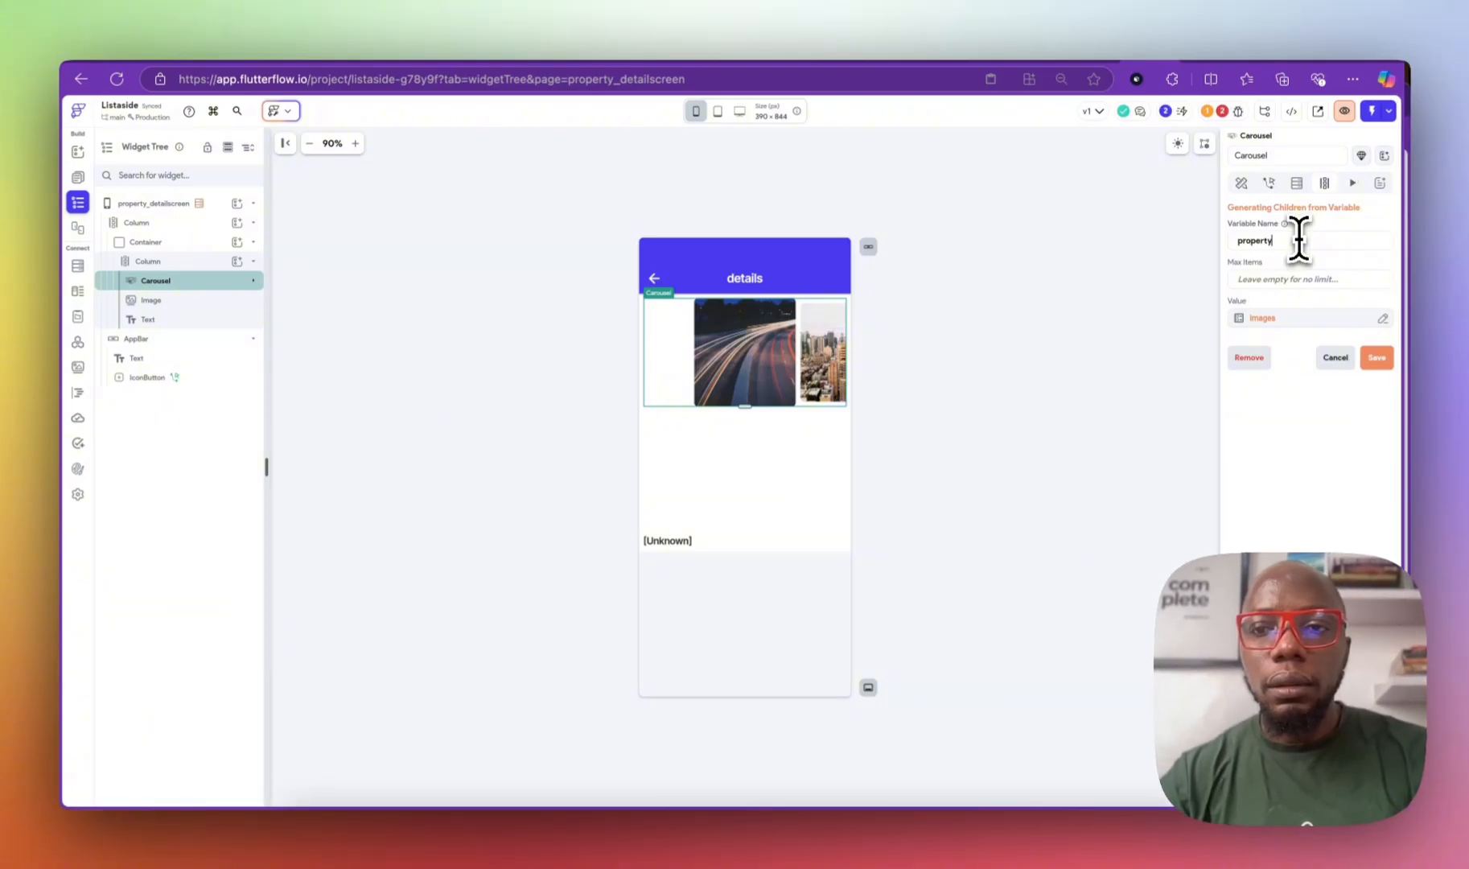
text(_imag)
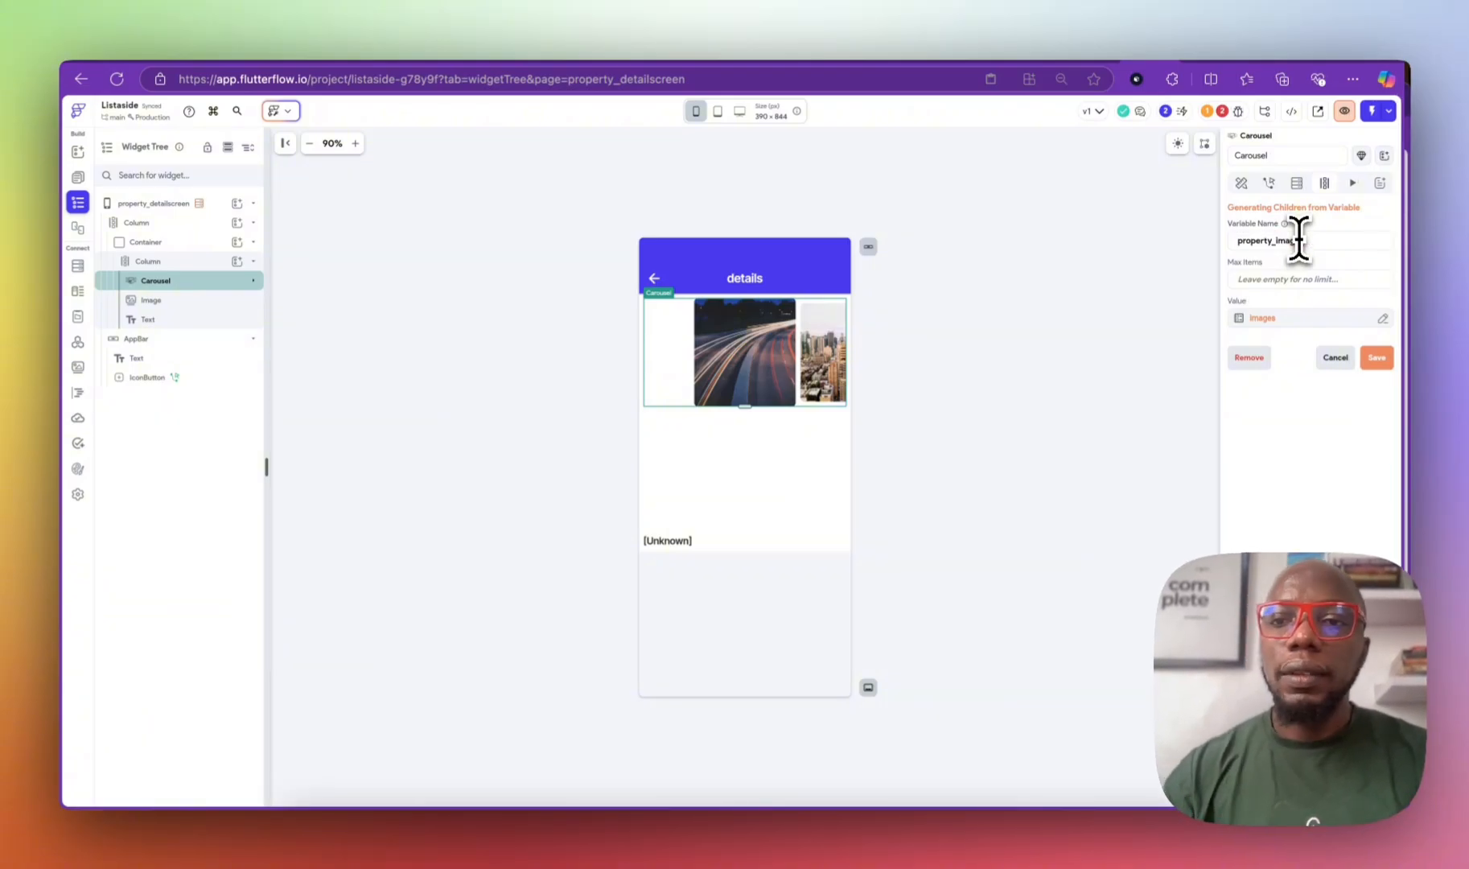
text(es)
click(1376, 359)
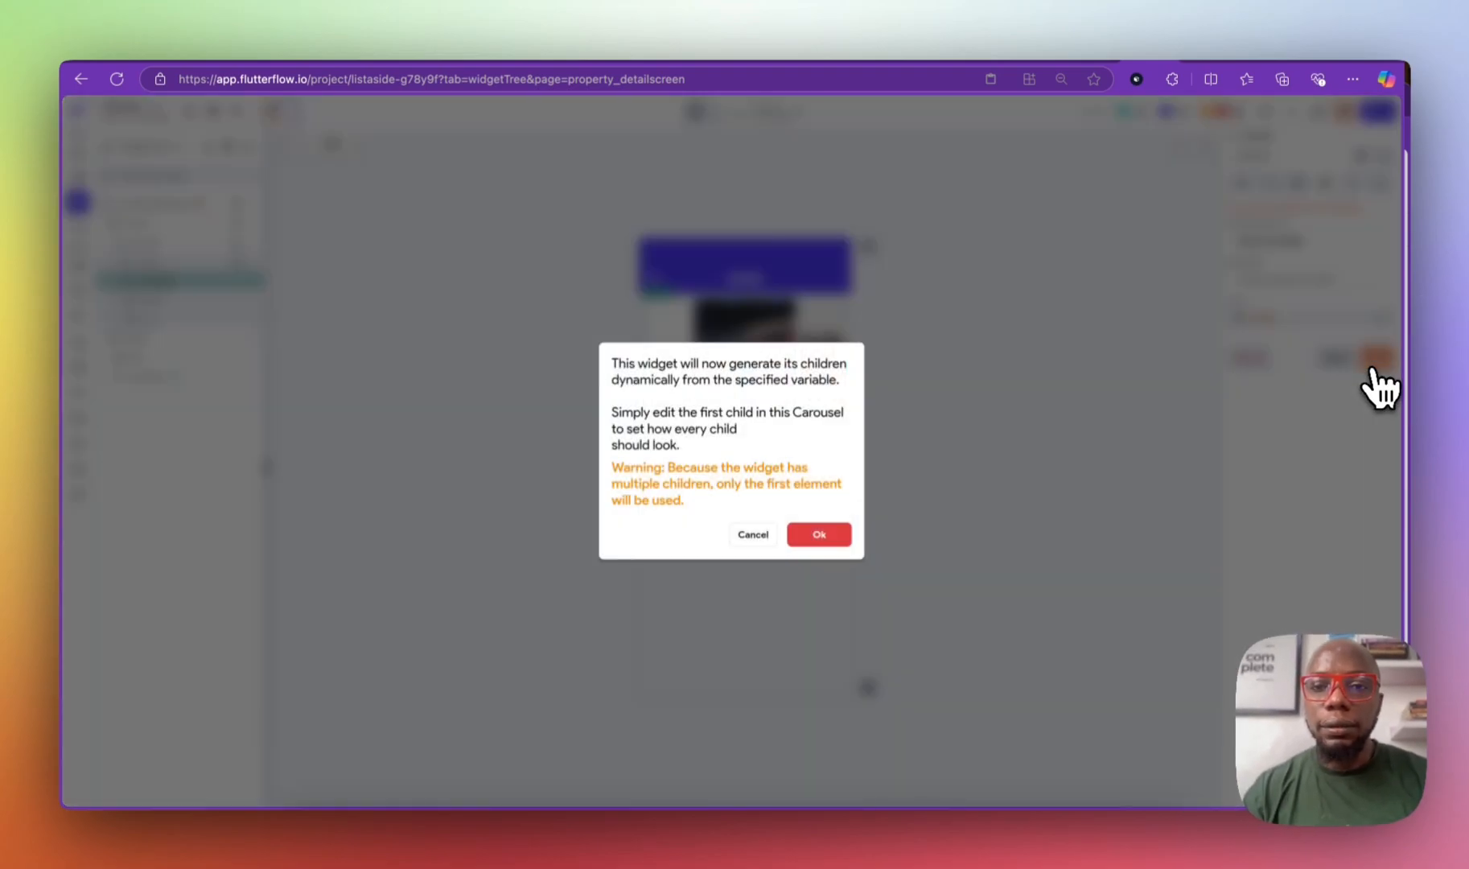
click(835, 535)
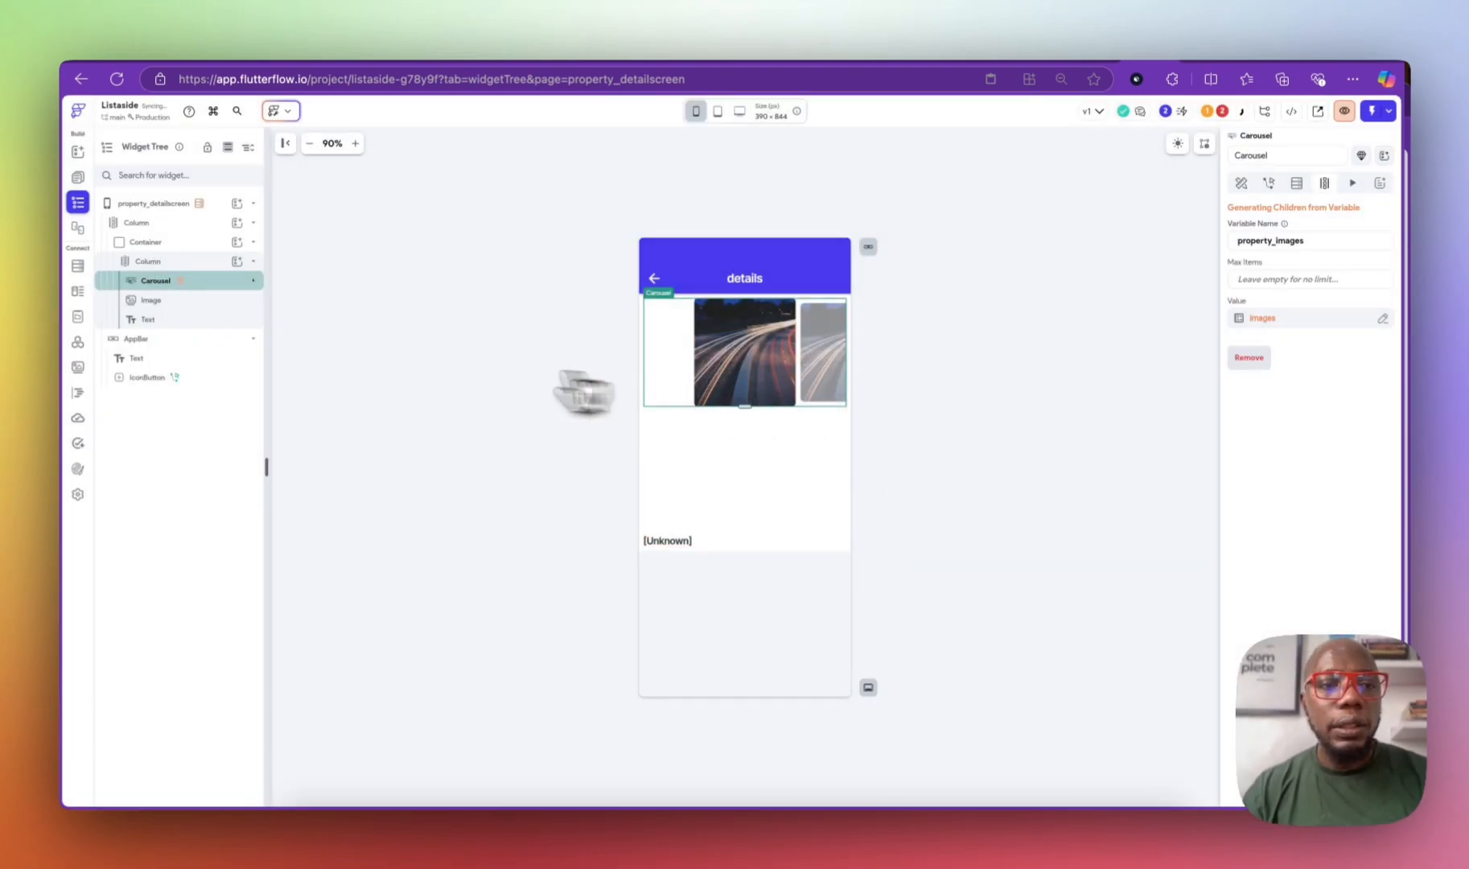
Step: Bind the first carousel page's image path to each property_images Item
click(193, 299)
click(253, 279)
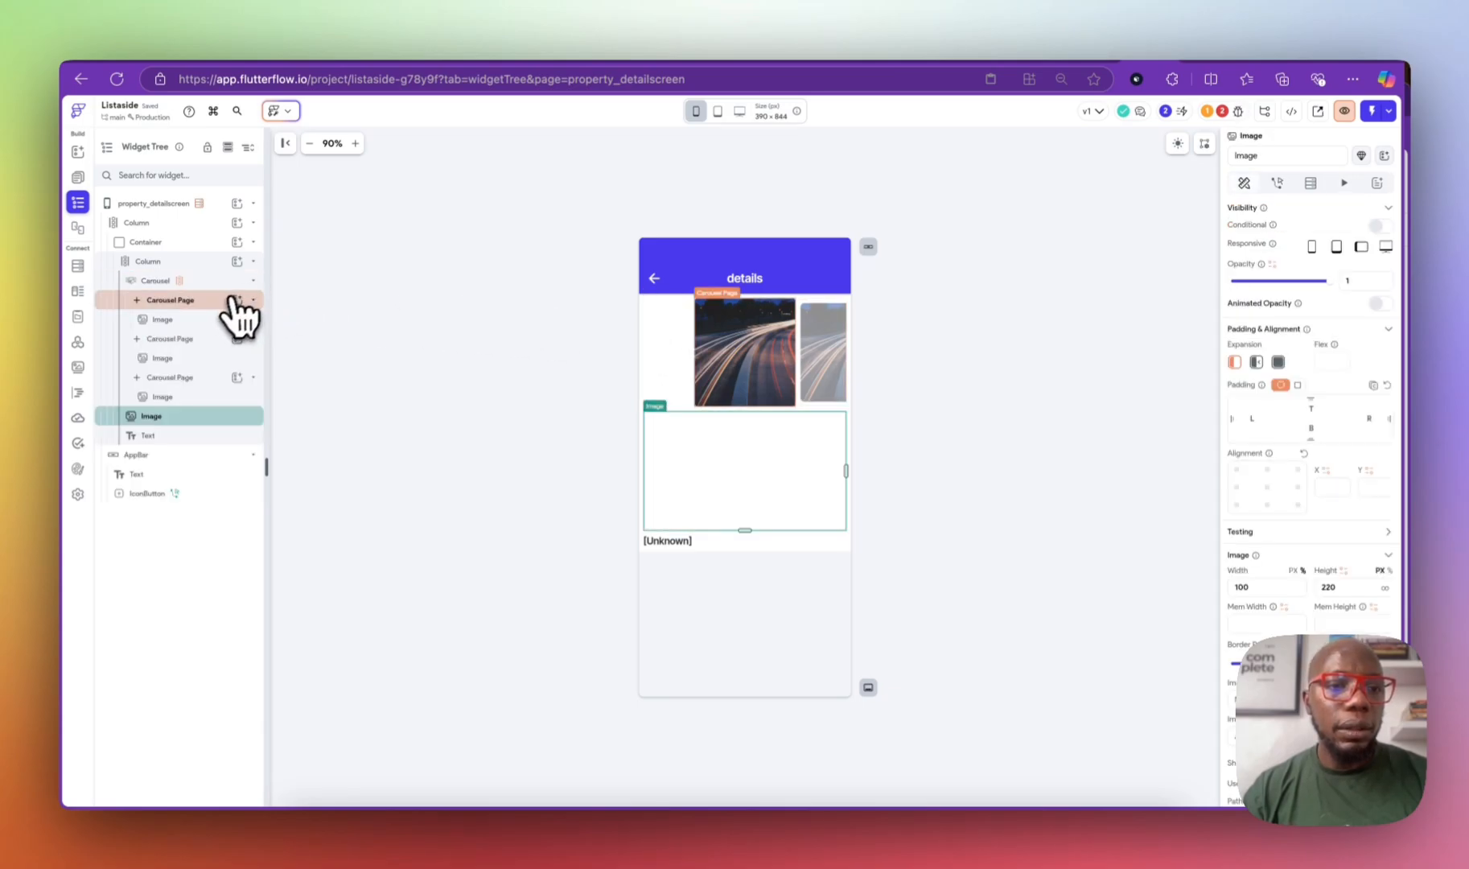
click(213, 319)
scroll(1323, 486, down, 3)
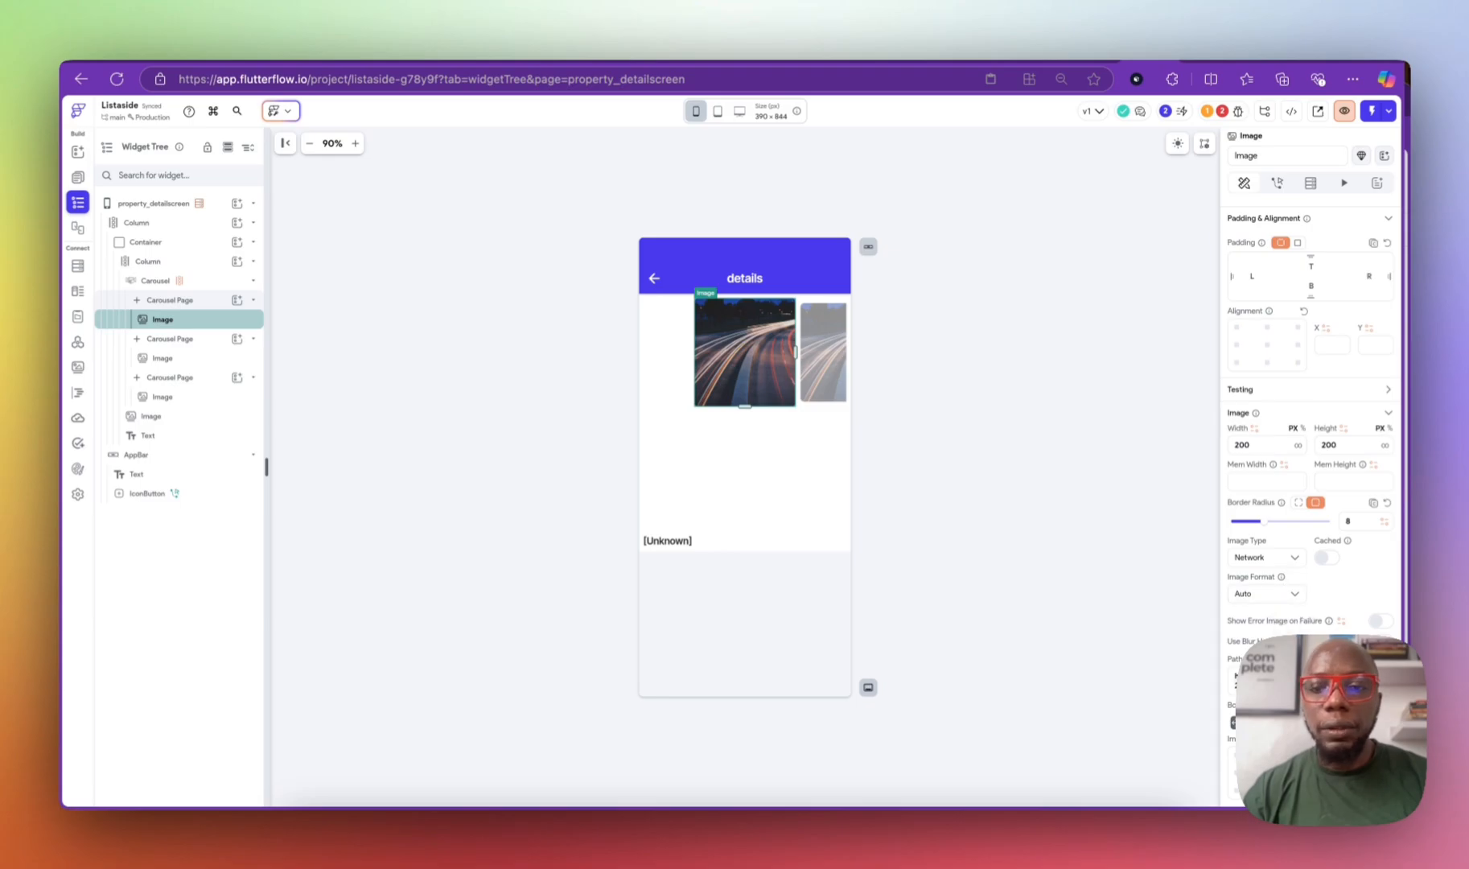
click(1383, 676)
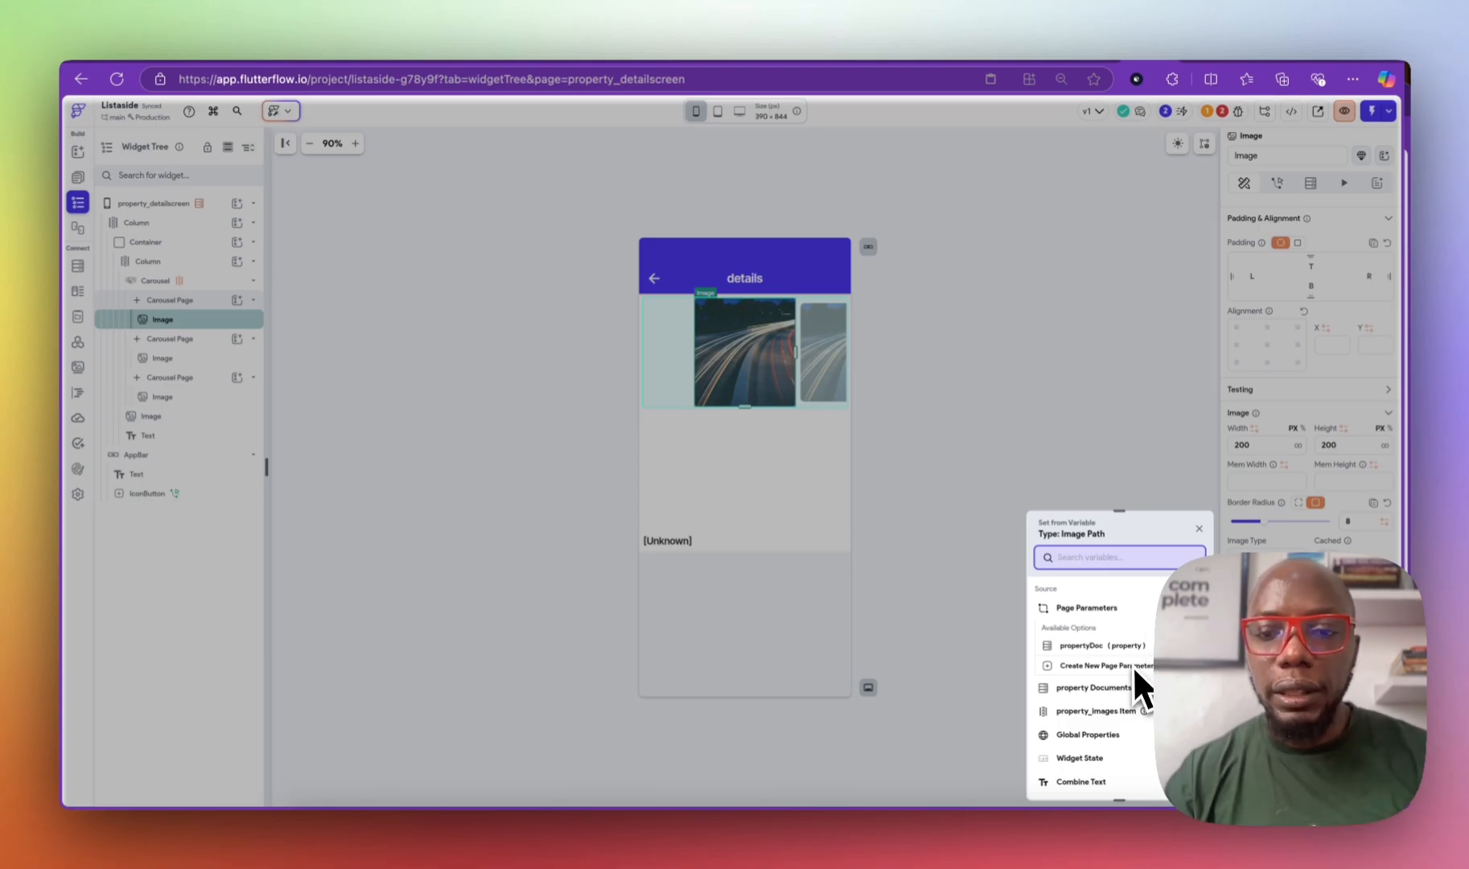
click(1127, 711)
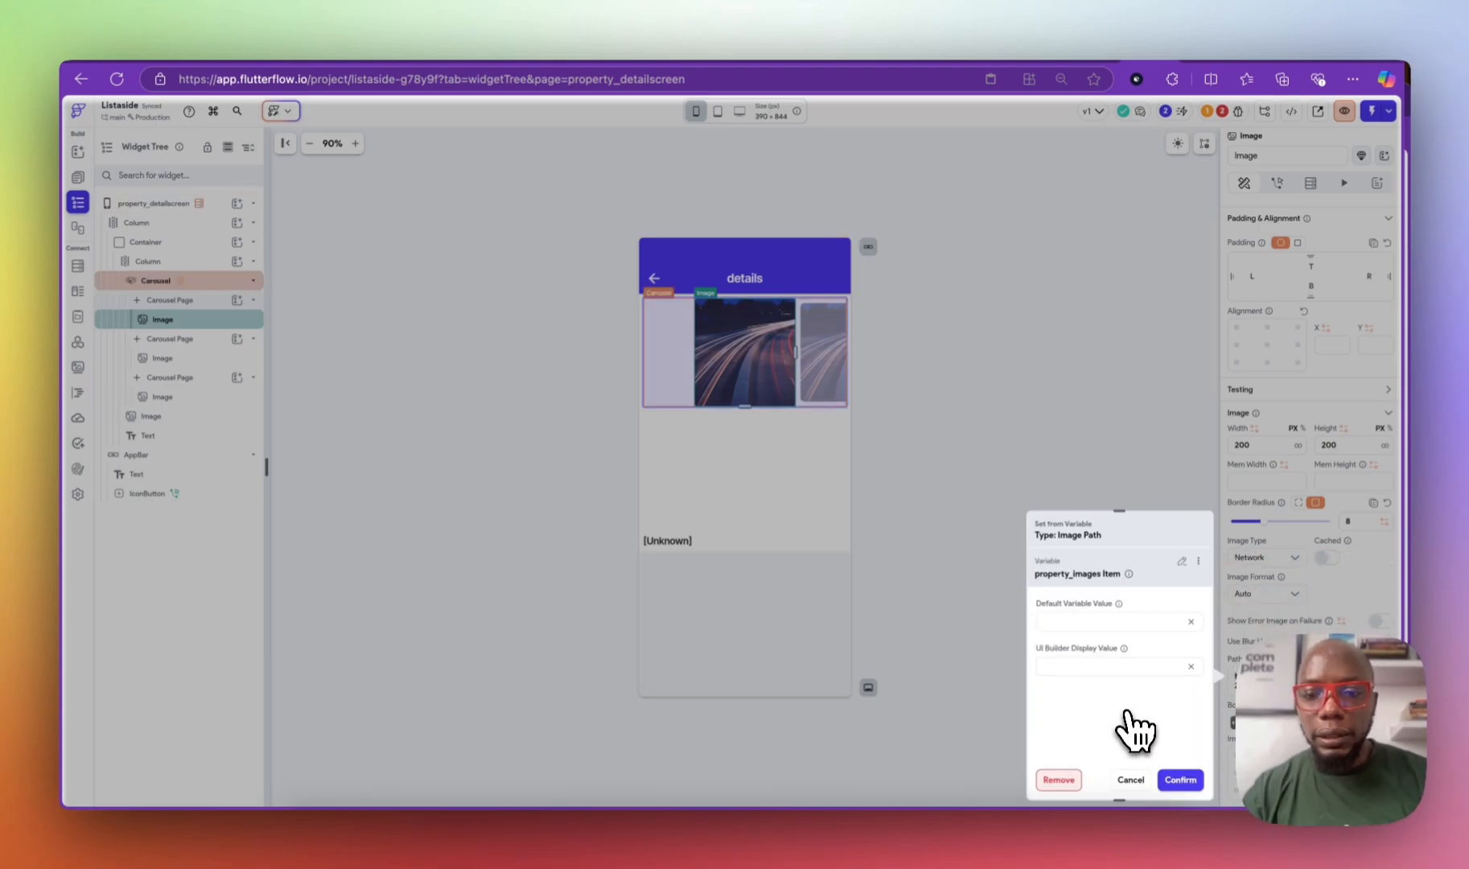
click(1179, 779)
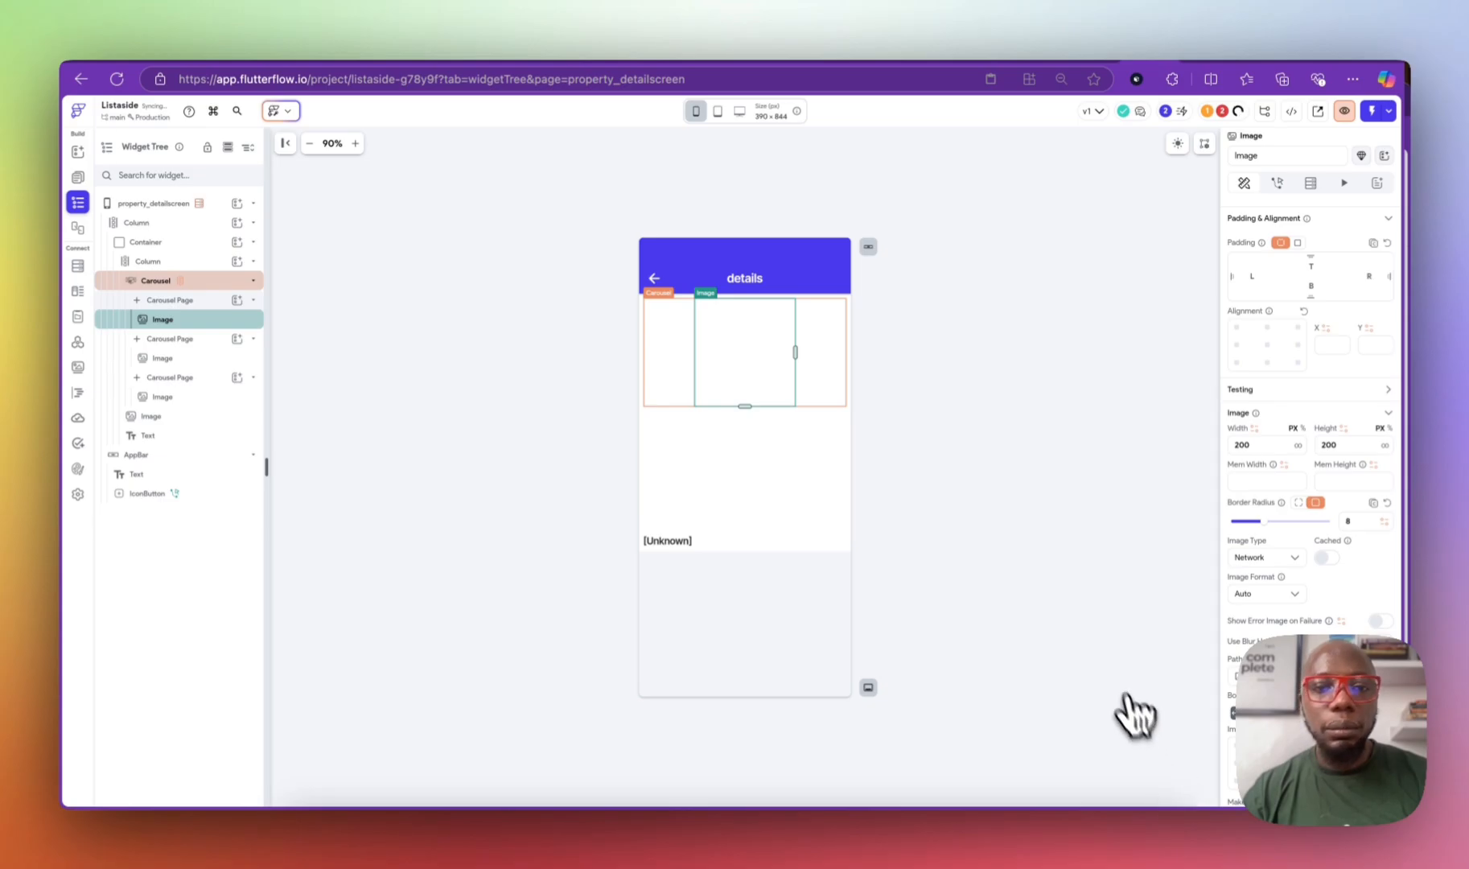
Step: Delete the second and third sample carousel pages
click(189, 357)
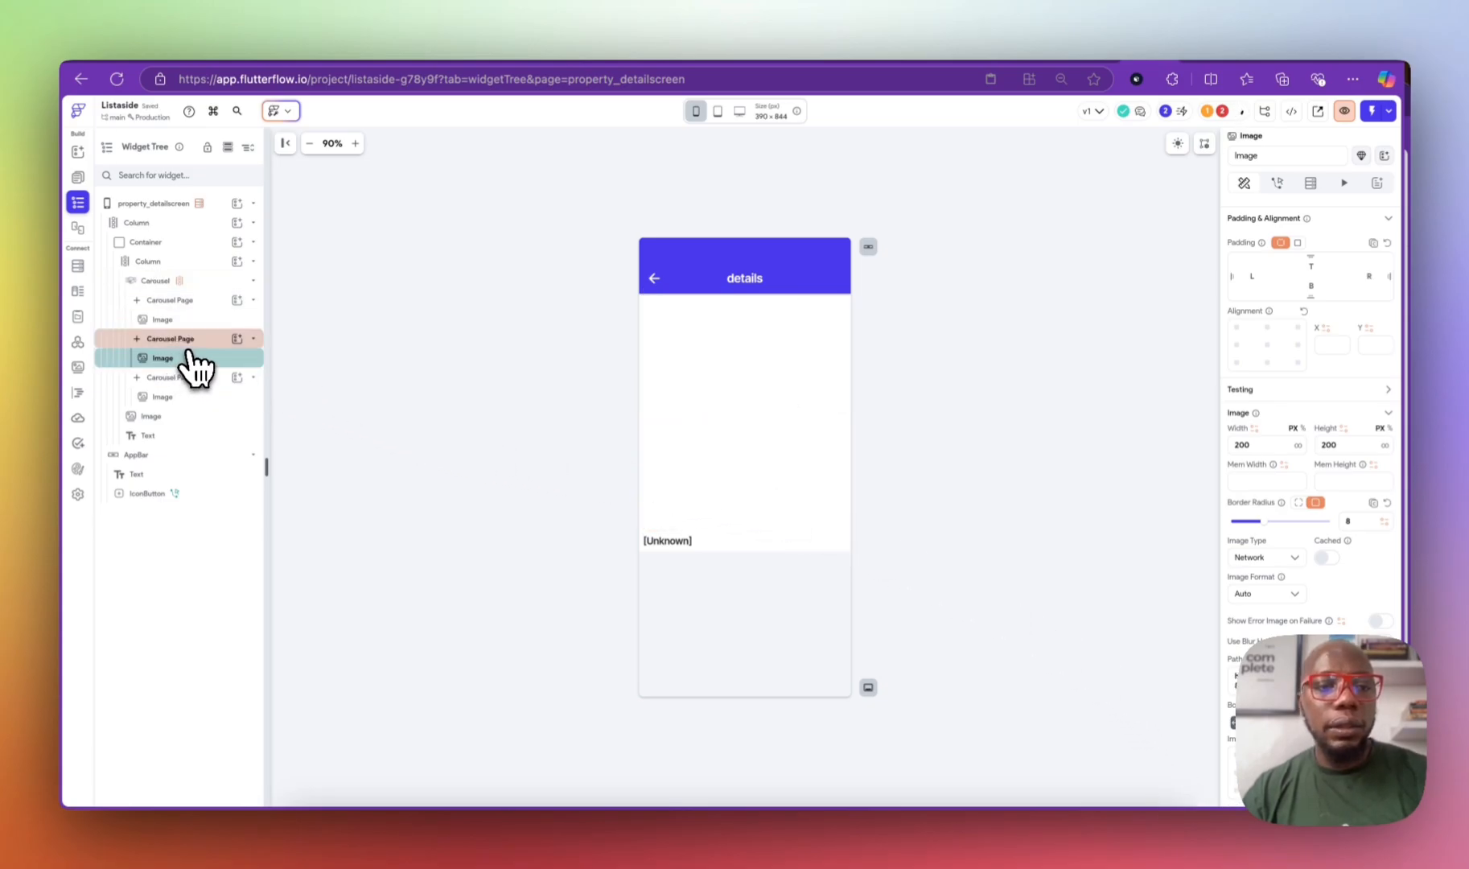
click(197, 345)
click(203, 341)
key(Delete)
click(206, 341)
key(Delete)
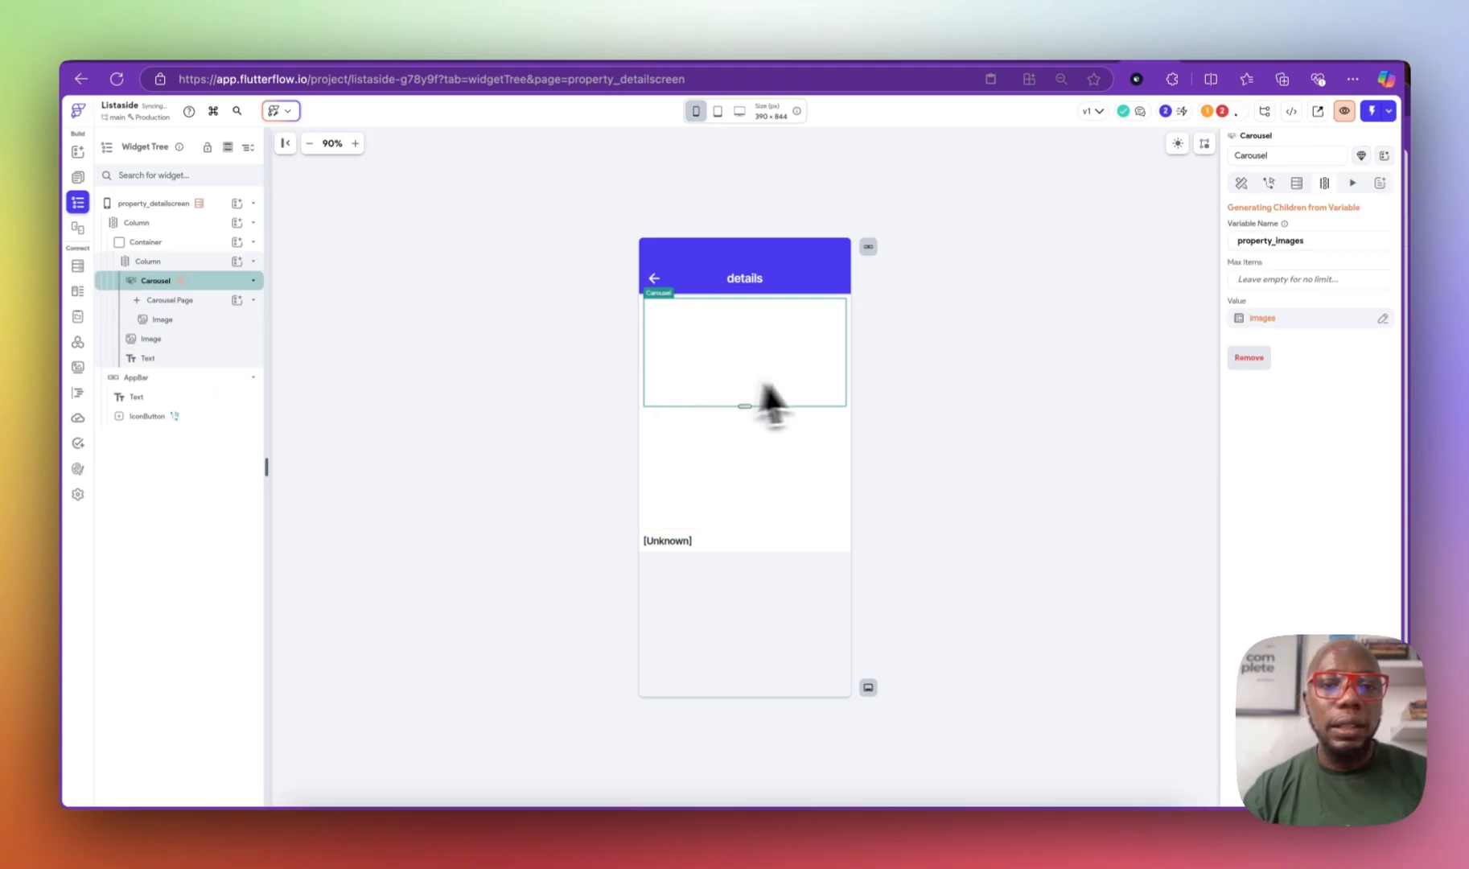
click(214, 283)
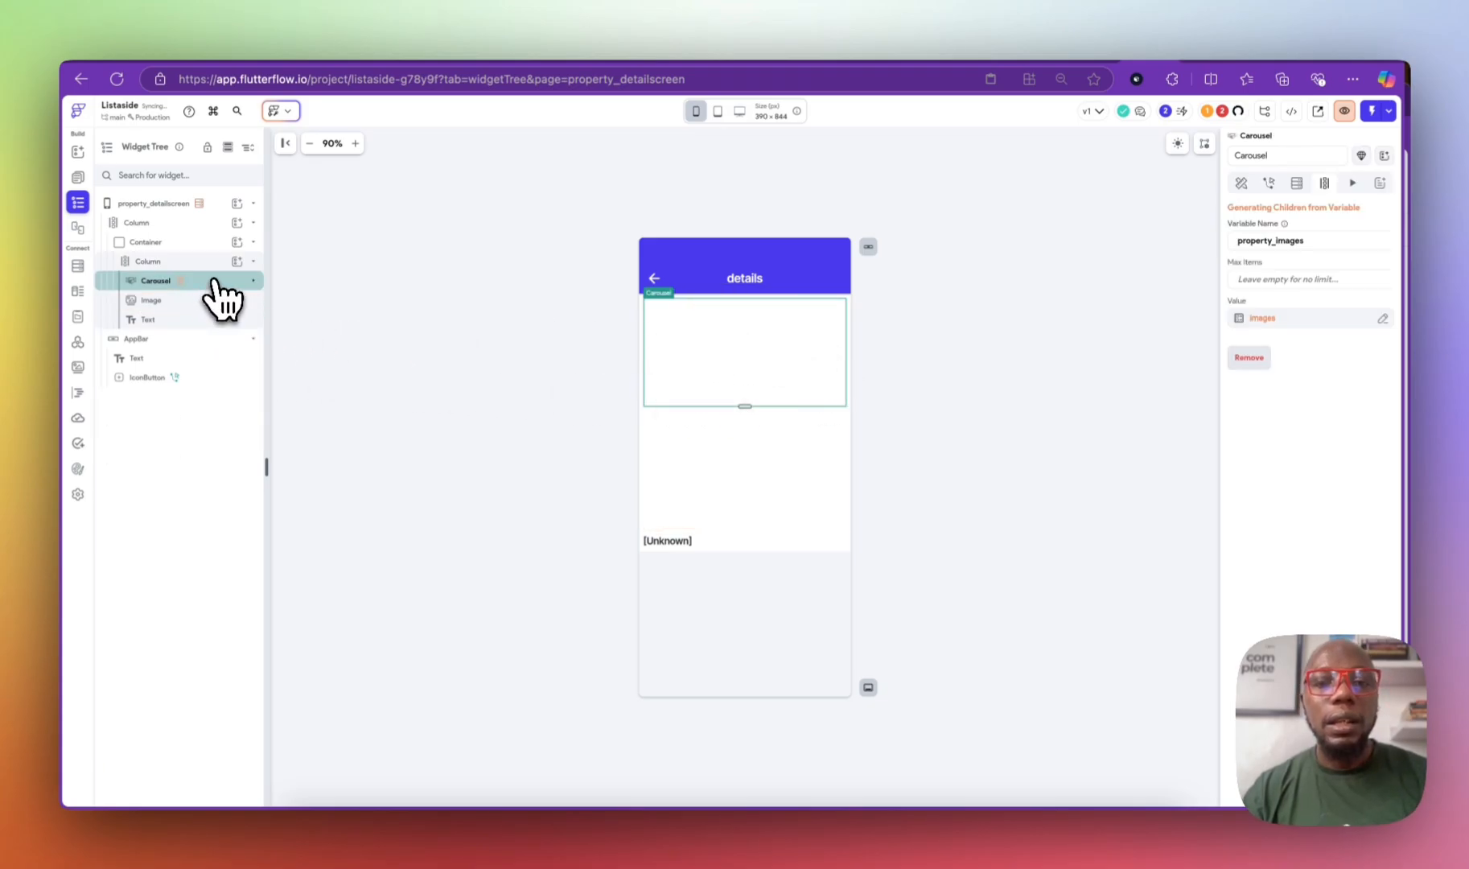
click(721, 456)
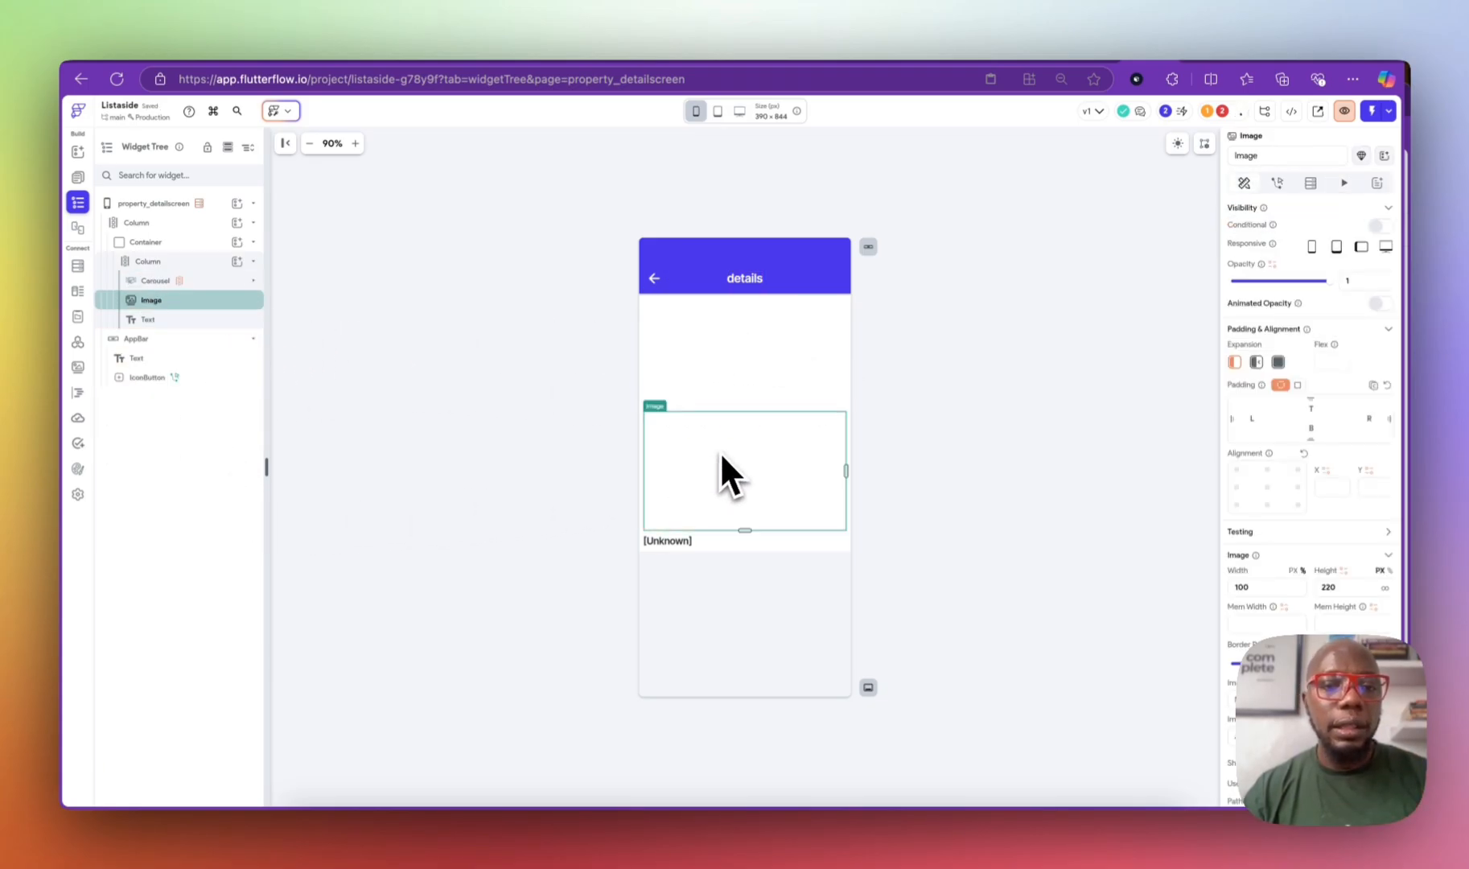
Step: Delete the old standalone image and clear the carousel image's fixed width
key(Delete)
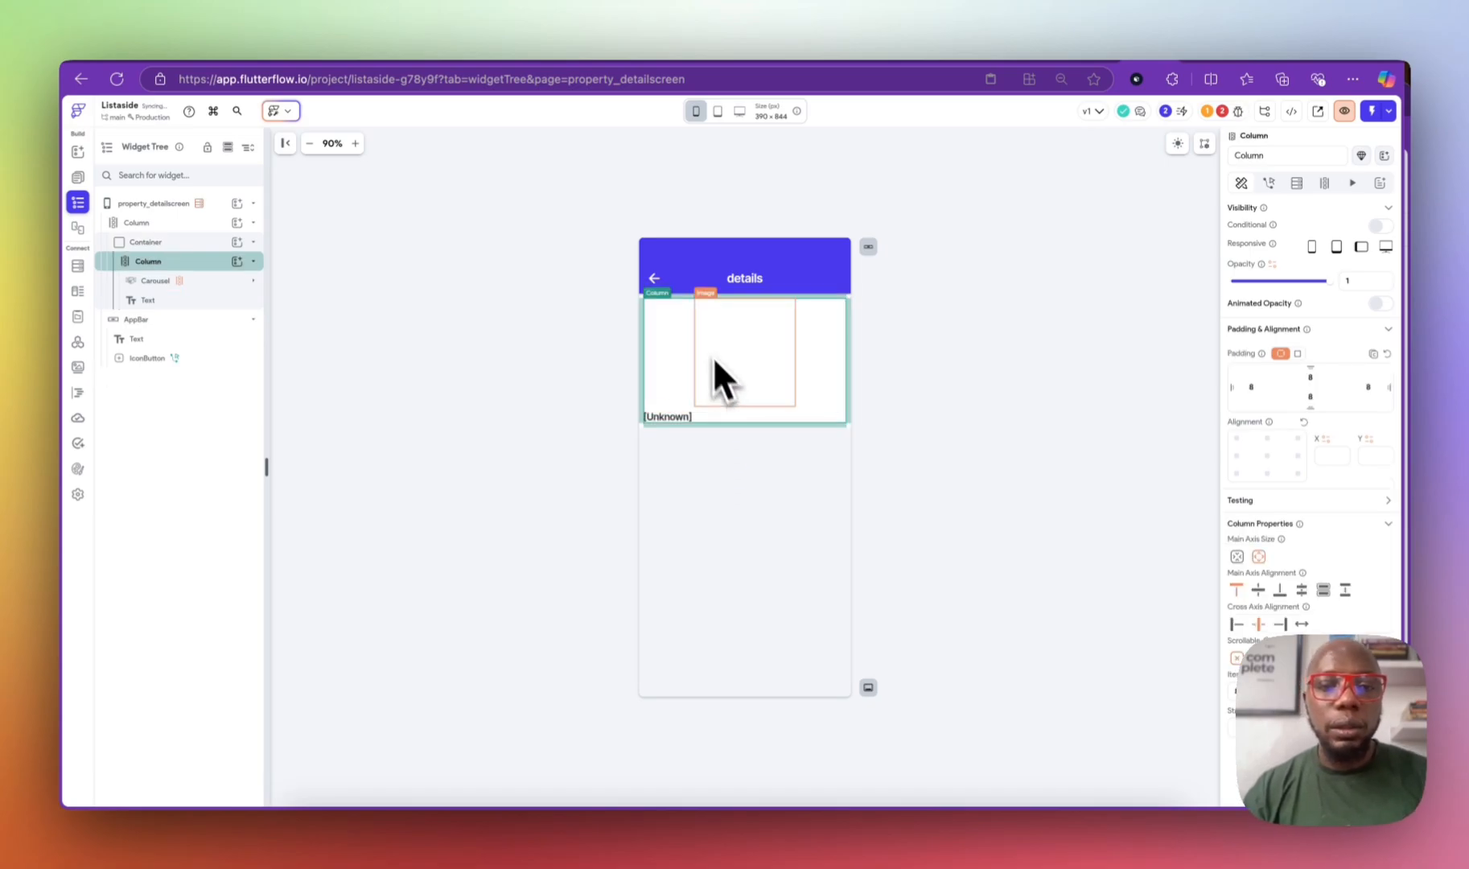
click(717, 336)
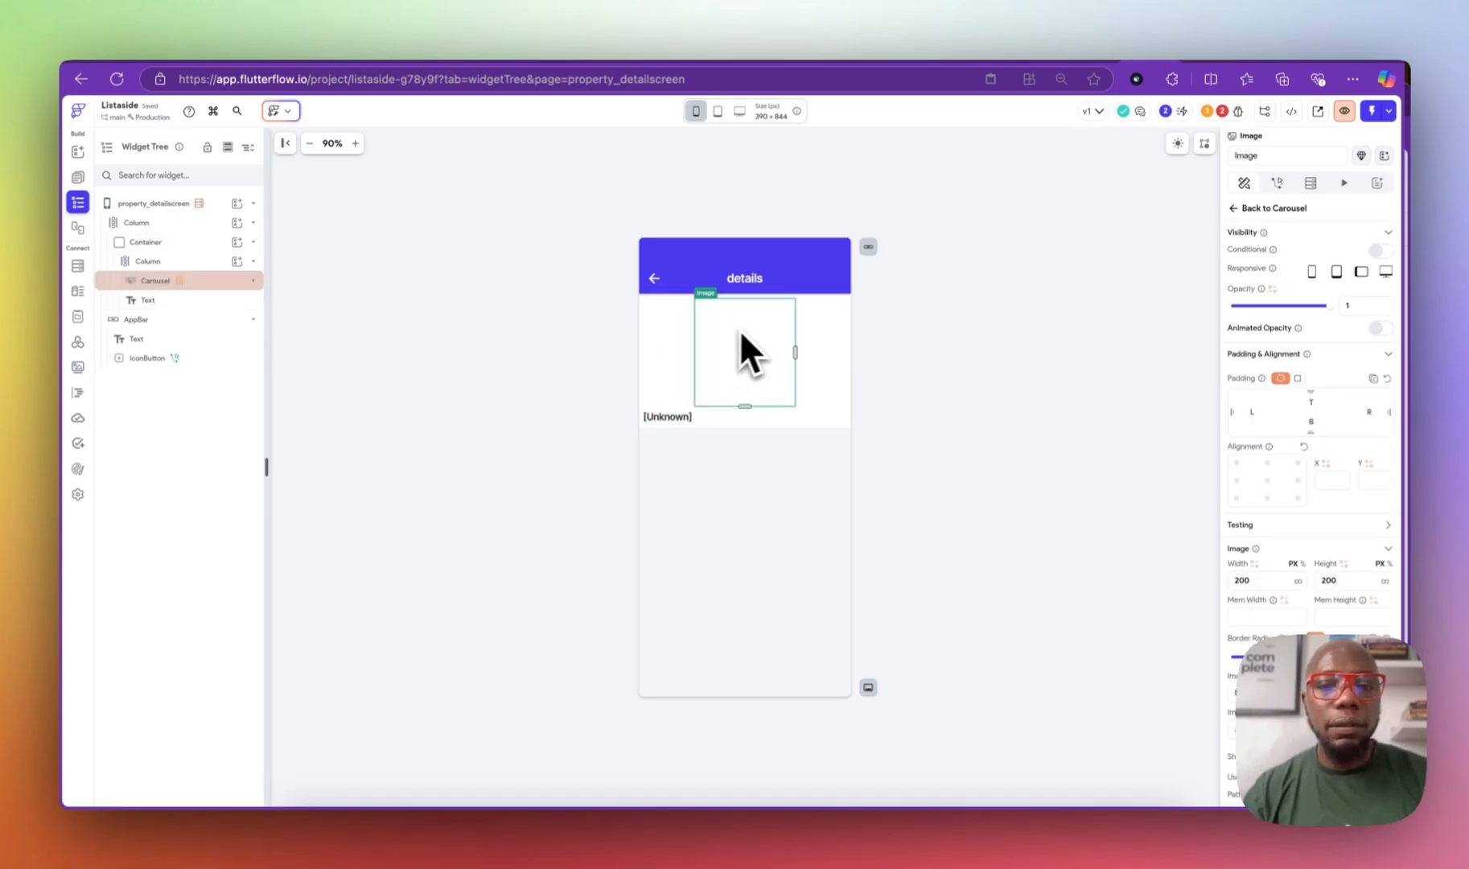
click(1297, 580)
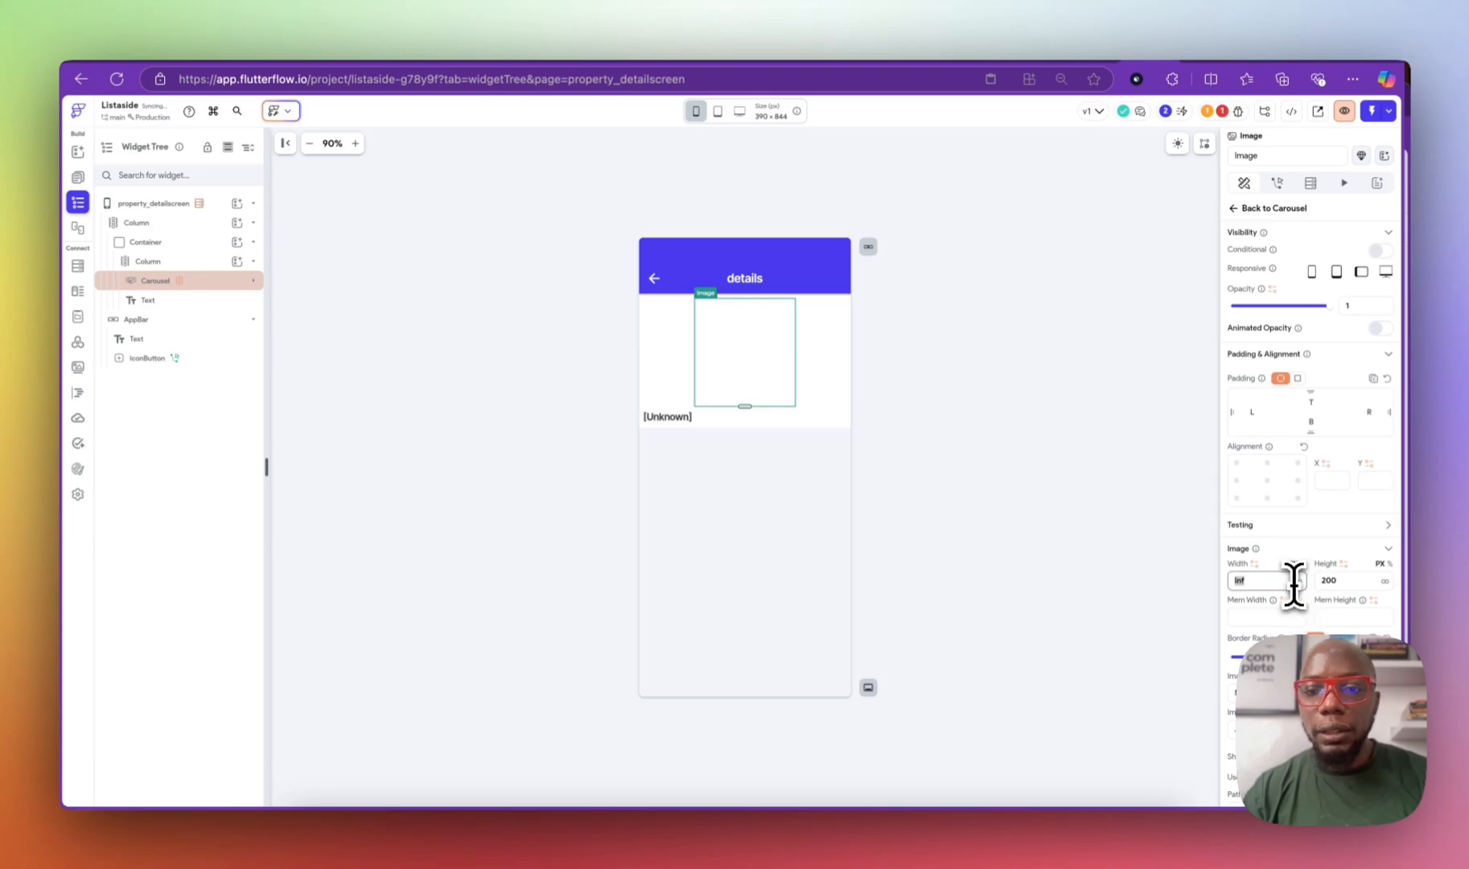
key(BackSpace)
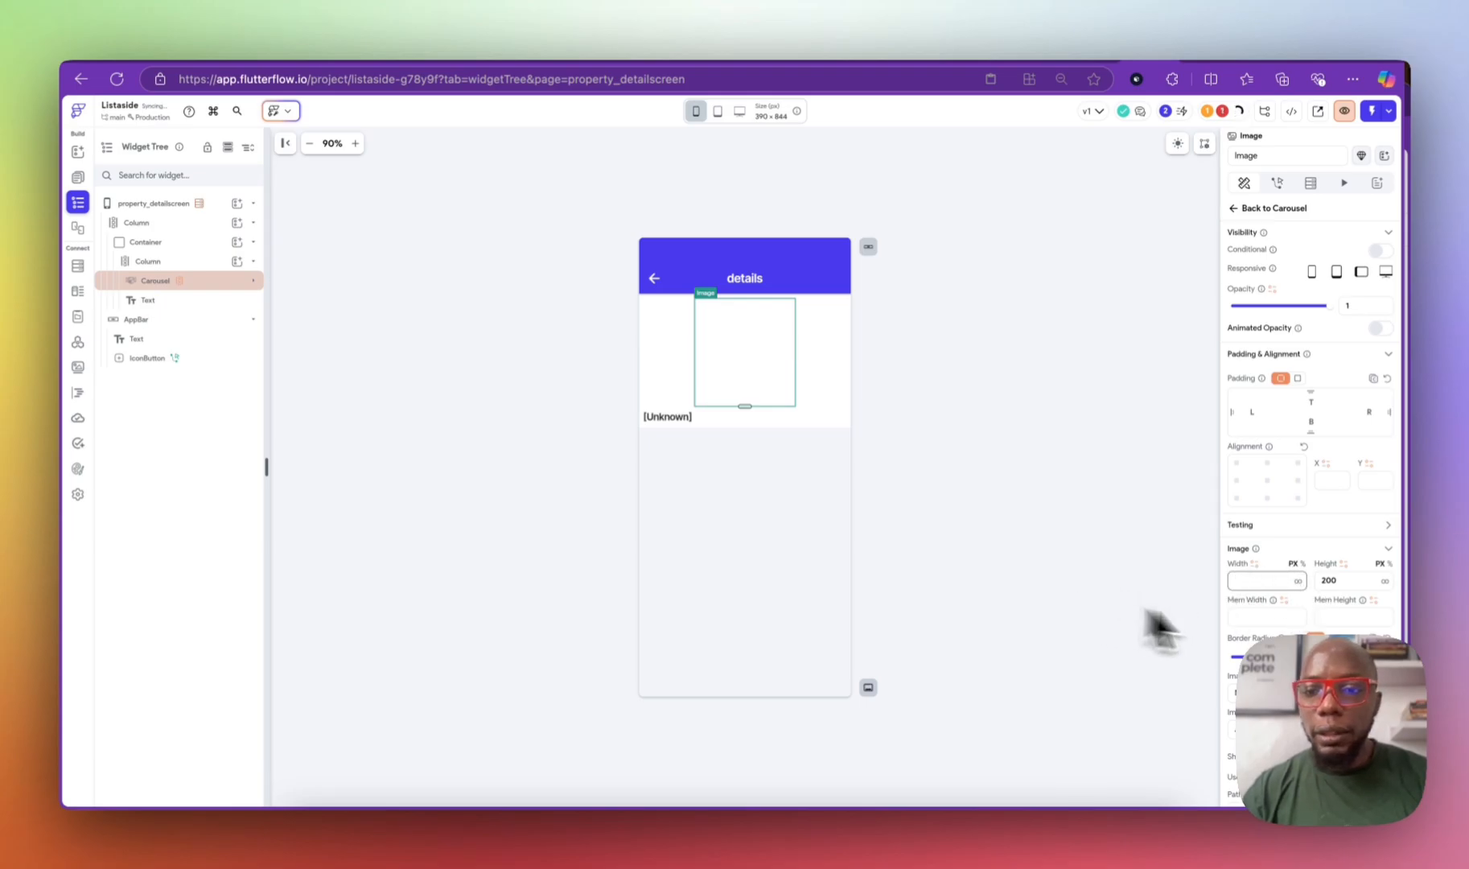
key(Tab)
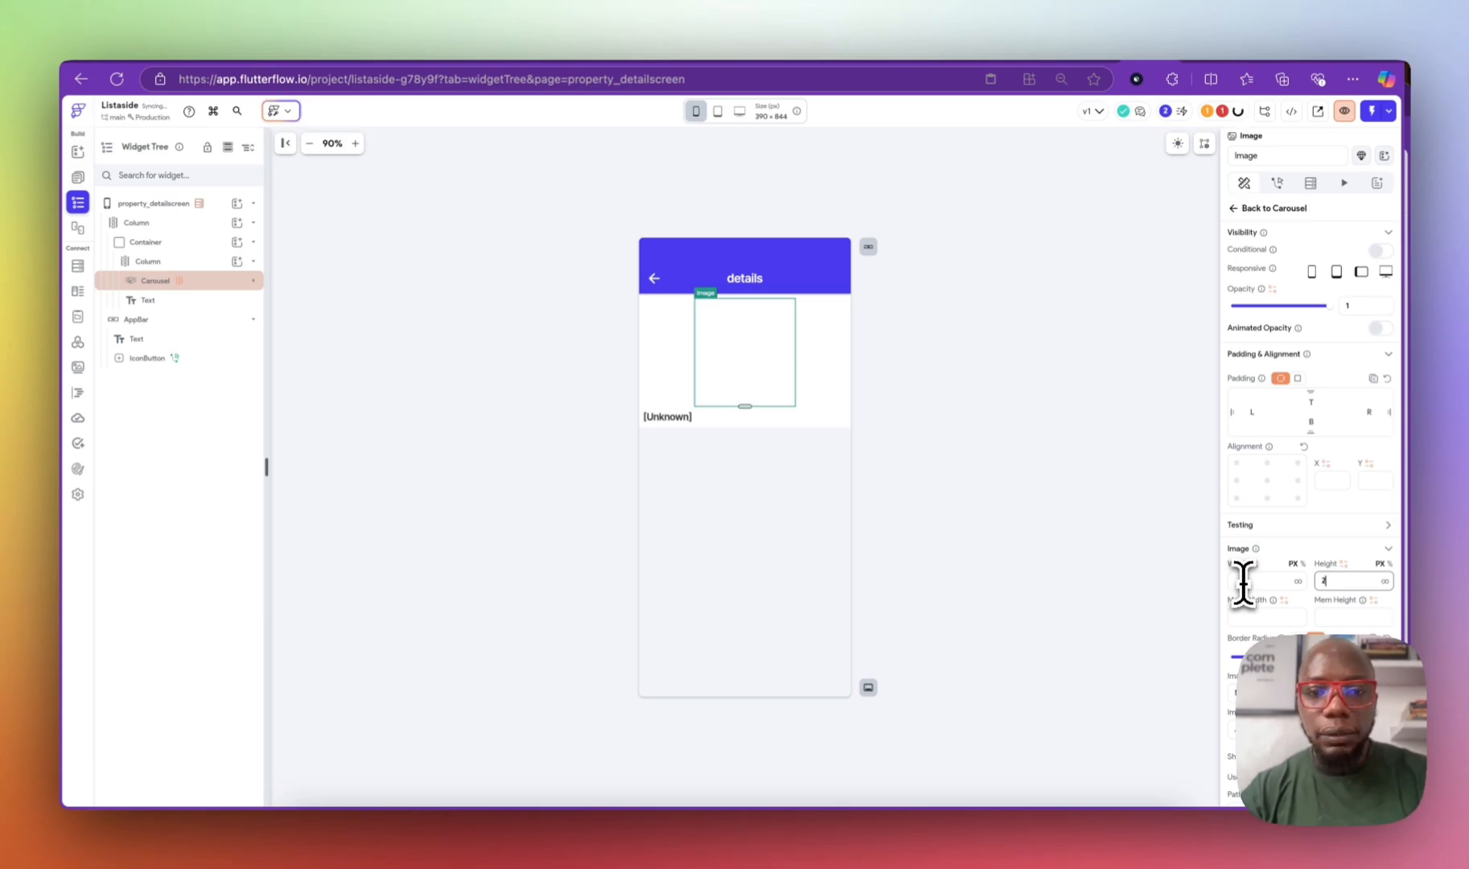
Step: Set the Carousel's width to 100% and height to 230
click(669, 338)
click(674, 338)
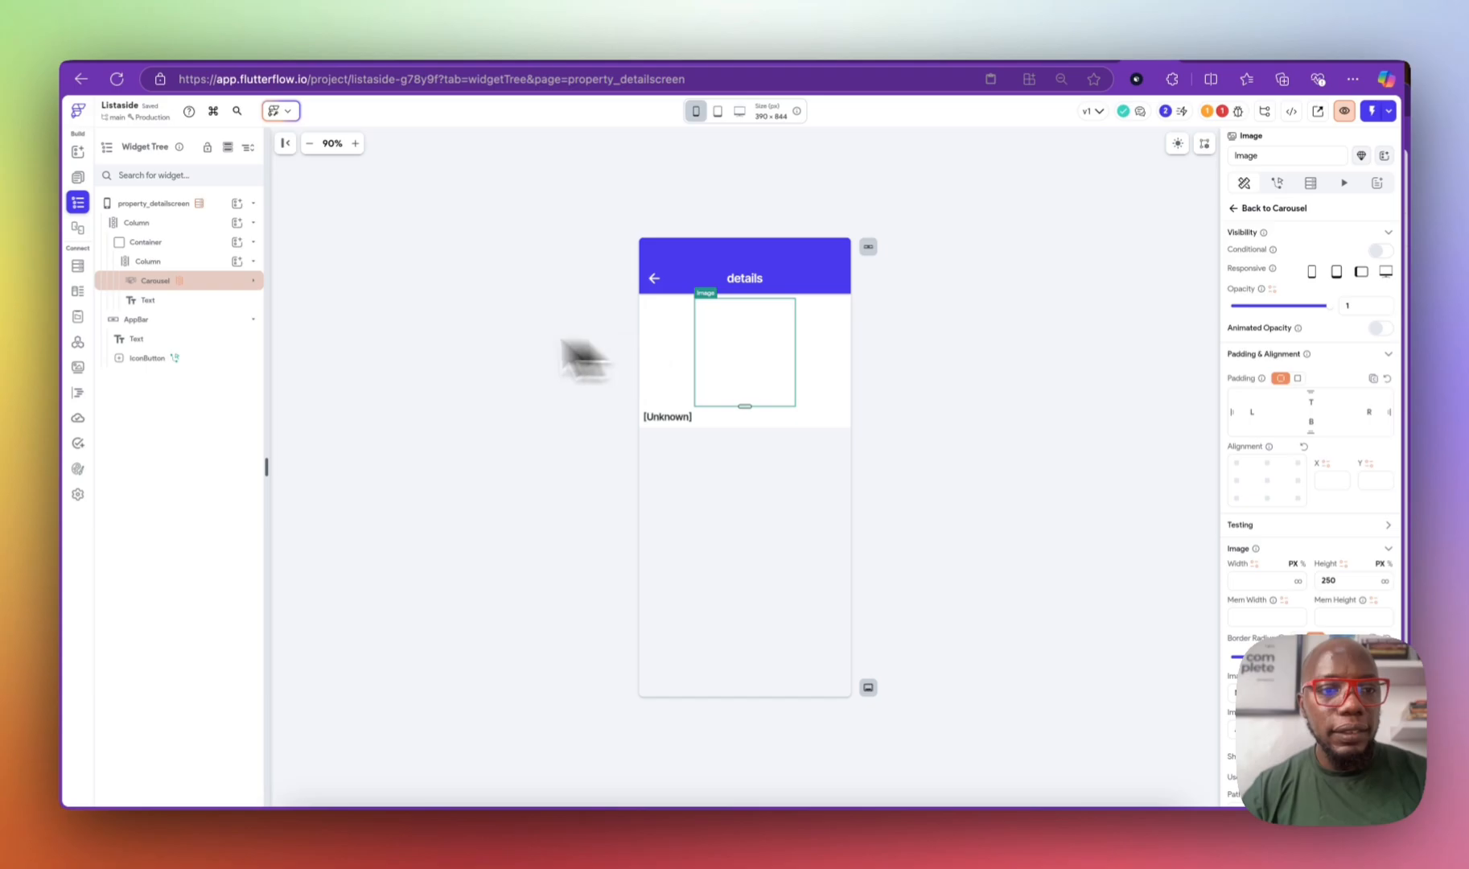
click(253, 280)
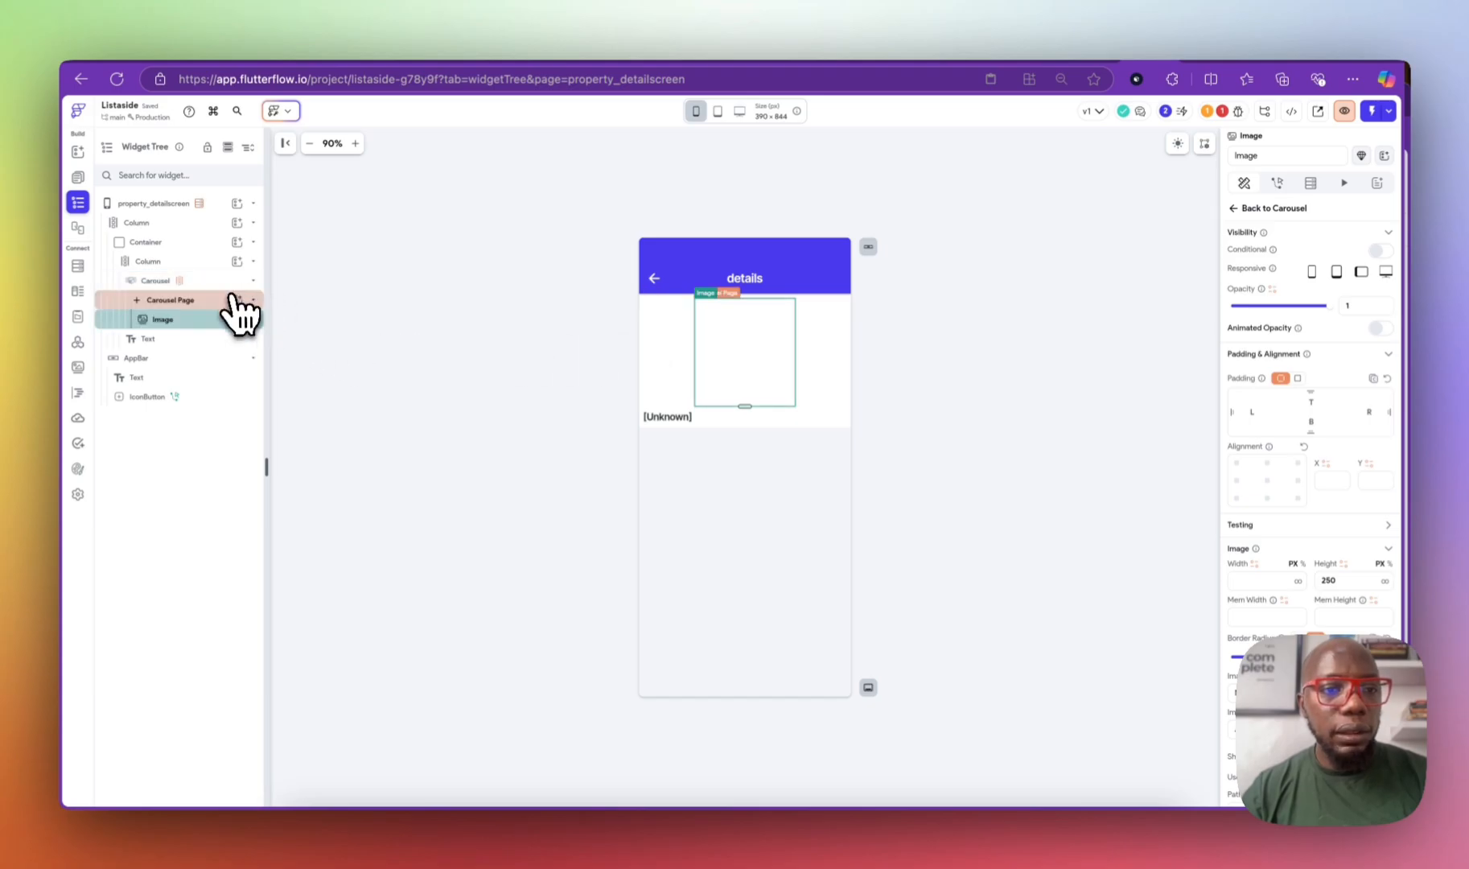
click(201, 304)
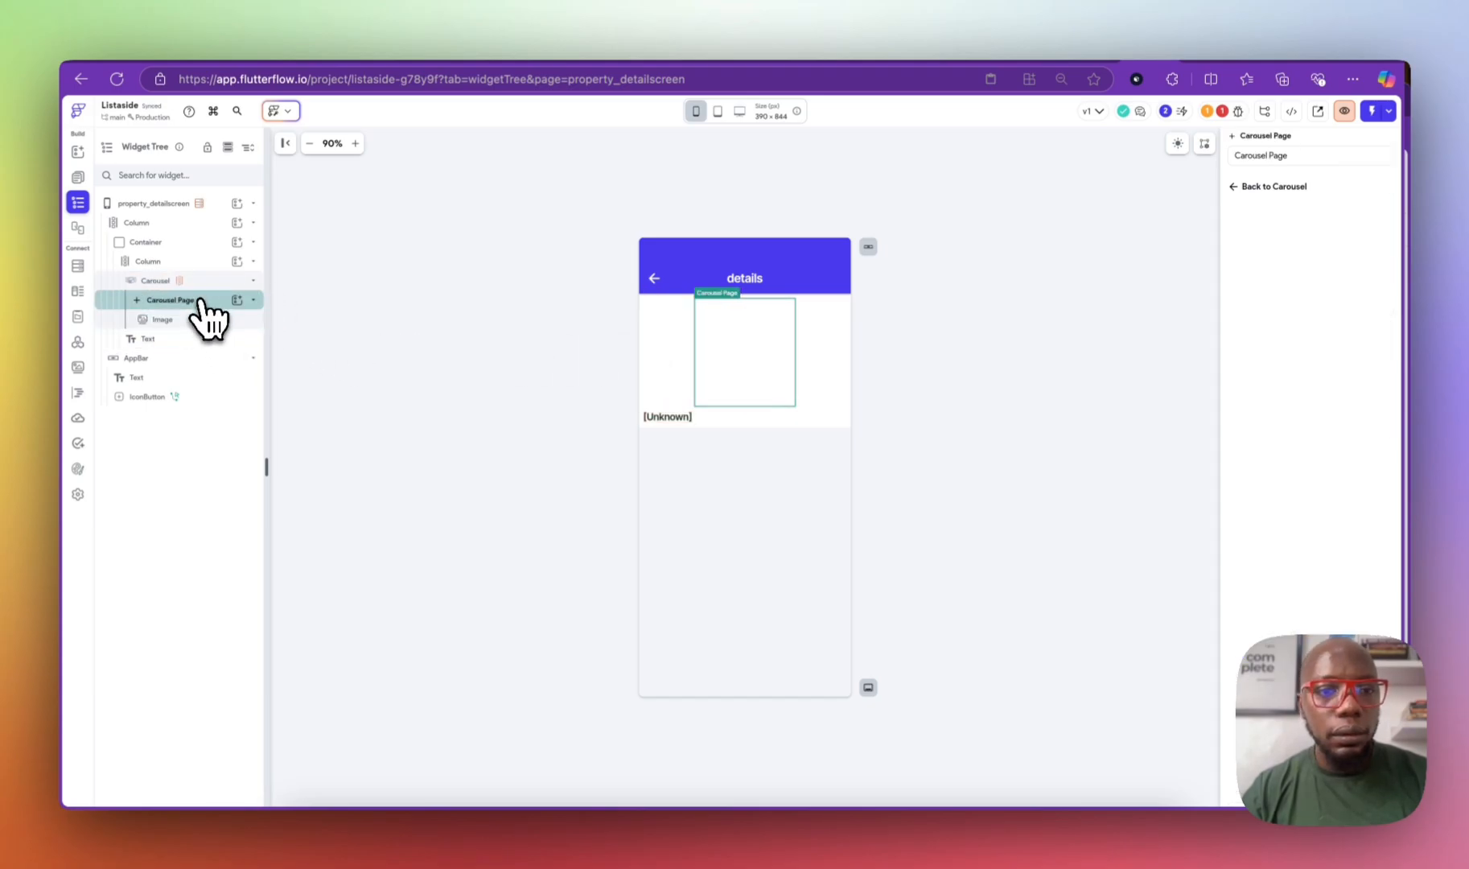
click(211, 281)
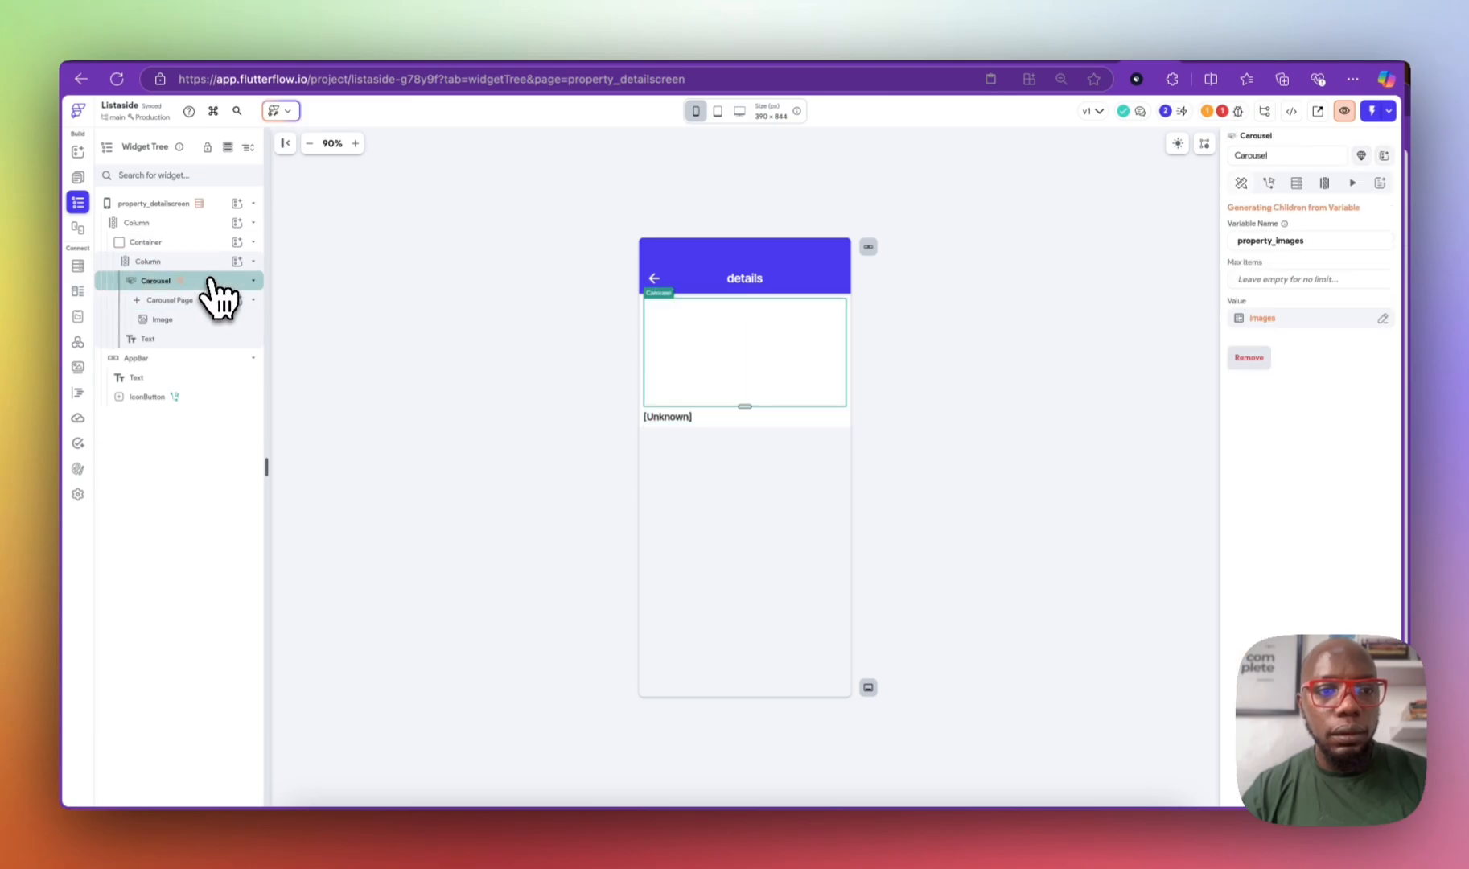
click(1219, 189)
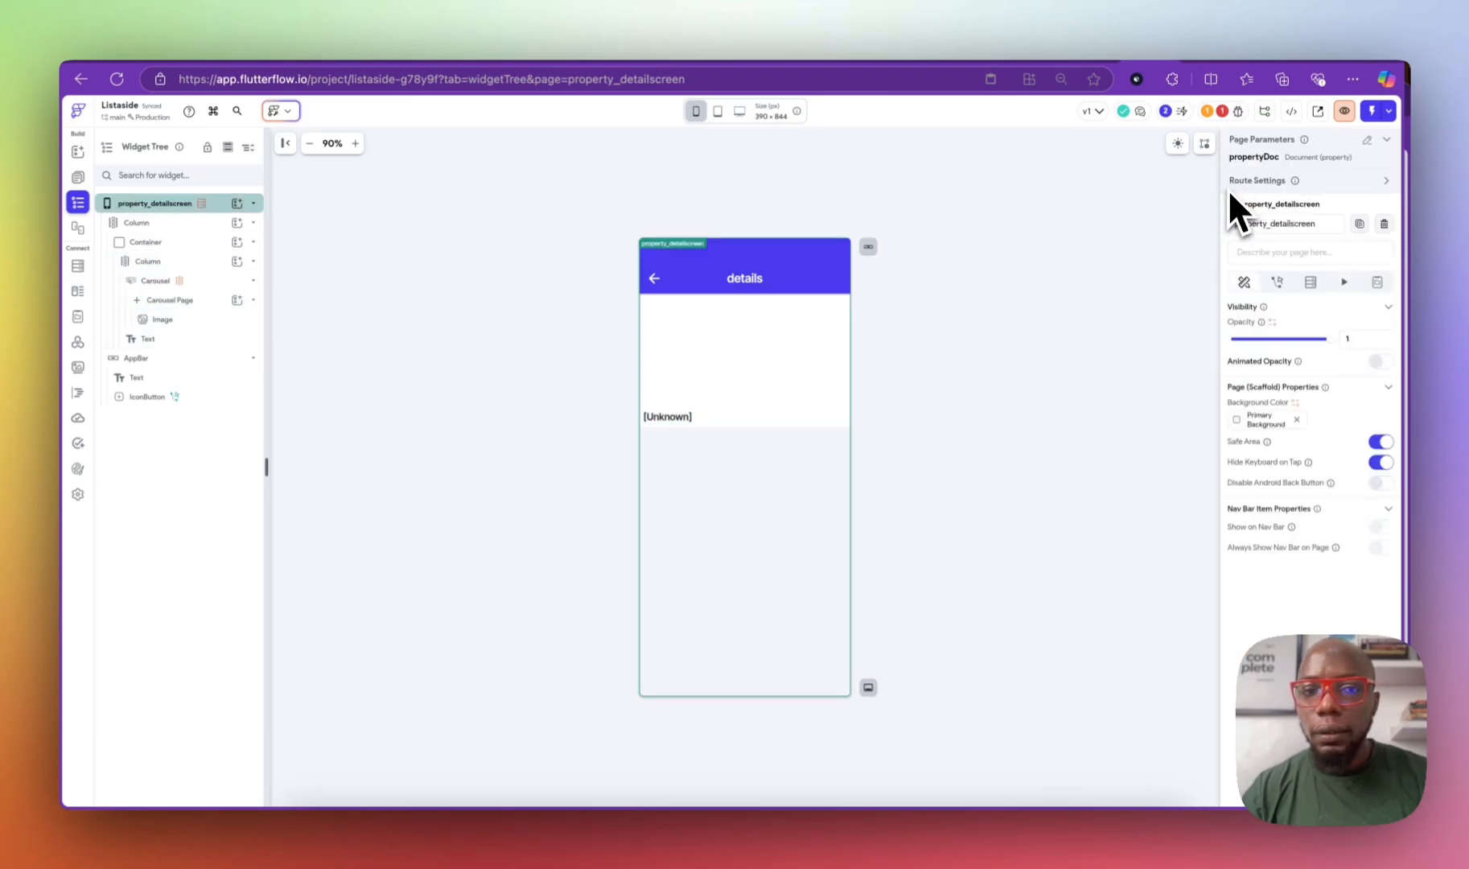
click(195, 280)
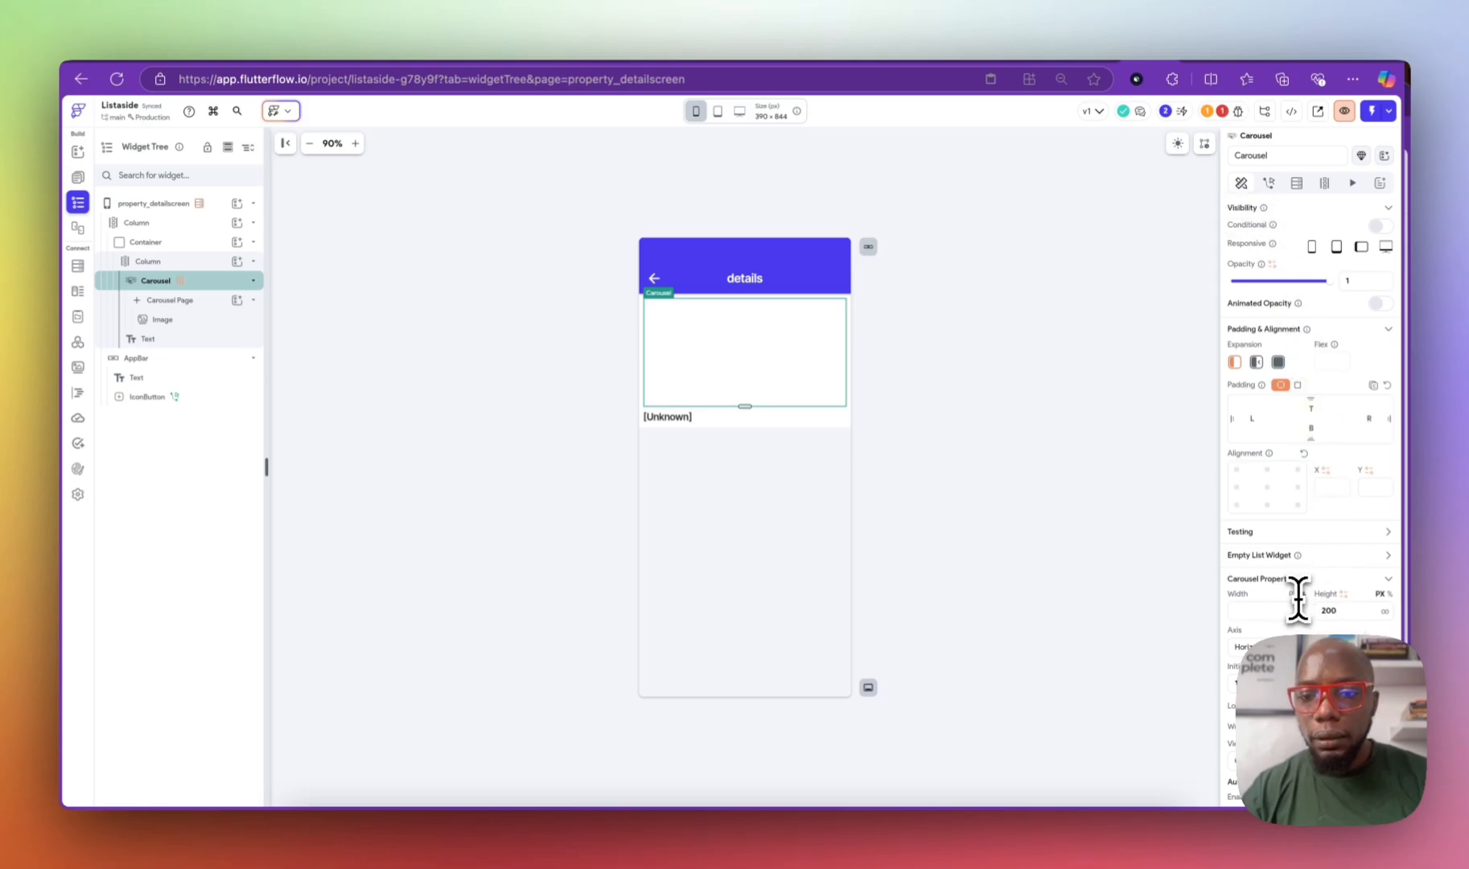
text(100)
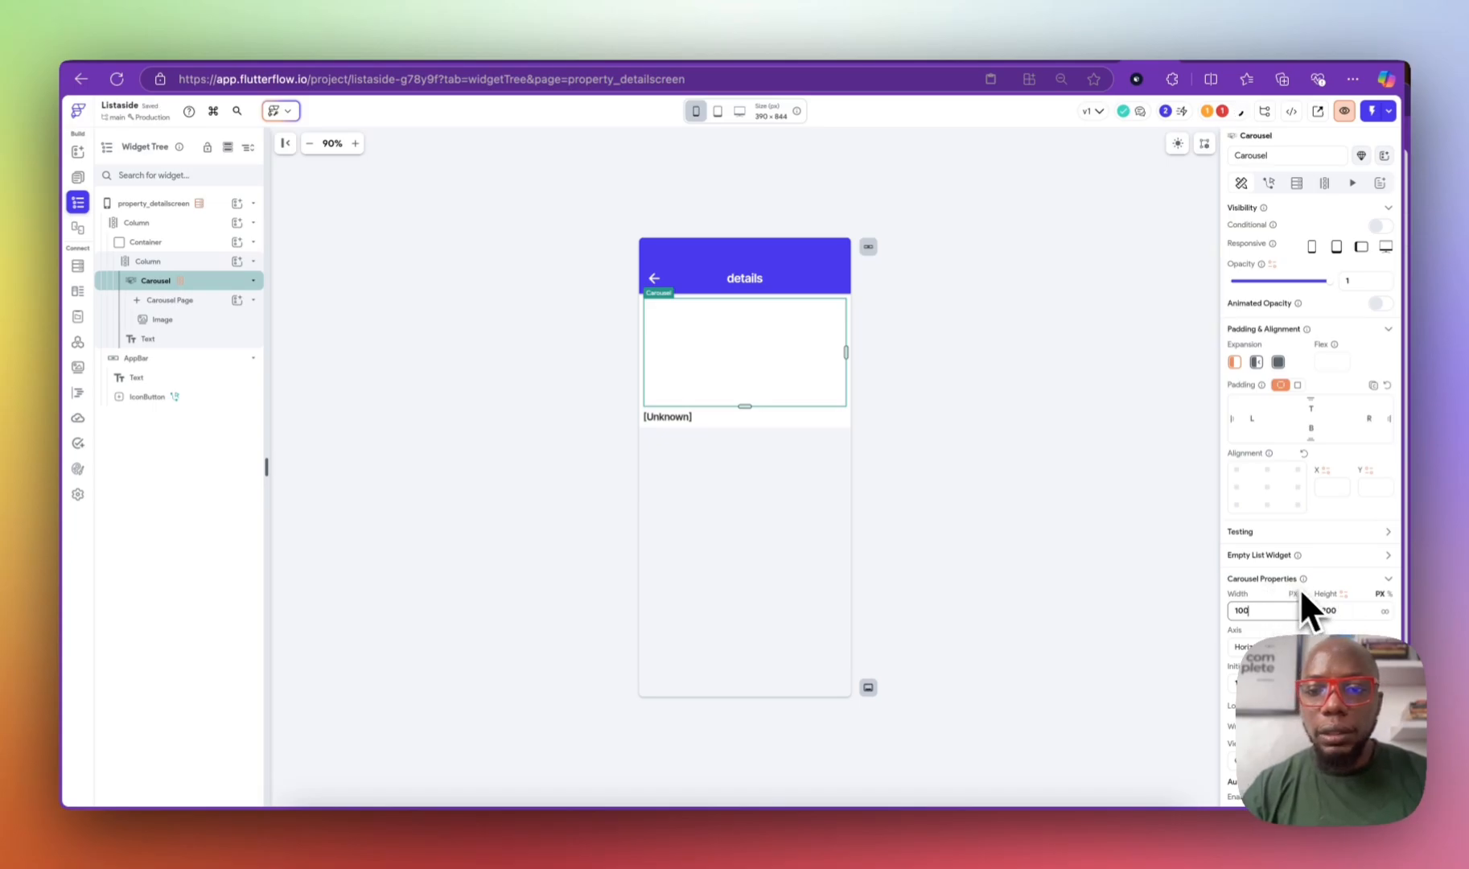
drag(1341, 611, 1250, 613)
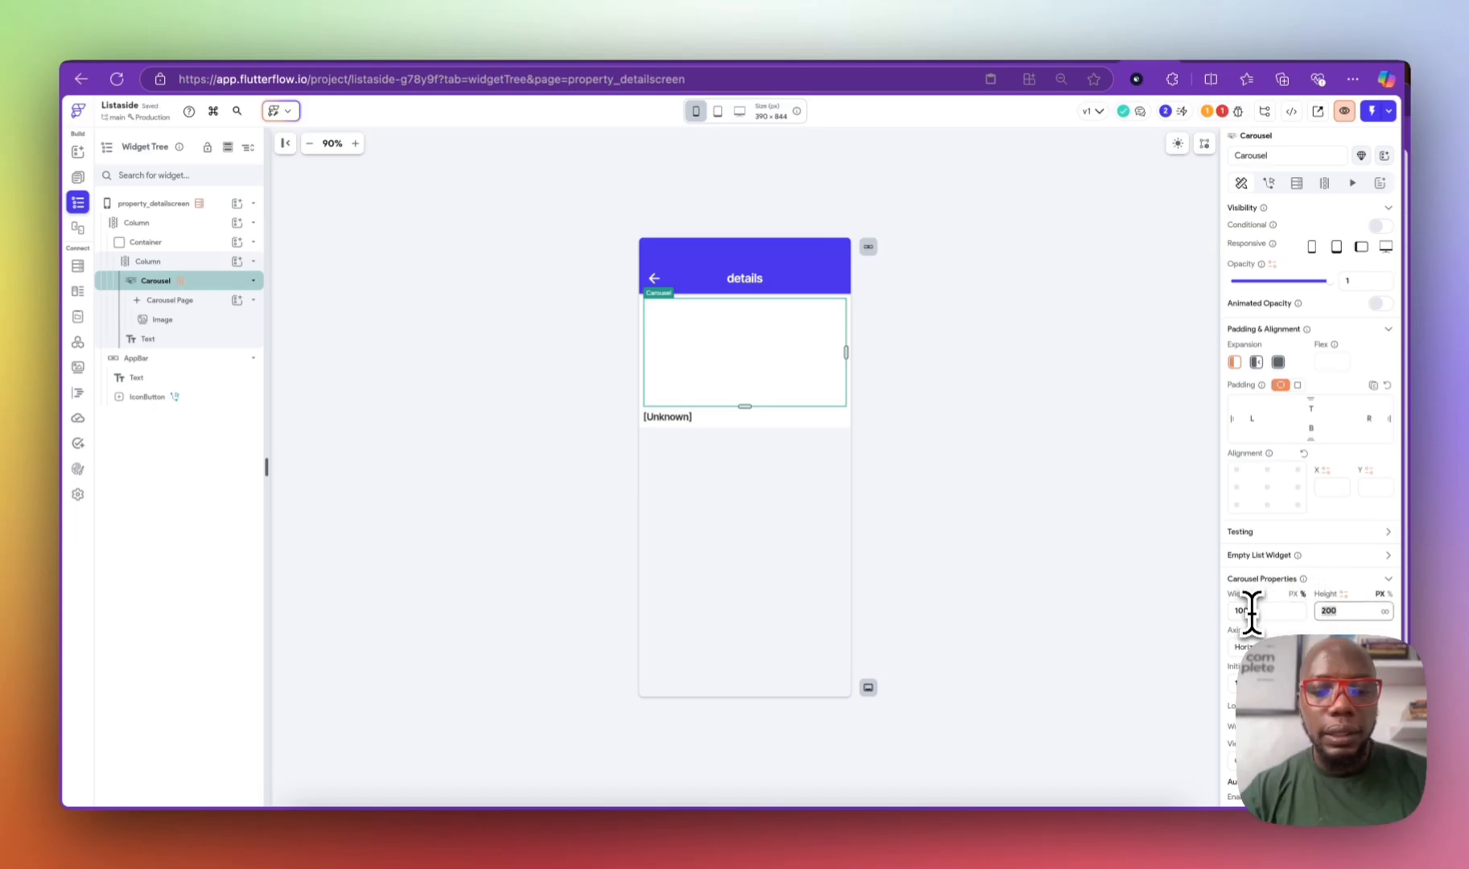
text(230)
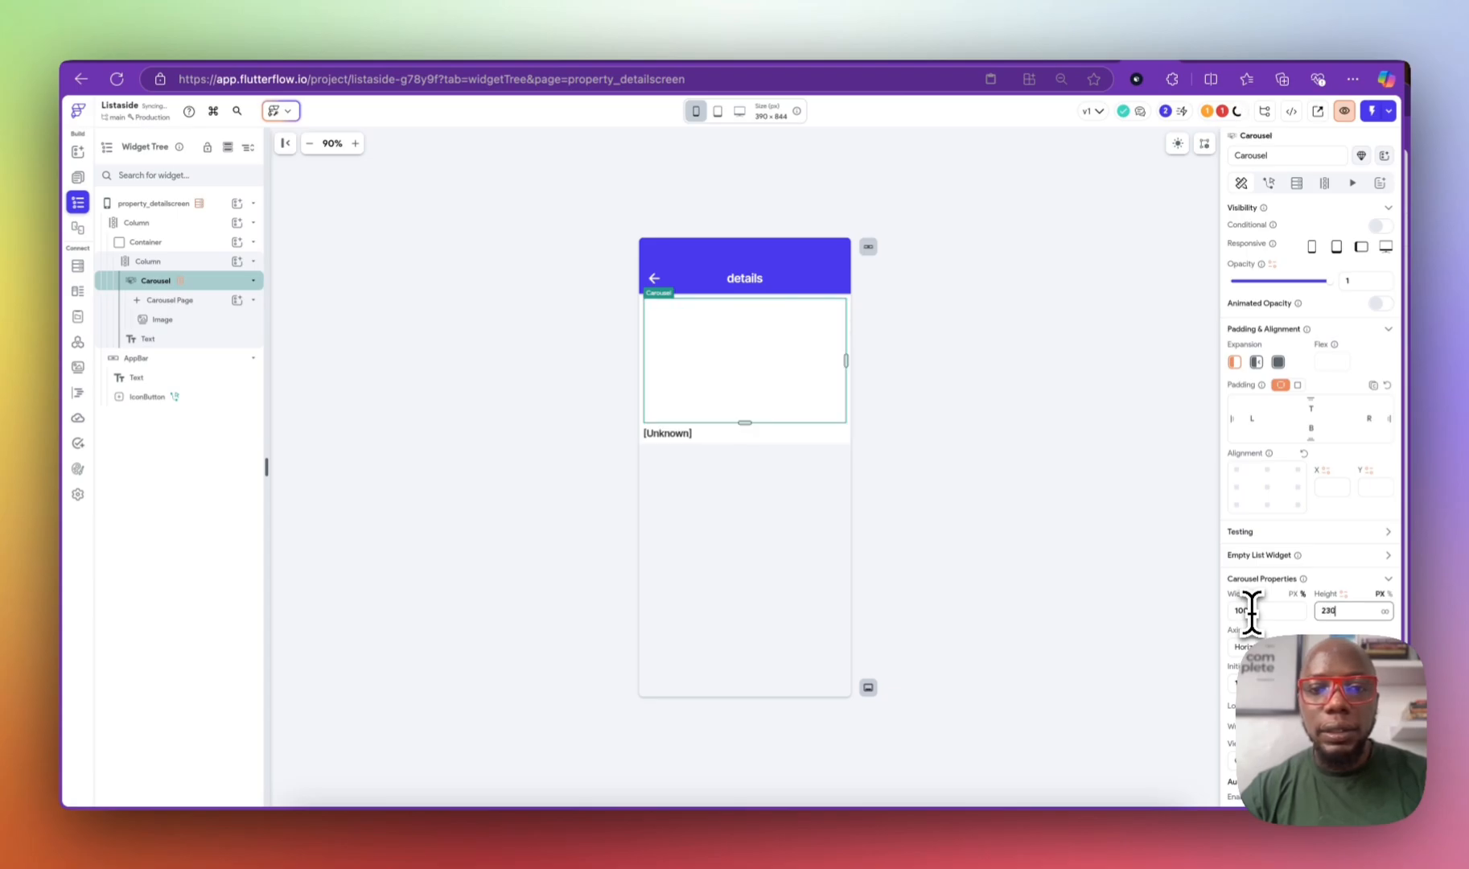
Step: Remove the fixed height from the image inside the carousel
click(746, 358)
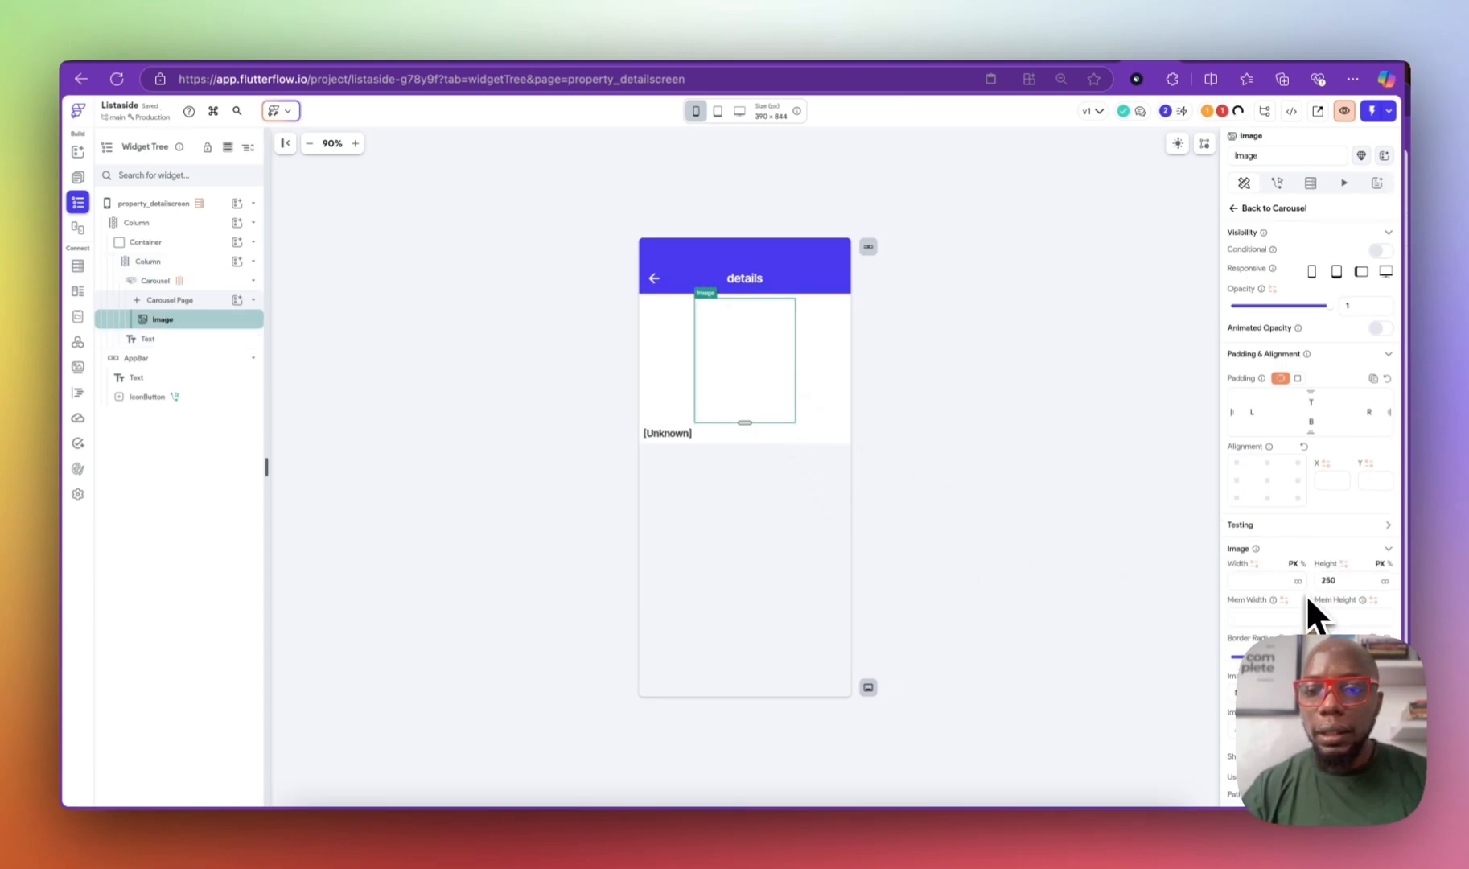
drag(1335, 579, 1223, 588)
key(BackSpace)
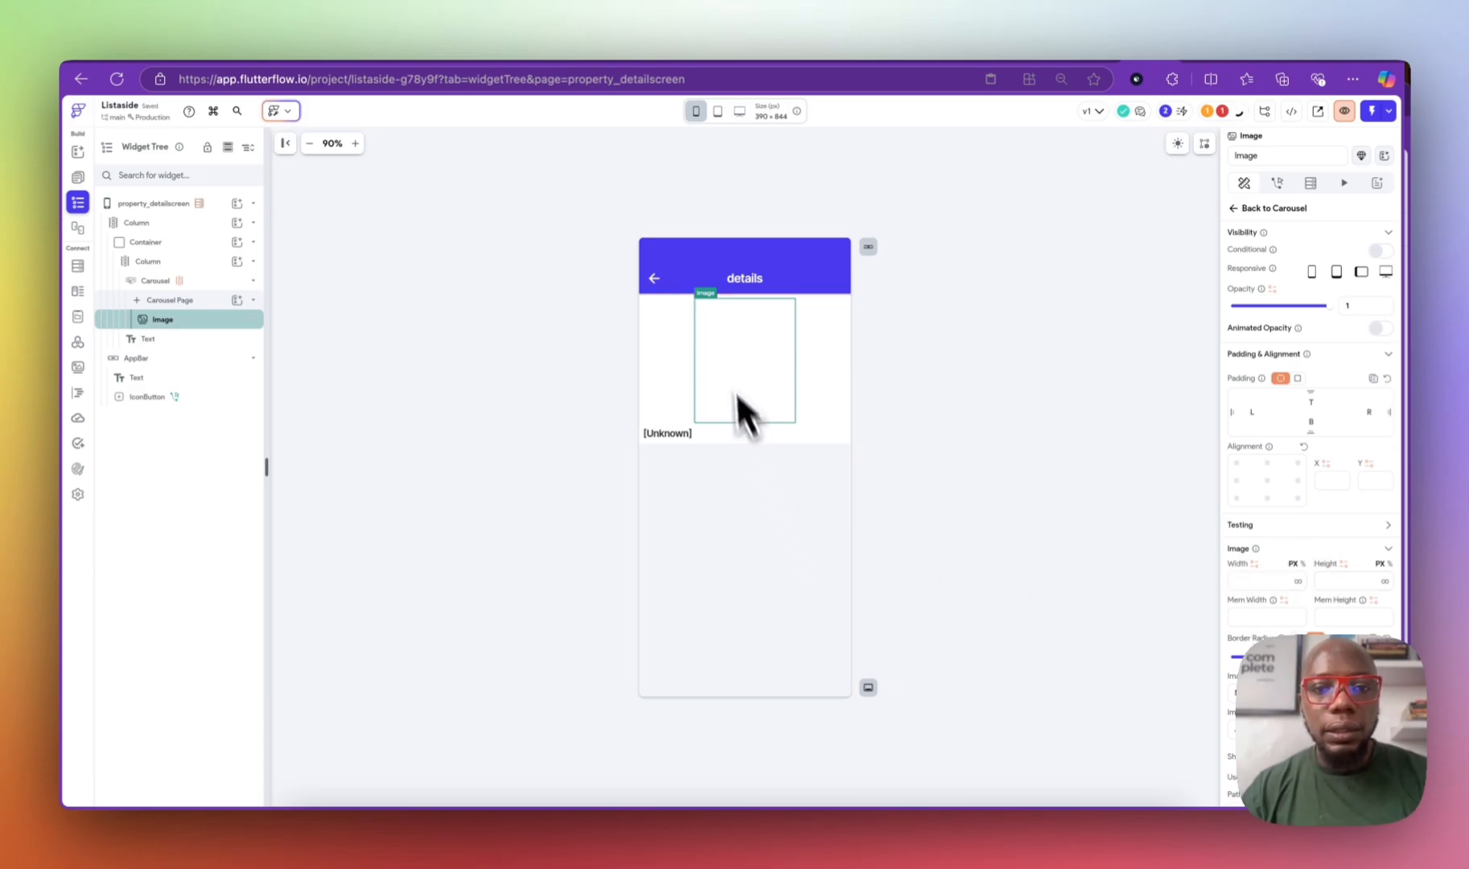
click(229, 301)
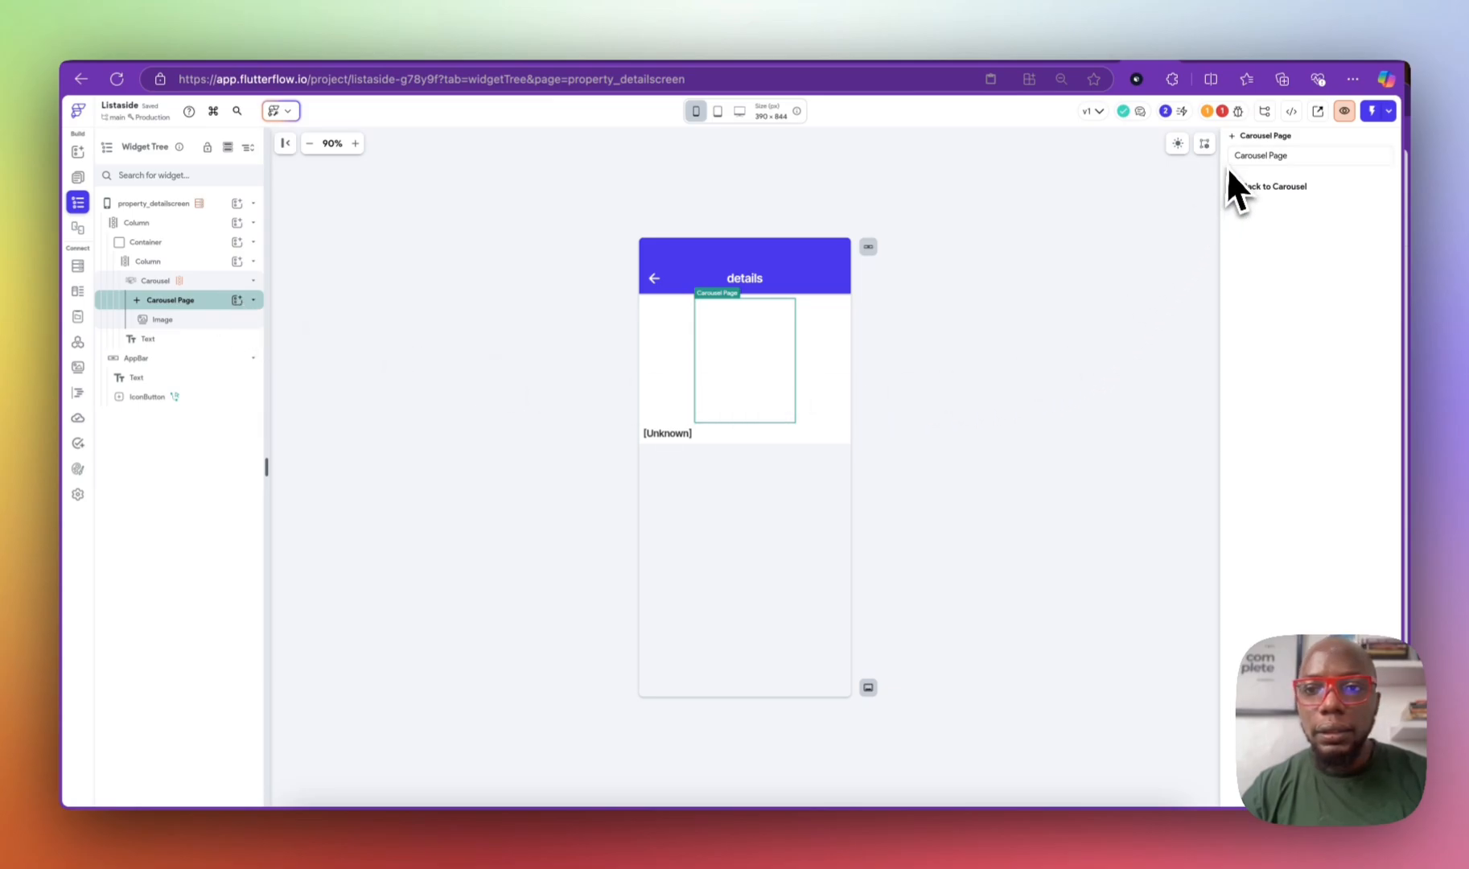
click(231, 281)
scroll(1320, 604, down, 3)
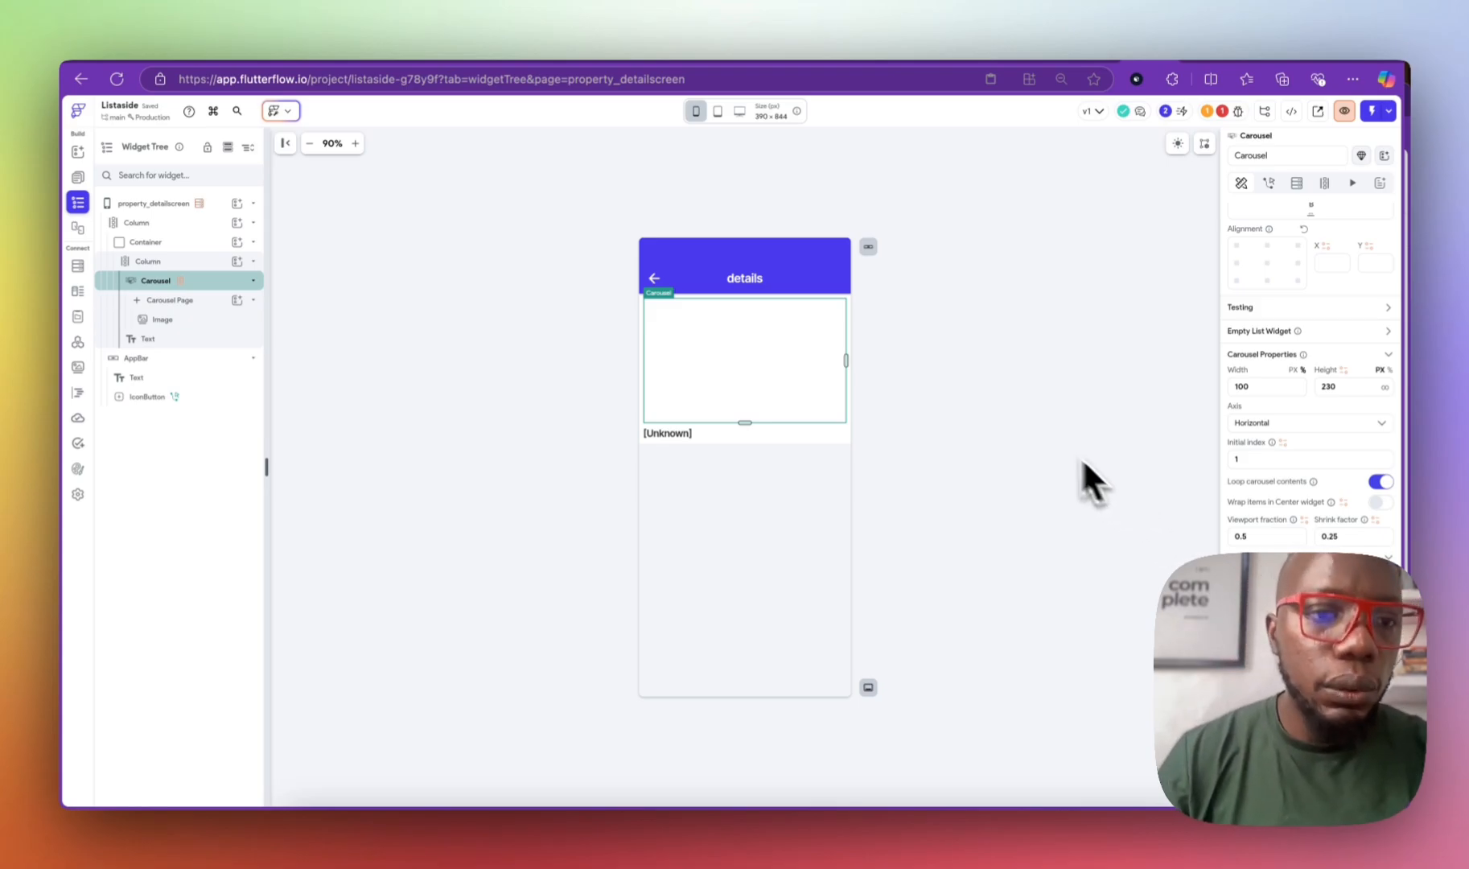
Step: Bind the text below the carousel to propertyDoc's Name field
click(179, 341)
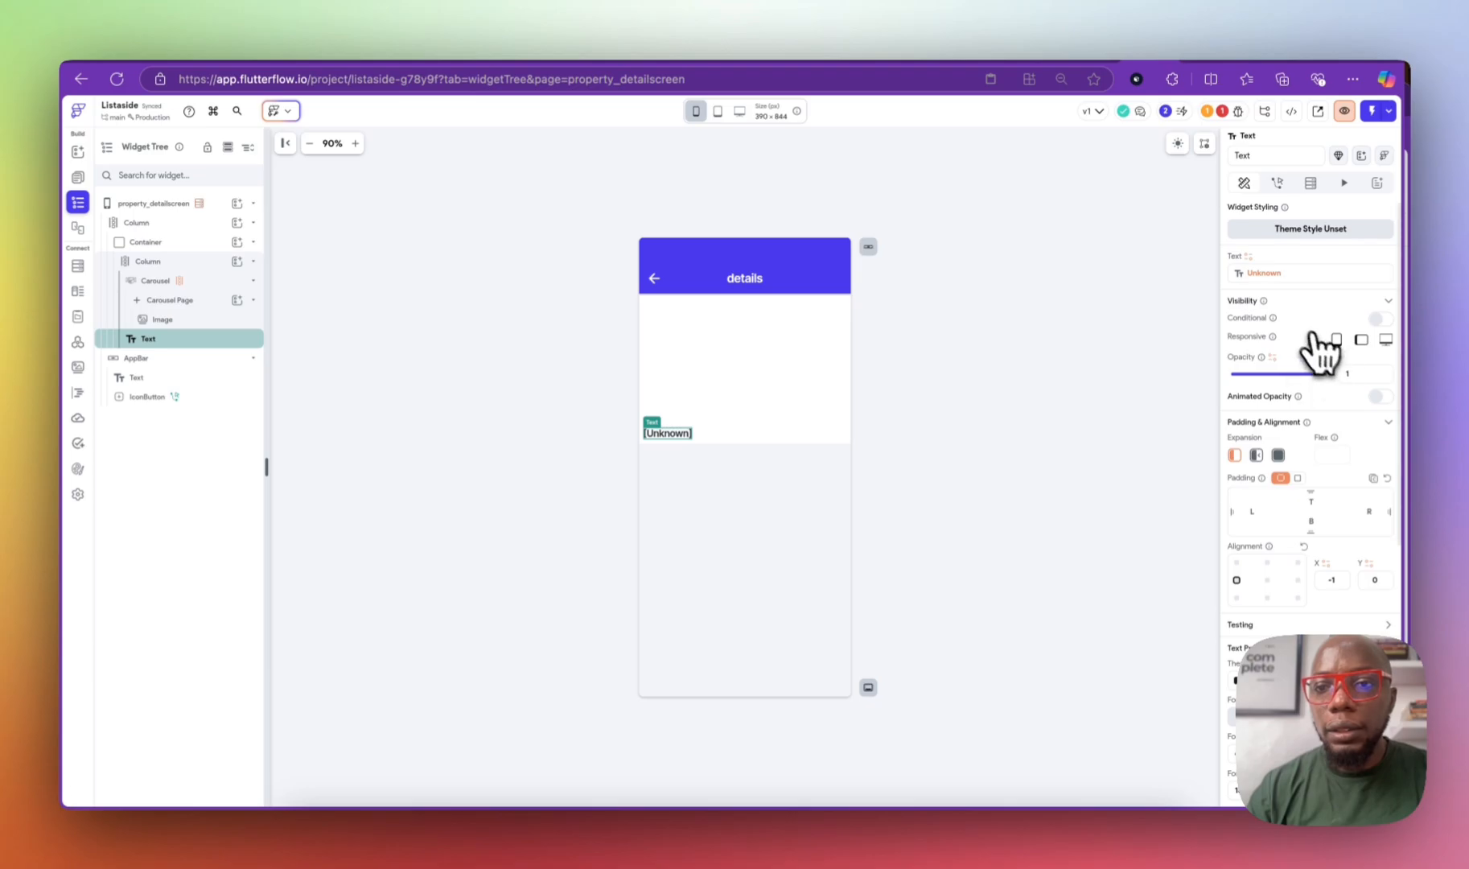
click(1270, 275)
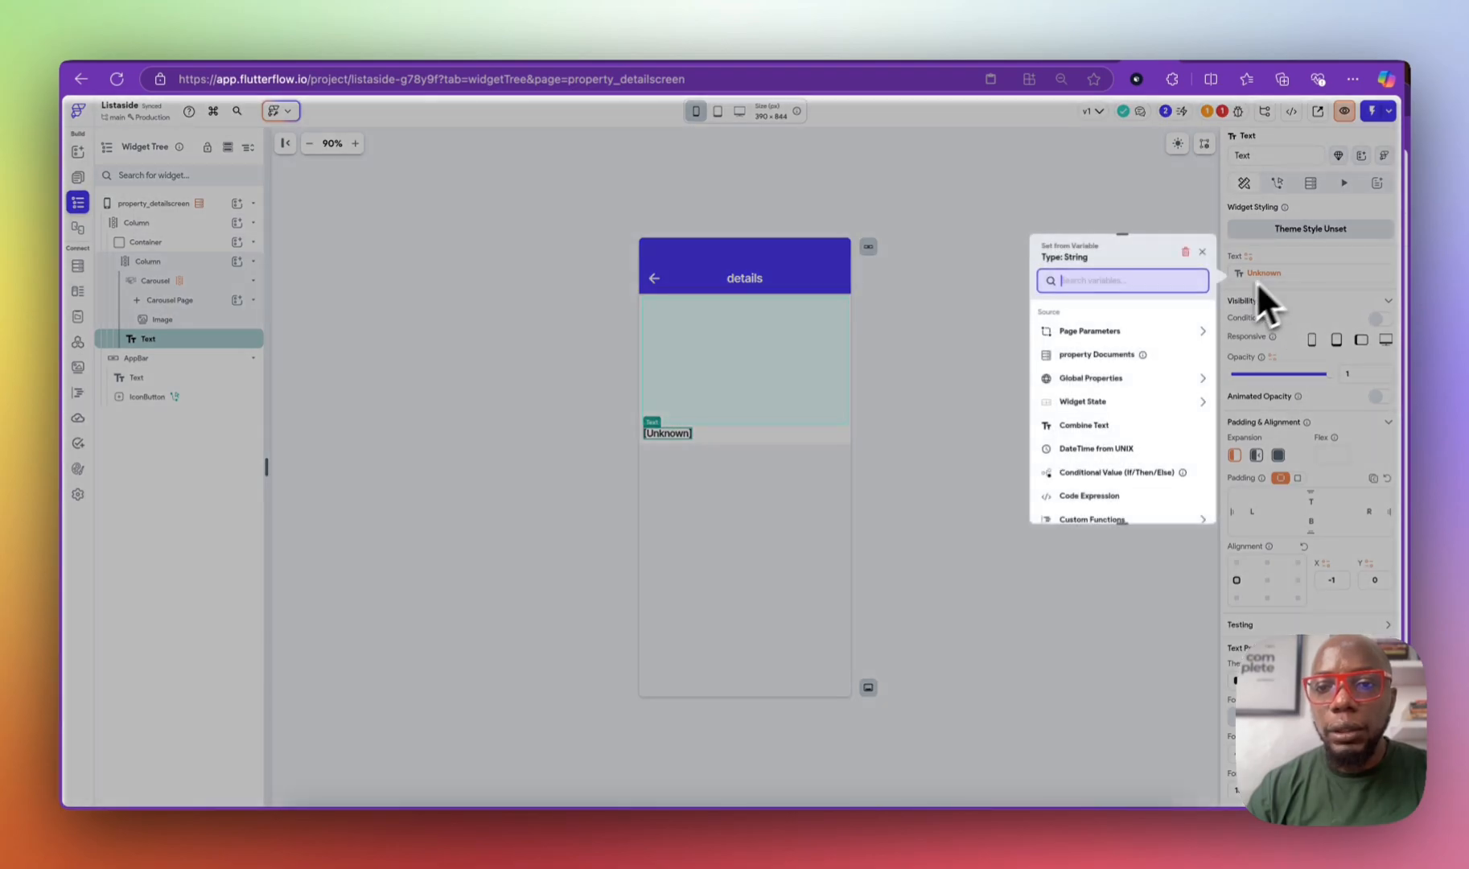
click(1124, 366)
click(1104, 352)
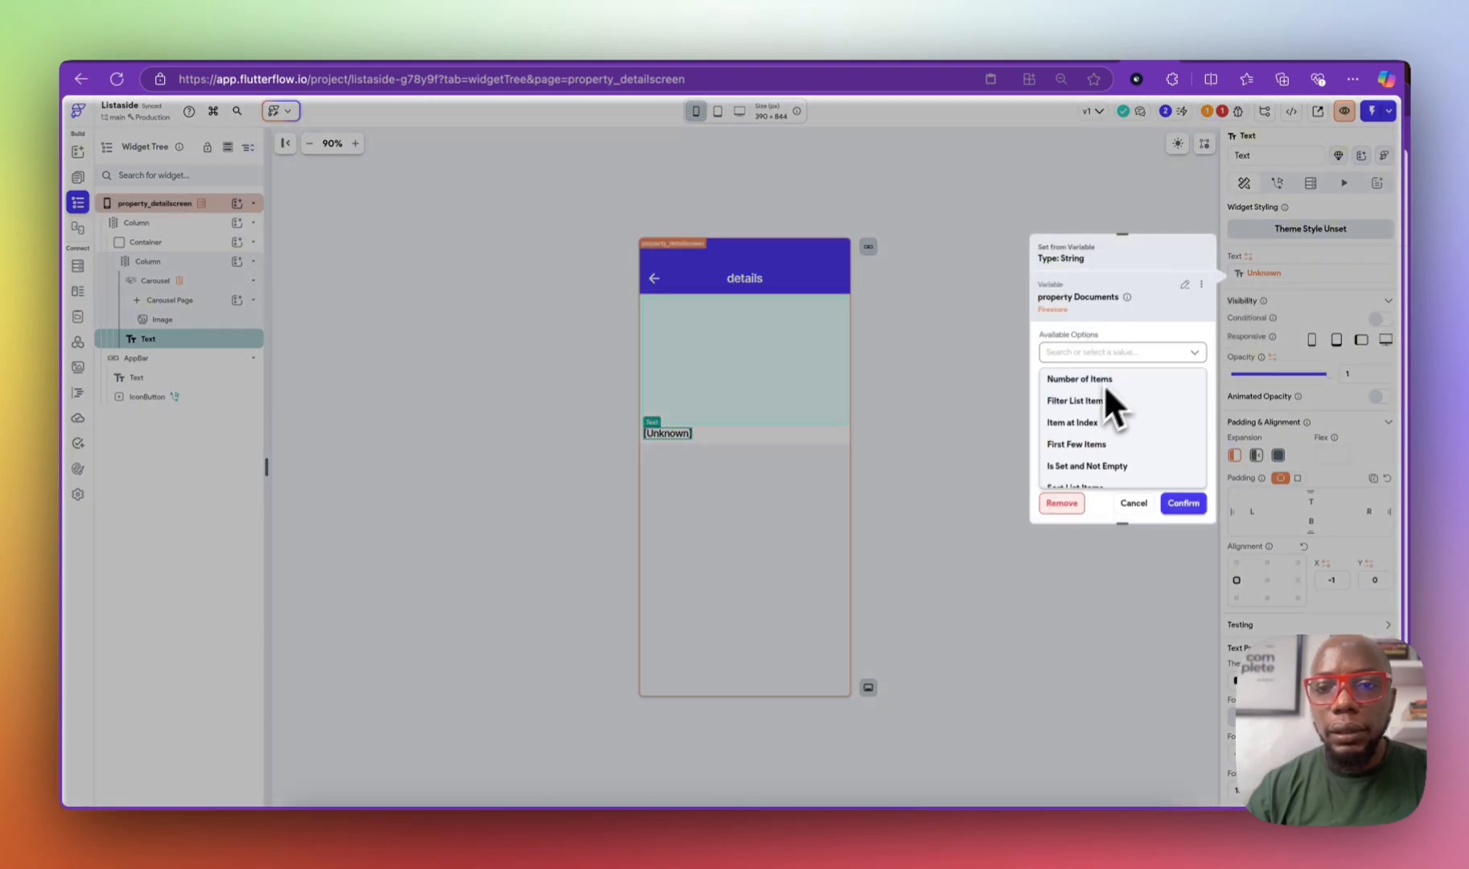
click(1062, 503)
click(1259, 275)
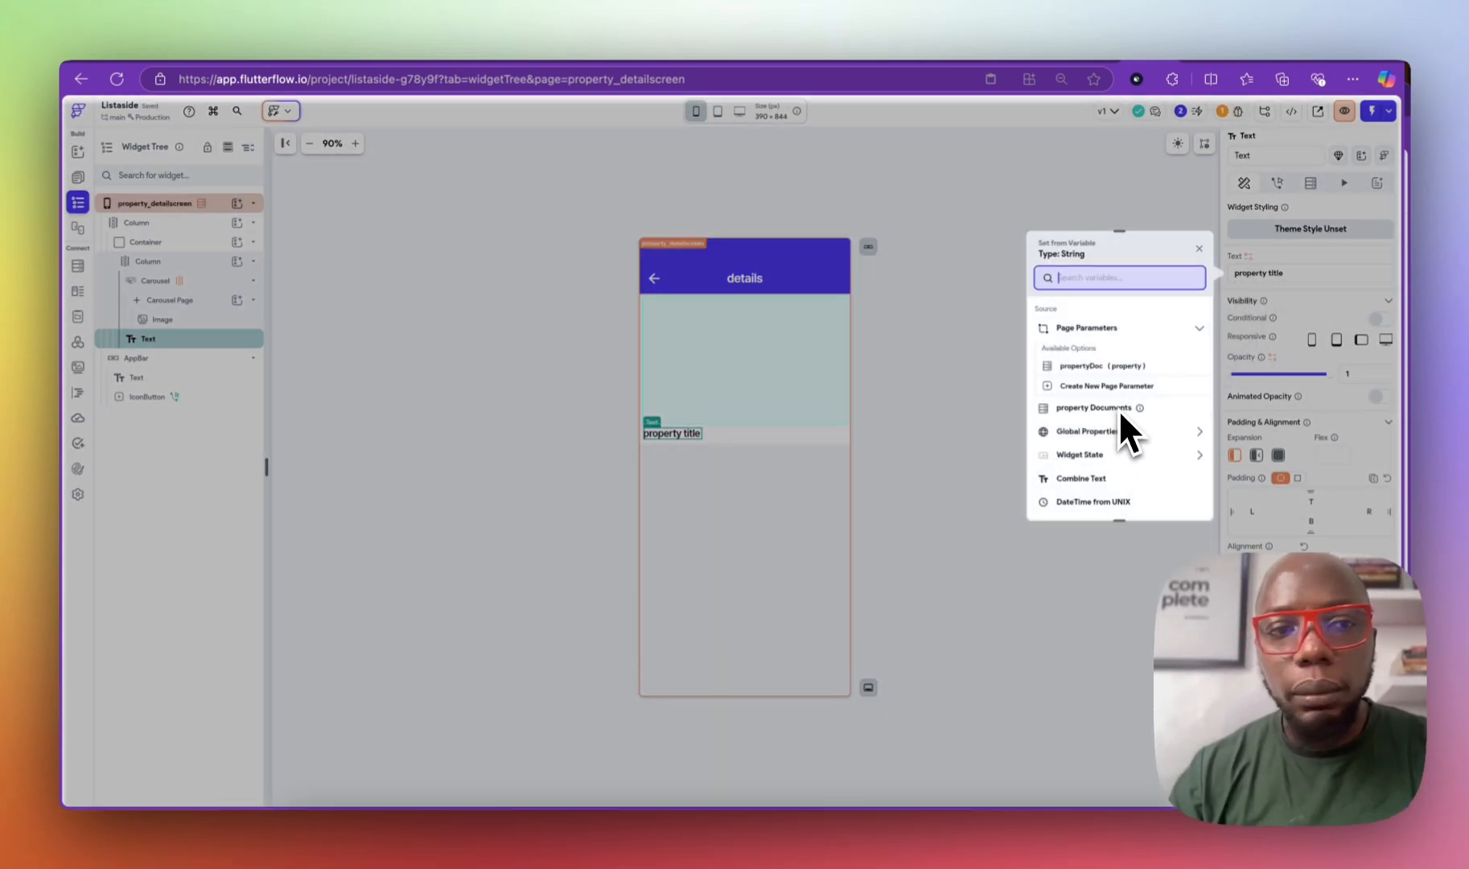
click(1116, 366)
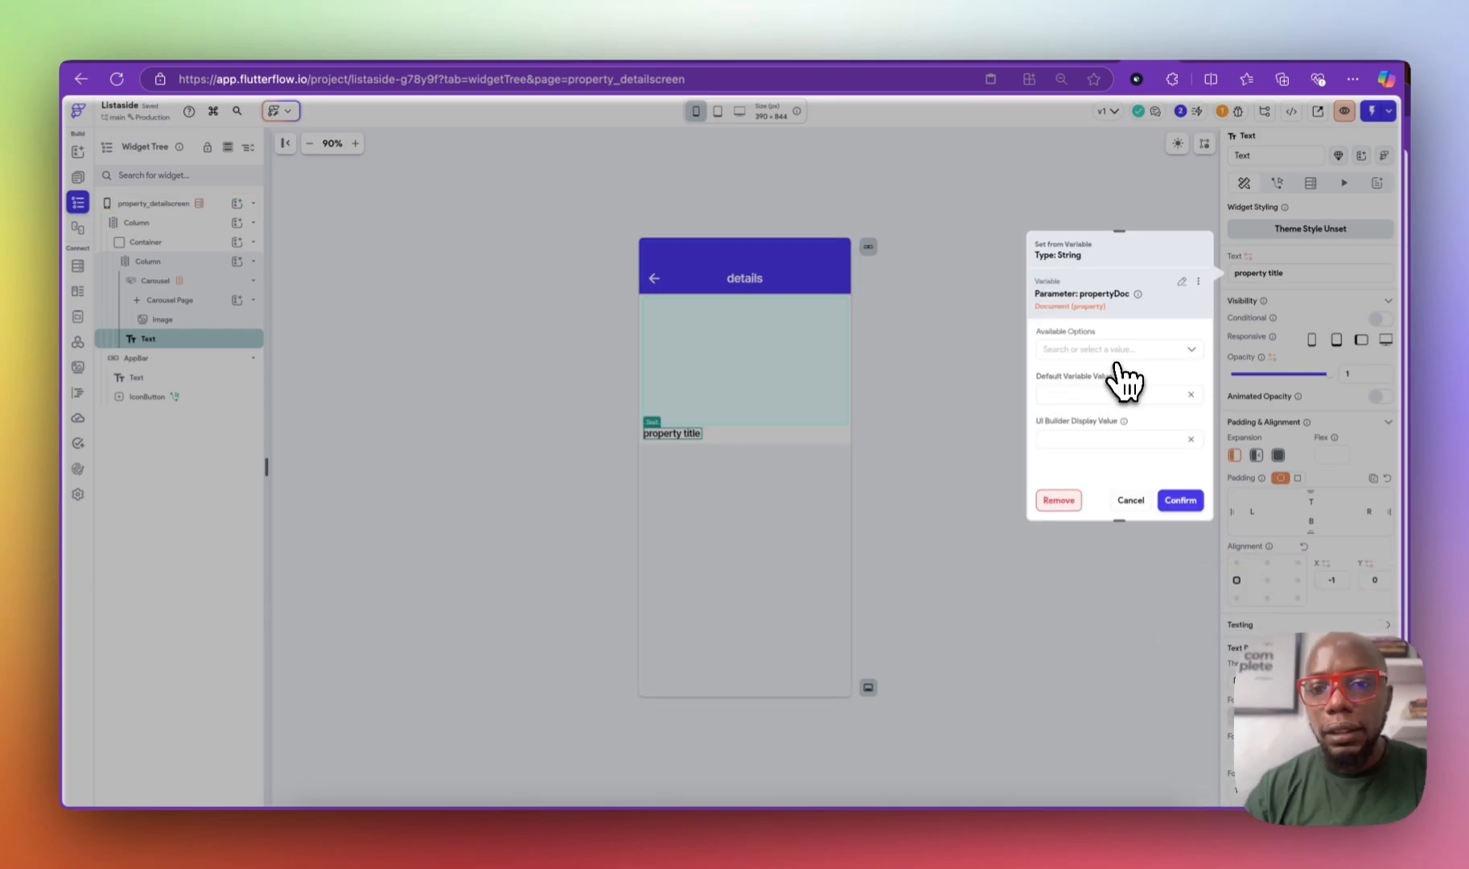
click(1101, 366)
click(1102, 377)
click(1091, 392)
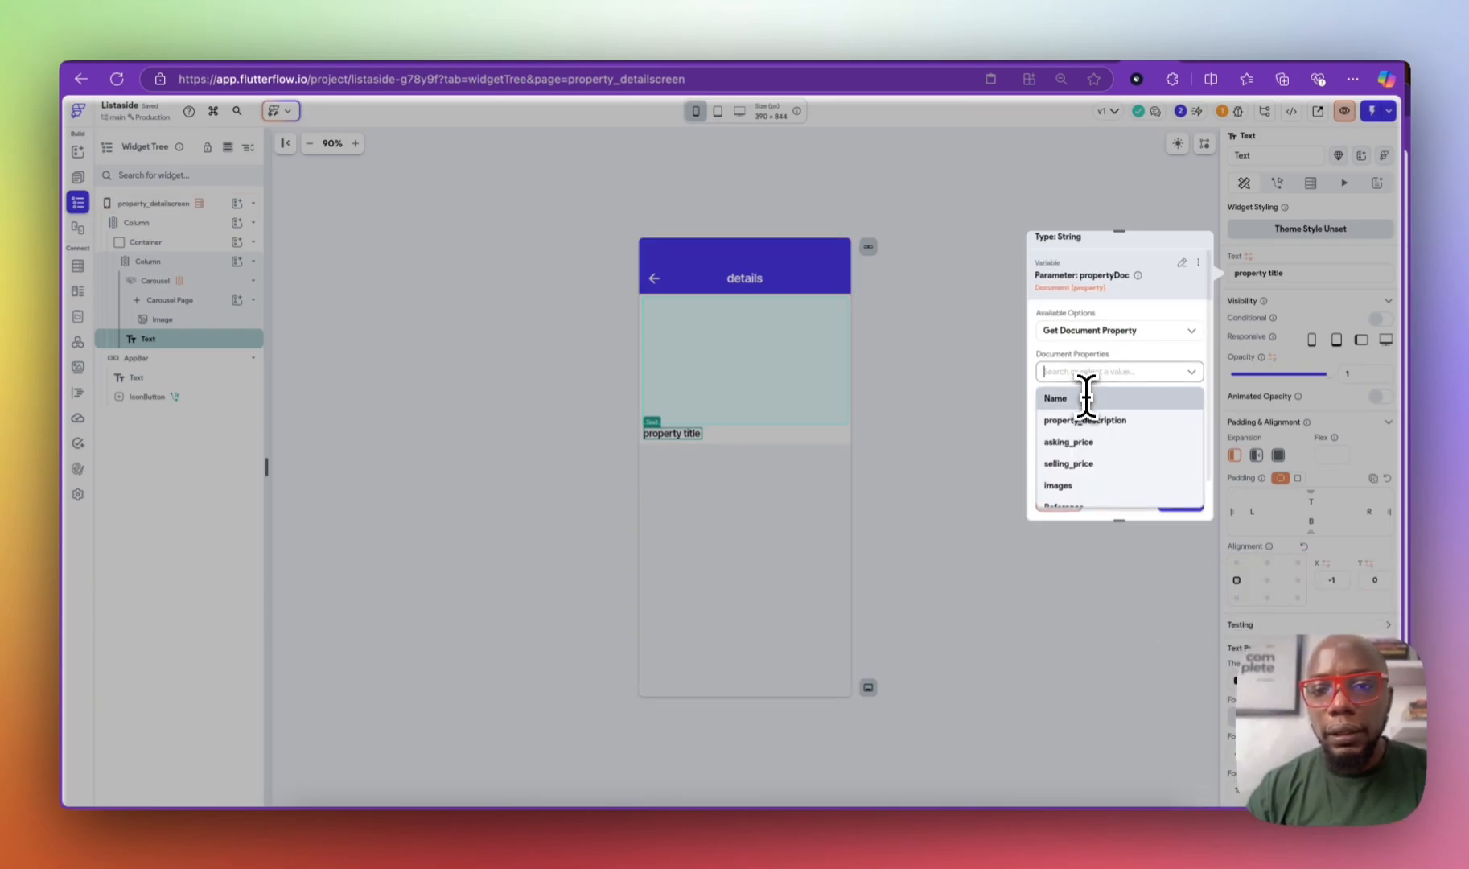
click(1085, 399)
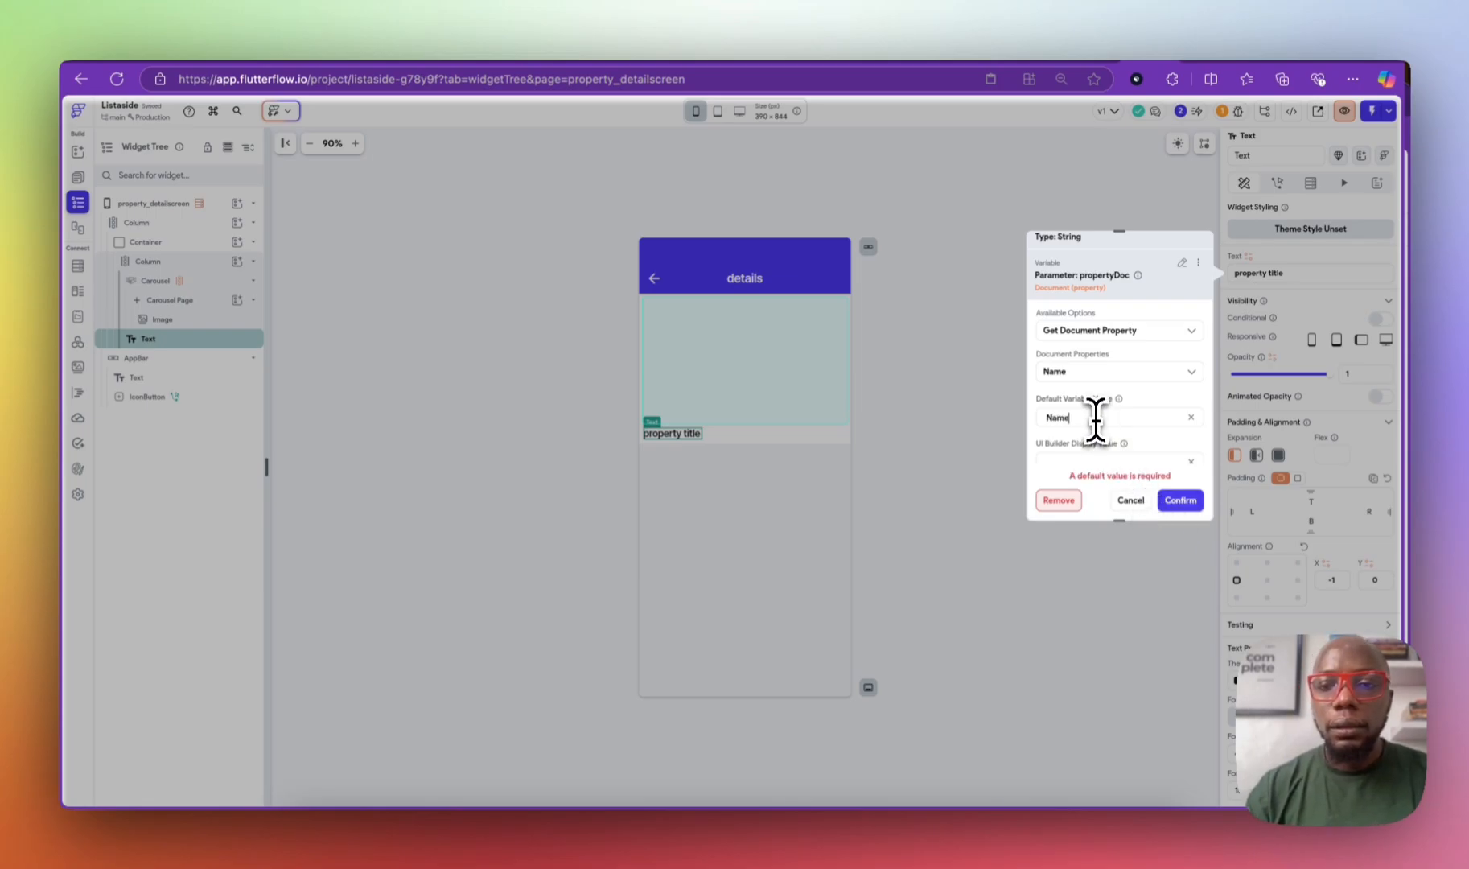
click(1180, 499)
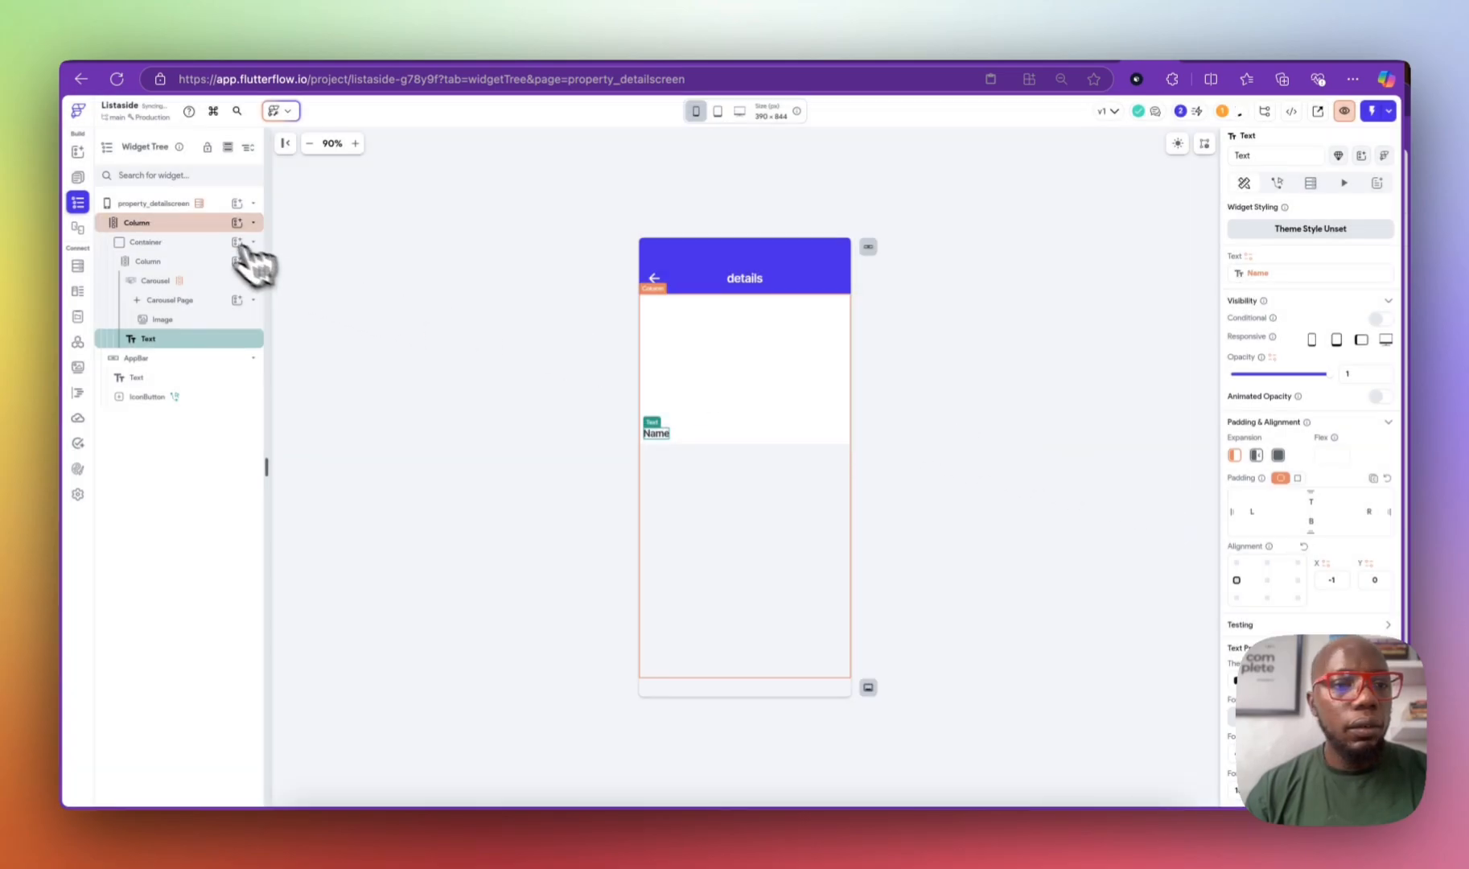
Step: Delete the page's property backend query and recheck the carousel's images binding
click(210, 211)
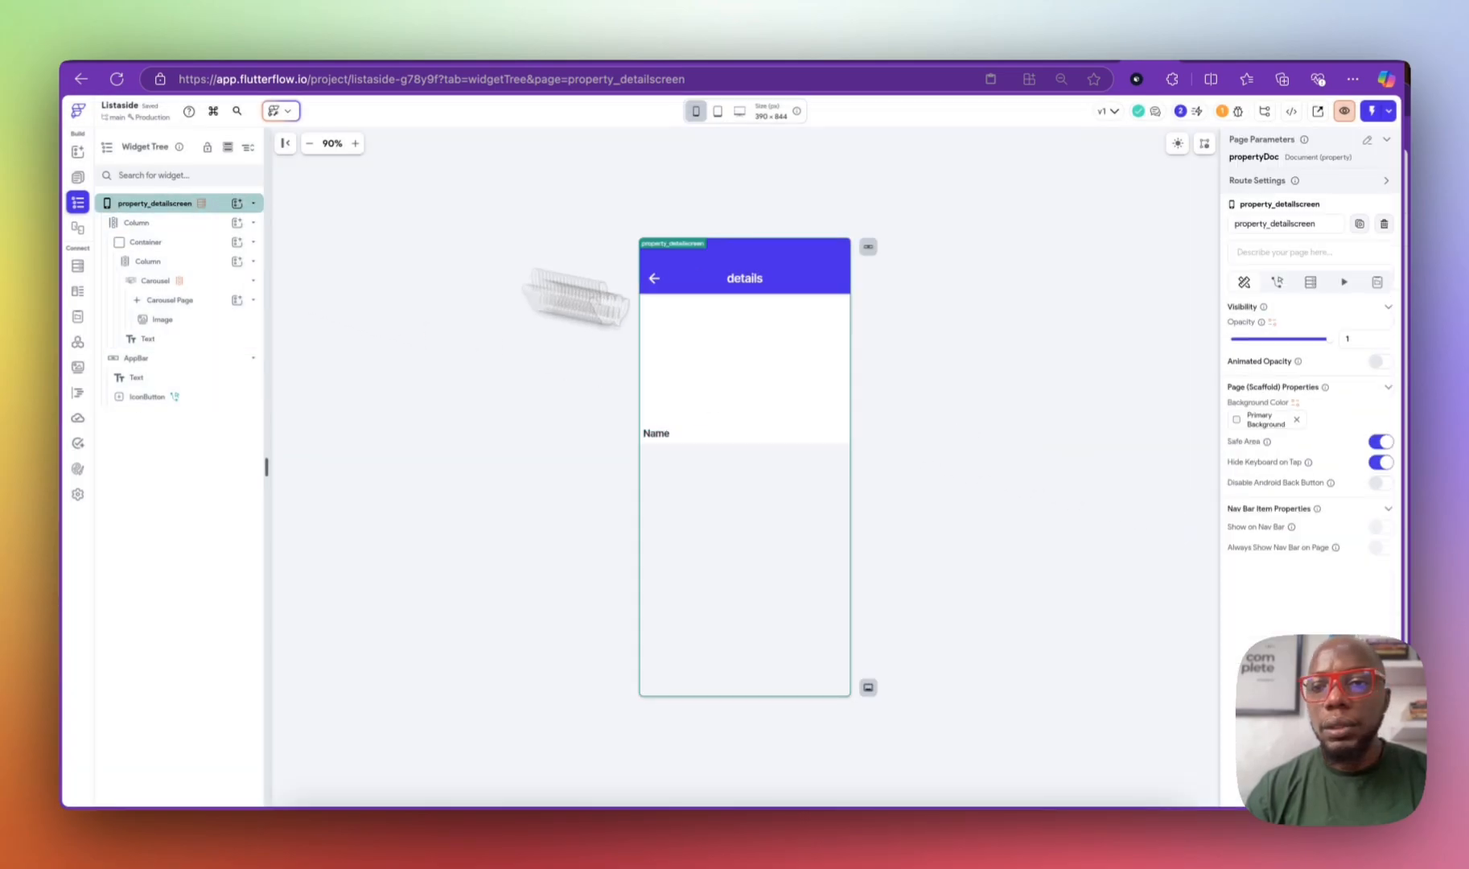
click(1310, 282)
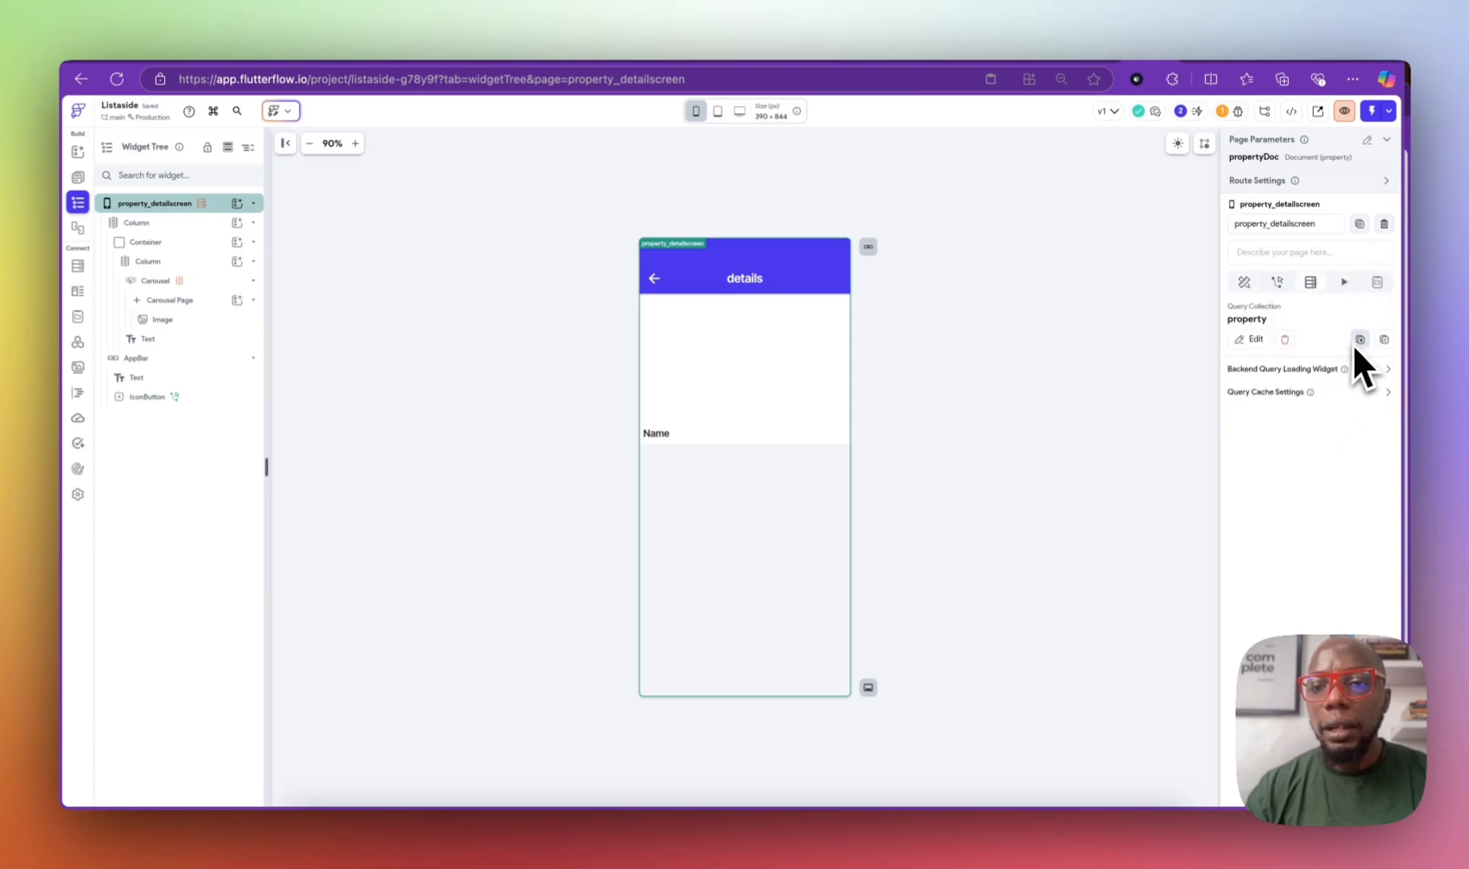
click(1285, 339)
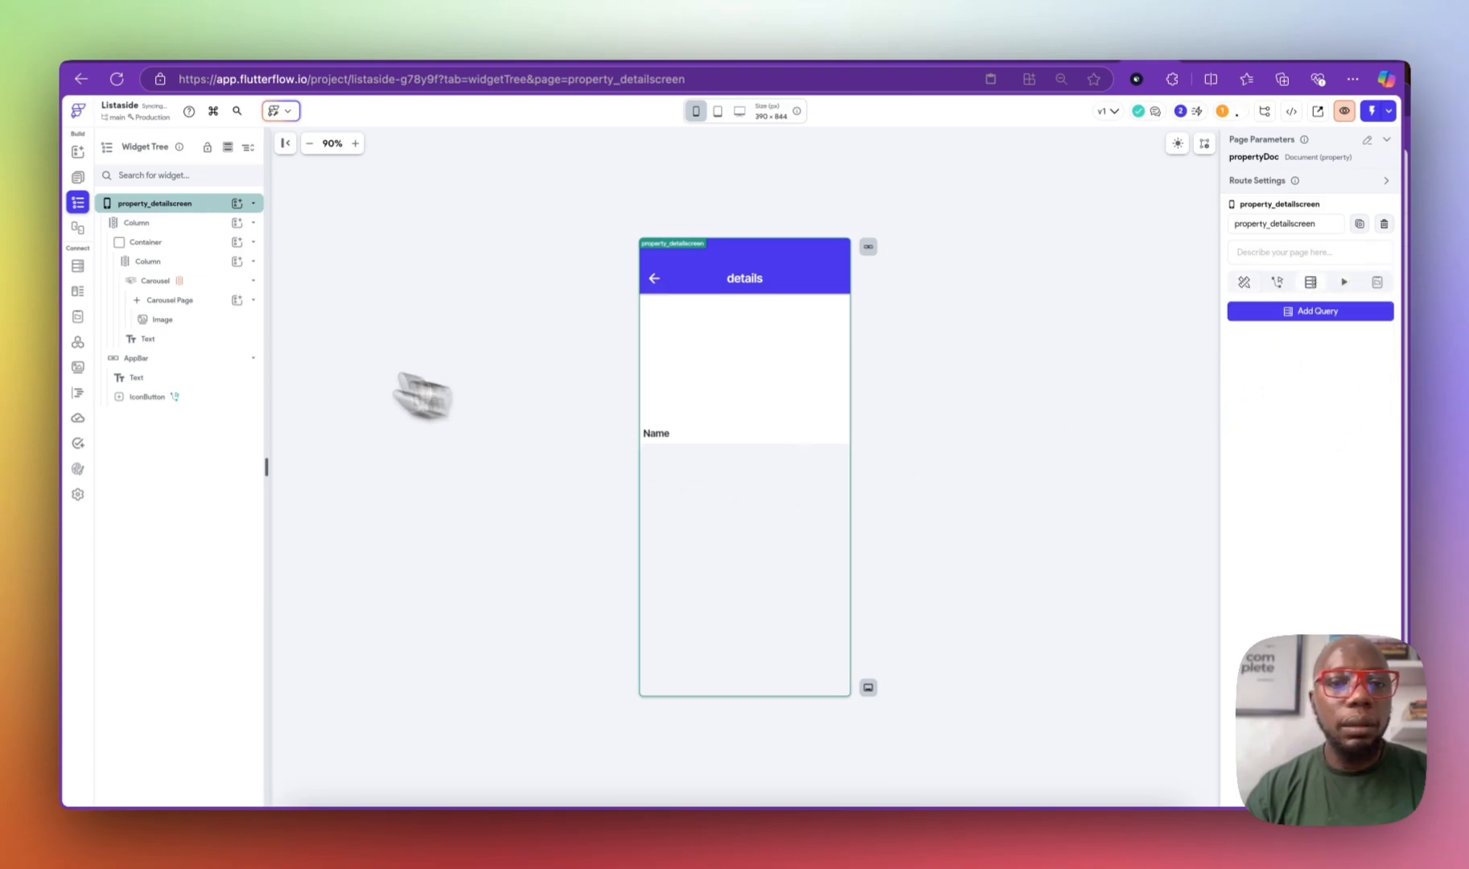
click(225, 282)
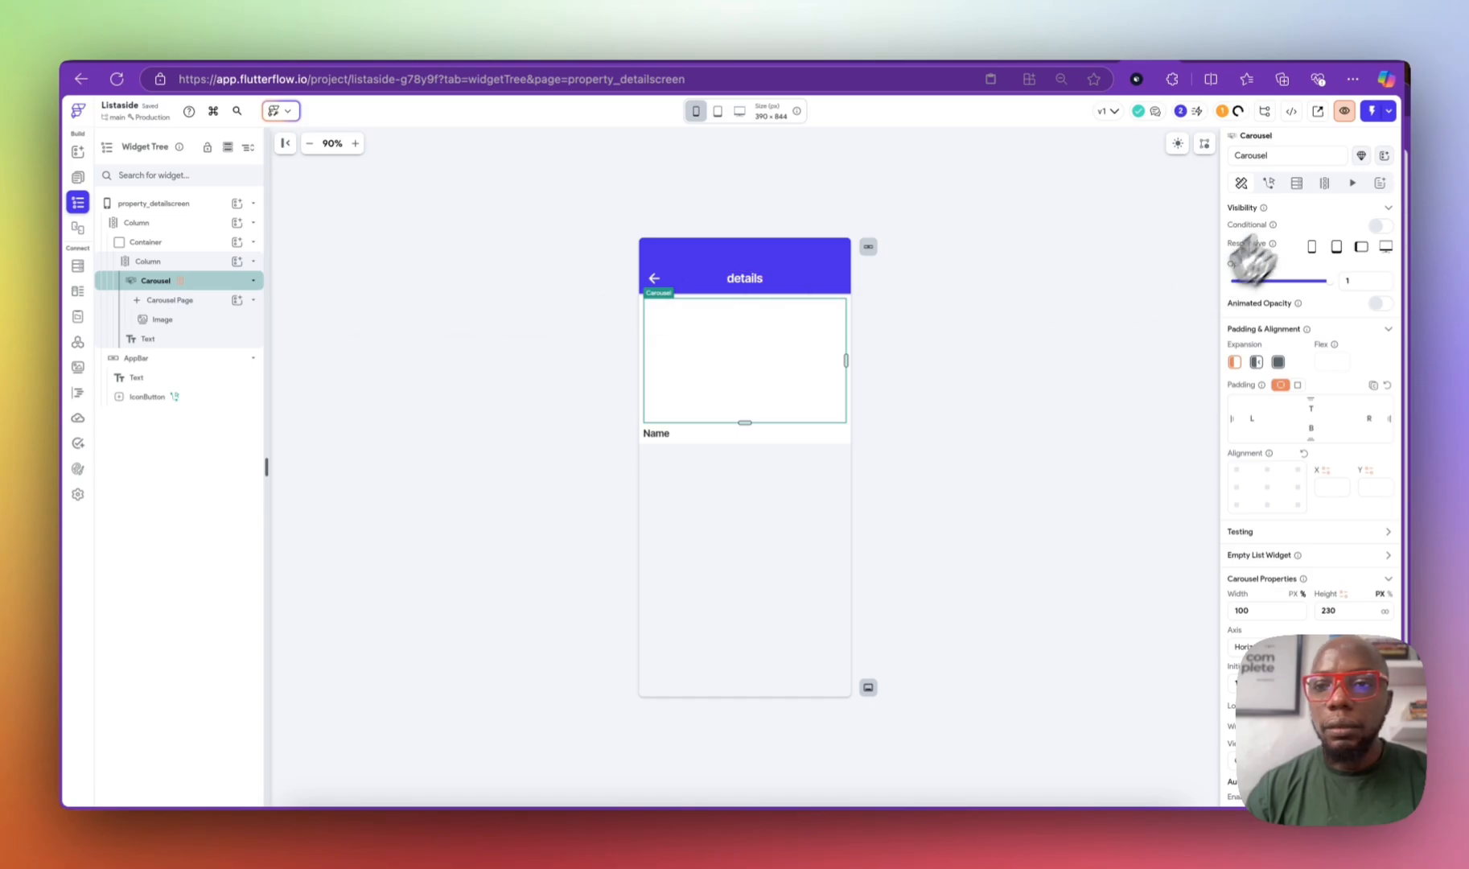
click(1324, 183)
click(1263, 320)
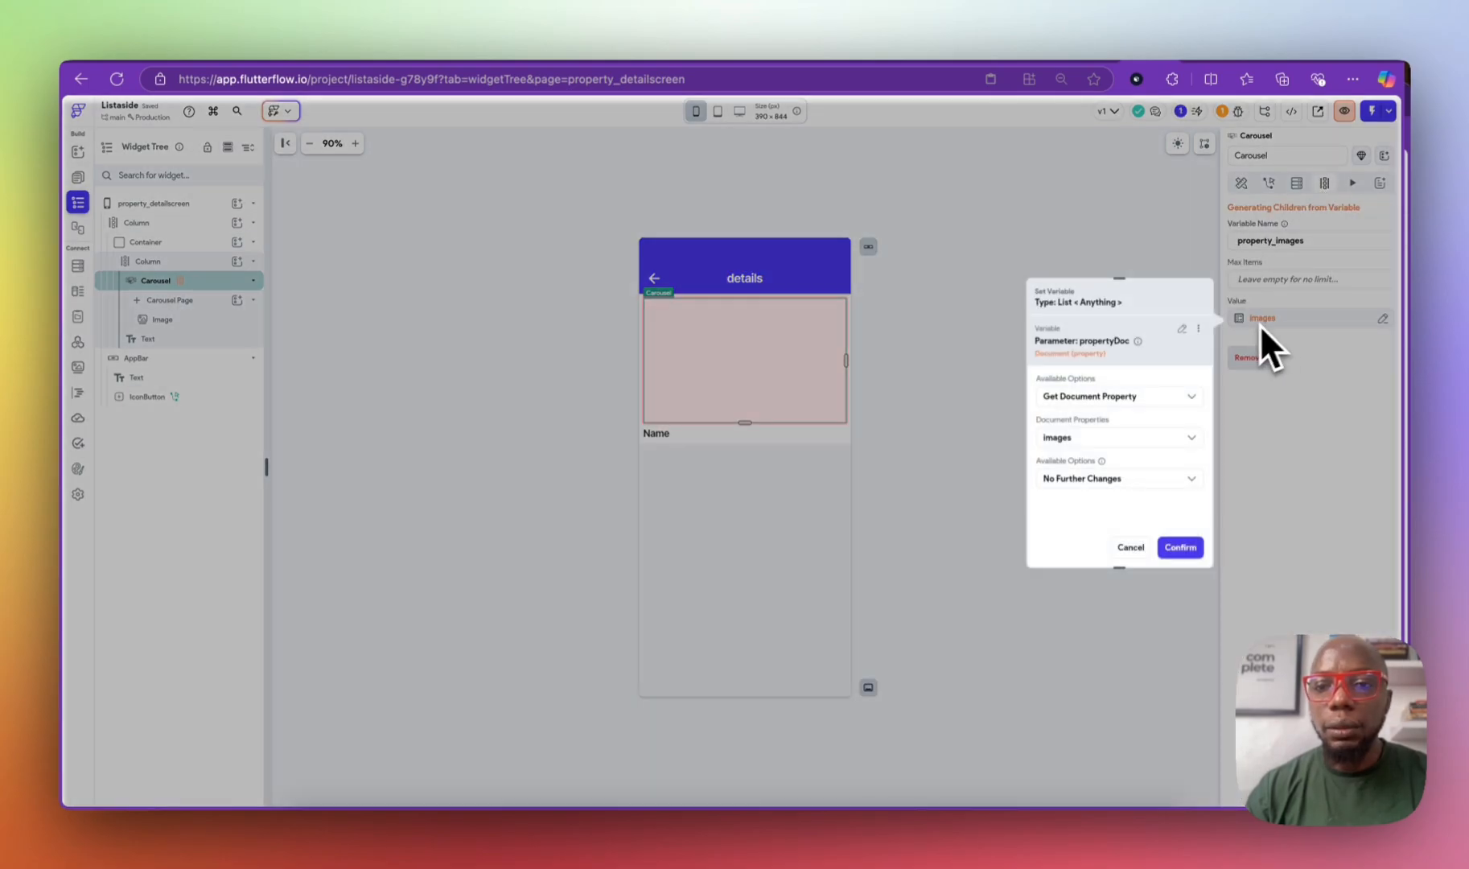
click(1132, 548)
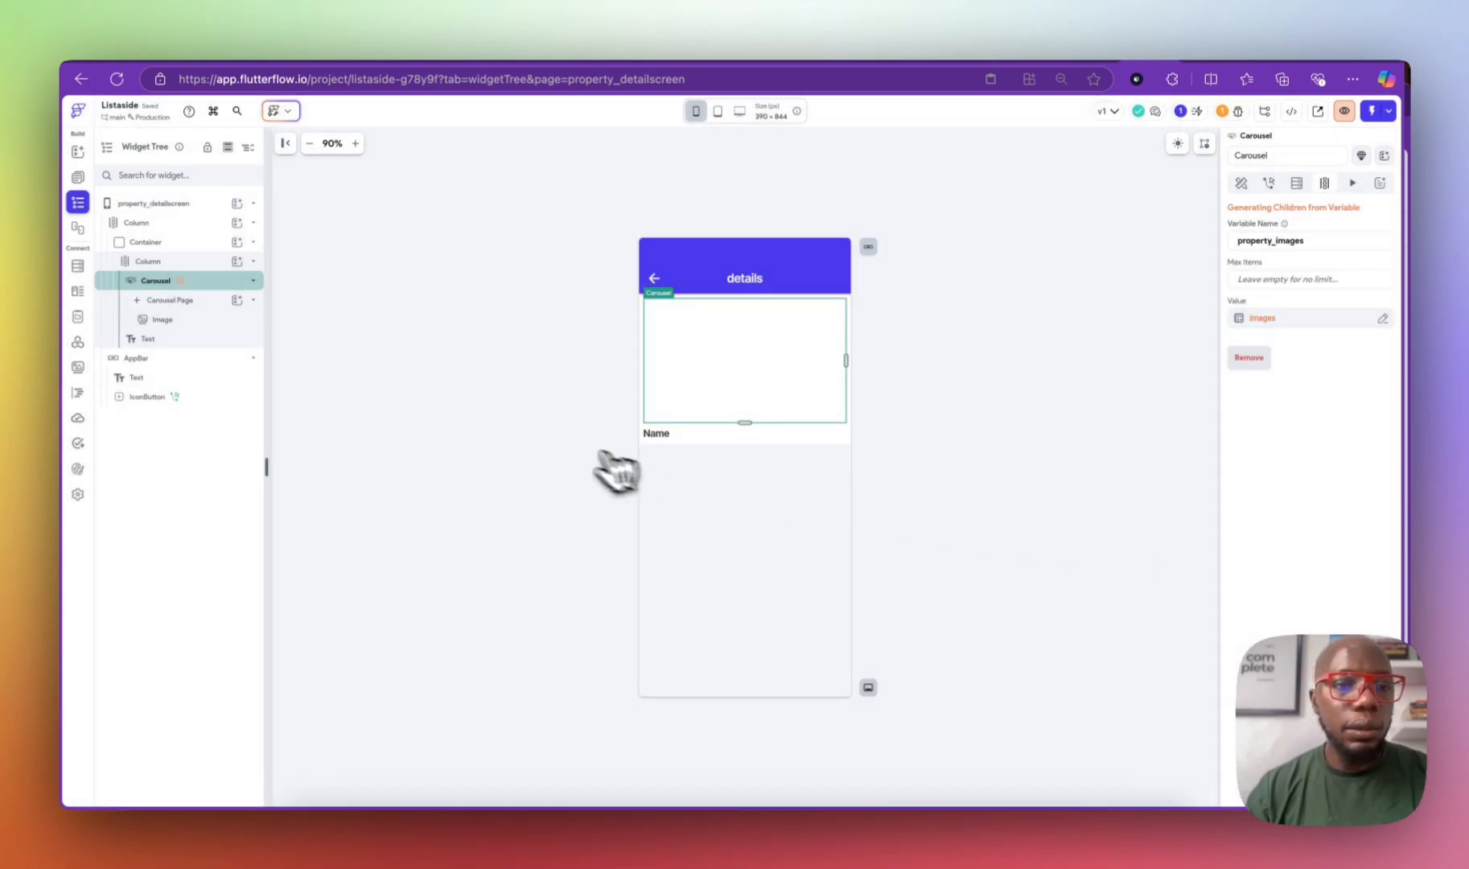
click(185, 341)
Step: Duplicate the Name text, give it a smaller body style, and bind it to property_description
key(super+d)
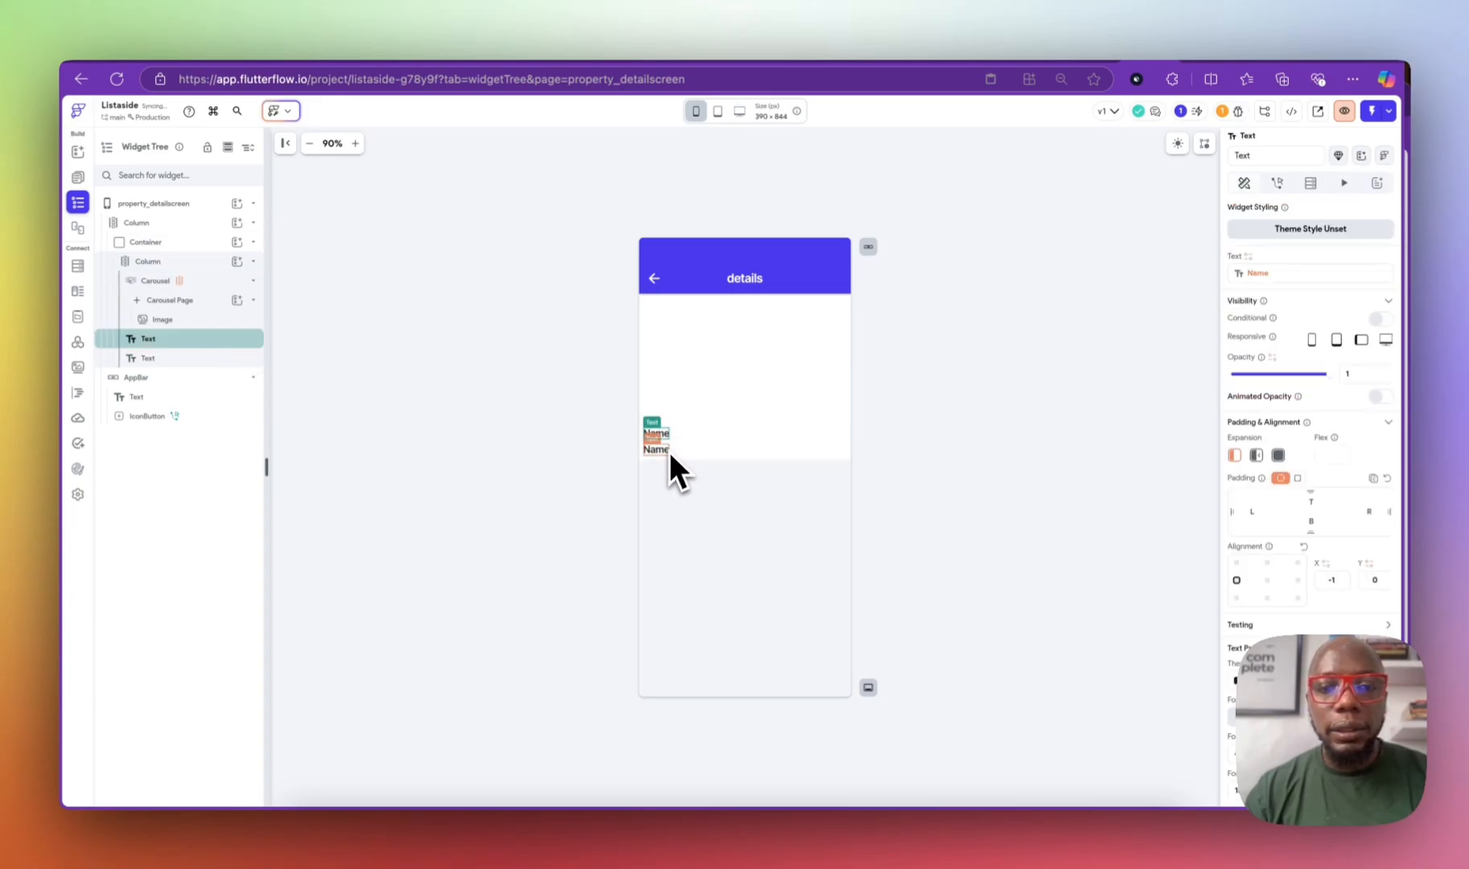
click(668, 449)
click(1242, 681)
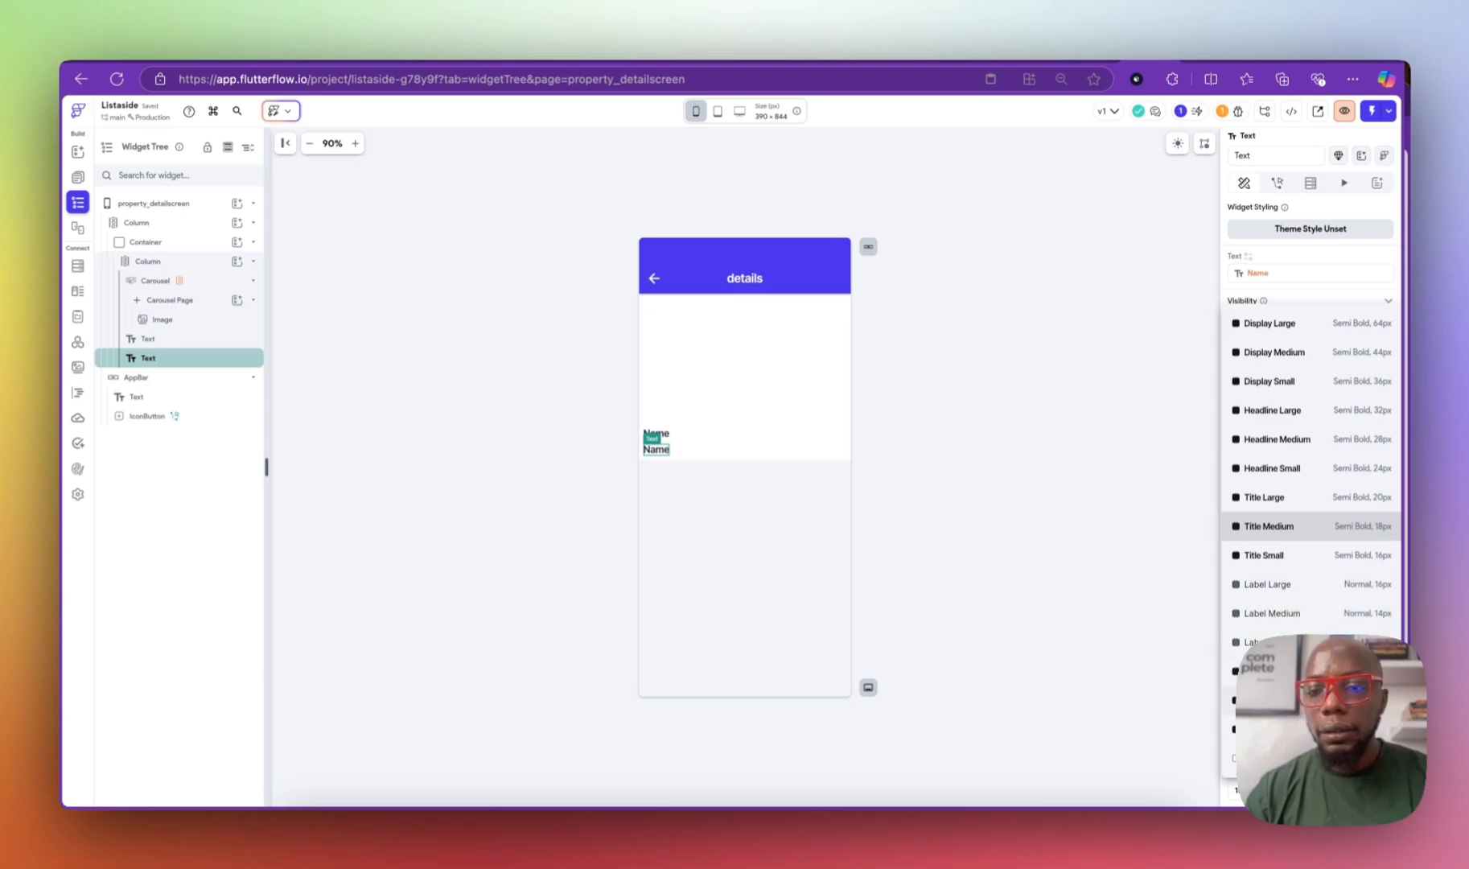
click(1286, 700)
click(1255, 276)
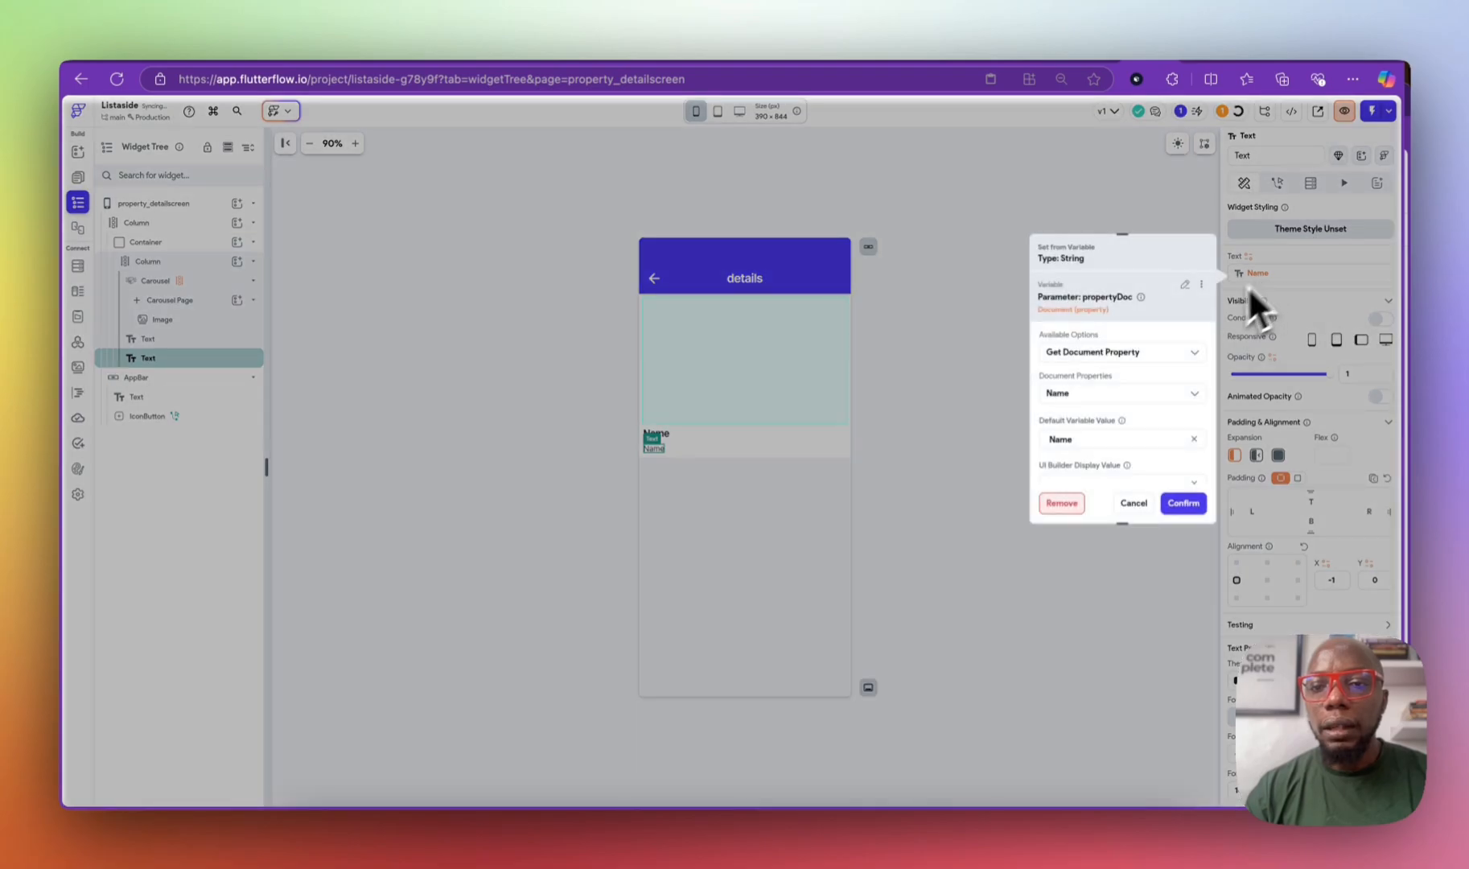
click(1088, 354)
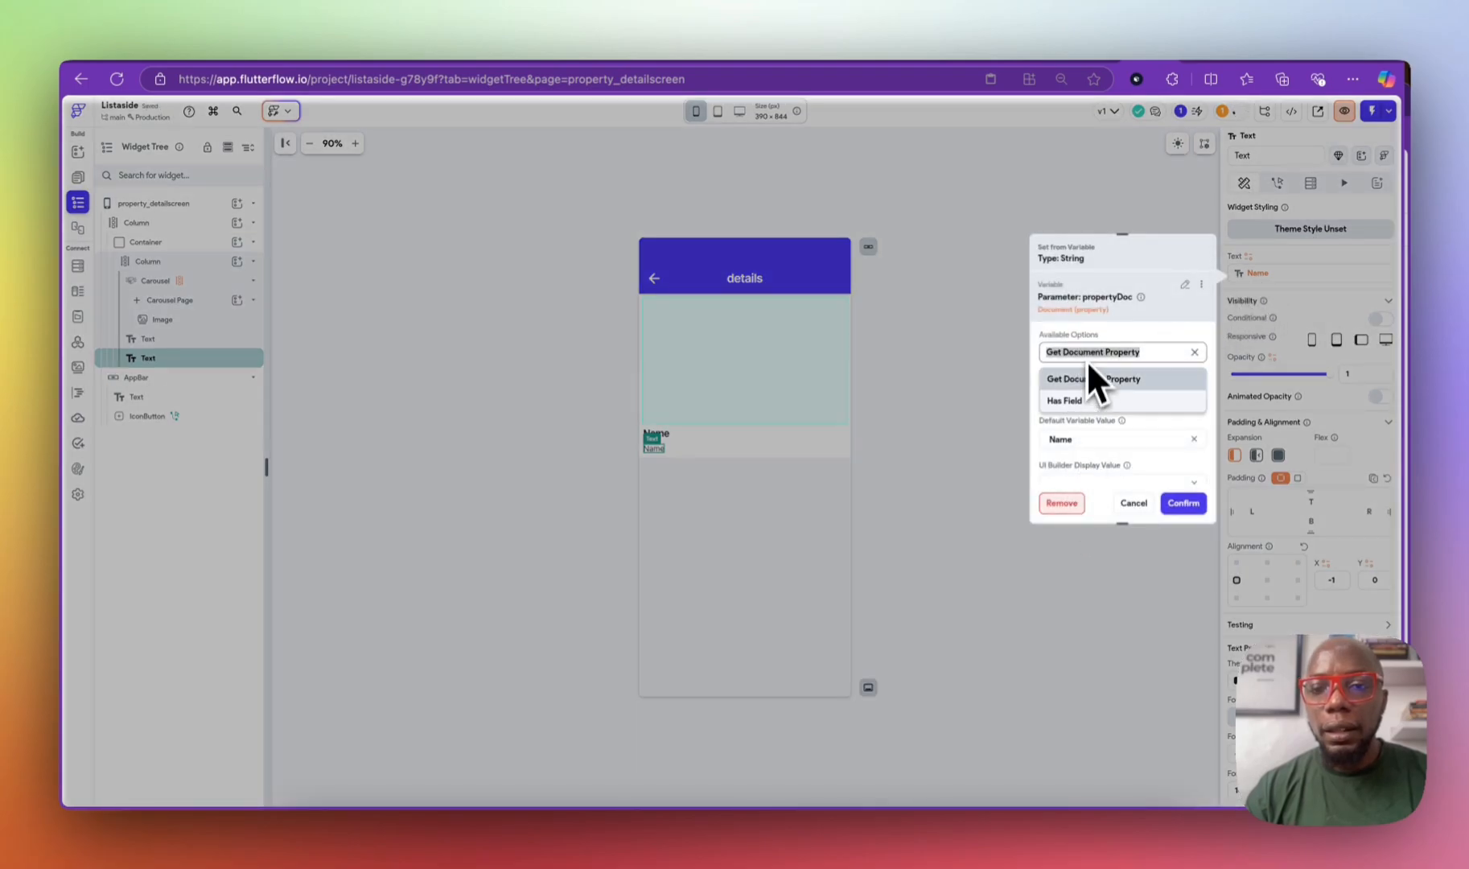
click(1111, 432)
click(1114, 392)
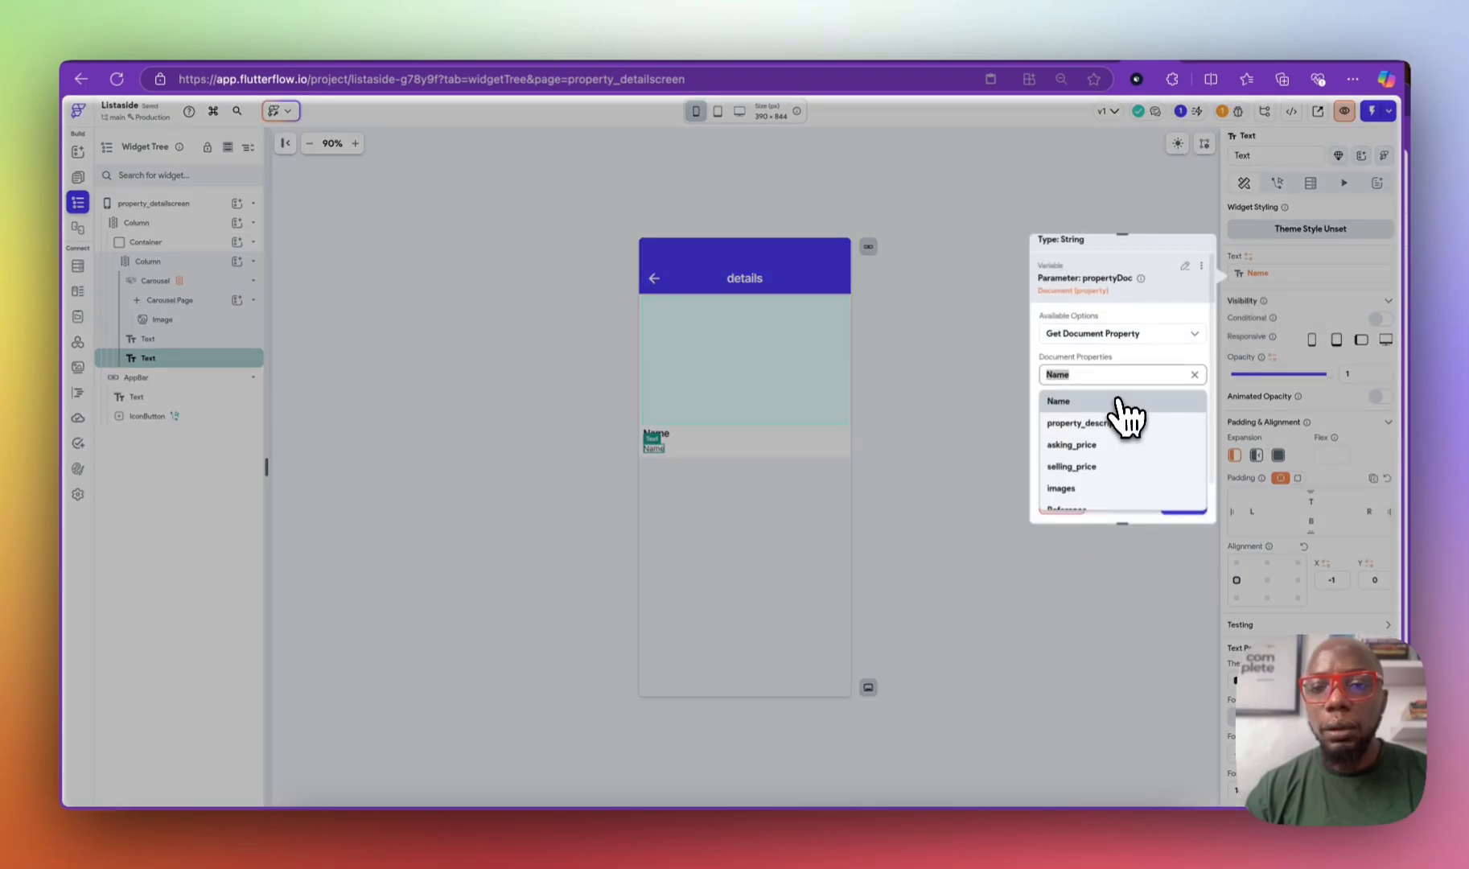
click(1109, 421)
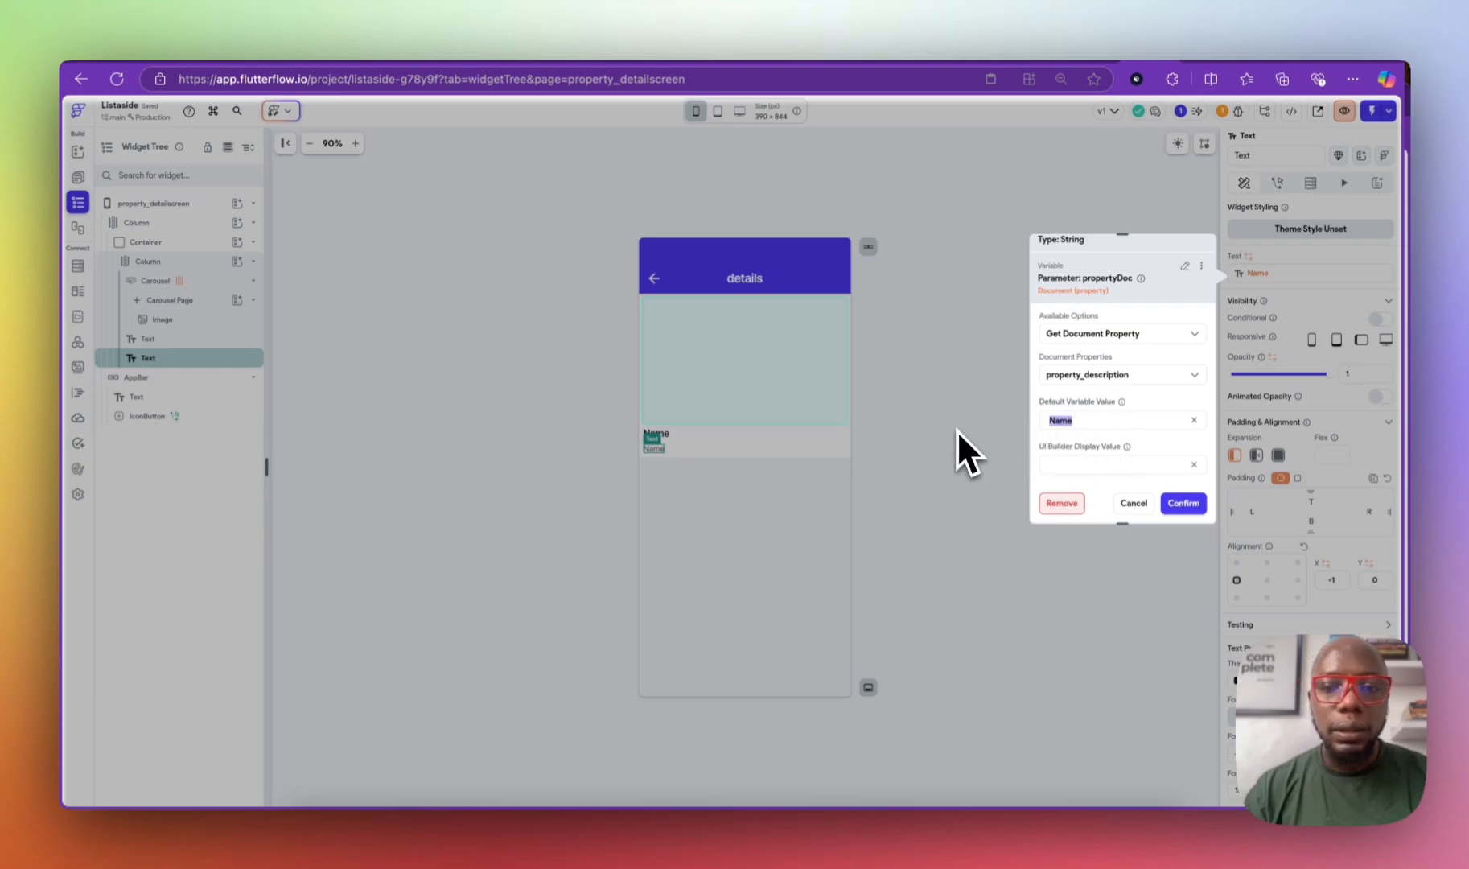
text(description)
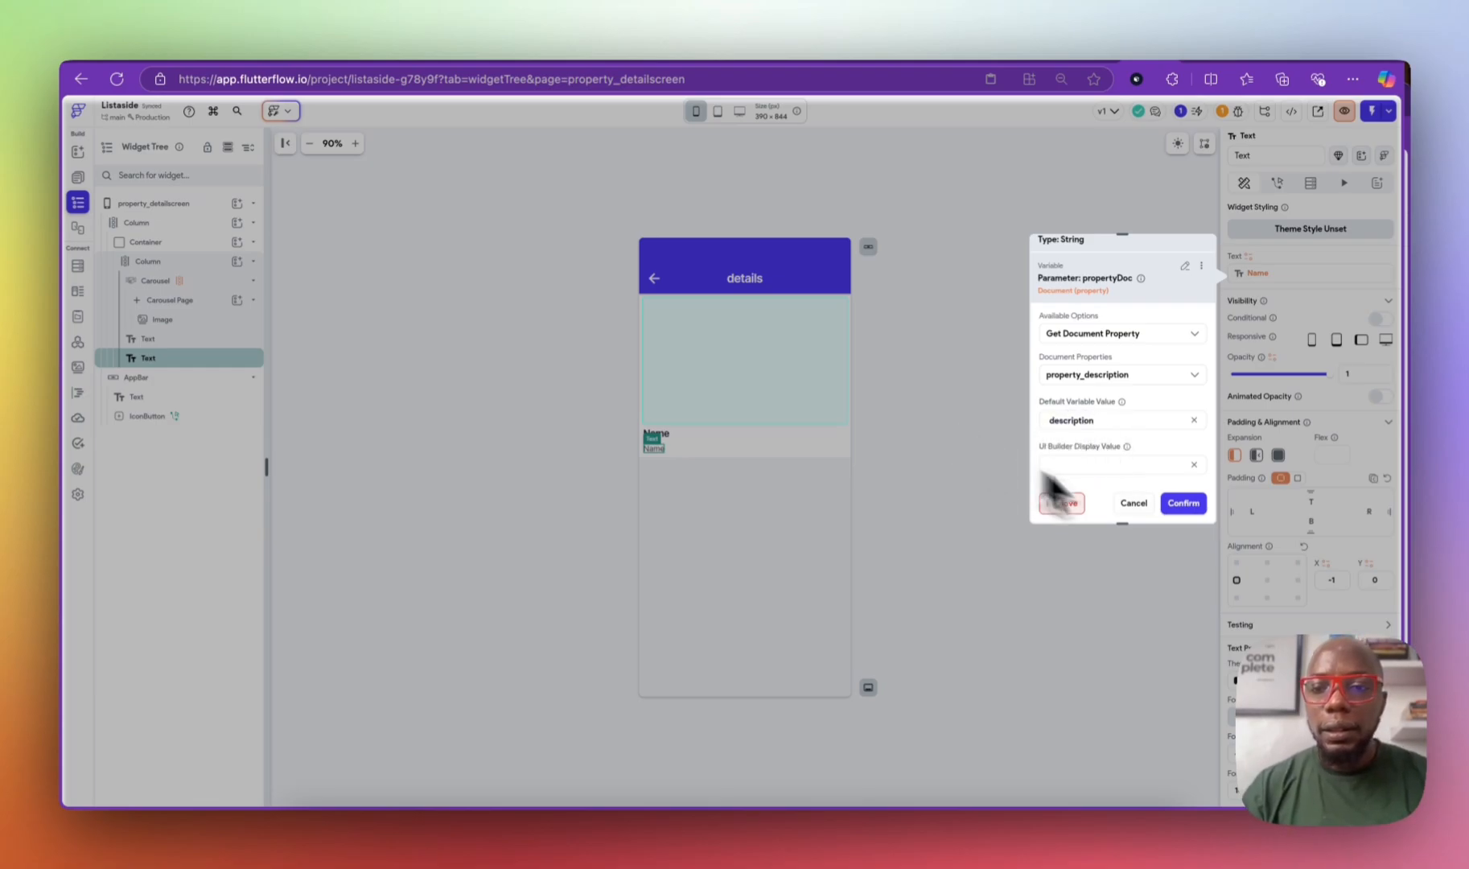
click(1181, 504)
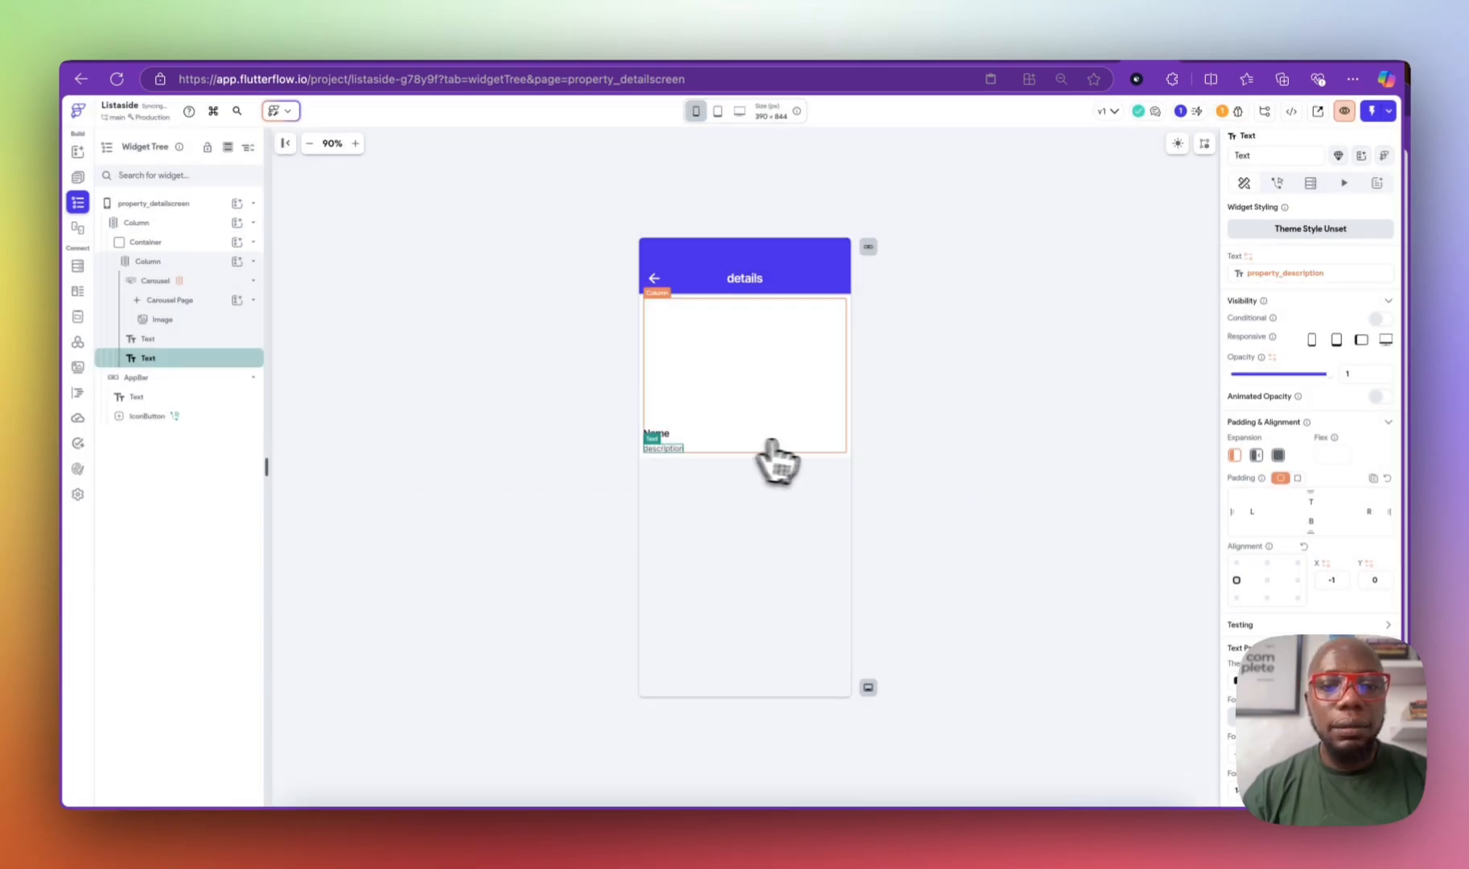
Step: Add another Name duplicate bound to selling_price and align it right
click(669, 436)
key(super+d)
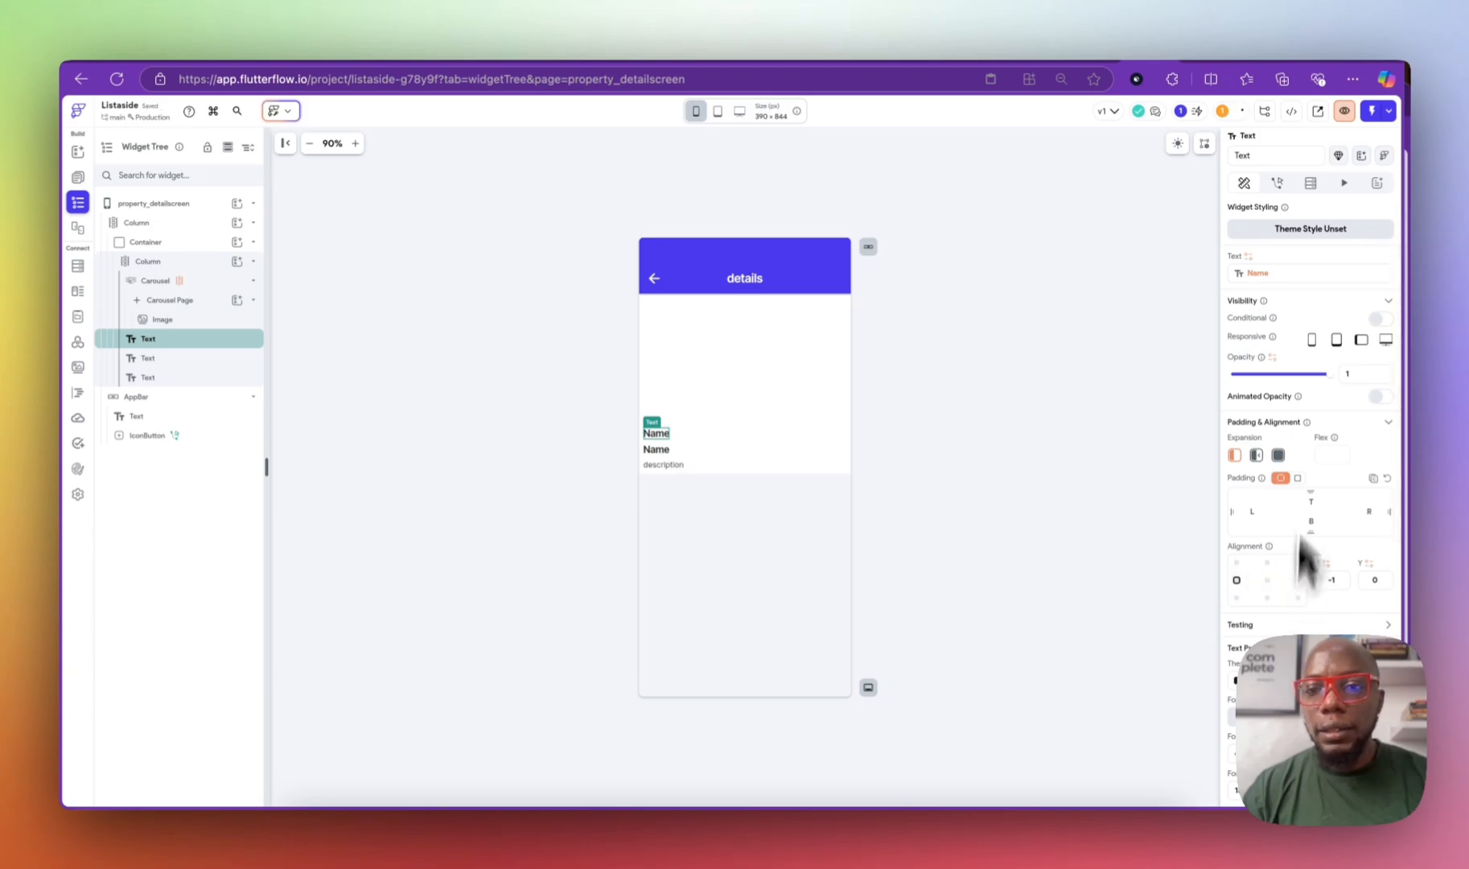
click(1258, 275)
click(1093, 393)
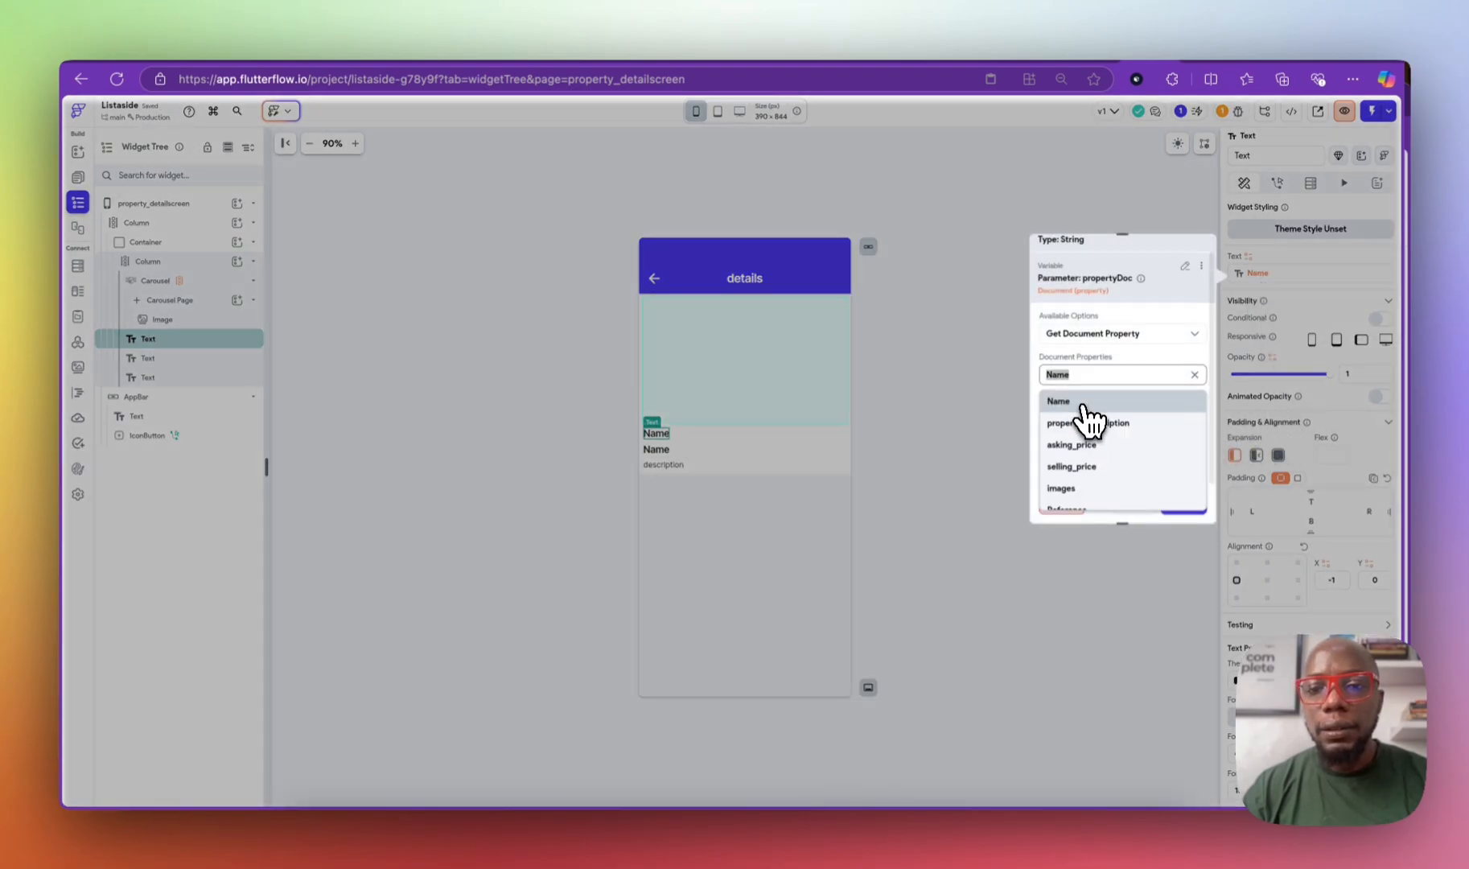
click(1092, 470)
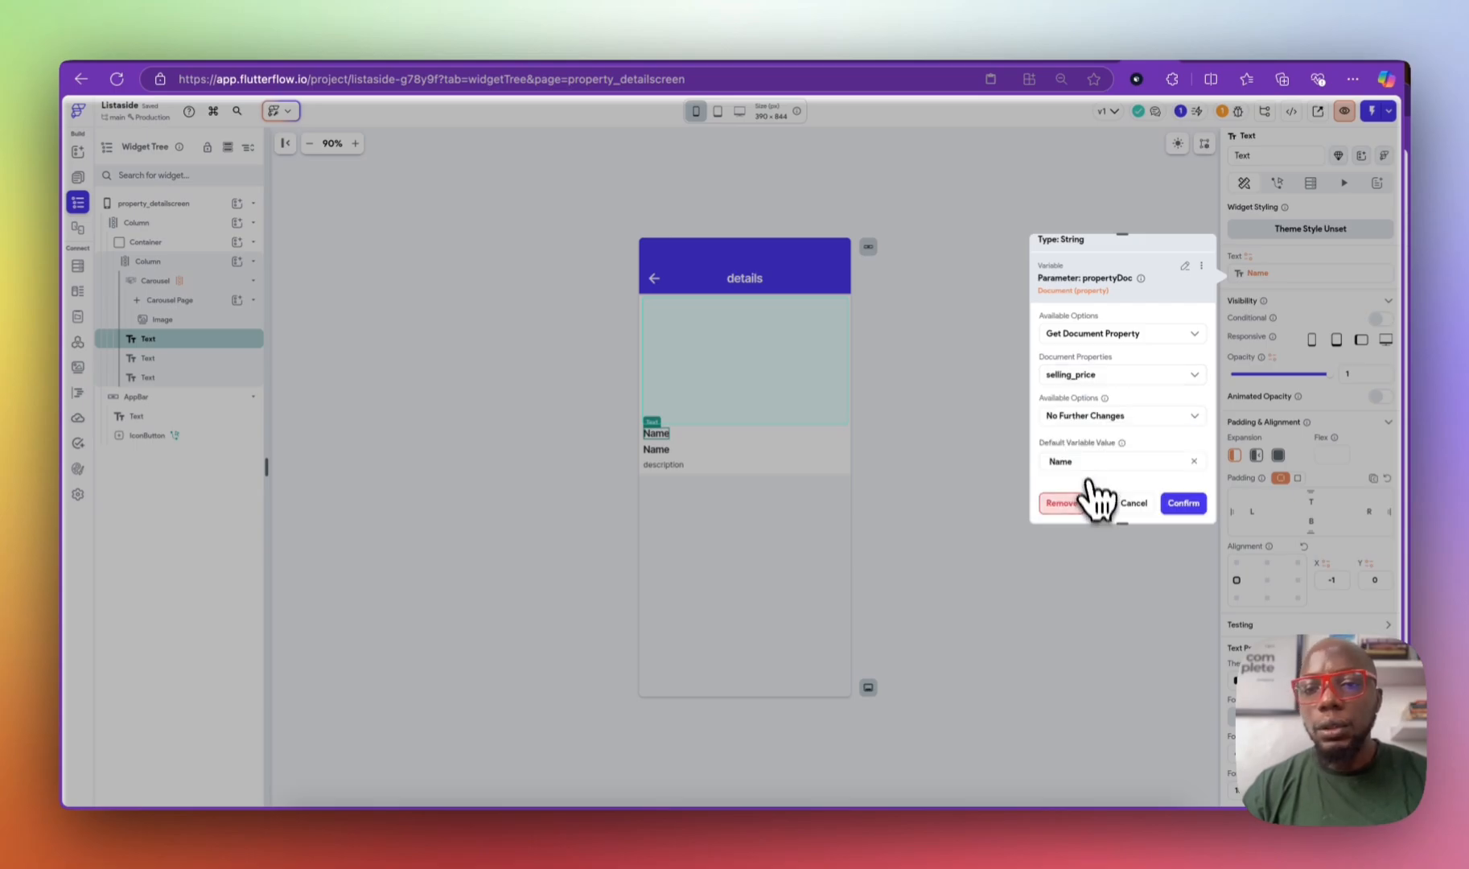
click(1183, 503)
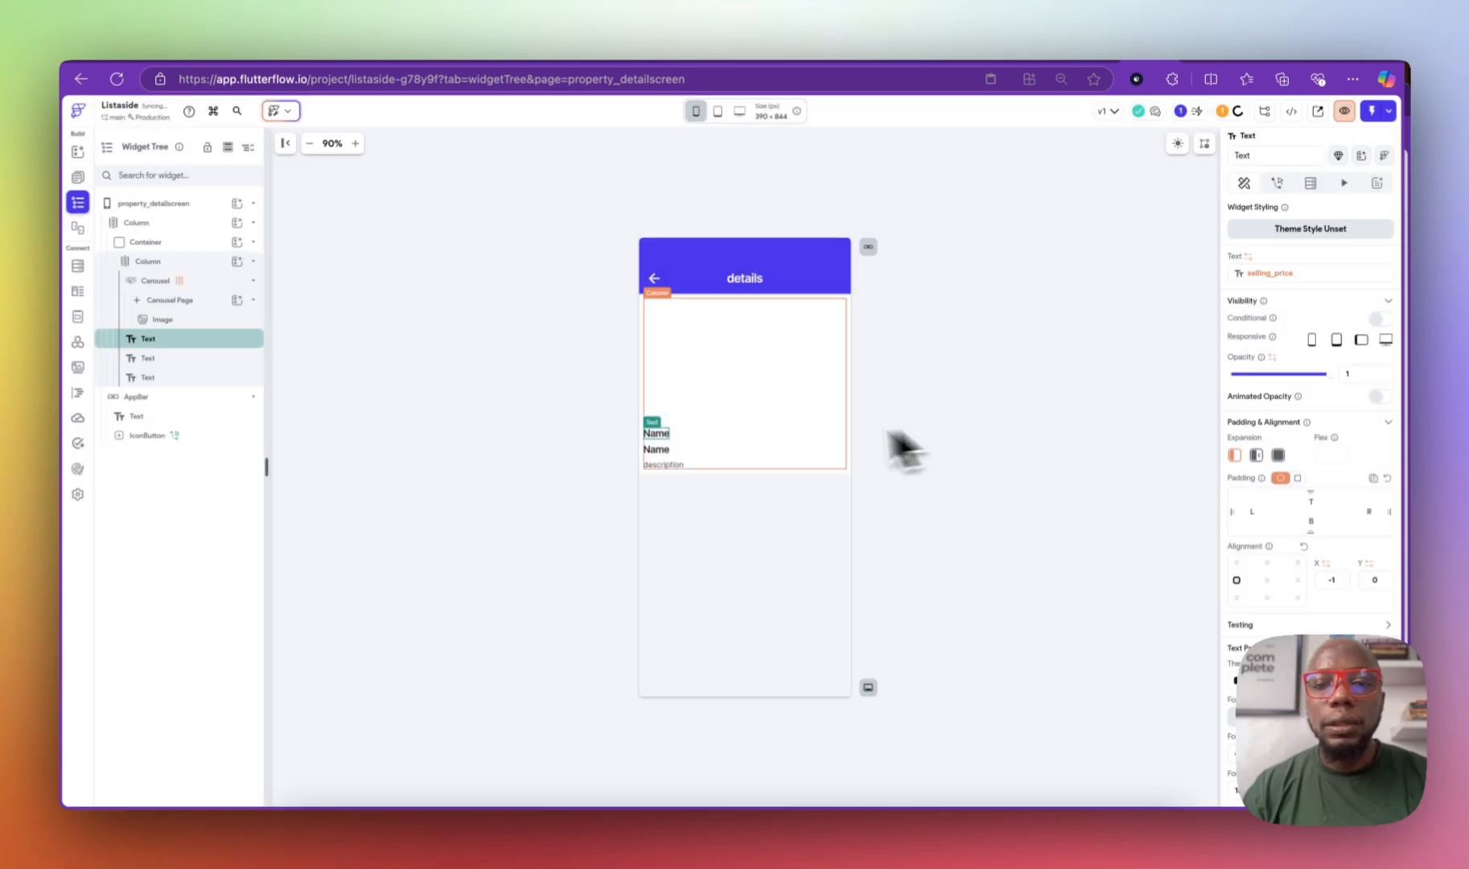
click(1297, 579)
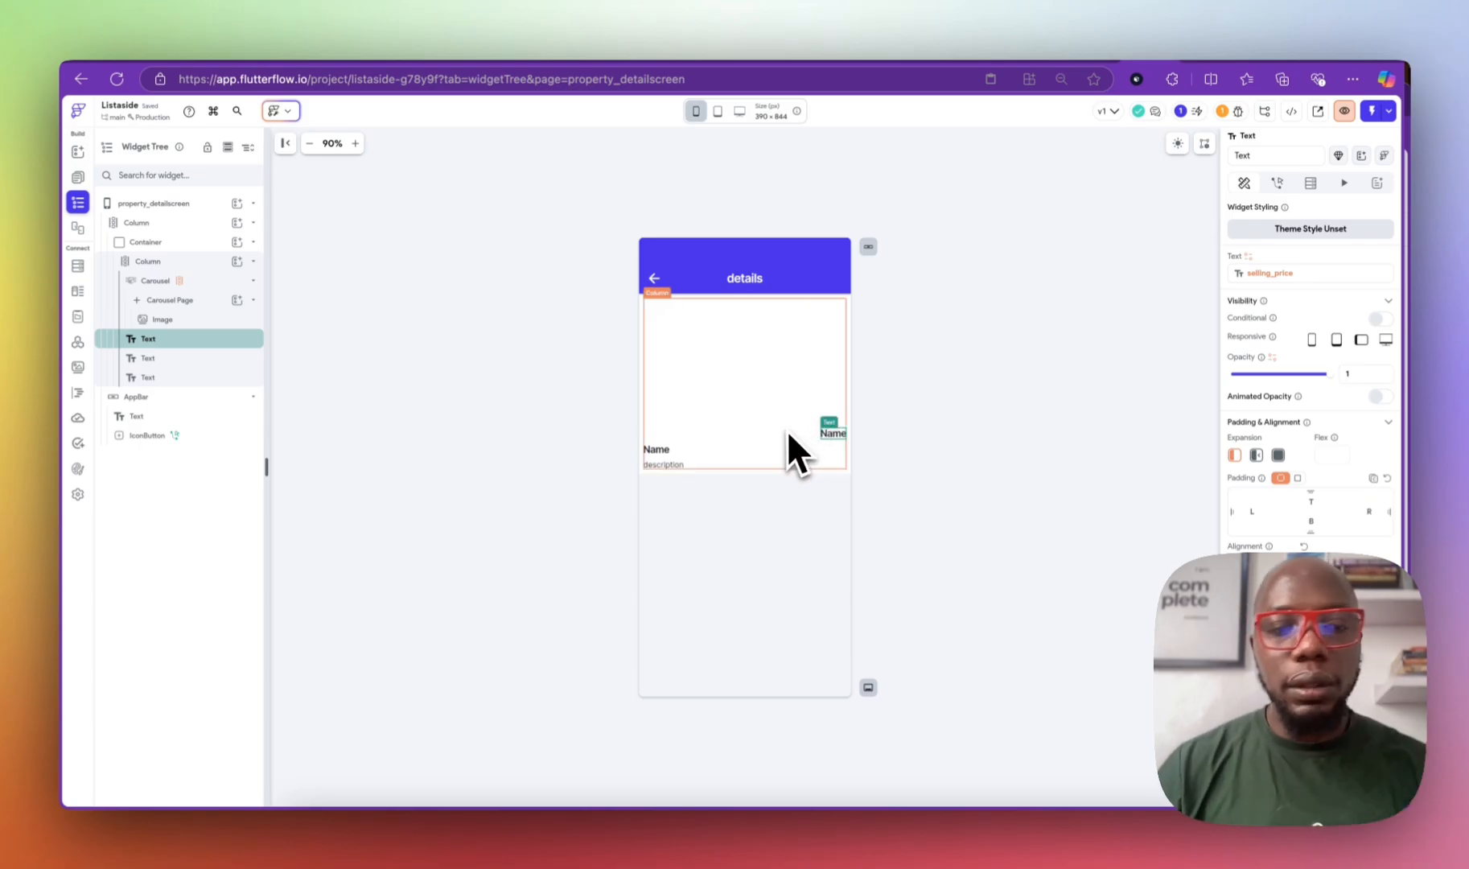
Step: Format the selling price as a custom currency number with '$' as default value
click(1285, 274)
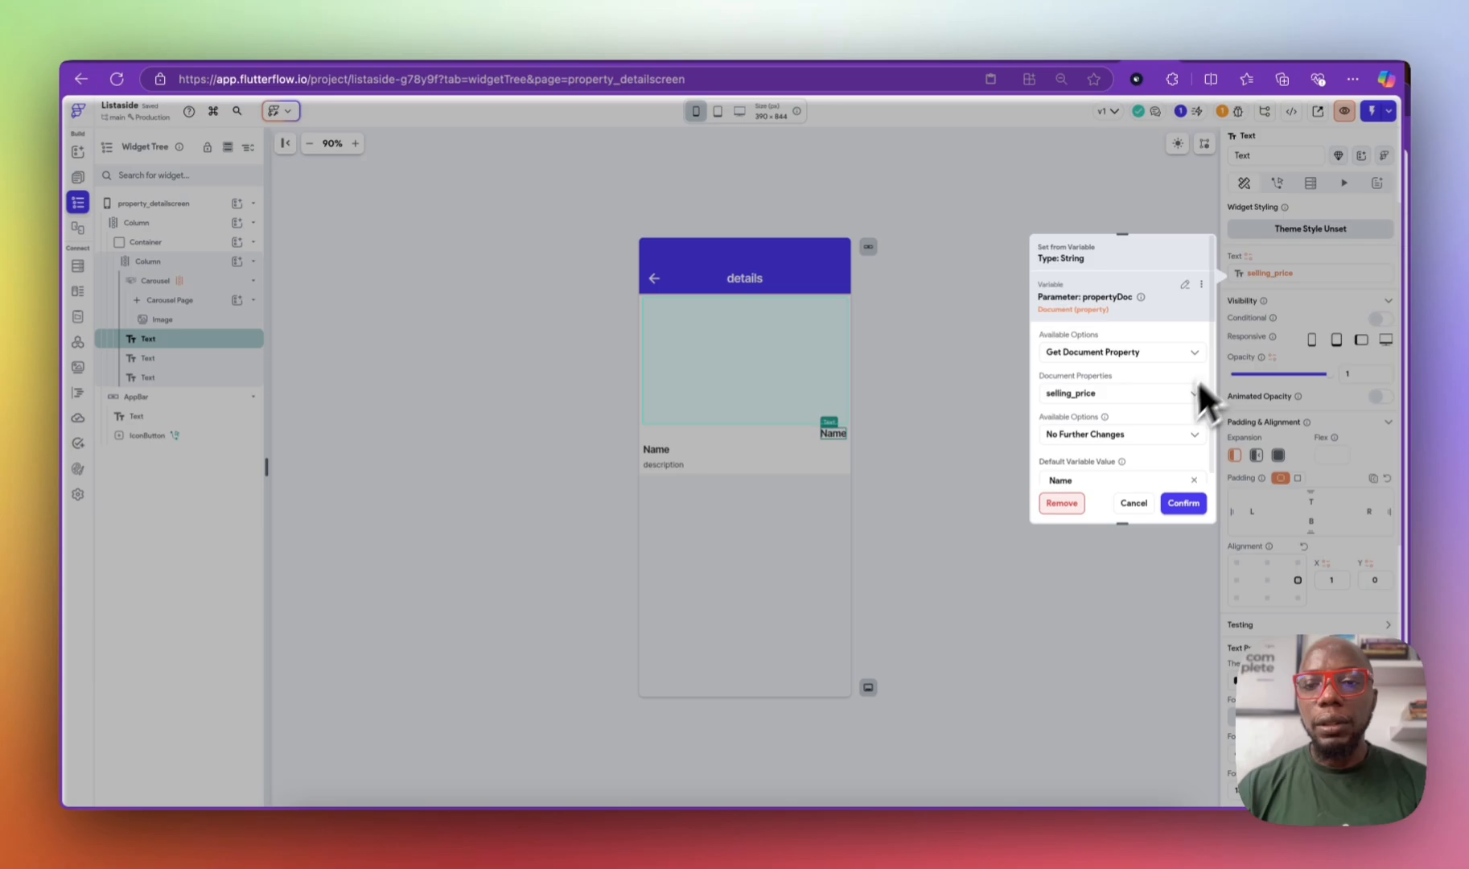
scroll(1080, 456, down, 1)
double_click(1074, 460)
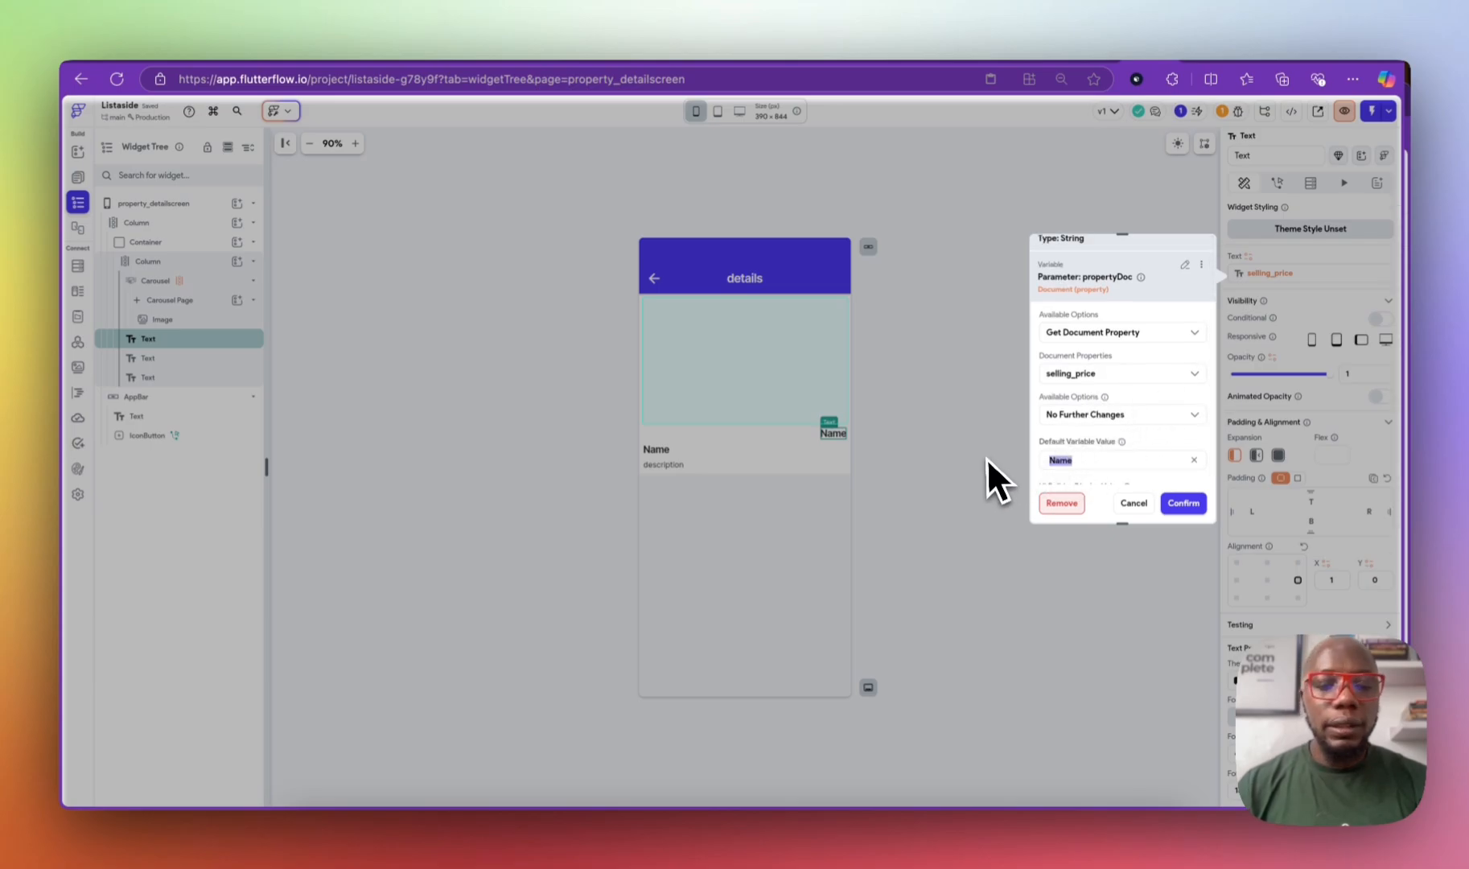
text($50)
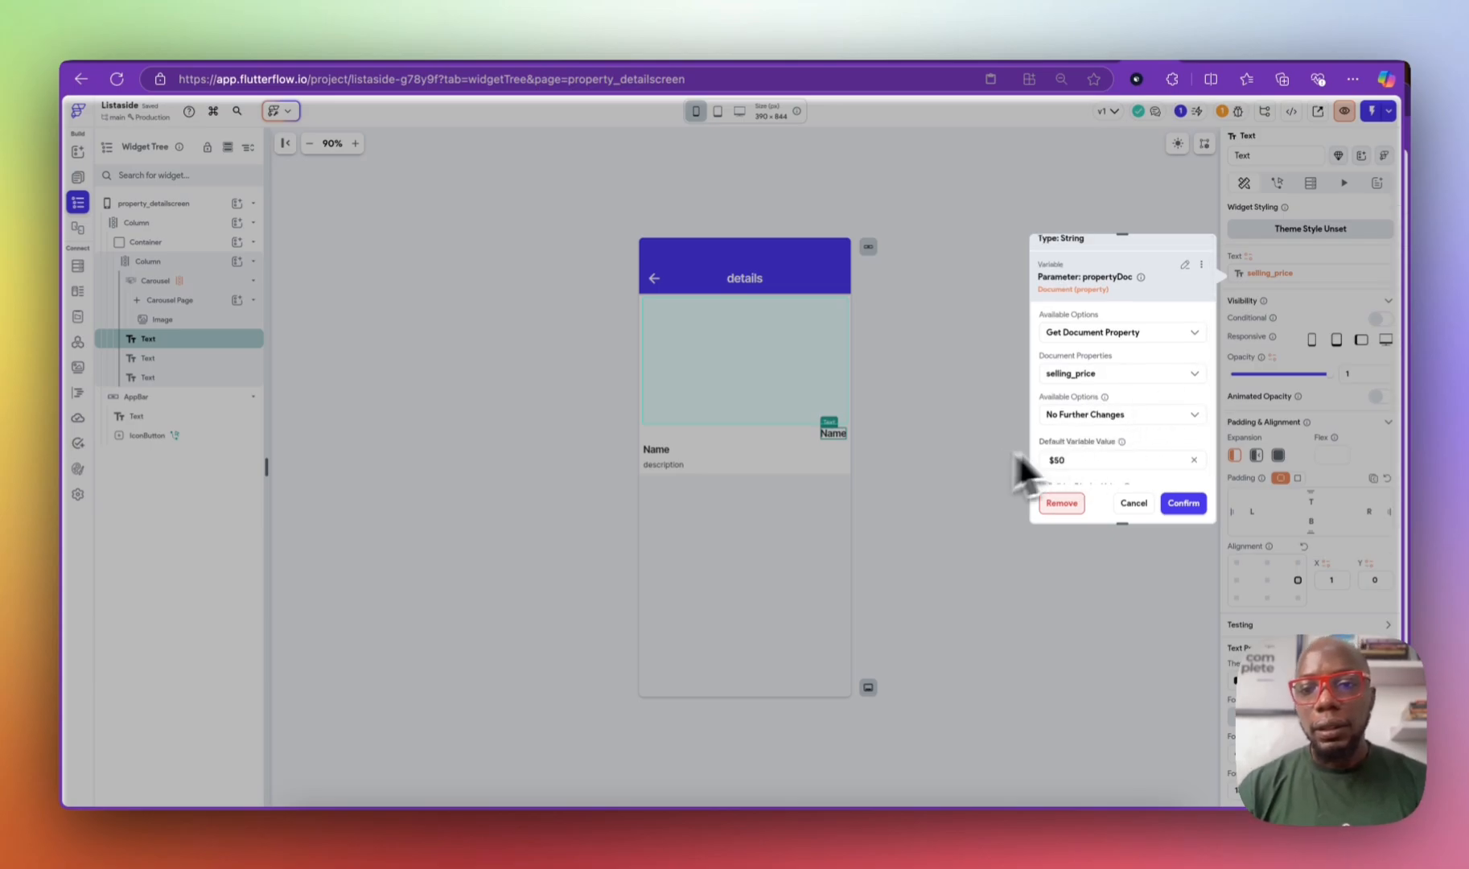
click(1122, 414)
click(1114, 406)
scroll(1106, 426, down, 1)
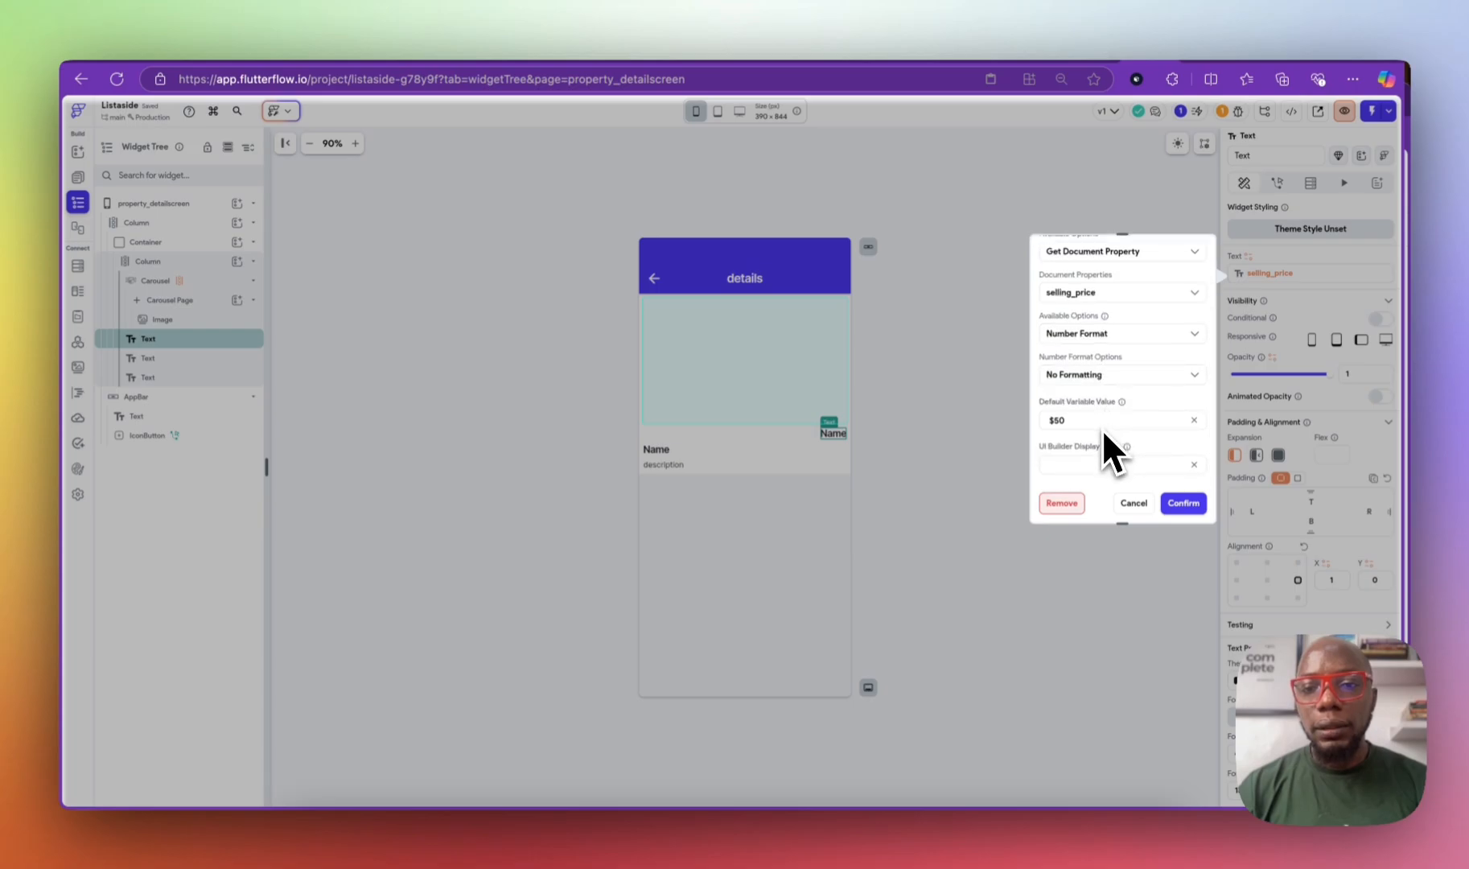
click(1098, 374)
scroll(1115, 452, down, 2)
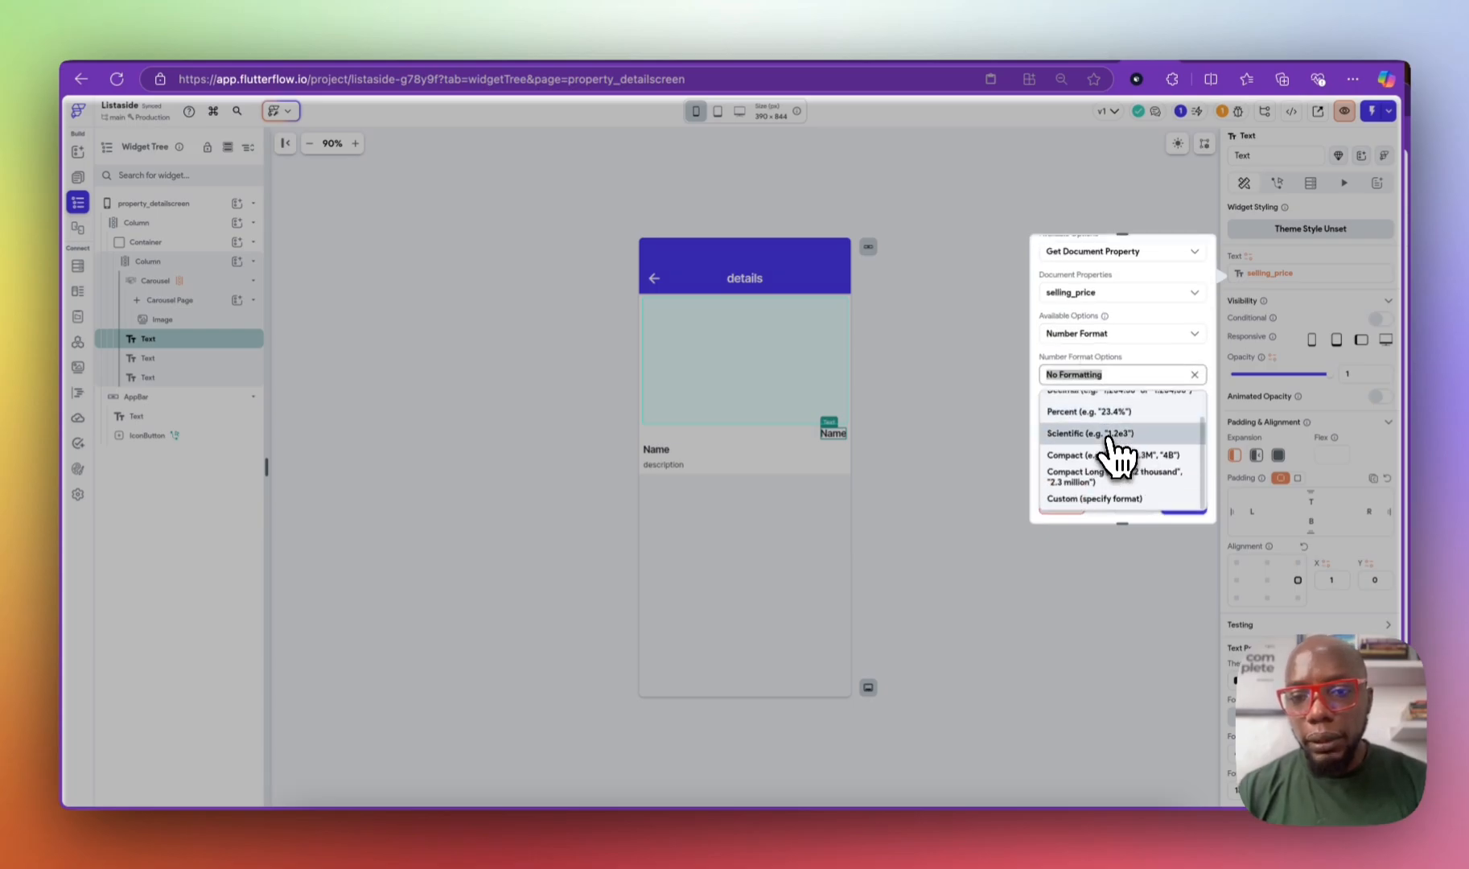
click(1126, 498)
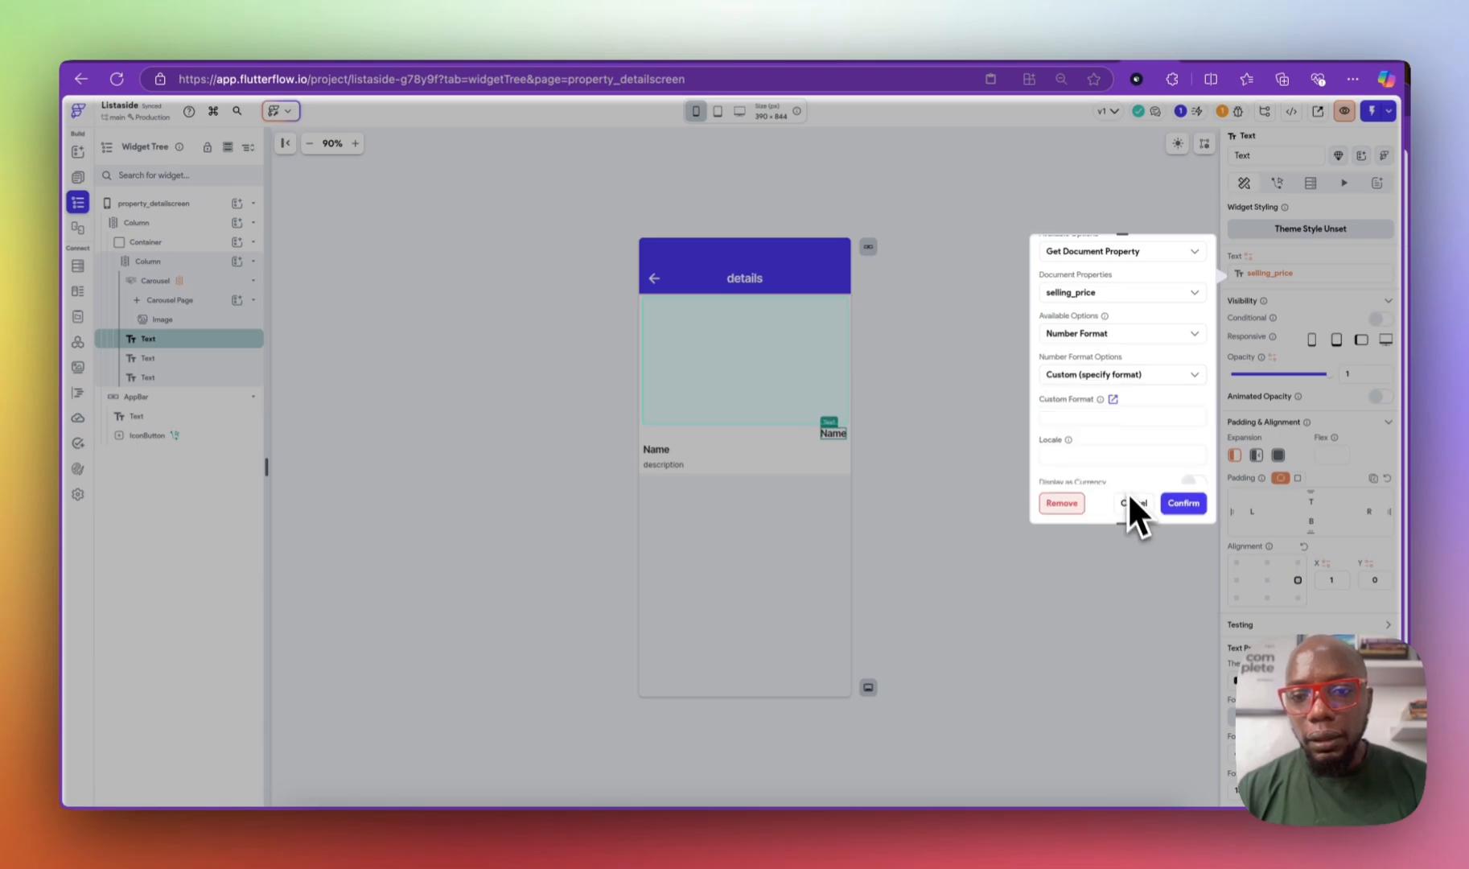
scroll(1104, 411, down, 3)
click(1192, 351)
scroll(1107, 427, down, 1)
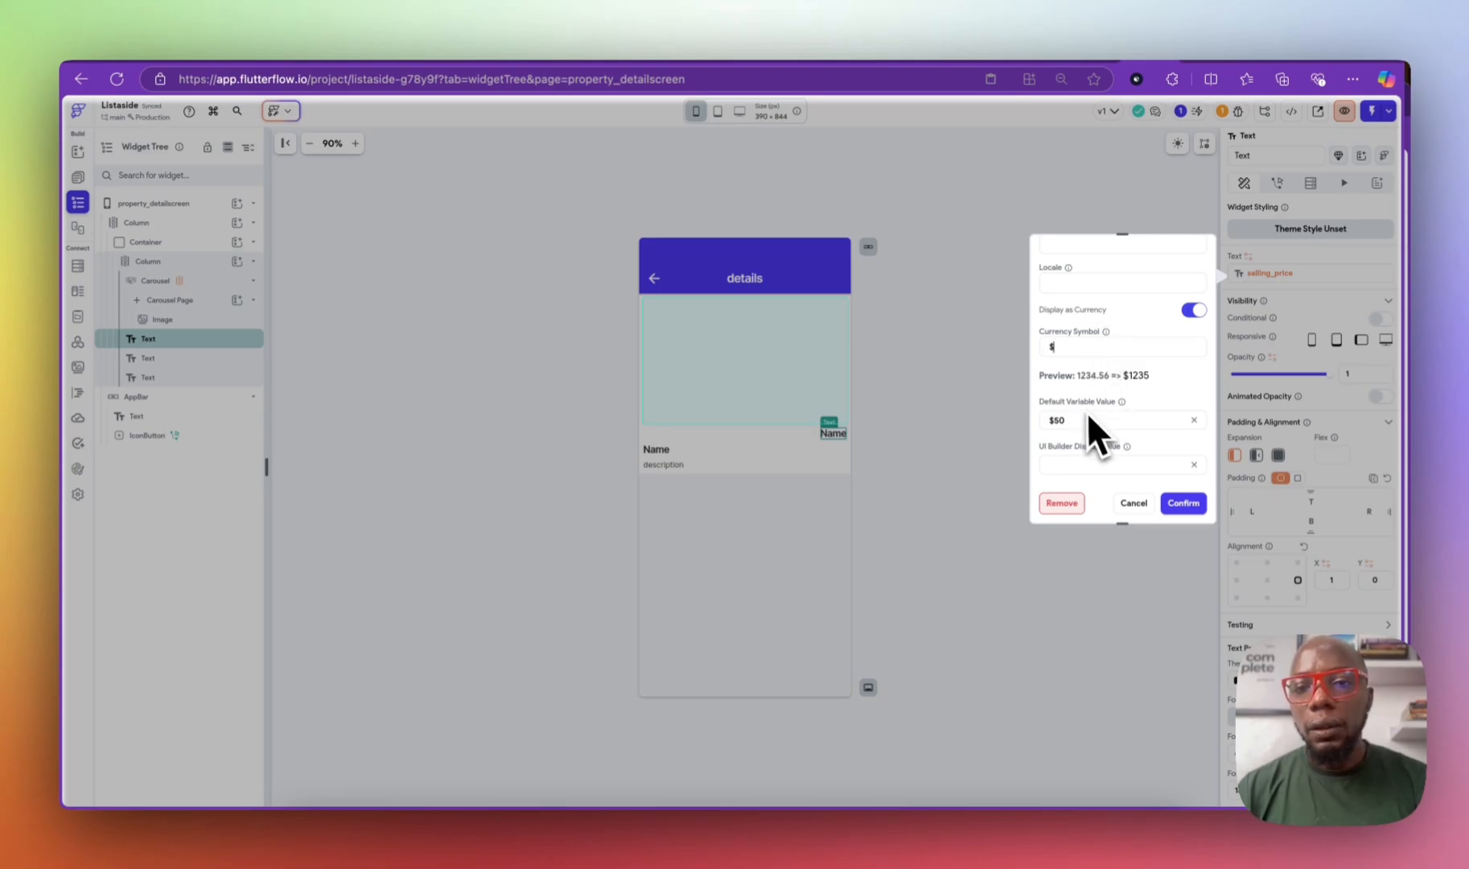
click(1180, 504)
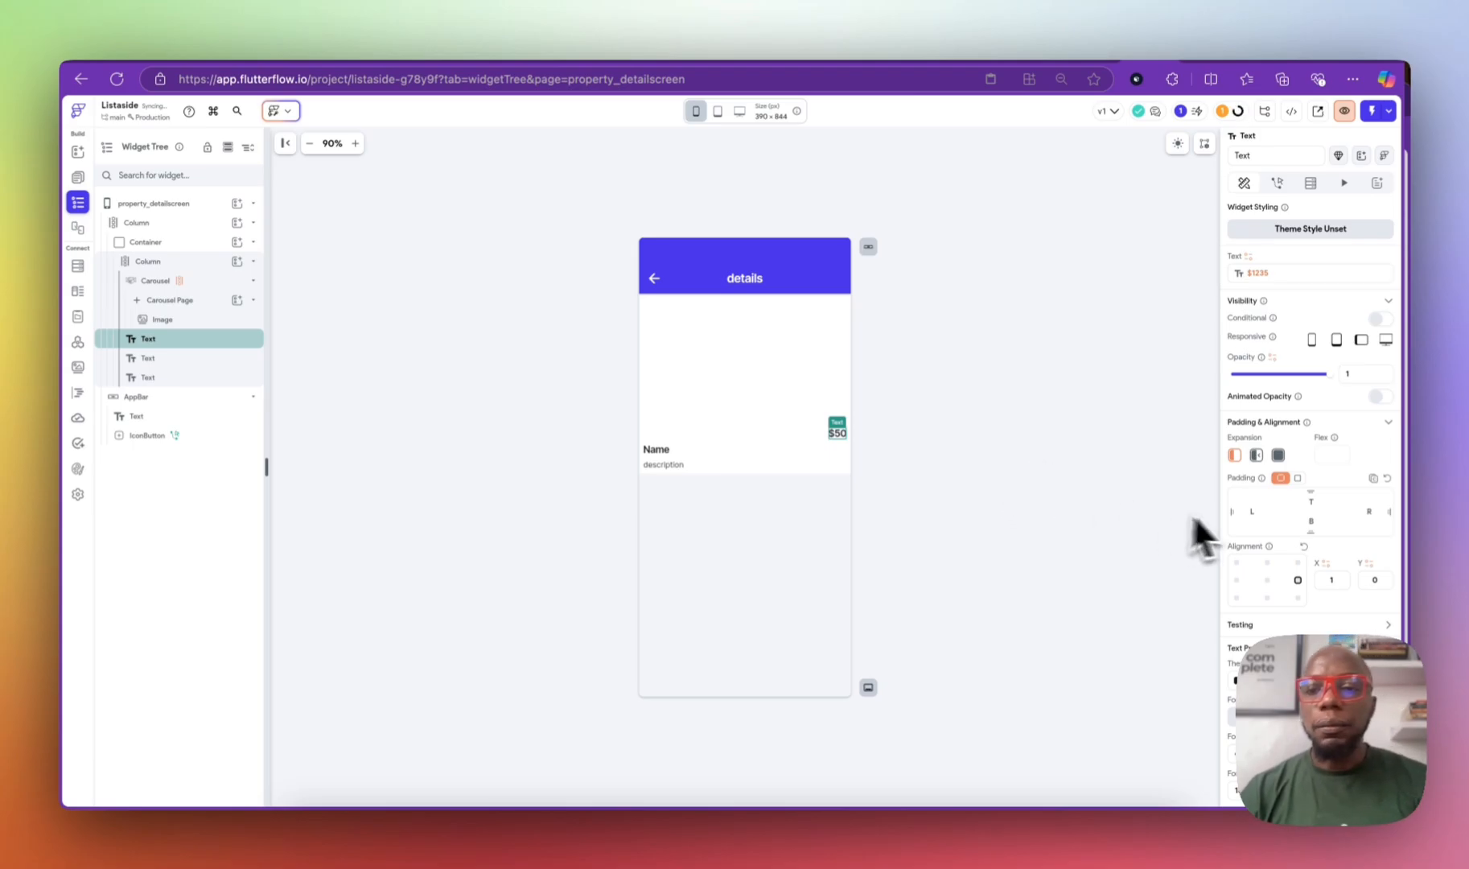
scroll(1277, 521, down, 3)
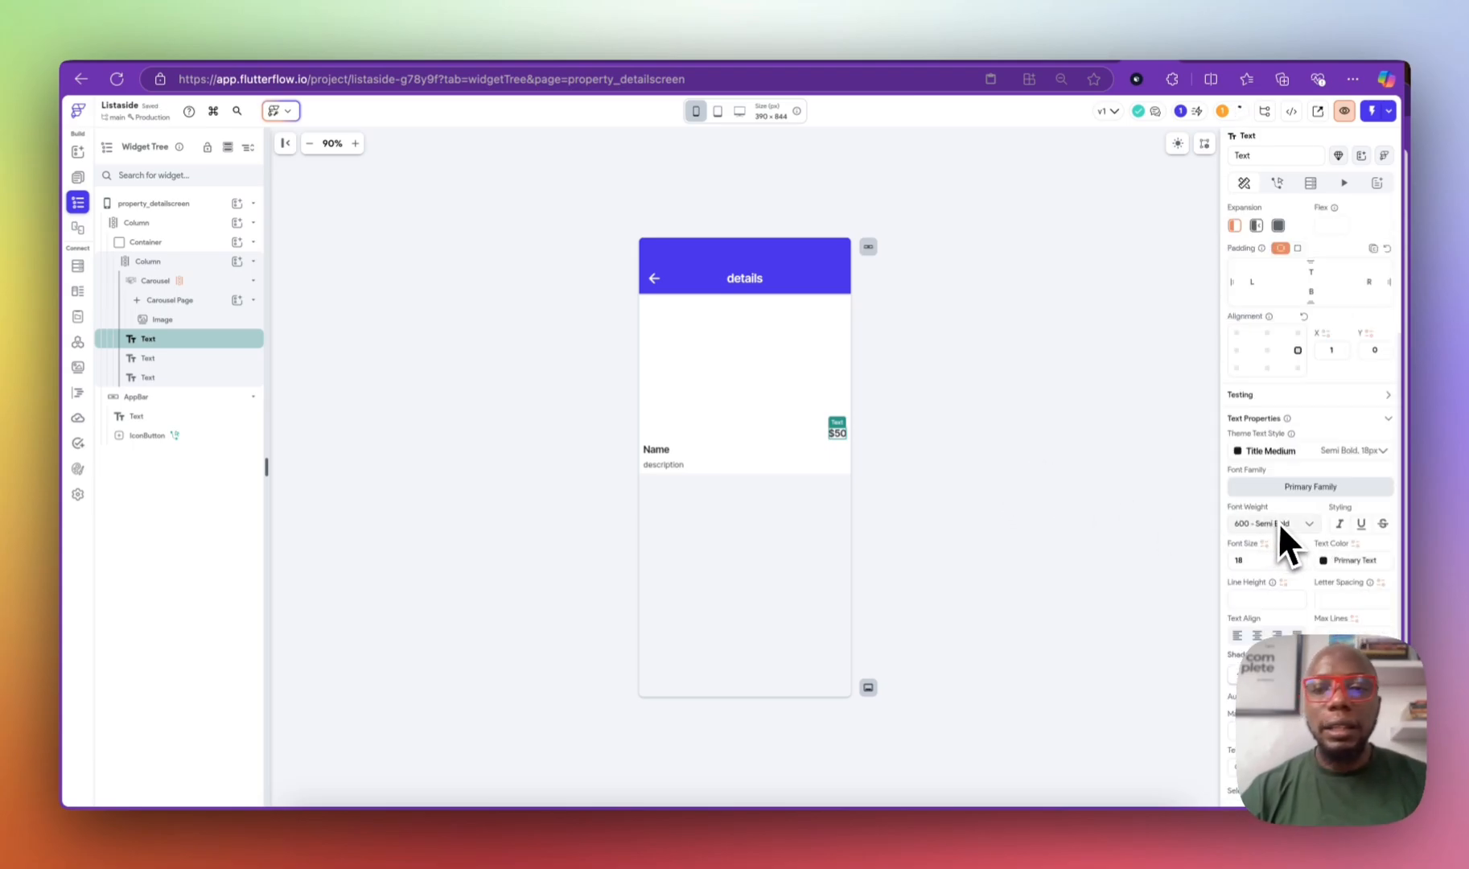
Step: Colour the price text with the Primary theme colour, then check the back button's action
click(1327, 561)
click(1165, 670)
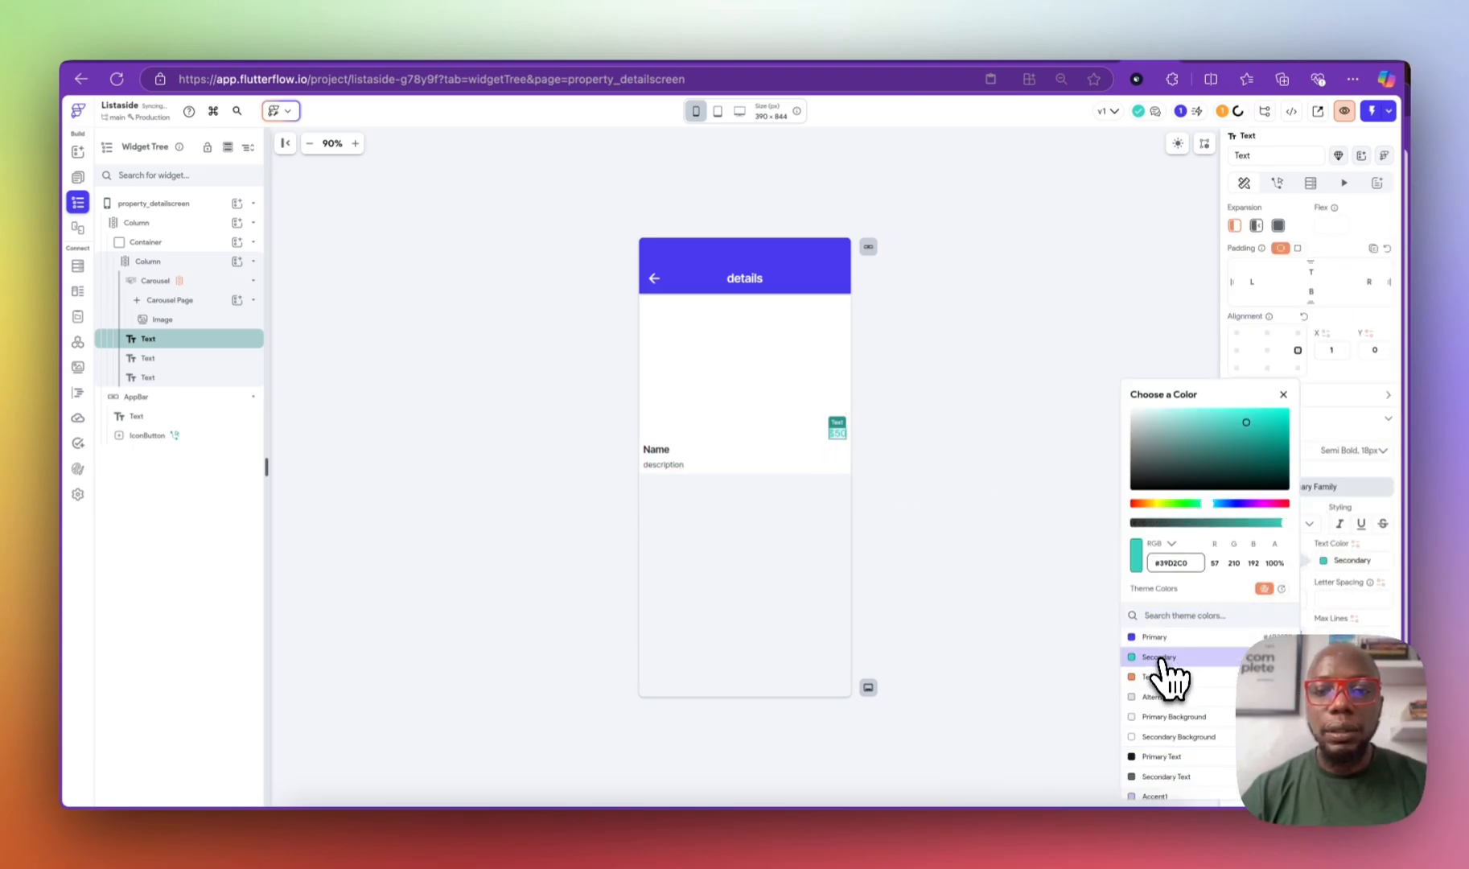
click(1166, 637)
click(1094, 459)
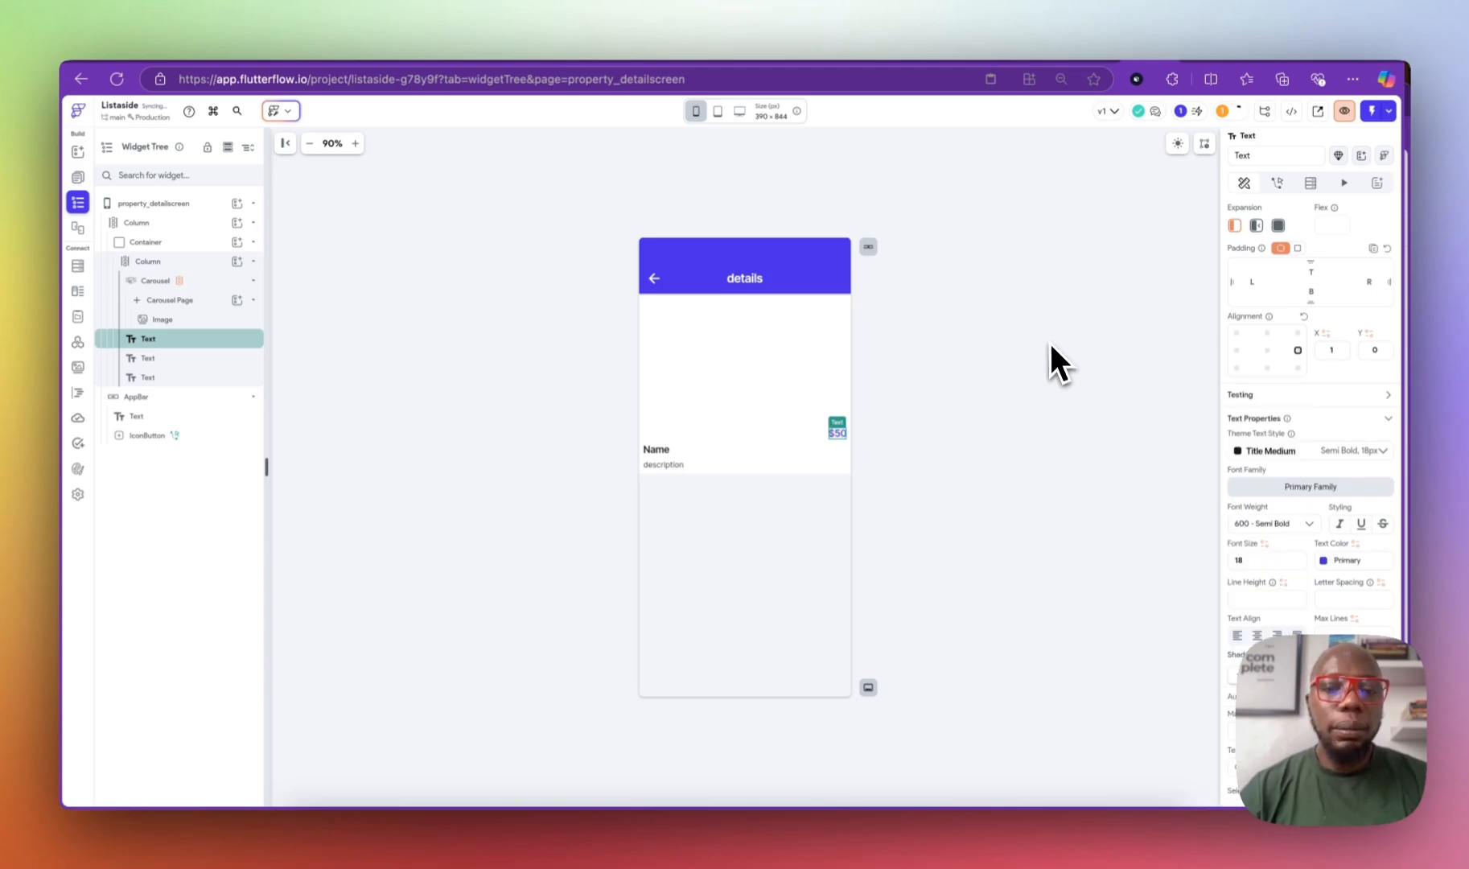
click(1048, 341)
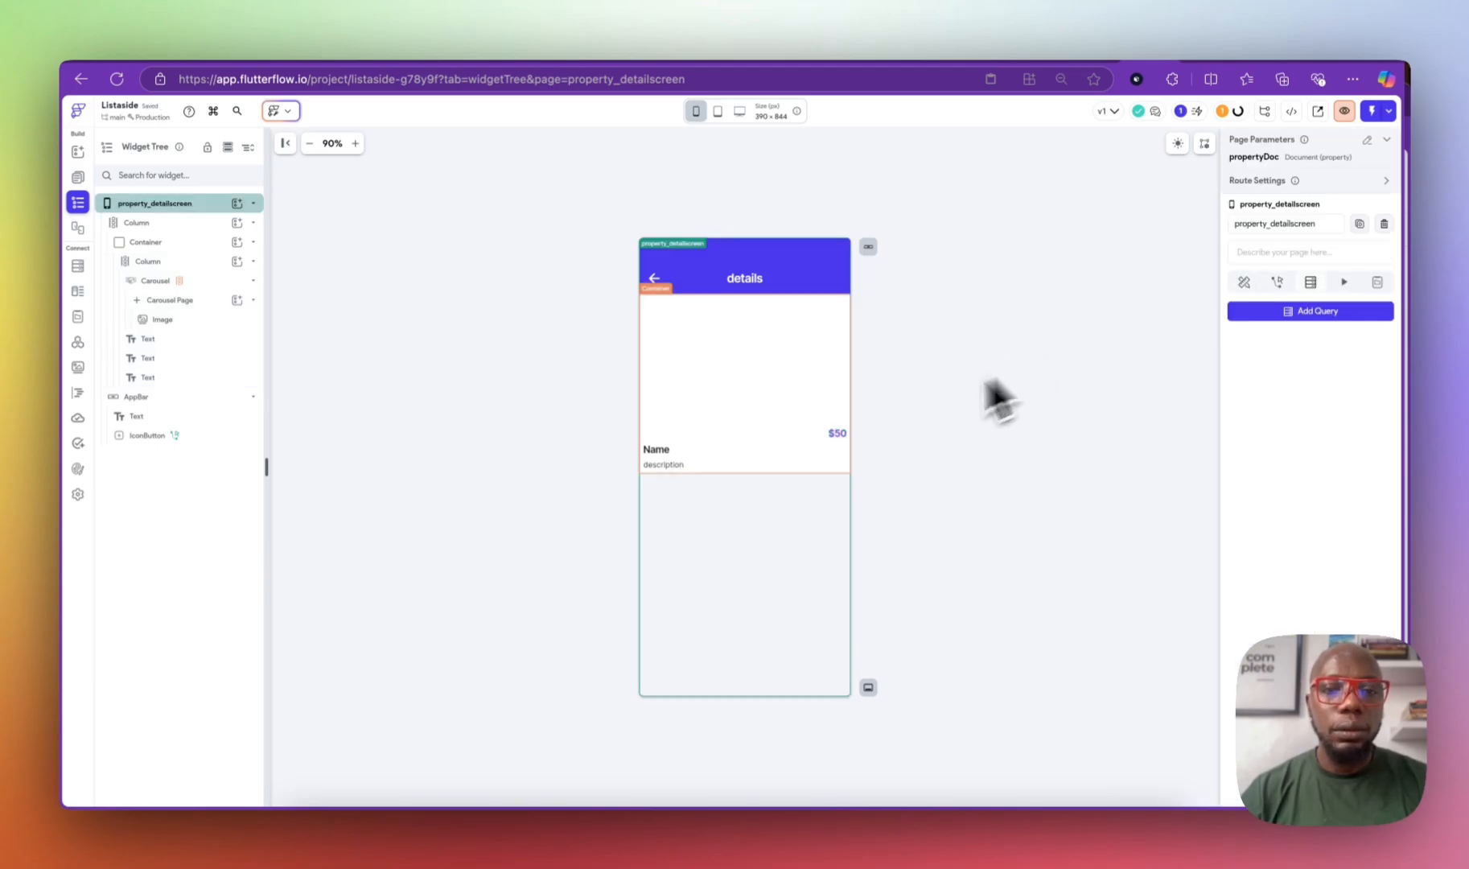
click(651, 274)
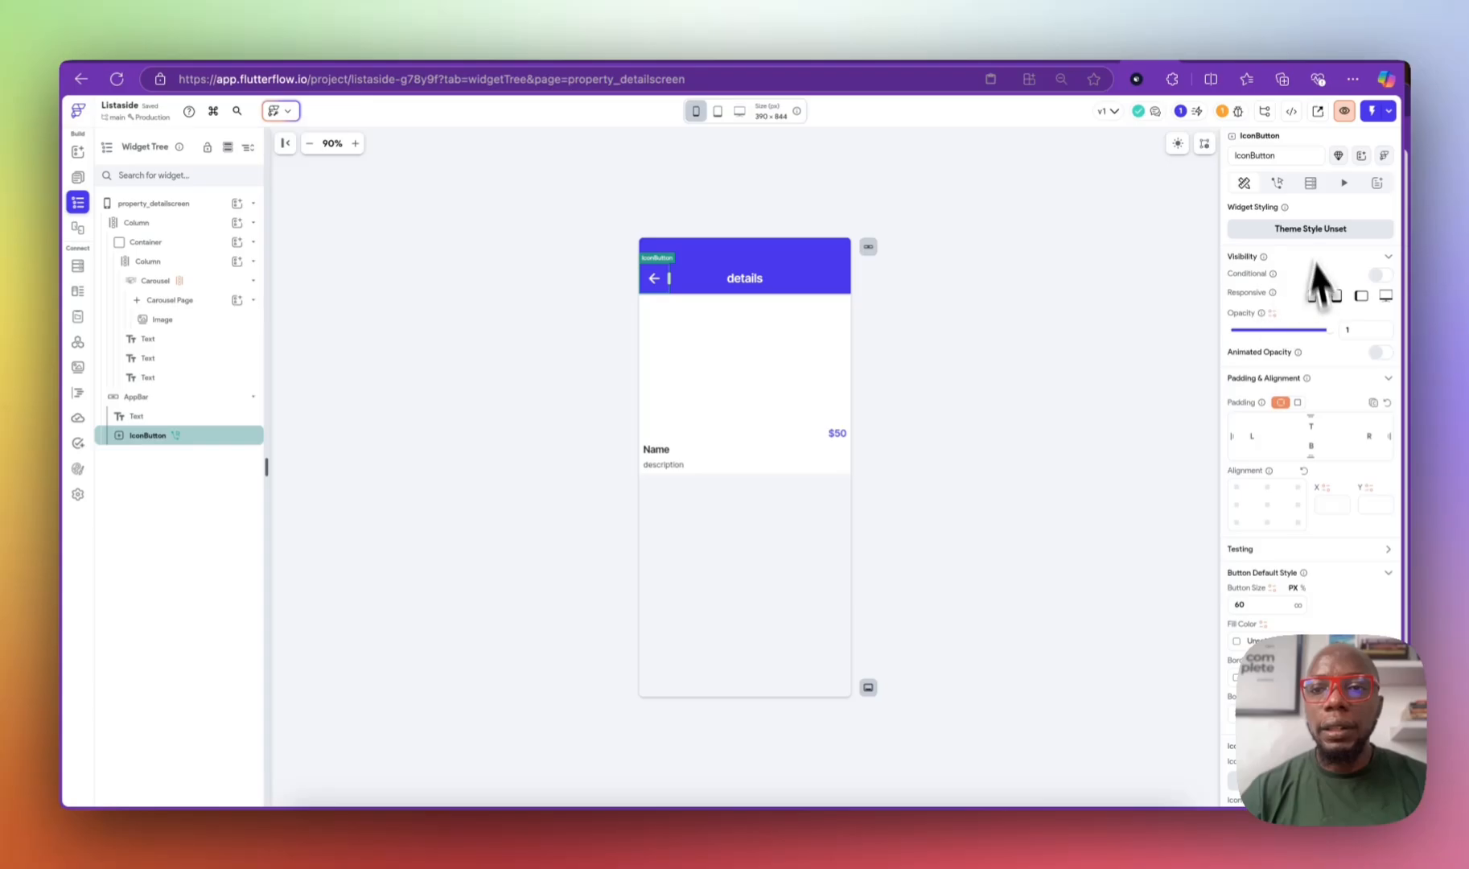
click(1277, 184)
click(1045, 330)
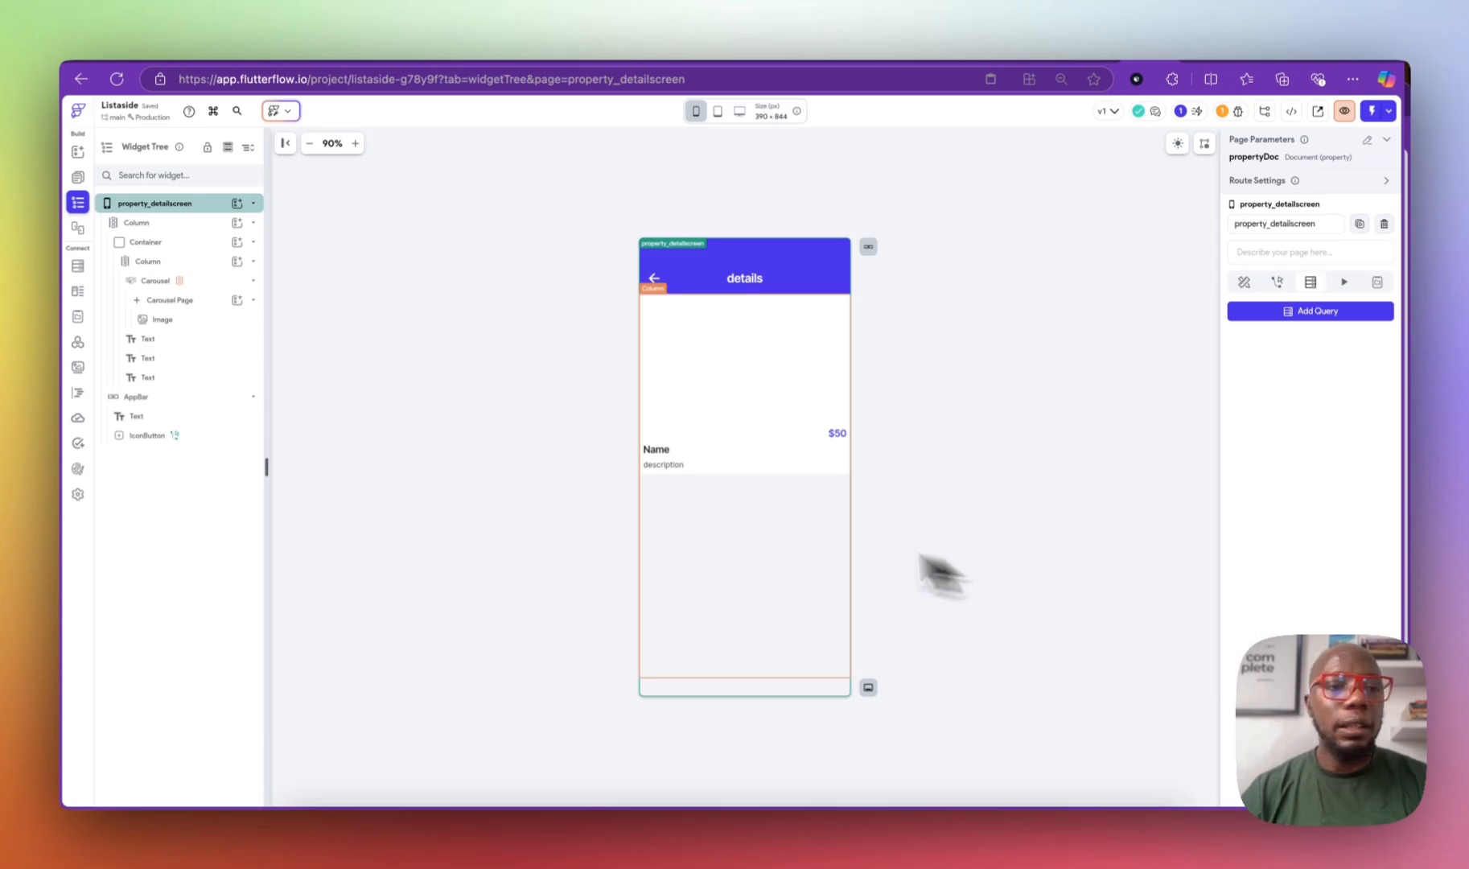
Step: Add a String field contact_link to the Firestore property collection and return to the page editor
click(78, 266)
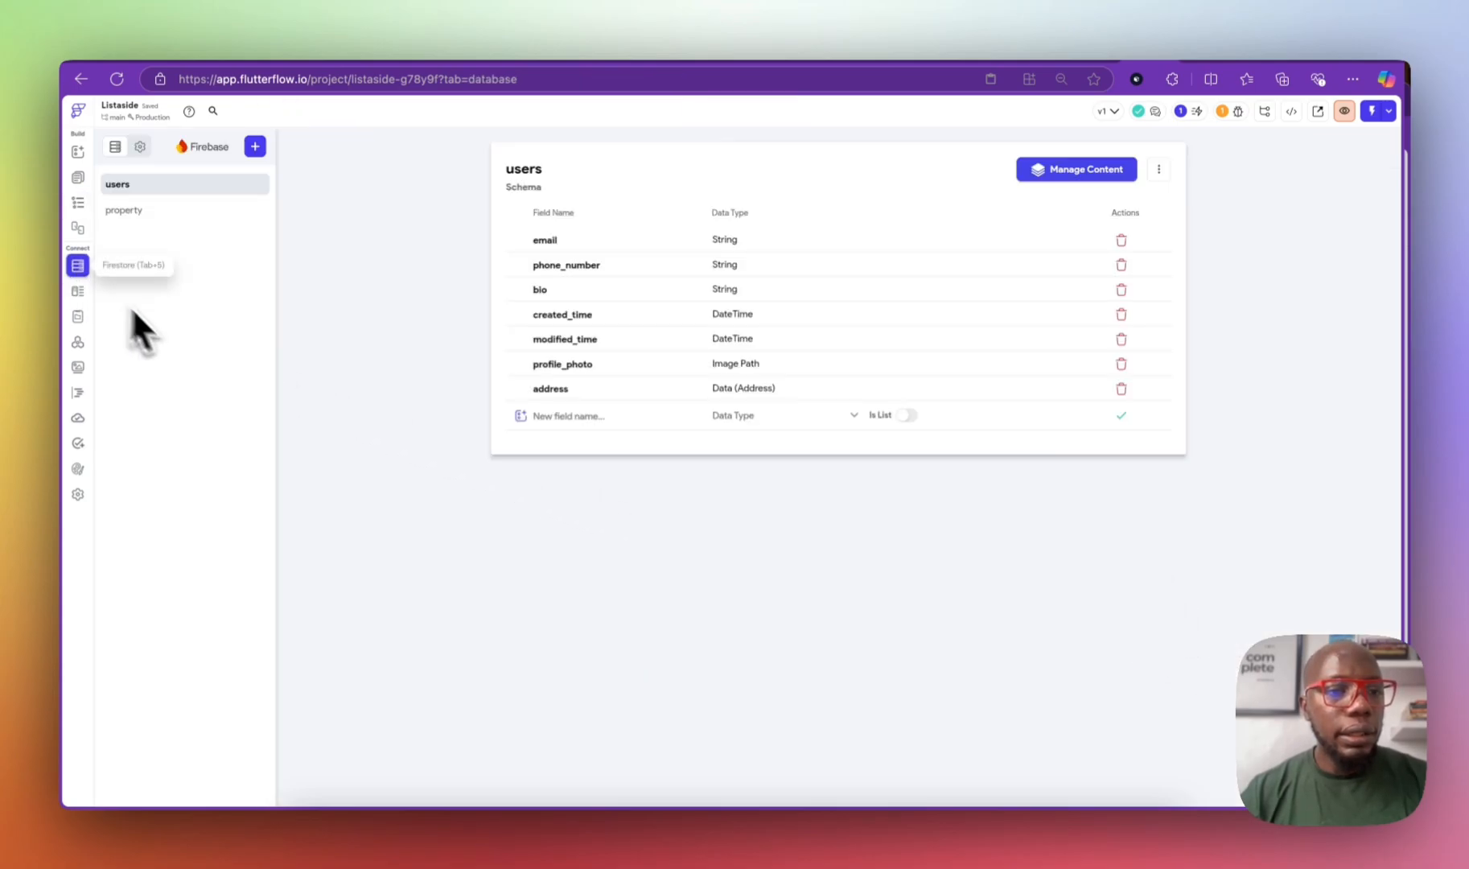
click(143, 211)
click(611, 365)
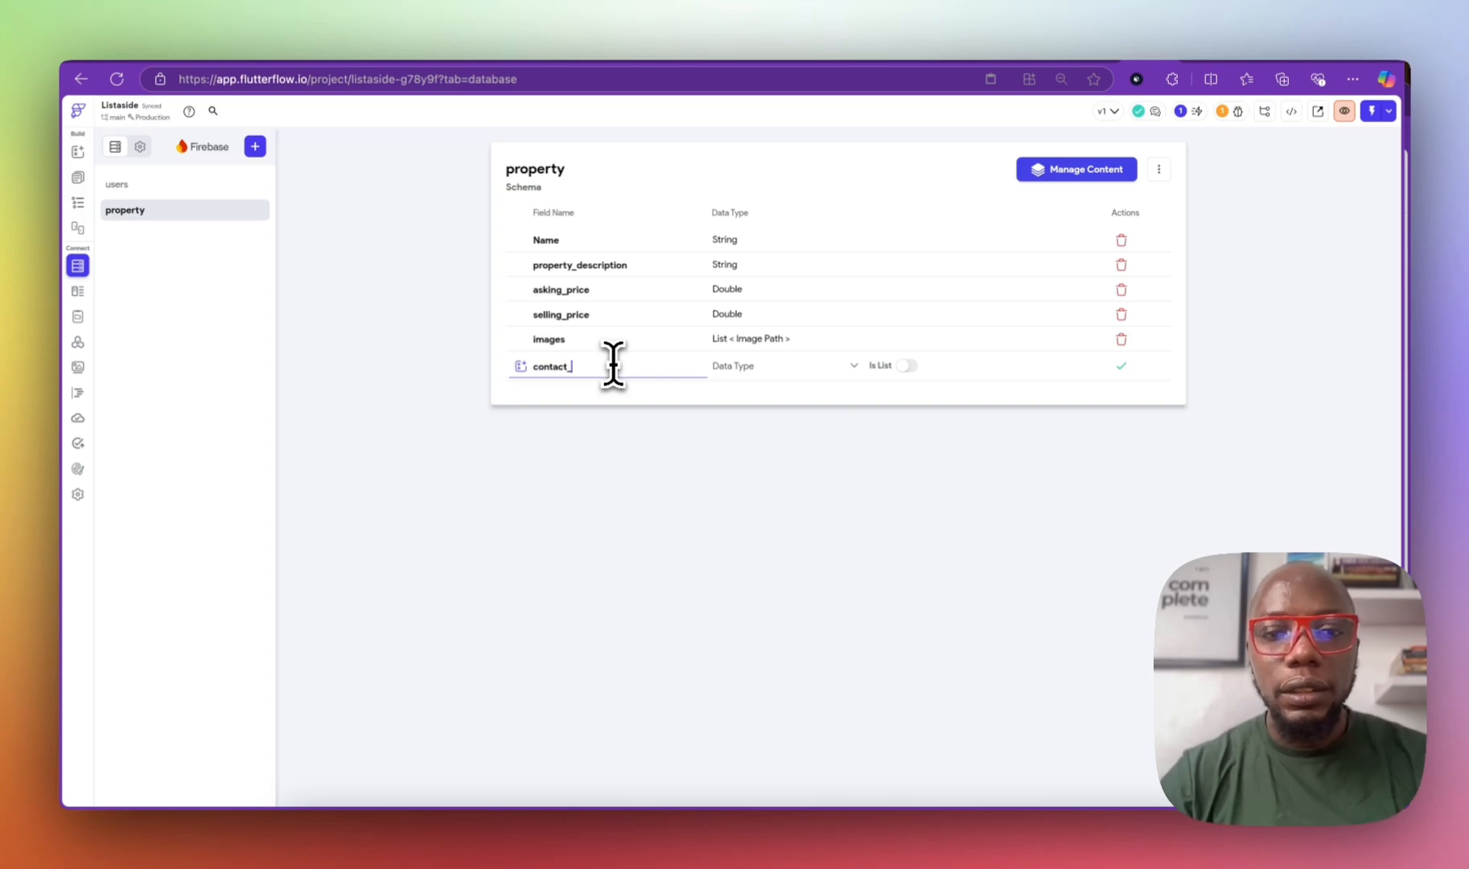
key(BackSpace)
key(BackSpace)
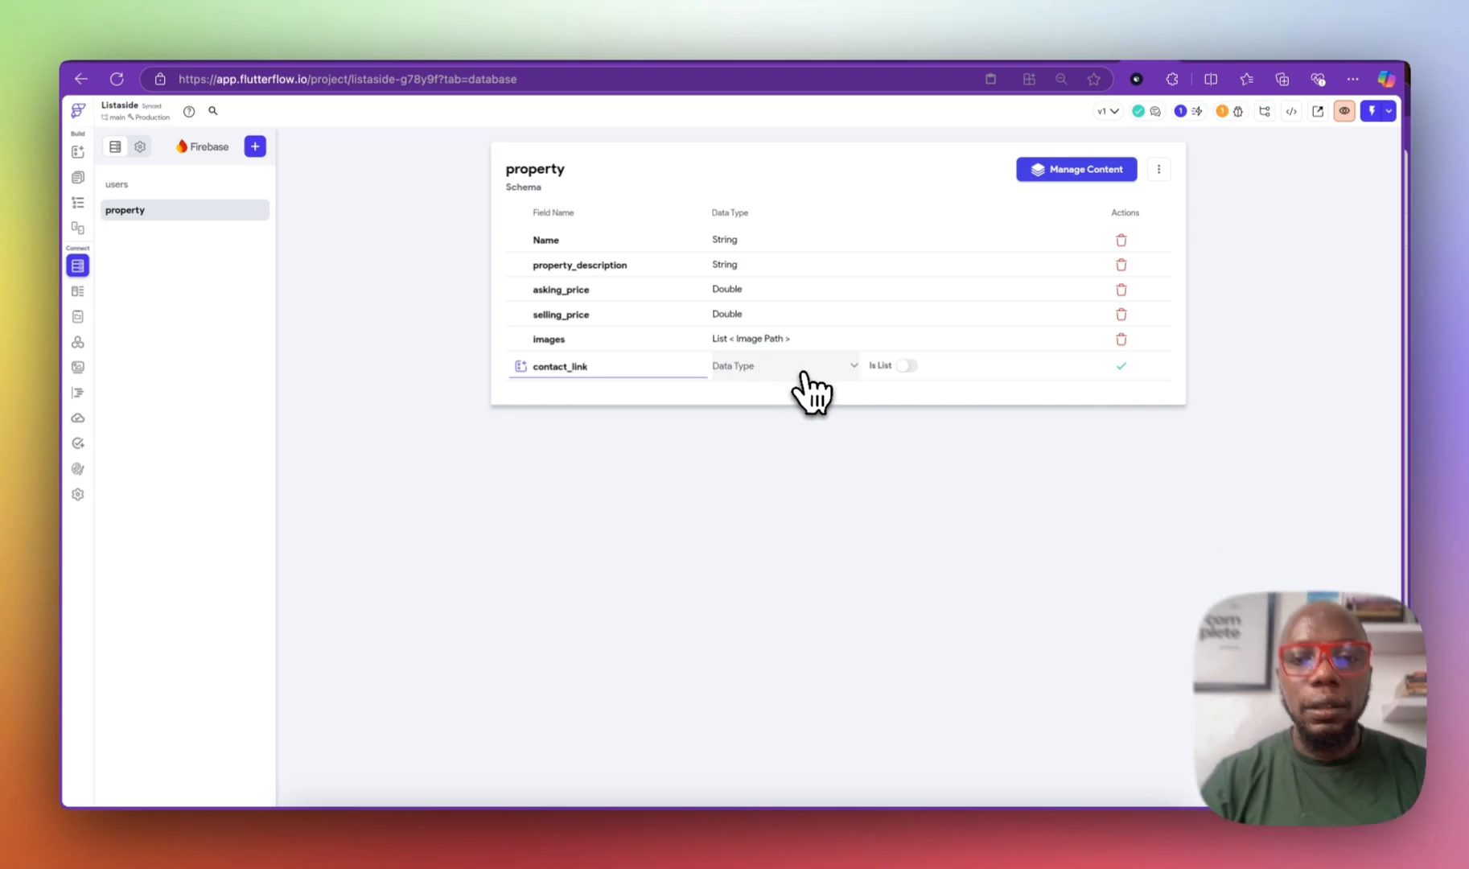
click(773, 369)
click(748, 433)
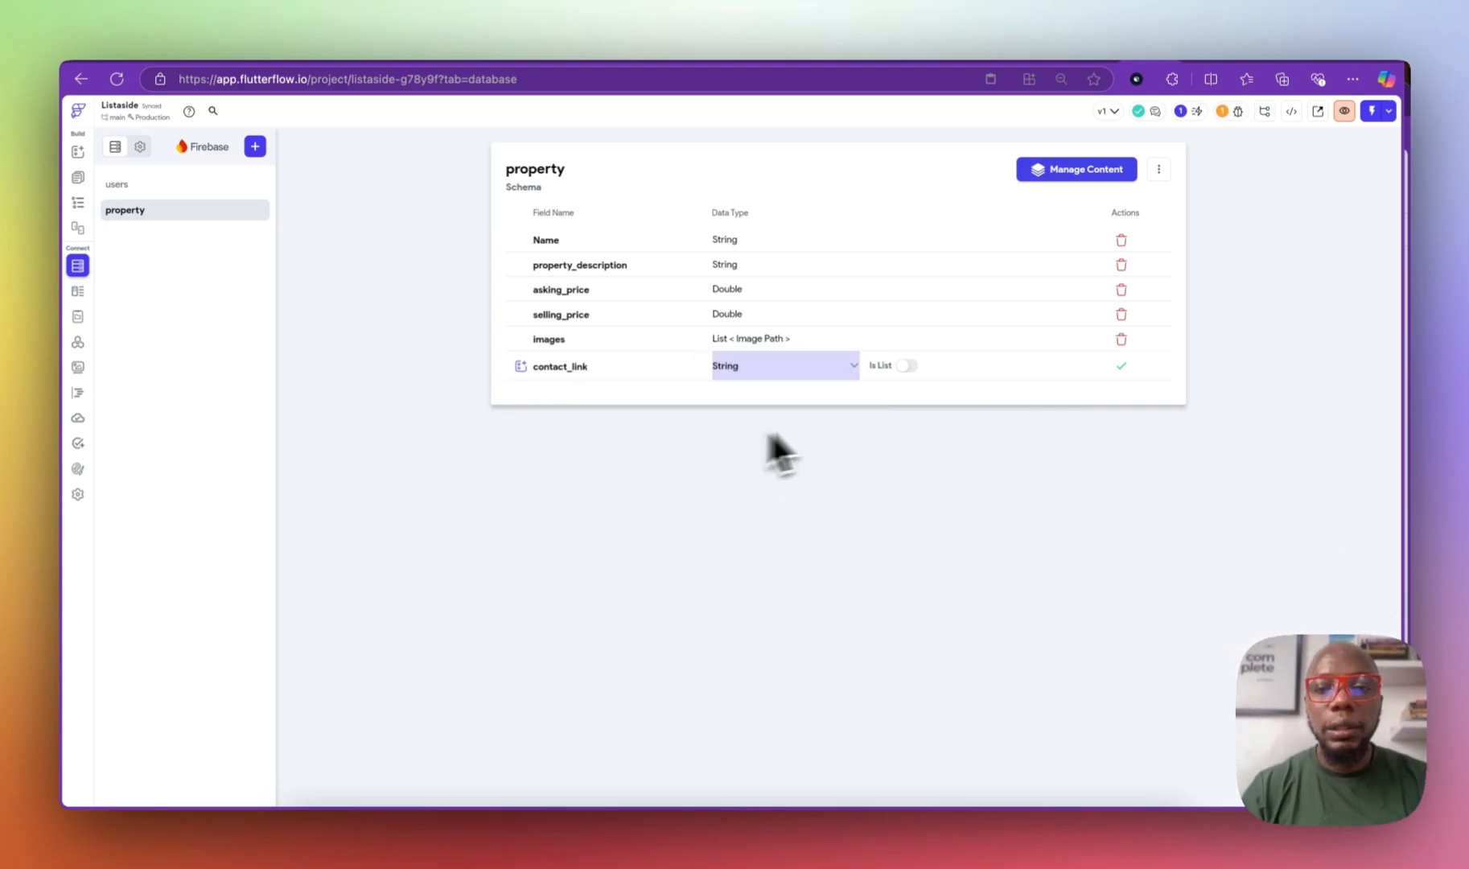
click(1120, 366)
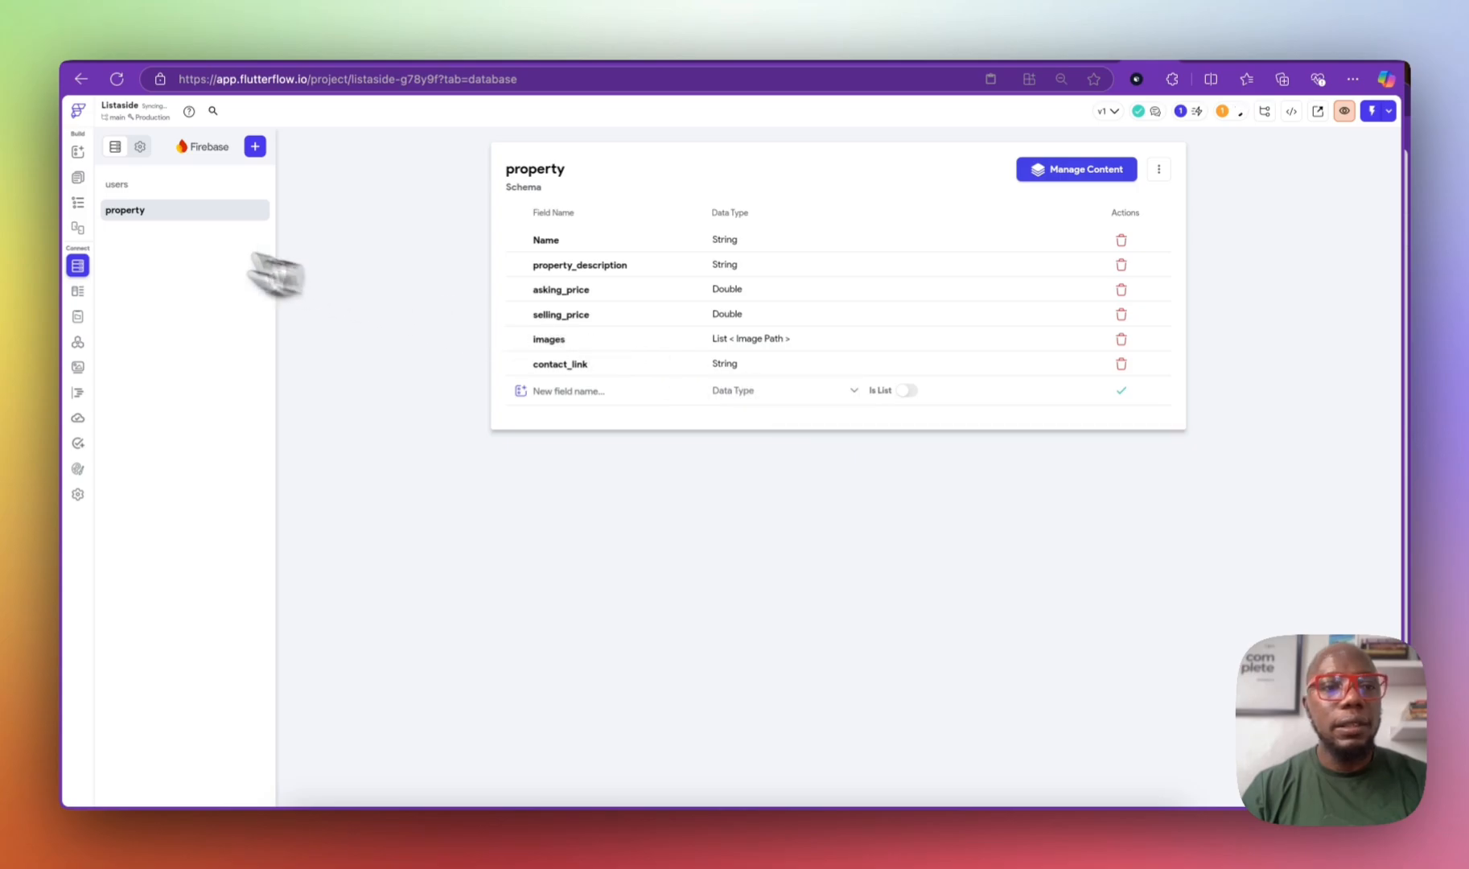
click(78, 177)
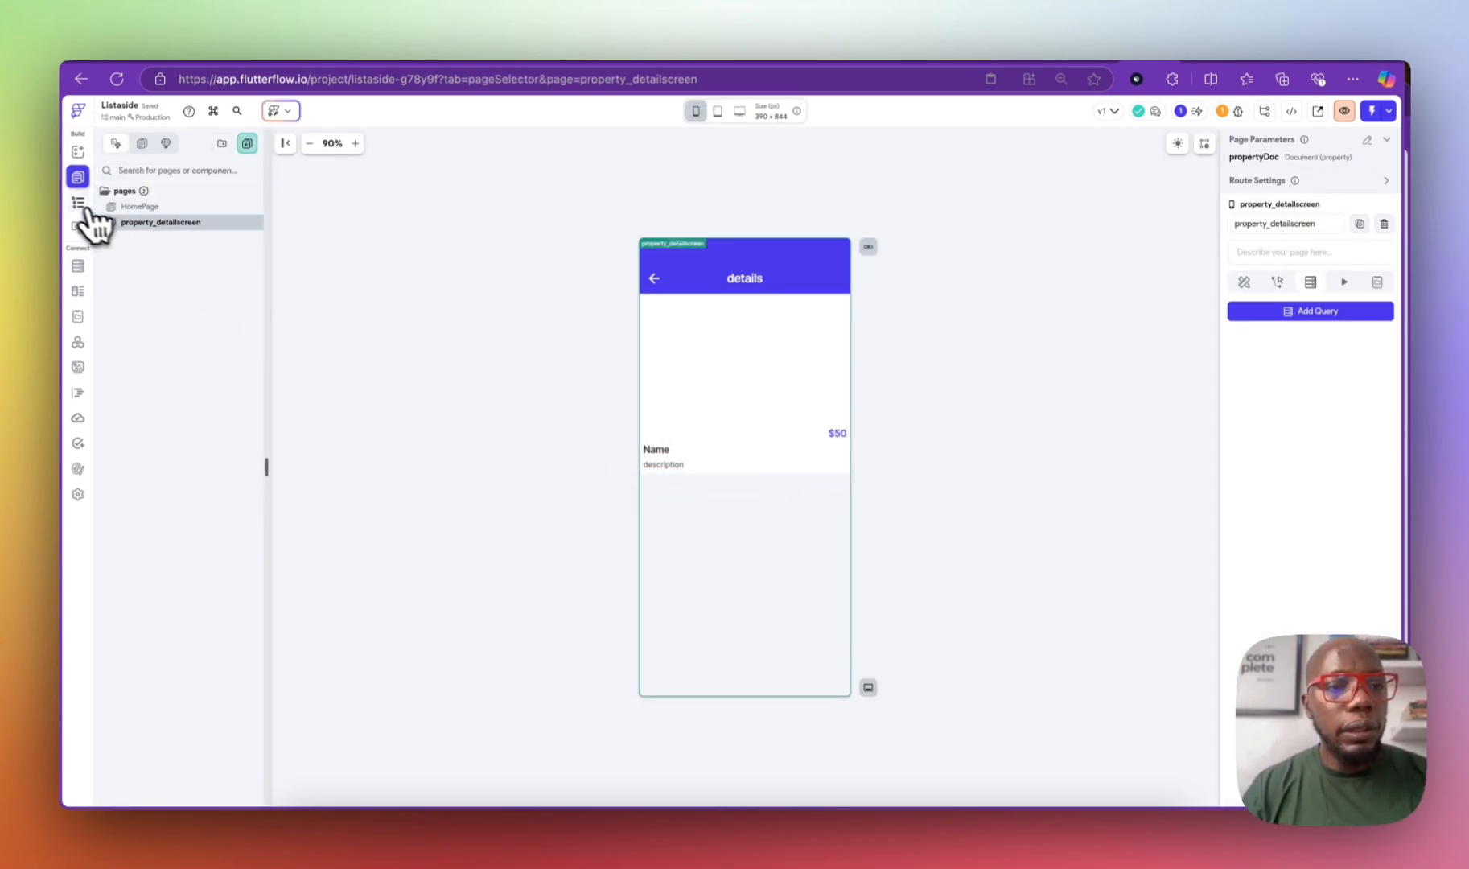
Step: Add a Button to the details column, aligned to the left edge
click(80, 205)
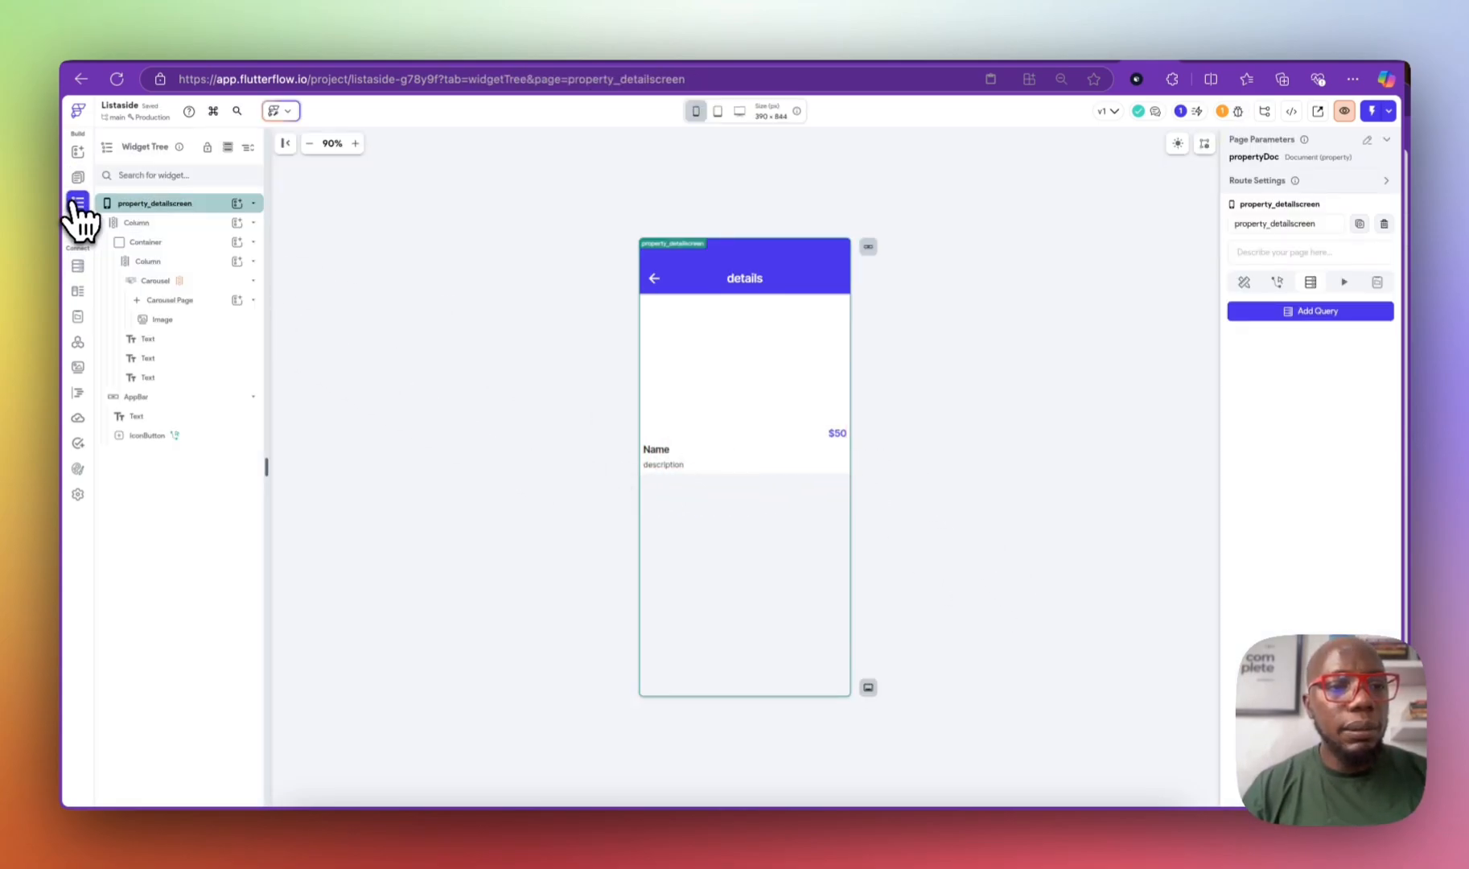
click(234, 282)
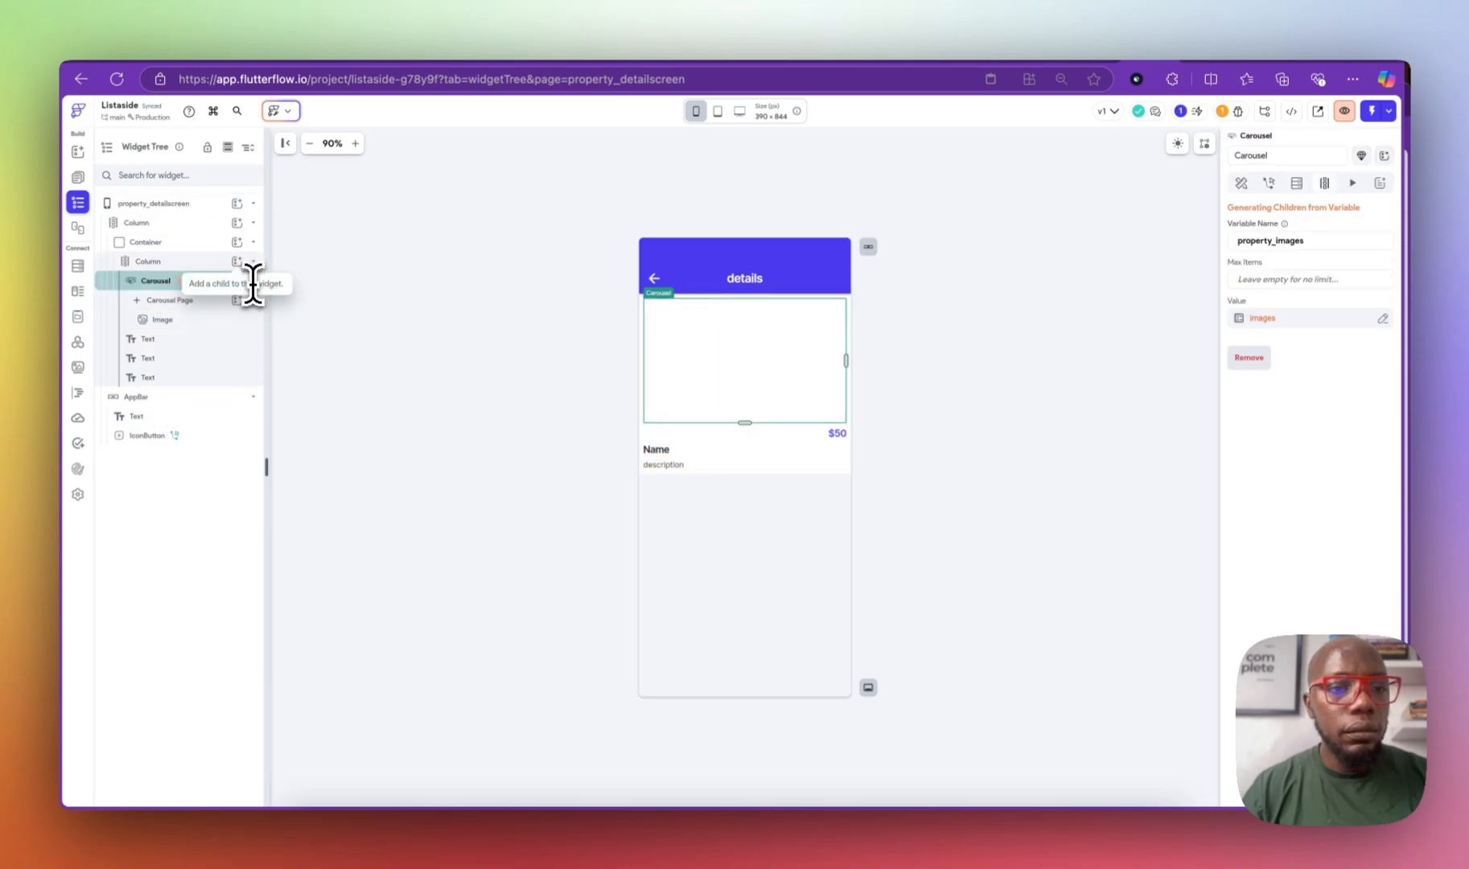
click(254, 280)
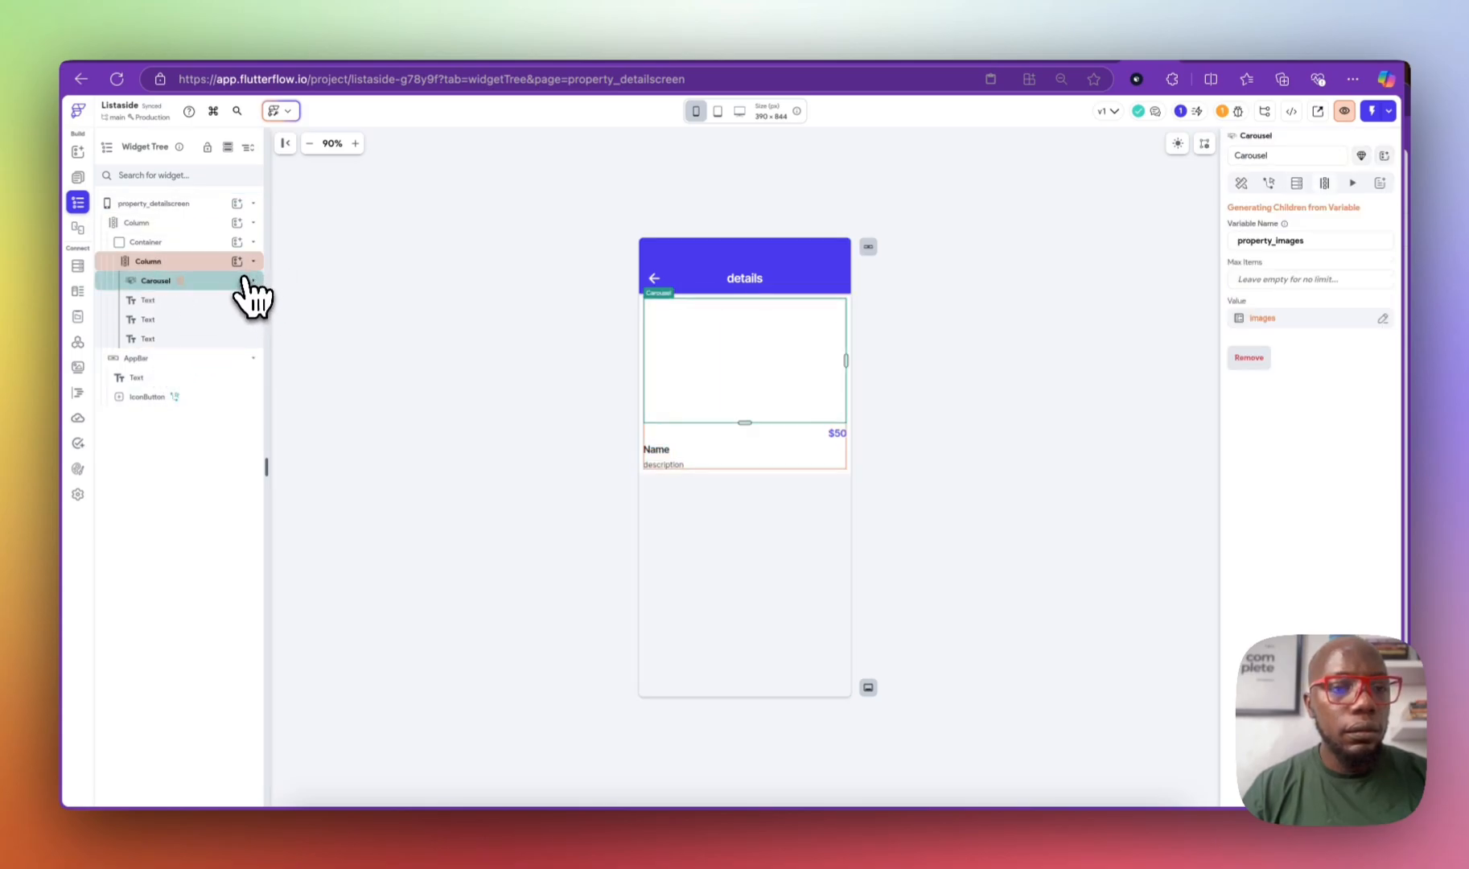
click(236, 260)
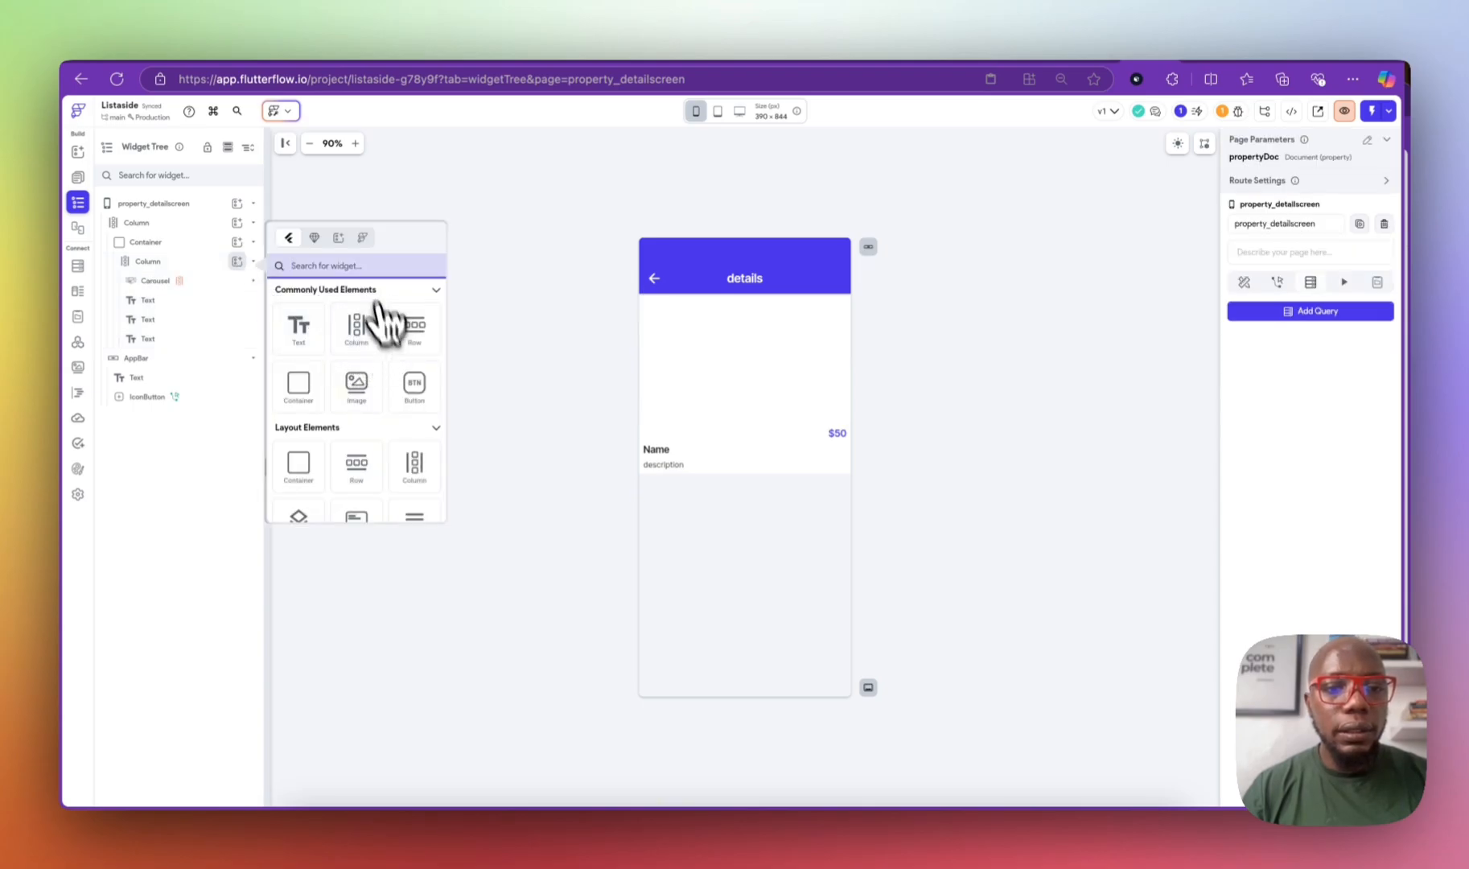
click(414, 386)
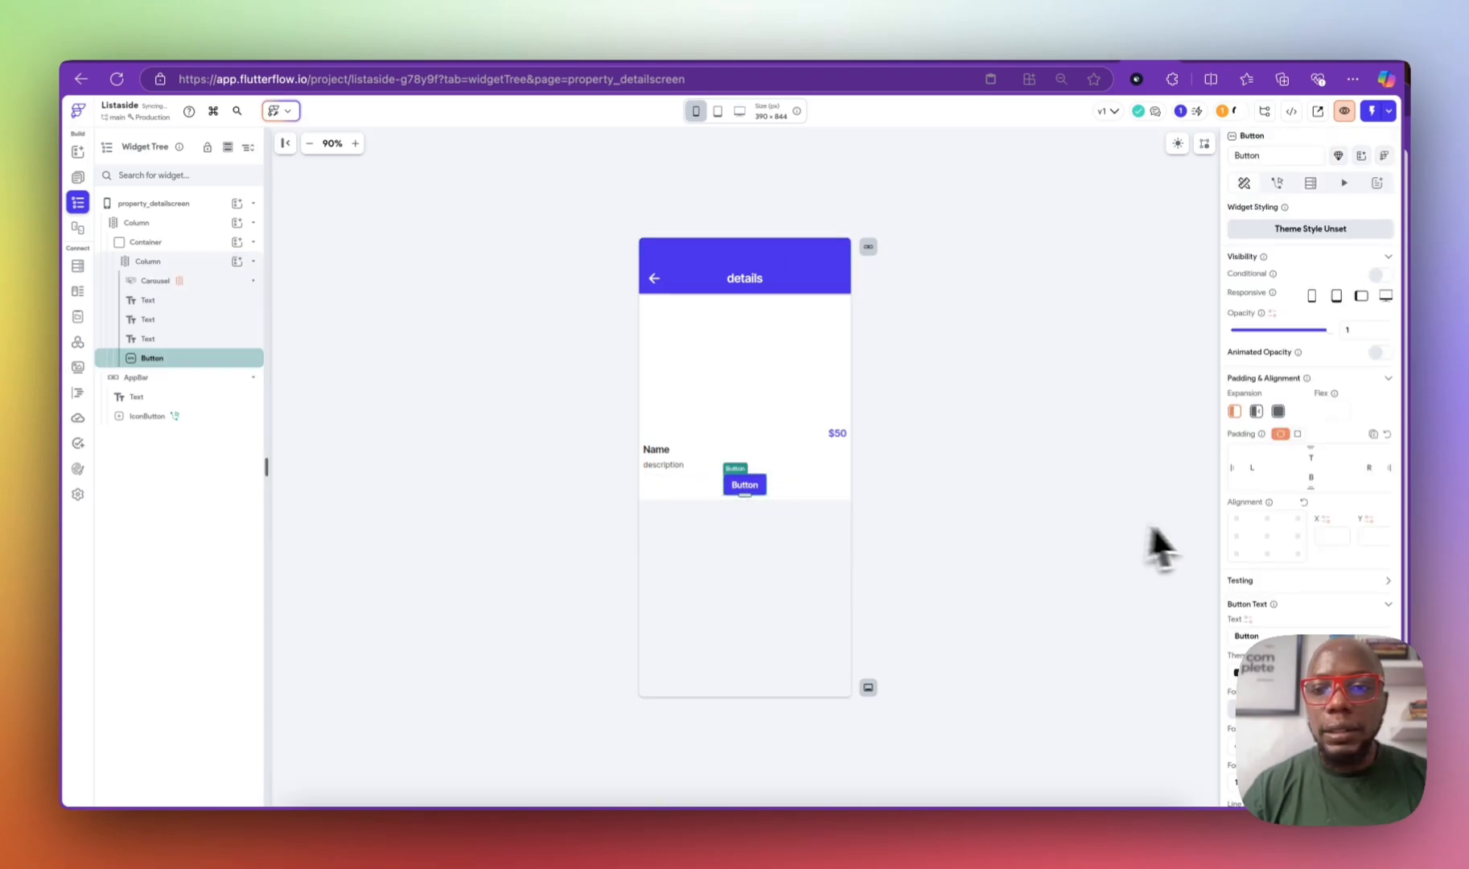
click(1237, 535)
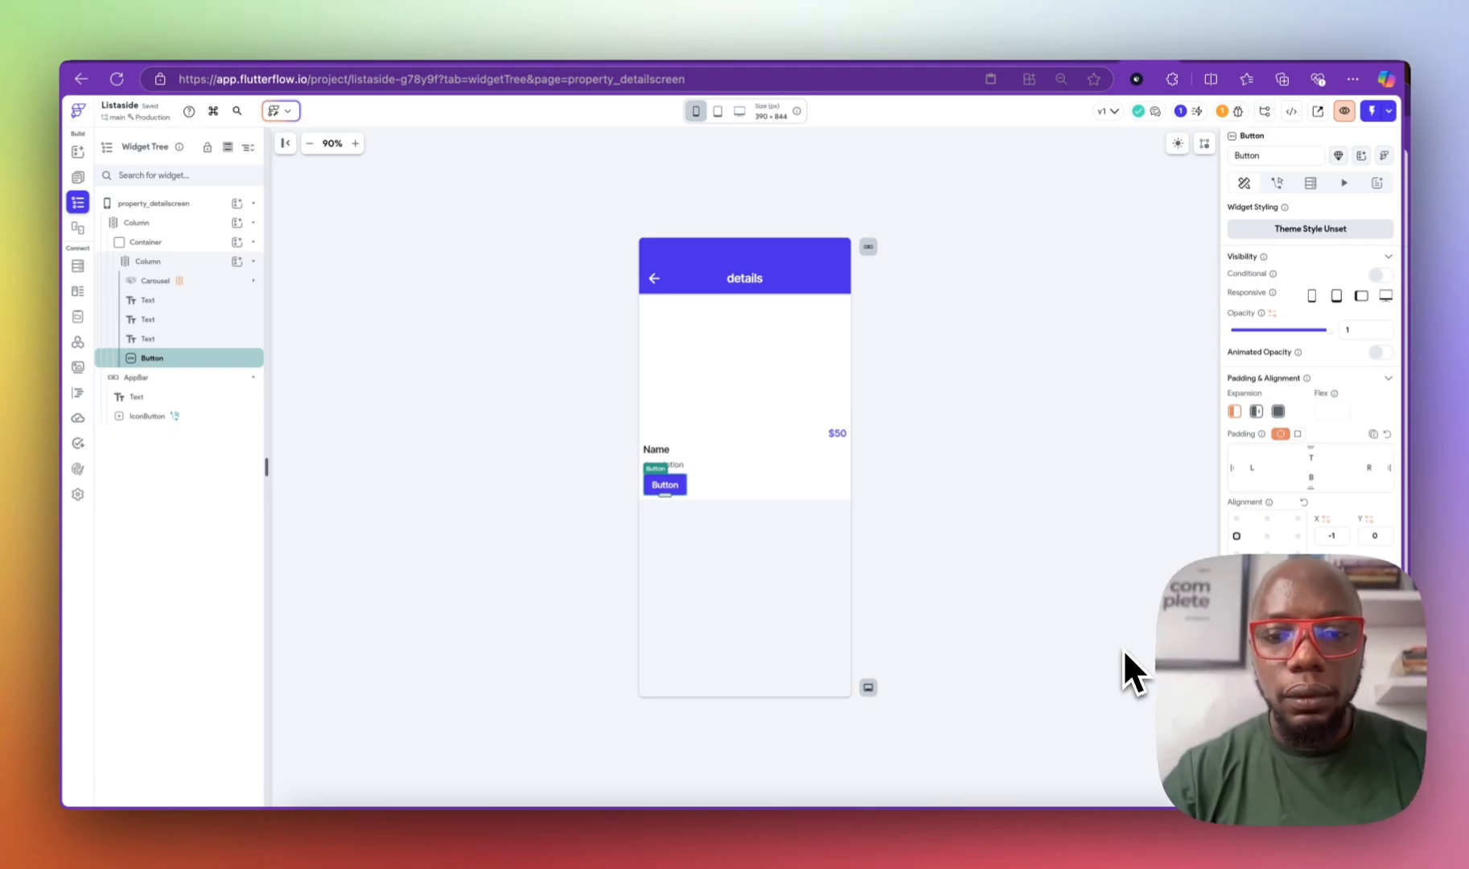
Step: Label the new button 'Contact for Inspection'
text(Cont)
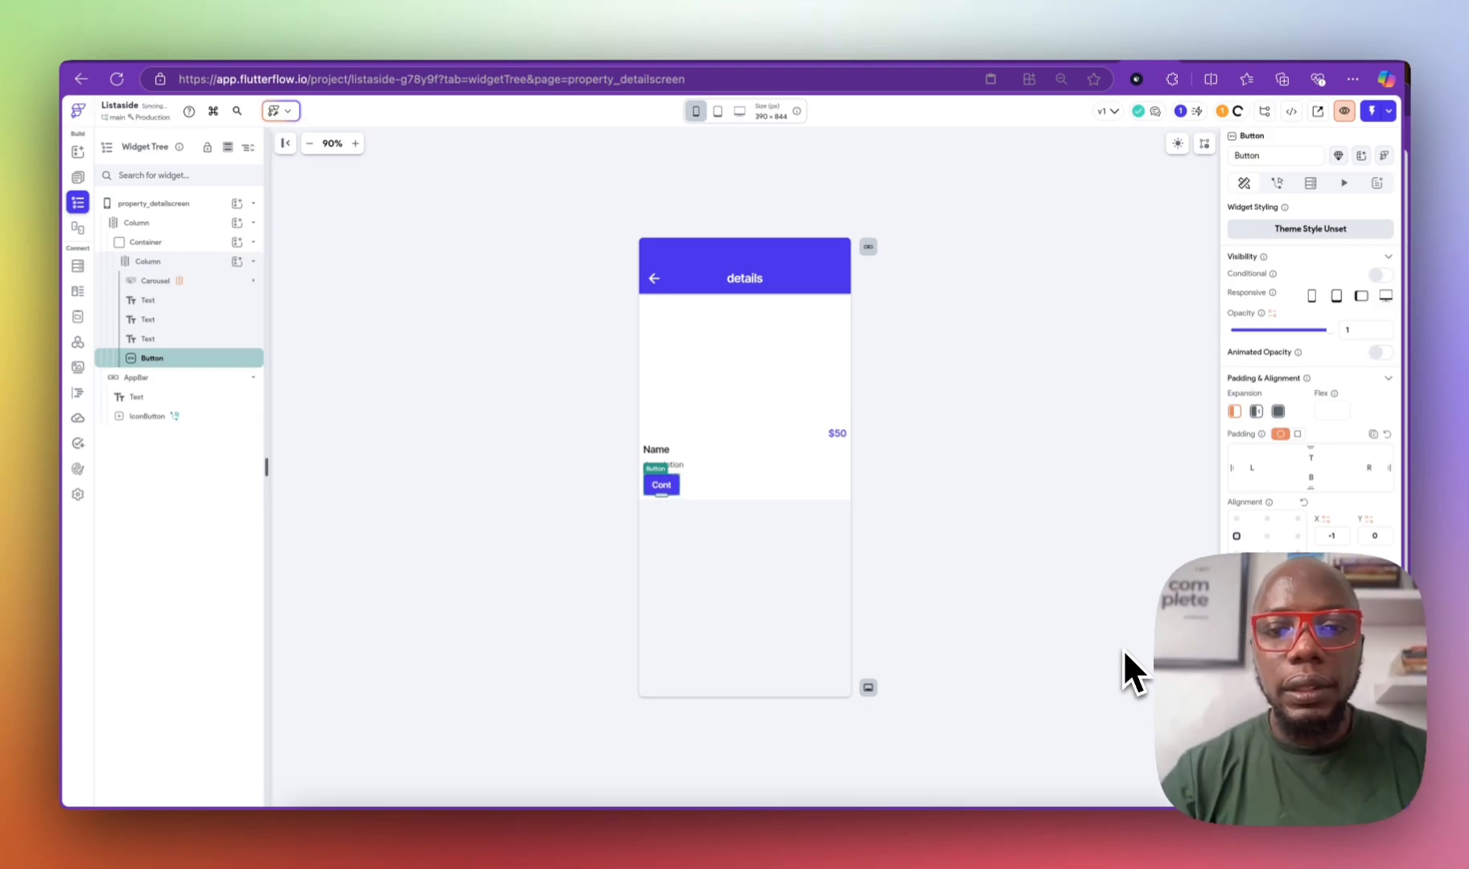
text(act)
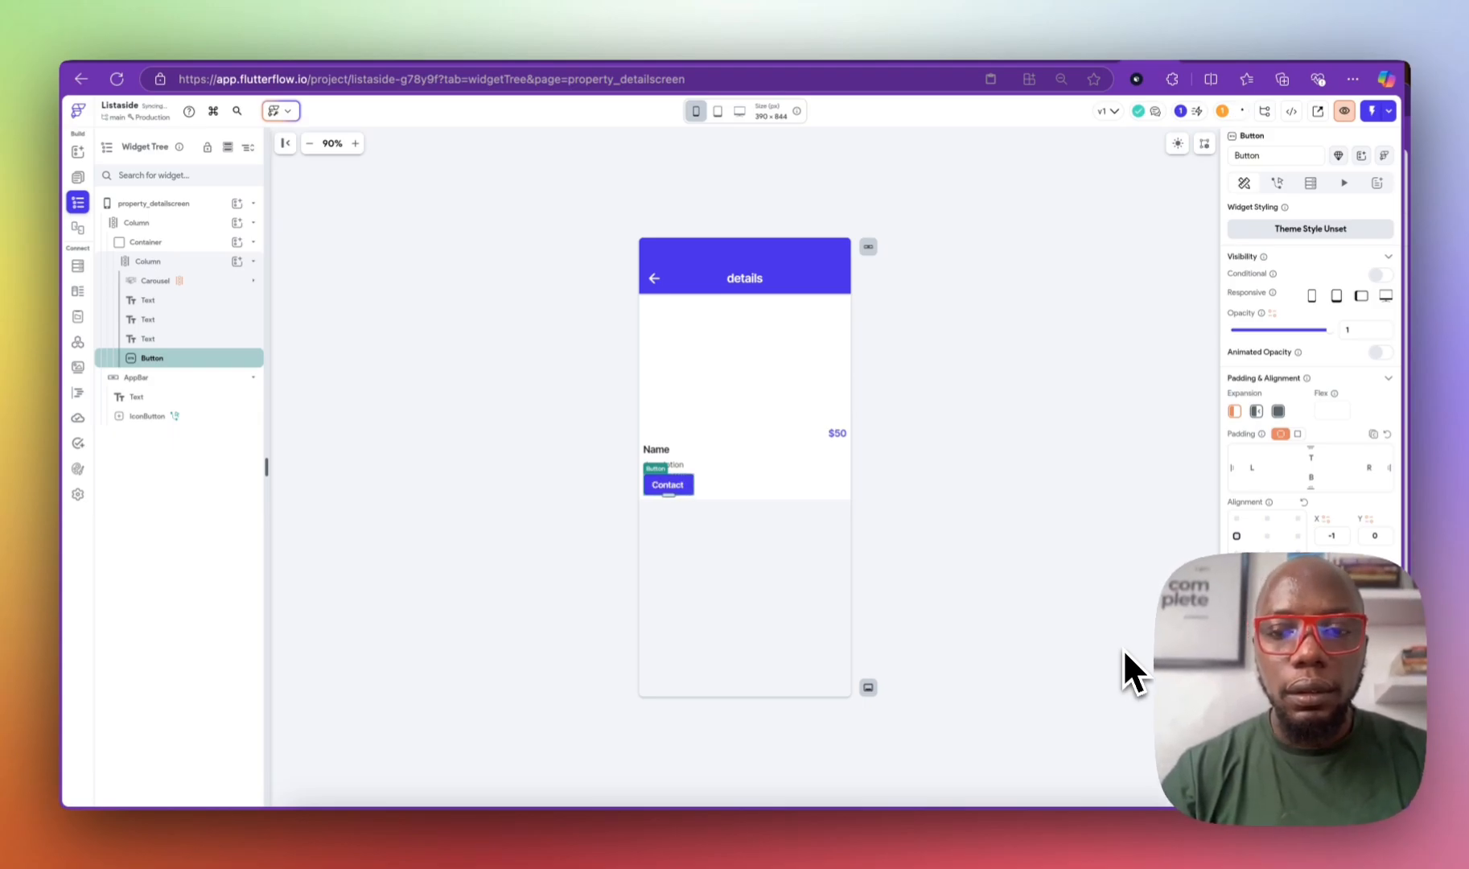
text( for Vide)
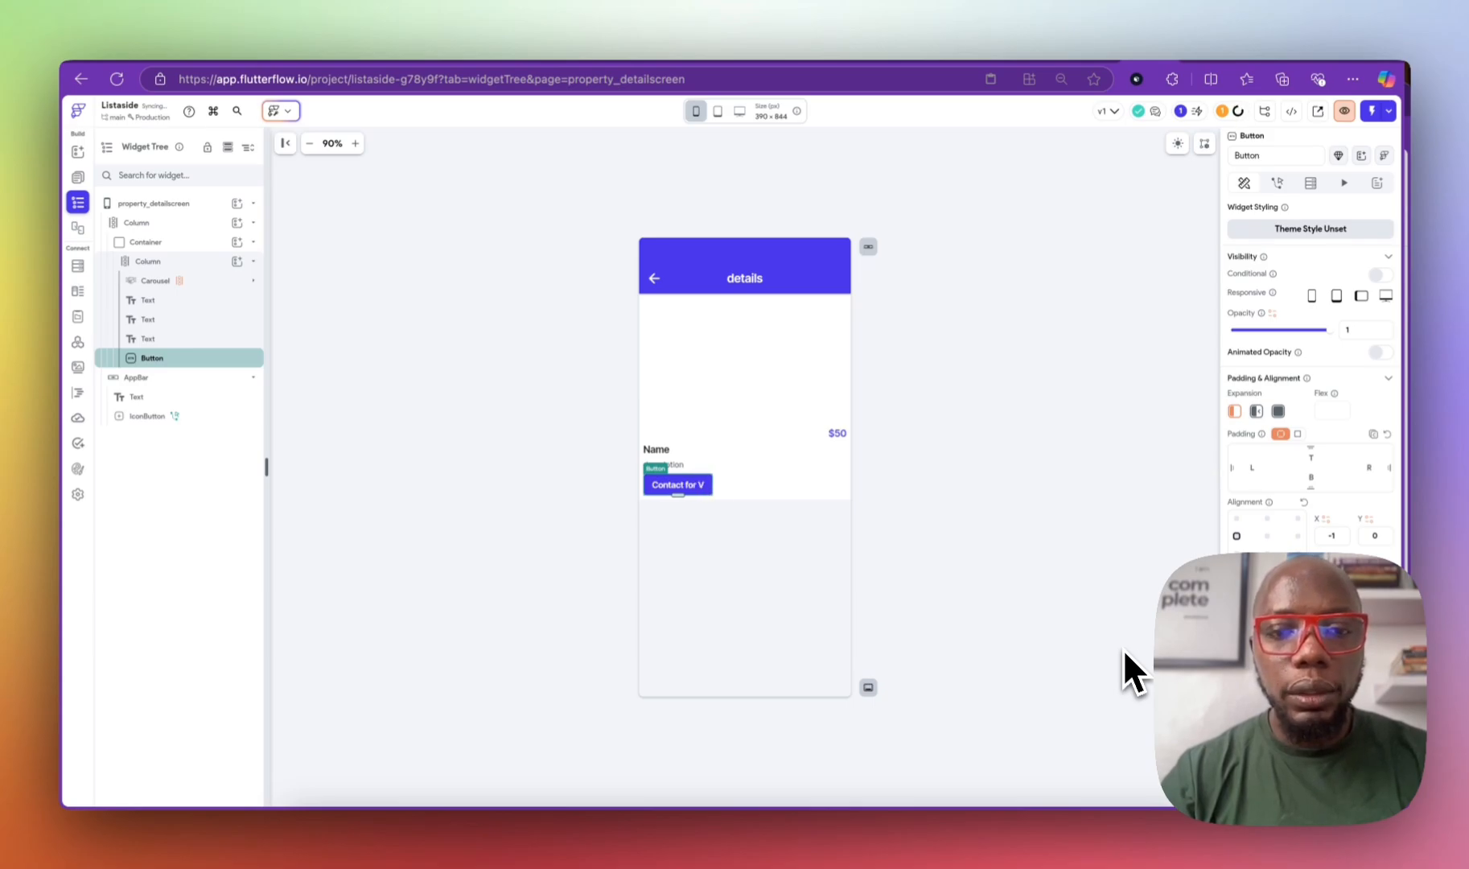
key(BackSpace)
key(BackSpace)
key(BackSpace)
key(BackSpace)
key(BackSpace)
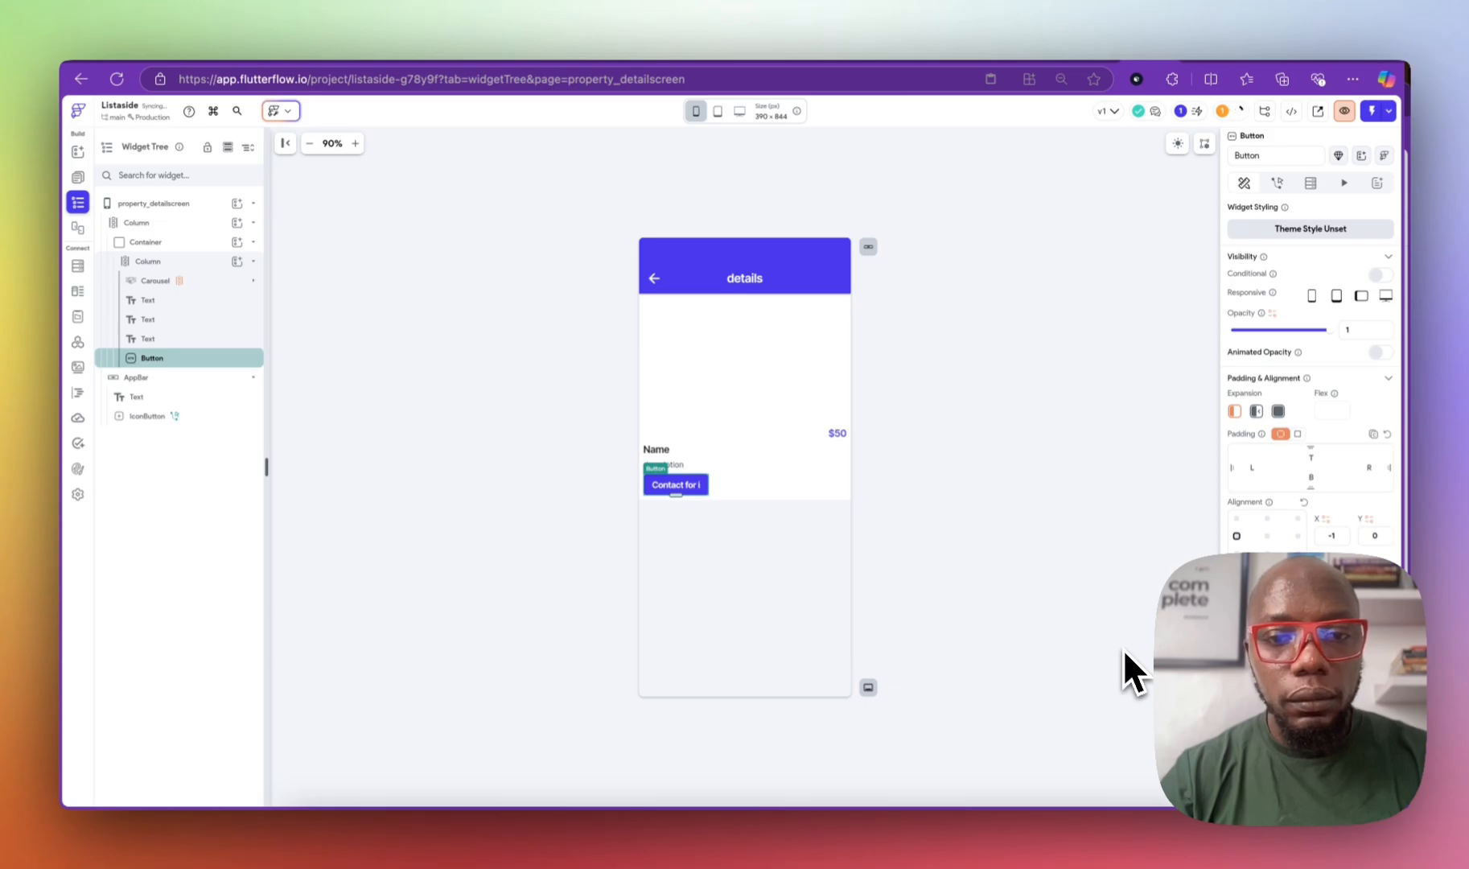
text(Inspect)
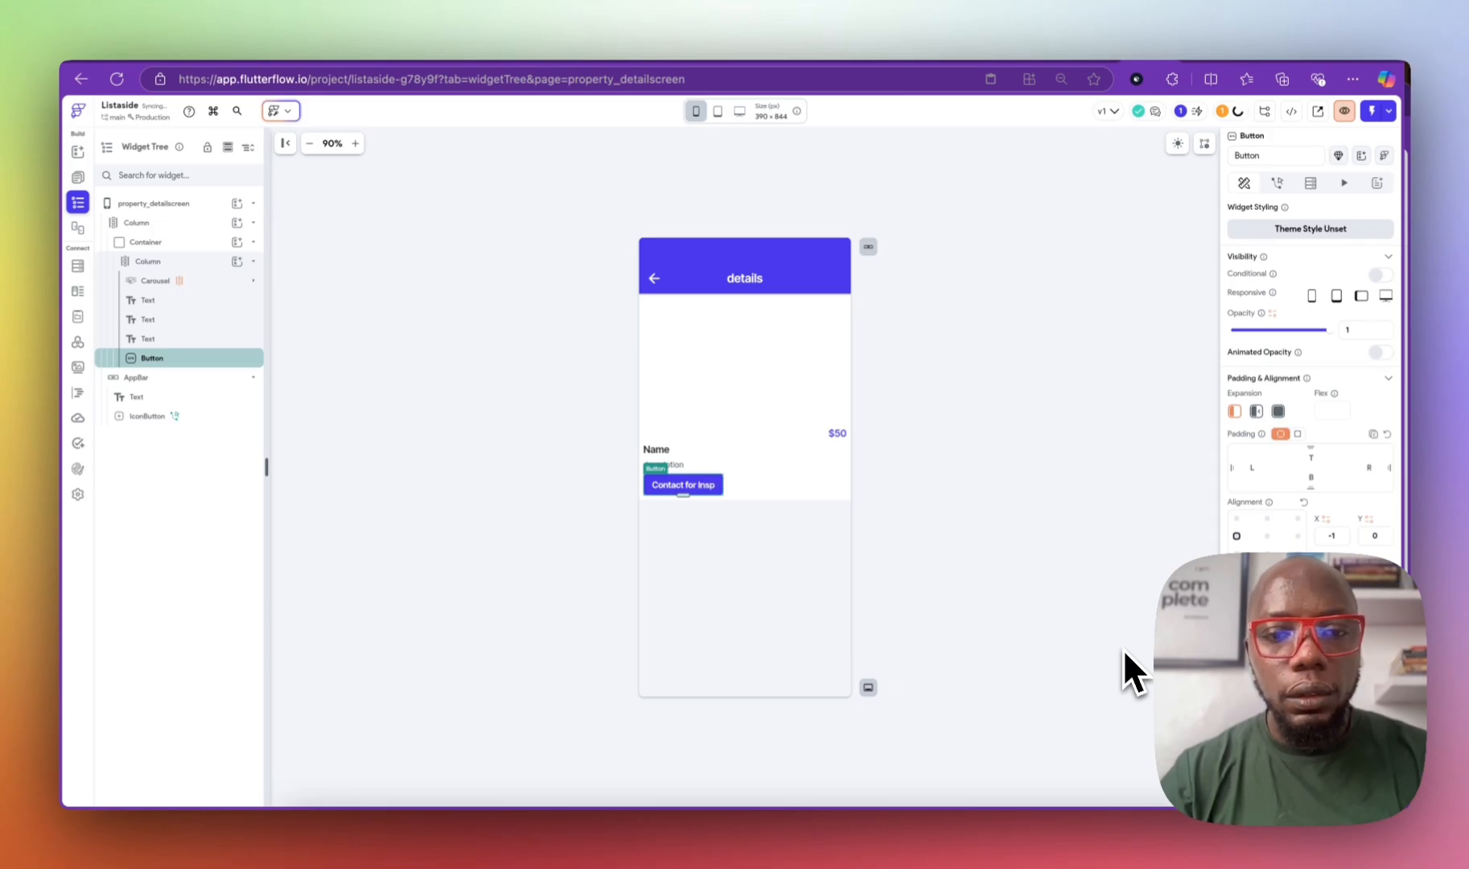
key(BackSpace)
key(BackSpace)
text(ction)
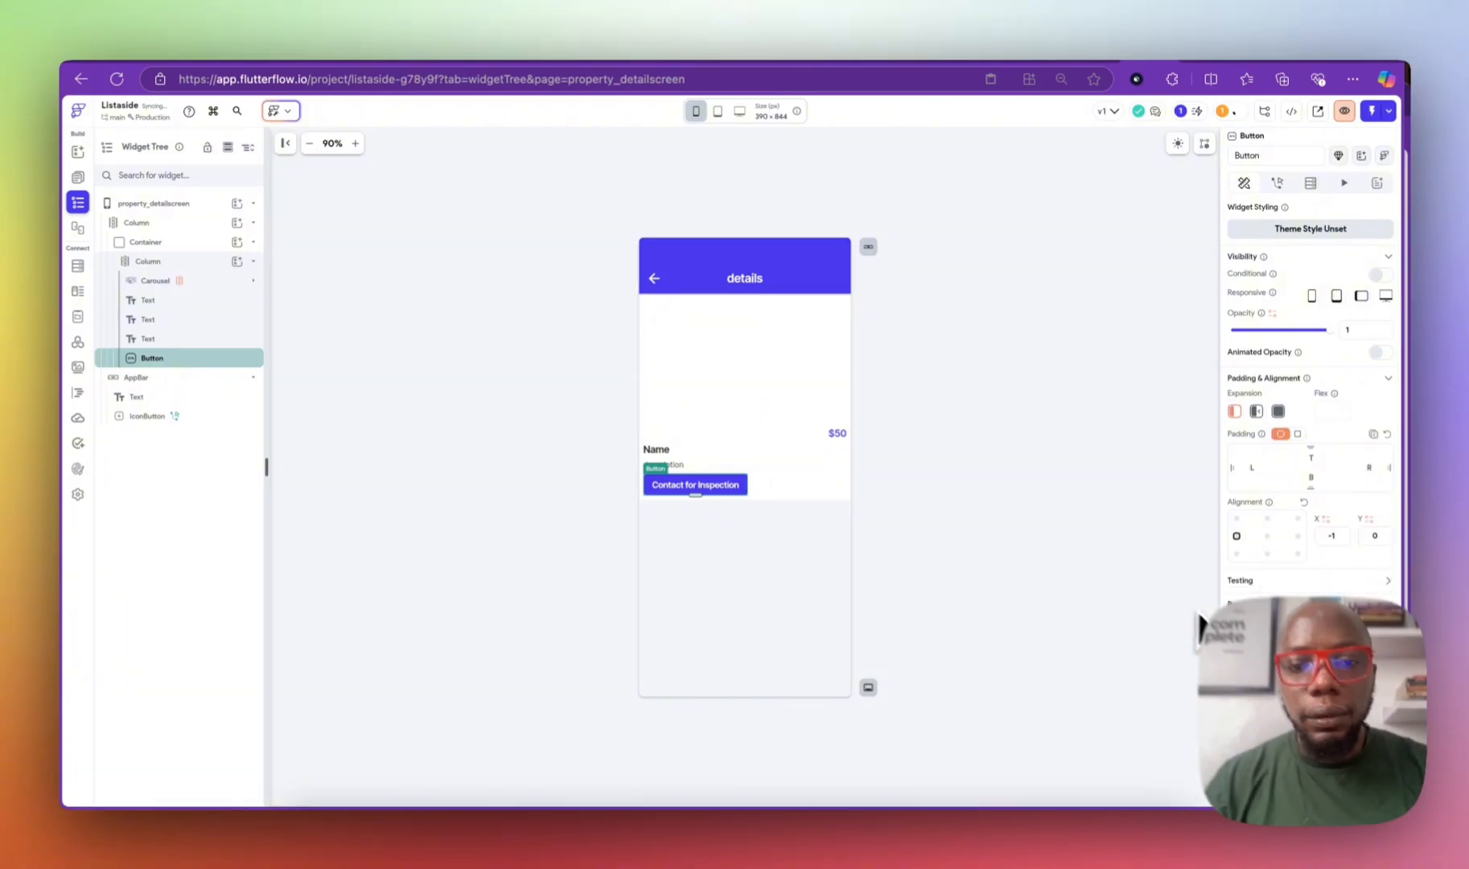
click(1042, 579)
click(728, 484)
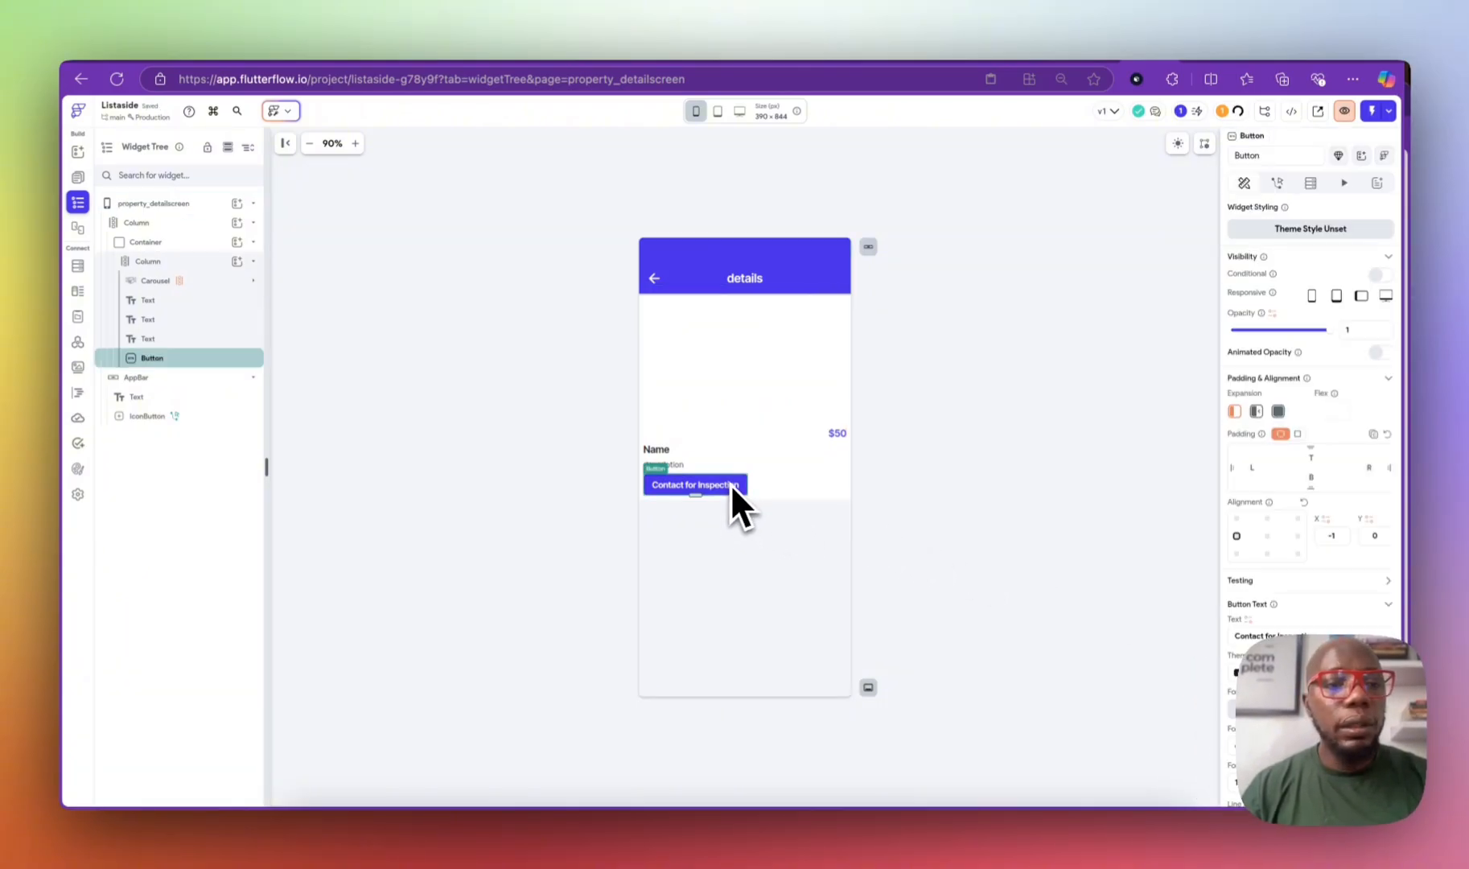
Step: Add an On Tap Launch URL action to the Contact for Inspection button
click(1277, 183)
click(1316, 315)
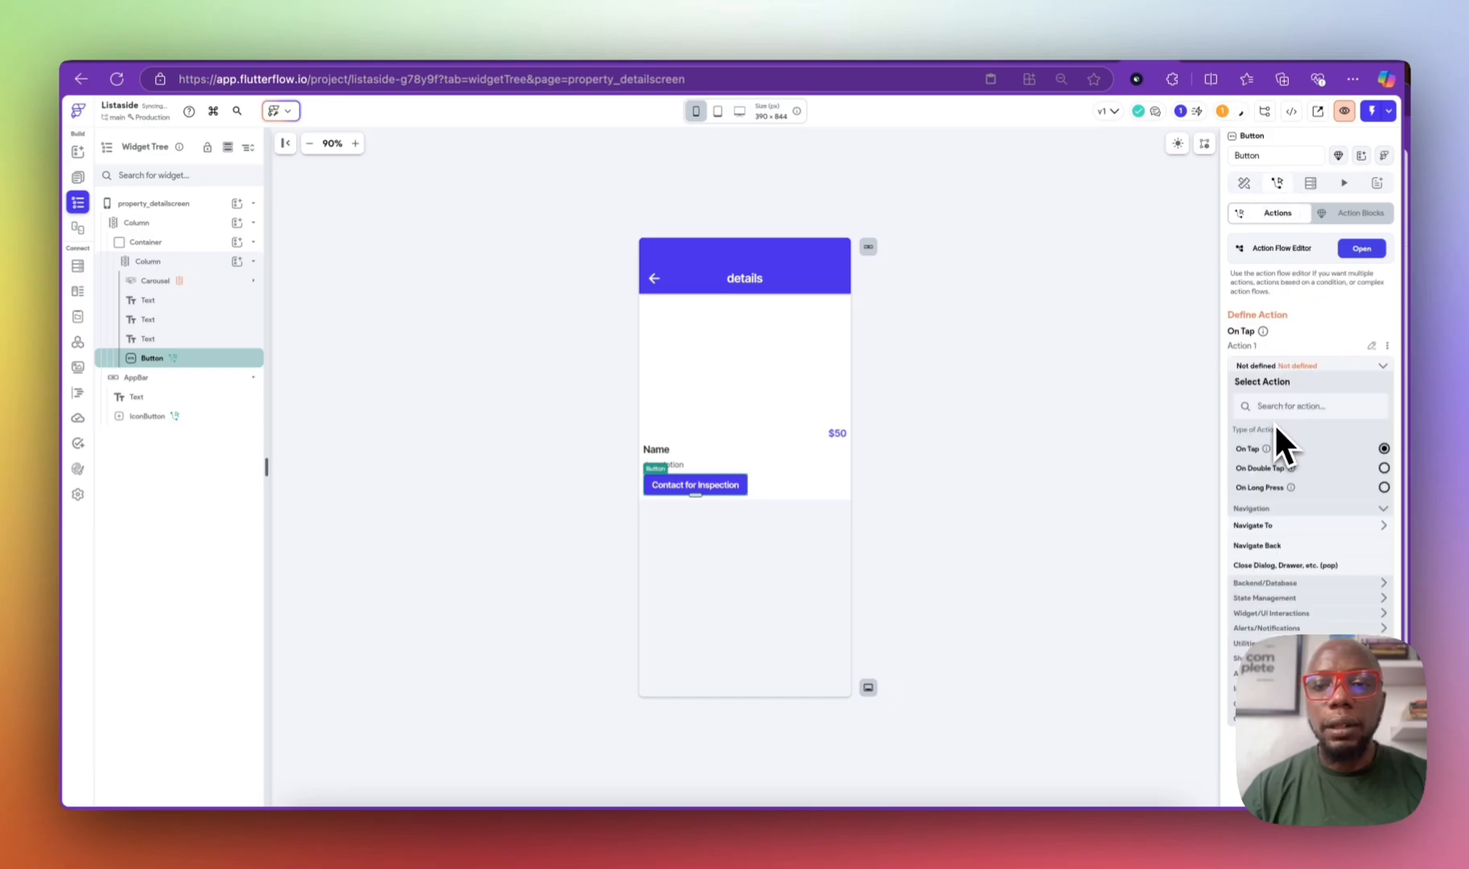
click(1278, 406)
text(url)
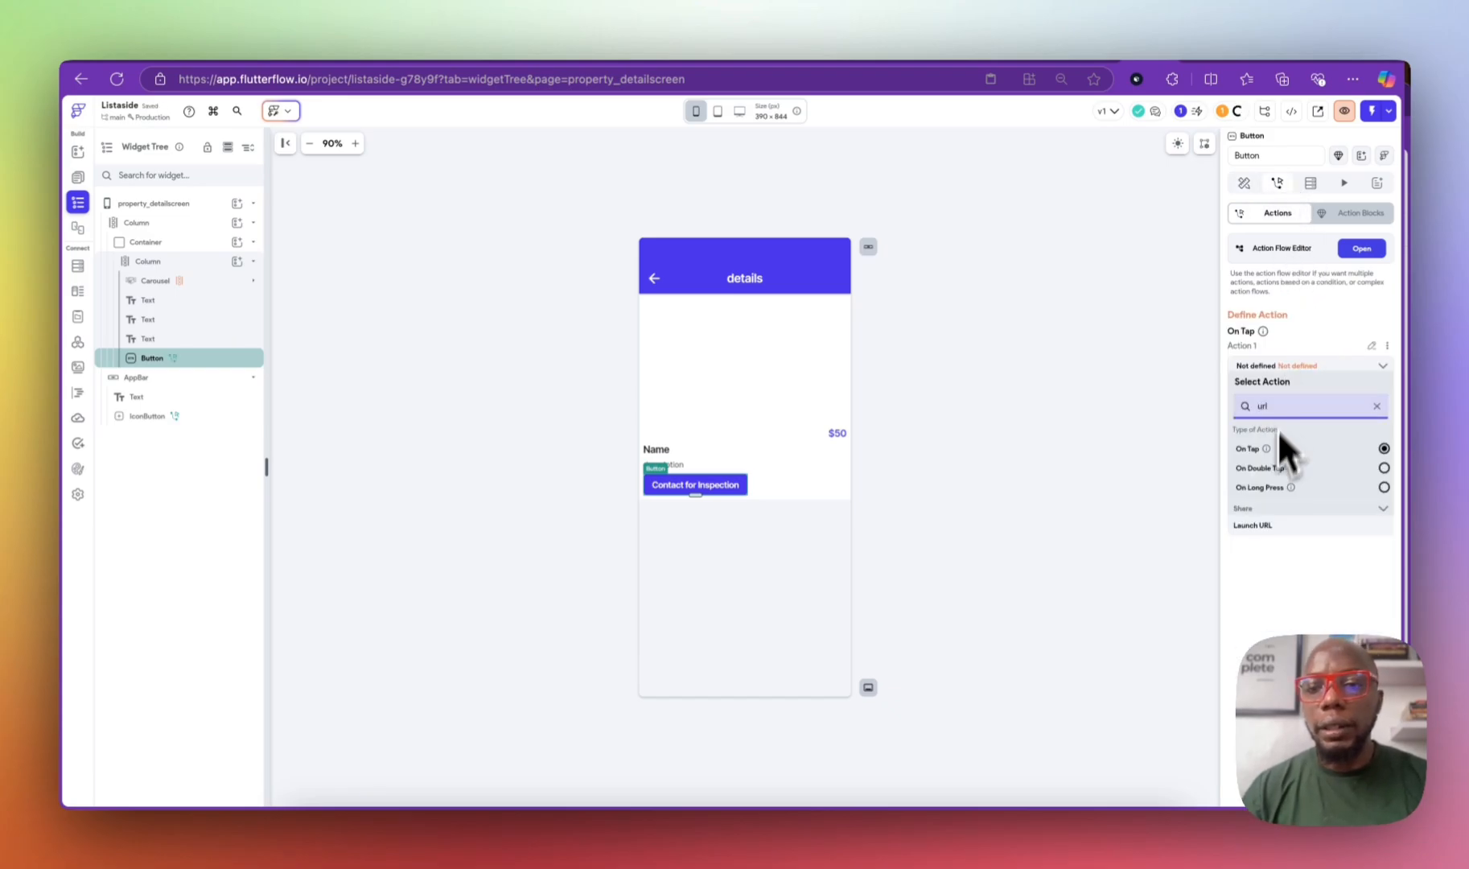
click(1254, 526)
Step: Set the URL to come from the variable propertyDoc's contact_link field, then confirm it
click(1257, 403)
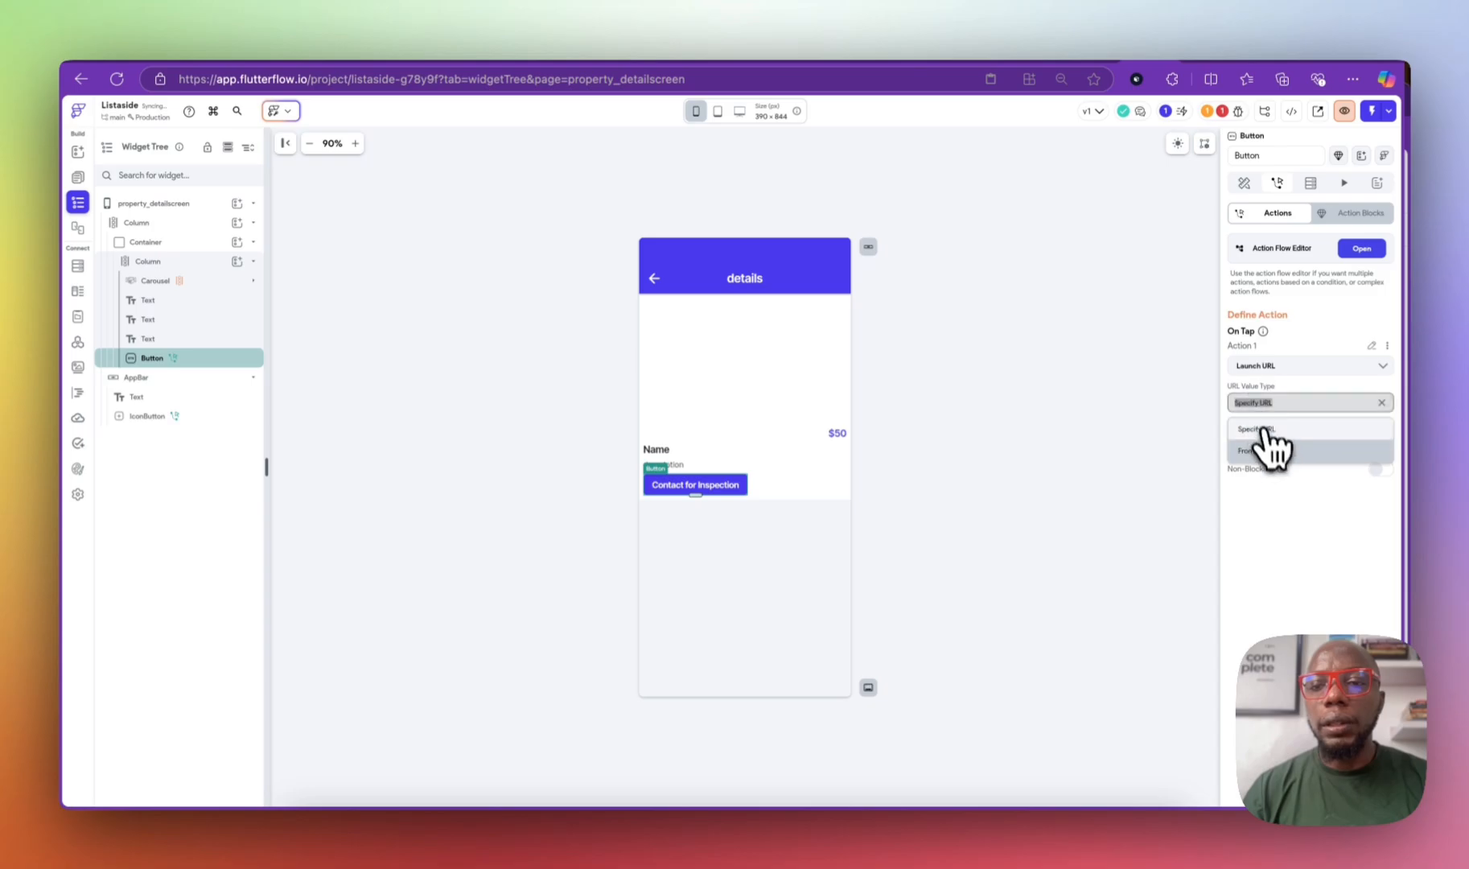
click(1267, 450)
click(1259, 428)
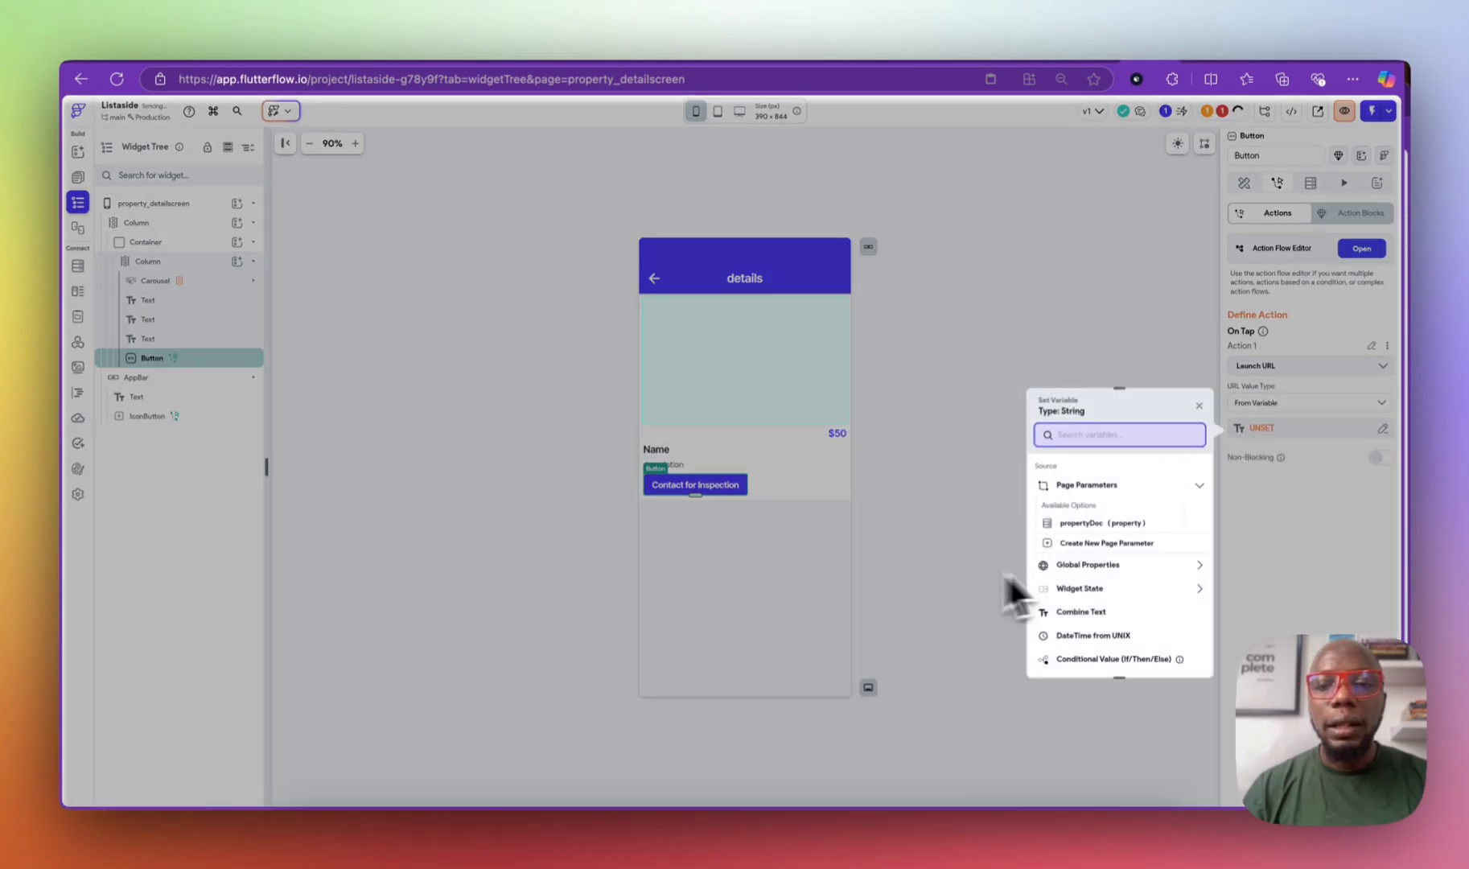
click(1111, 524)
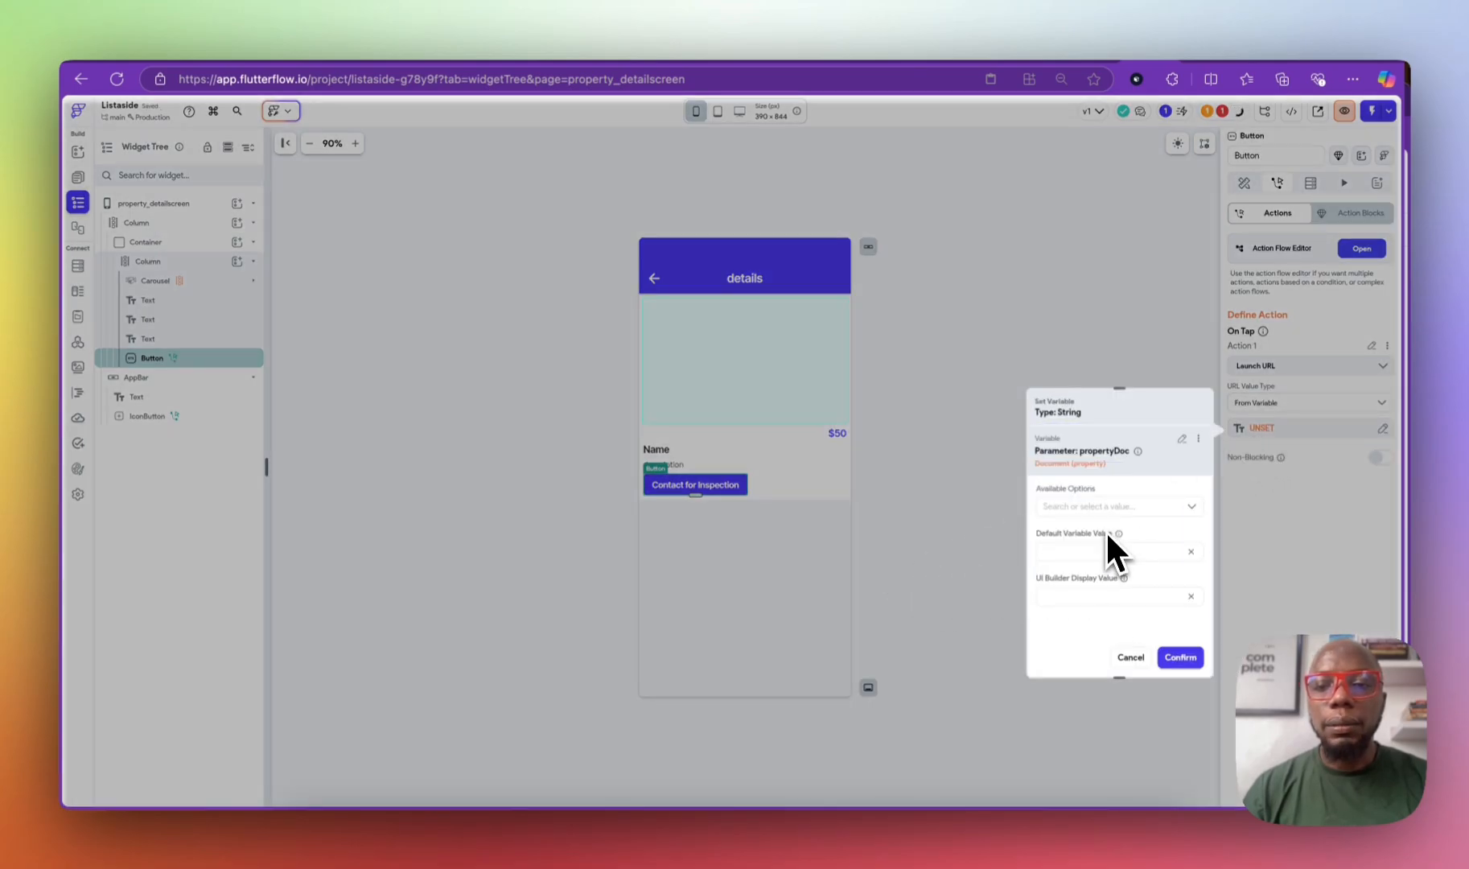
click(1089, 505)
click(1087, 535)
click(1089, 547)
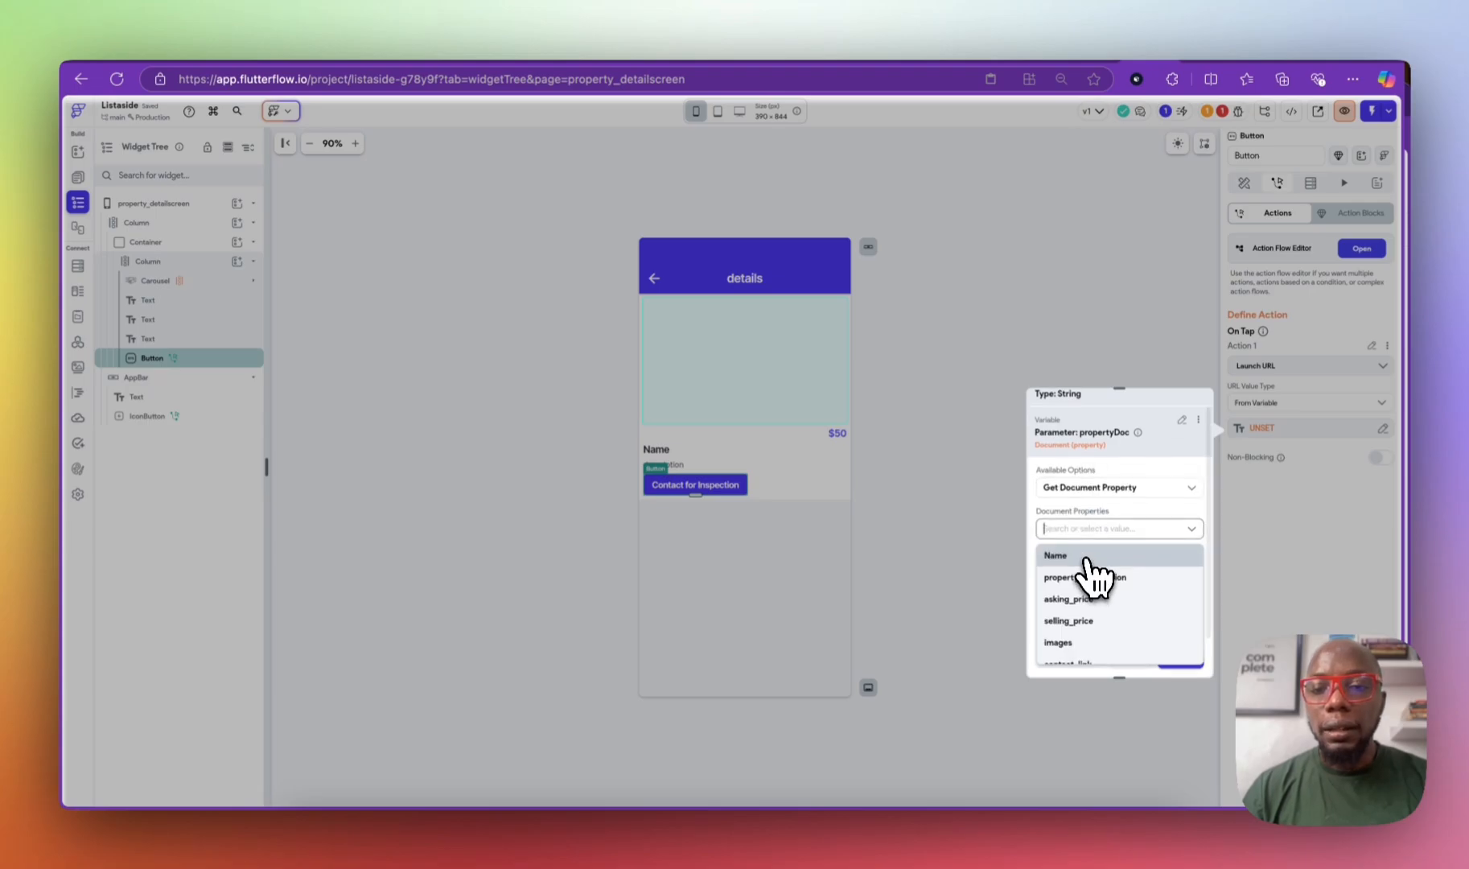
scroll(1091, 635, down, 2)
click(1085, 628)
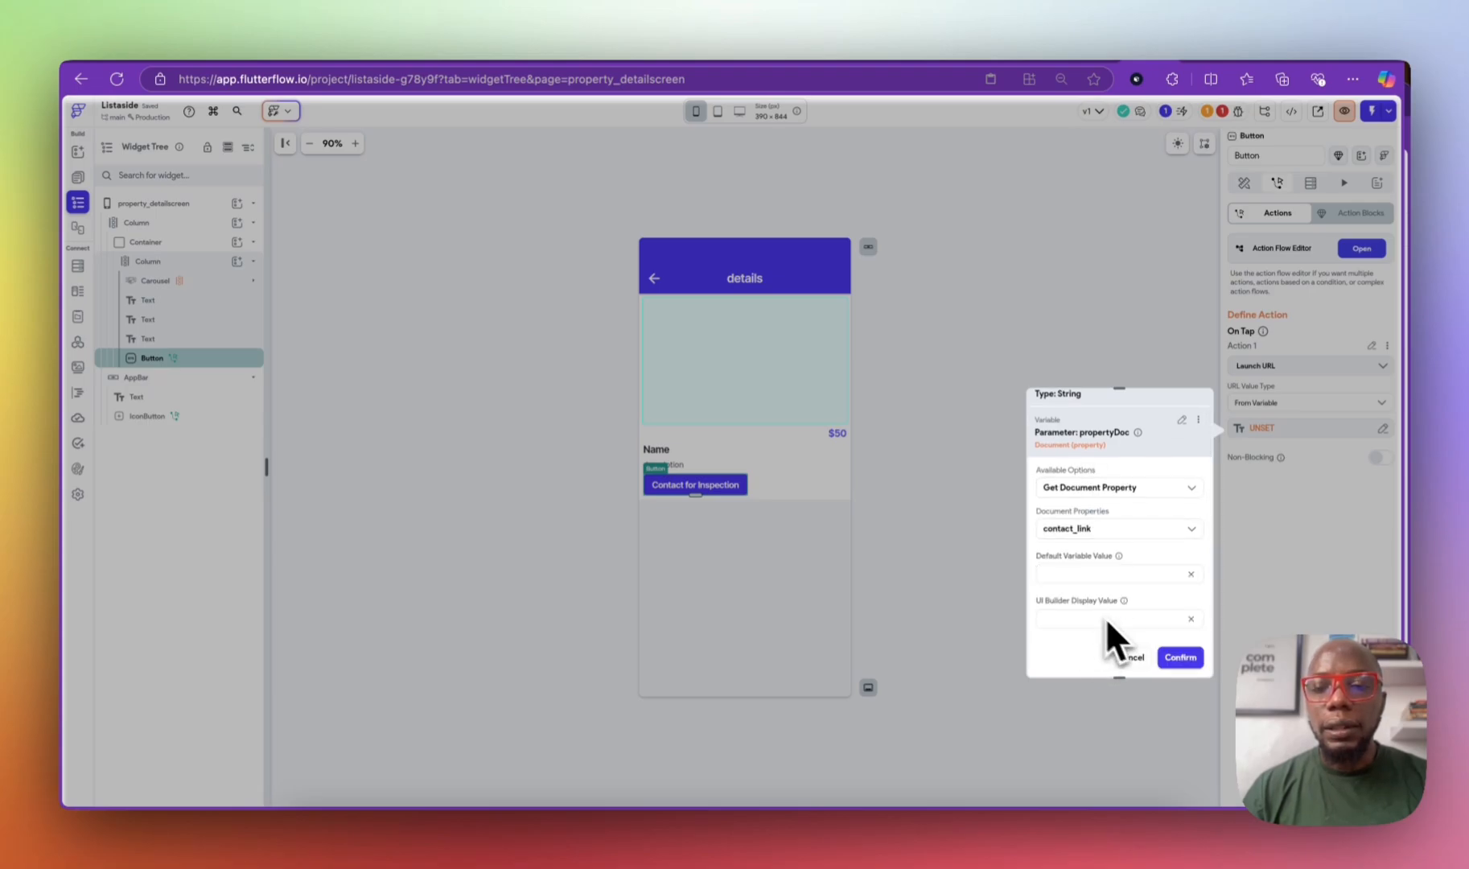
click(1176, 658)
click(977, 406)
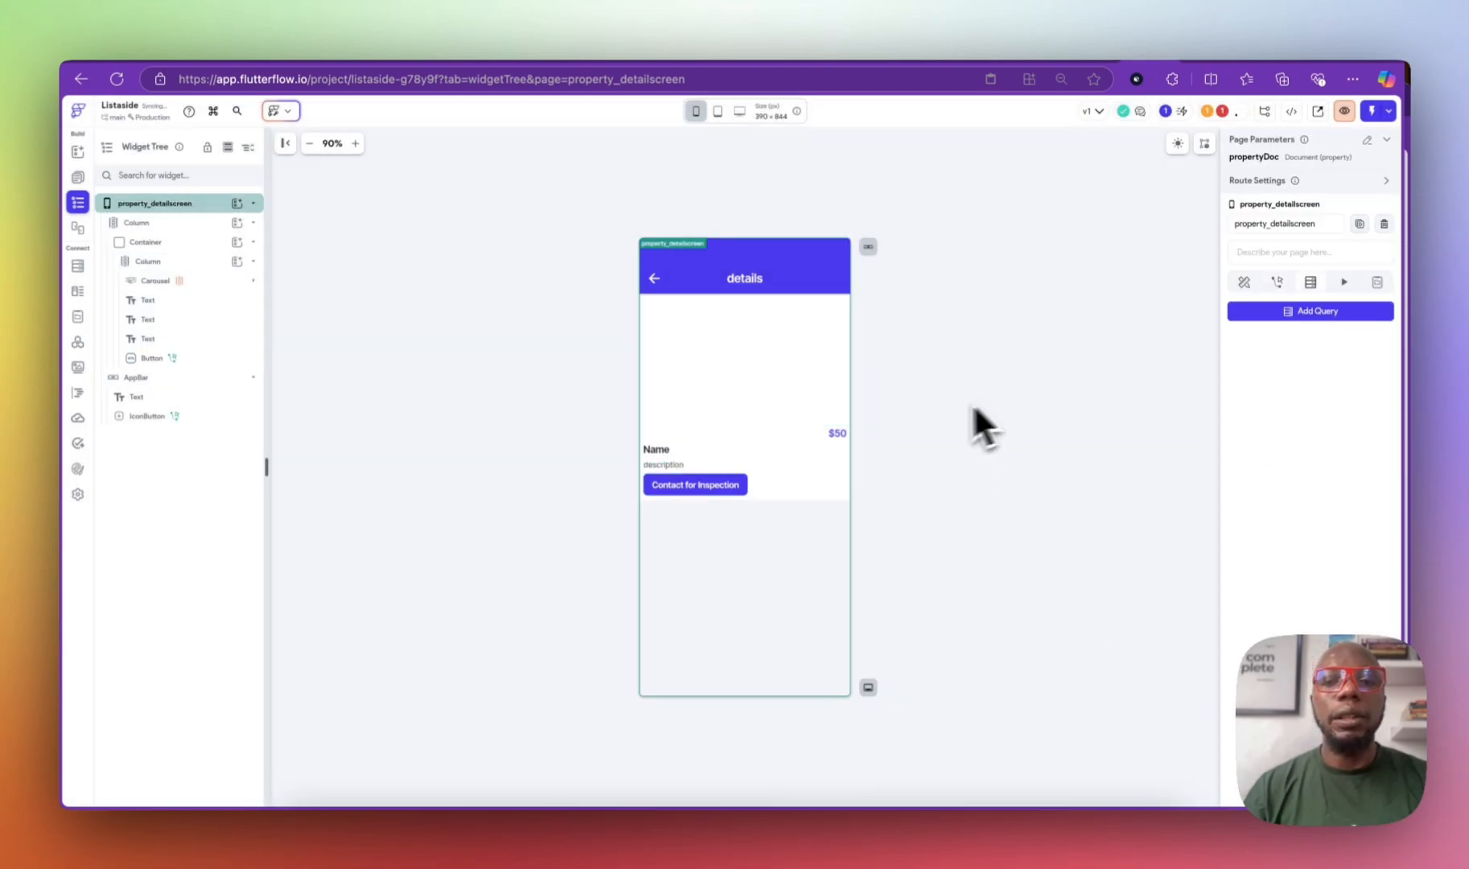
click(741, 483)
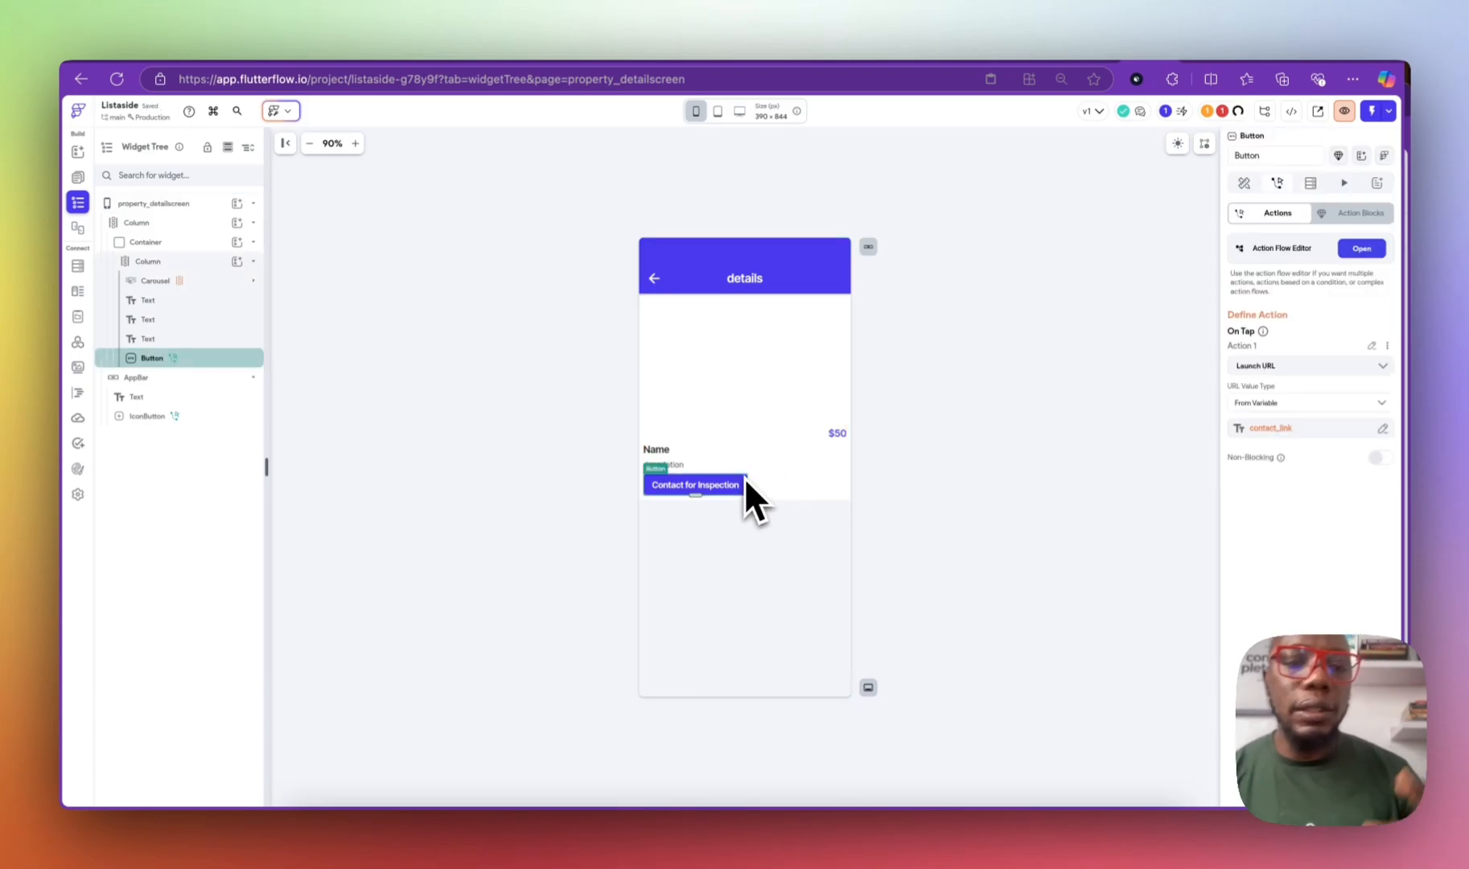
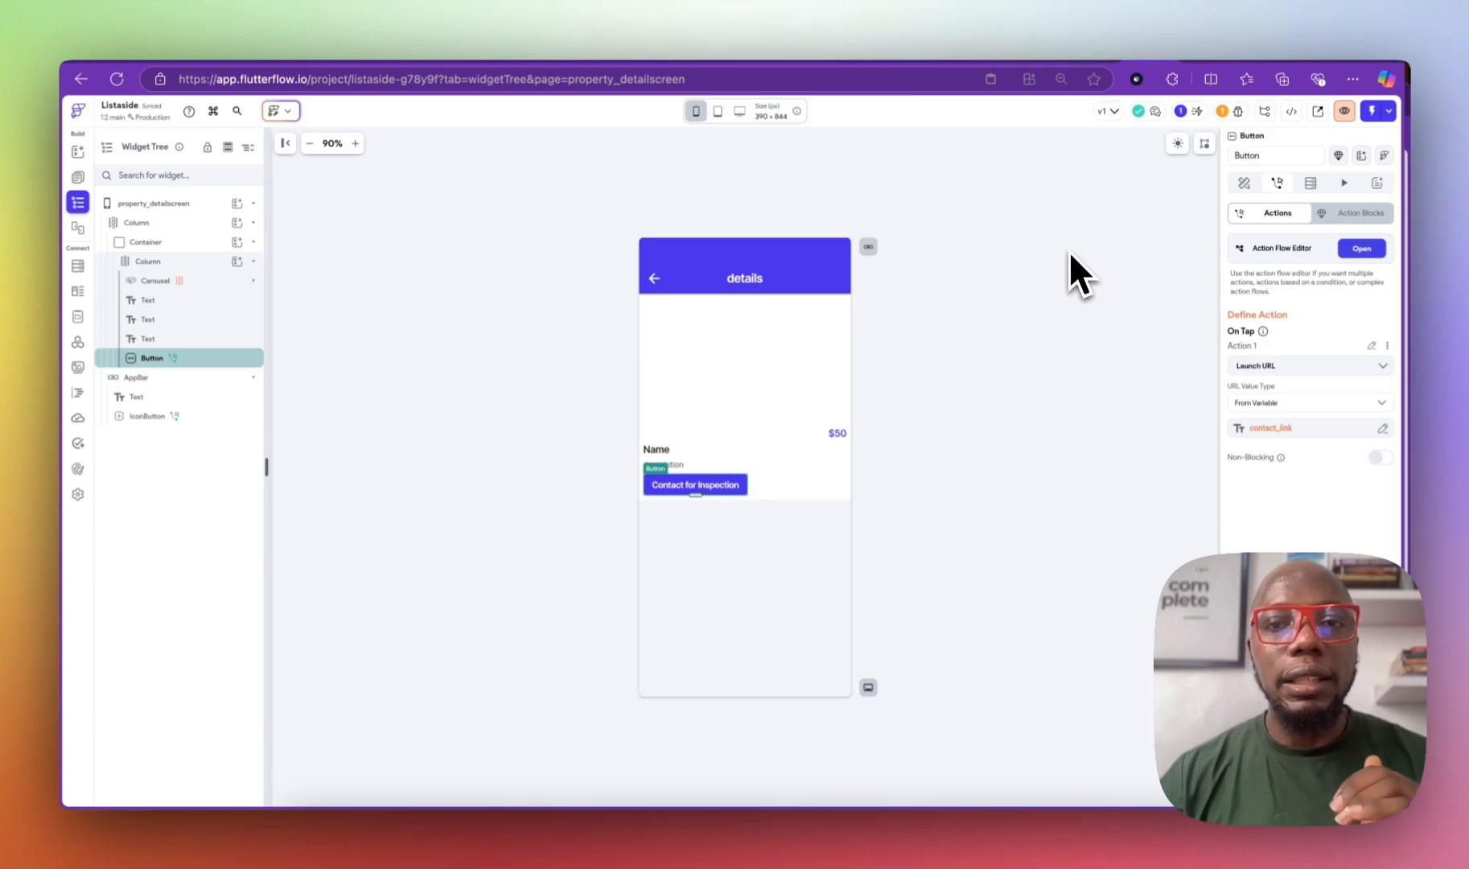
Step: View the users collection schema in the Firestore Database panel
click(78, 265)
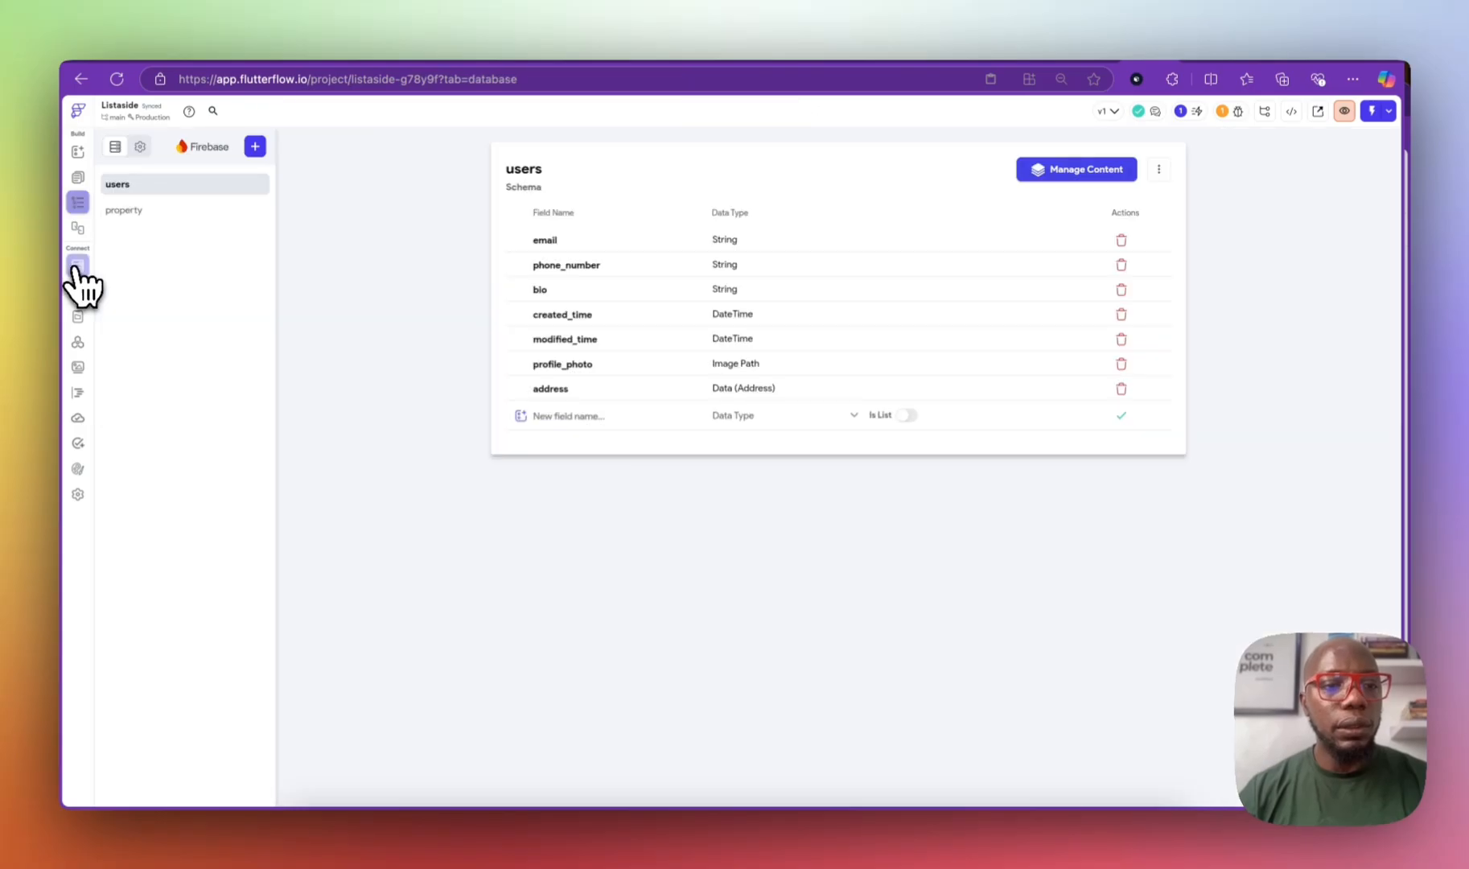
Step: Check the database records in Manage Content, then start adding a new page from the Page Selector
click(1096, 171)
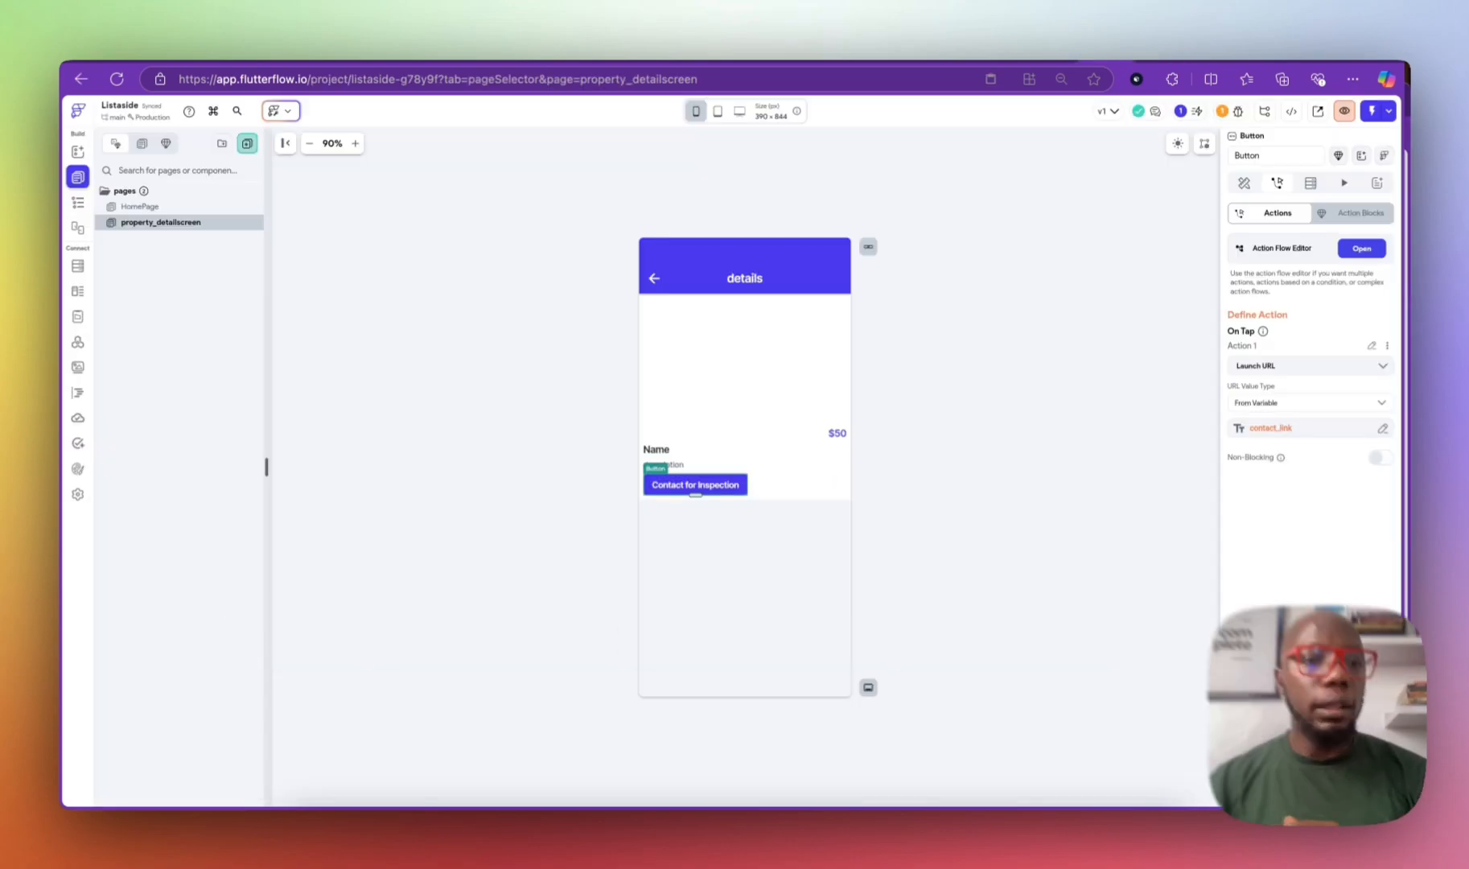
click(77, 207)
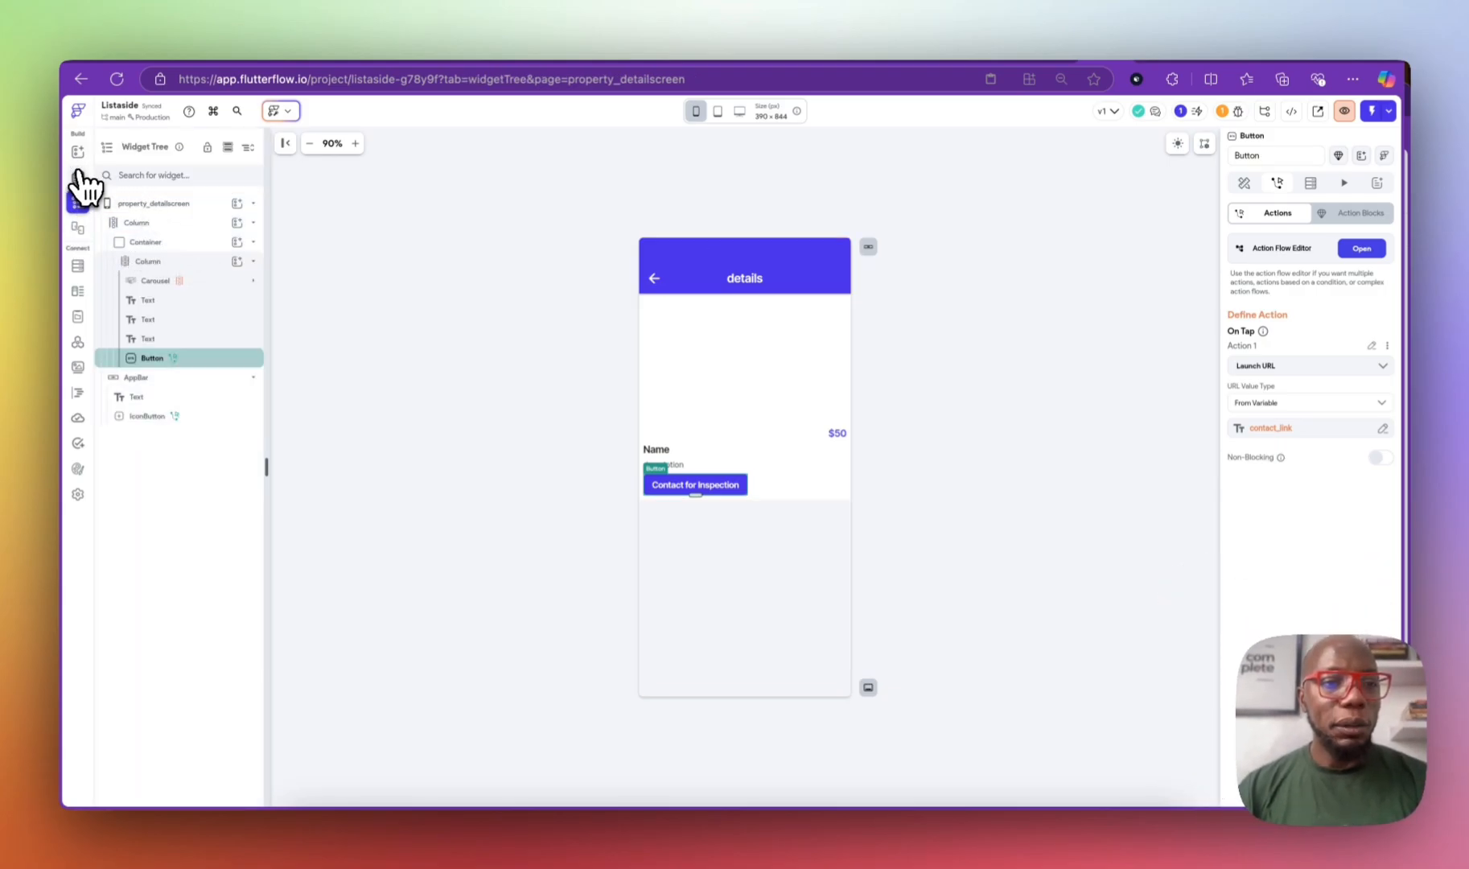
click(78, 178)
click(249, 145)
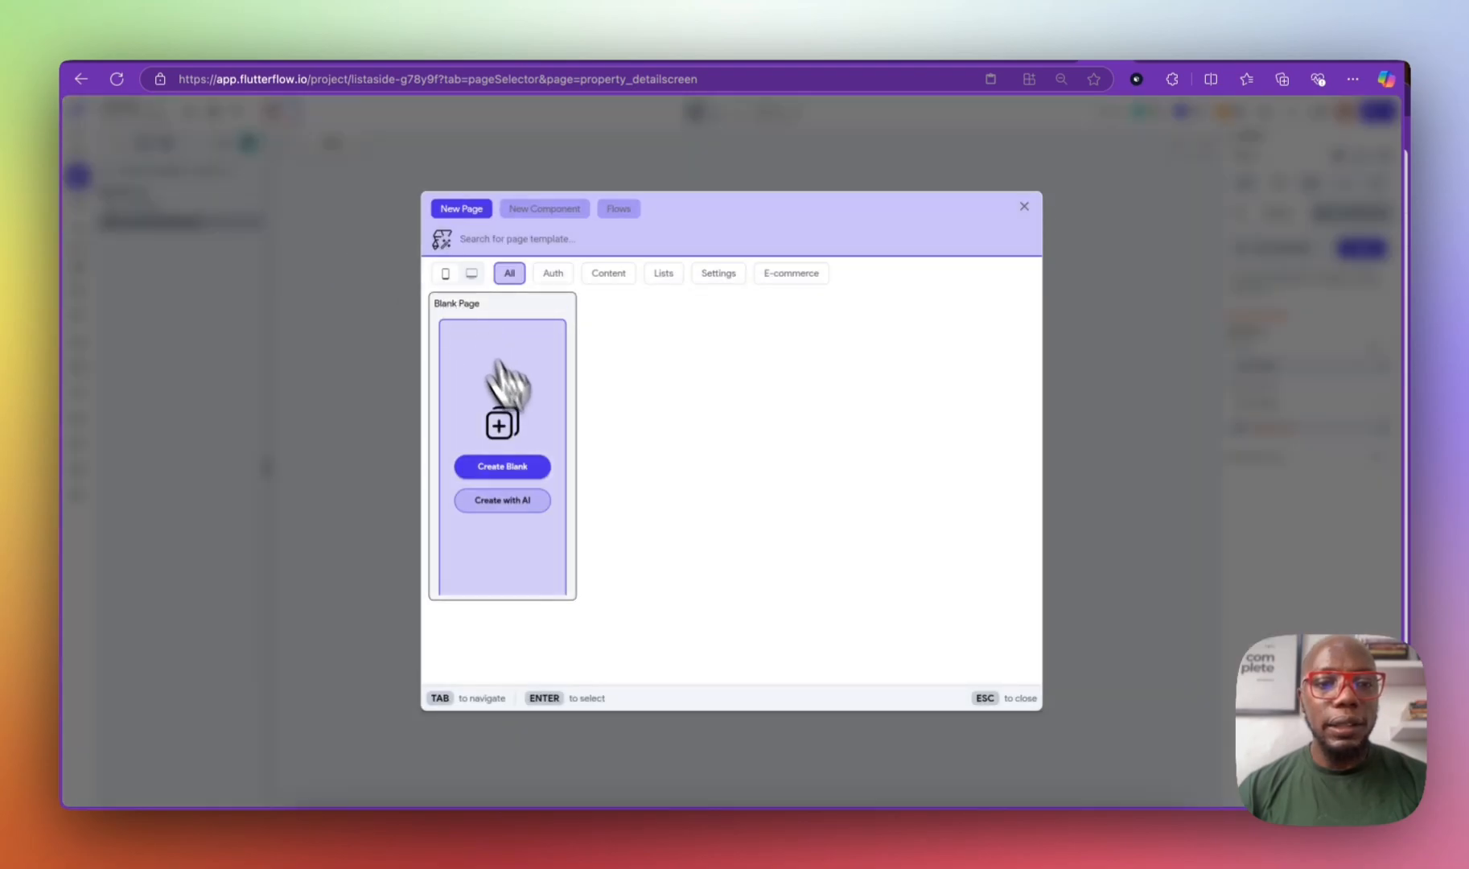
Step: Create a blank page named login, then rename it auth
click(534, 470)
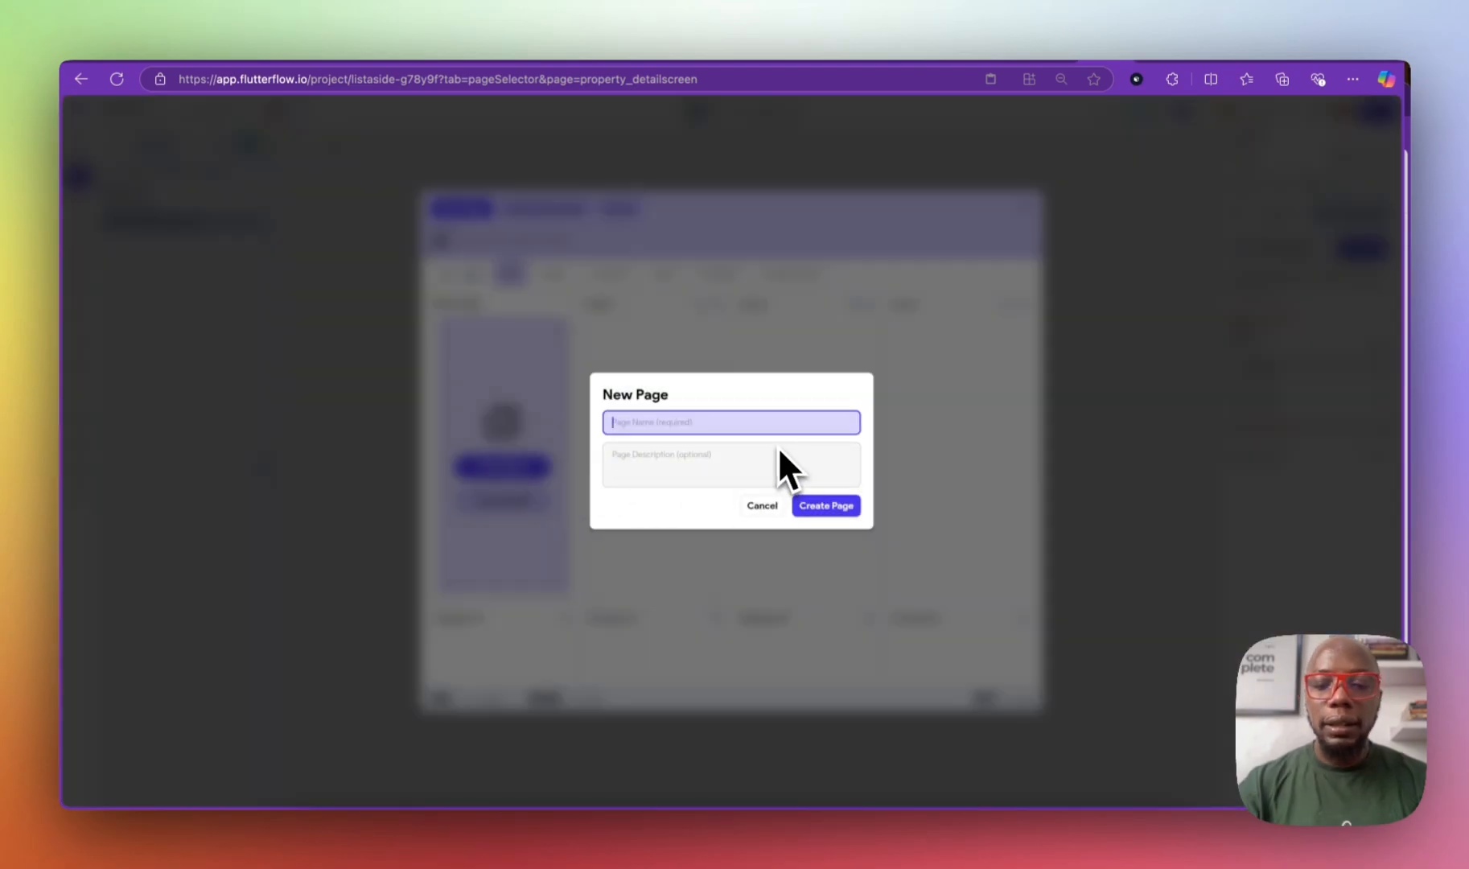
text(login)
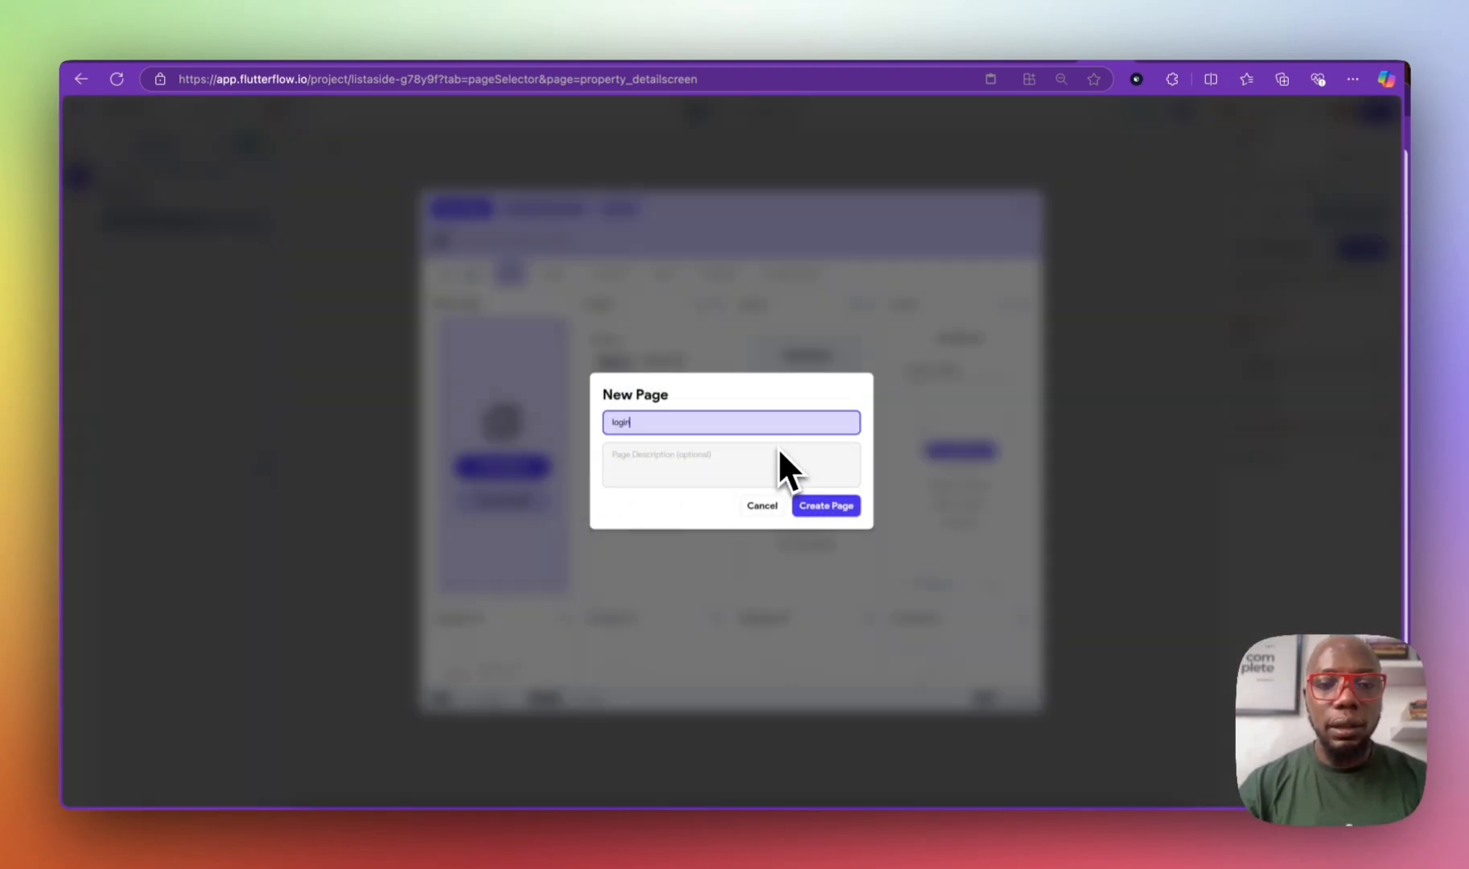
click(826, 505)
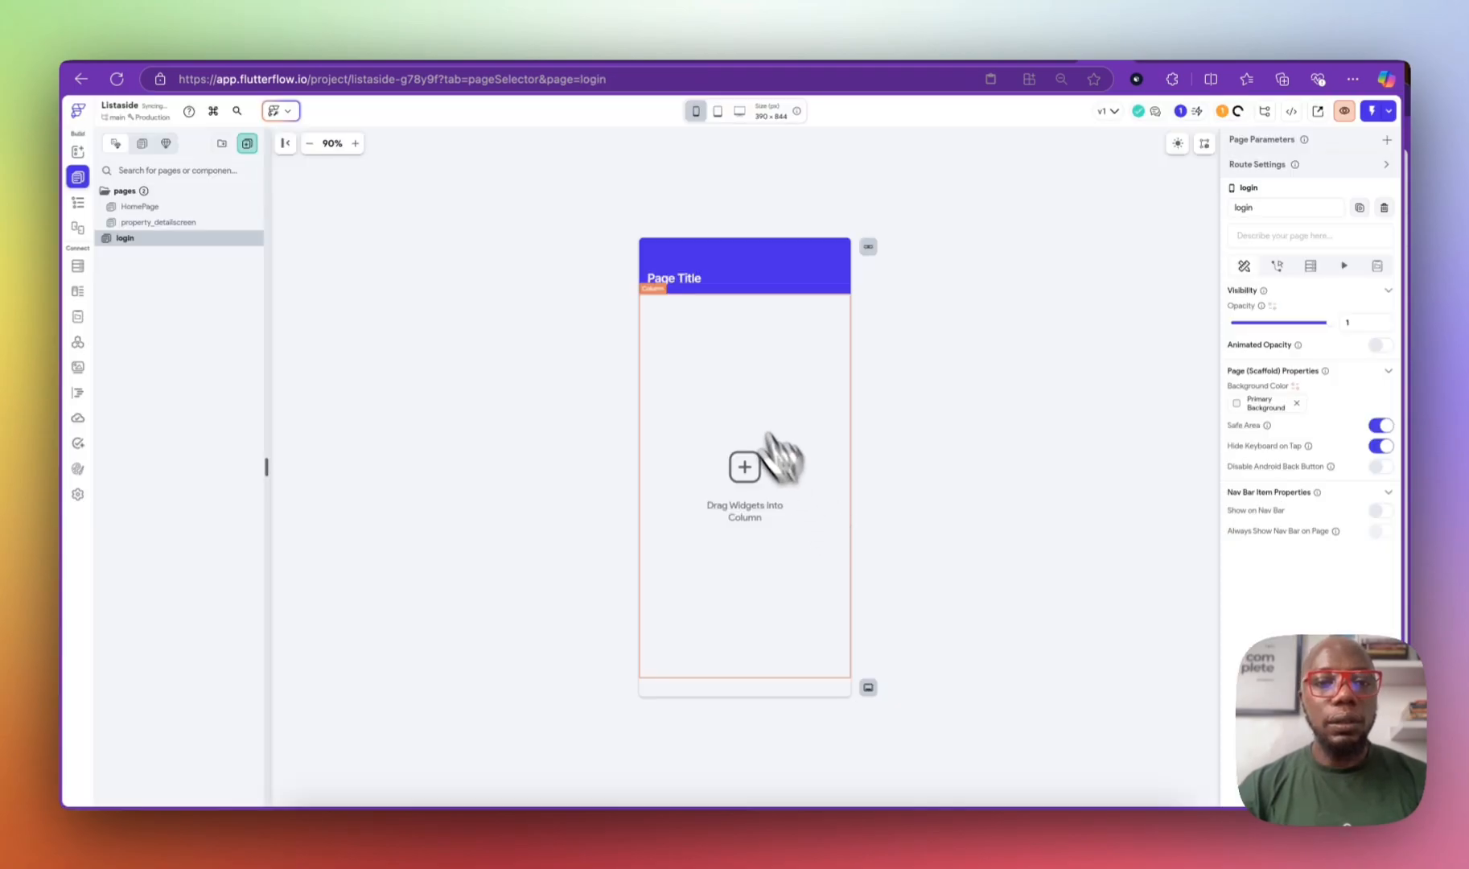
double_click(127, 239)
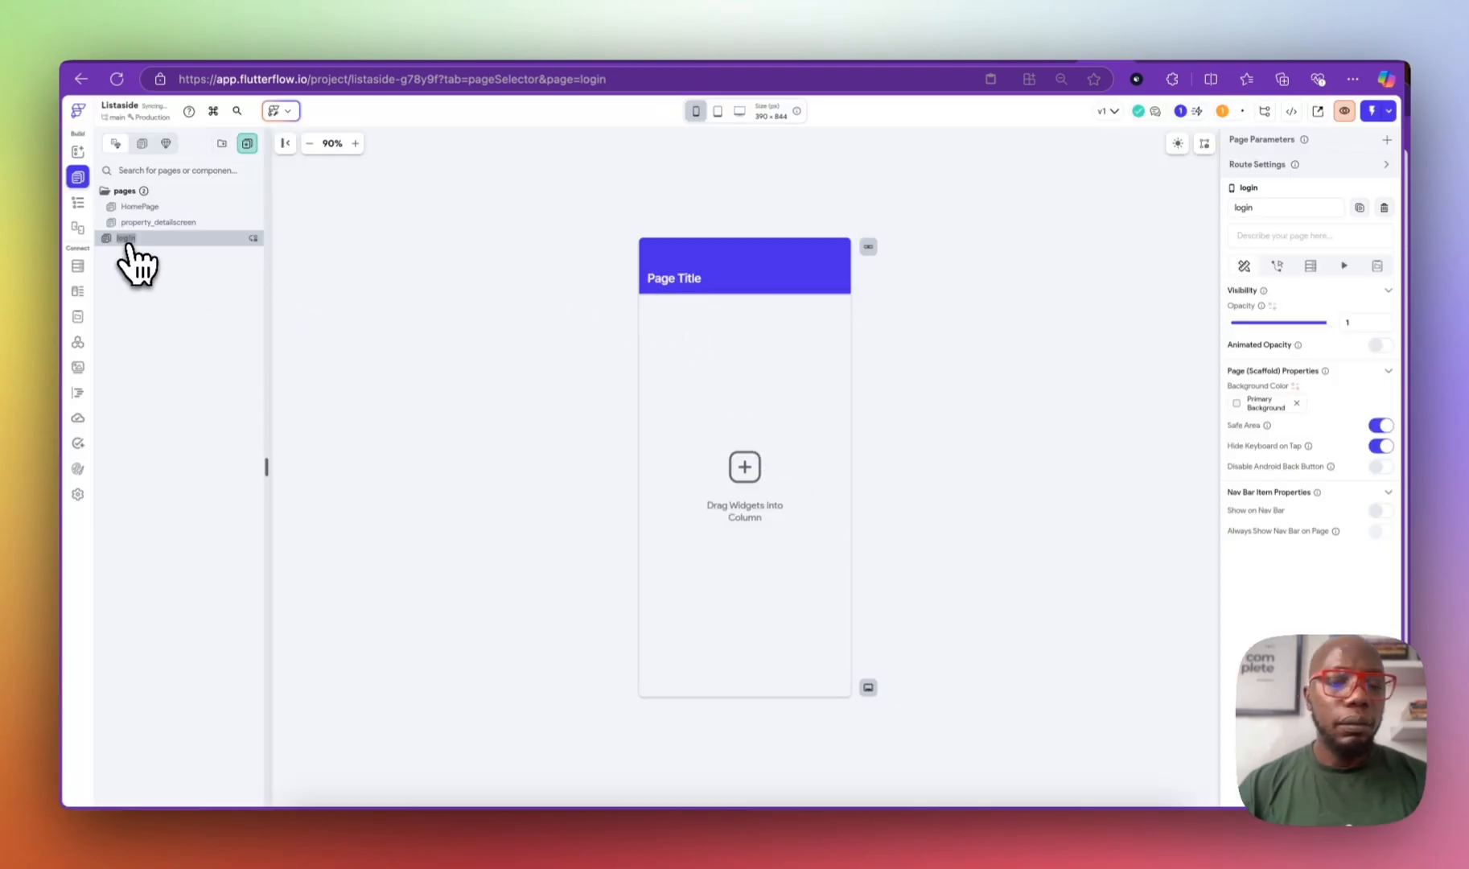
key(Return)
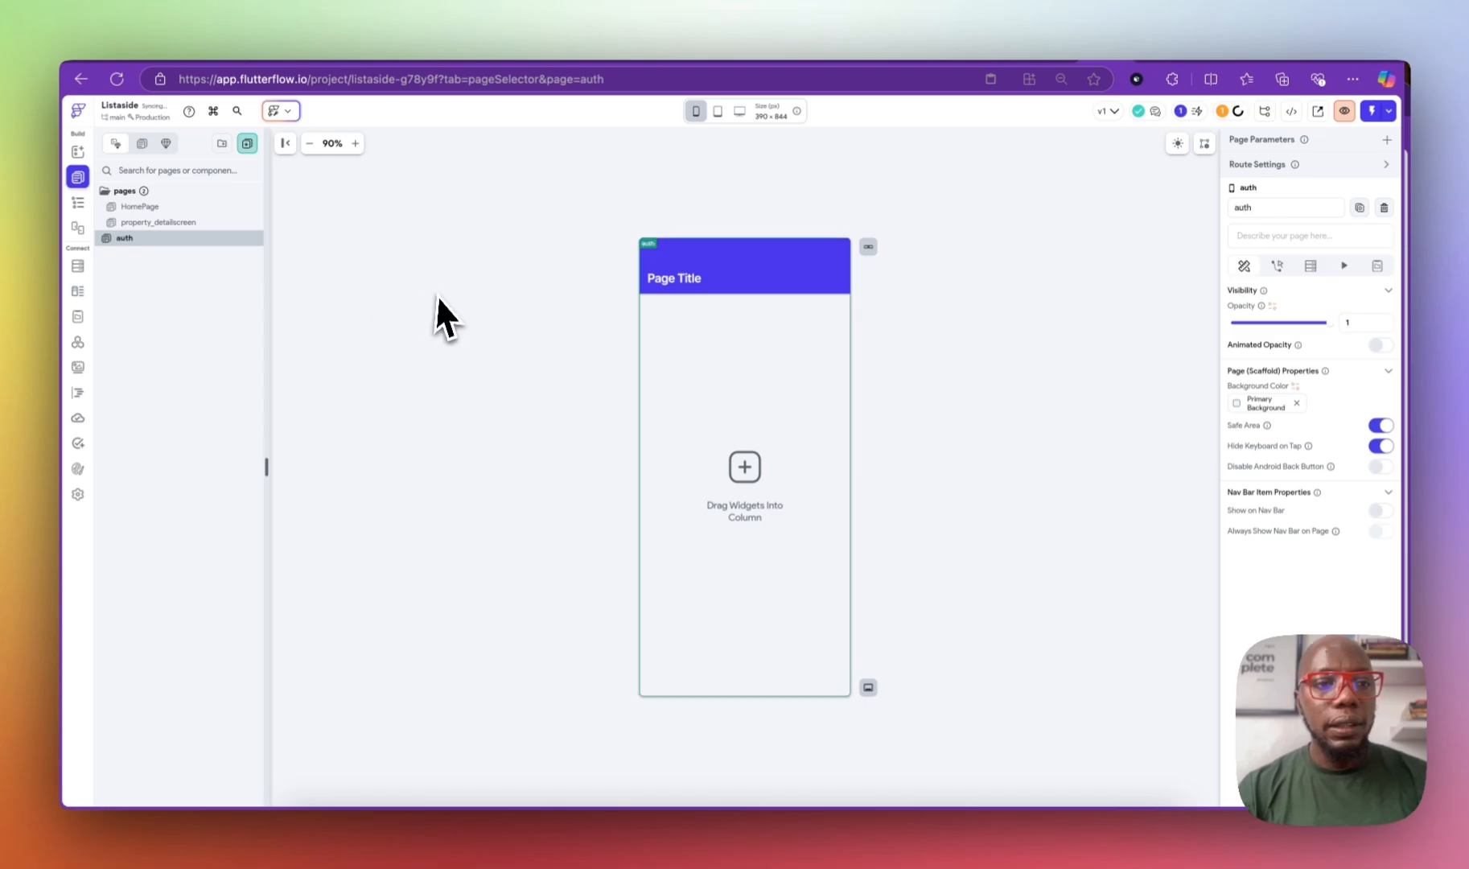
Step: Delete the auth page's app bar and show its widget tree
click(751, 395)
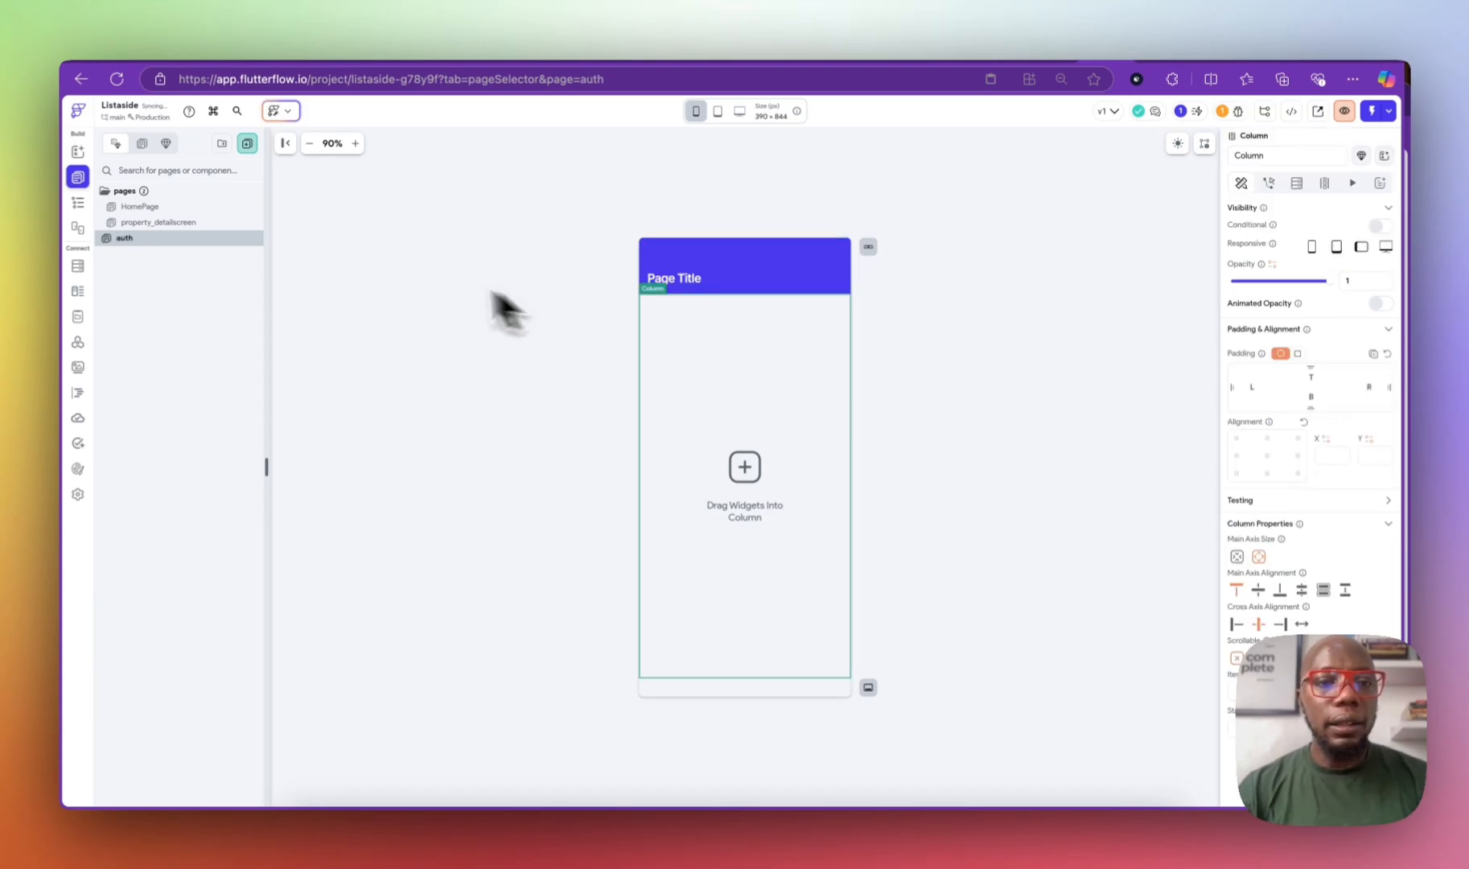
click(724, 288)
key(BackSpace)
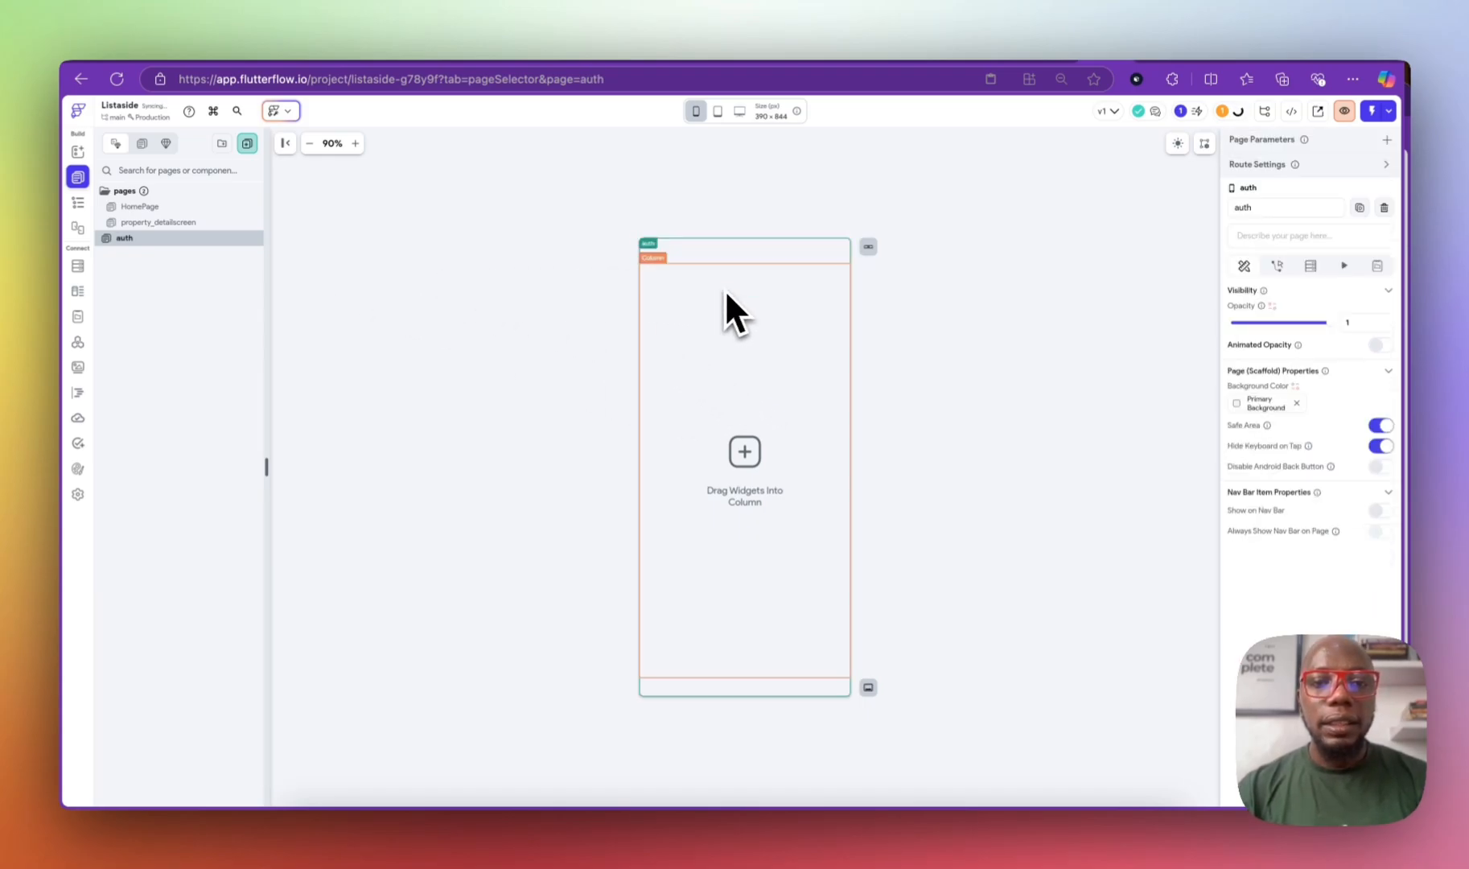
click(750, 383)
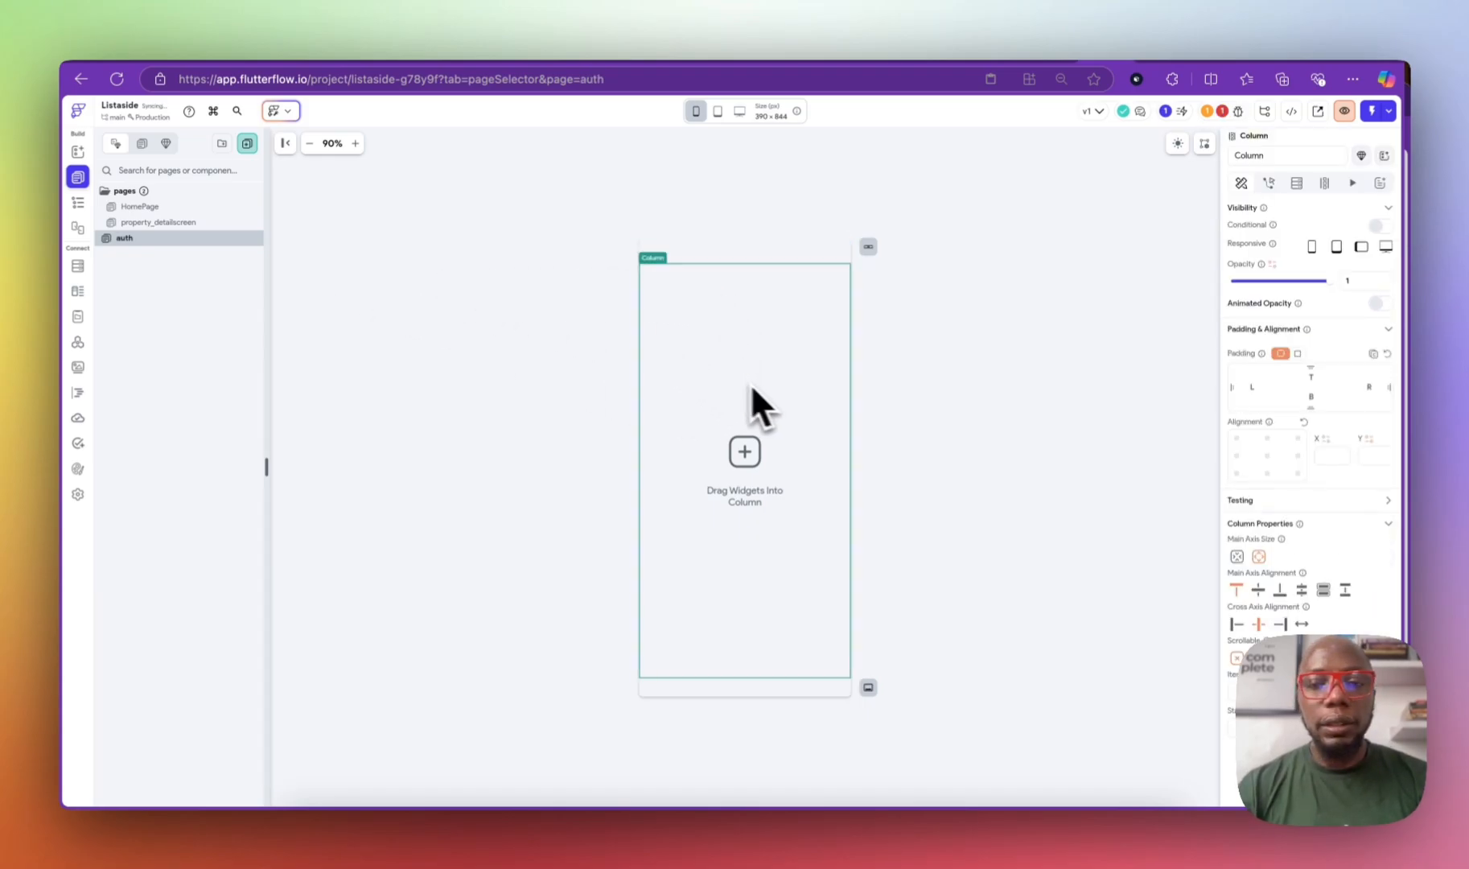
click(78, 201)
click(186, 175)
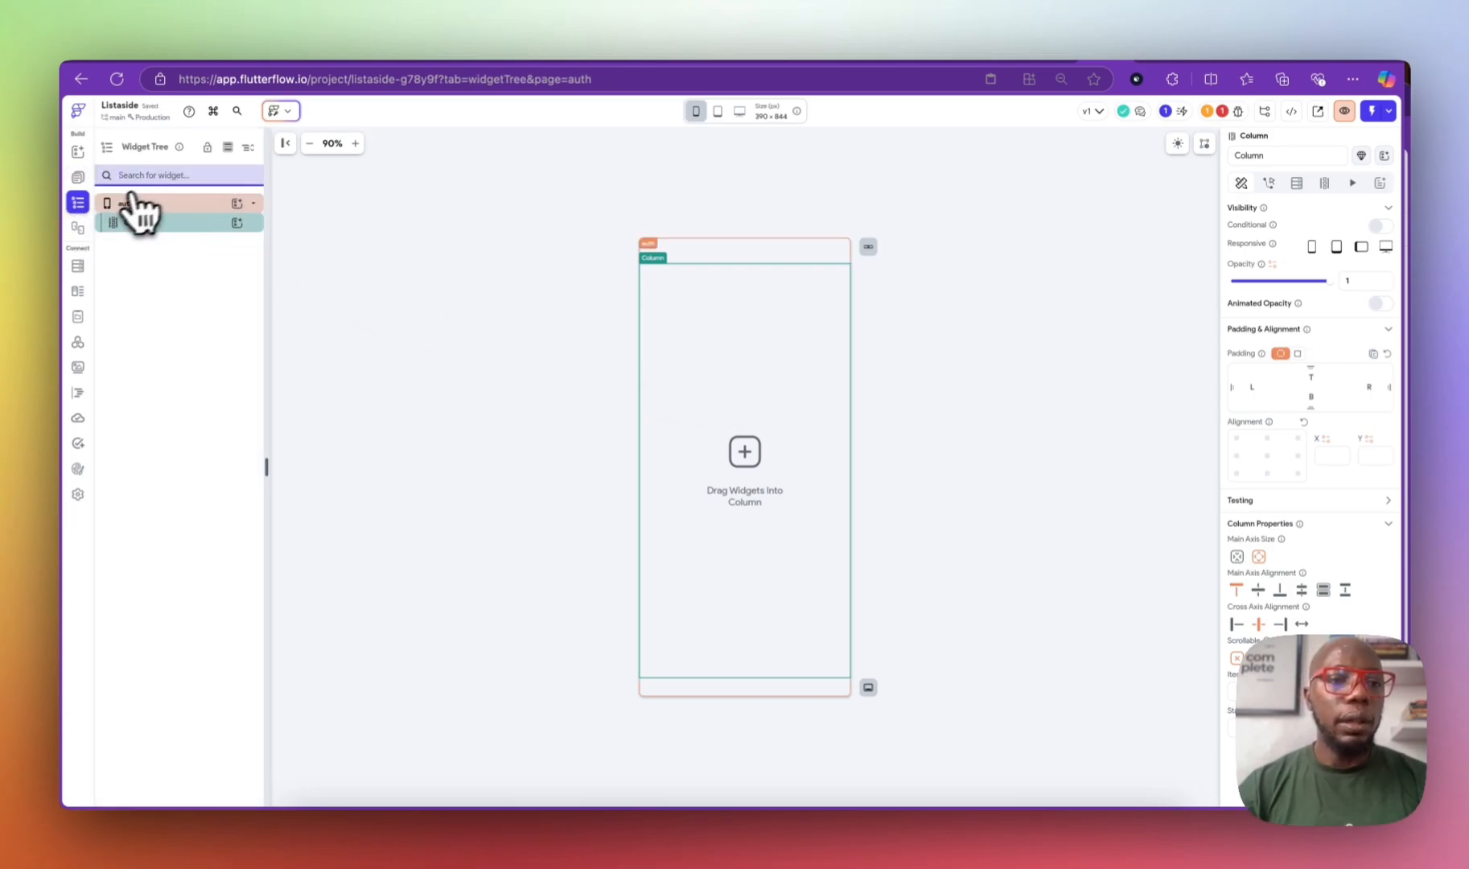
Step: Add a PageView to the auth page's Column with its indicator dots hidden
click(236, 222)
text(rage)
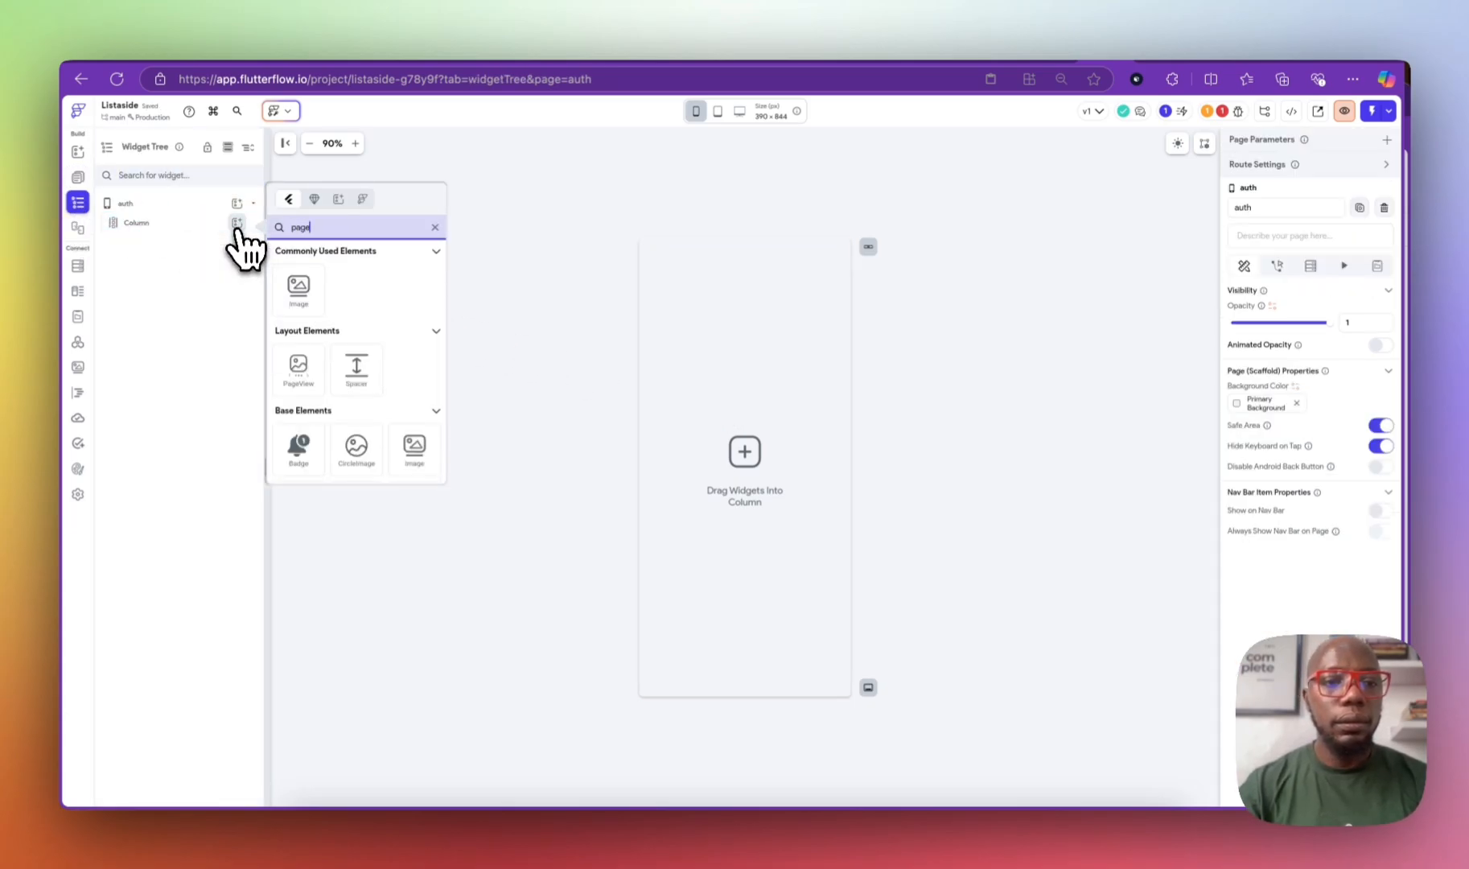
click(298, 369)
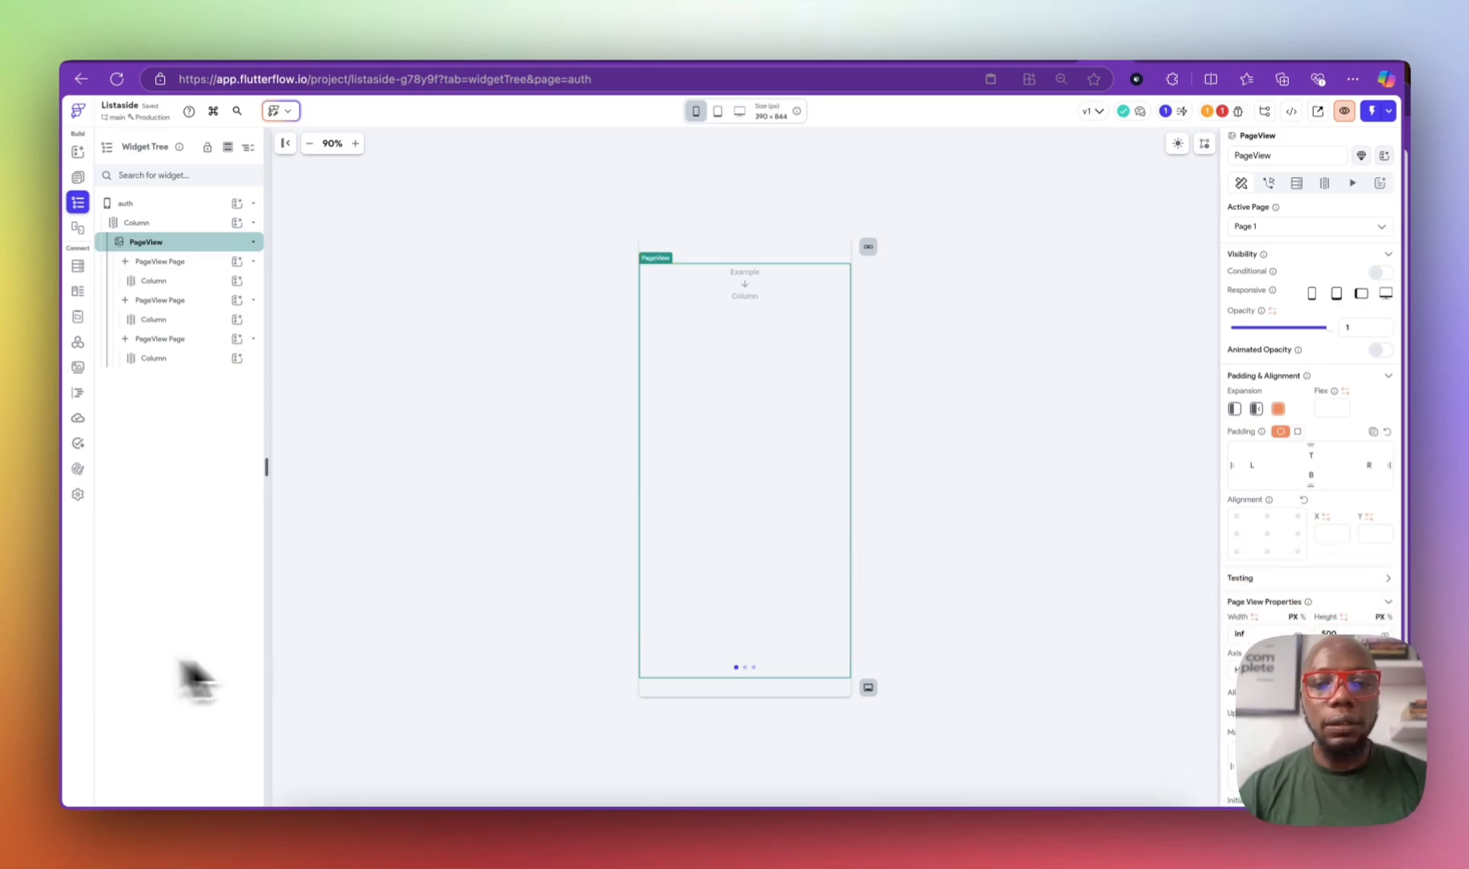
scroll(1227, 691, down, 5)
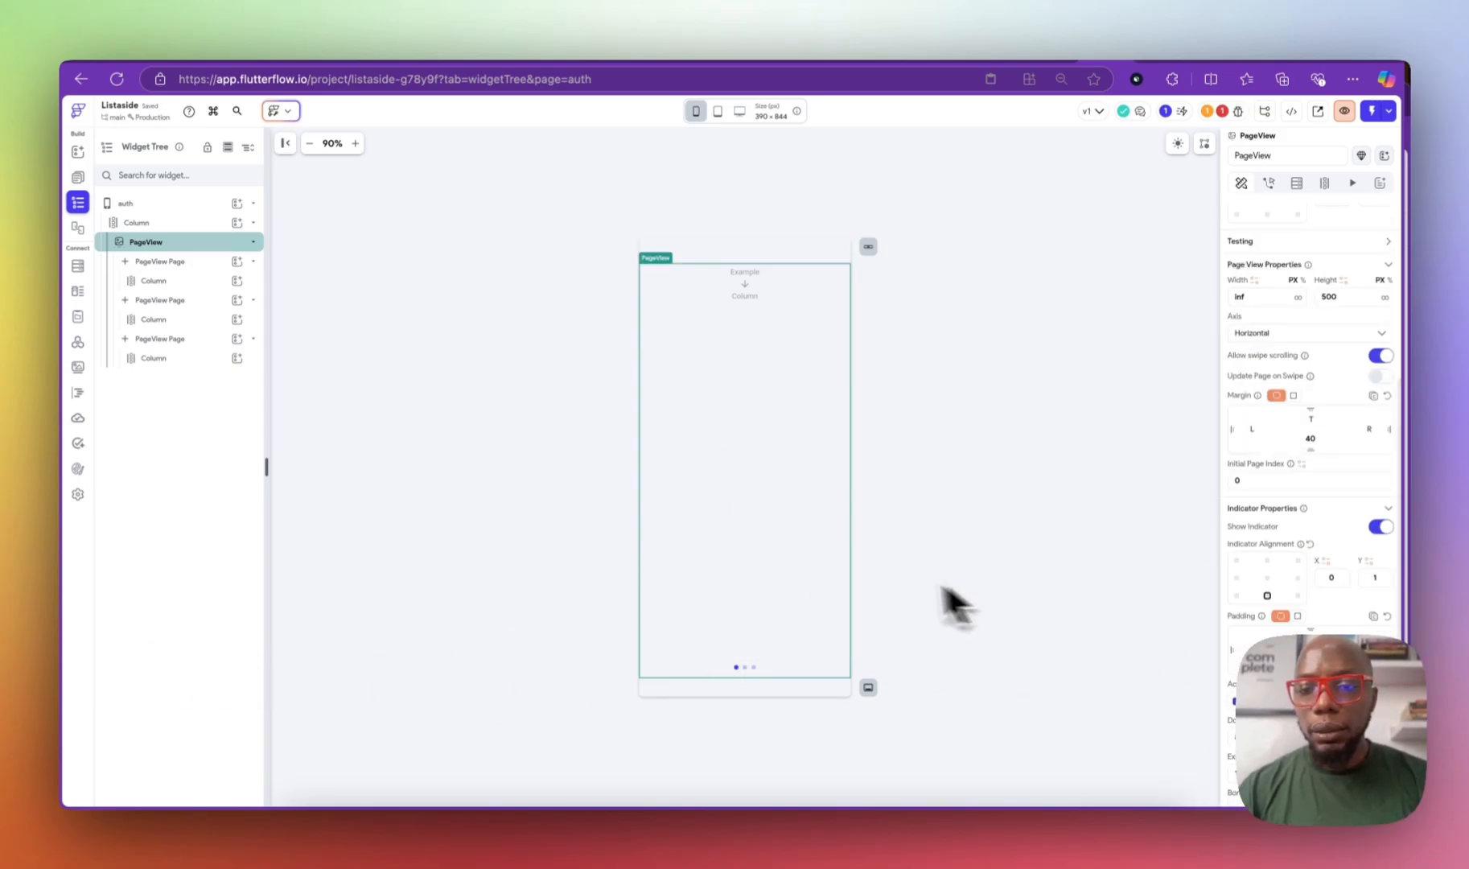
scroll(1307, 482, down, 3)
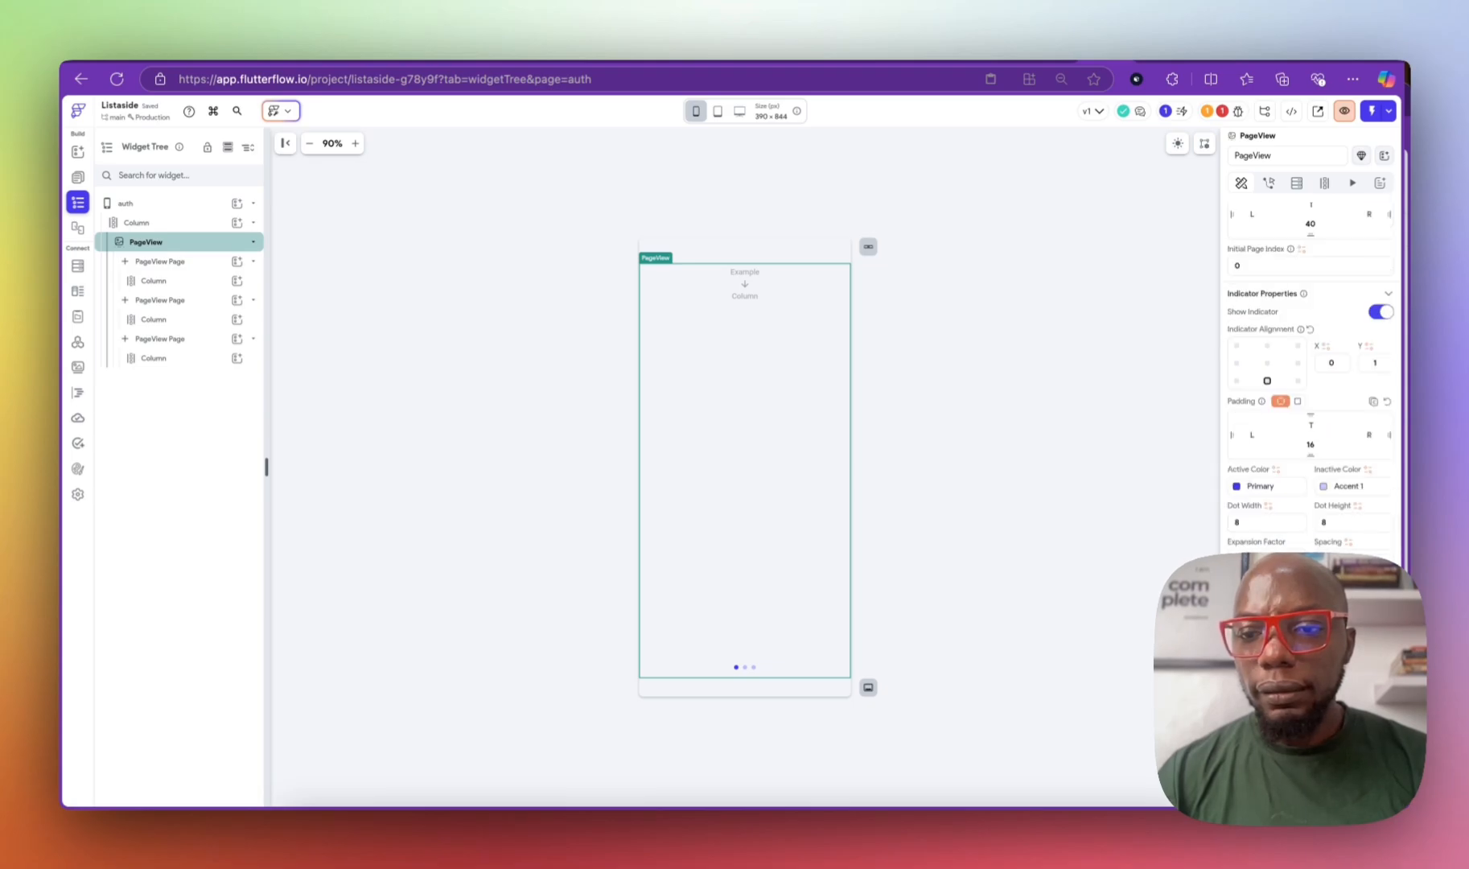
scroll(1311, 534, up, 1)
click(1382, 343)
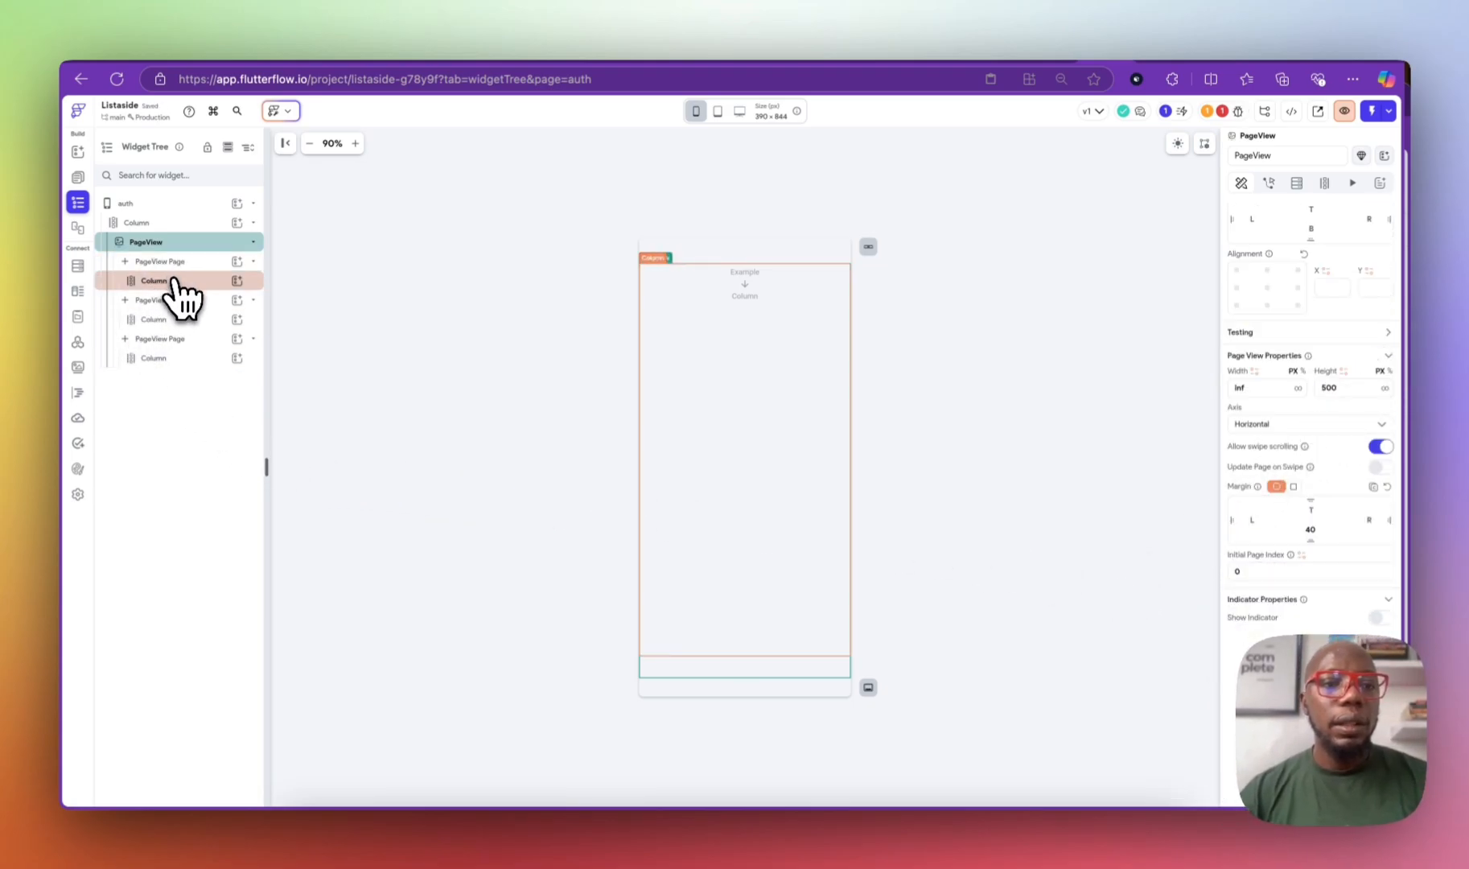
Step: Delete the third PageView page and rename the second page logout
click(189, 339)
key(BackSpace)
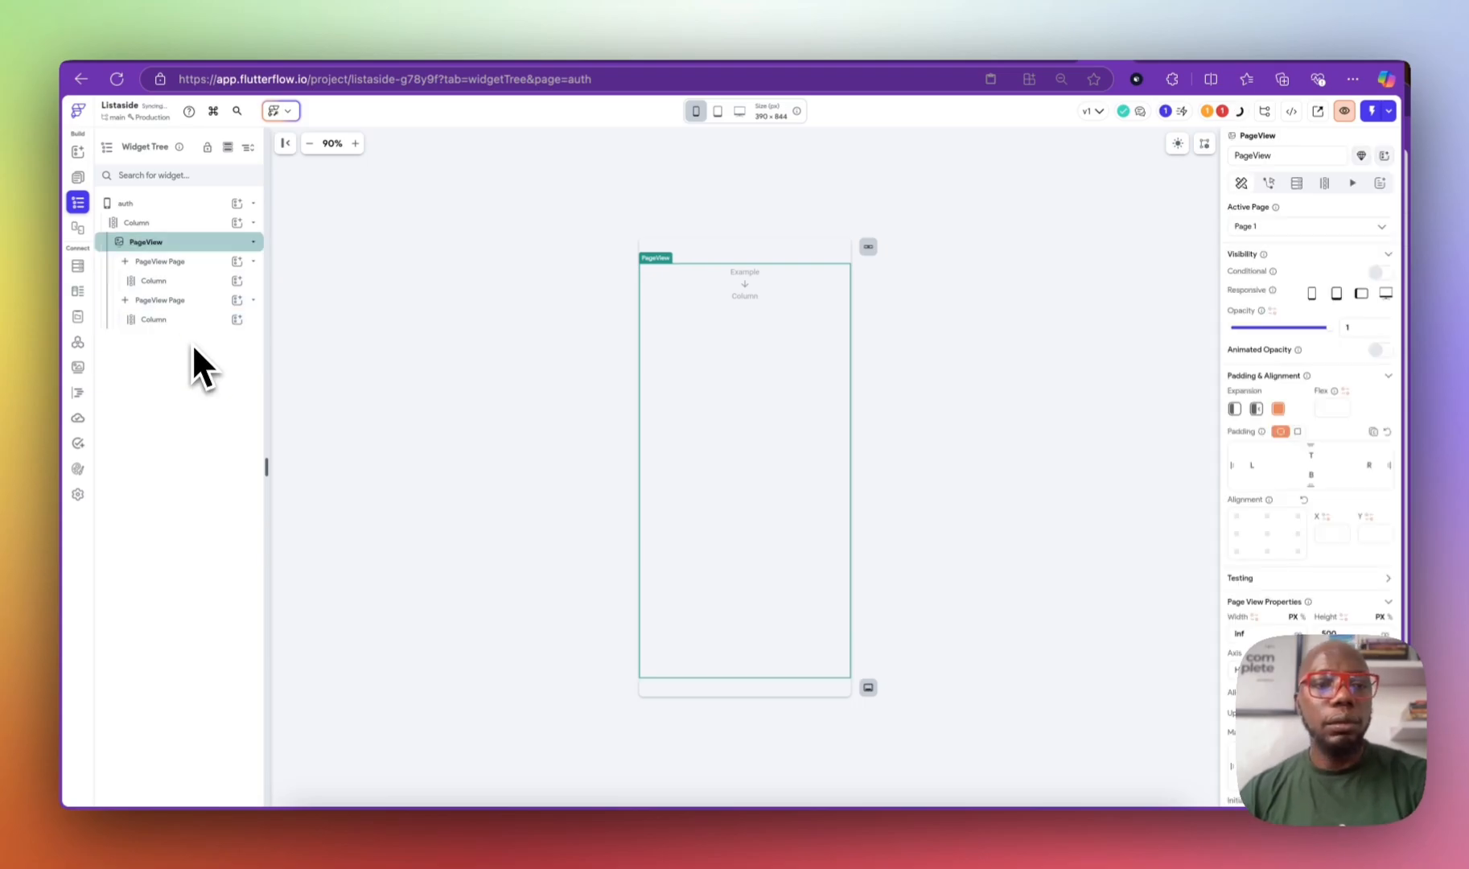
click(158, 280)
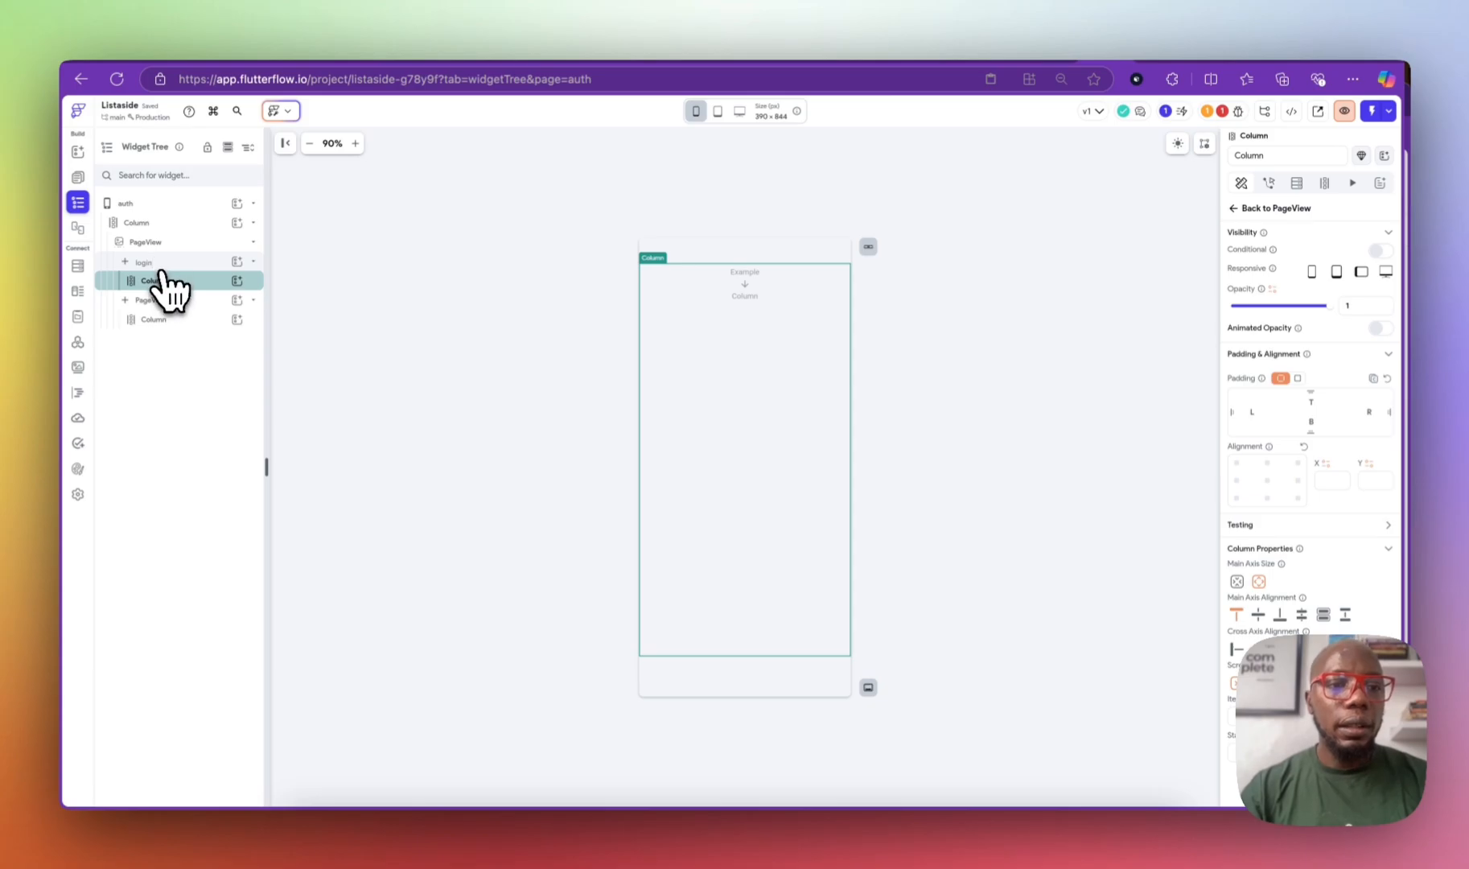
click(161, 301)
double_click(160, 301)
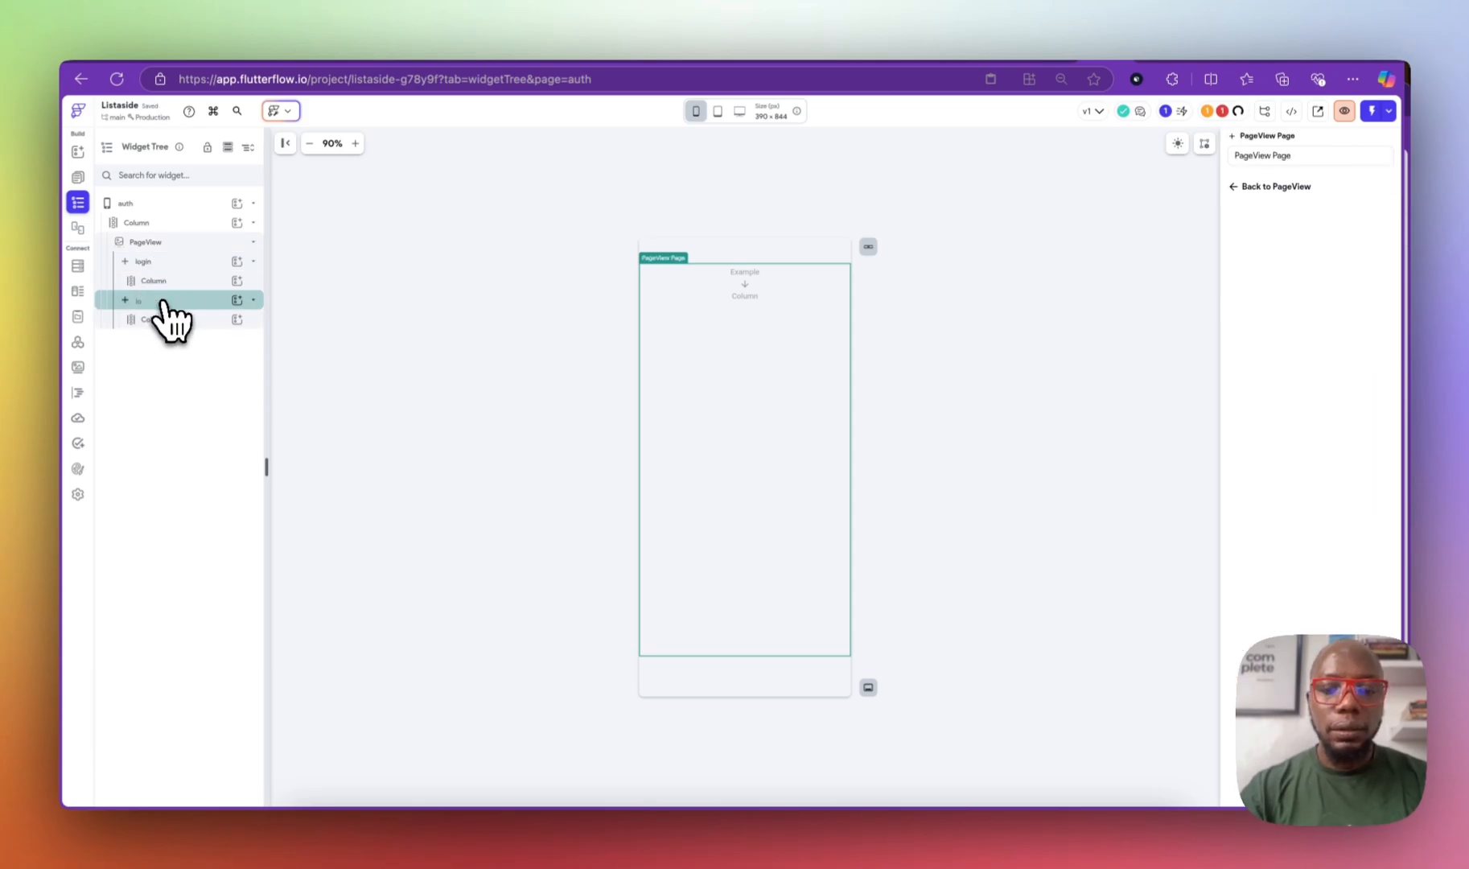
text(logout)
click(361, 361)
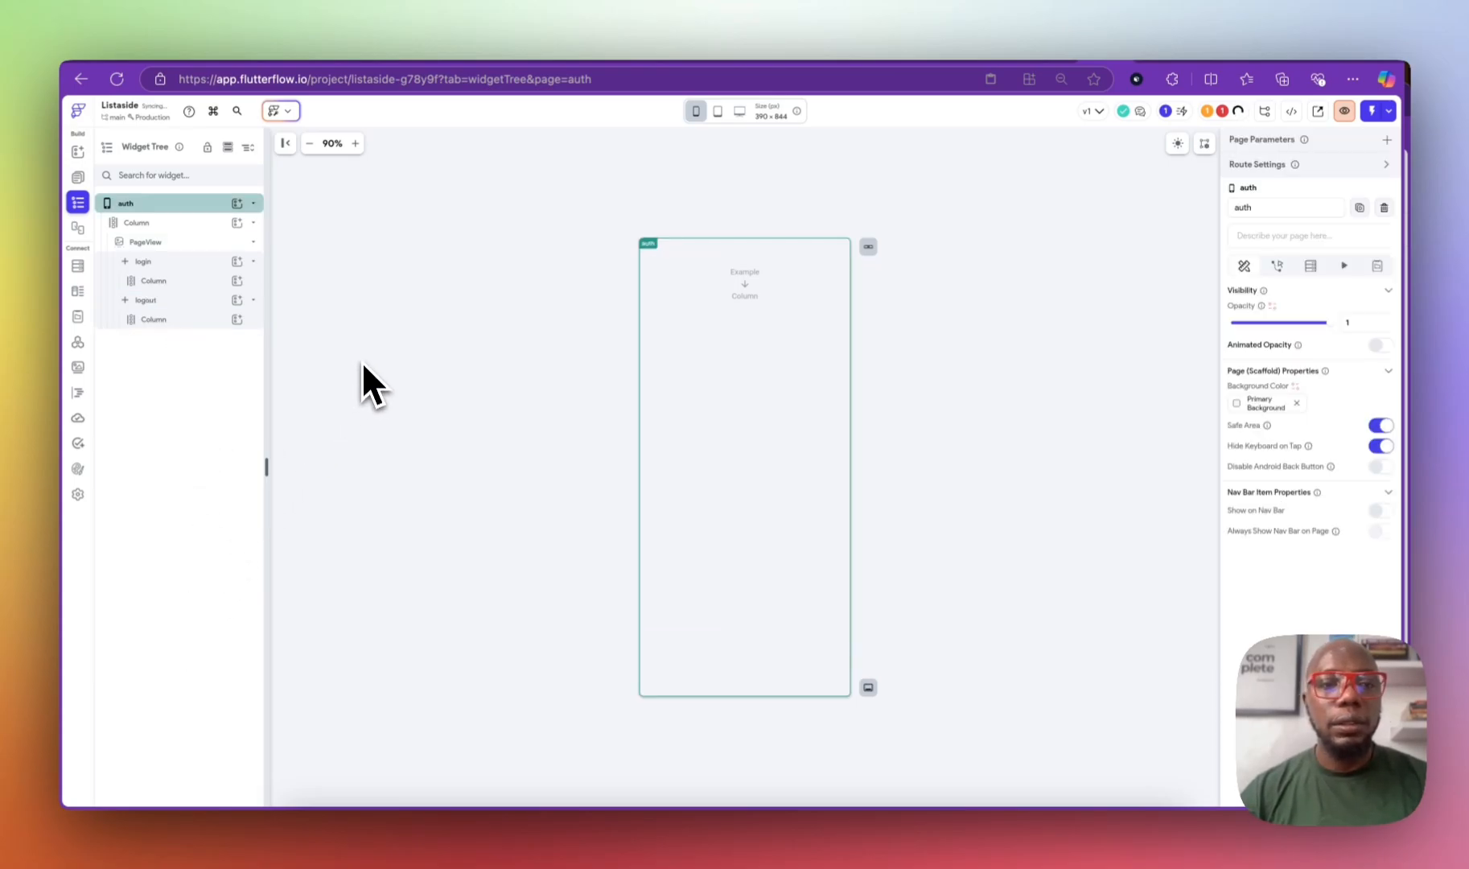
Step: Add a TextField to the page's Column and set its width to 300
click(237, 281)
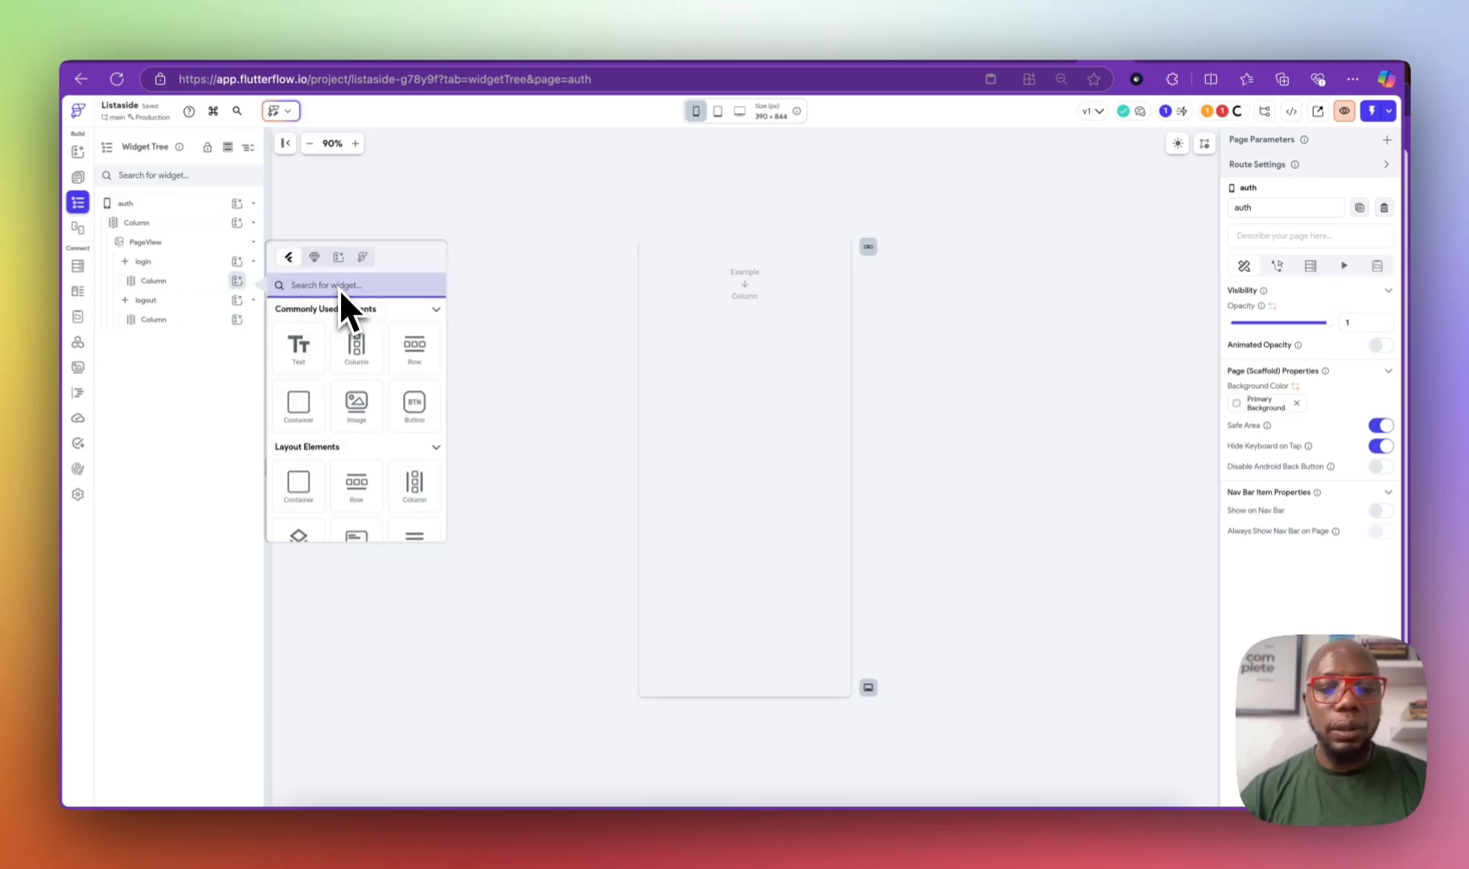
text(text)
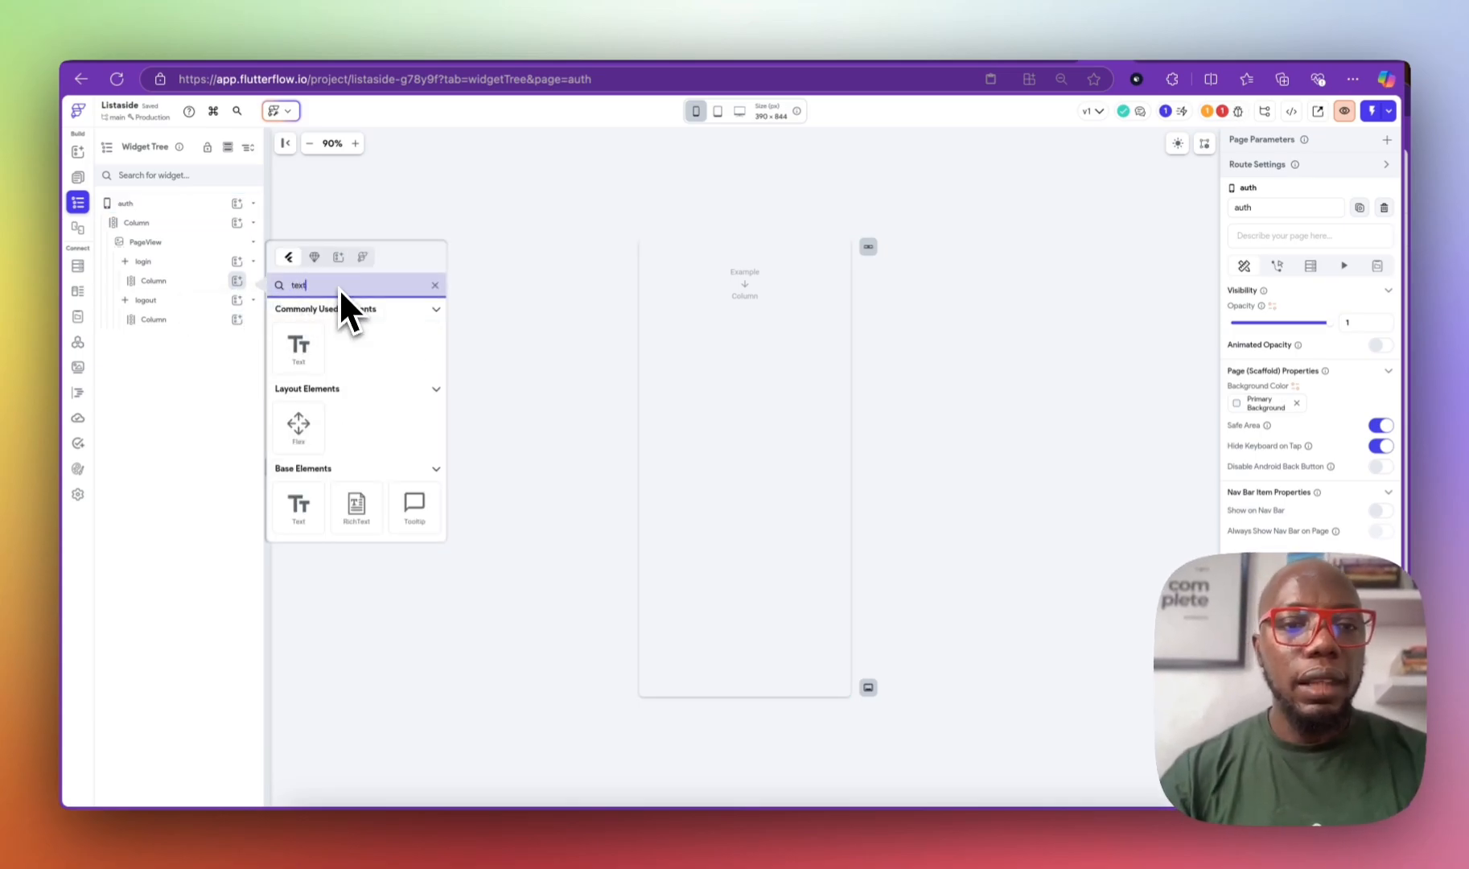
scroll(322, 451, down, 1)
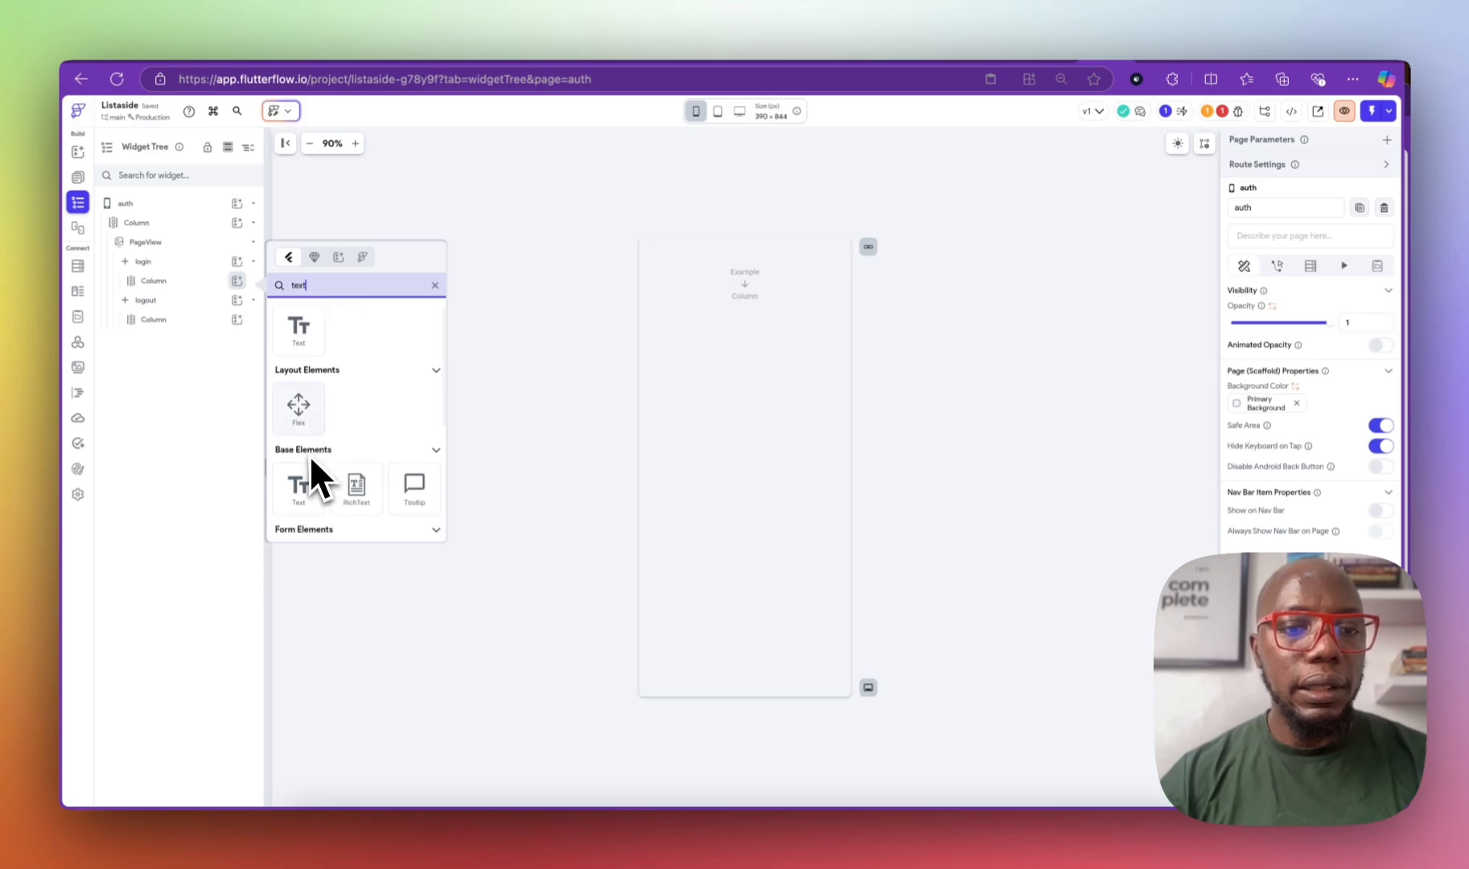
scroll(315, 499, down, 2)
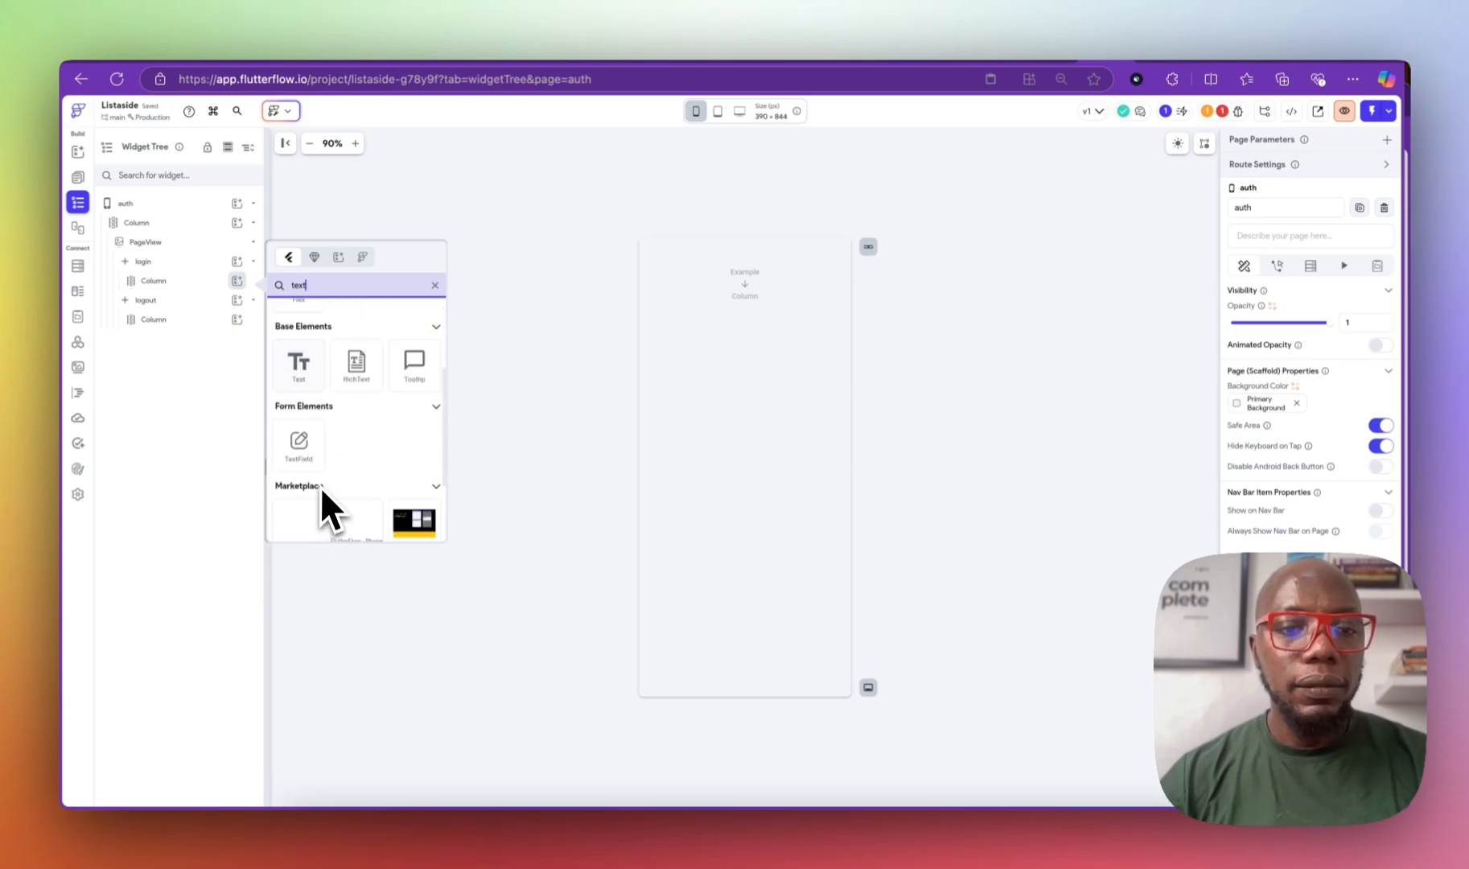
click(304, 439)
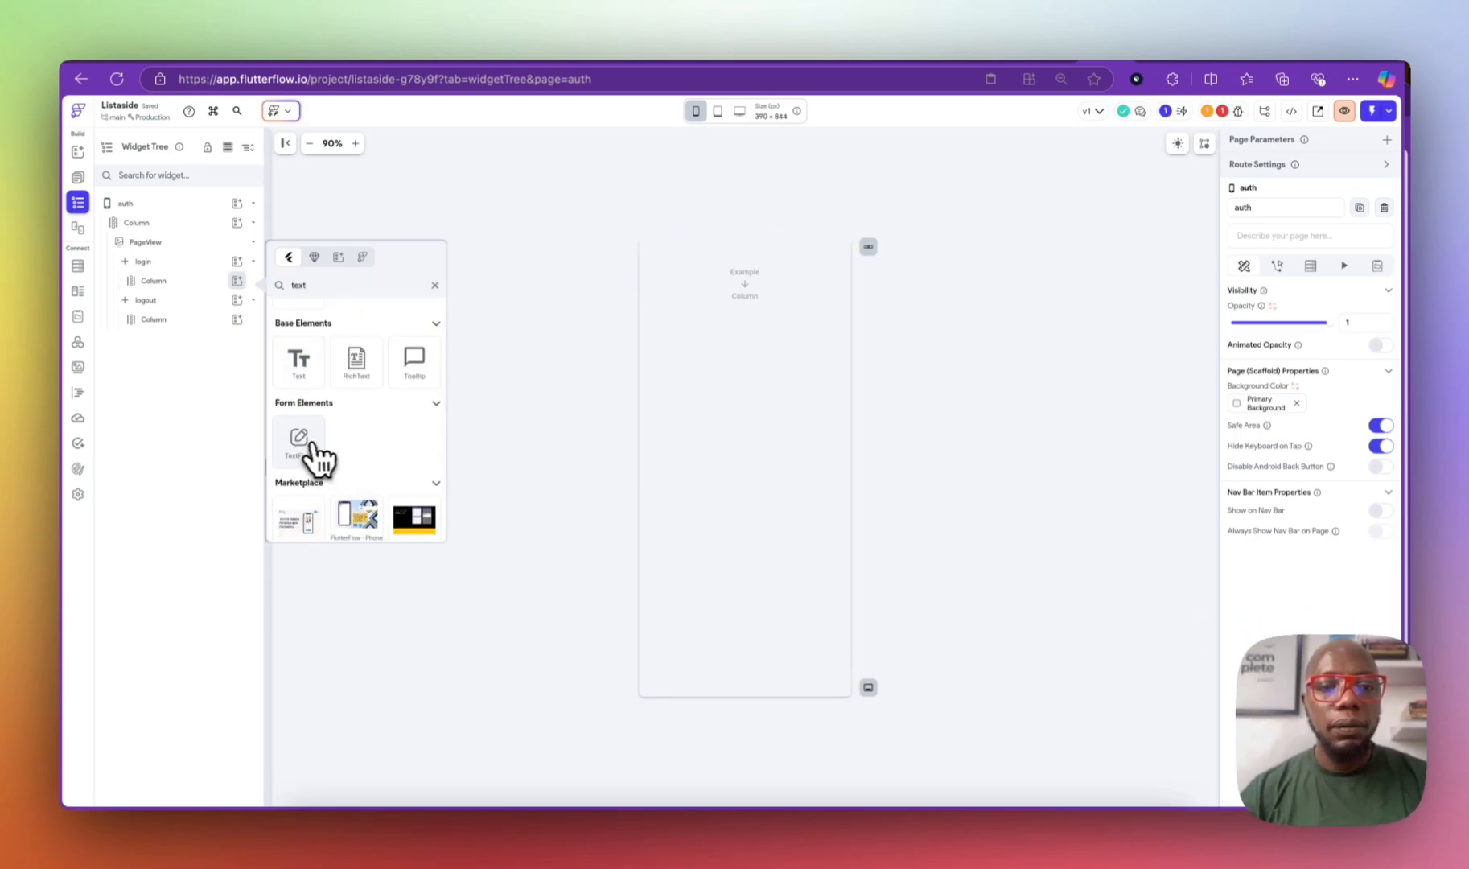
click(309, 431)
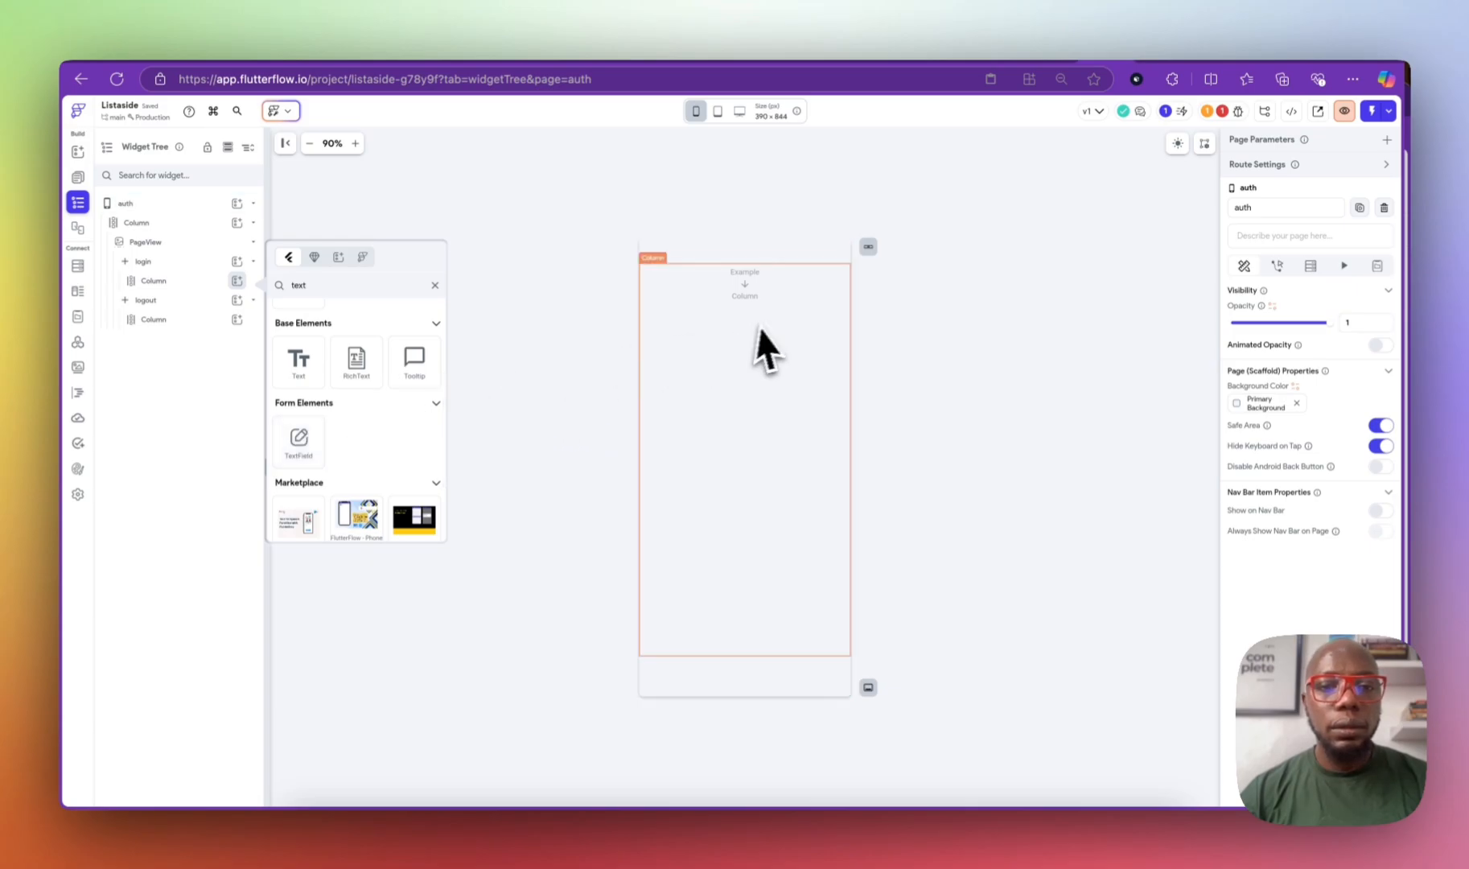
click(296, 435)
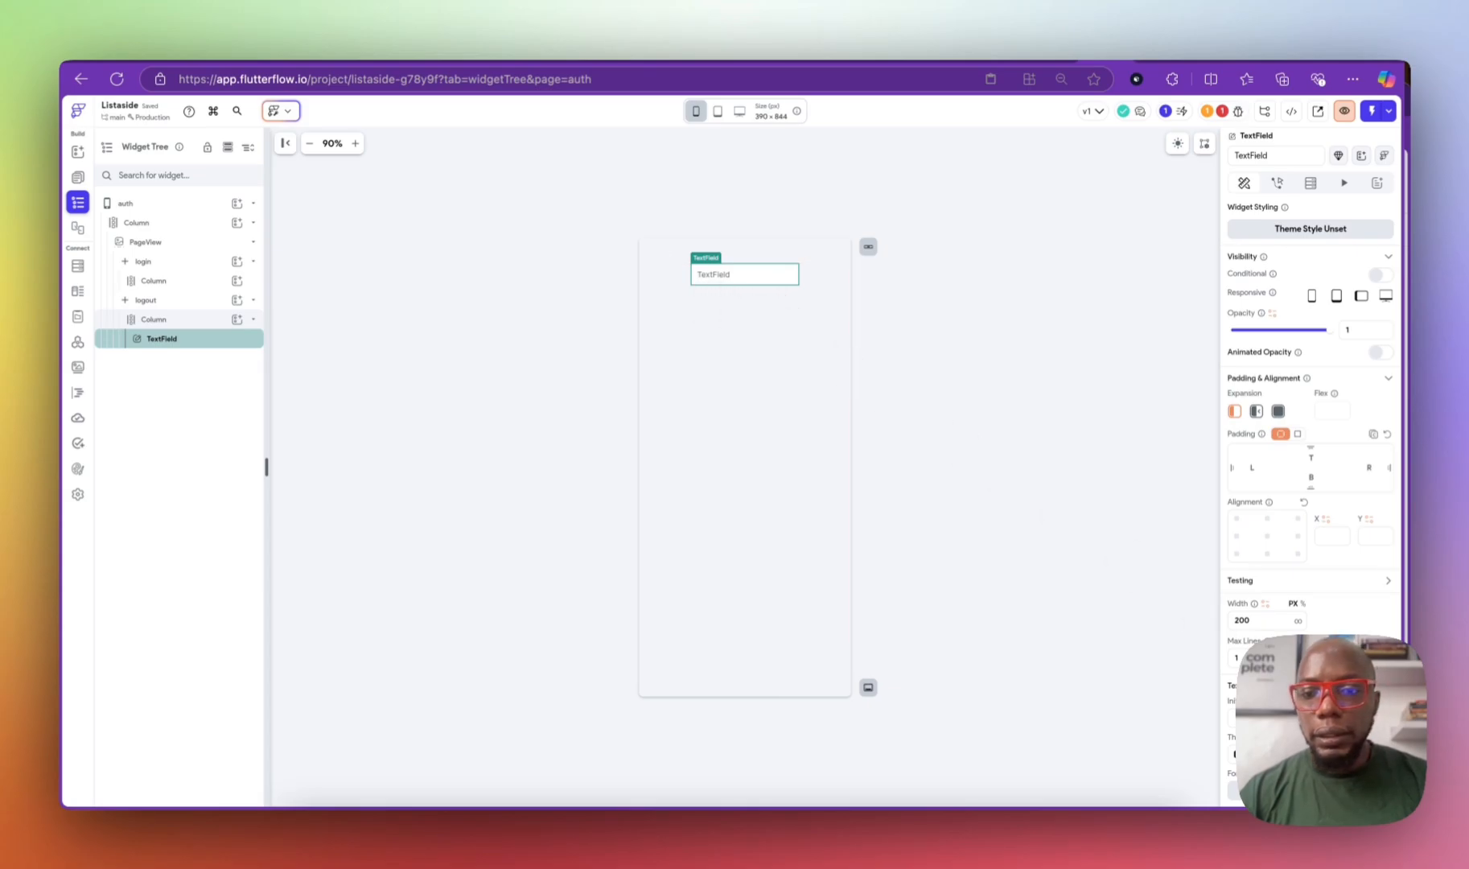
click(1261, 619)
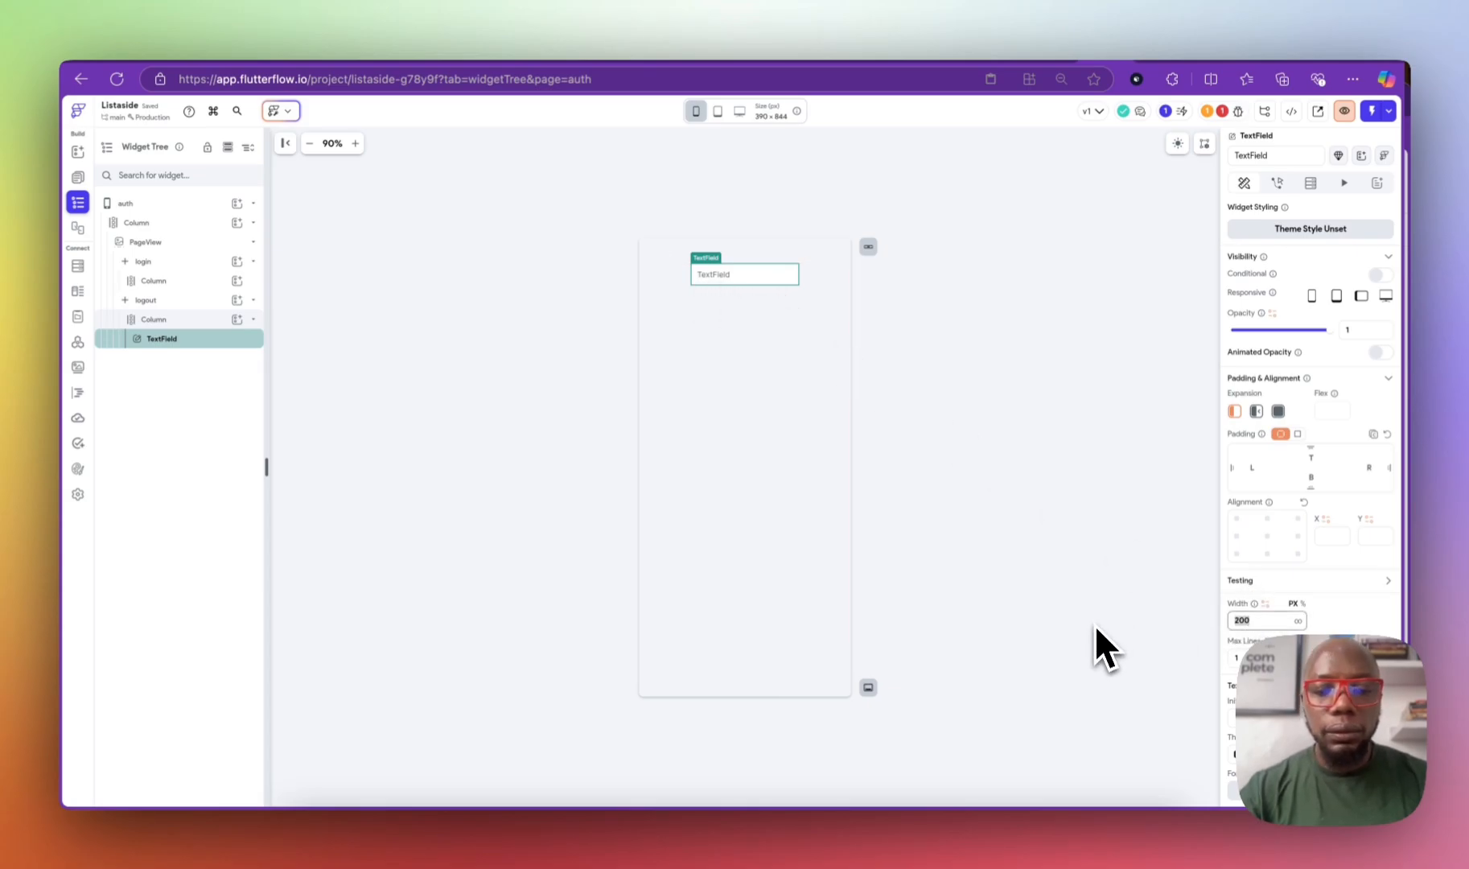
text(300)
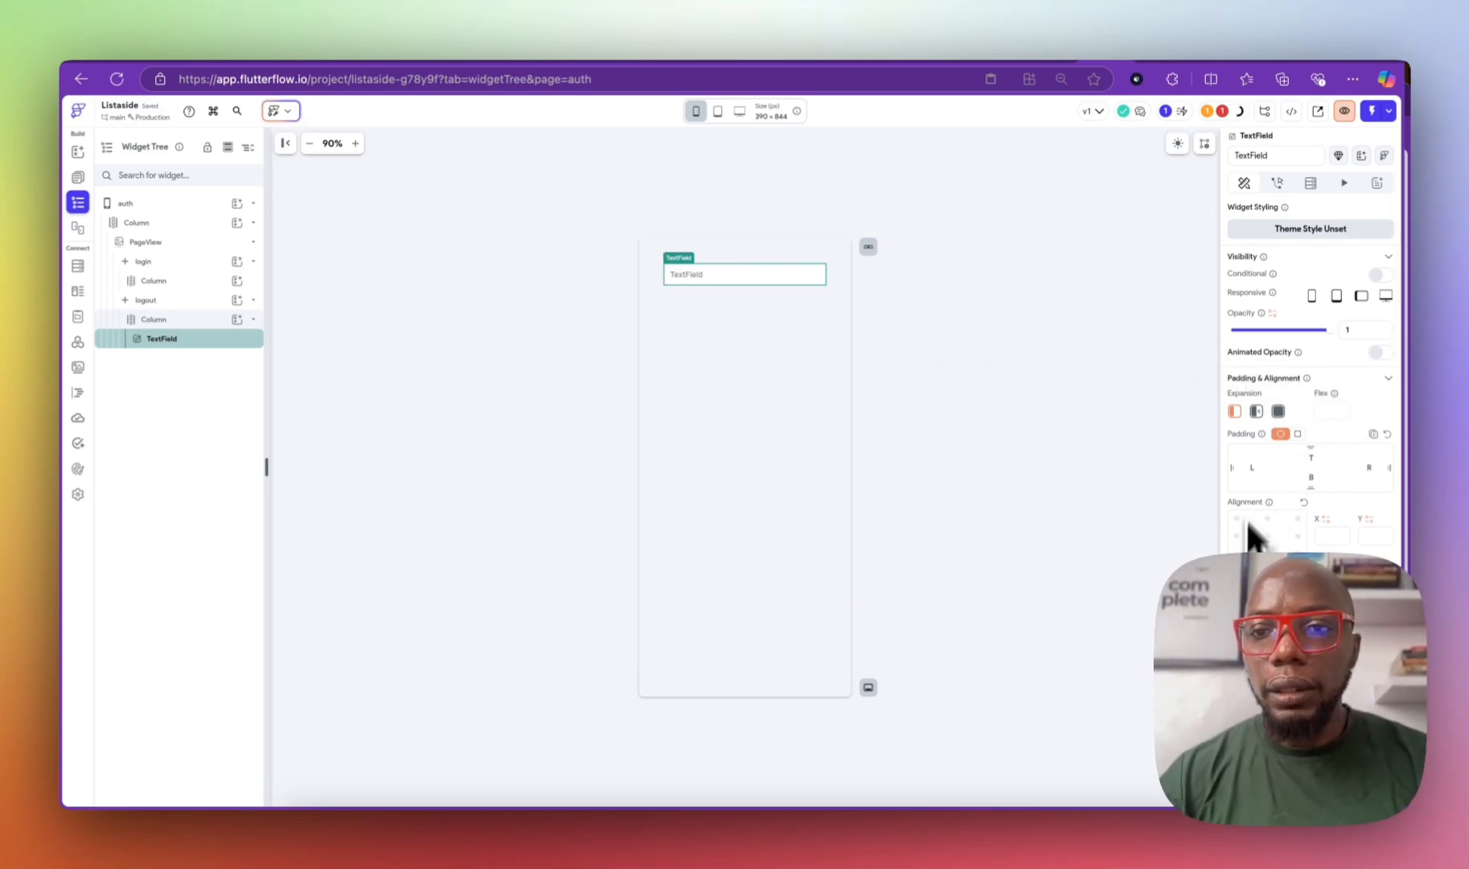
Step: Set the text field's label text and hint text both to 'email'
scroll(1287, 412, down, 5)
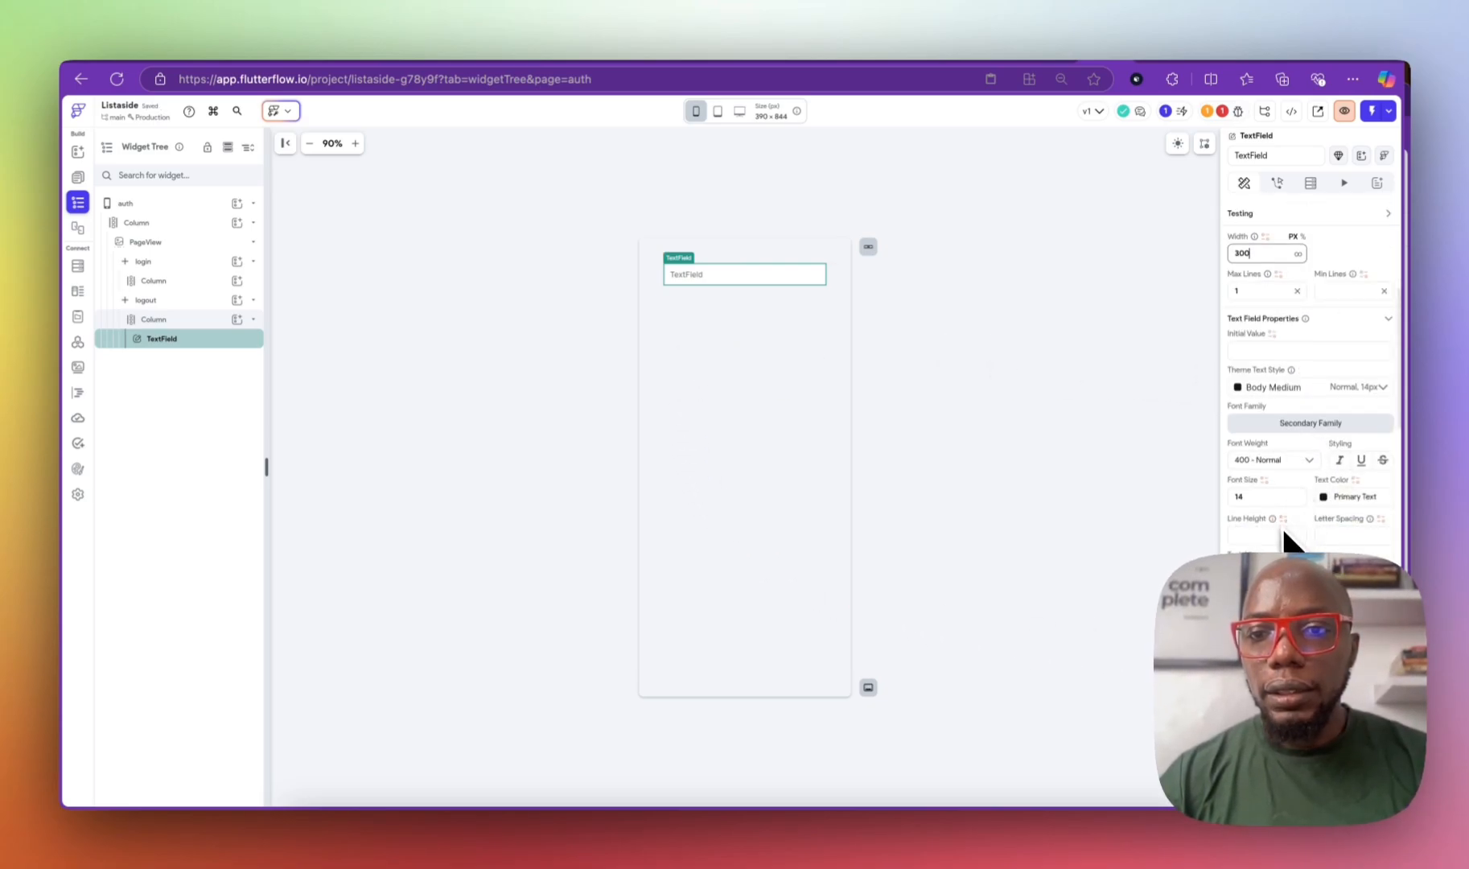
scroll(1281, 524, down, 5)
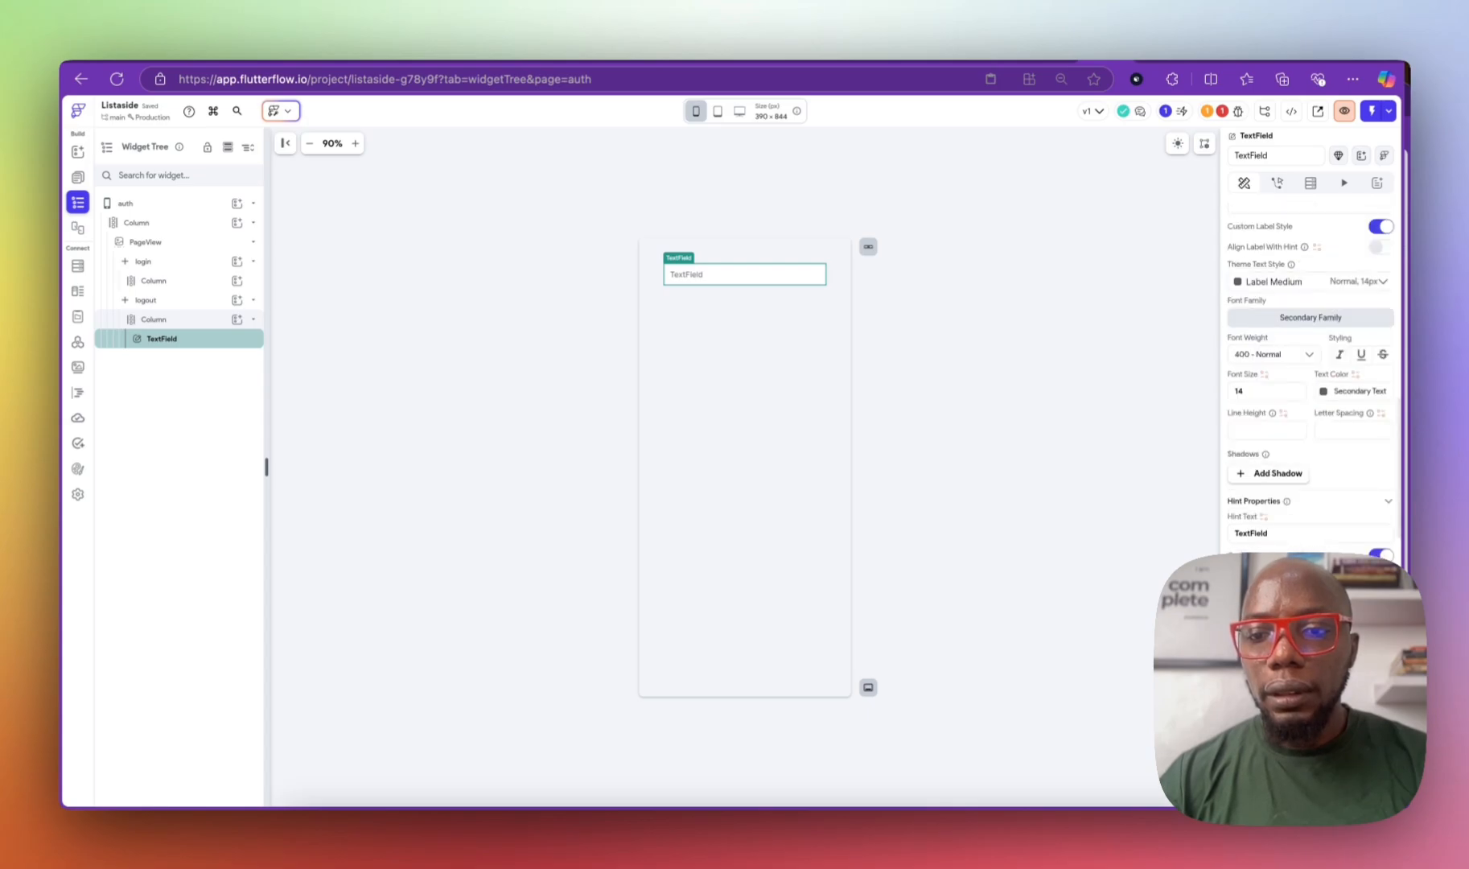
scroll(1309, 386, down, 3)
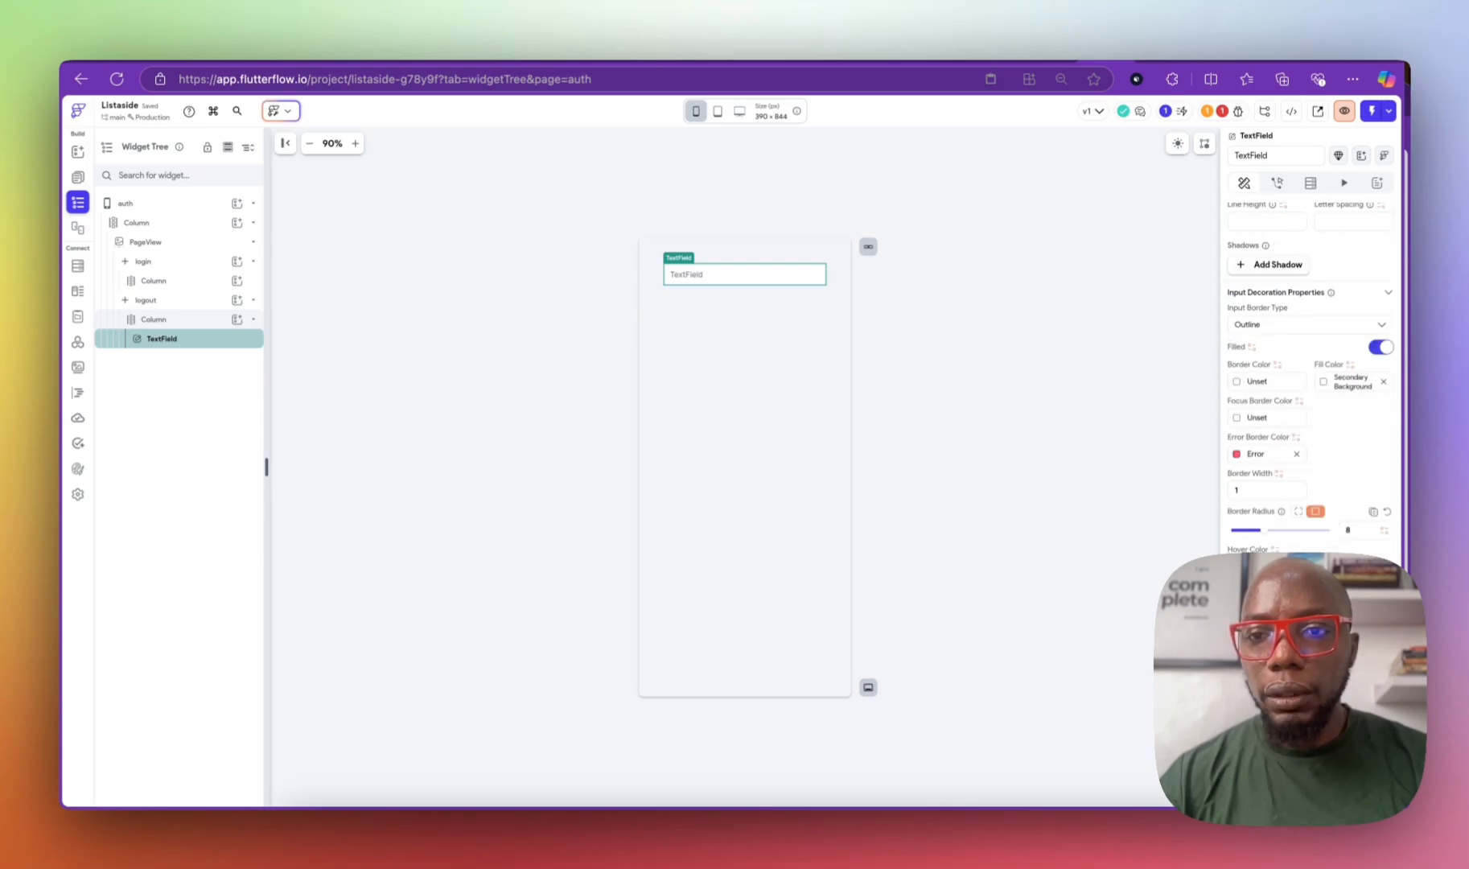
scroll(1279, 547, up, 8)
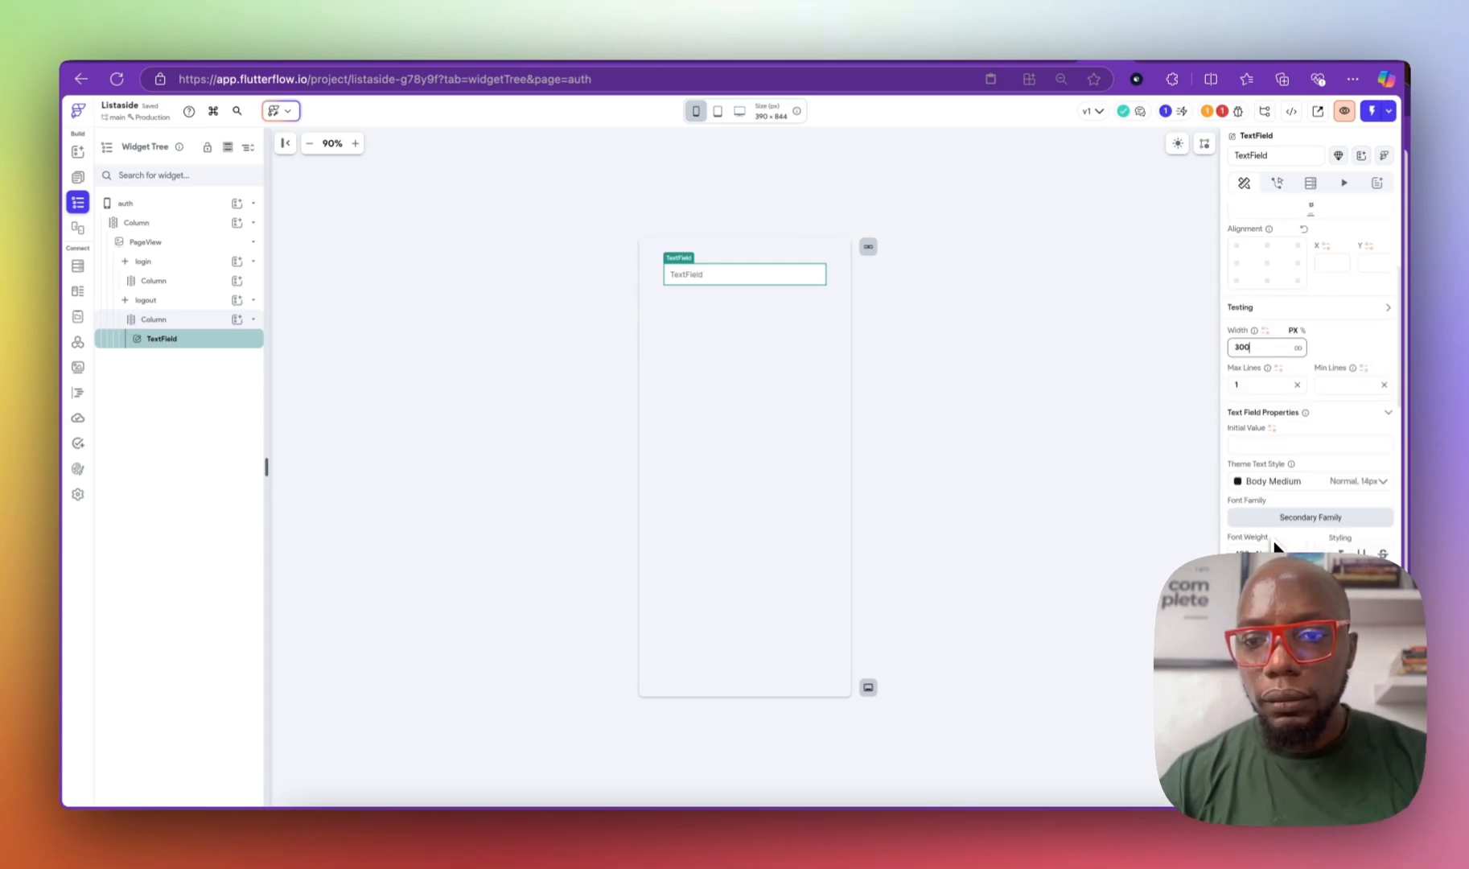
scroll(1272, 474, up, 3)
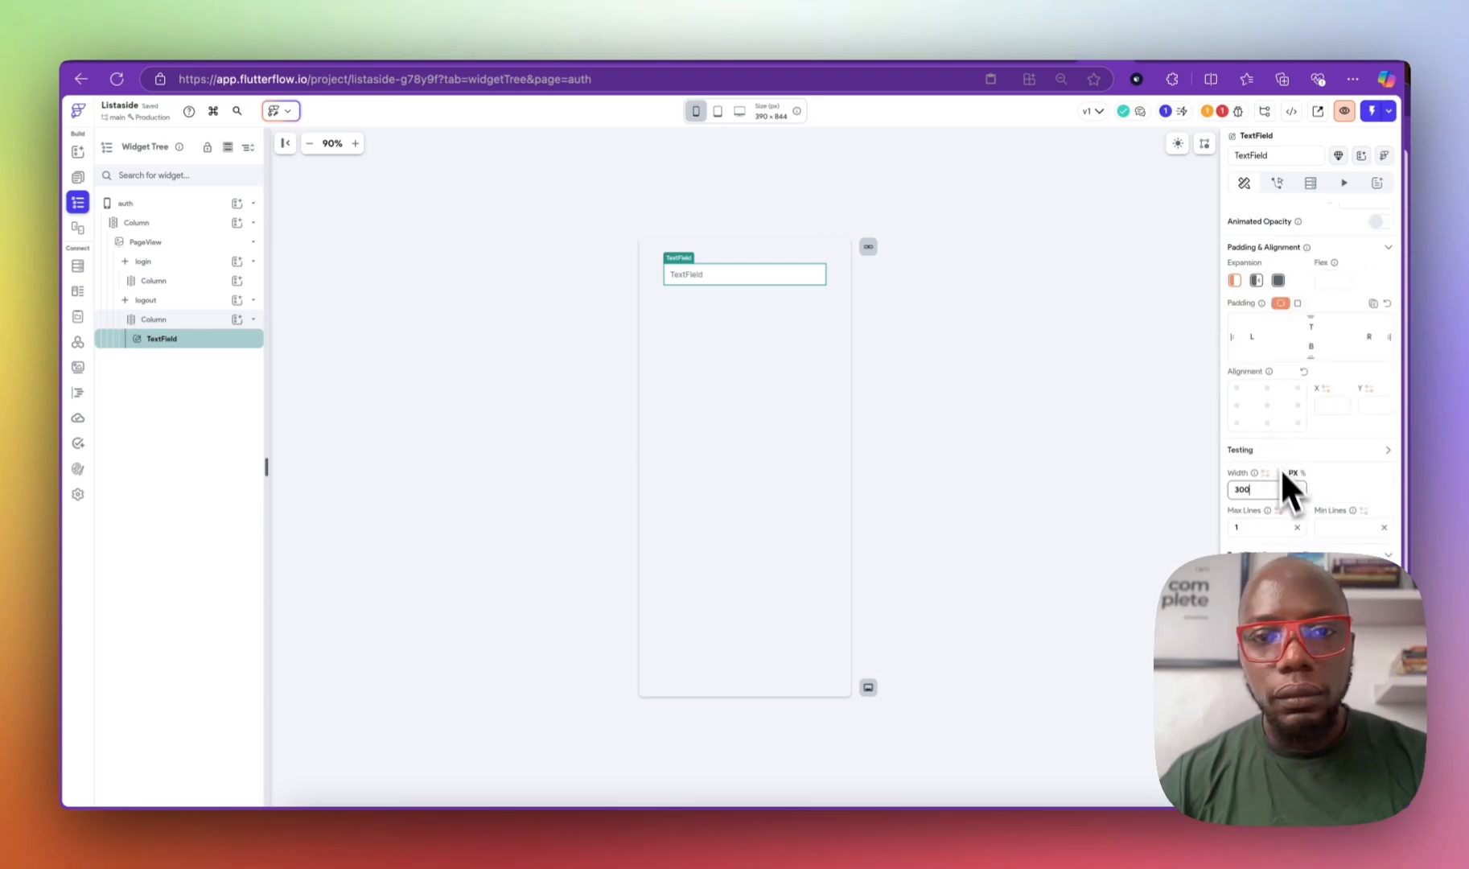
scroll(1303, 563, down, 5)
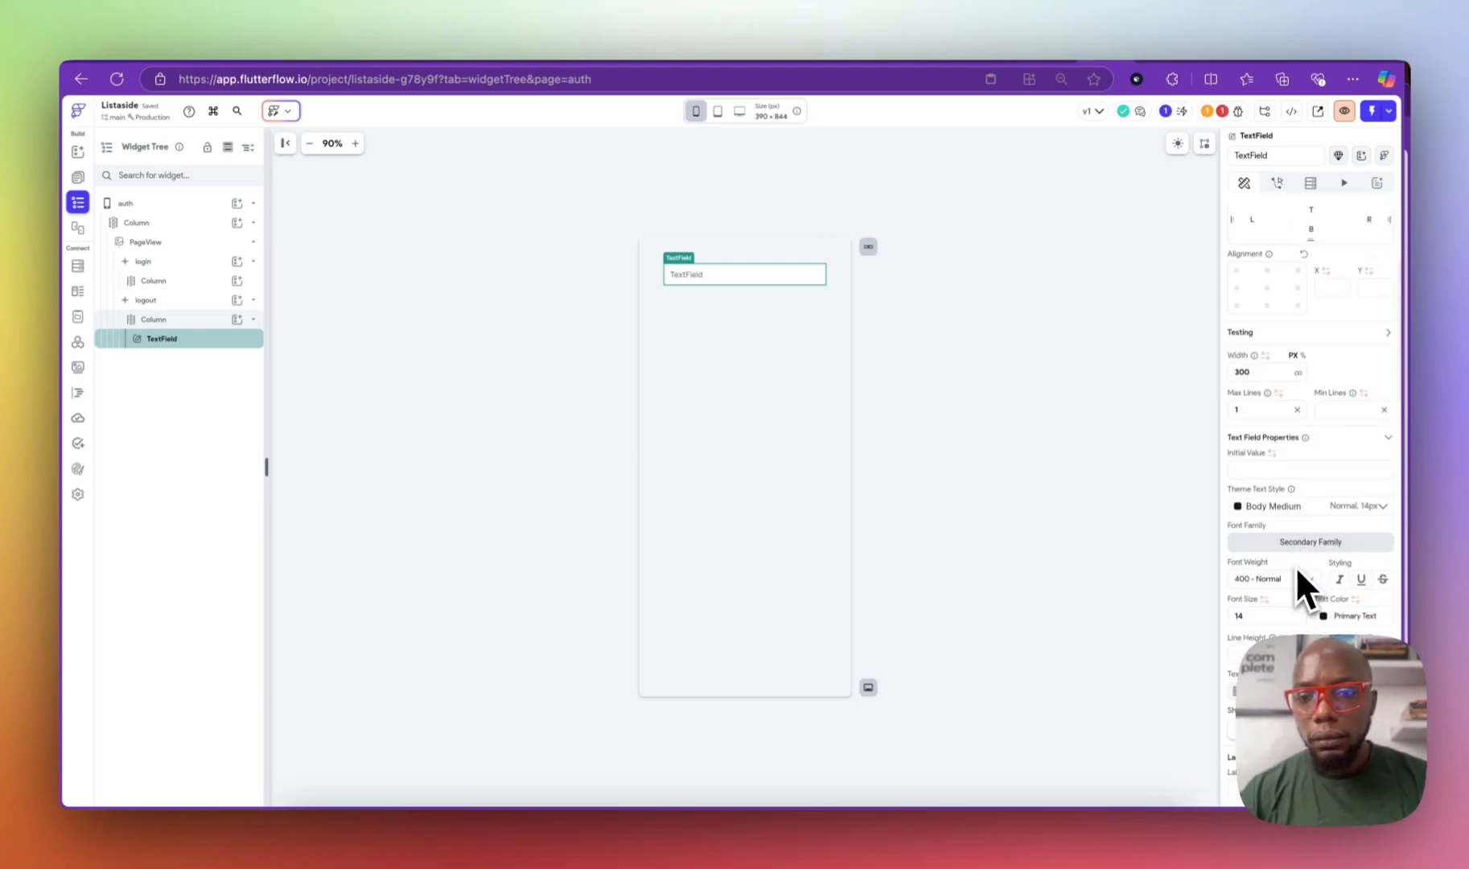
scroll(1294, 565, down, 3)
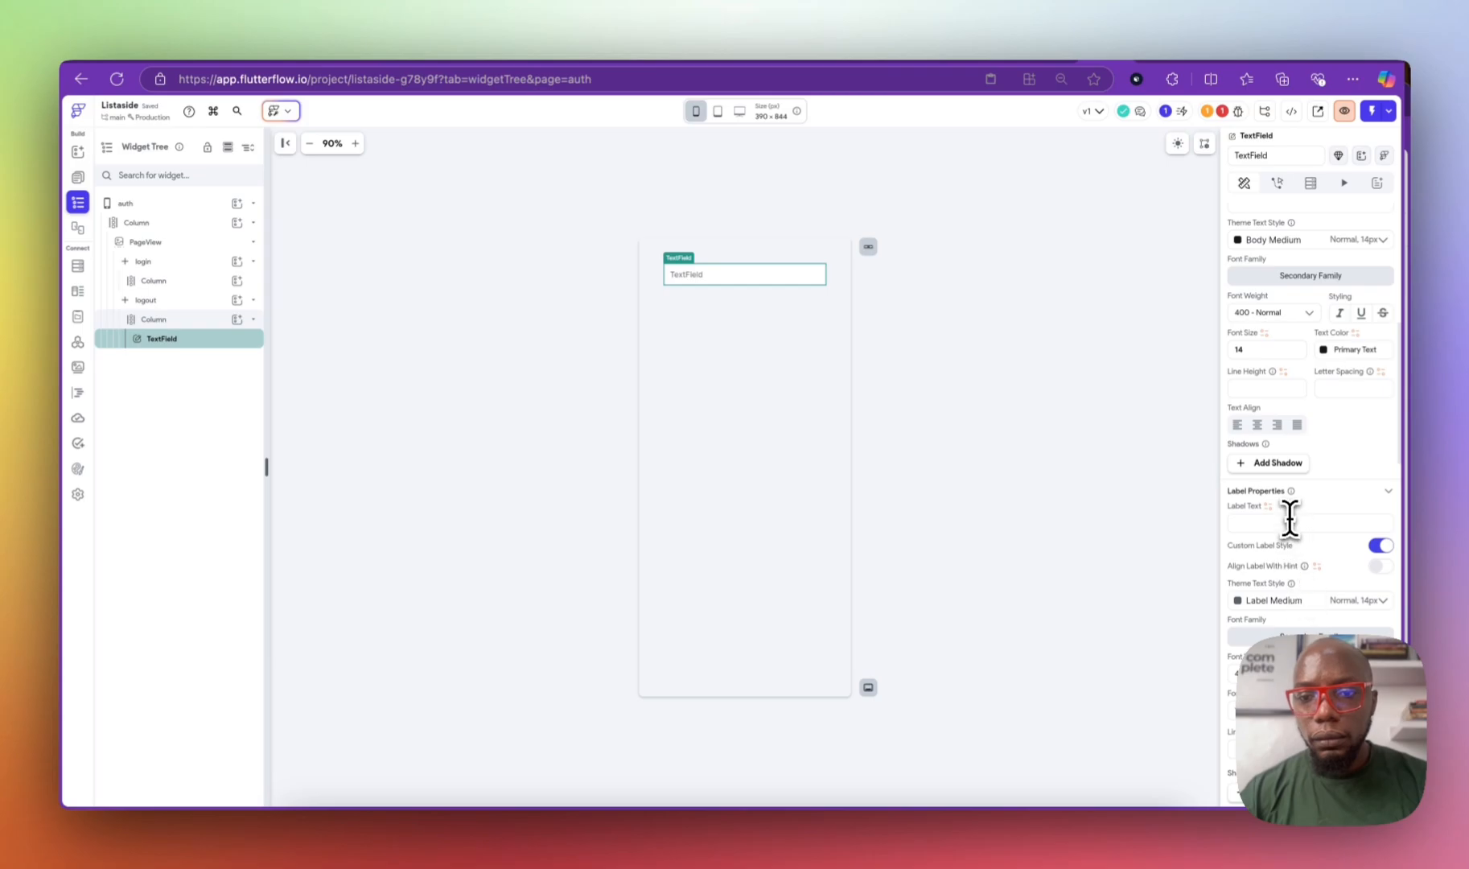
click(1288, 522)
text(email)
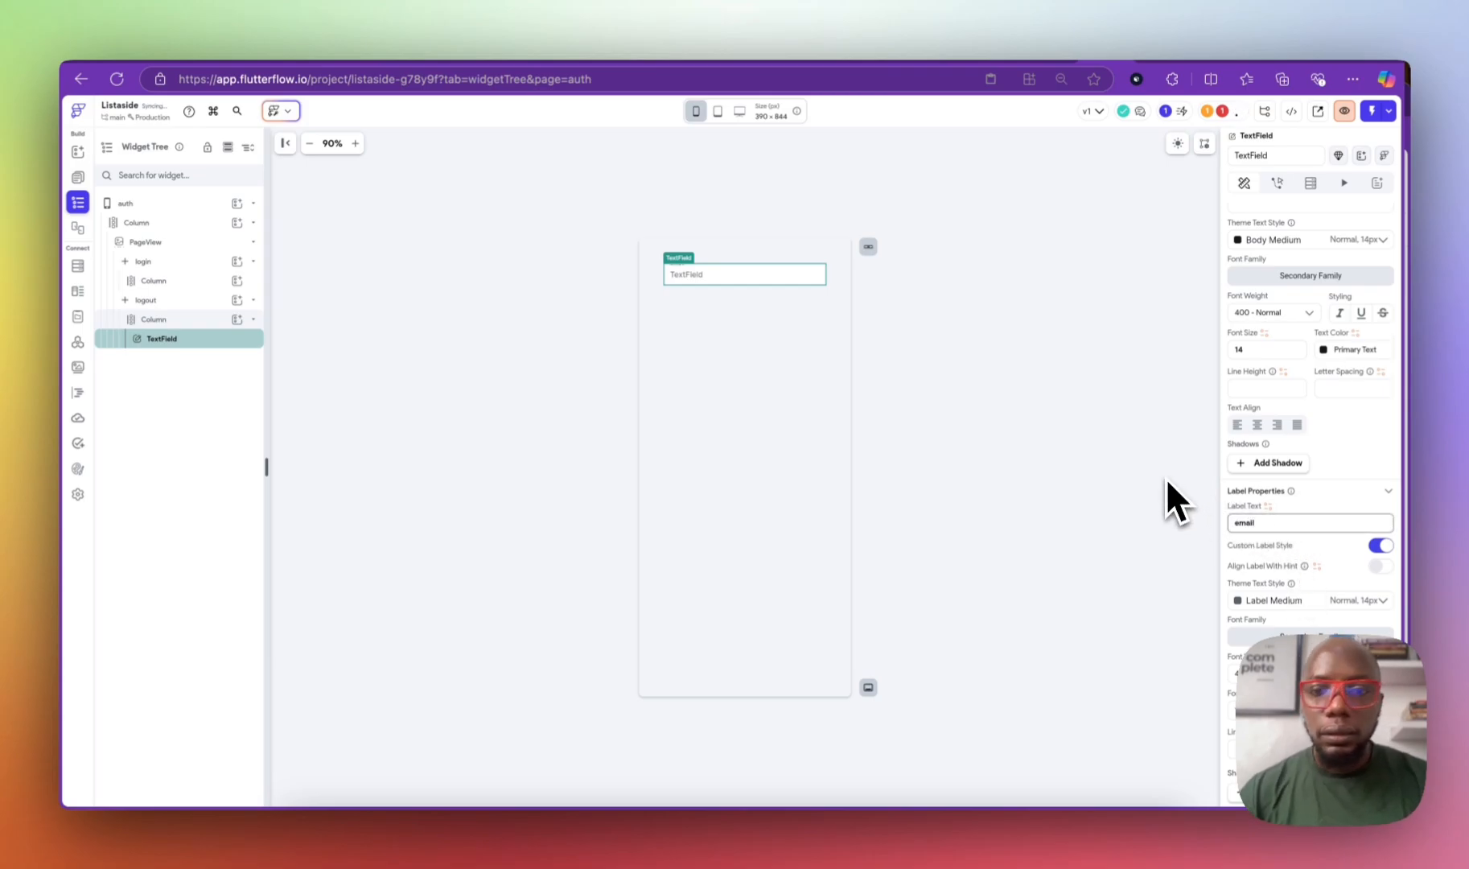
scroll(1244, 580, down, 2)
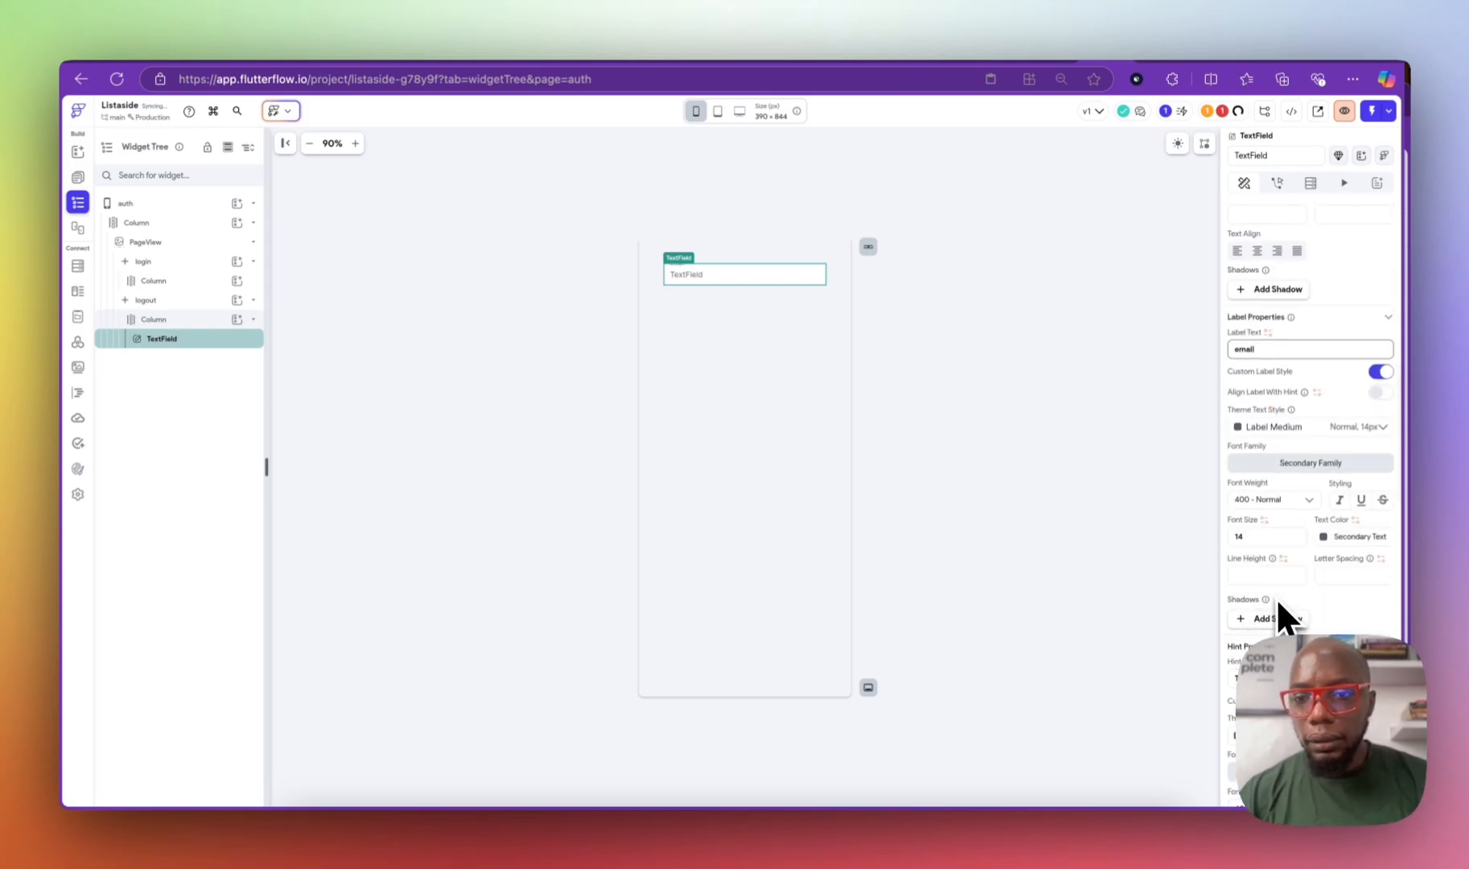
scroll(1276, 598, down, 2)
click(1274, 611)
text(email)
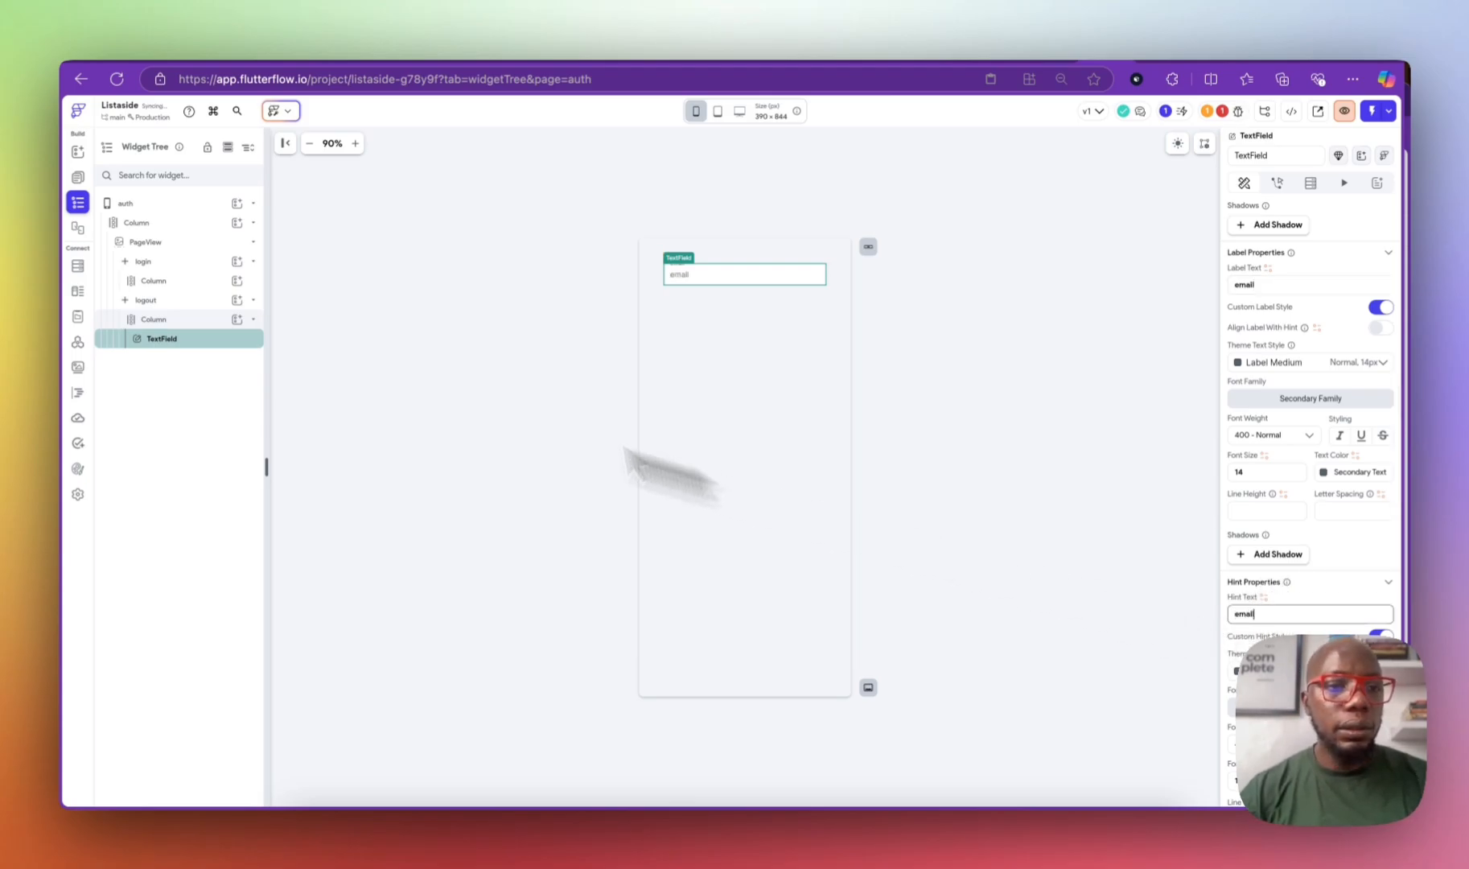
click(227, 344)
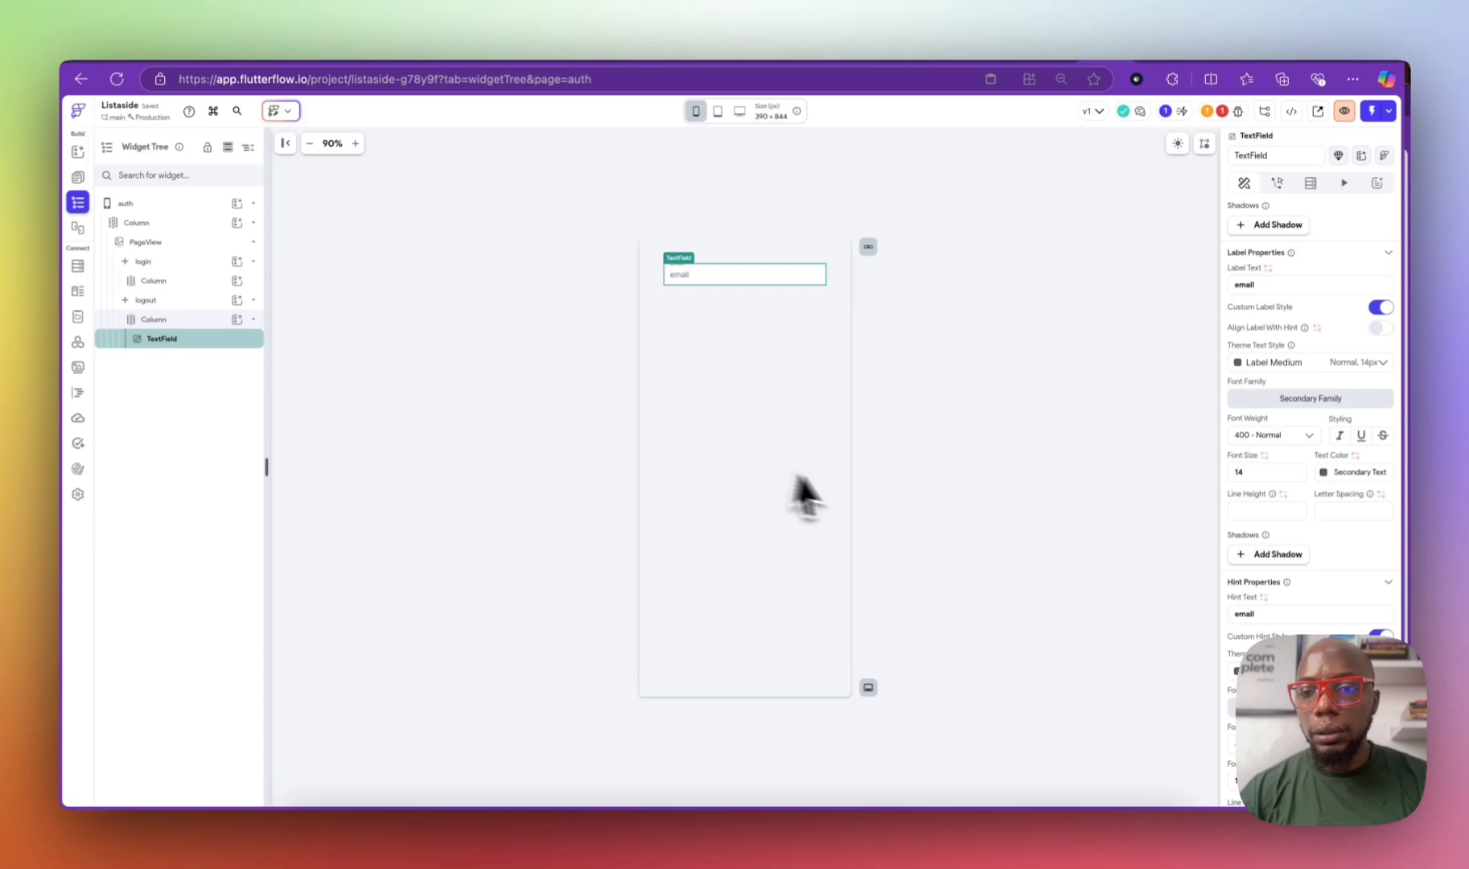
scroll(1291, 599, down, 10)
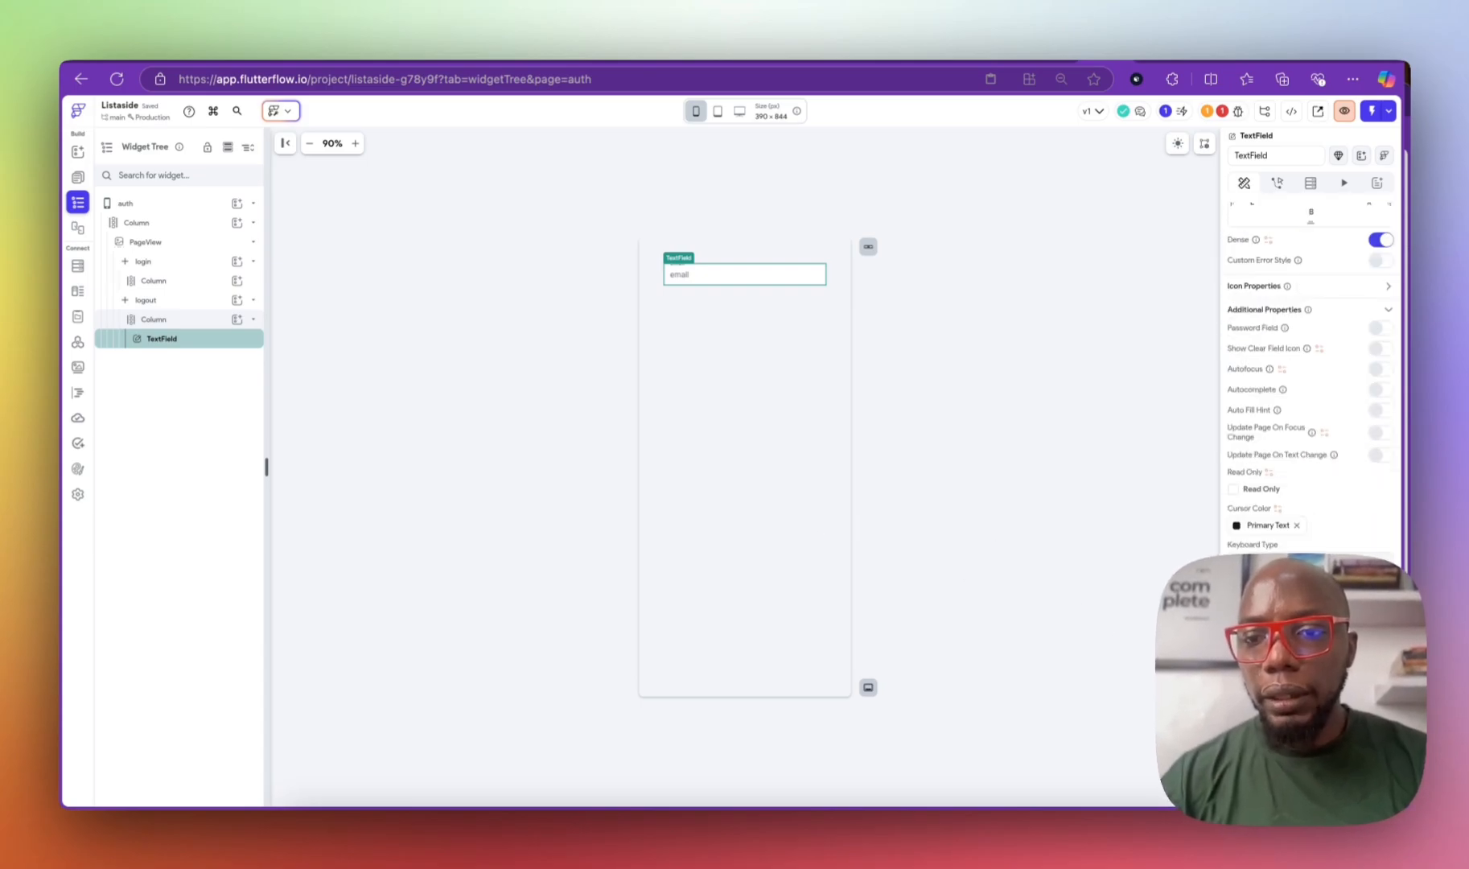
scroll(1295, 555, down, 2)
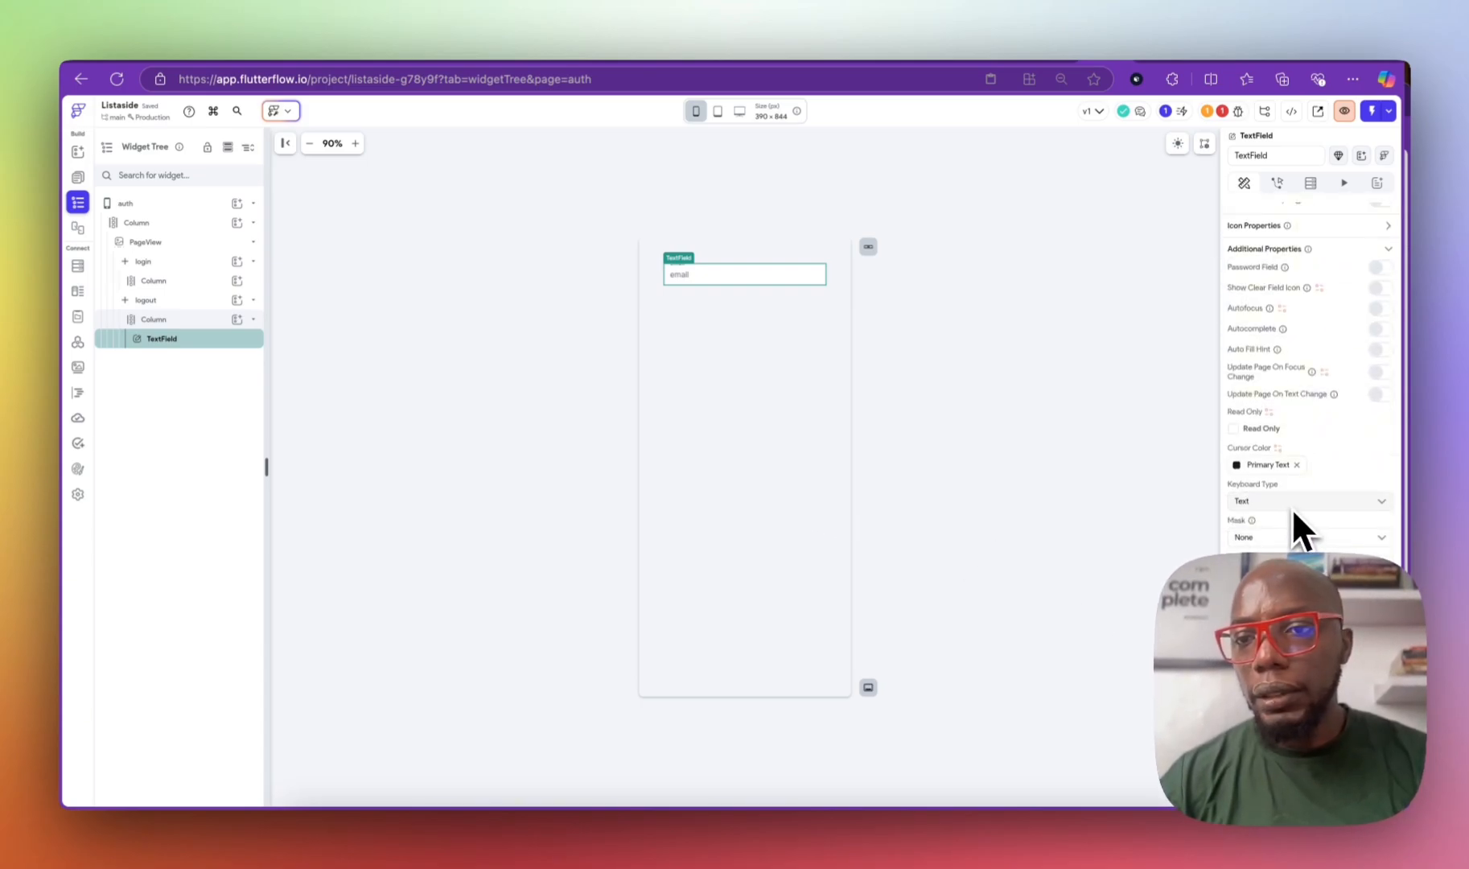
scroll(1304, 505, down, 1)
scroll(1295, 515, up, 3)
scroll(1287, 517, up, 4)
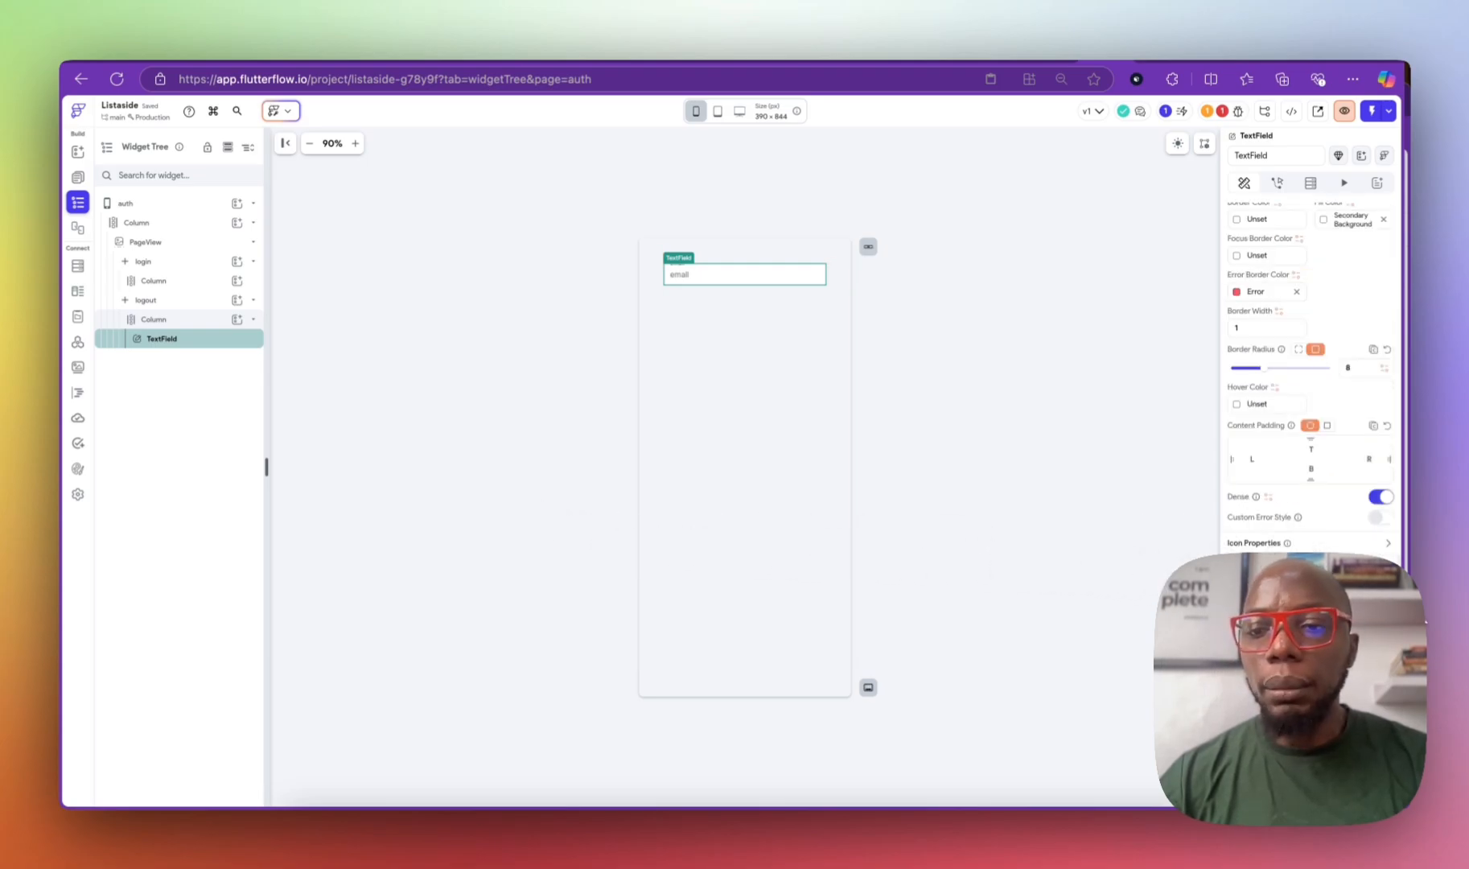
Step: Duplicate the email field as a password field with hint text 'password'
key(super+d)
click(193, 357)
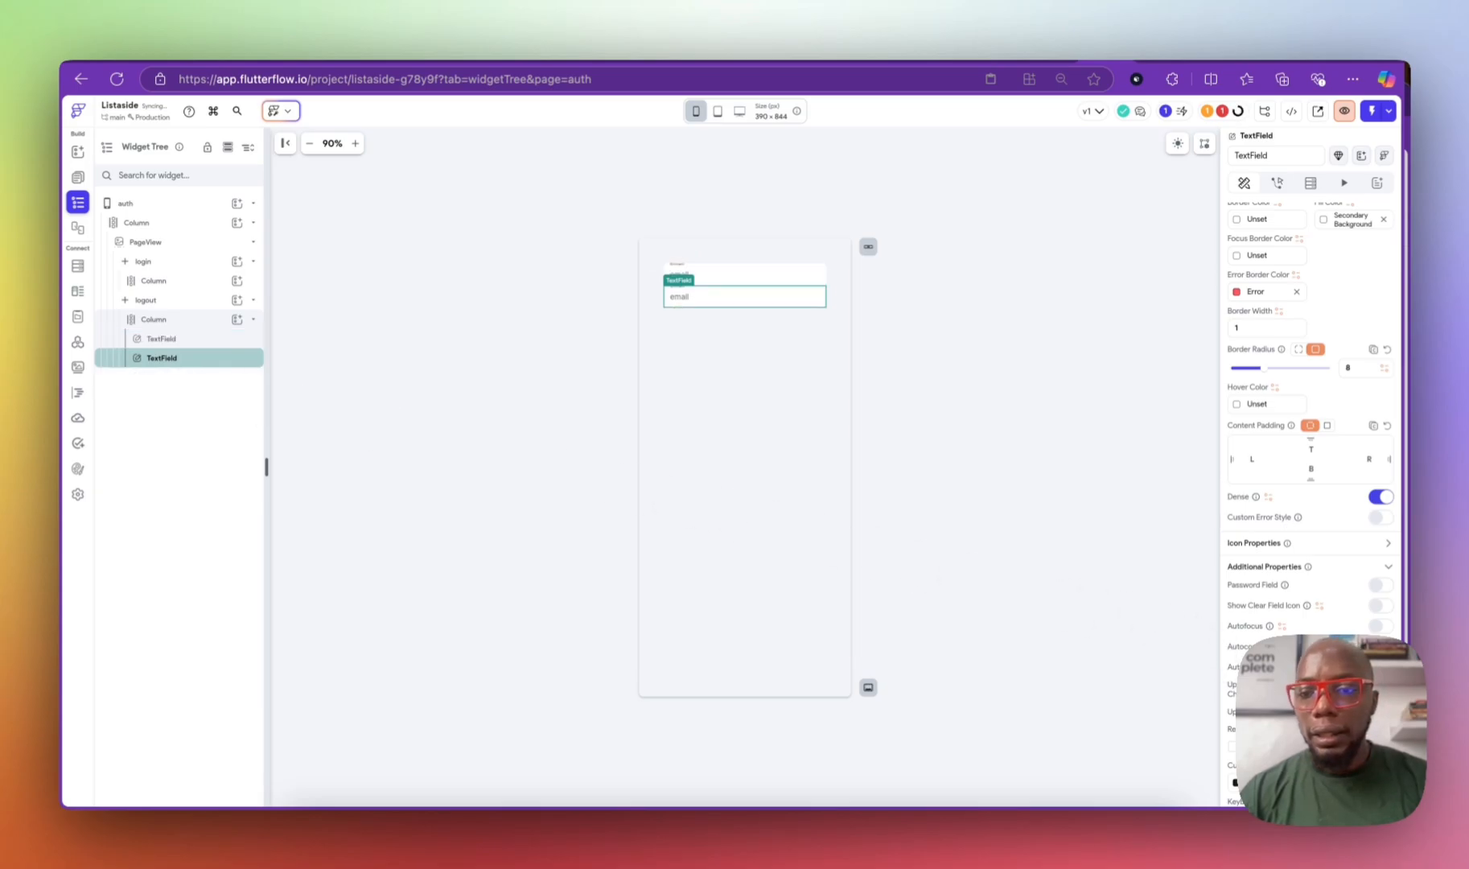
scroll(1364, 585, down, 1)
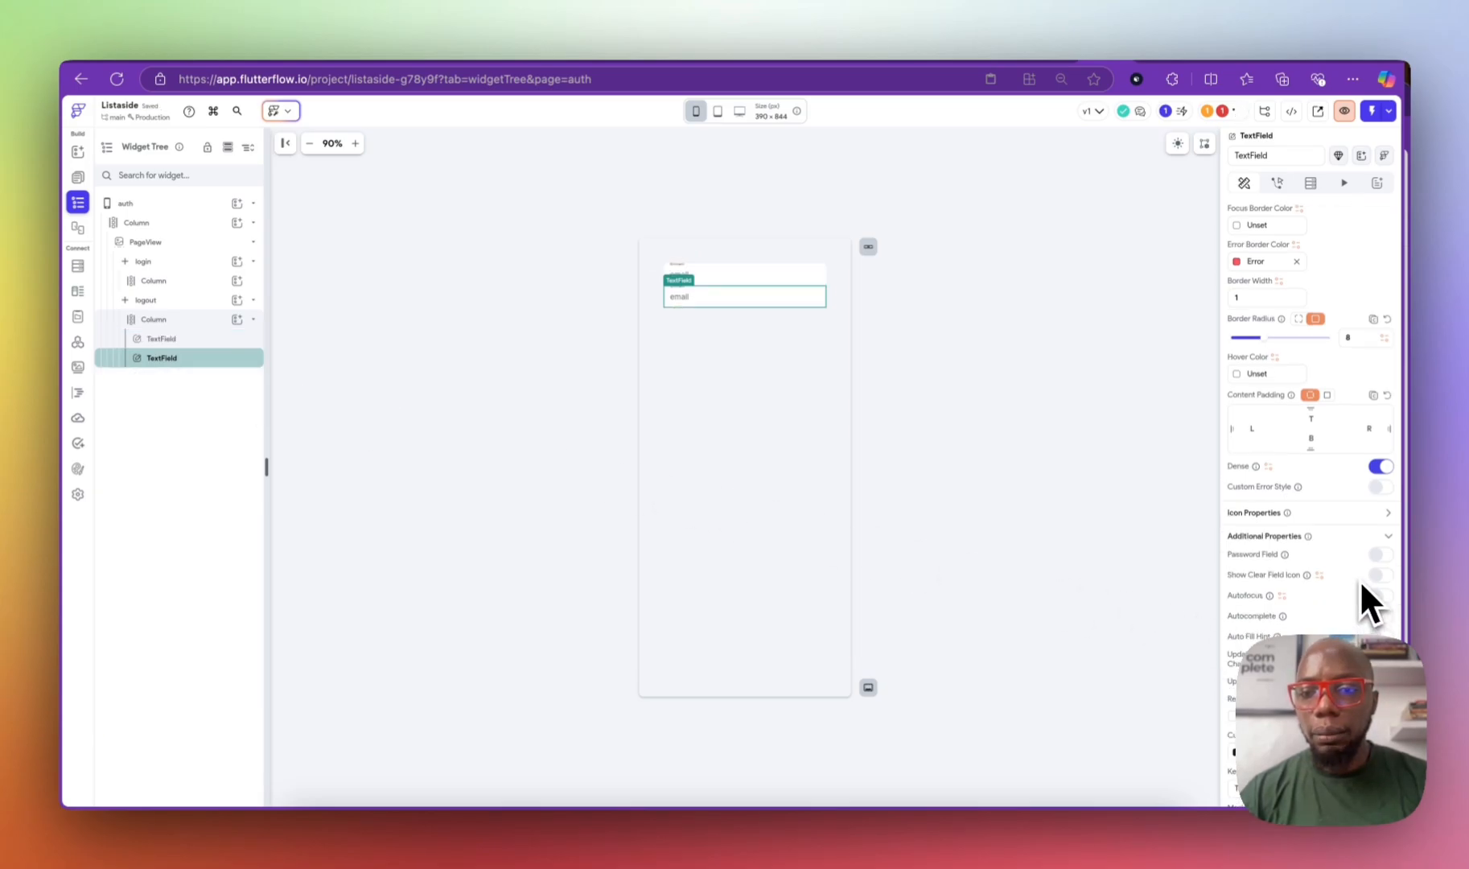
click(1379, 555)
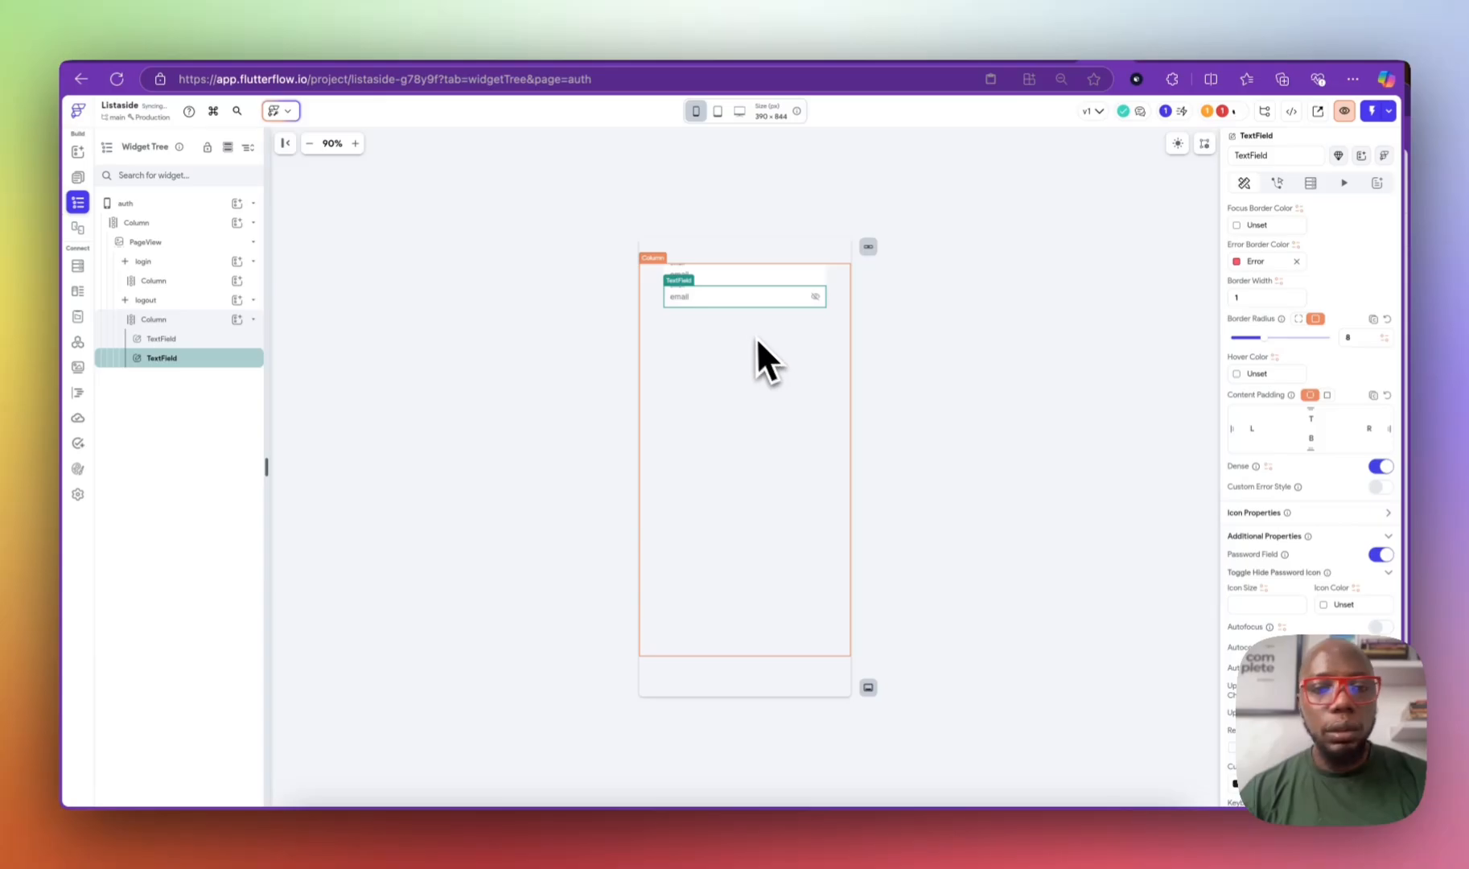
scroll(1370, 325, up, 10)
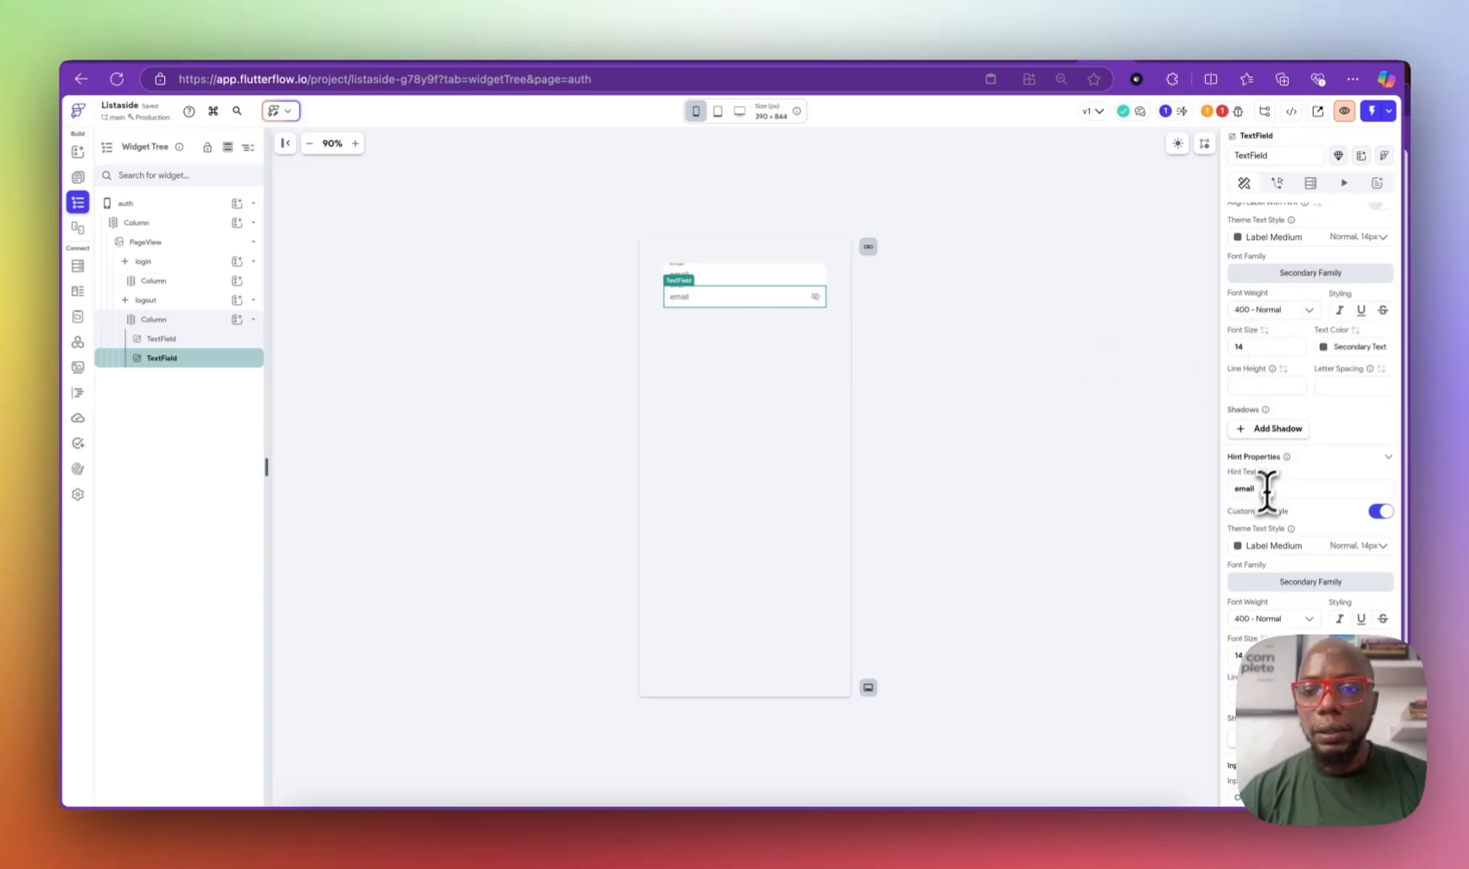
double_click(1268, 488)
text(passwo)
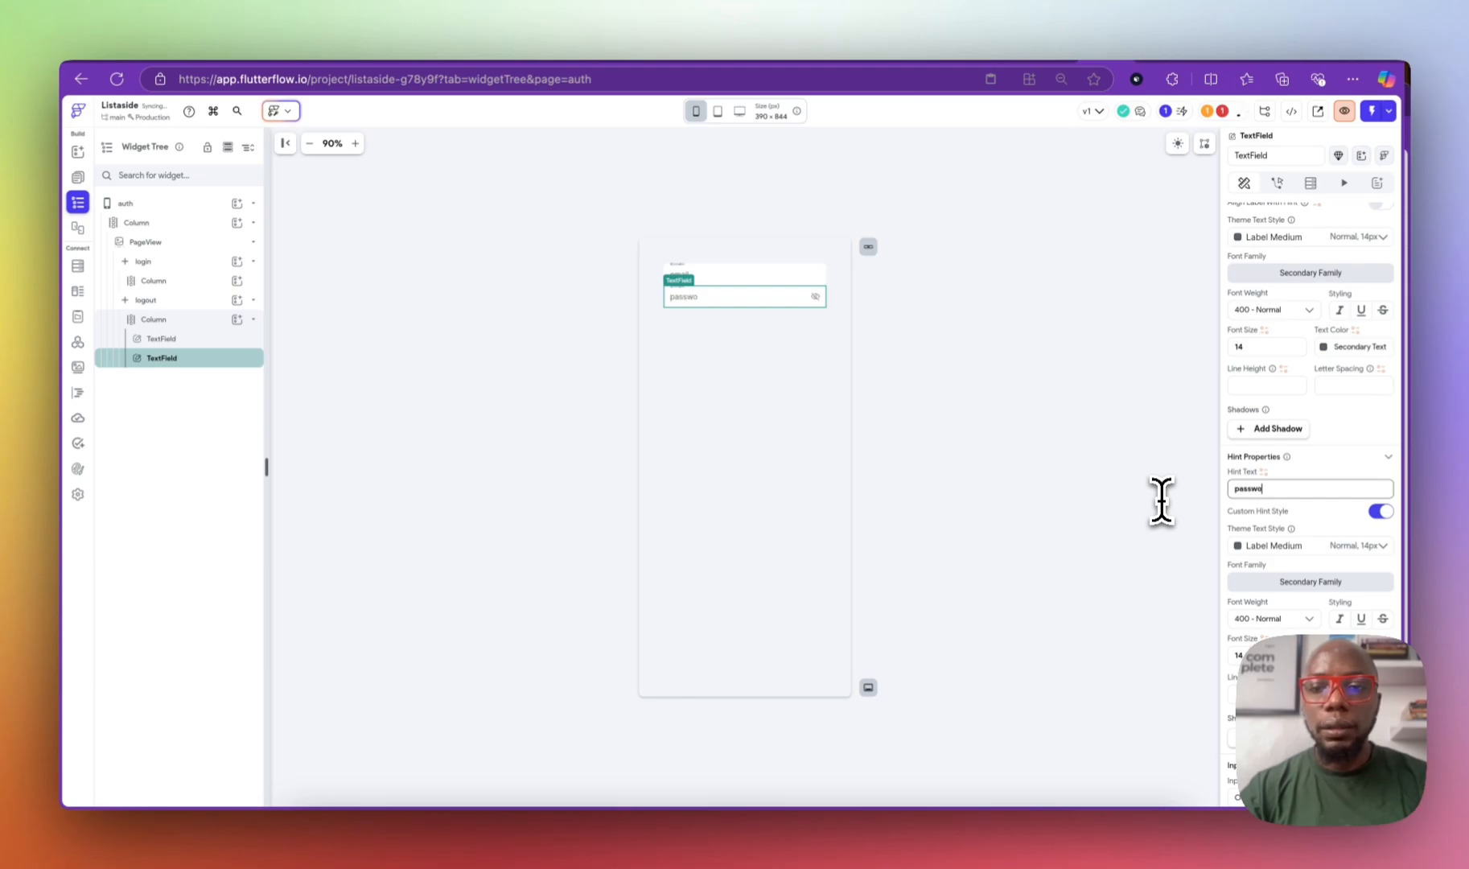
text(rd)
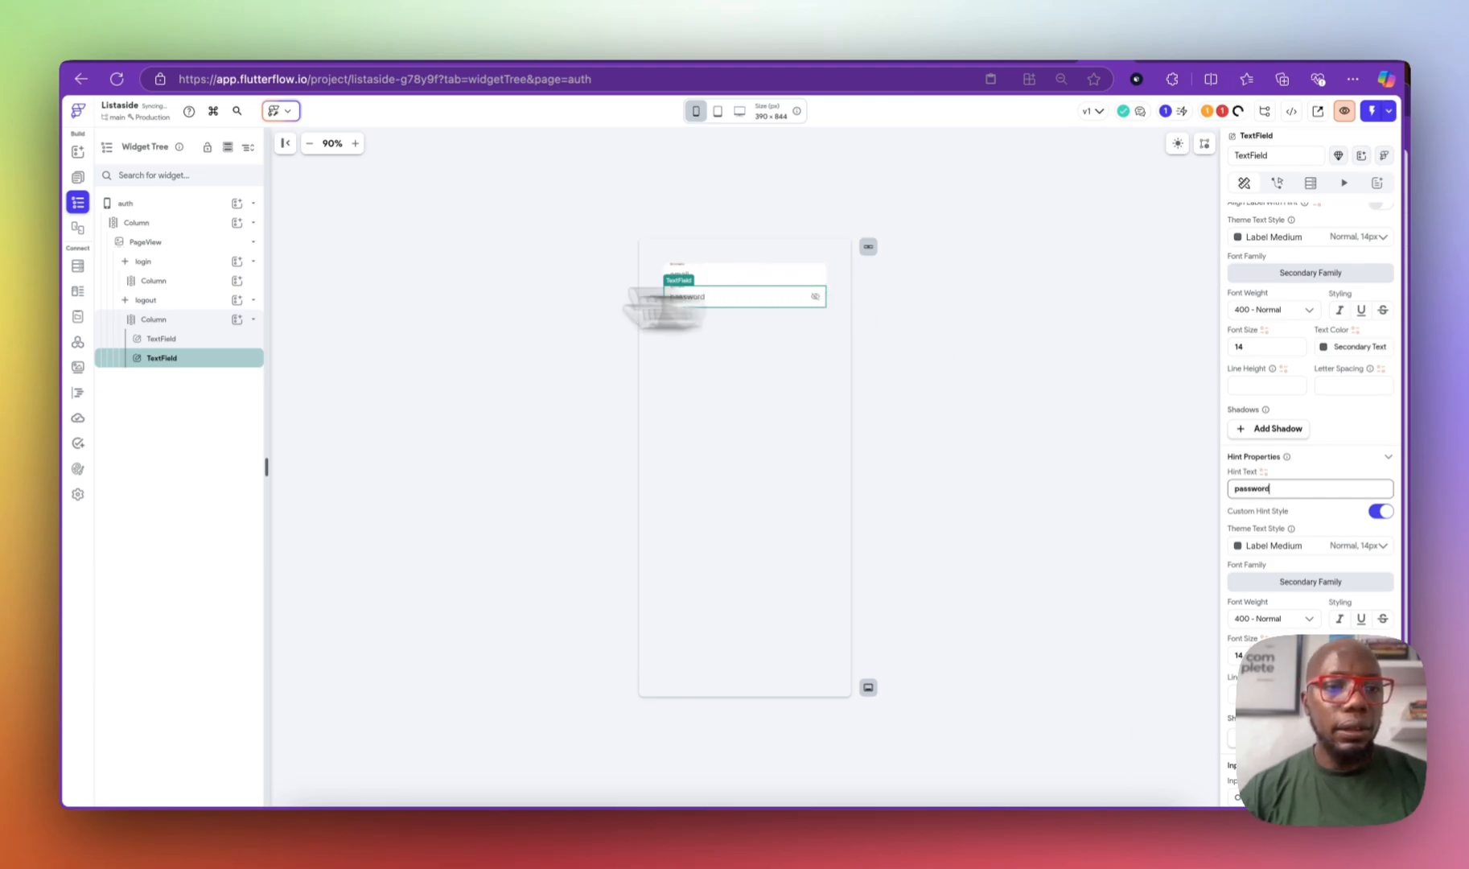
Step: Set the parent Column's items spacing to 12
click(193, 319)
click(1291, 582)
text(12)
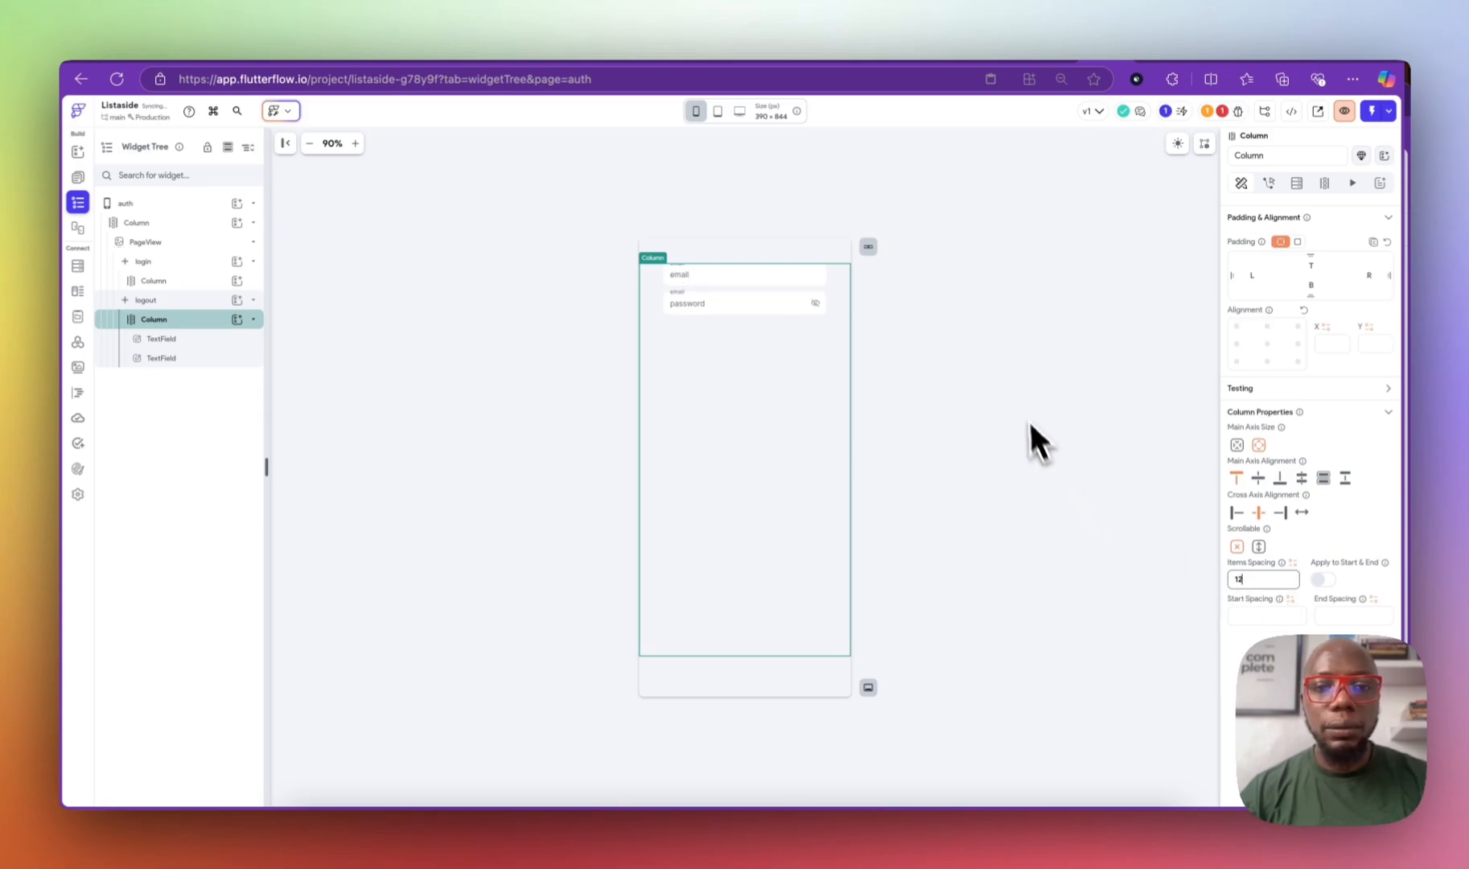
click(1033, 431)
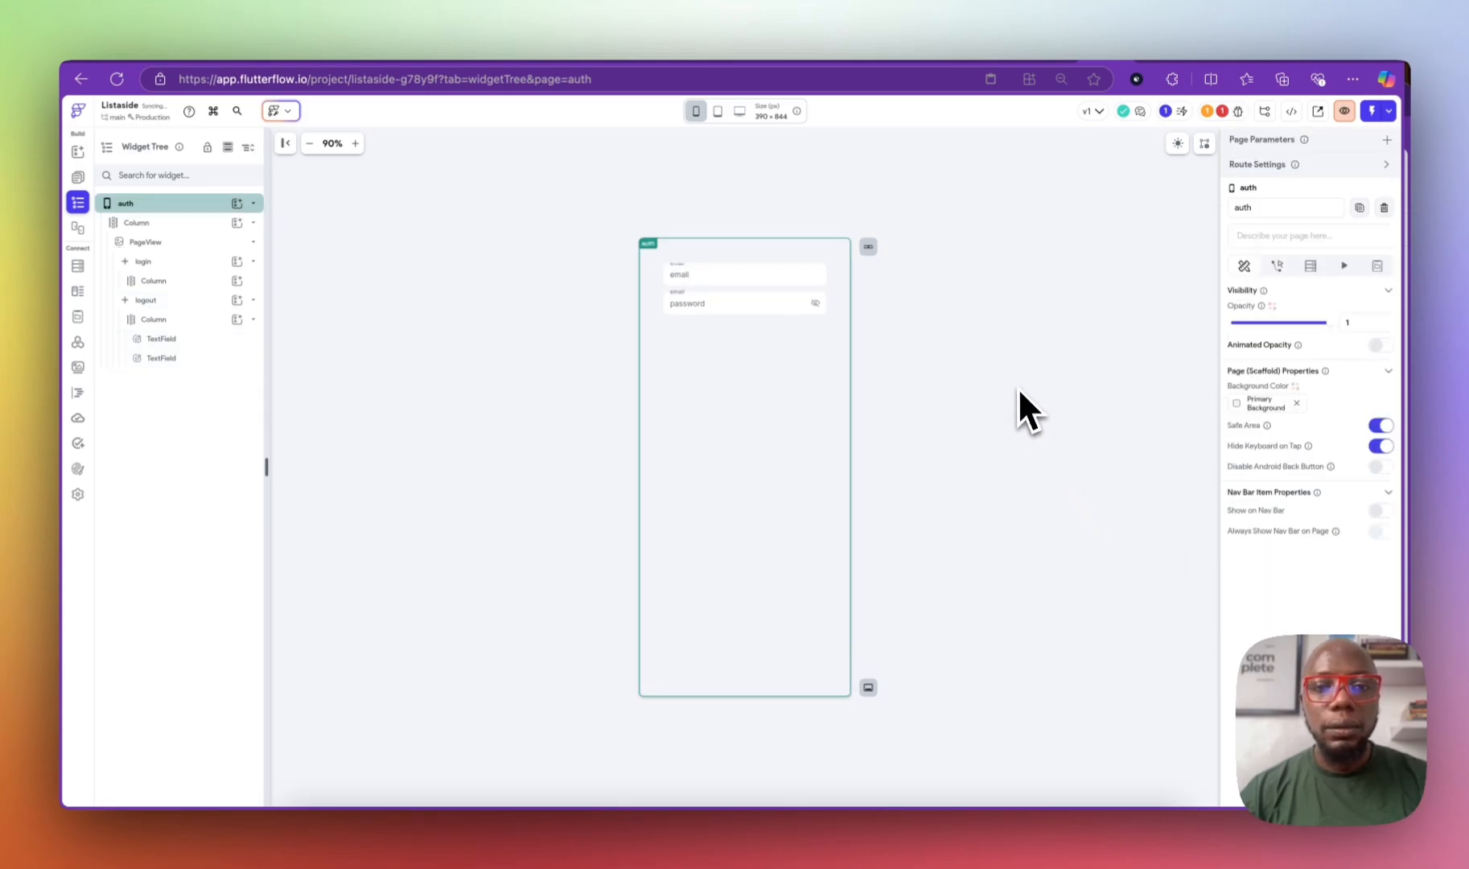
click(719, 283)
click(711, 308)
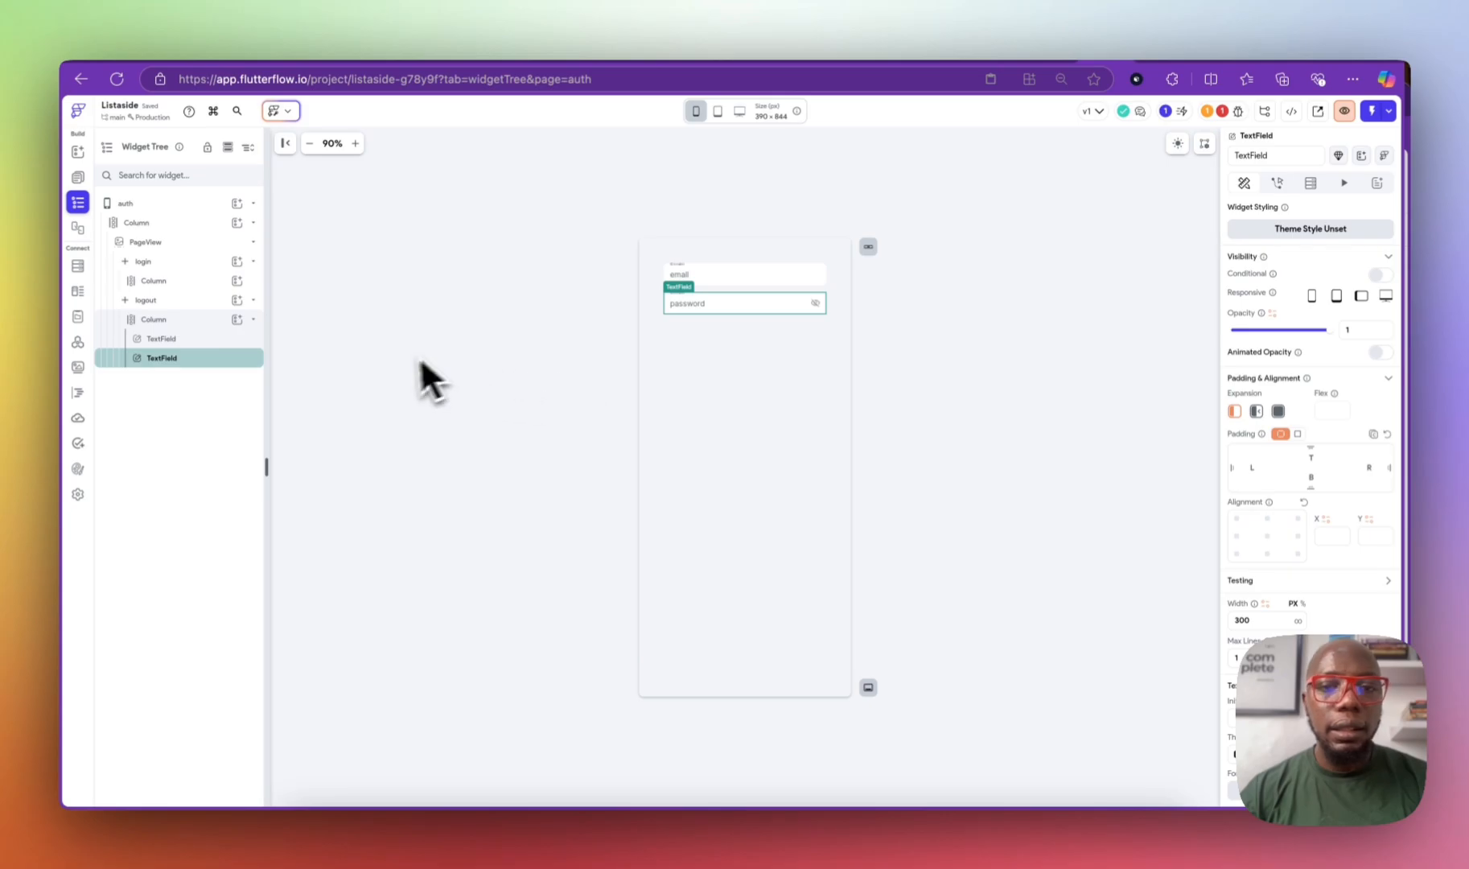
scroll(1310, 482, down, 3)
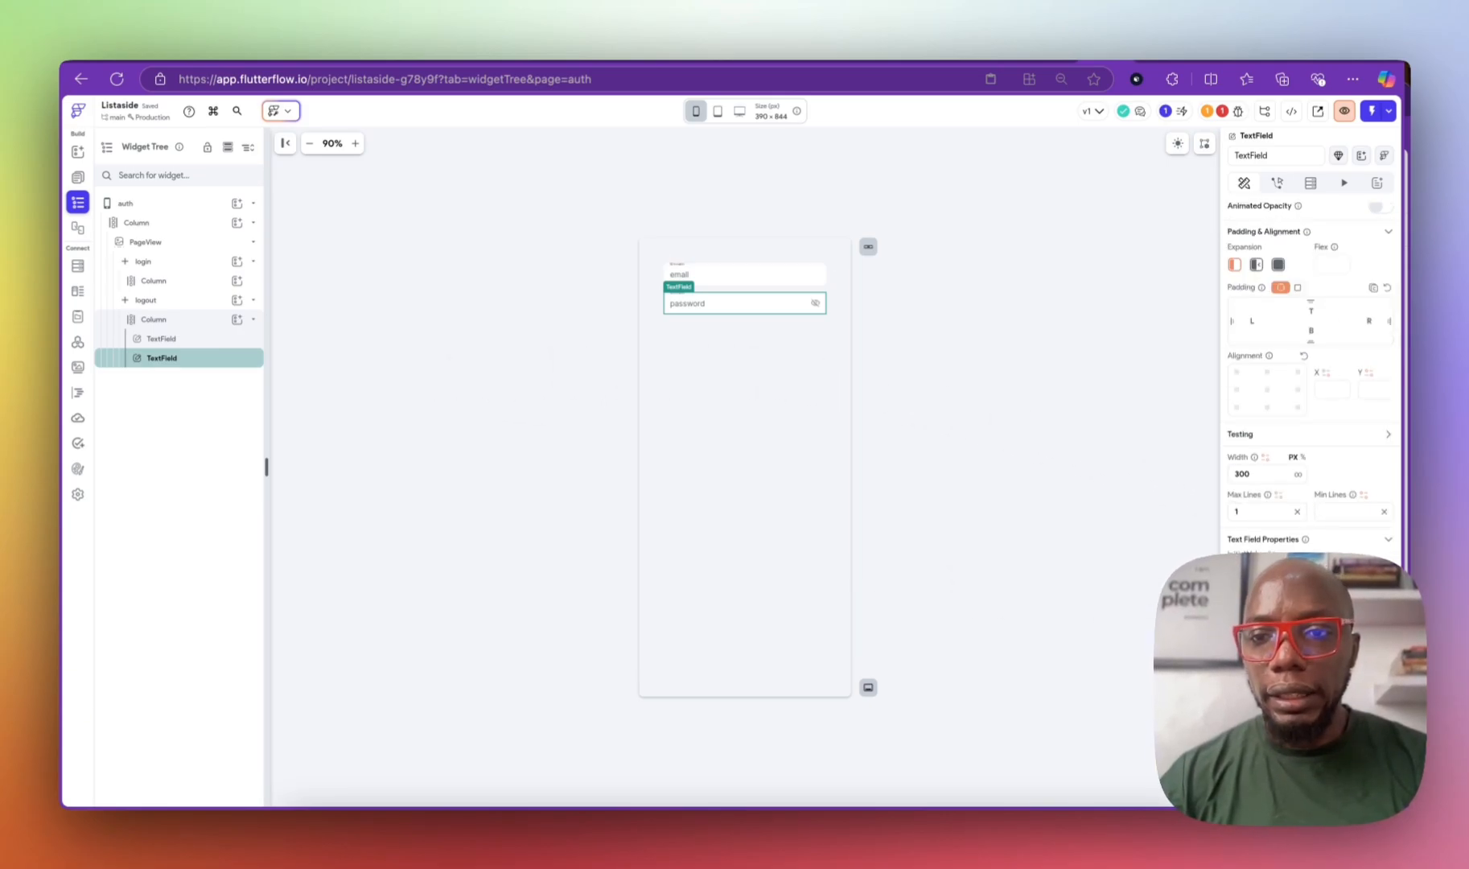
scroll(1310, 362, down, 5)
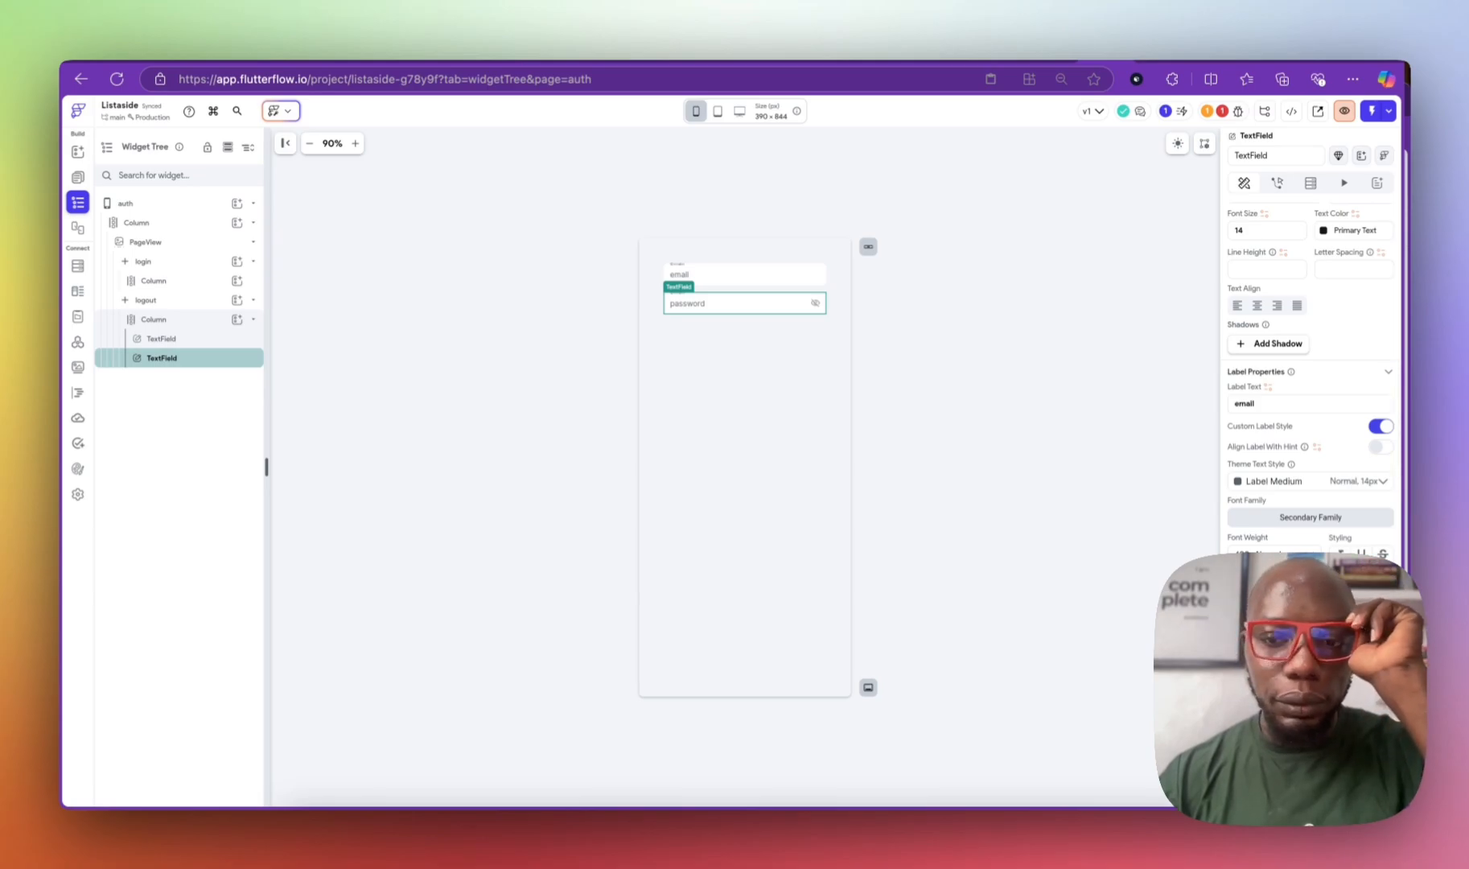
scroll(1310, 362, down, 3)
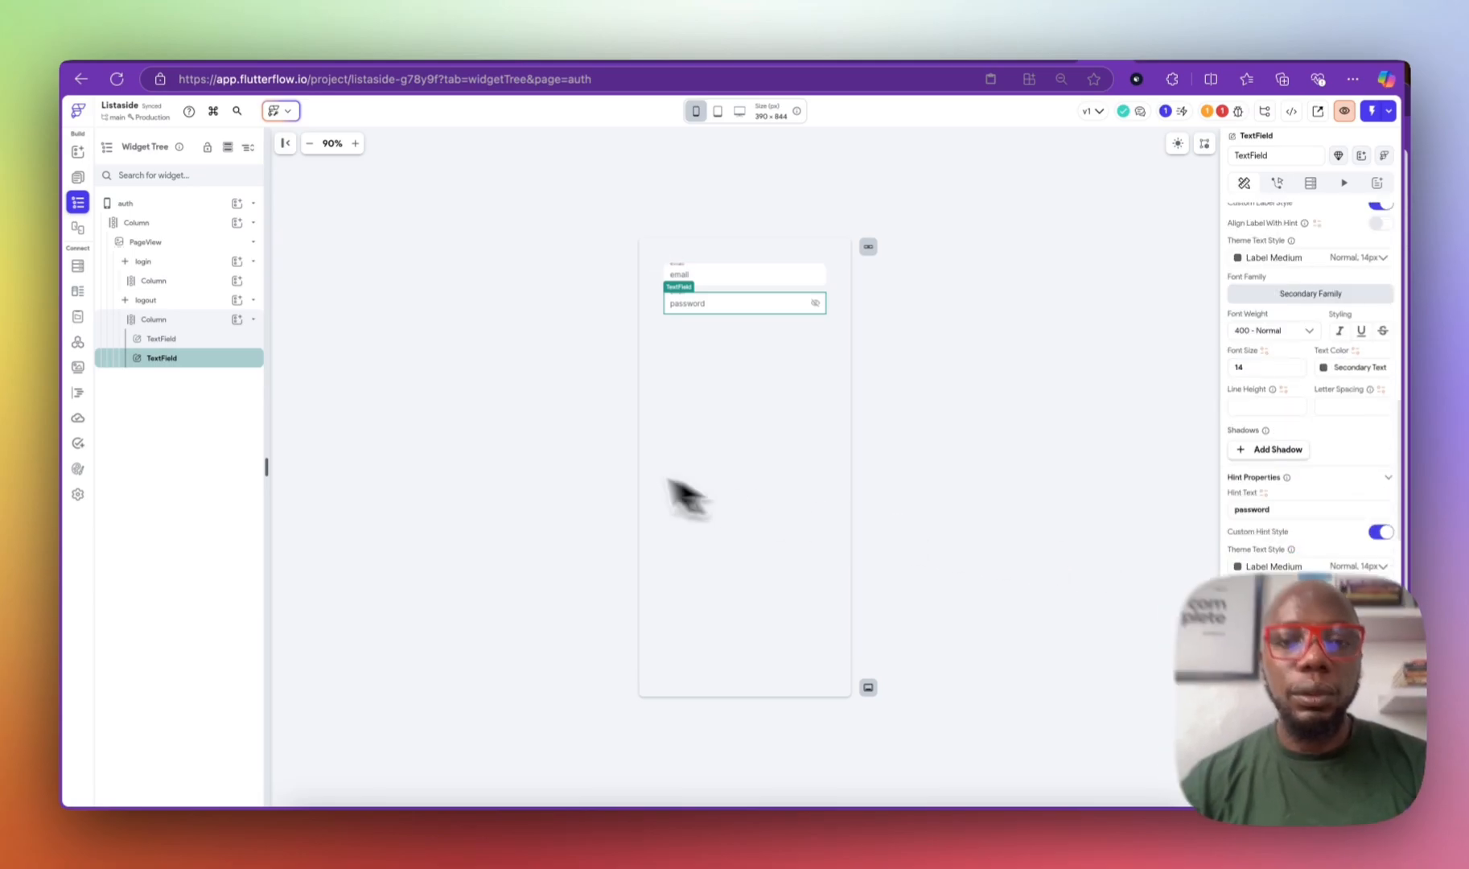
click(708, 341)
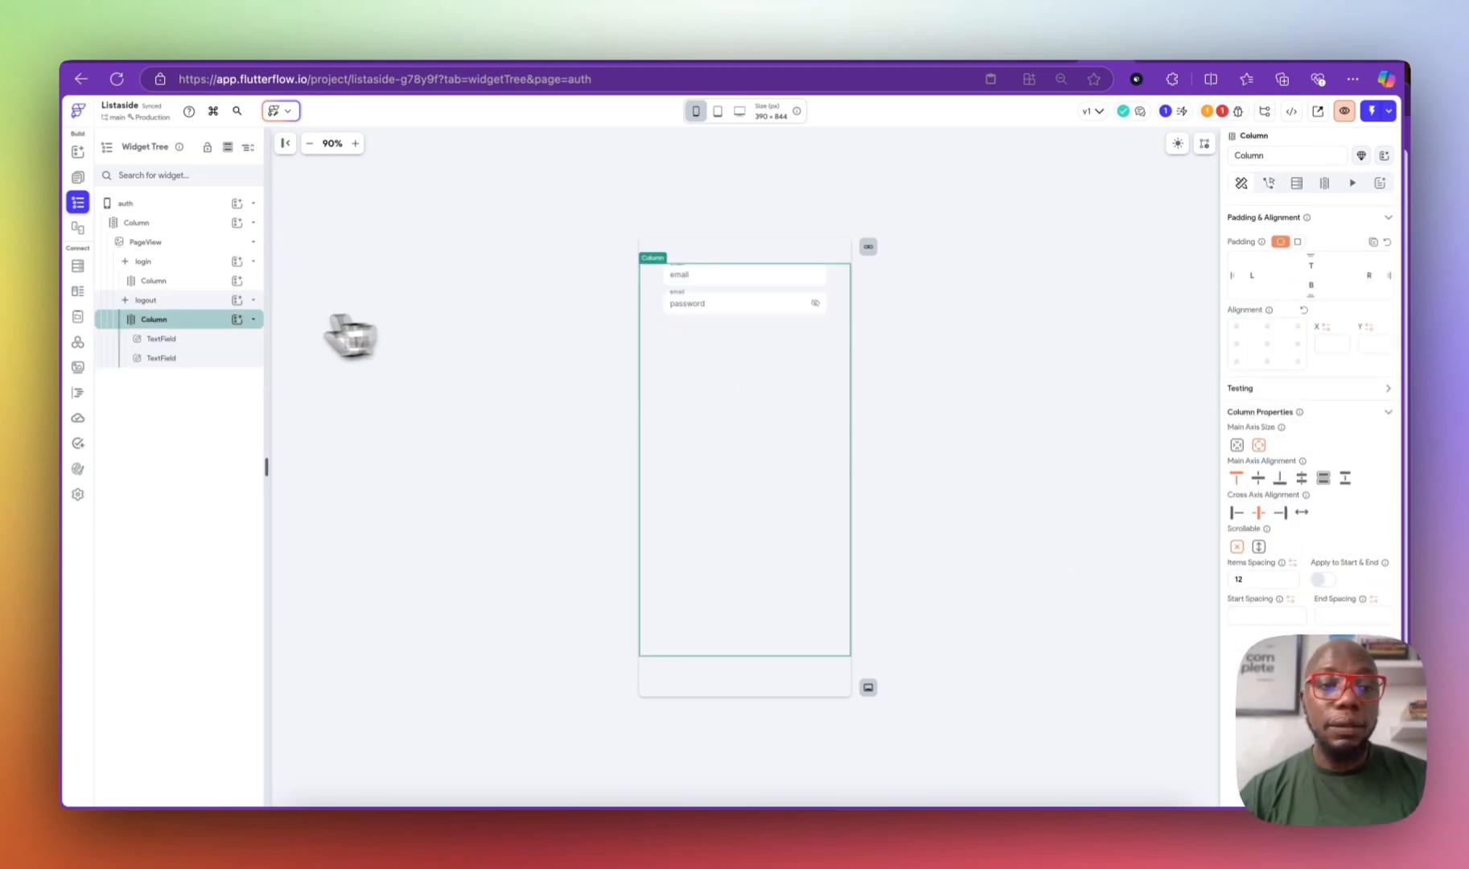
Step: Add a button below the two fields and label it 'login'
click(236, 319)
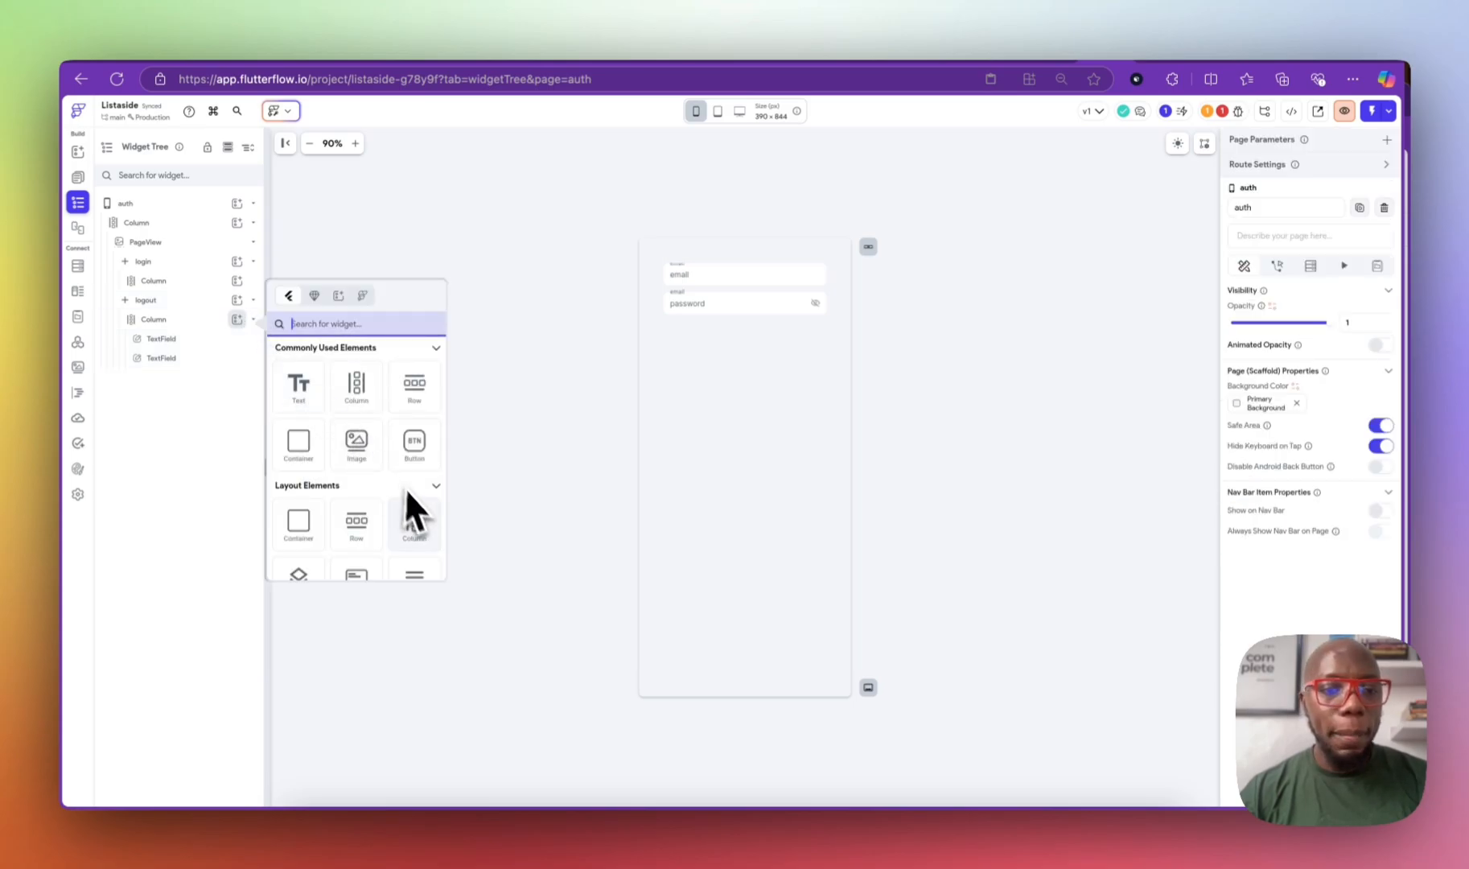
click(415, 444)
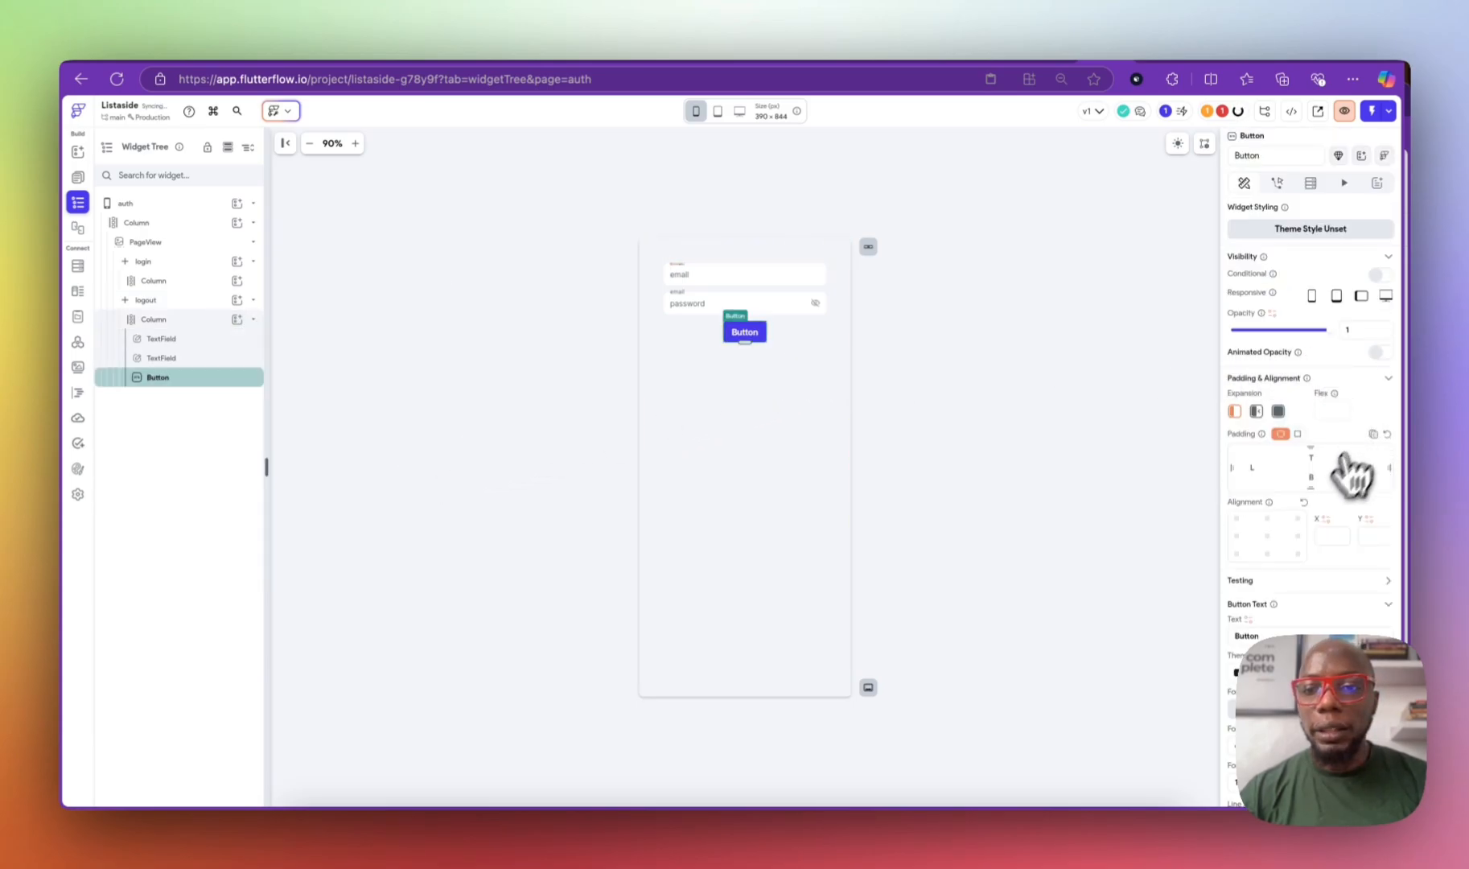
scroll(1355, 466, down, 3)
double_click(1246, 492)
text(login)
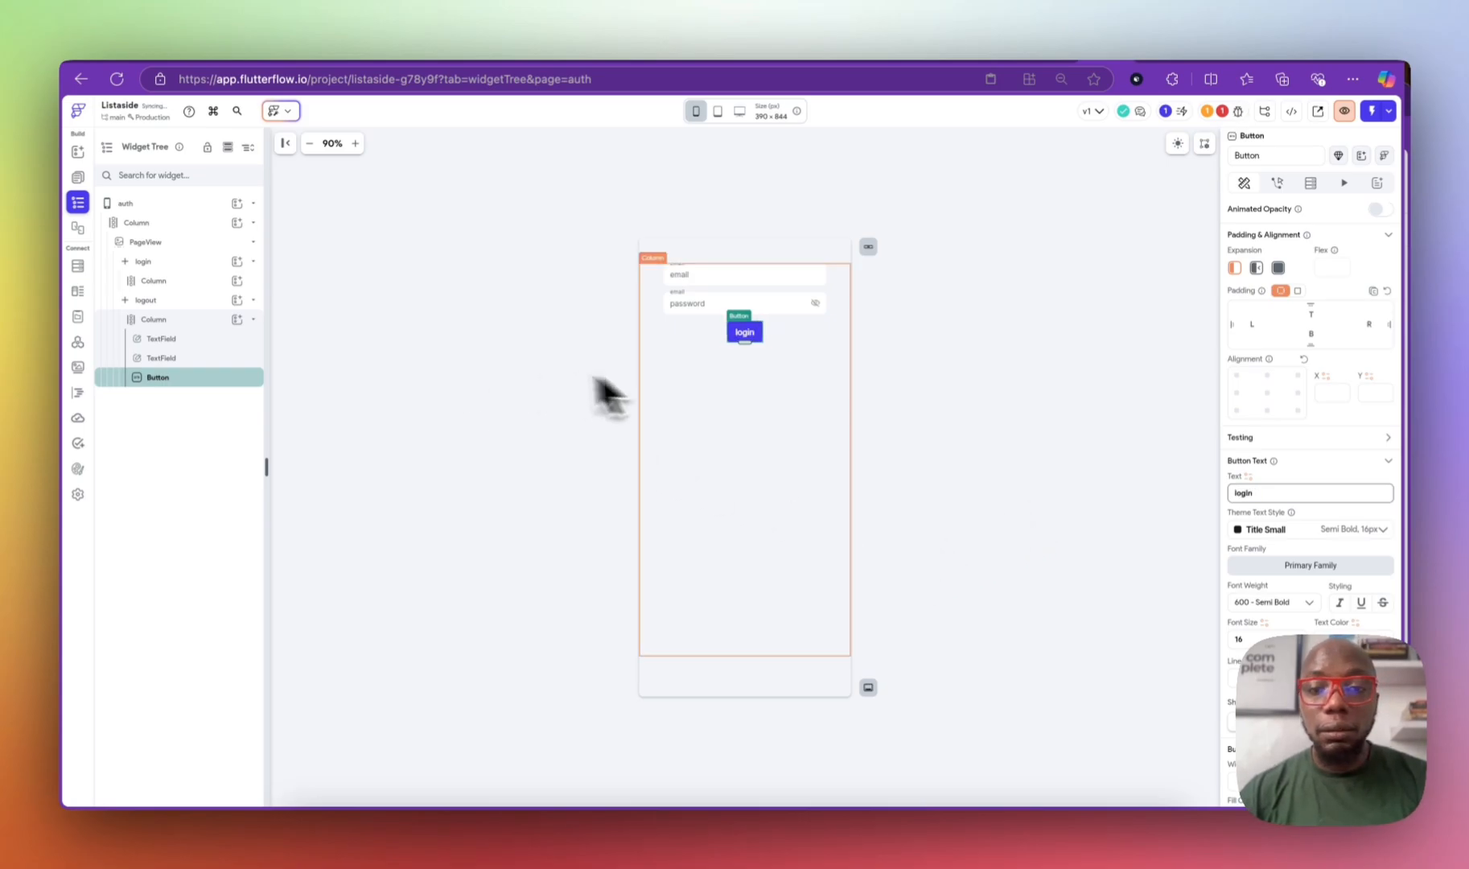
Step: Change the button text from 'login' to 'sign-up'
double_click(144, 300)
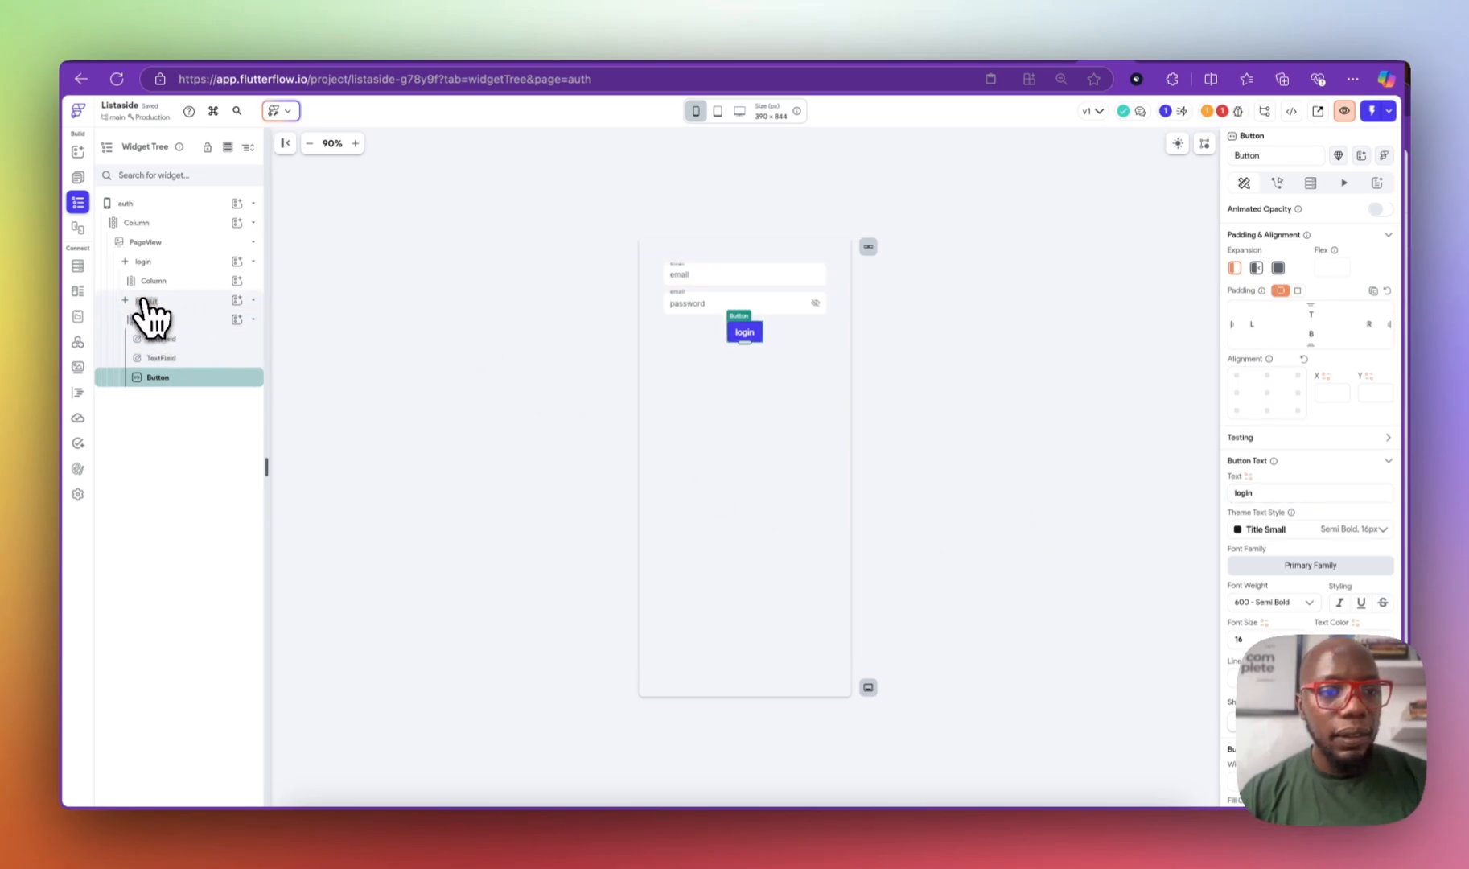
text(signup)
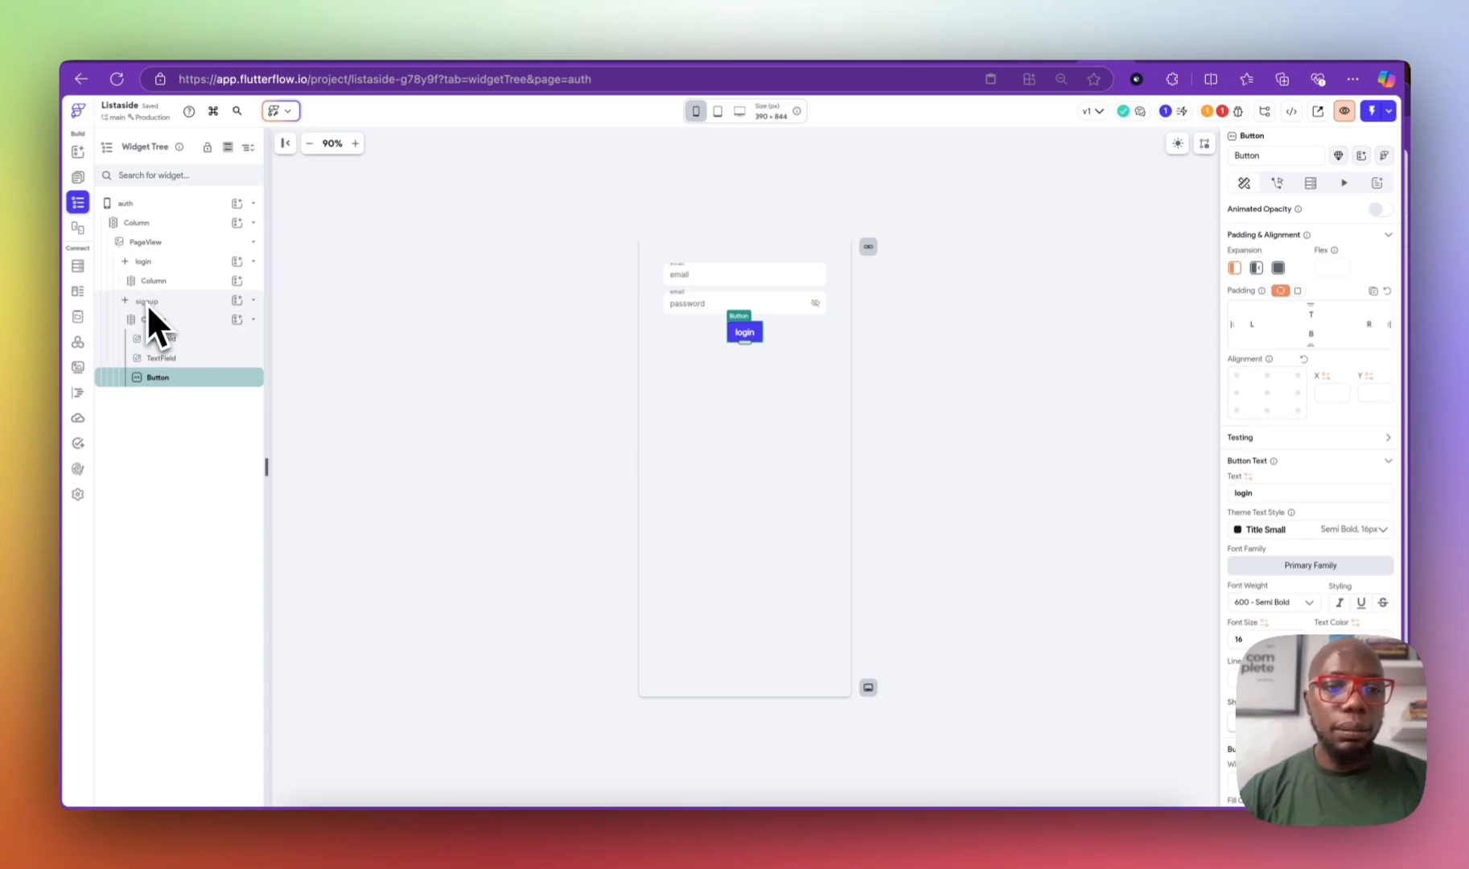
click(205, 384)
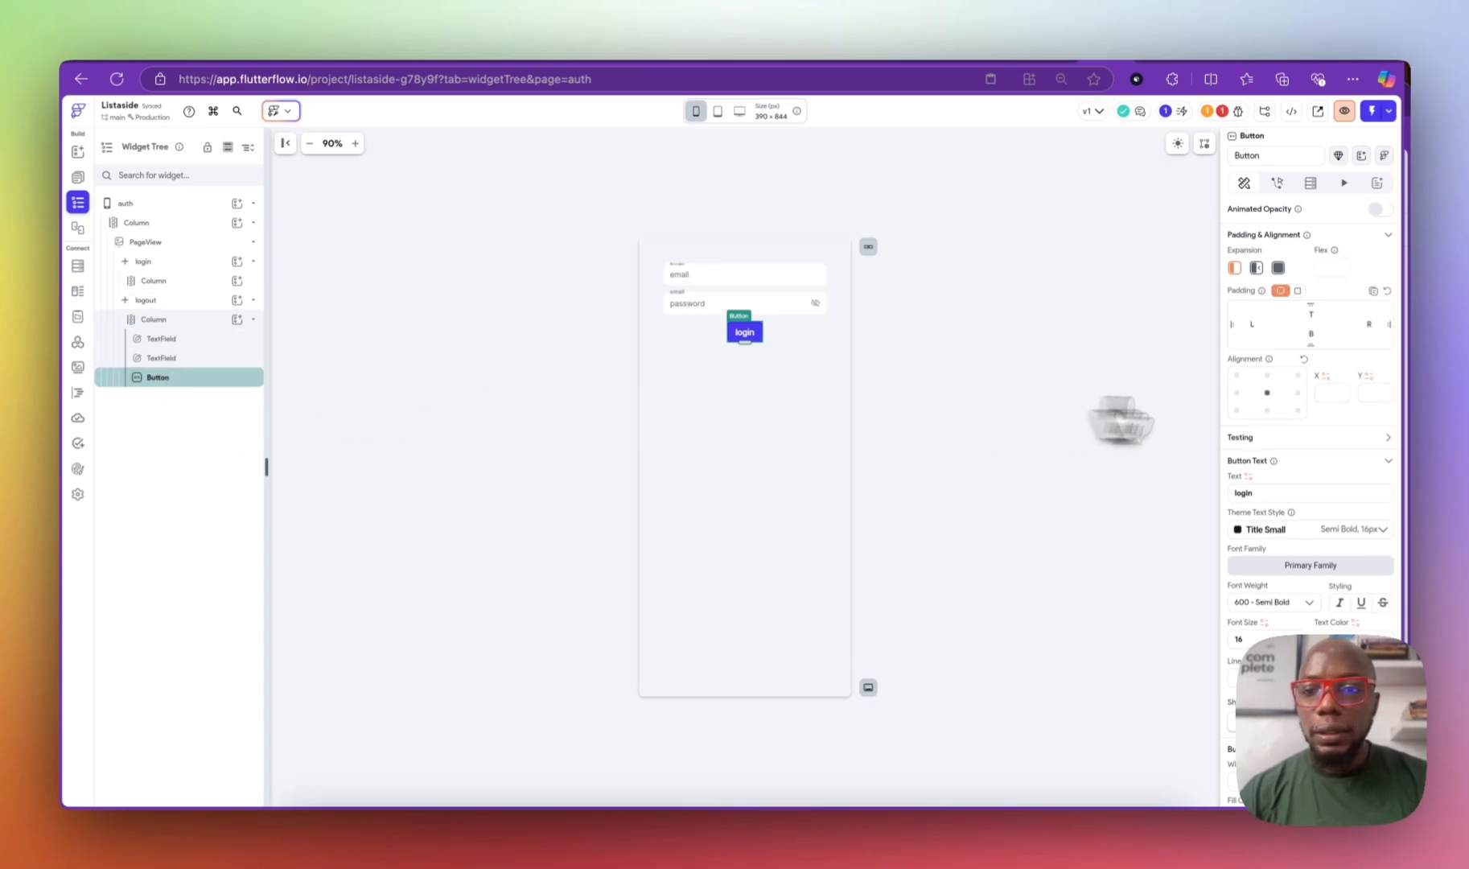
double_click(1298, 493)
text(signup)
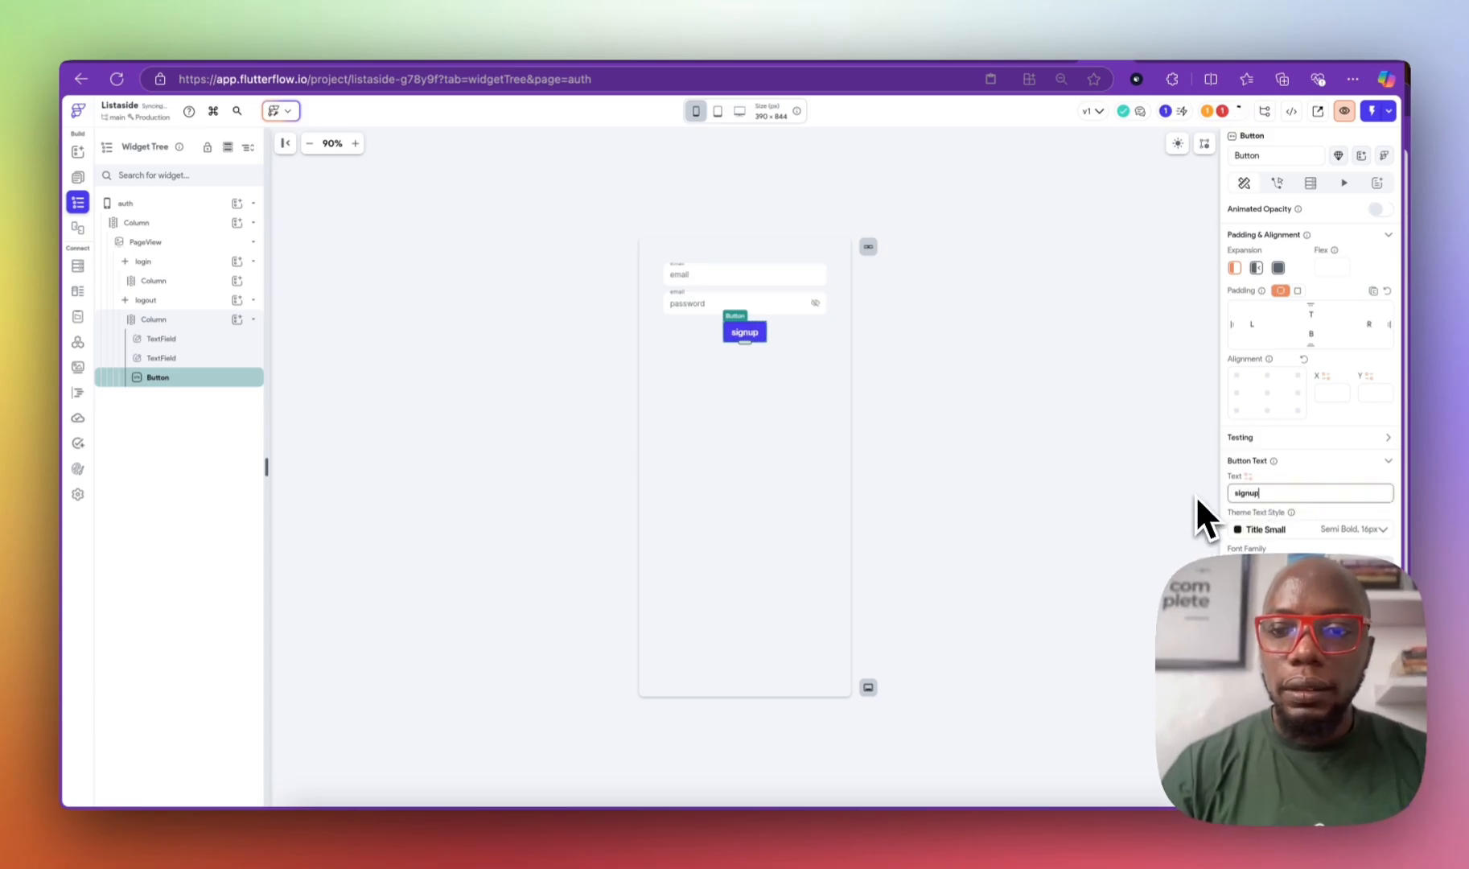
key(Left)
key(Left)
text(-)
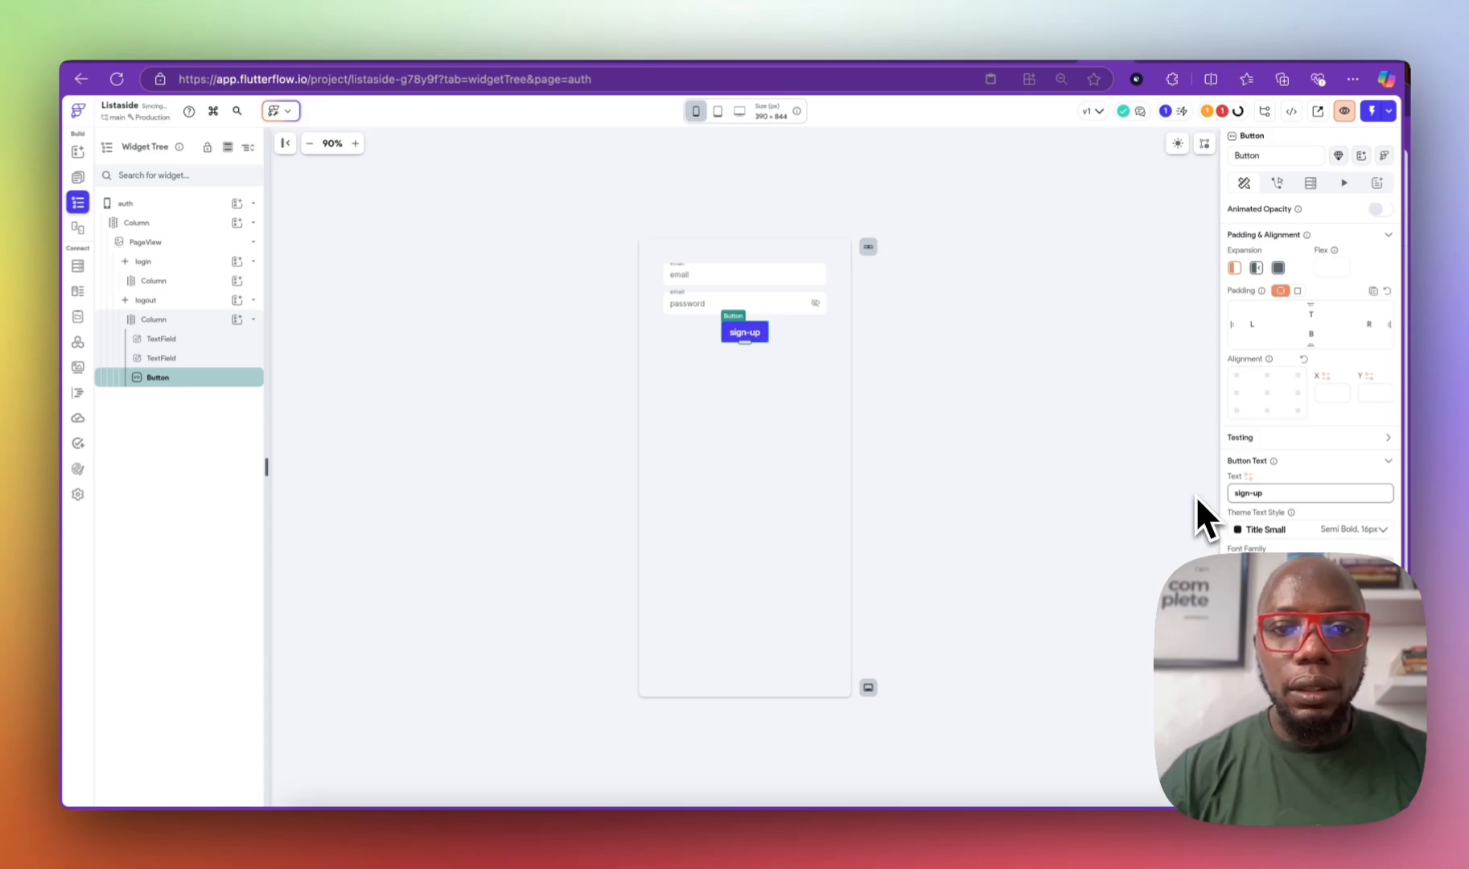
click(1041, 425)
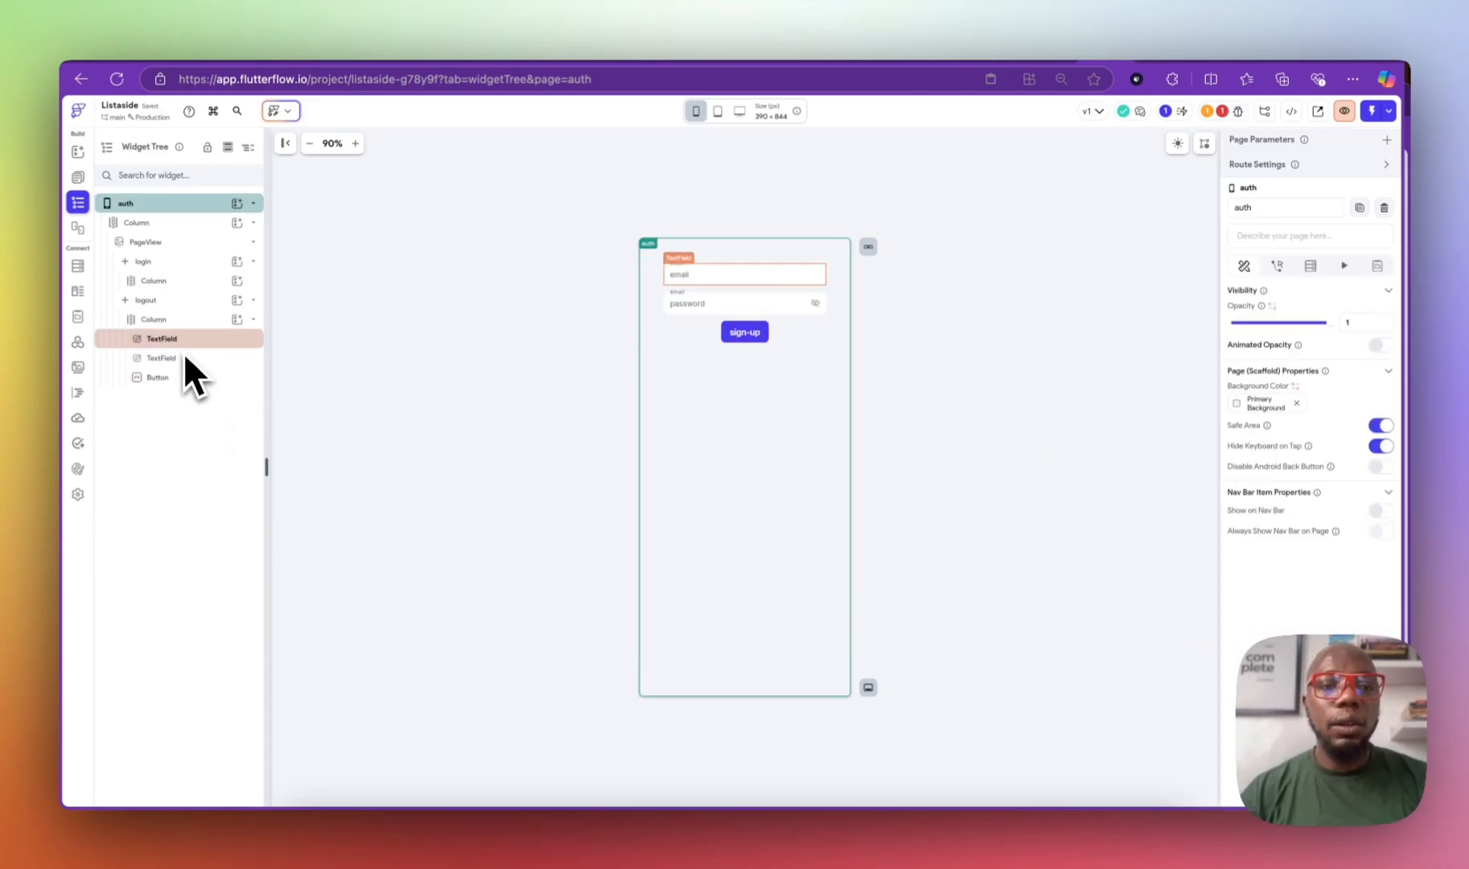
Step: Duplicate the password field and name the copy profileName
click(737, 301)
key(super+d)
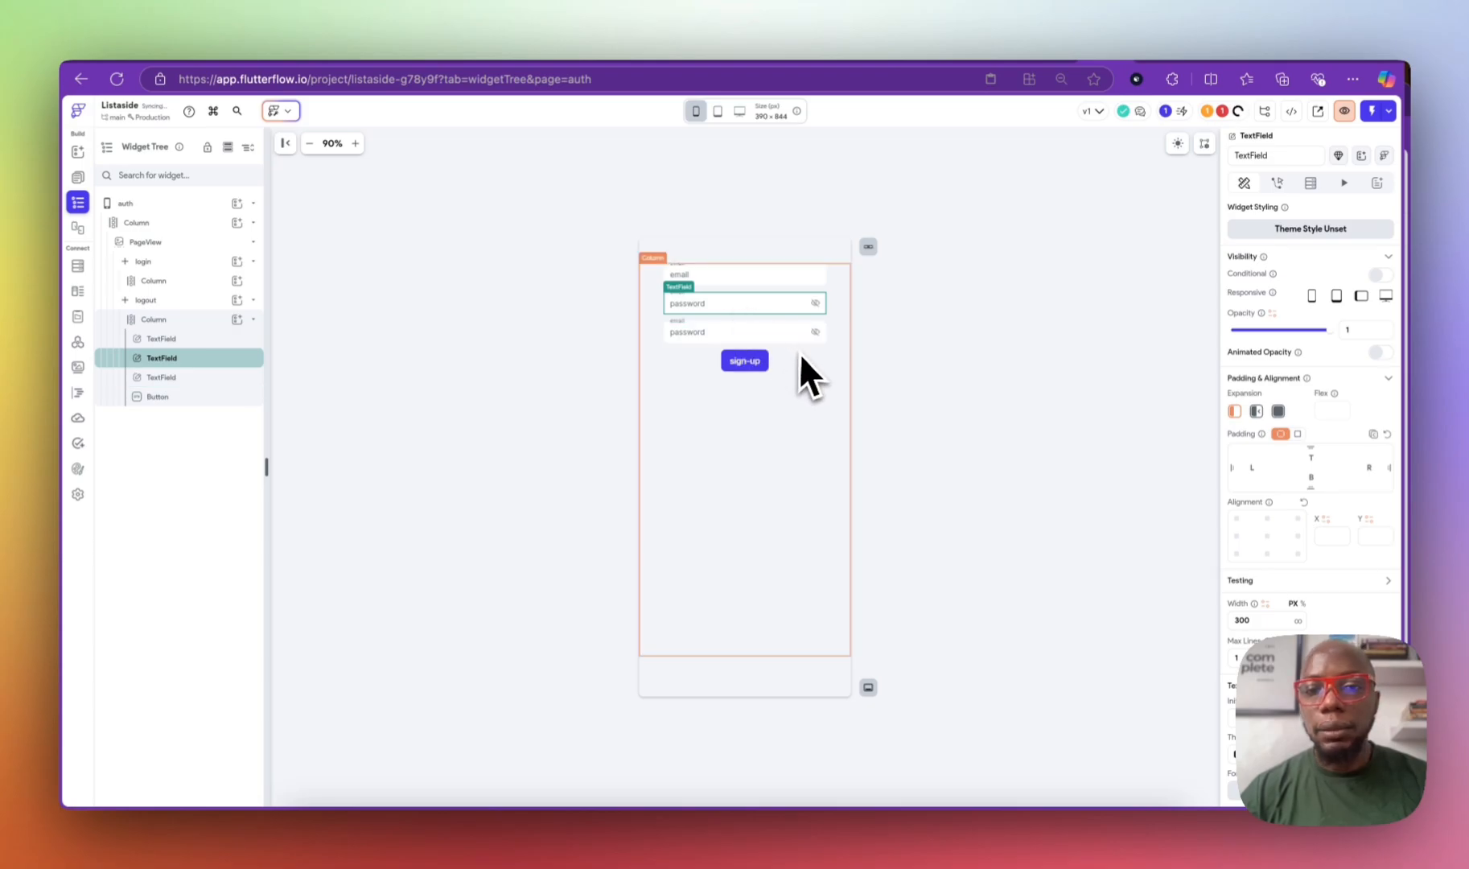
click(772, 329)
click(1278, 155)
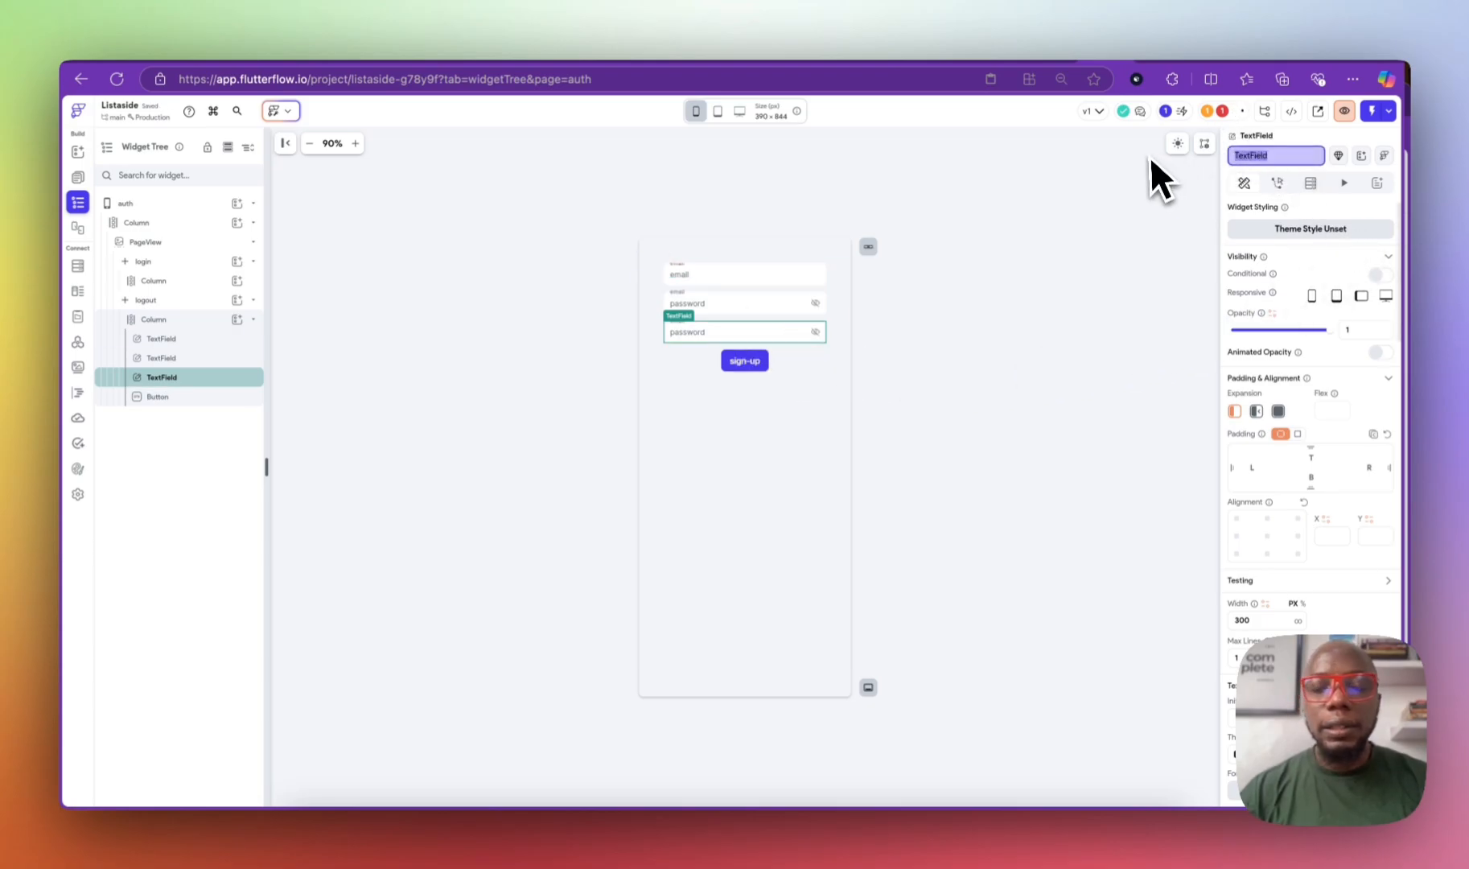
text(profileNAme)
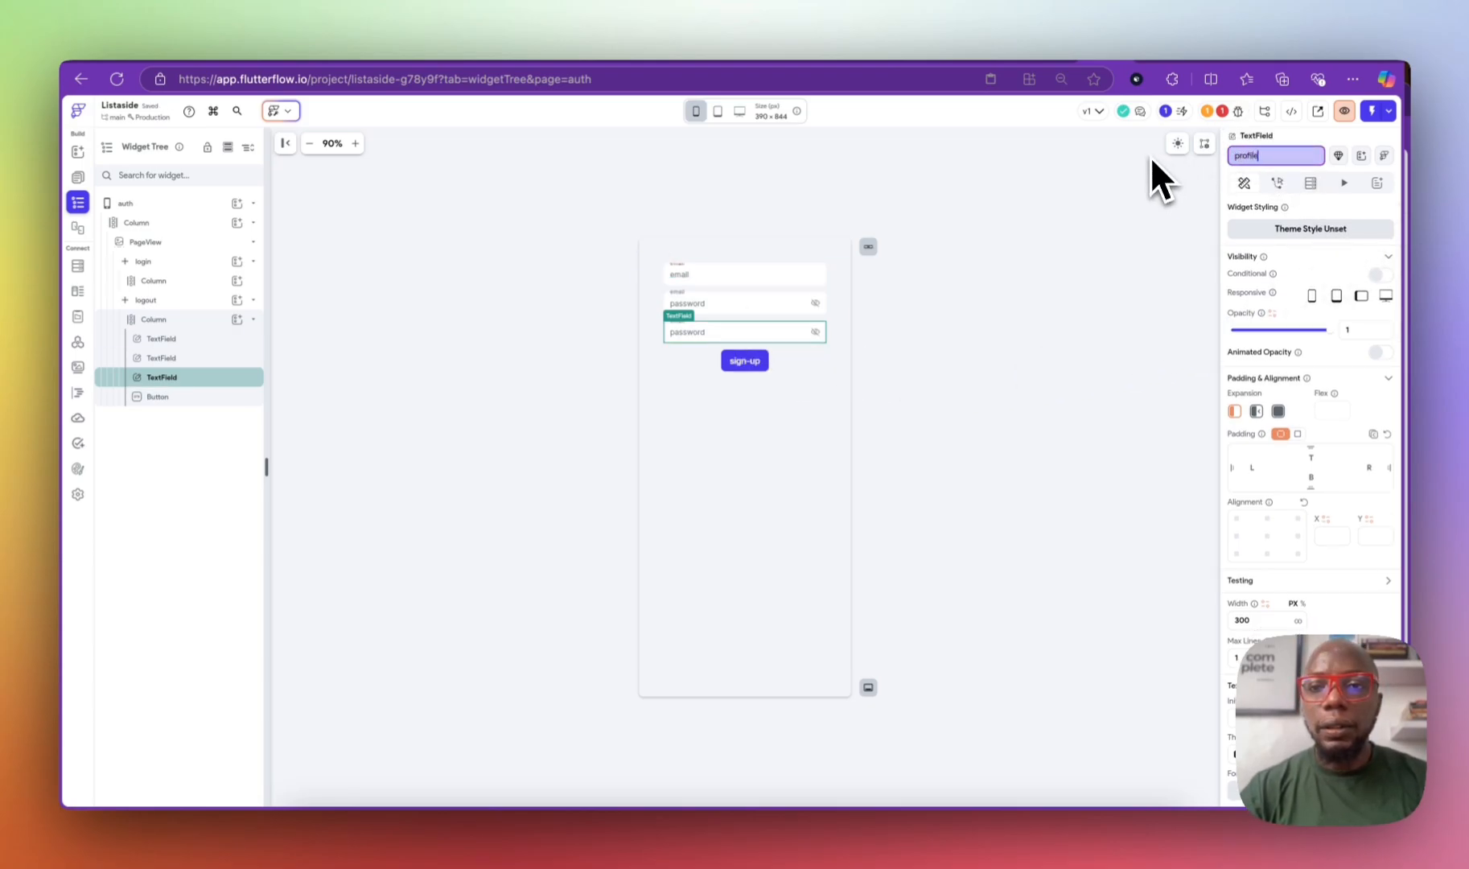
key(BackSpace)
key(BackSpace)
key(BackSpace)
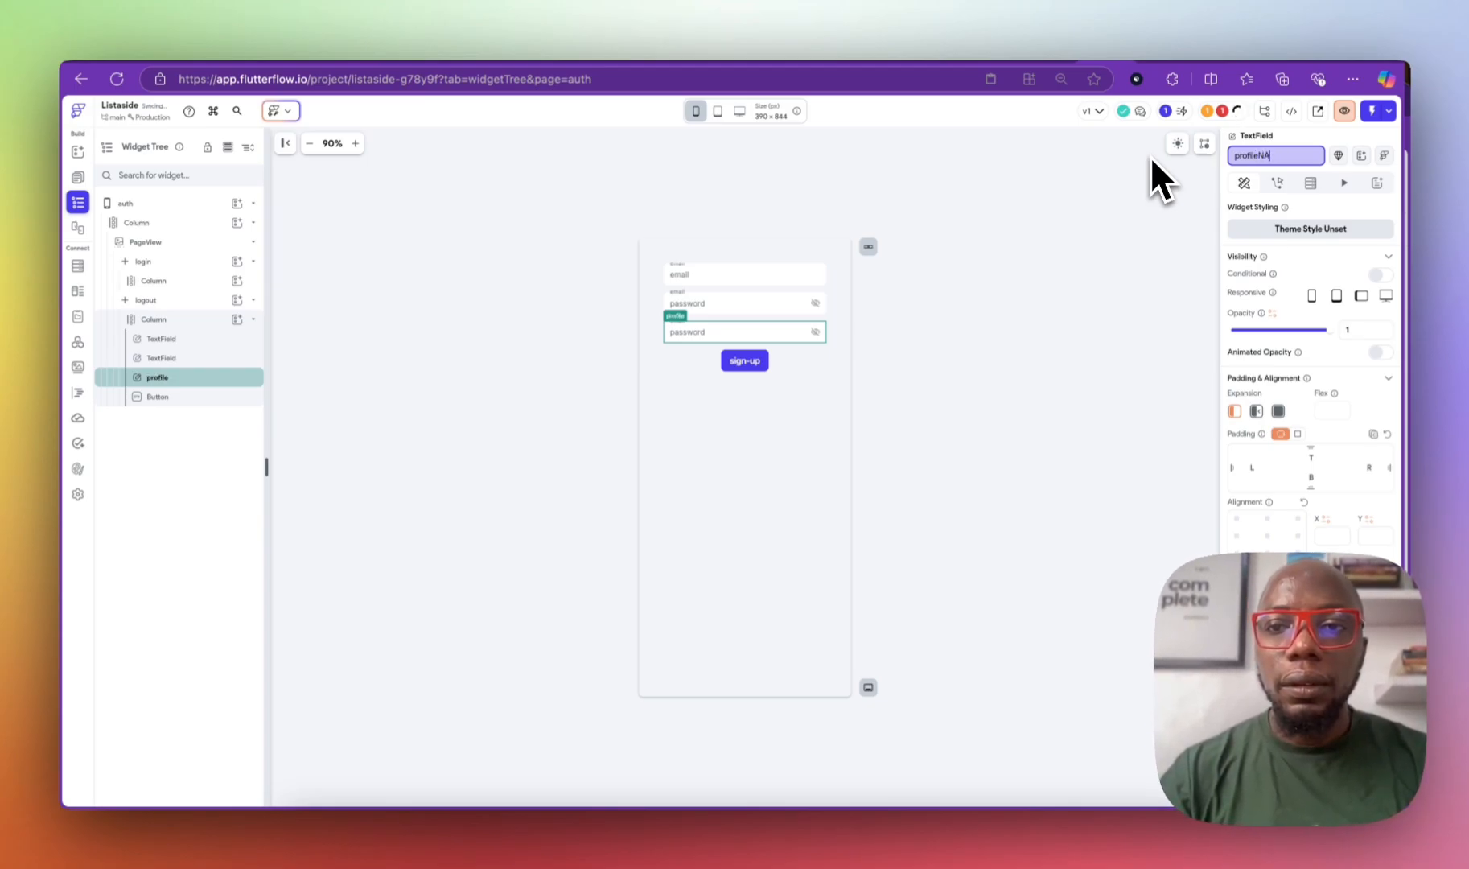
text(ae)
key(BackSpace)
text(me)
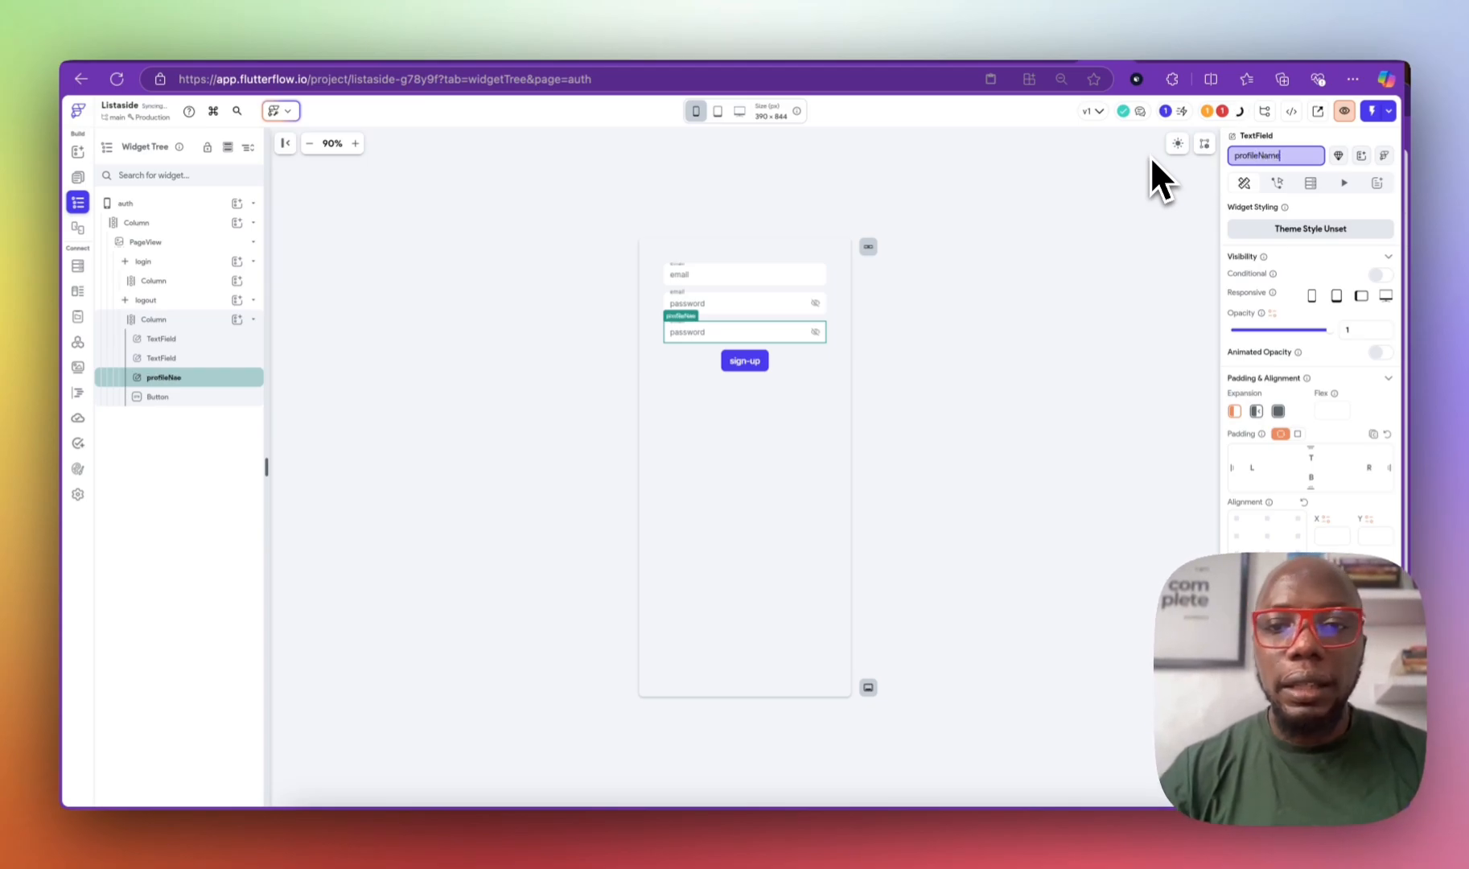
click(729, 333)
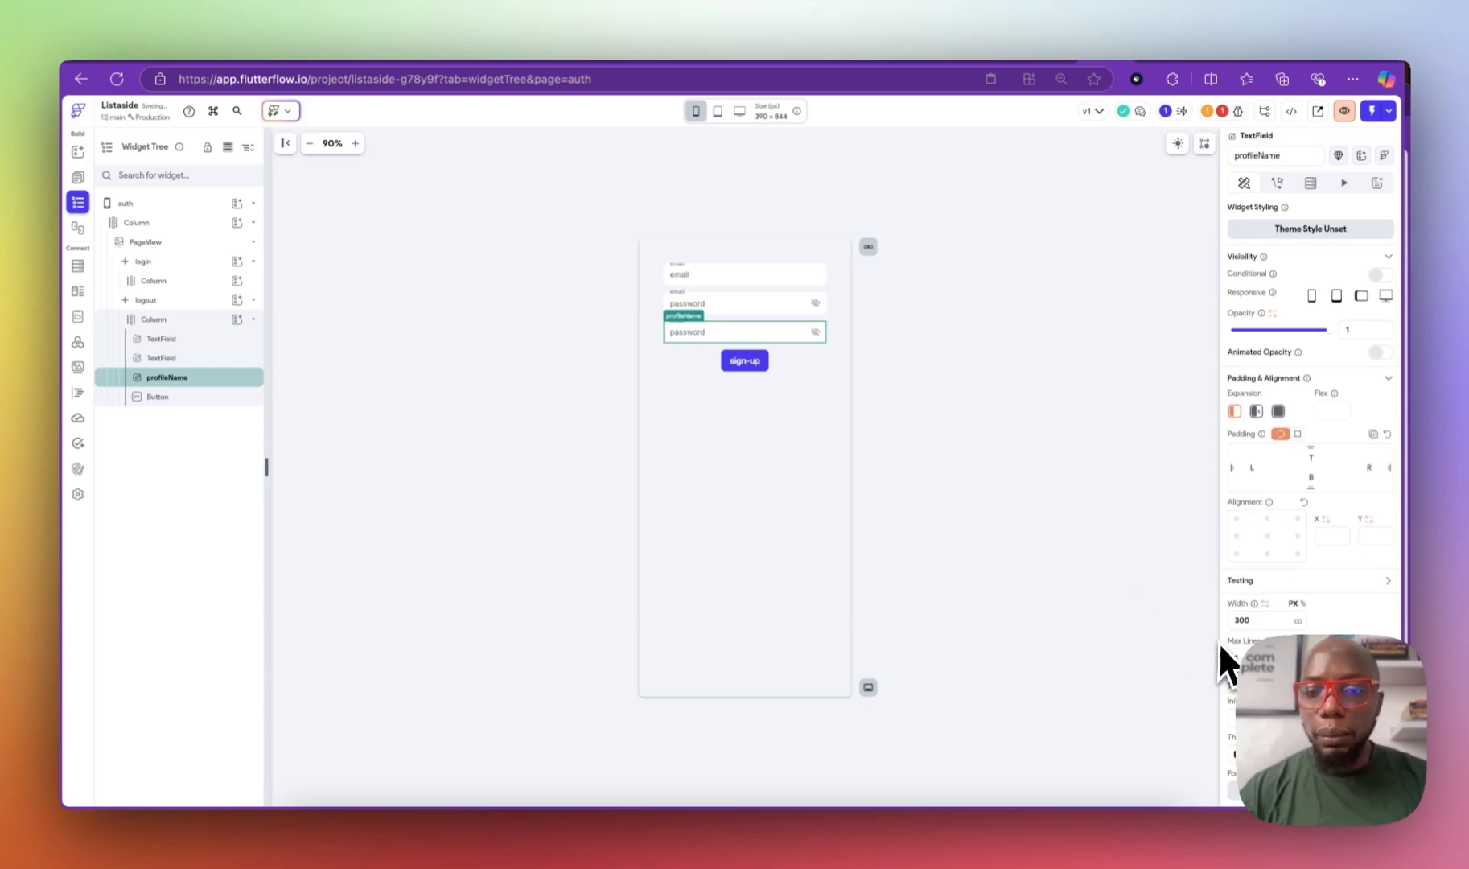
Step: Give profileName the label 'profile name' and hint 'John Doe'
scroll(1377, 624, down, 6)
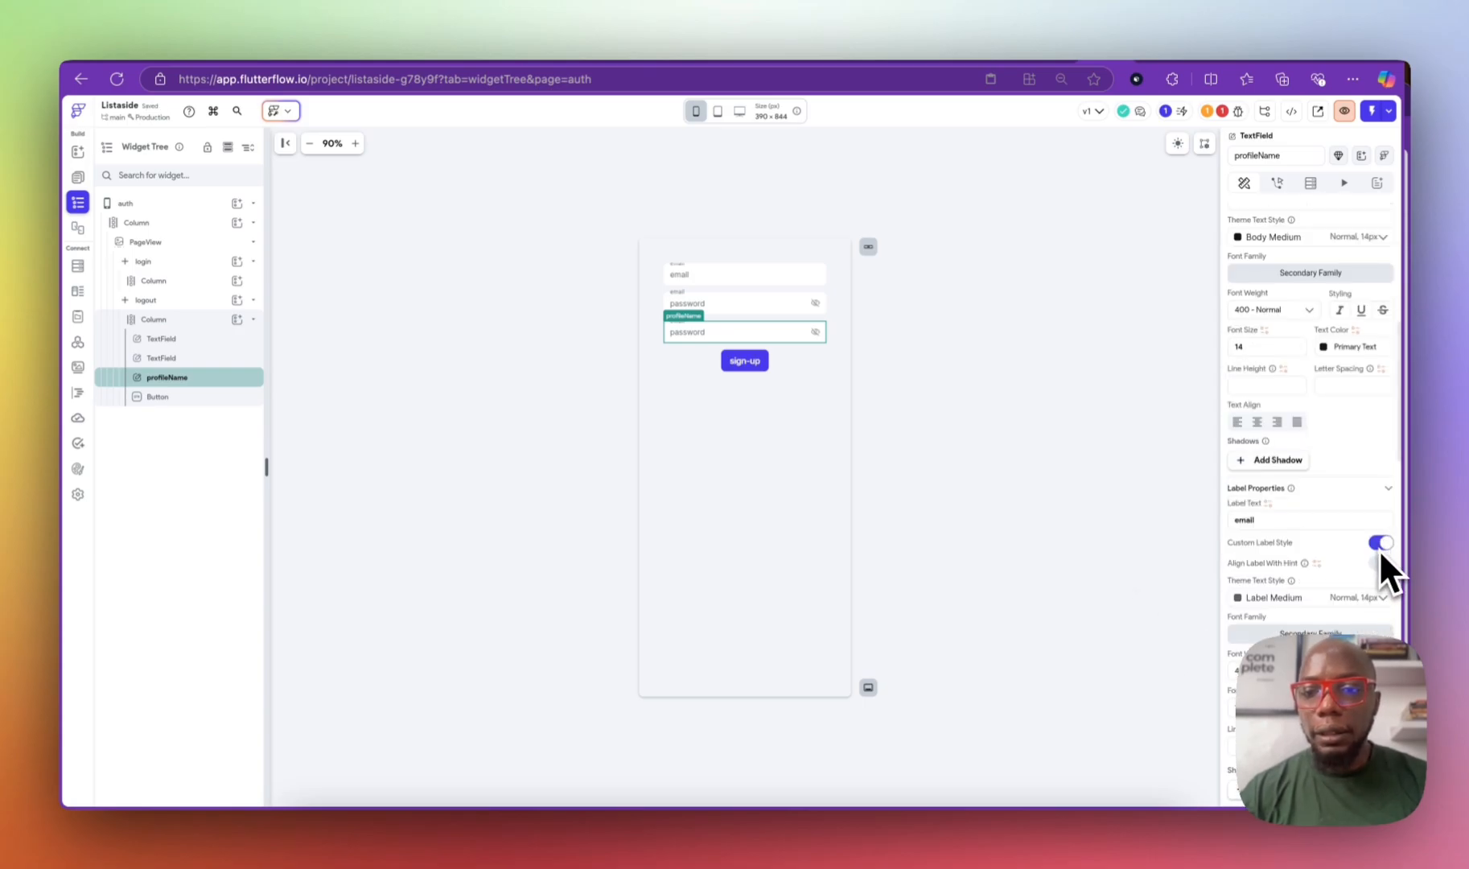
double_click(1249, 520)
text(profile name)
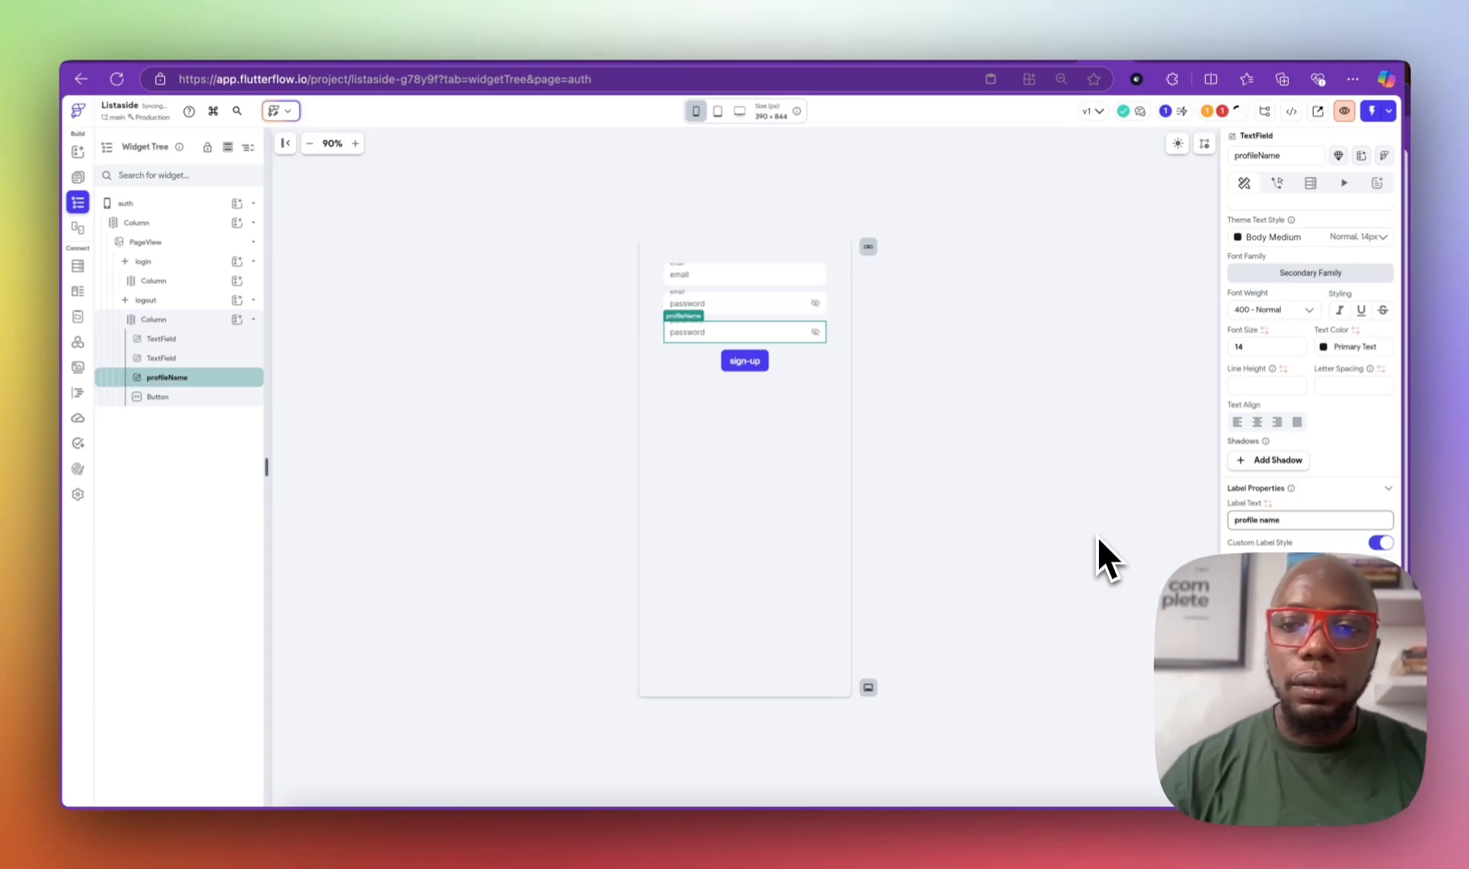
scroll(1246, 515, down, 2)
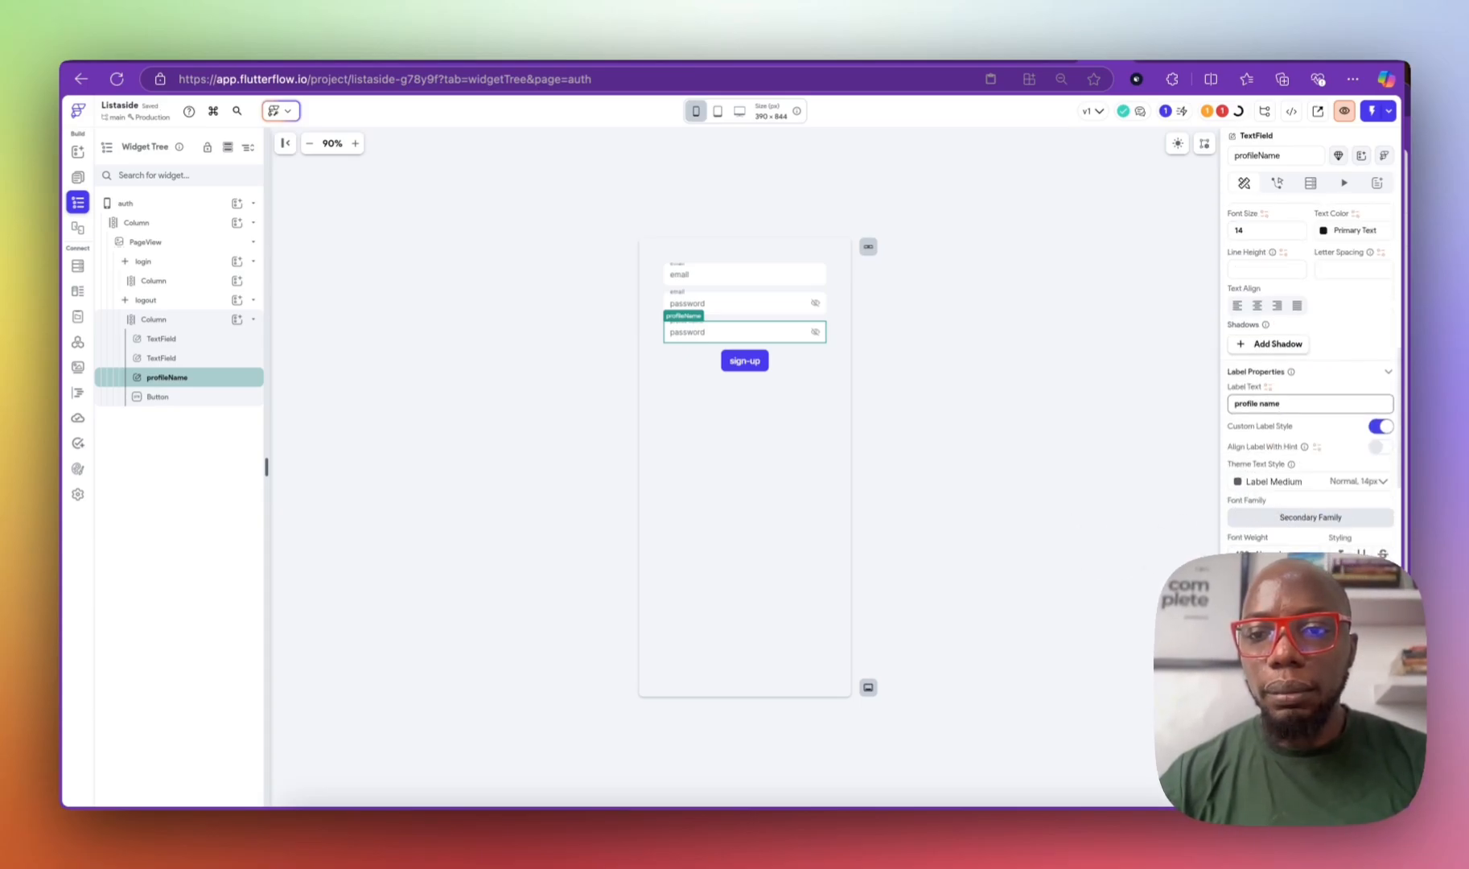
scroll(1354, 464, down, 2)
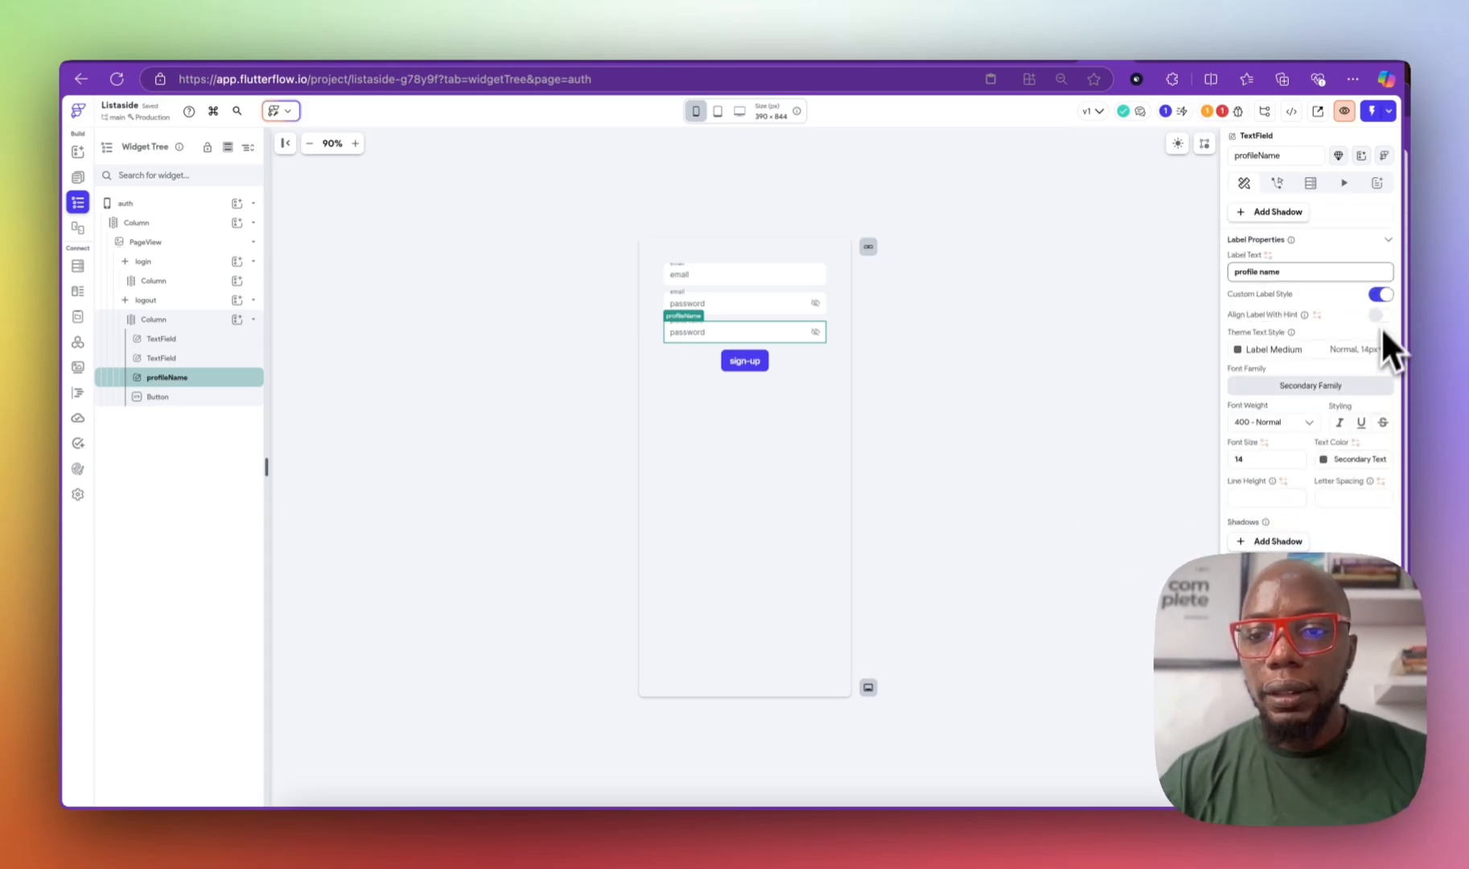
drag(1275, 600, 1136, 595)
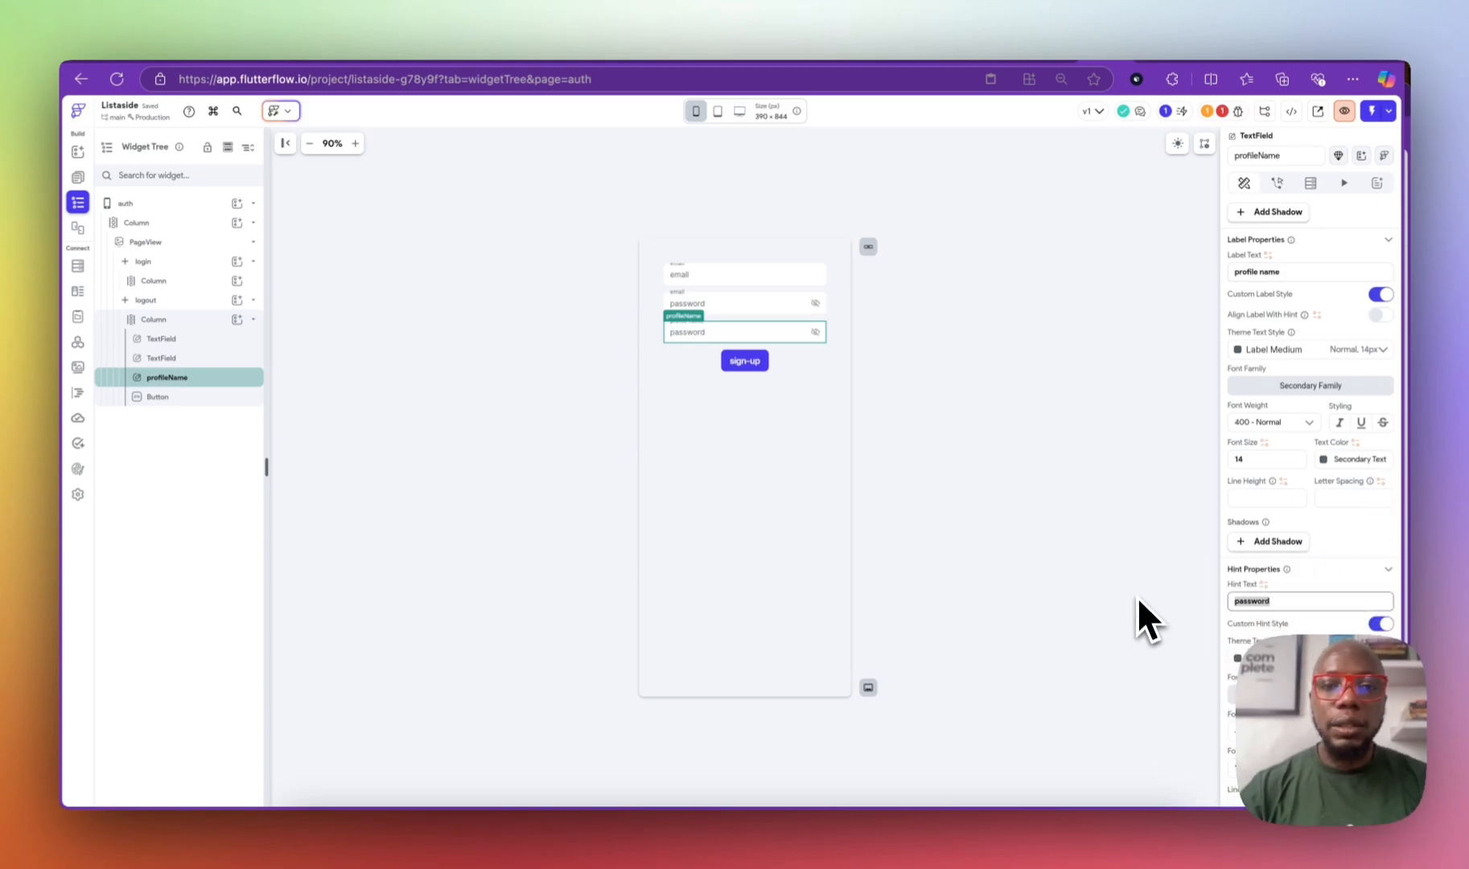
text(John Doe)
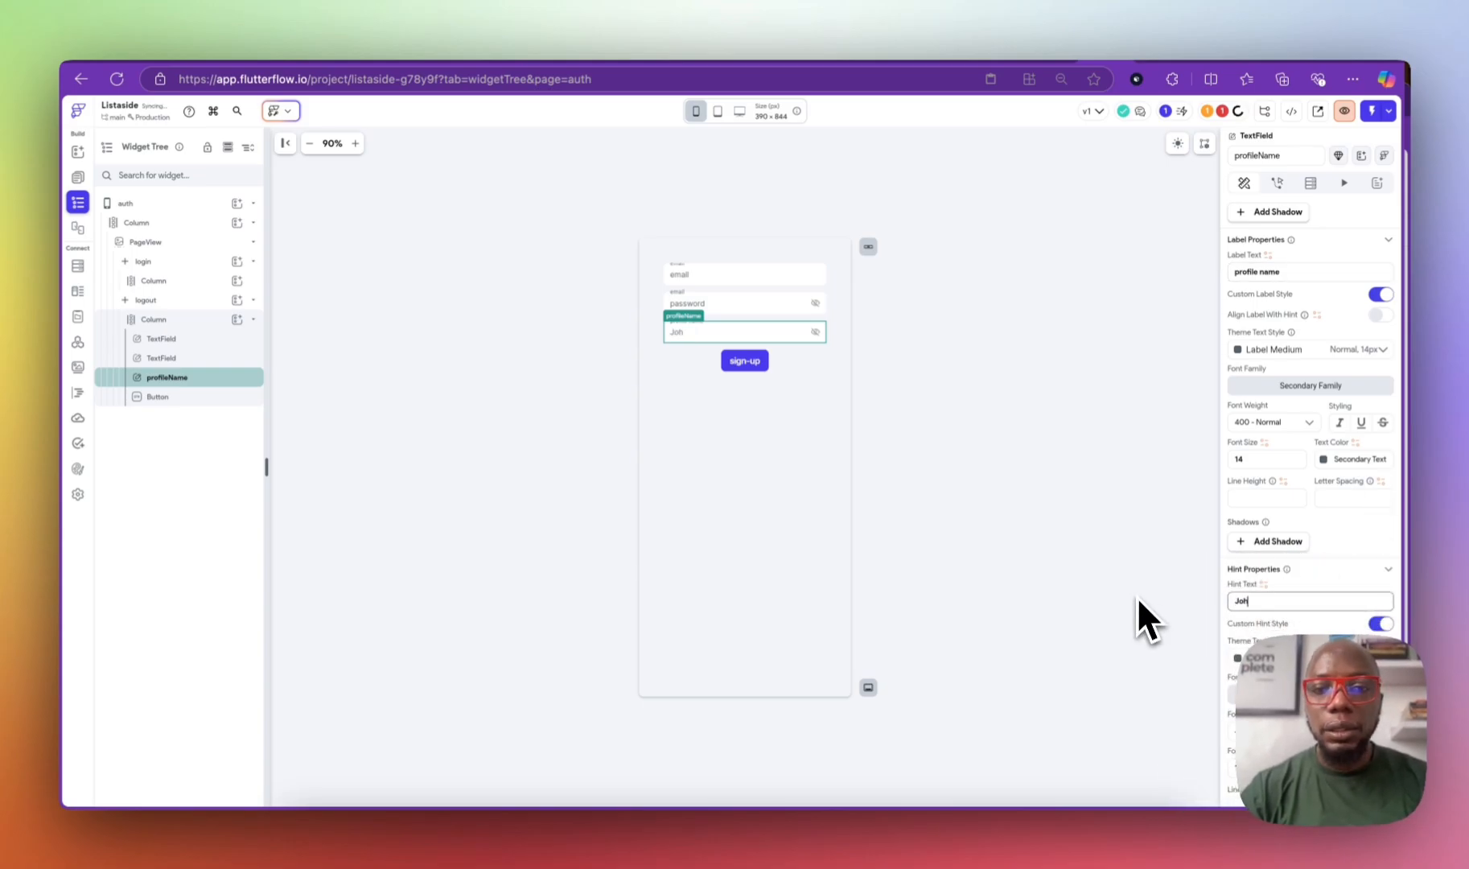
scroll(1303, 612, down, 3)
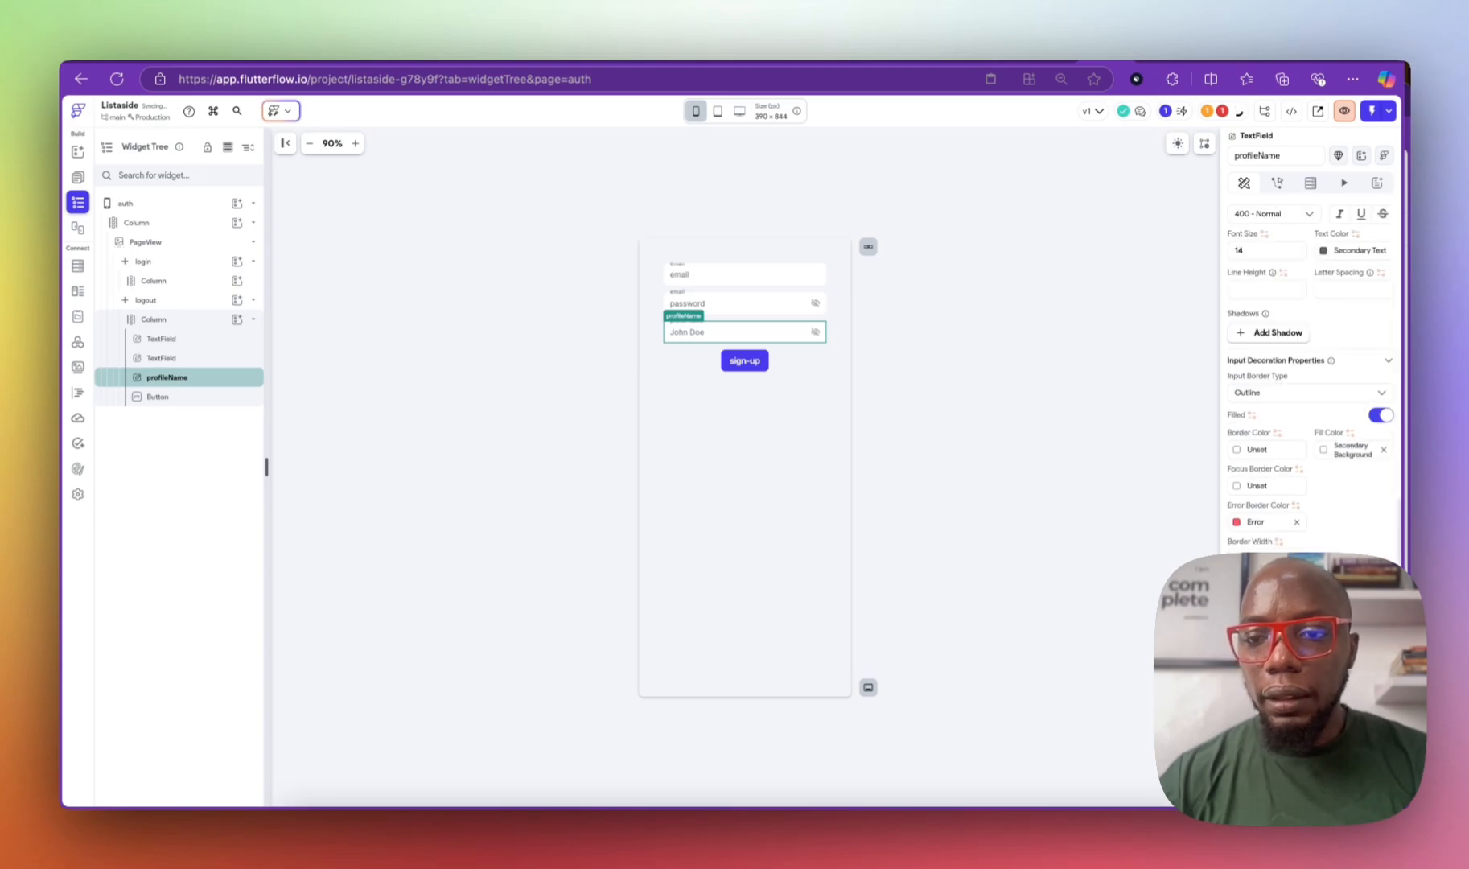
scroll(1309, 378, down, 6)
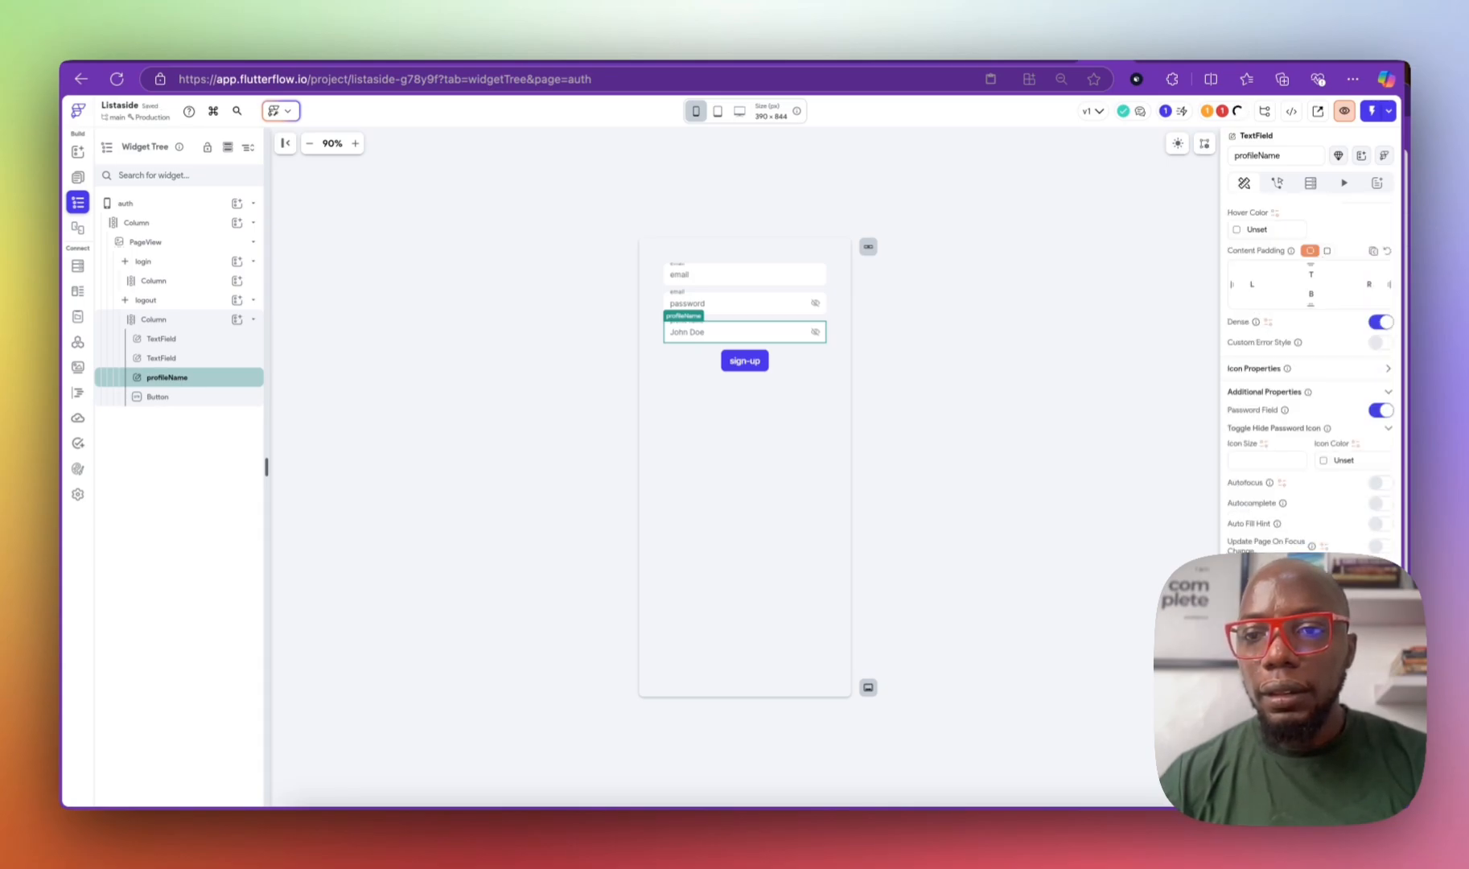
Step: Turn off password masking on the profileName field
click(1380, 410)
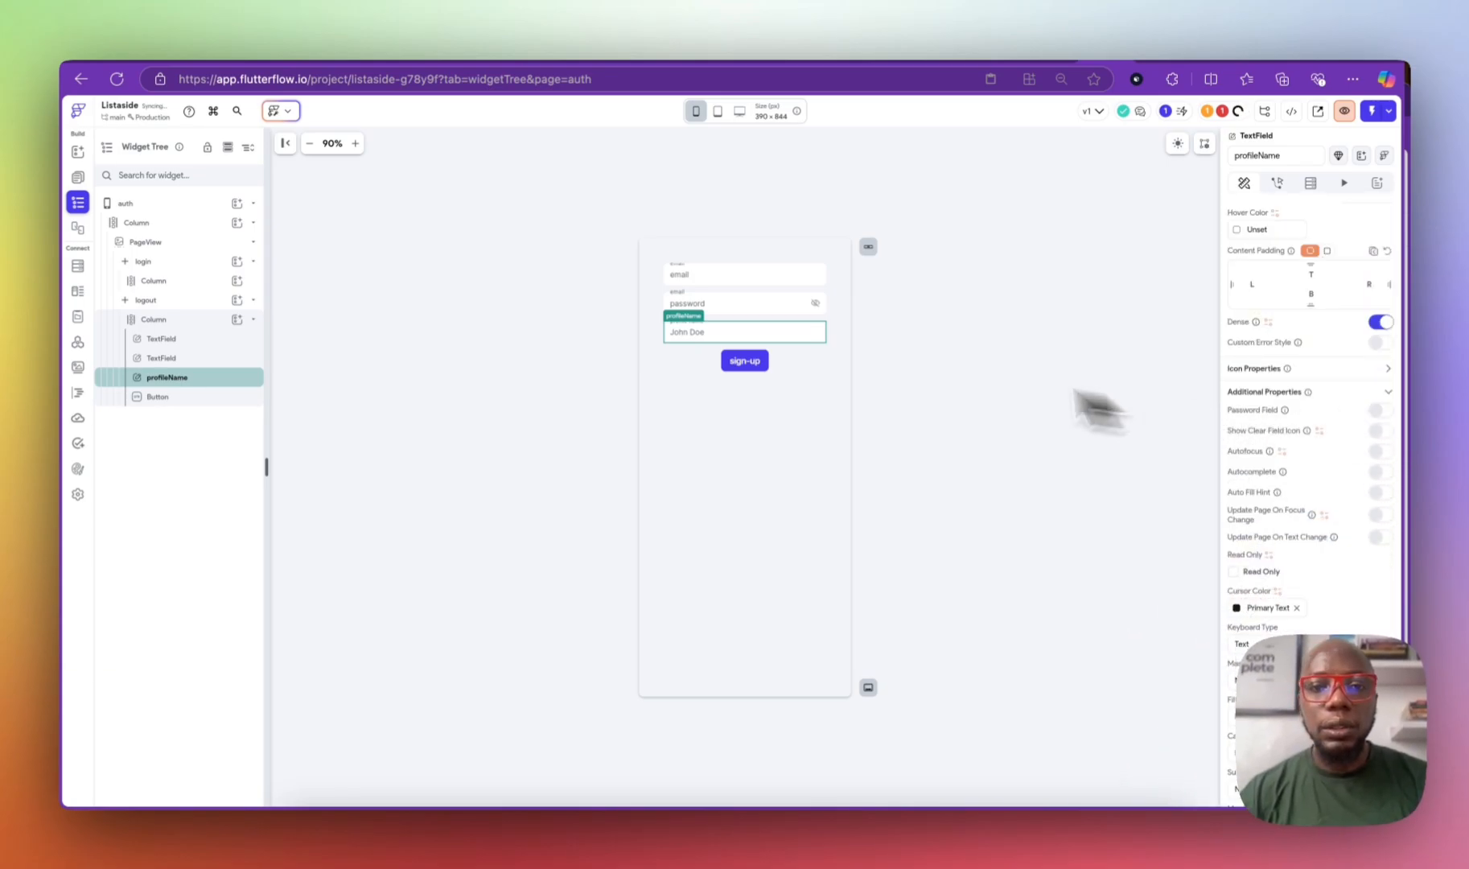
click(708, 277)
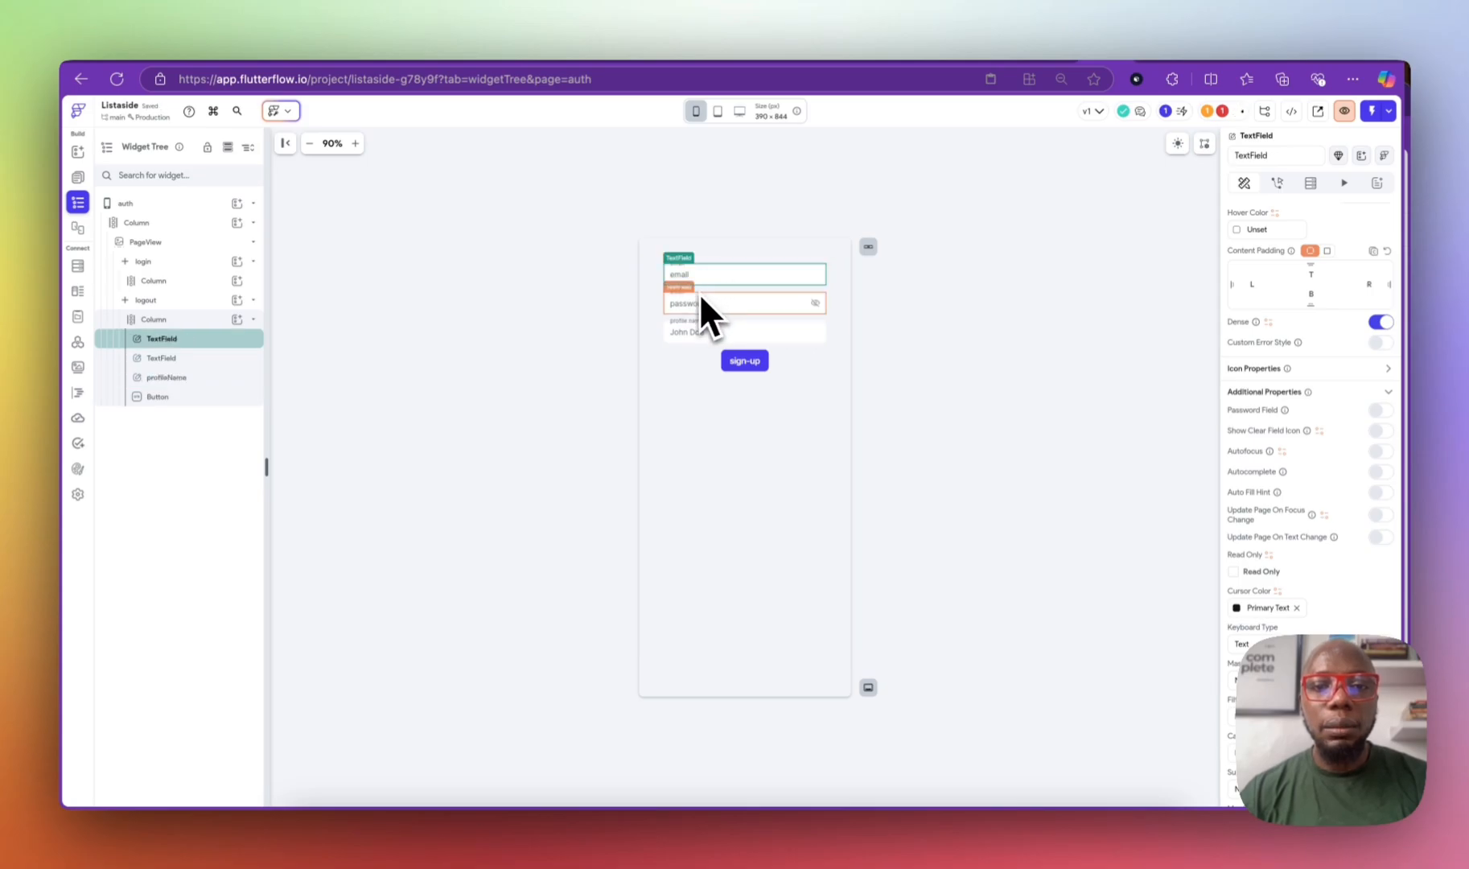
click(694, 298)
Step: Rename the second text field 'password' and change its label to 'password'
click(1259, 156)
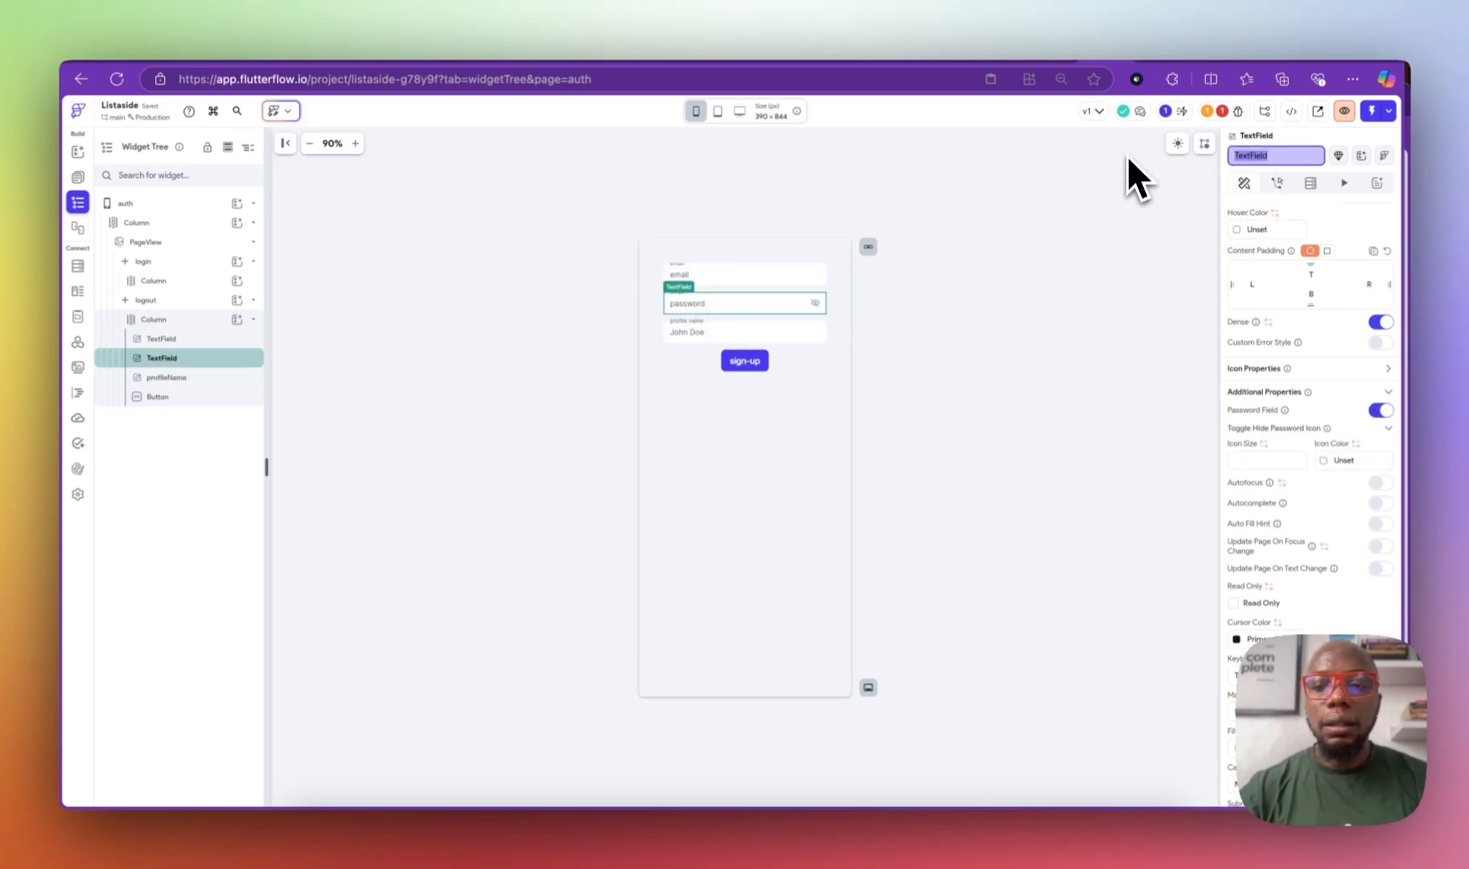
text(password)
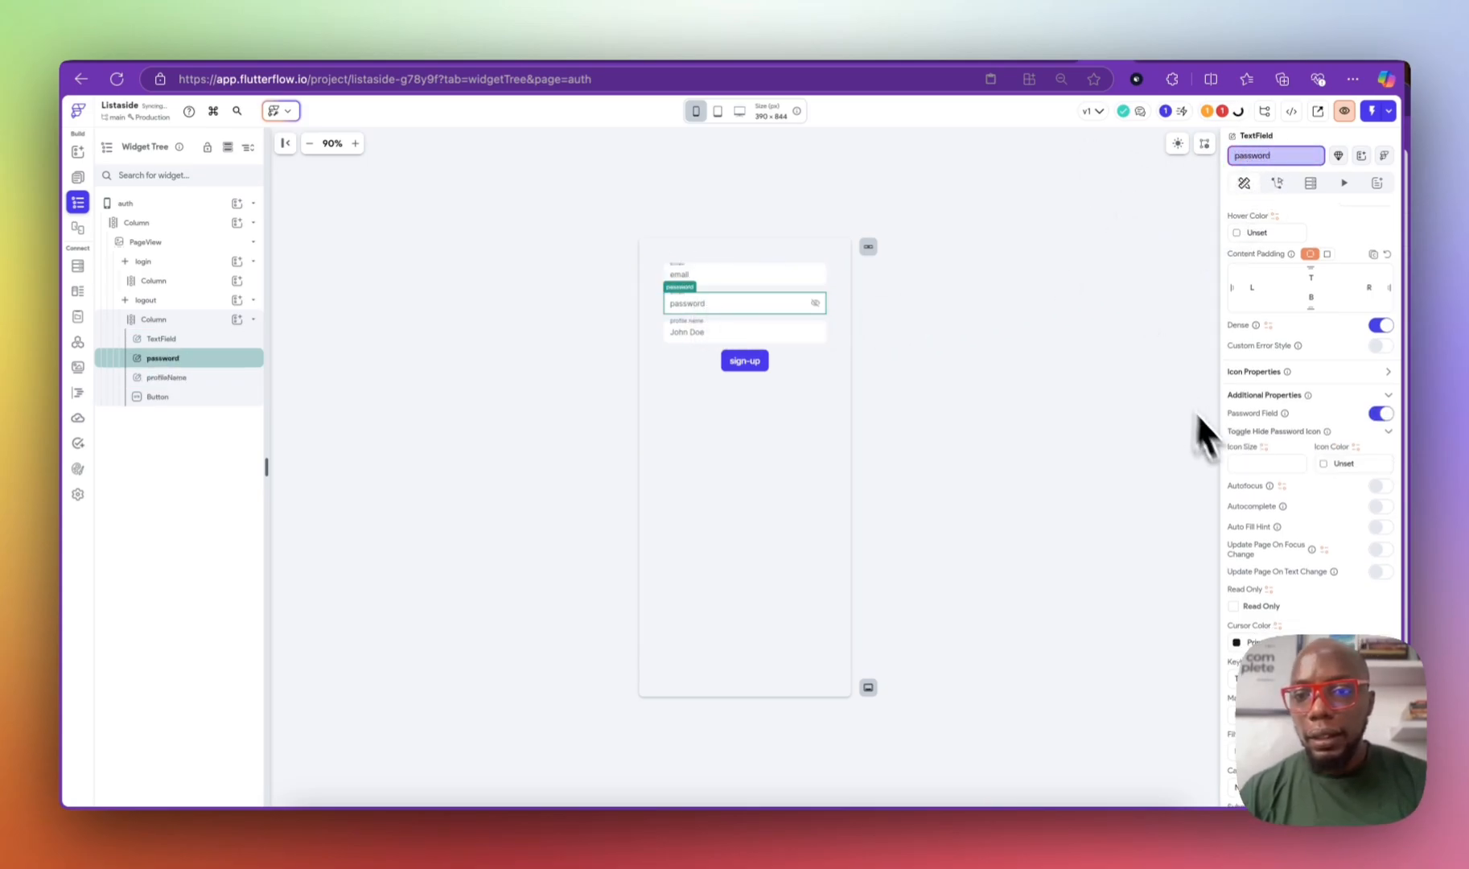
scroll(1265, 456, down, 5)
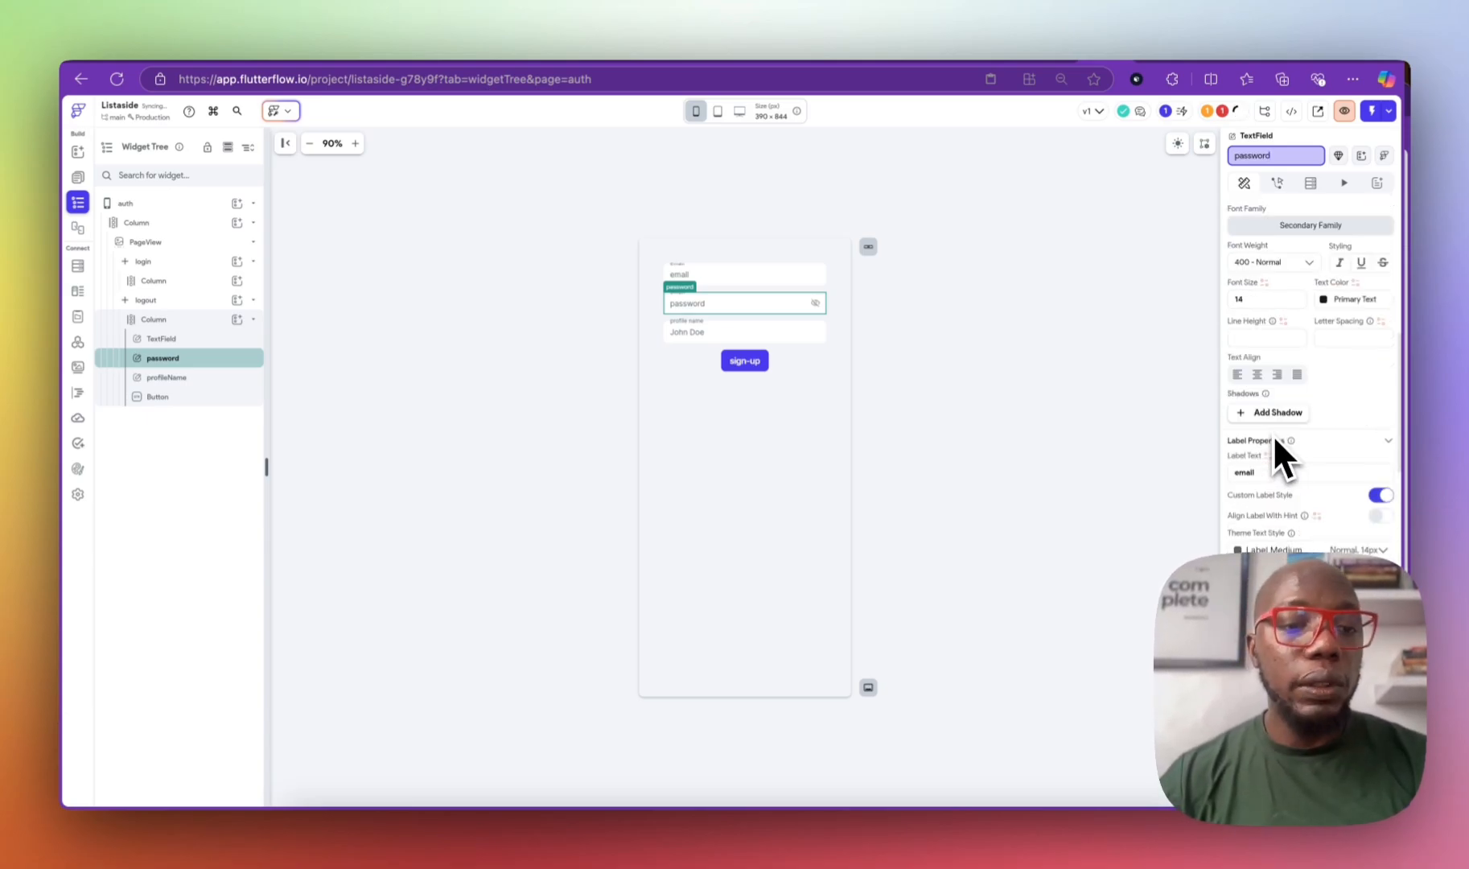
scroll(1272, 435, up, 5)
scroll(1283, 446, down, 5)
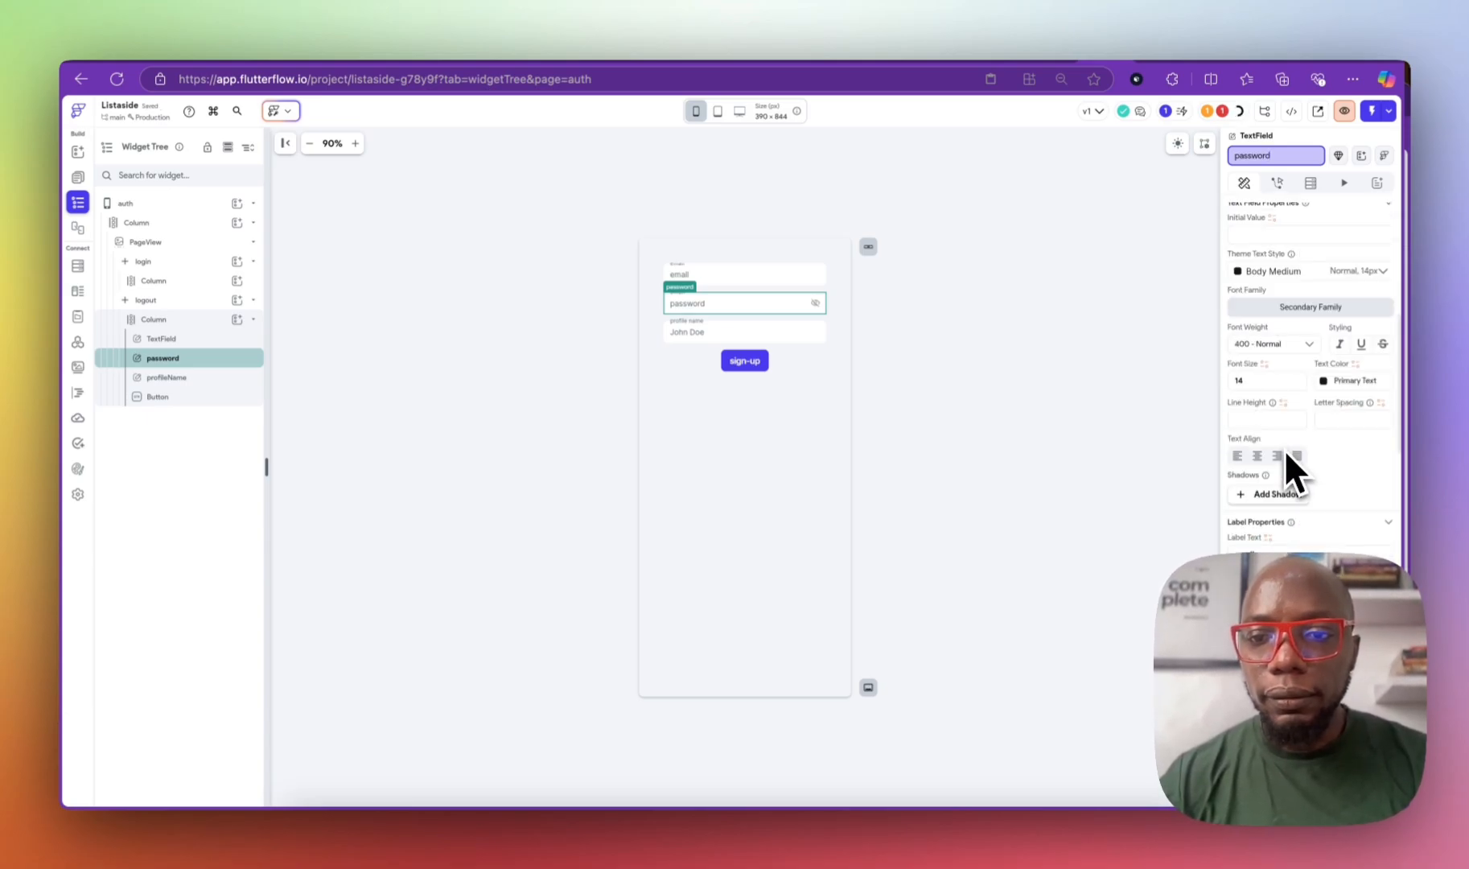
click(1281, 266)
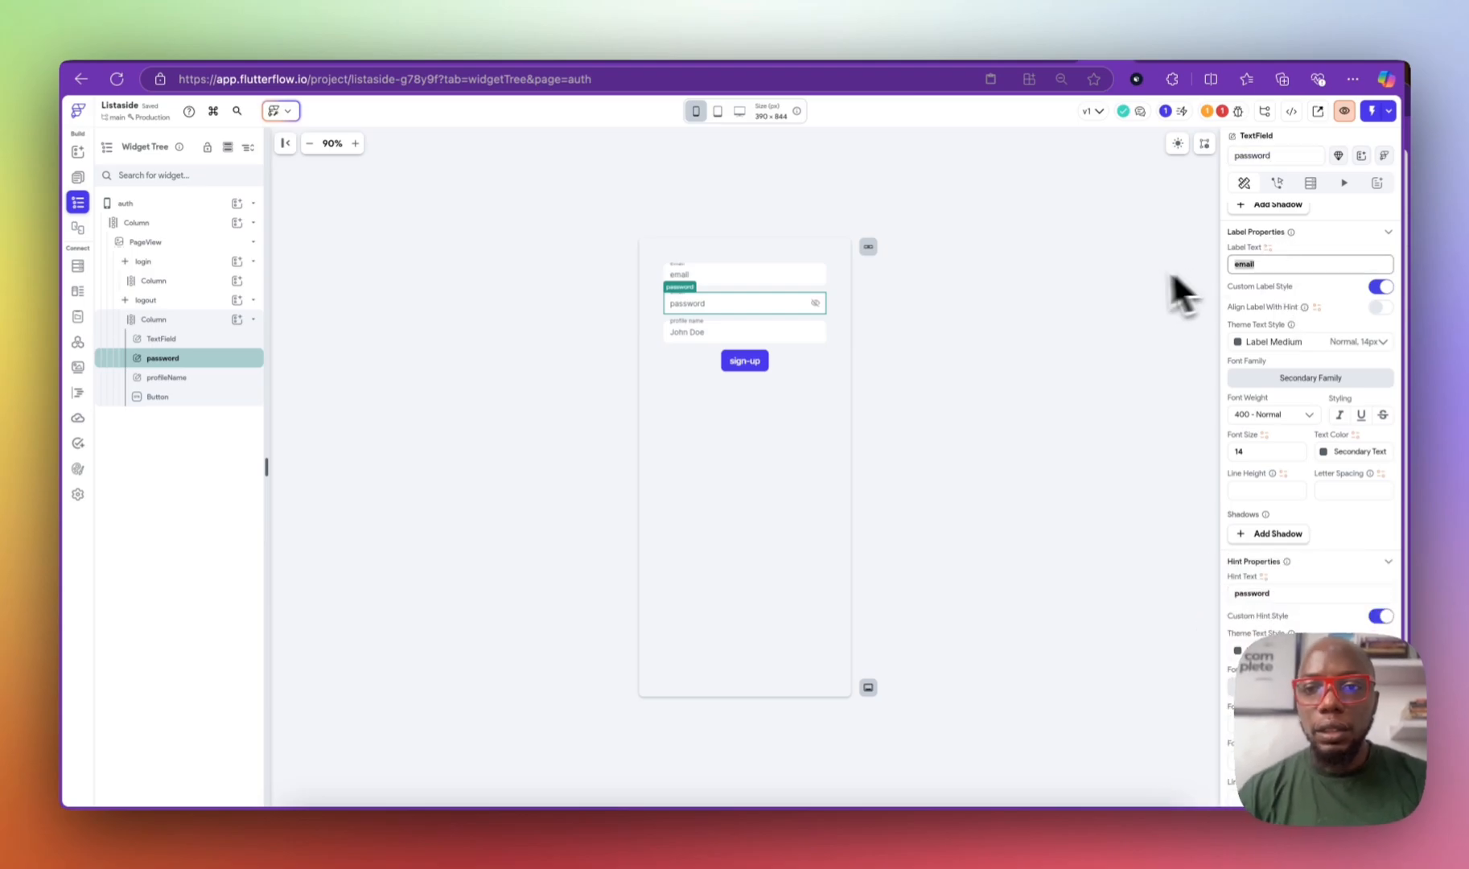
text(passw)
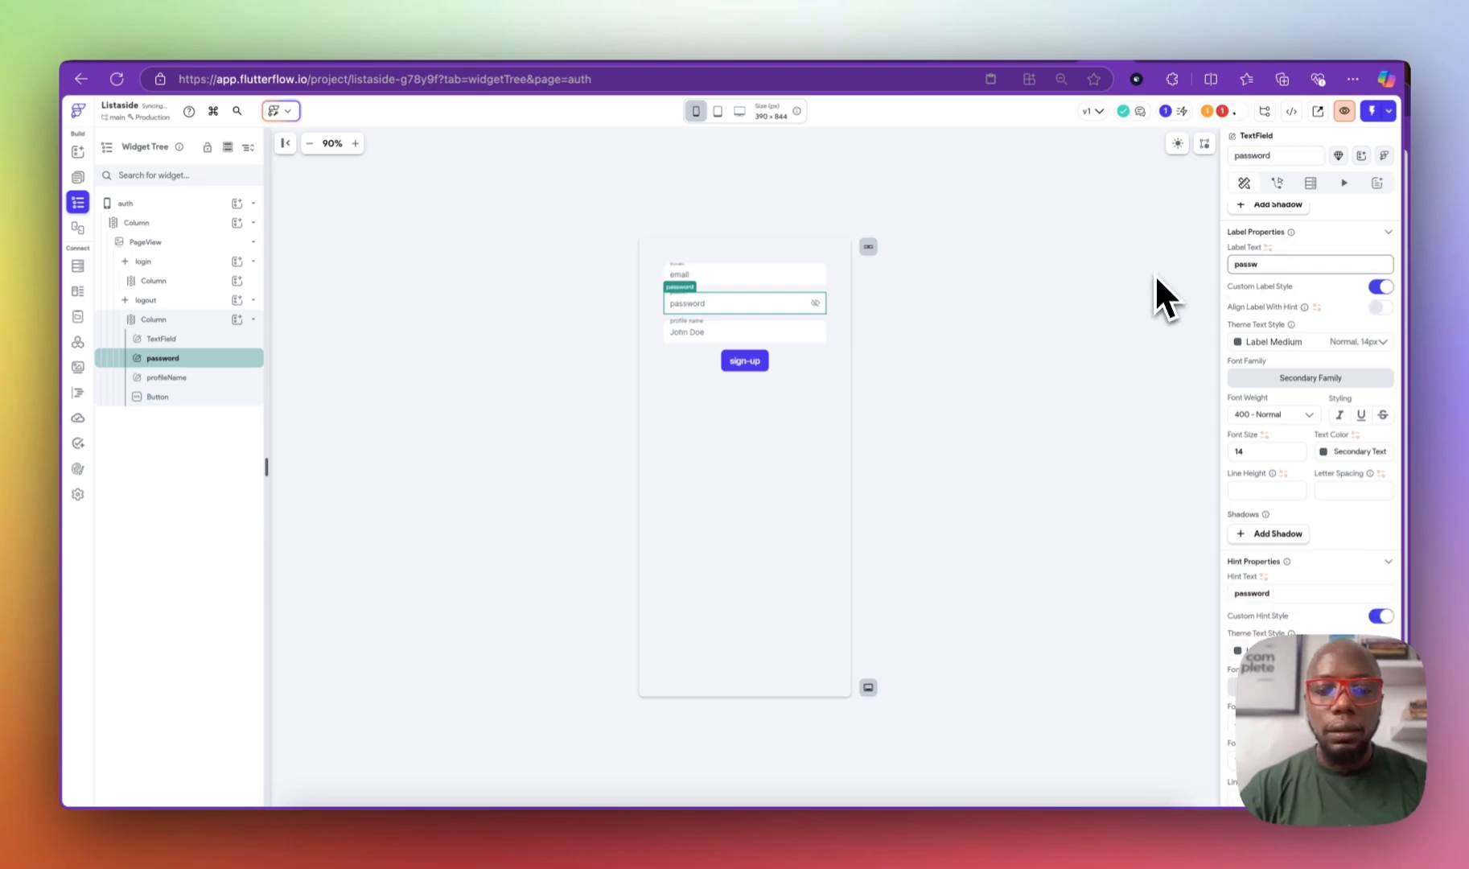
text(ord)
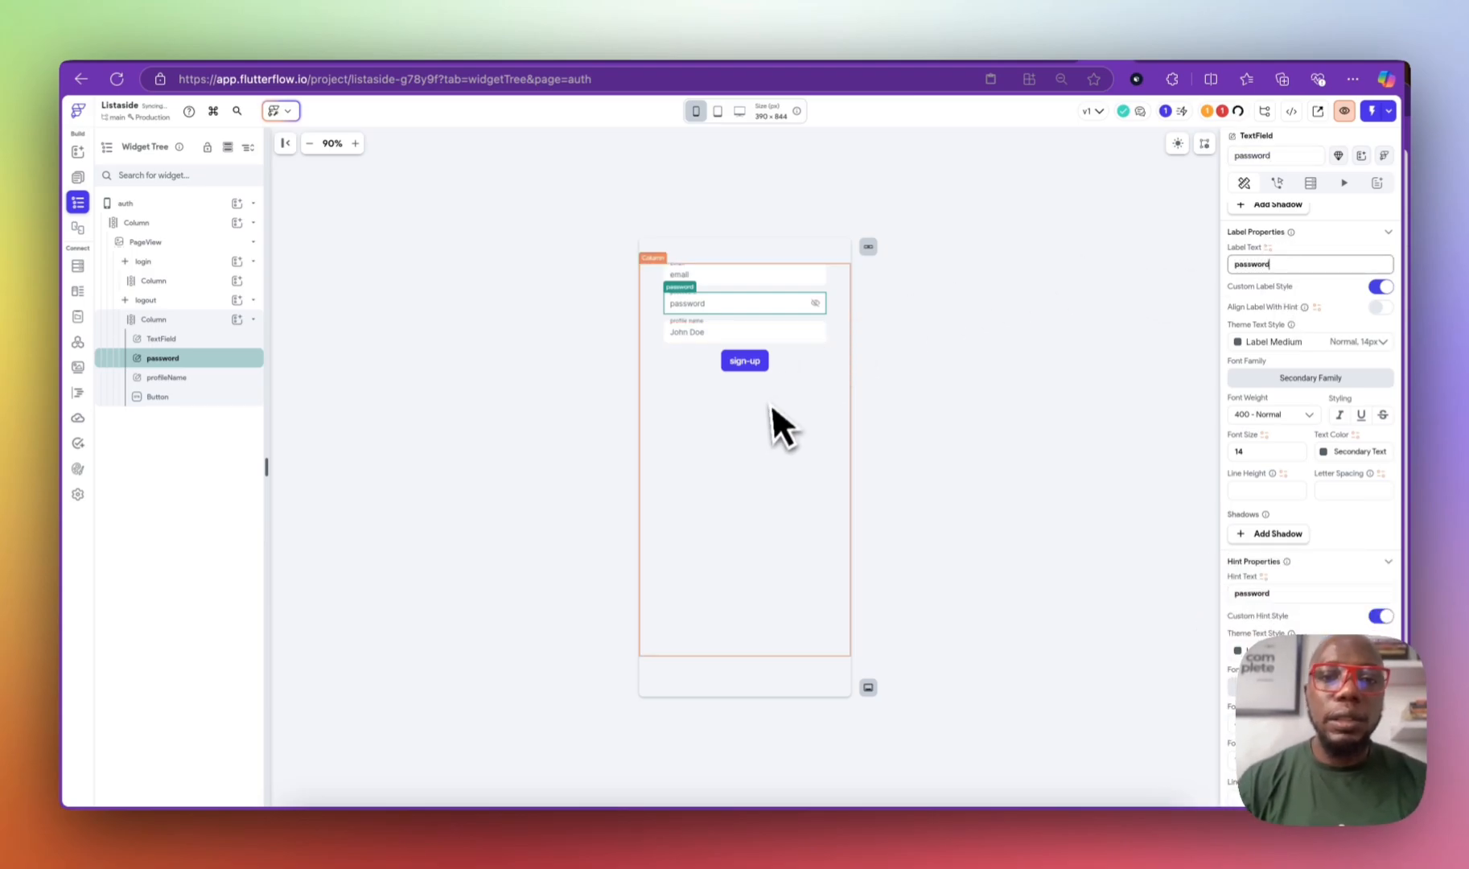
click(761, 361)
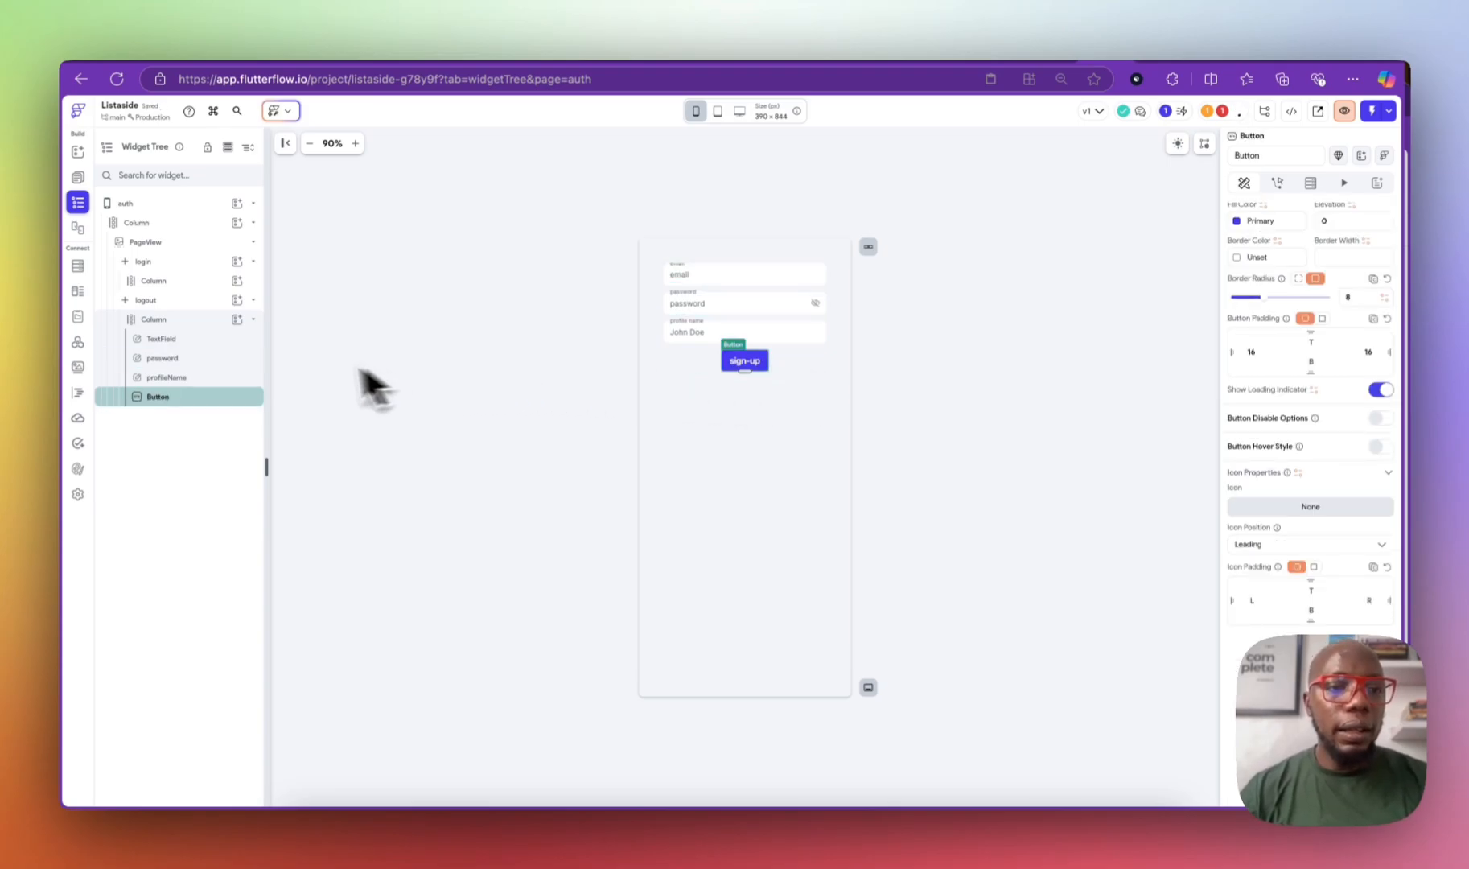
click(166, 320)
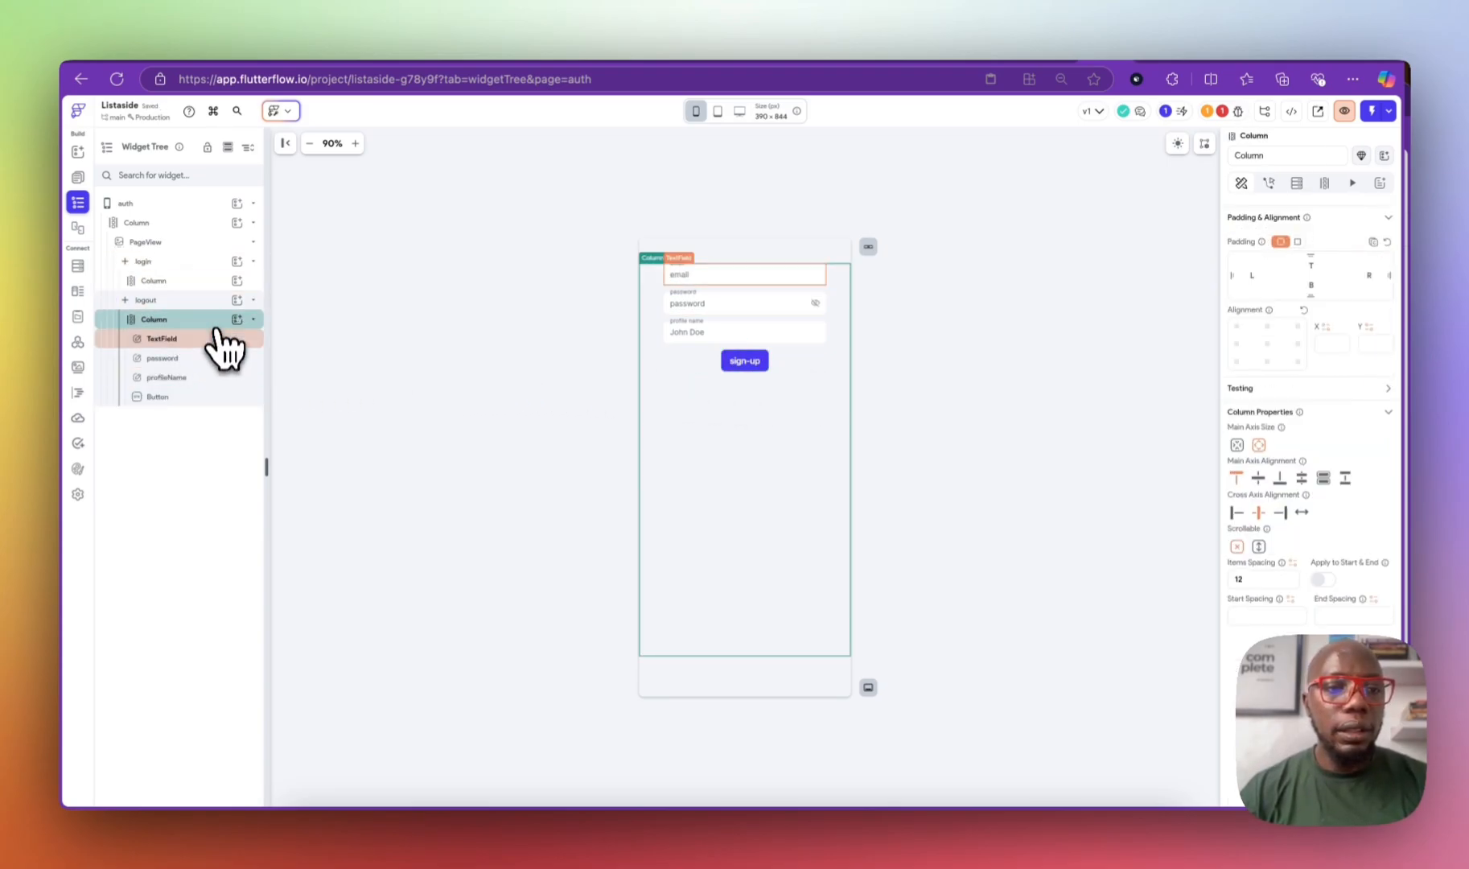
click(210, 338)
shift+click(214, 357)
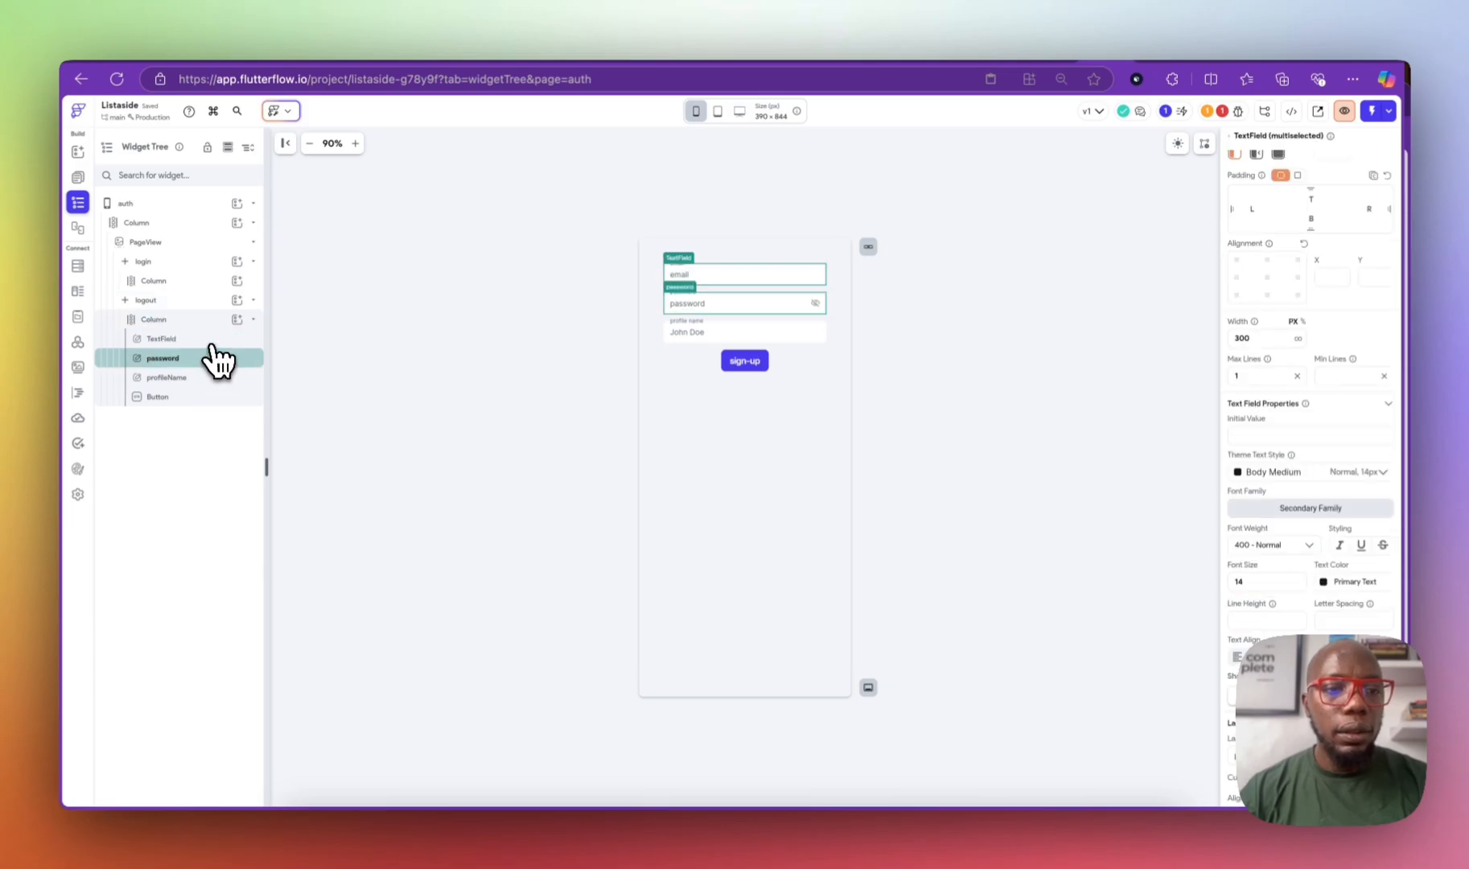
click(209, 339)
click(207, 360)
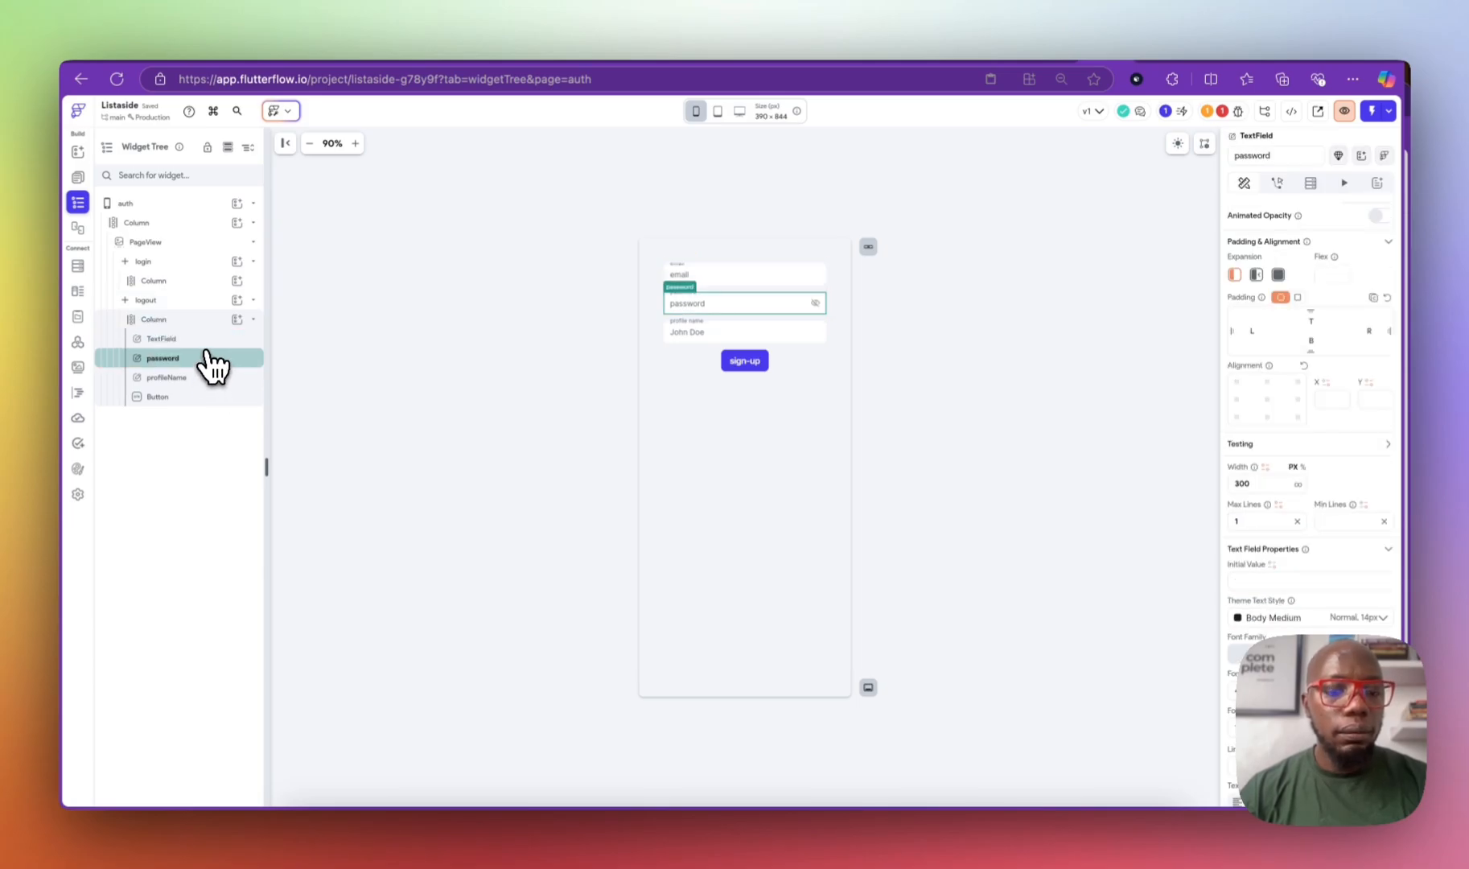
click(208, 341)
right_click(208, 341)
click(322, 306)
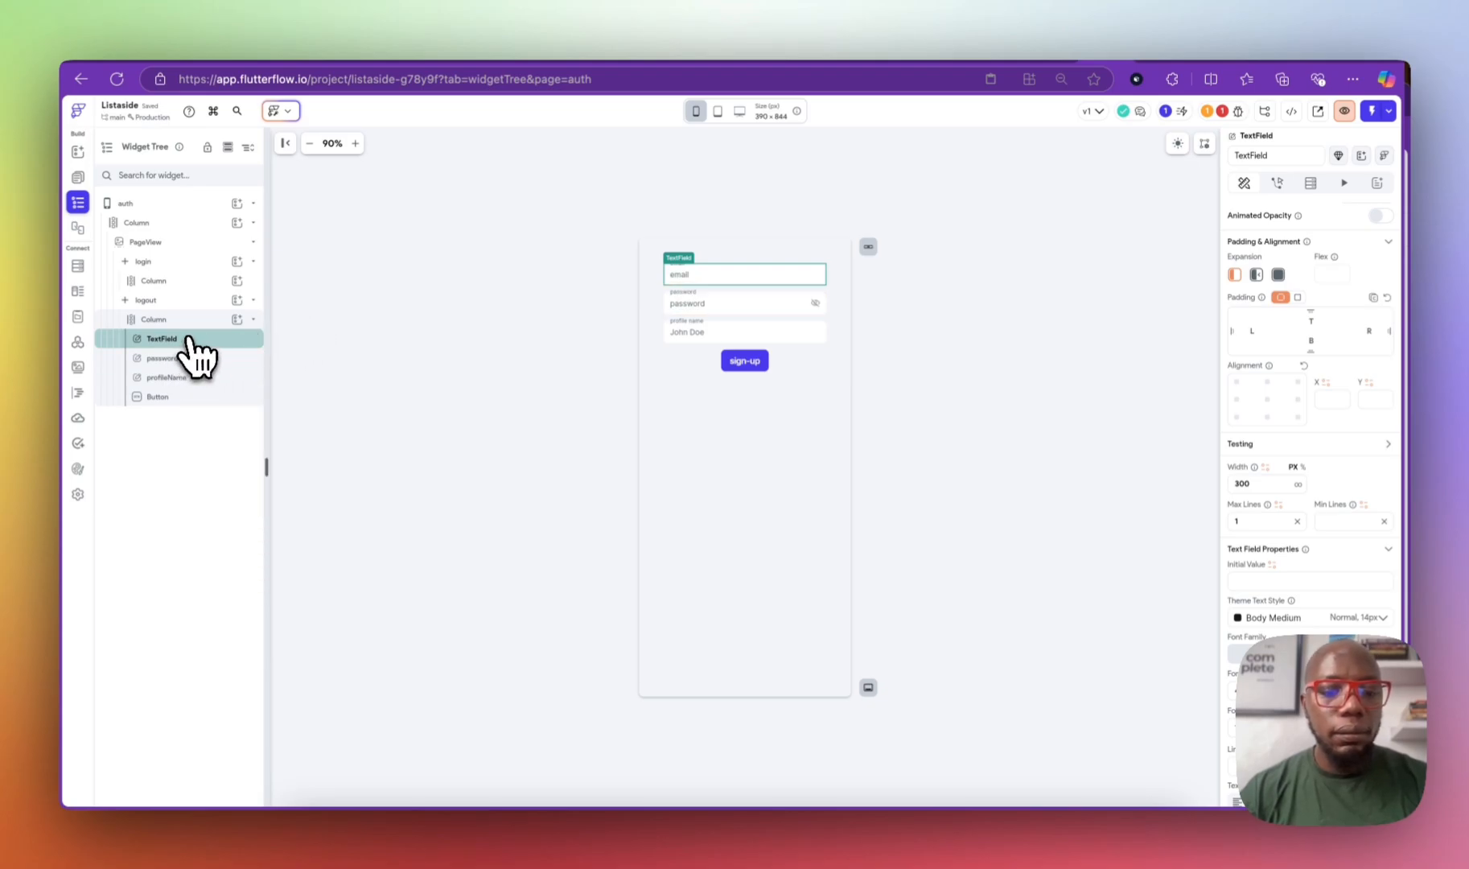
key(super+d)
drag(190, 340, 190, 278)
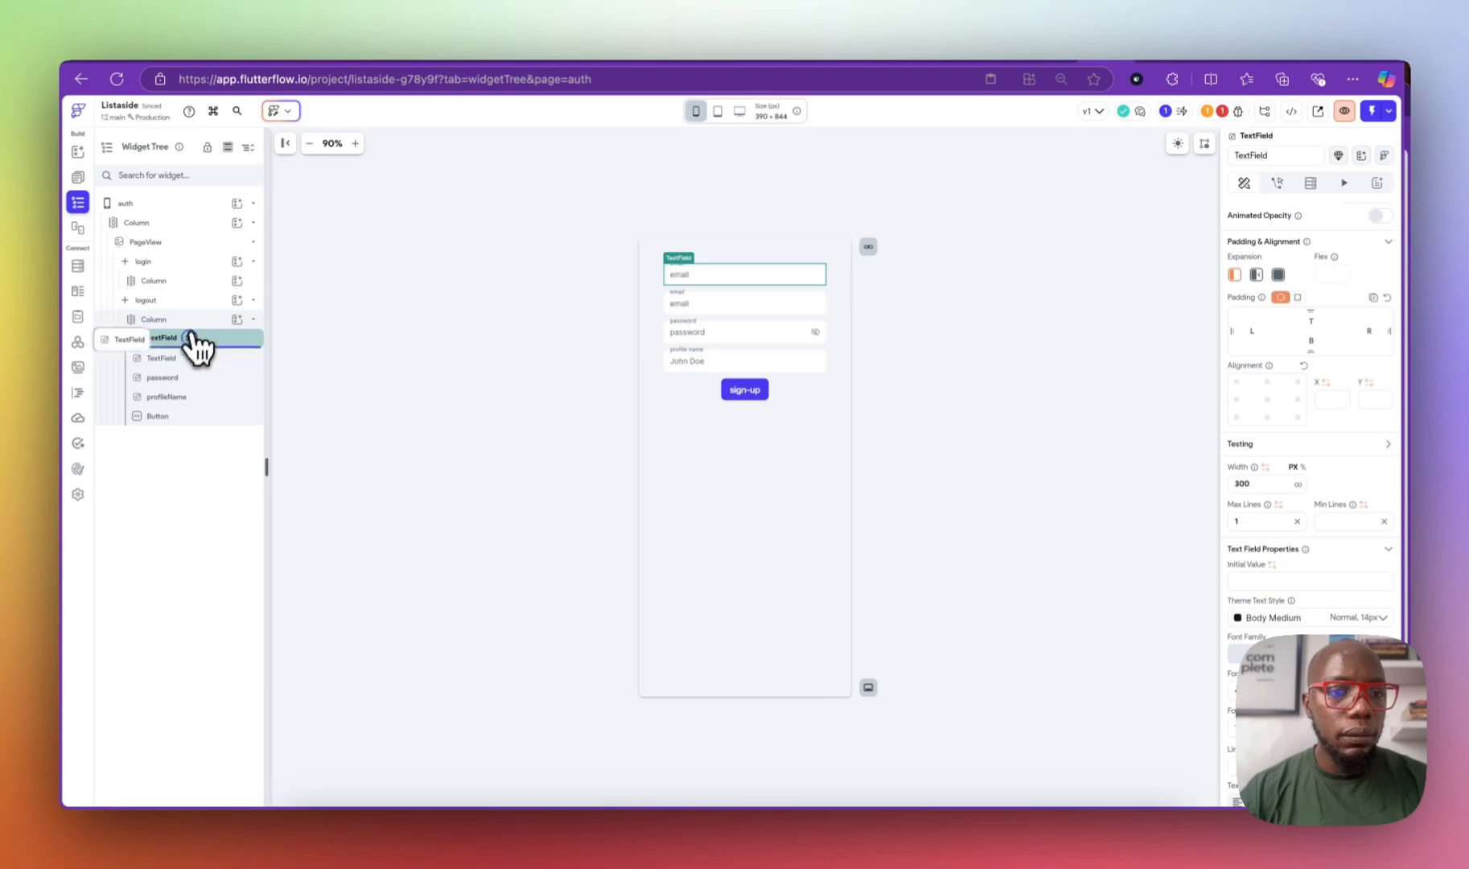
click(215, 283)
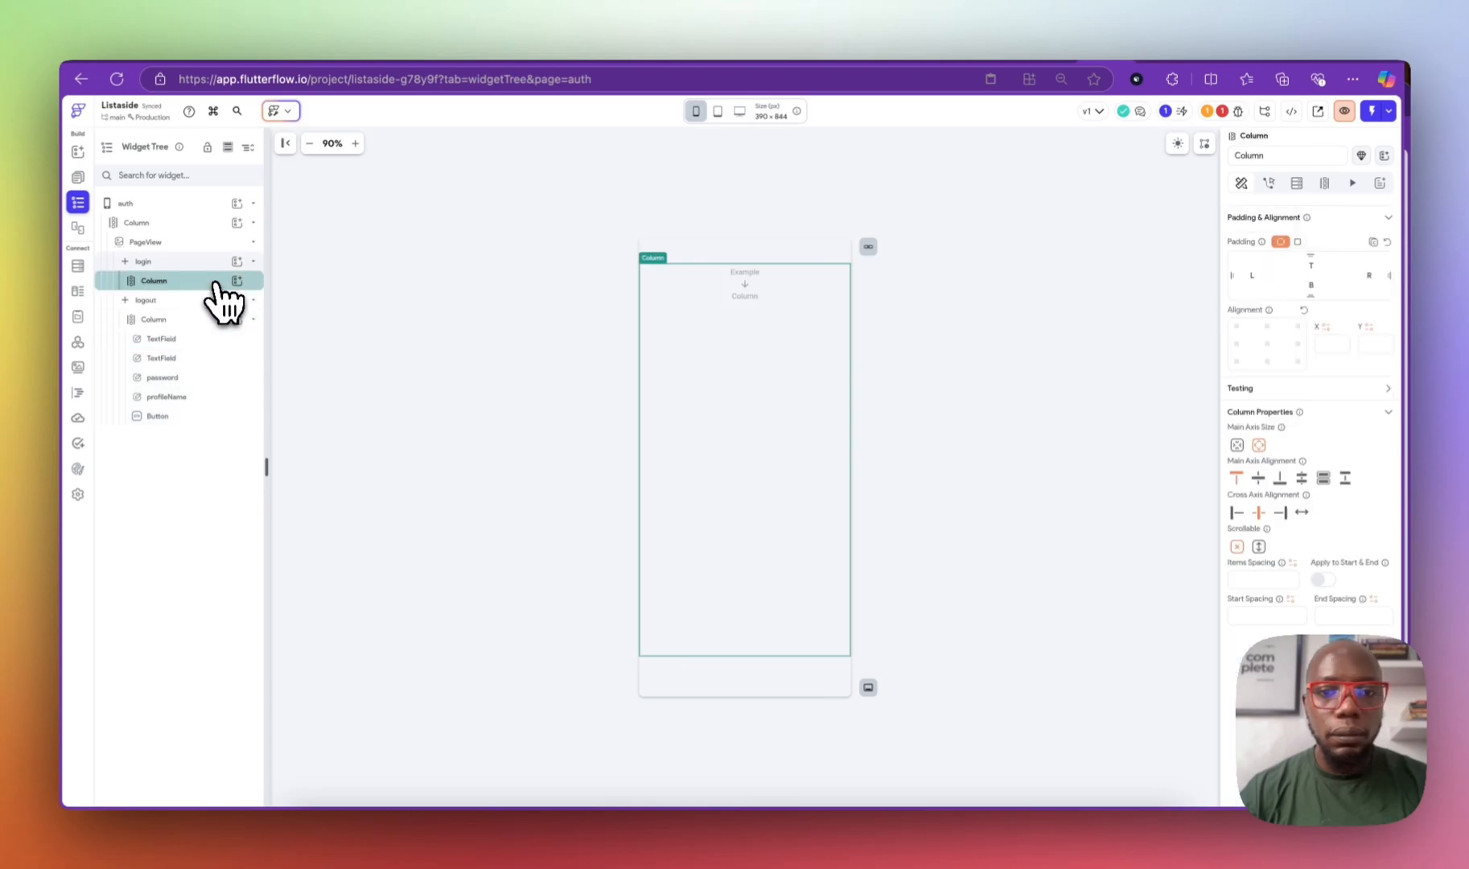
click(211, 268)
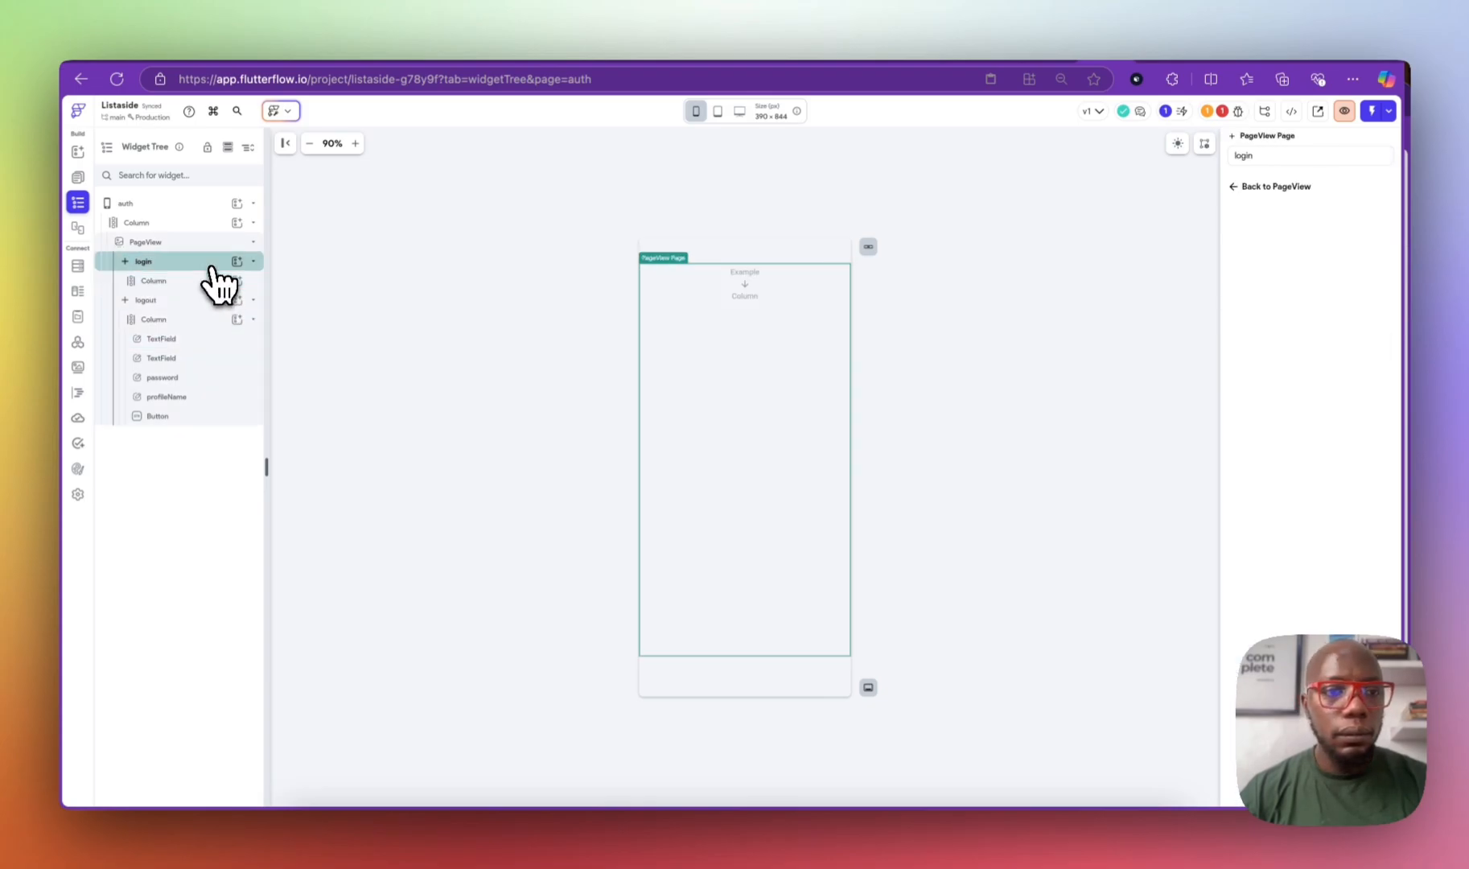
click(211, 279)
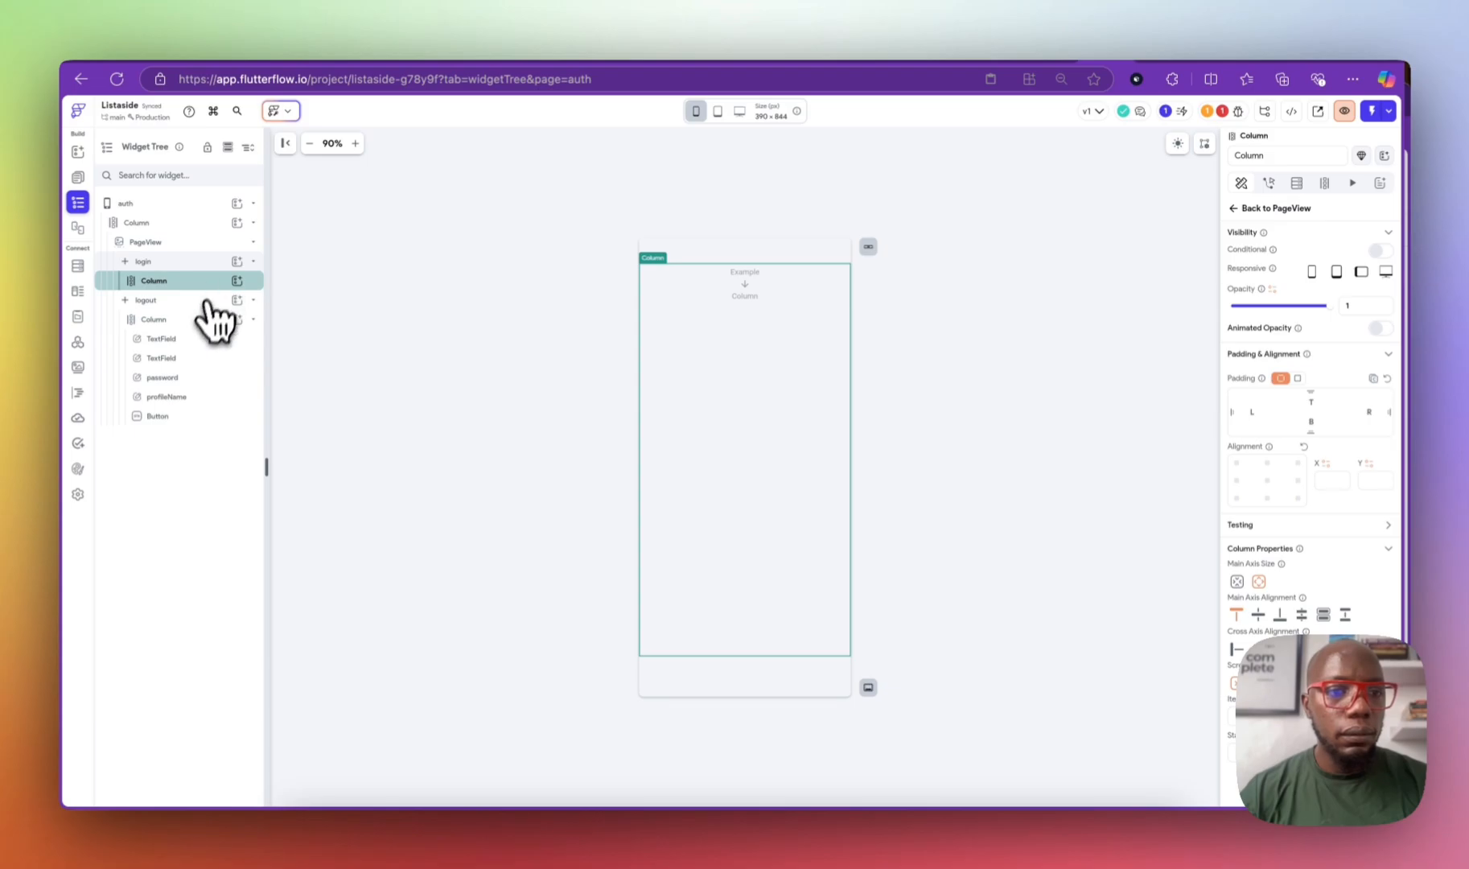
click(198, 338)
key(Delete)
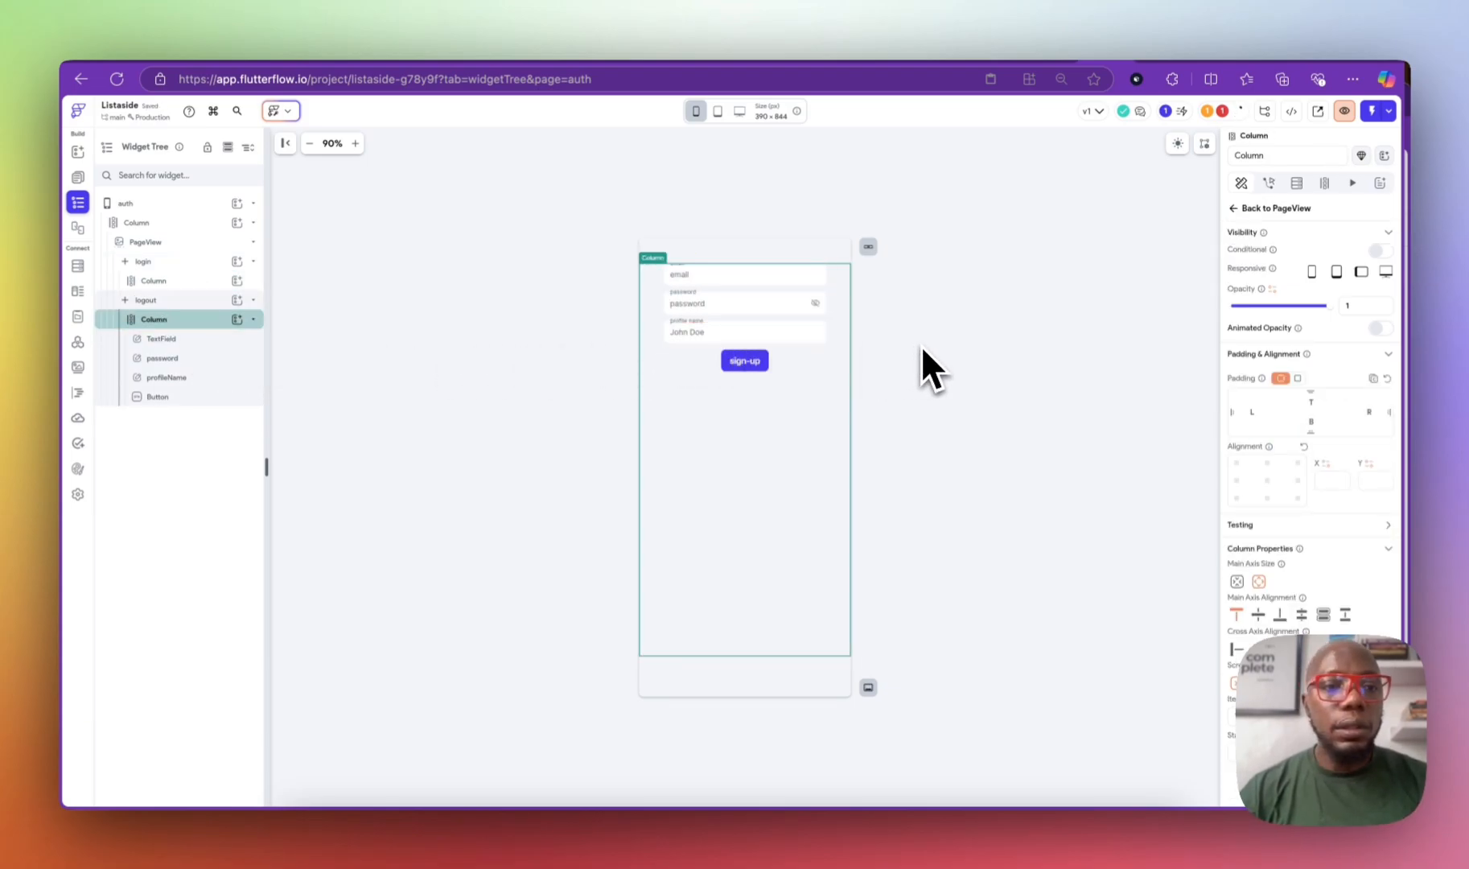
Step: Set the PageView's active page to login (Page 1)
click(236, 281)
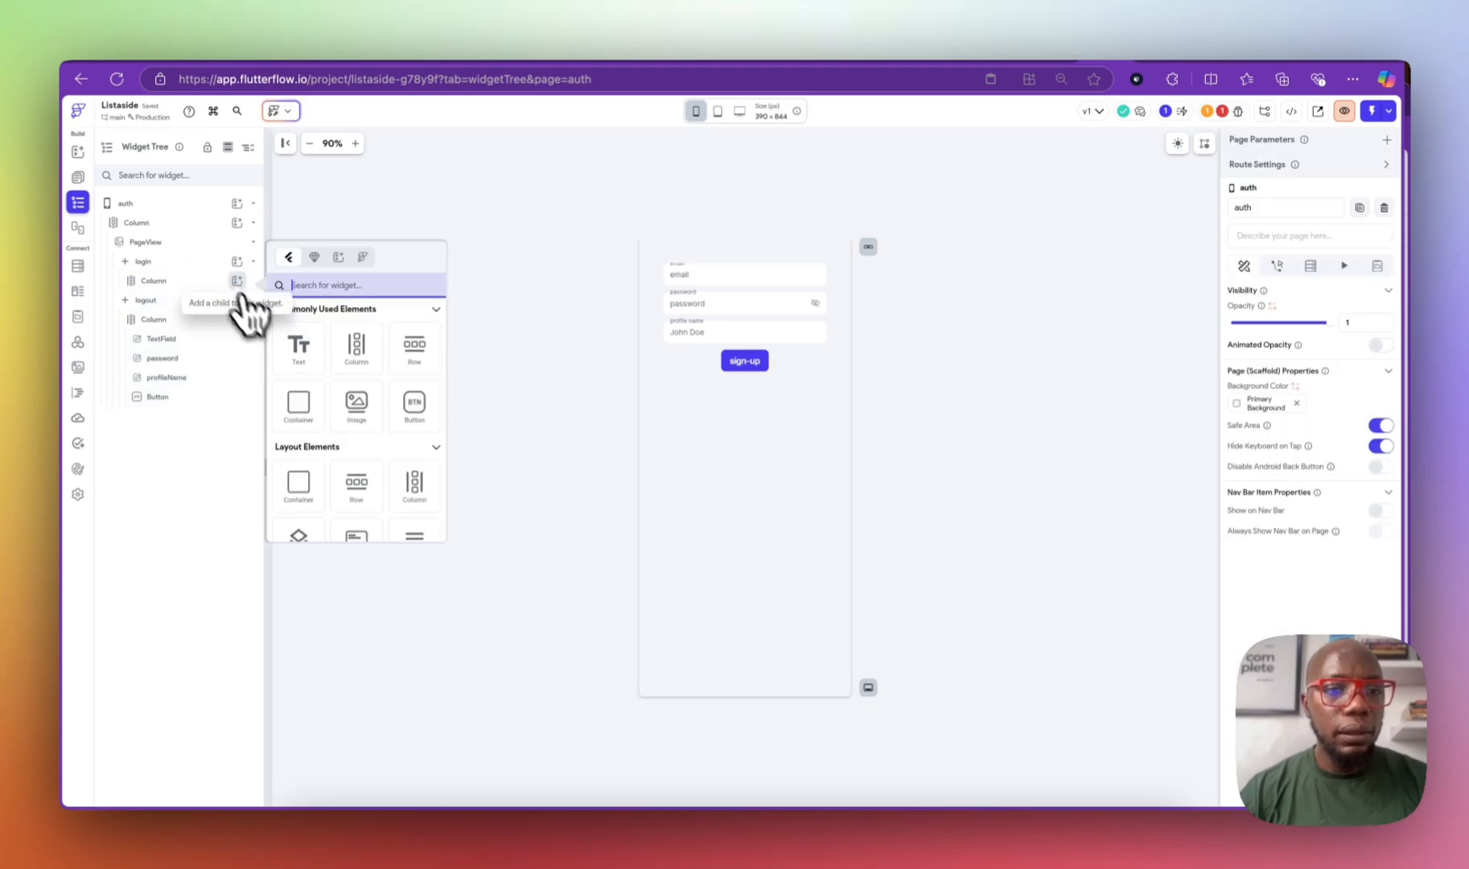
drag(310, 370, 780, 449)
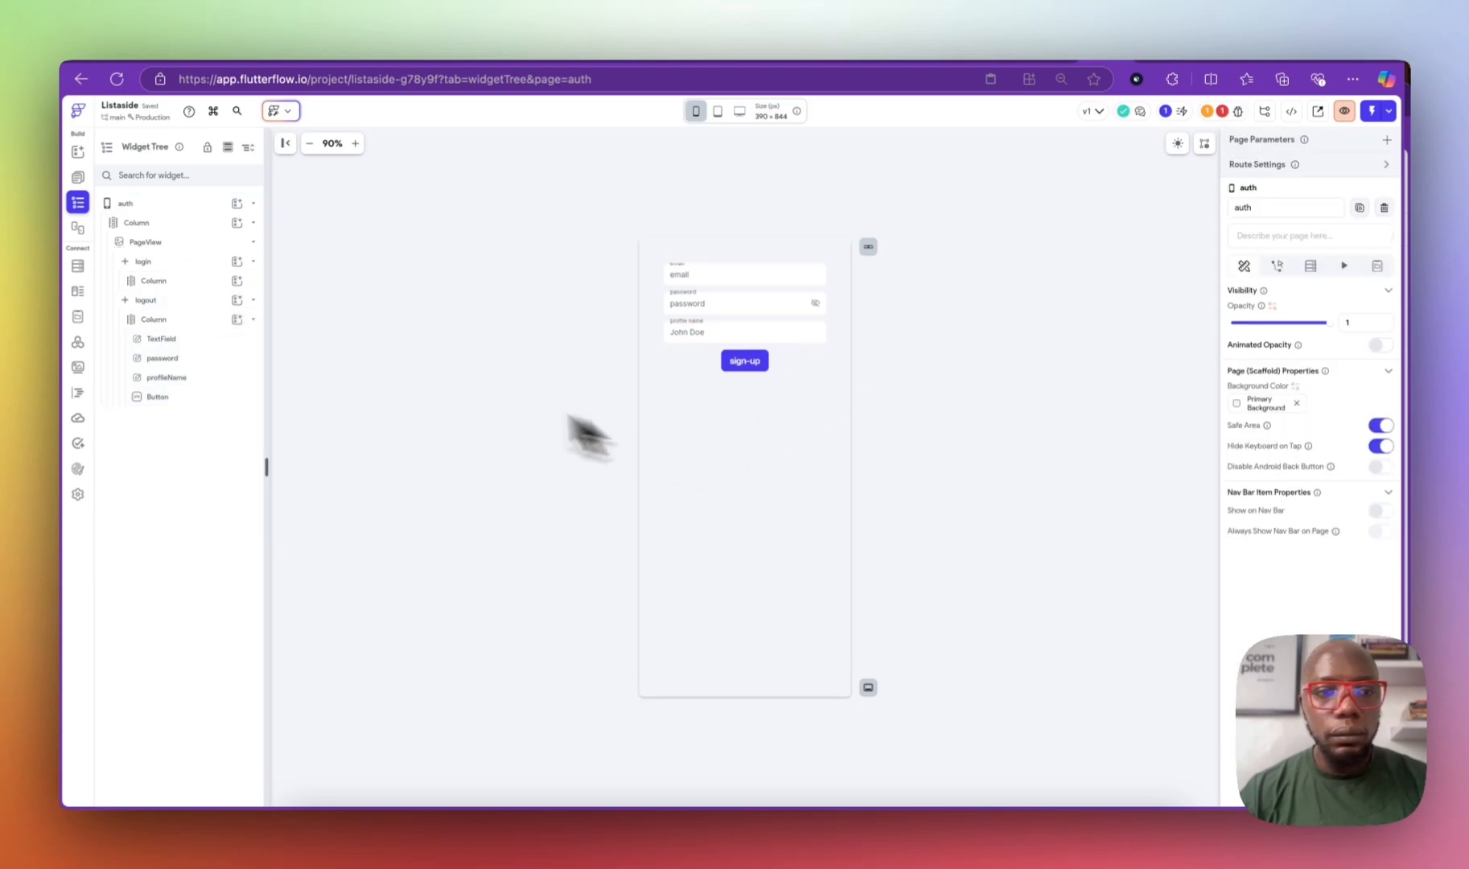
click(205, 241)
click(1267, 226)
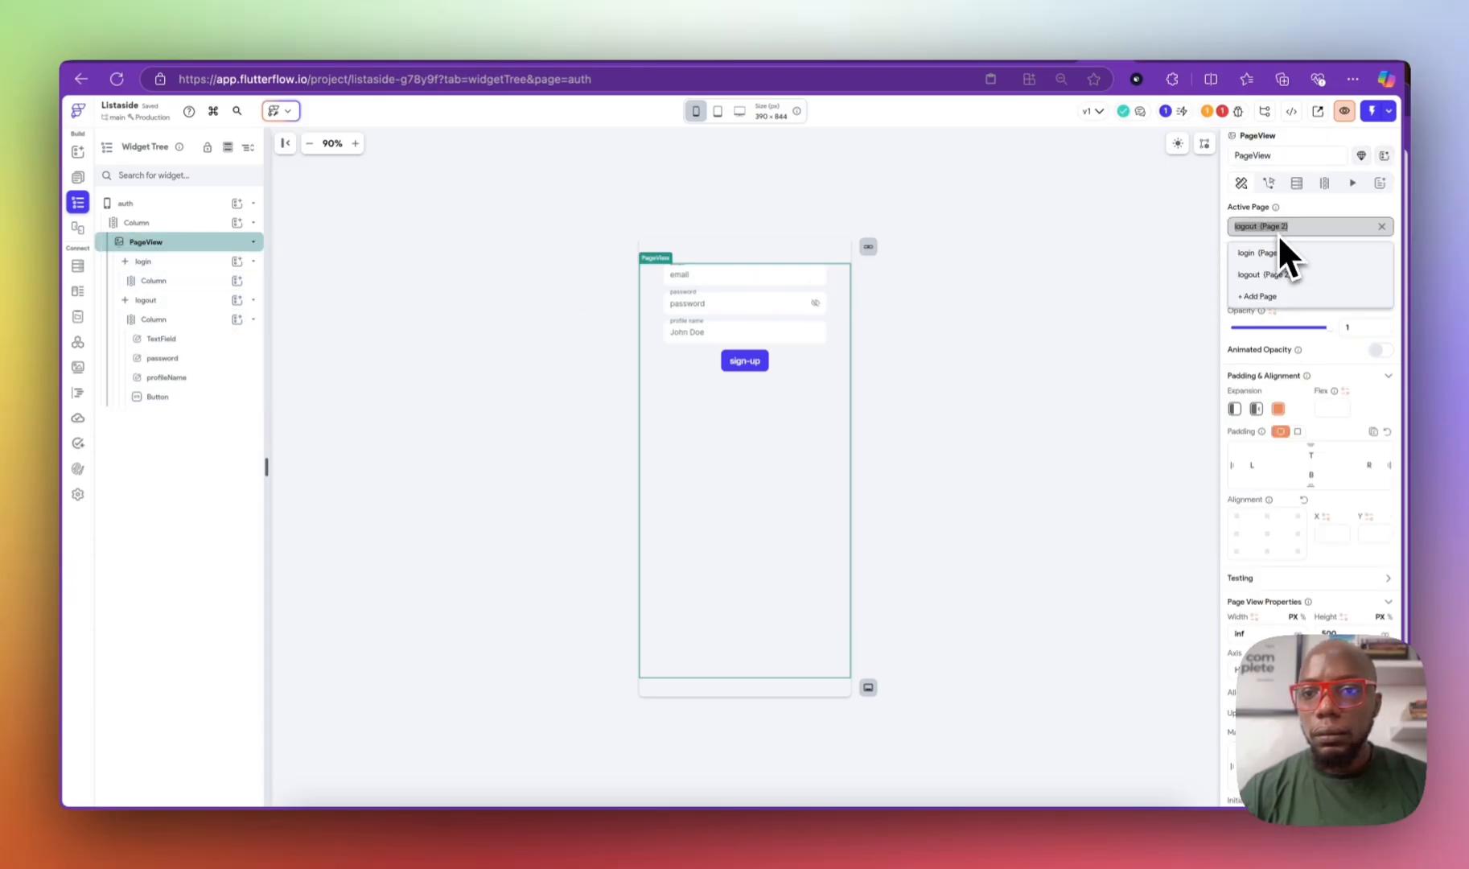
click(1285, 269)
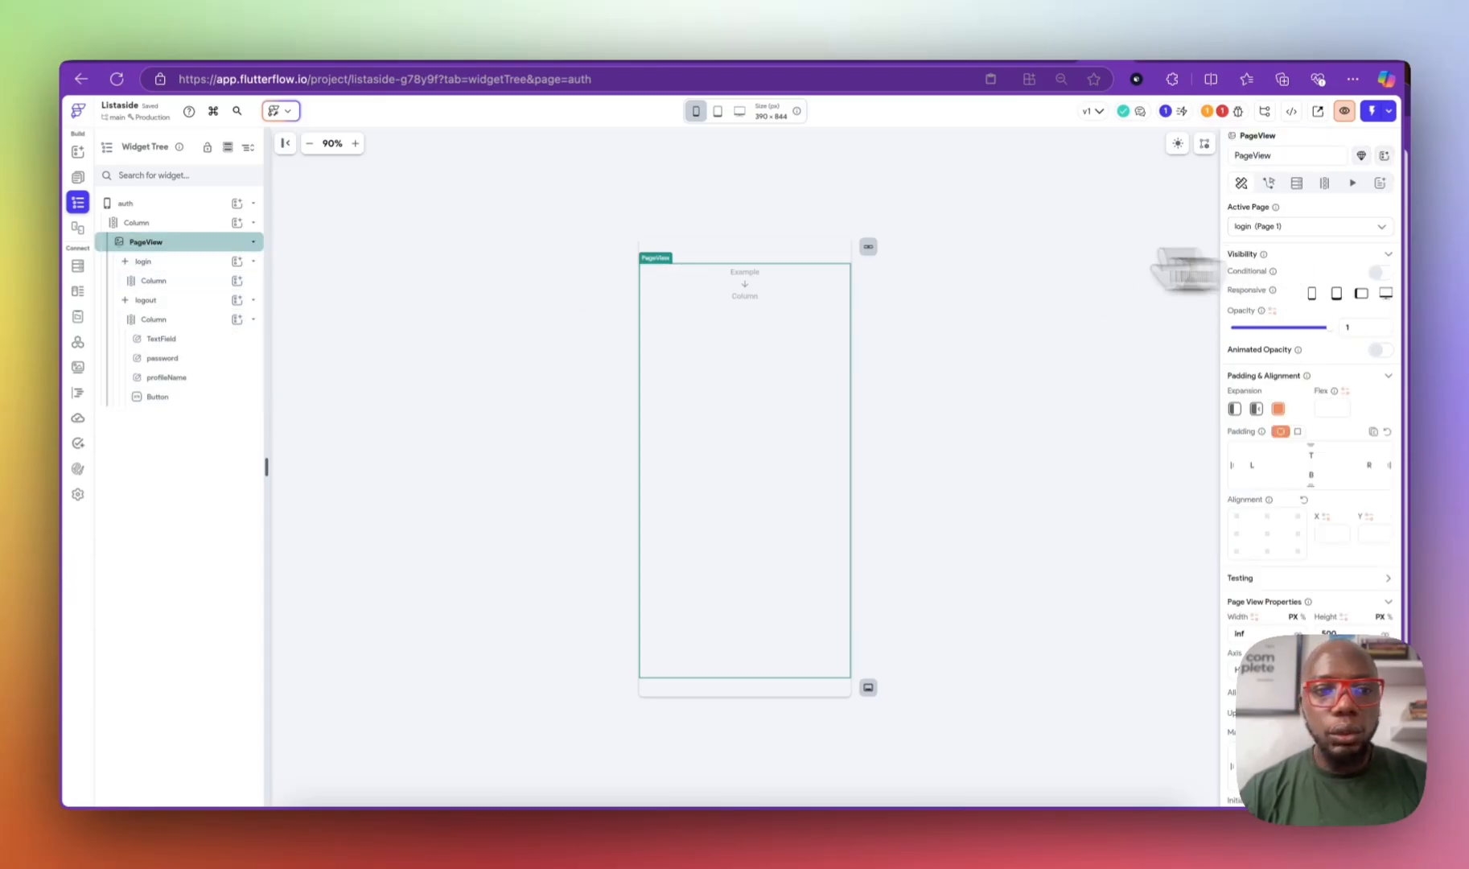
Step: Add a text widget to the login Column, then delete its Hello World text
click(210, 280)
click(236, 279)
click(298, 347)
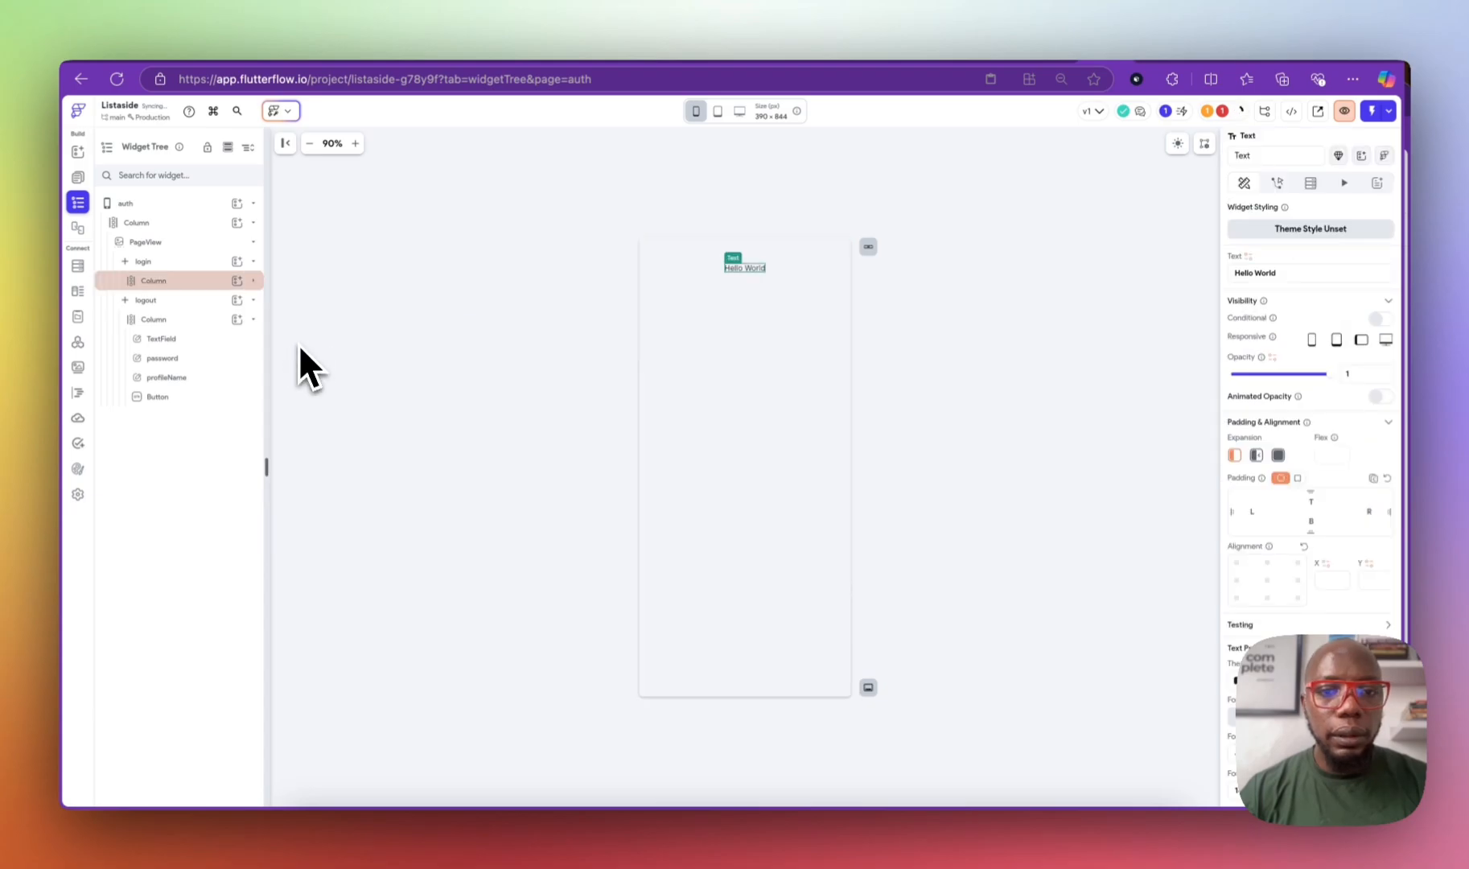
key(Delete)
click(237, 281)
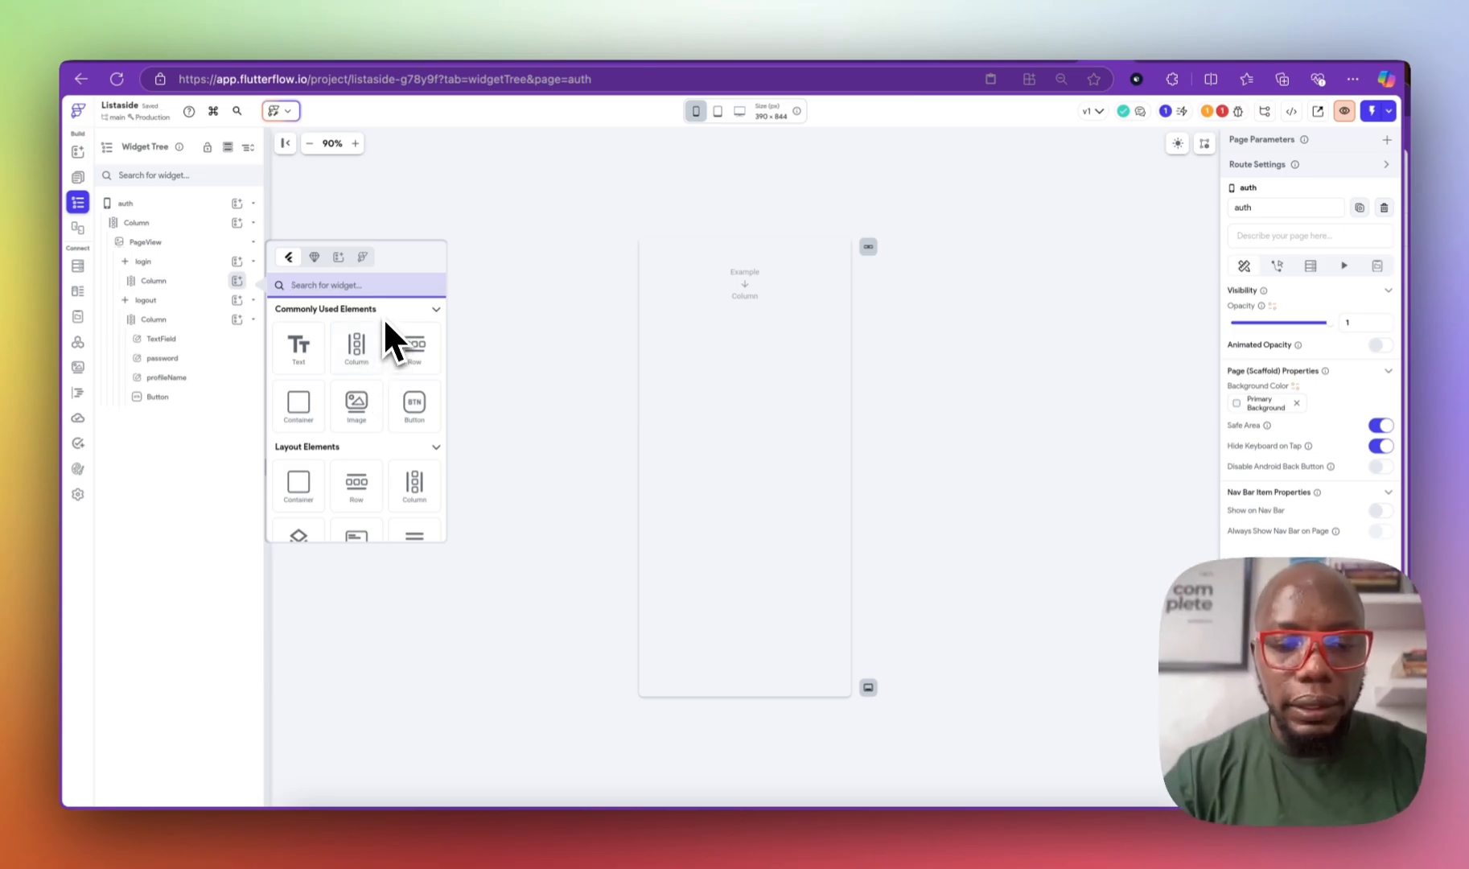
Step: Add a text field to the login column with width 300 and hint text 'email'
text(text)
scroll(349, 410, down, 3)
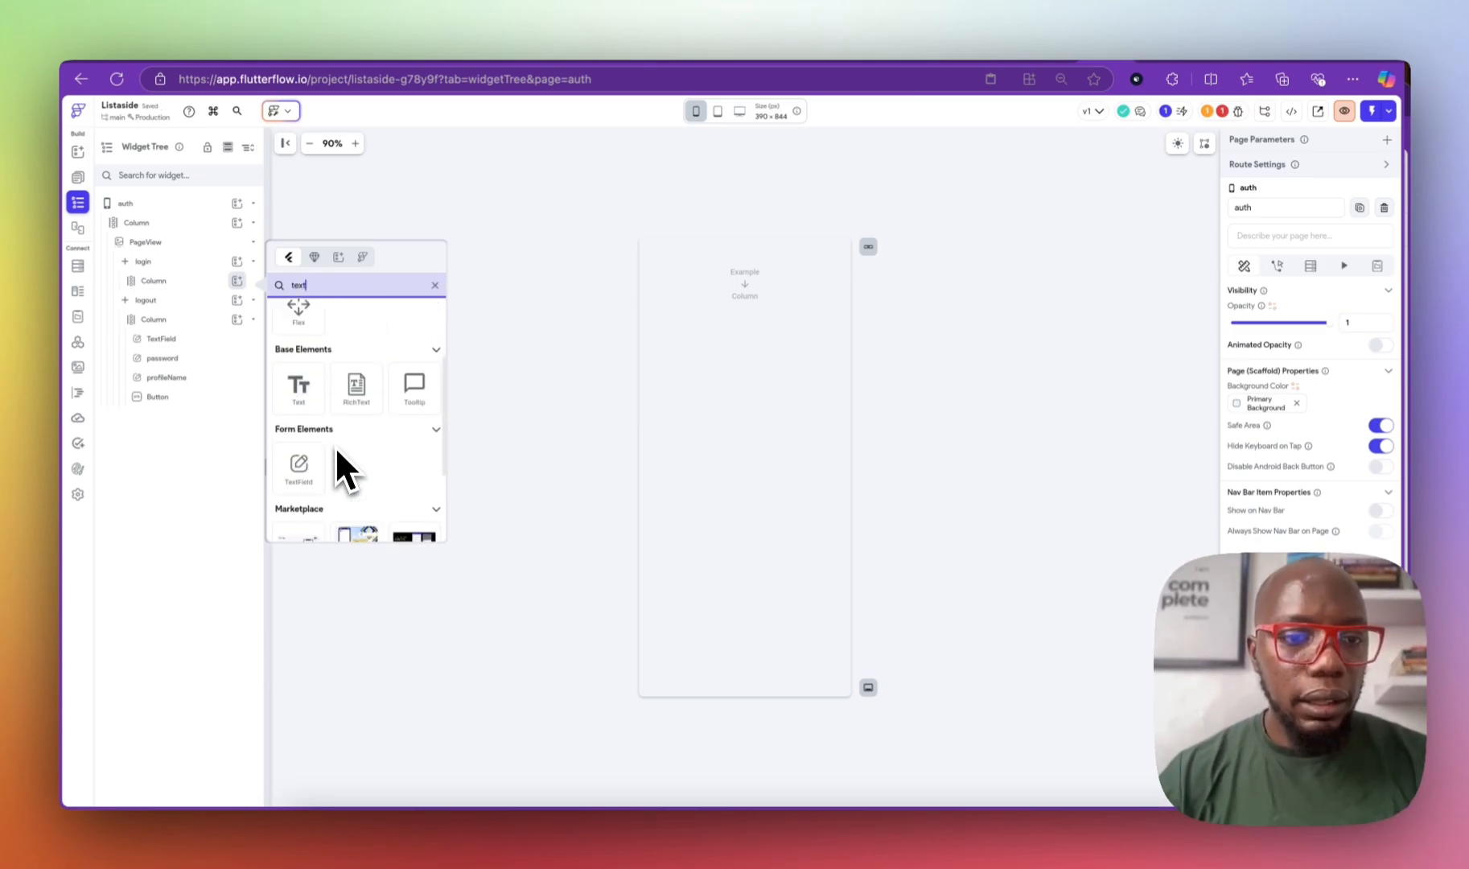
click(321, 469)
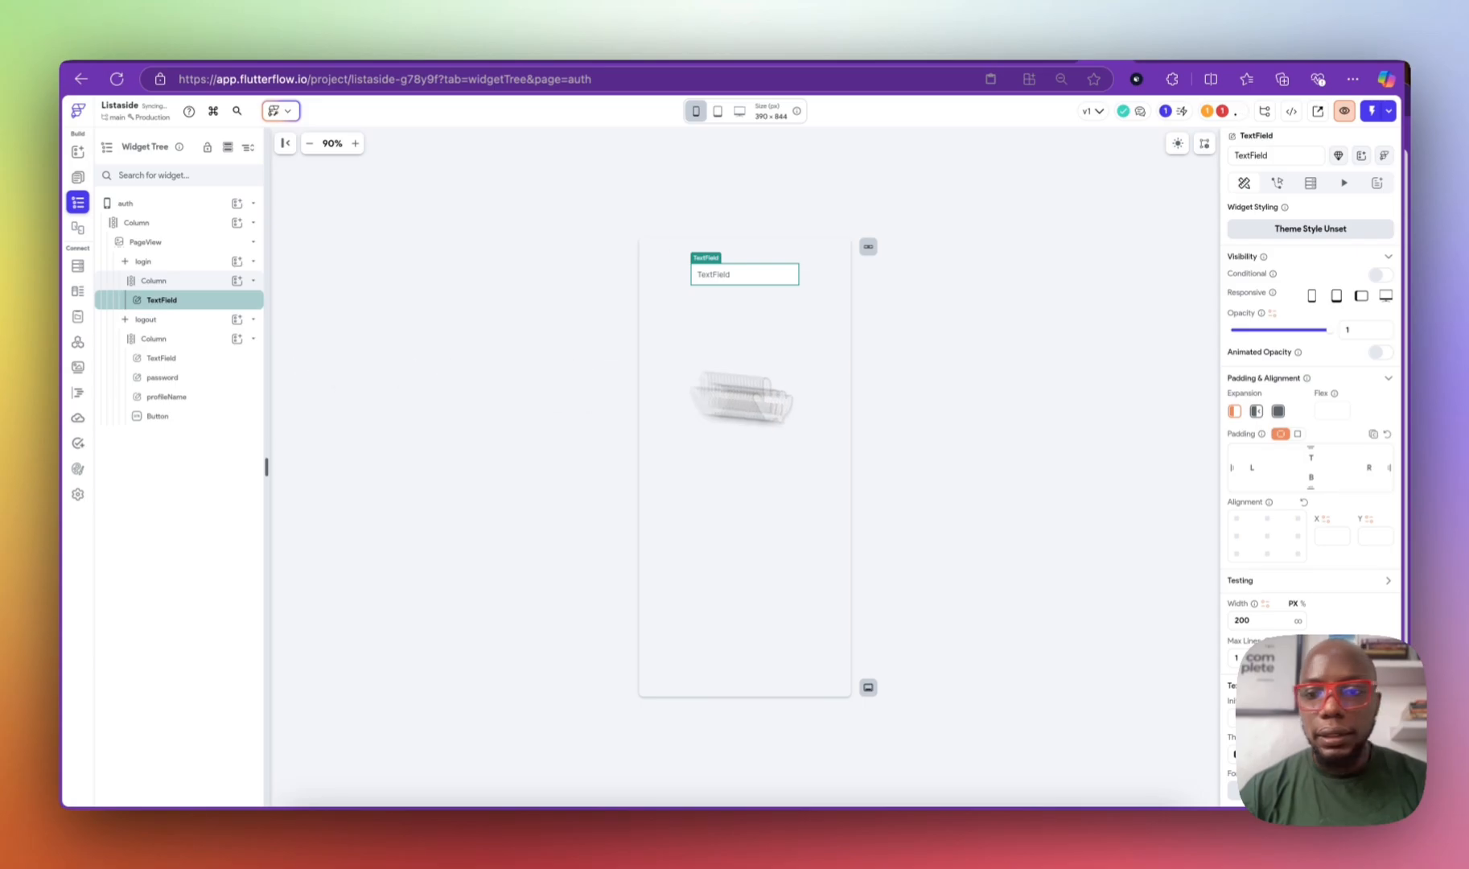
scroll(1303, 619, down, 1)
double_click(1269, 596)
text(3000)
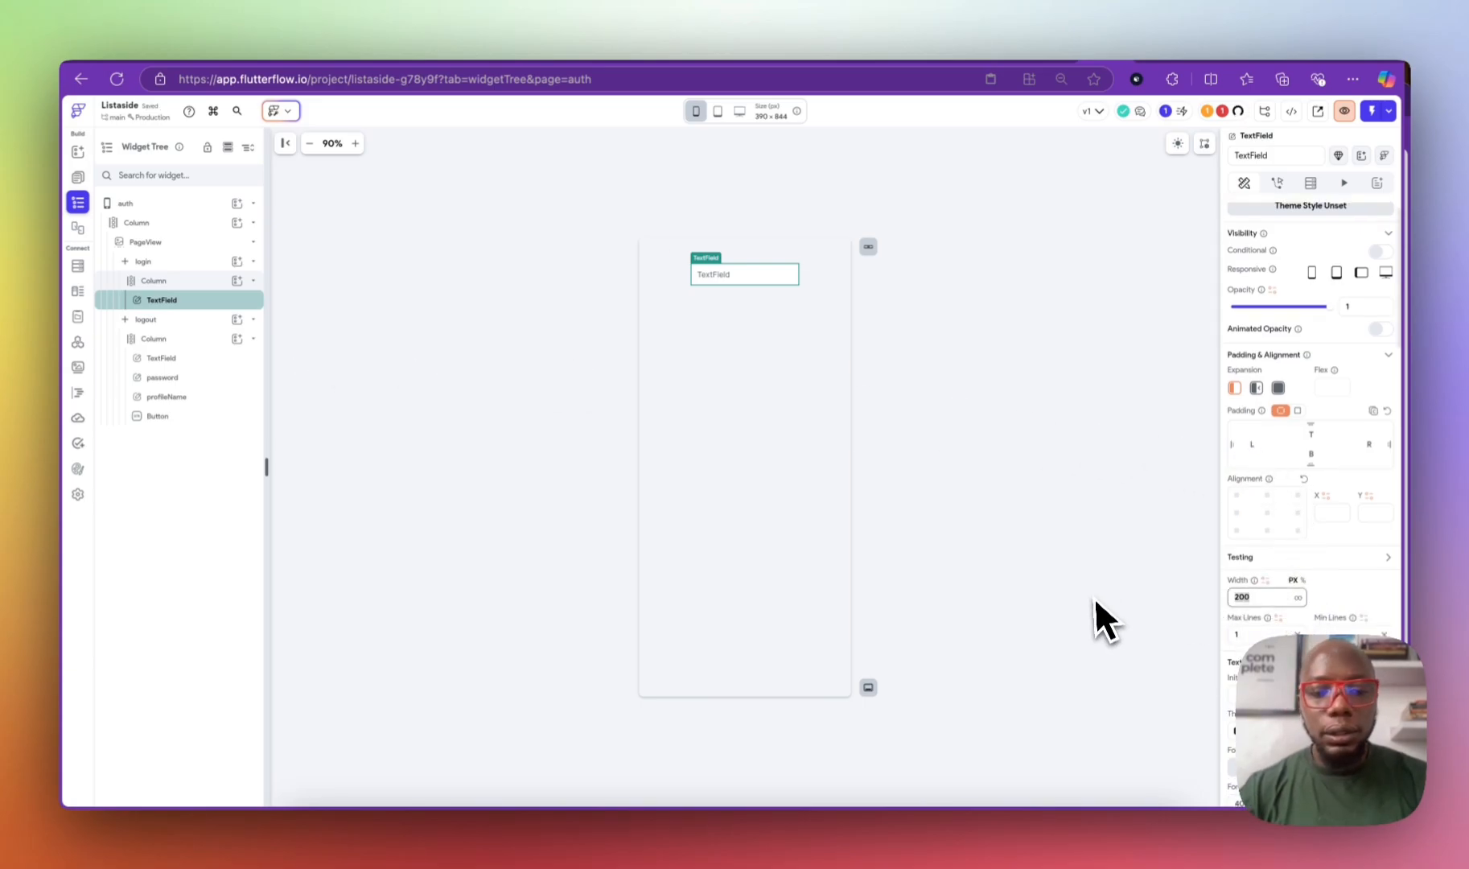
key(BackSpace)
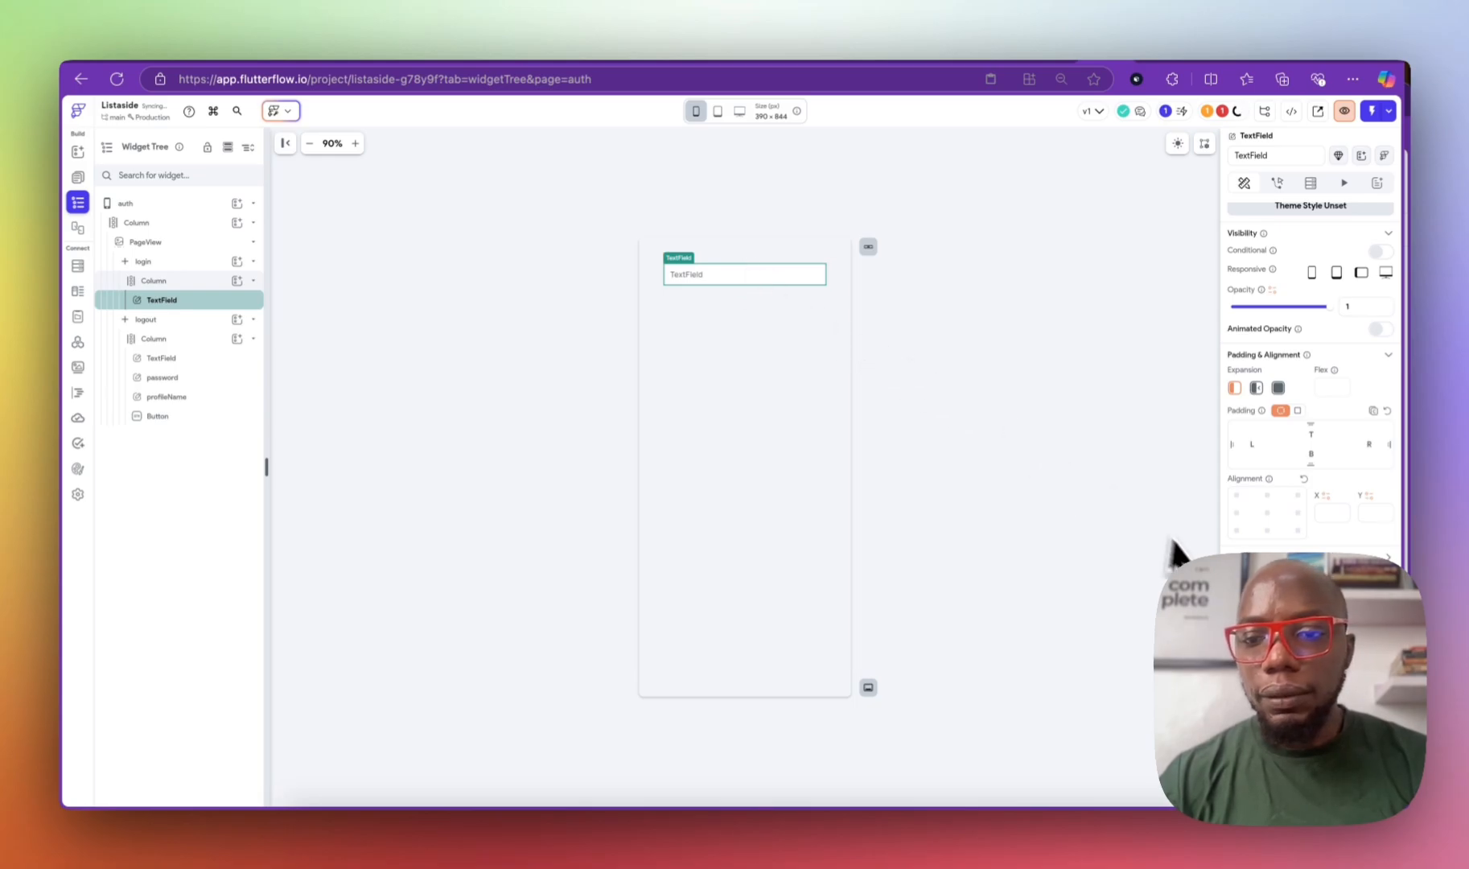
scroll(1287, 563, down, 10)
scroll(1309, 362, down, 4)
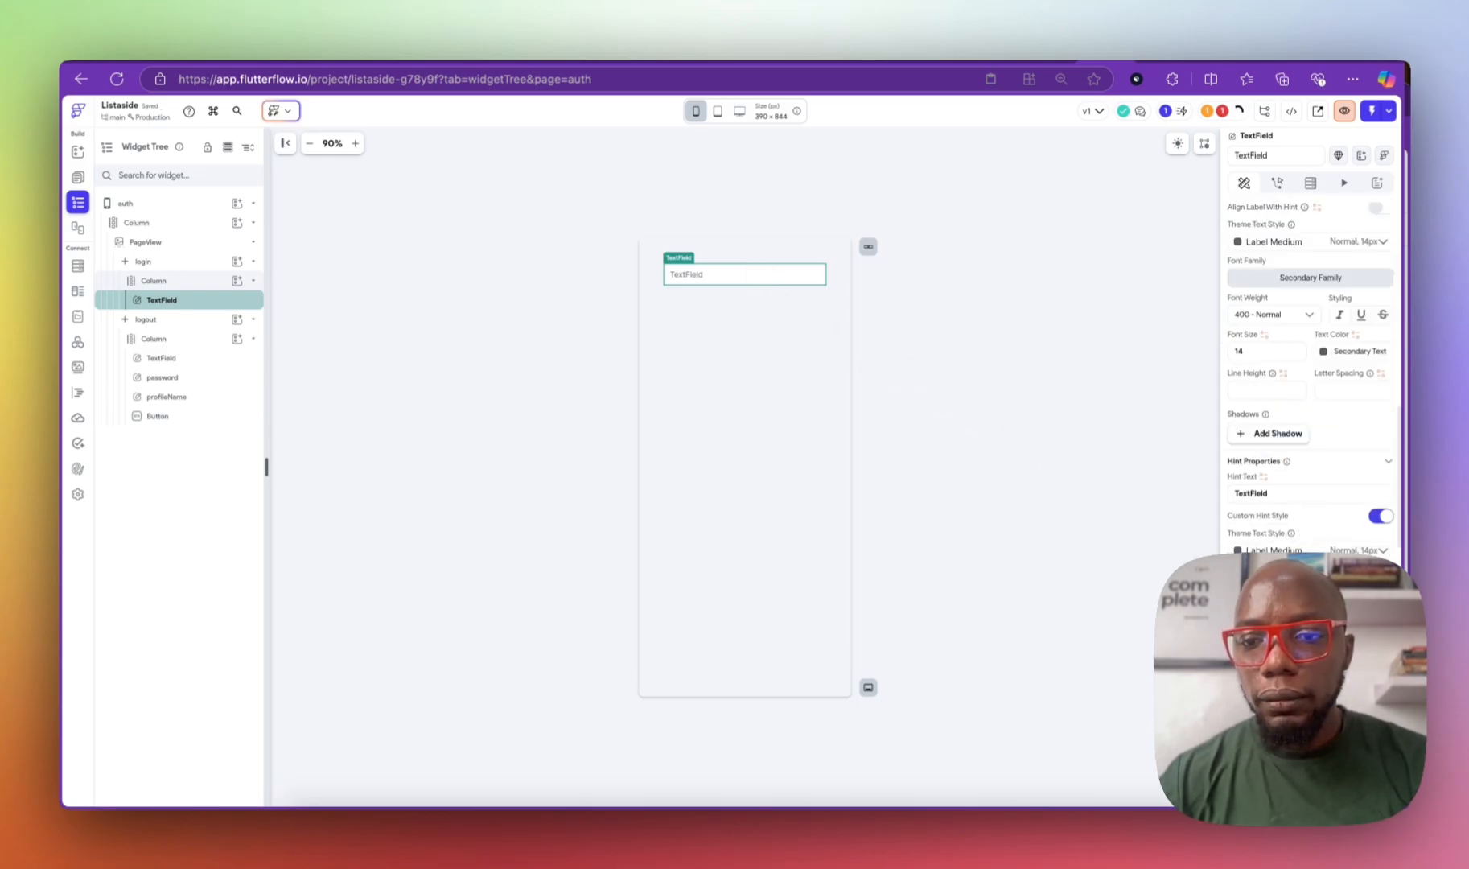
double_click(1265, 493)
text(email)
click(717, 271)
Step: Duplicate the email field, change its hint to 'password' and make it a password field
key(super+d)
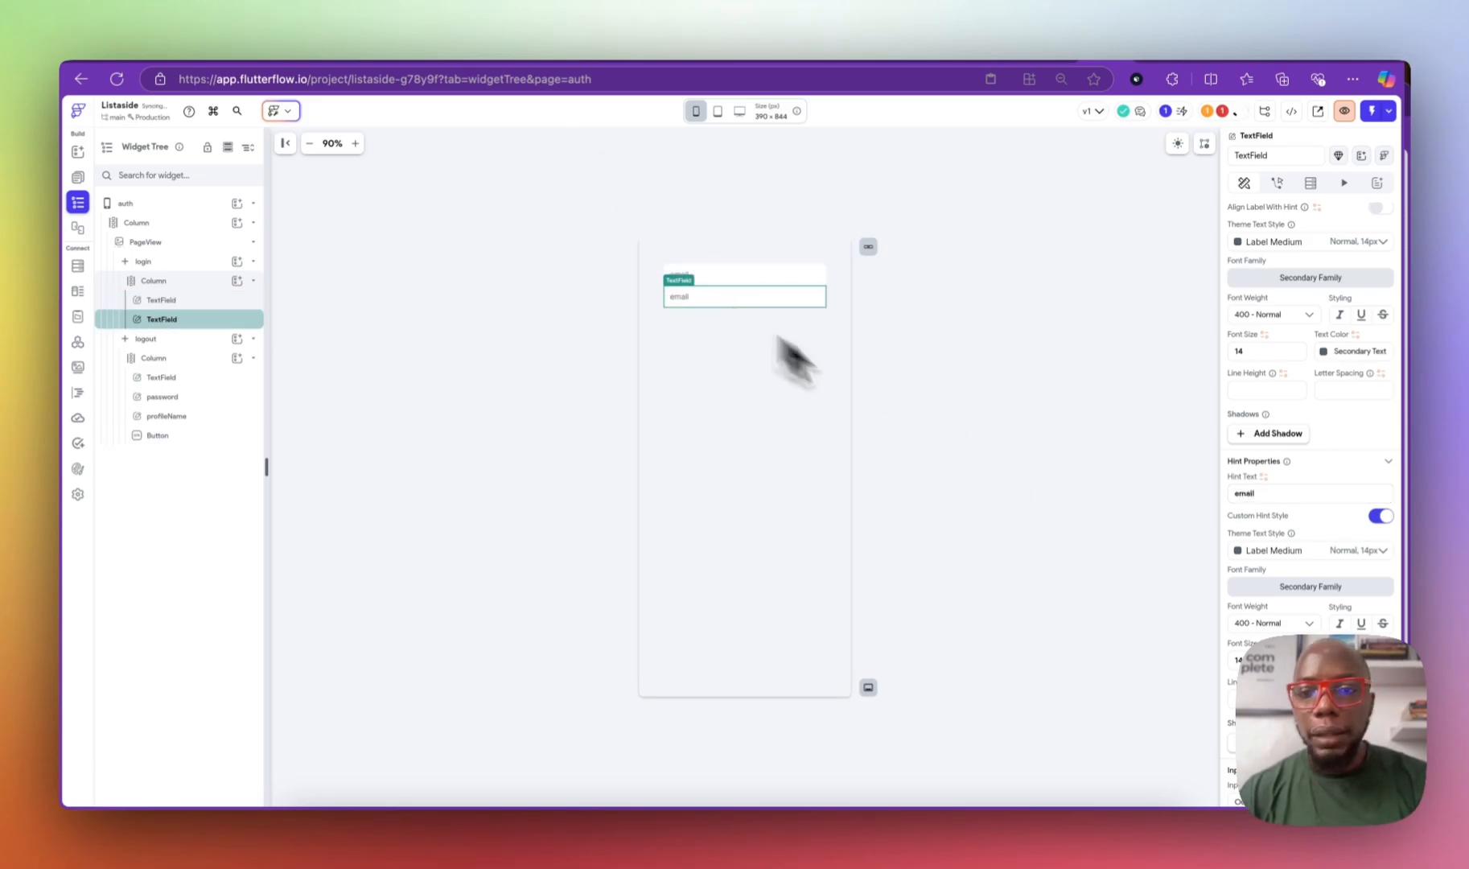
double_click(1269, 497)
text(password)
scroll(1310, 402, down, 6)
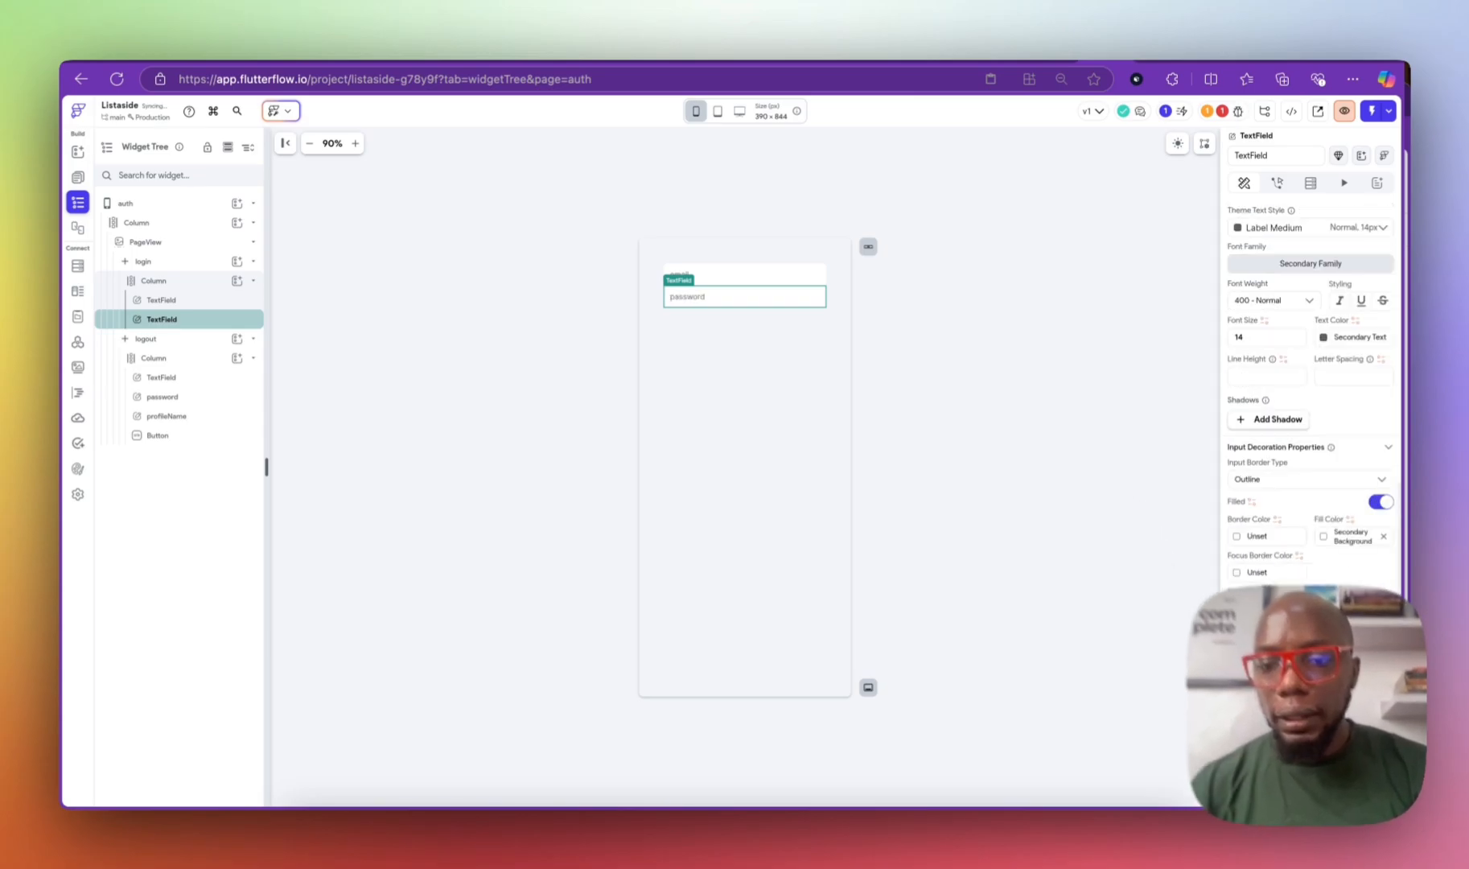
scroll(1310, 386, down, 2)
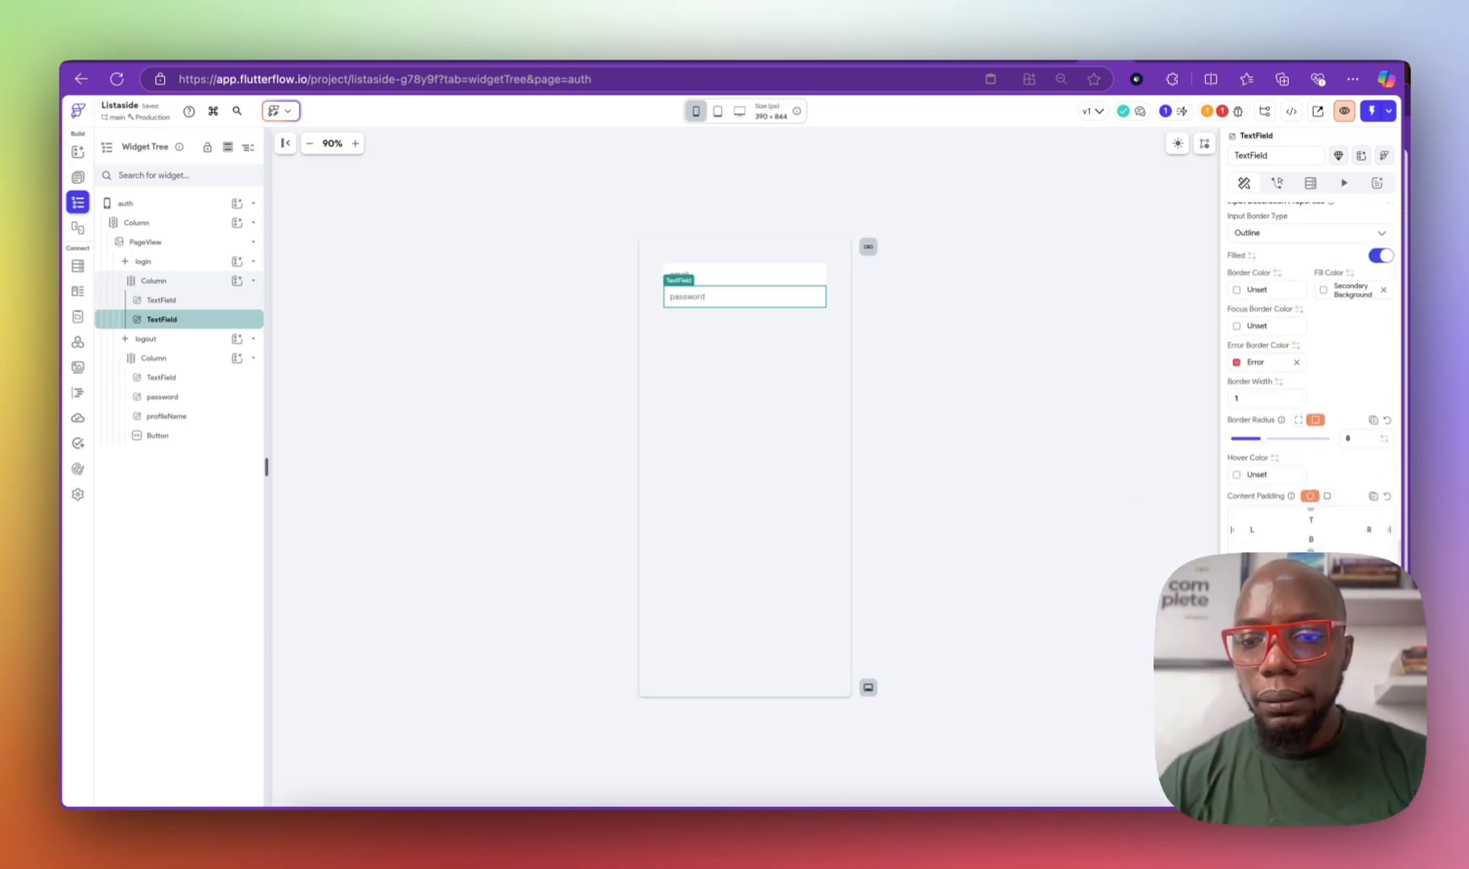
click(1381, 654)
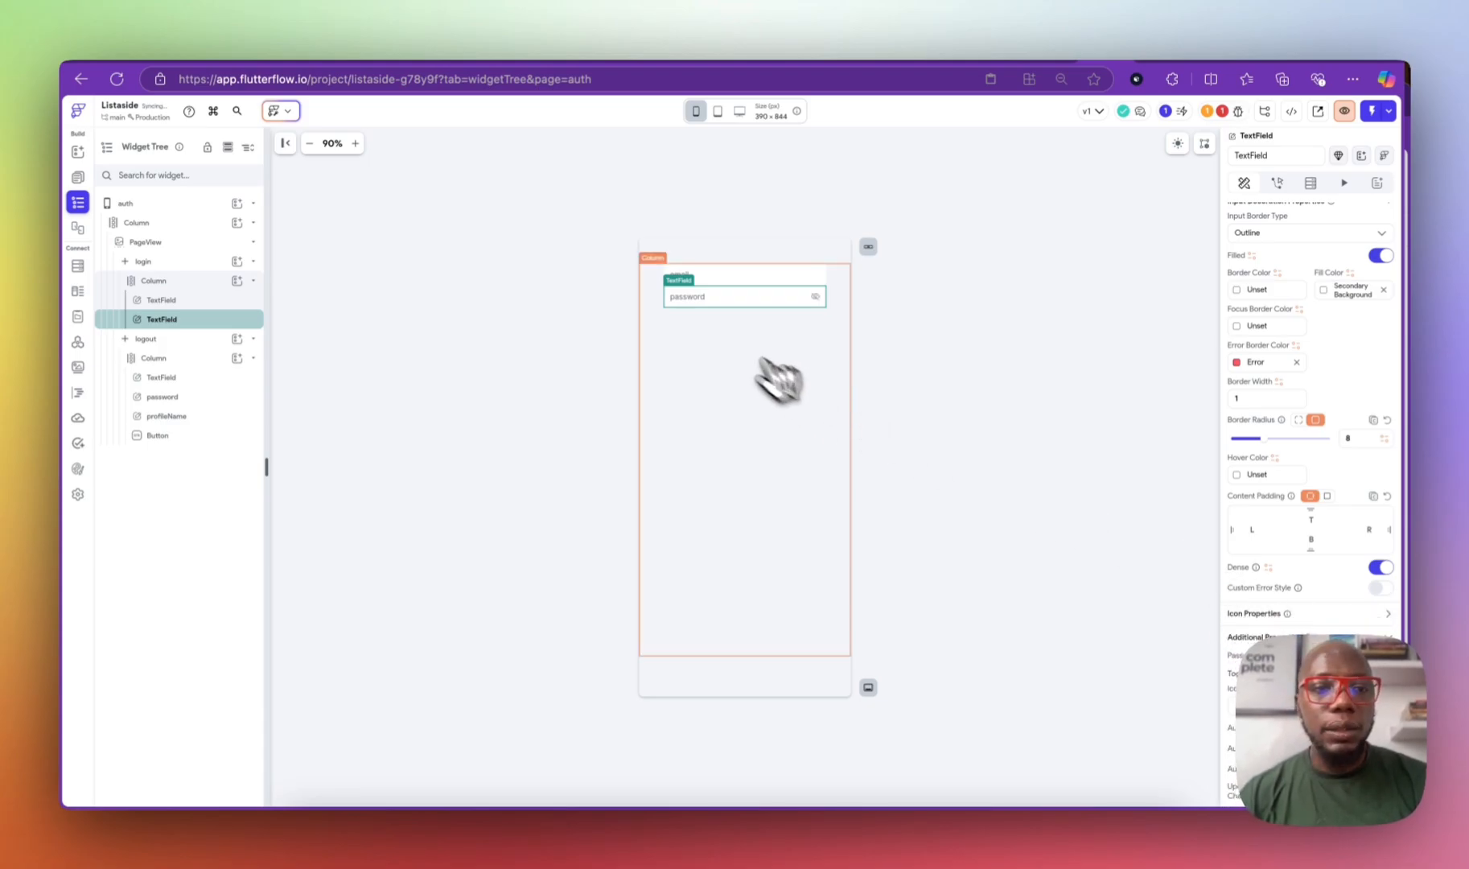
Step: Add a 'login' button to the login column and set the column's spacing to 12
click(236, 280)
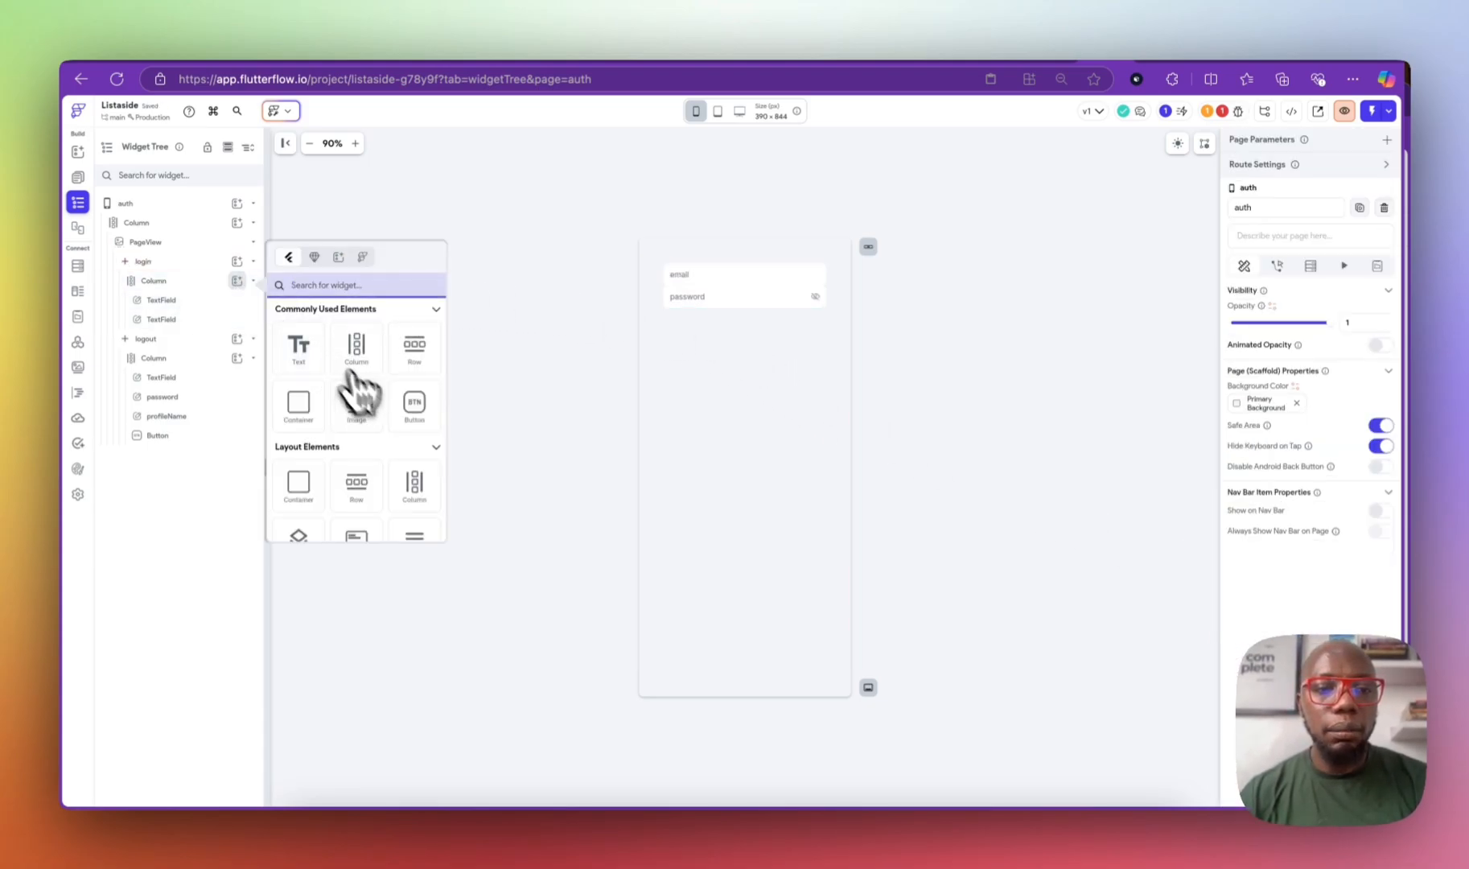
click(414, 402)
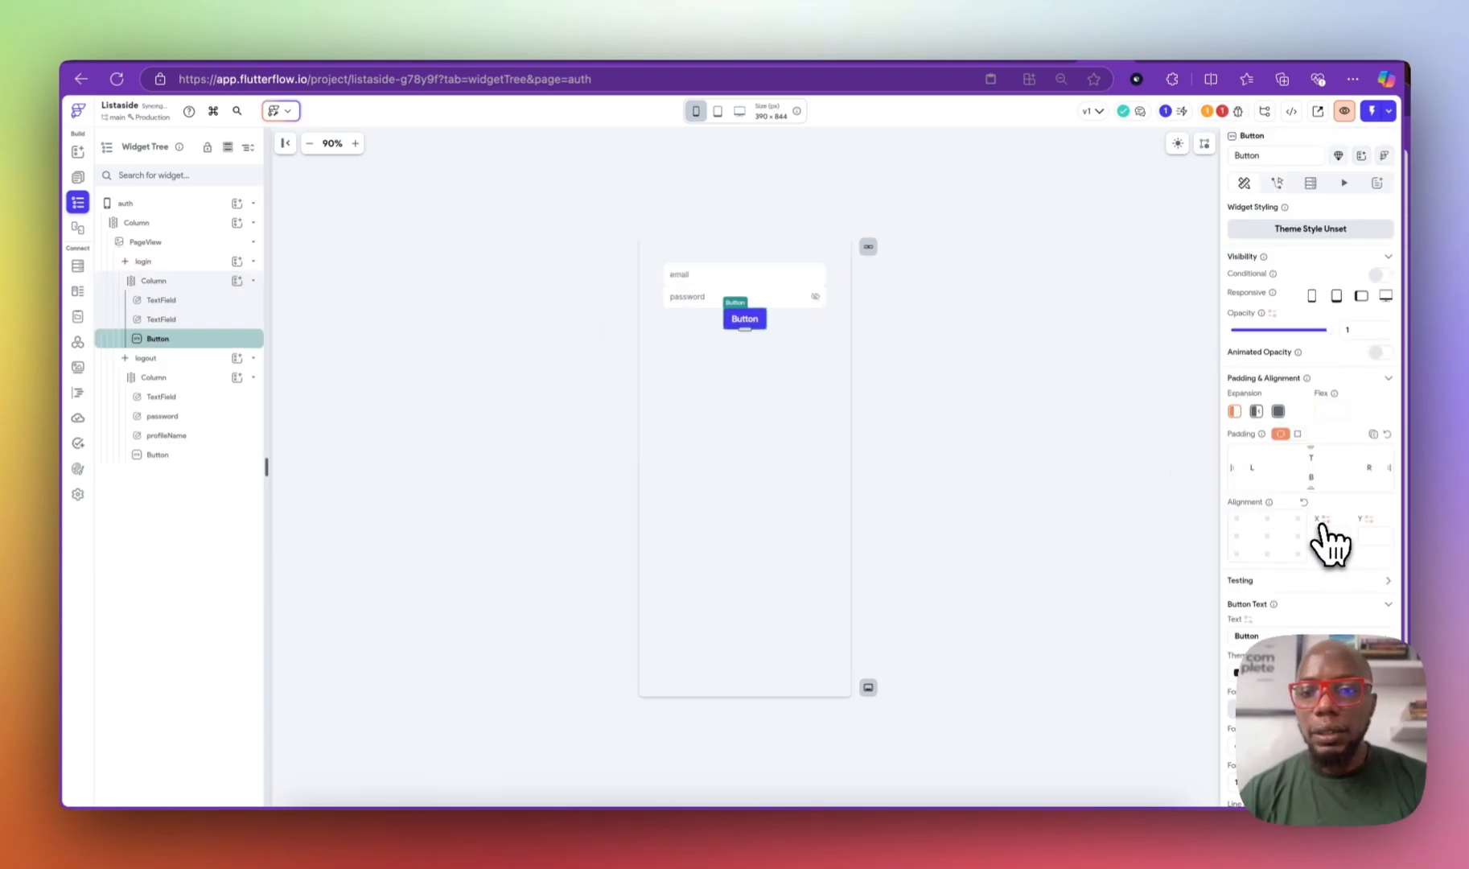
text(login)
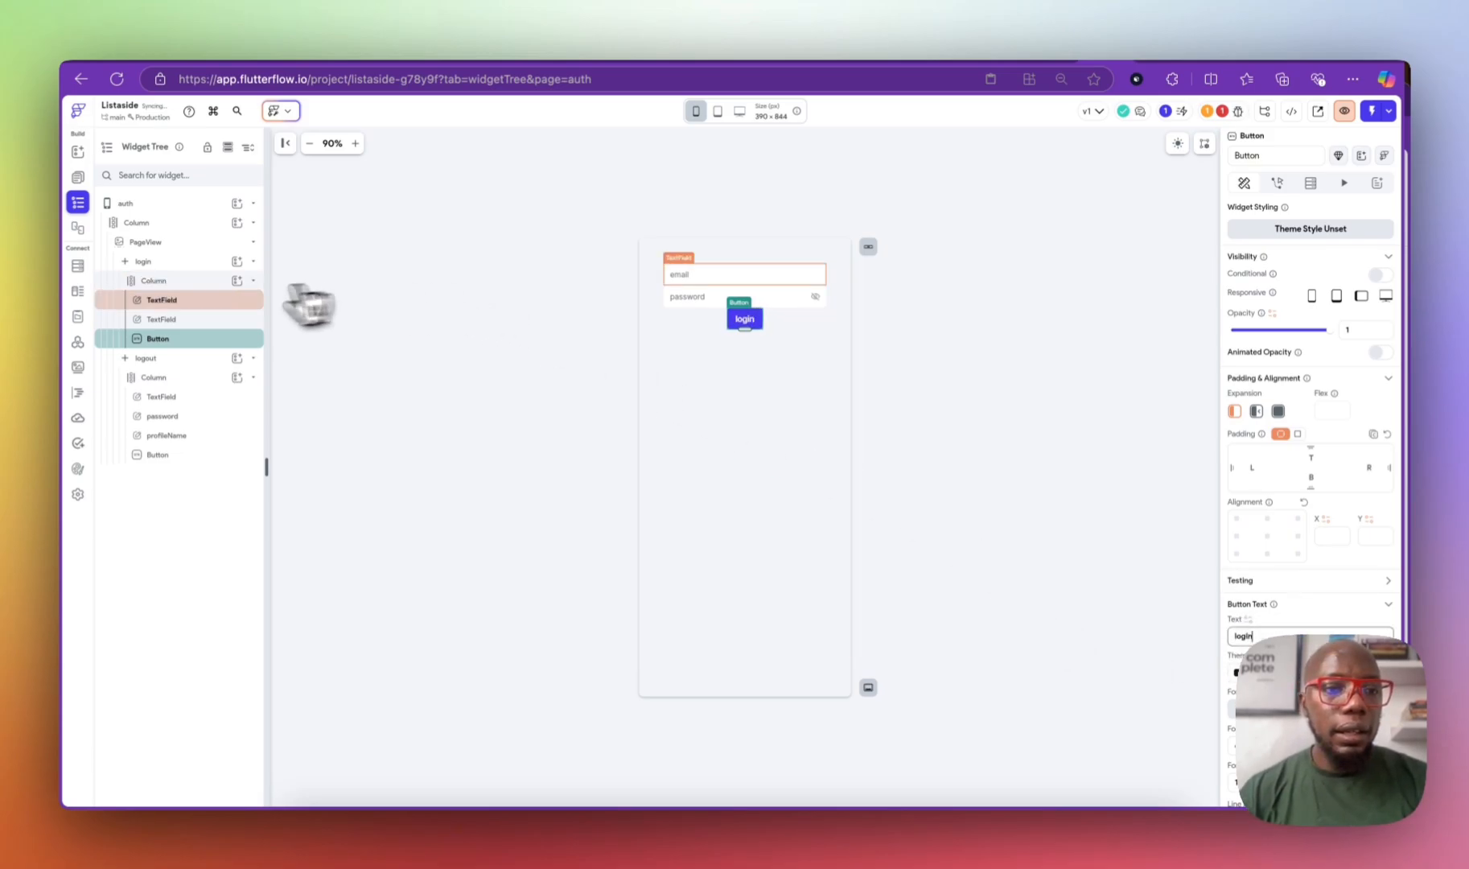
click(211, 280)
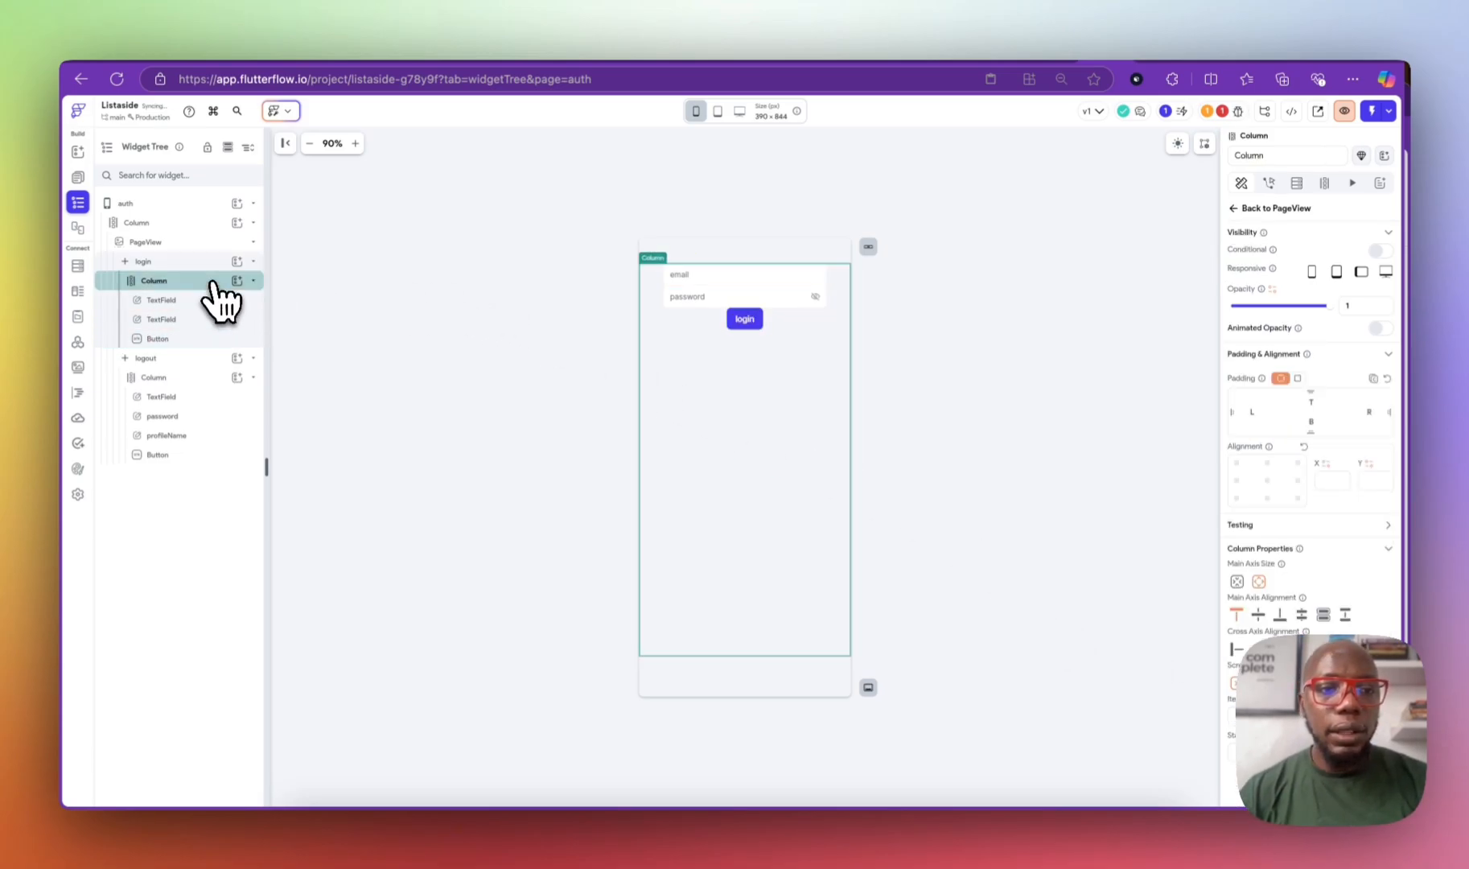
text(12)
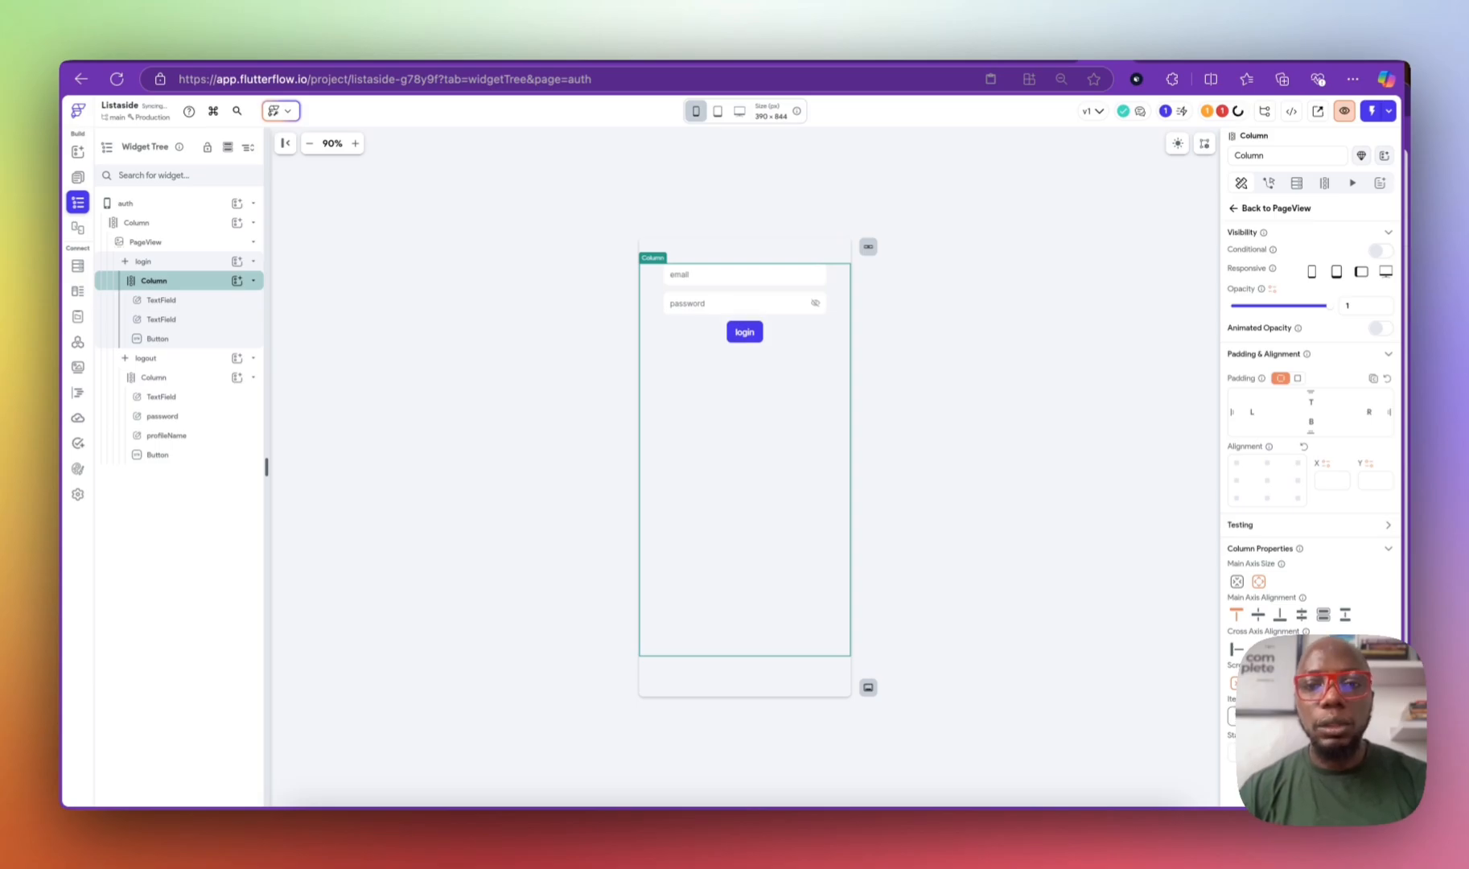
Step: Rename the login form's fields and button to email, password and login
click(747, 282)
drag(1308, 158, 1140, 175)
text(e)
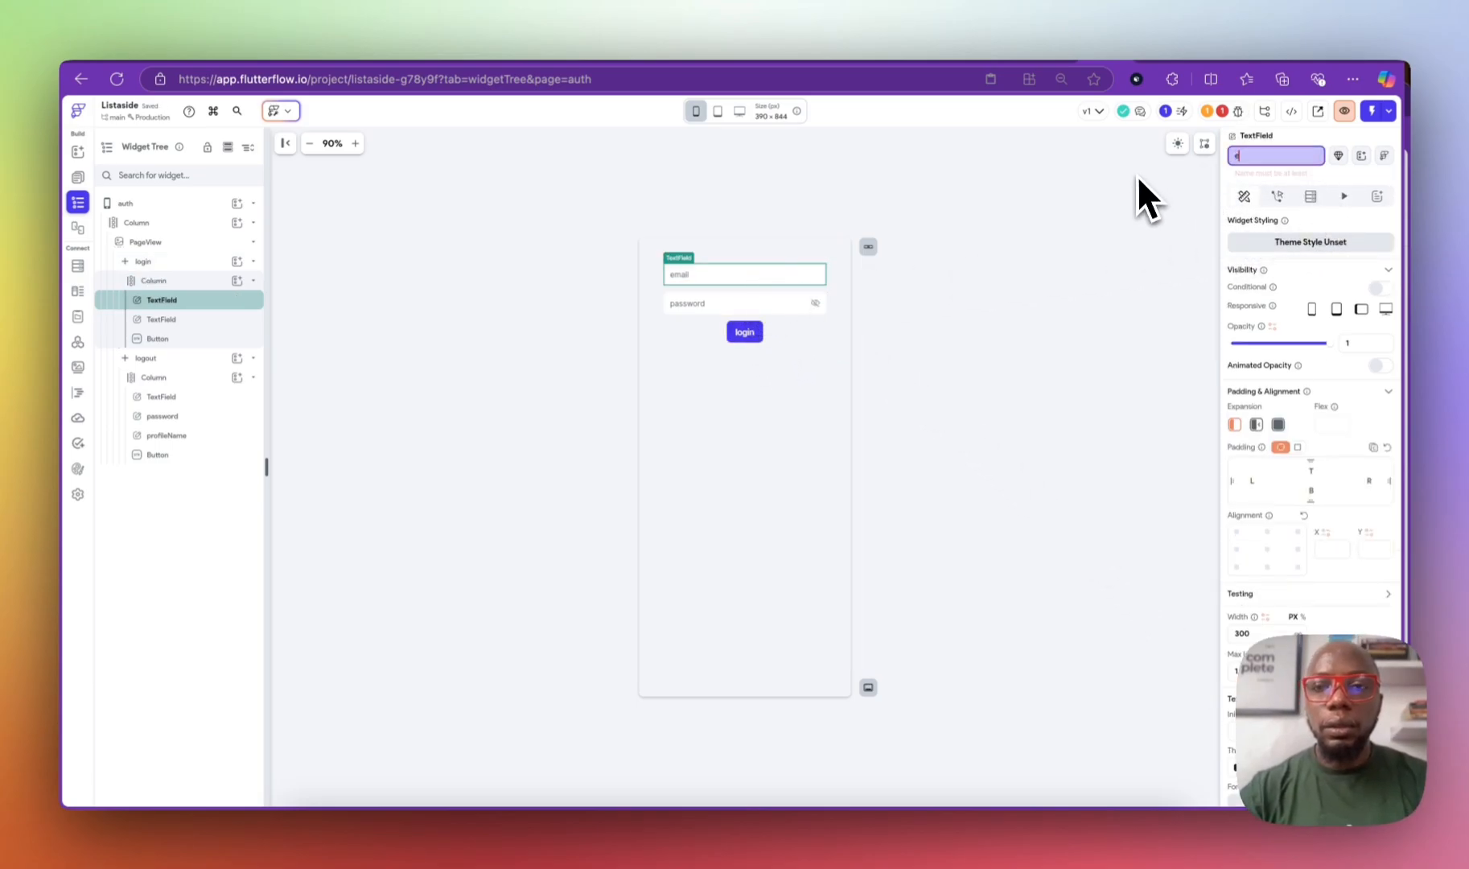
text(mail)
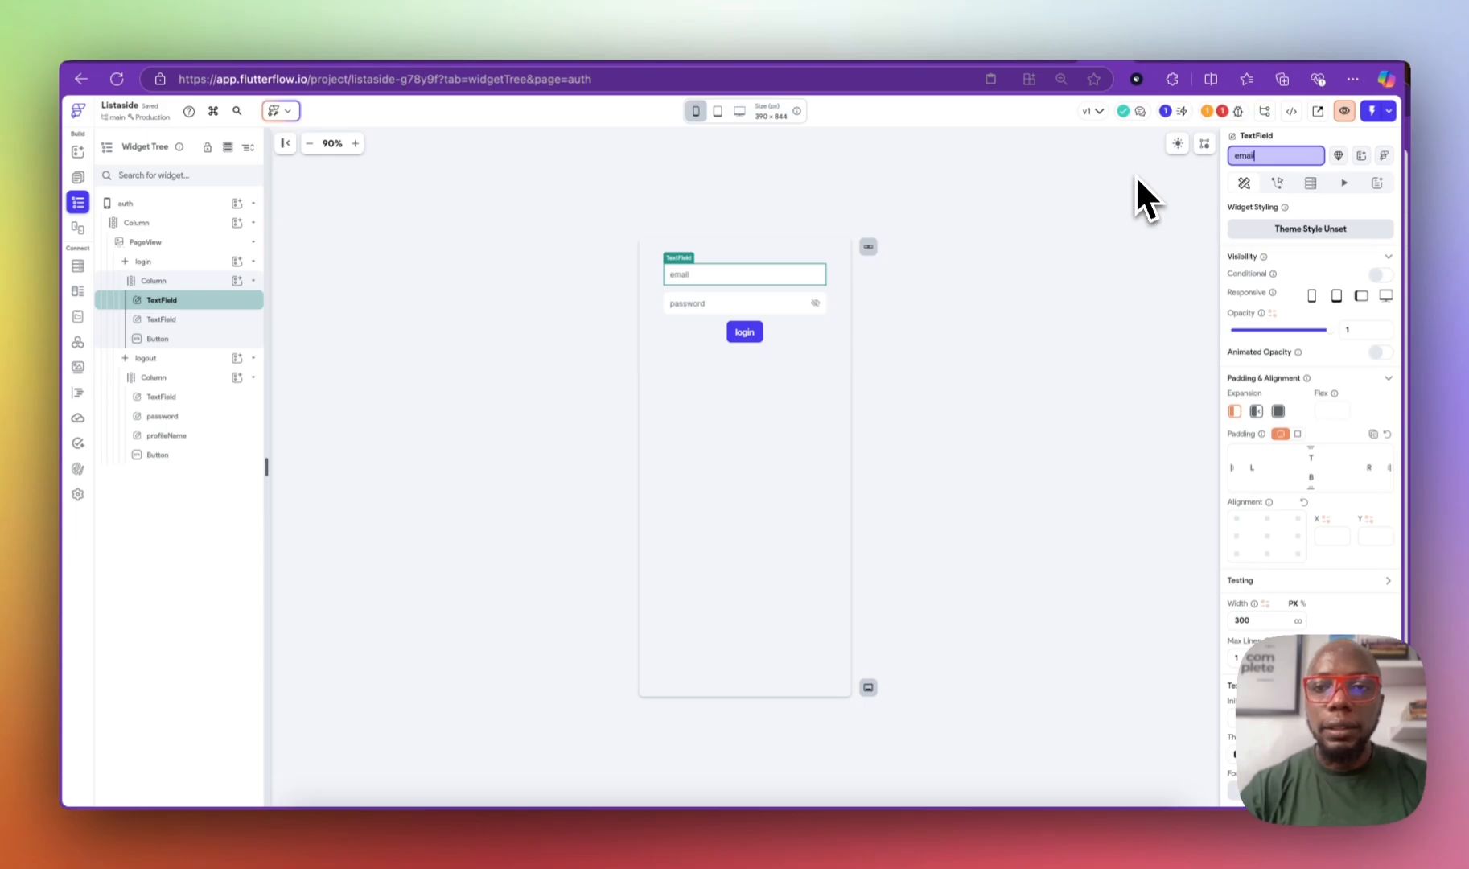
click(735, 304)
click(1287, 155)
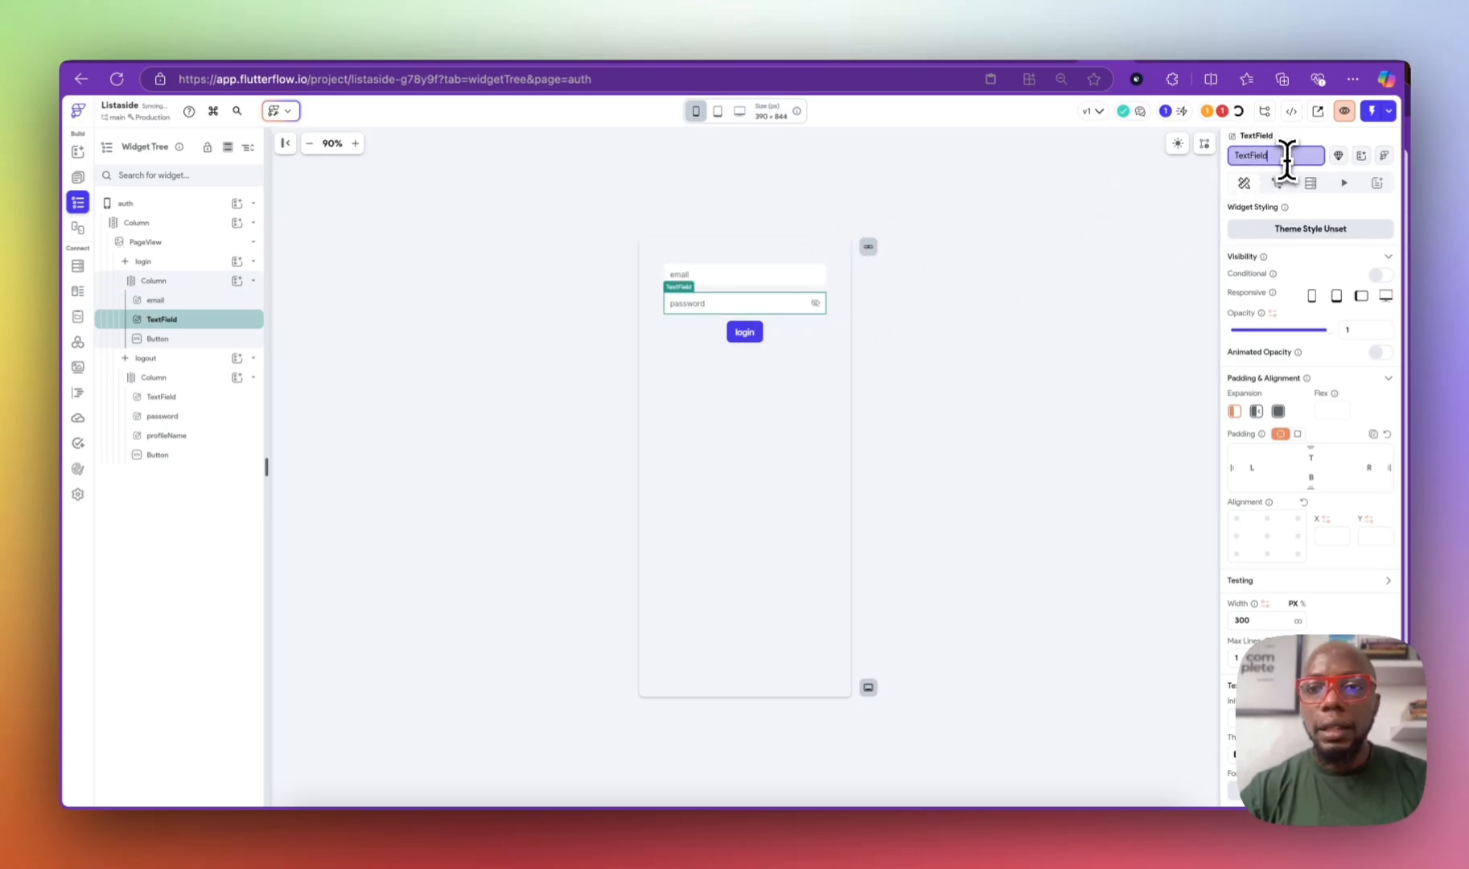
key(BackSpace)
key(BackSpace)
key(BackSpace)
key(BackSpace)
text(password)
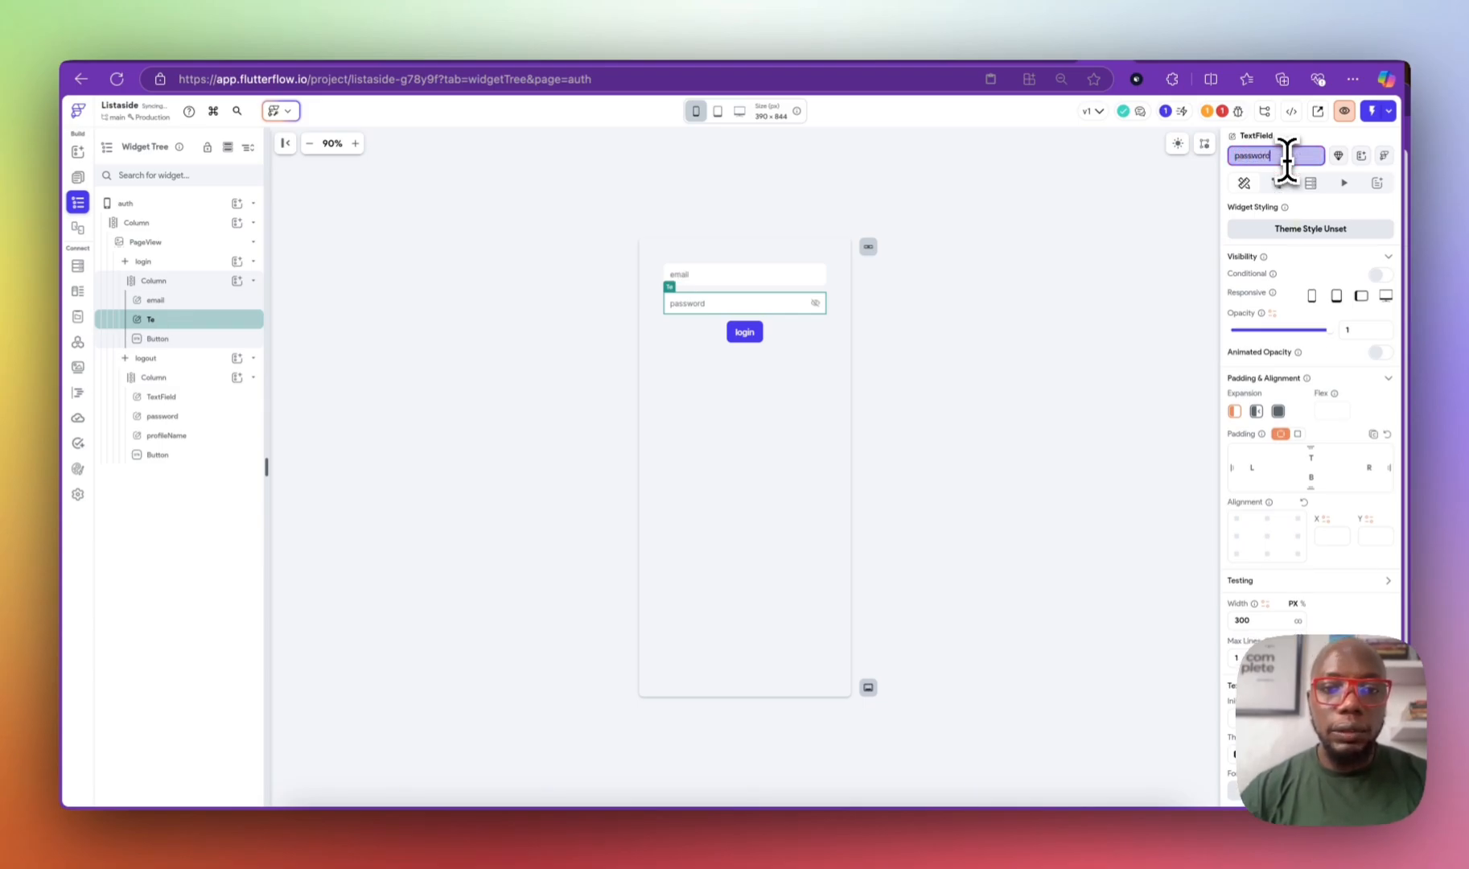
click(733, 338)
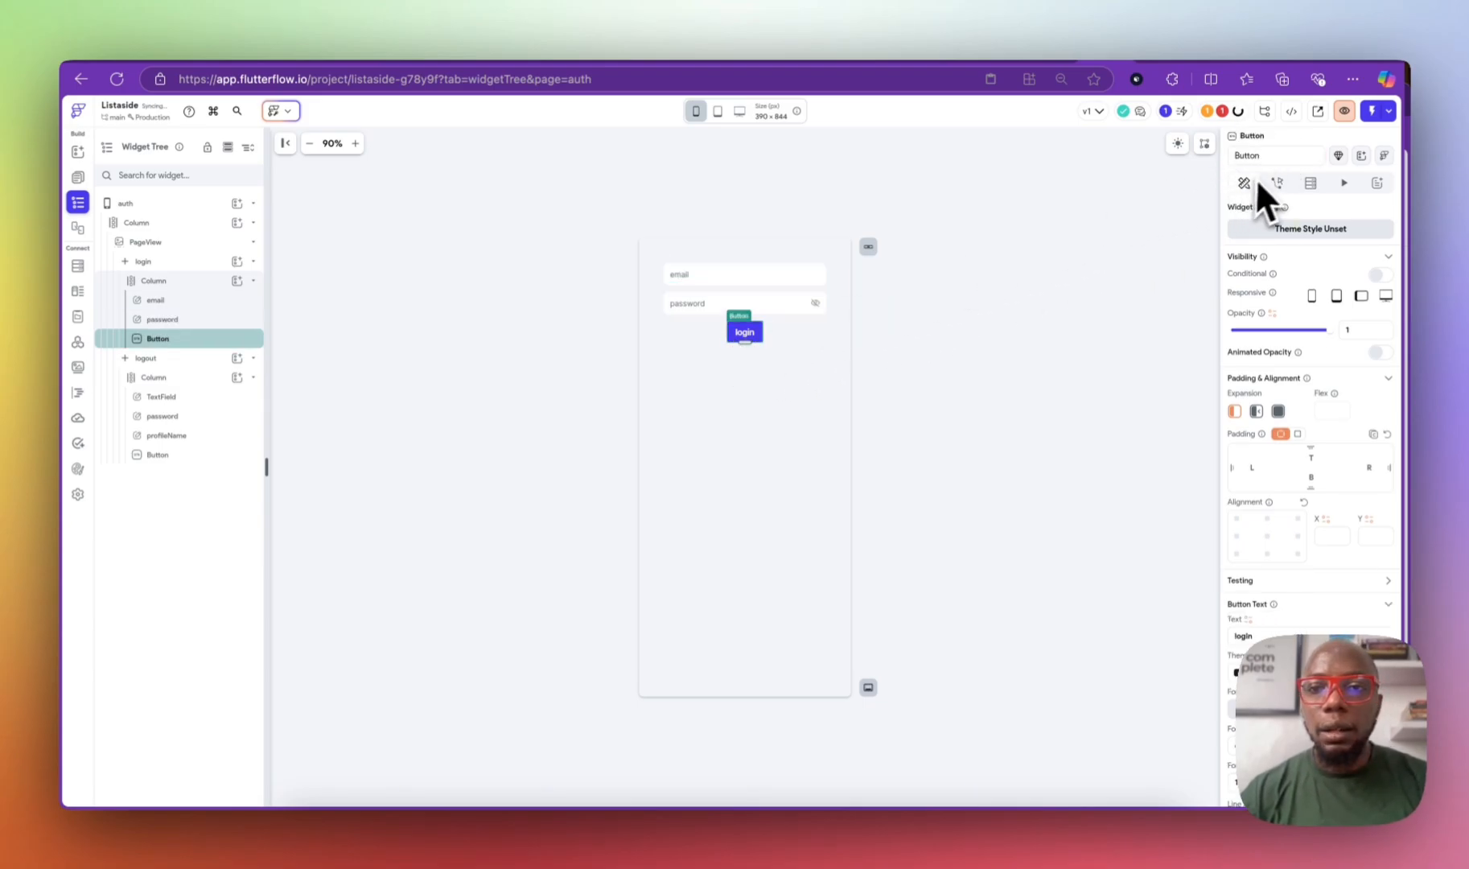
click(1277, 155)
text(log)
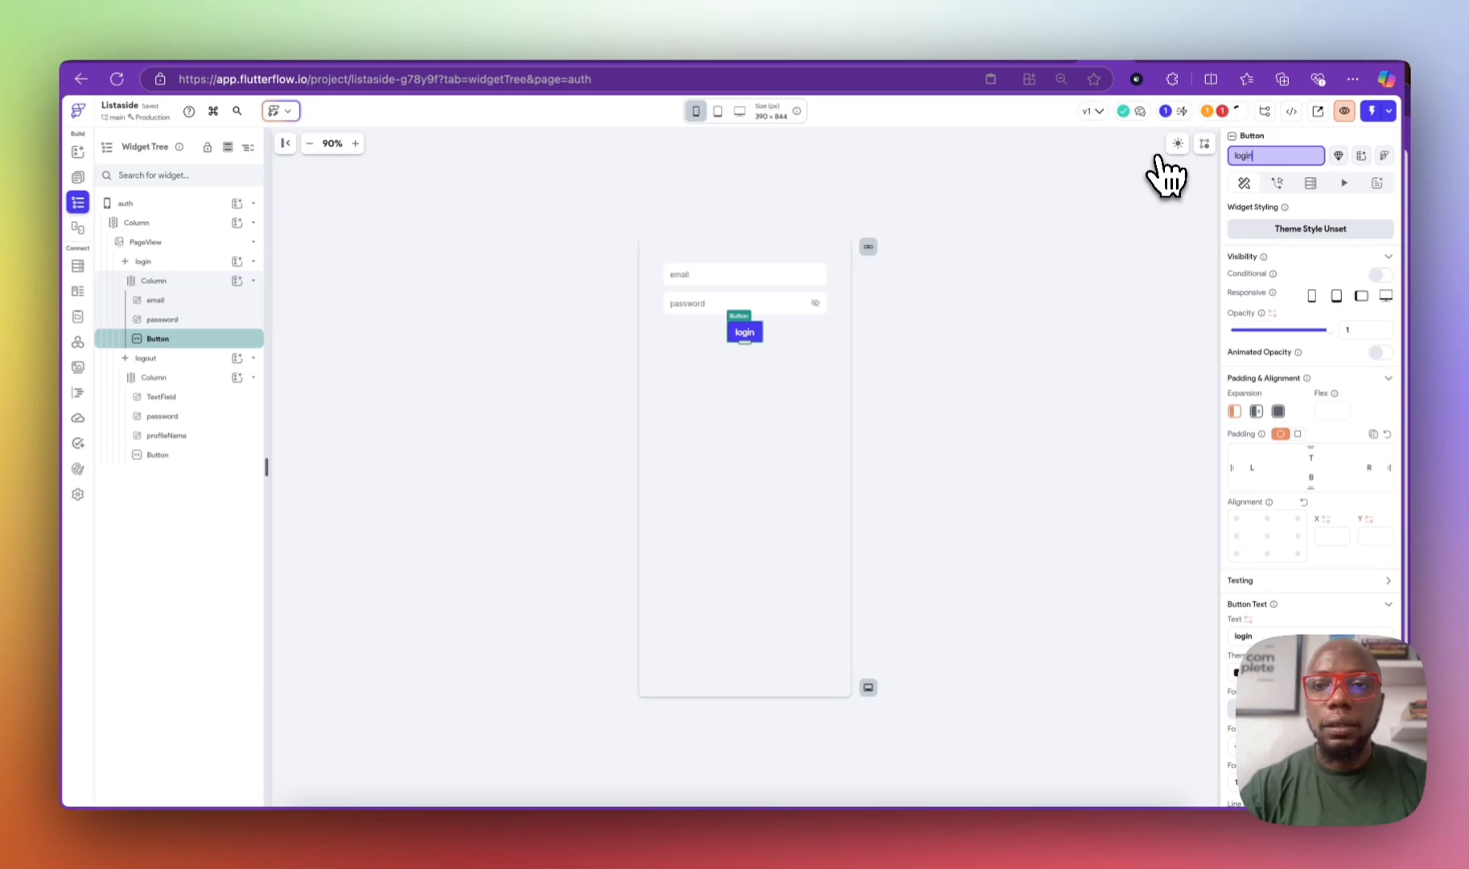
text(in)
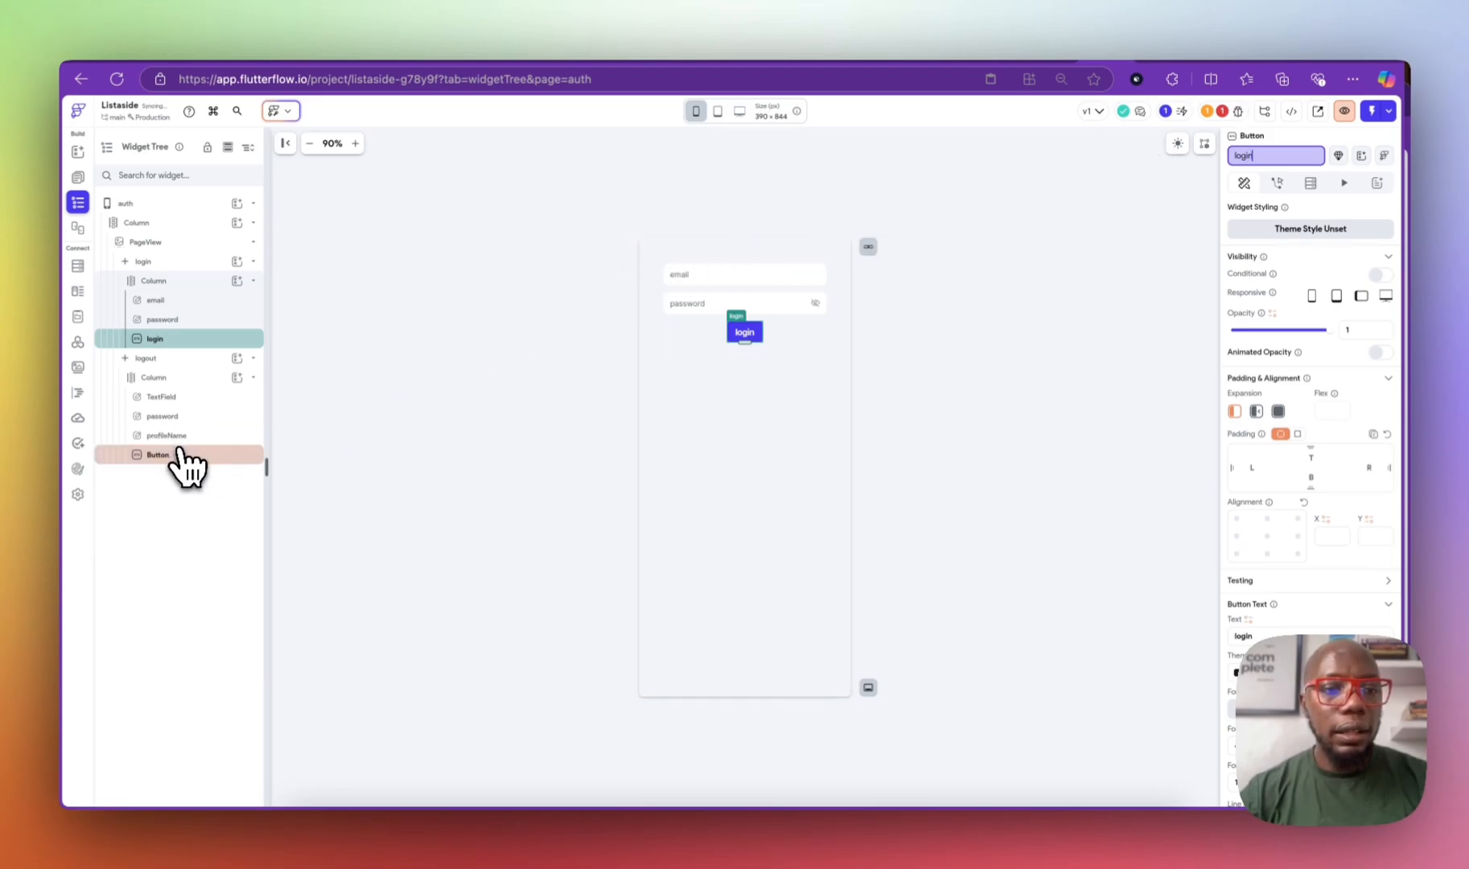
click(180, 454)
Step: Rename the sign-up button to signup and its email field to singup_email
click(1283, 156)
text(signup)
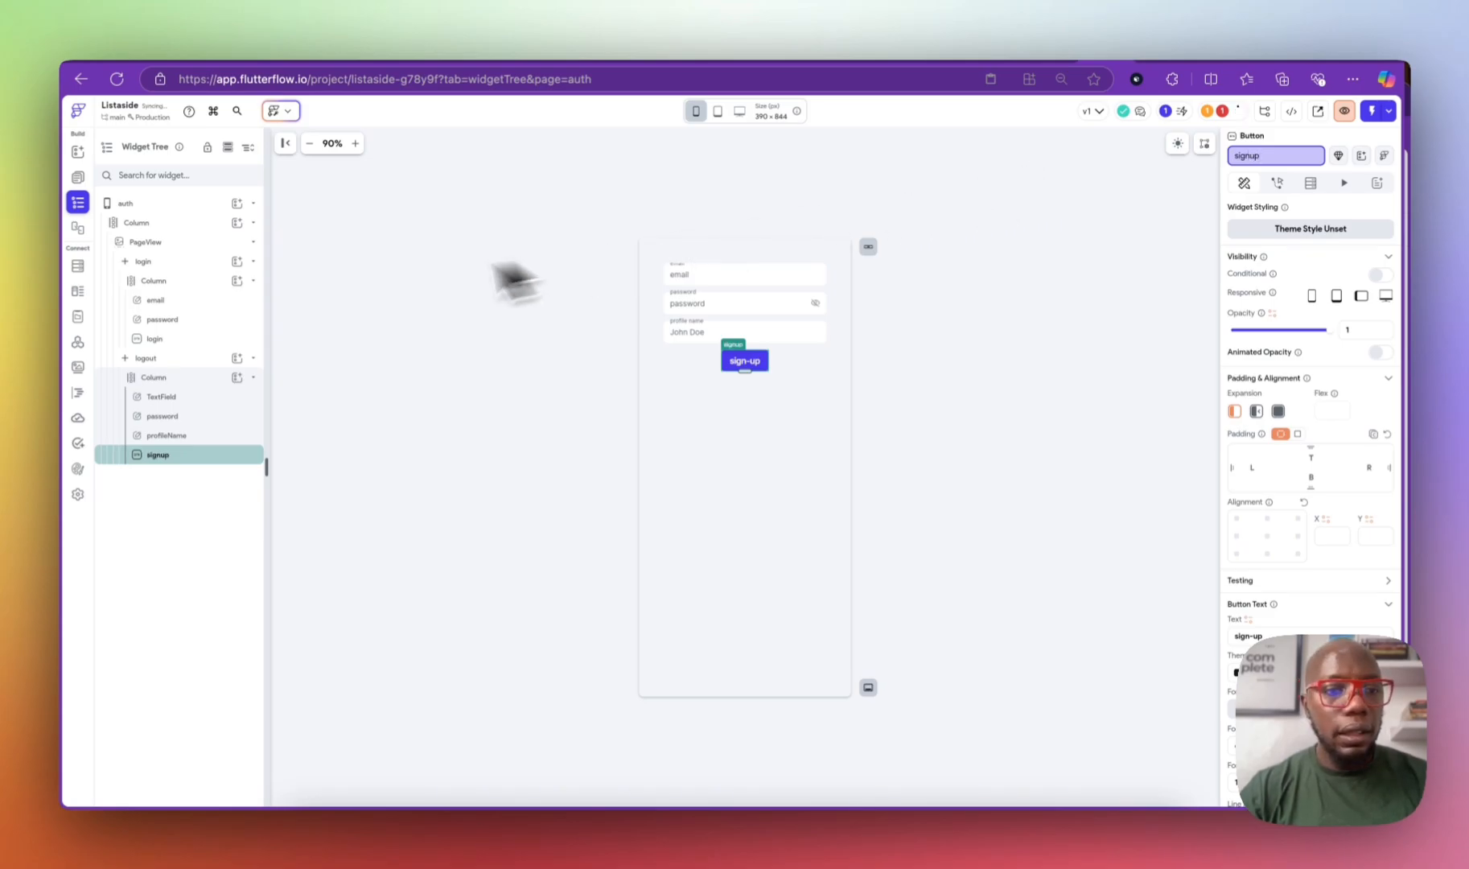
click(212, 436)
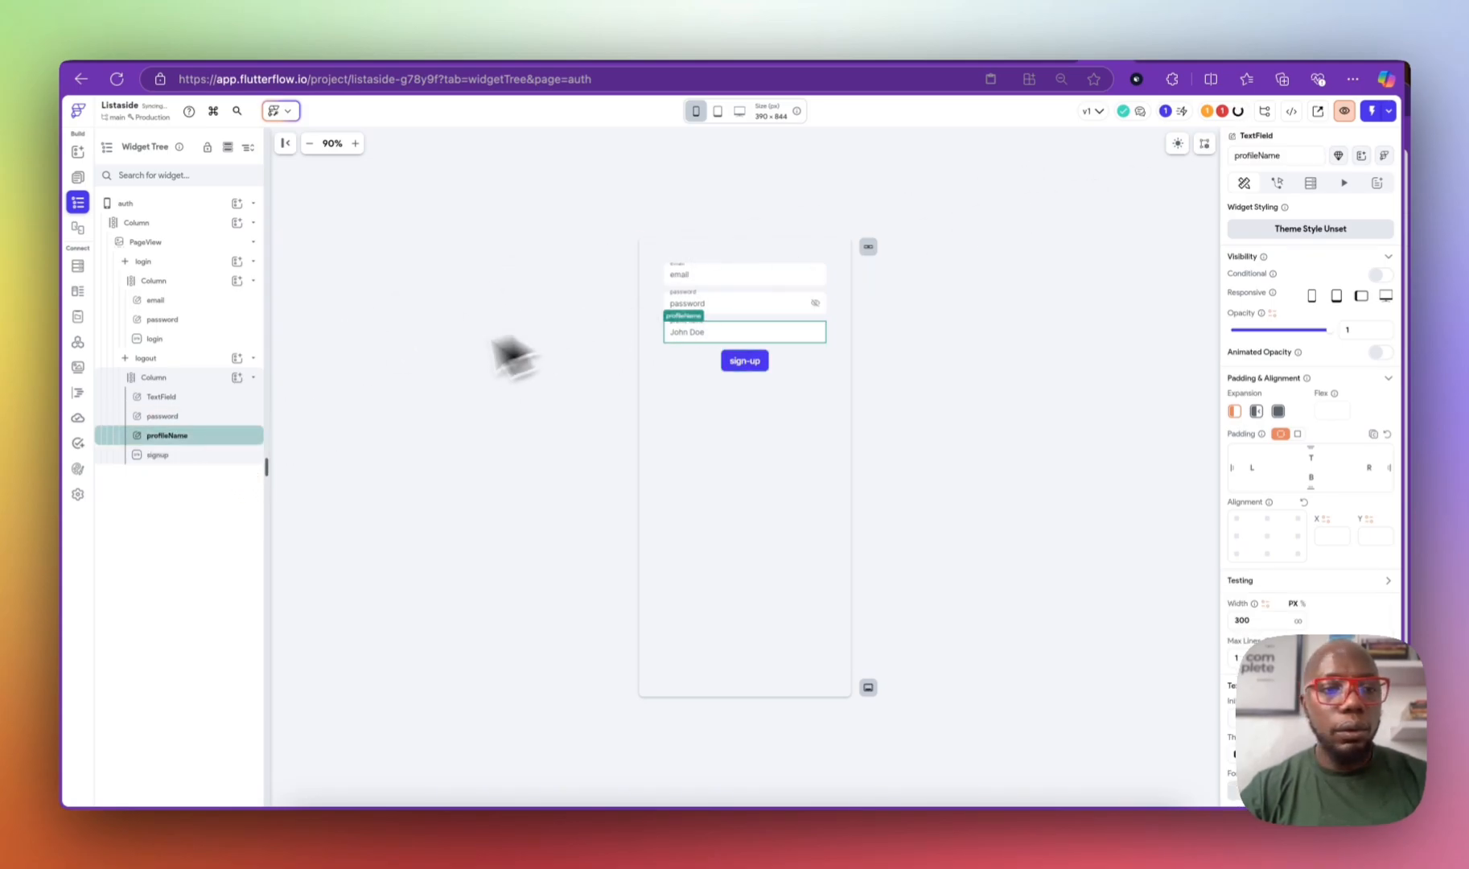
click(223, 414)
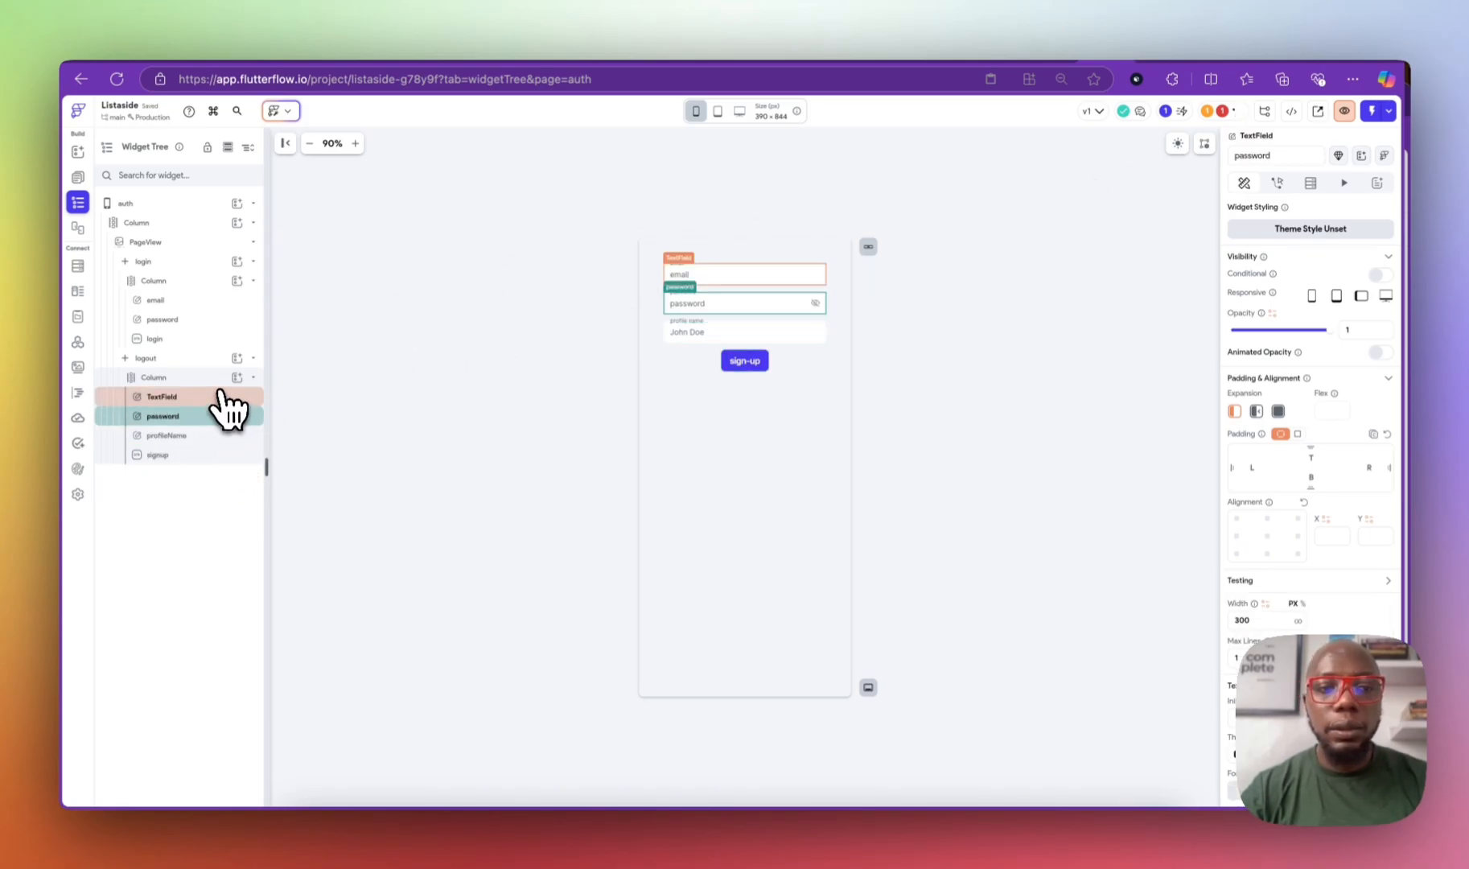
click(222, 396)
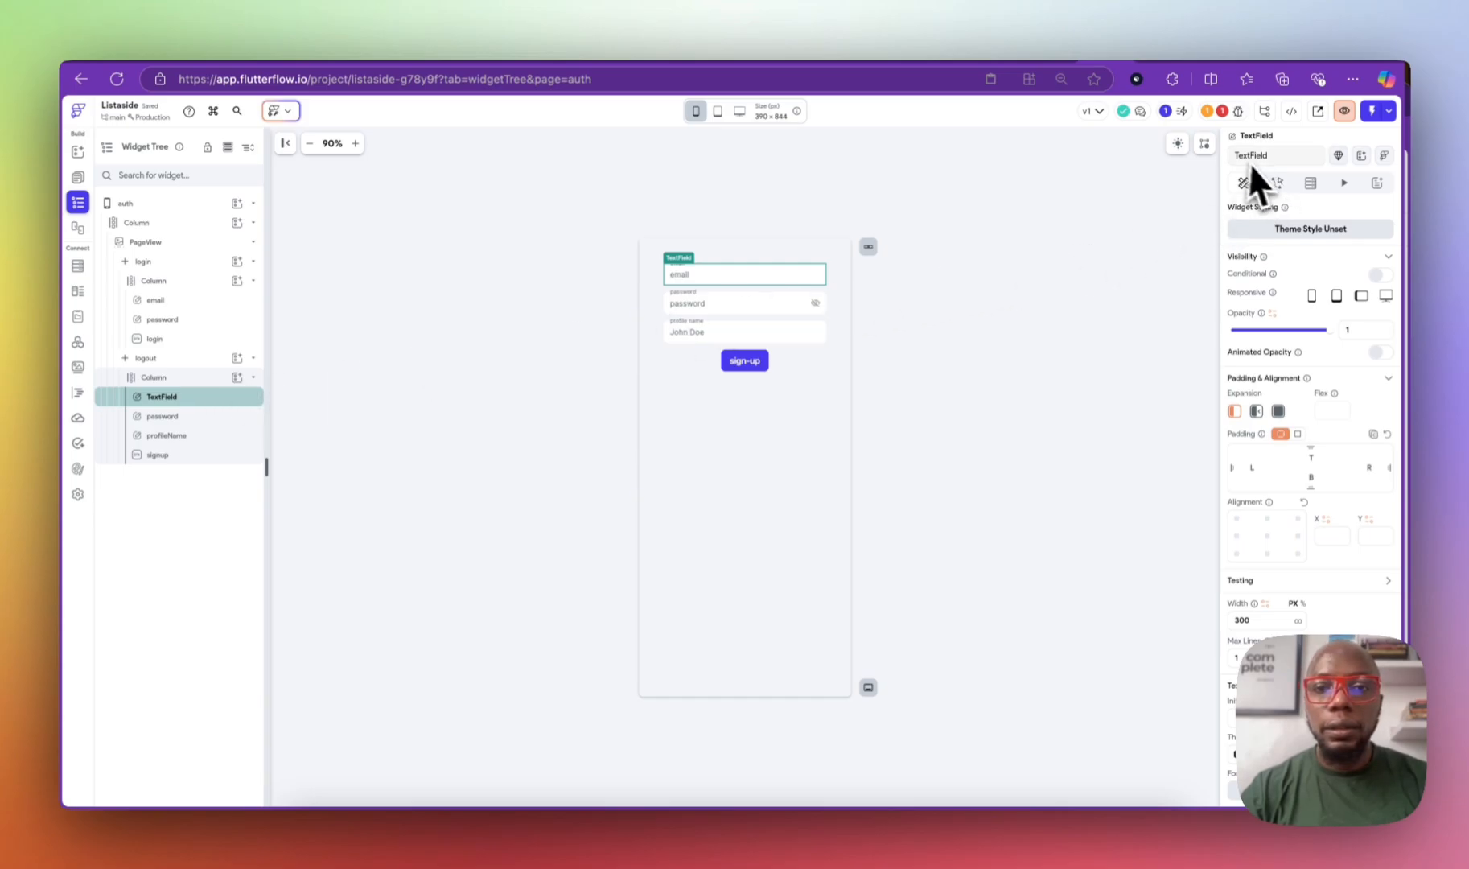
click(1281, 155)
text(singup_email)
key(Return)
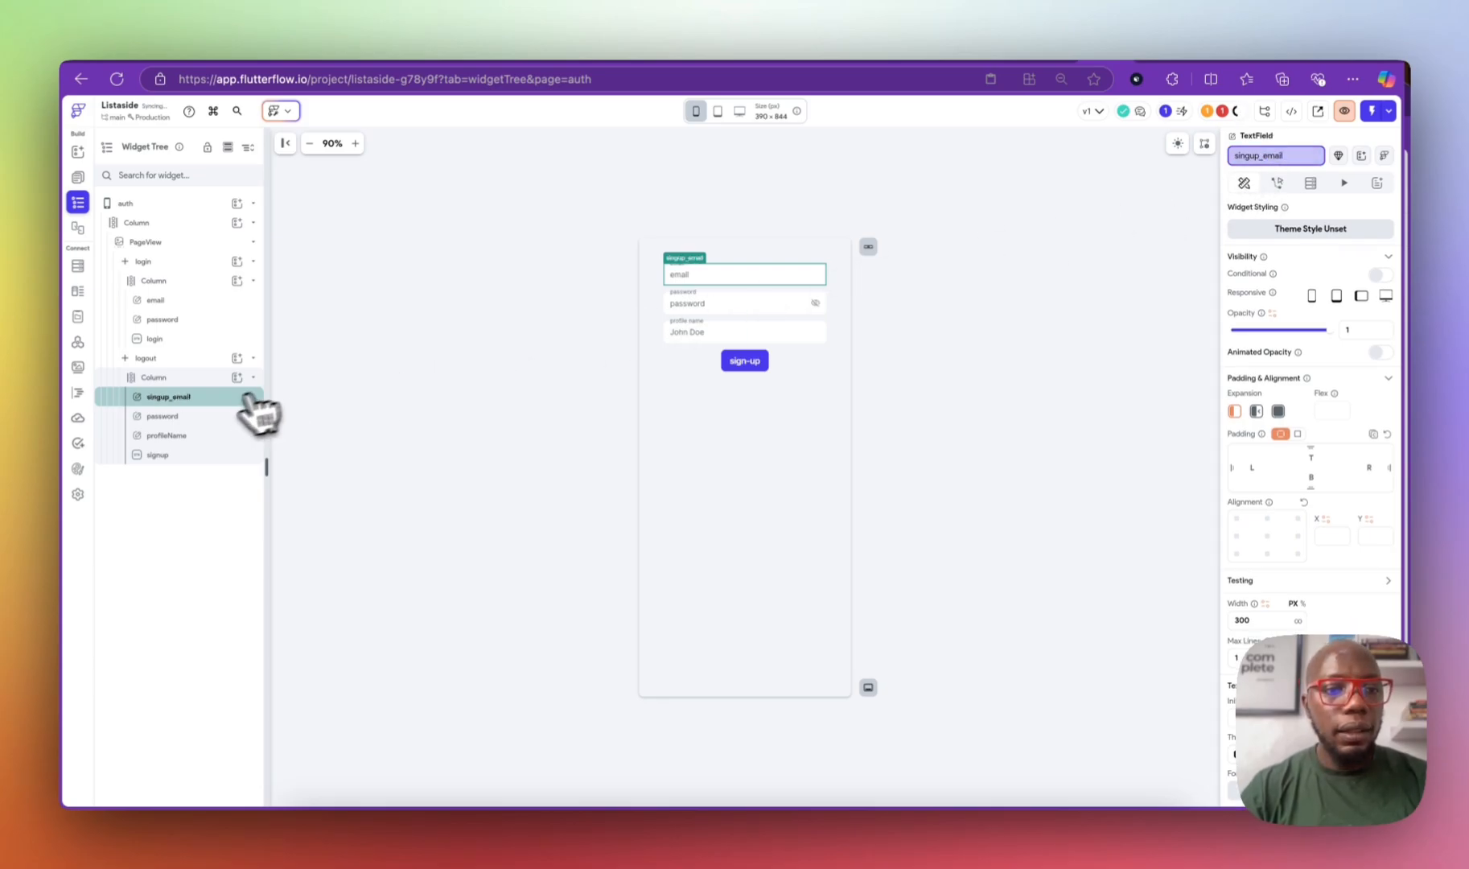
Step: Rename the sign-up password field to signup_password
click(201, 416)
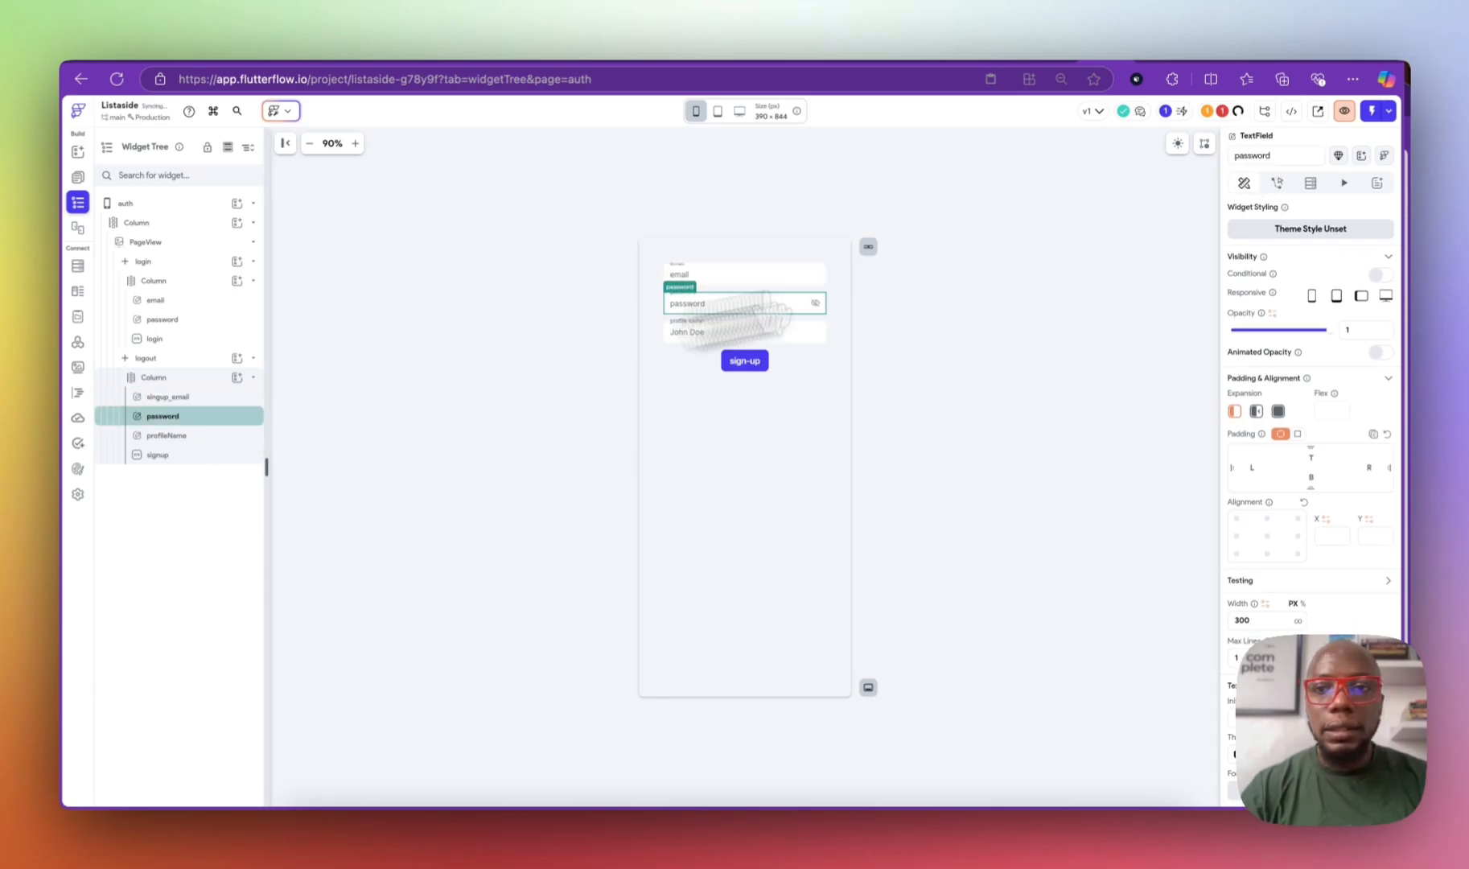
double_click(1232, 156)
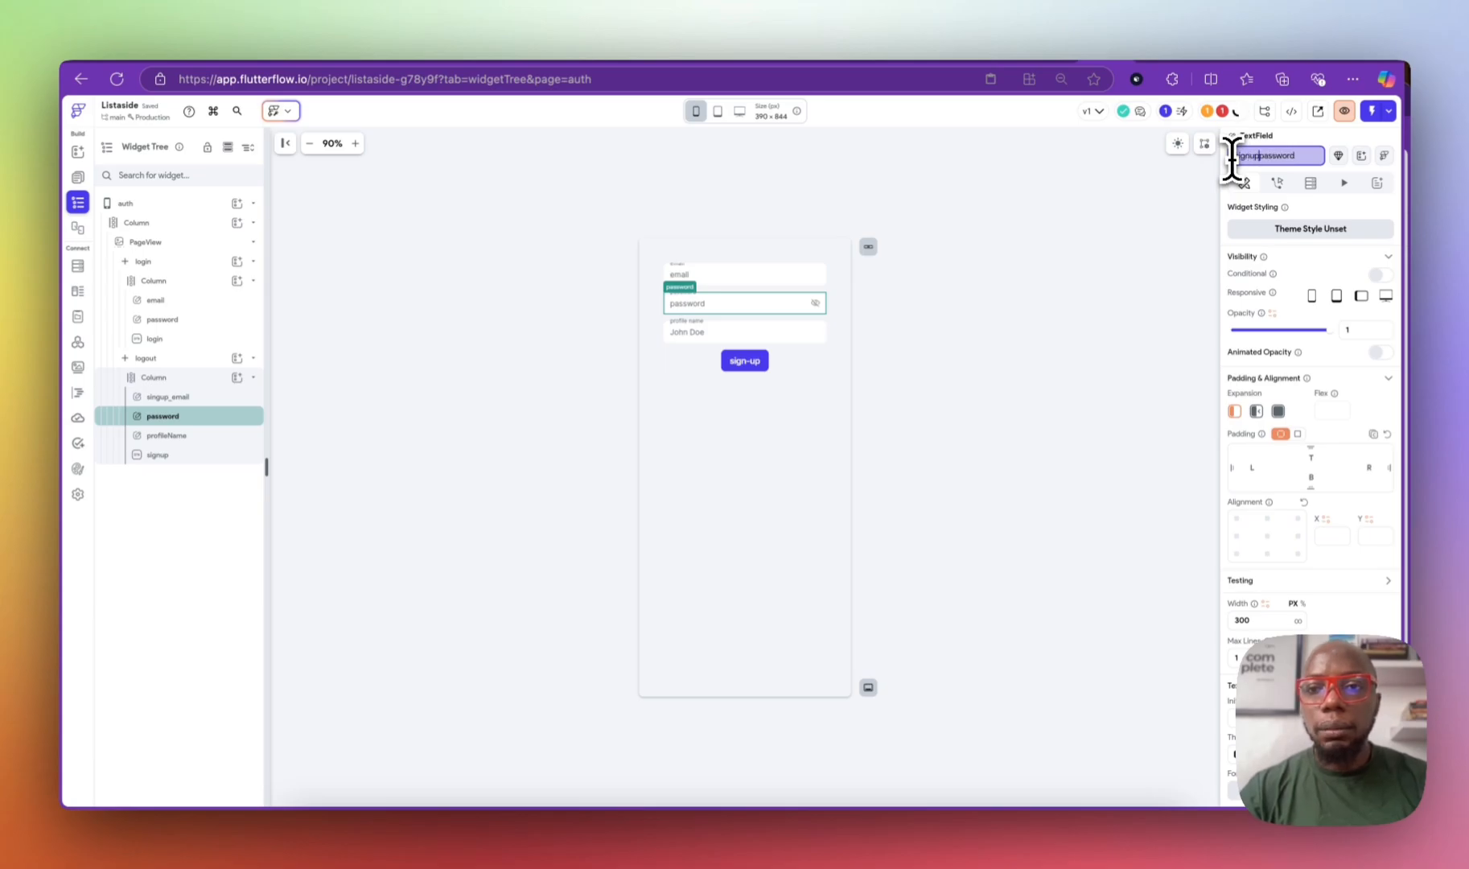
text(signup)
key(Return)
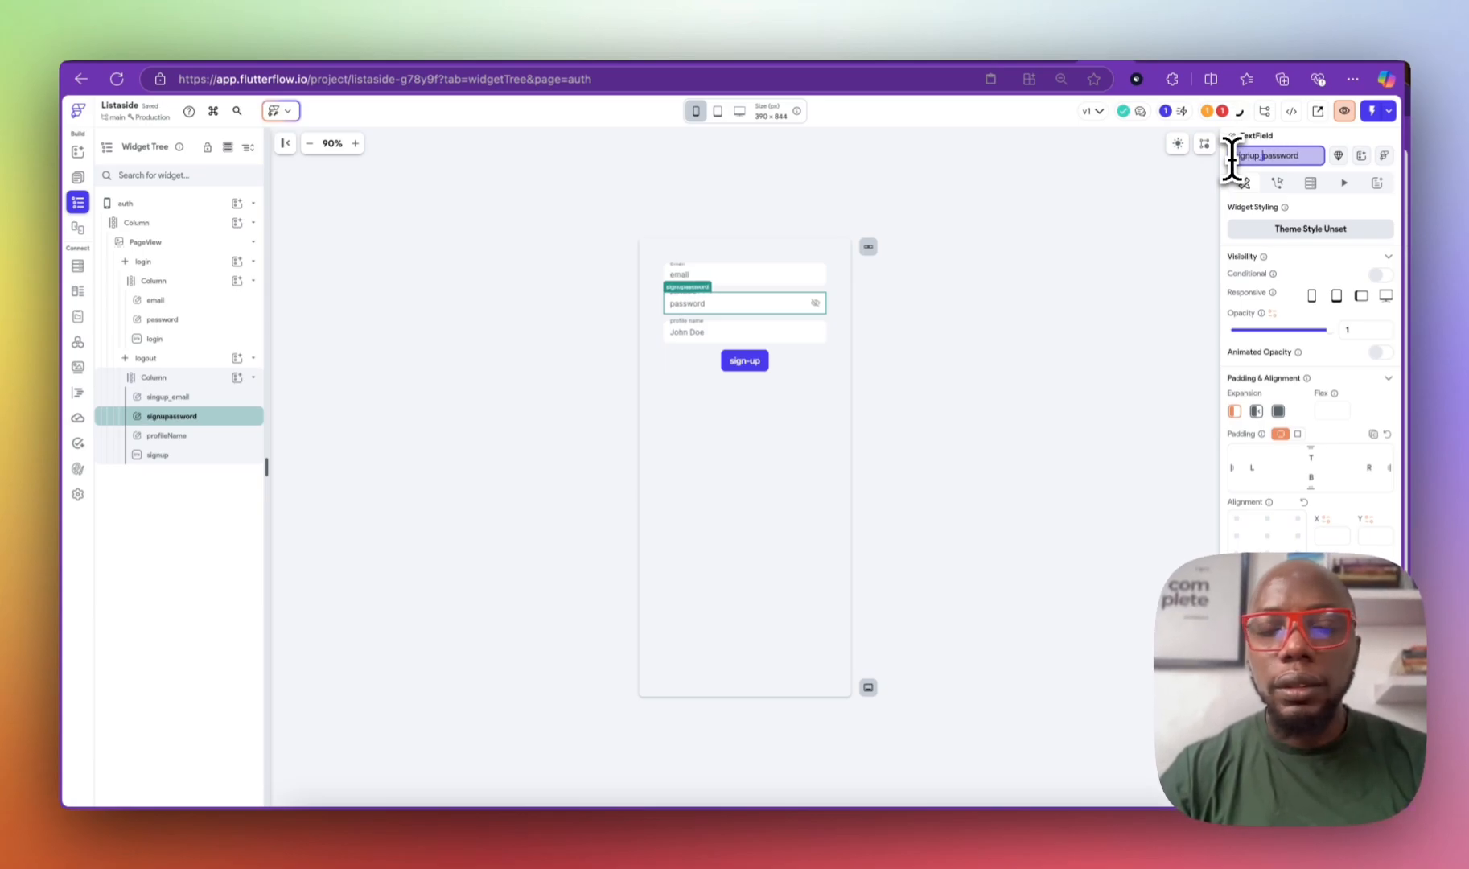
key(Return)
click(217, 435)
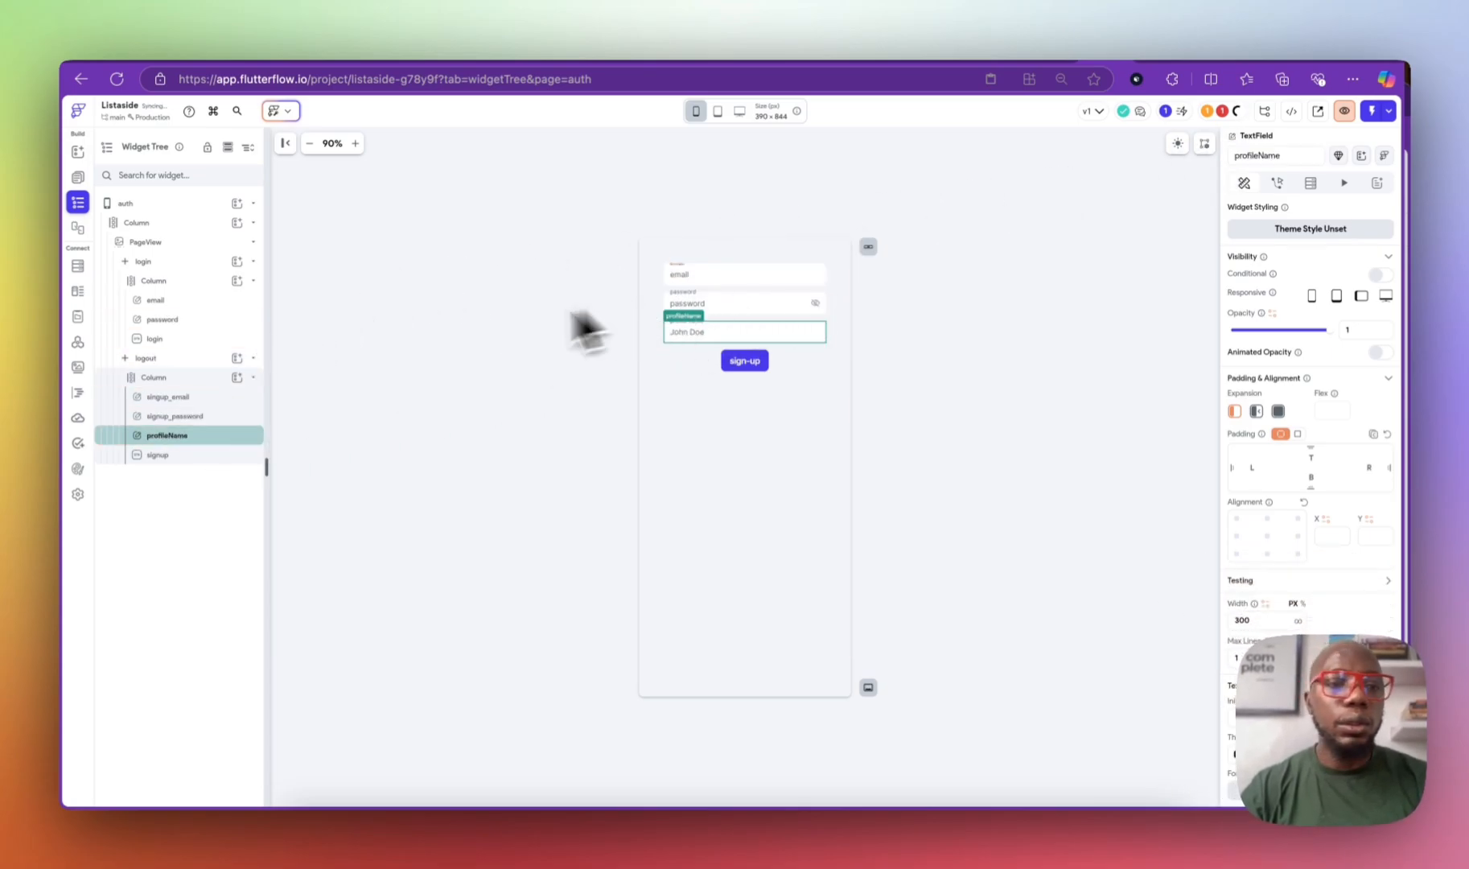
click(193, 455)
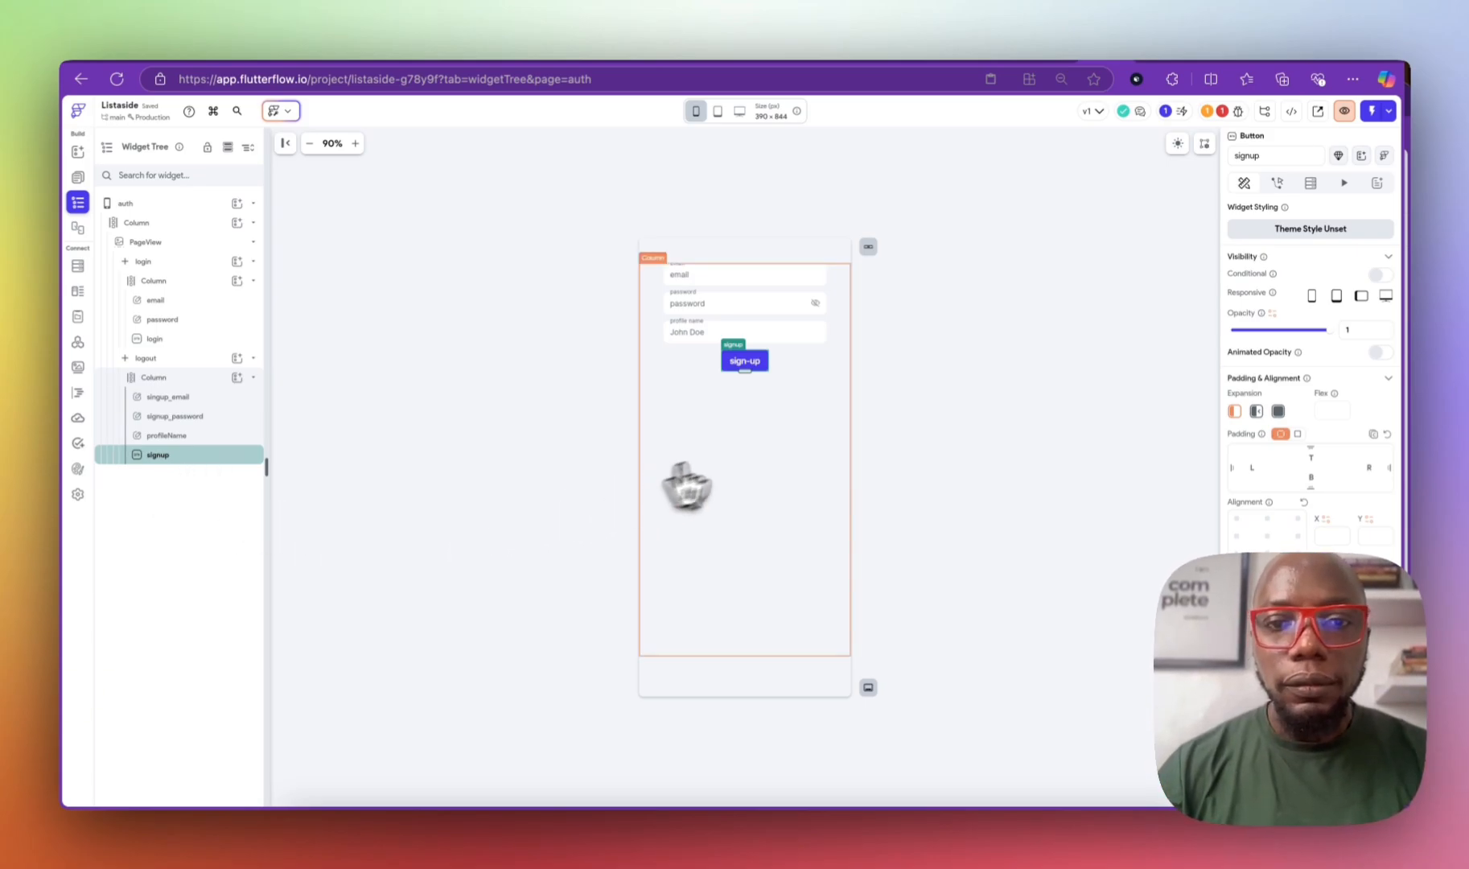
Step: Resolve the page-name issue by renaming the auth page to auth_signup
click(1222, 114)
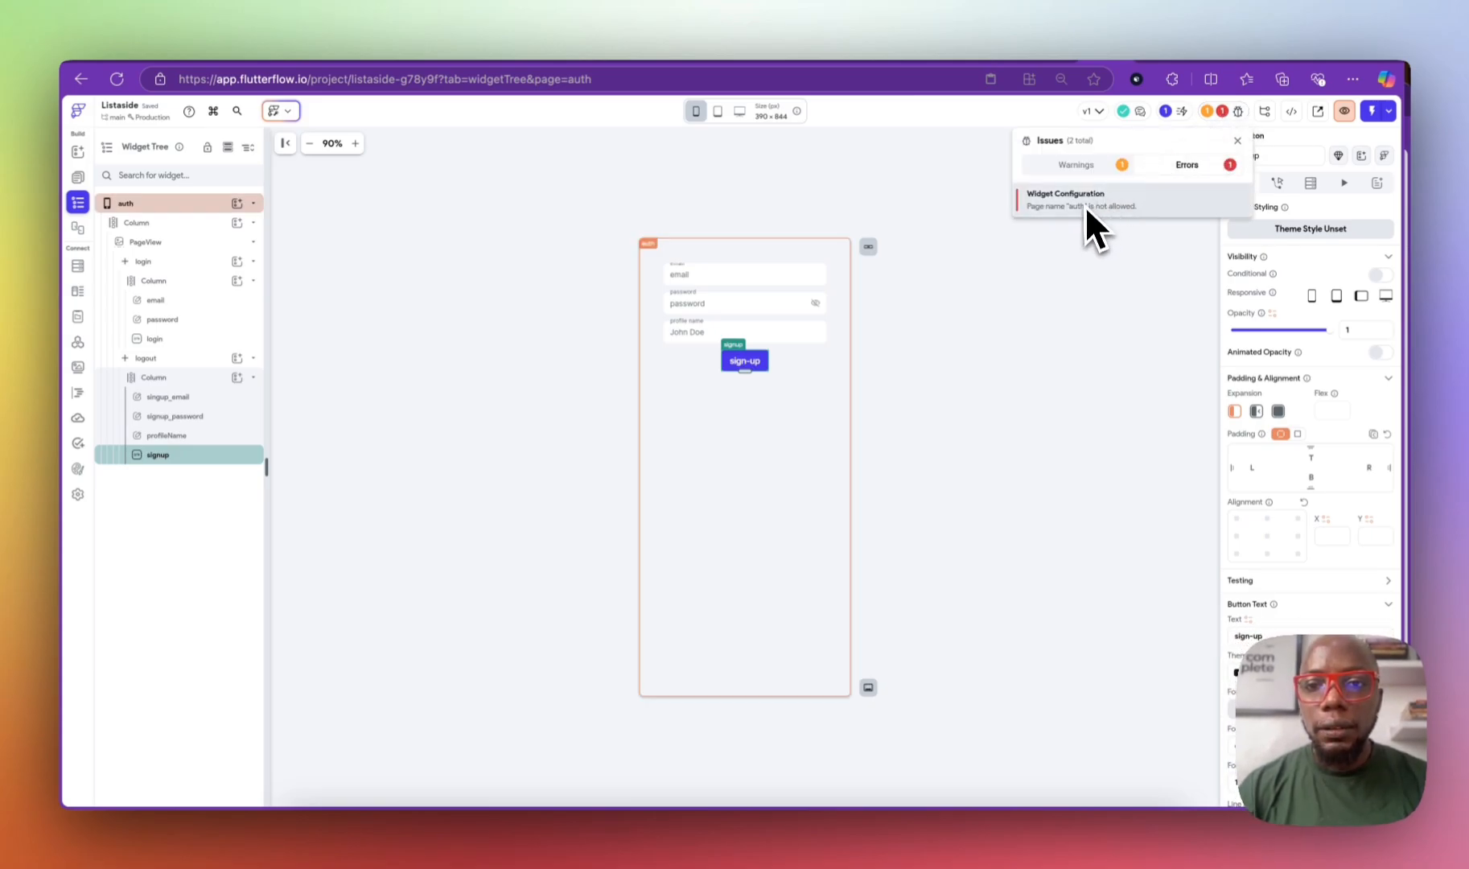
click(1064, 201)
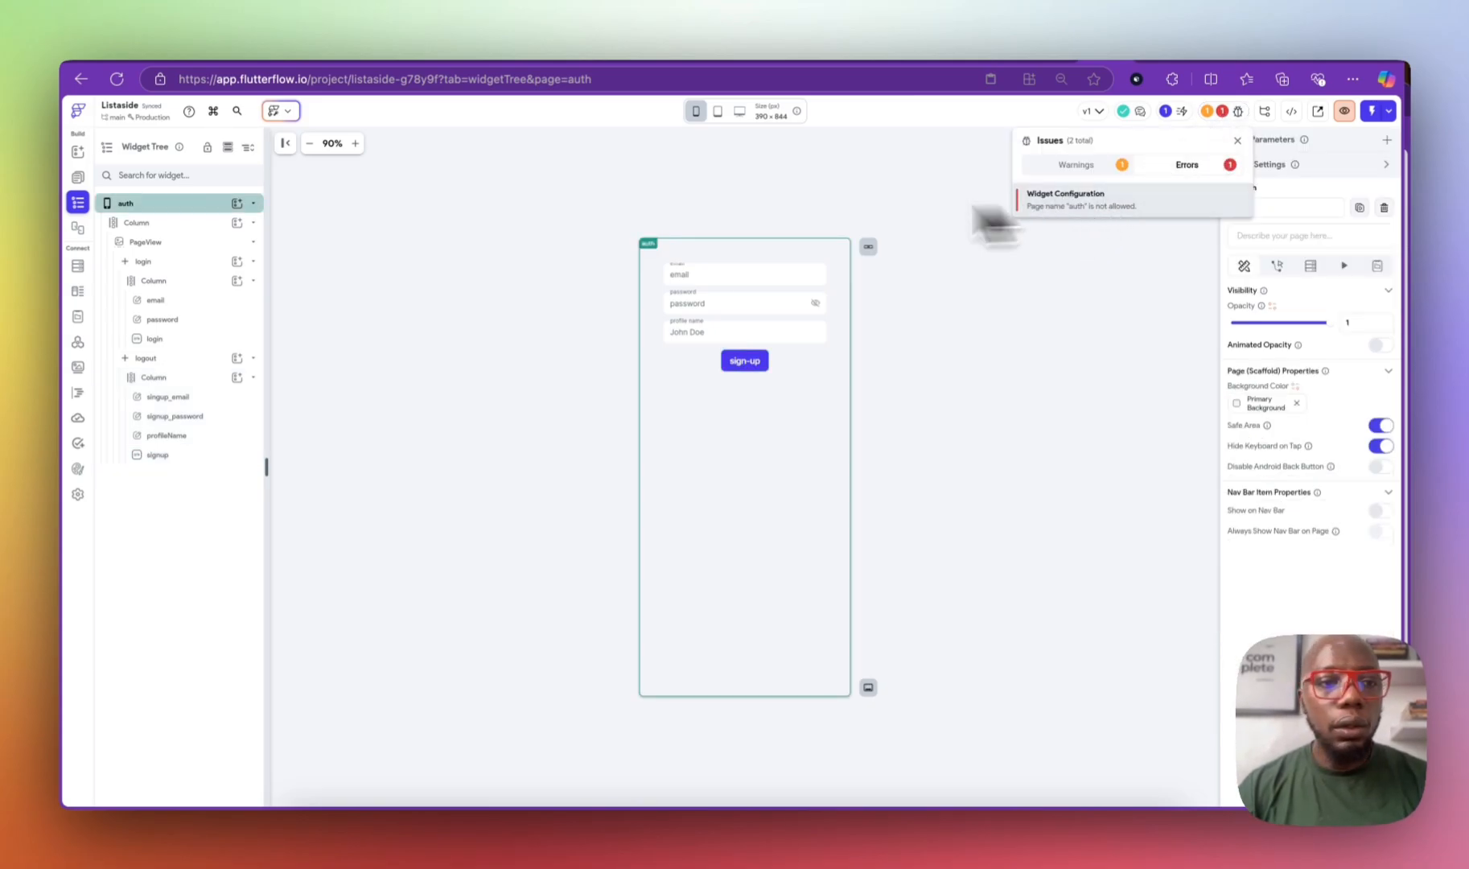
click(167, 202)
click(142, 204)
key(BackSpace)
text(auth_signup)
key(Return)
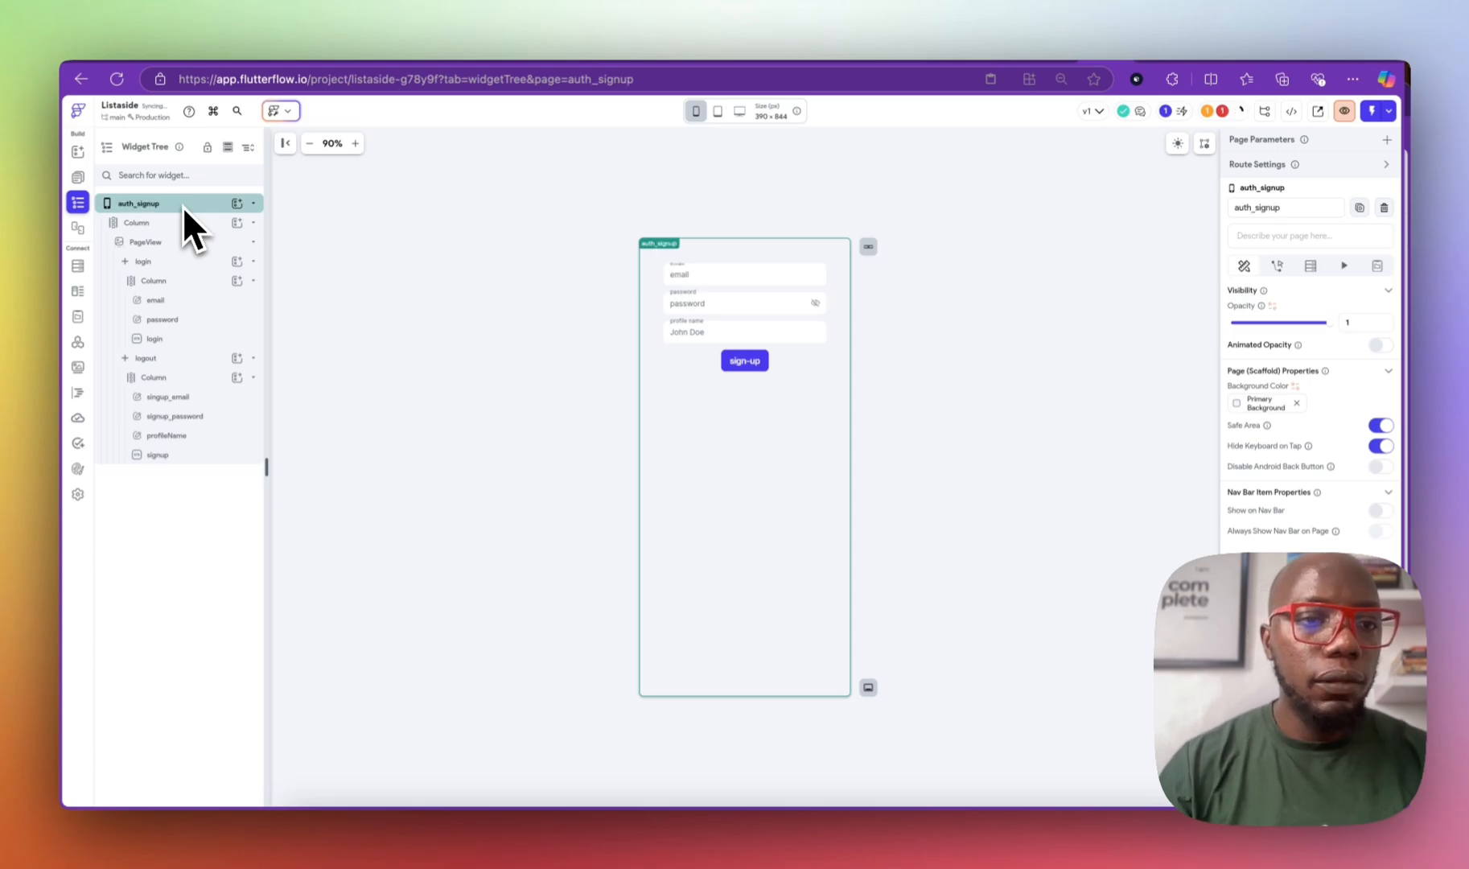
click(514, 299)
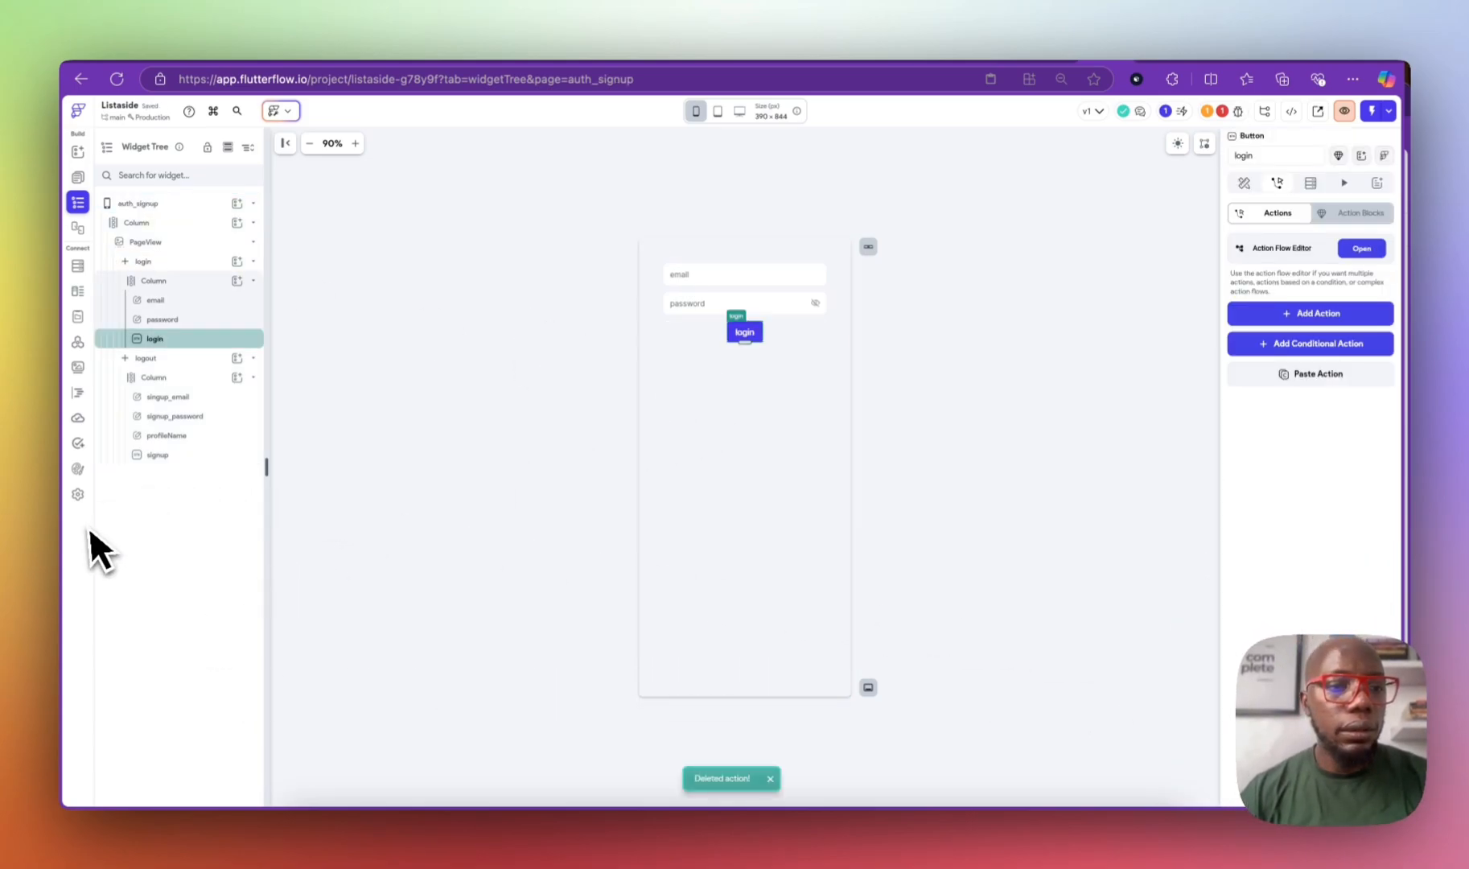
click(80, 500)
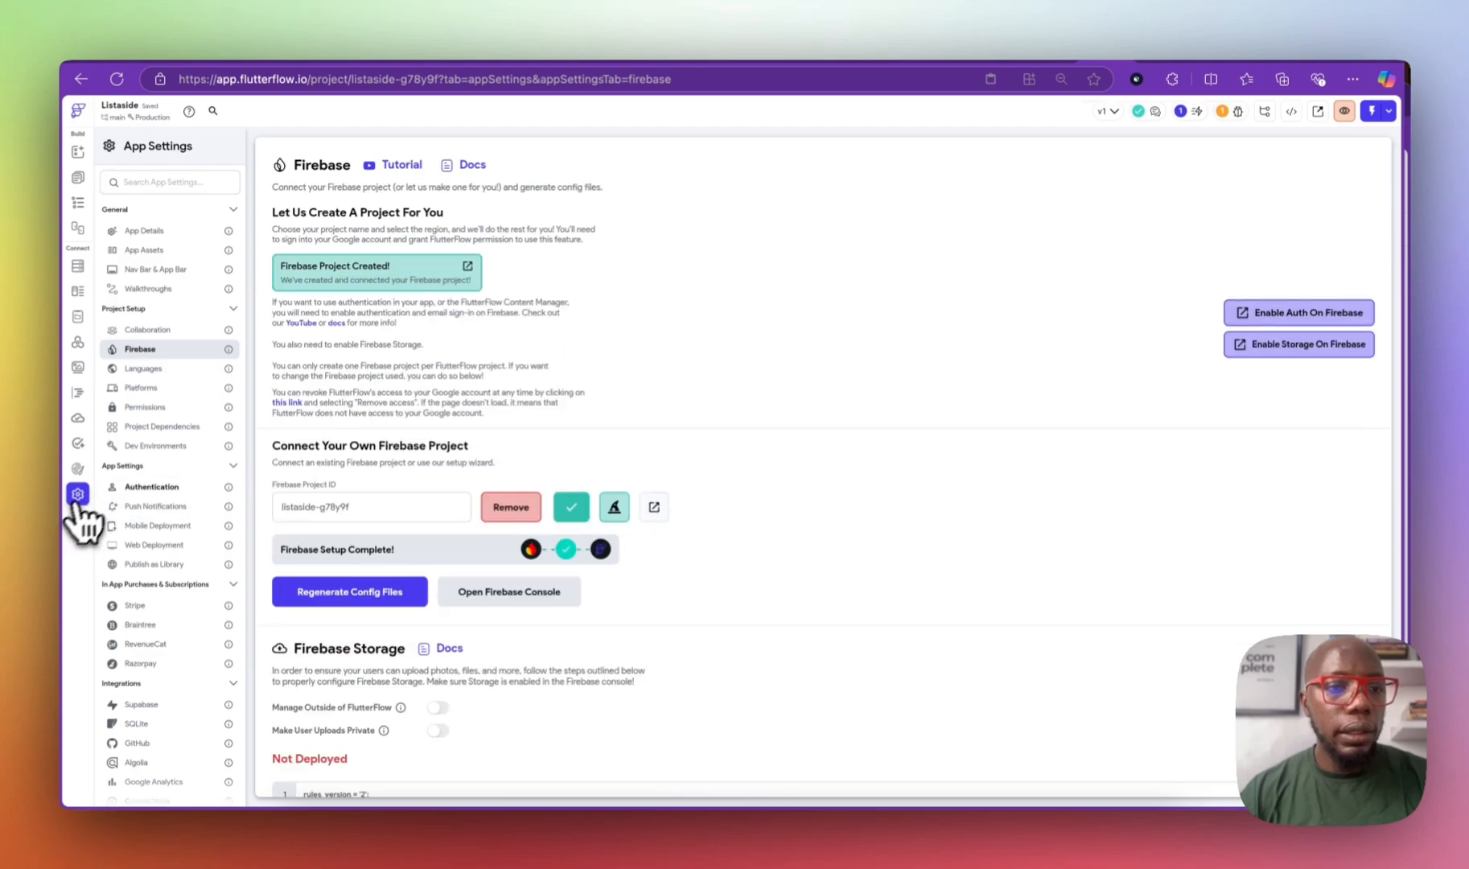
Step: Enable Firebase authentication with HomePage as entry page and auth_signup as logged-in page
click(155, 232)
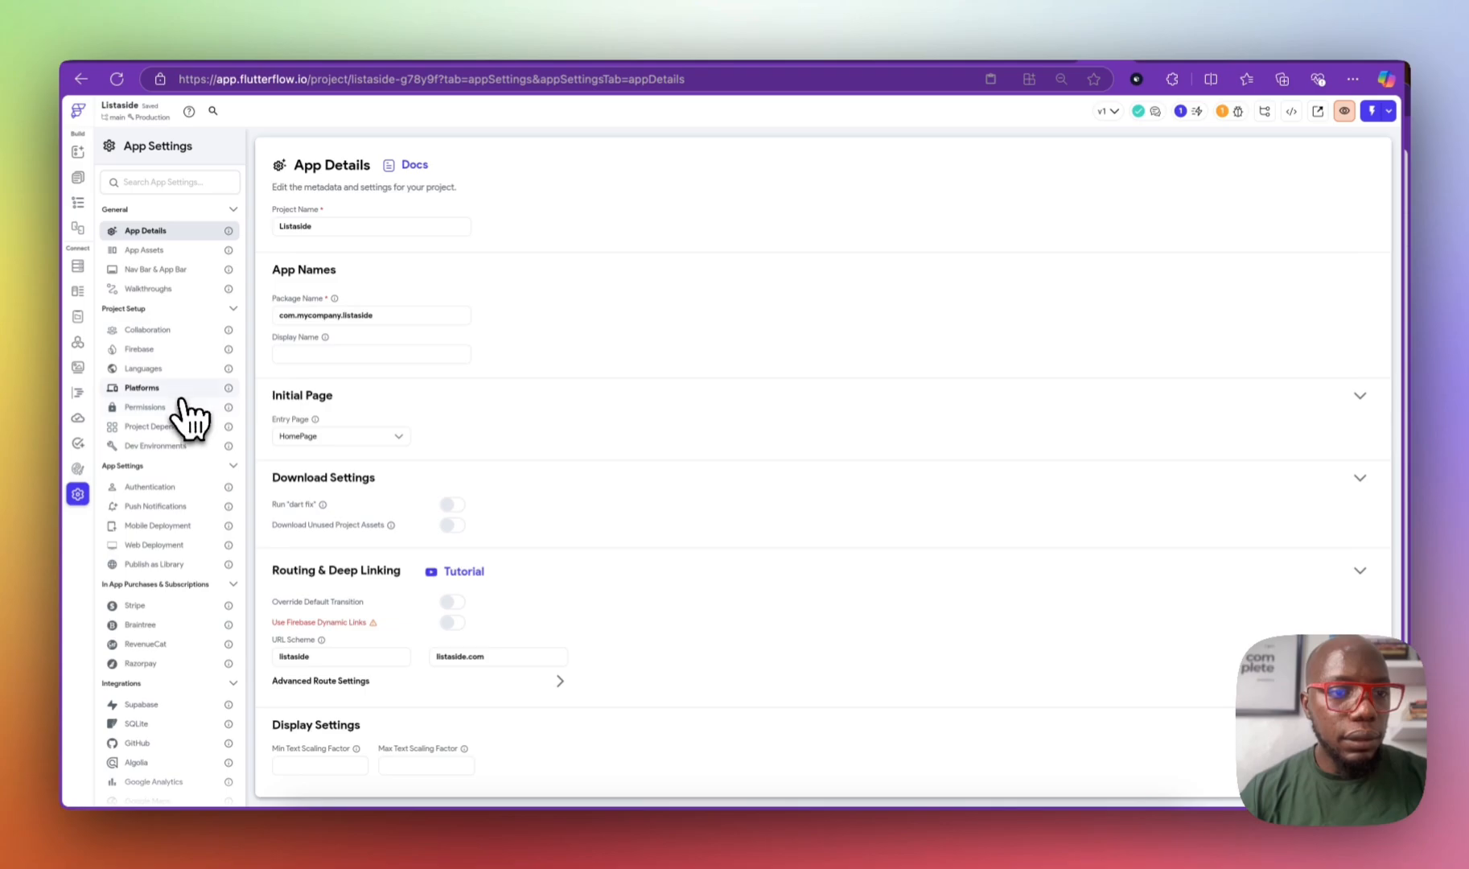
click(185, 352)
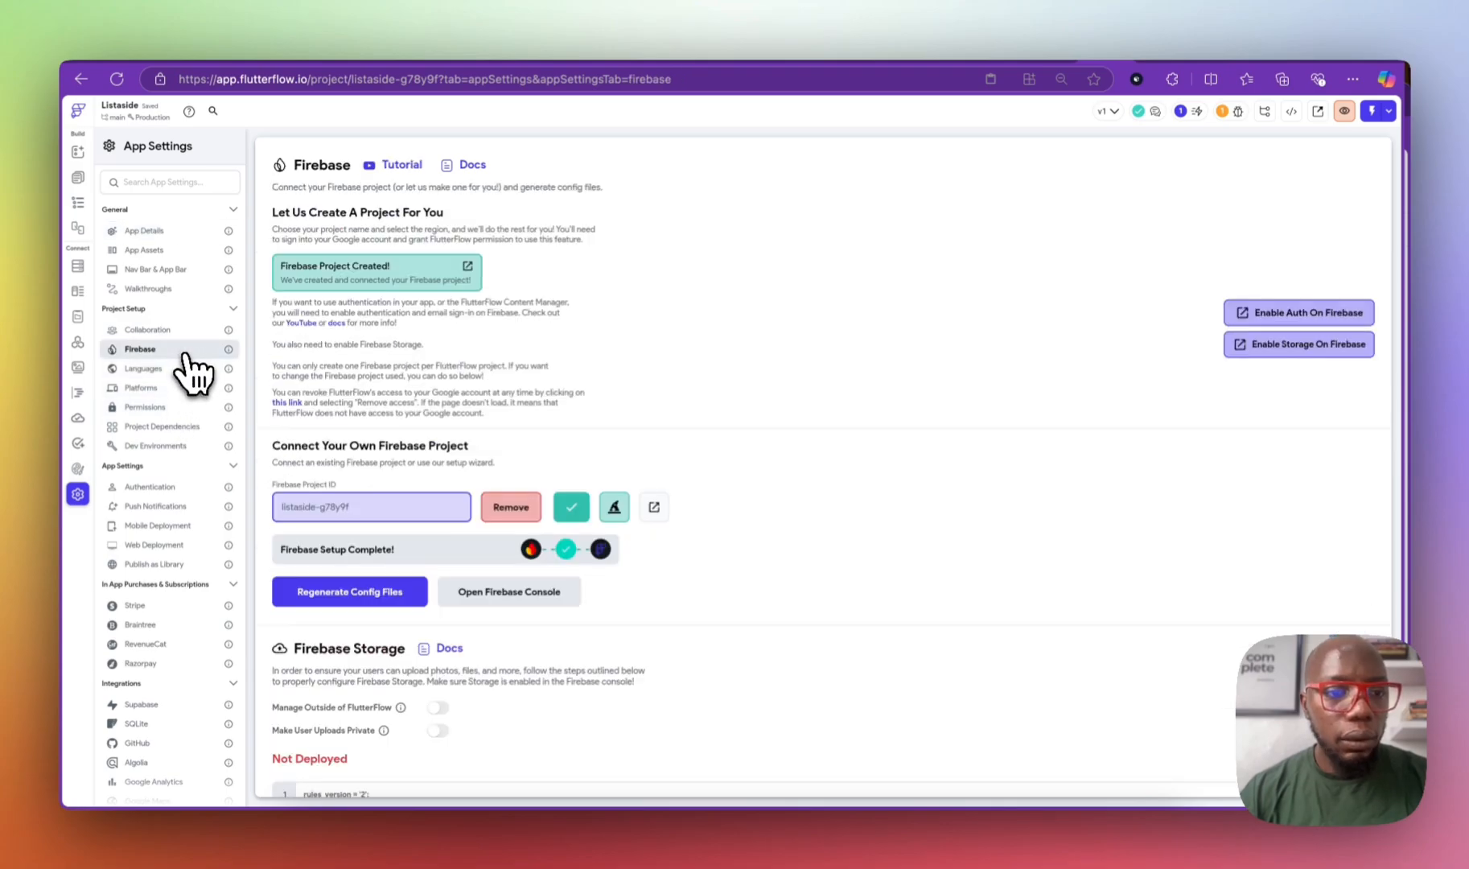
click(185, 486)
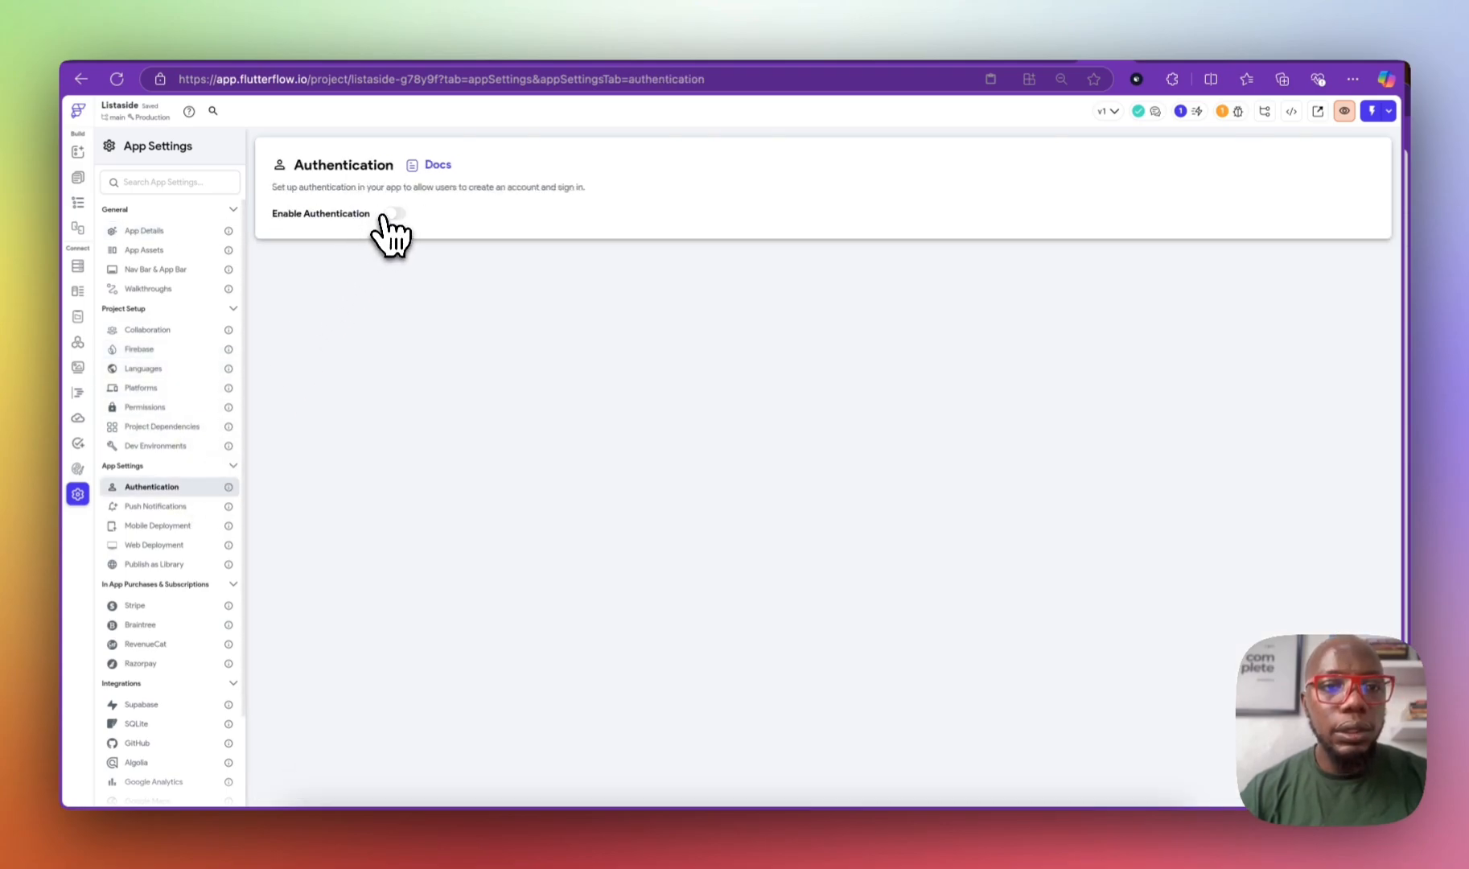
click(394, 214)
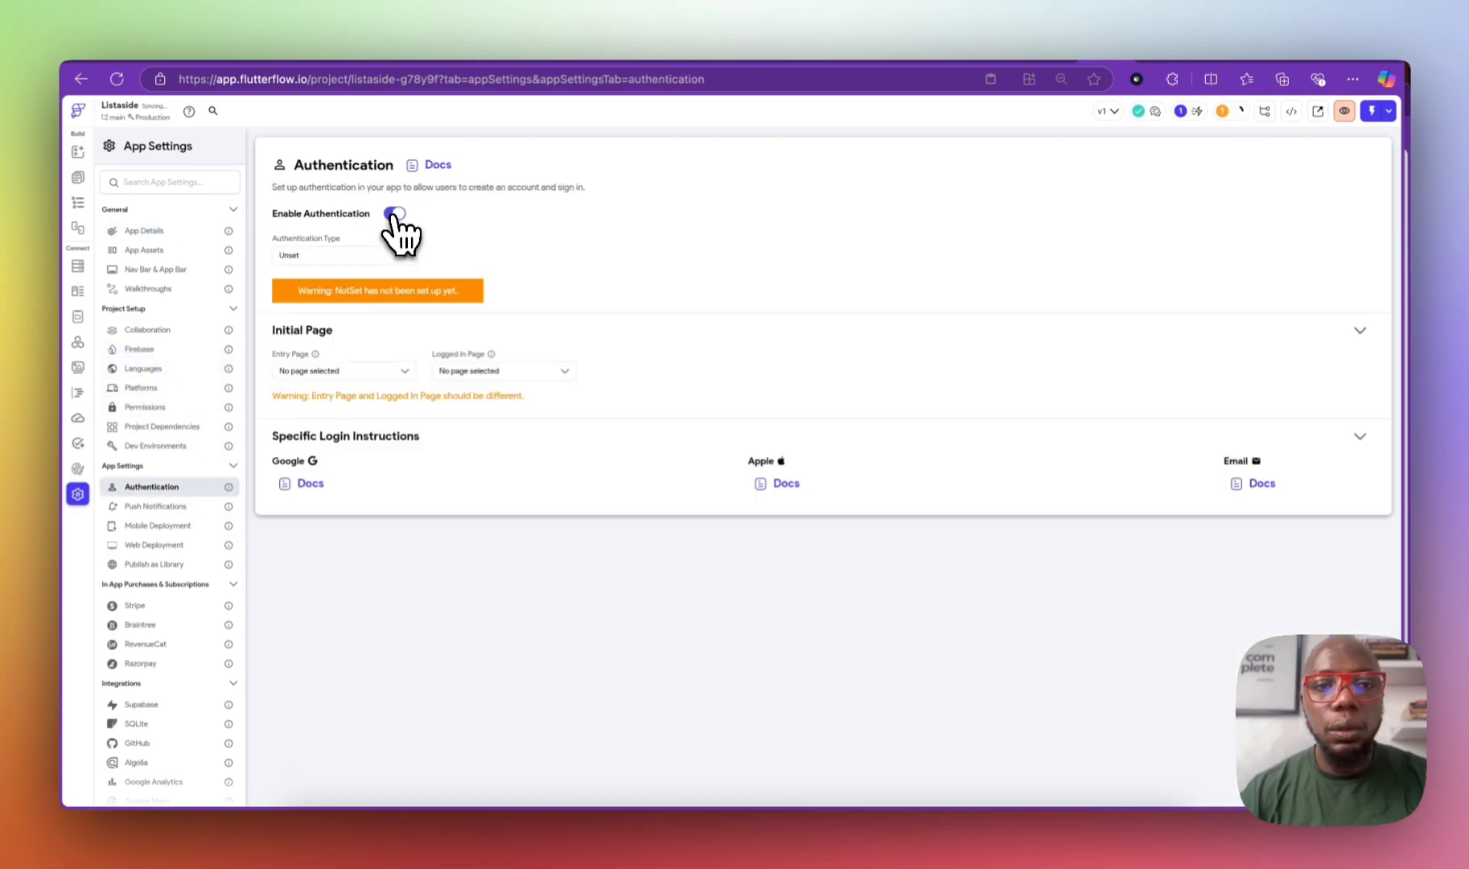
click(336, 370)
click(342, 397)
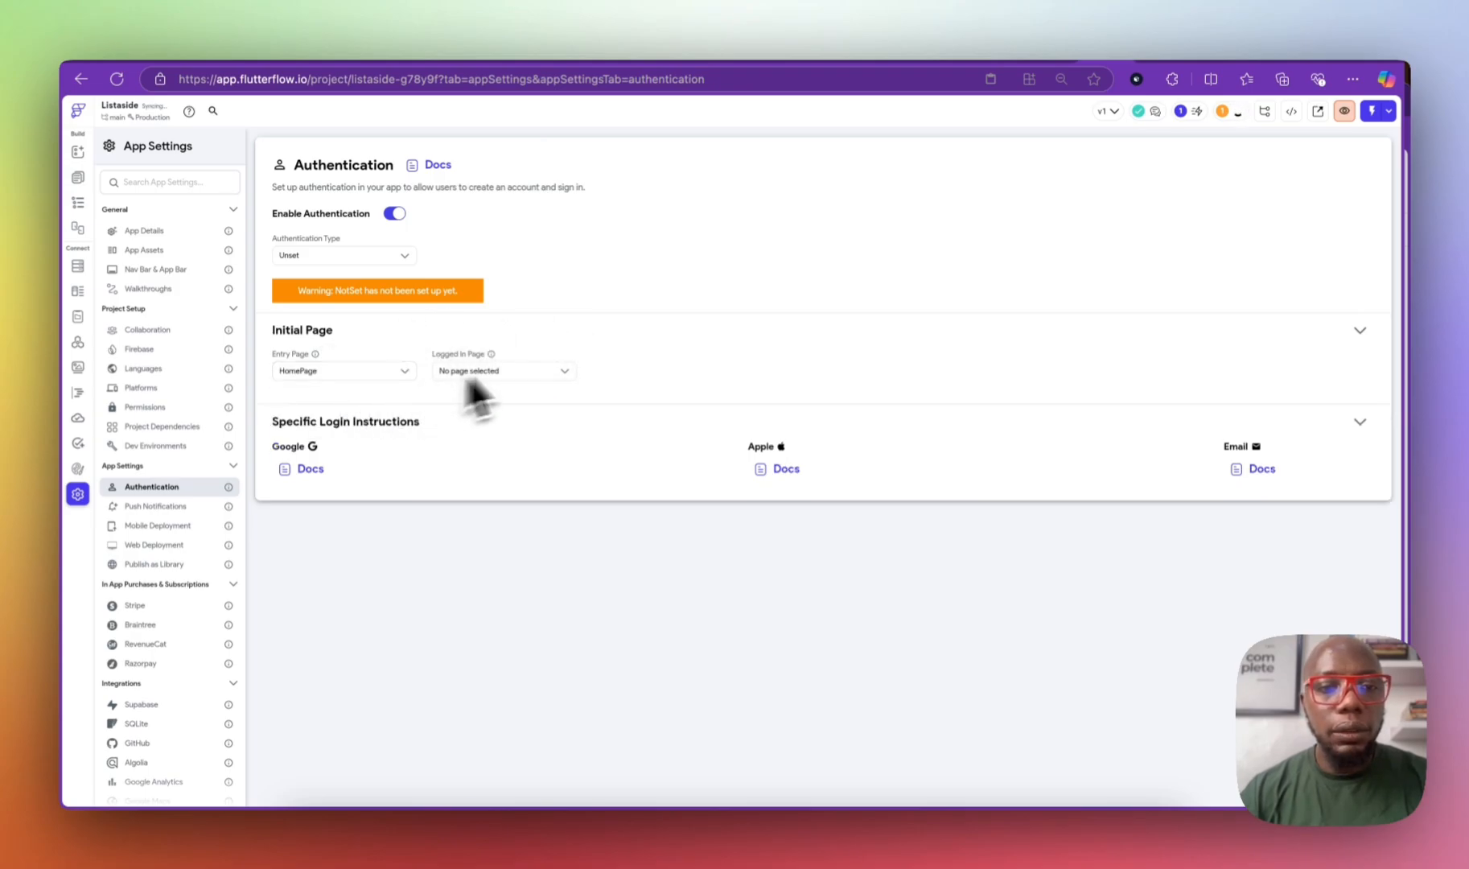
click(542, 370)
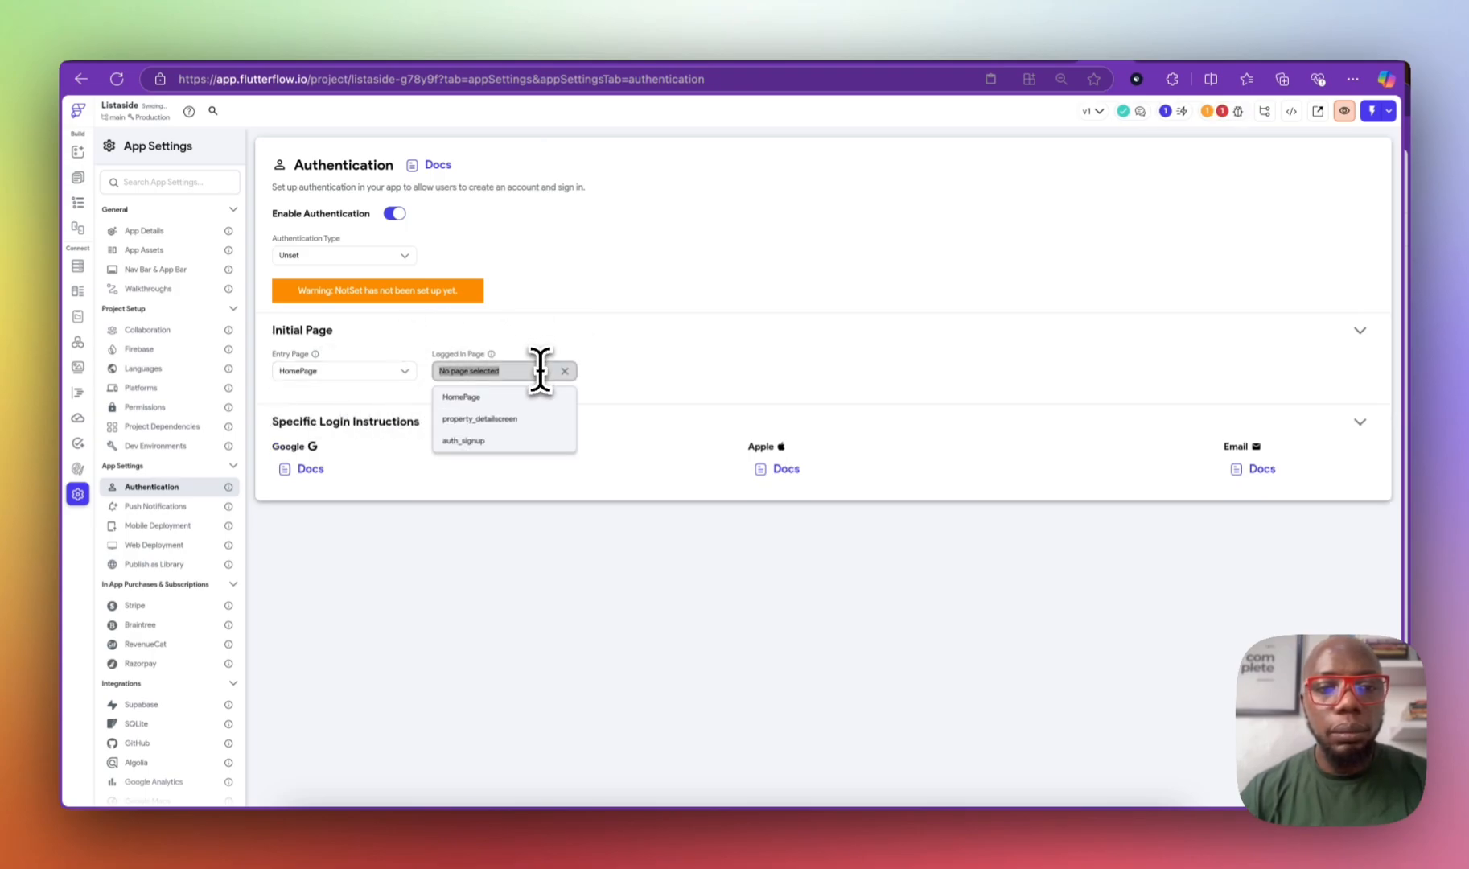
click(519, 441)
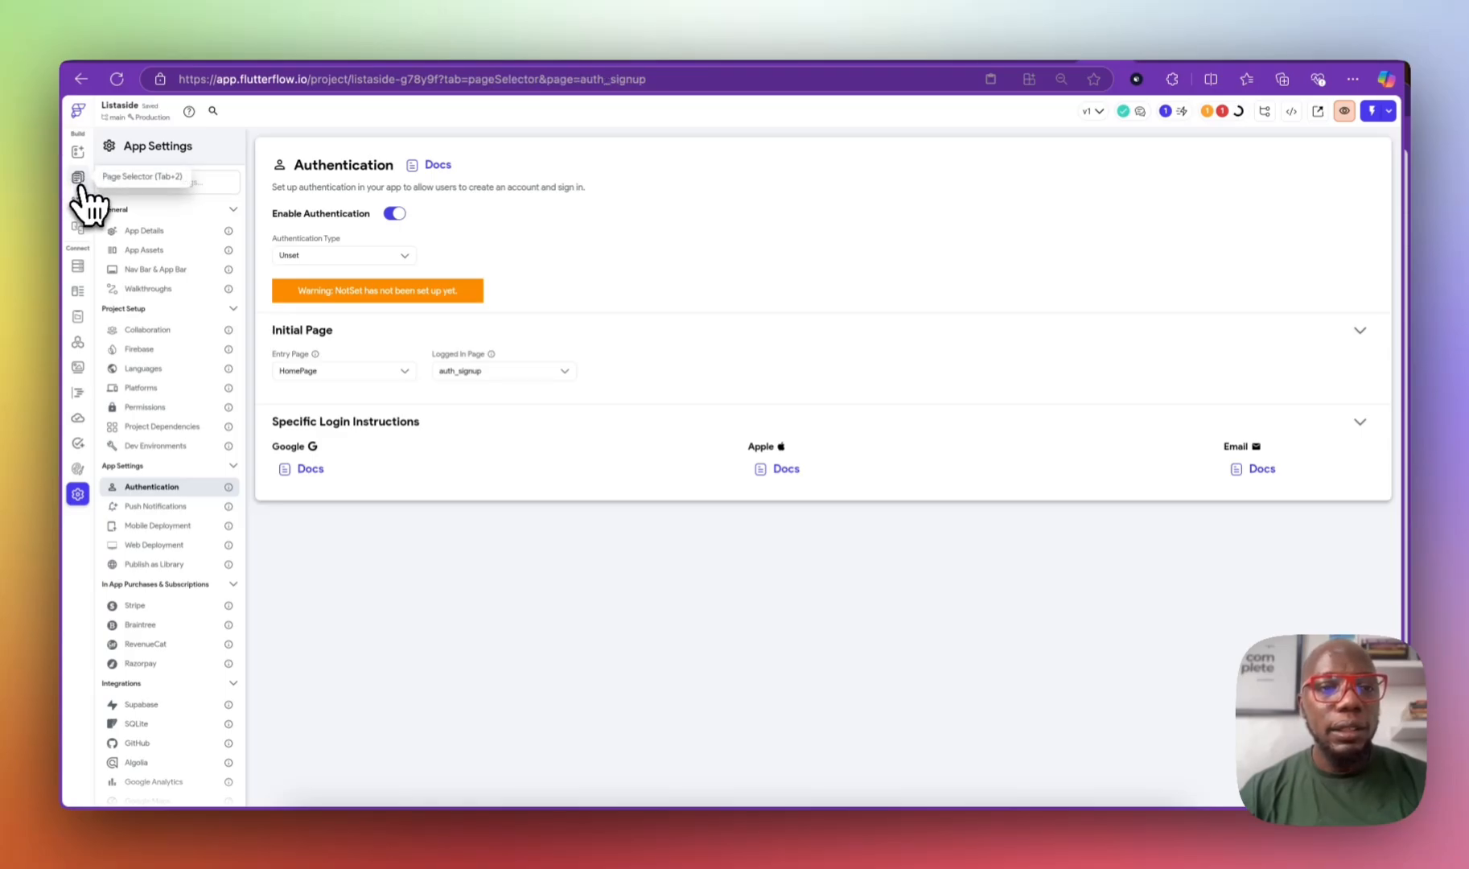
click(343, 255)
click(333, 284)
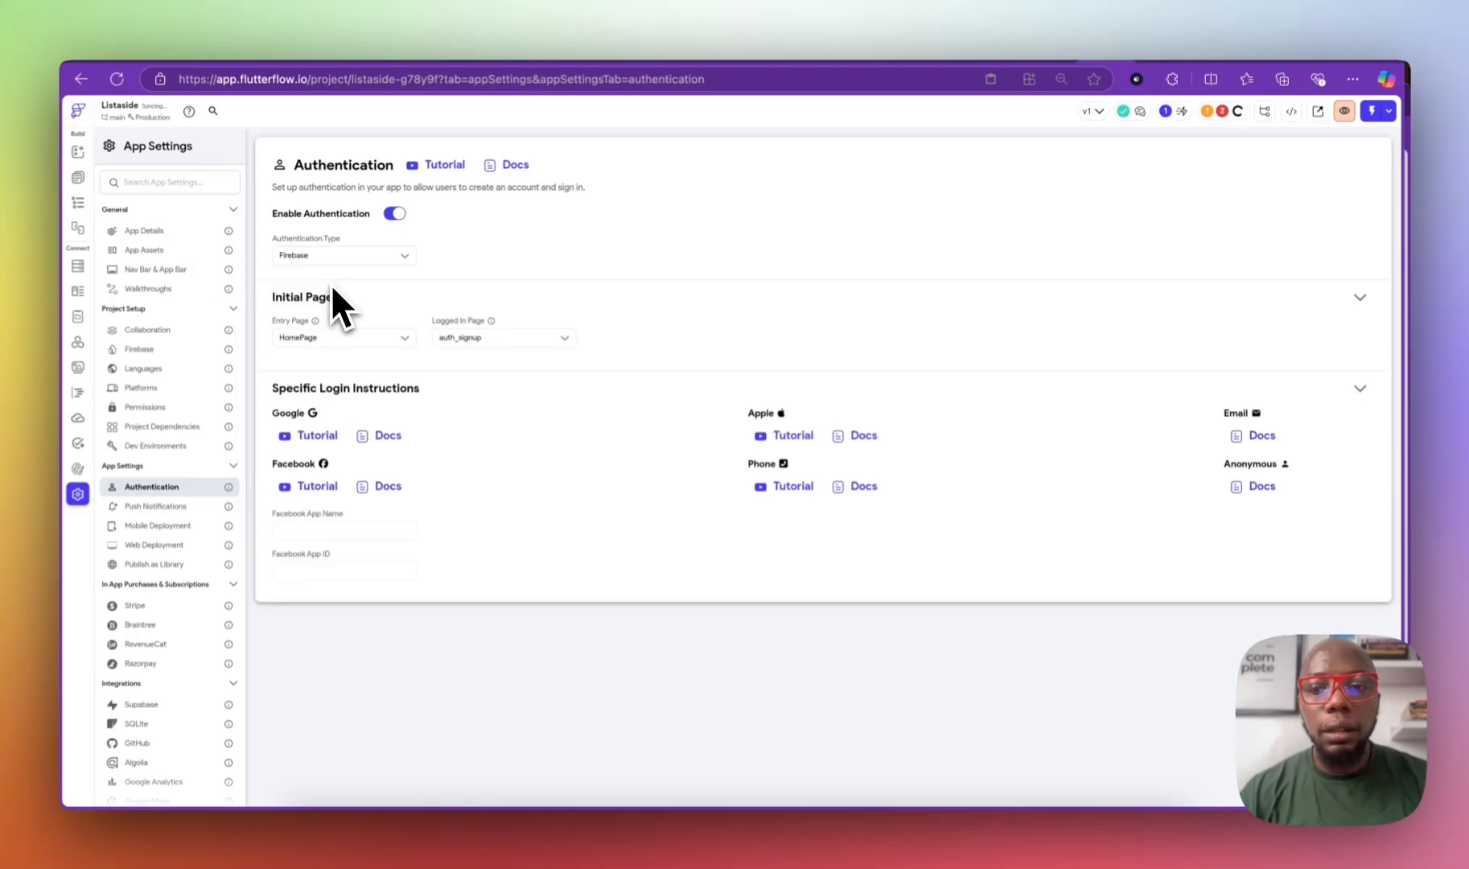
click(78, 176)
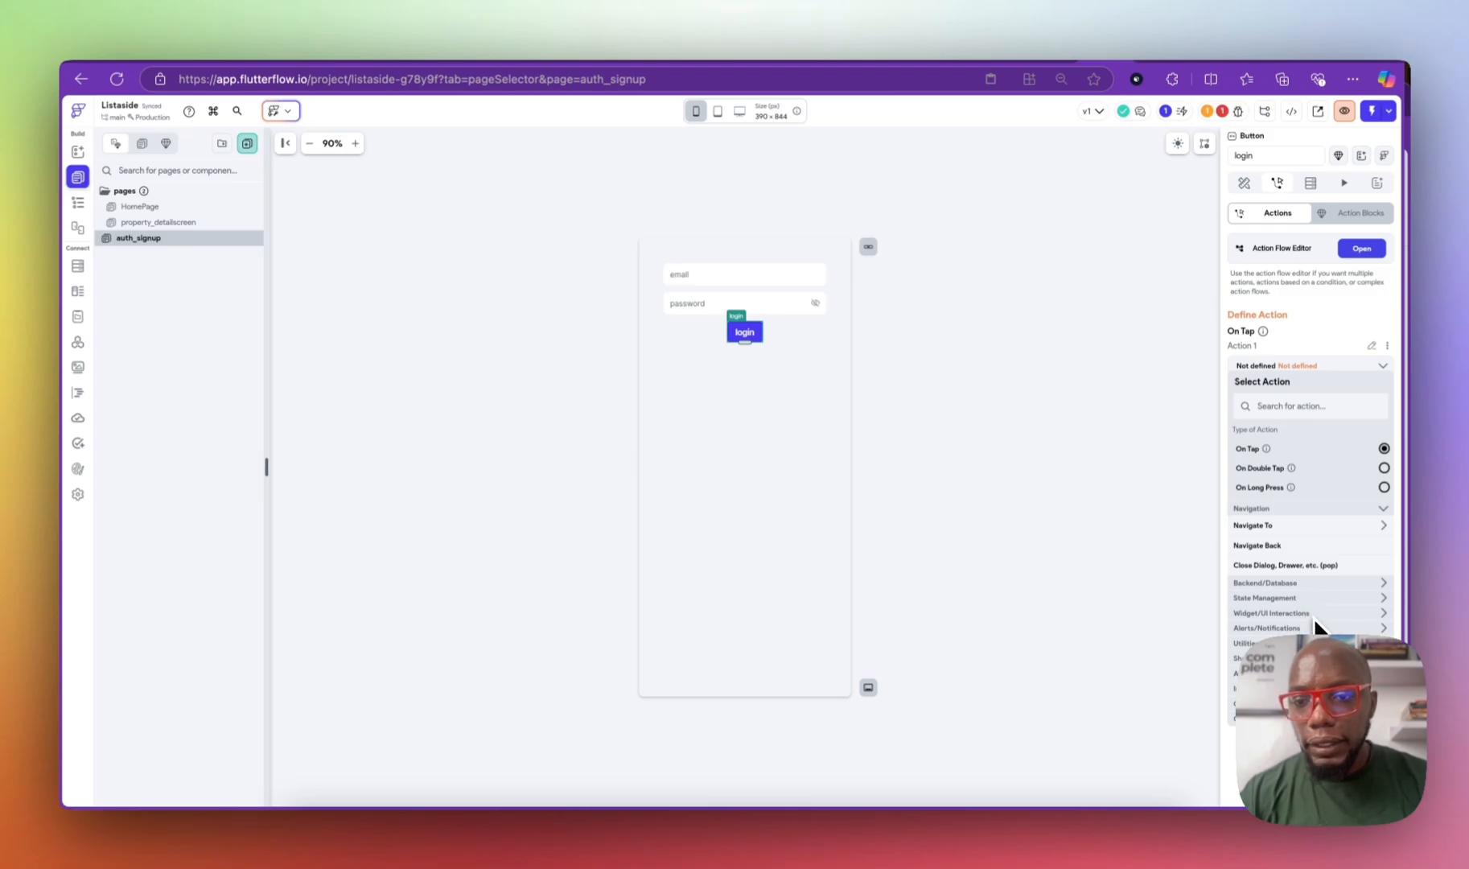
Step: Give the login button a Firebase Authentication Log In action using the Email provider
click(1316, 584)
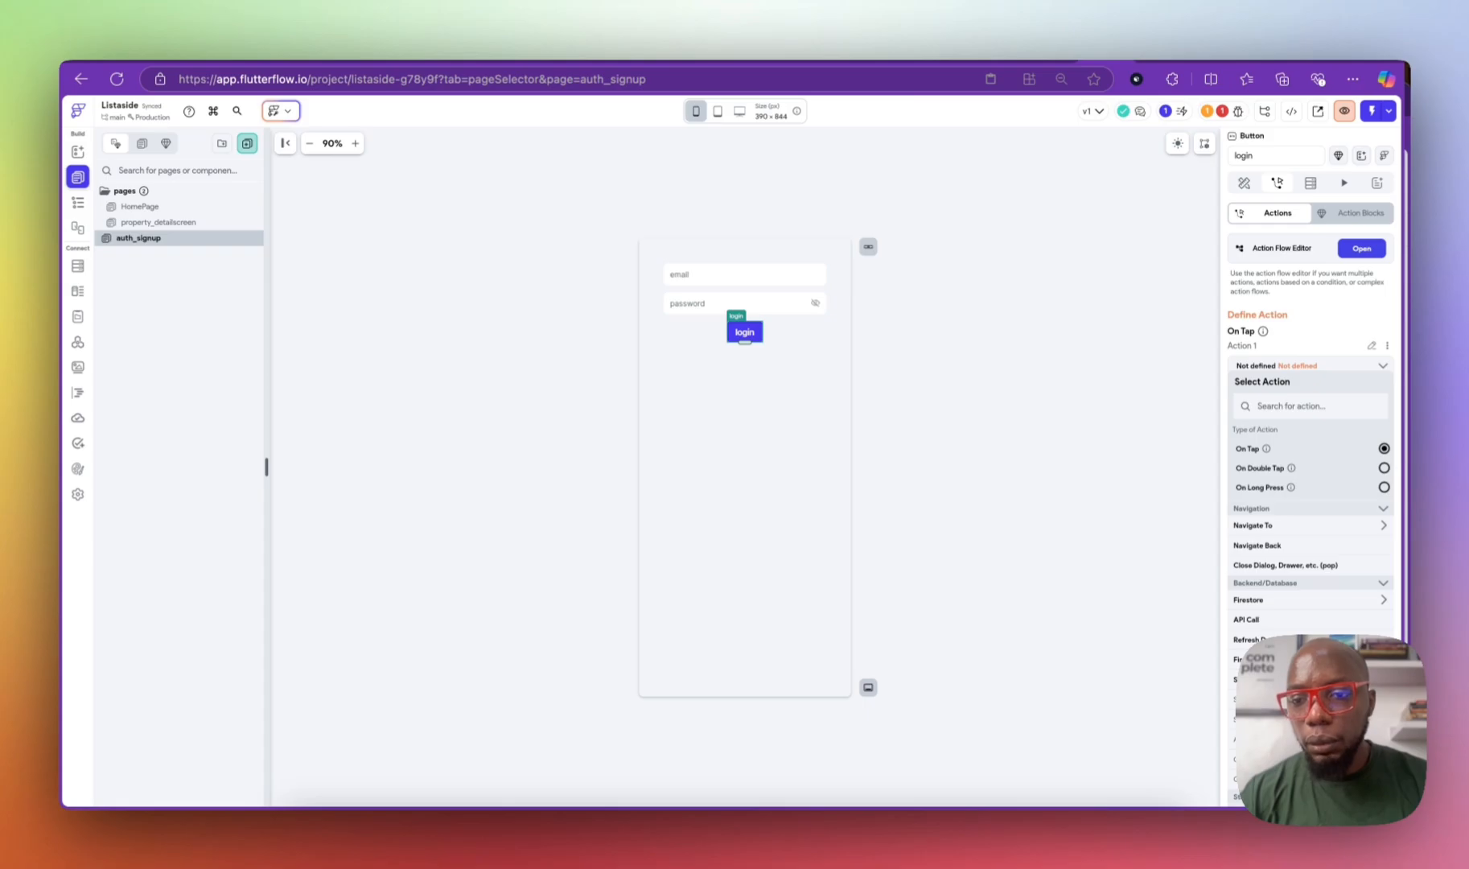
scroll(1294, 567, down, 3)
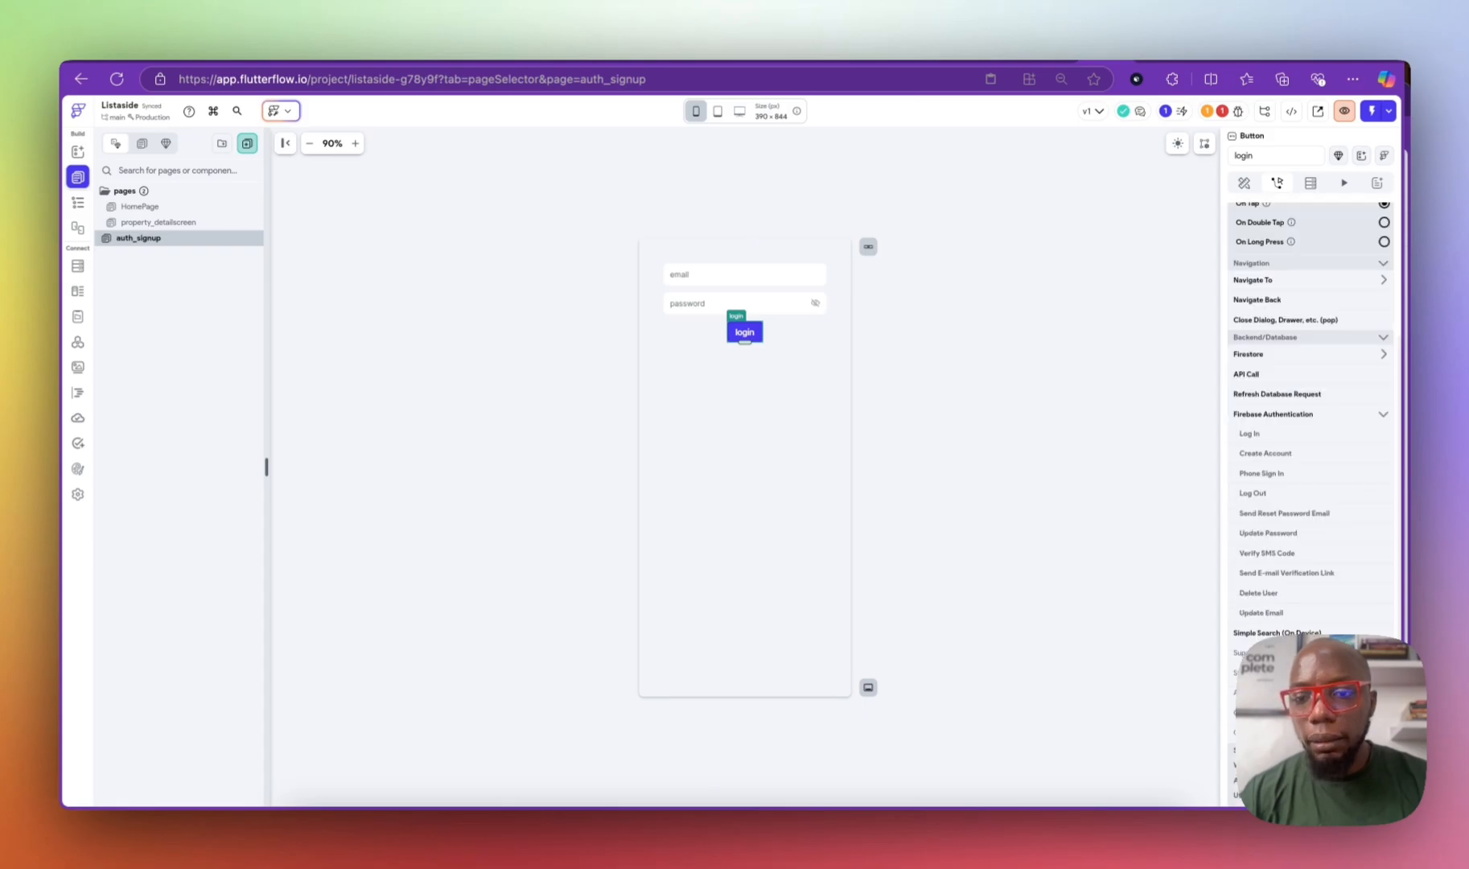
click(1267, 449)
click(1267, 401)
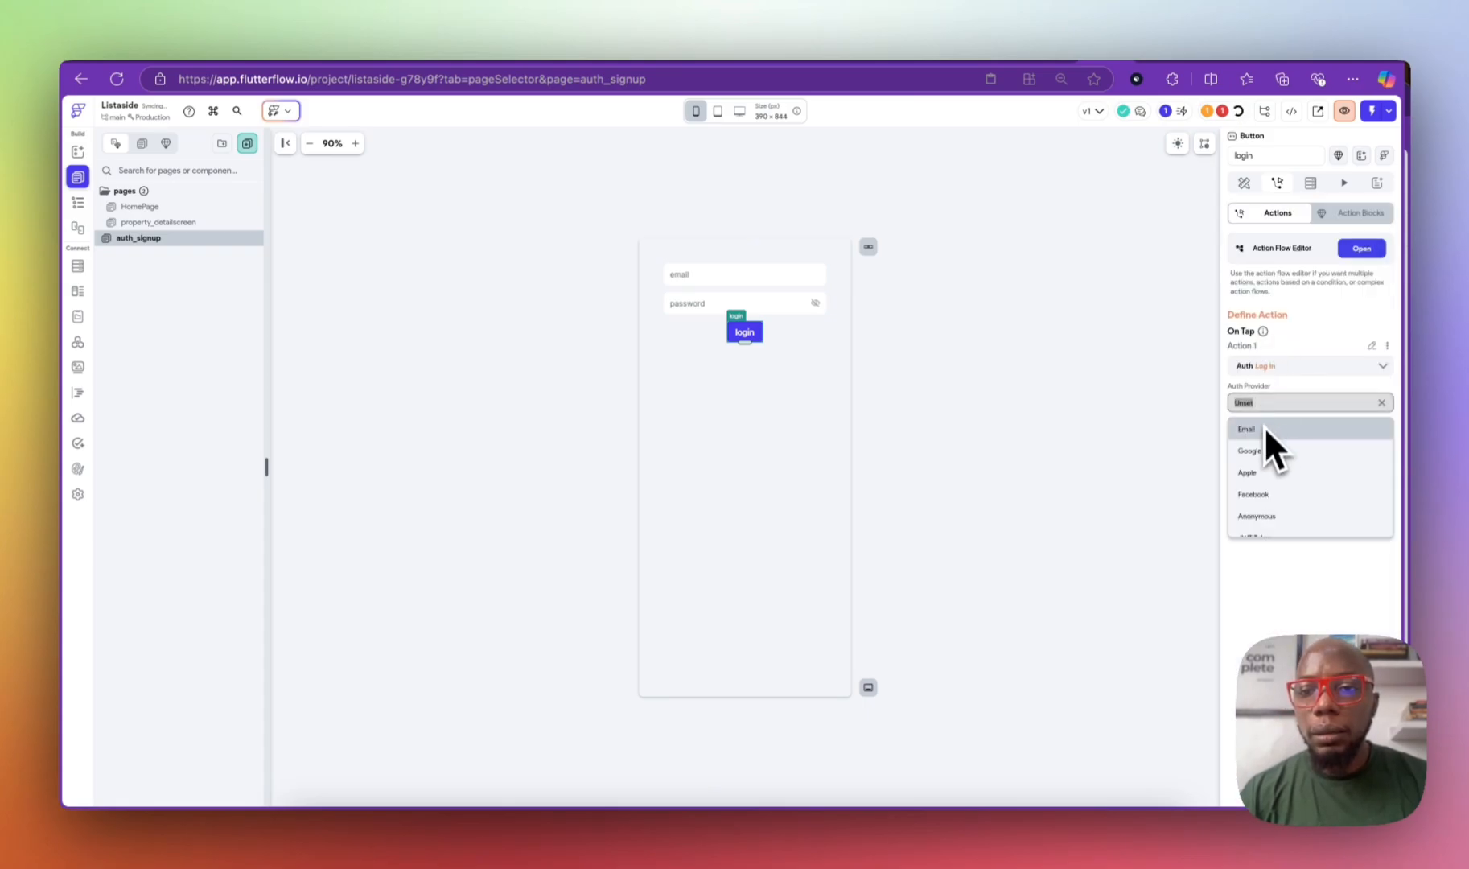
click(1267, 435)
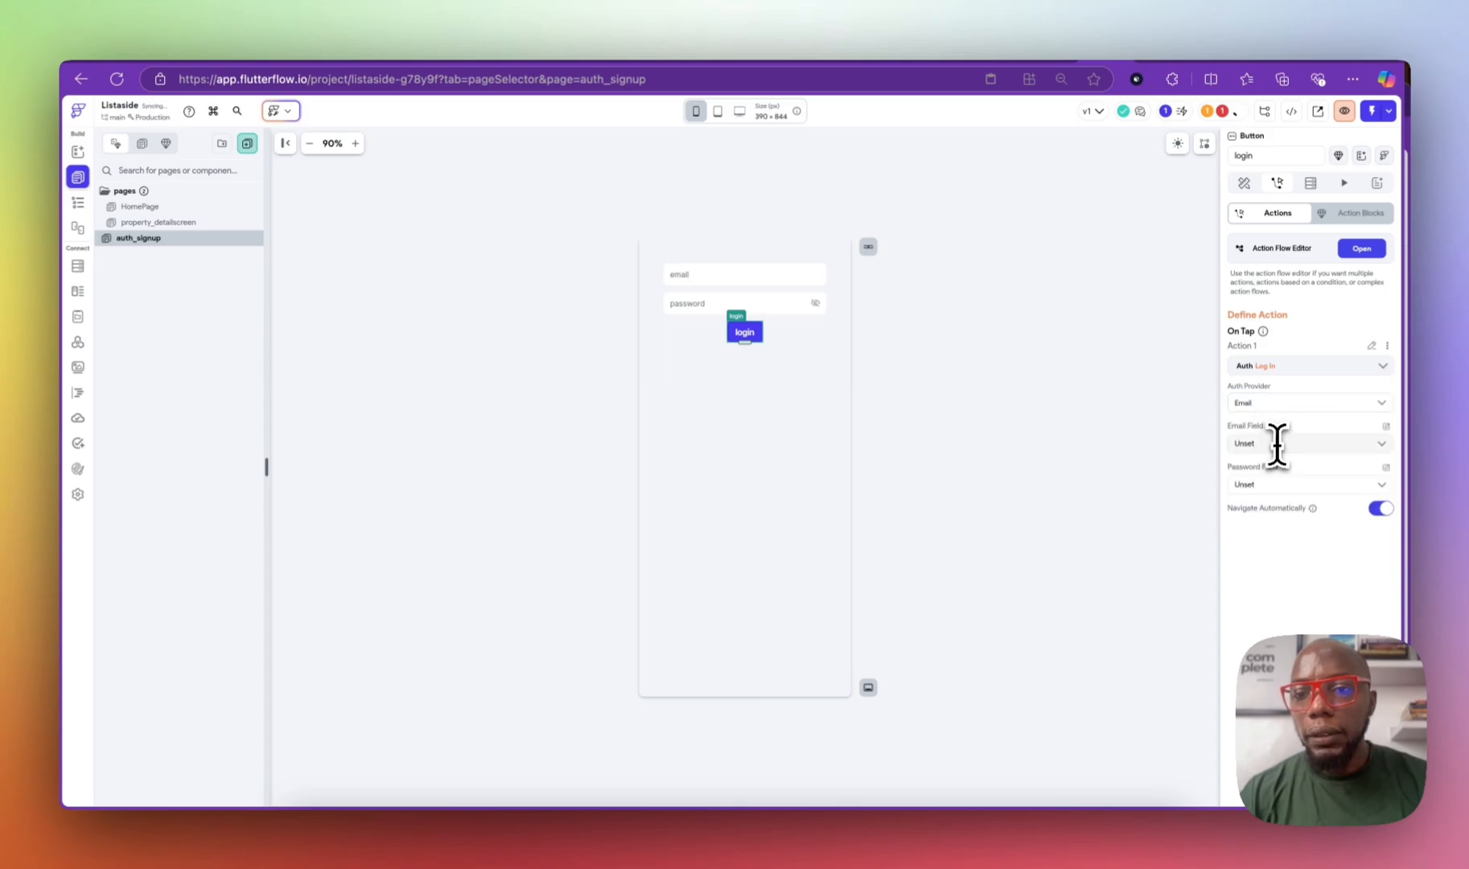
click(1277, 443)
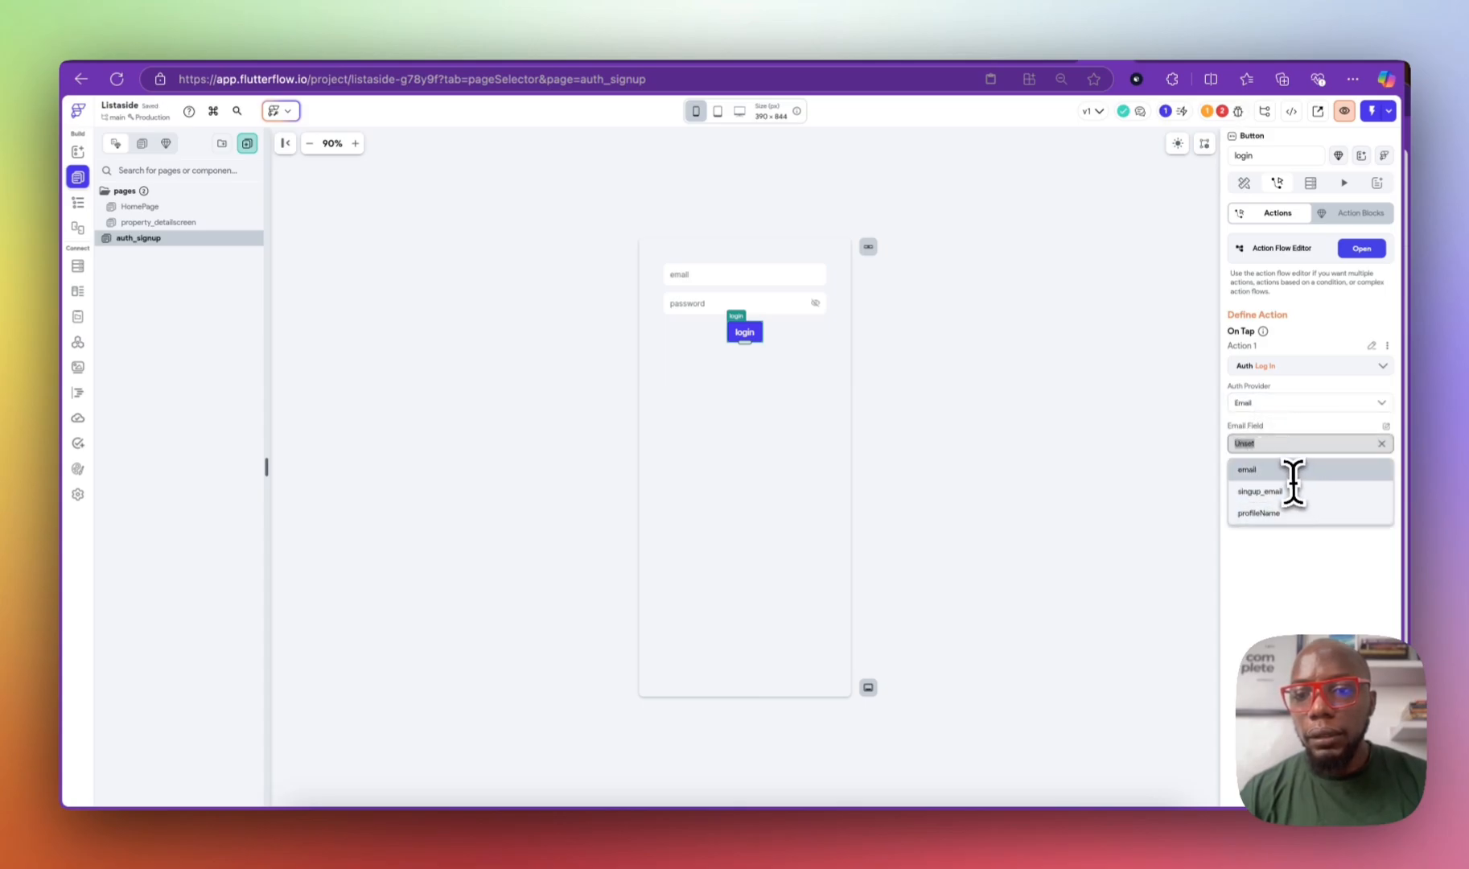
Step: Rename the login text fields to login_email and login_password
click(769, 280)
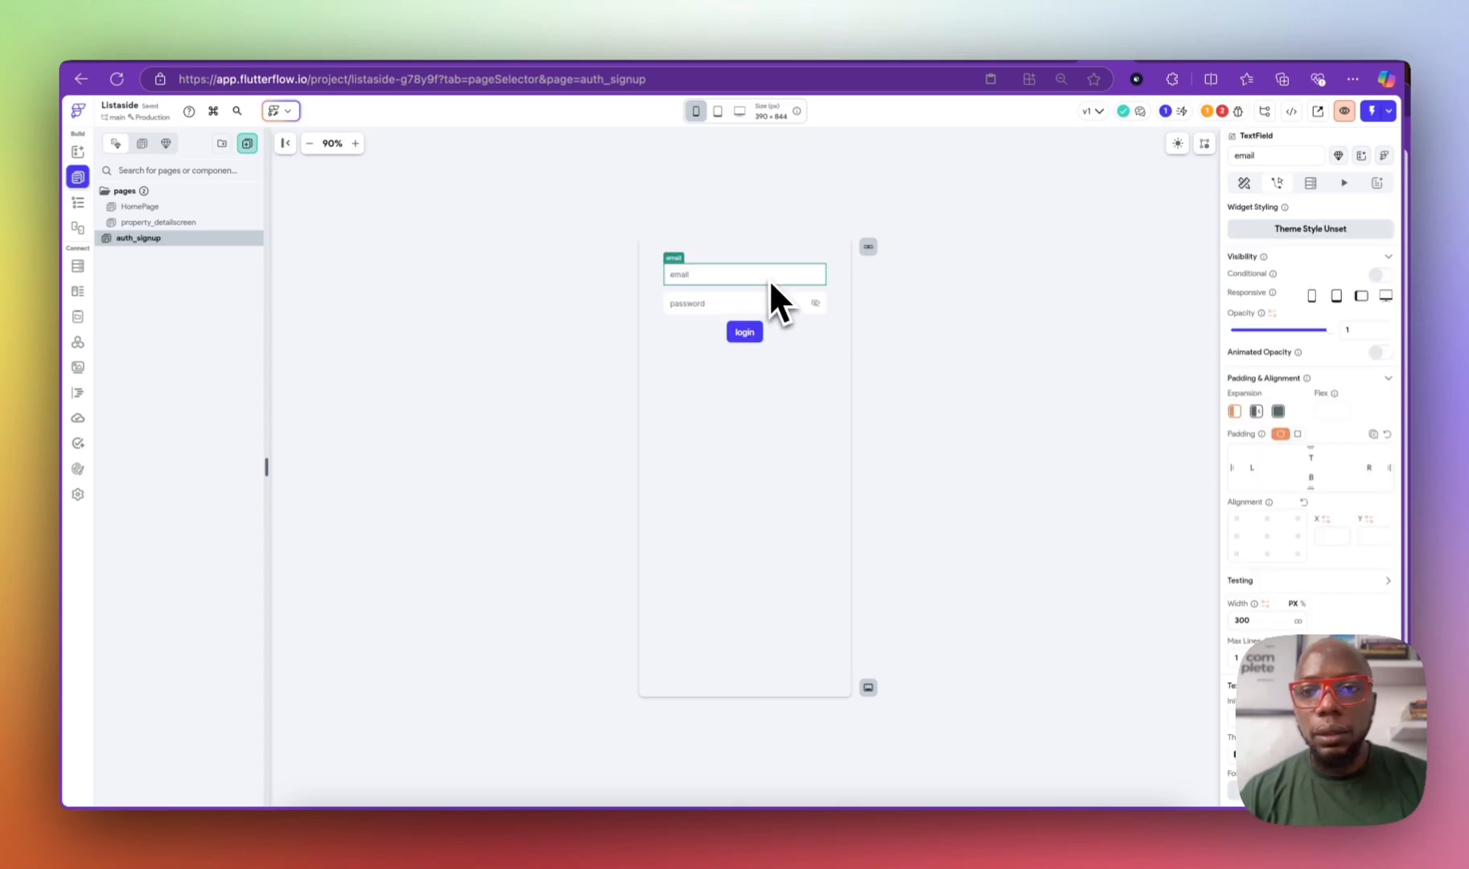
double_click(1232, 156)
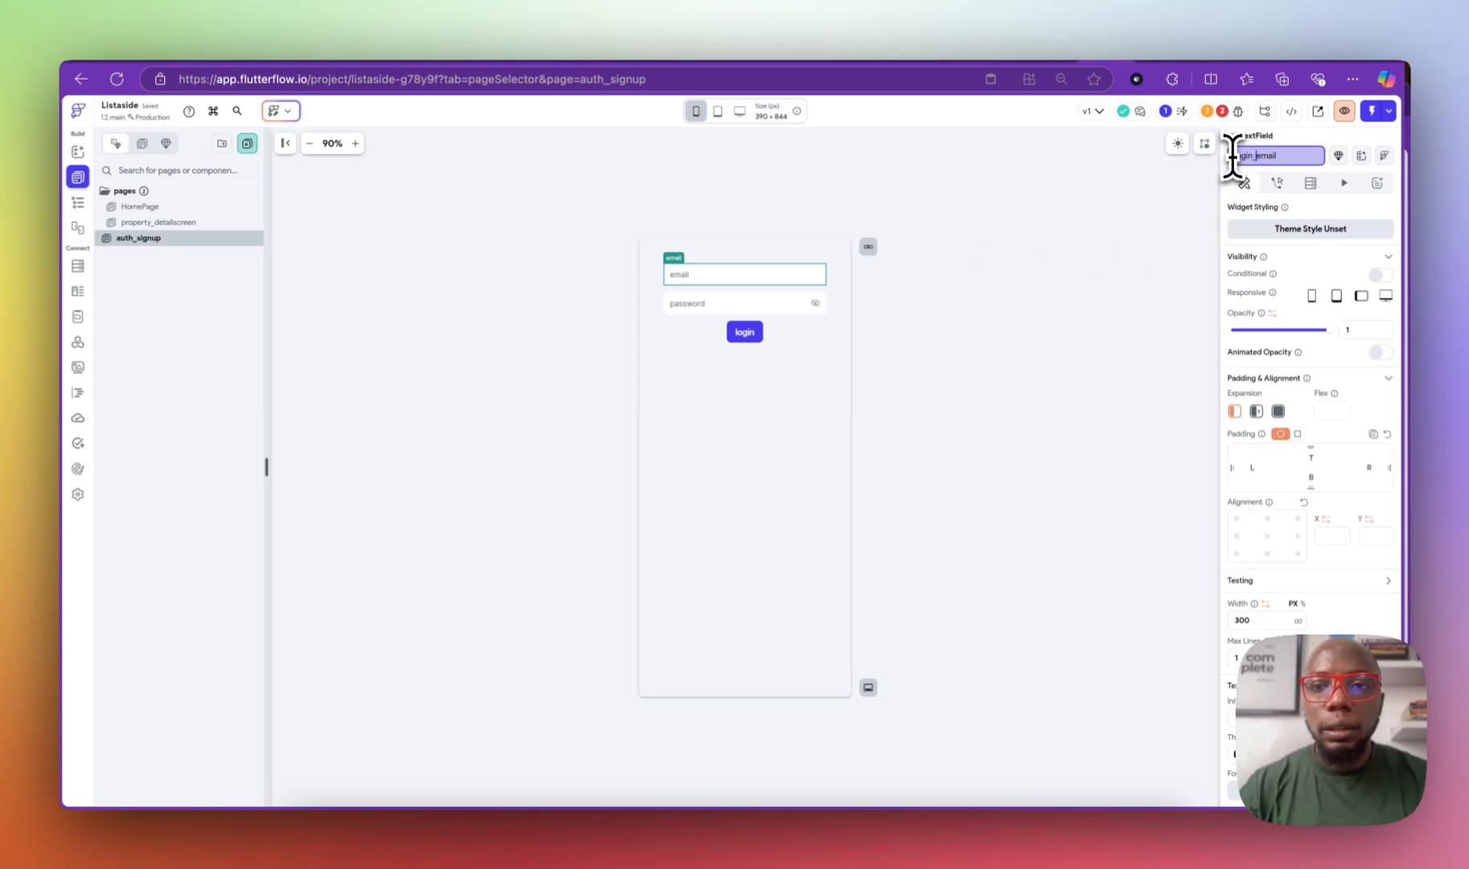
click(769, 303)
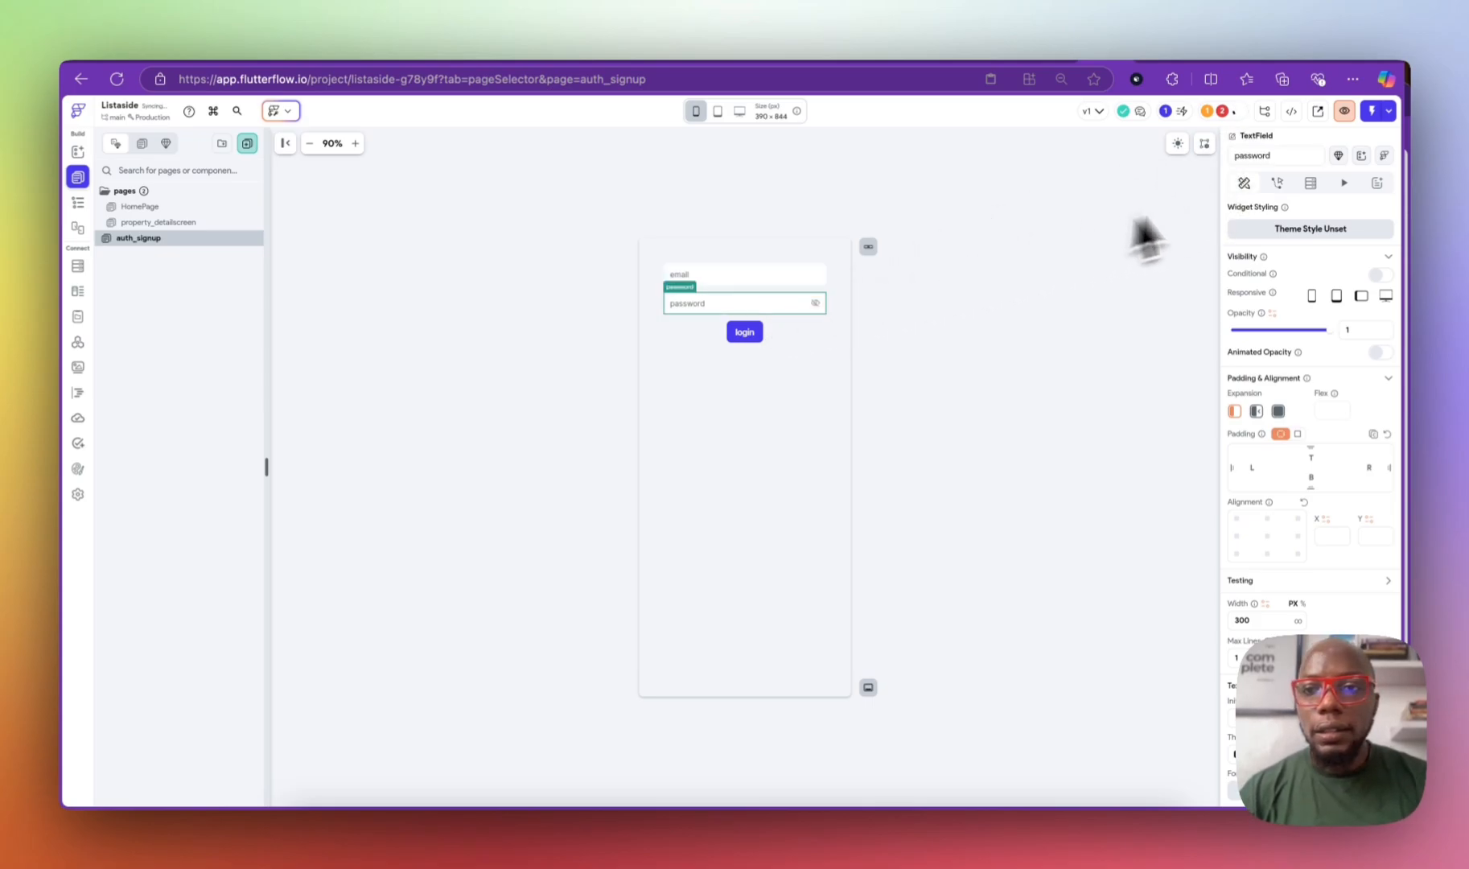
double_click(1236, 155)
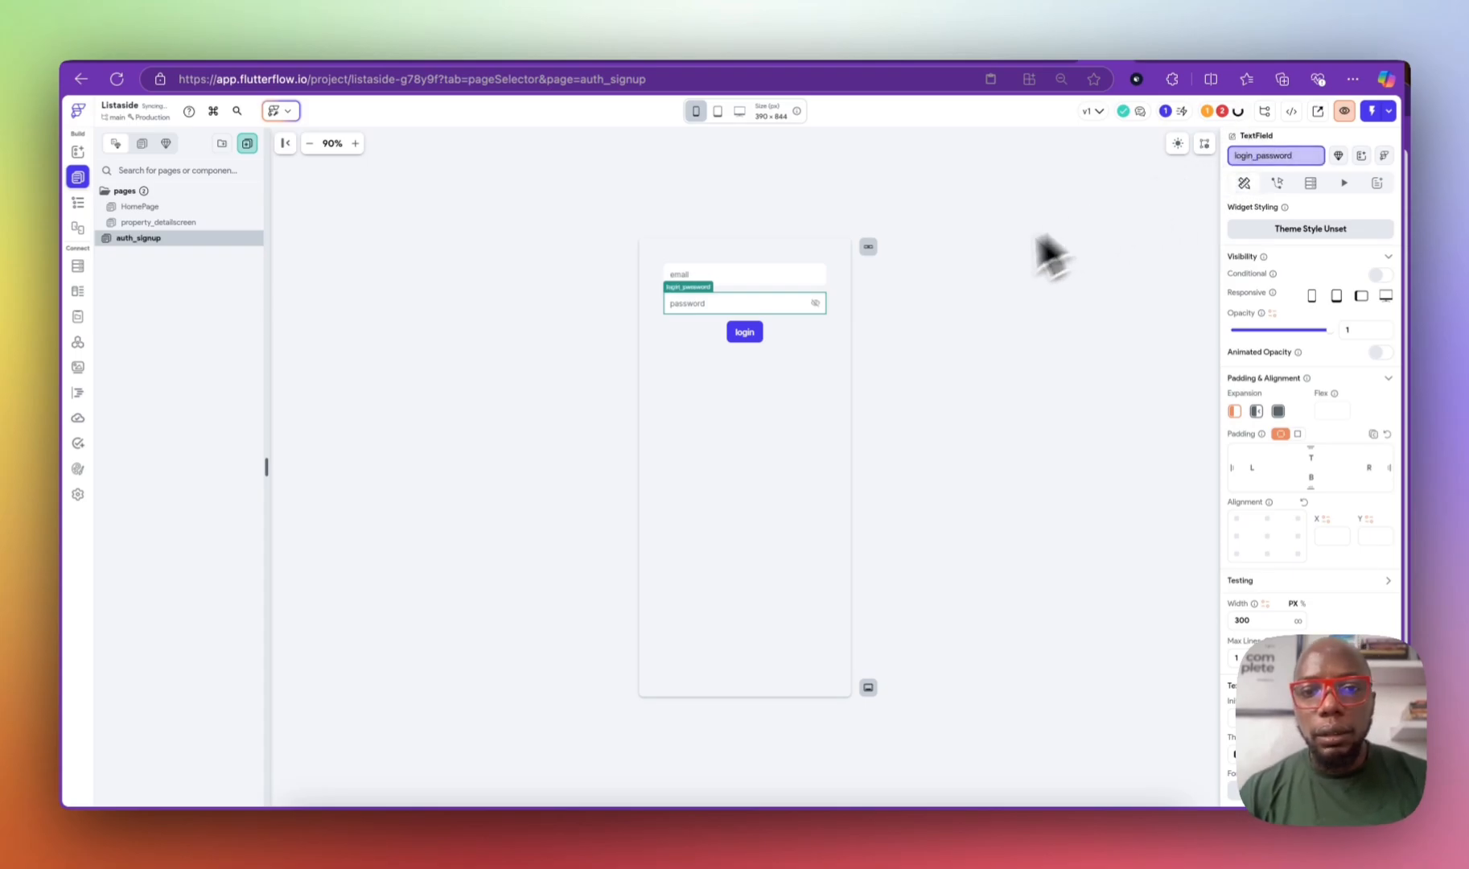
Step: Set the Log In action's email and password inputs to login_email and login_password
click(756, 333)
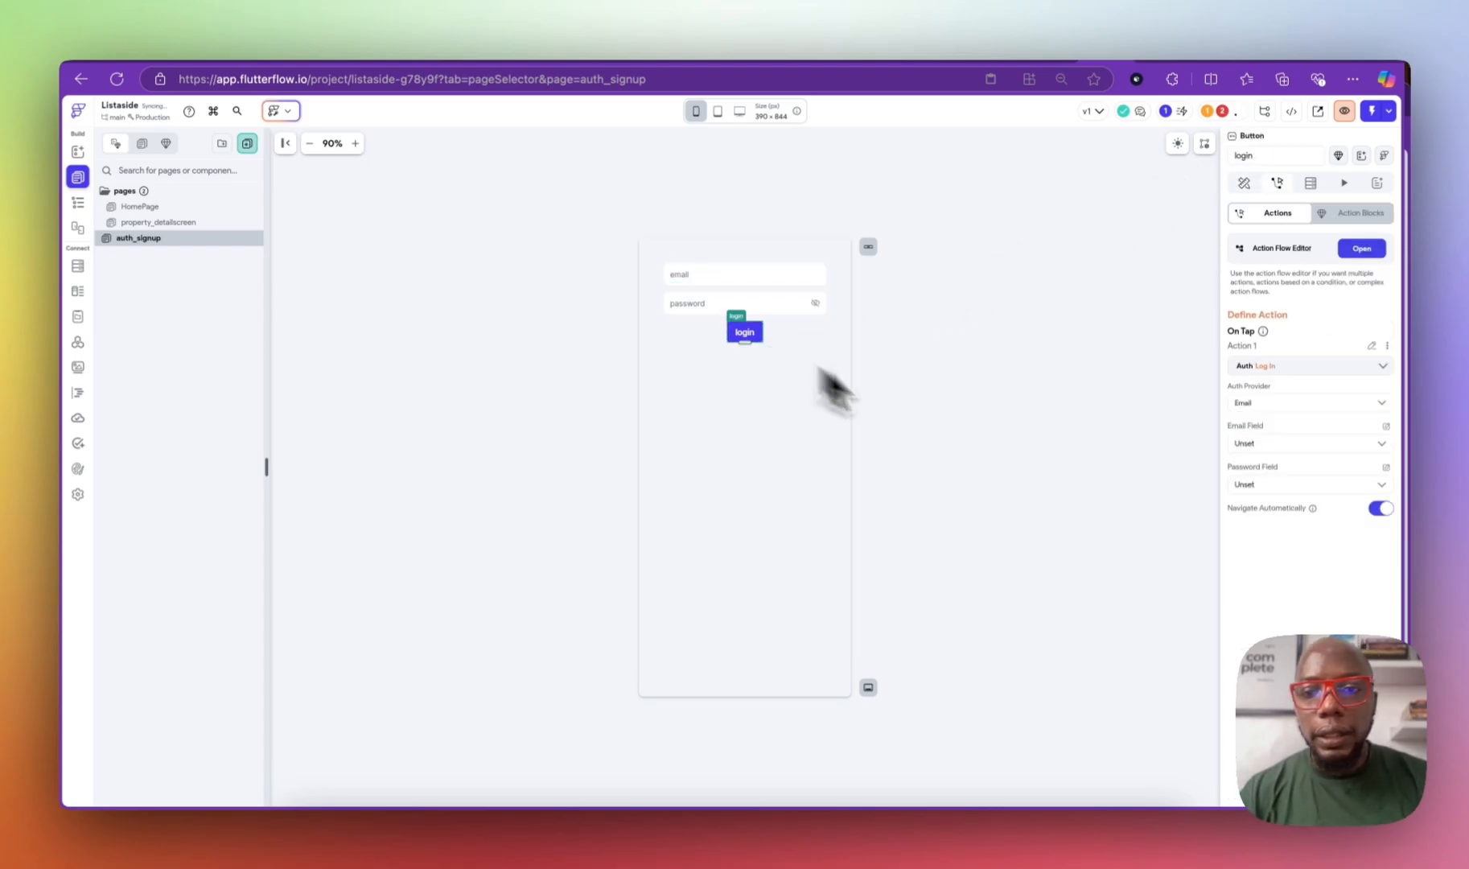
click(1258, 444)
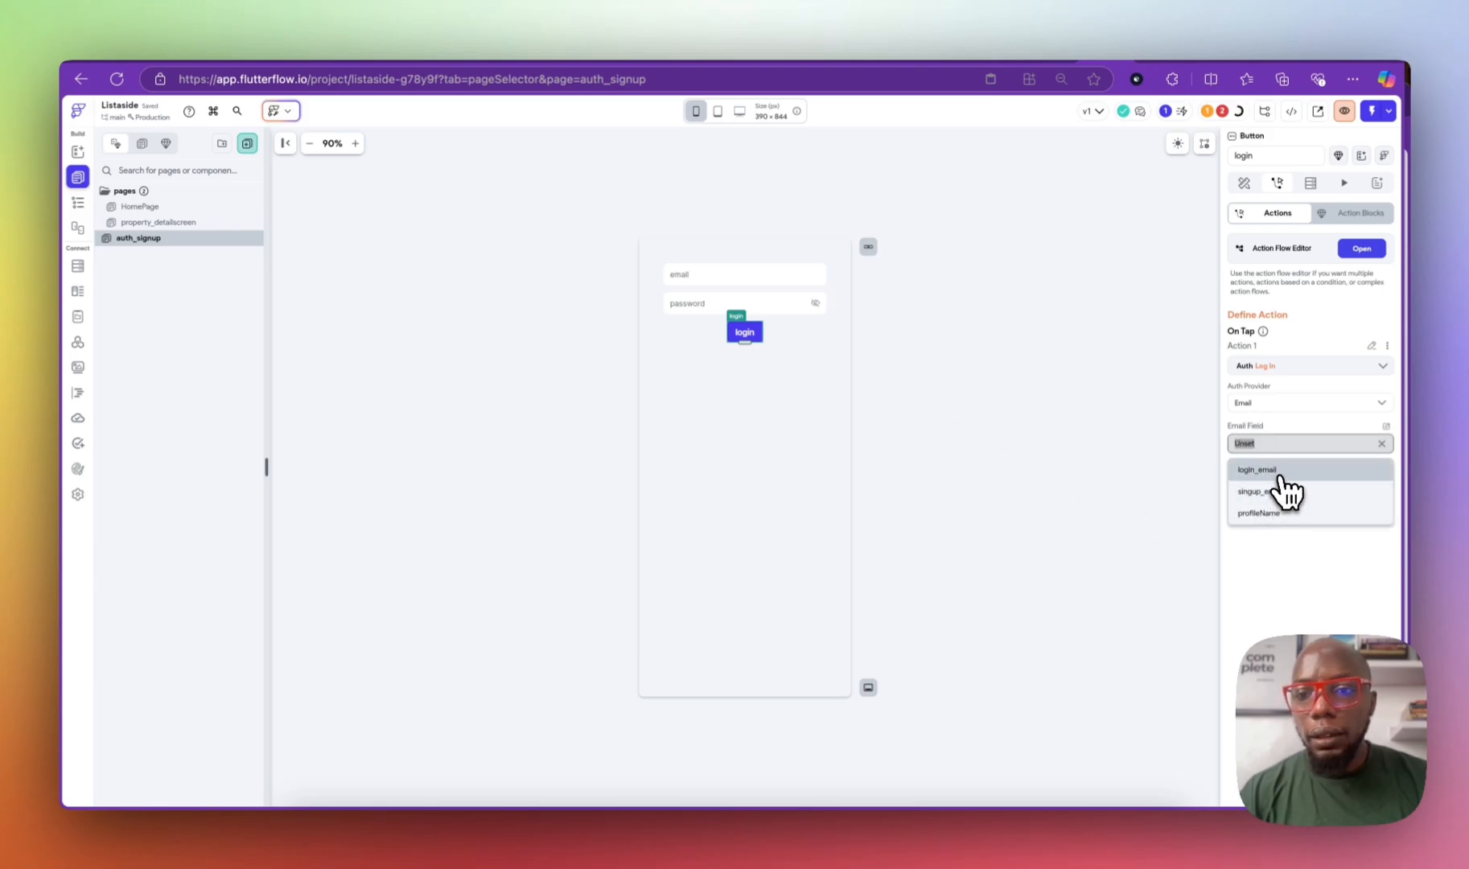
click(1274, 469)
click(1273, 483)
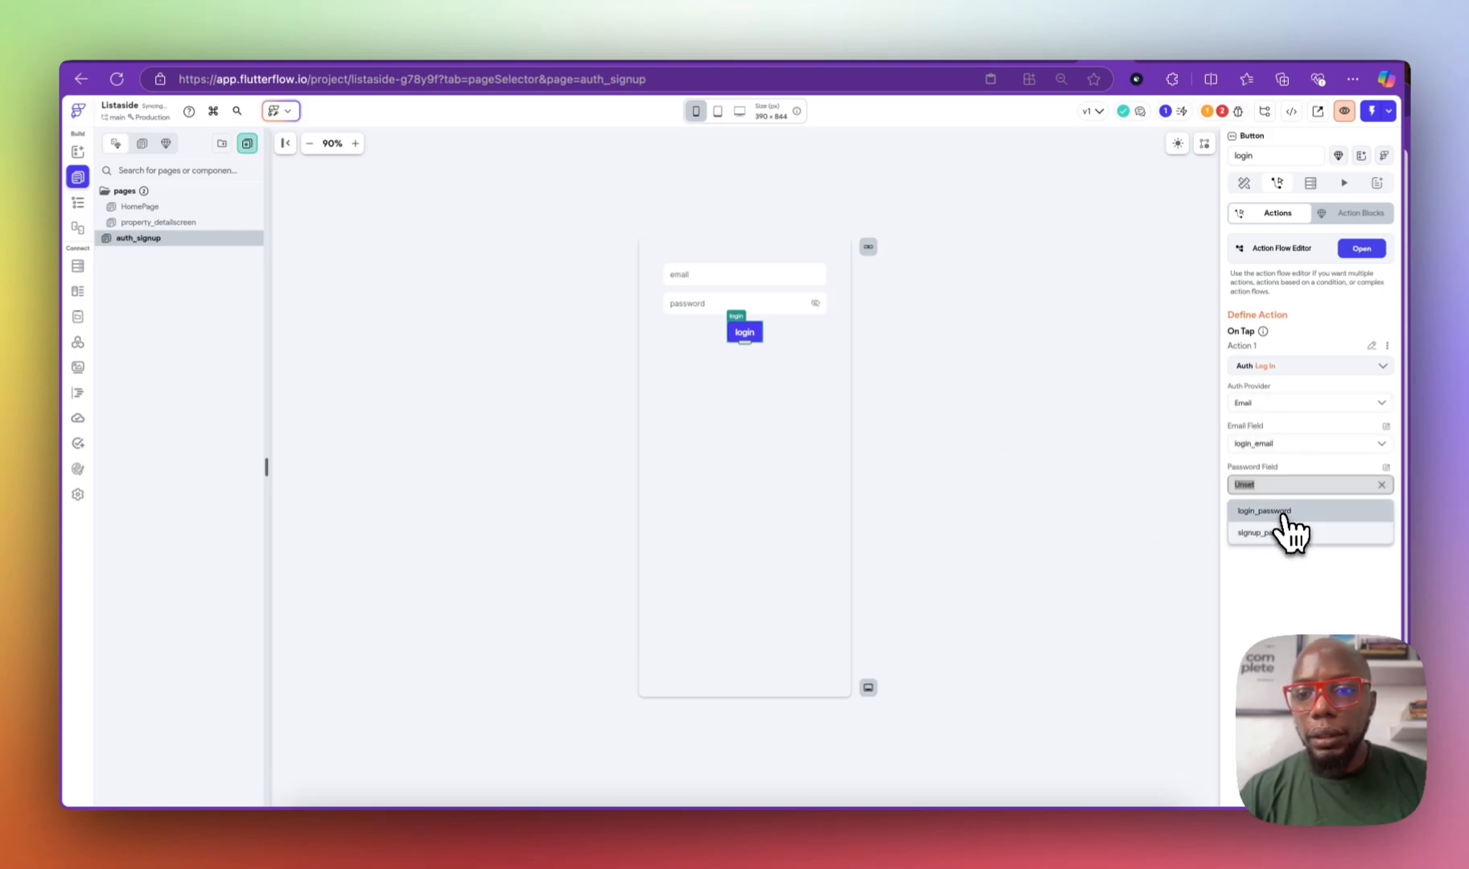
click(1278, 511)
Step: Add a Navigate To HomePage action after Log In and turn off Navigate Automatically
click(1359, 249)
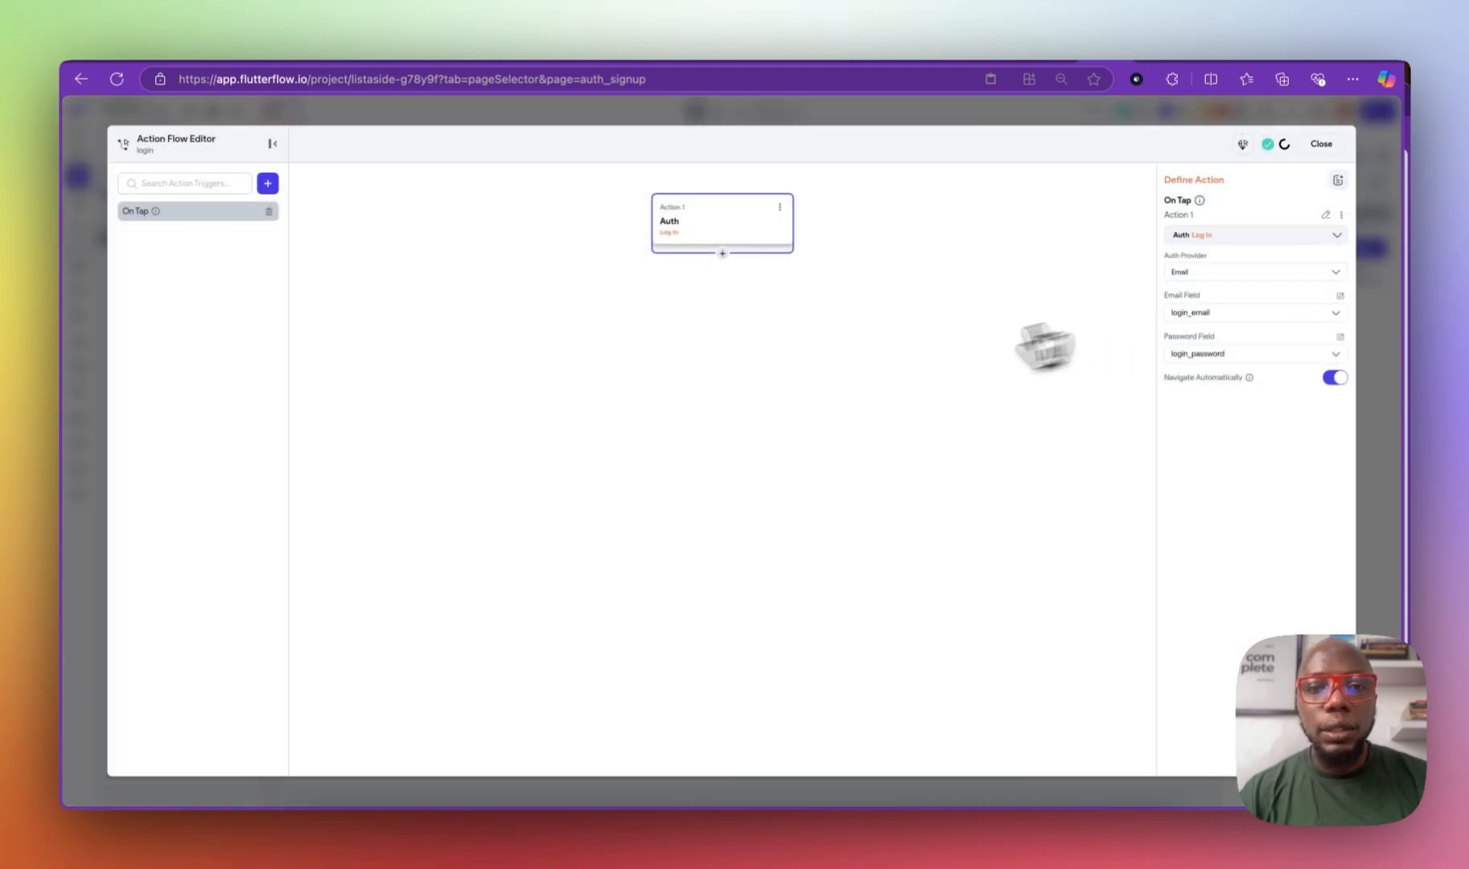
click(722, 253)
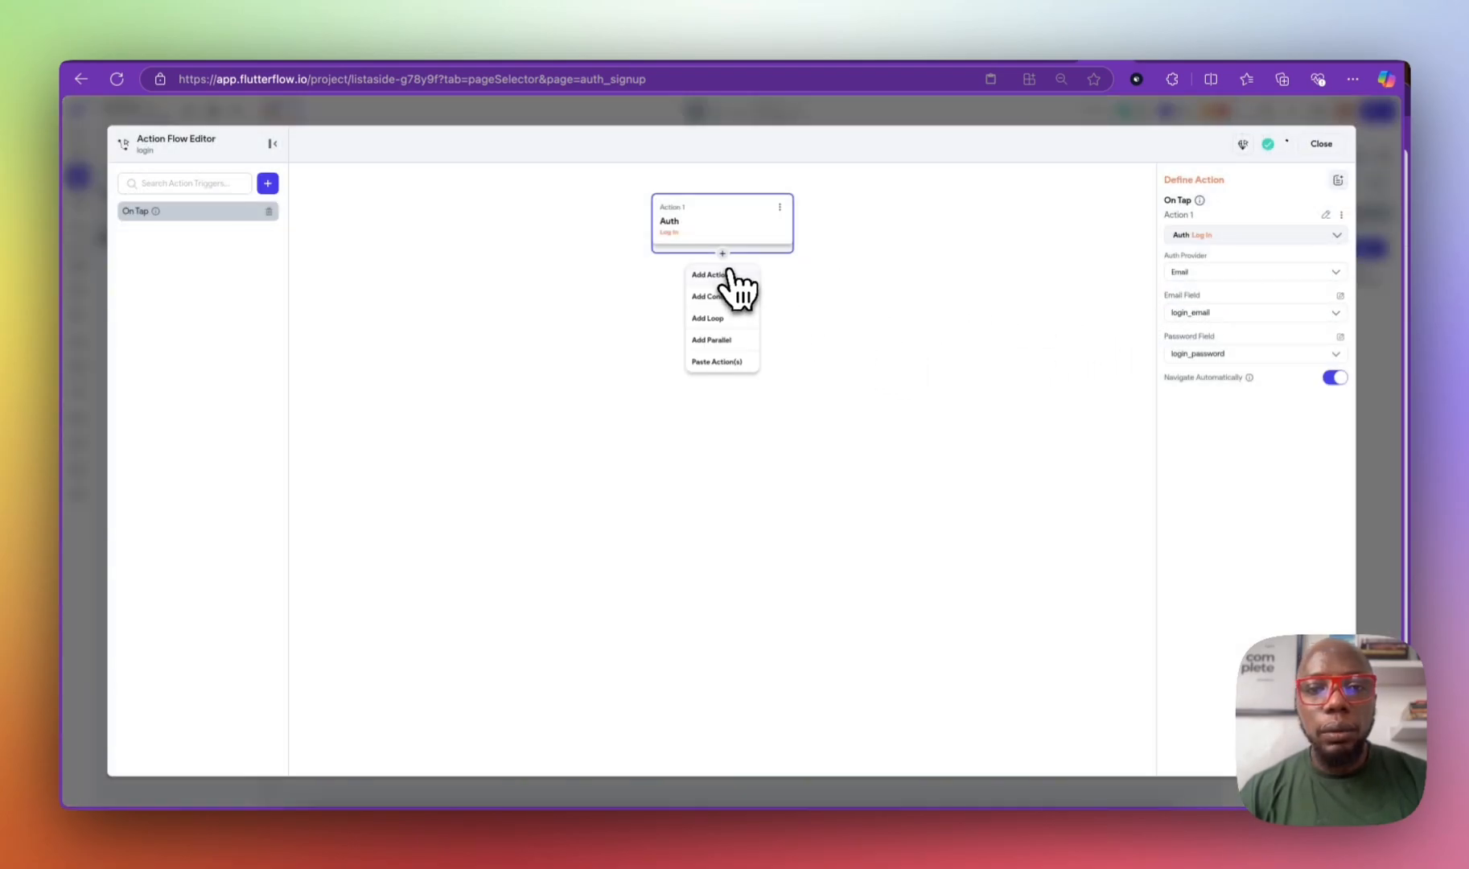
click(729, 275)
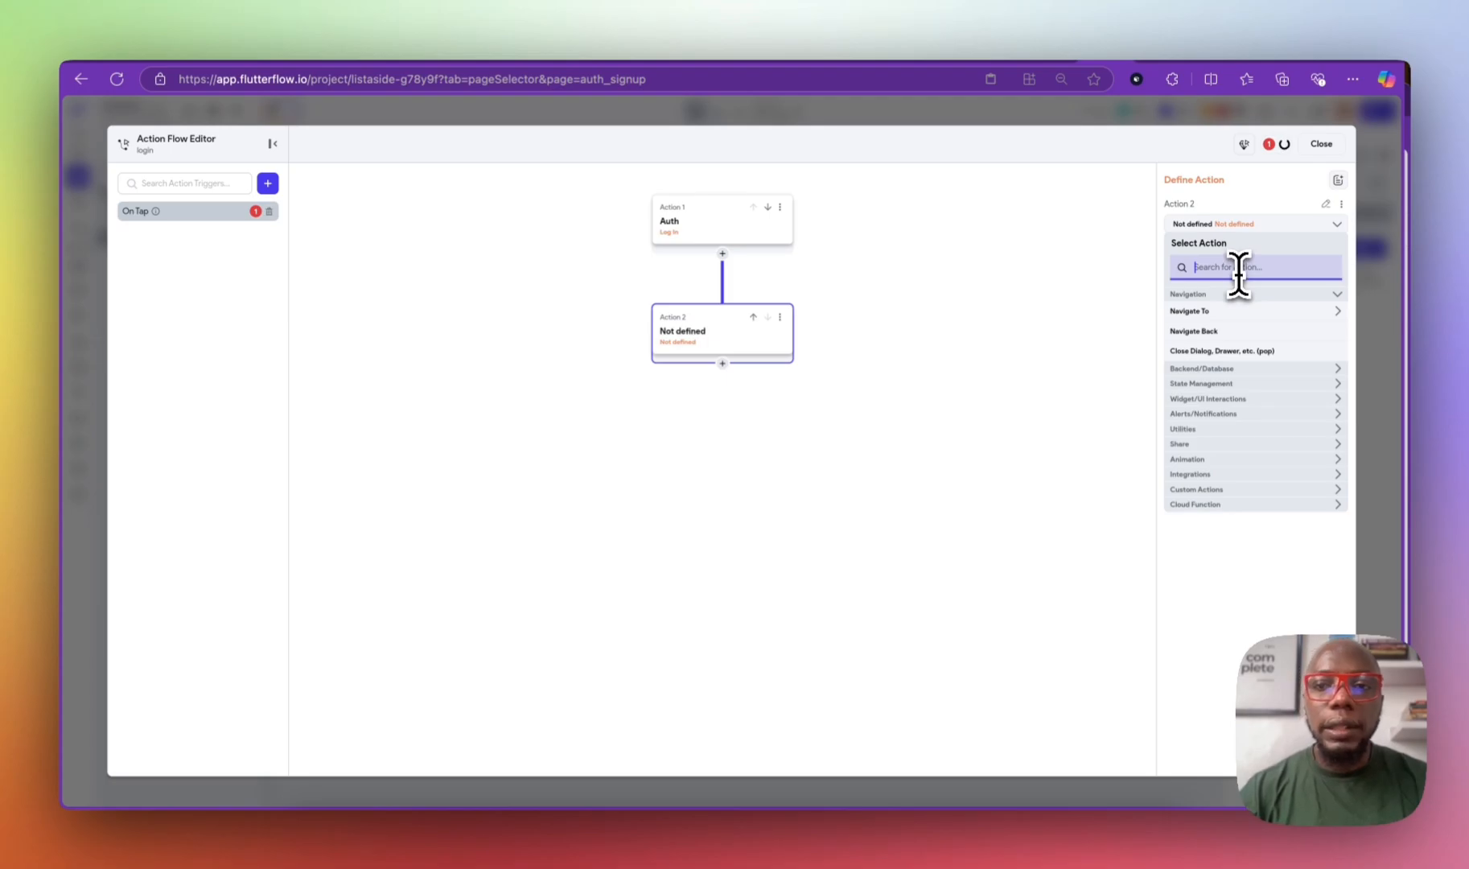
click(1251, 311)
click(1229, 349)
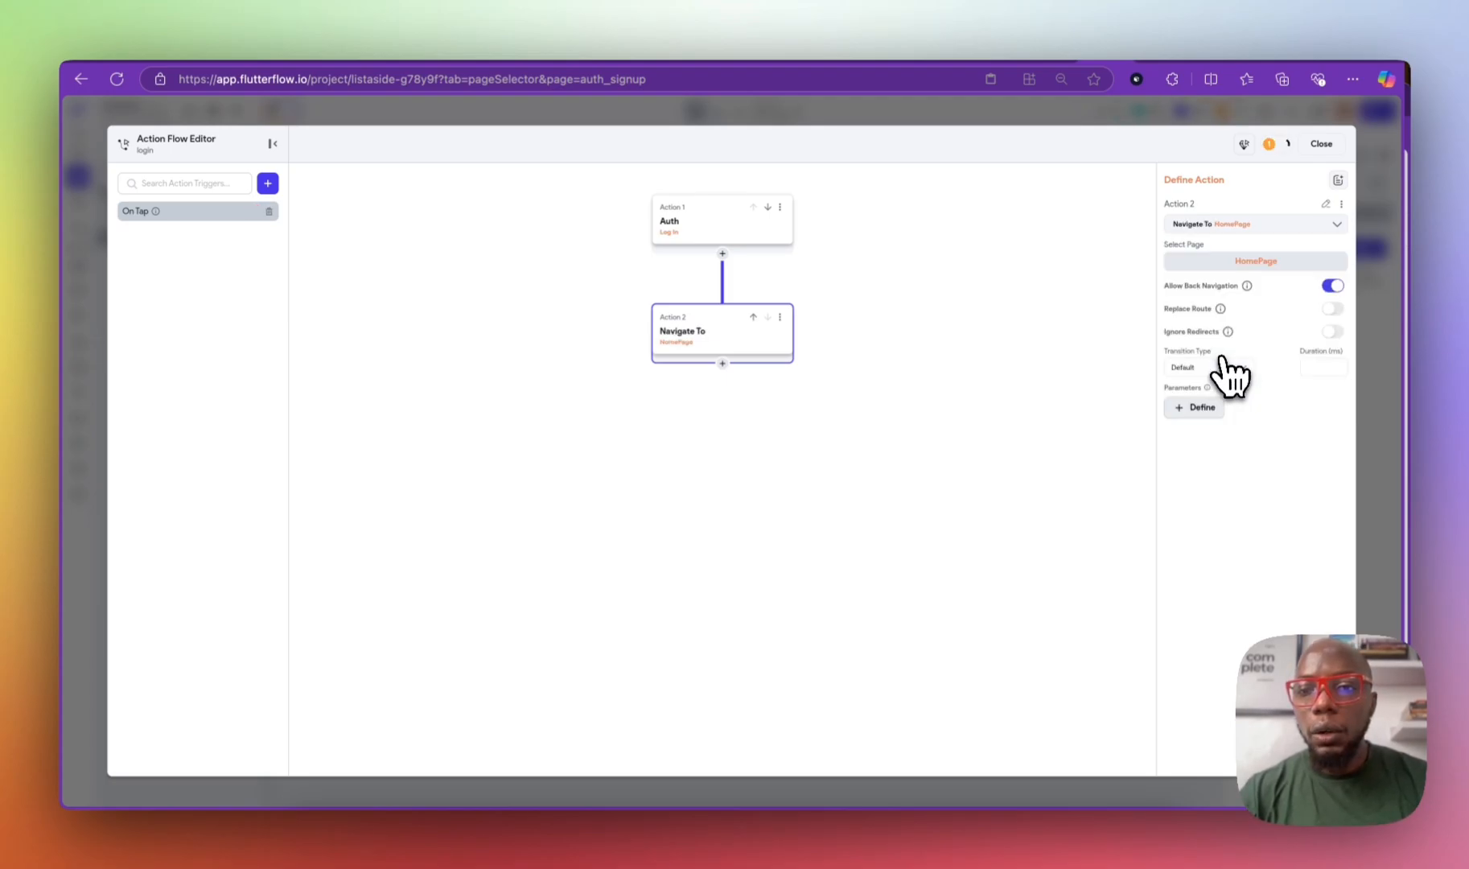
click(705, 219)
click(1332, 367)
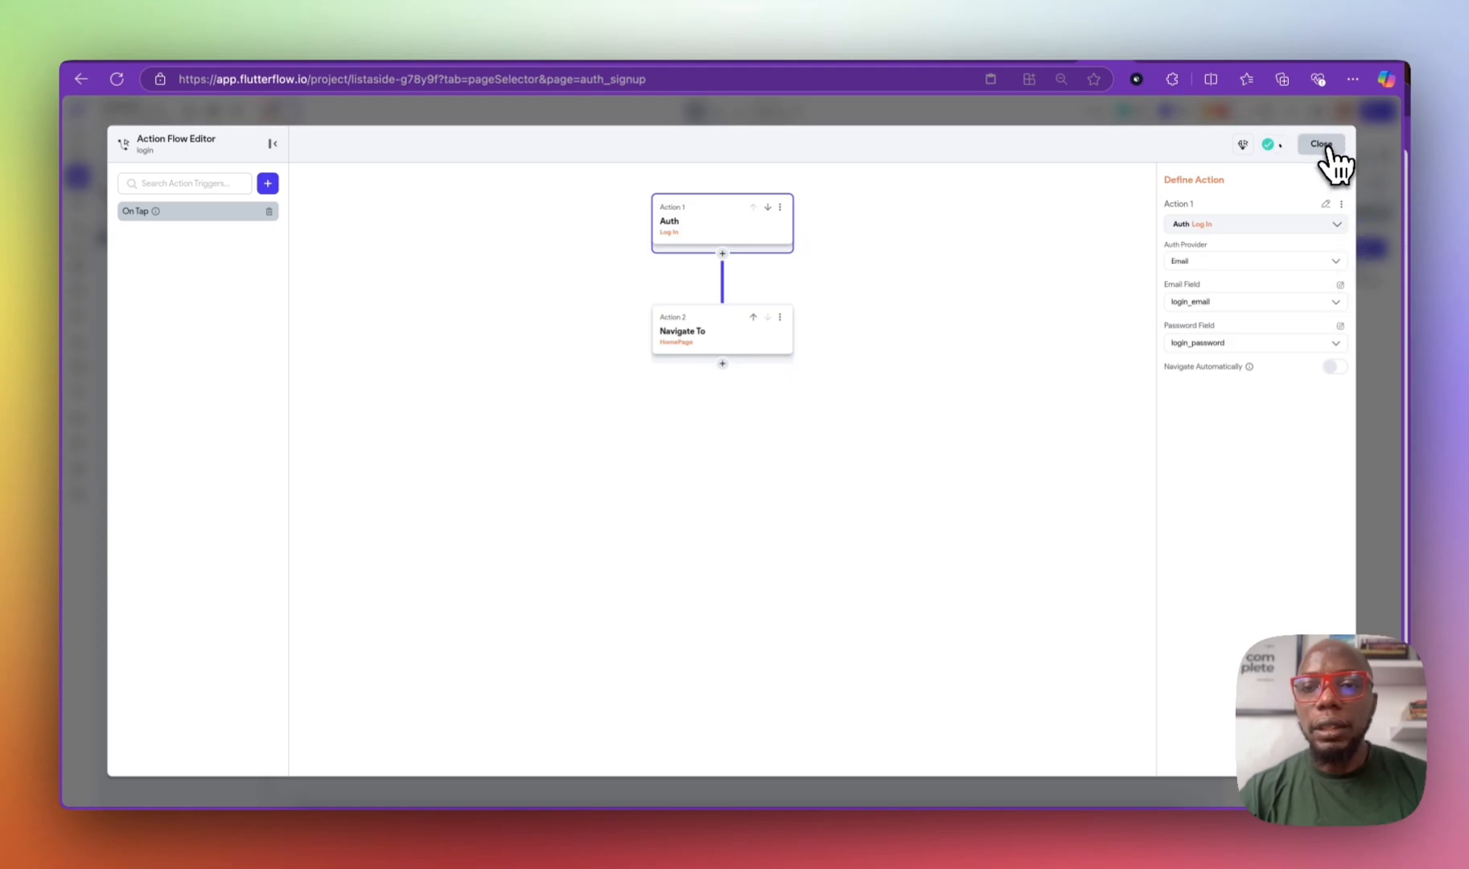
click(1319, 144)
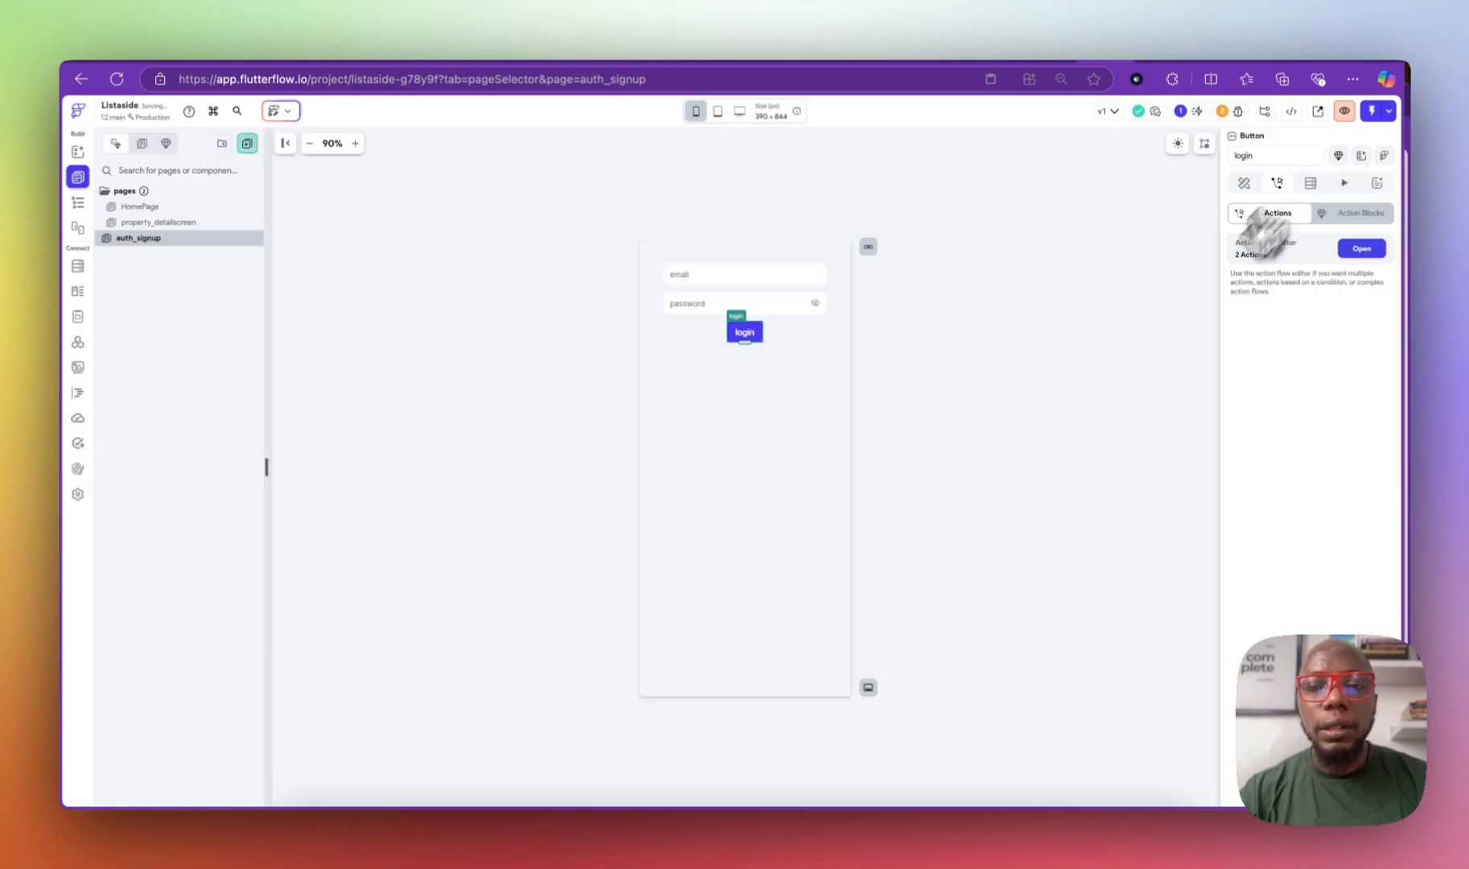
Step: Give the signup button a Firebase Create Account action with the Email provider
click(77, 202)
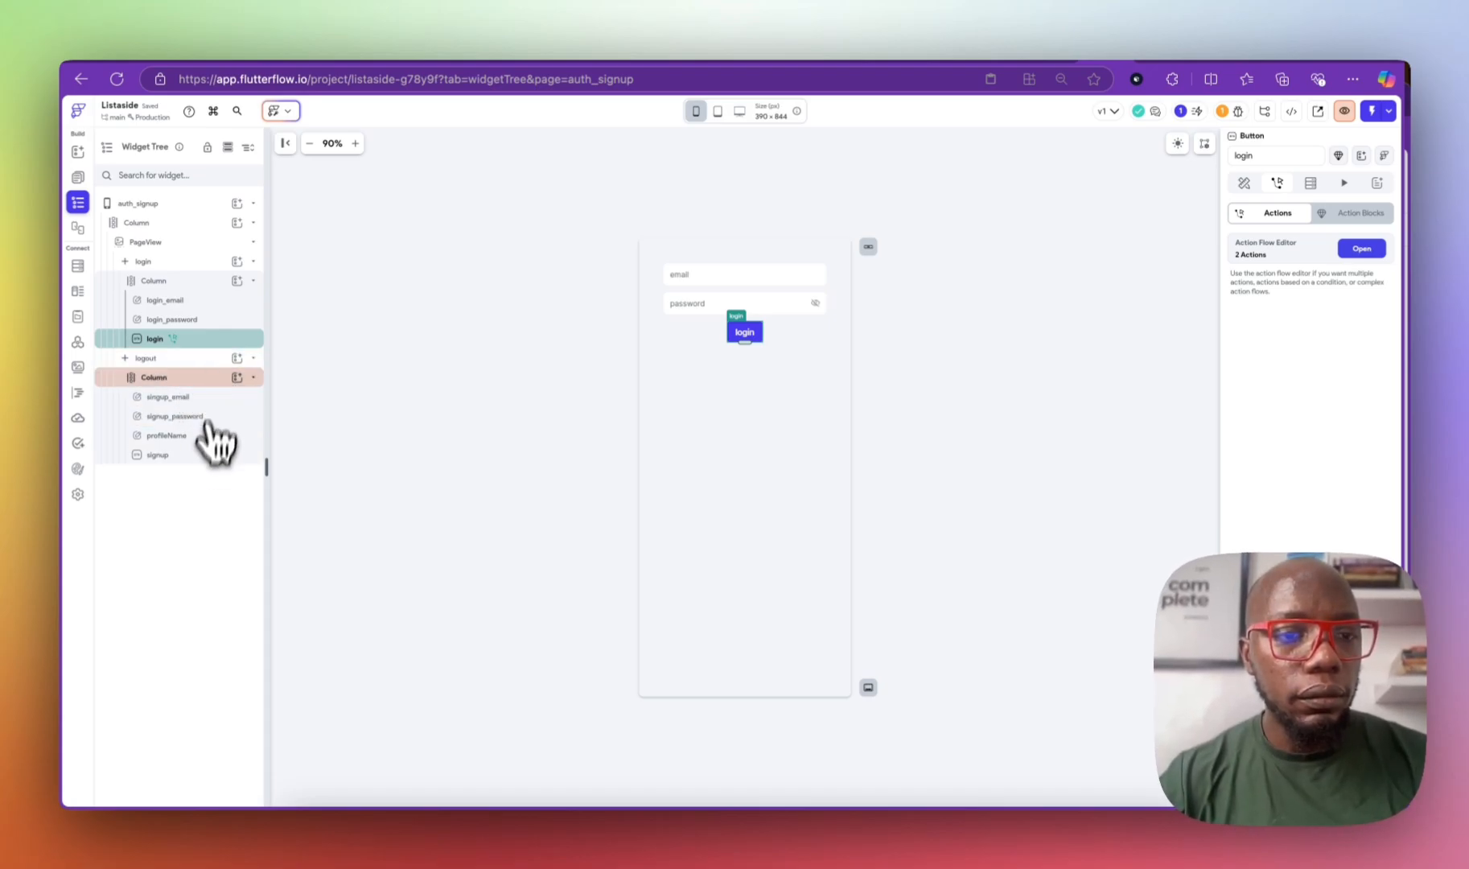
click(205, 455)
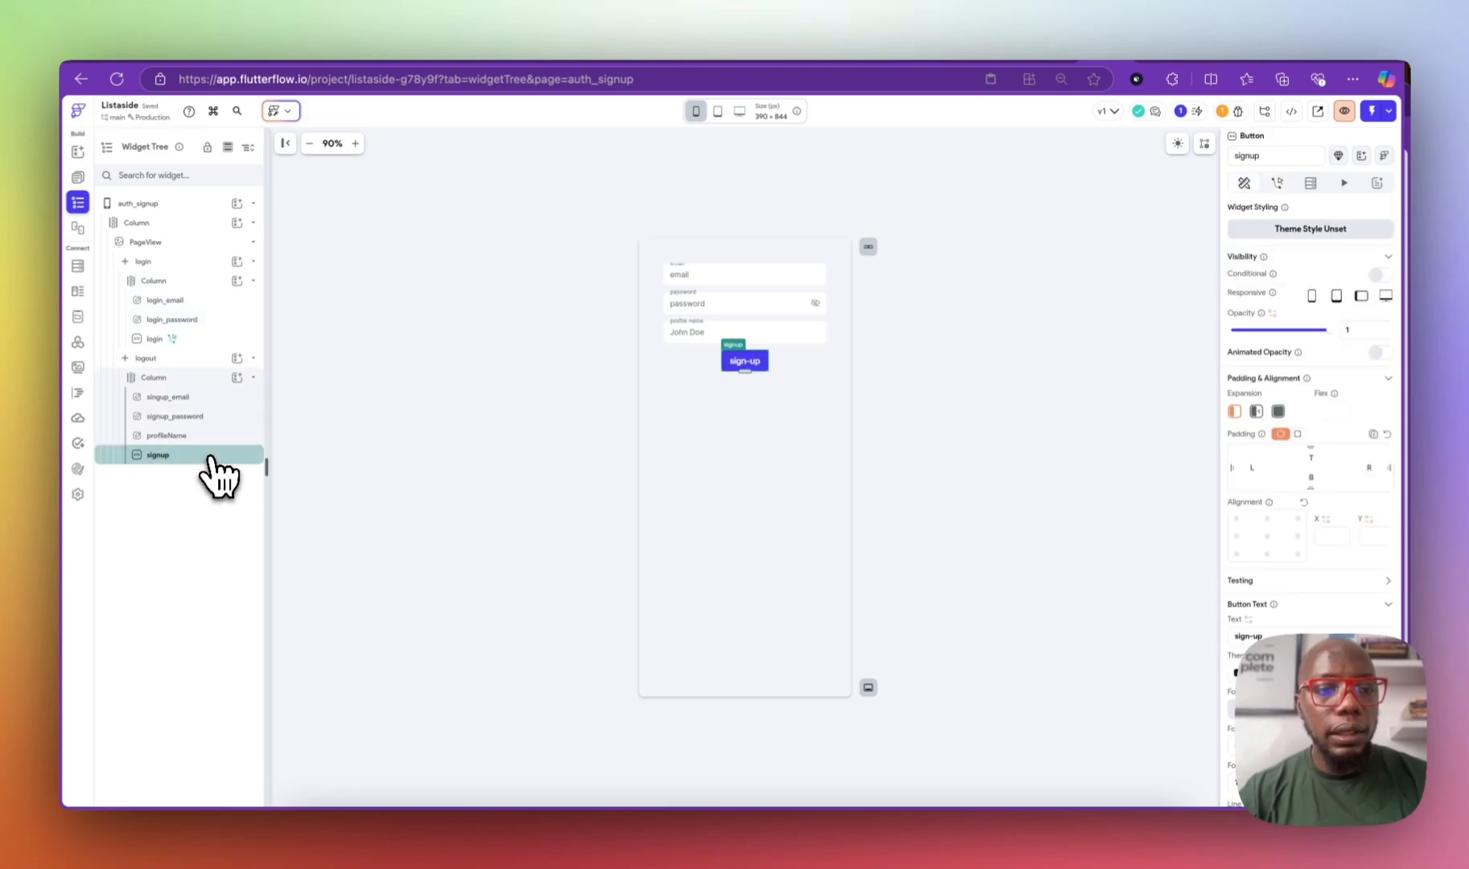
click(1278, 183)
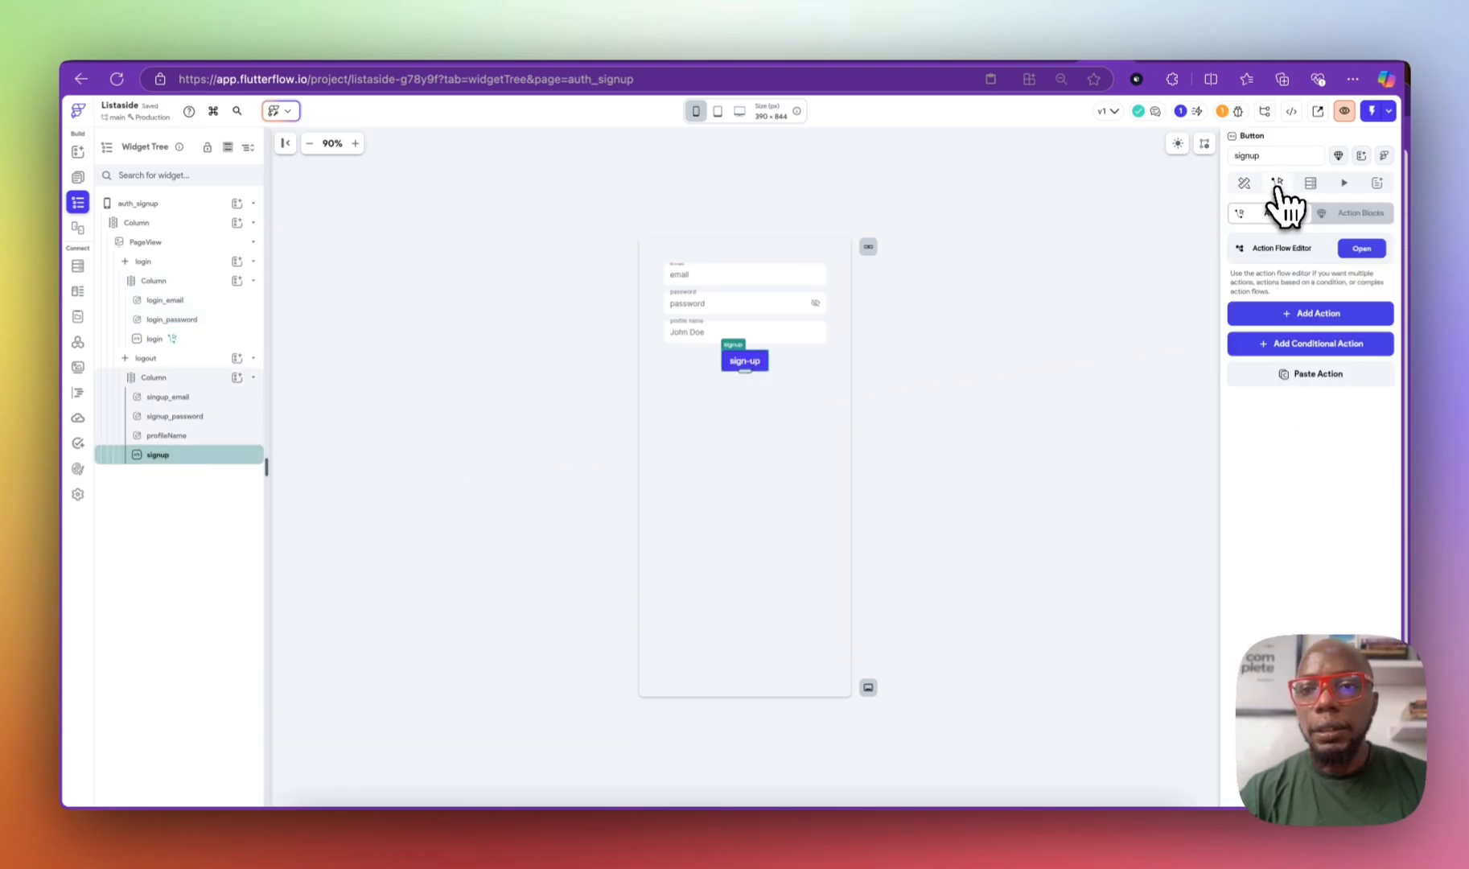
click(1318, 315)
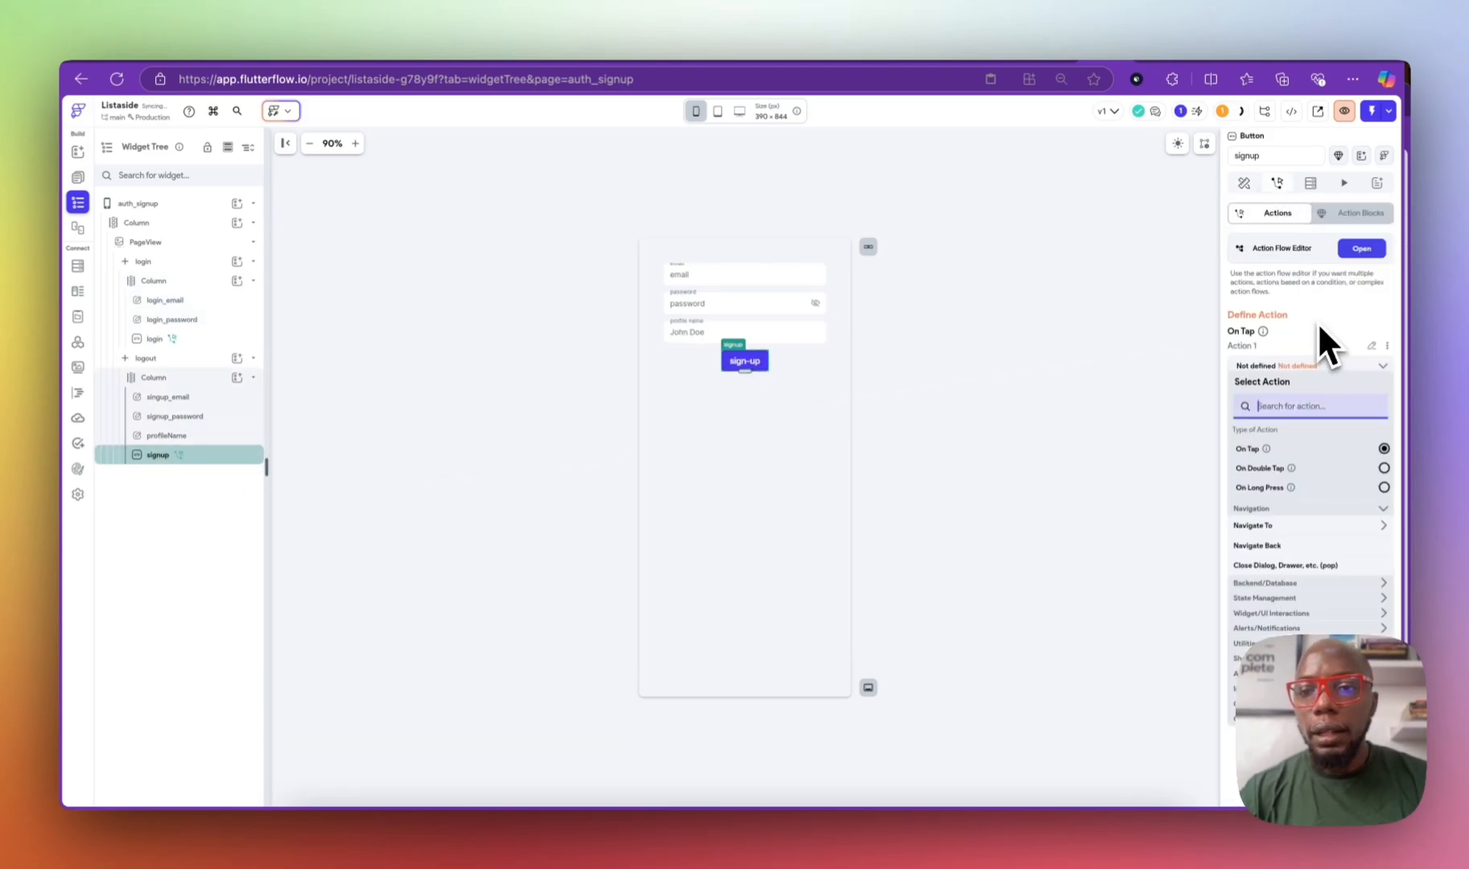
click(1337, 582)
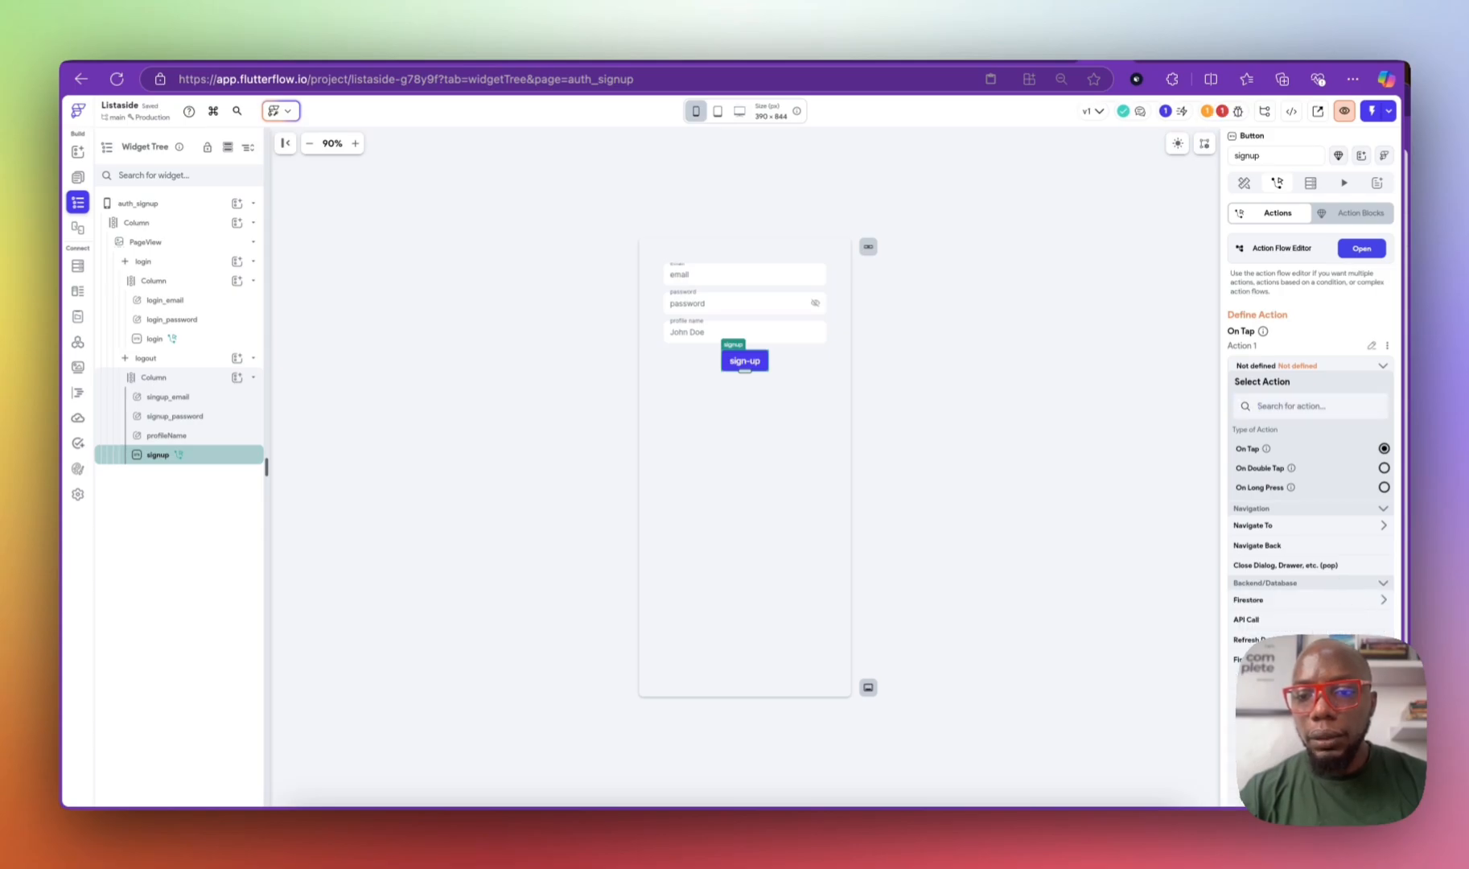
click(1311, 708)
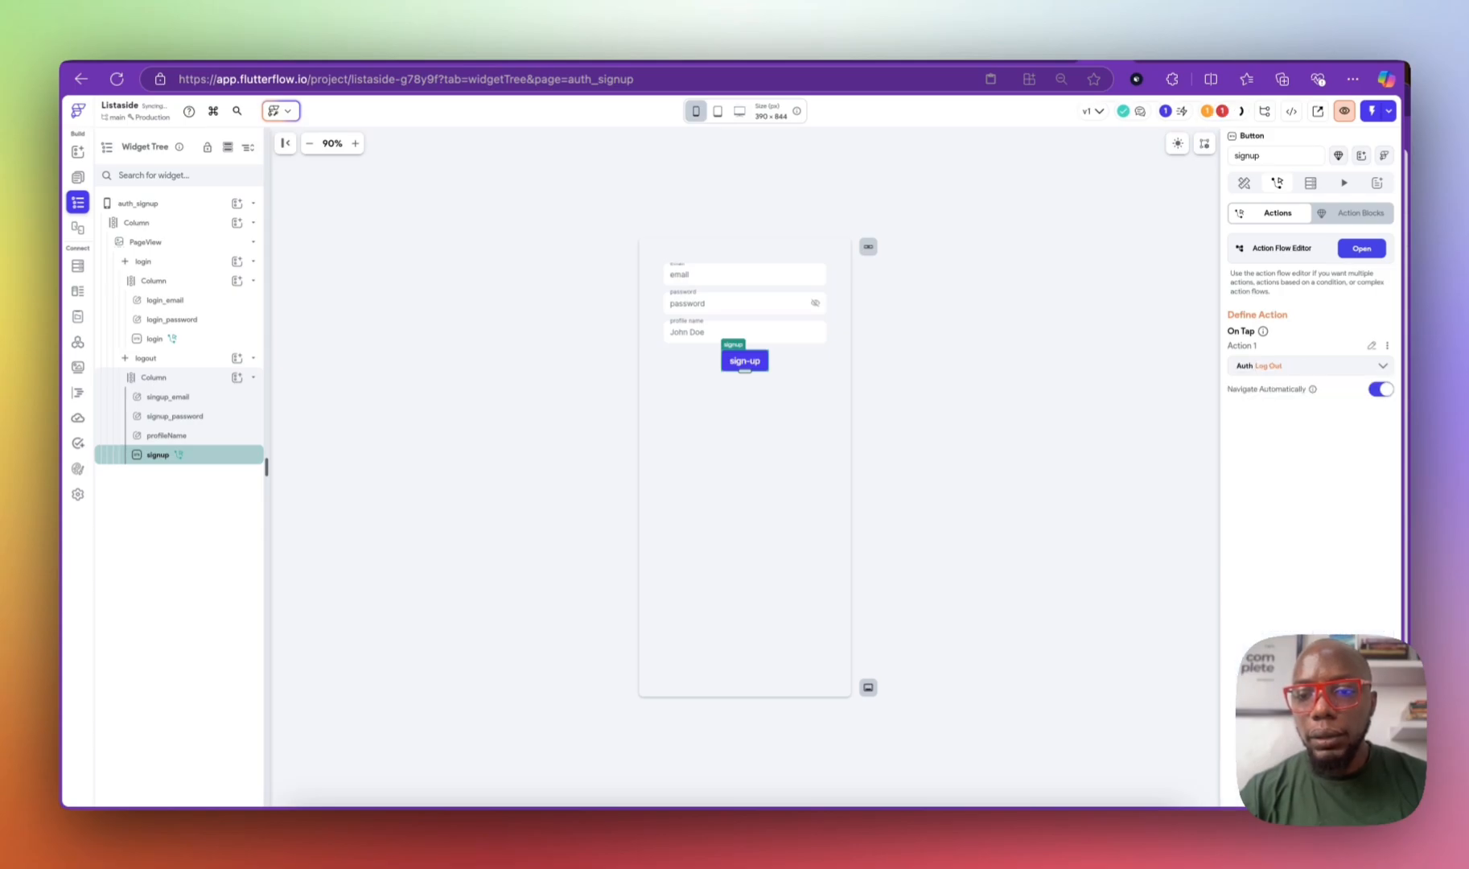
click(1277, 368)
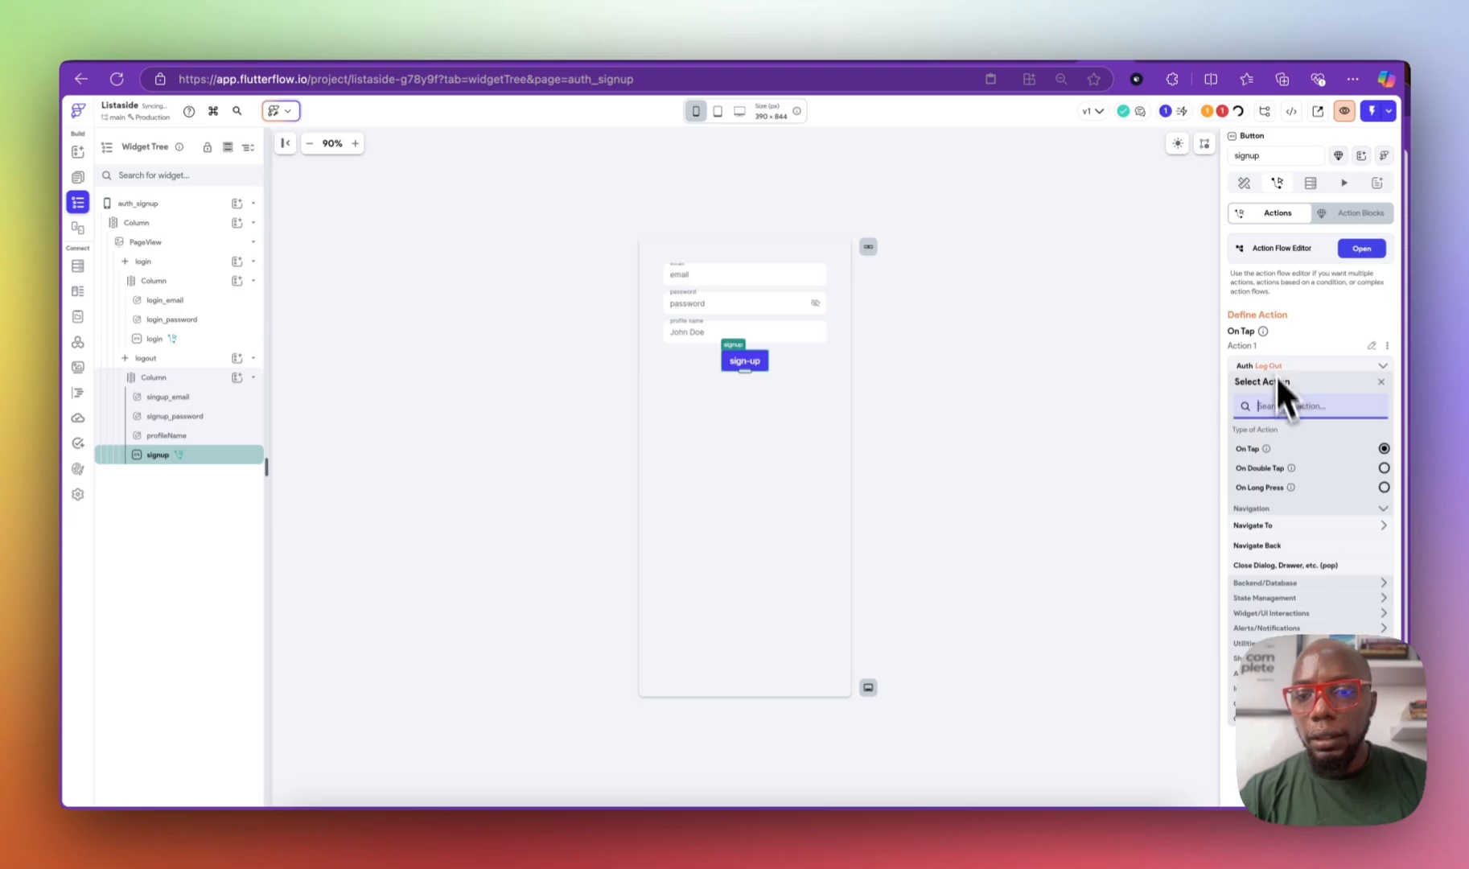
click(1361, 584)
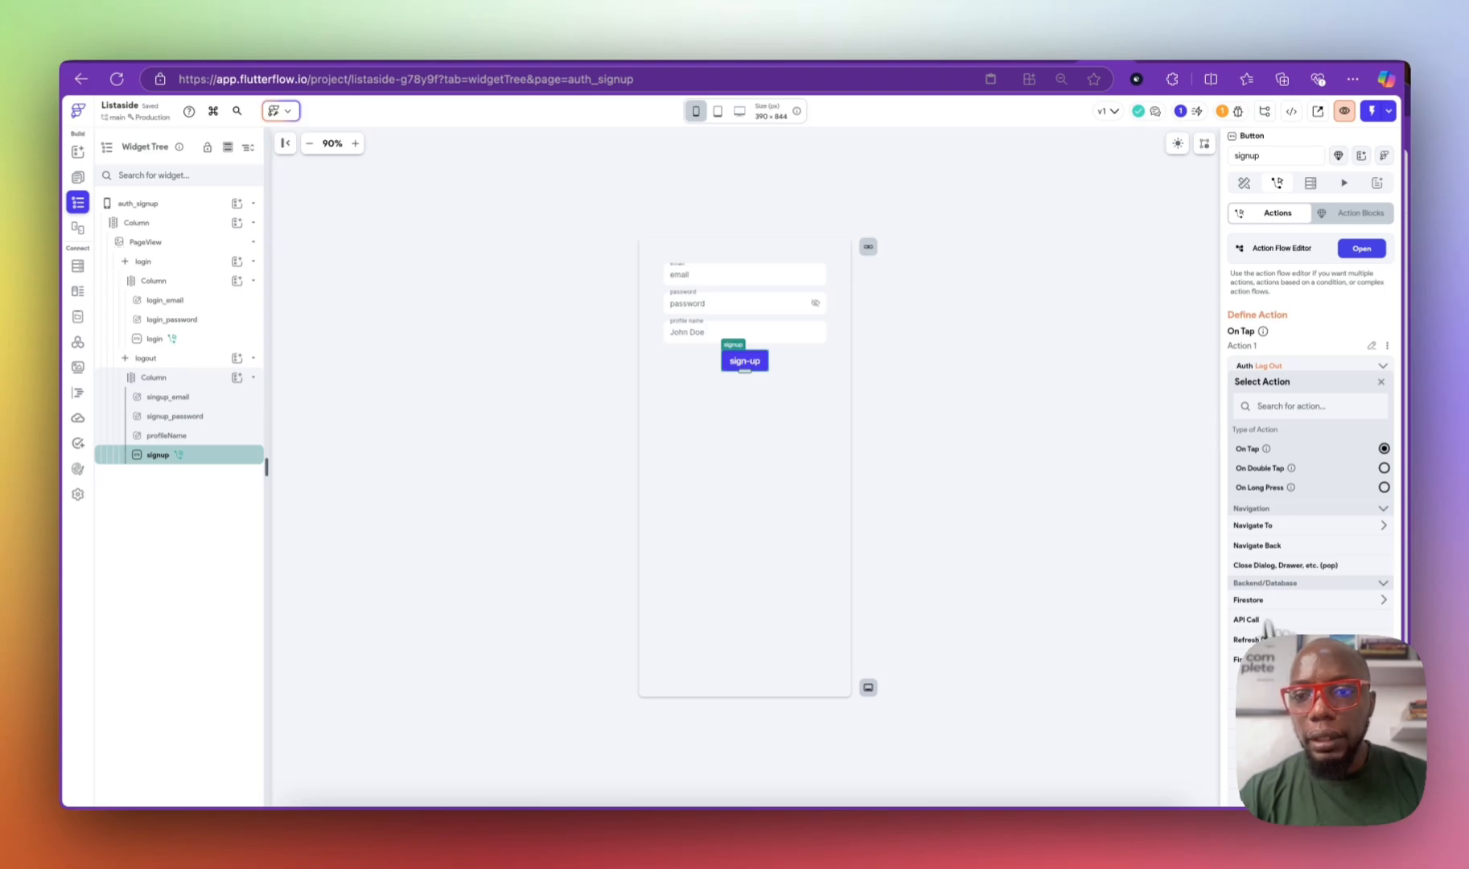
click(1279, 710)
click(1262, 403)
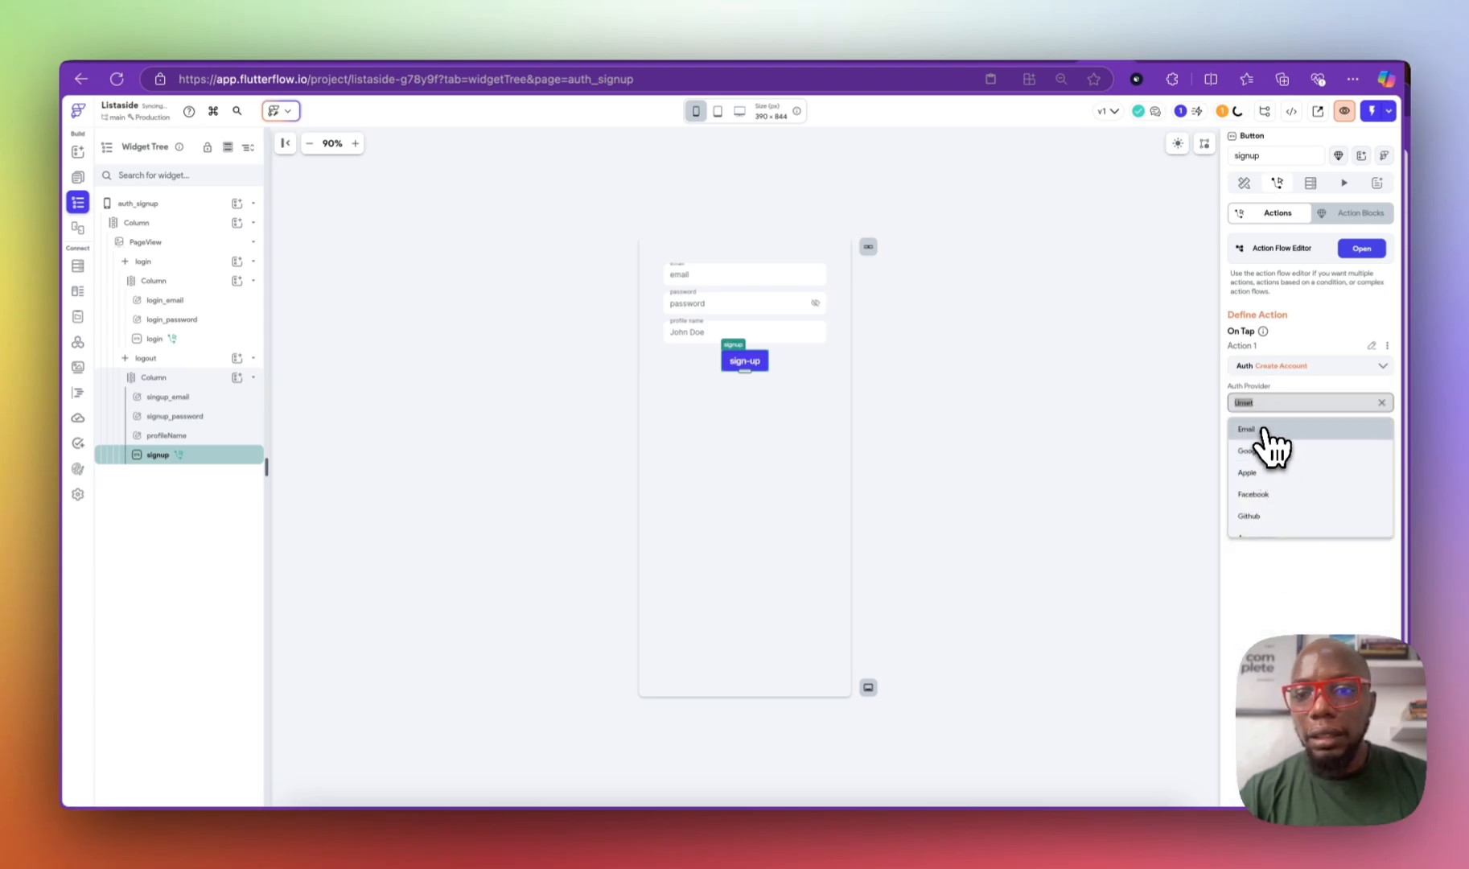
click(1264, 430)
click(1270, 442)
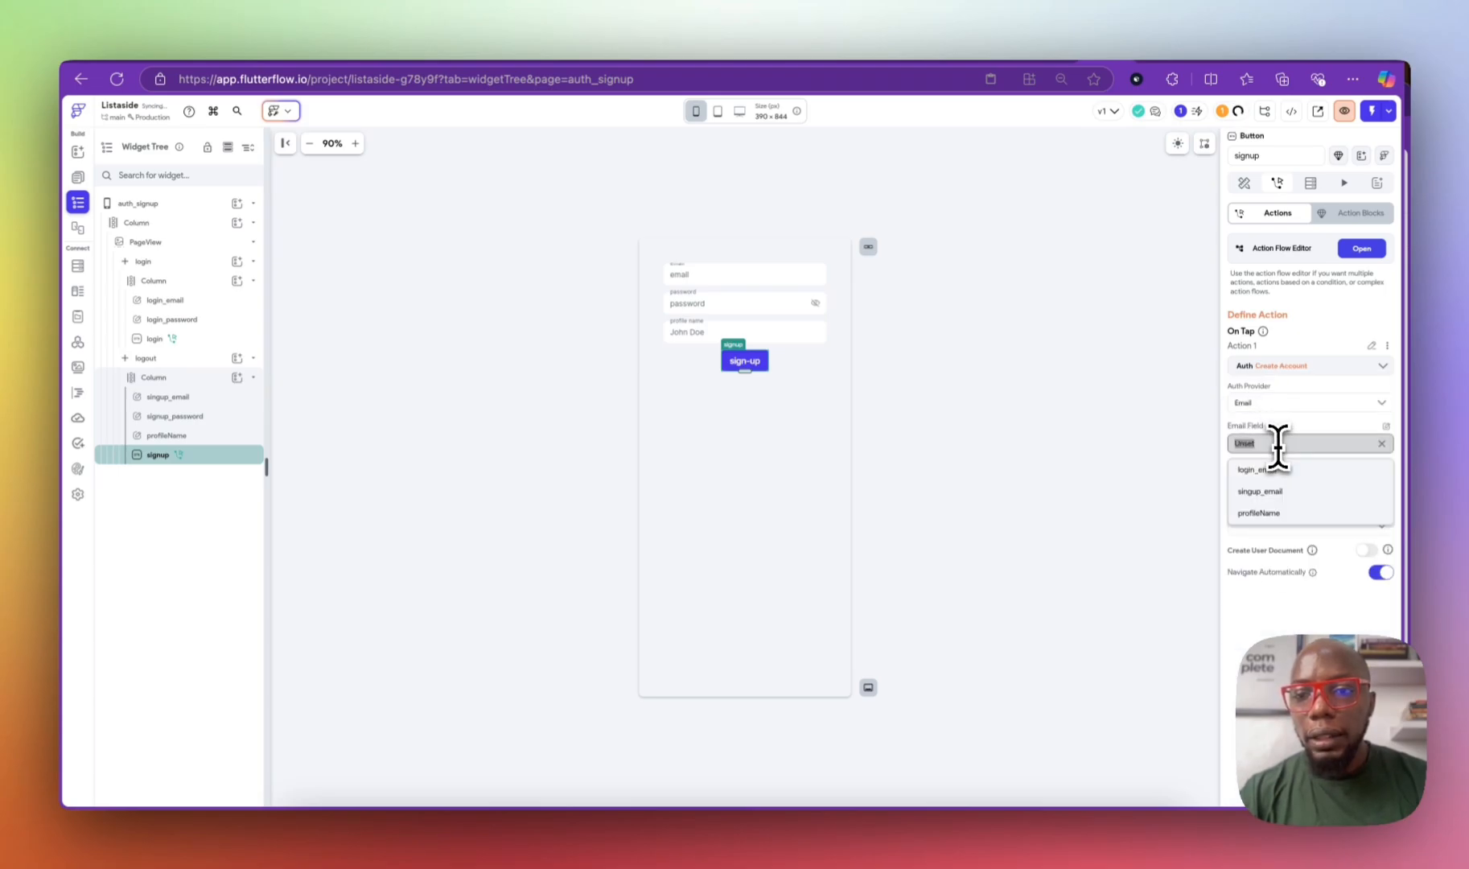
click(1280, 491)
click(1270, 485)
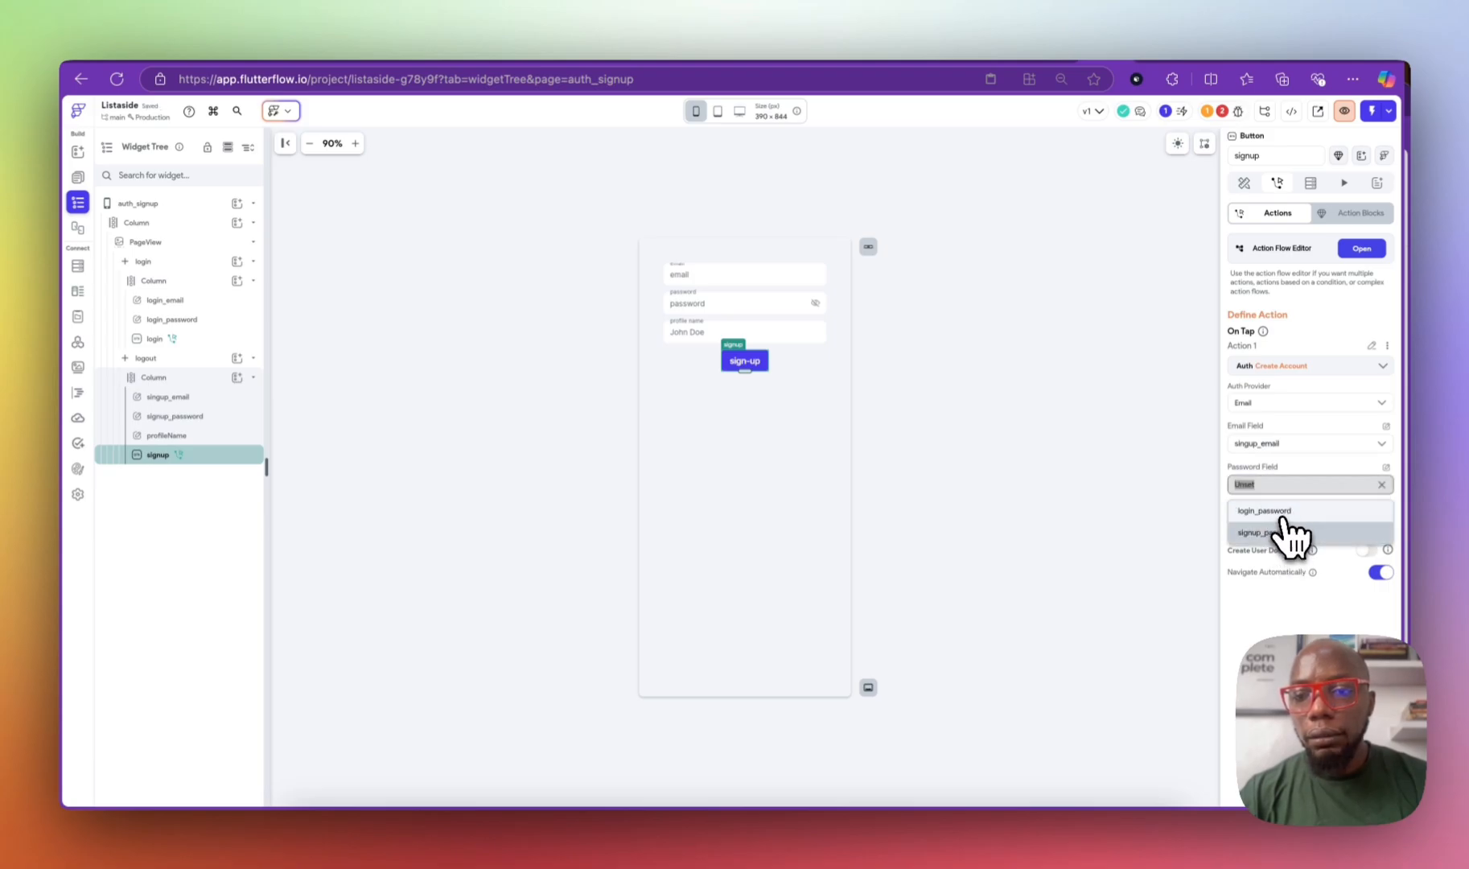
click(1282, 531)
click(1277, 527)
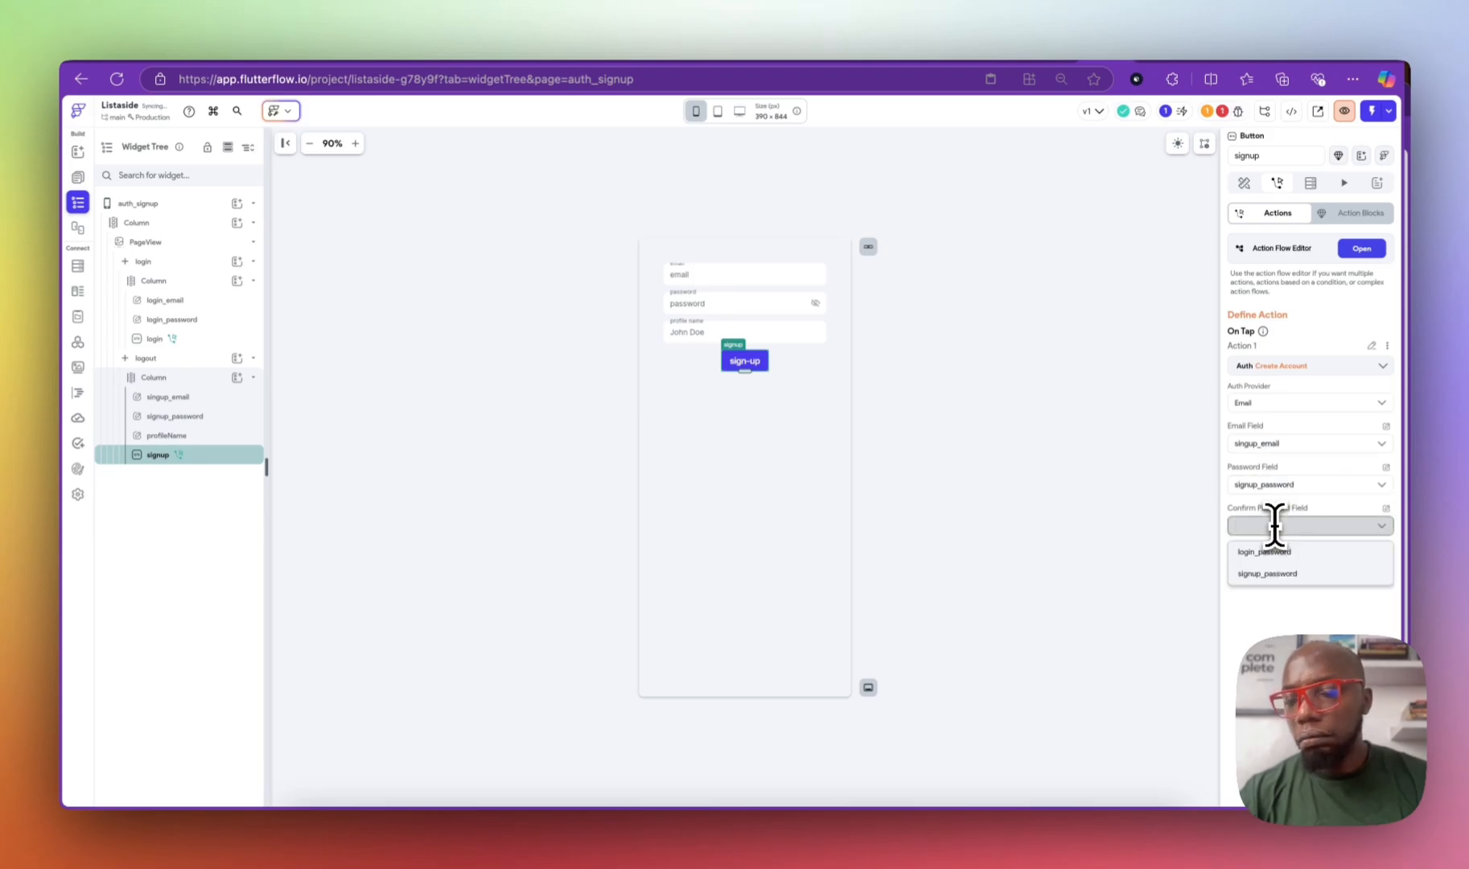
click(1296, 505)
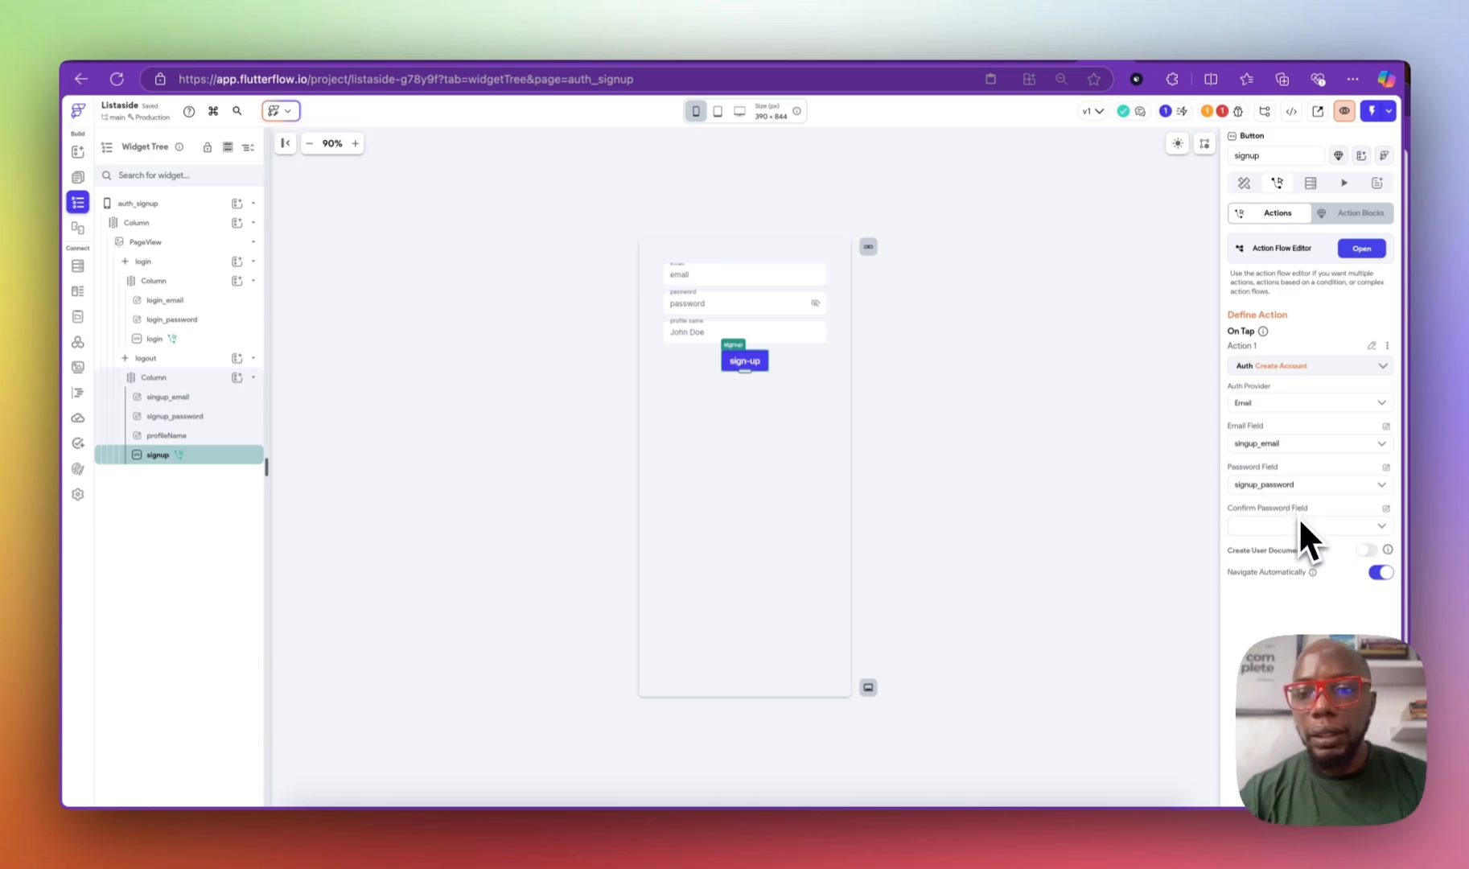
scroll(1342, 553, down, 2)
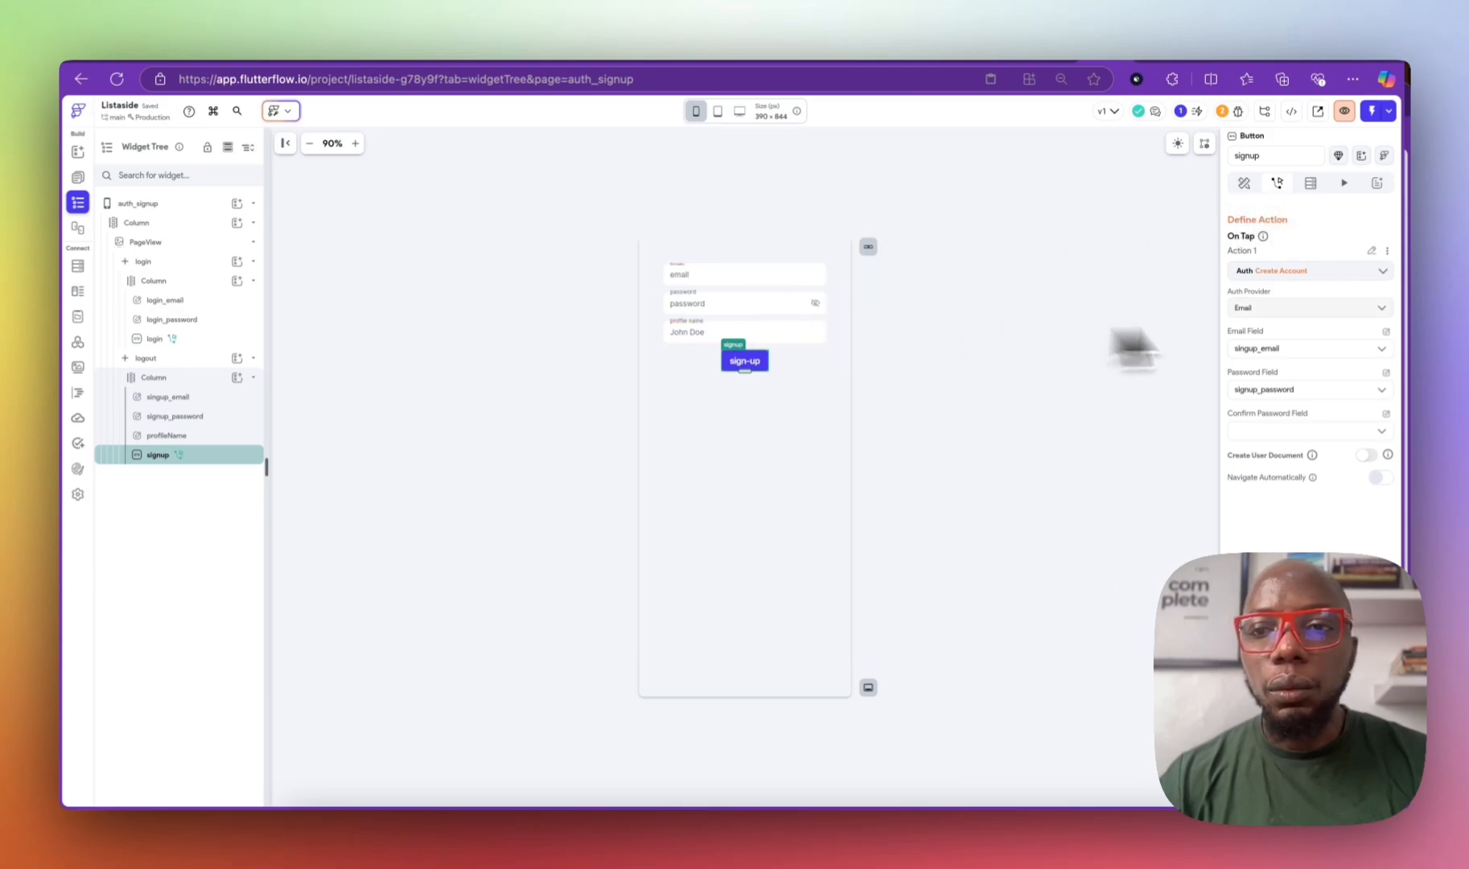
scroll(1319, 269, up, 2)
Step: Add a Navigate To HomePage action after Create Account on the signup button
click(1360, 248)
click(723, 254)
click(724, 275)
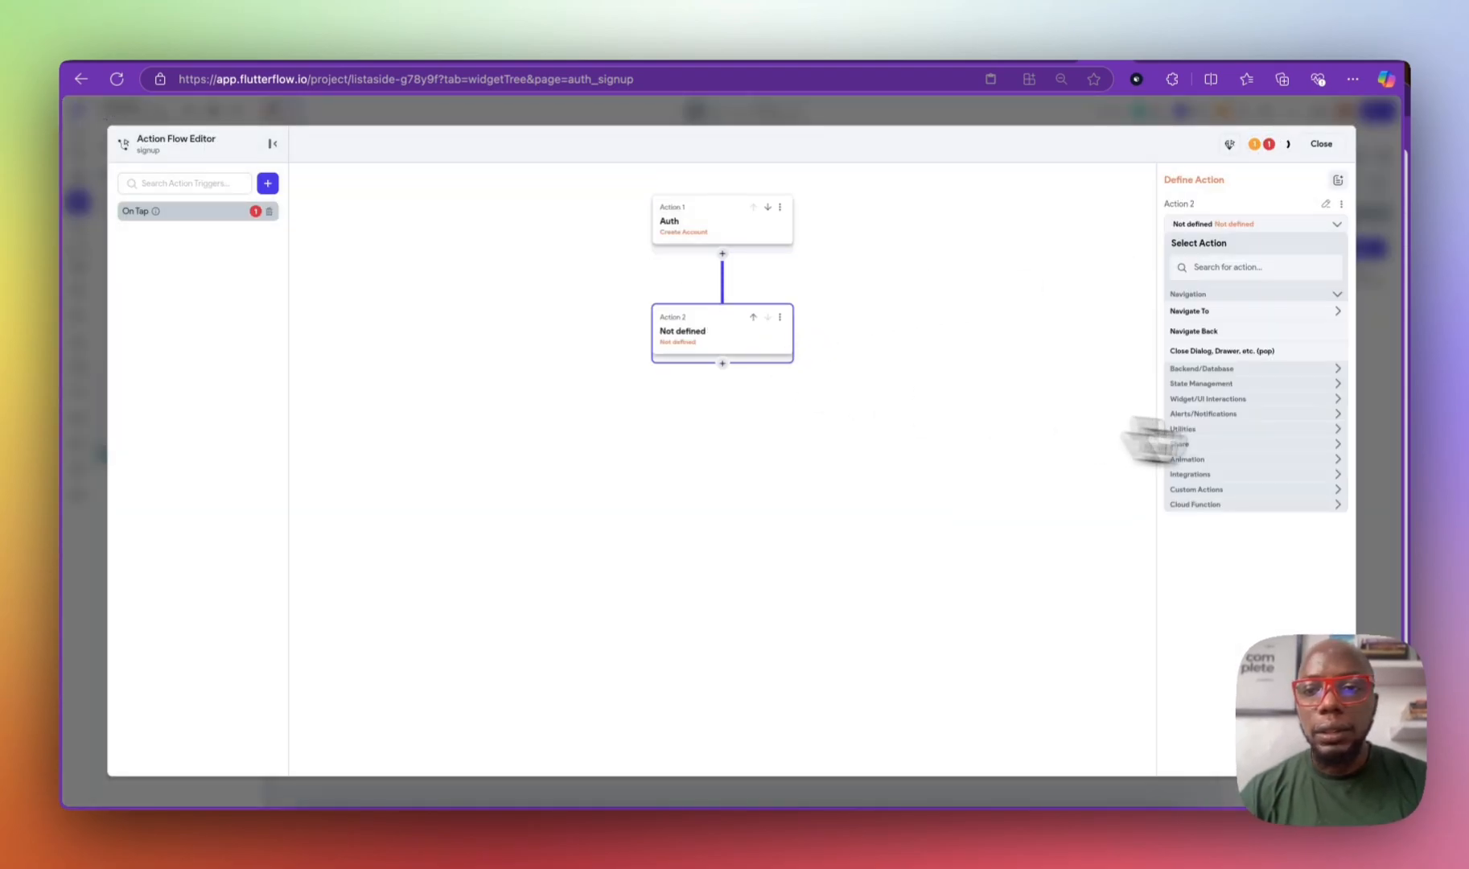
click(1246, 312)
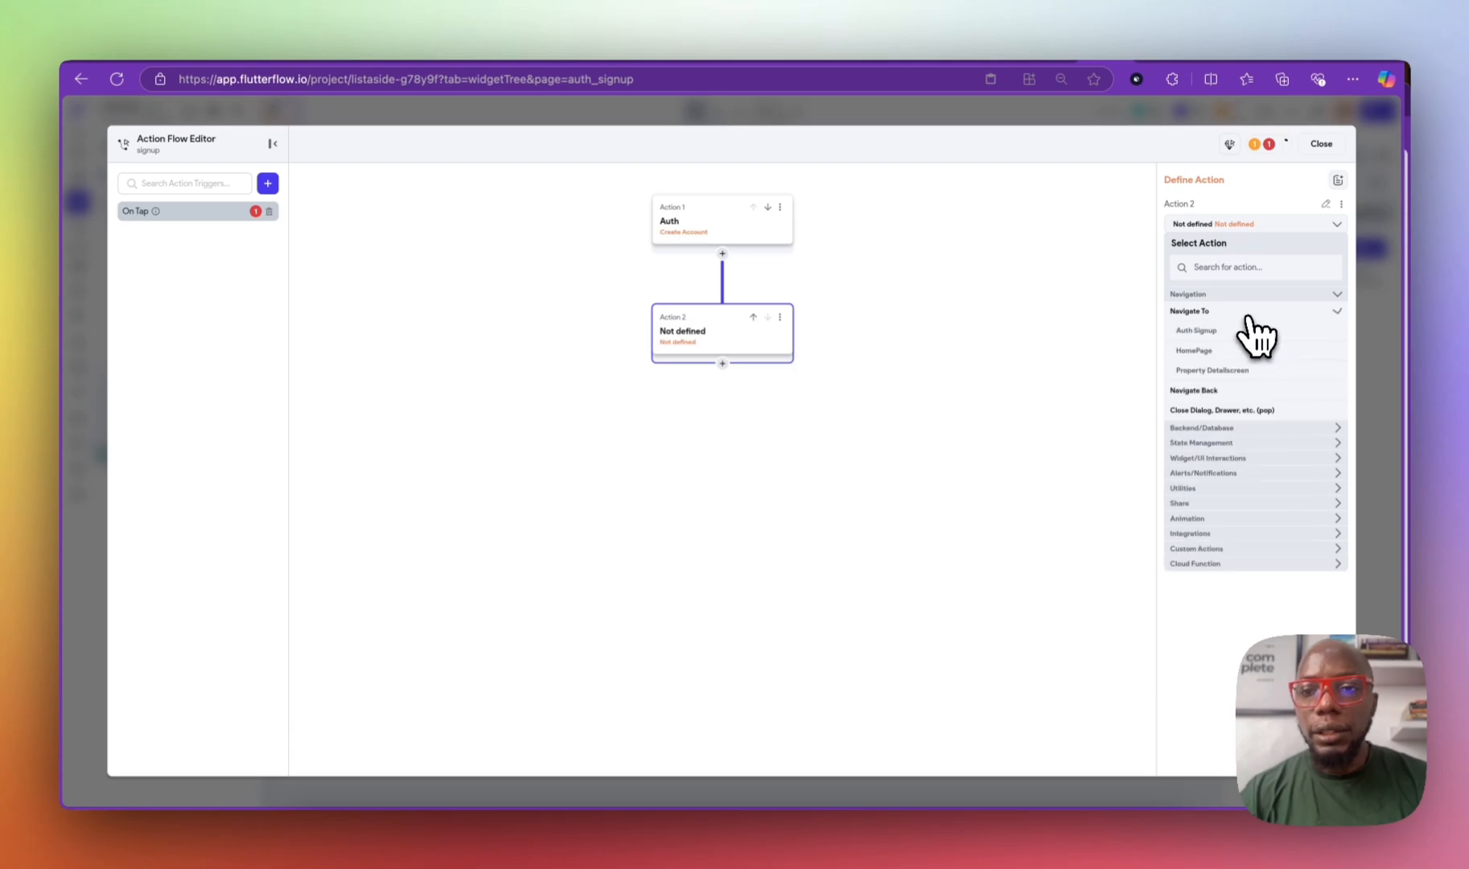
click(1210, 358)
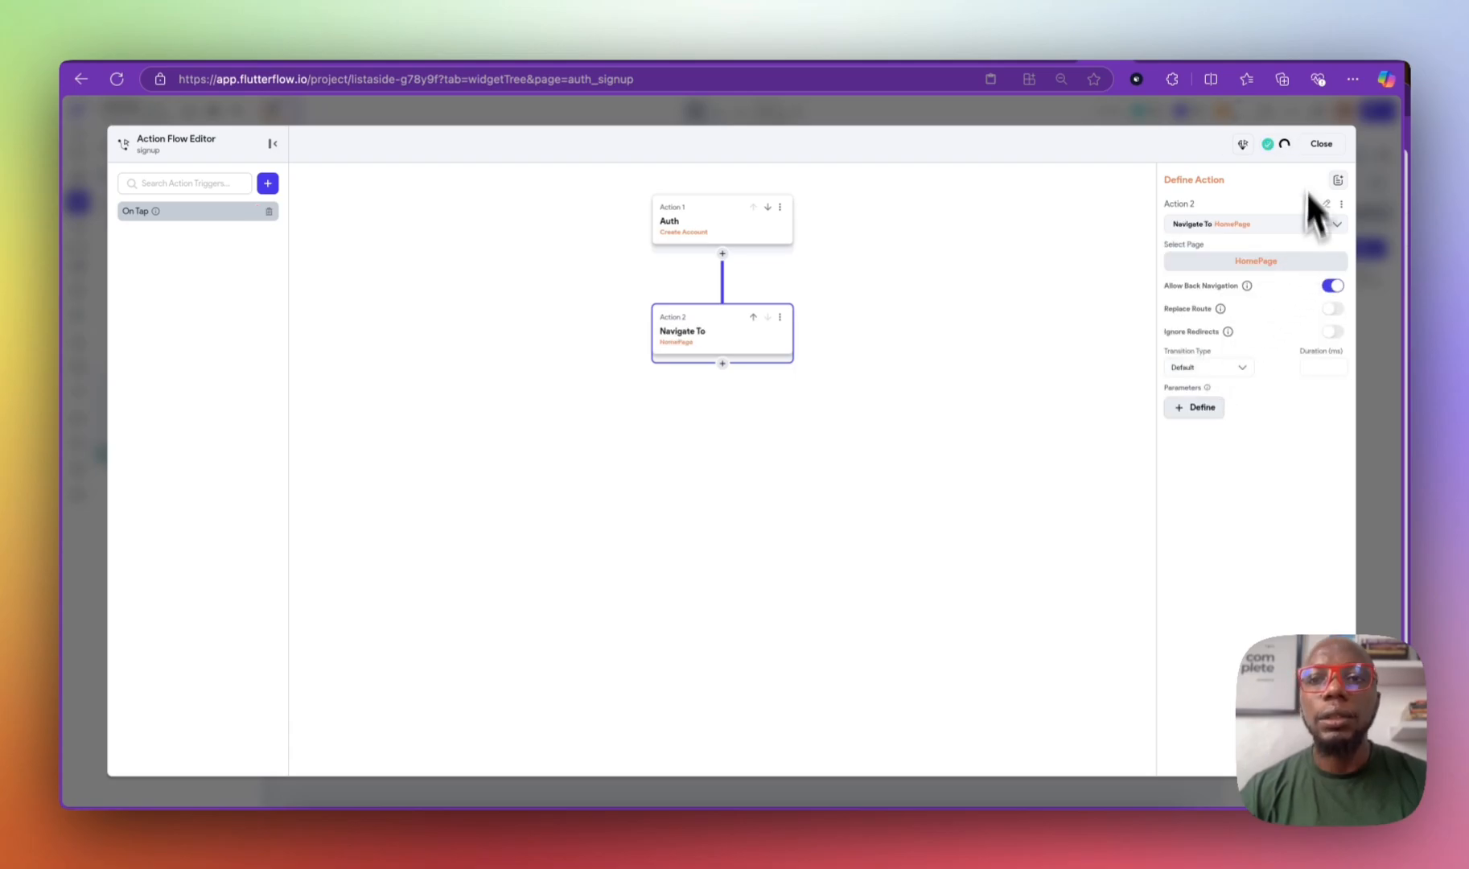
click(1320, 144)
Step: Check the project issues list to confirm the action configuration error is cleared
click(1237, 115)
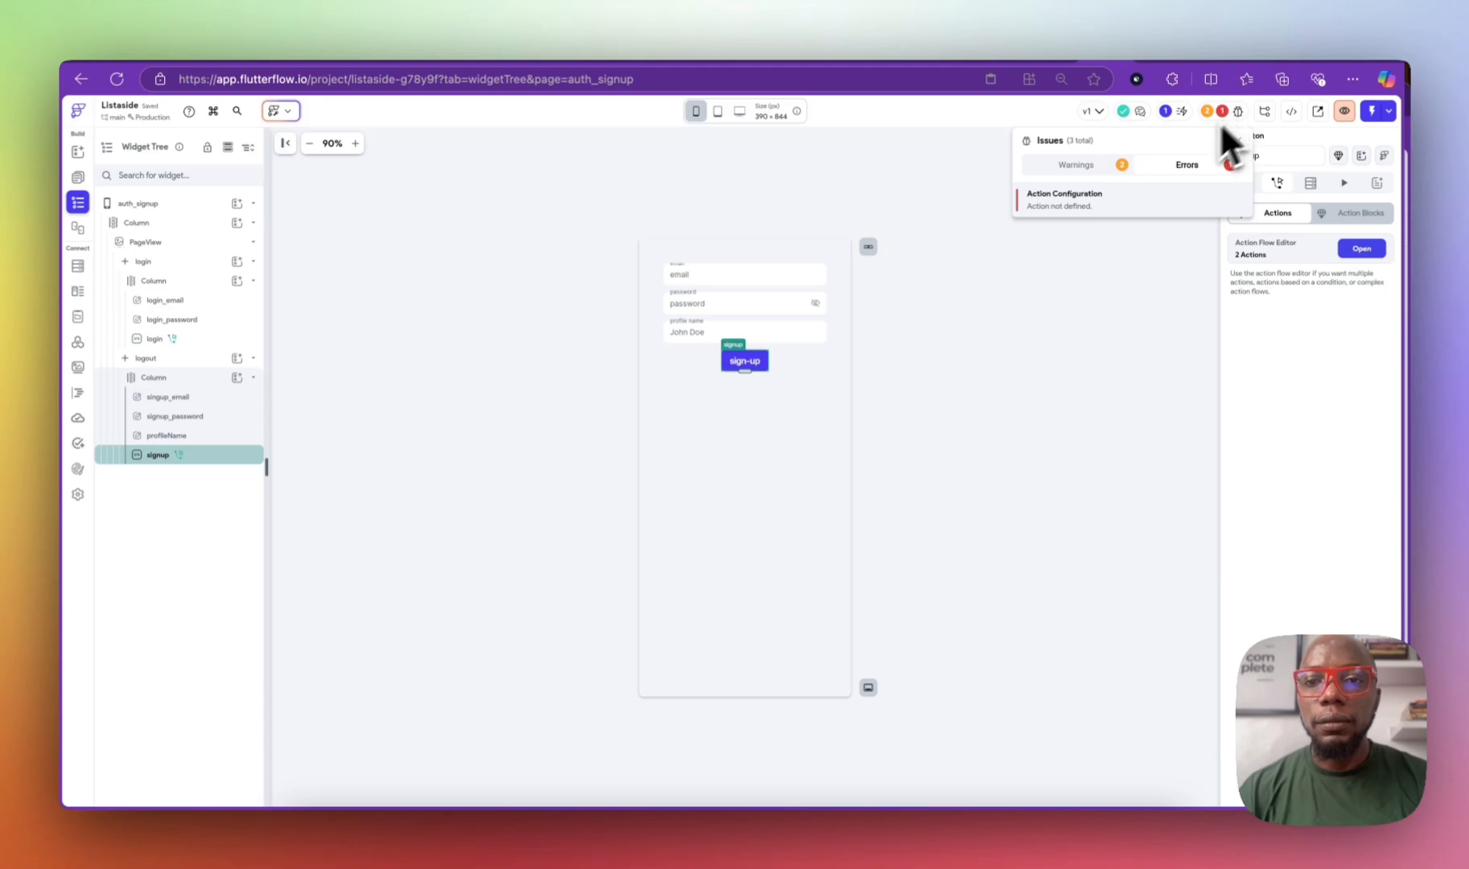
click(1102, 209)
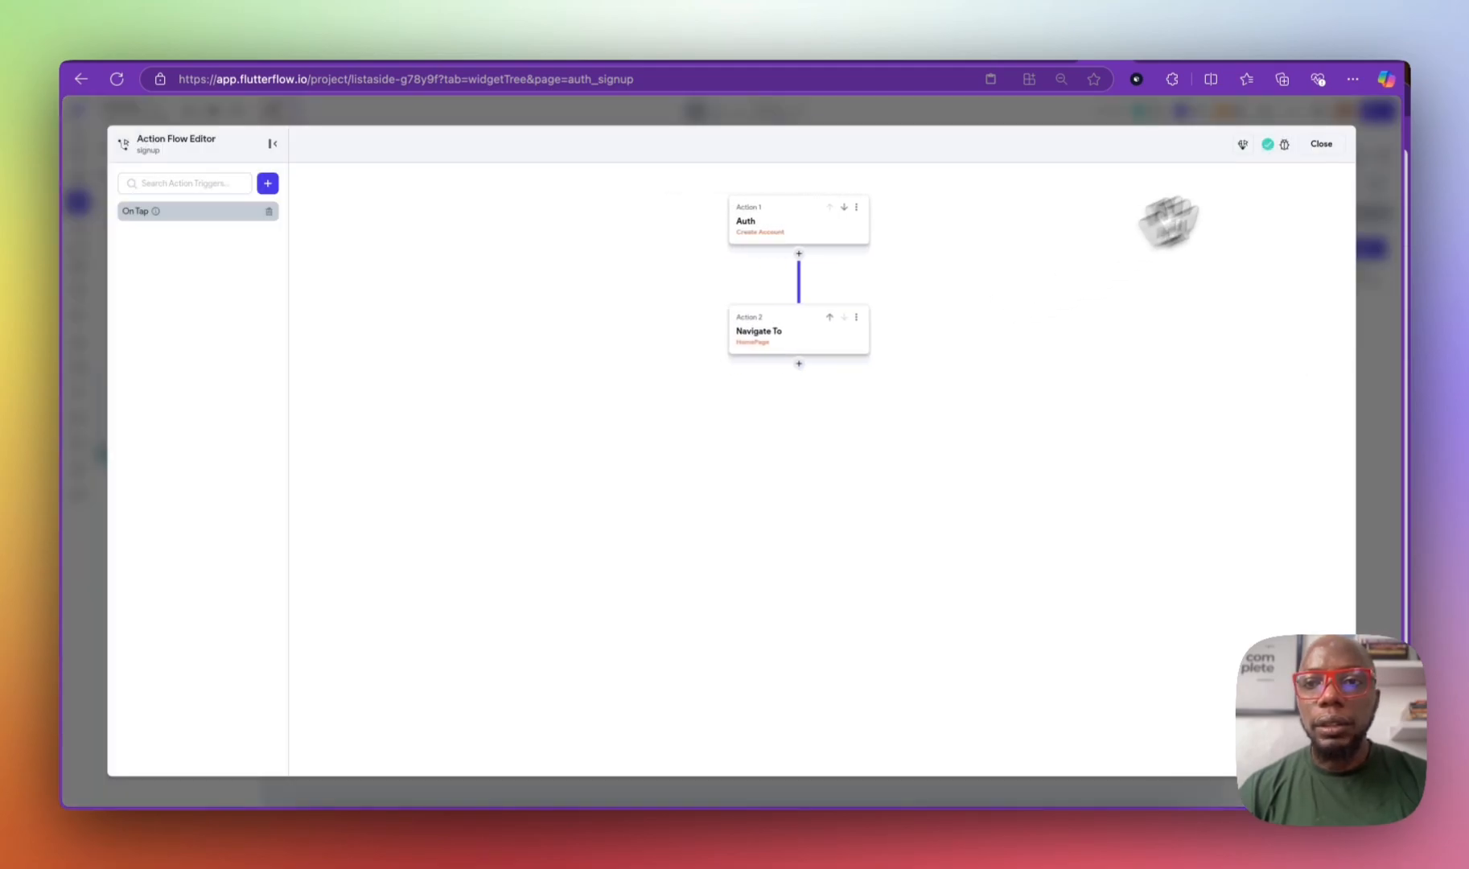
click(1319, 145)
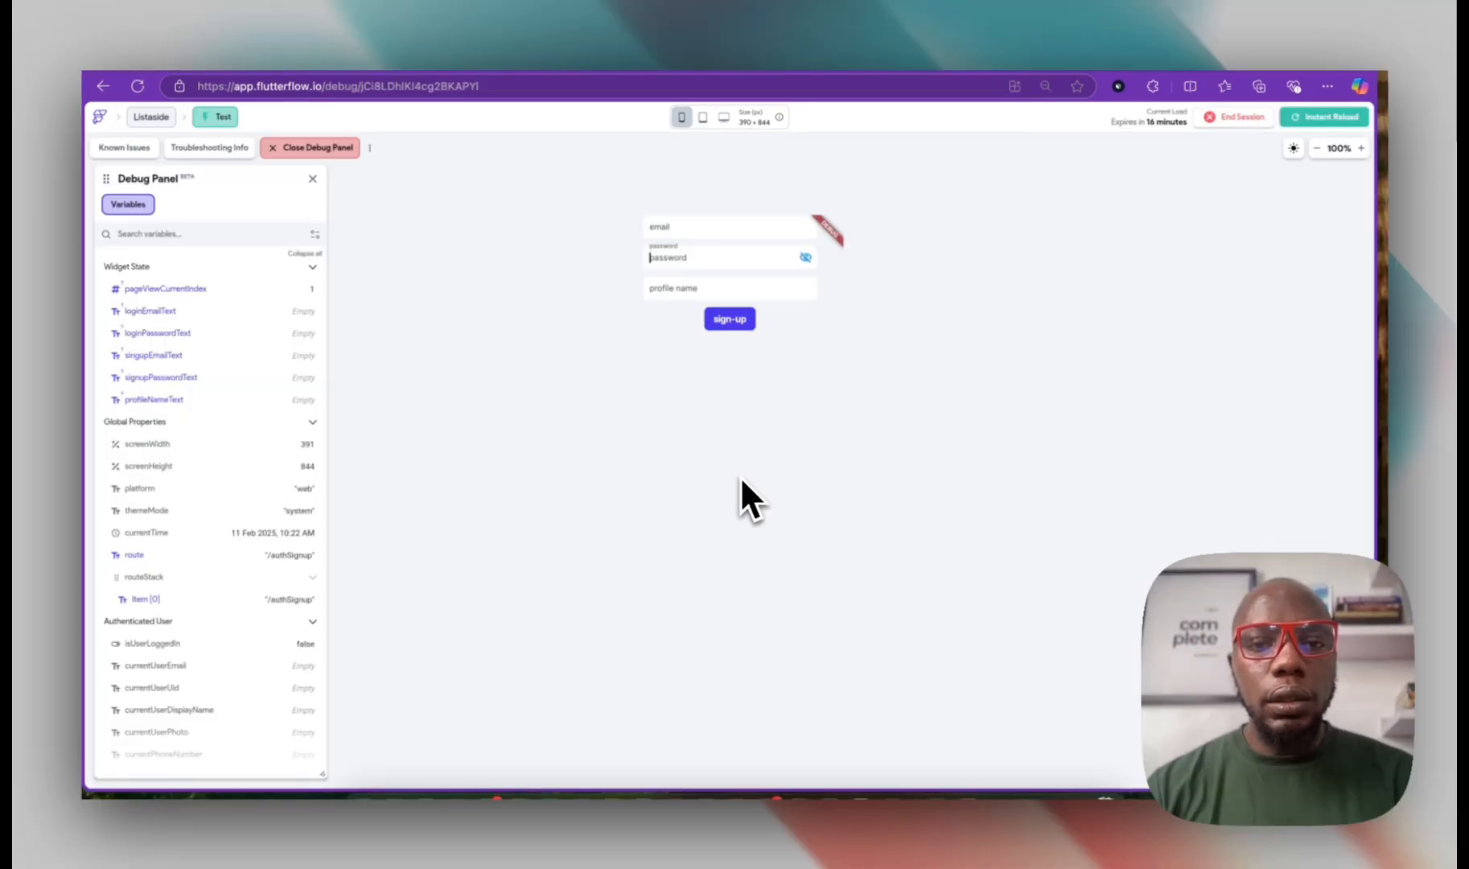
Step: Enter a test email address in the sign-up email field of the running app
click(695, 229)
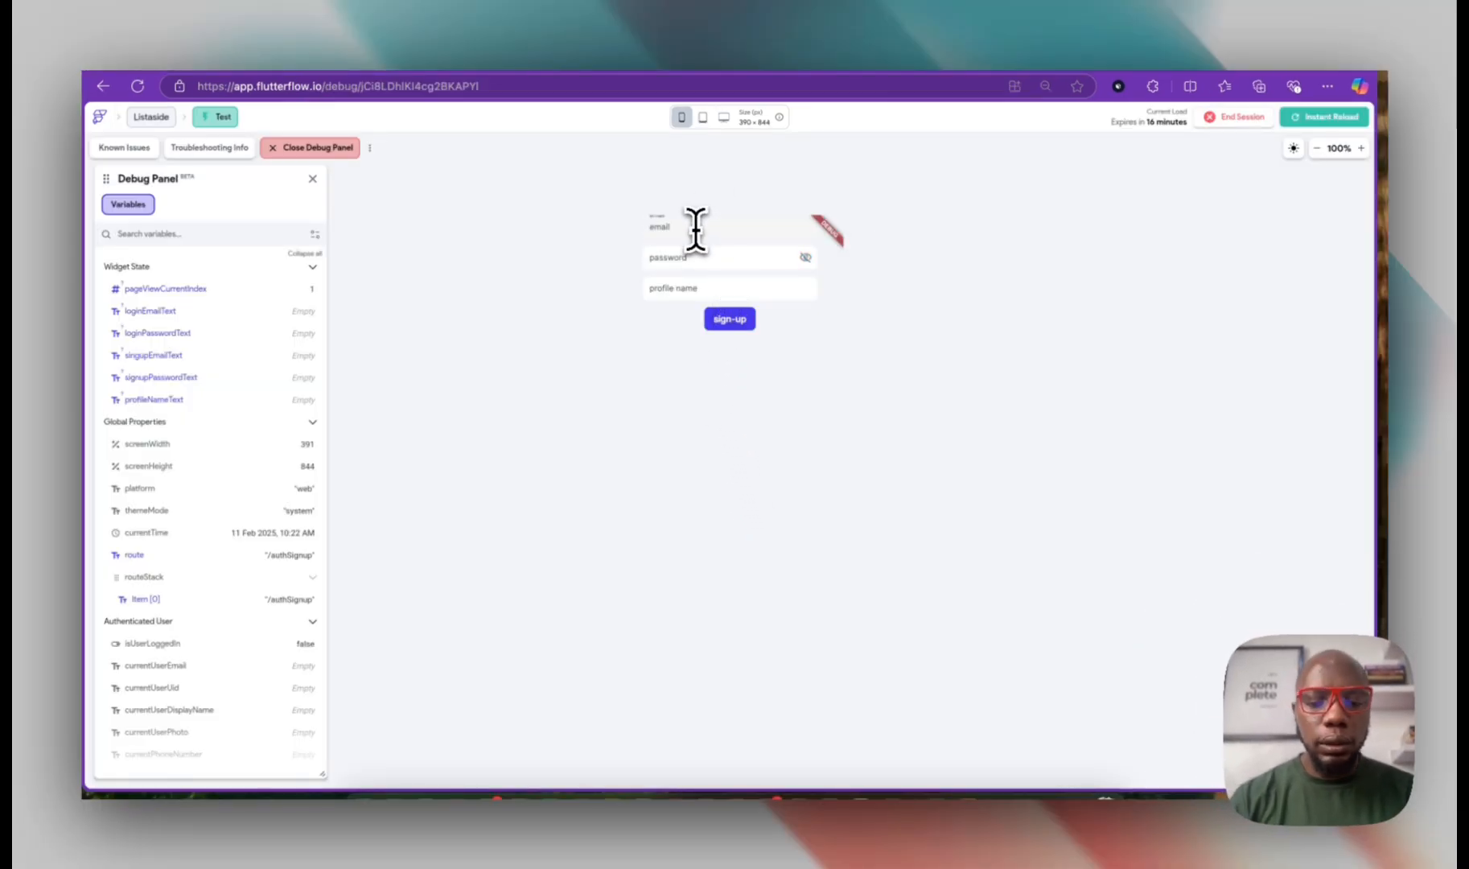
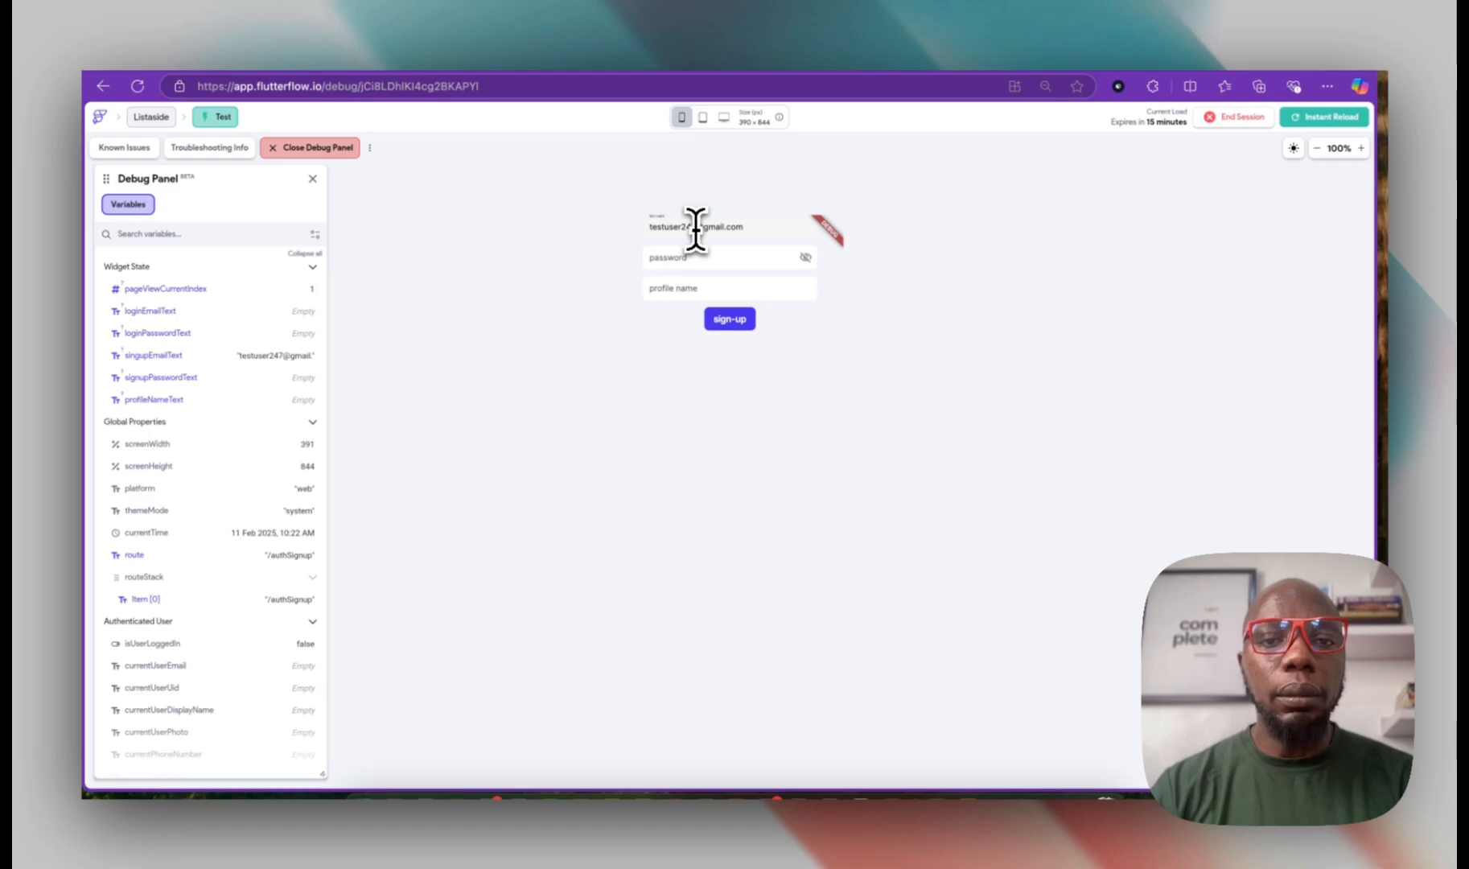
key(Tab)
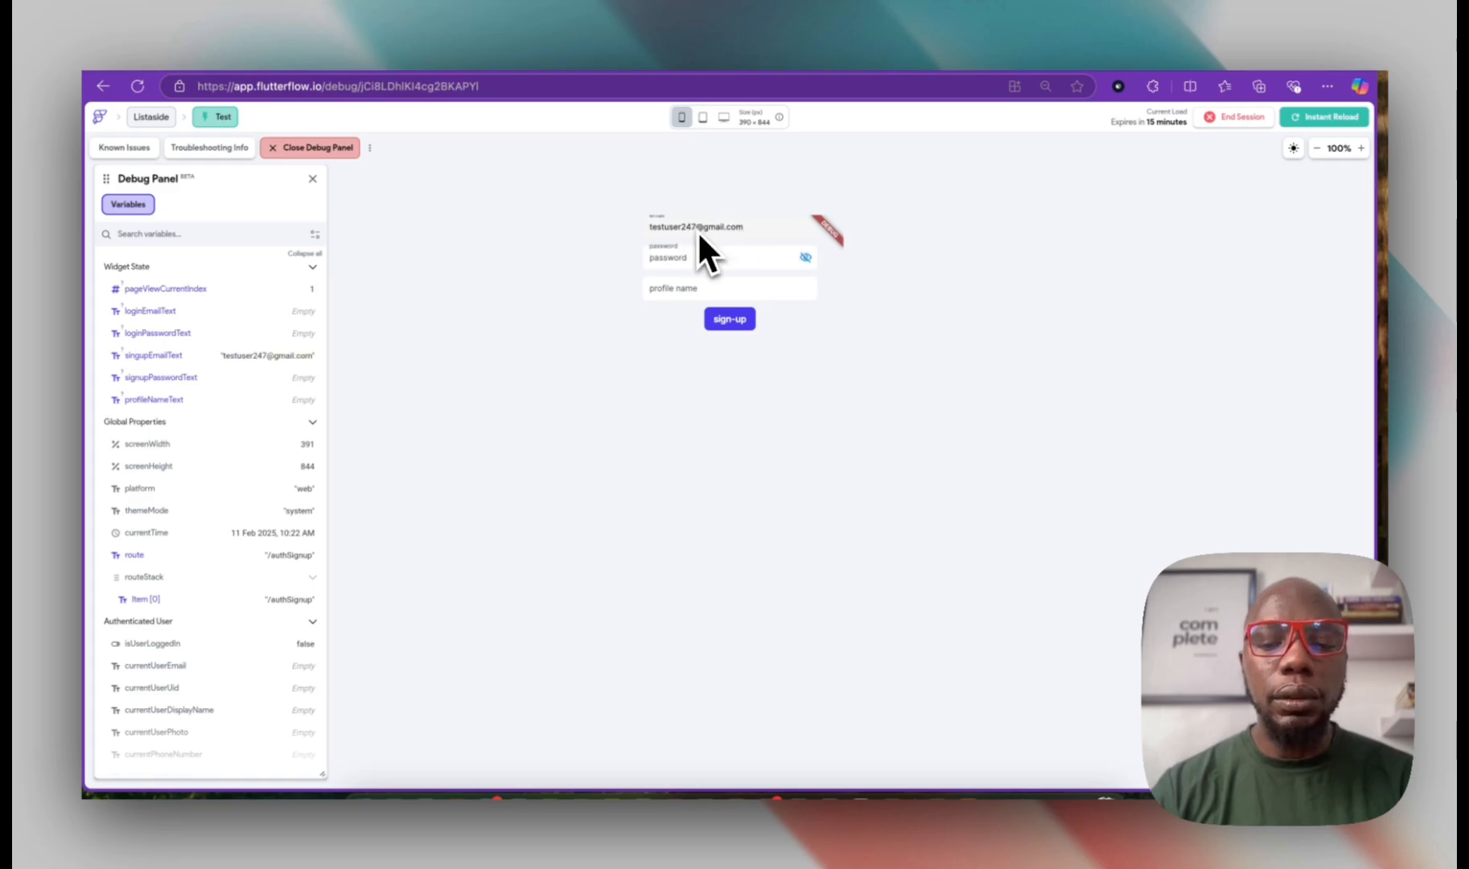
Step: Enter a password and a profile name, reveal the password, and submit the sign-up form
key(BackSpace)
text(password)
key(Tab)
text(pas)
key(BackSpace)
key(BackSpace)
key(BackSpace)
text(John doe)
click(805, 257)
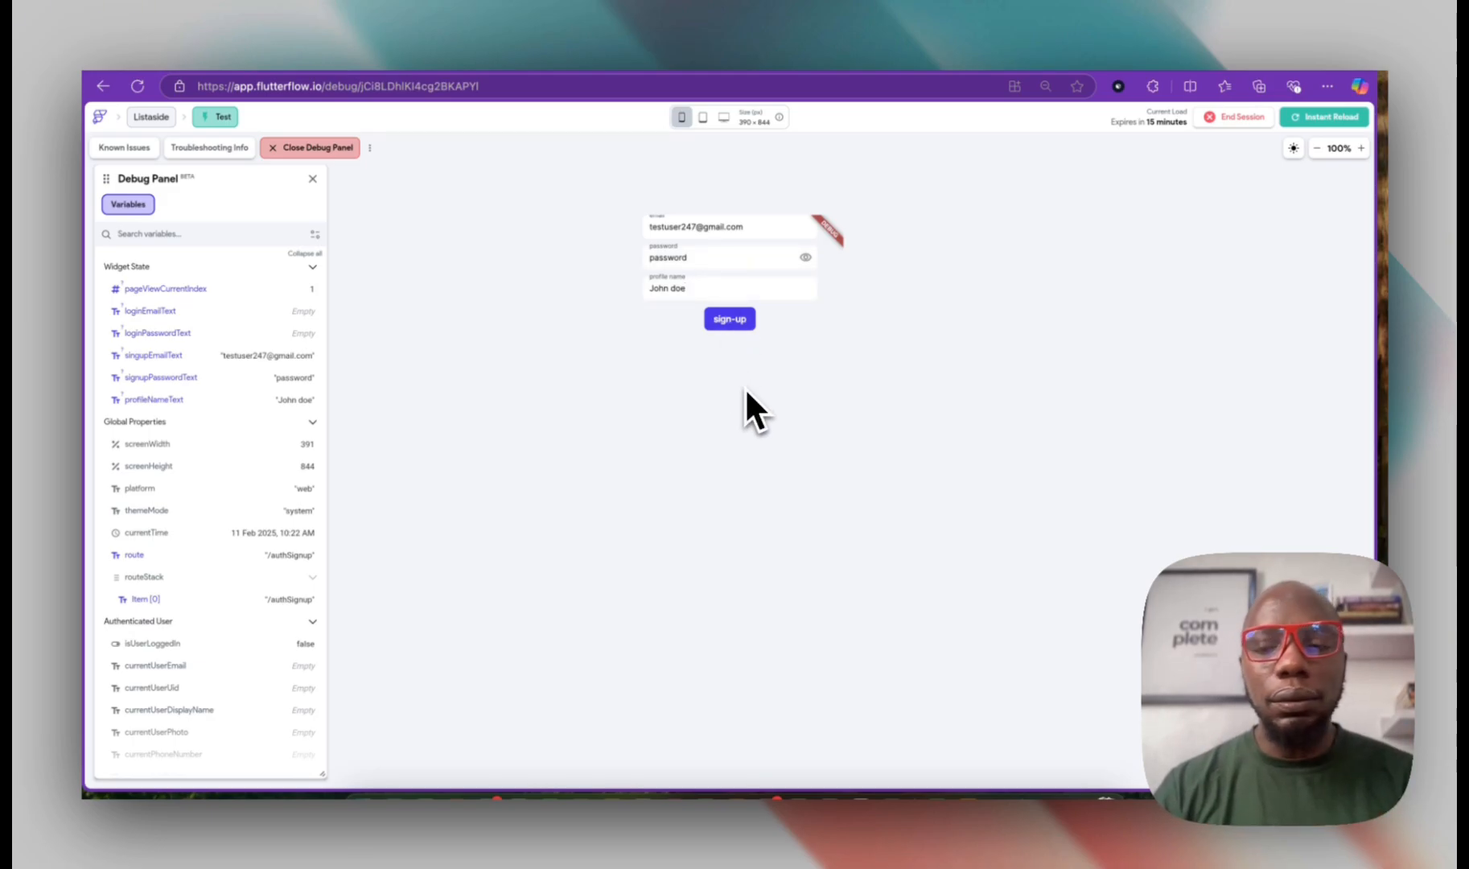
click(731, 321)
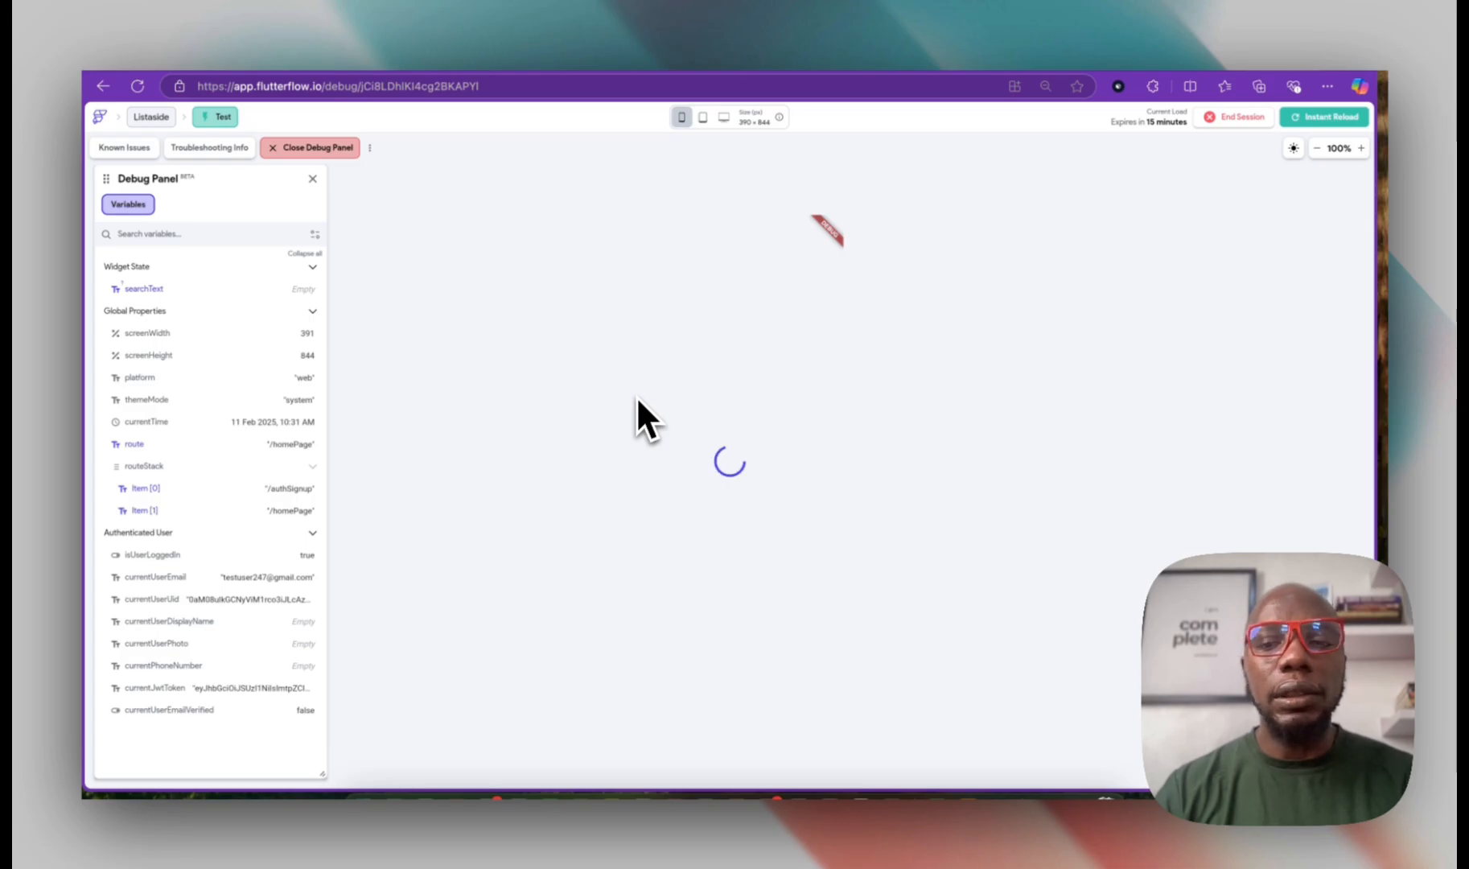
scroll(756, 418, down, 1)
drag(764, 347, 761, 695)
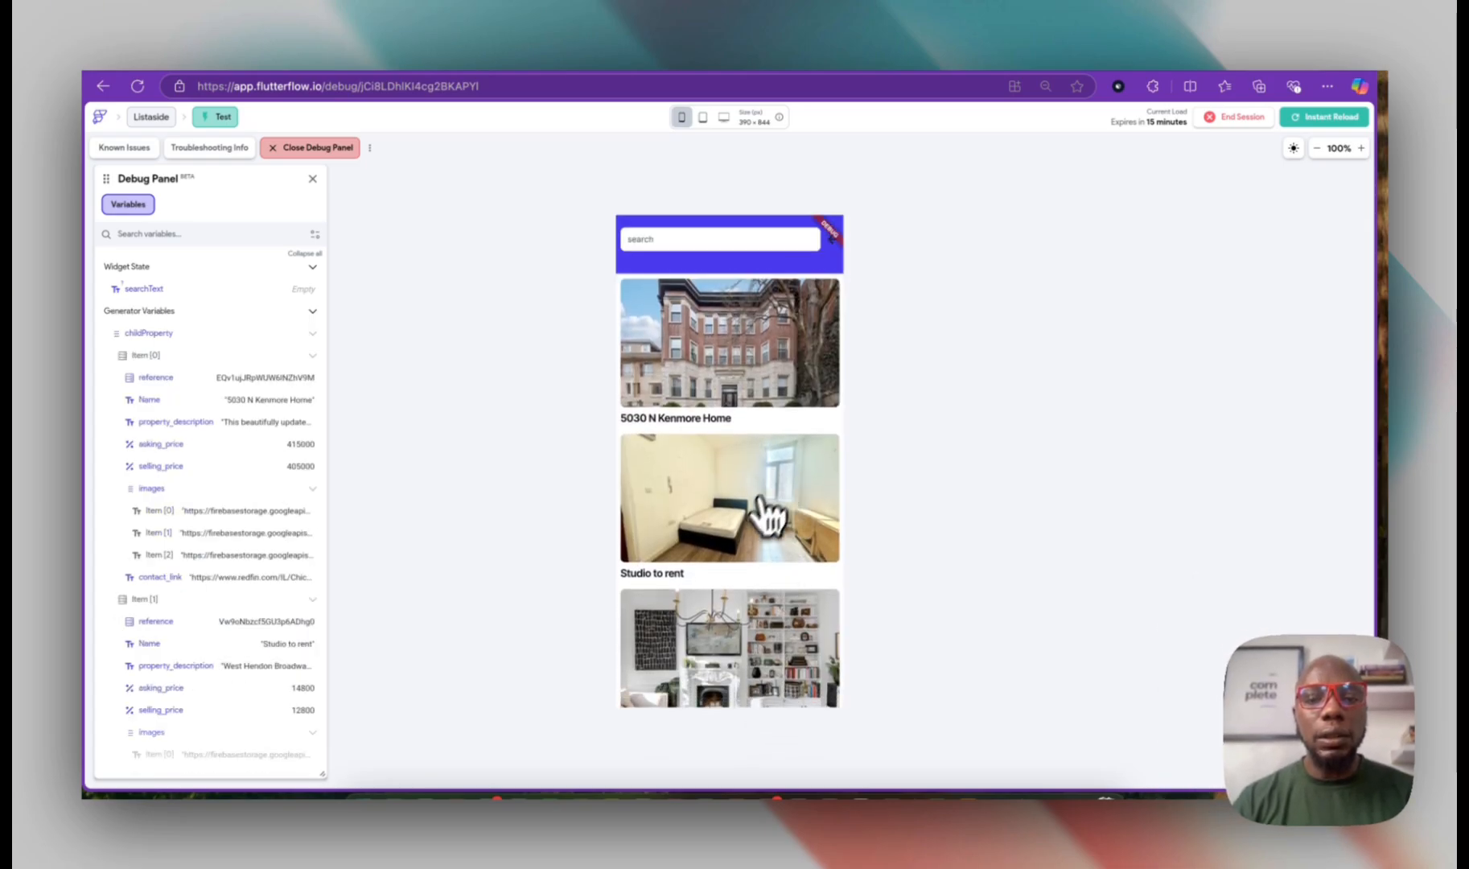
click(771, 362)
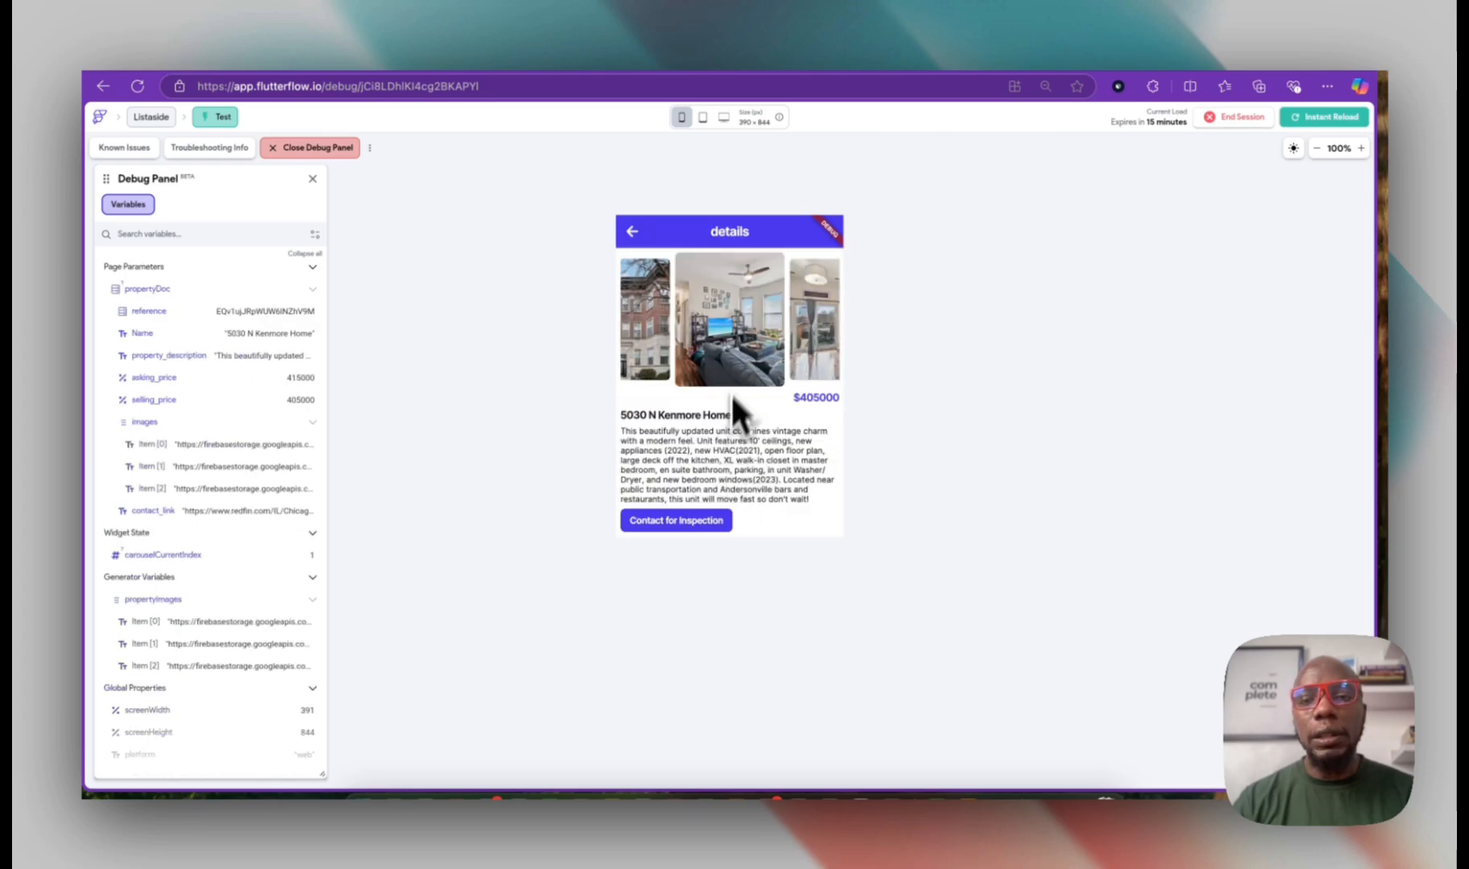
drag(704, 316, 632, 308)
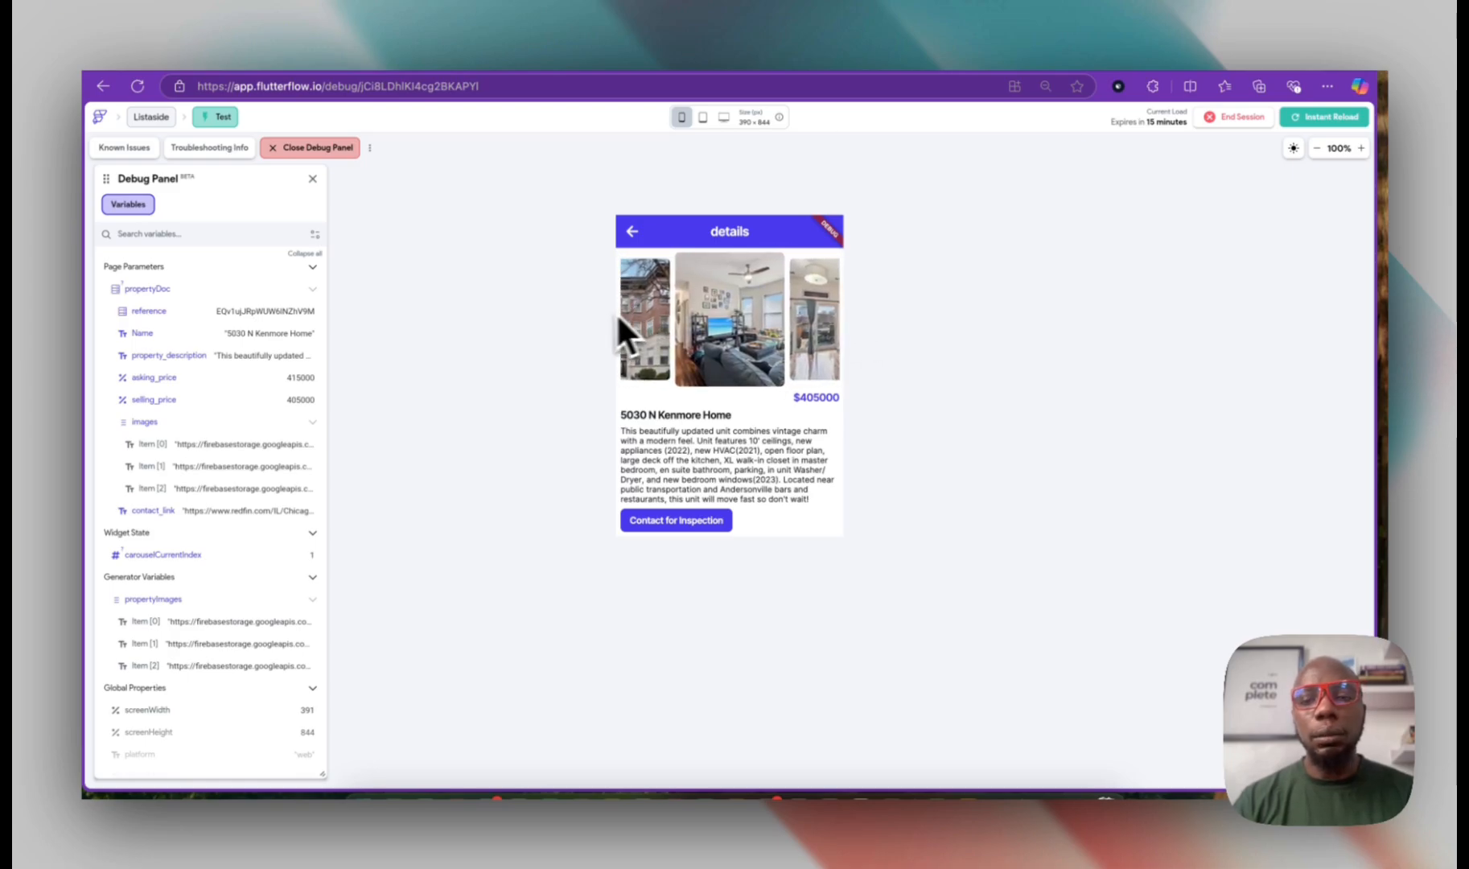
drag(623, 315, 802, 312)
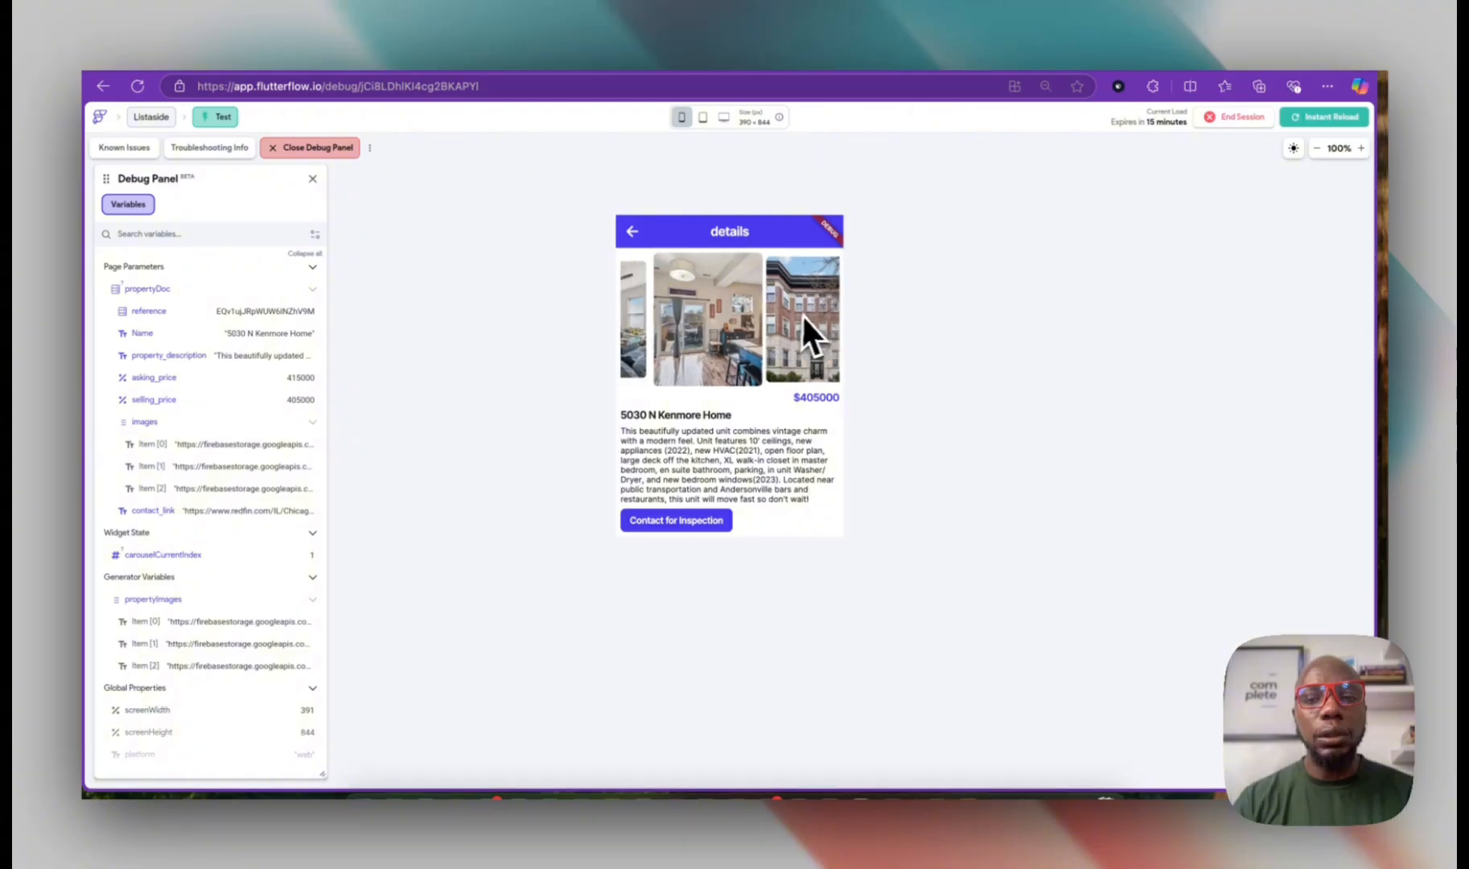
click(710, 518)
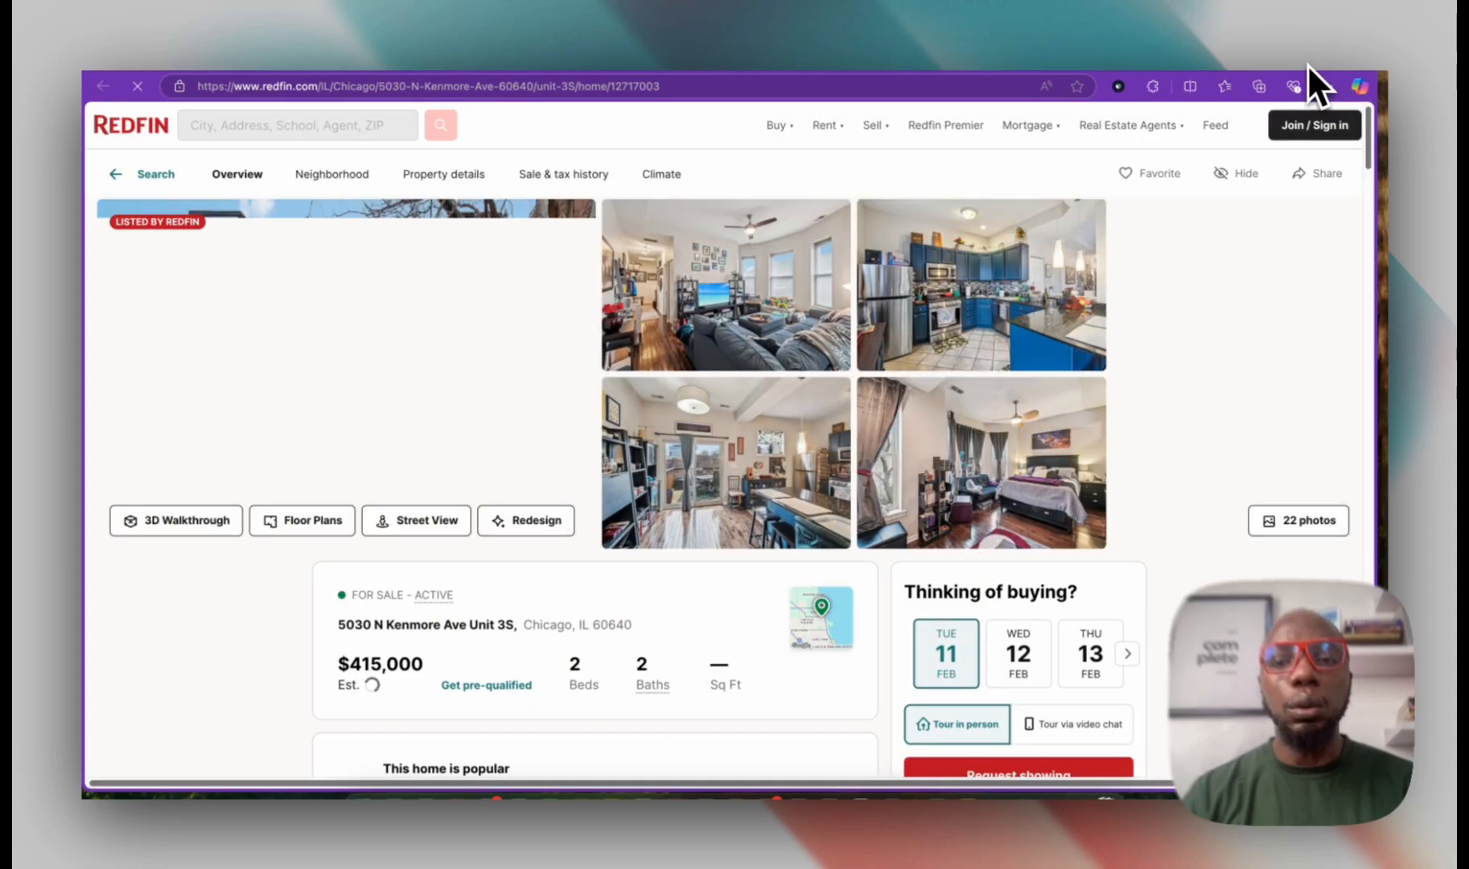
click(1306, 63)
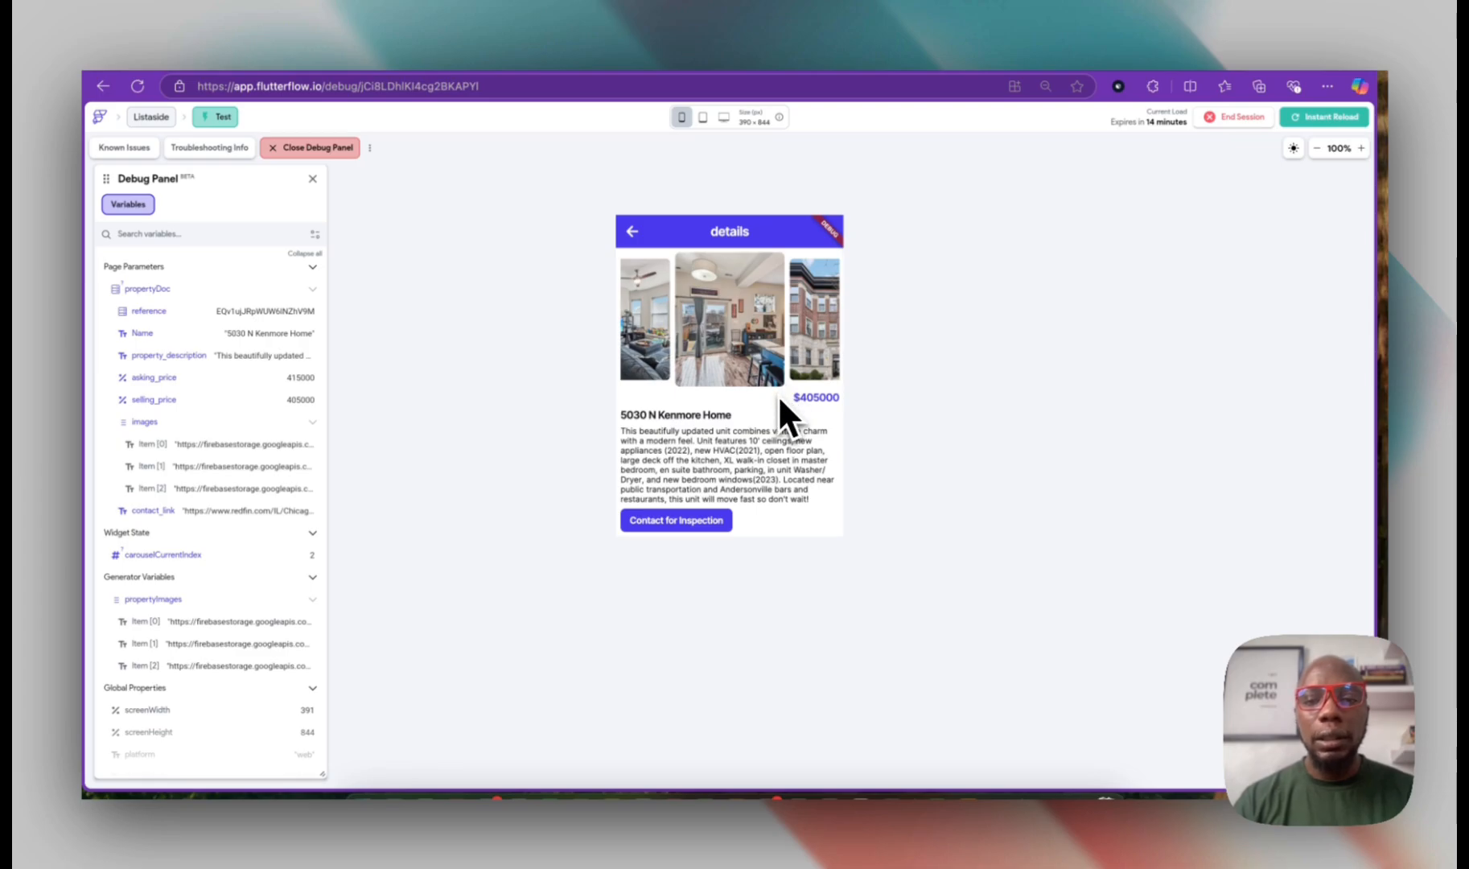